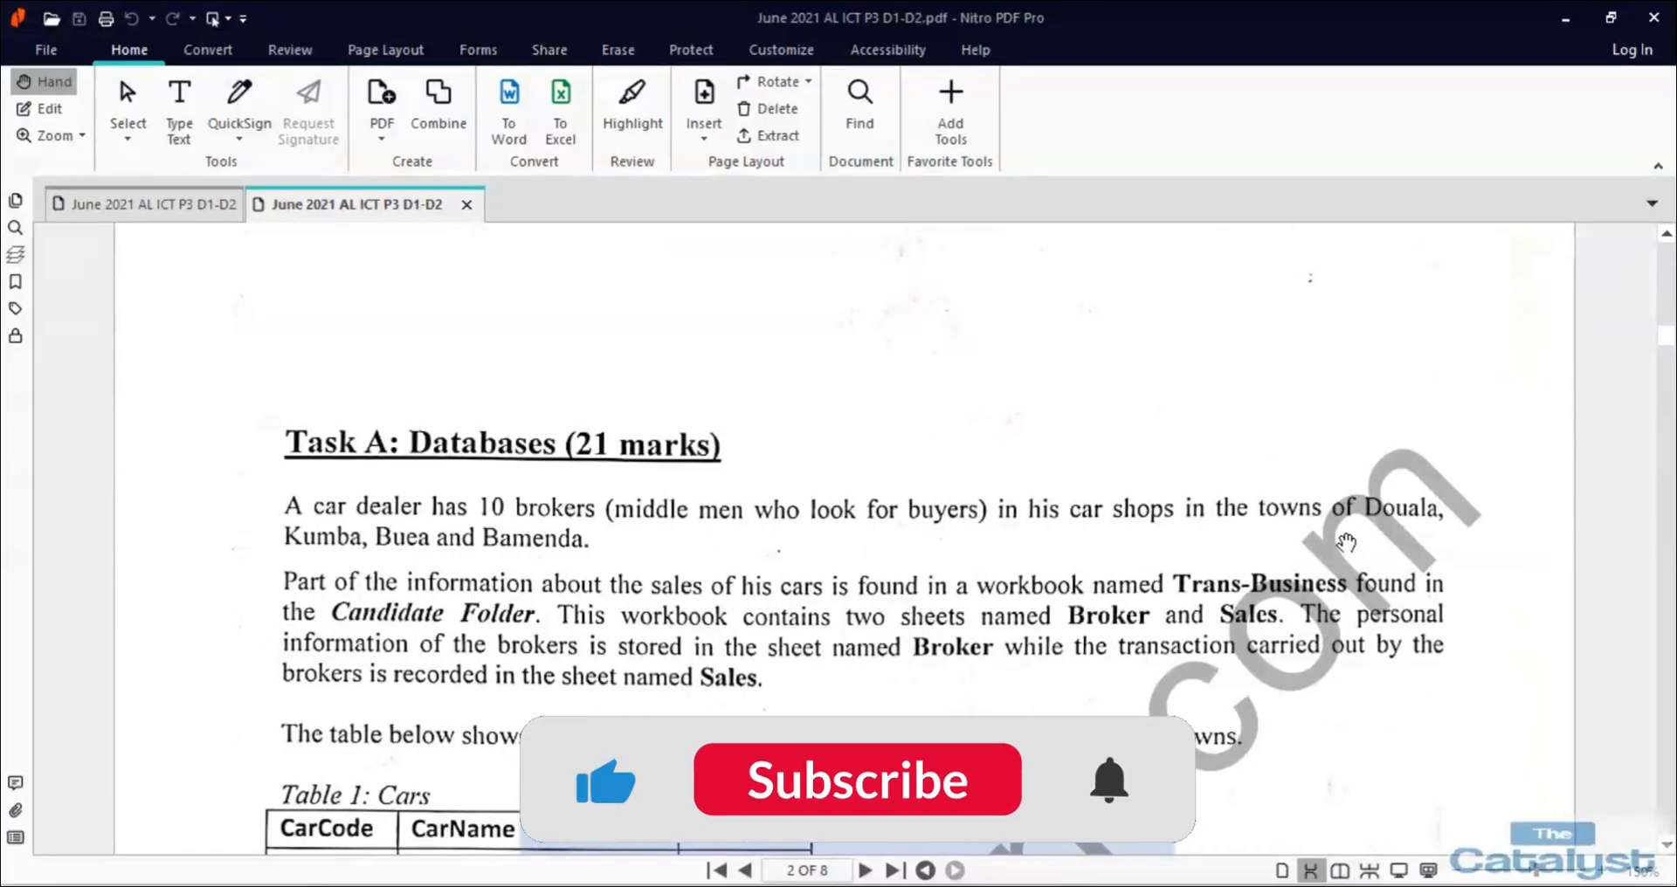
# Open the Trans-Business workbook from Candidate Folder Day 1 inside Candidate Folder ICT 2021 and view its Sales and Broker sheets.
pyautogui.scroll(-2, 691, 549)
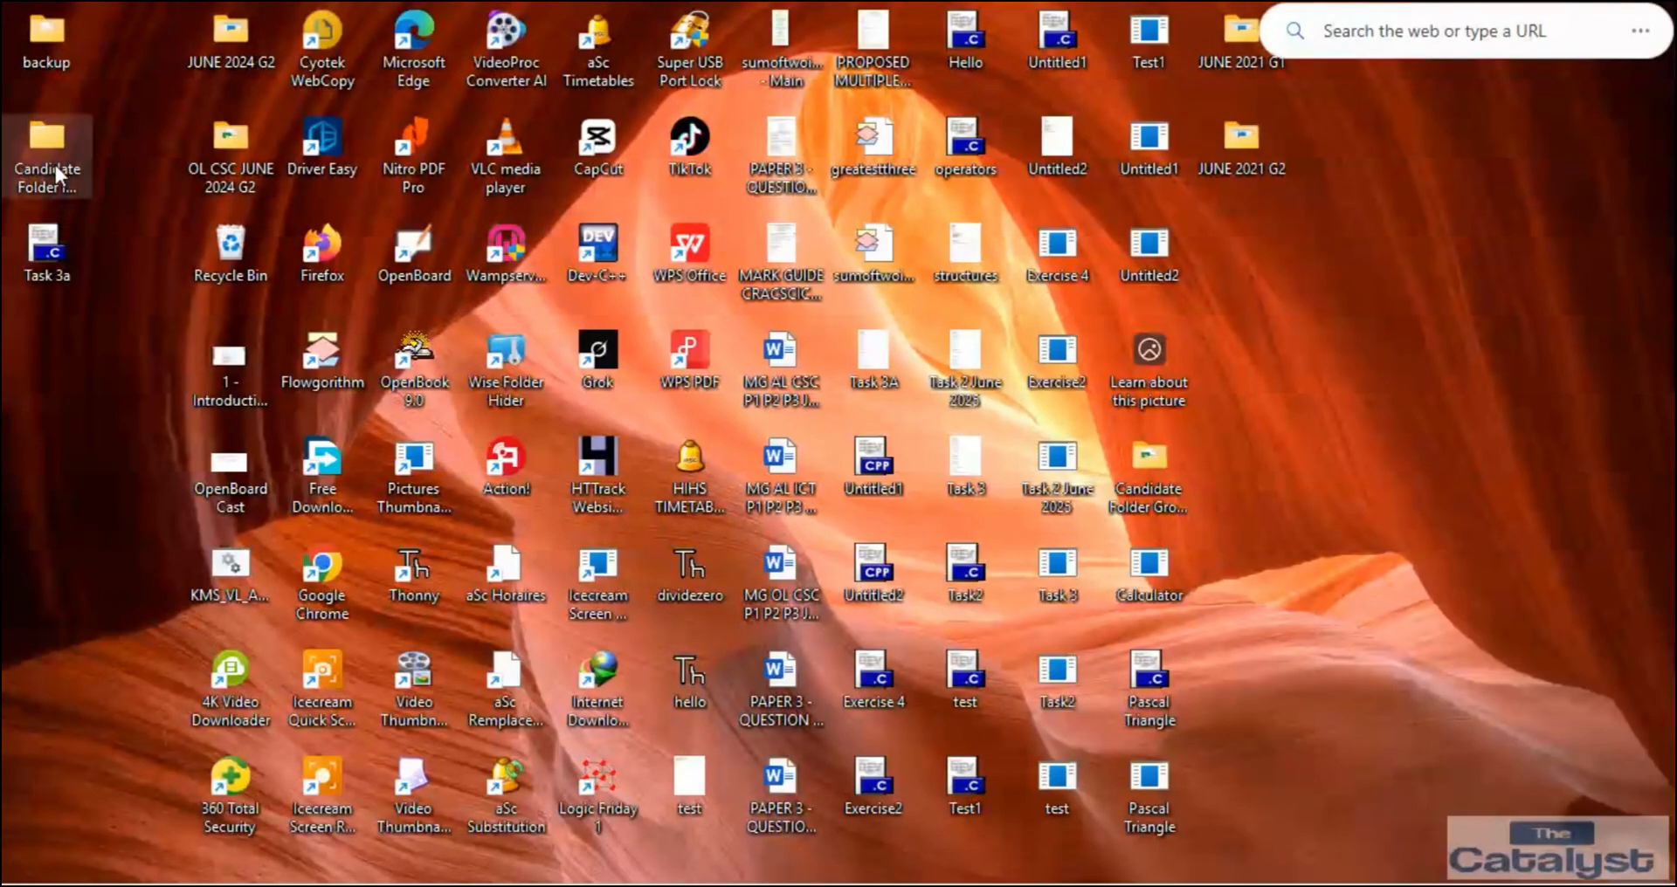
pyautogui.doubleClick(59, 147)
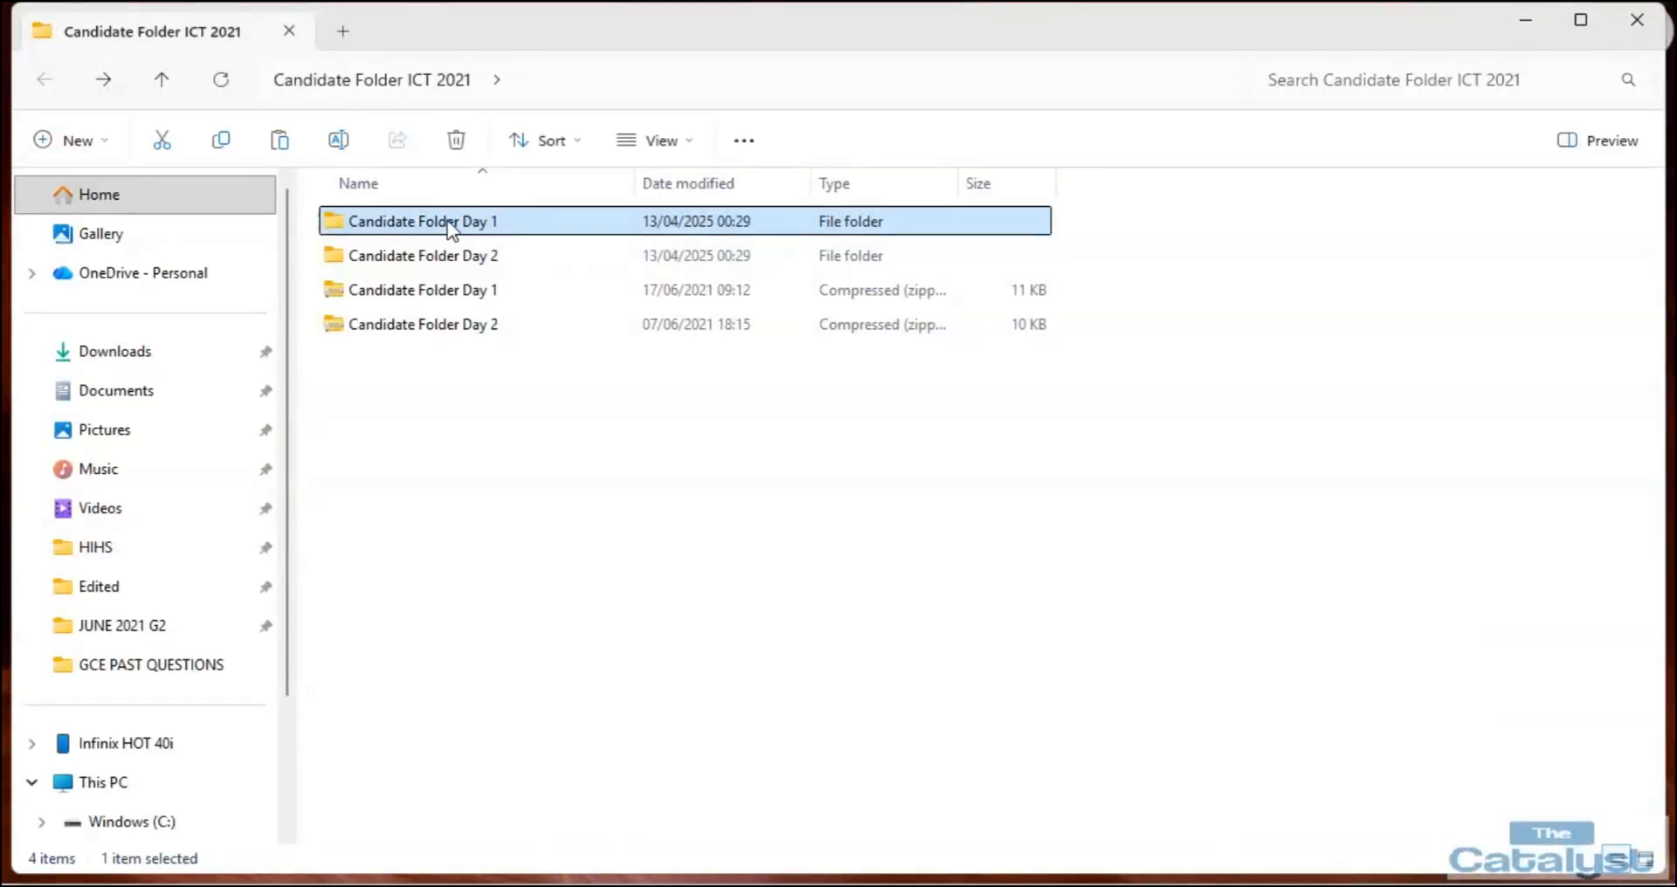
pyautogui.doubleClick(444, 221)
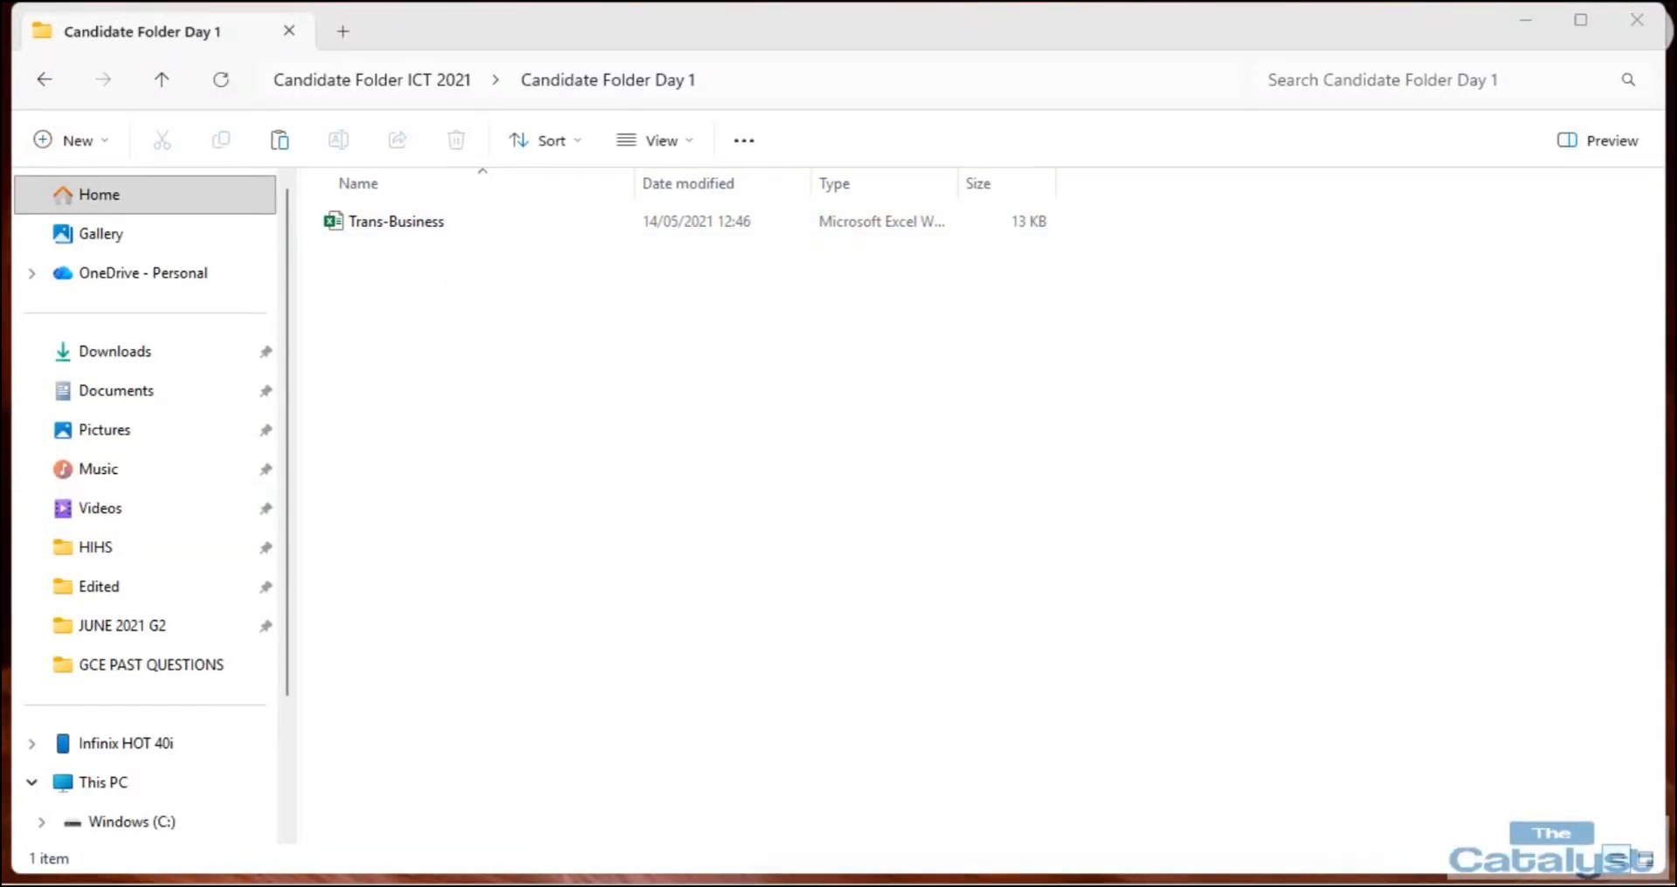
pyautogui.click(709, 790)
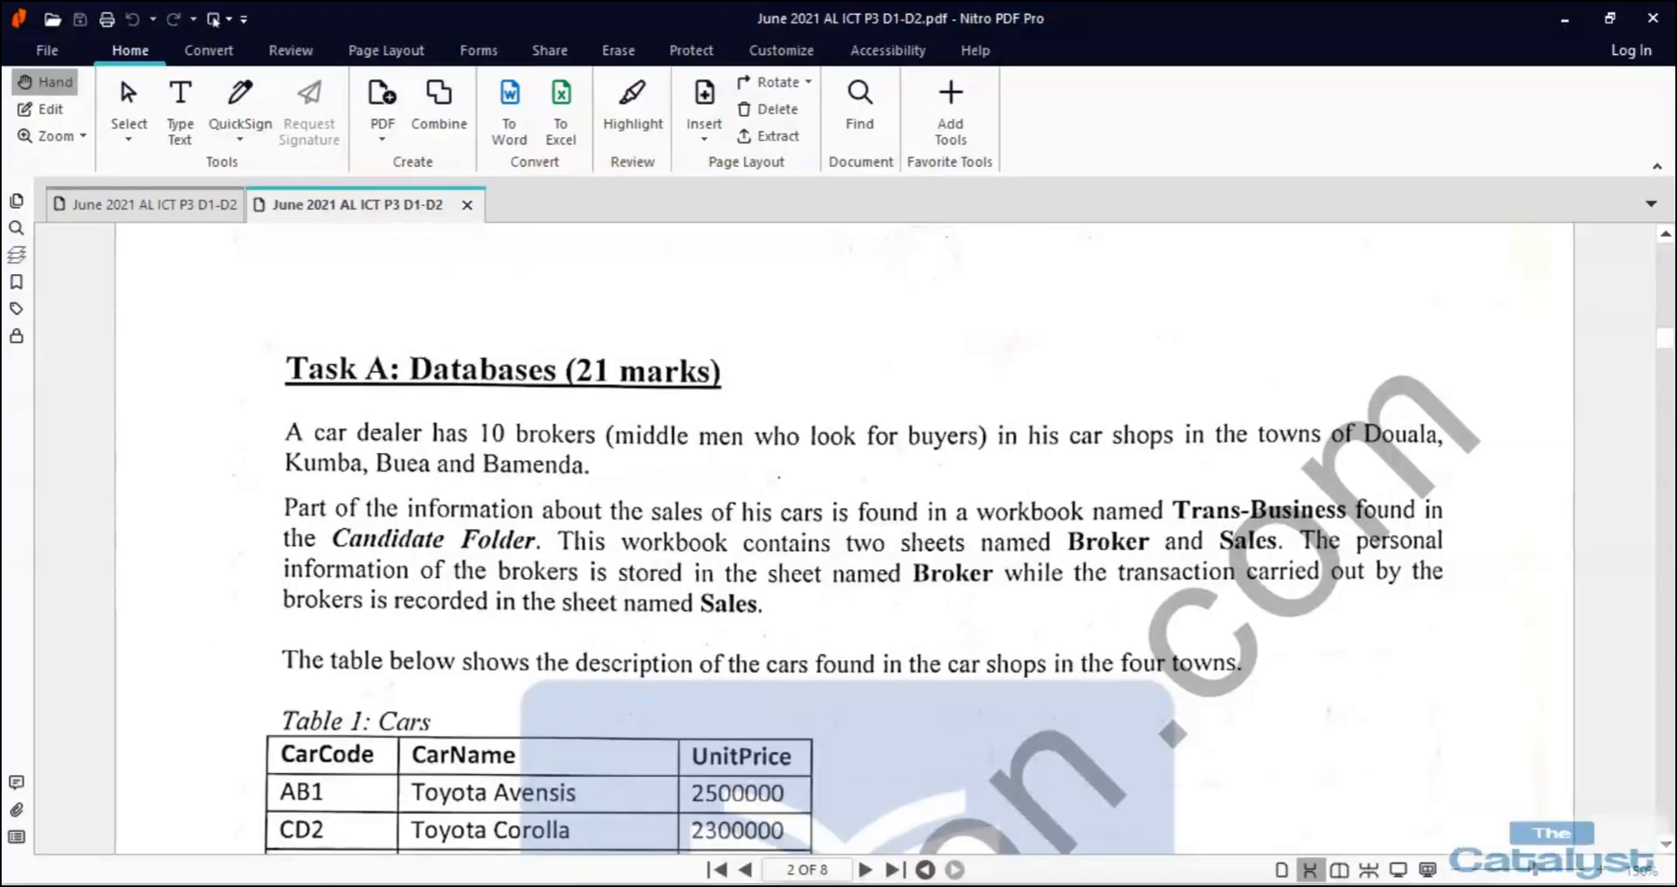
pyautogui.click(656, 883)
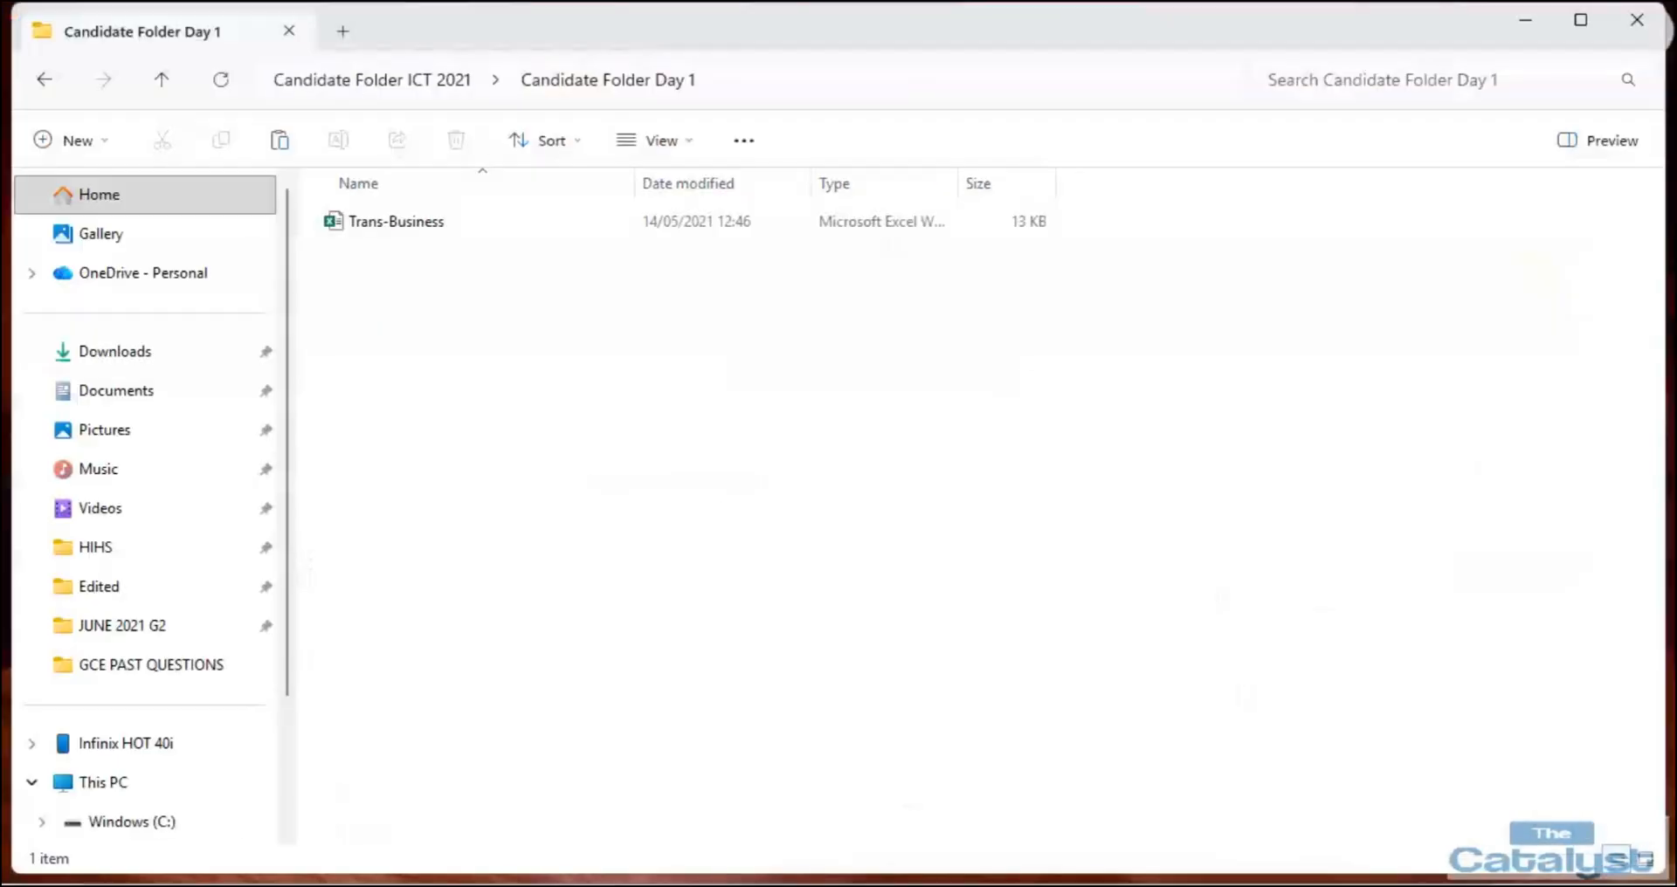
pyautogui.doubleClick(372, 227)
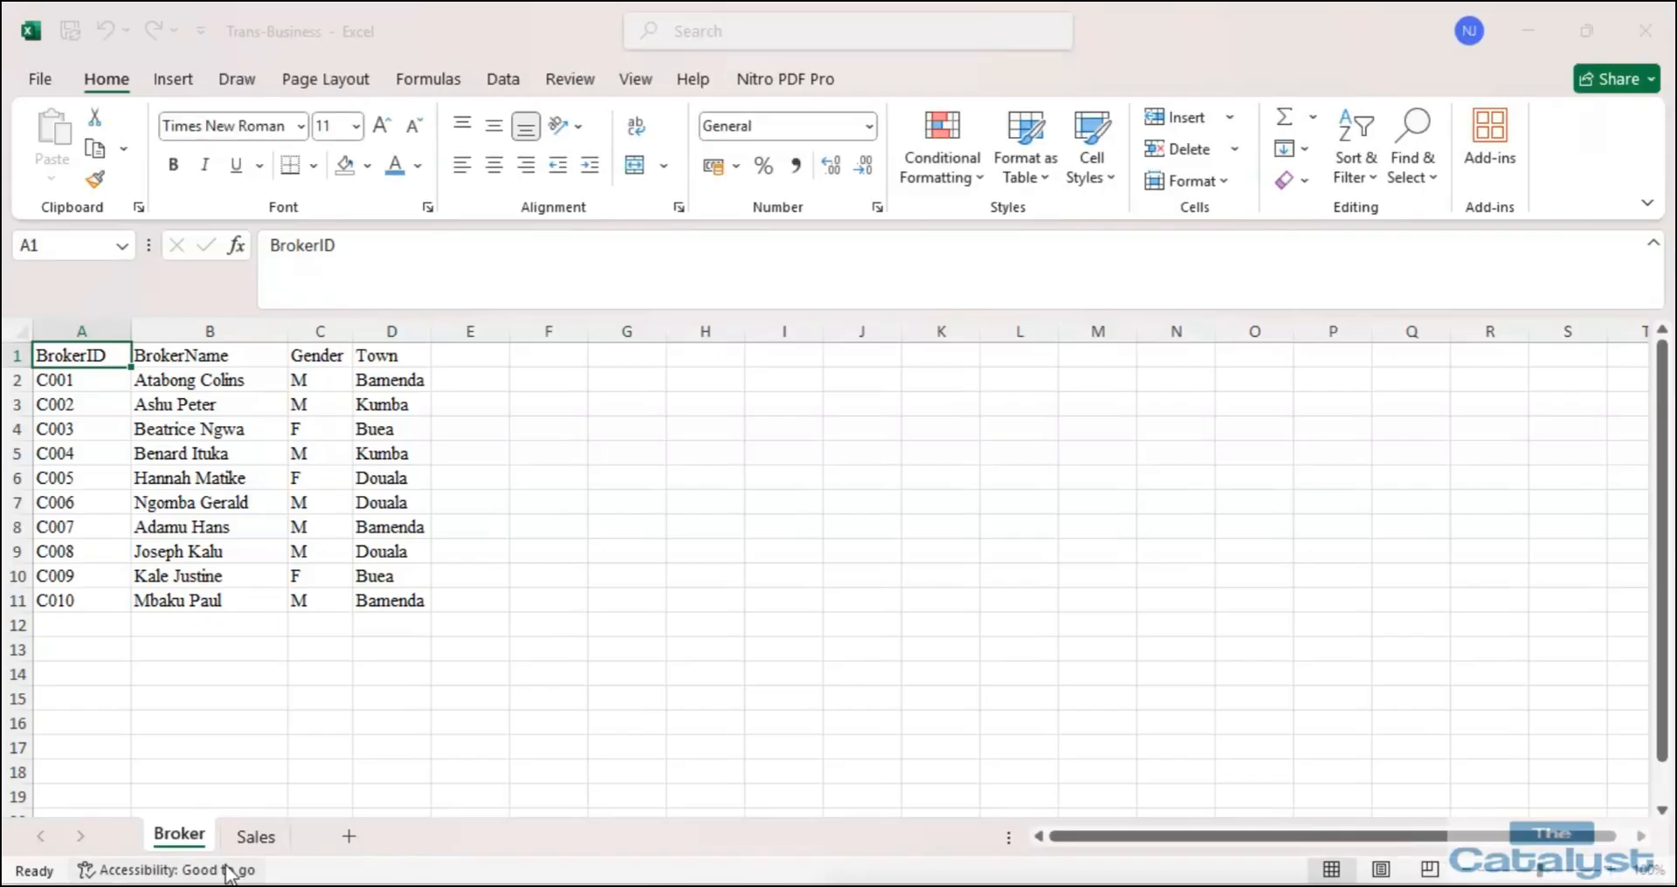
pyautogui.click(255, 837)
pyautogui.click(180, 833)
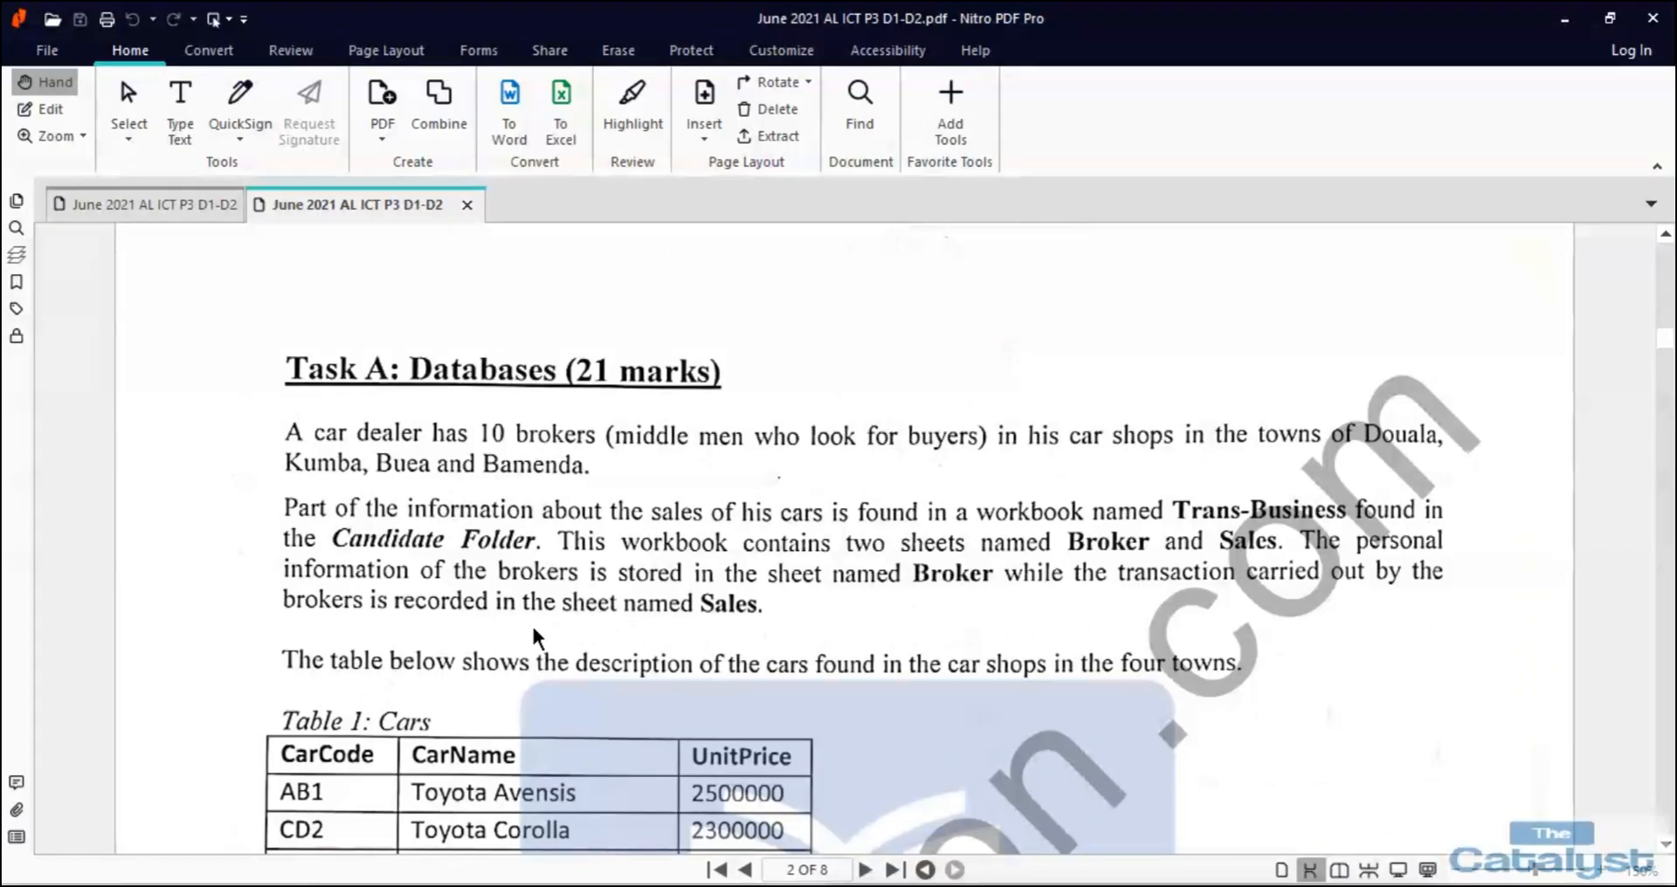
# Read the Cars table and the first database questions in the exam paper, and launch Access.
pyautogui.scroll(-3, 528, 635)
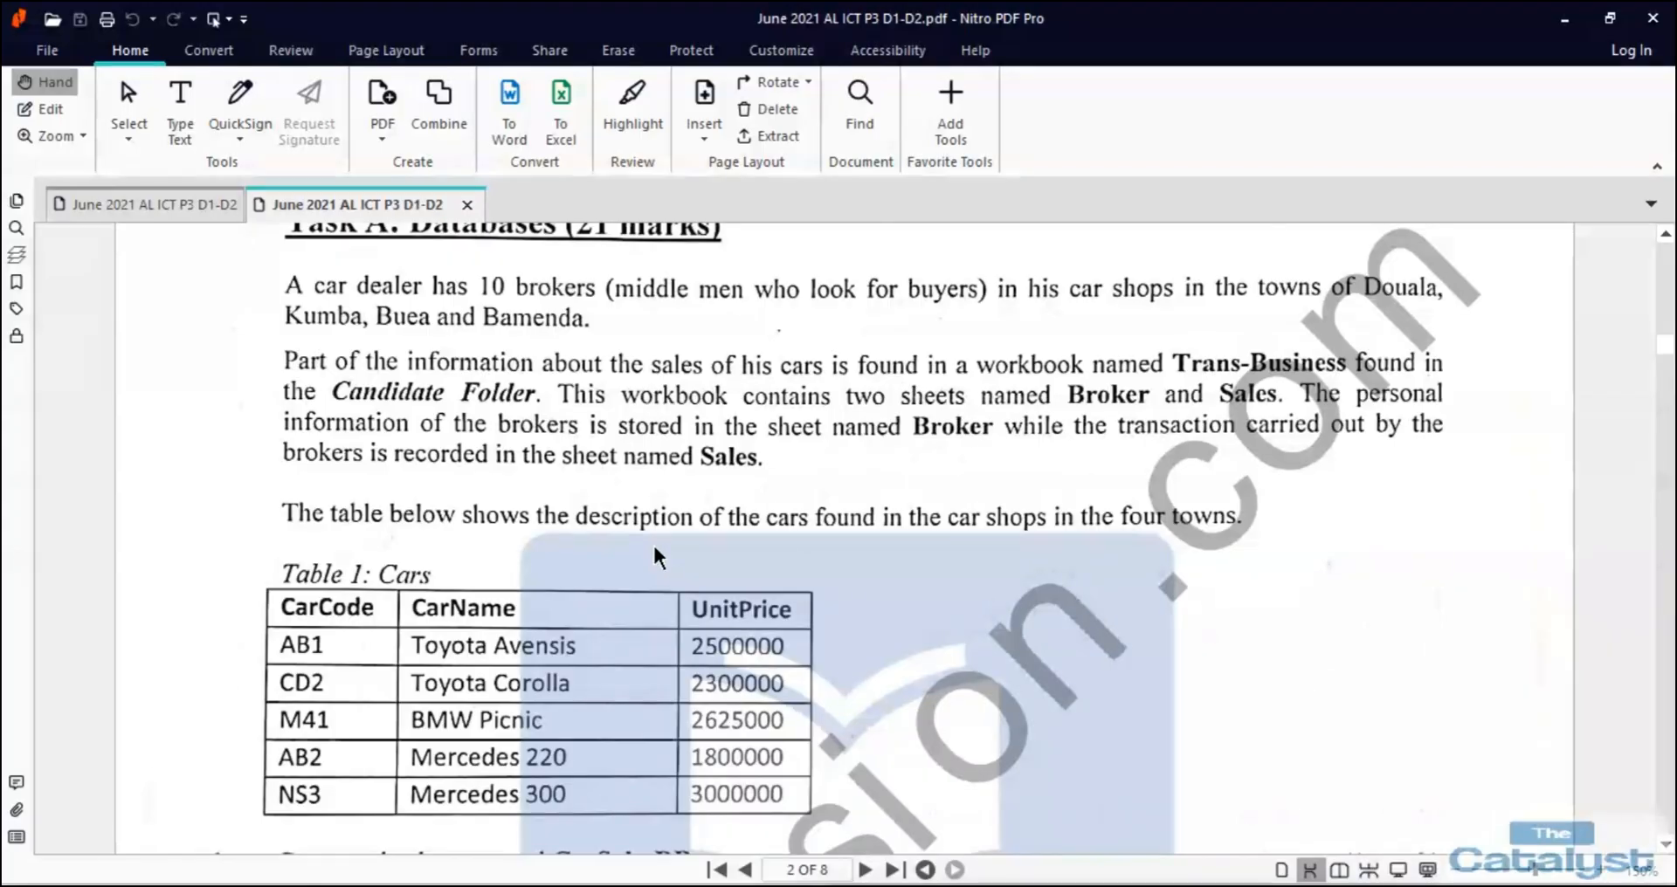
pyautogui.scroll(-6, 655, 559)
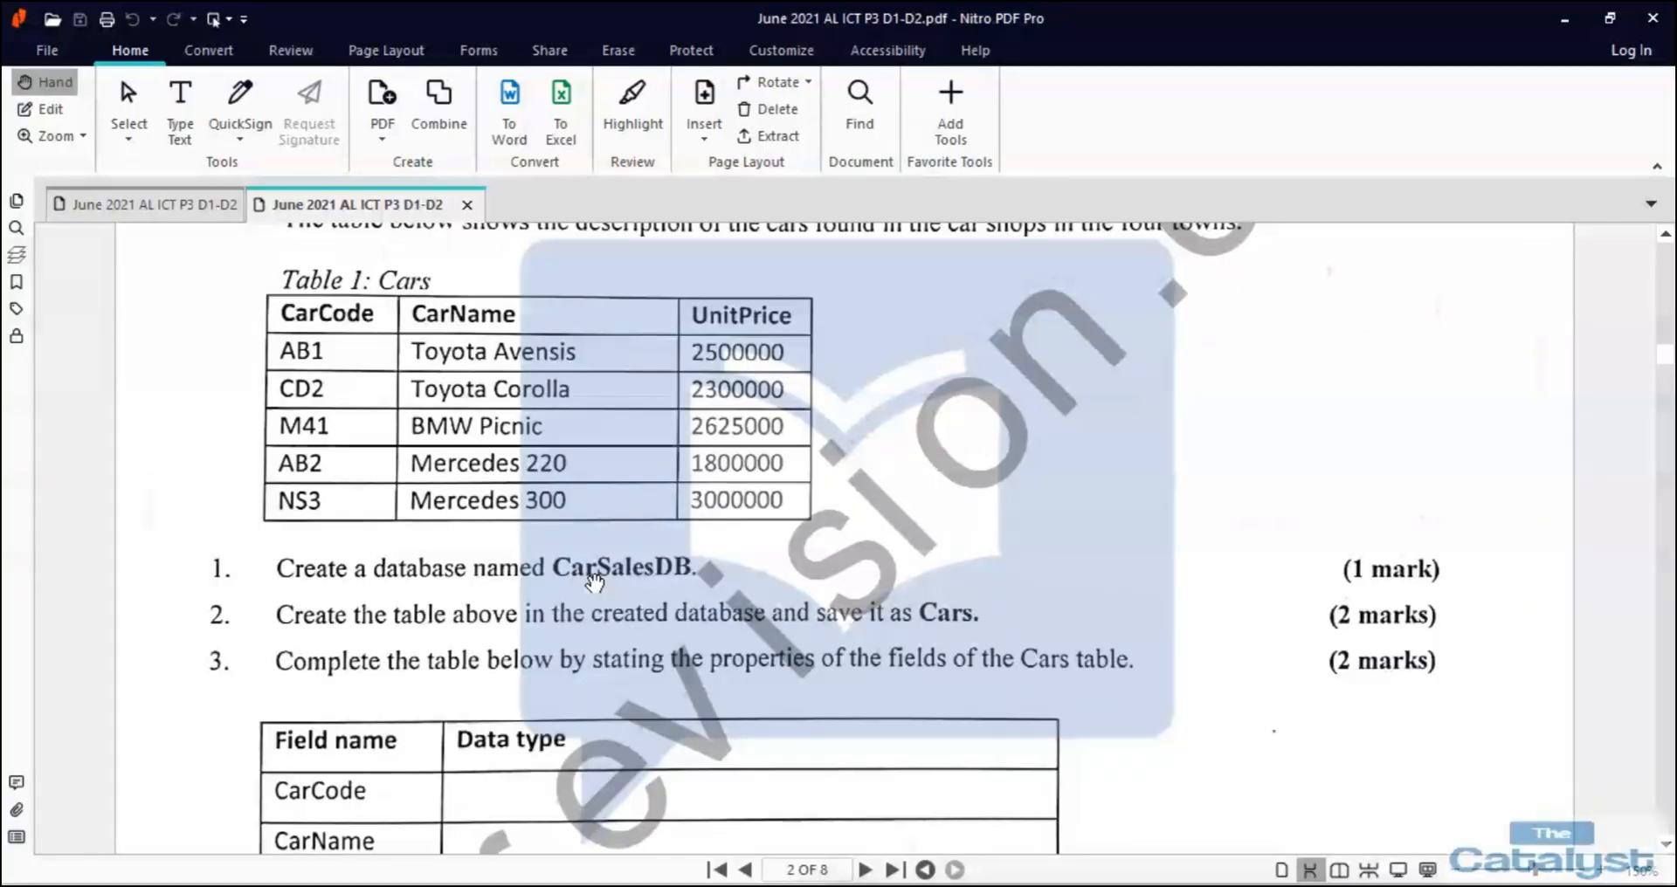
pyautogui.click(79, 885)
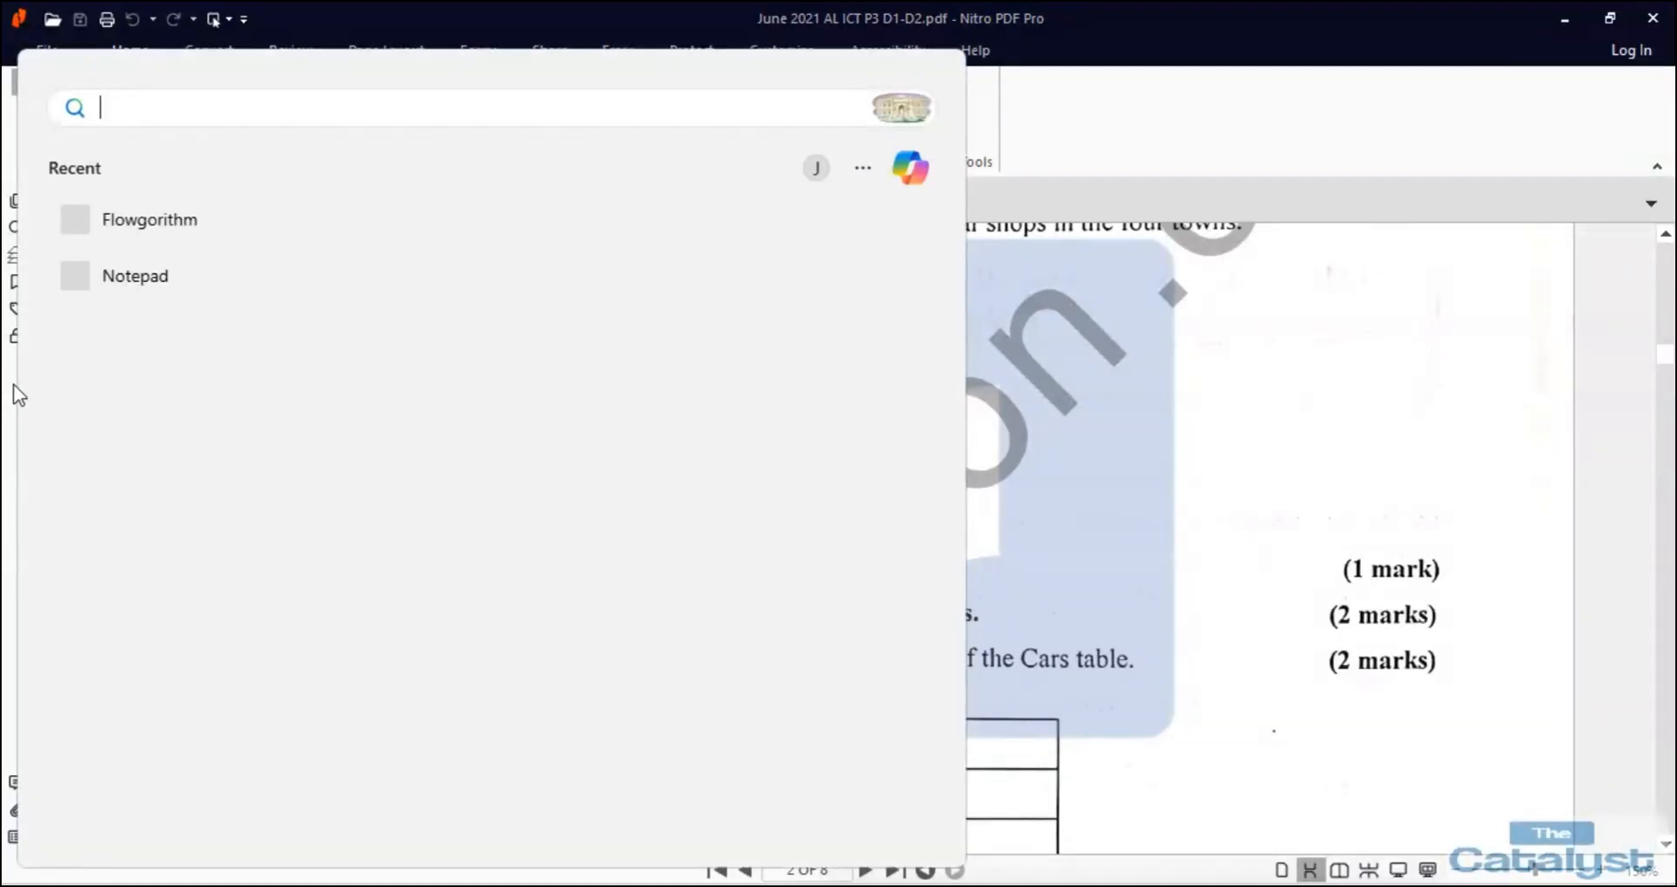
pyautogui.write('acce')
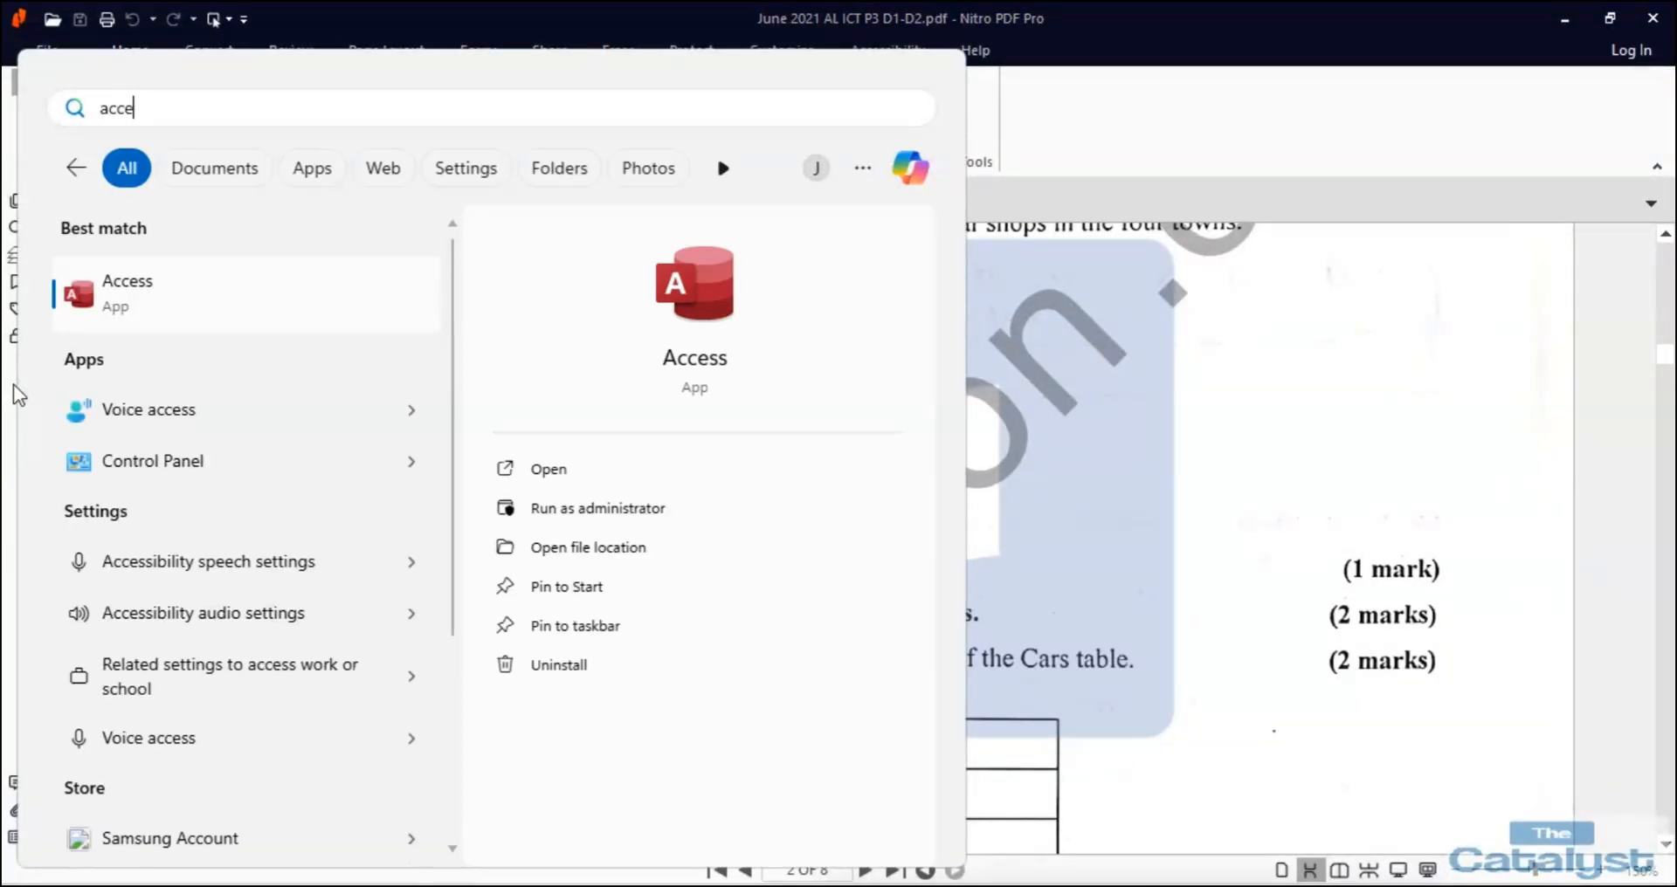
pyautogui.write('ss')
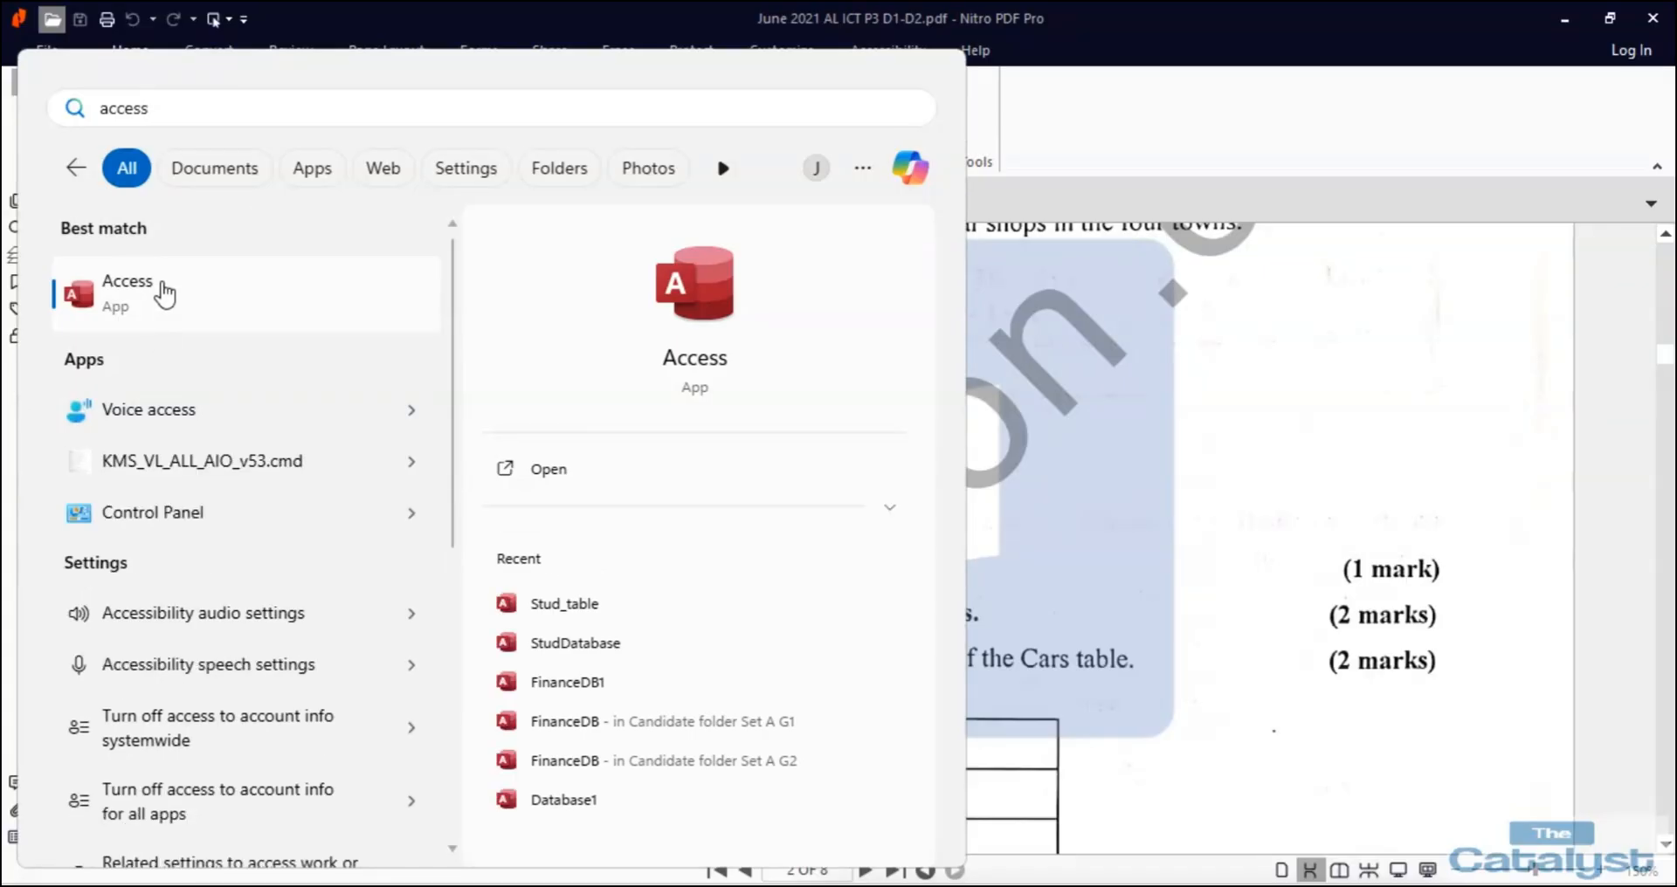
pyautogui.click(165, 294)
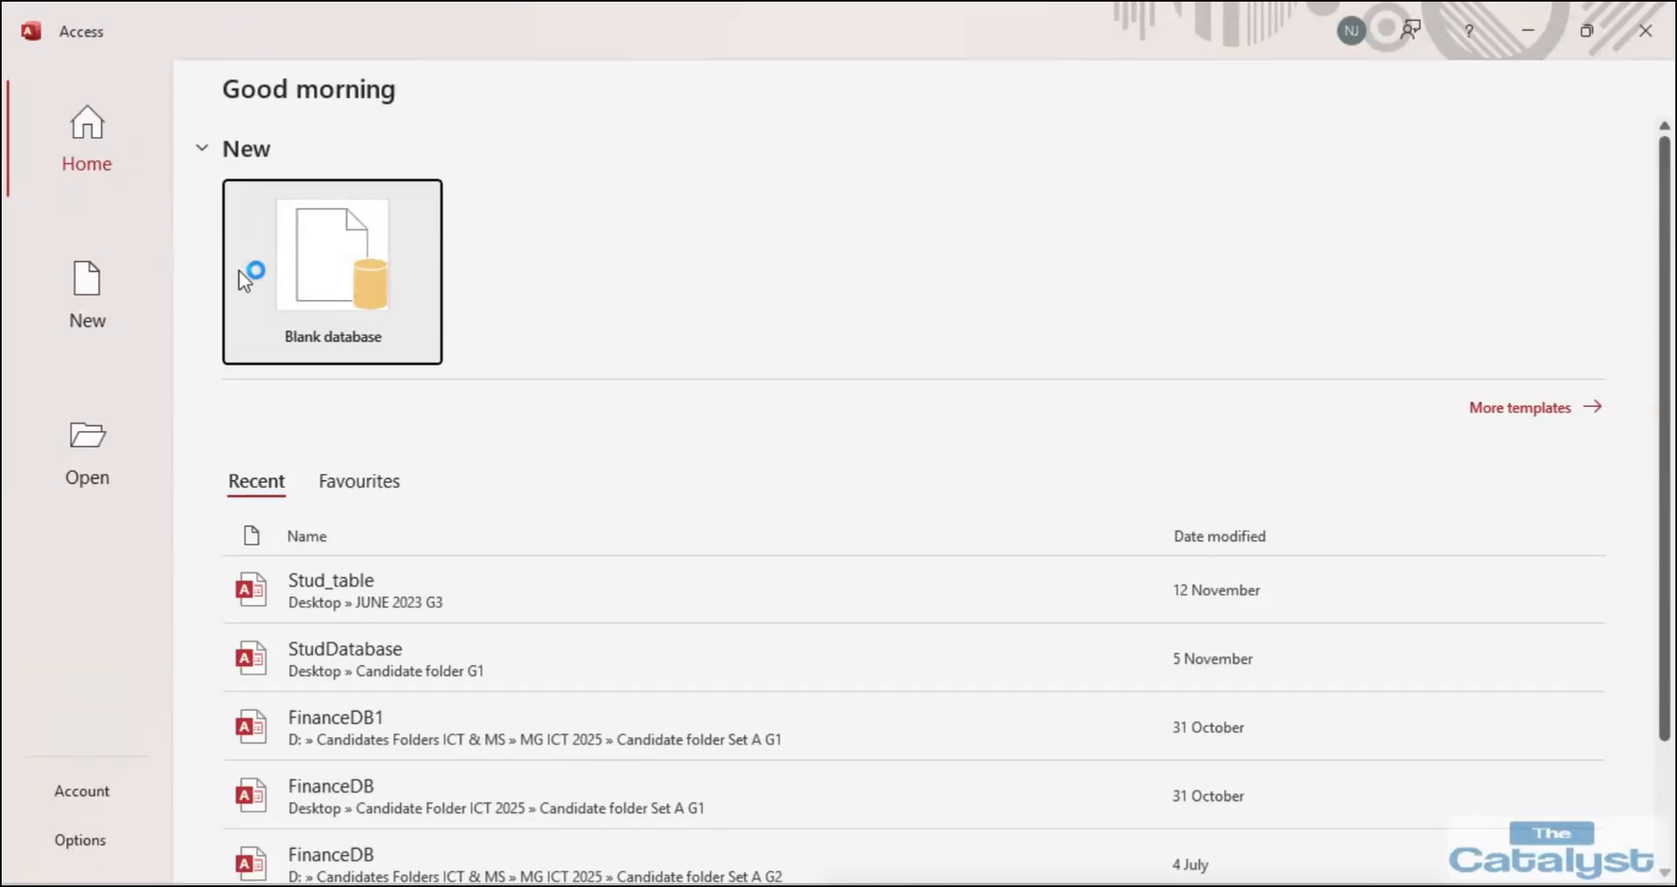
# Create a blank database named CarSalesDB in the desktop's Candidate Folder ICT 2021, inside Candidate Folder Day 1.
pyautogui.click(337, 273)
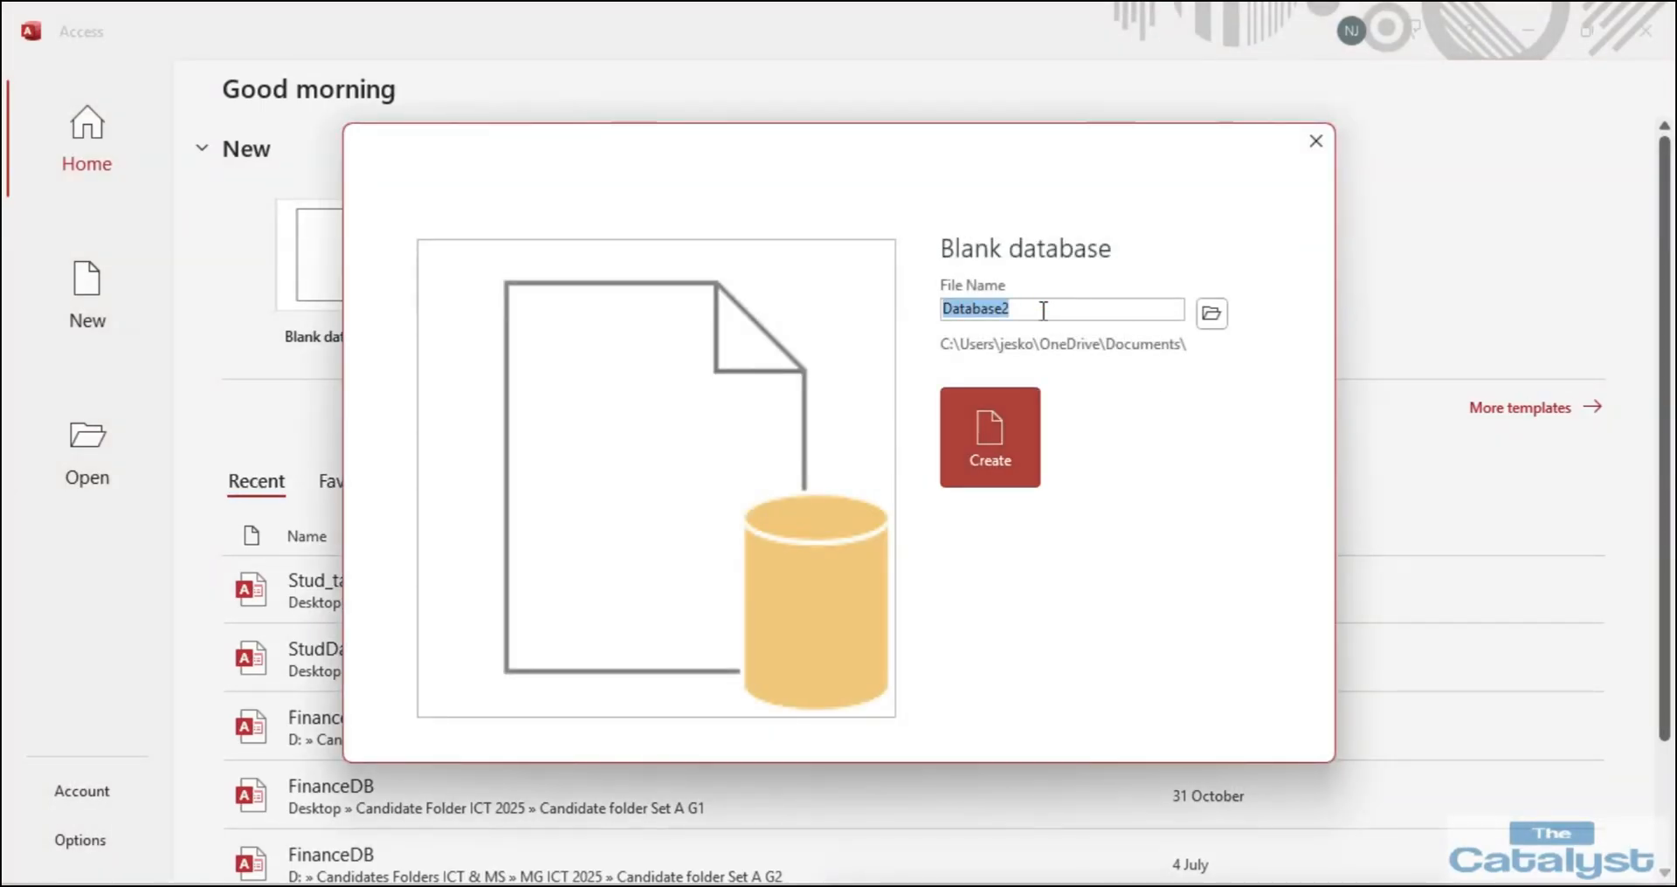
pyautogui.write('CarSalesDB')
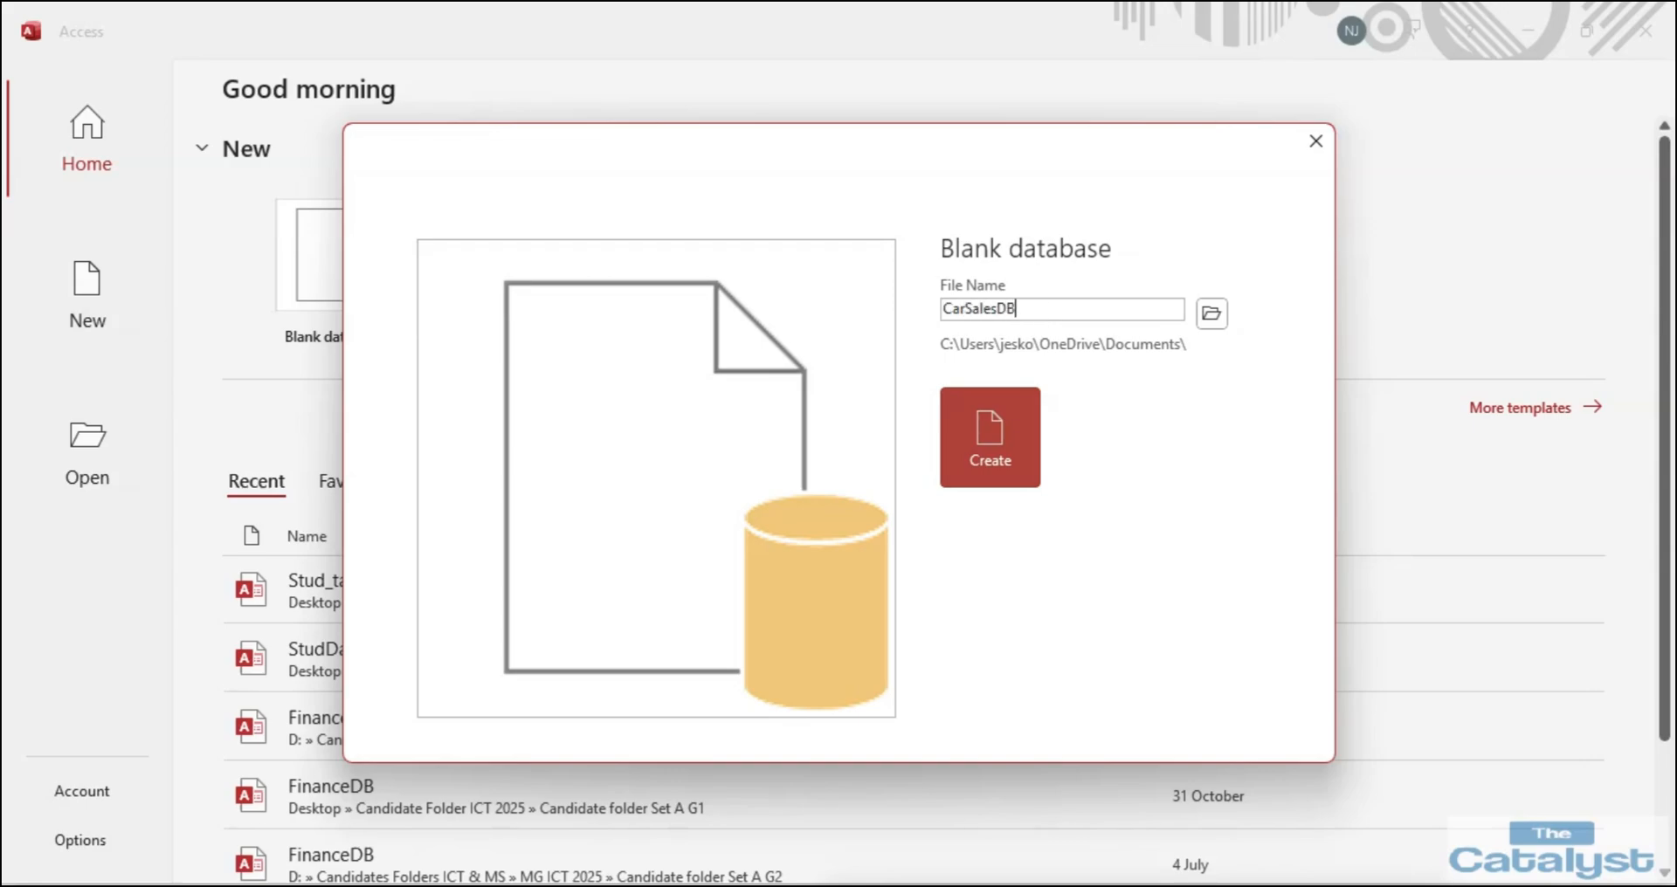
pyautogui.click(712, 886)
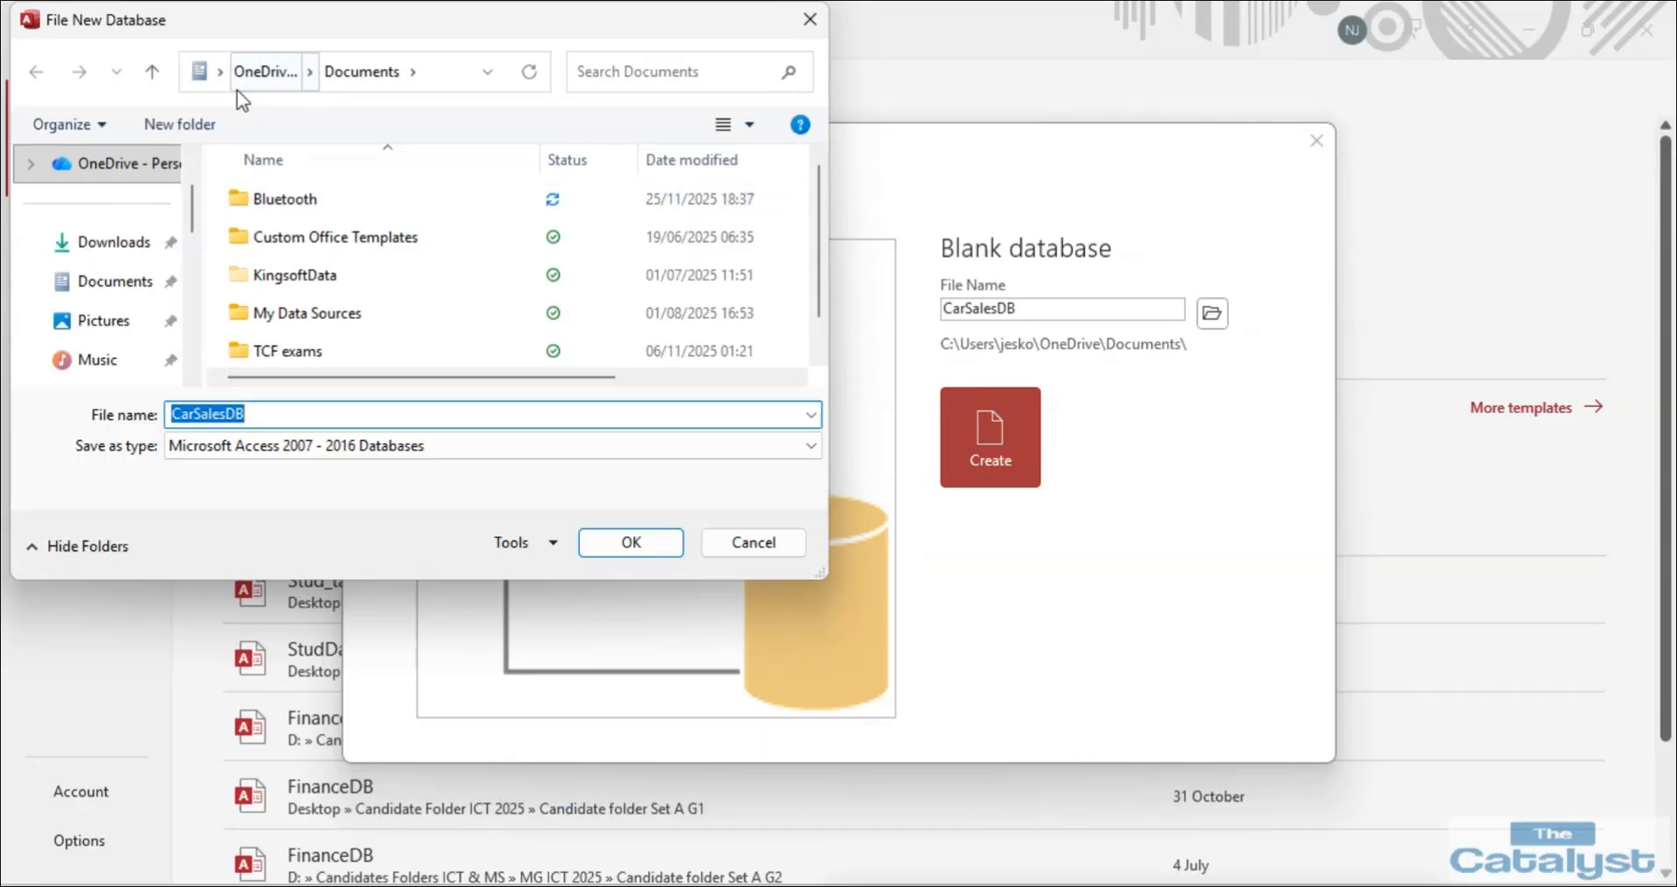
pyautogui.click(222, 74)
pyautogui.click(262, 191)
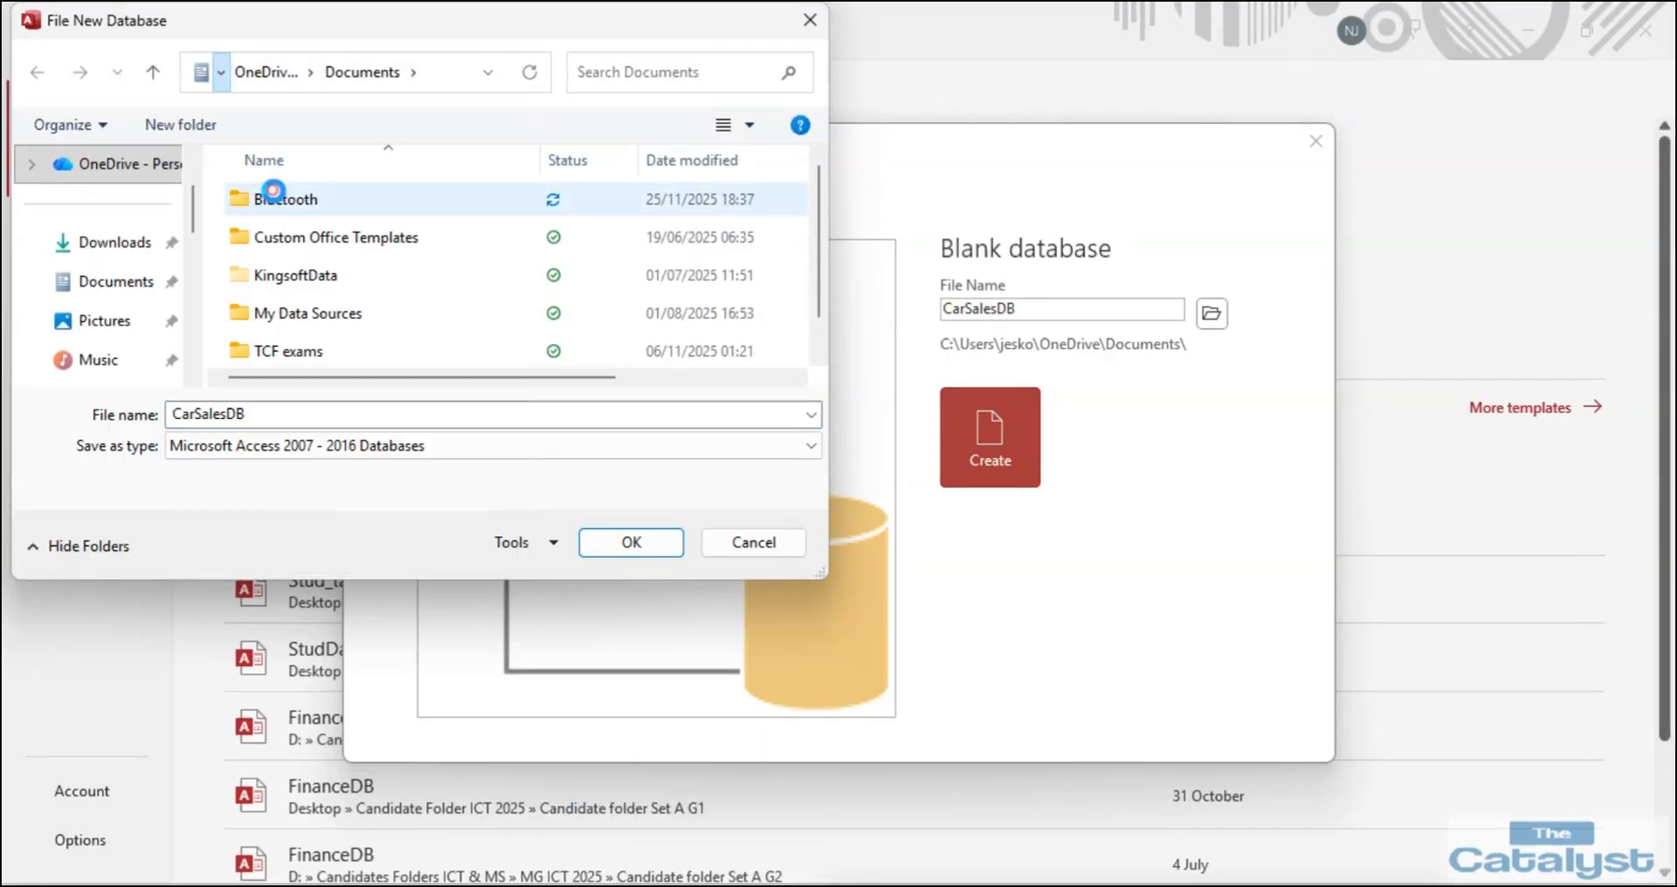
pyautogui.doubleClick(371, 276)
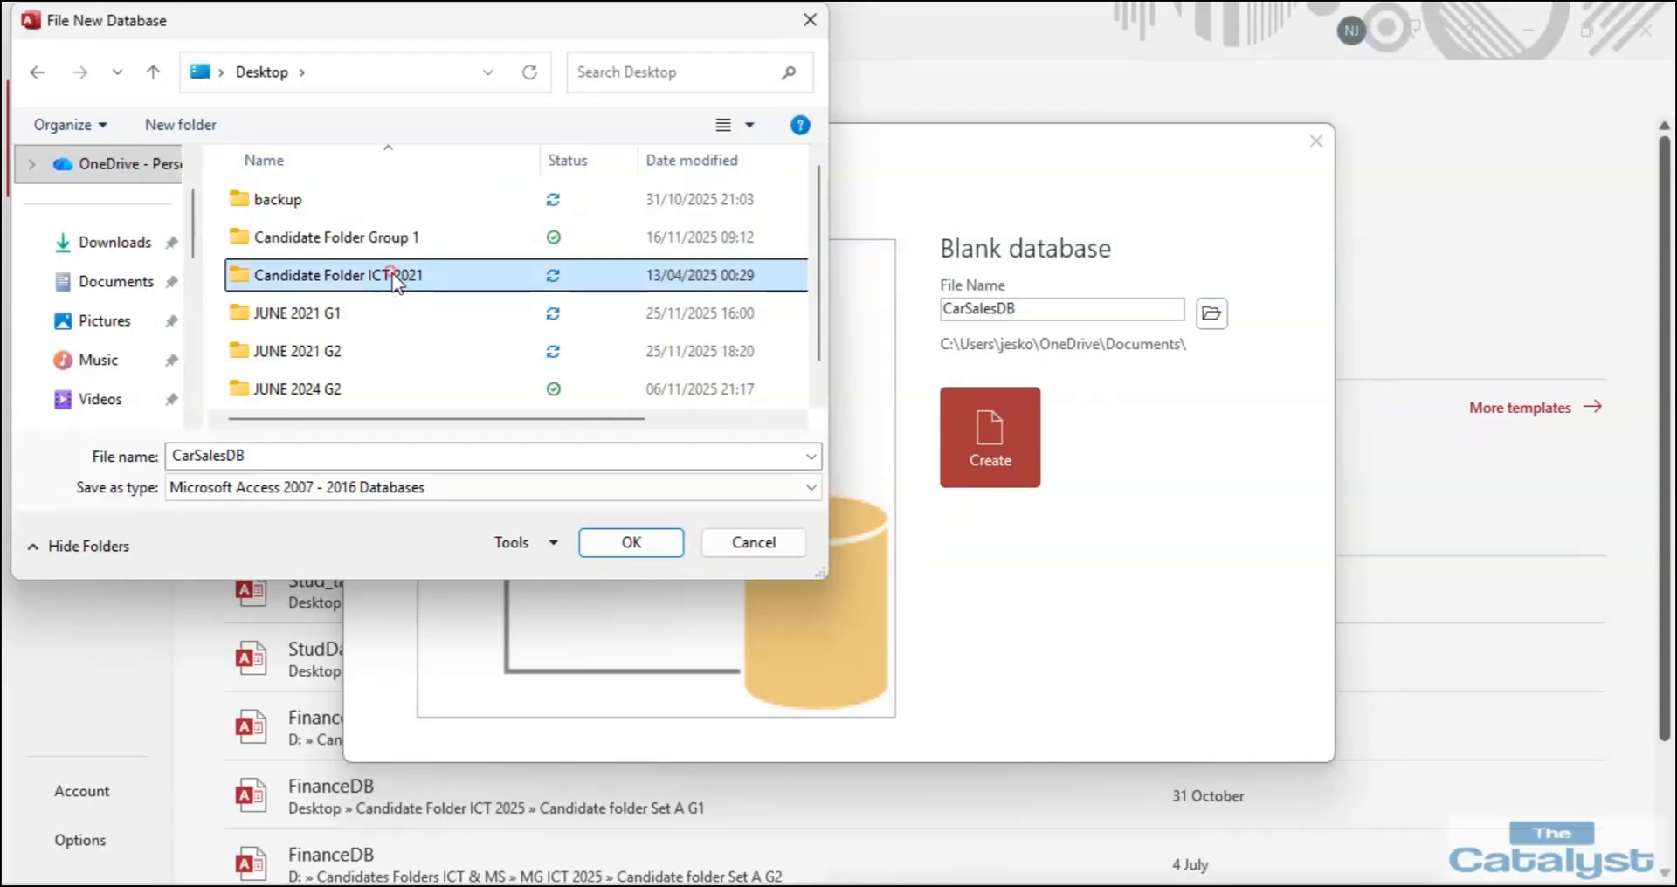
pyautogui.doubleClick(371, 201)
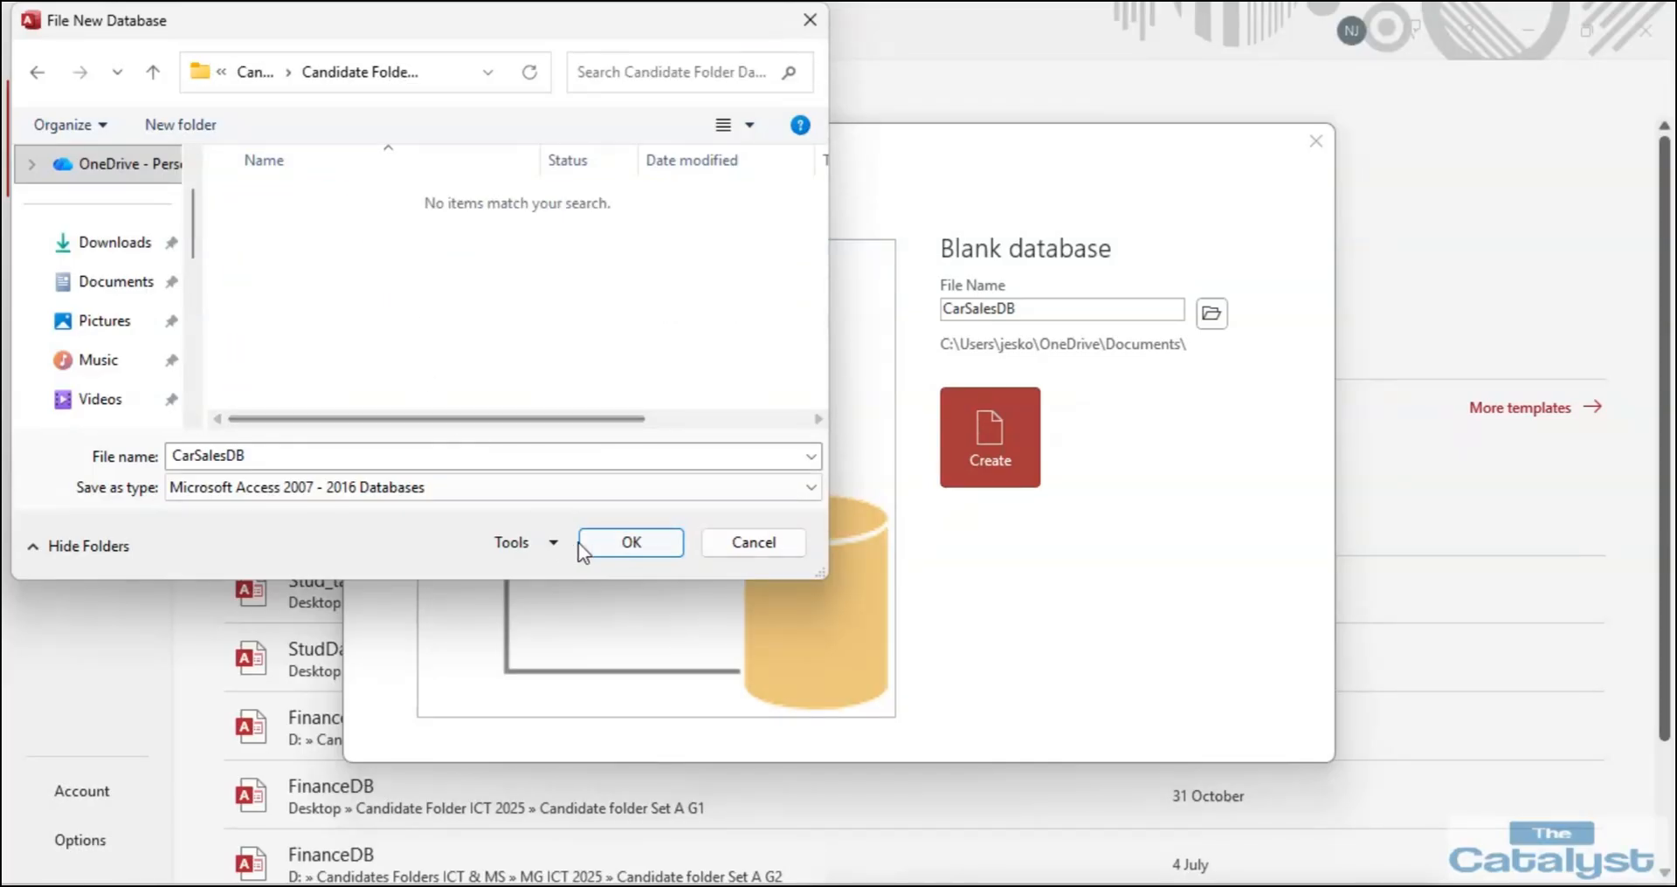
pyautogui.click(629, 543)
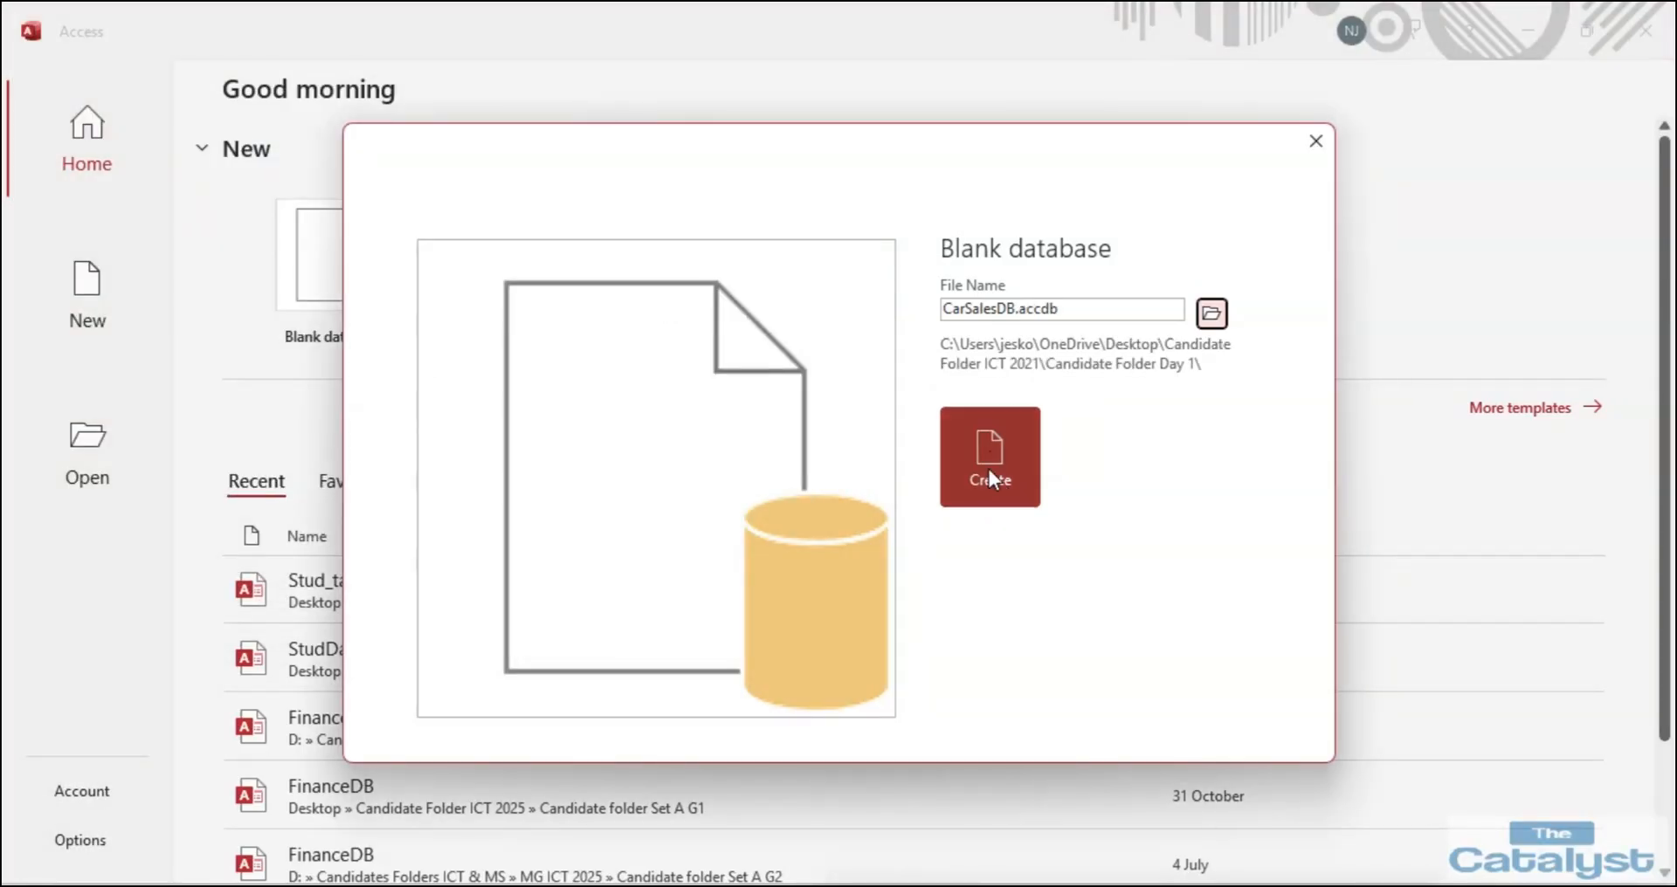
pyautogui.click(989, 469)
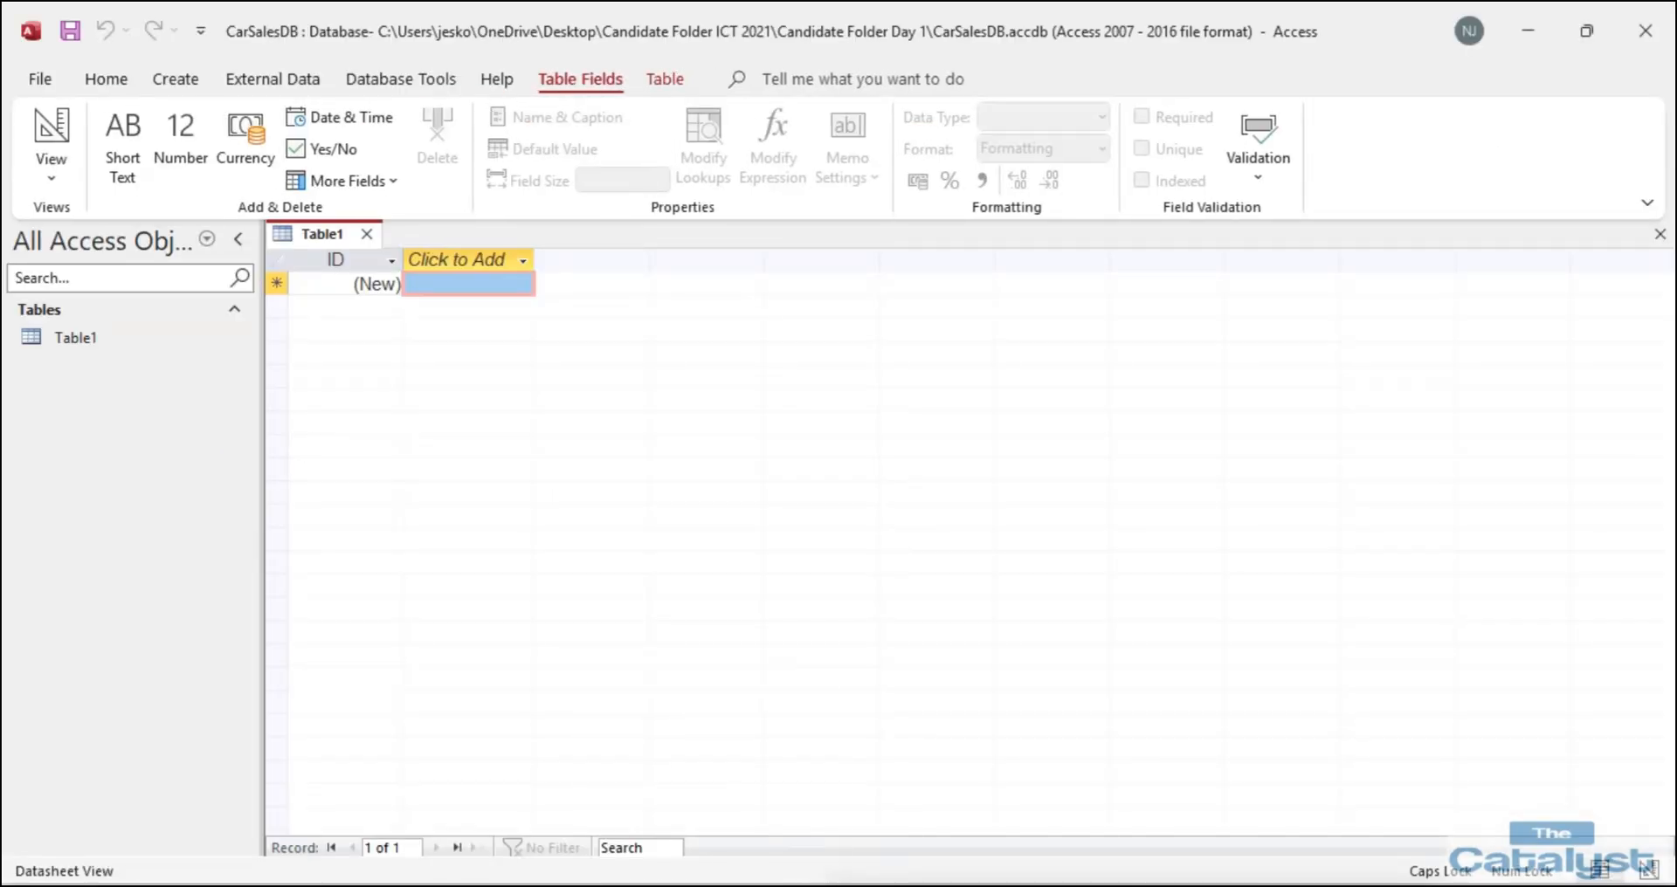
# Check the required table name in the exam paper, and open the new table in Design View, saving it as Cars.
pyautogui.hotkey('alt', 'Tab')
pyautogui.hotkey('alt', 'Tab')
pyautogui.hotkey('alt', 'Tab')
pyautogui.click(51, 180)
pyautogui.click(110, 283)
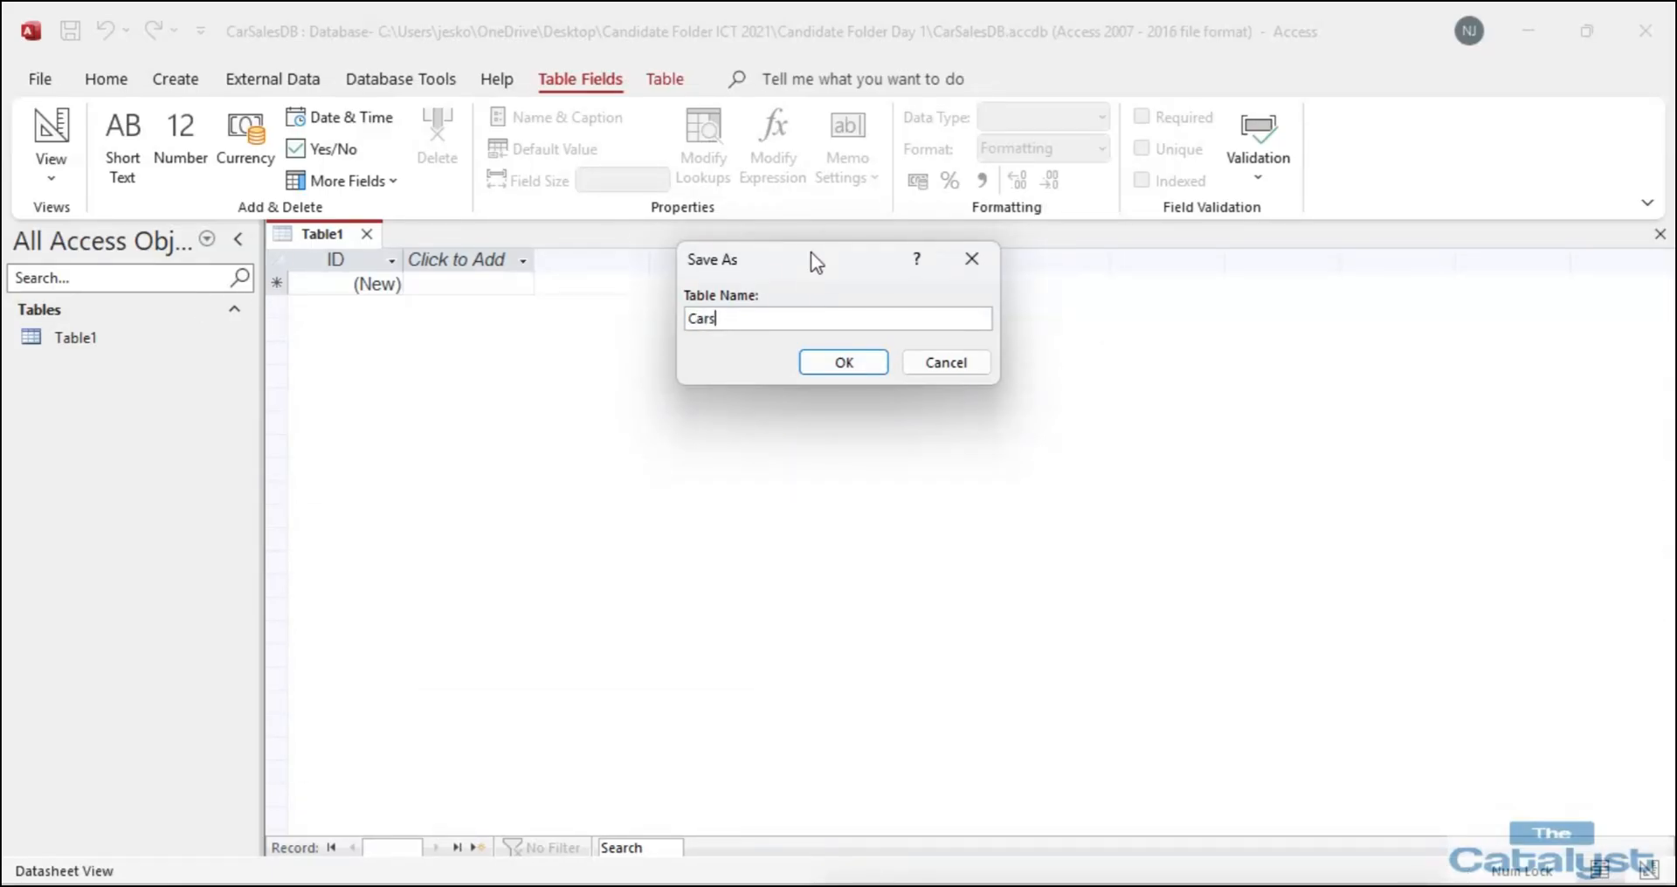
pyautogui.moveTo(810, 252); pyautogui.dragTo(757, 358)
pyautogui.click(784, 466)
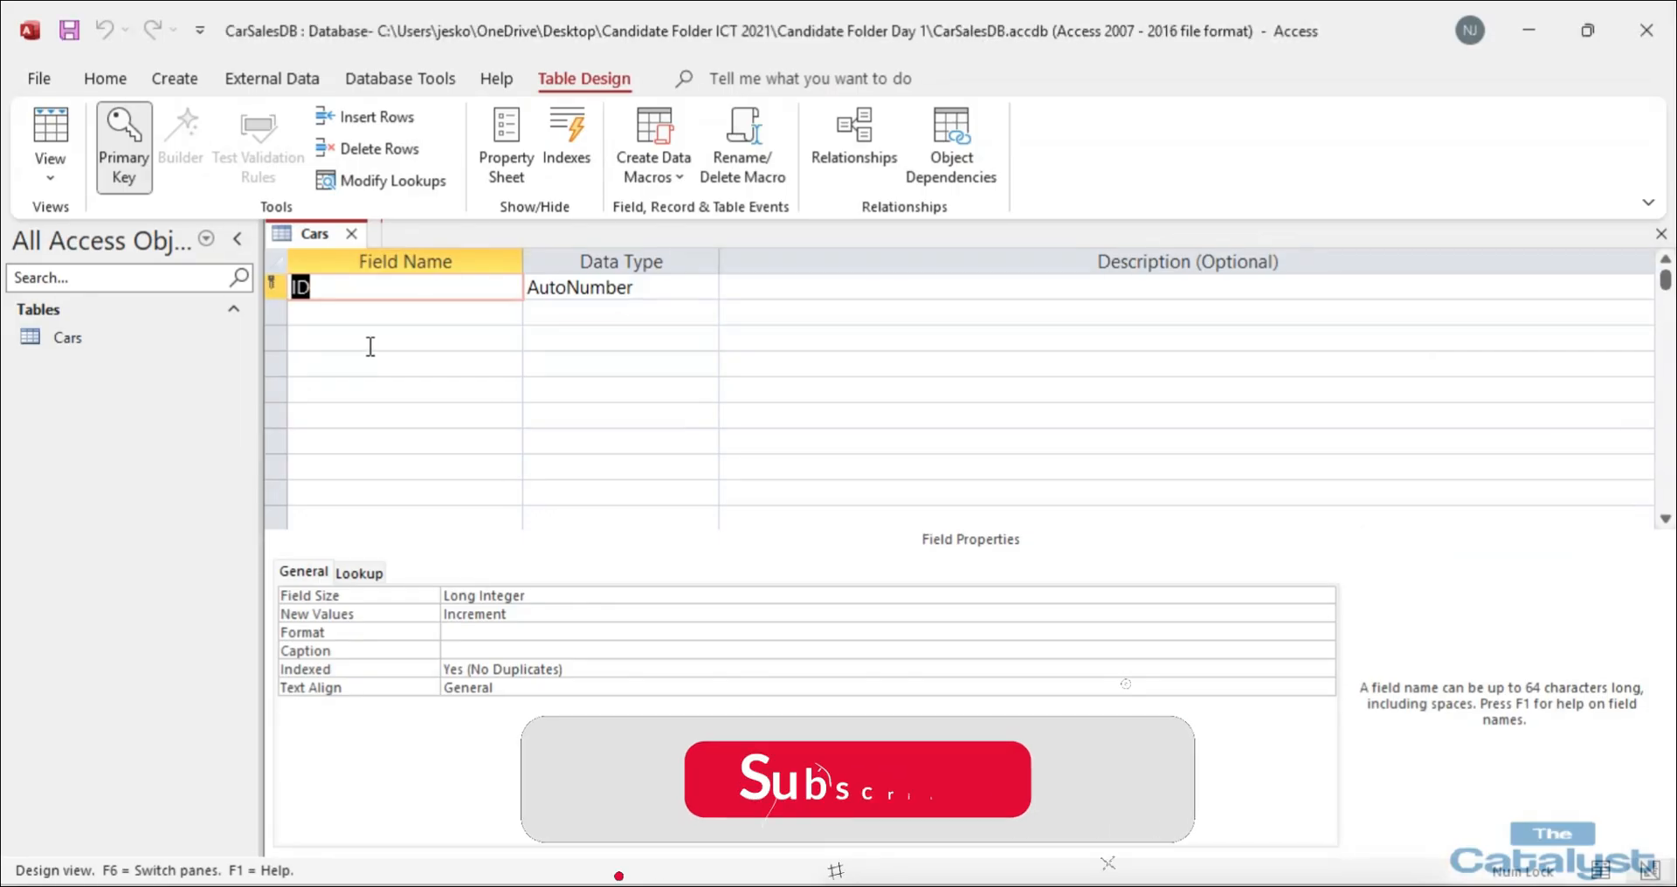
# Rename the Cars table's ID field to CarCode and set its data type to Short Text.
pyautogui.write('CarCode')
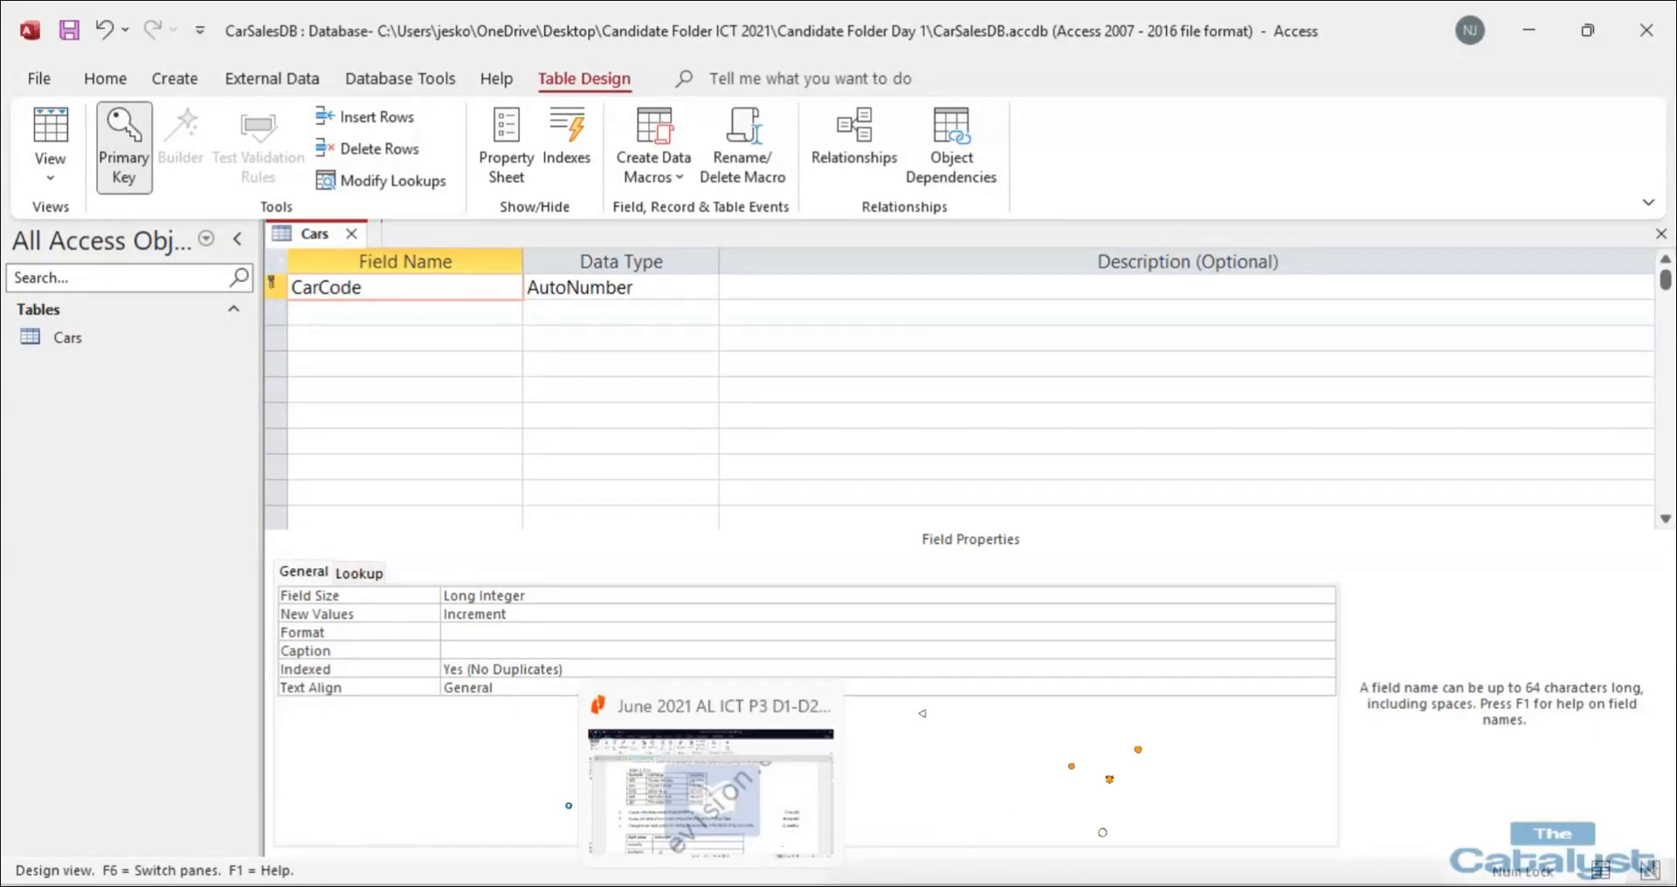
pyautogui.click(711, 884)
pyautogui.click(712, 884)
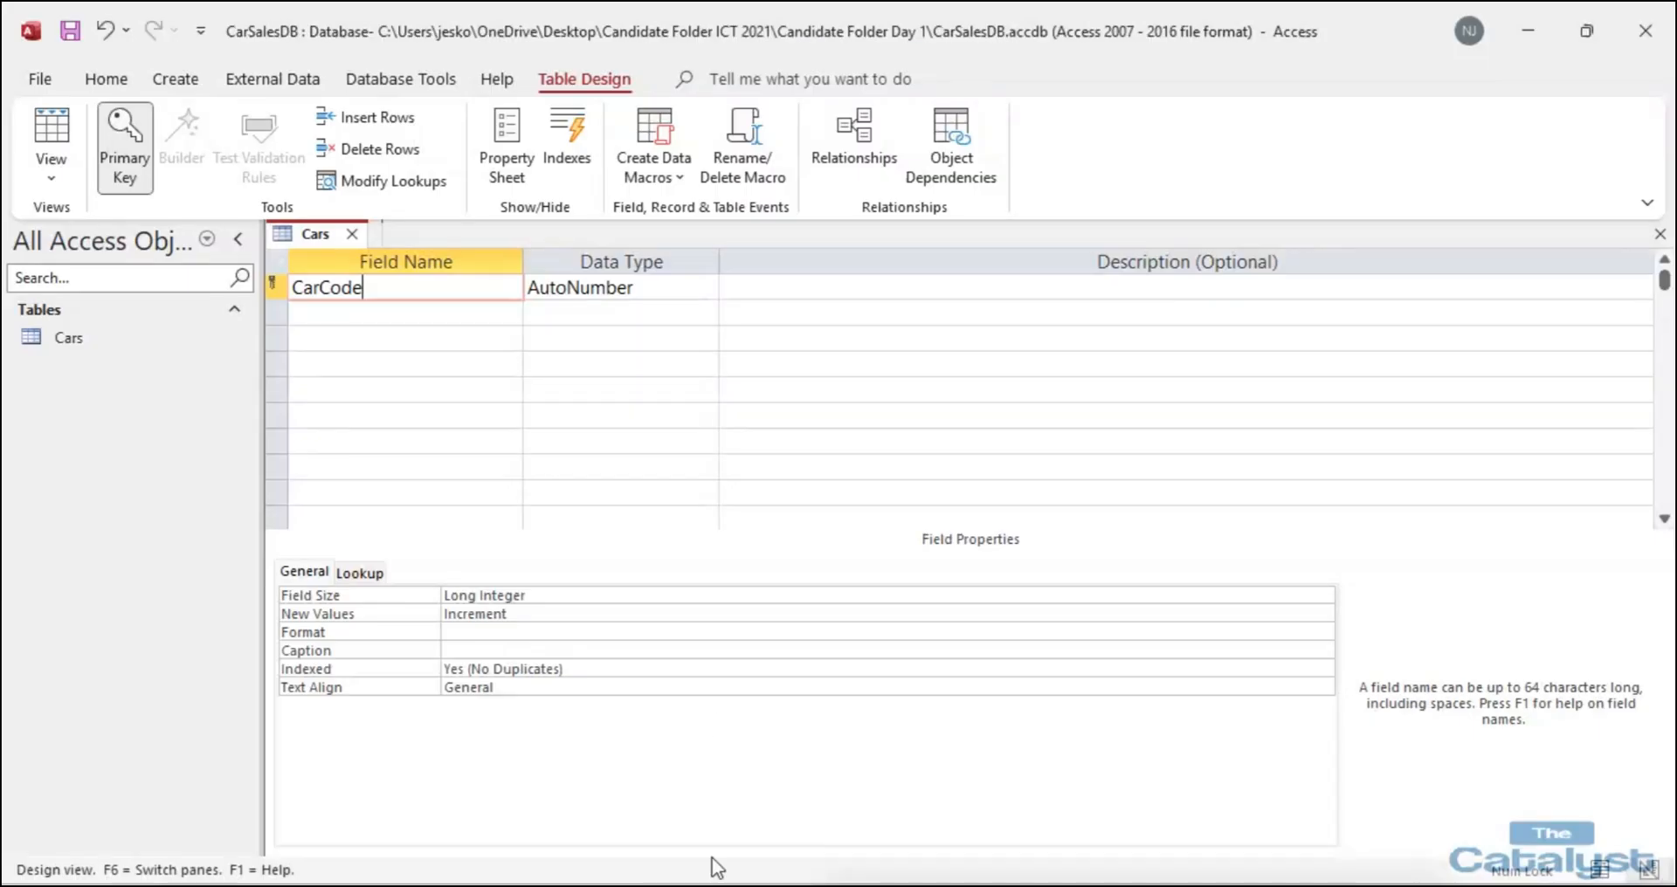
pyautogui.click(663, 288)
pyautogui.click(706, 287)
pyautogui.click(644, 316)
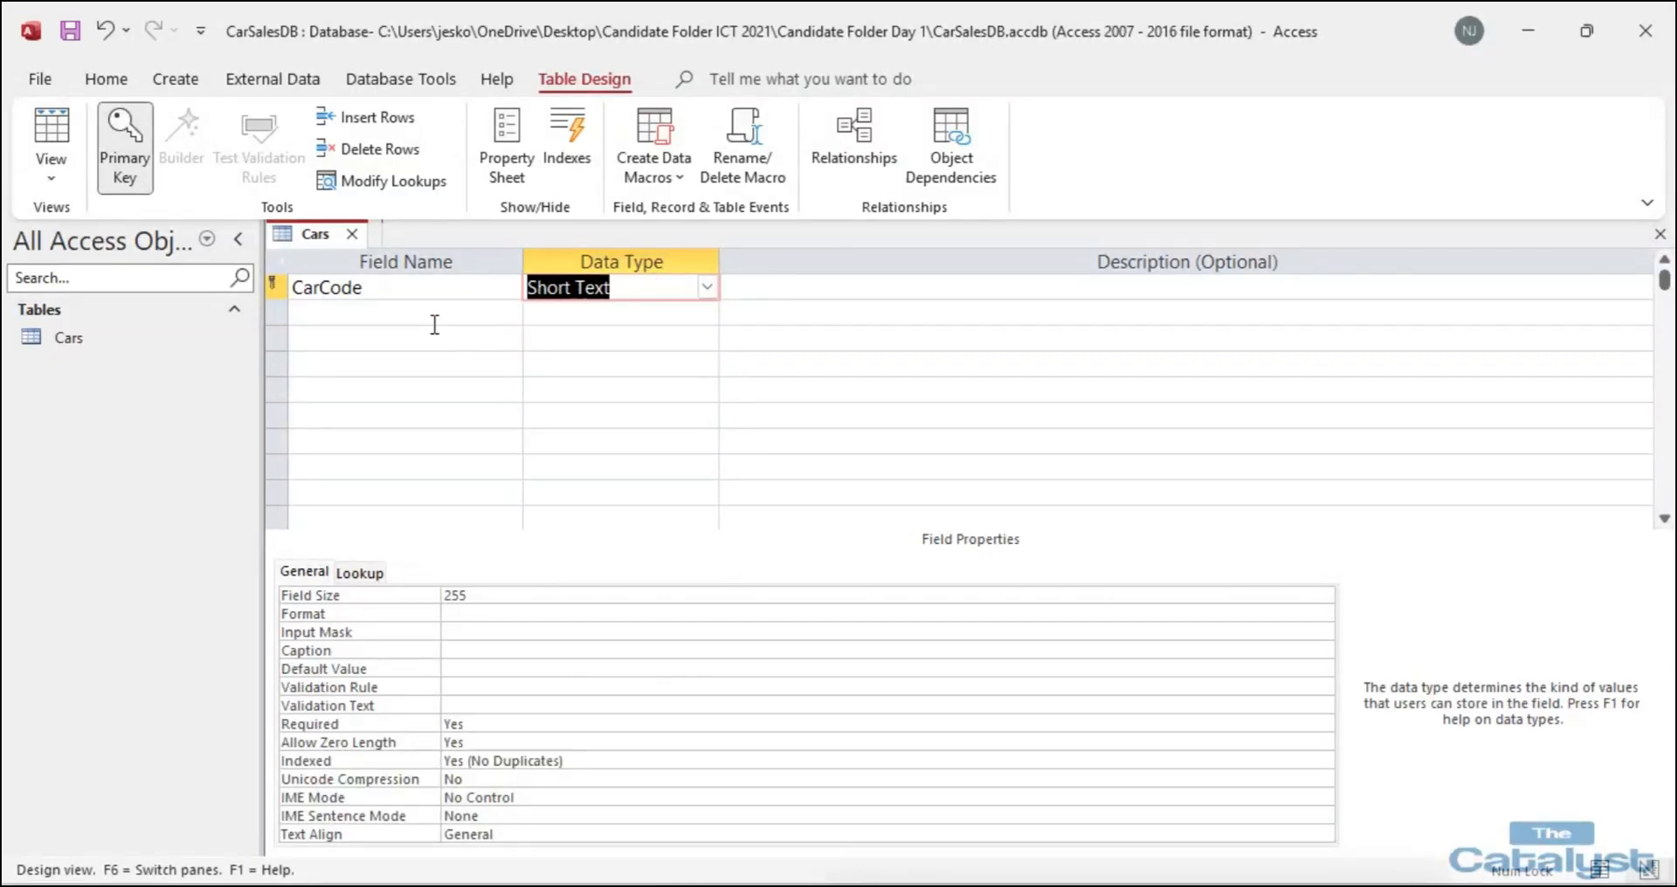
# Add a second field named CarName with the Short Text data type, checking the name against the exam paper.
pyautogui.click(430, 322)
pyautogui.click(711, 884)
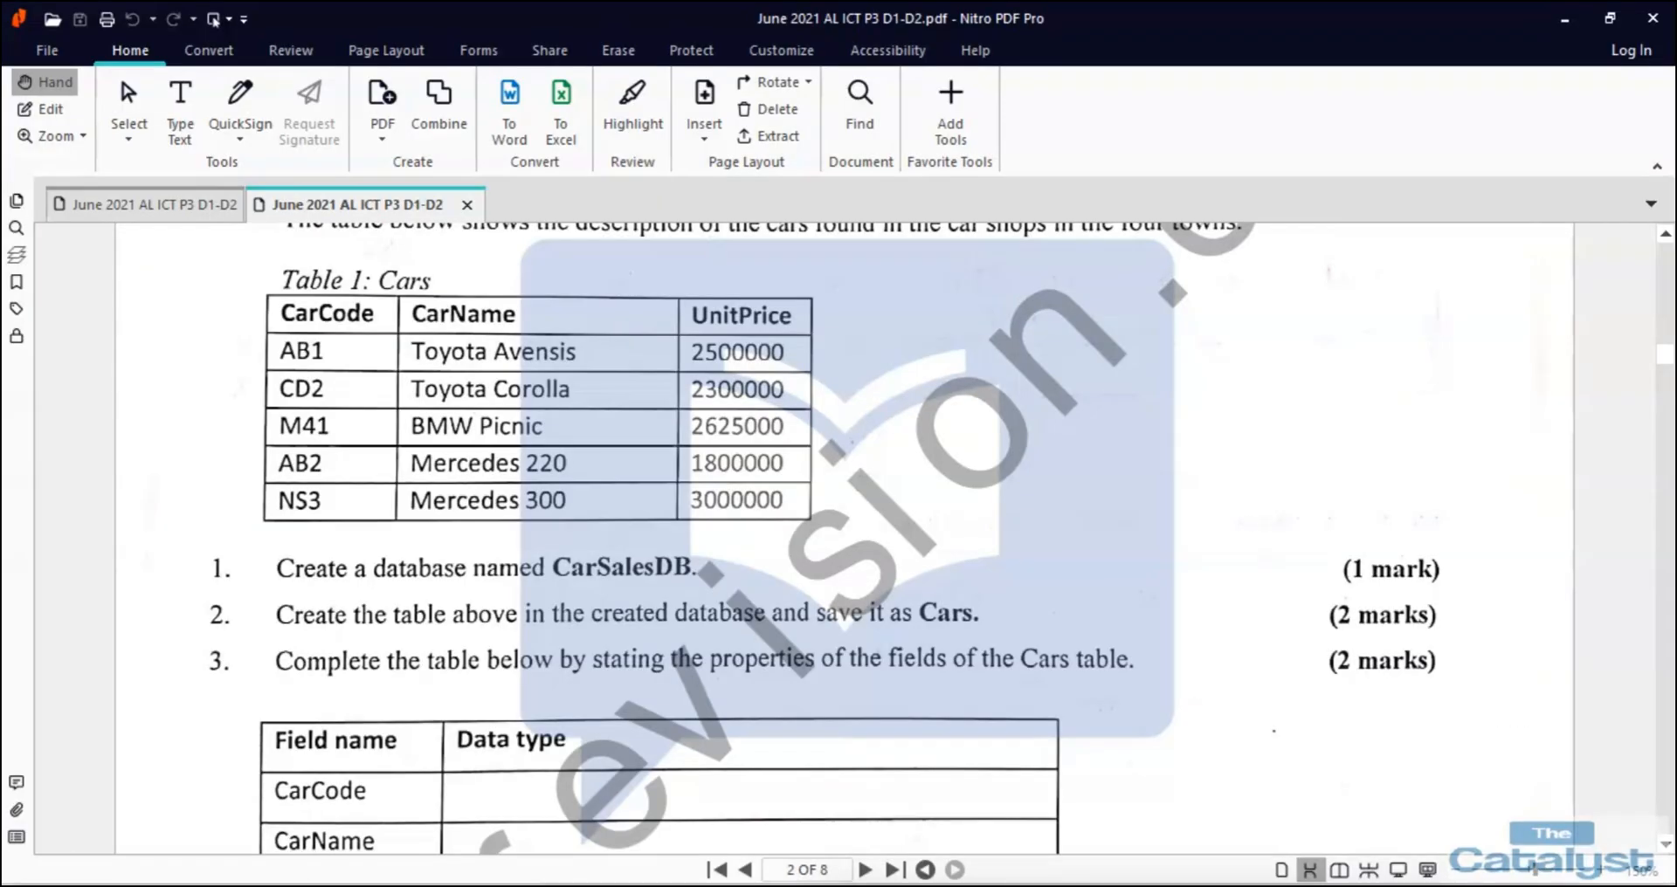
pyautogui.click(711, 884)
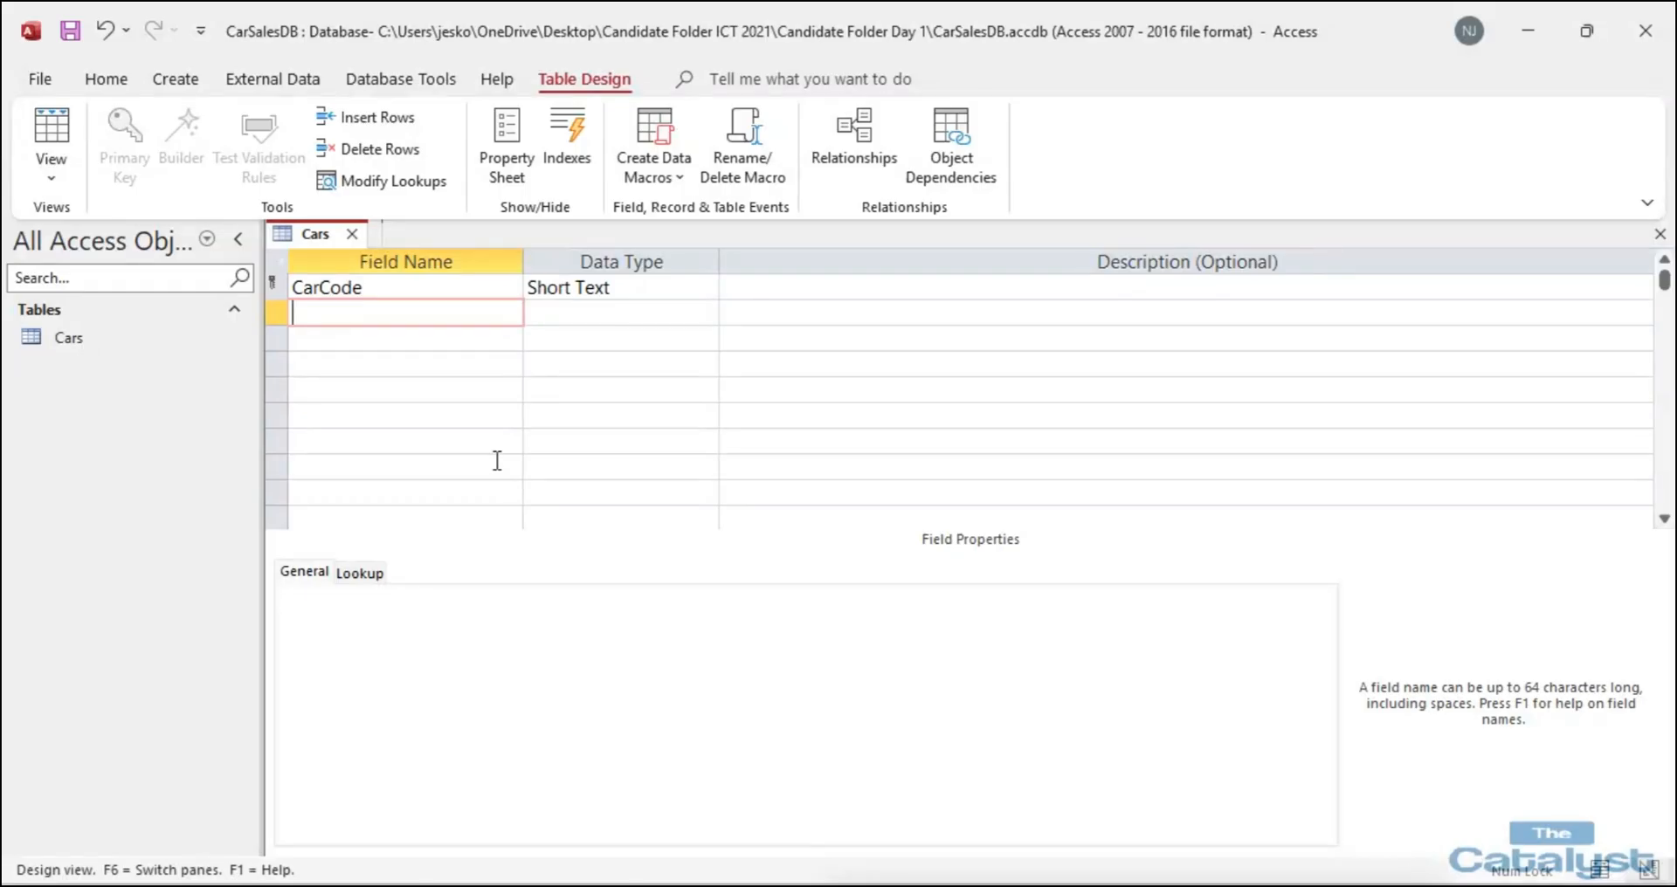
pyautogui.write('CarName')
pyautogui.click(602, 315)
# Add a third field named UnitPrice with the Number data type, checking the name against the exam paper.
pyautogui.click(436, 338)
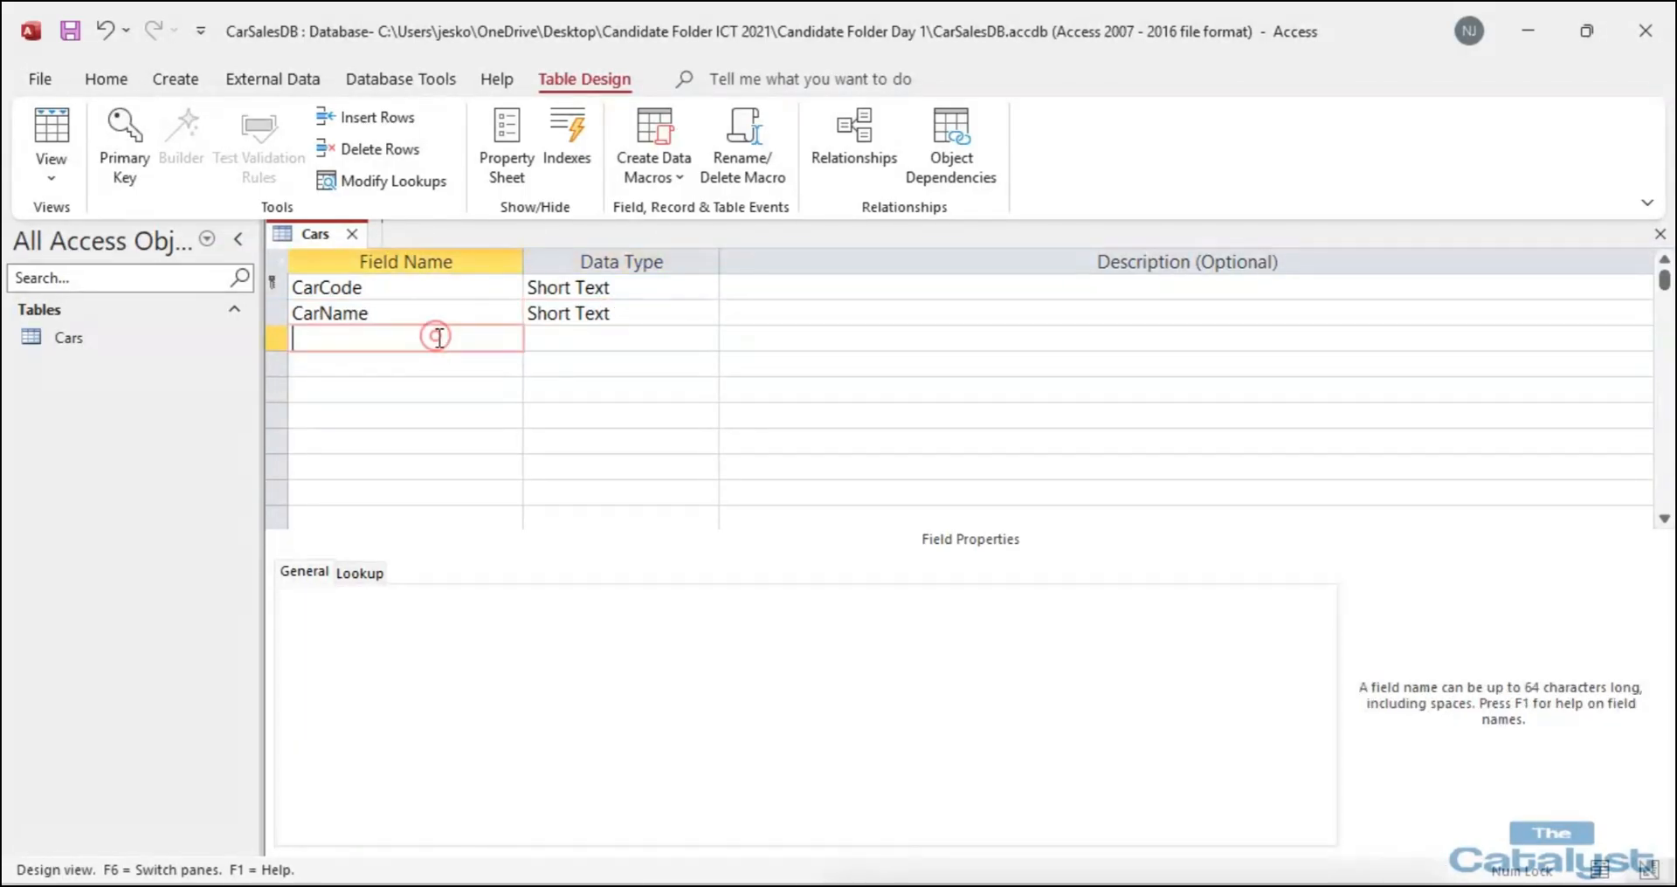
pyautogui.click(713, 883)
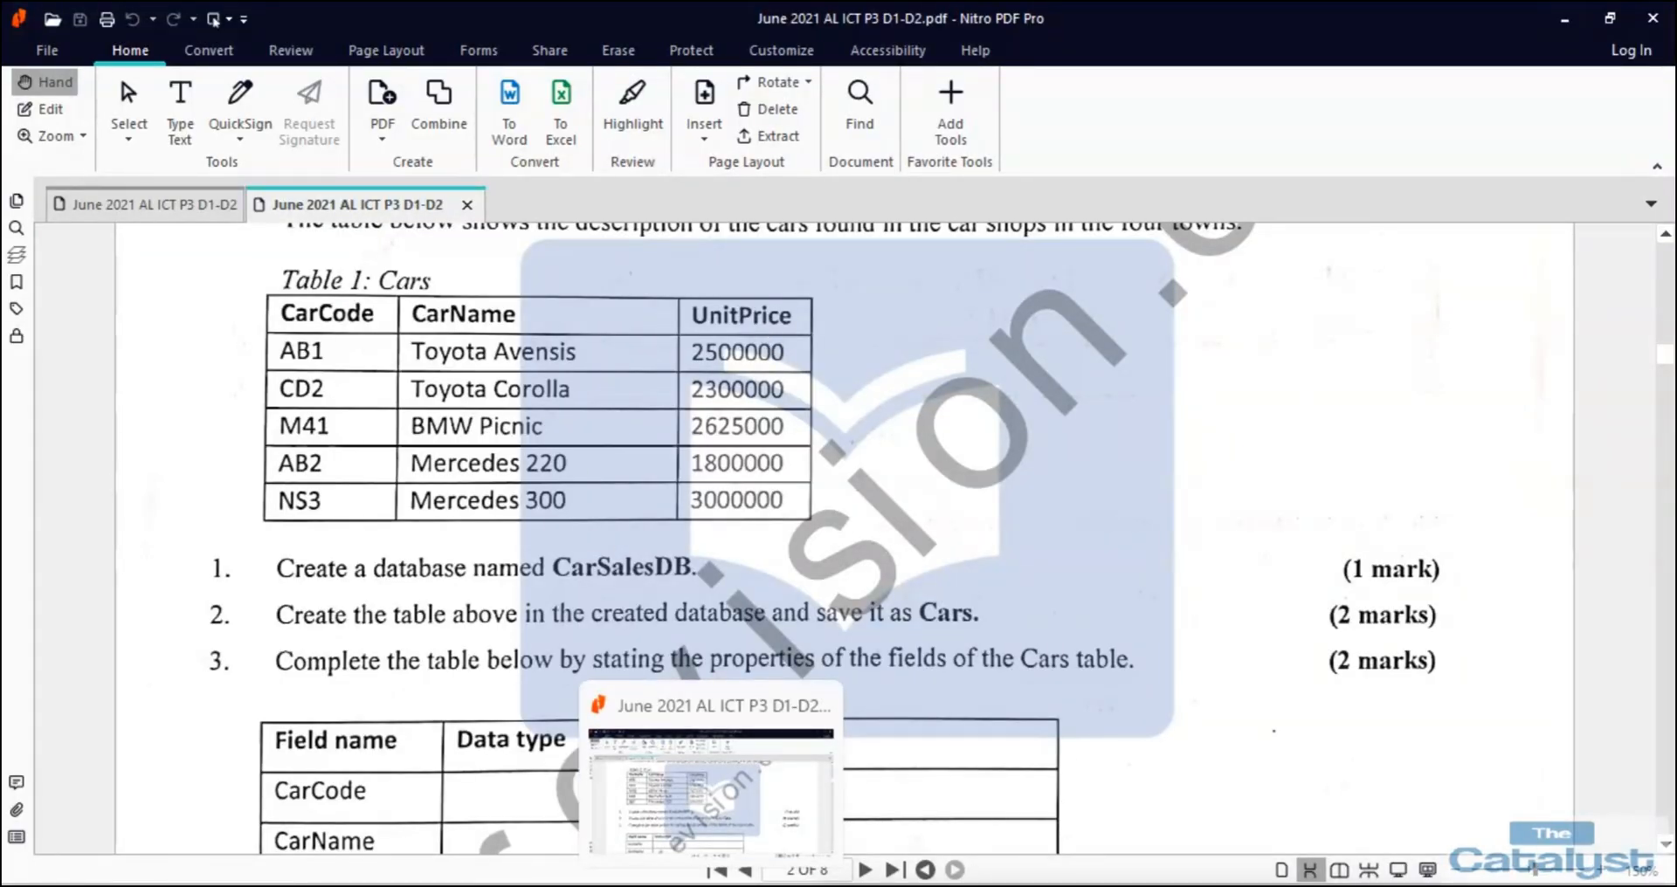
pyautogui.click(712, 884)
pyautogui.write('UnitPrice')
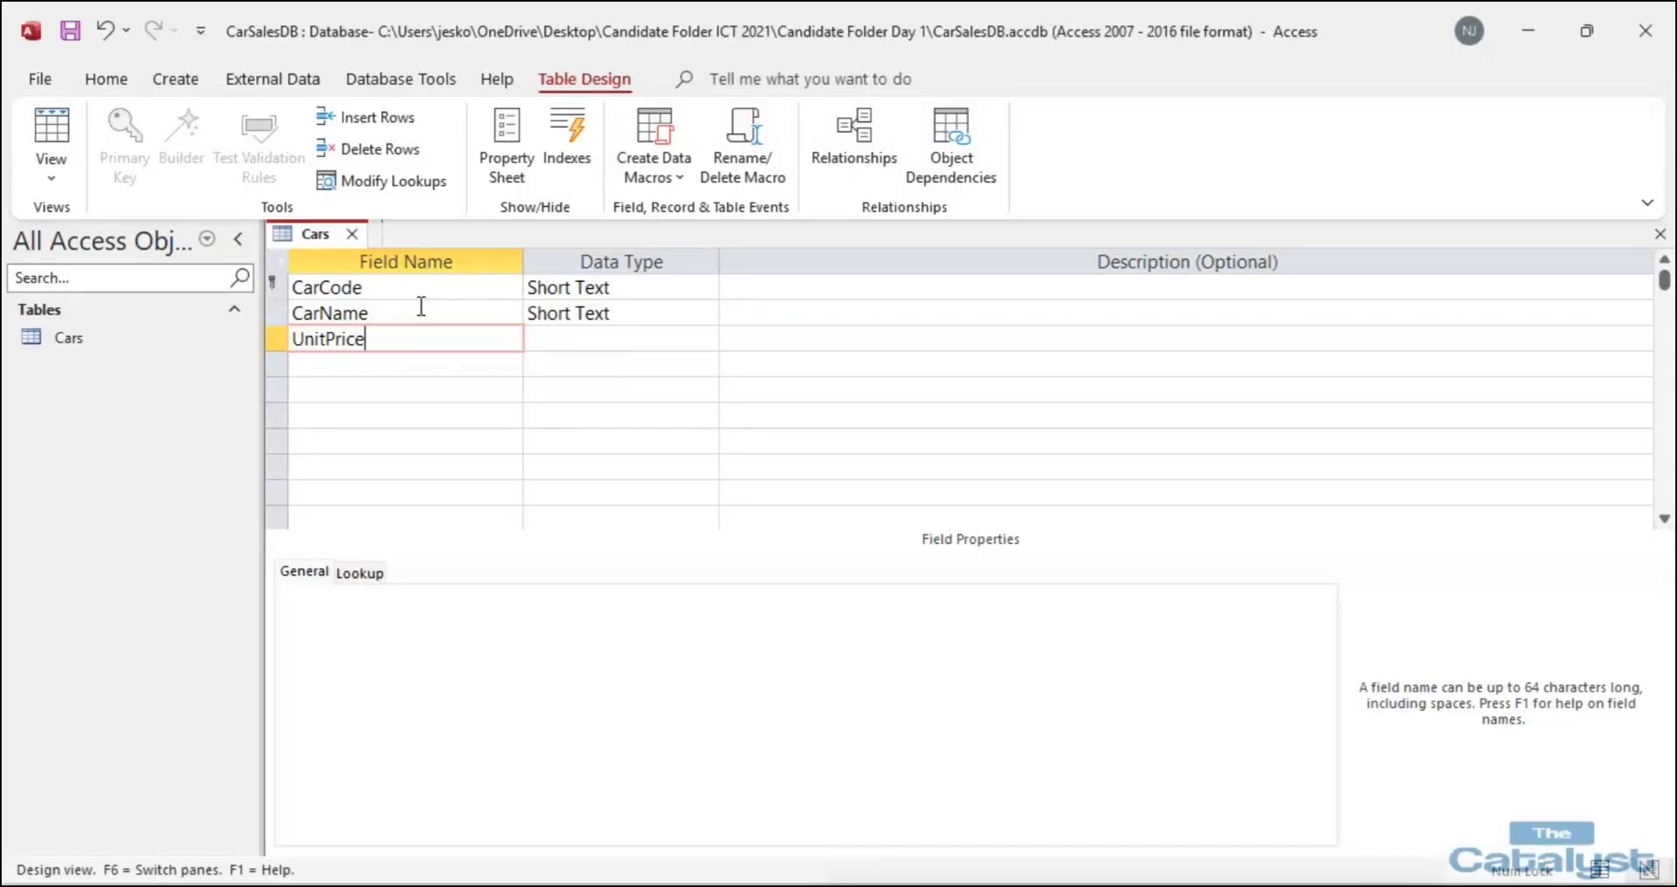
pyautogui.click(579, 342)
pyautogui.click(706, 339)
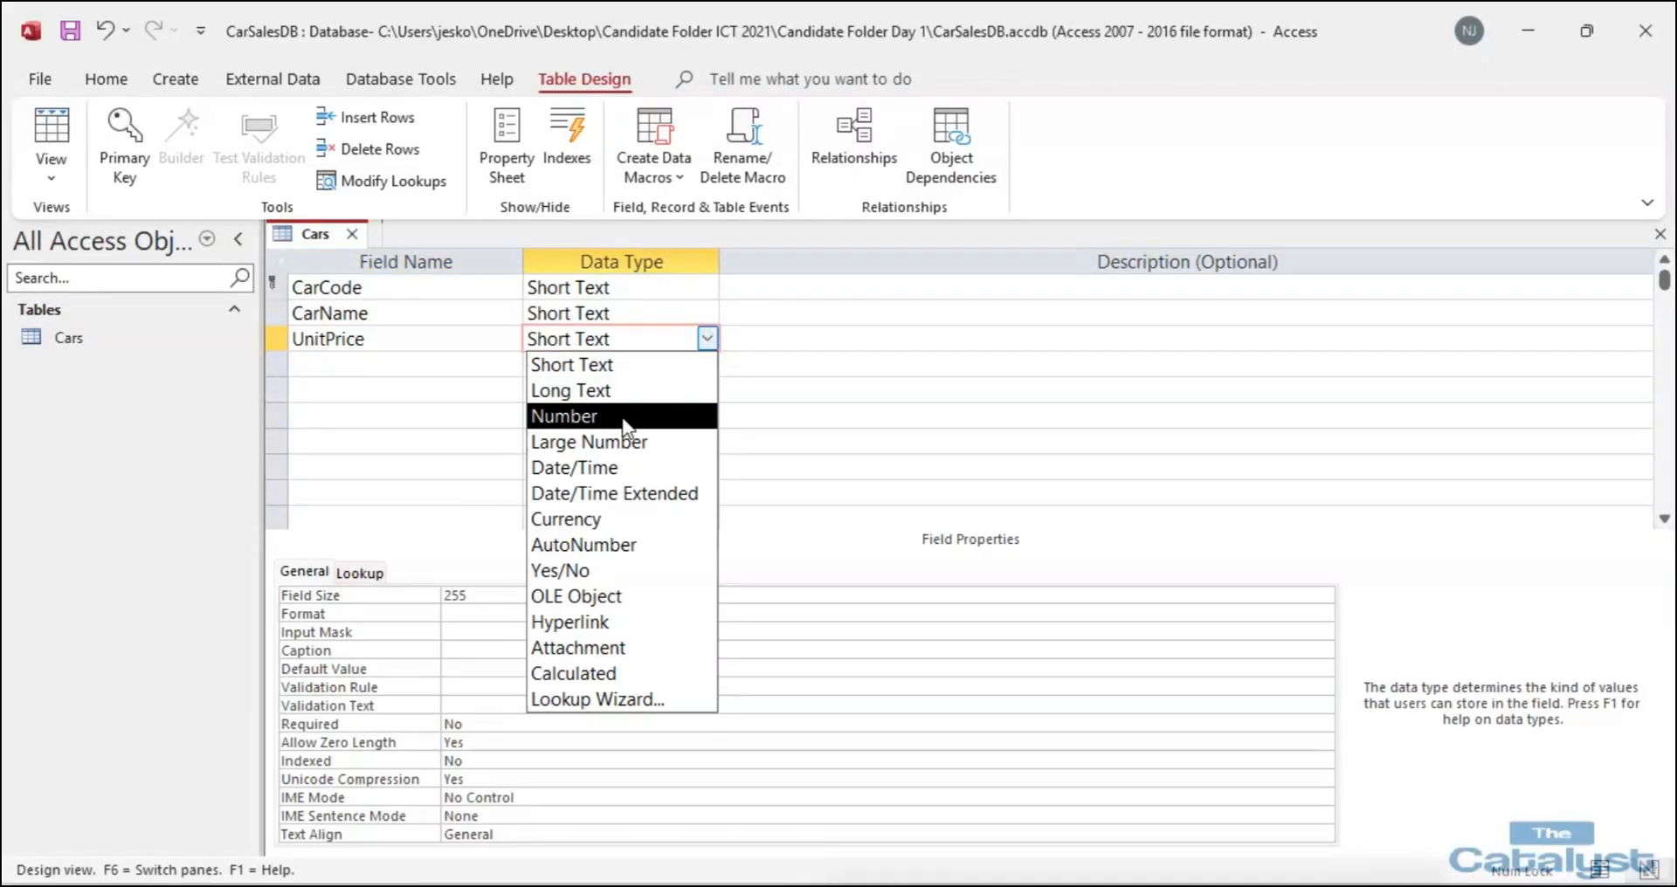
pyautogui.click(561, 416)
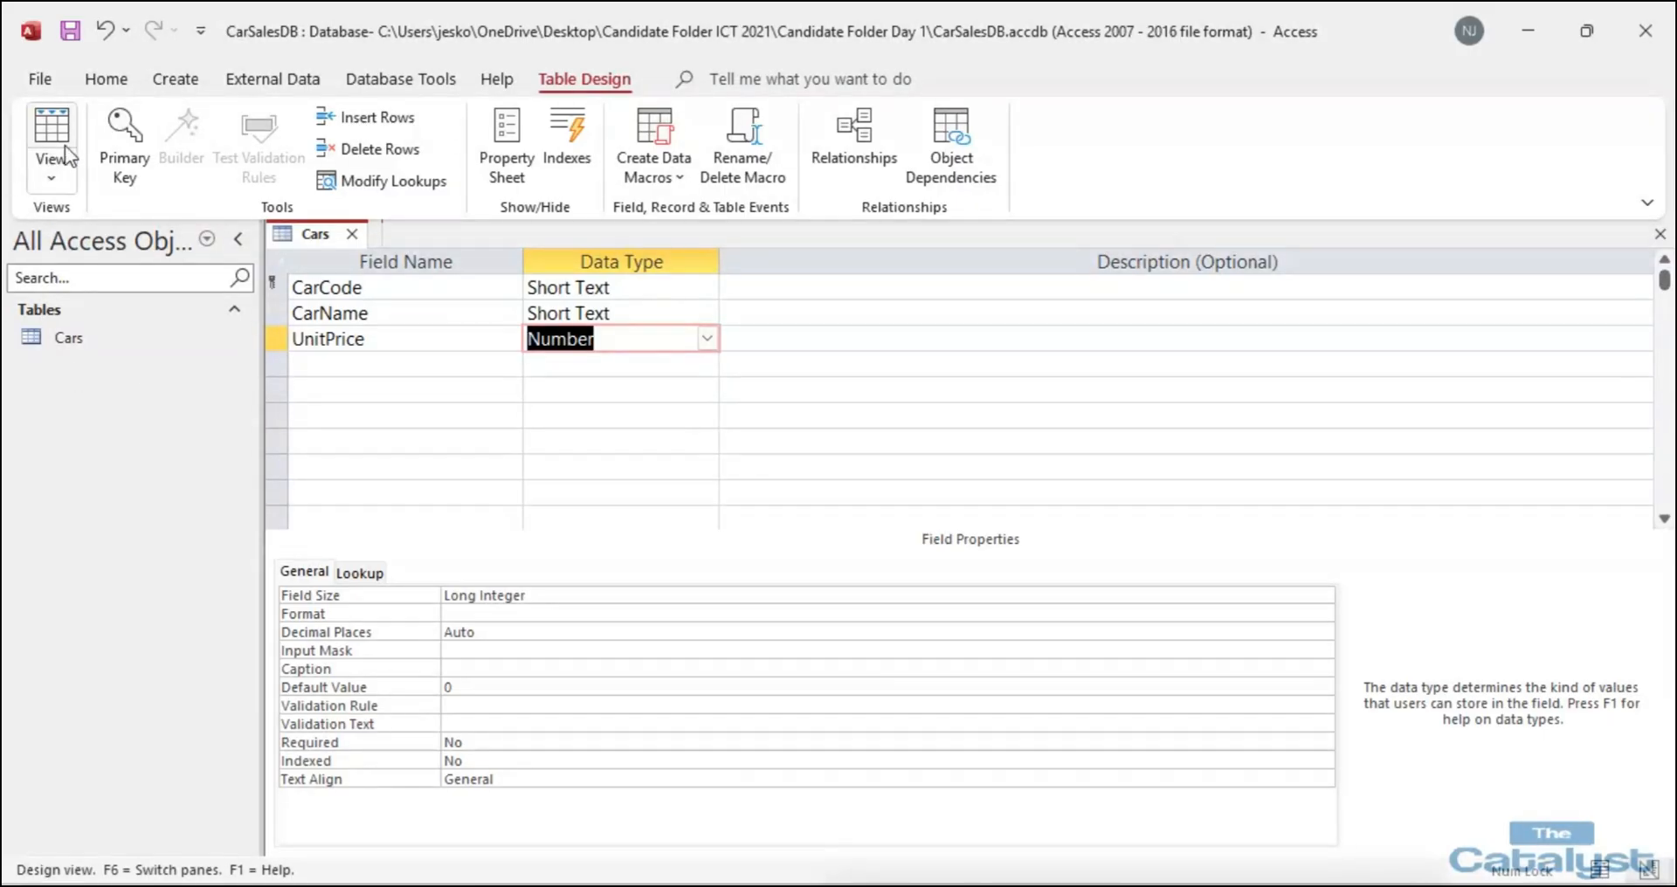
# Switch to the exam paper in Nitro PDF Pro and read question 3 about the Cars table's field properties.
pyautogui.click(699, 786)
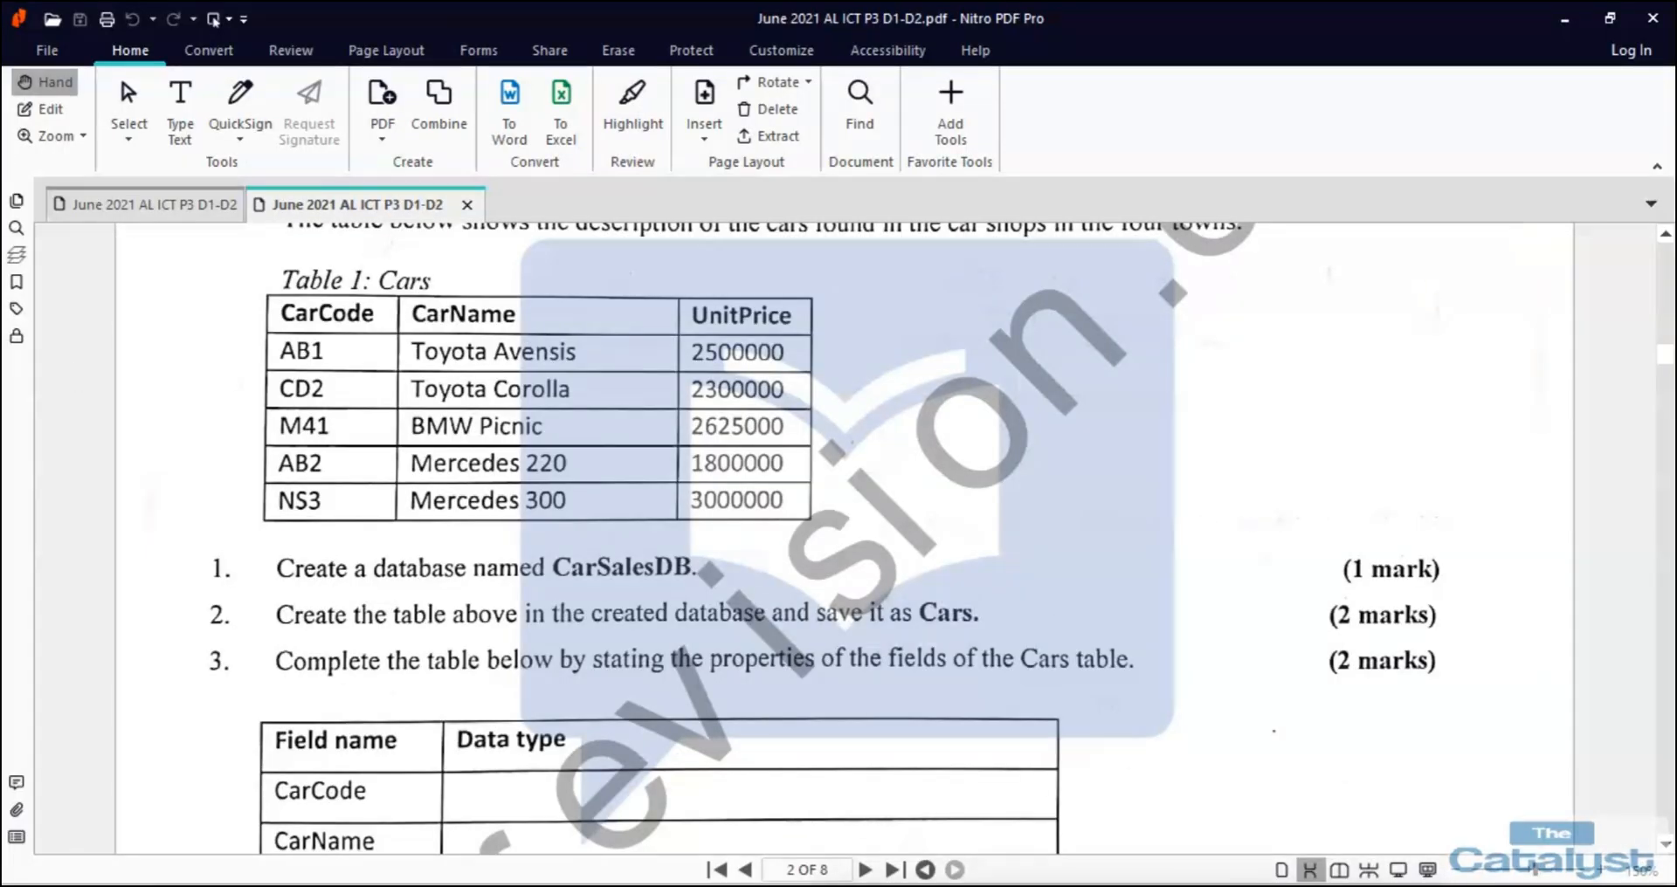
pyautogui.scroll(-2, 794, 511)
pyautogui.scroll(-4, 794, 511)
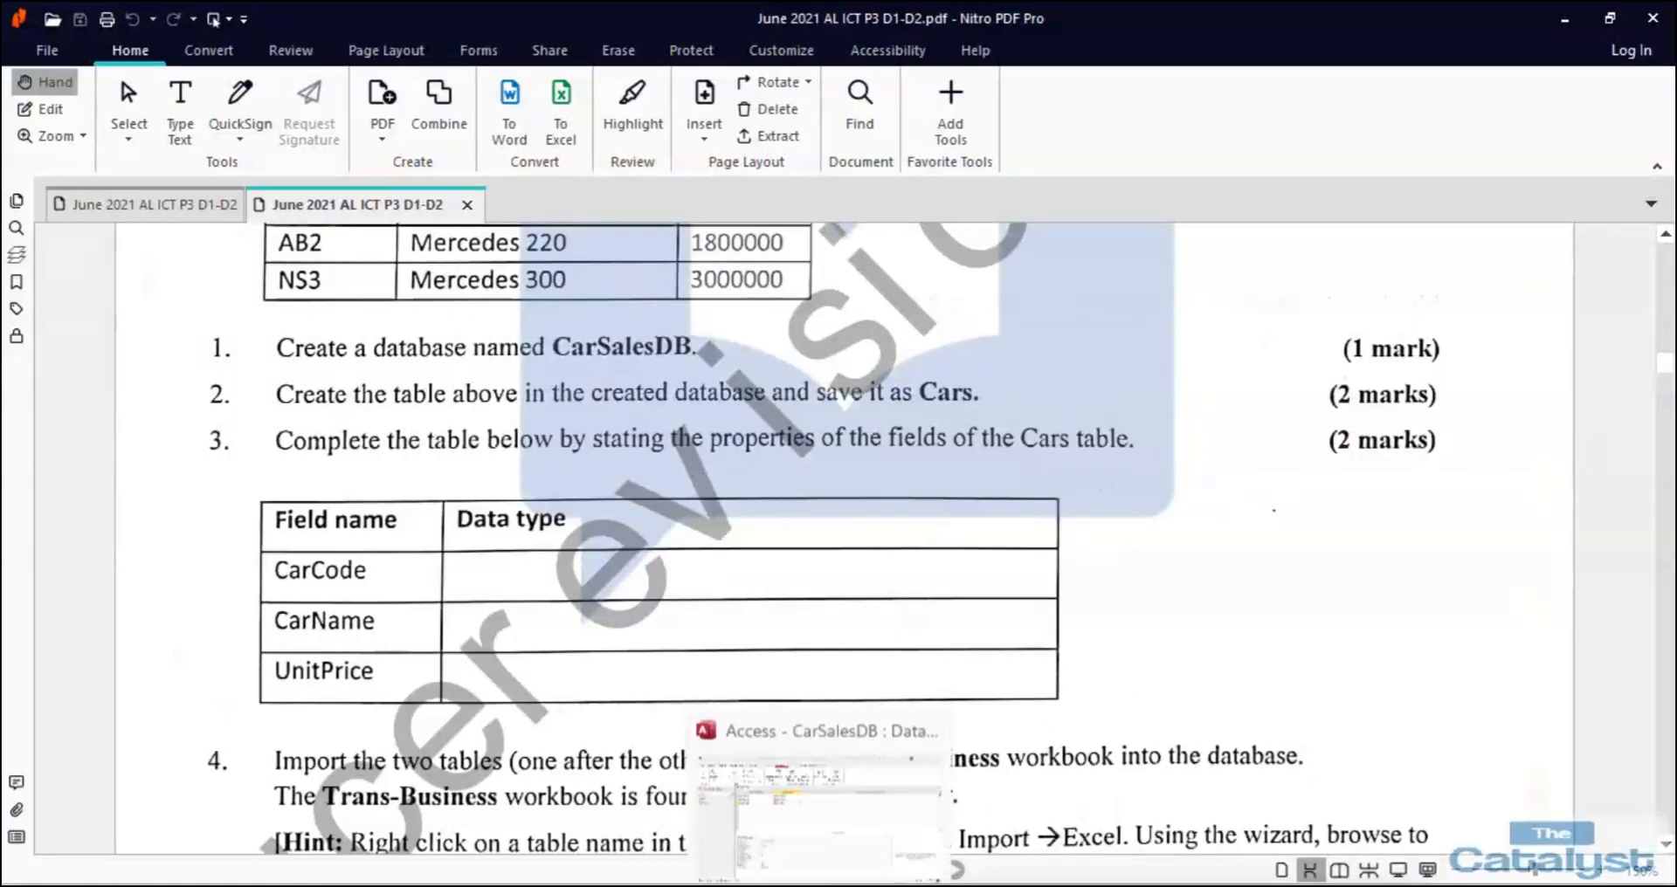
# Check the field types in Access and fill in question 3's table in Nitro PDF Pro: CarCode Short Text, CarName Text, UnitPrice Number.
pyautogui.click(821, 882)
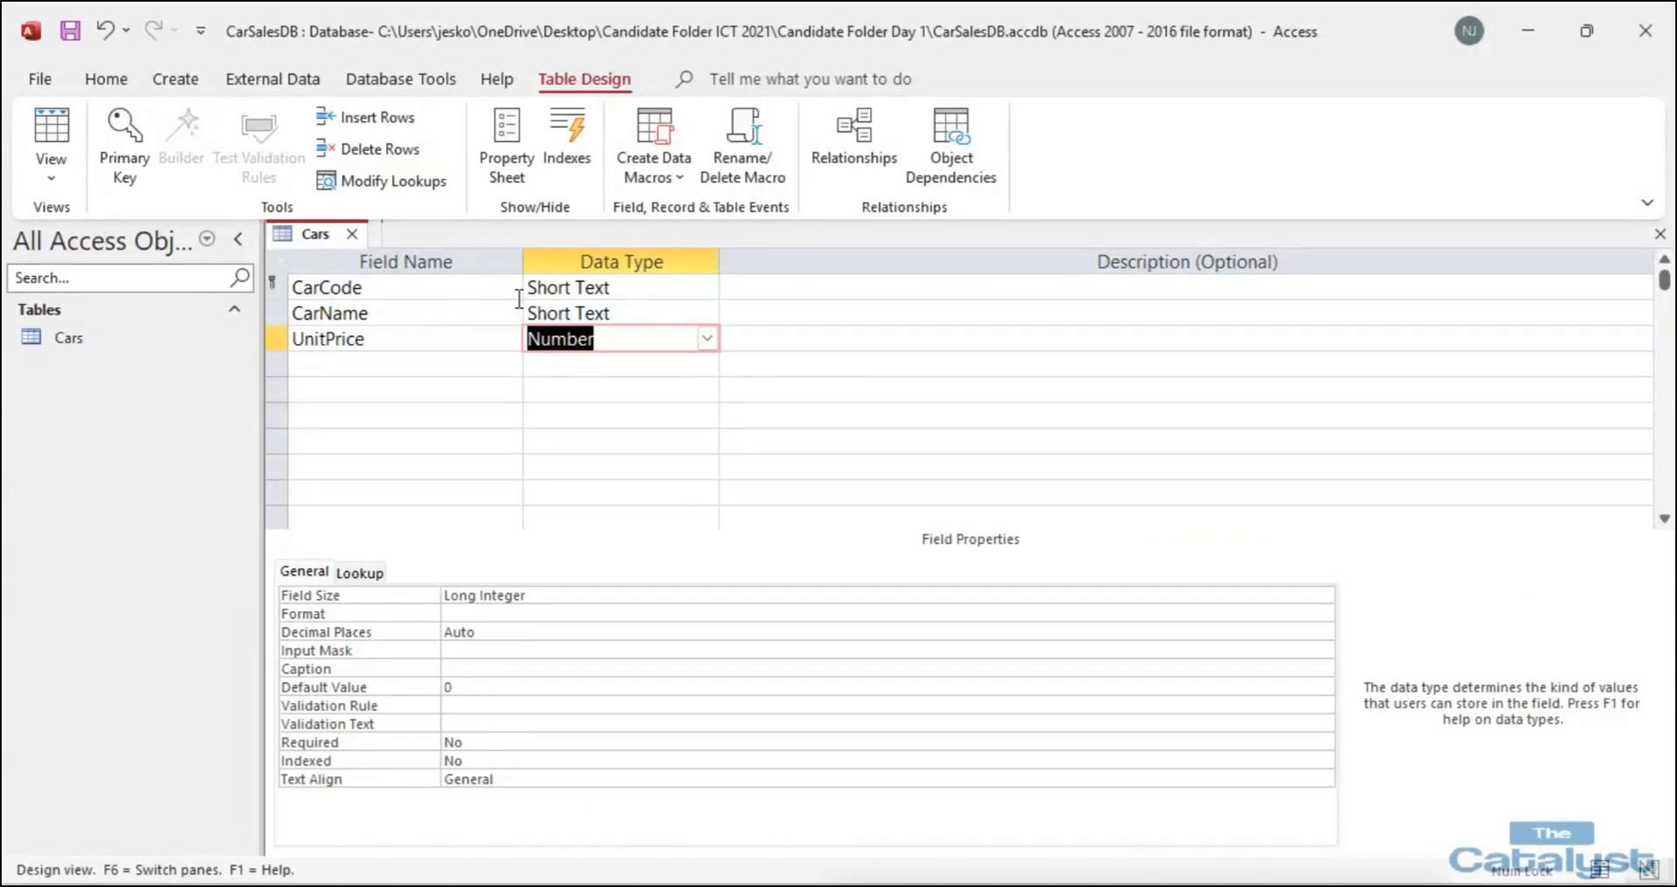
pyautogui.click(614, 339)
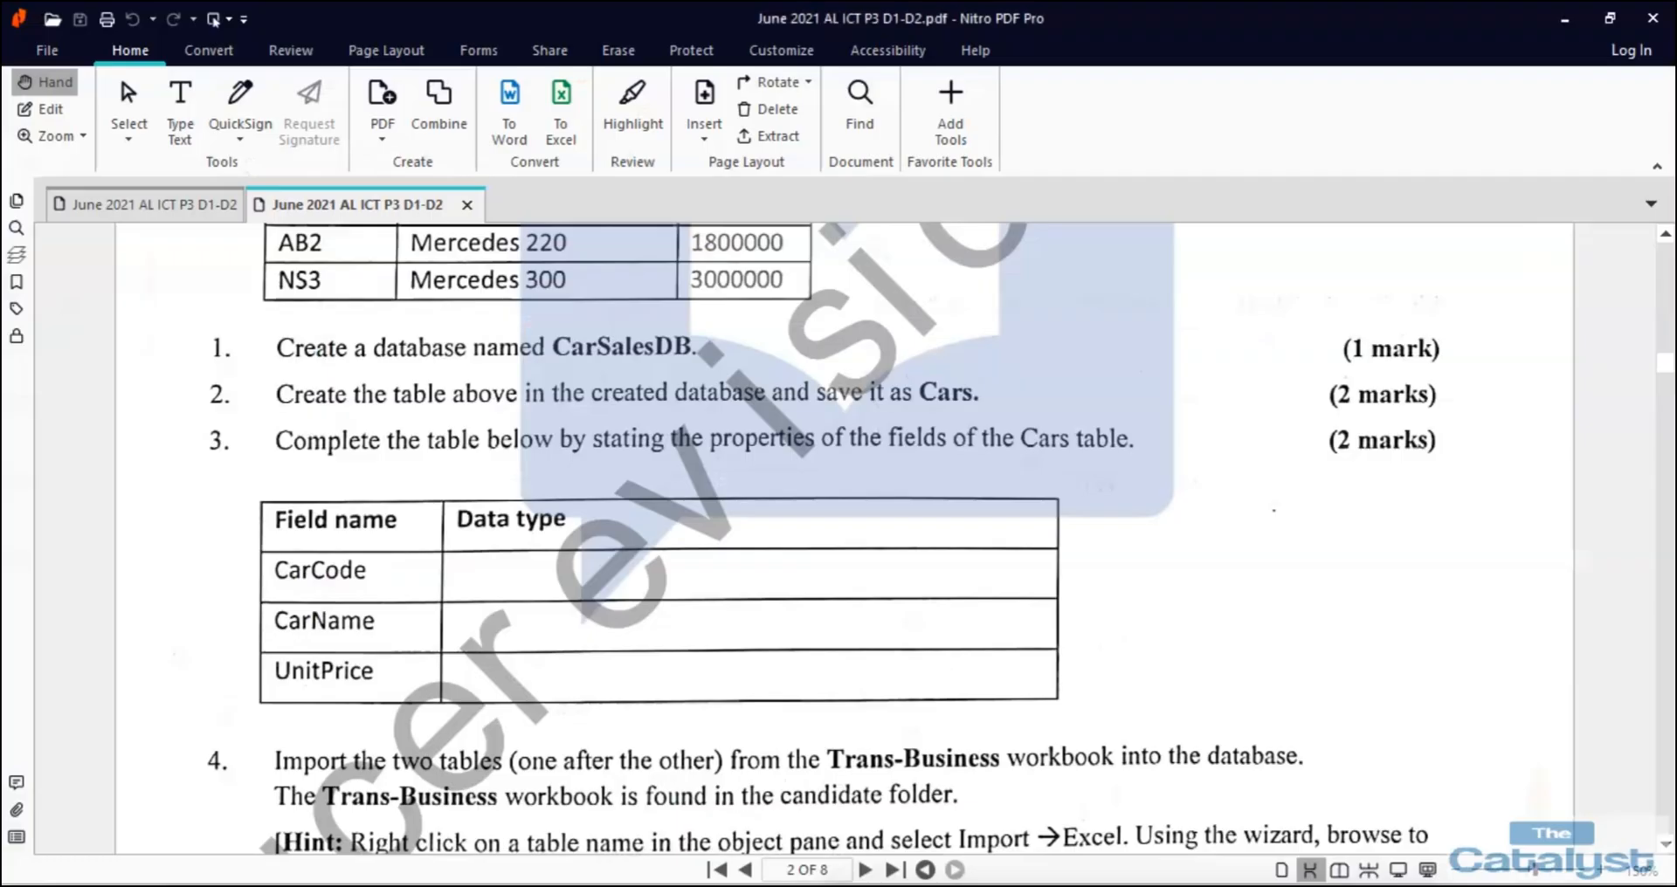
pyautogui.click(725, 883)
pyautogui.click(179, 109)
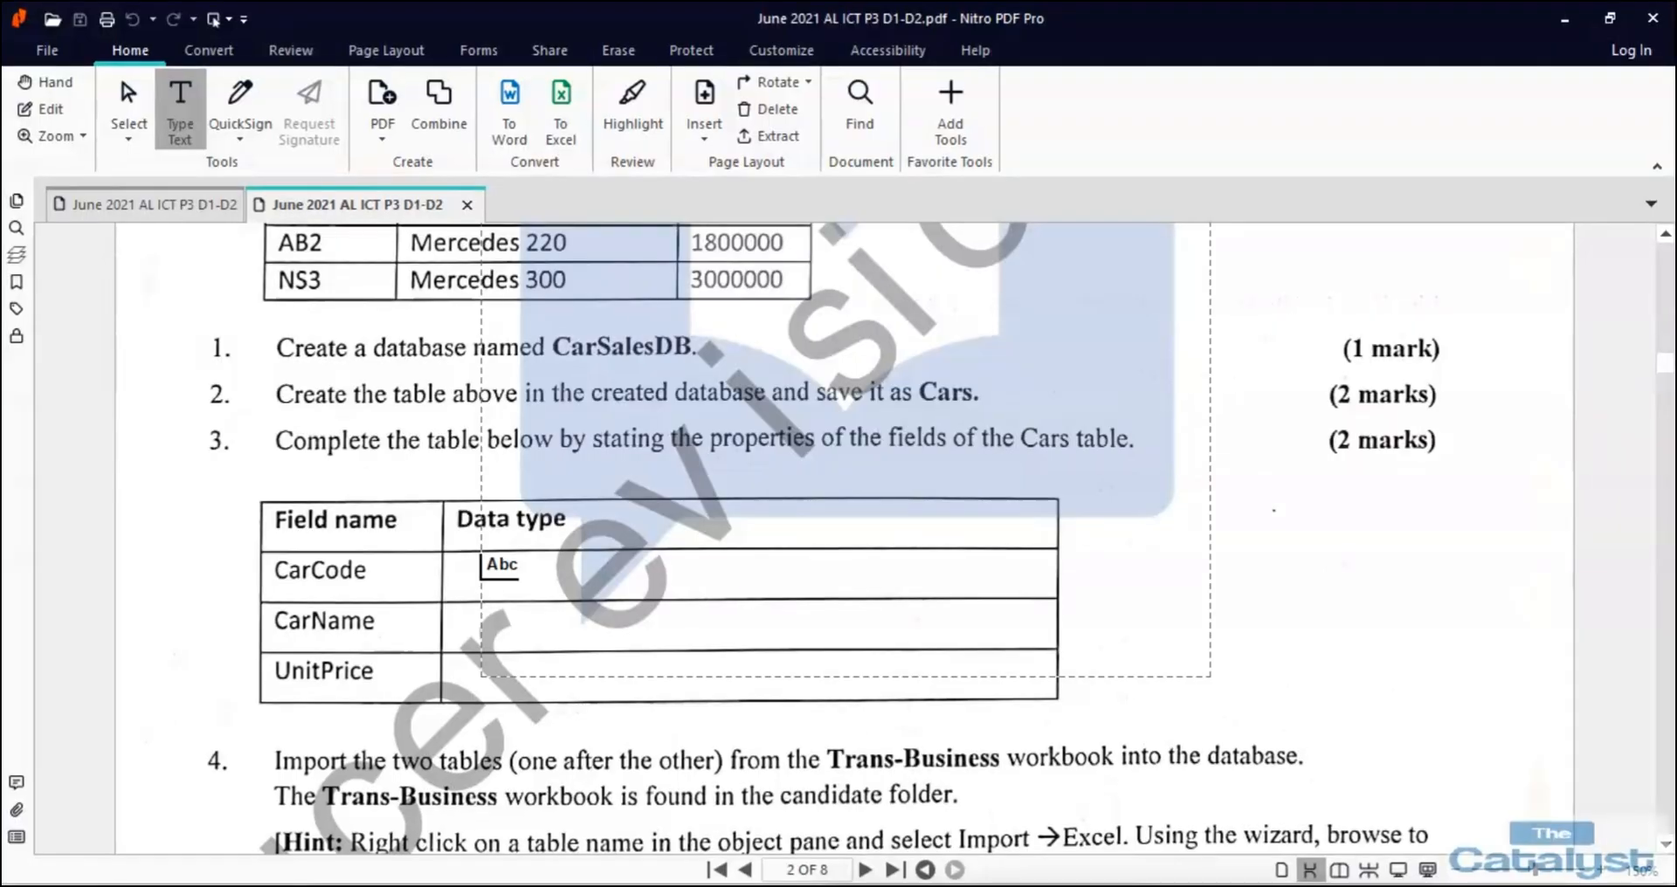
pyautogui.click(496, 572)
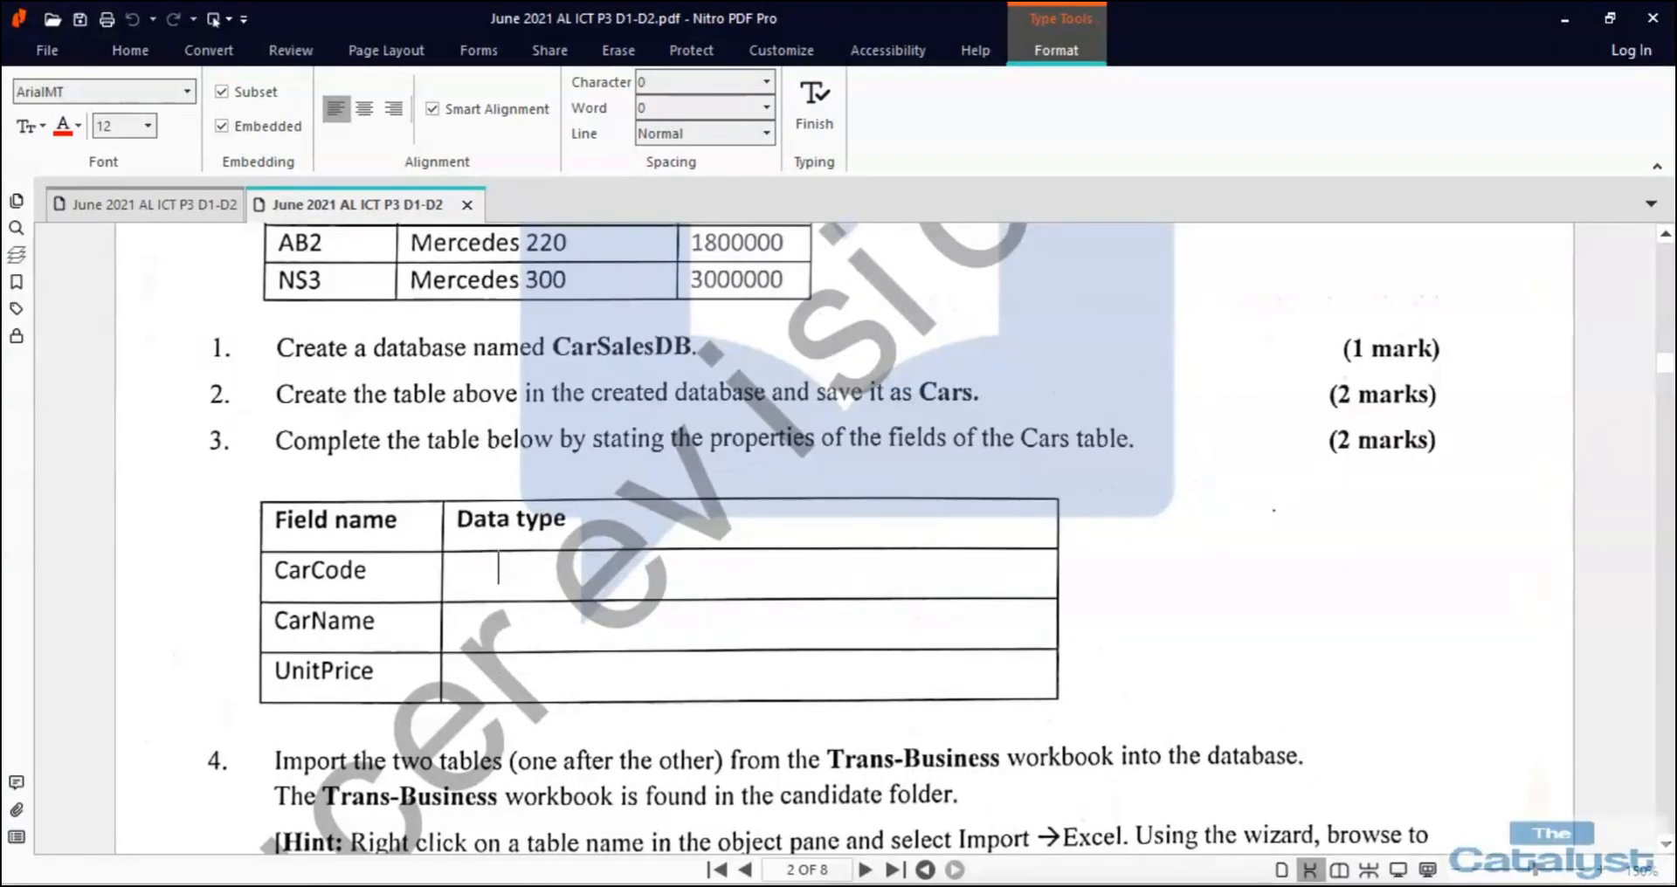
pyautogui.write('Short Text')
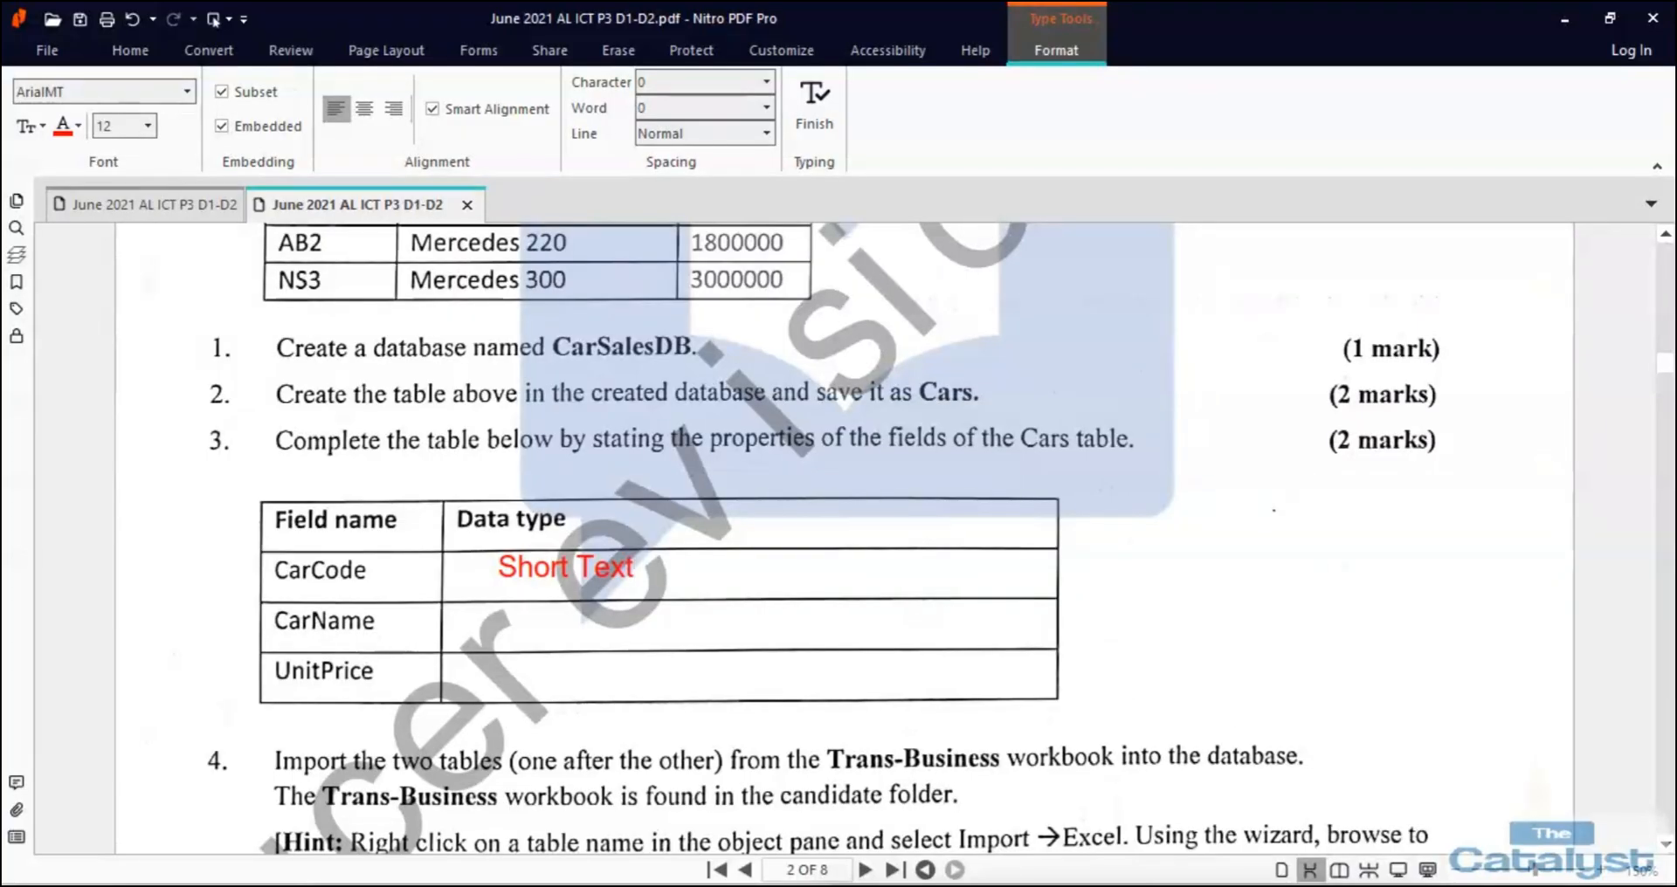
pyautogui.click(497, 625)
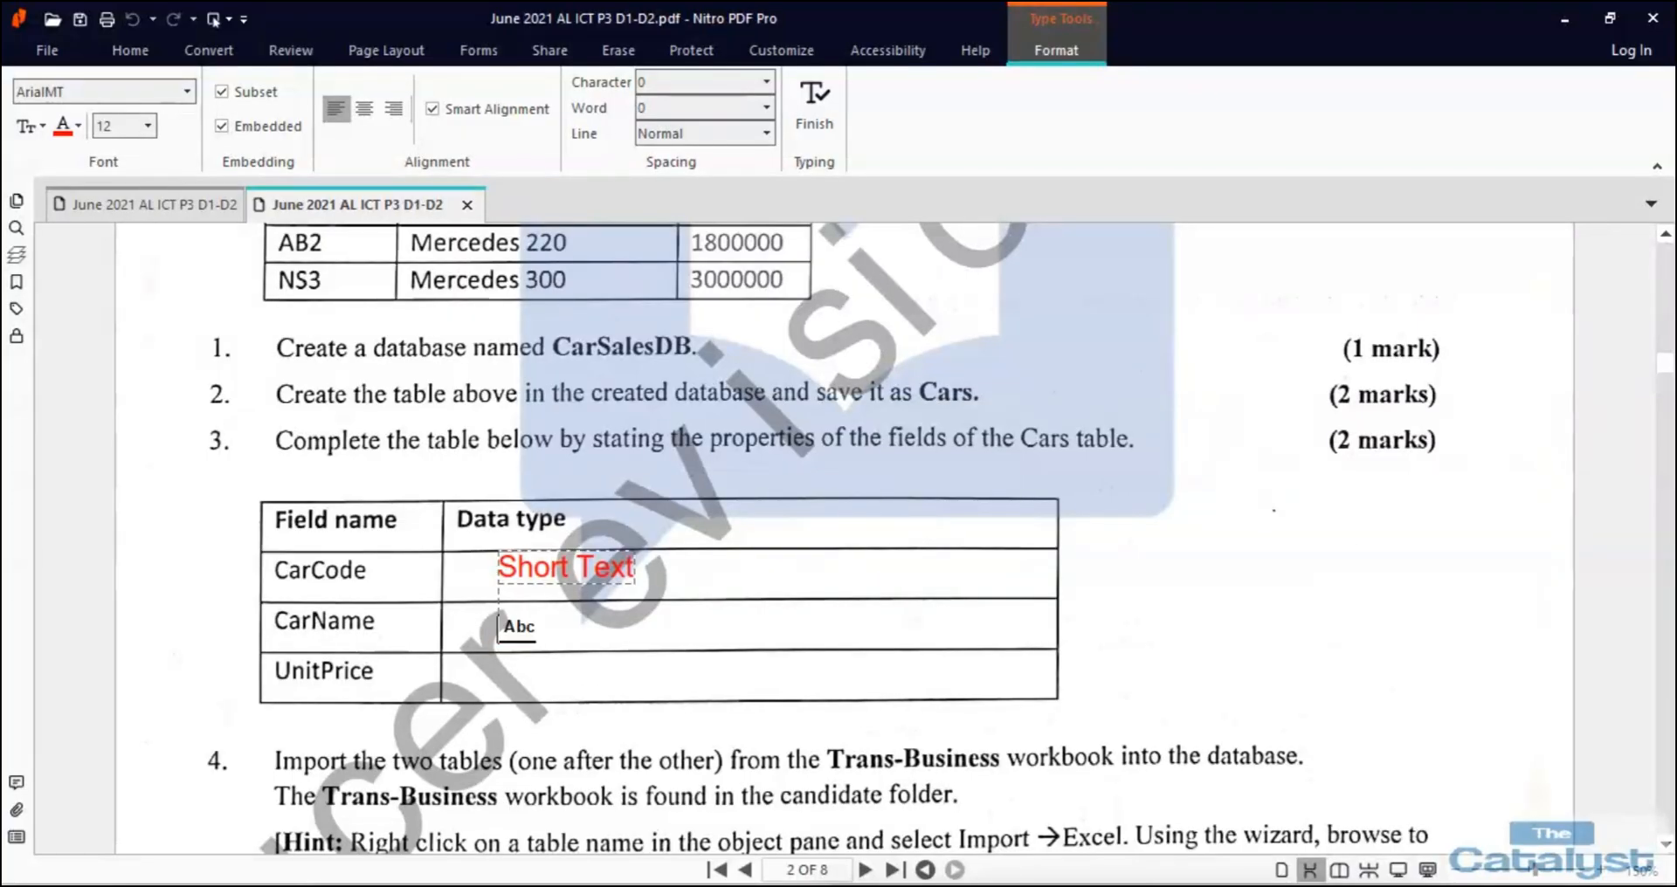
pyautogui.write('Text')
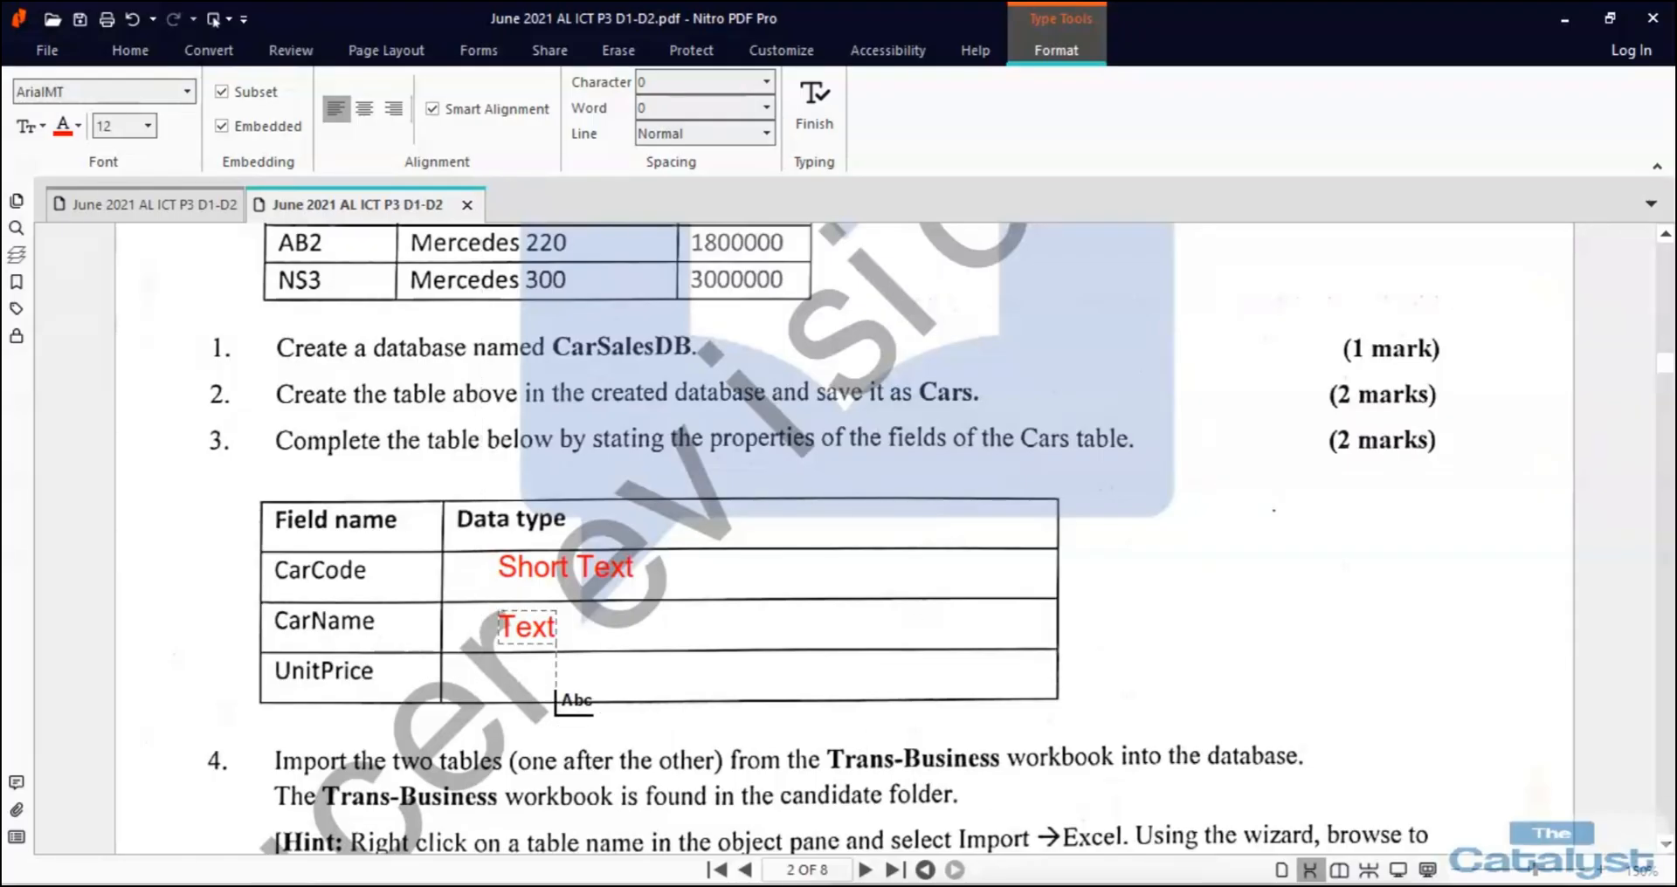
pyautogui.click(512, 678)
pyautogui.write('Number')
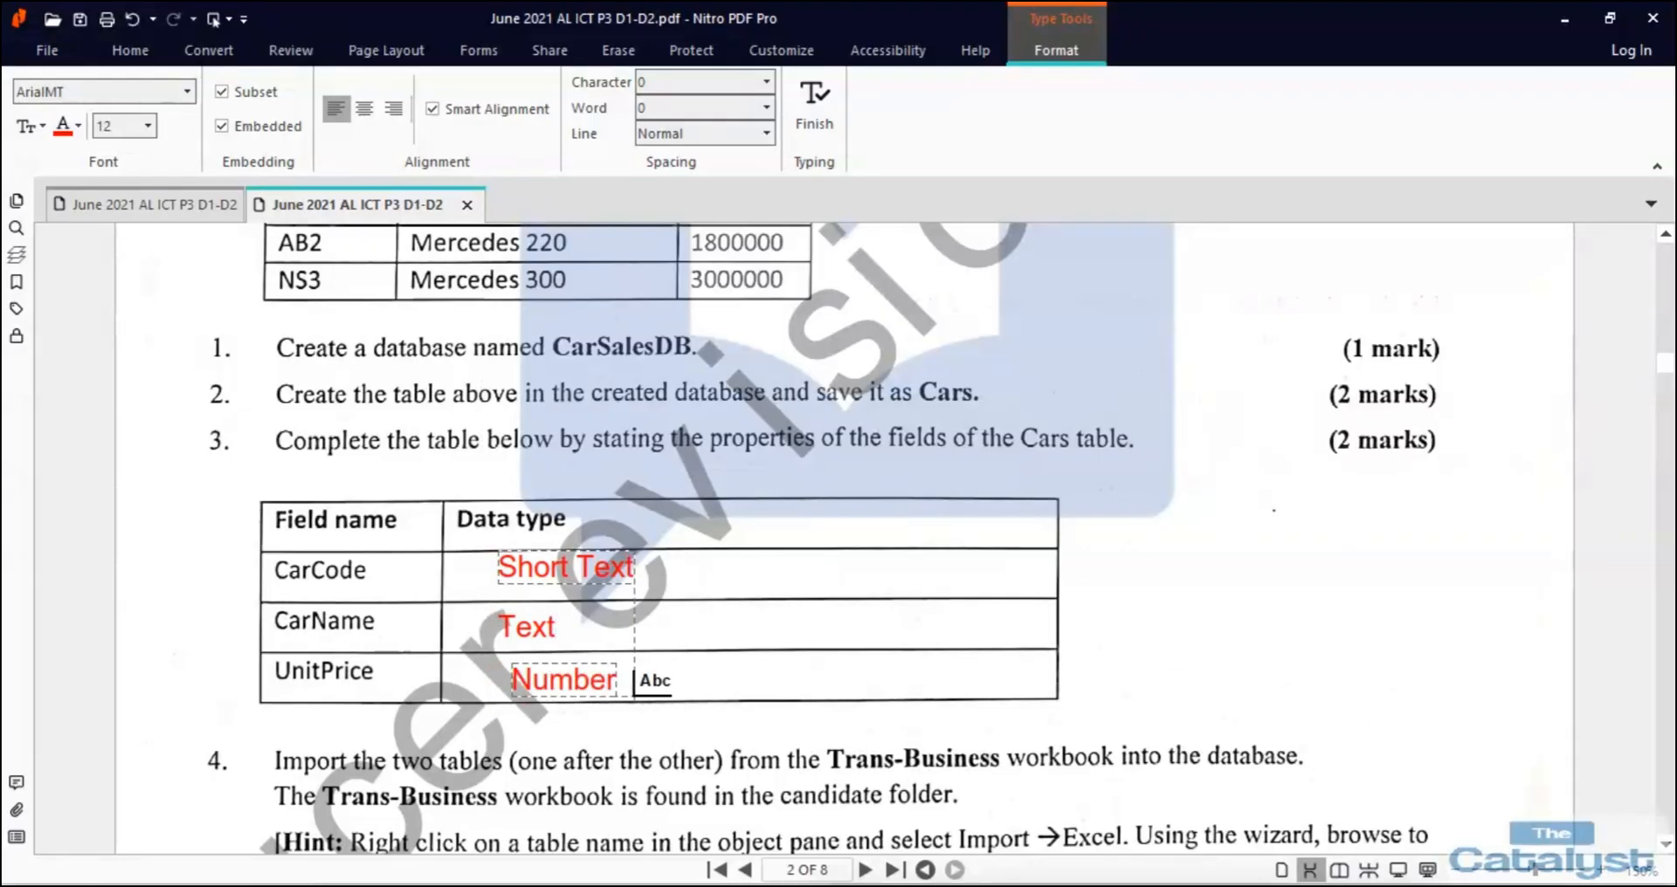
# Read question 4 in the exam paper, and close the Cars table in Access, saving its design changes.
pyautogui.scroll(-3, 642, 672)
pyautogui.scroll(-2, 838, 524)
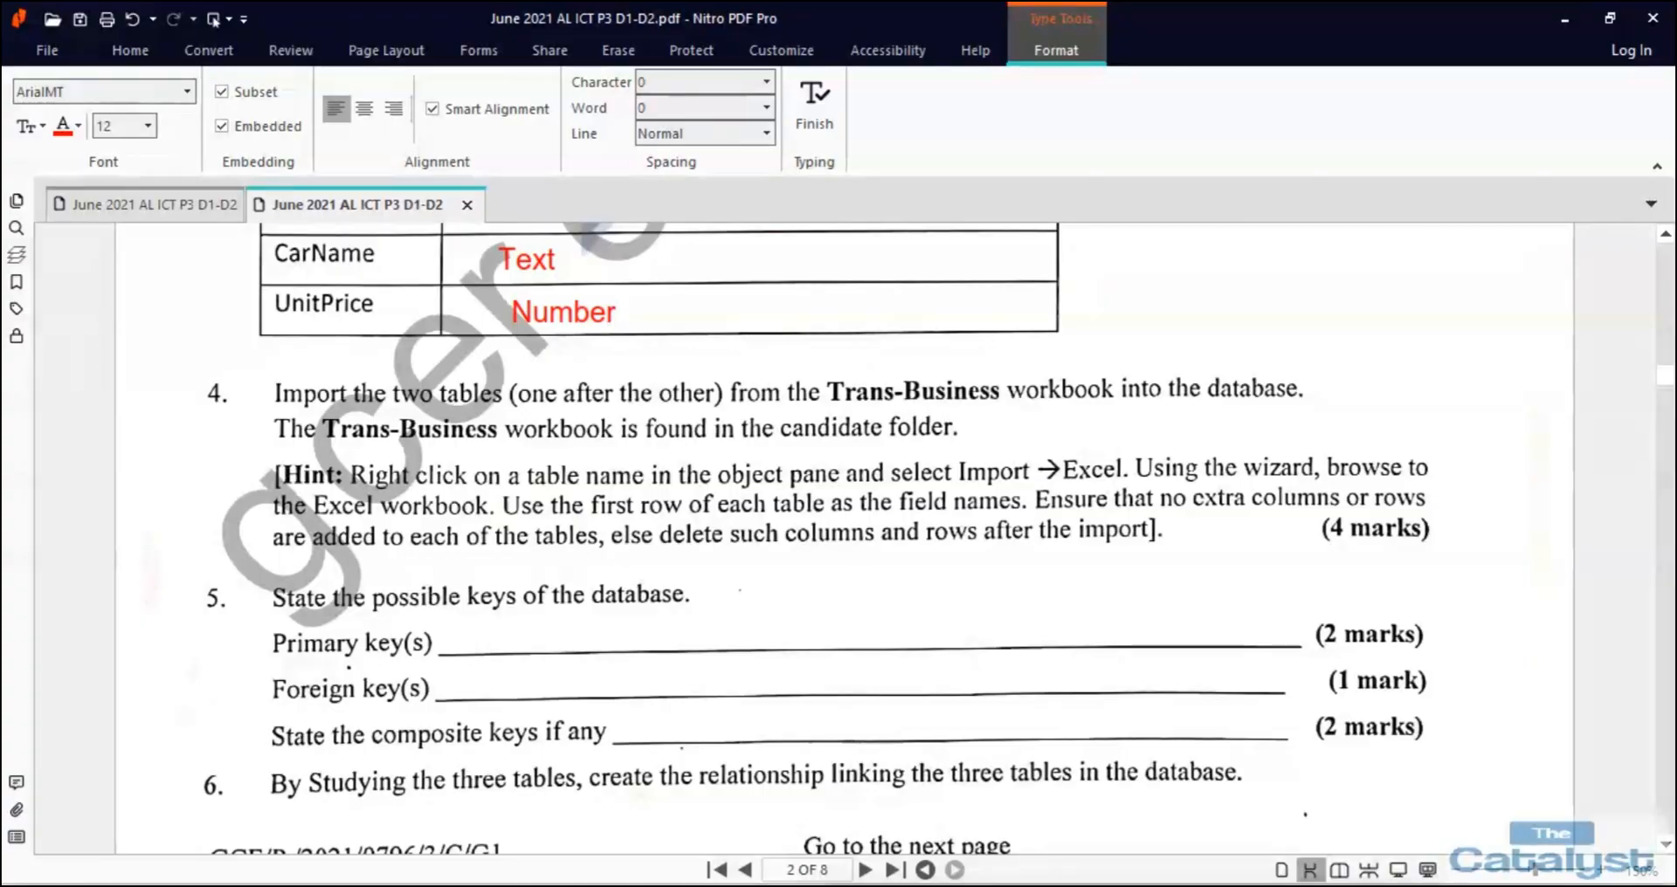
pyautogui.click(819, 884)
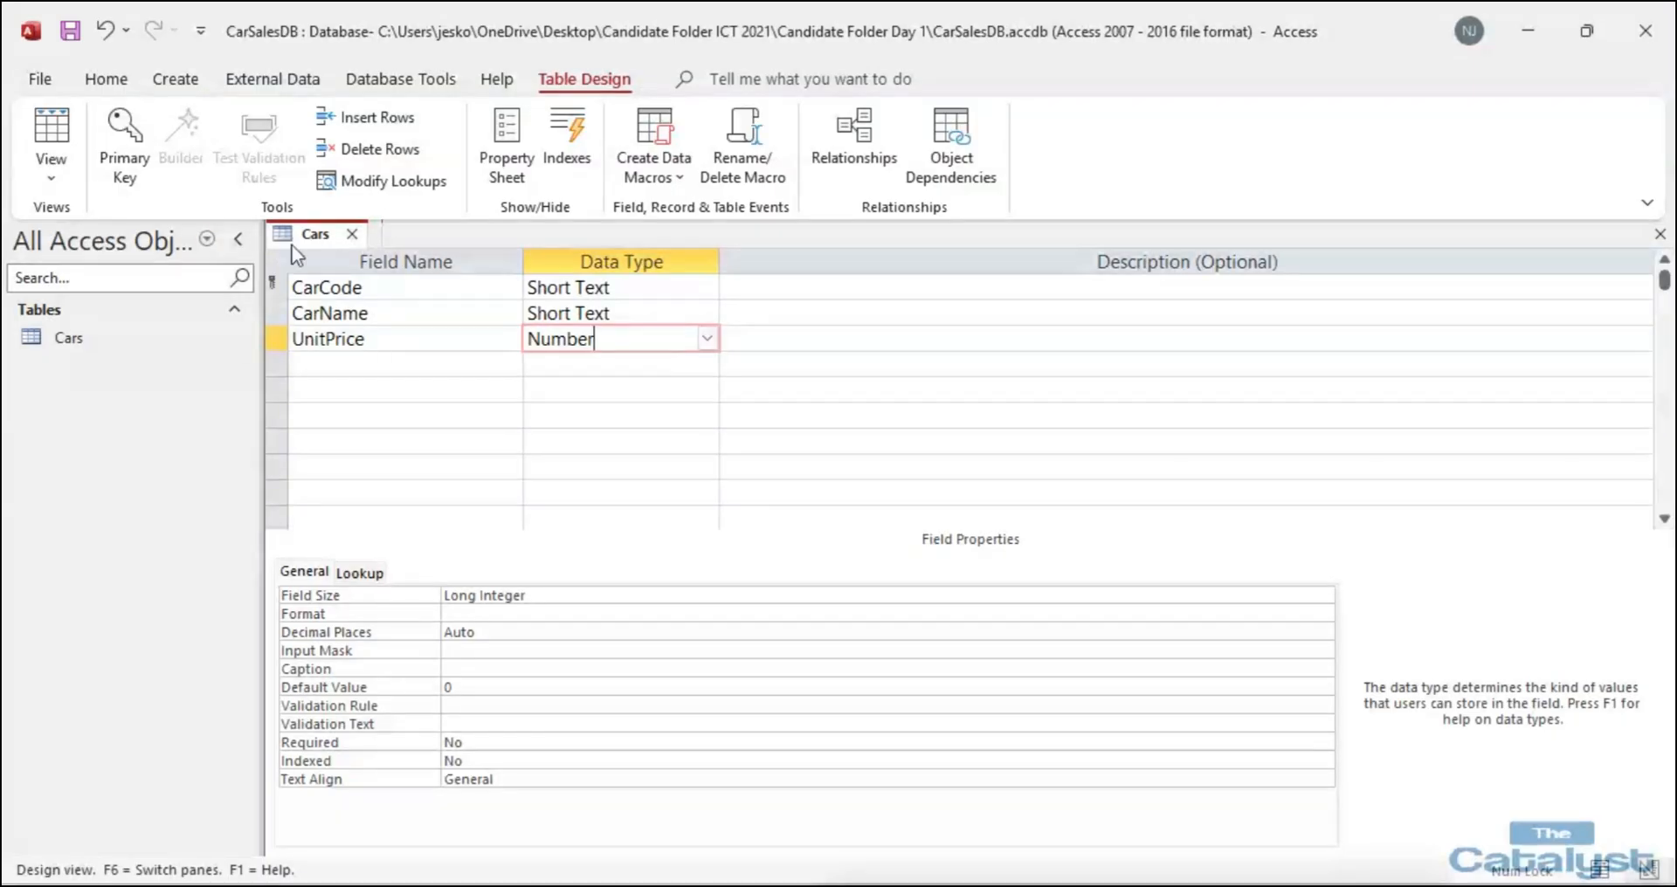
pyautogui.click(351, 236)
pyautogui.click(740, 512)
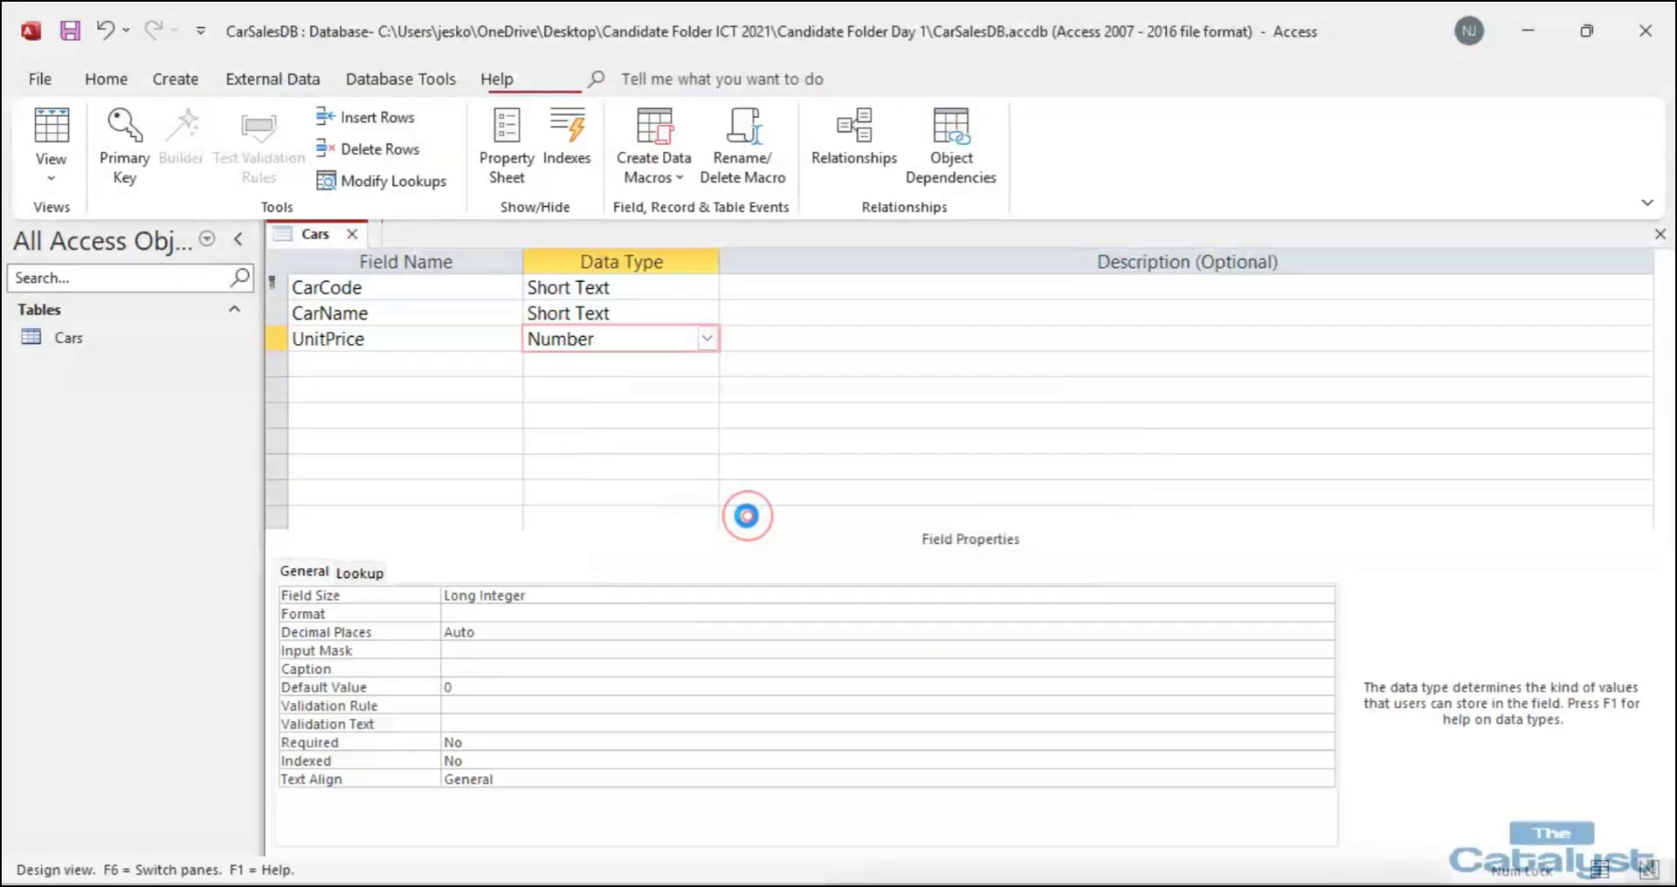
# Start an Excel spreadsheet import into the CarSalesDB database and browse for the source file.
pyautogui.rightClick(67, 346)
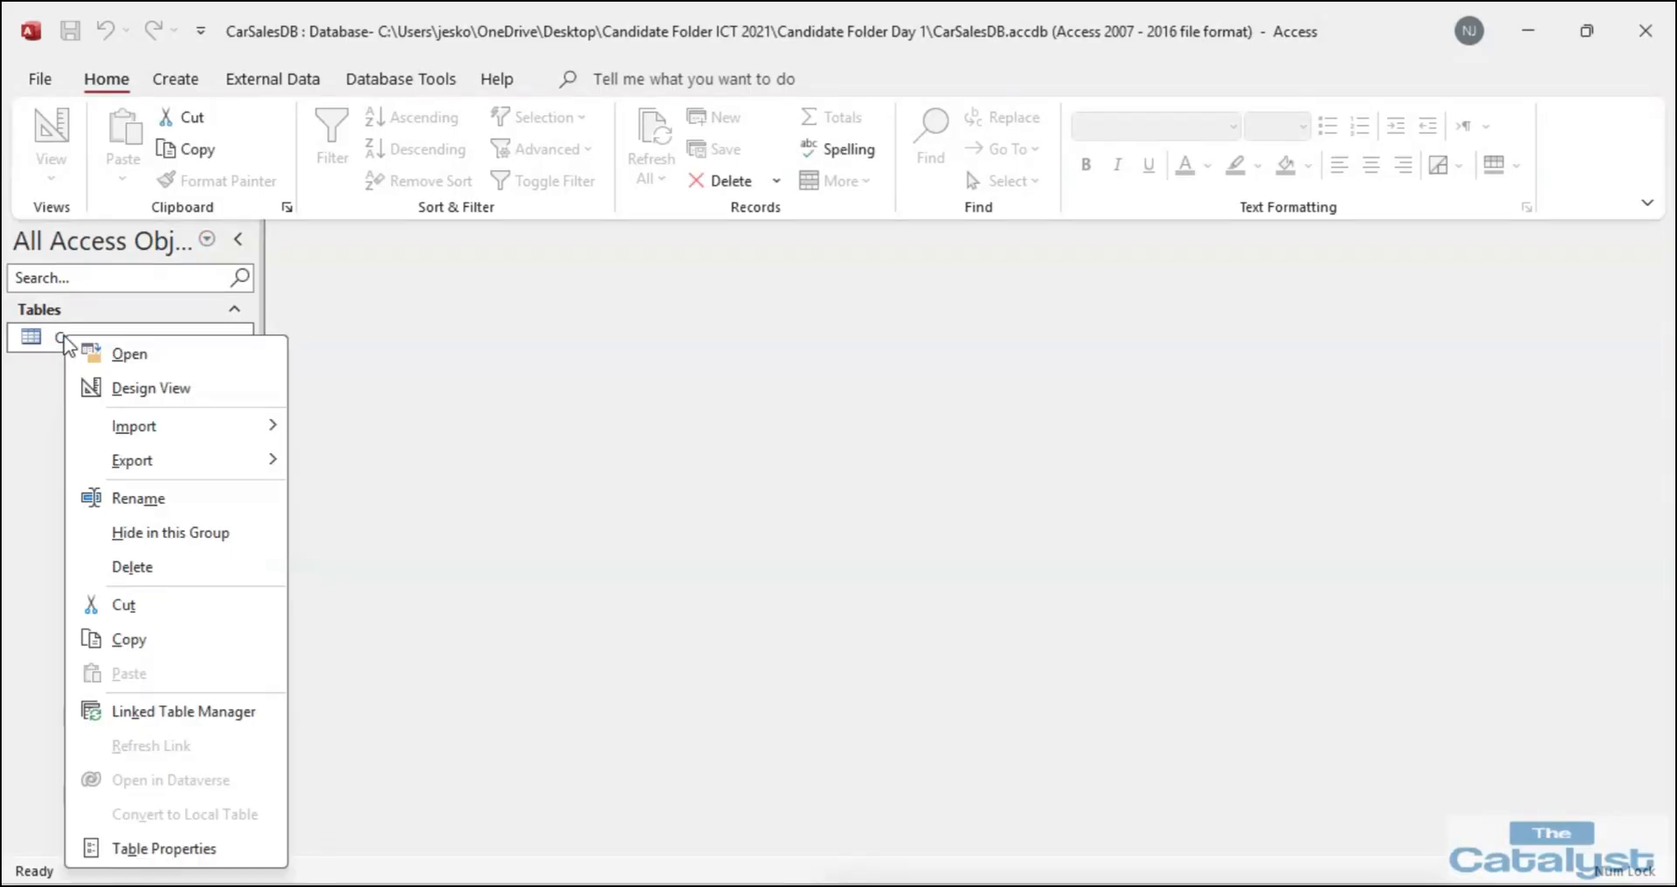
pyautogui.moveTo(259, 424)
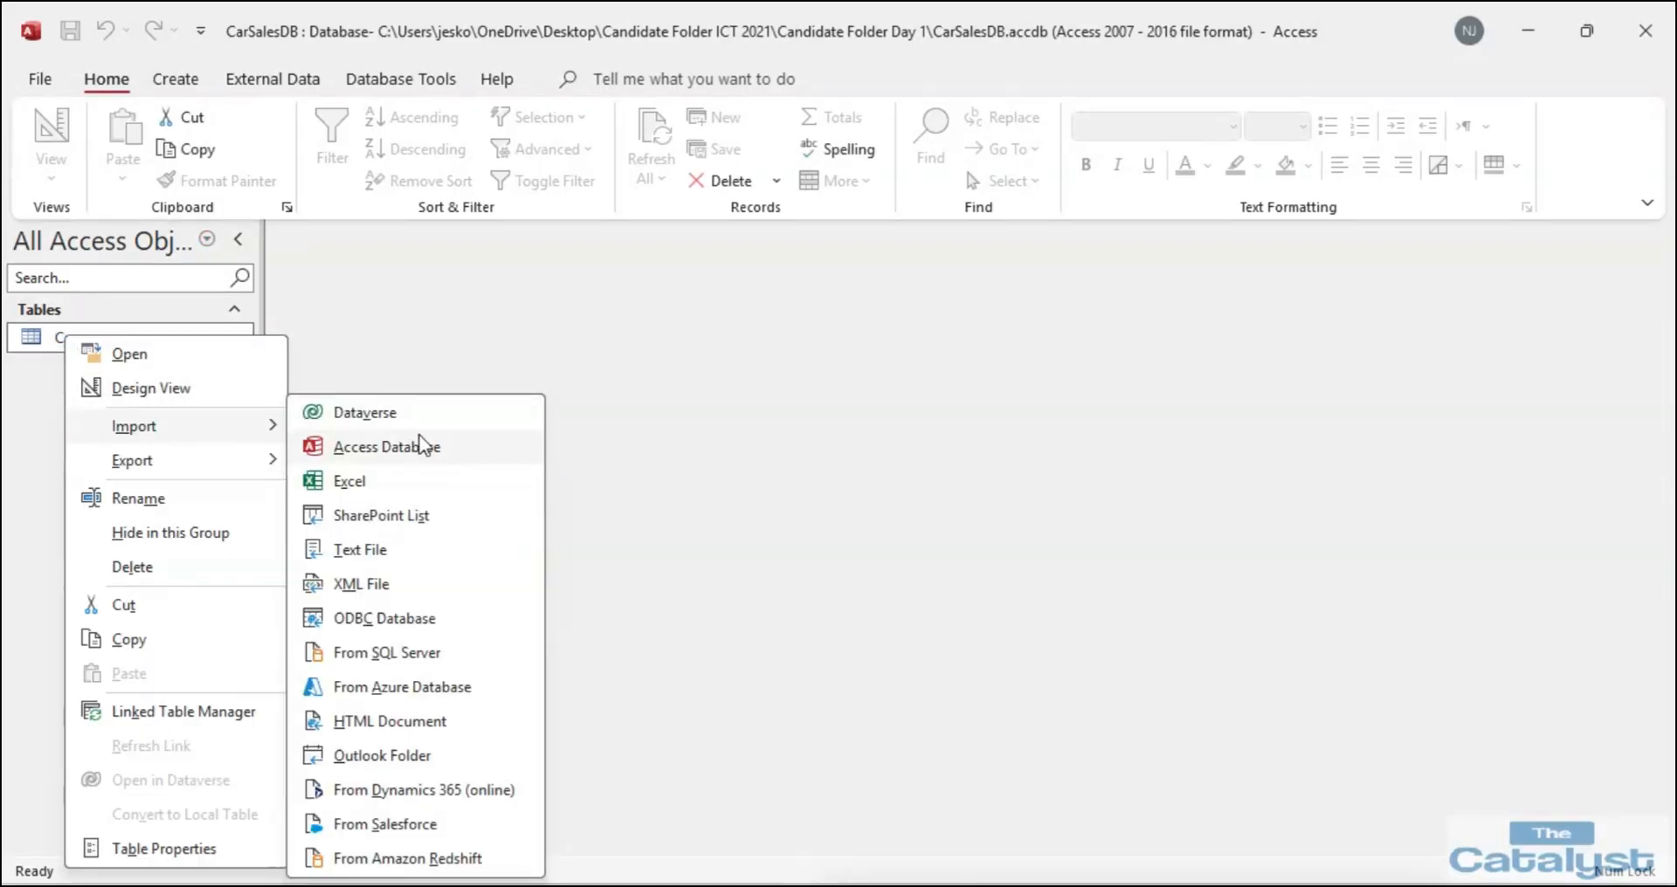
pyautogui.click(411, 486)
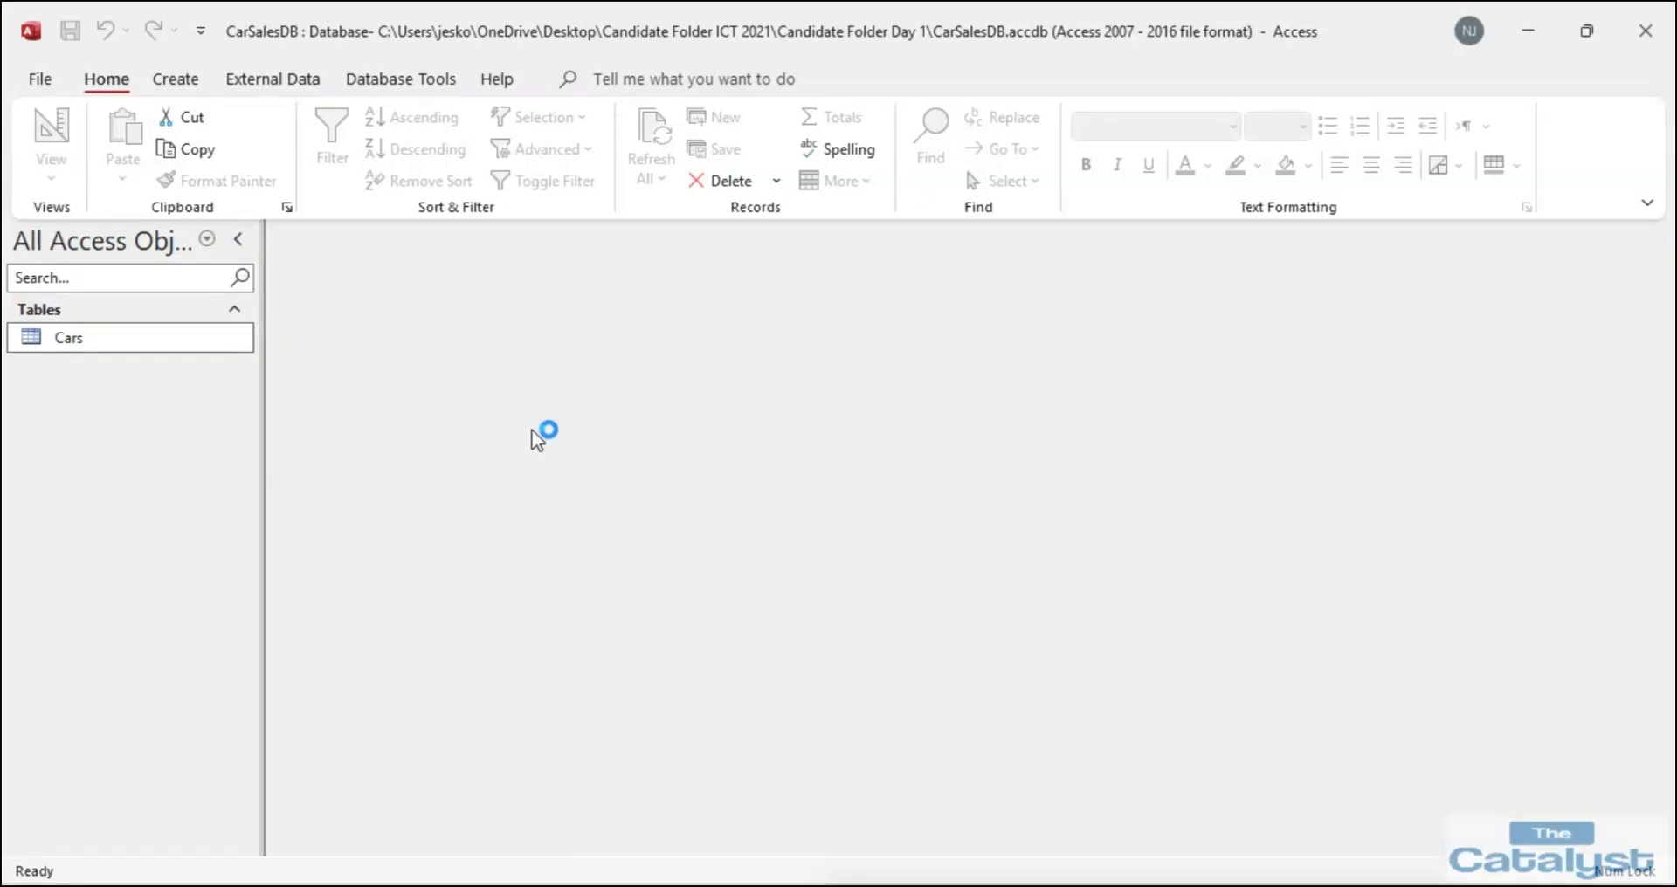
pyautogui.click(1194, 277)
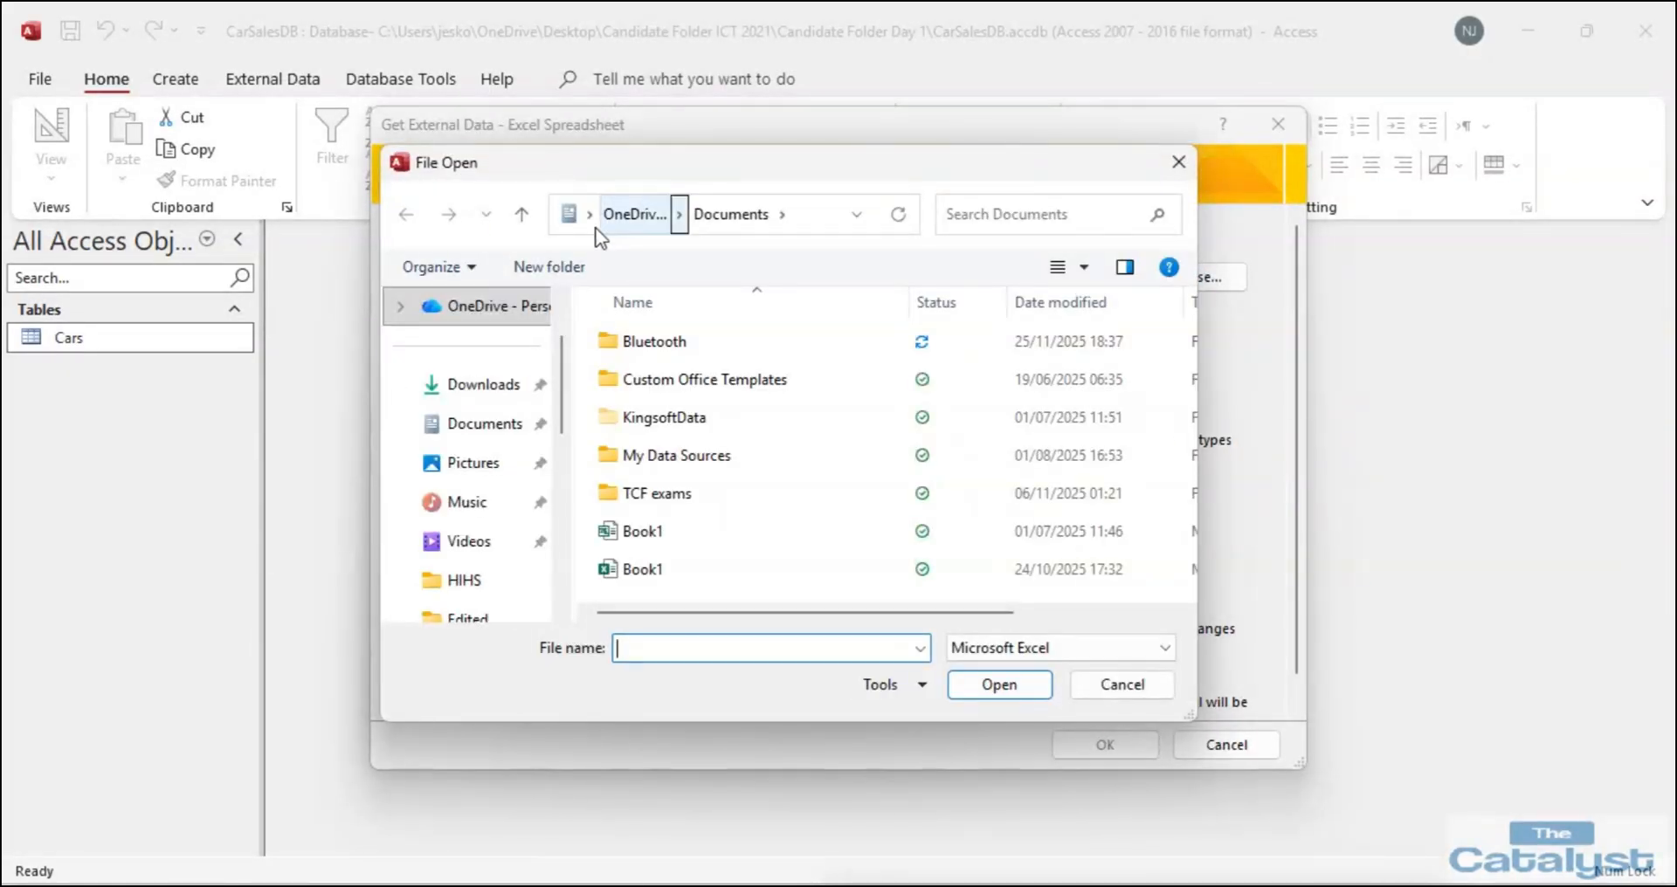
# Try to open the Trans-Business workbook from Candidate Folder Day 1 inside the desktop's Candidate Folder ICT 2021.
pyautogui.click(587, 226)
pyautogui.click(607, 254)
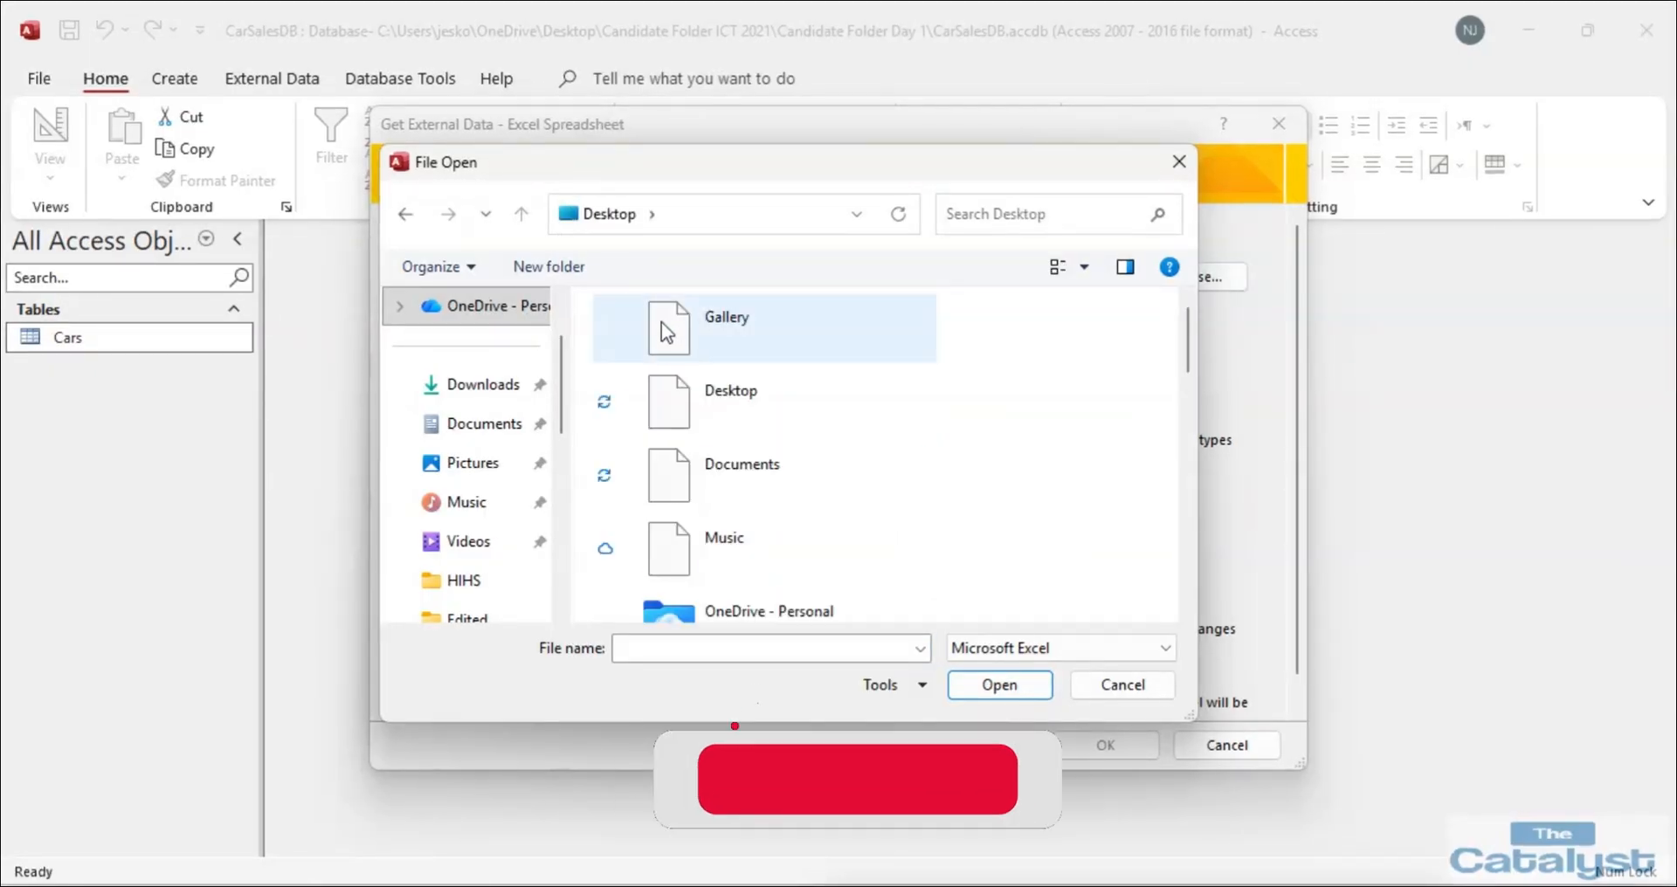
pyautogui.click(652, 214)
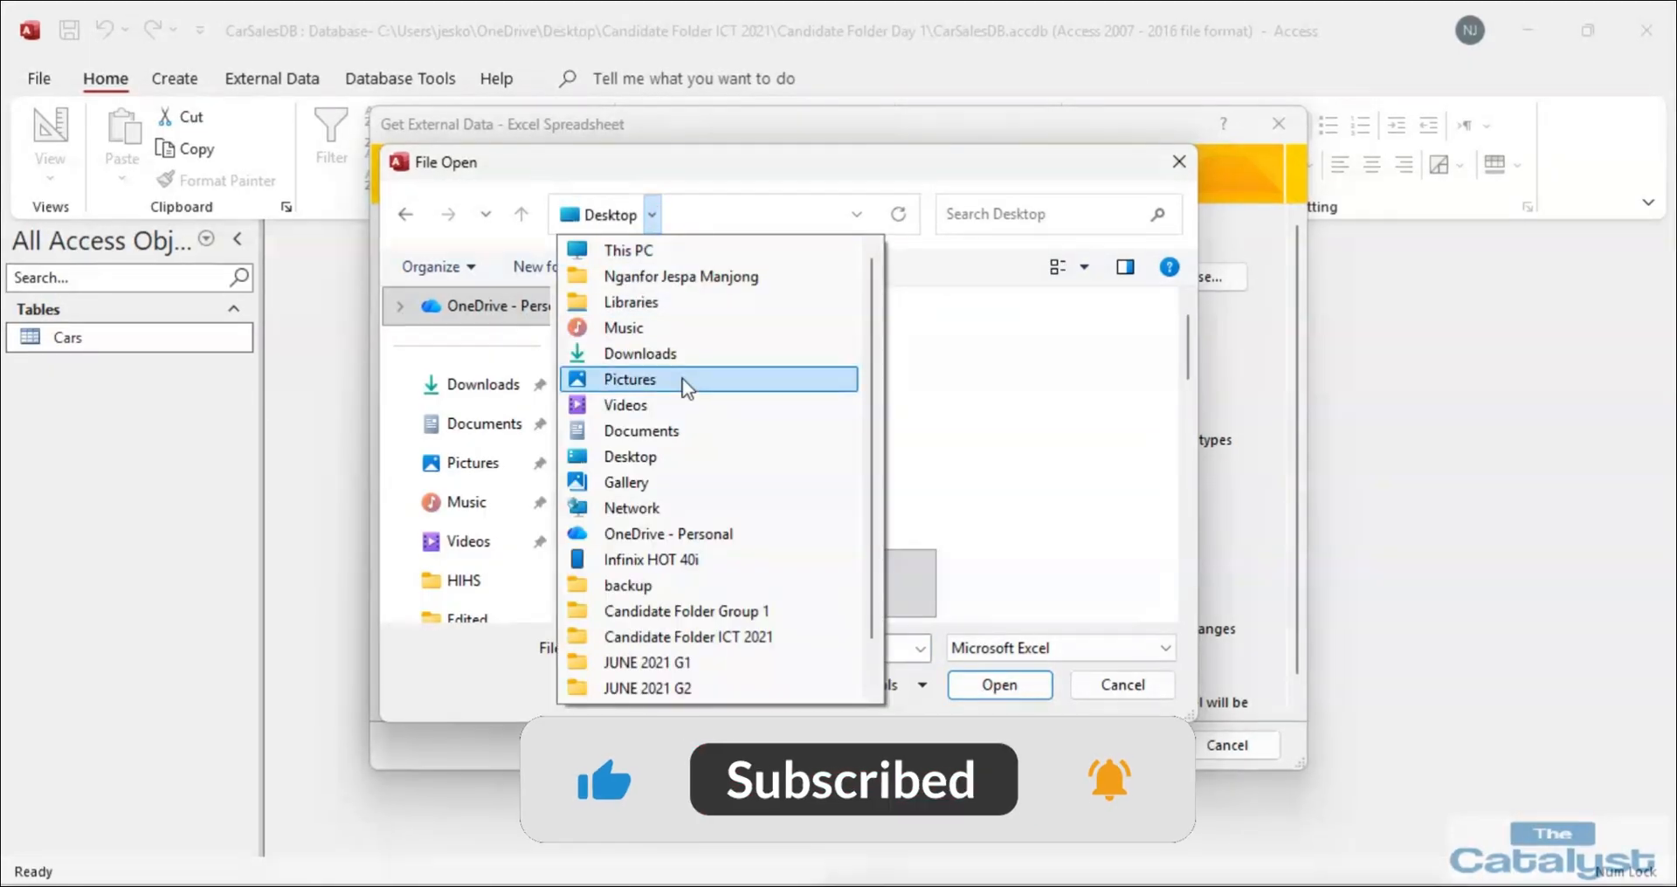
pyautogui.click(661, 457)
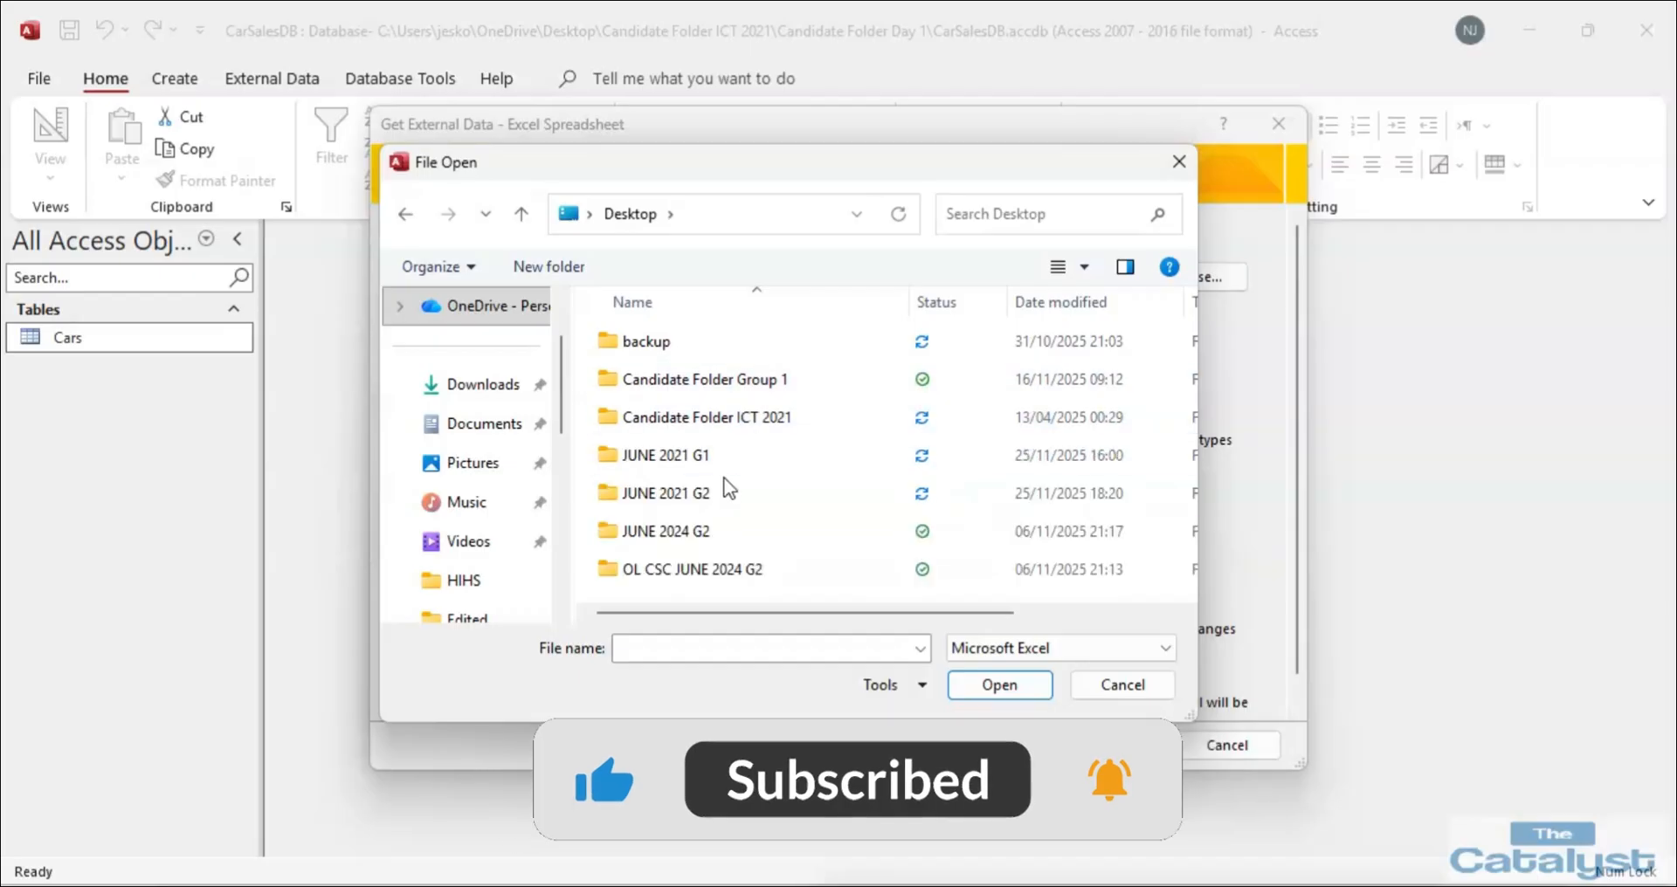
pyautogui.doubleClick(752, 420)
pyautogui.doubleClick(723, 341)
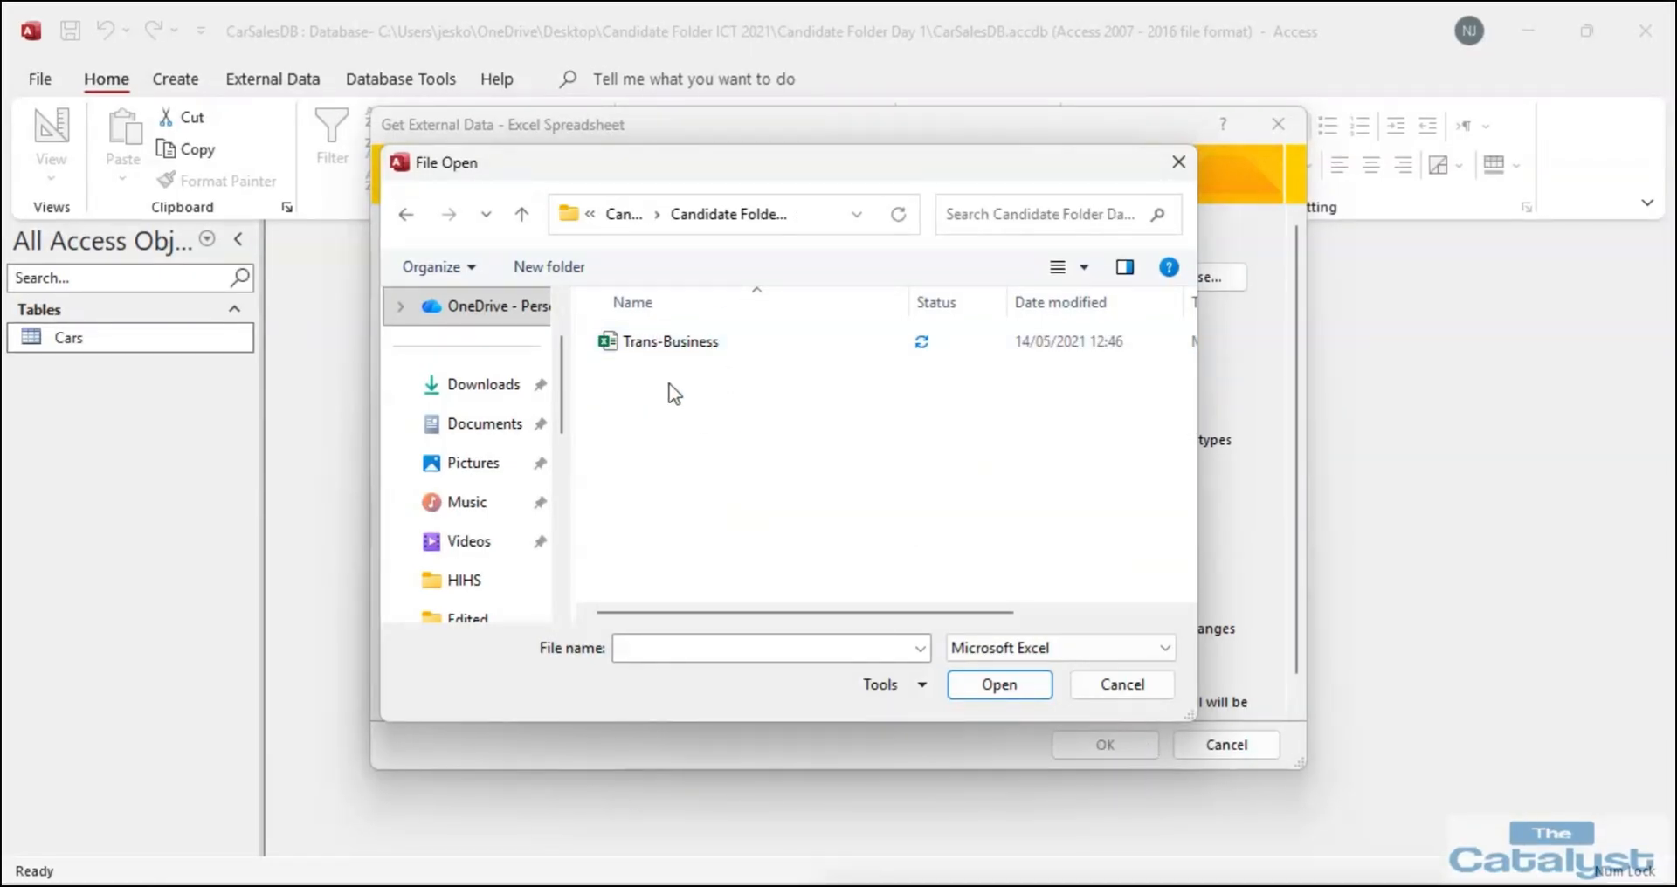
pyautogui.click(669, 342)
pyautogui.click(999, 685)
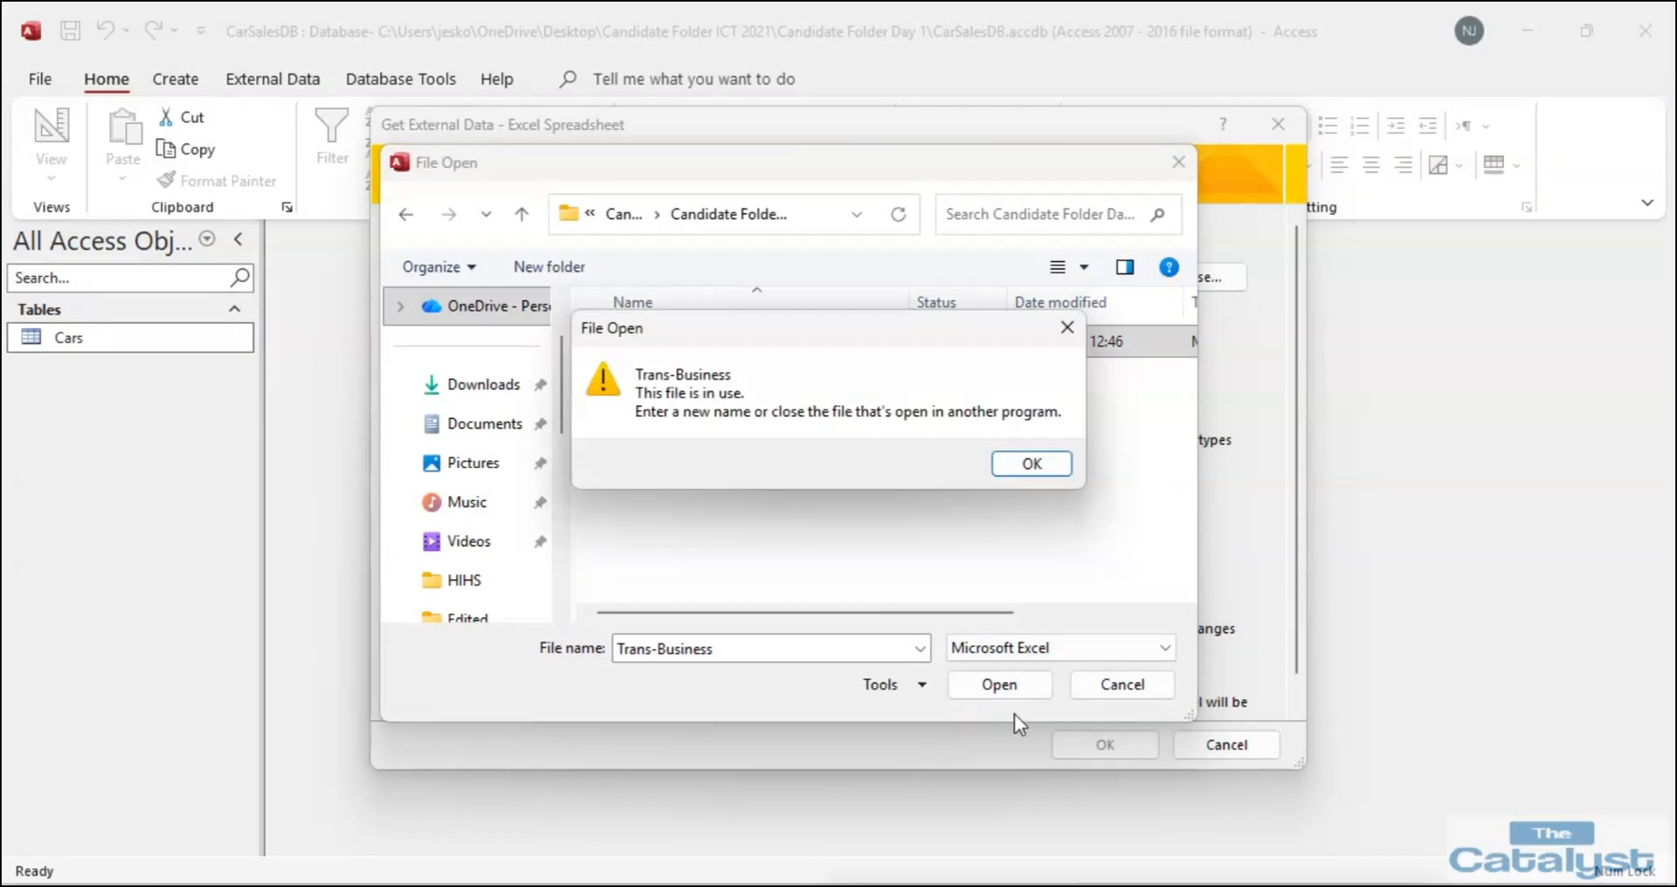
pyautogui.click(1032, 464)
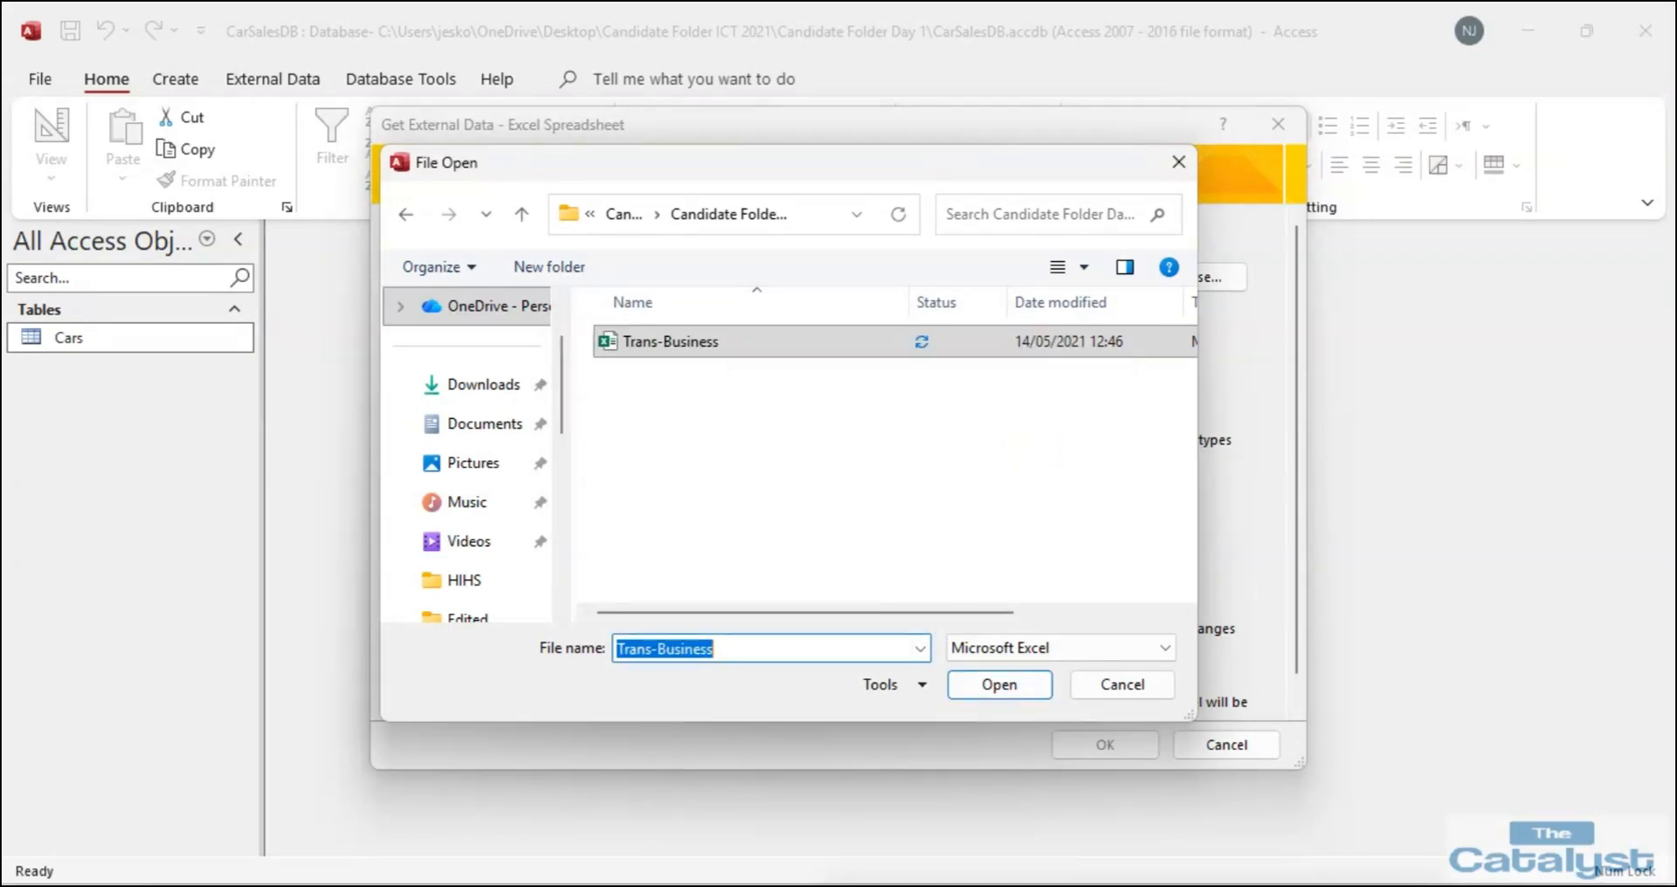
# Switch to Excel to close the open workbook, and load Trans-Business as the import source back in Access.
pyautogui.click(760, 753)
pyautogui.click(1647, 35)
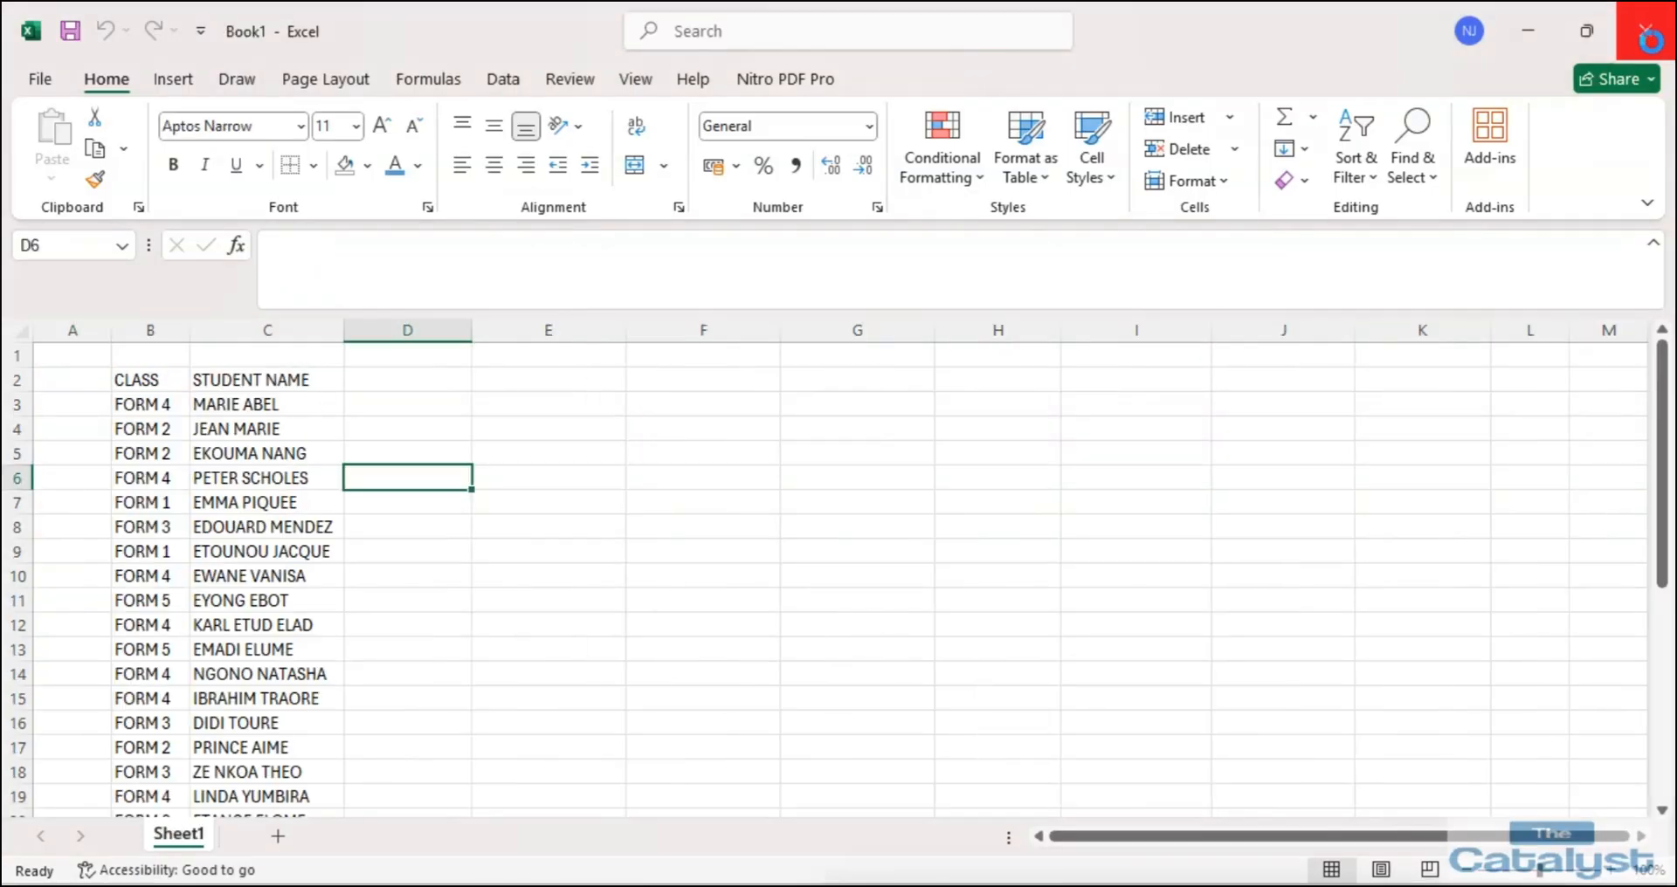
pyautogui.hotkey('alt', 'Tab')
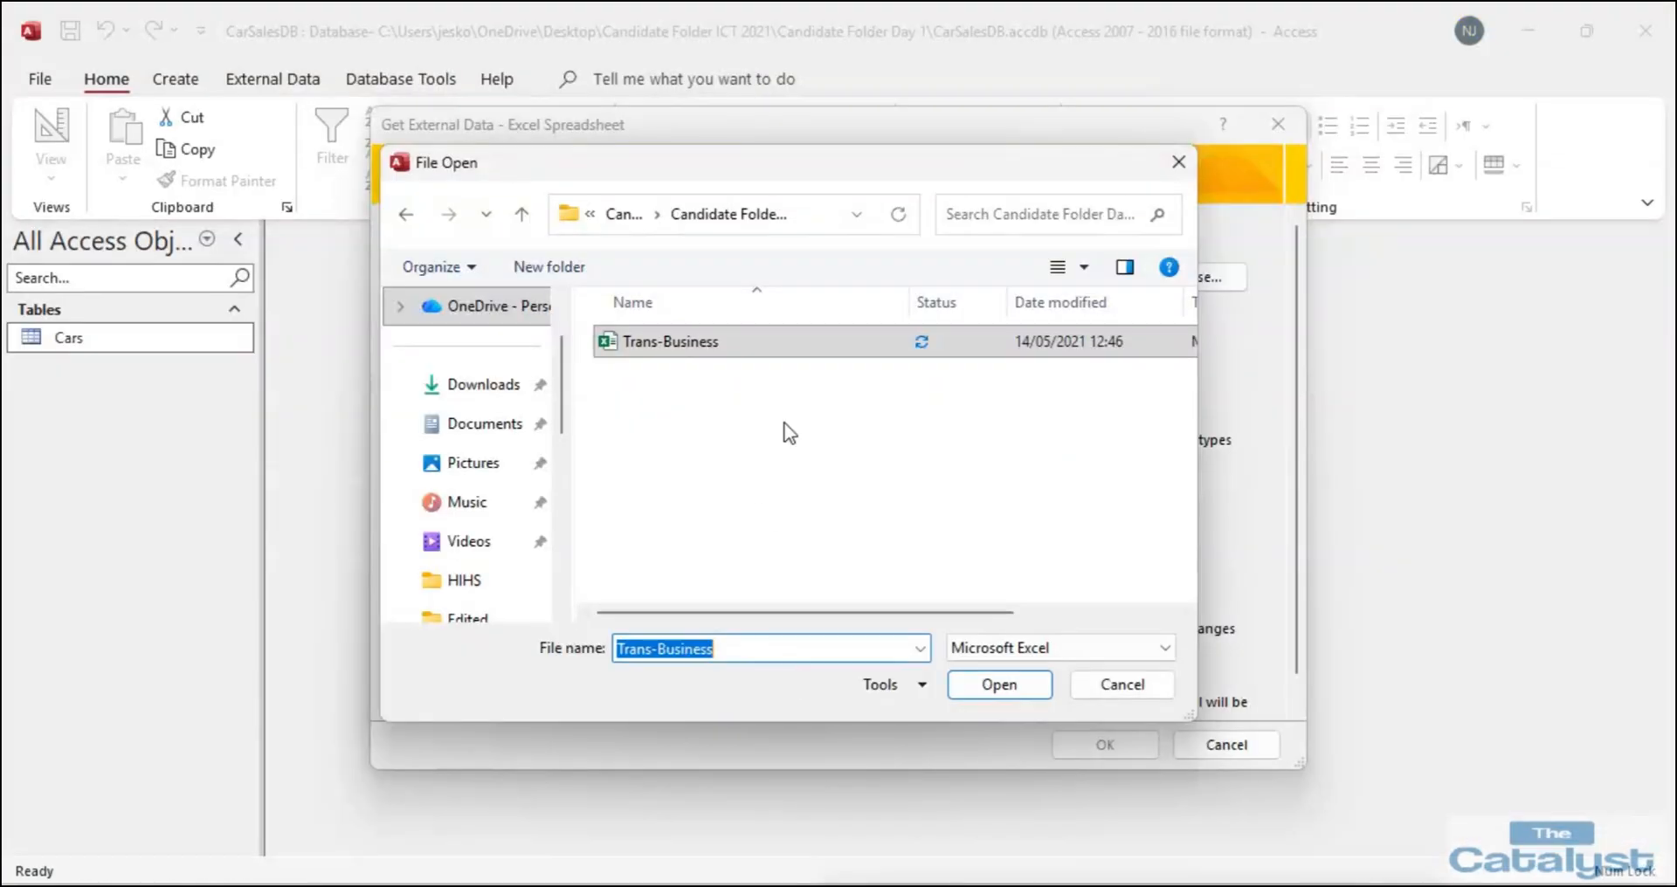
pyautogui.click(1011, 693)
pyautogui.click(1102, 745)
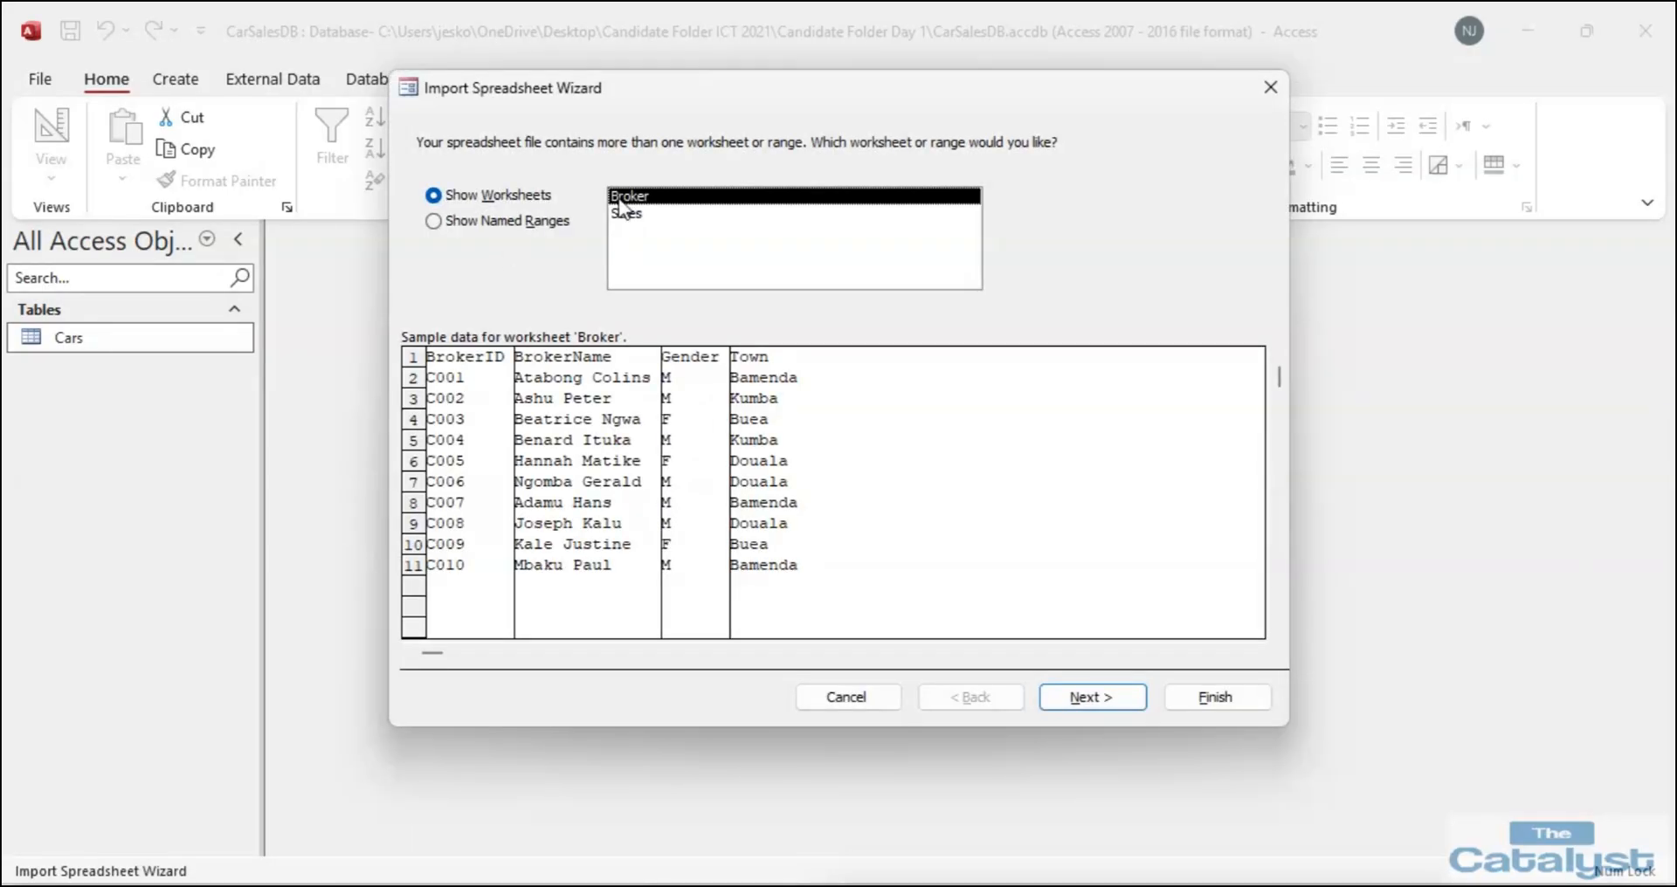
# Import the Broker worksheet as table Broker, using the first row as column headings and BrokerID as primary key, without saving the import steps.
pyautogui.click(1089, 699)
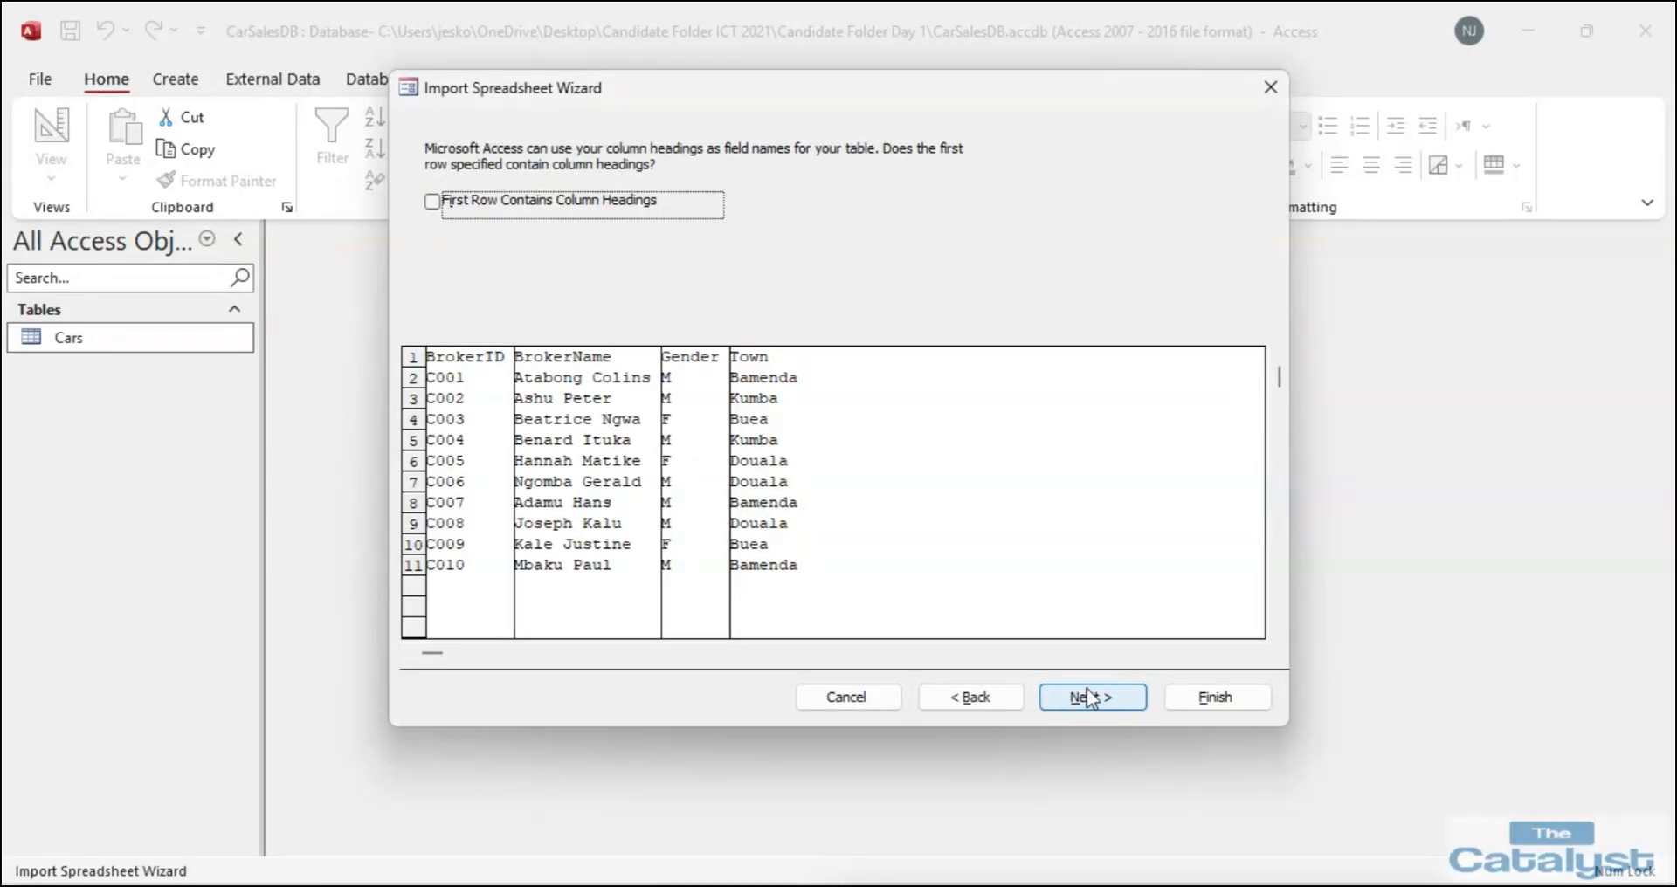
pyautogui.click(434, 203)
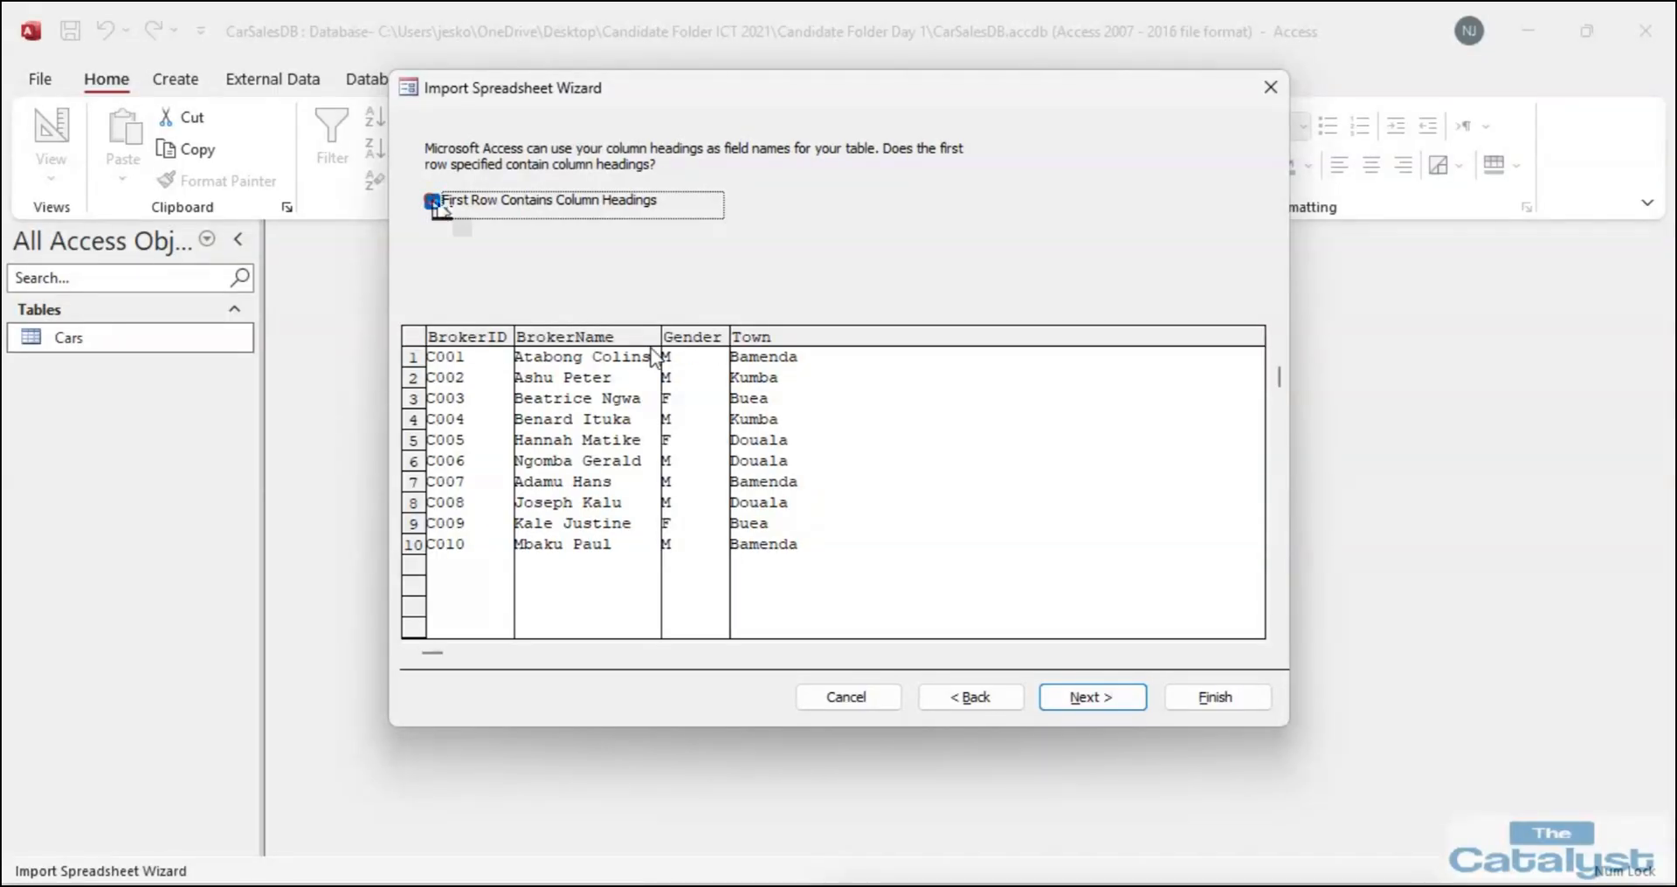
pyautogui.click(1125, 698)
pyautogui.click(1127, 699)
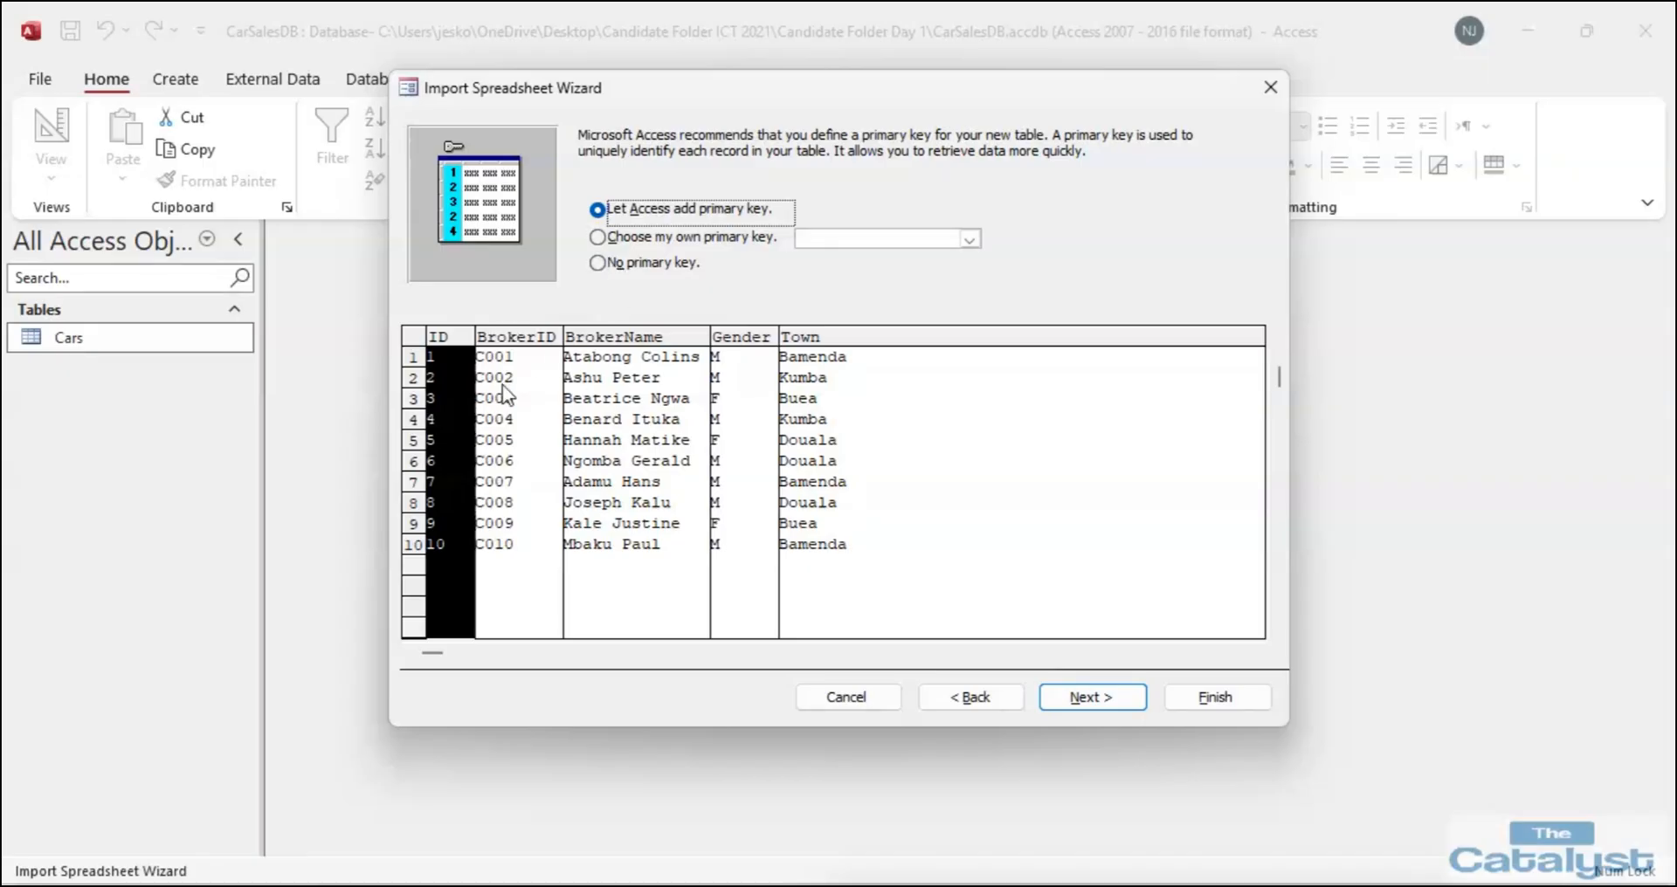
pyautogui.click(655, 239)
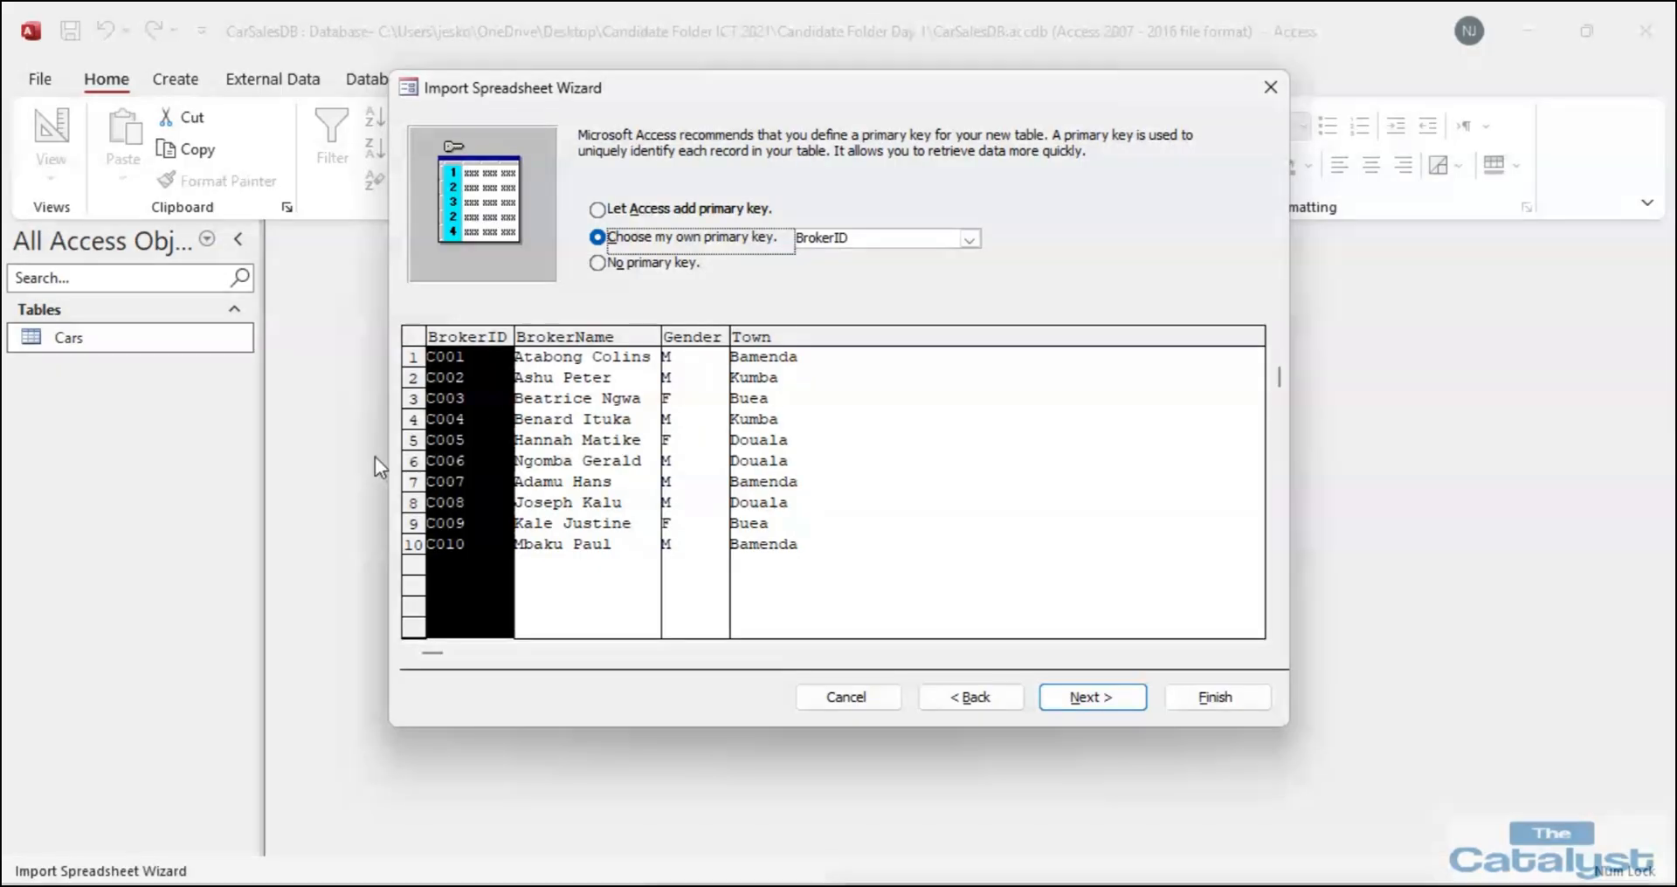
pyautogui.click(1114, 697)
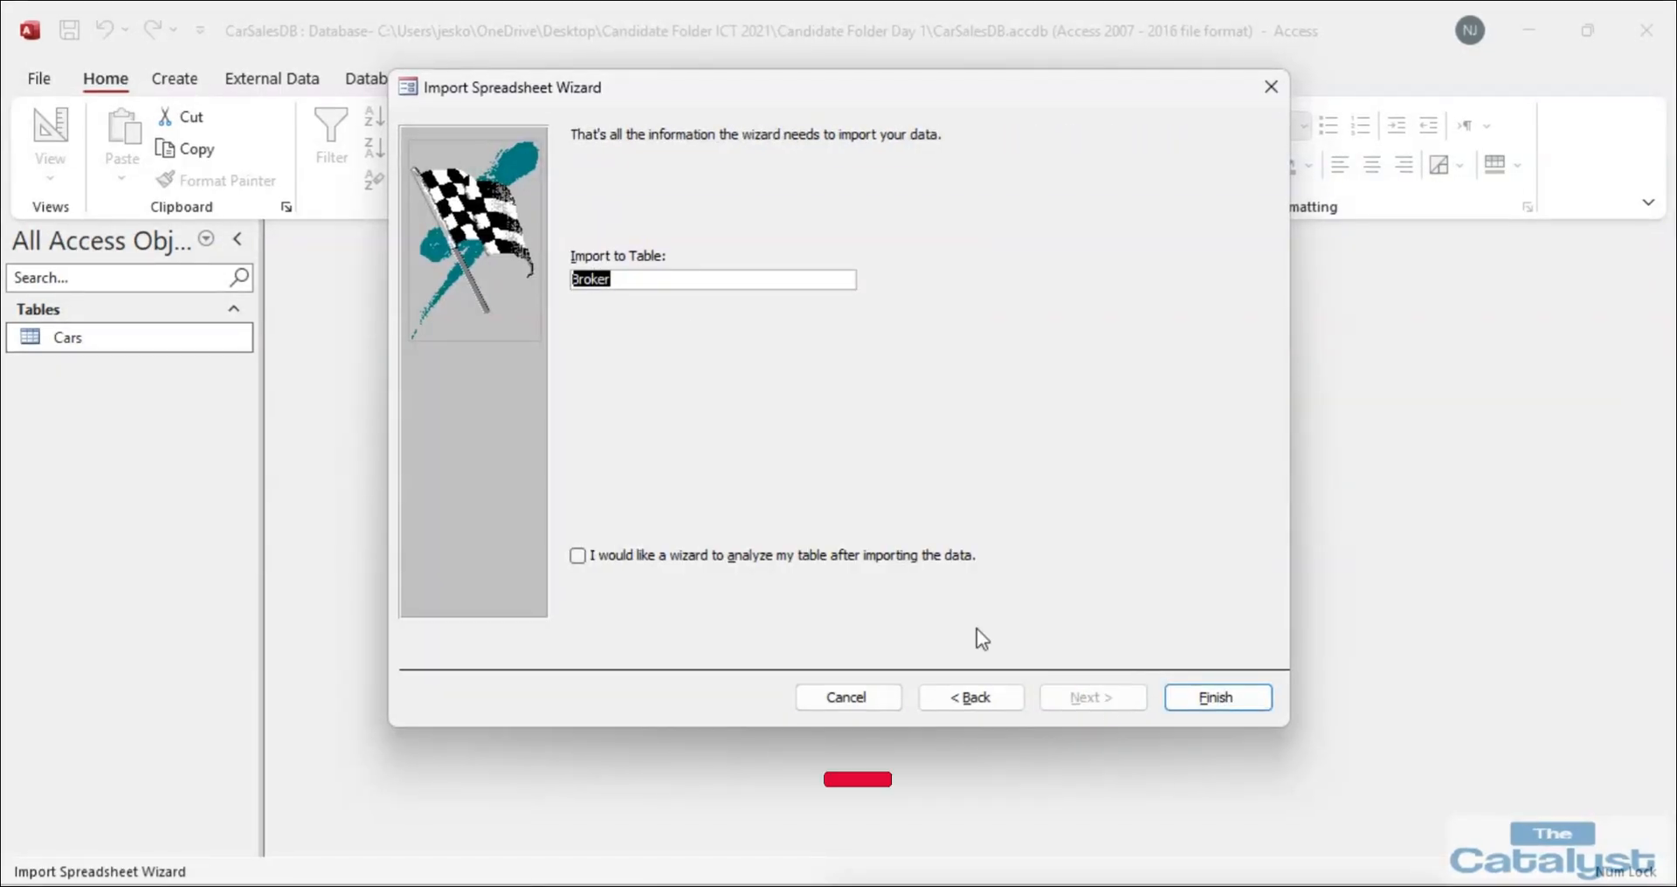
pyautogui.click(1185, 698)
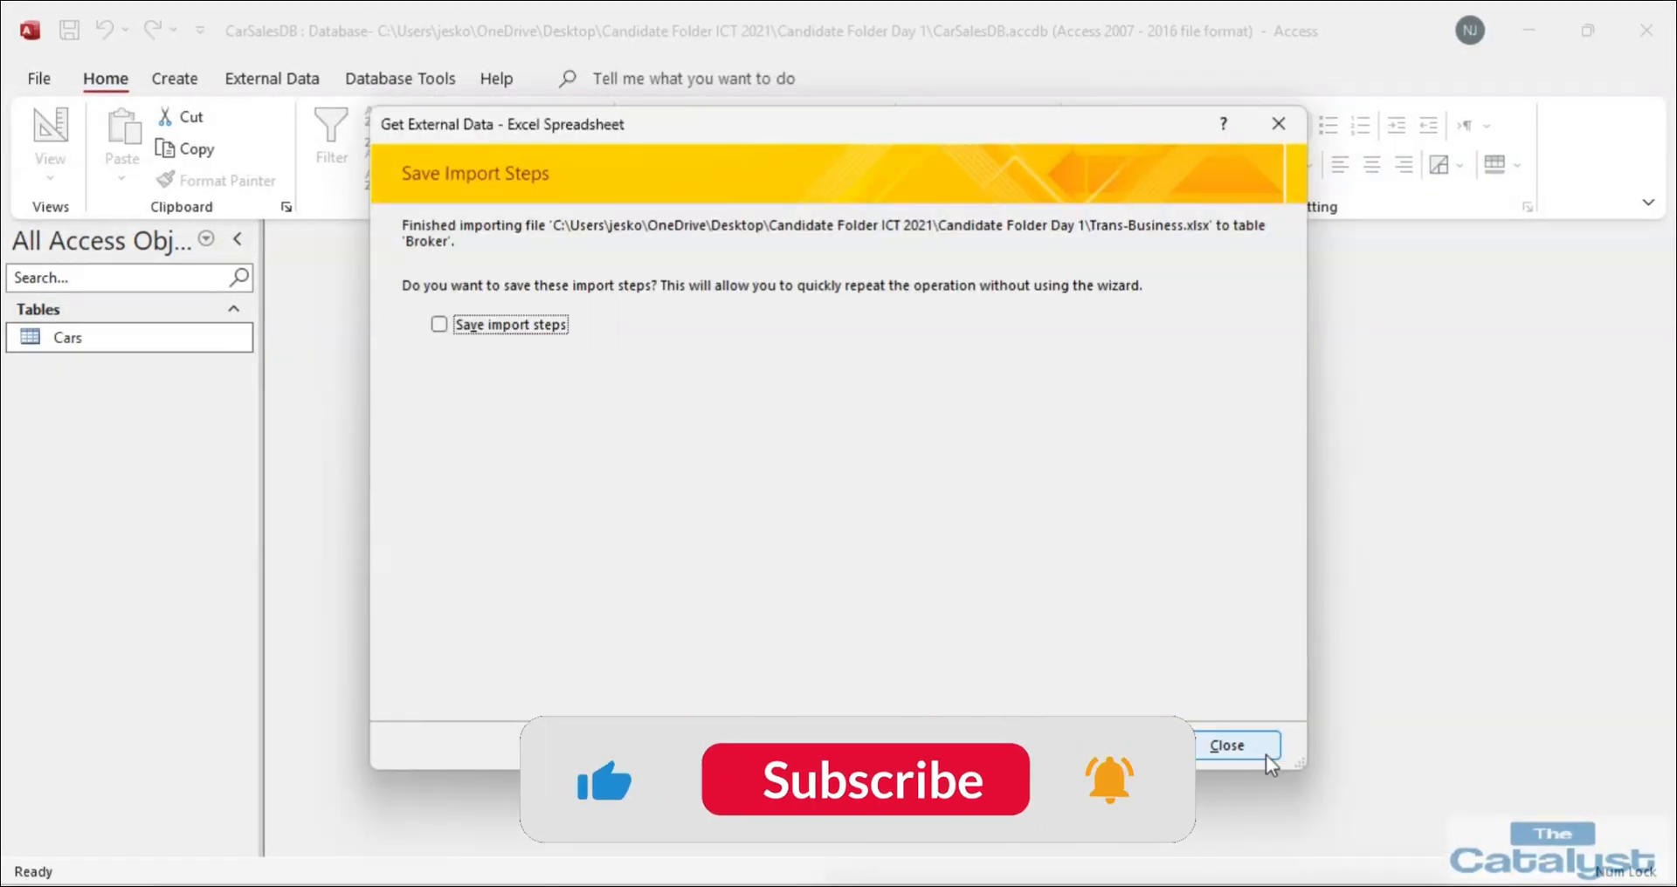
pyautogui.click(1261, 748)
# Open the imported Broker table and widen the BrokerName column to fit its contents.
pyautogui.doubleClick(80, 337)
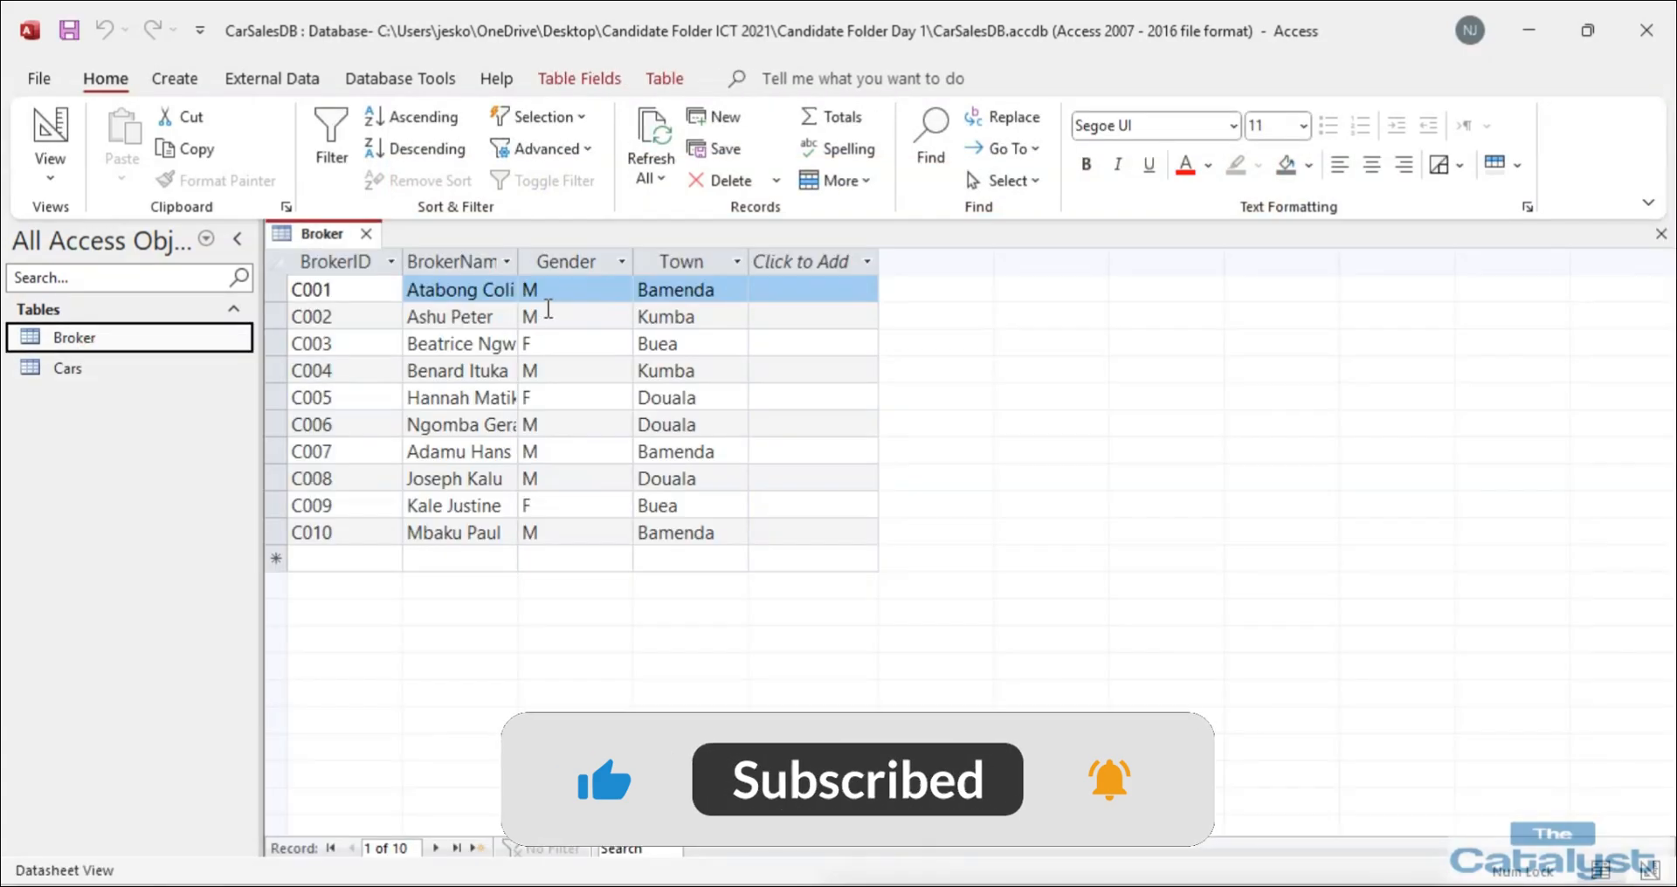
pyautogui.doubleClick(518, 262)
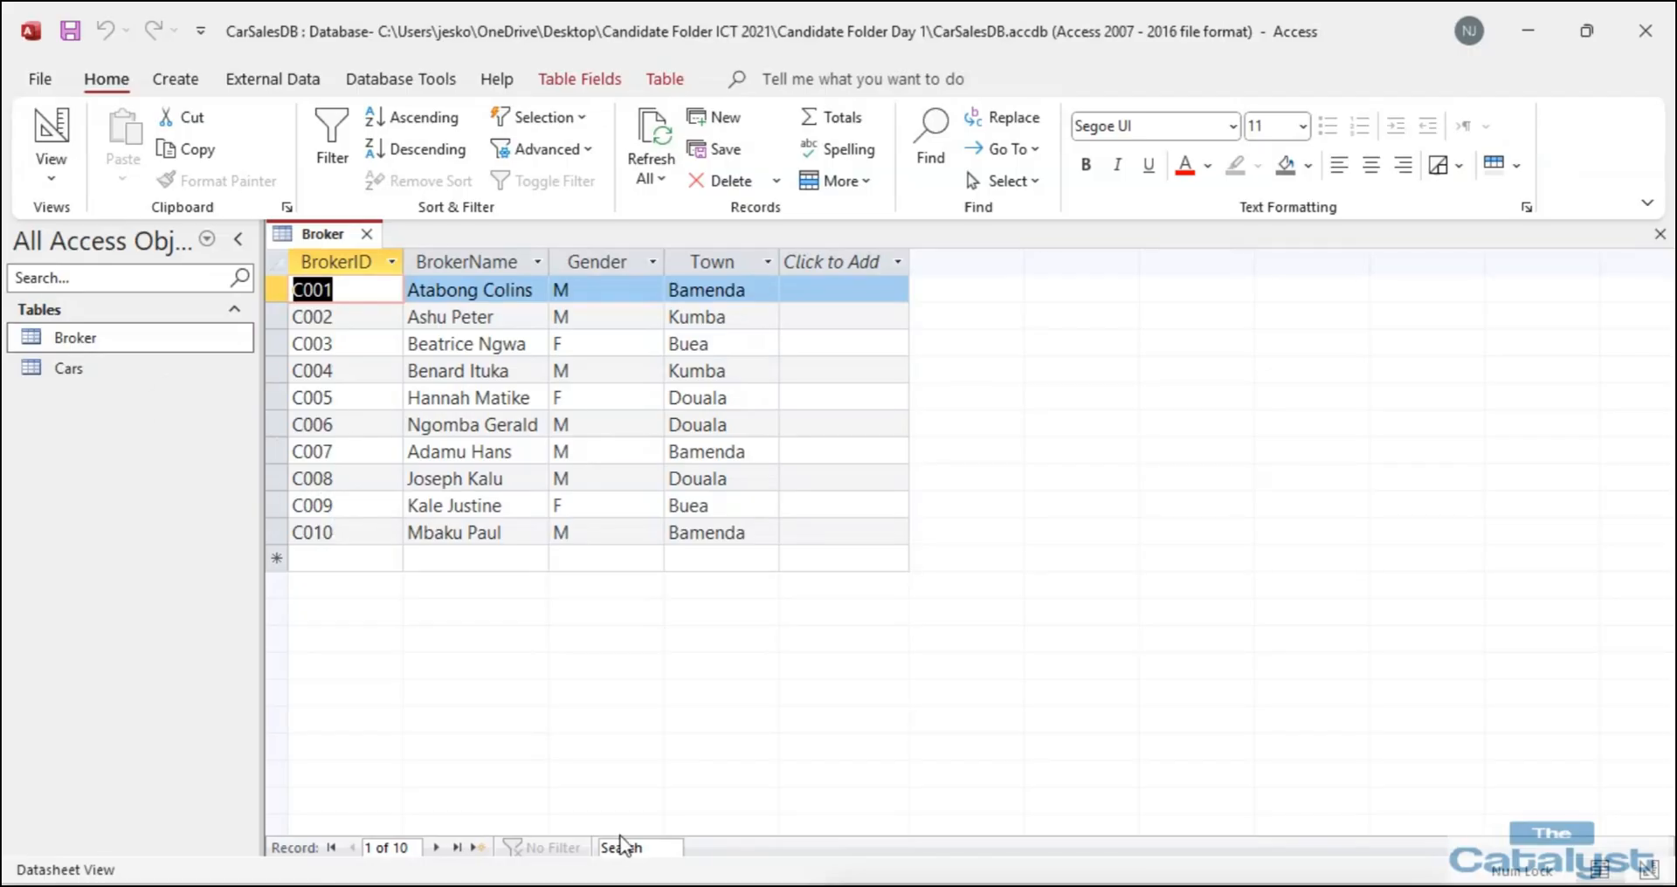
# Review the exam paper's questions 3 to 5 in Nitro PDF Pro and return to the Broker table in Access.
pyautogui.click(712, 812)
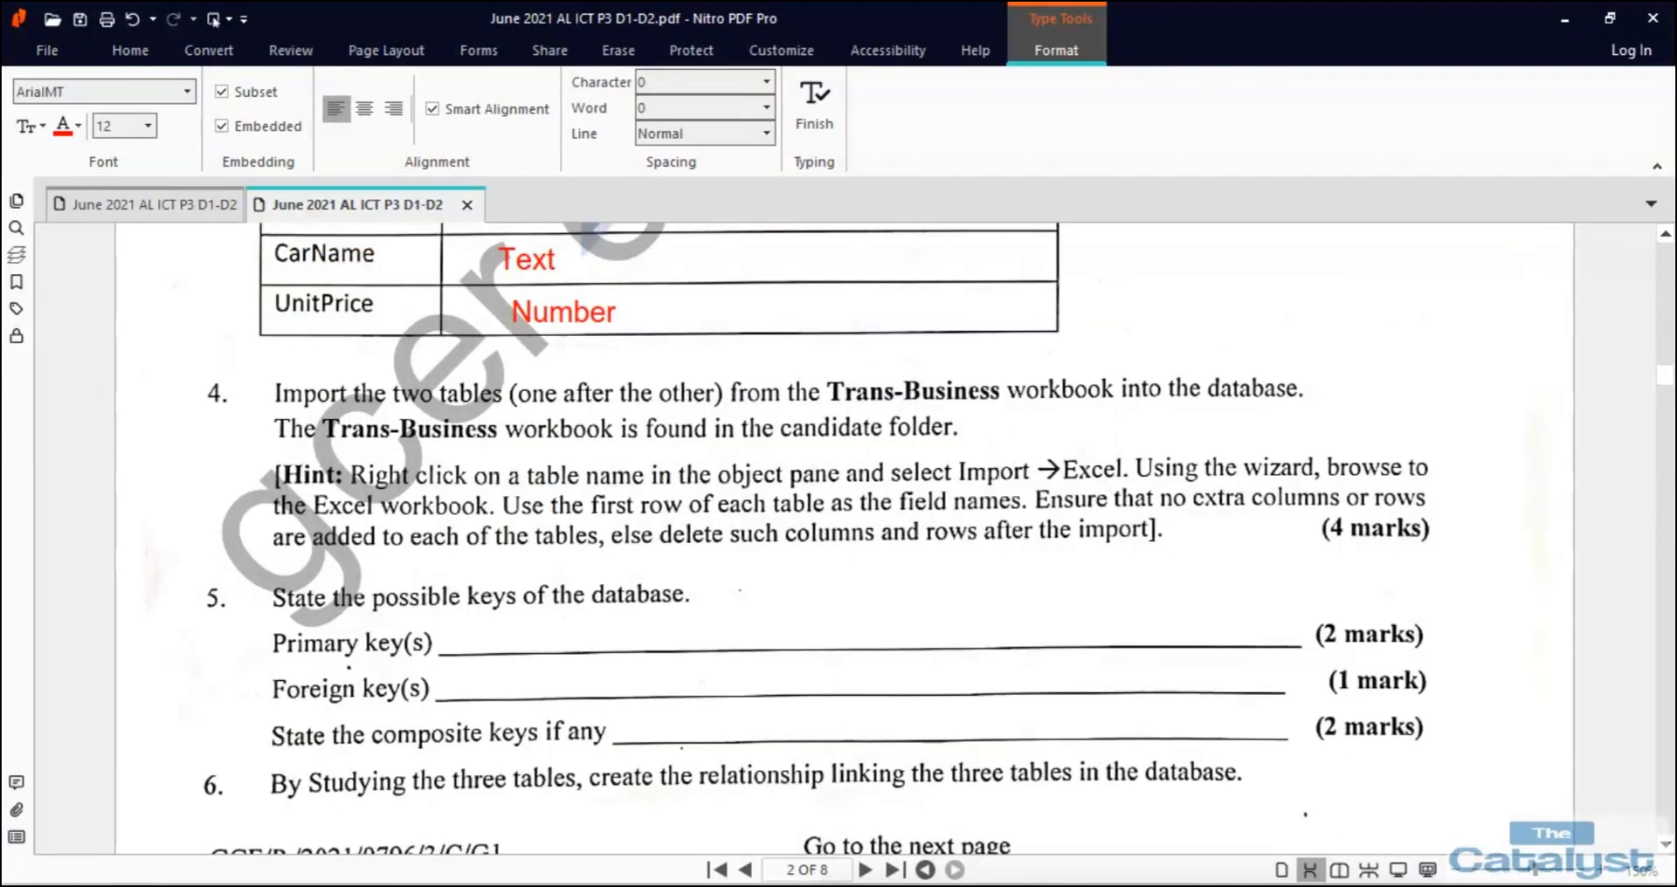
pyautogui.scroll(4, 838, 537)
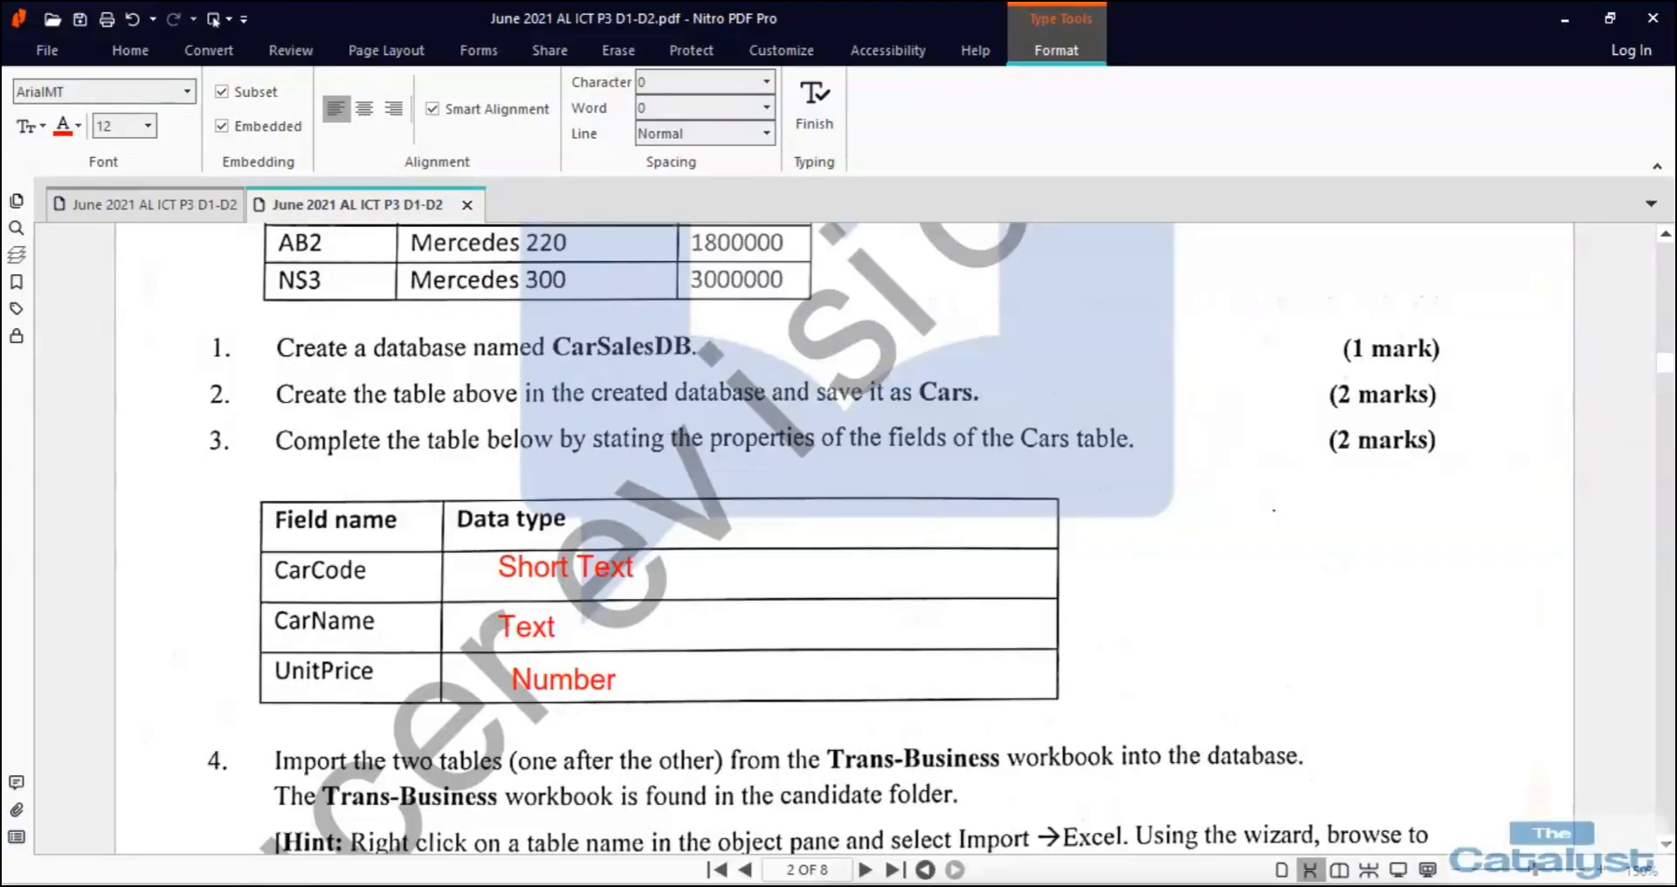
pyautogui.click(821, 883)
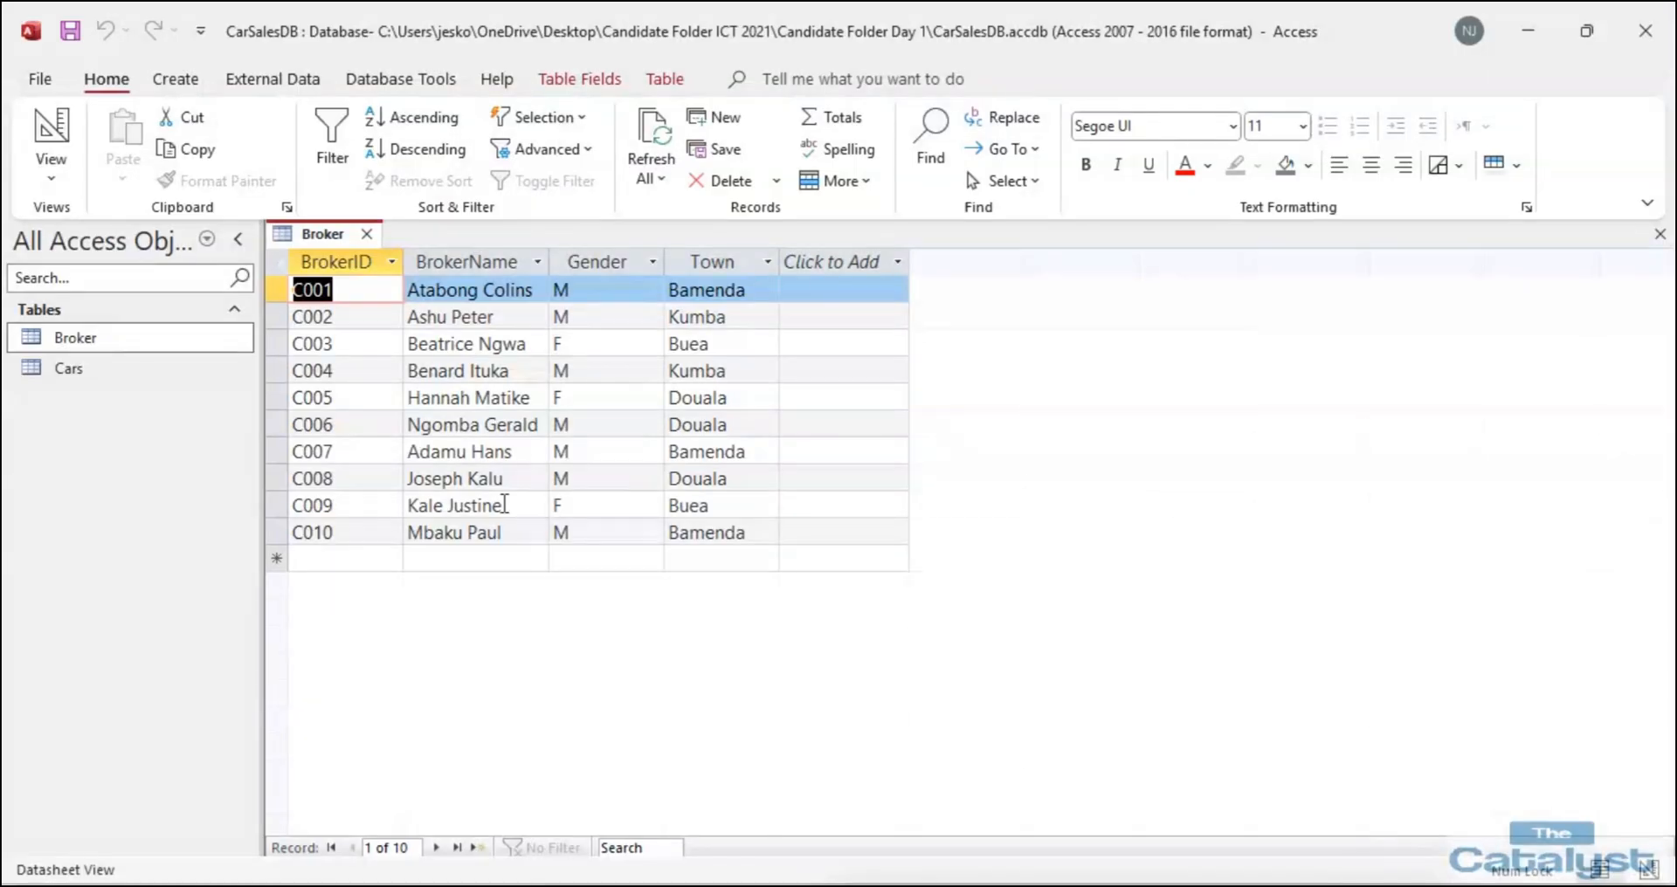
# Close the Broker table with its layout saved, and load the Trans-Business workbook as the source for a new Excel import.
pyautogui.click(1660, 235)
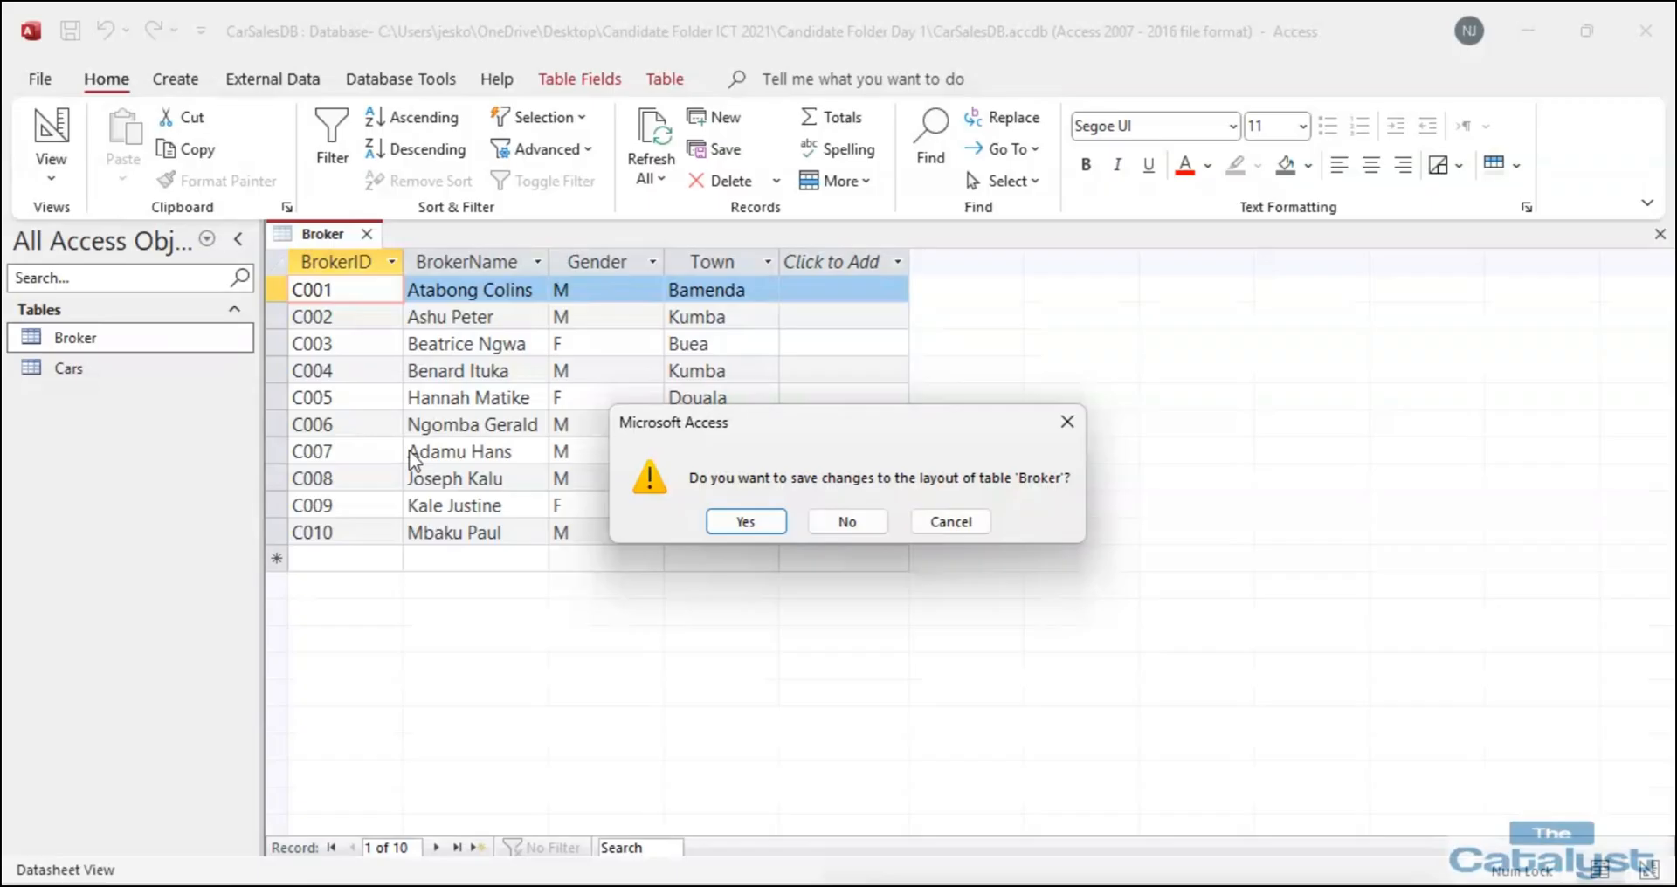
pyautogui.click(745, 520)
pyautogui.rightClick(88, 370)
pyautogui.moveTo(175, 434)
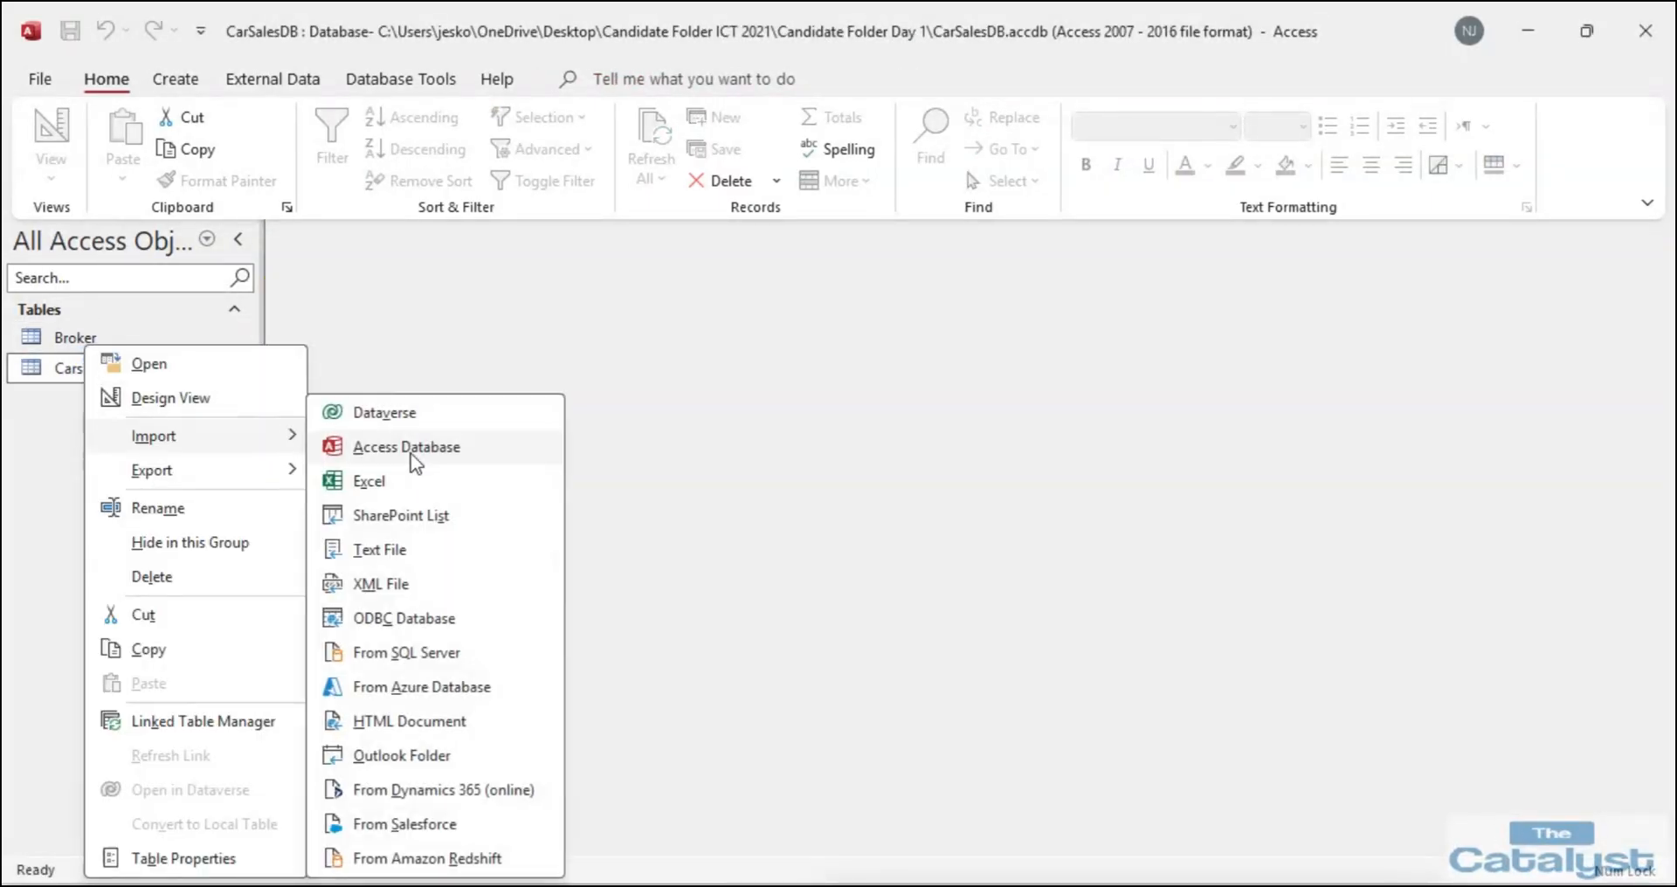
pyautogui.click(361, 479)
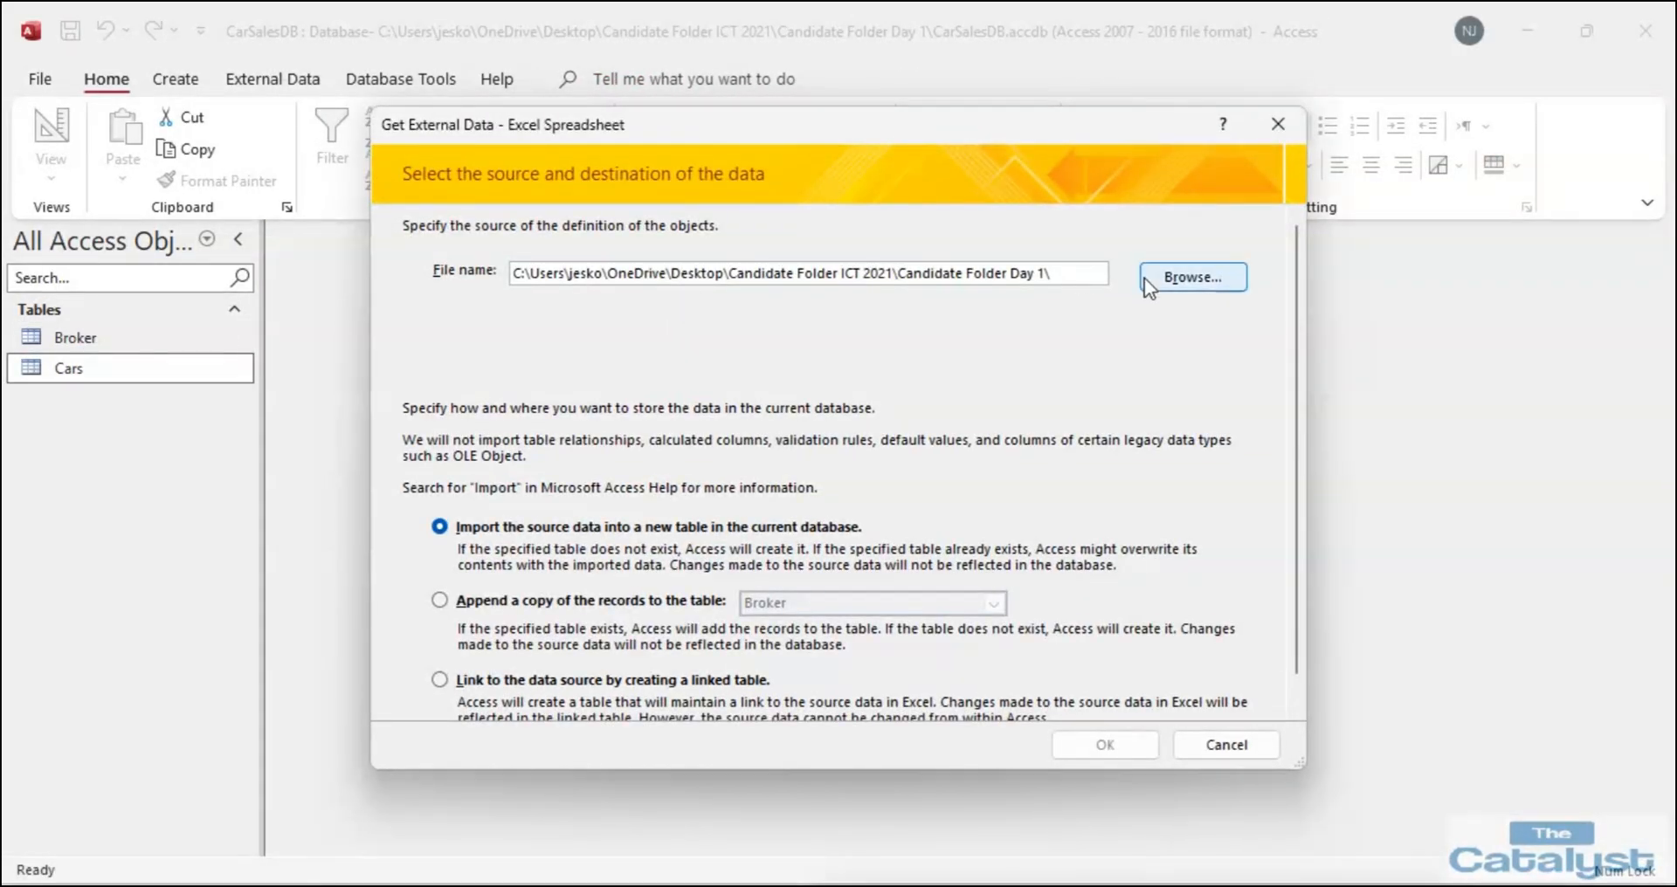
pyautogui.click(1212, 276)
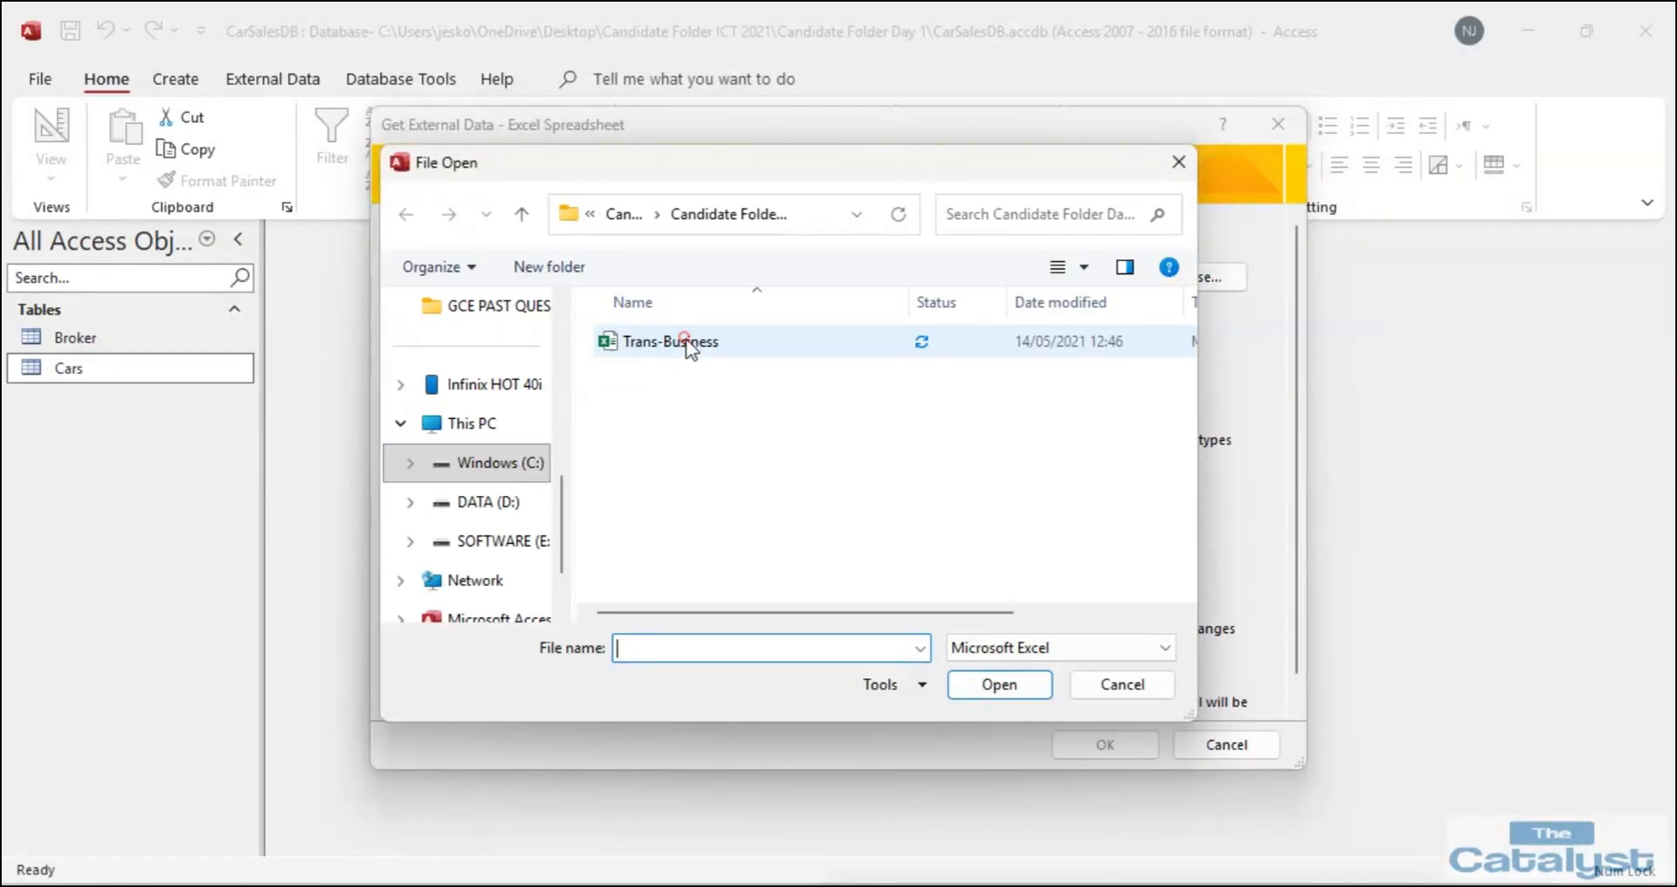
pyautogui.doubleClick(690, 344)
pyautogui.click(1102, 744)
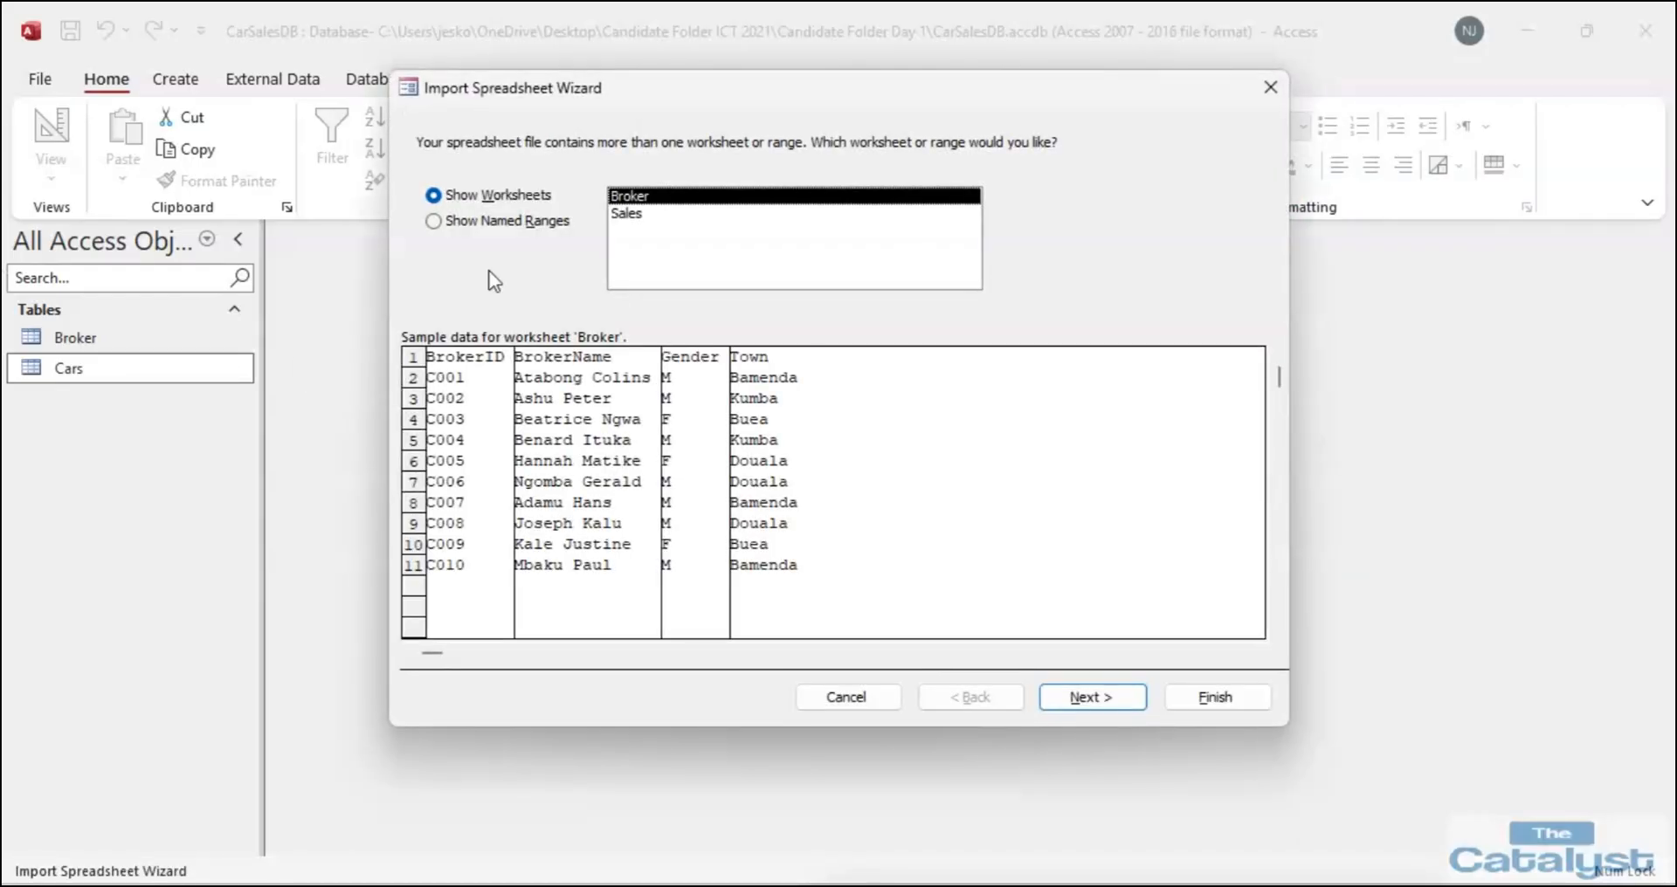
# Import the Sales worksheet as table Sales, using the first row as column headings and no primary key, without saving the import steps.
pyautogui.click(625, 214)
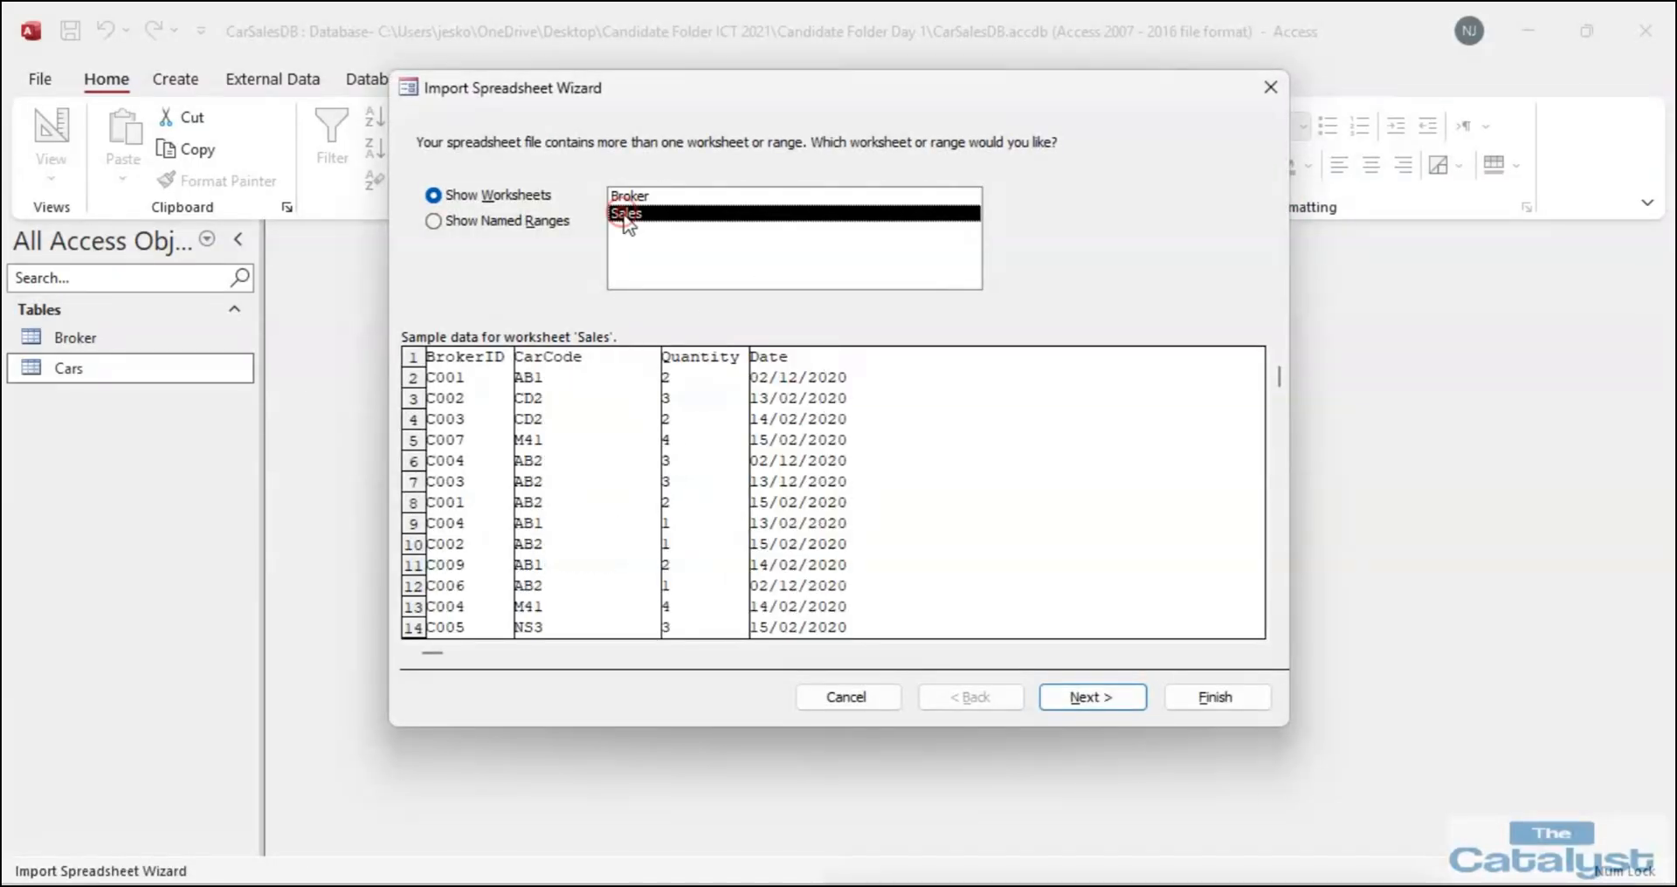
pyautogui.click(1102, 698)
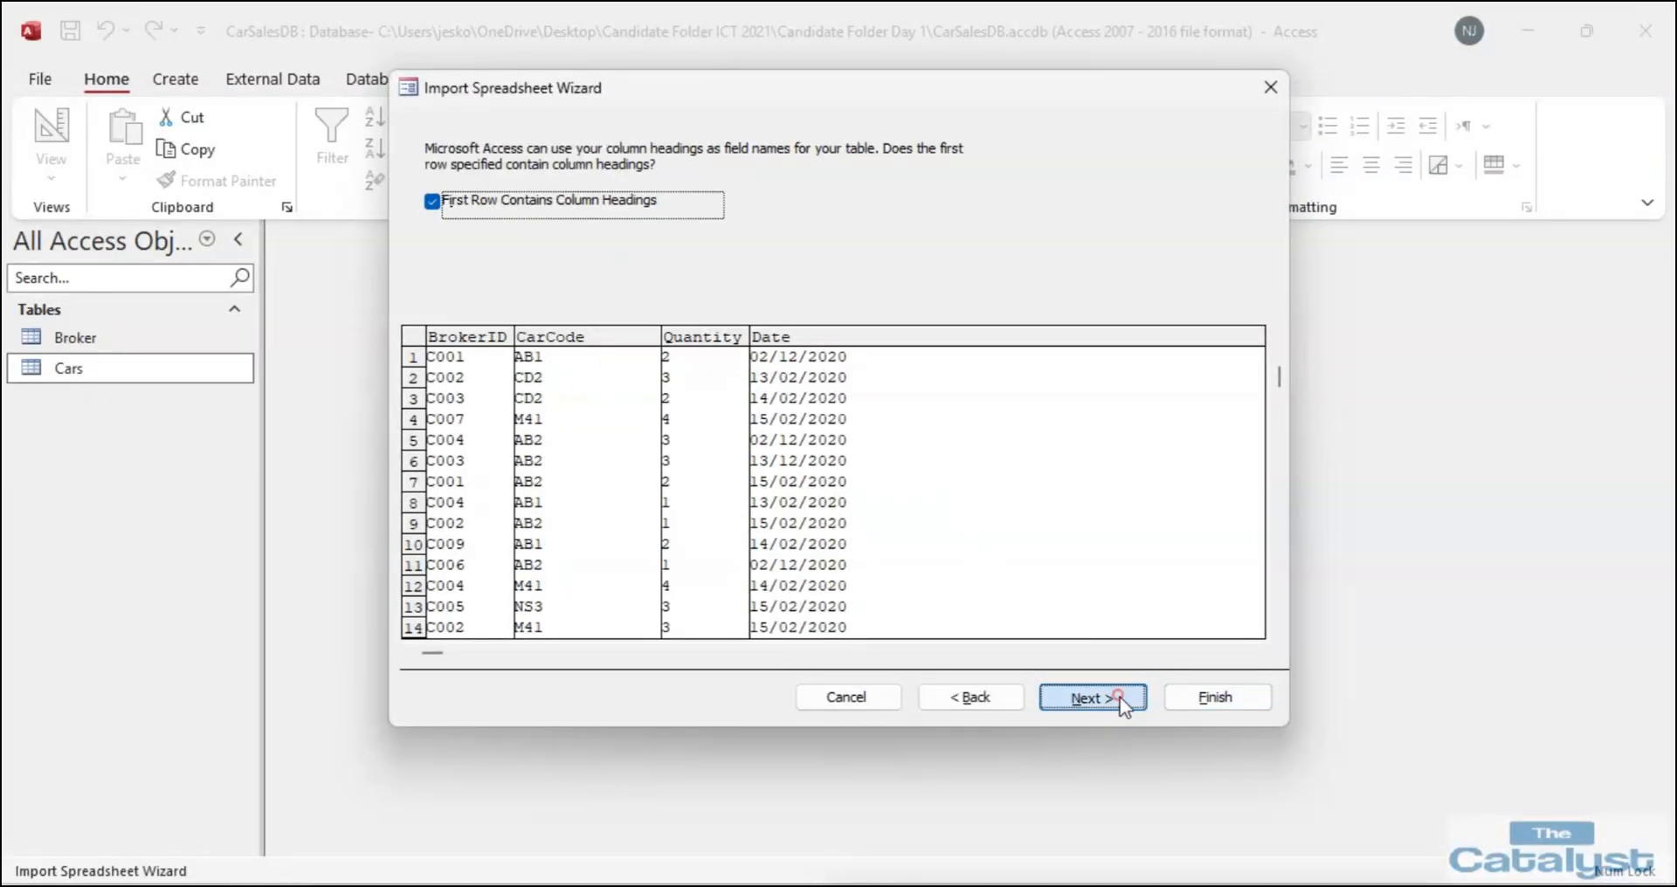
pyautogui.click(1120, 697)
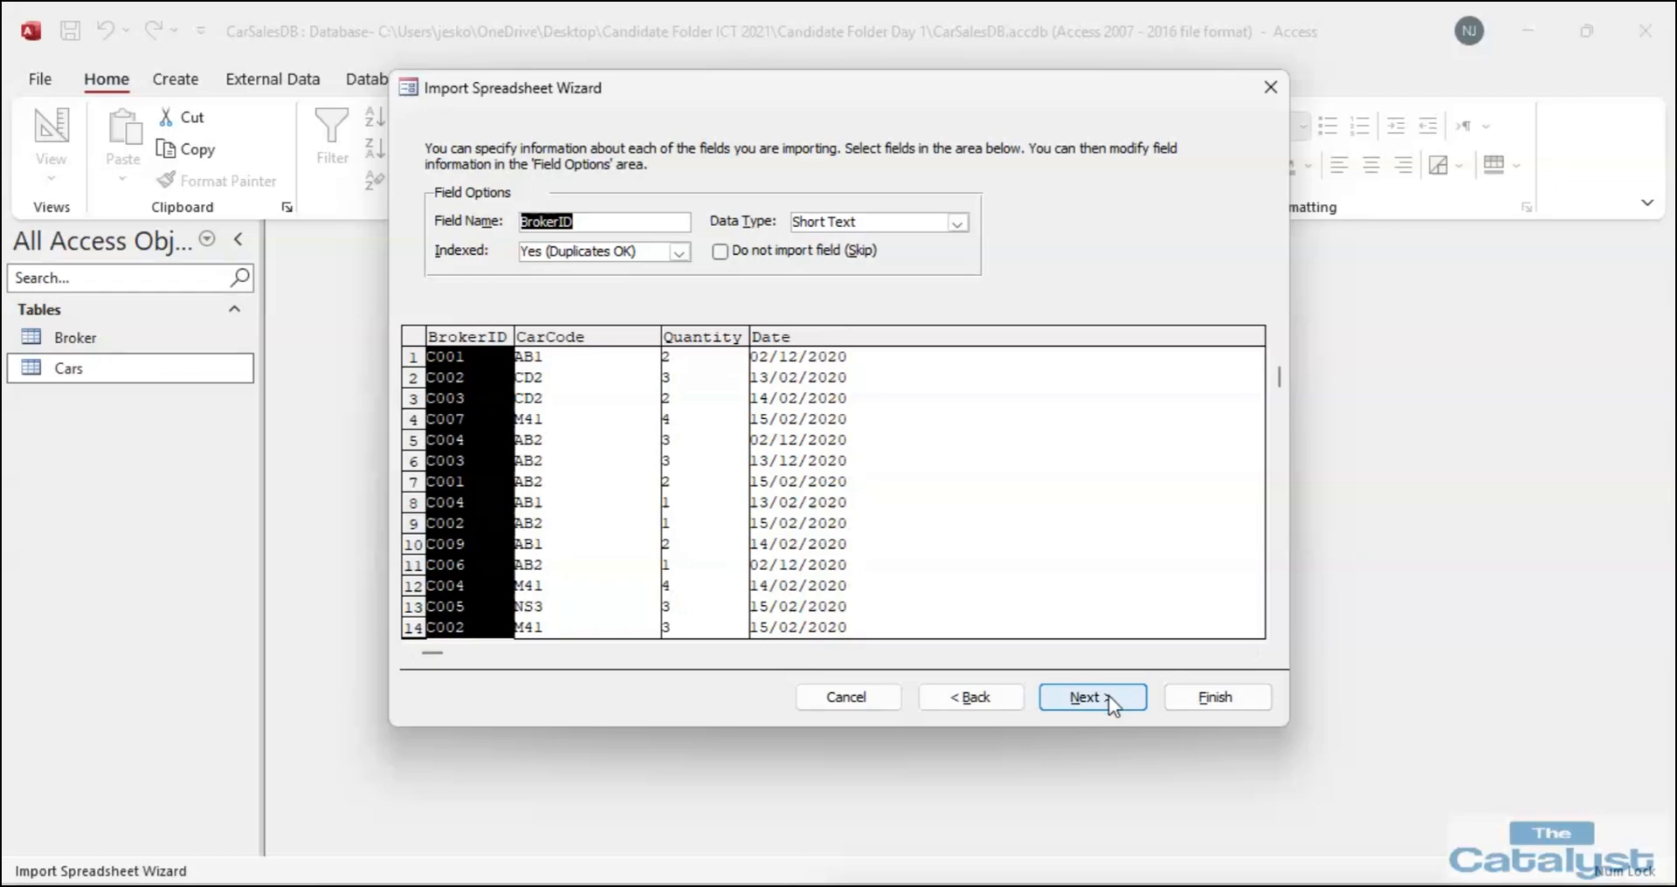
pyautogui.click(1108, 695)
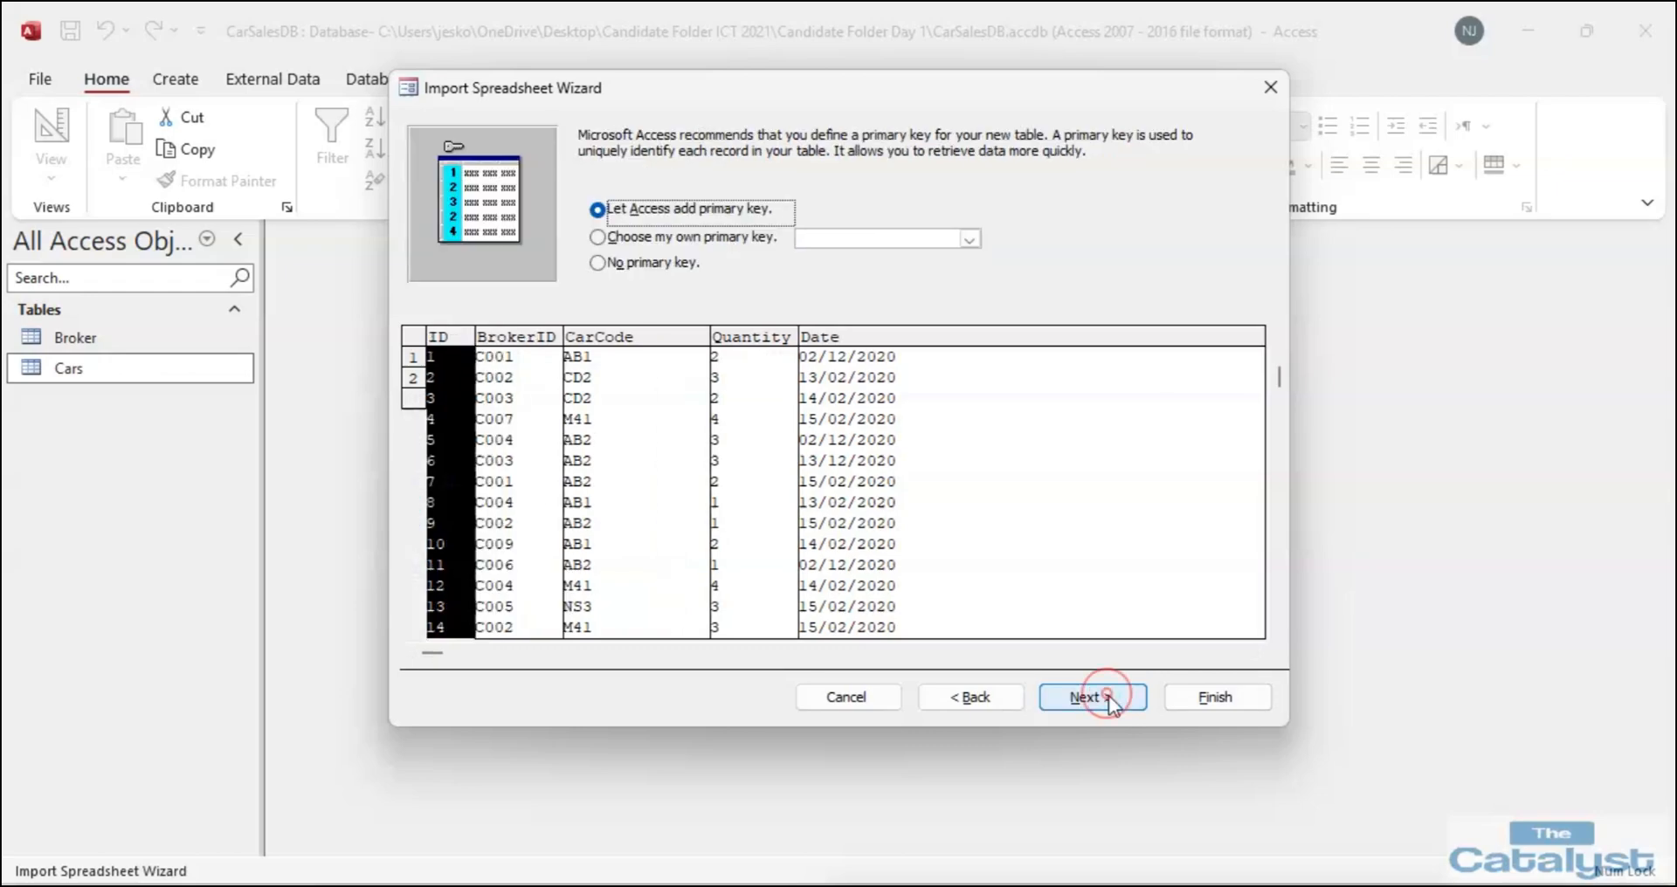
pyautogui.click(673, 263)
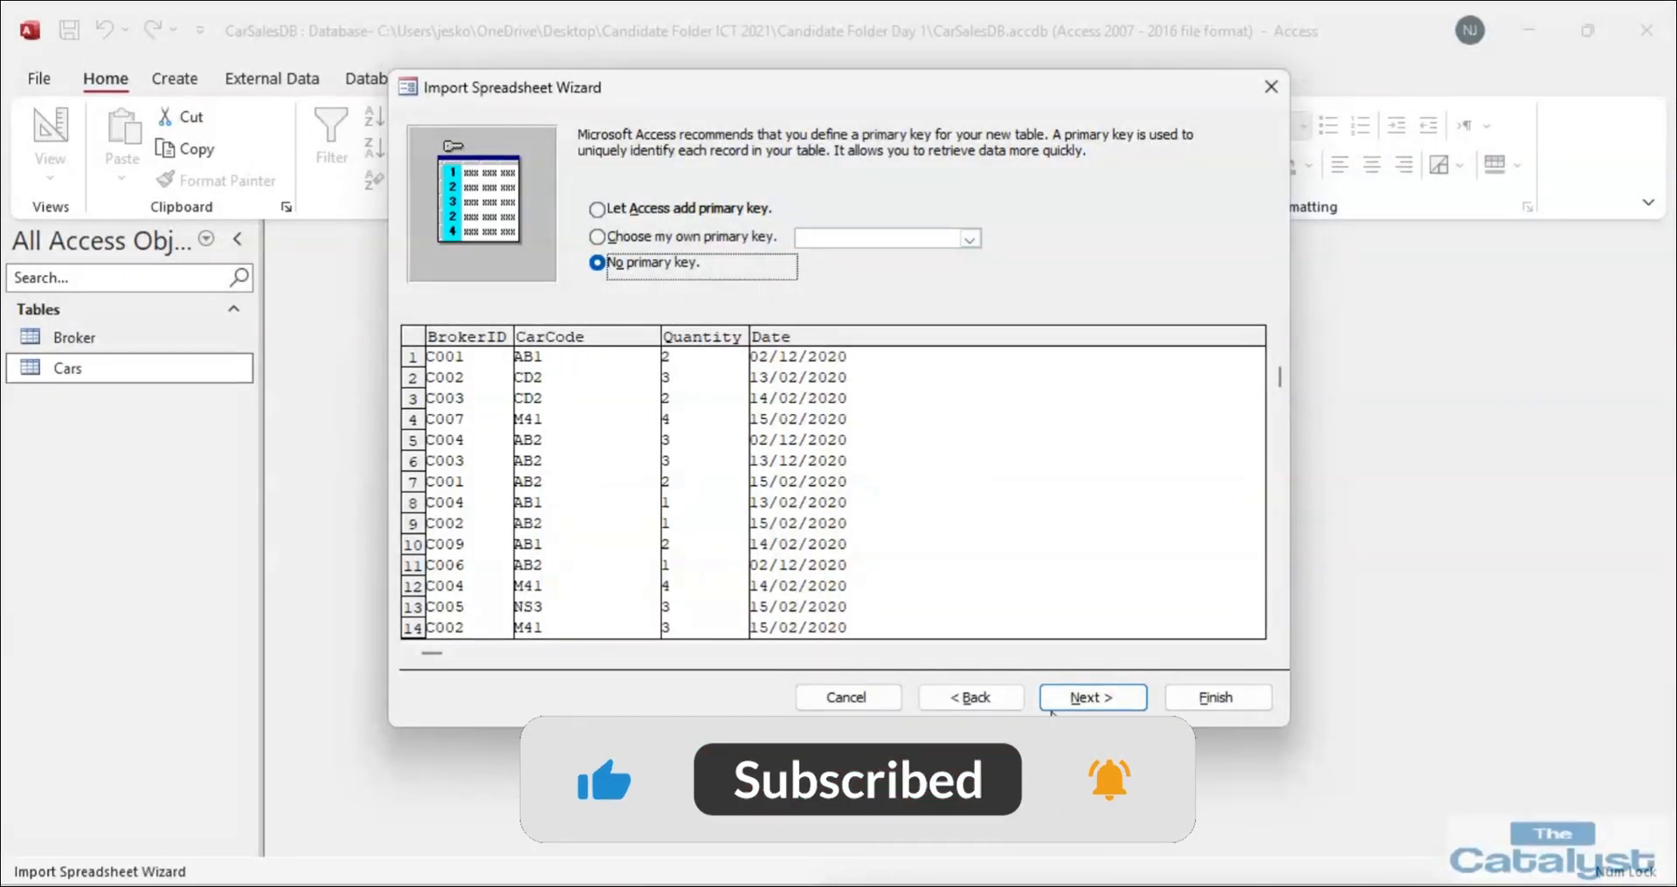
pyautogui.click(1096, 698)
pyautogui.click(1223, 701)
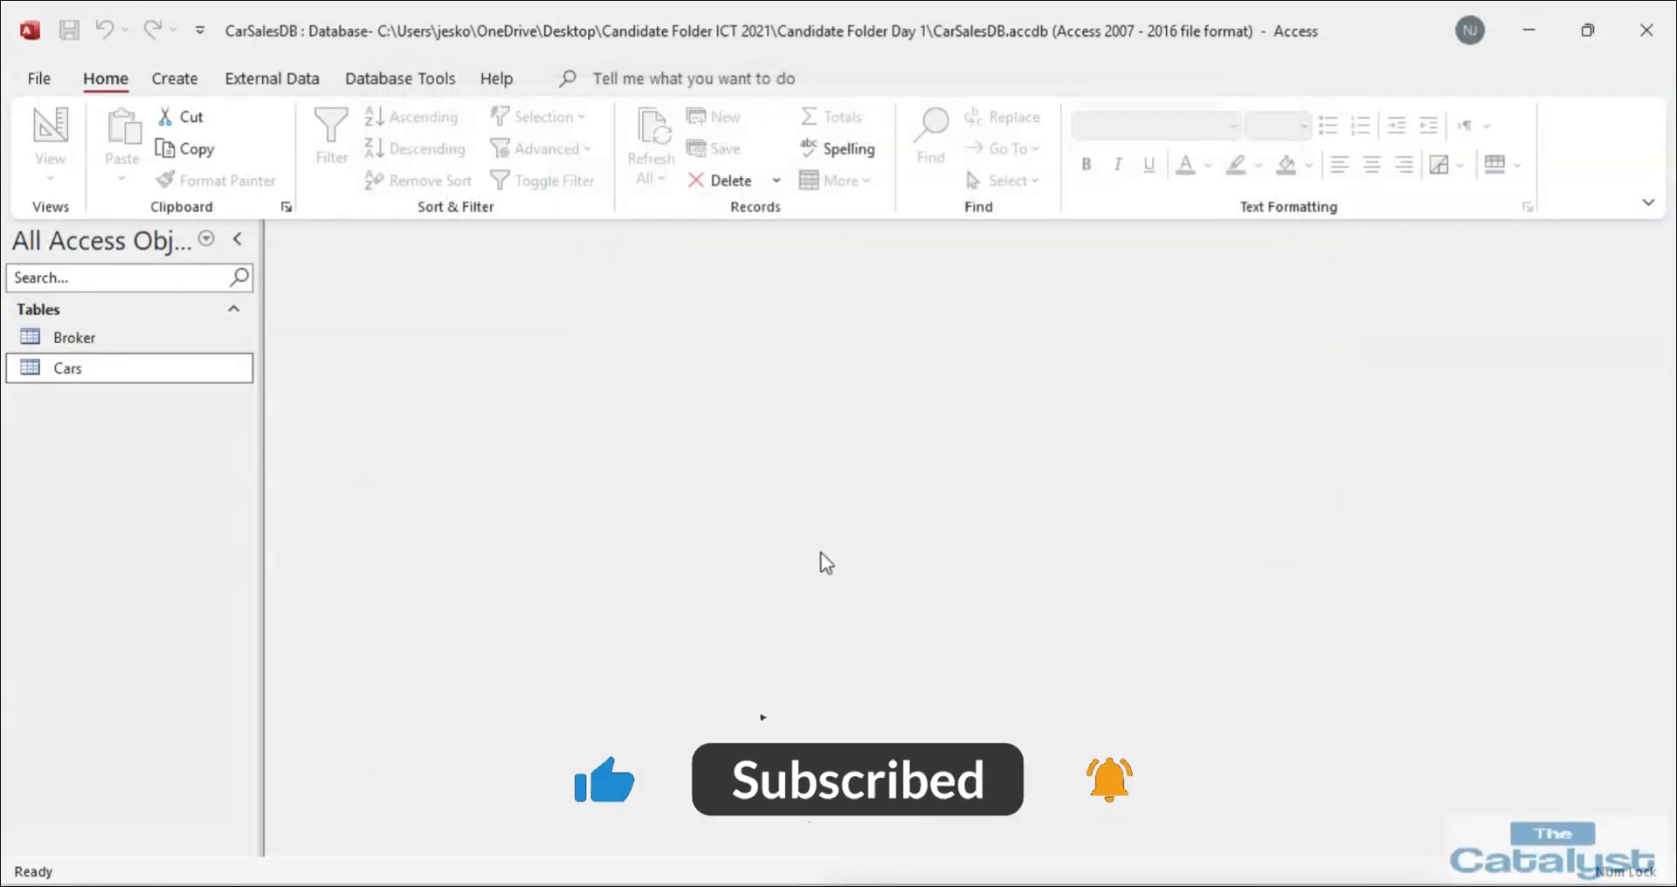
pyautogui.click(1223, 745)
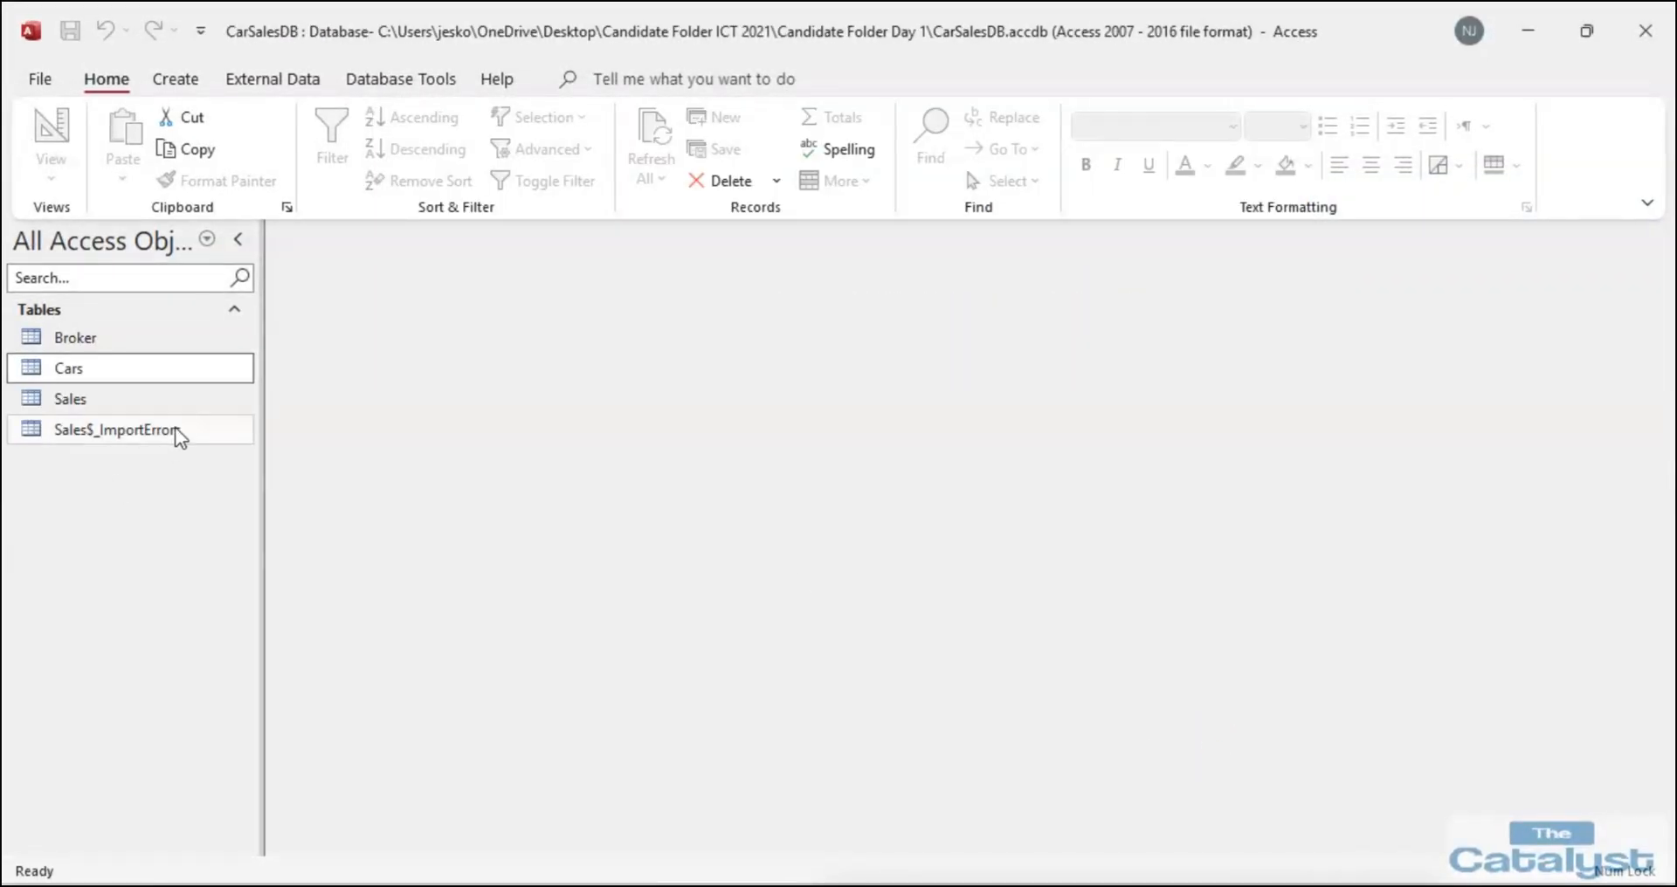
# Check the contents of the Sales$_ImportErrors table, close it and delete it from the database.
pyautogui.doubleClick(111, 430)
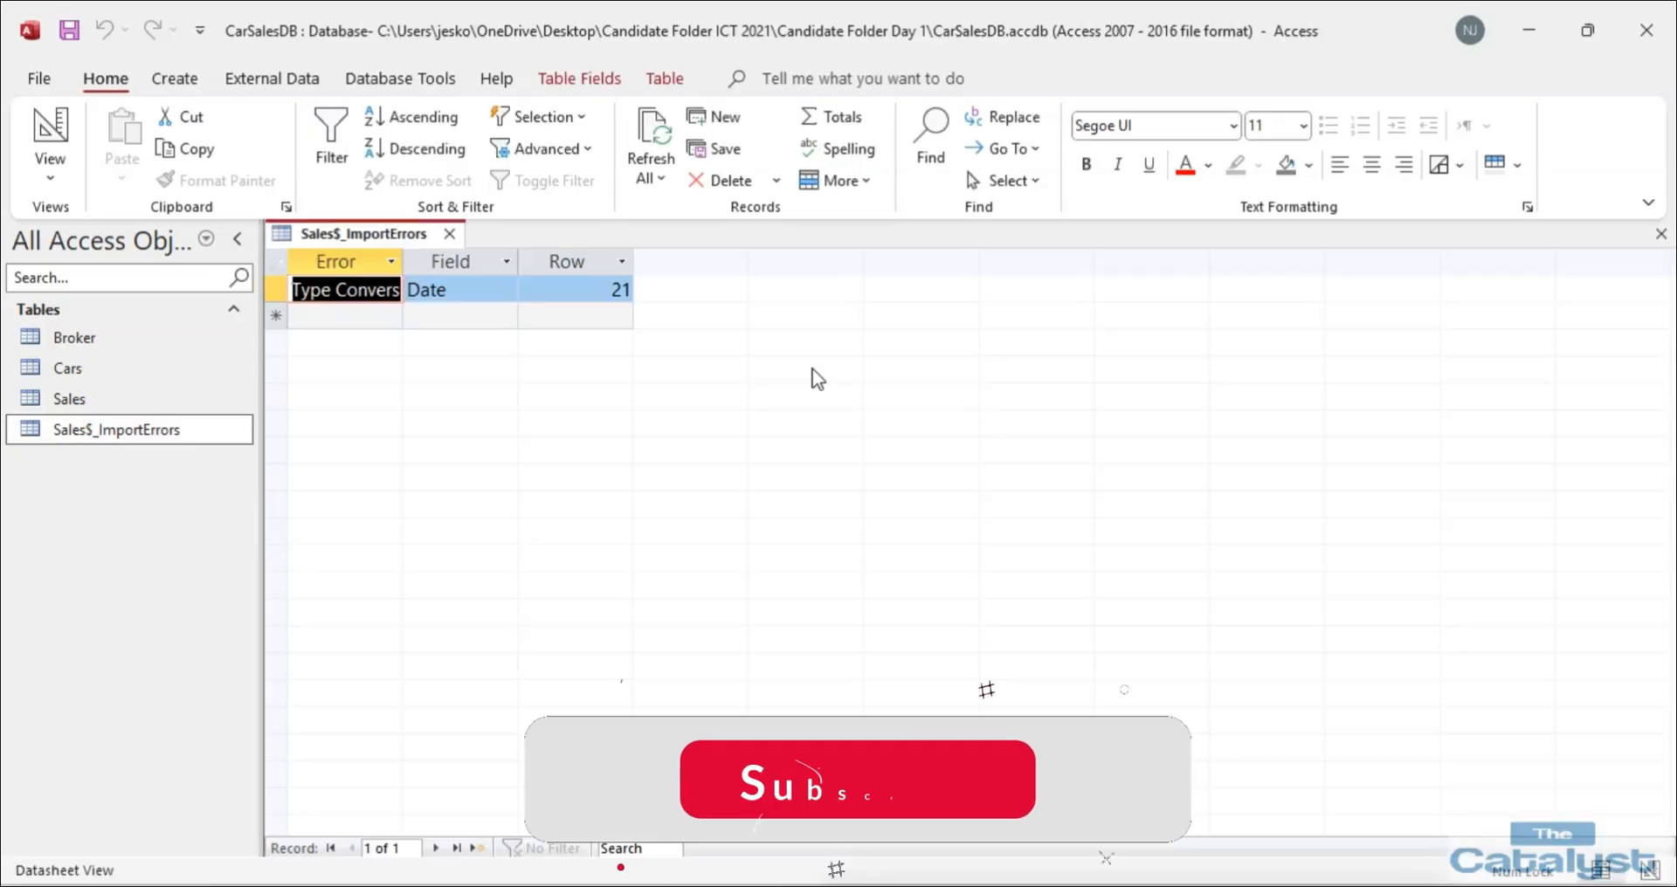
pyautogui.click(449, 233)
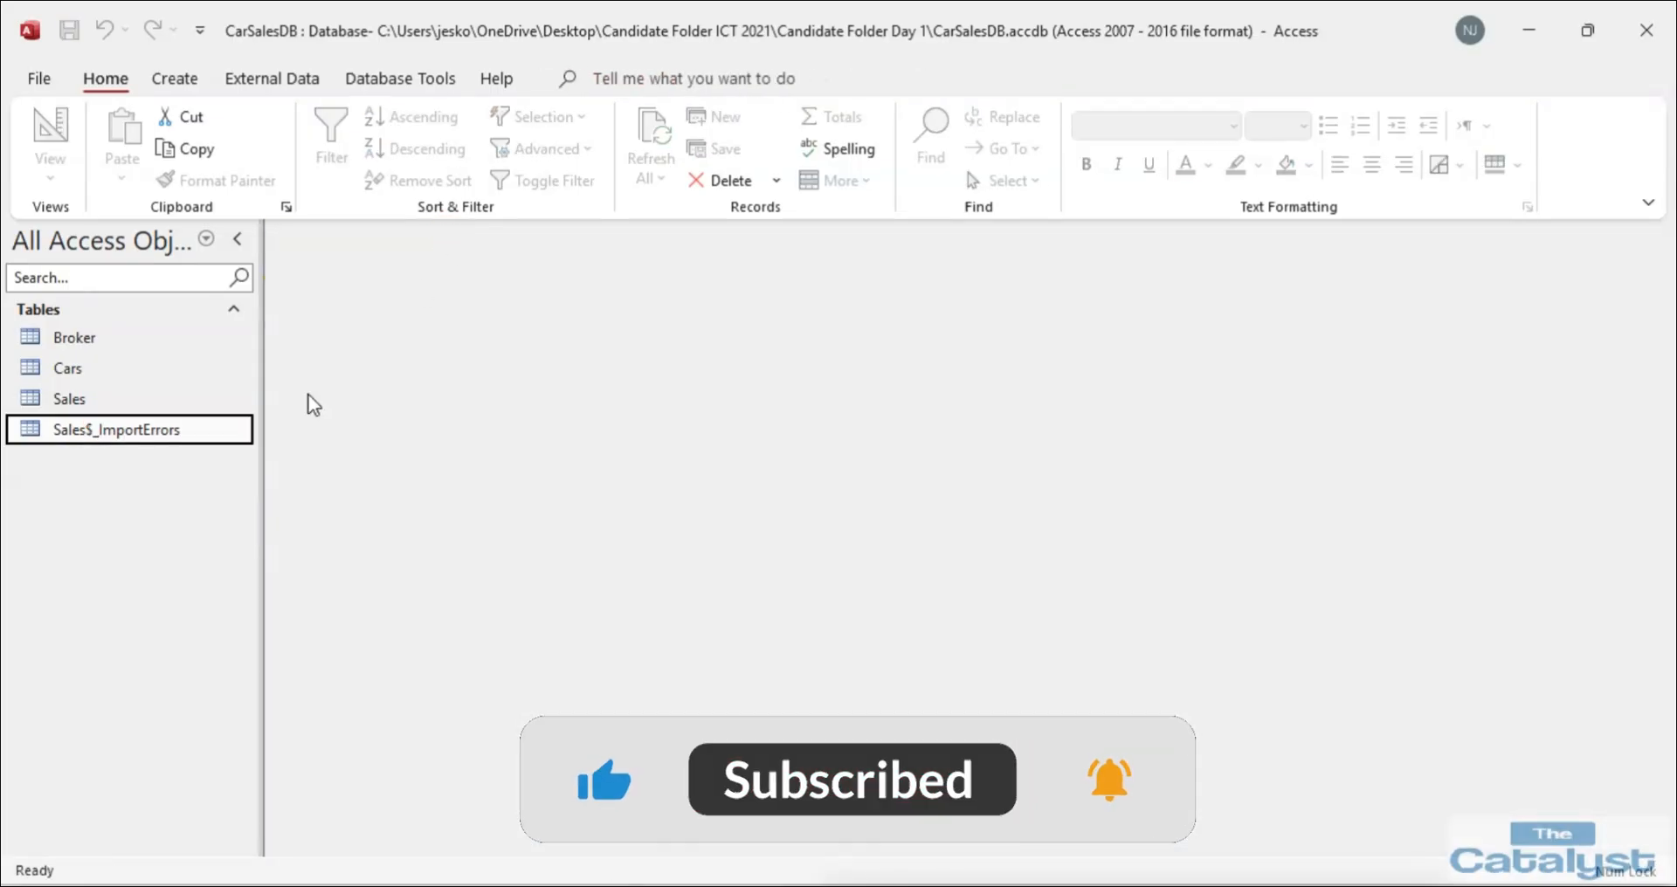
pyautogui.rightClick(171, 429)
pyautogui.click(236, 577)
pyautogui.click(749, 527)
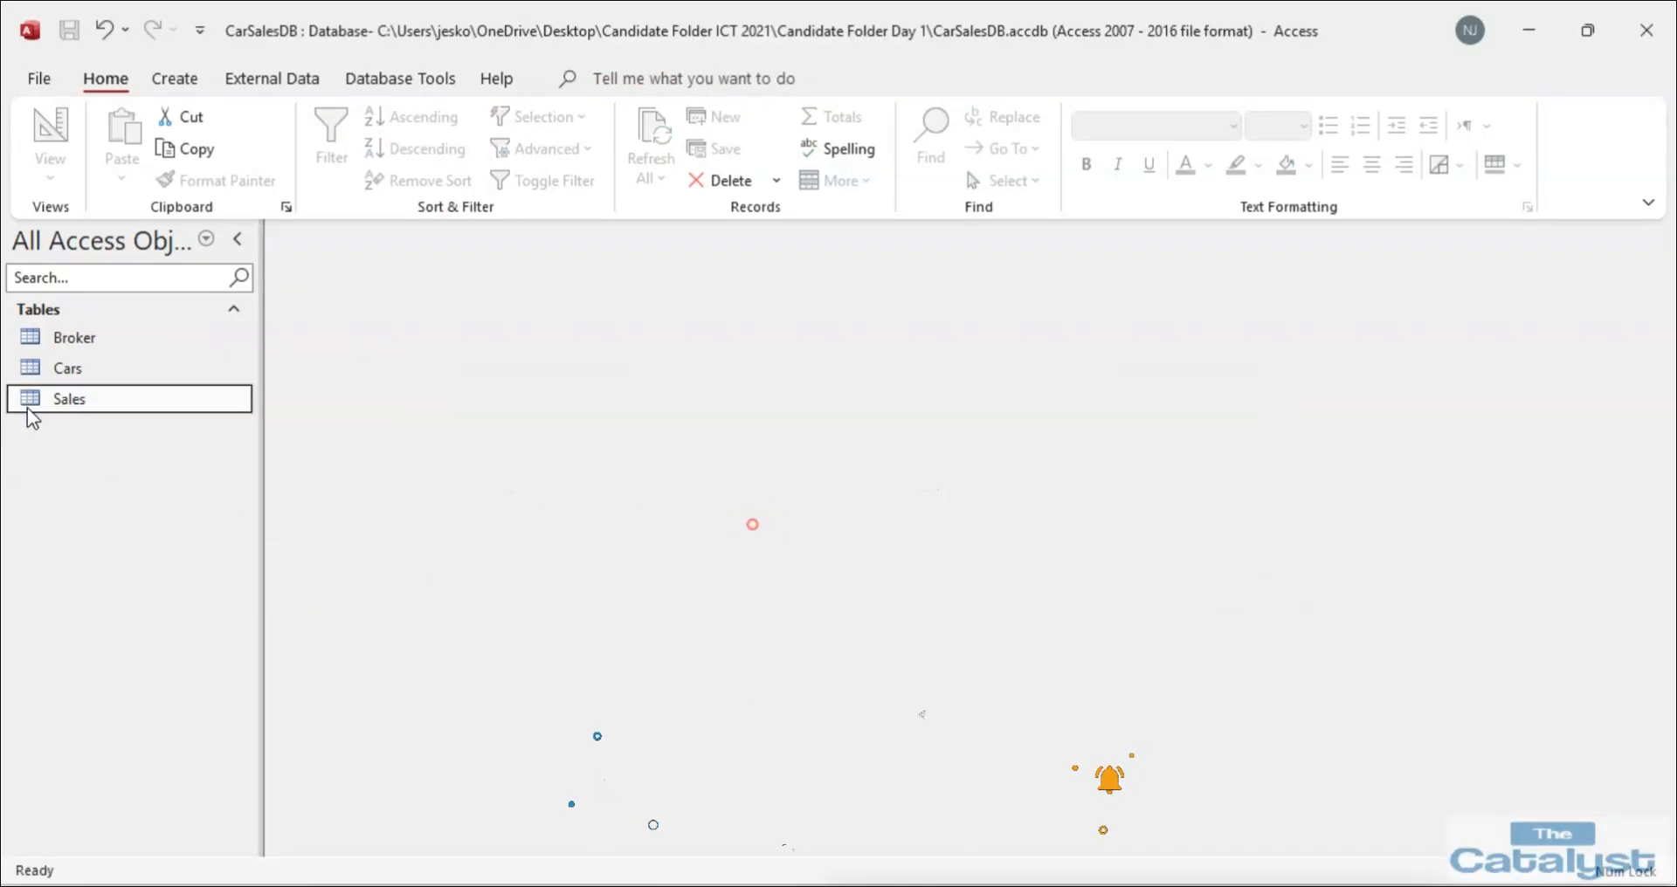
# Open the imported Sales table and look through its records.
pyautogui.doubleClick(55, 398)
pyautogui.scroll(-5, 645, 507)
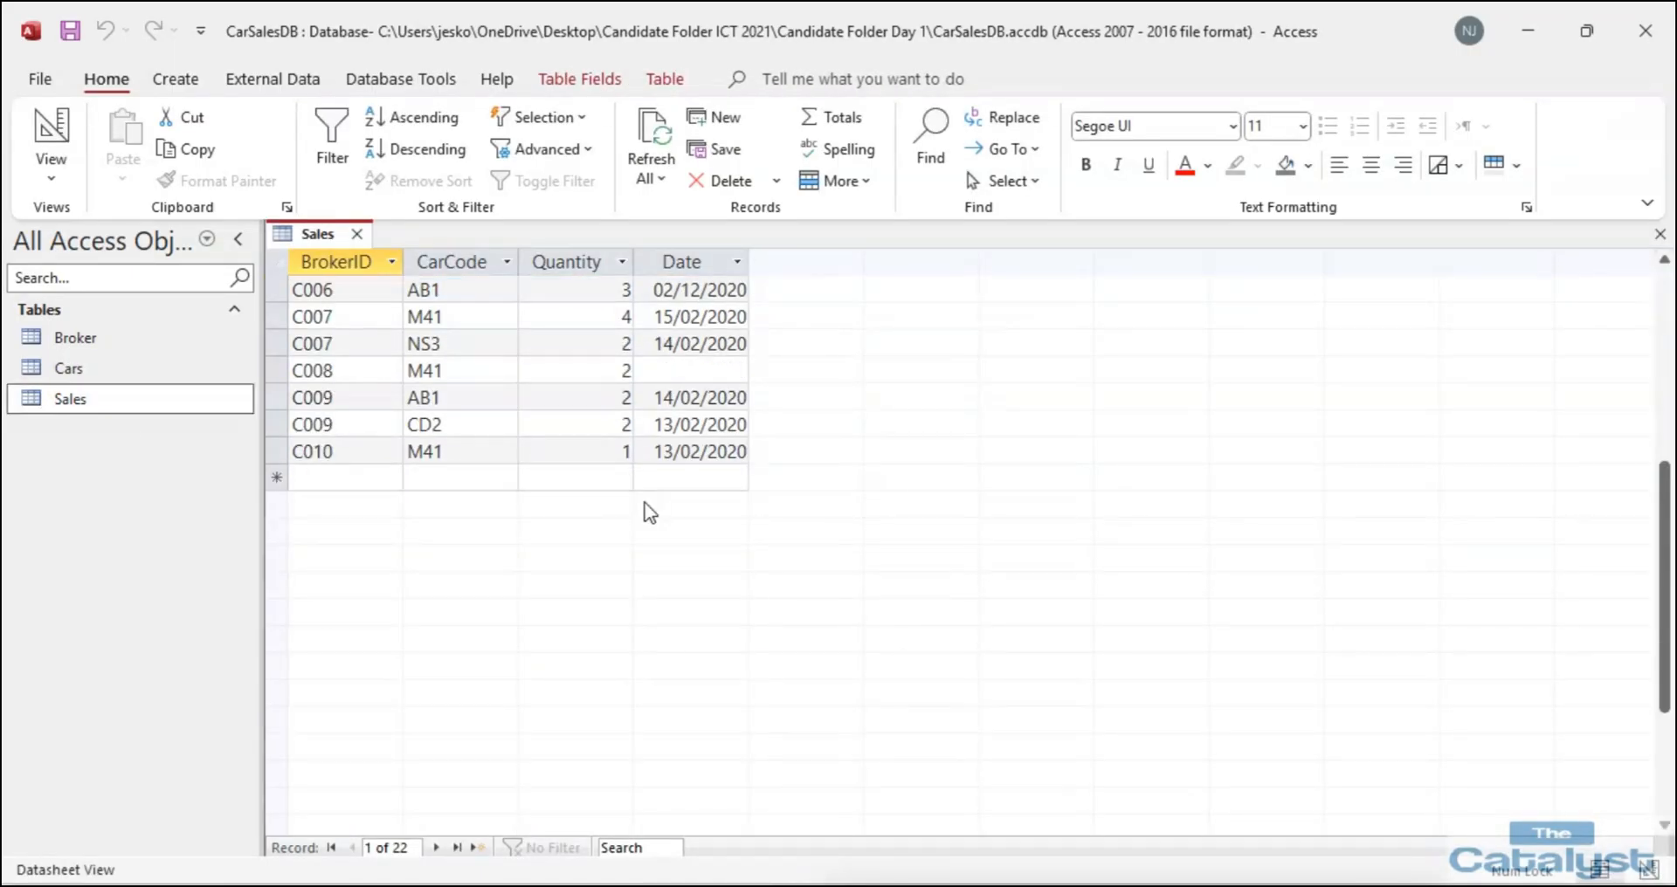
pyautogui.scroll(5, 648, 499)
# Switch to the exam paper in Nitro PDF Pro and answer question 5's primary keys with "CarCode, BrokerID", checking the Sales table in Access.
pyautogui.hotkey('alt', 'Tab')
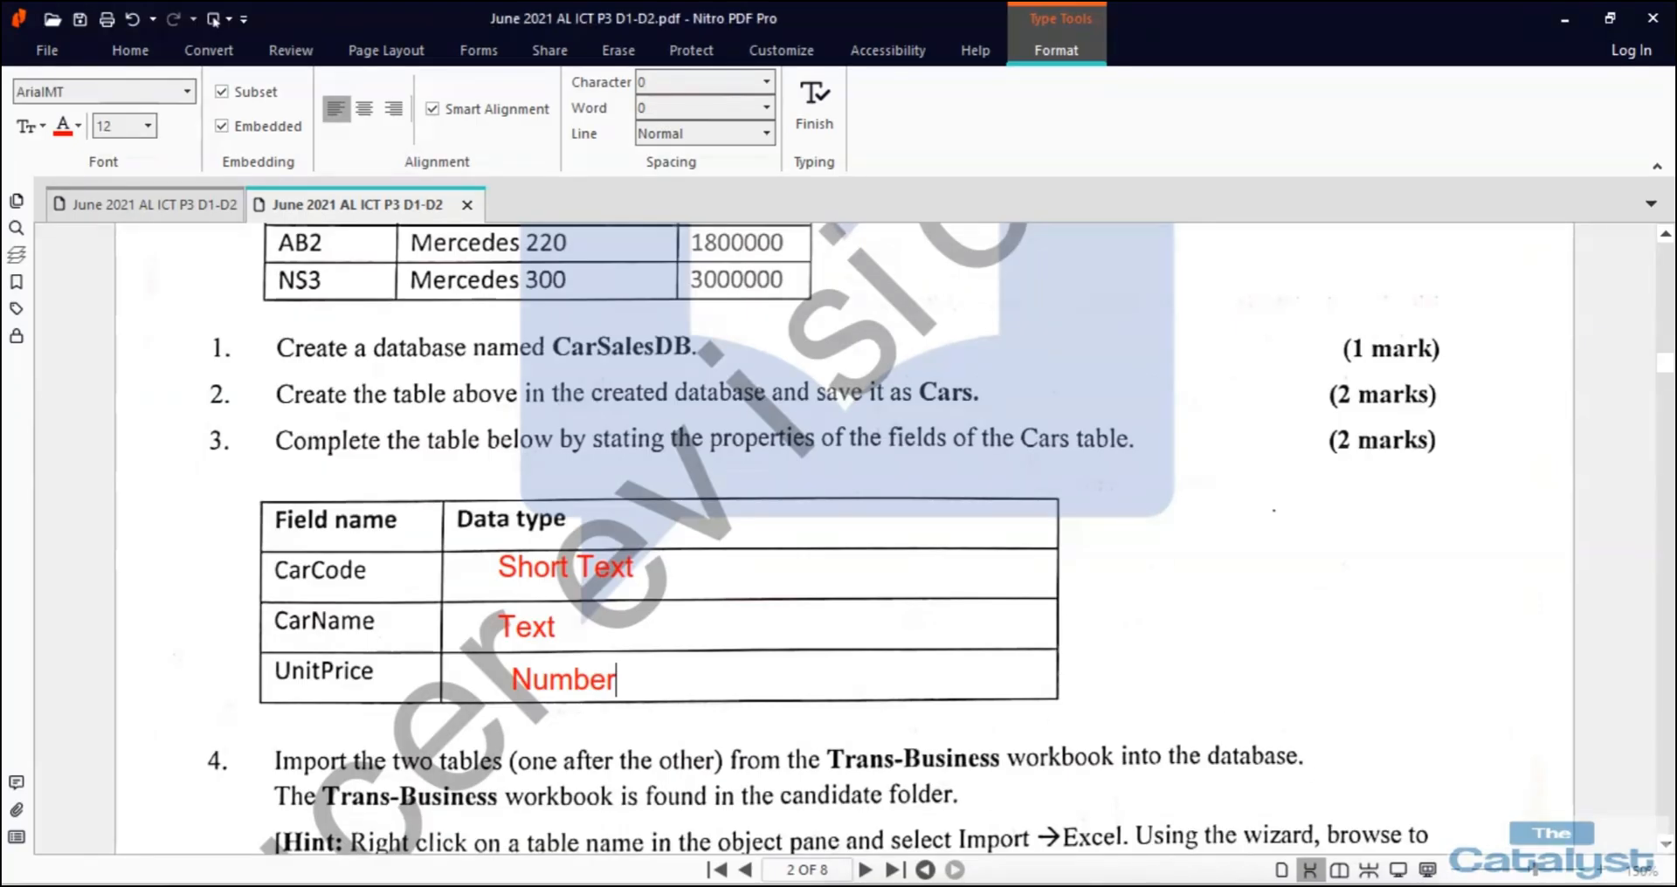
pyautogui.scroll(-5, 838, 524)
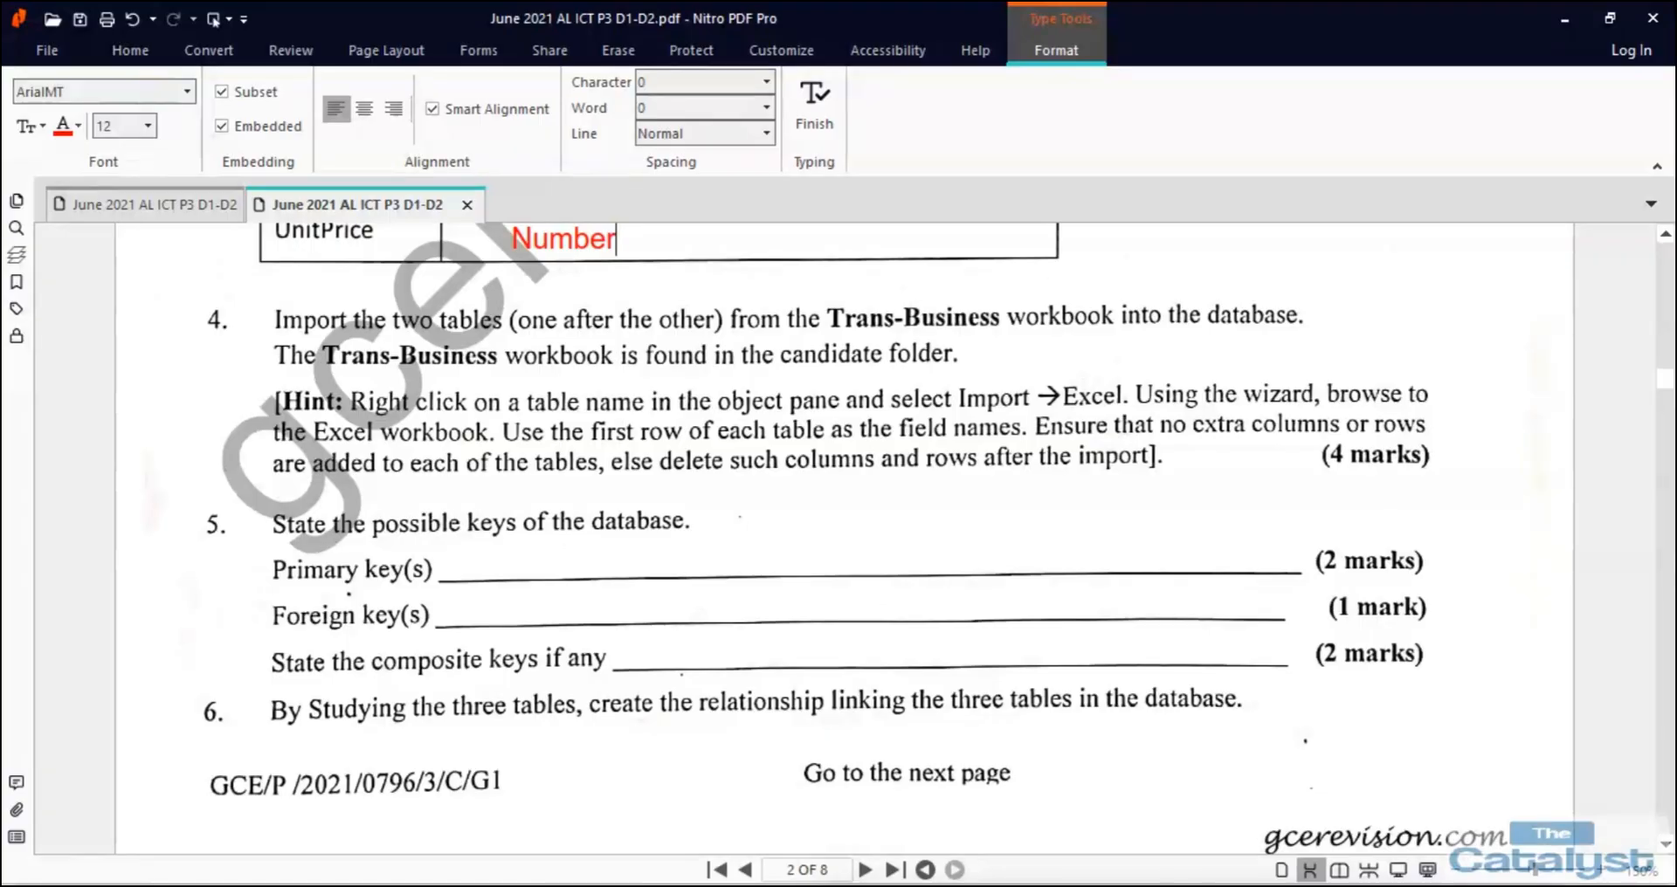
pyautogui.click(456, 565)
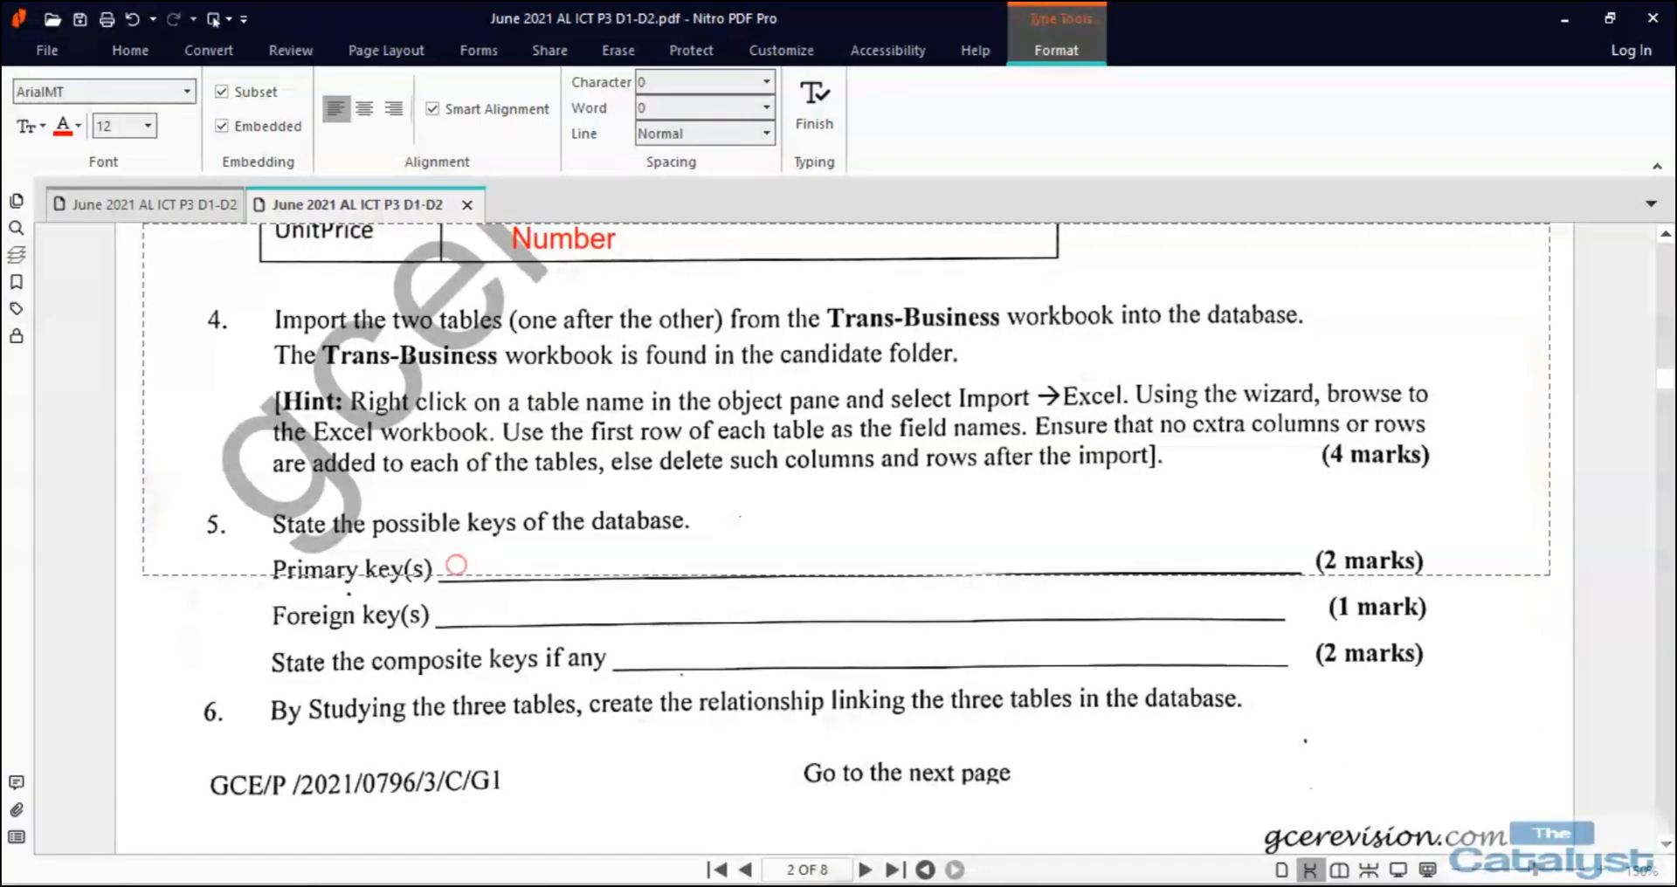
pyautogui.write('Car')
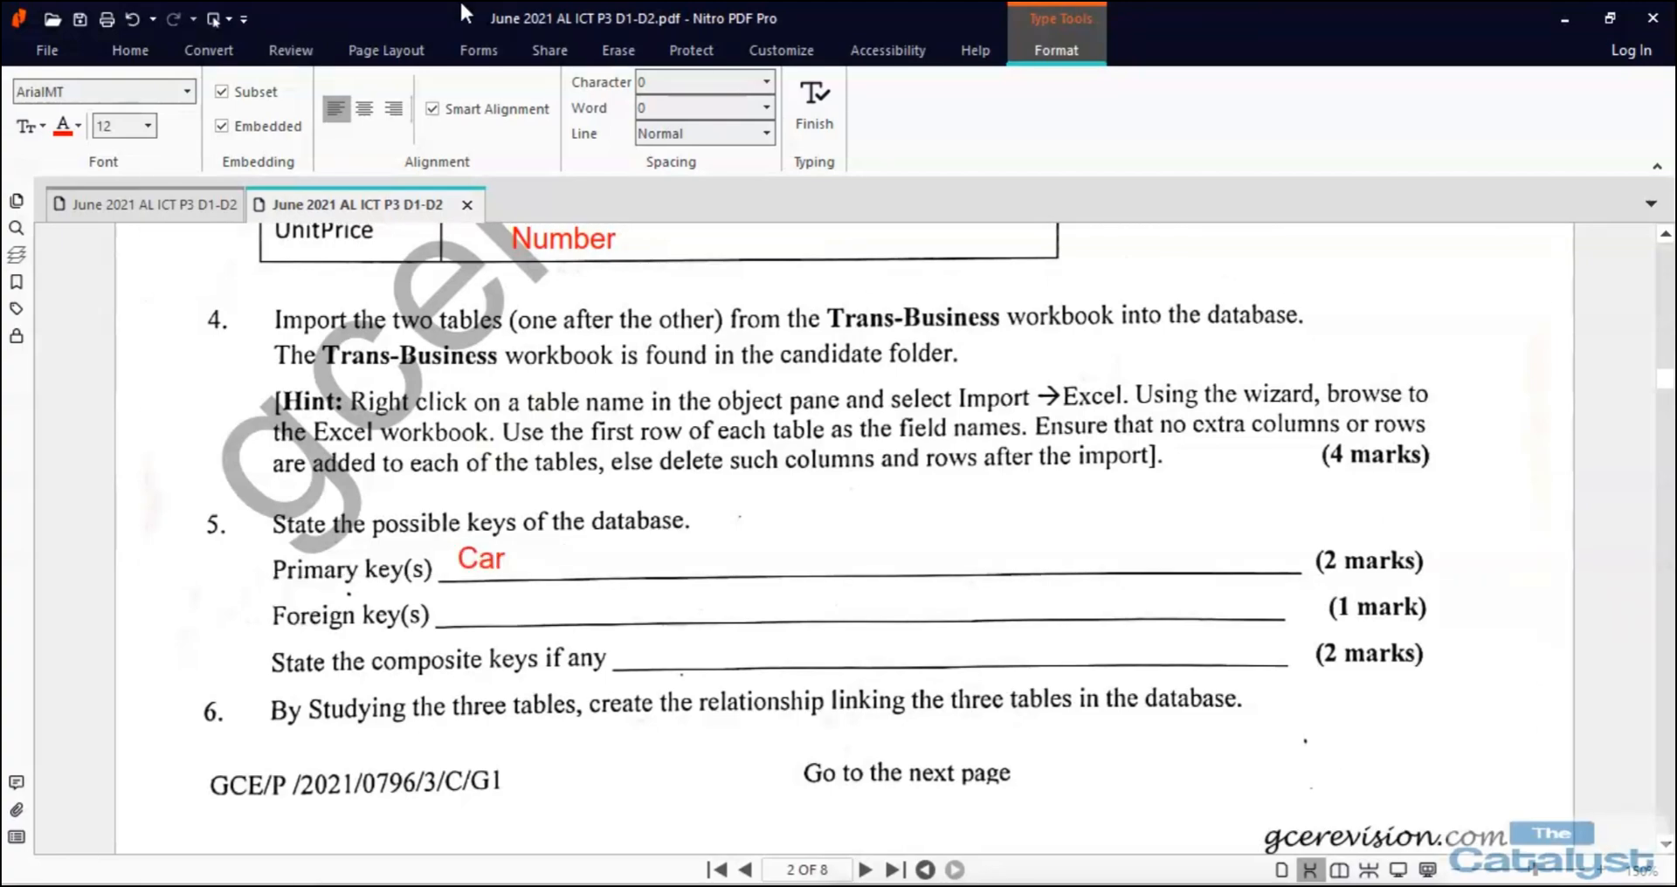
pyautogui.write('Code,')
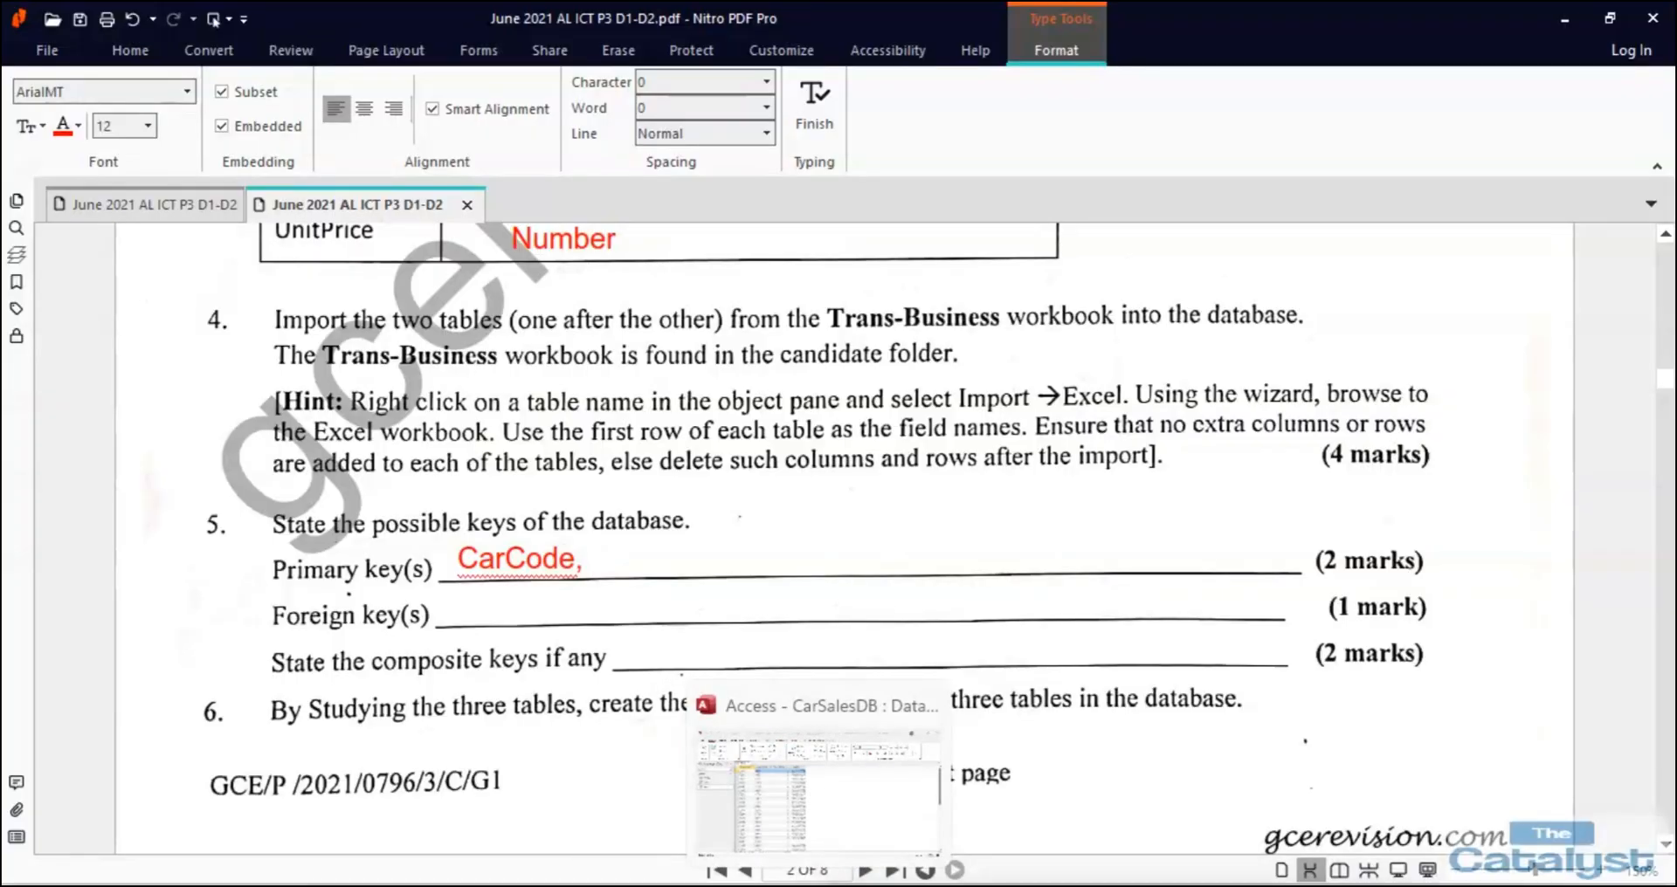
pyautogui.click(818, 884)
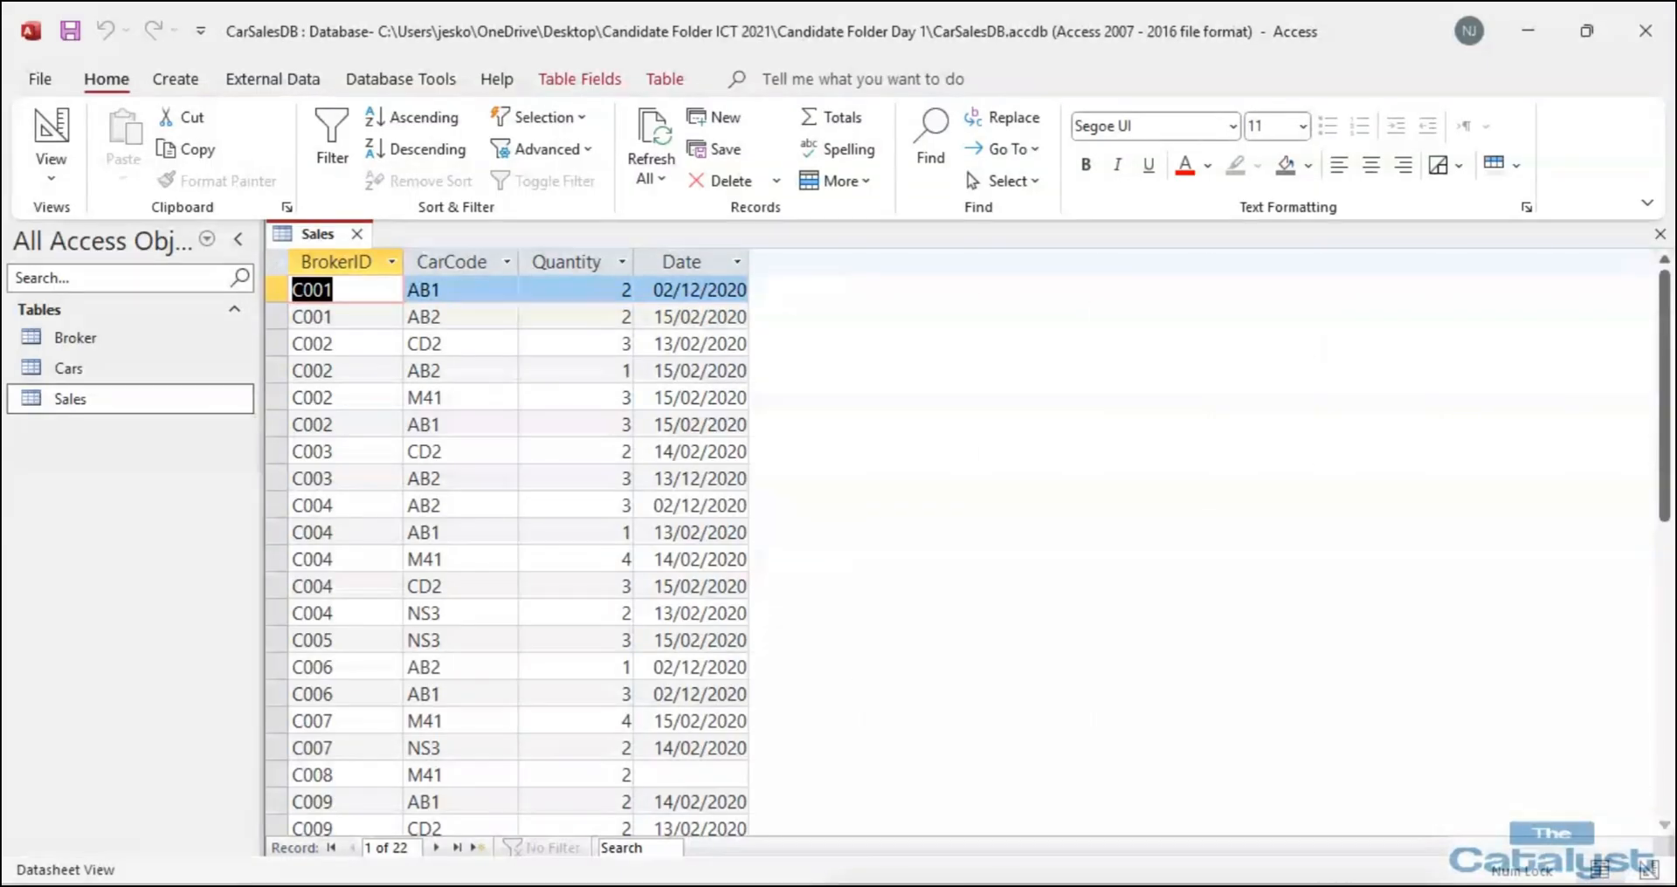
pyautogui.hotkey('alt', 'Tab')
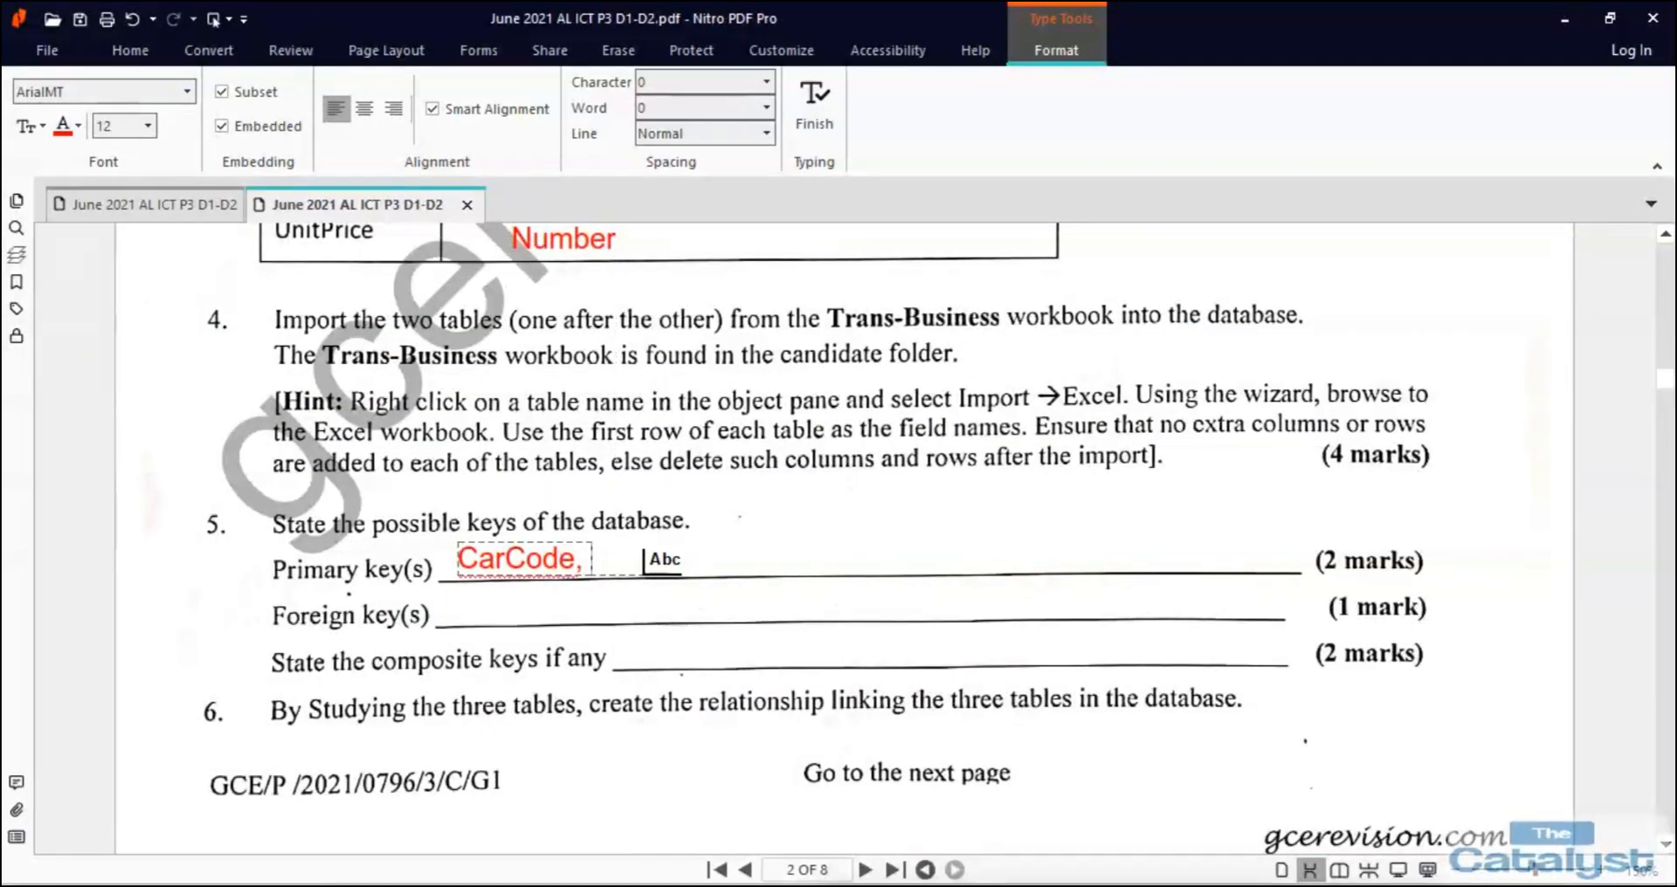
pyautogui.write('BrokerID')
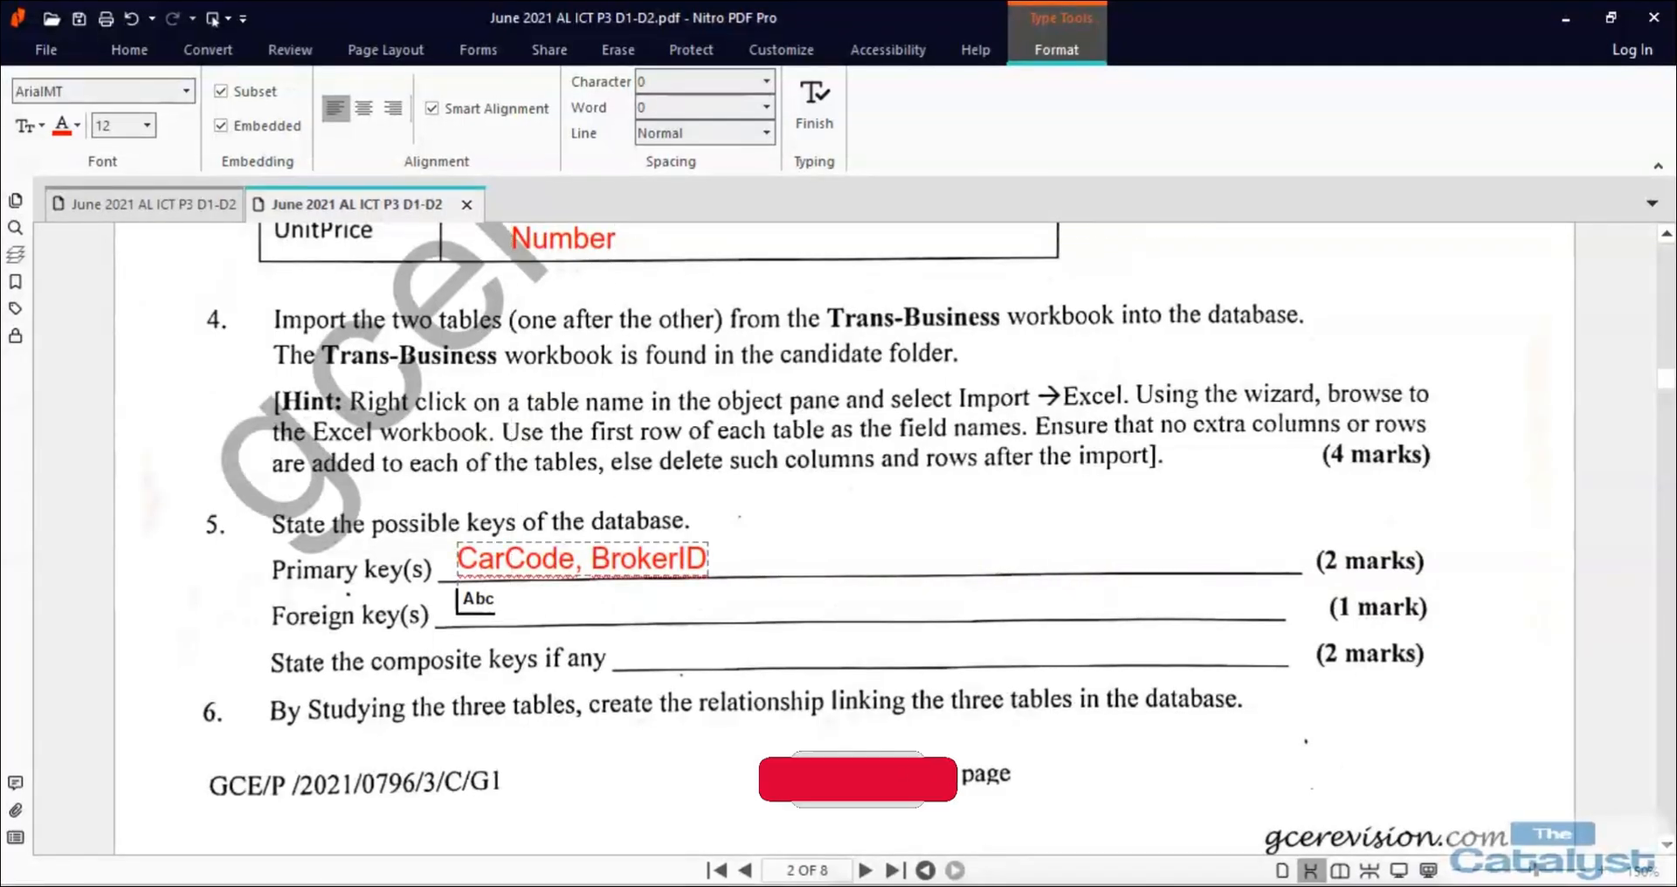
# Fill in "CarCode, BrokerID" as the foreign keys in question 5.
pyautogui.click(457, 611)
pyautogui.write('C')
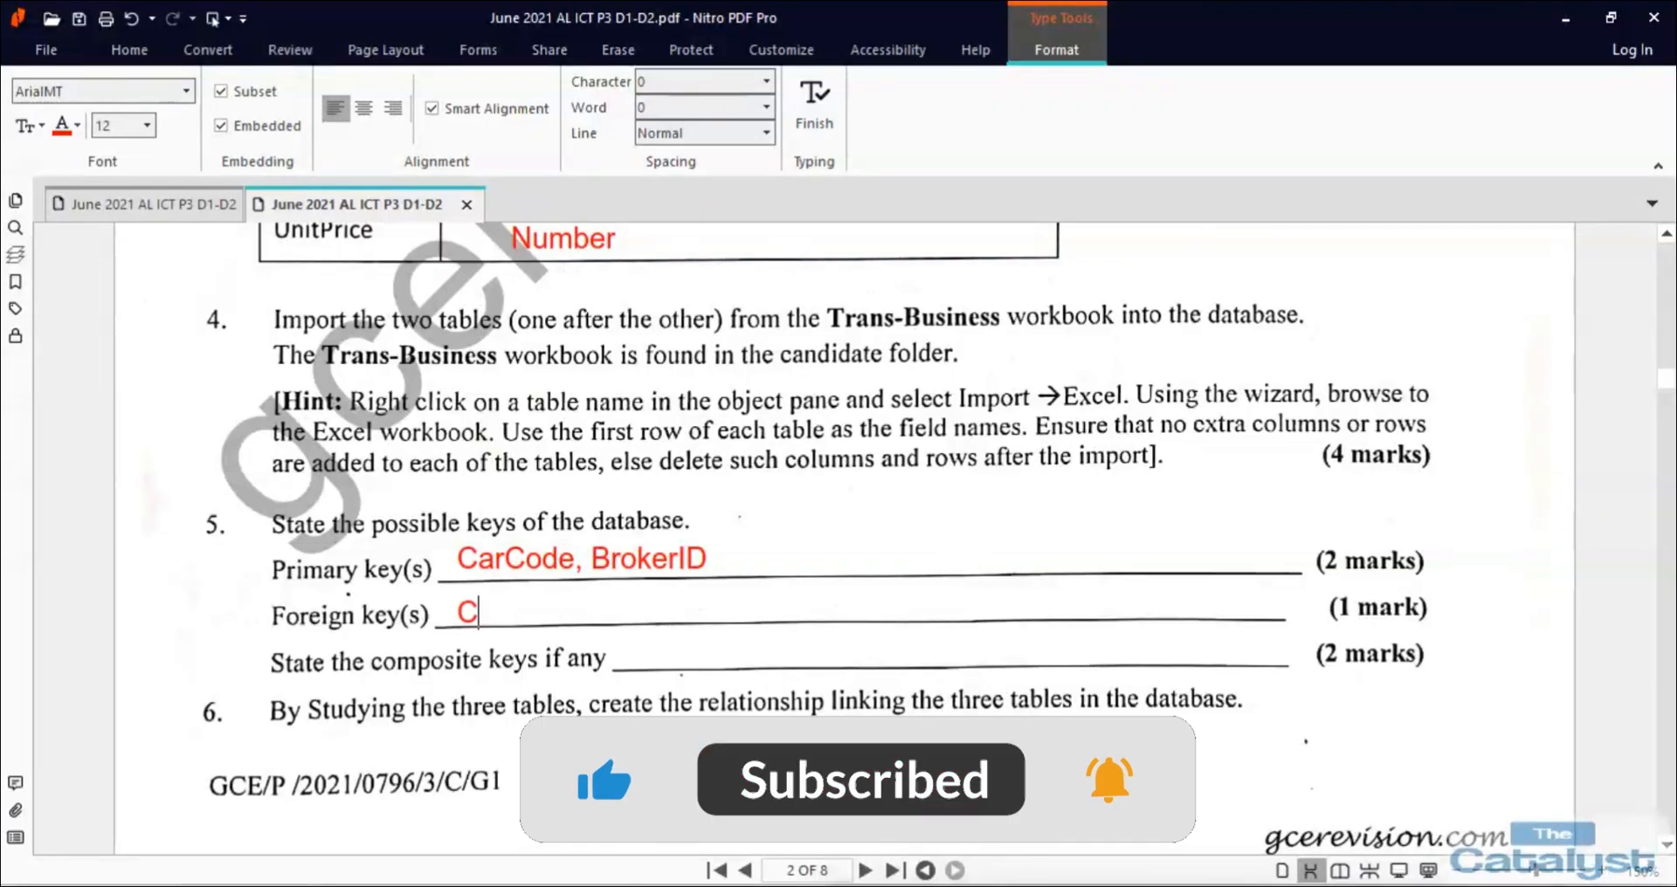
pyautogui.write('arCode,')
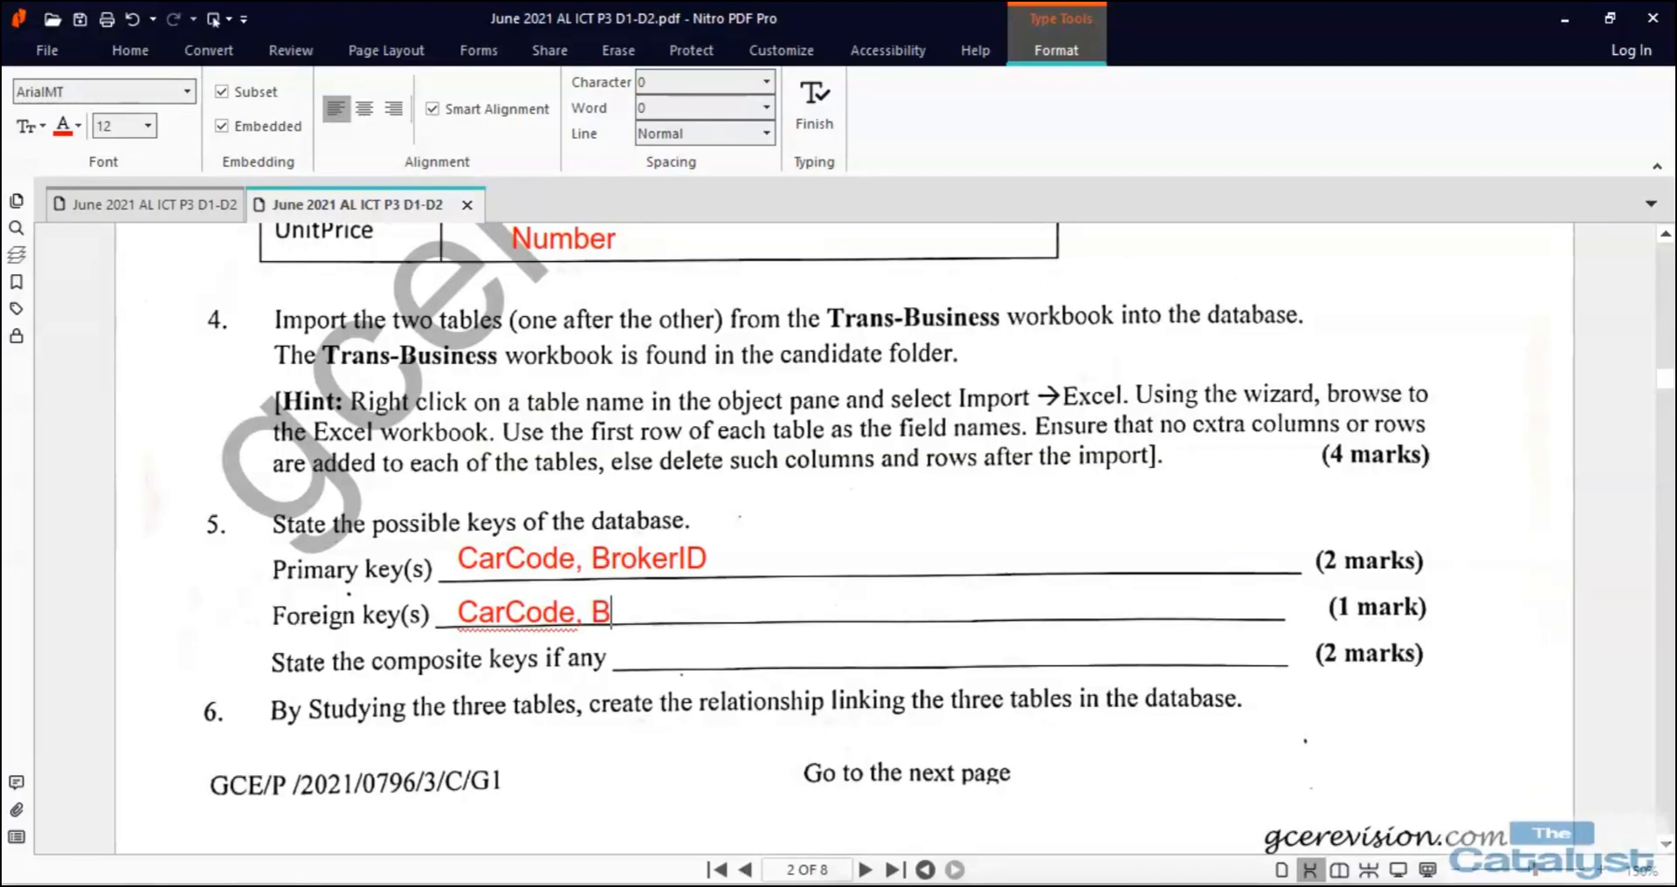
pyautogui.write('Bo')
pyautogui.press('BackSpace')
pyautogui.write('rokerID')
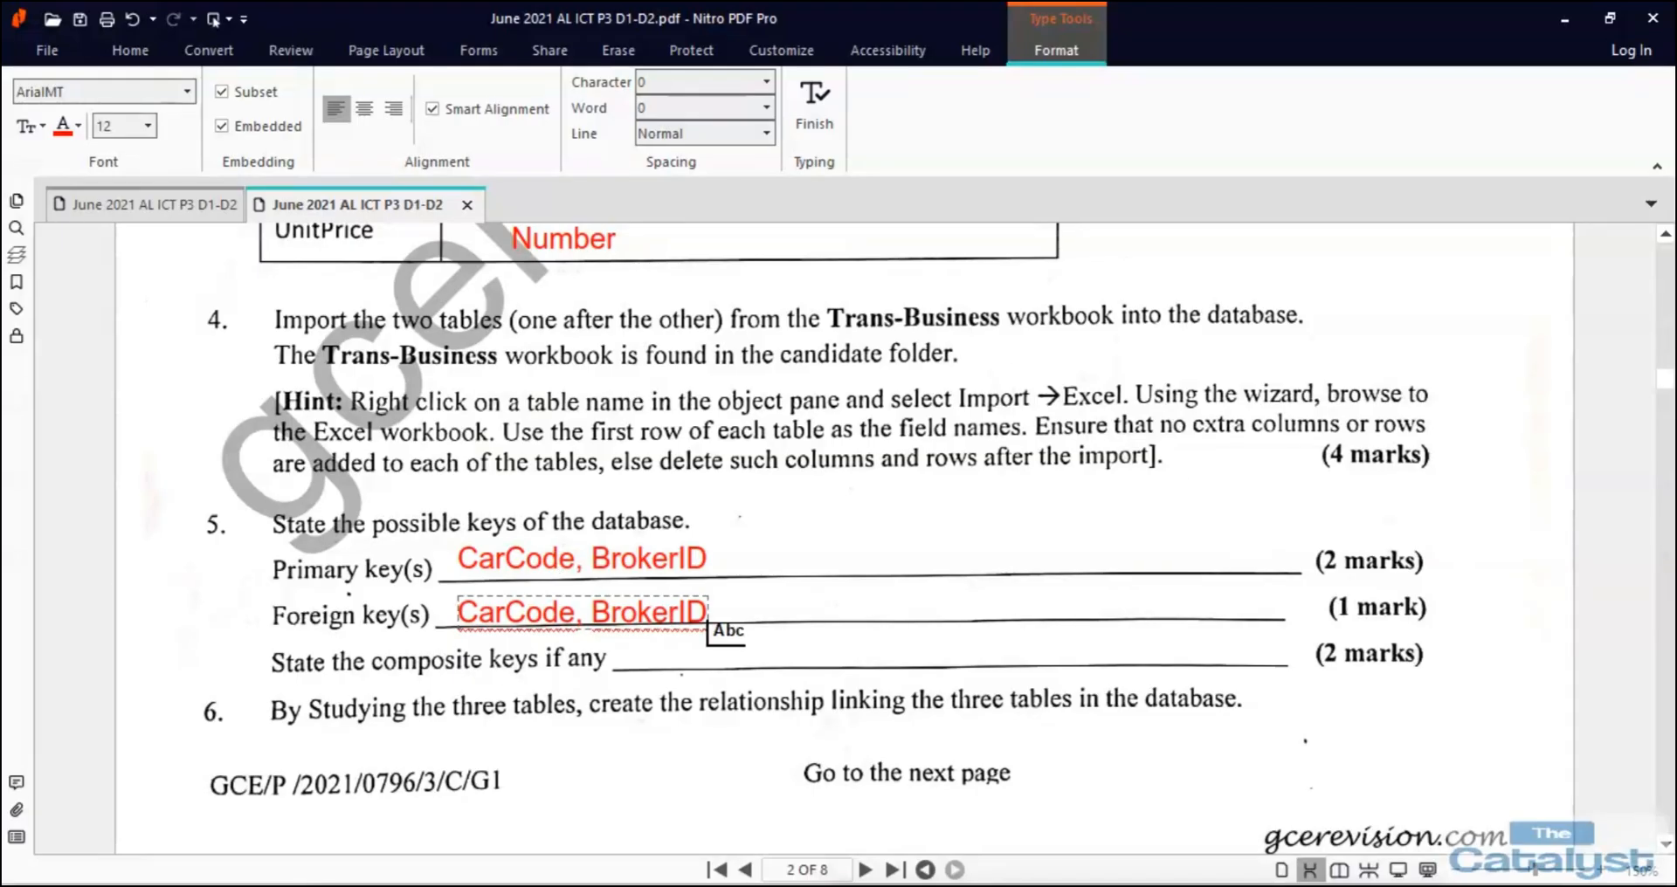
# State "CarCode, BrokerID" as the composite keys in question 5.
pyautogui.click(663, 651)
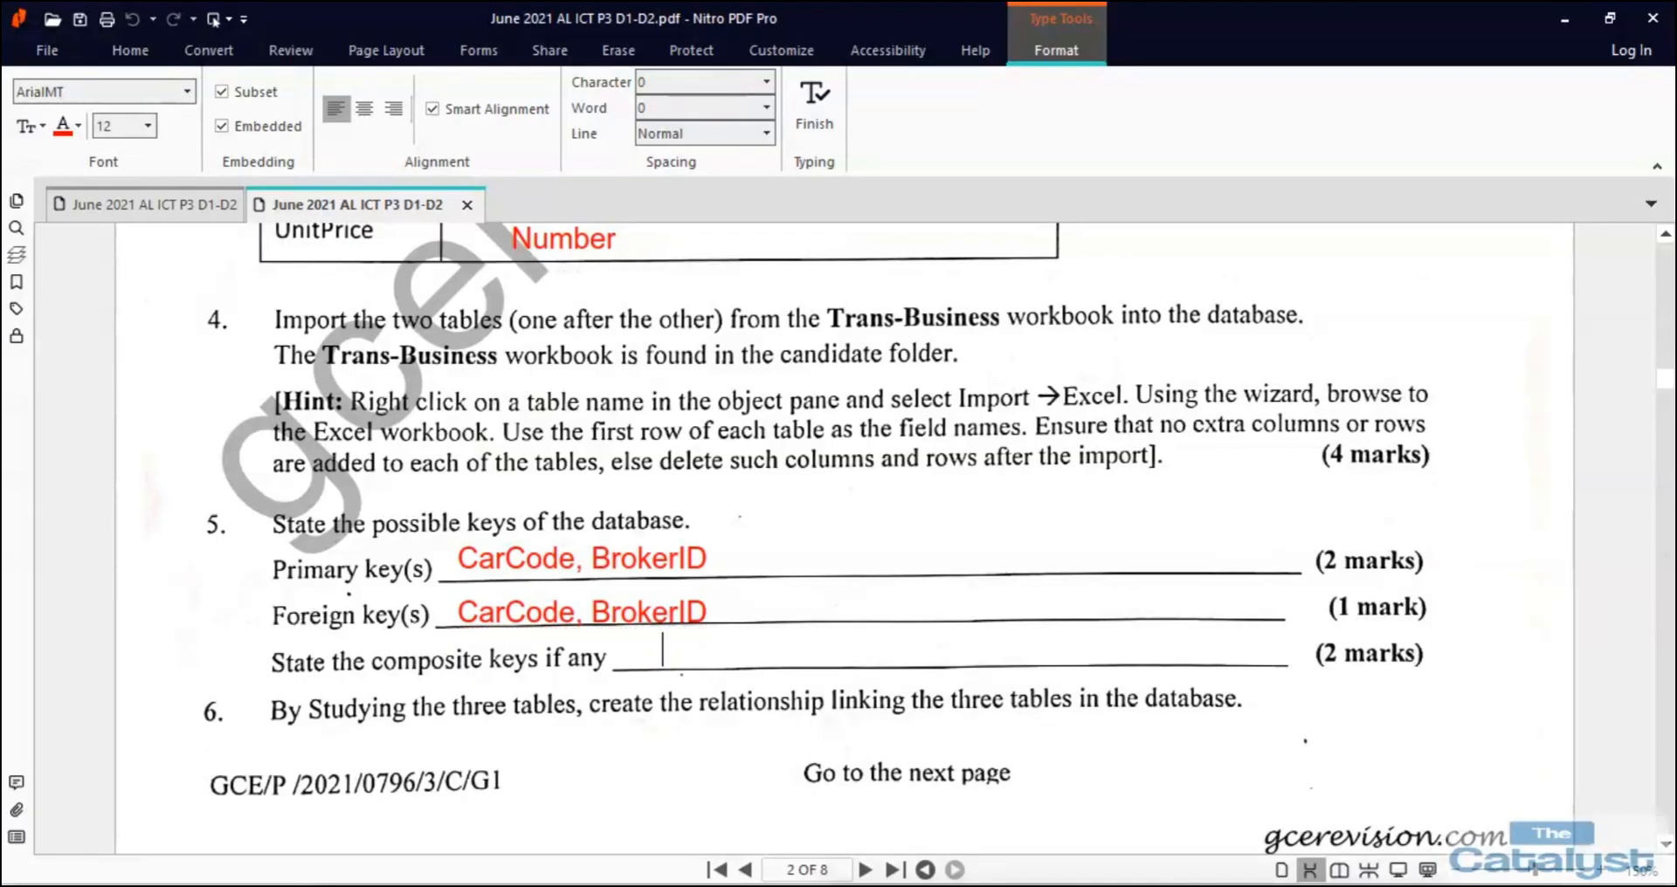
pyautogui.write('Car')
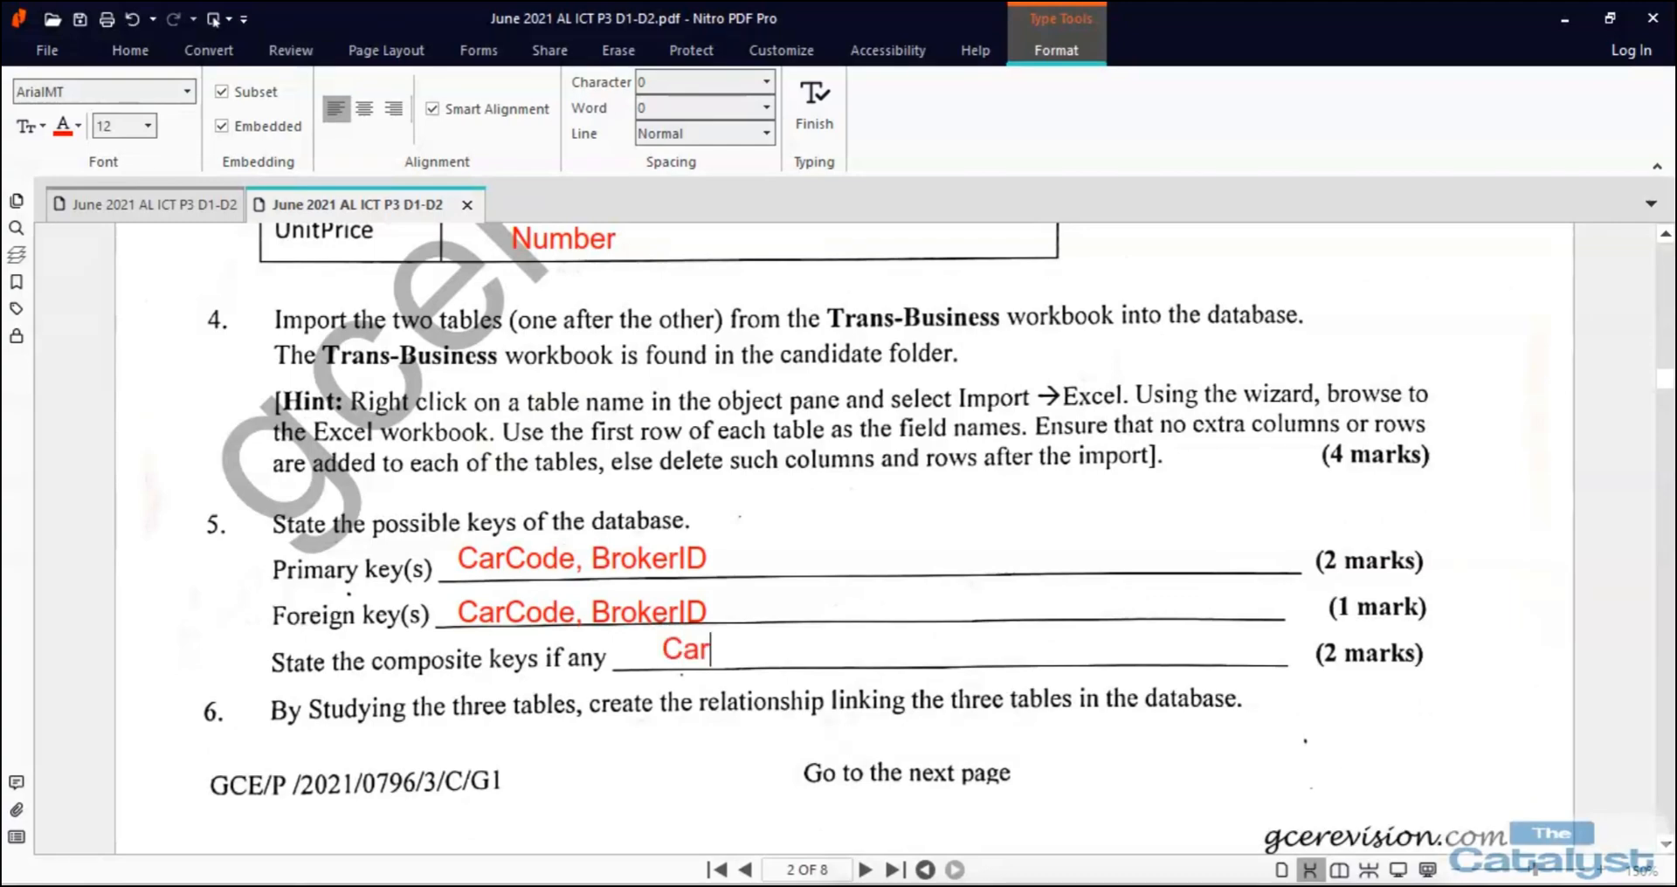
pyautogui.write('Code, Bro')
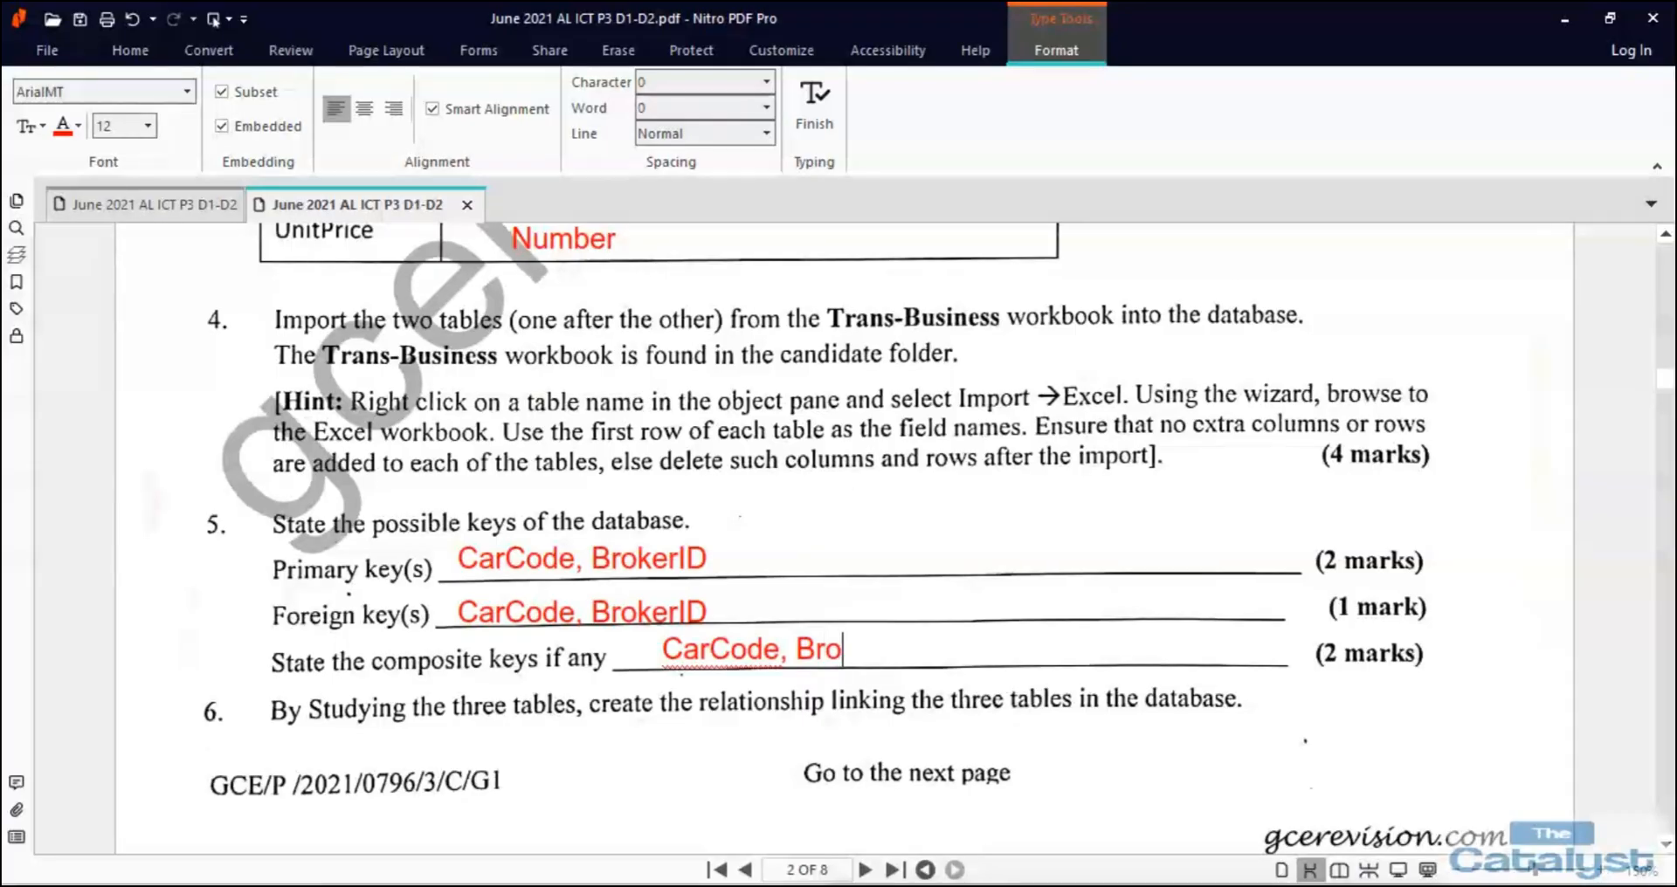
pyautogui.write('kerID')
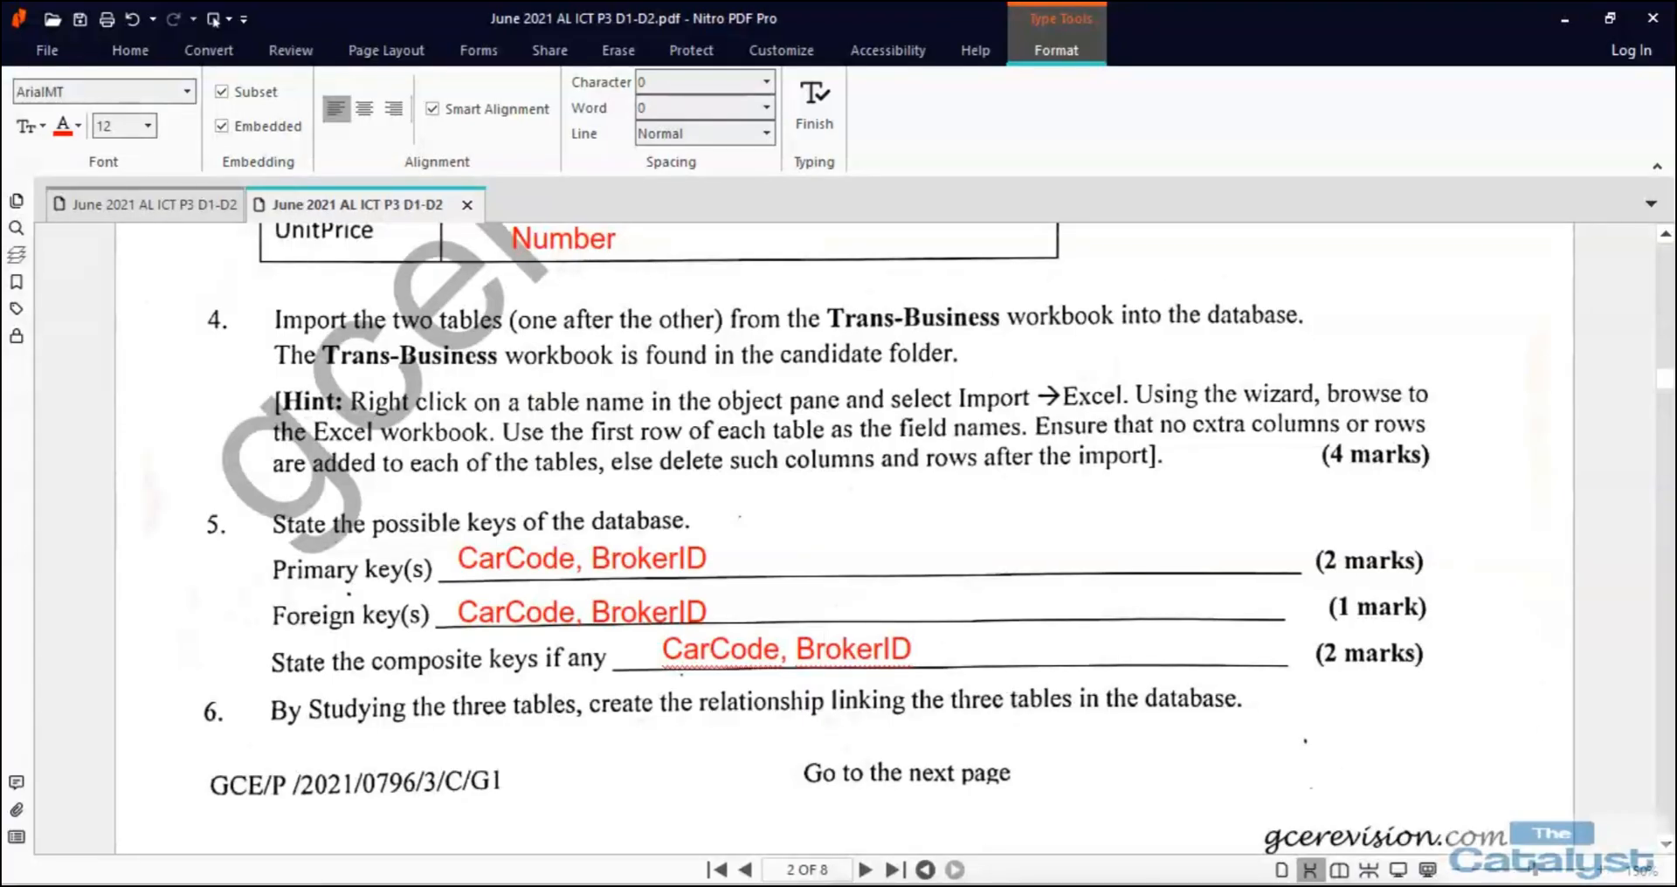
# Return to Access, set BrokerID and CarCode together as the composite primary key of the Sales table, and save the design.
pyautogui.scroll(-3, 930, 378)
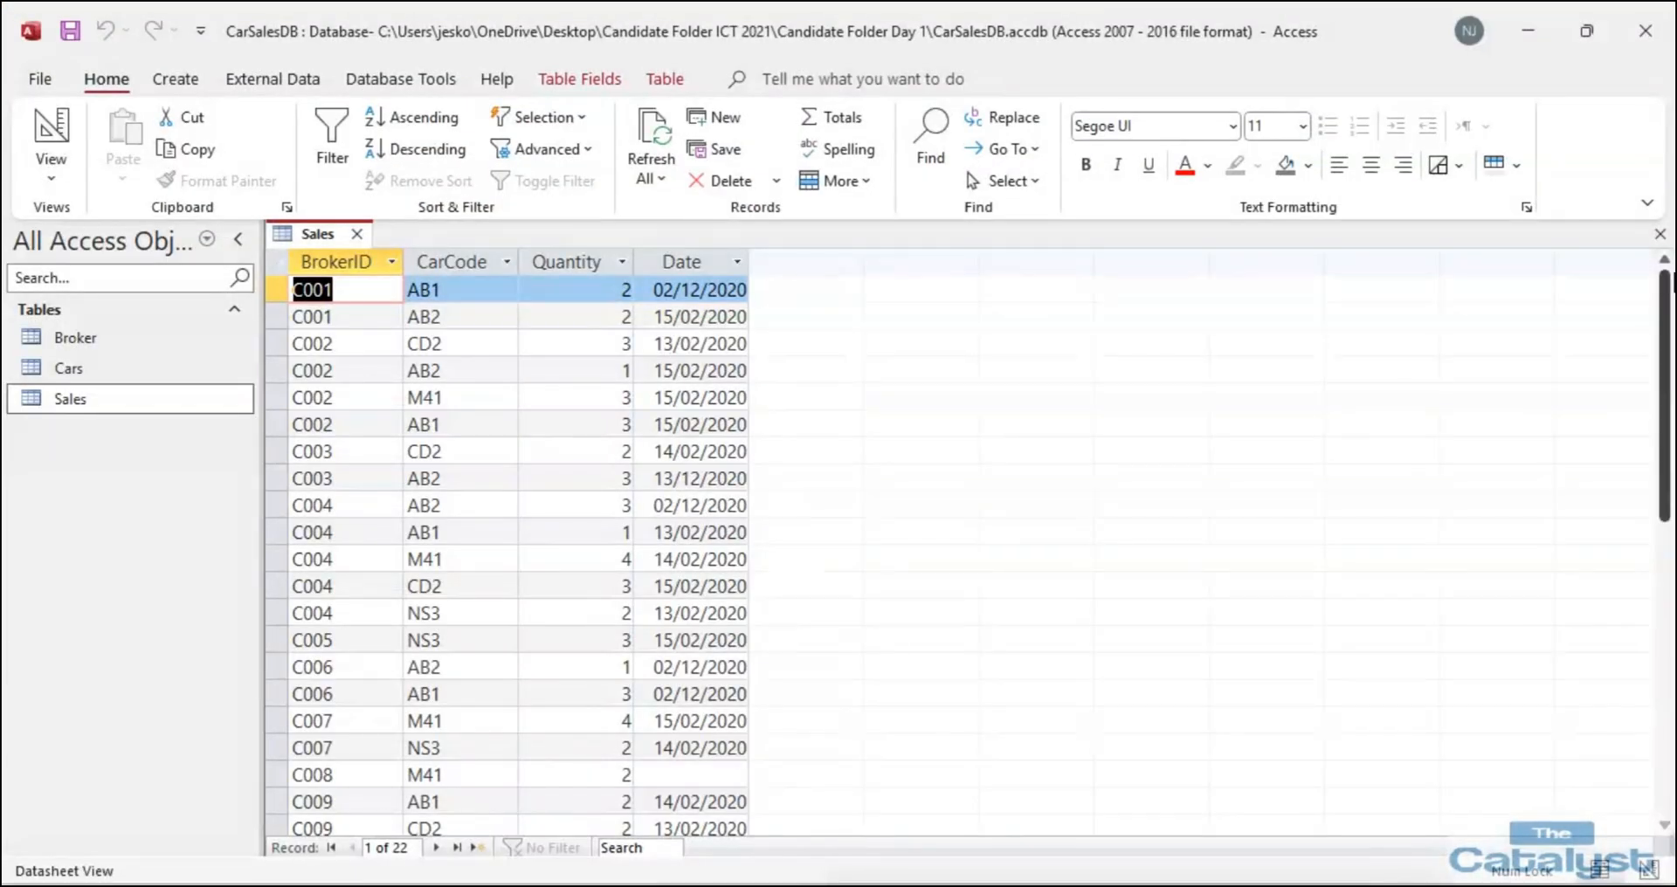
pyautogui.click(1660, 234)
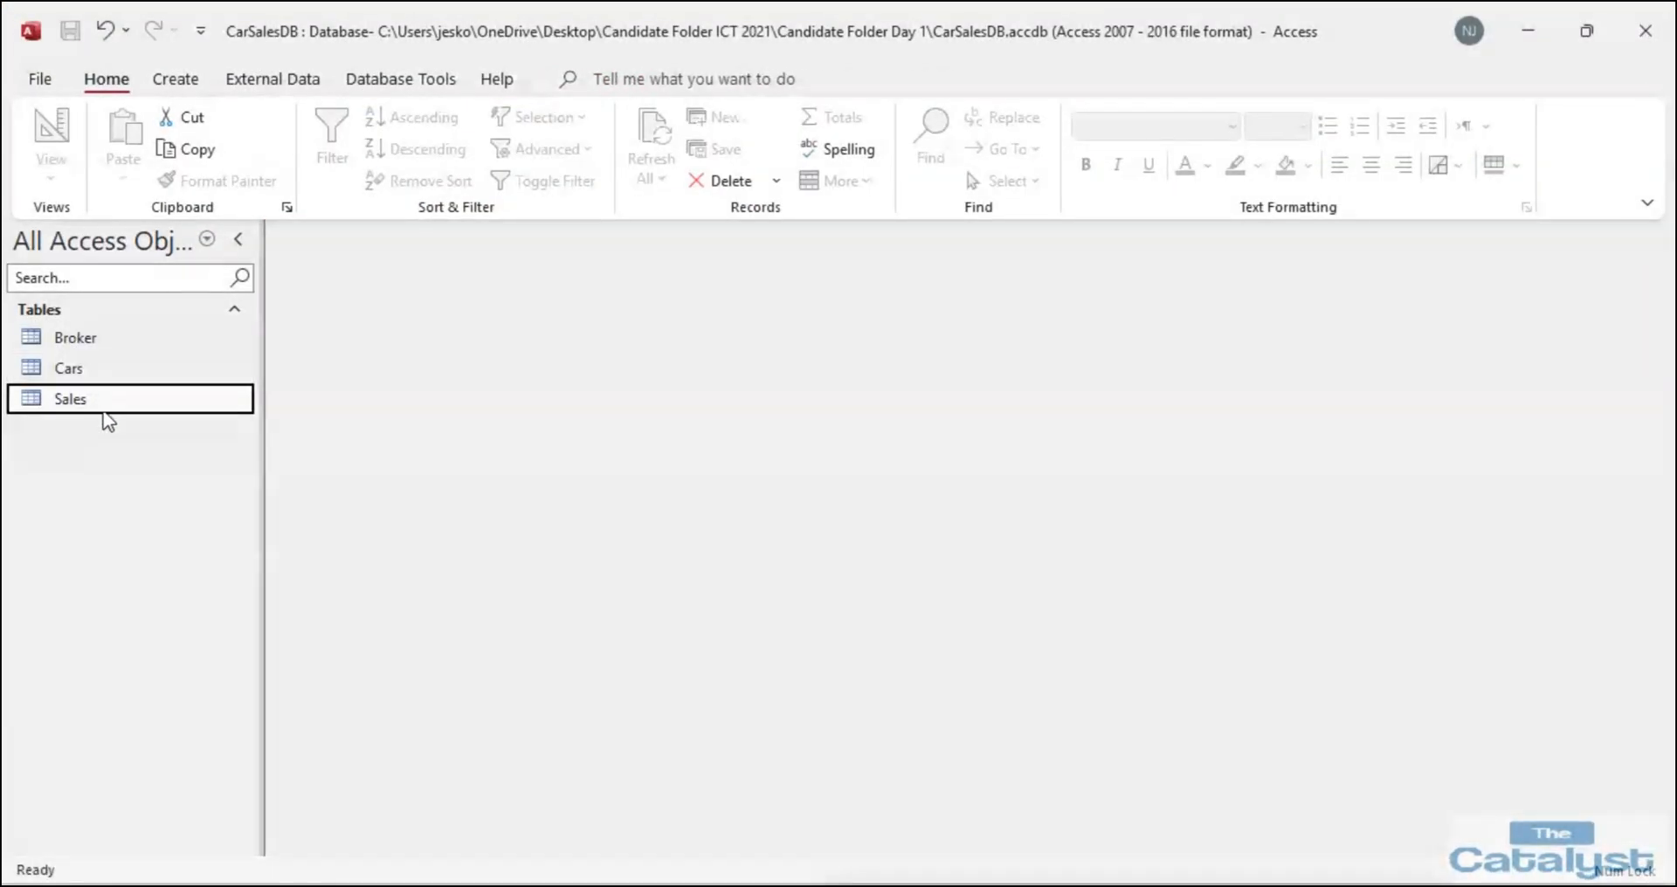
pyautogui.rightClick(75, 402)
pyautogui.click(144, 398)
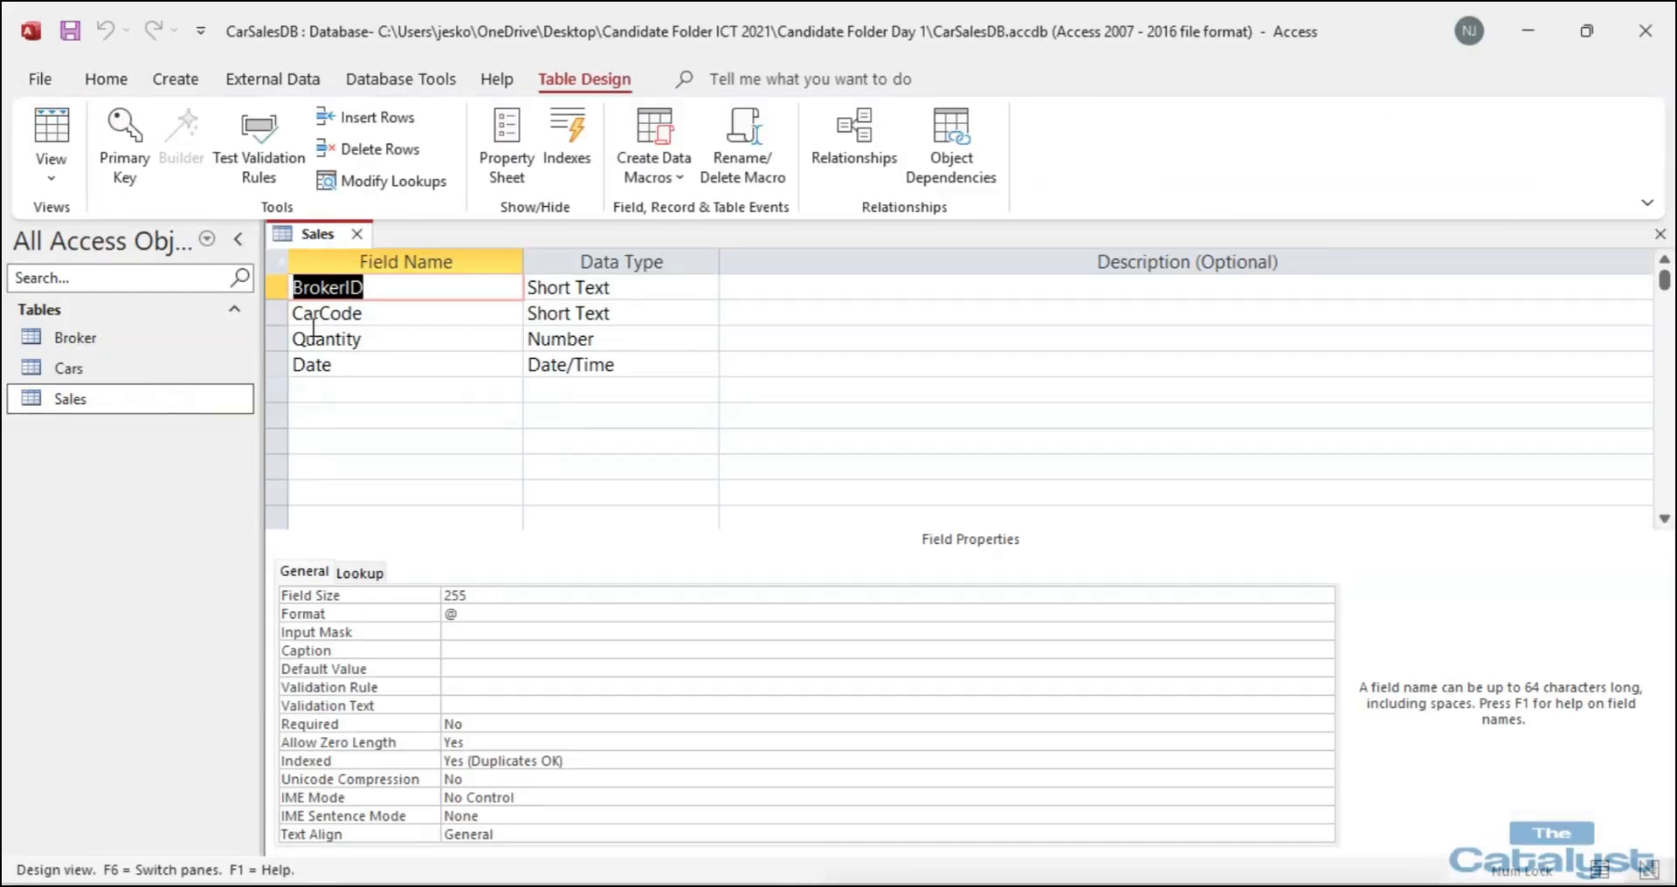
pyautogui.moveTo(276, 287); pyautogui.dragTo(275, 312)
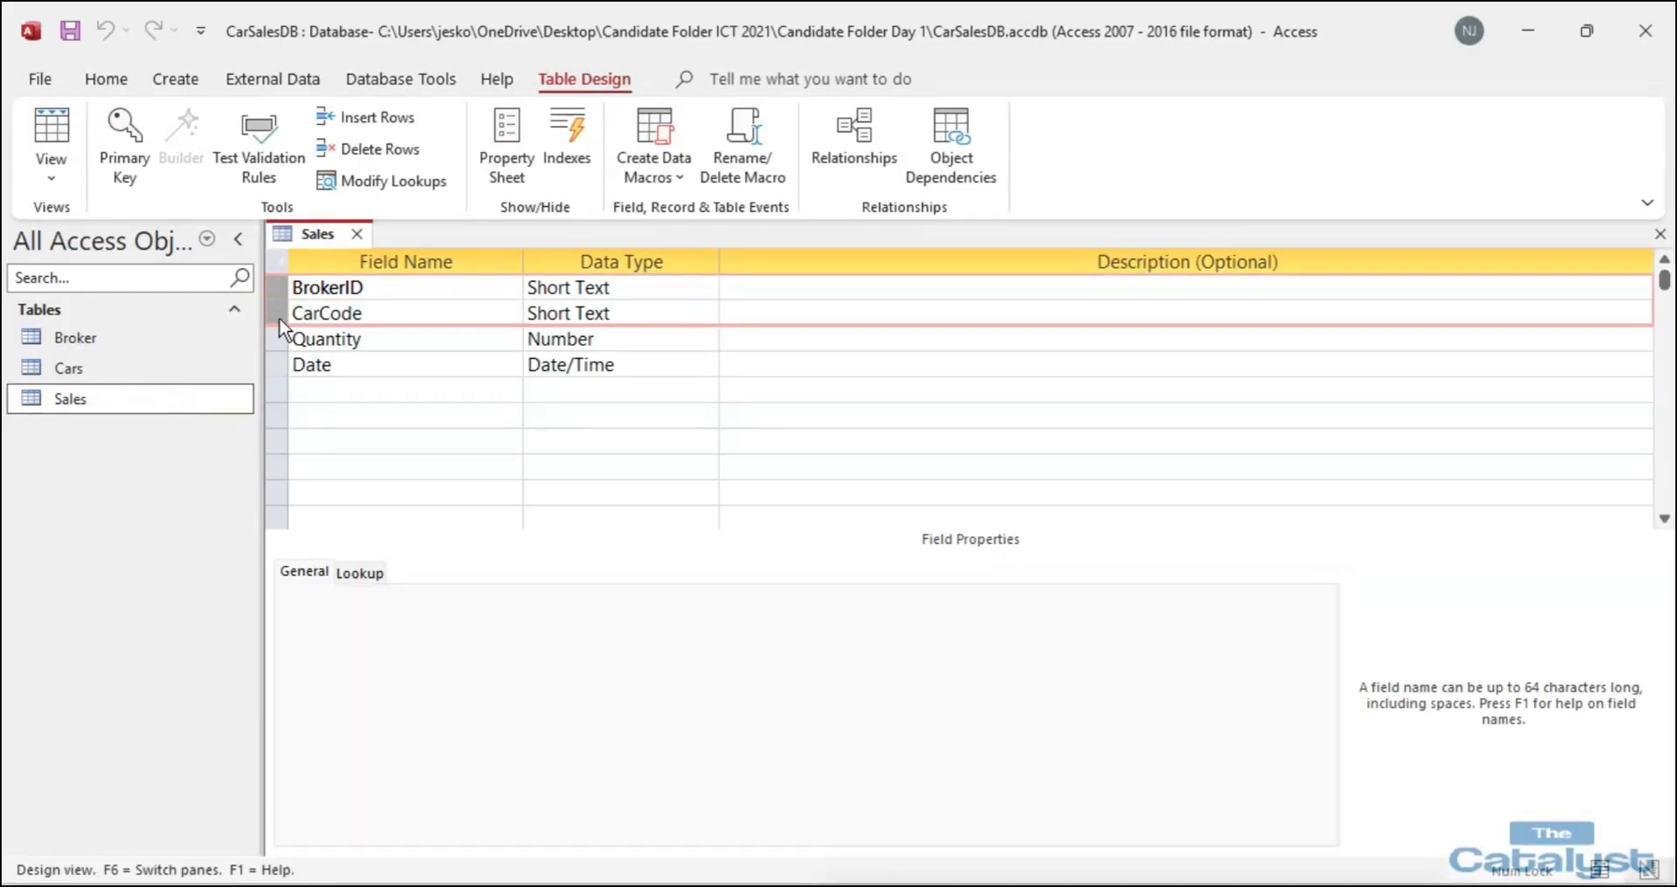
pyautogui.click(125, 144)
pyautogui.click(1661, 236)
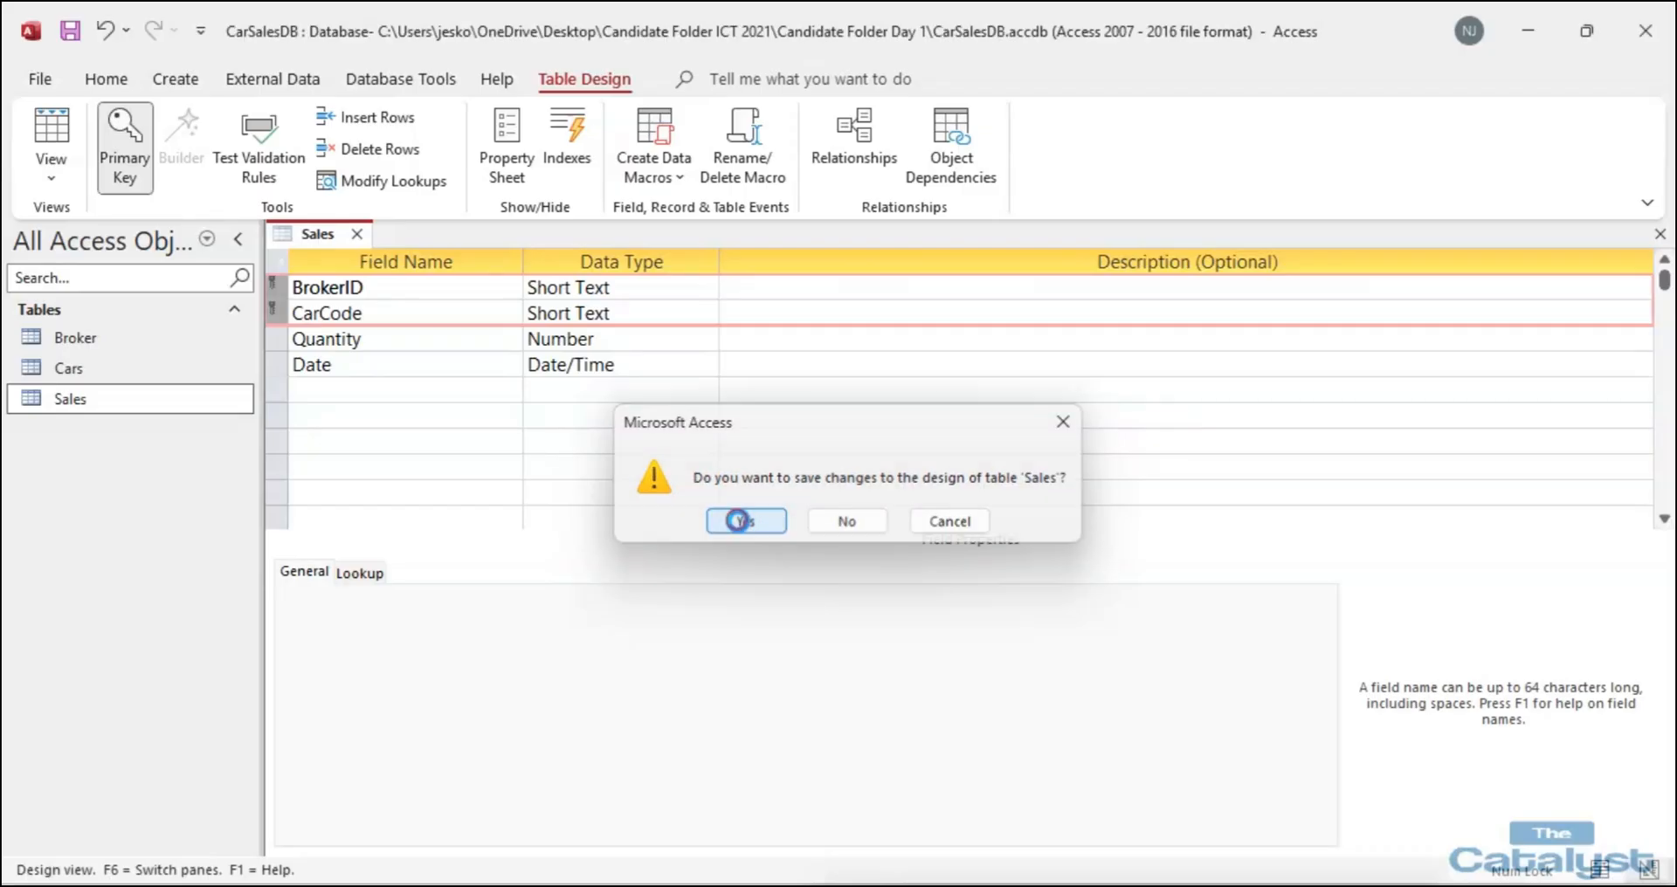
pyautogui.click(745, 520)
# Open the database relationships layout and add the Cars table, keeping only one copy of it.
pyautogui.click(381, 77)
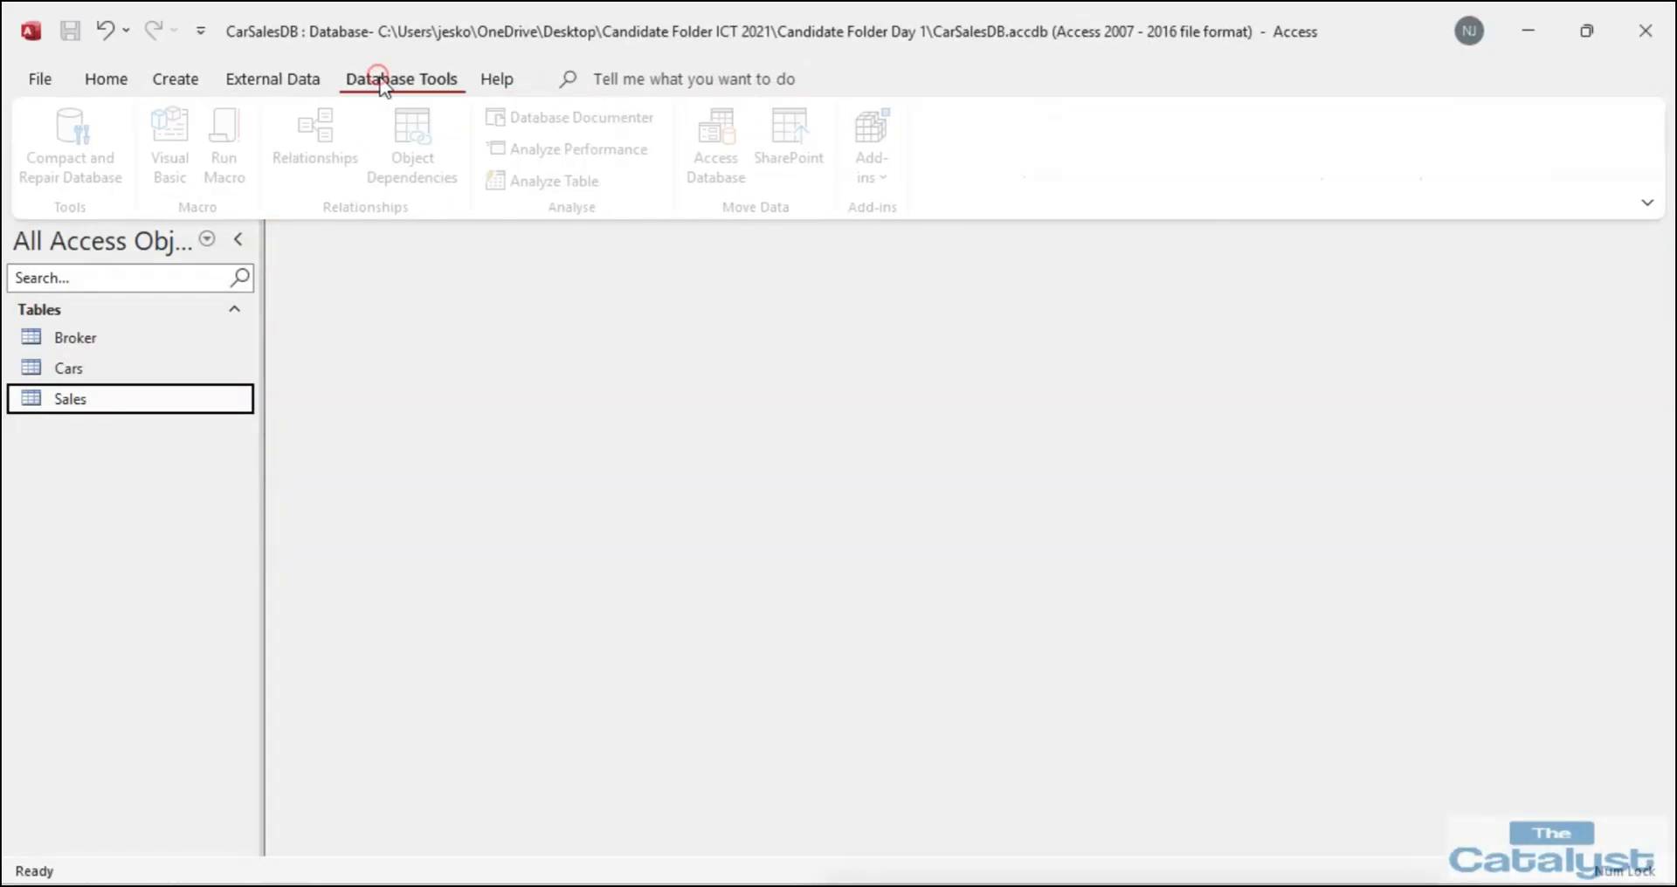
pyautogui.click(325, 140)
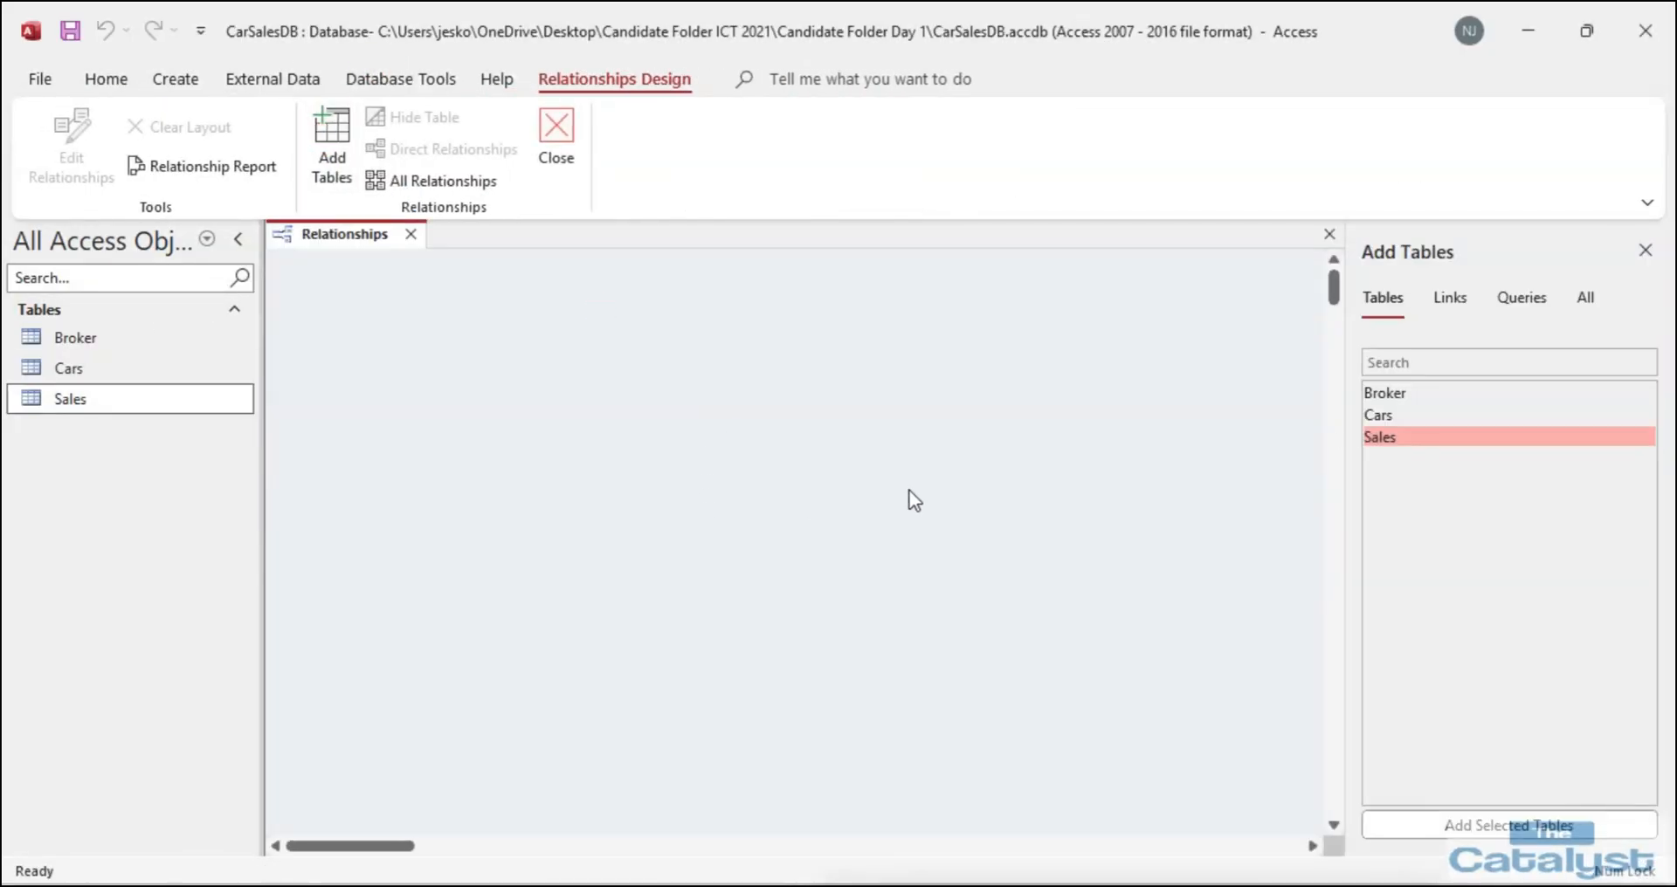
pyautogui.click(1391, 395)
pyautogui.click(1396, 414)
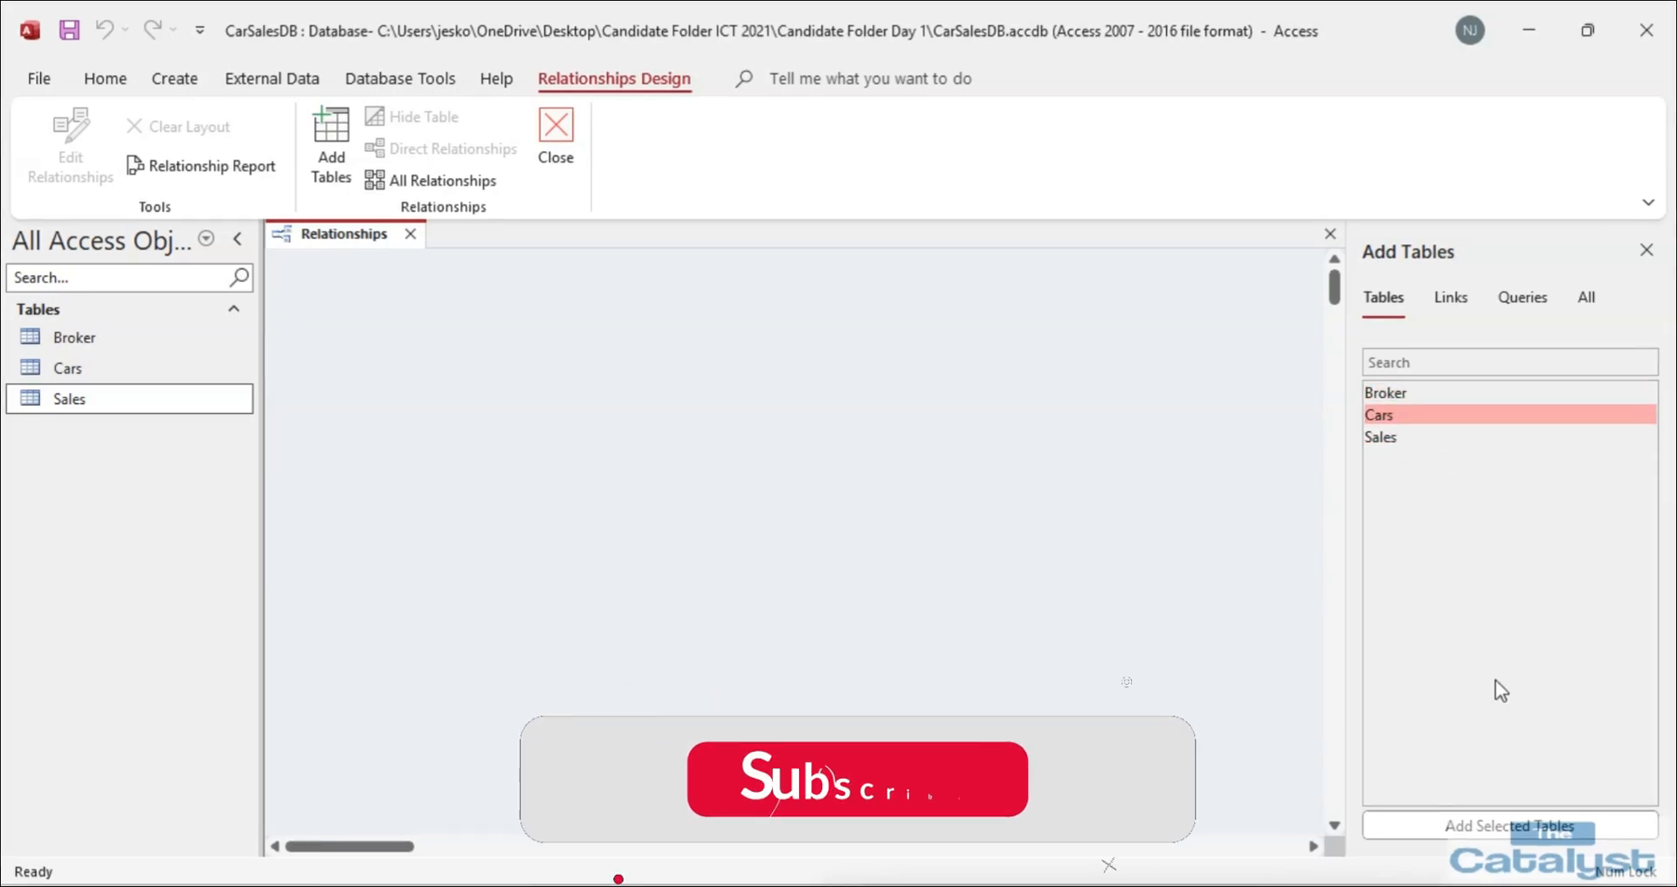
pyautogui.doubleClick(1492, 826)
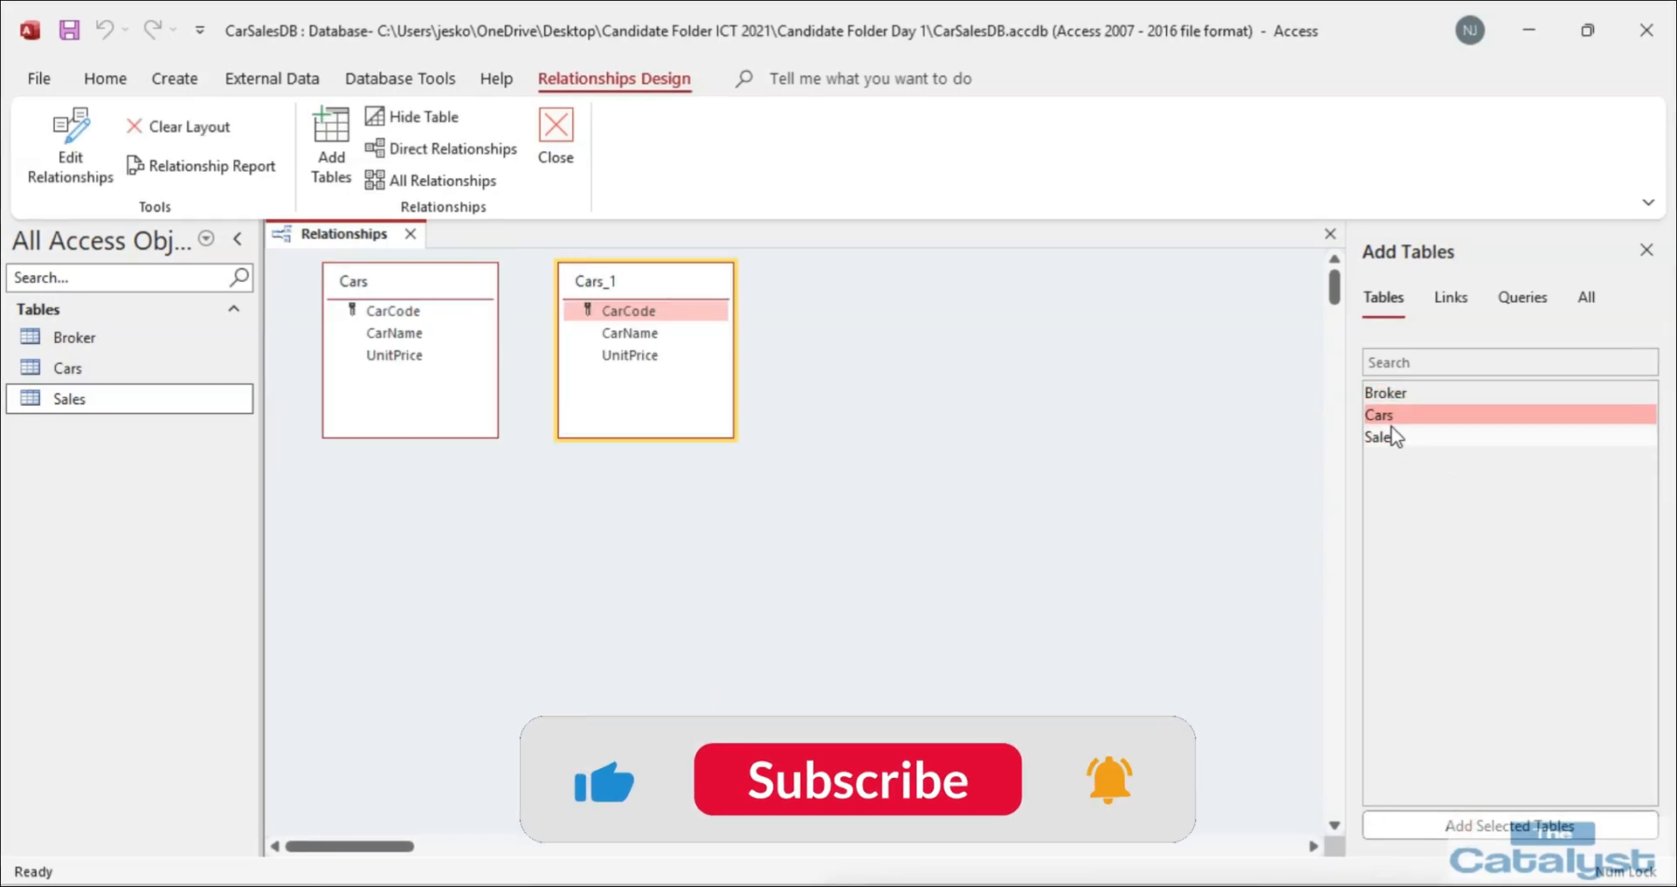
pyautogui.rightClick(615, 285)
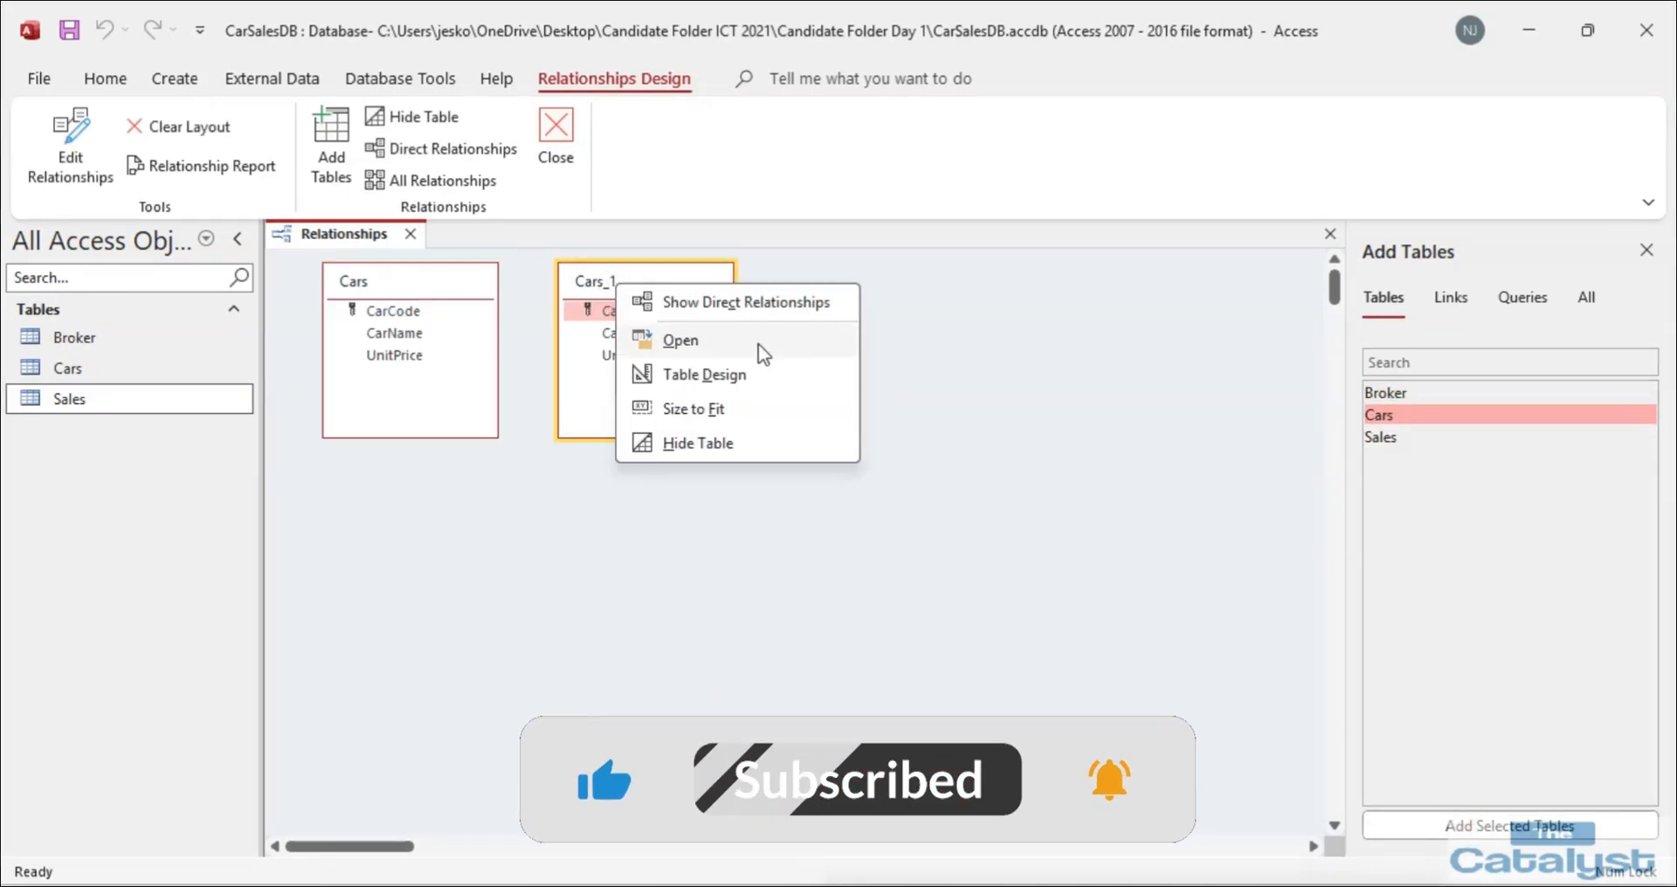
pyautogui.click(642, 276)
pyautogui.press('Delete')
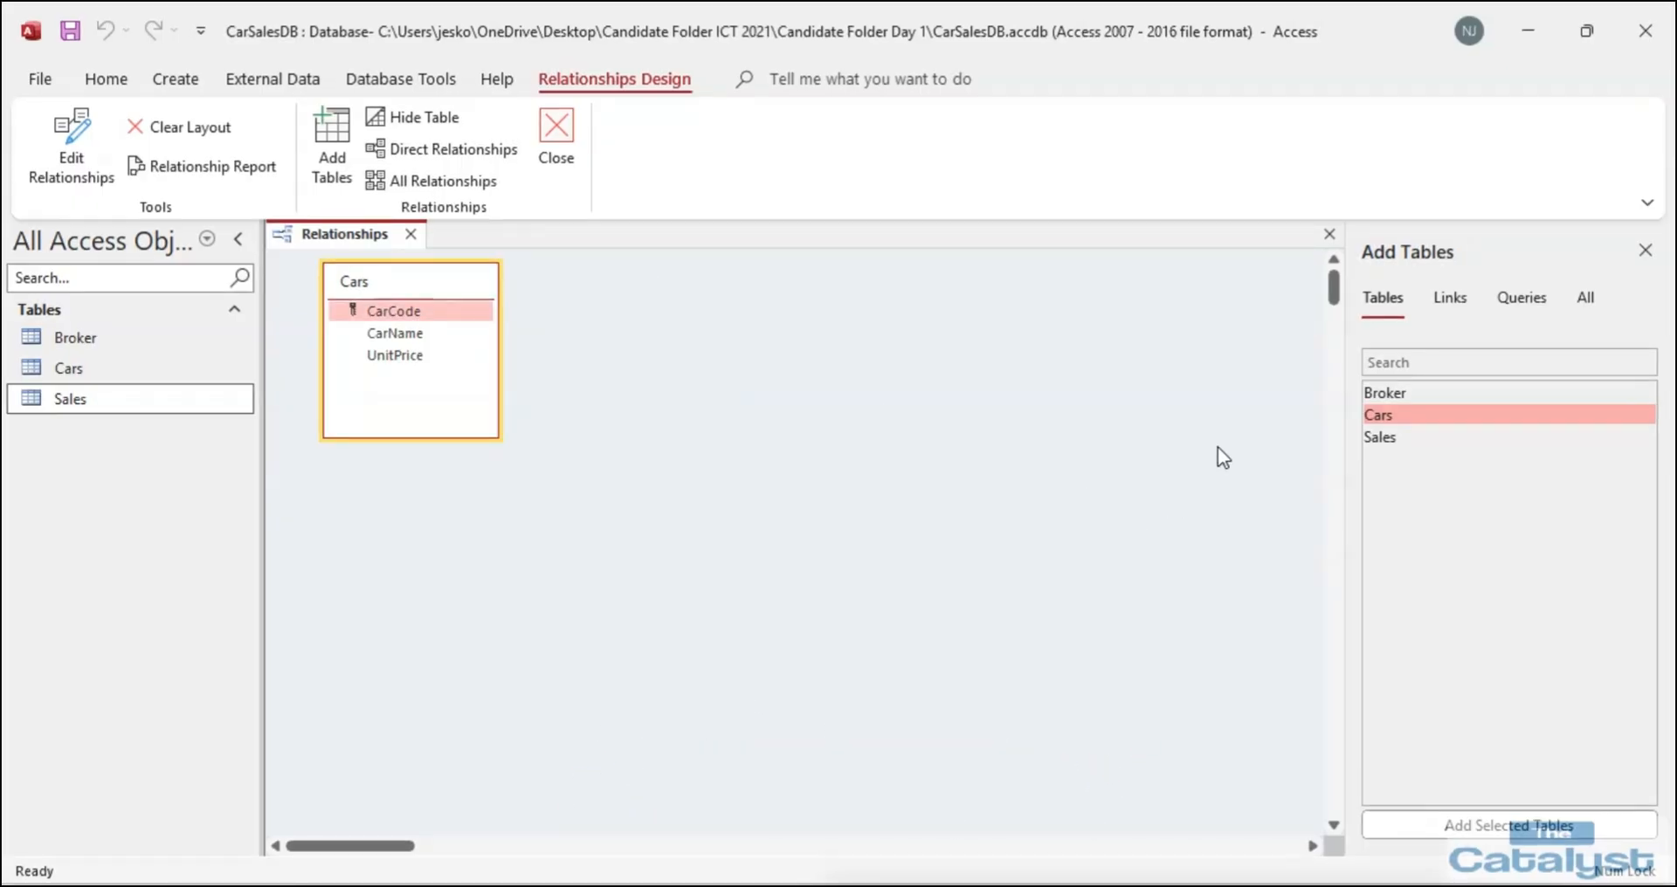
# Add the Sales and Broker tables to the relationships layout.
pyautogui.click(1386, 439)
pyautogui.click(1470, 826)
pyautogui.click(1389, 393)
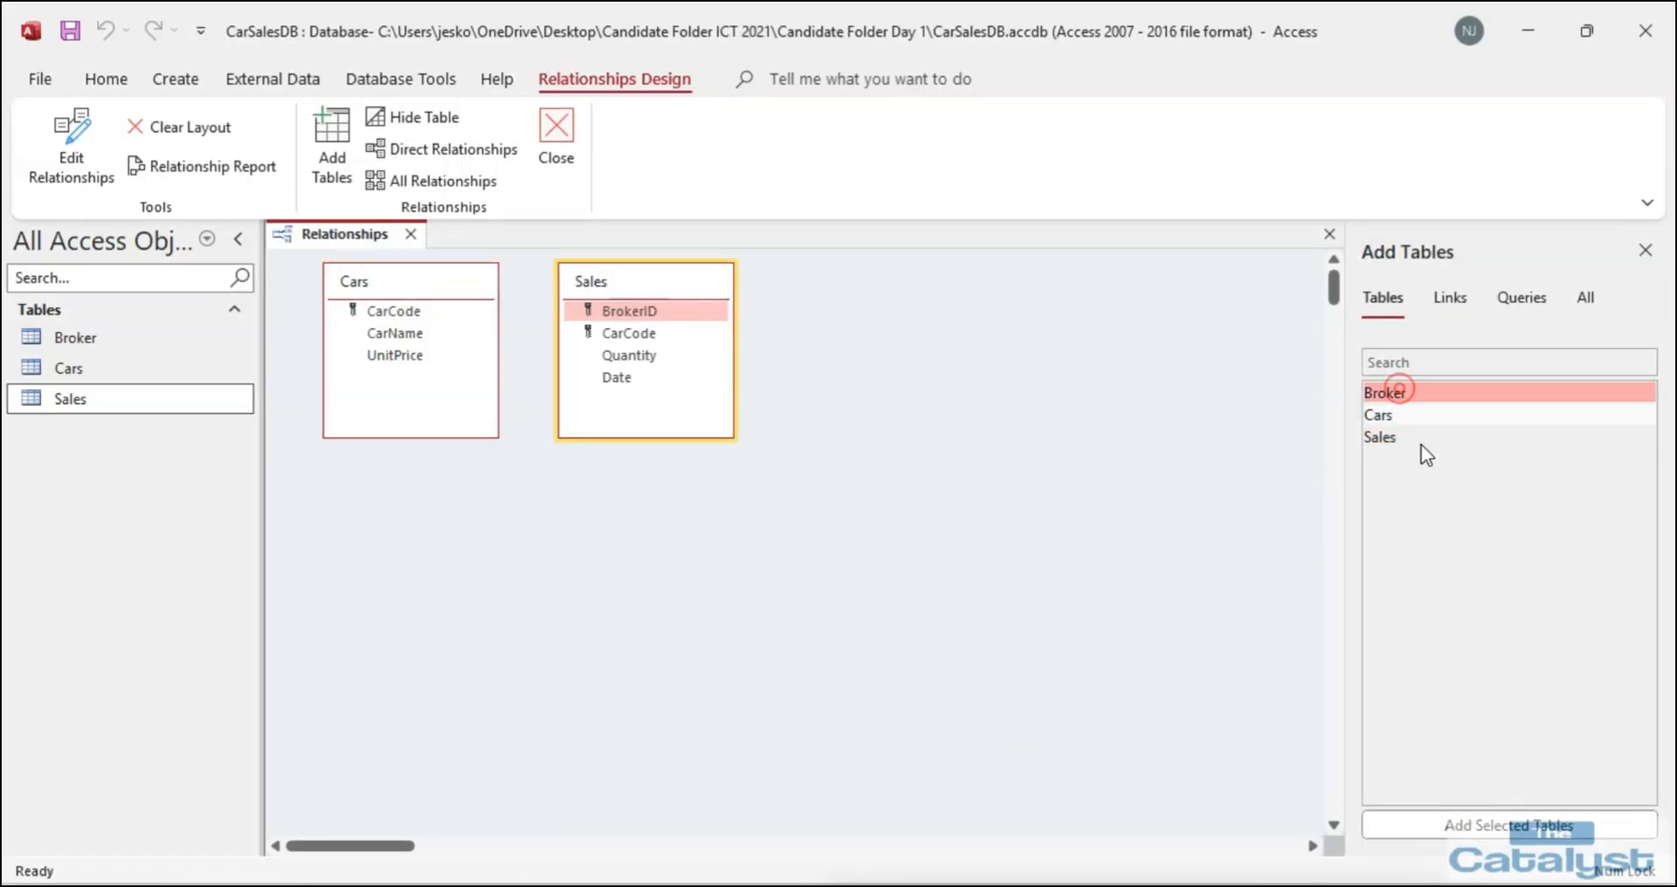
pyautogui.click(1546, 825)
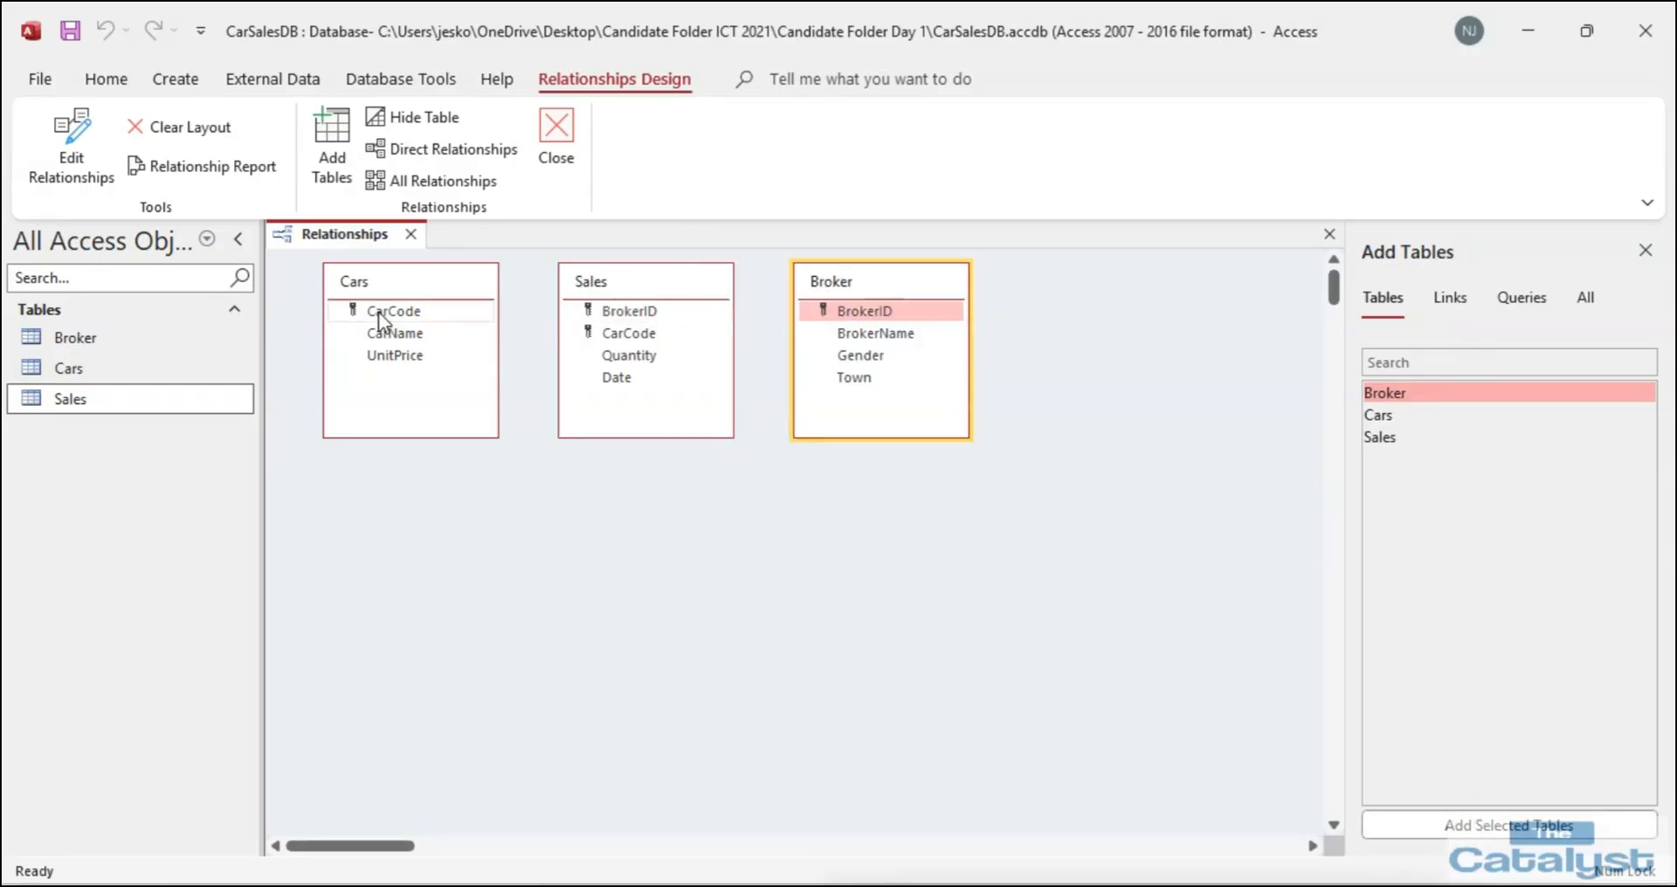
# Try to link CarCode in Cars to CarCode in Sales with referential integrity, cascade update and cascade delete enforced.
pyautogui.moveTo(379, 312); pyautogui.dragTo(612, 335)
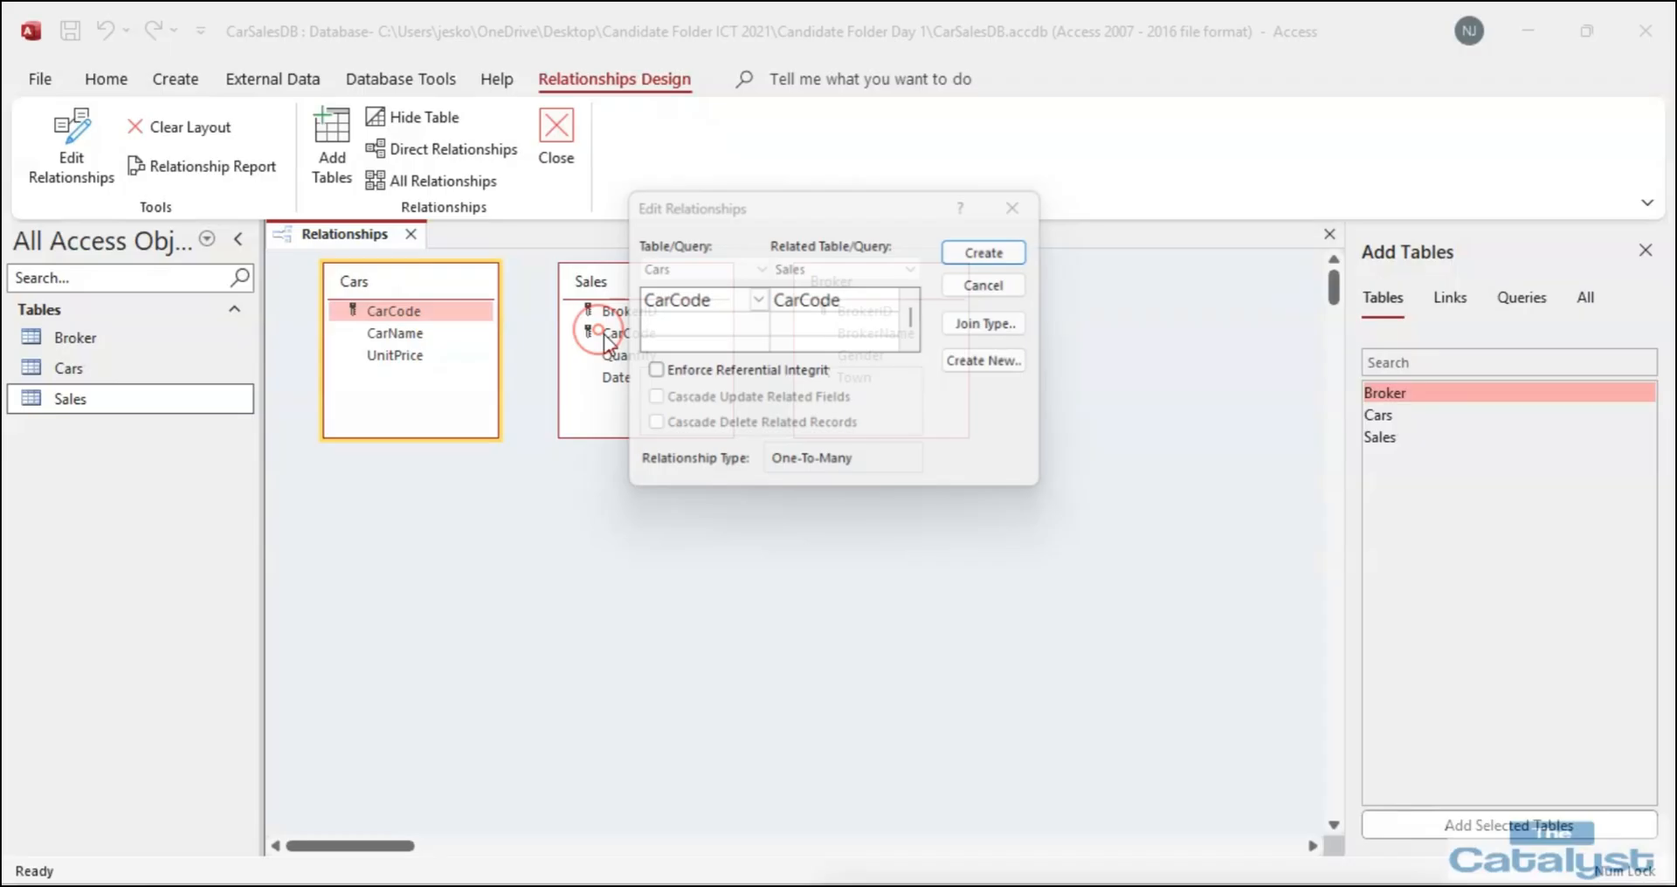
pyautogui.click(742, 376)
pyautogui.click(703, 402)
pyautogui.click(708, 429)
pyautogui.click(985, 251)
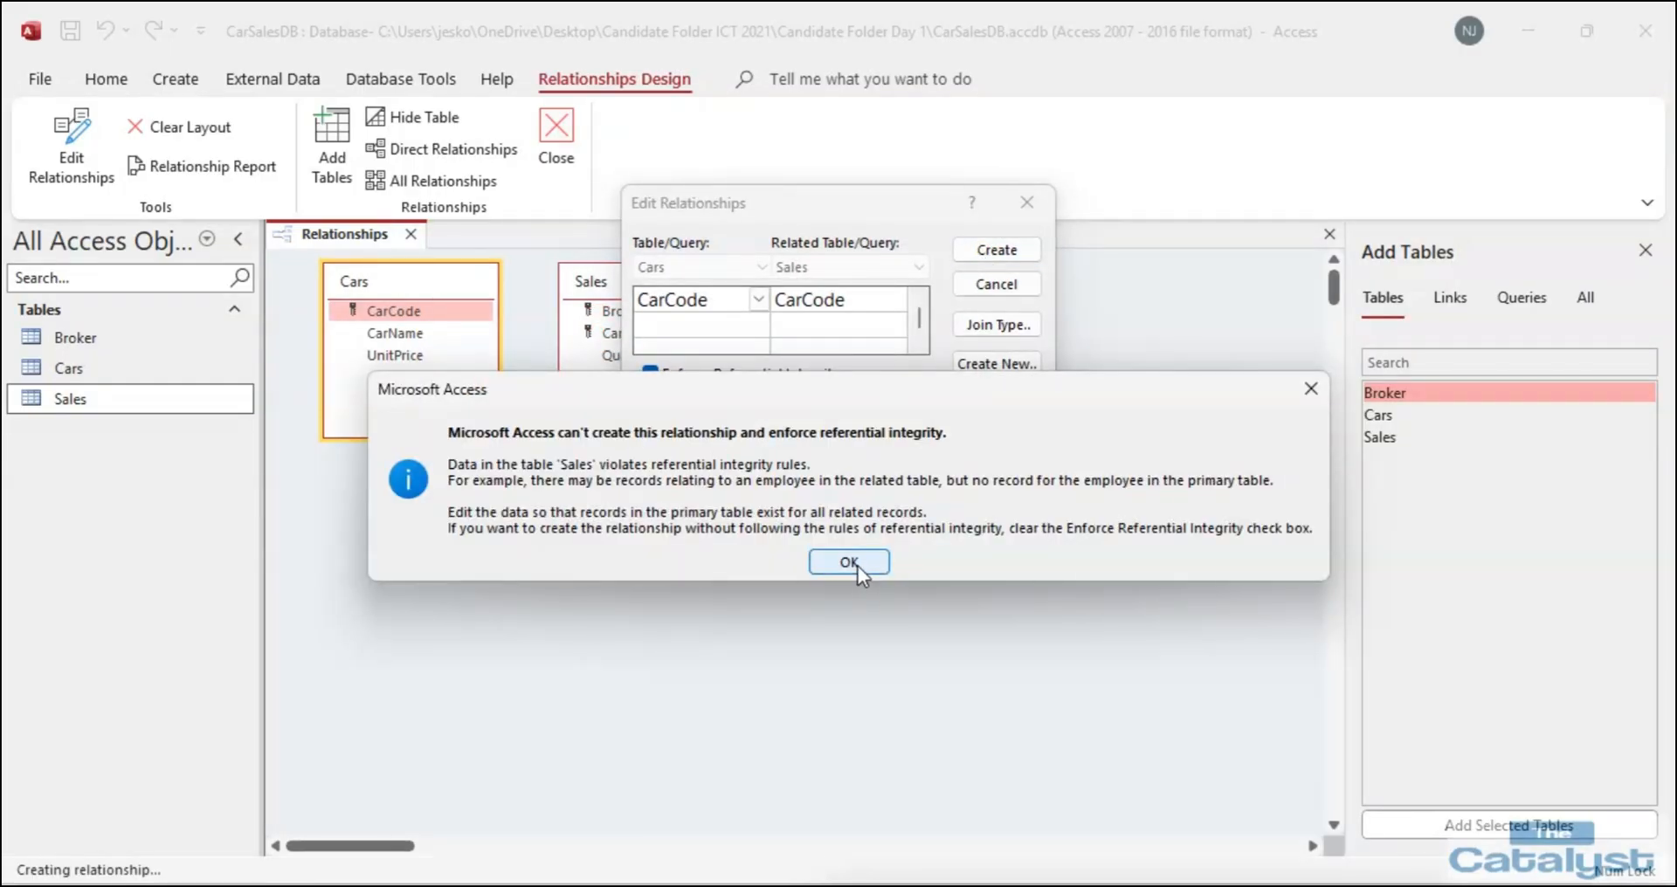
pyautogui.click(856, 568)
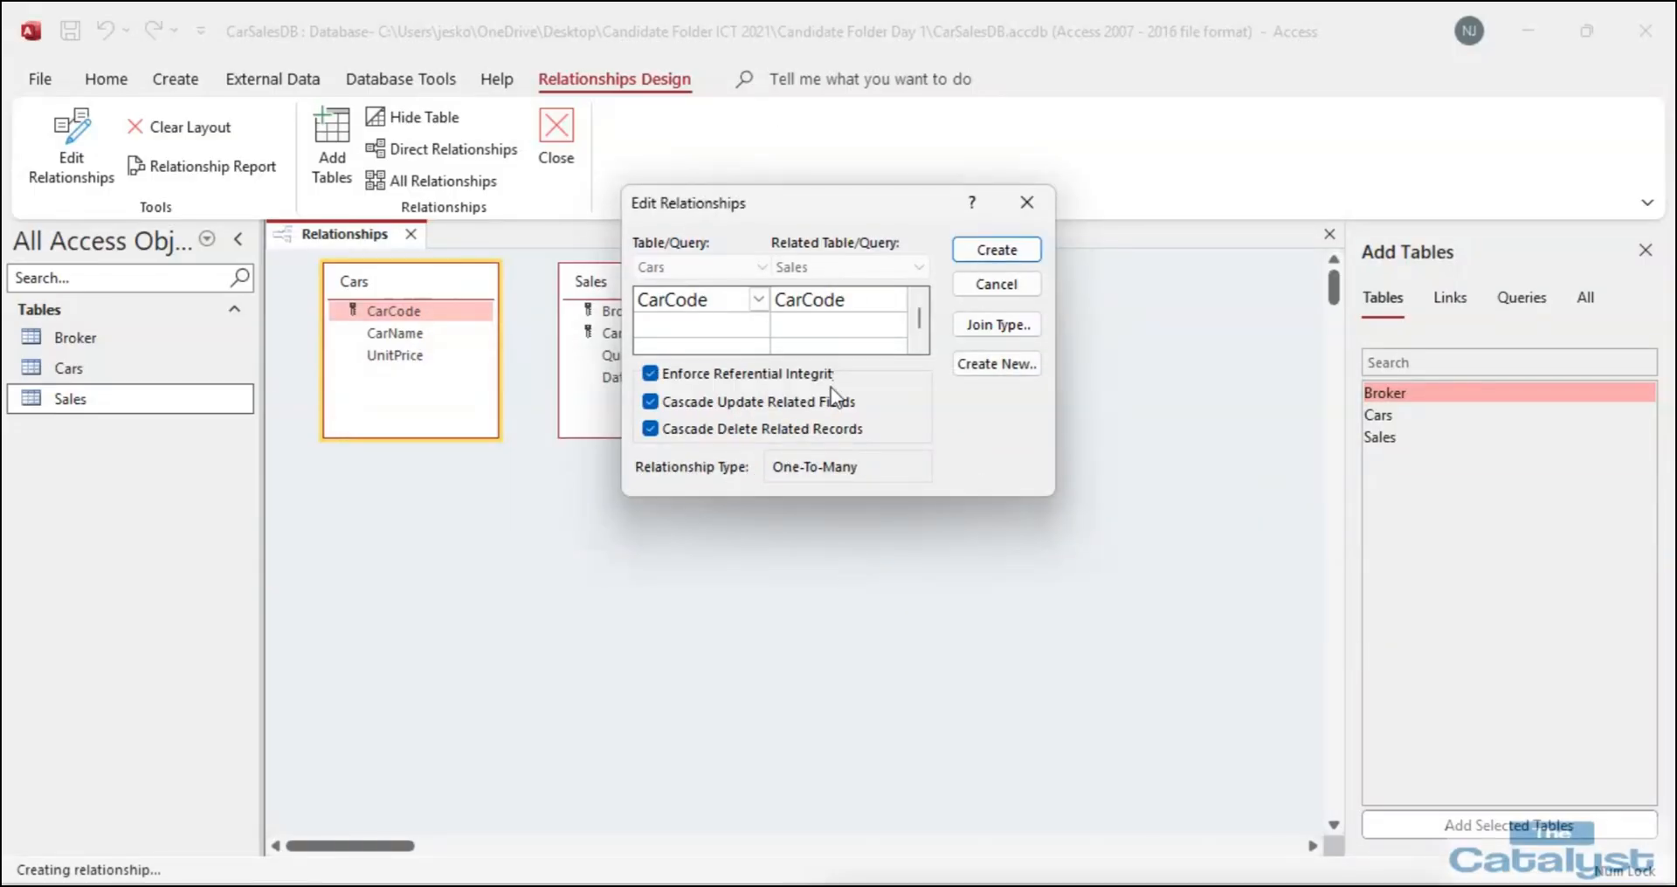
pyautogui.click(1025, 201)
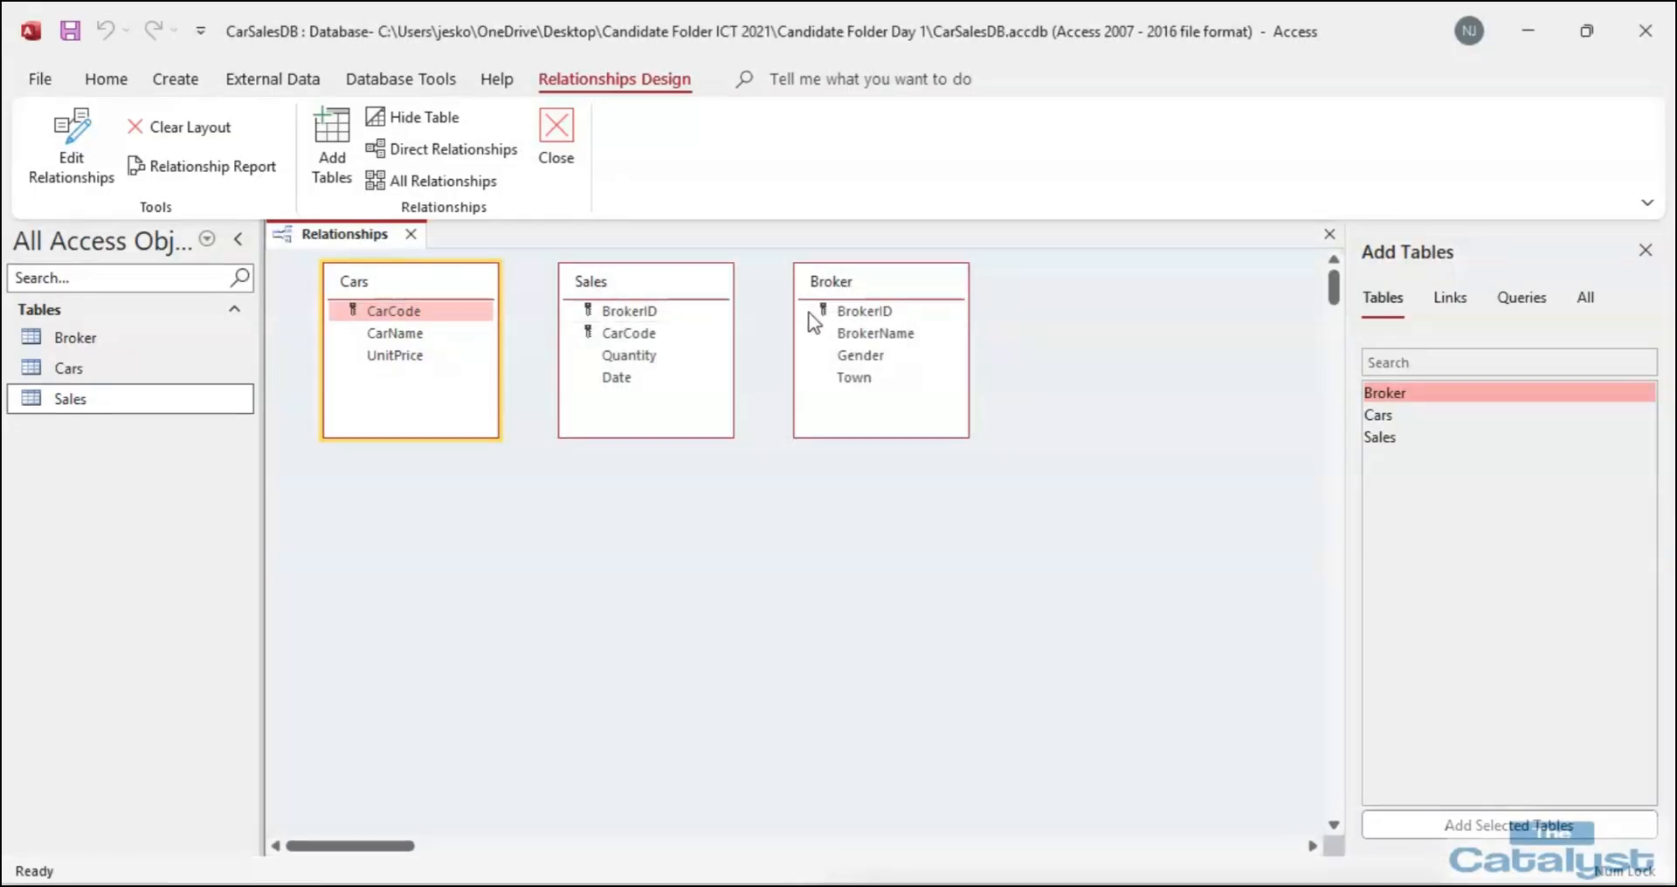
# Create the Broker to Sales relationship on BrokerID with referential integrity, cascade update and cascade delete enforced.
pyautogui.moveTo(858, 310); pyautogui.dragTo(676, 318)
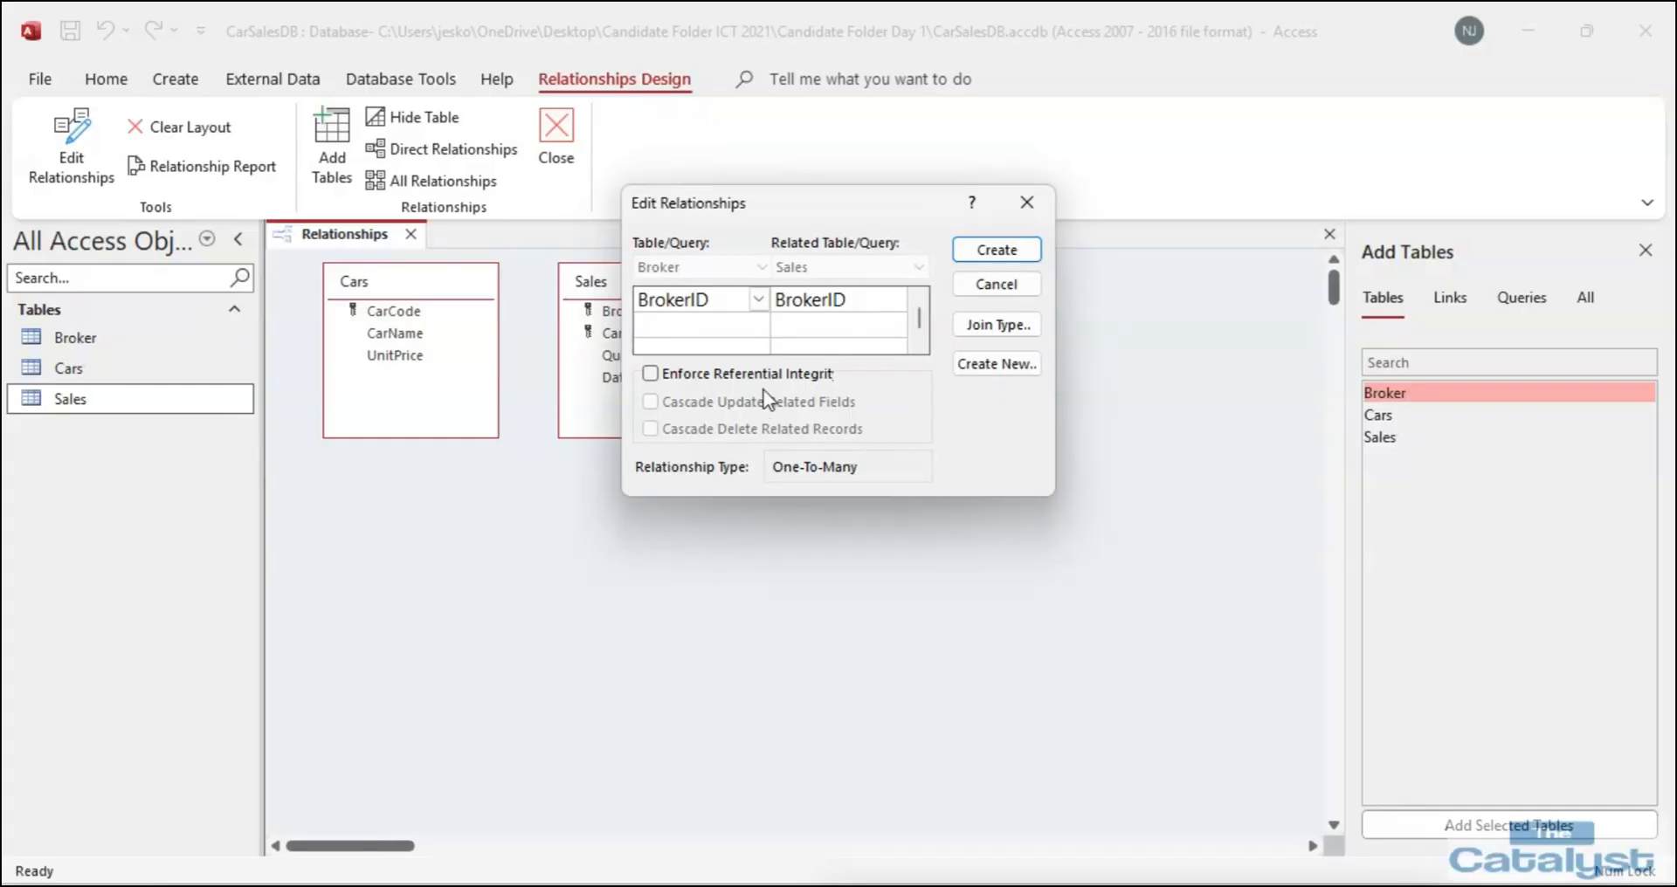
pyautogui.click(737, 374)
pyautogui.click(738, 402)
pyautogui.click(739, 429)
pyautogui.click(996, 250)
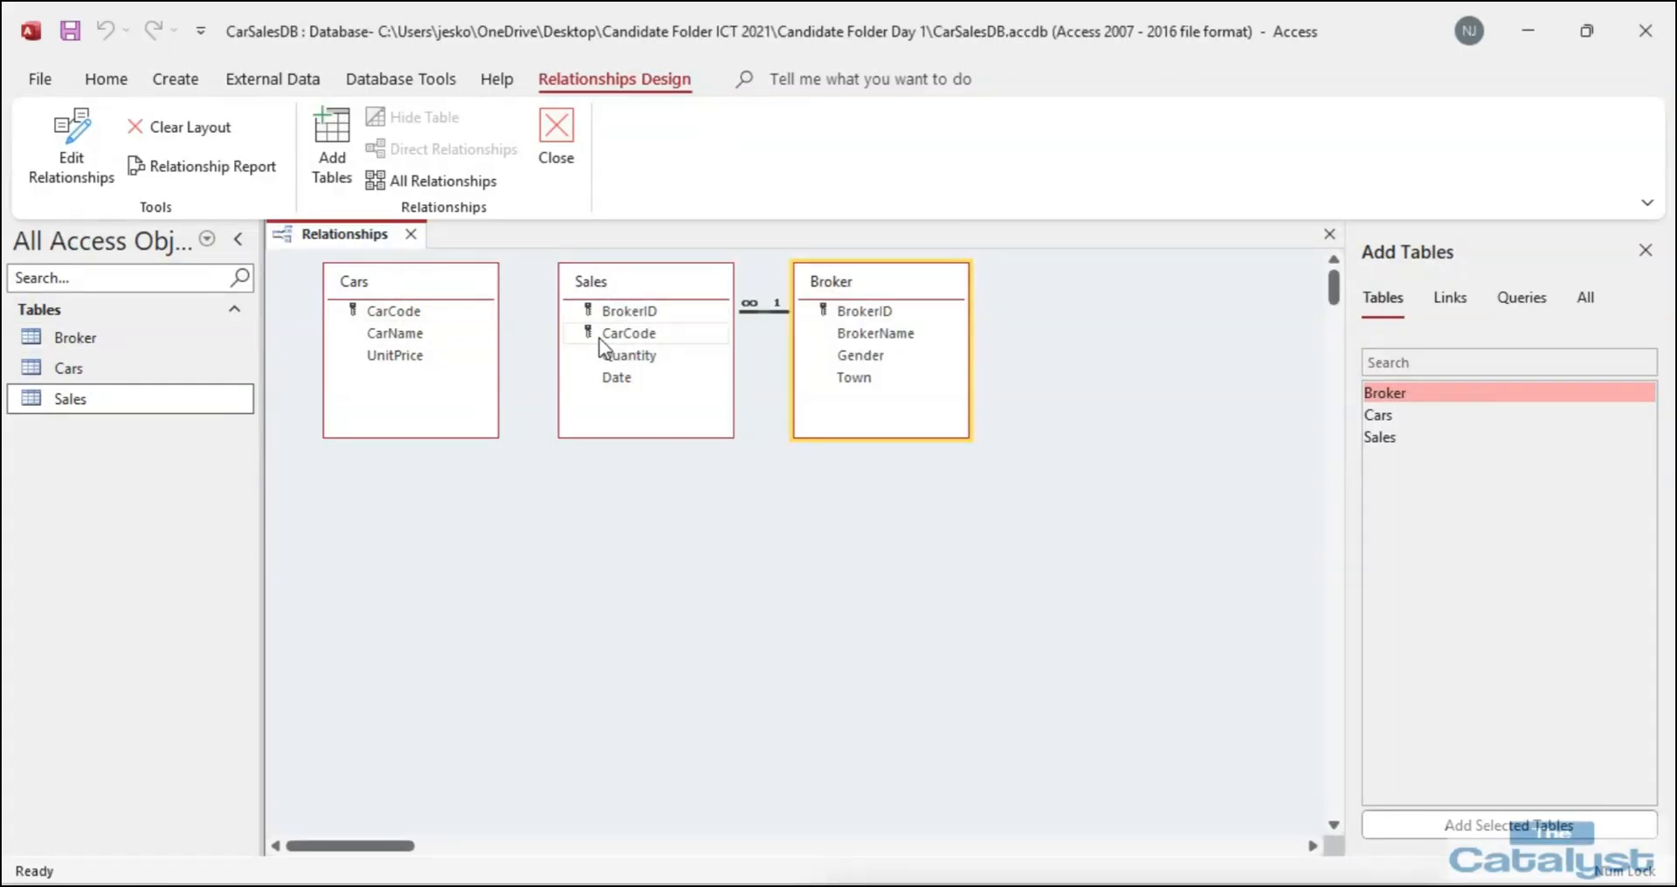
# Examine the car codes in the Sales table's records, and open the Cars table to check them against it.
pyautogui.doubleClick(59, 398)
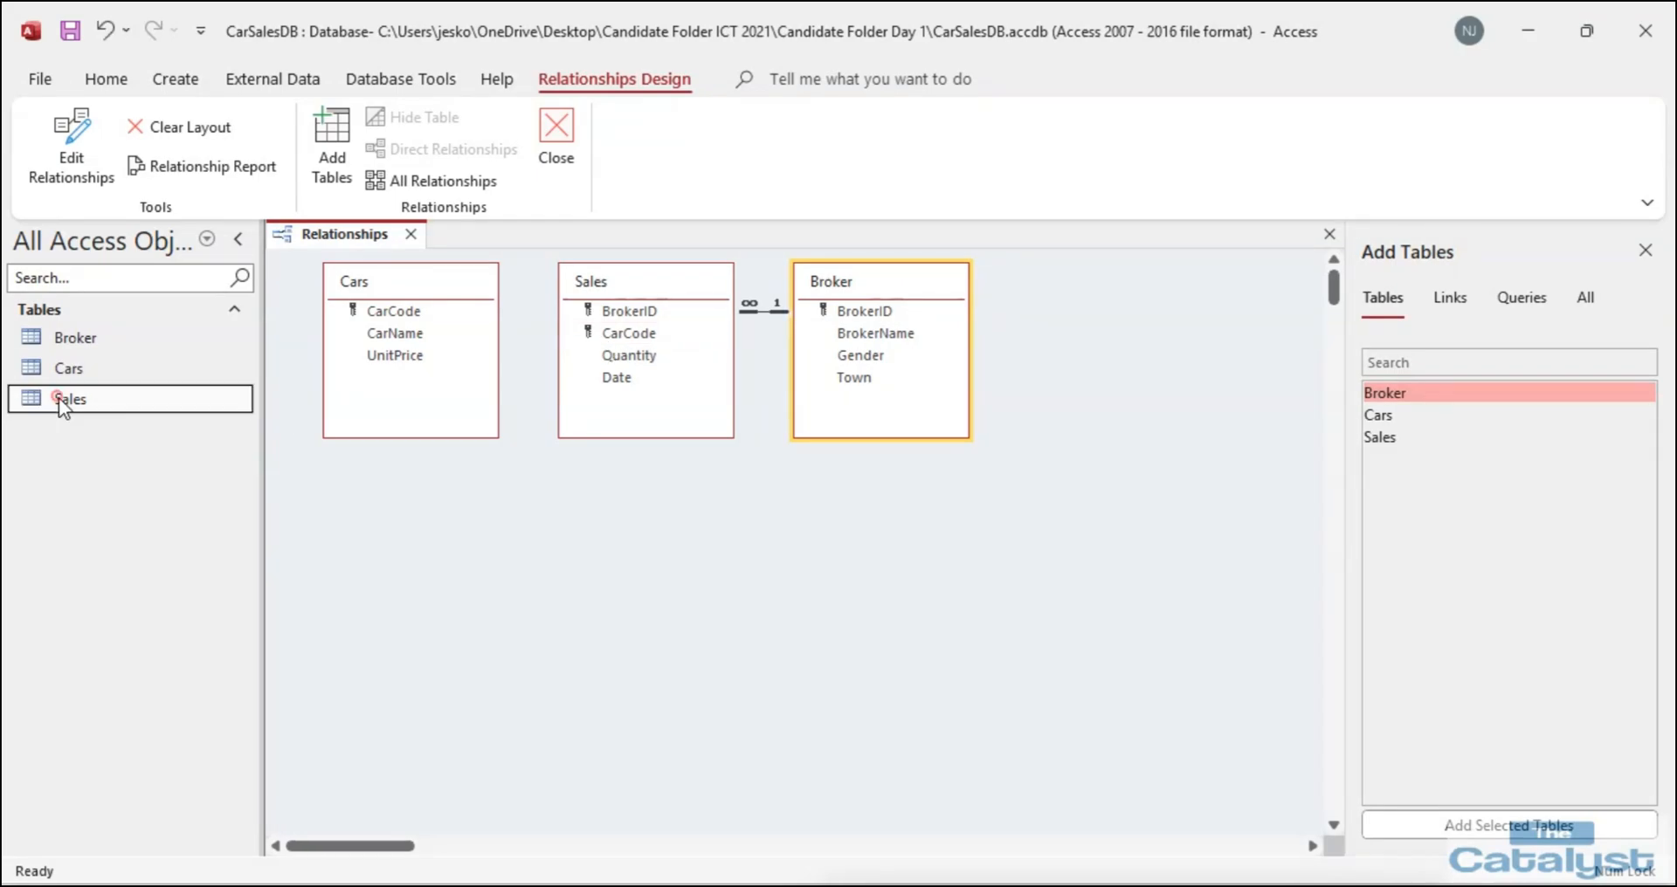
pyautogui.scroll(-2, 476, 324)
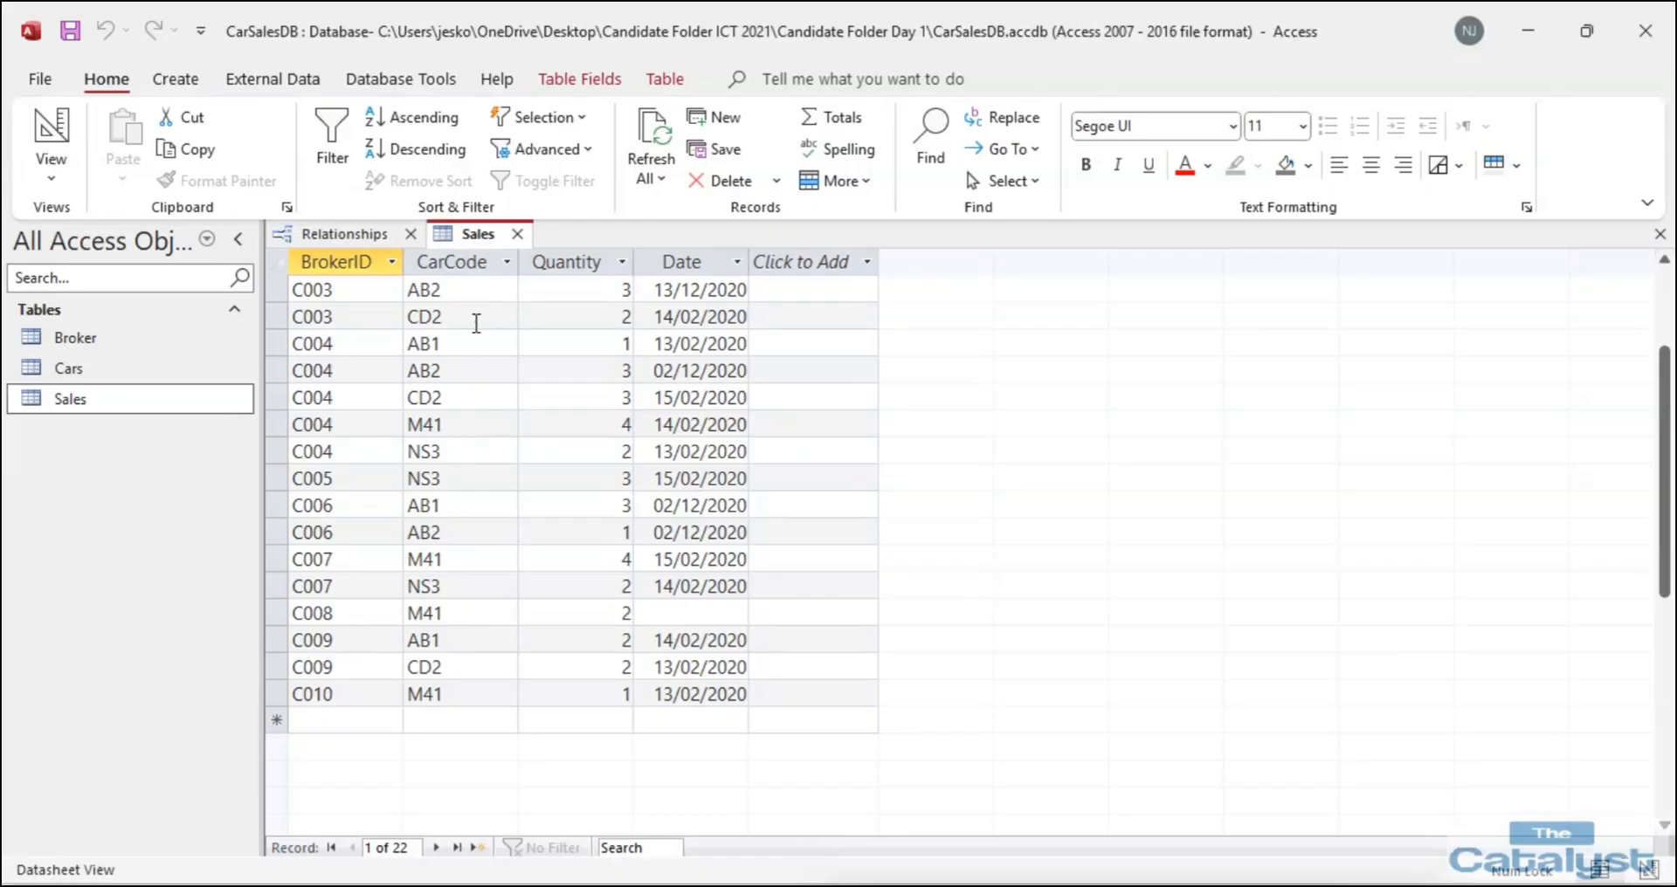
pyautogui.scroll(1, 476, 324)
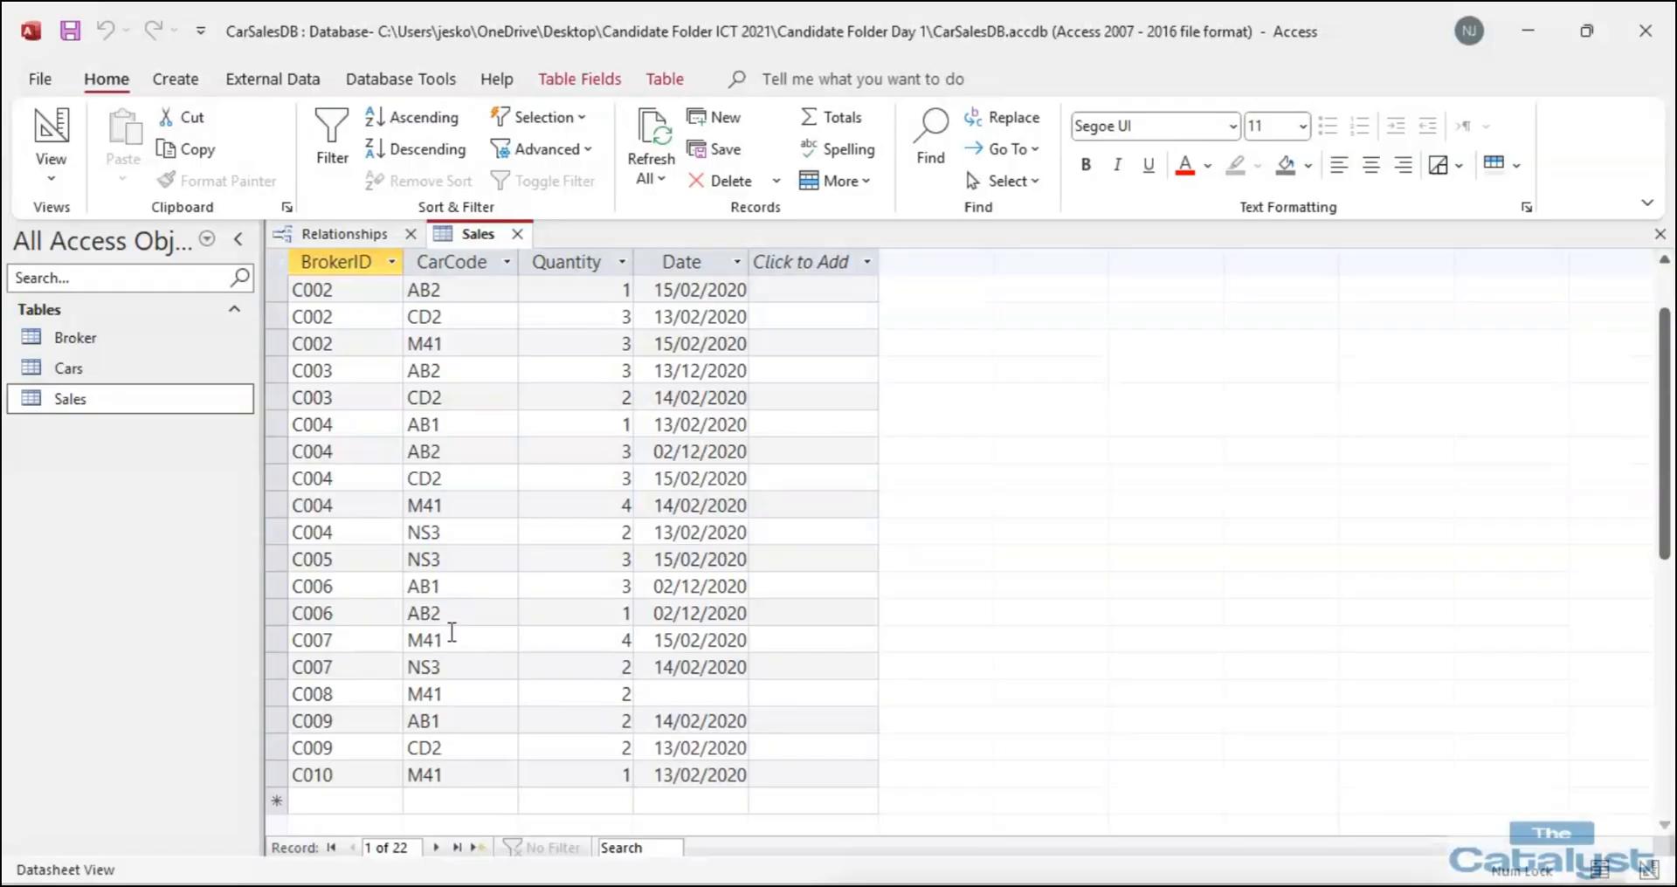
pyautogui.doubleClick(105, 371)
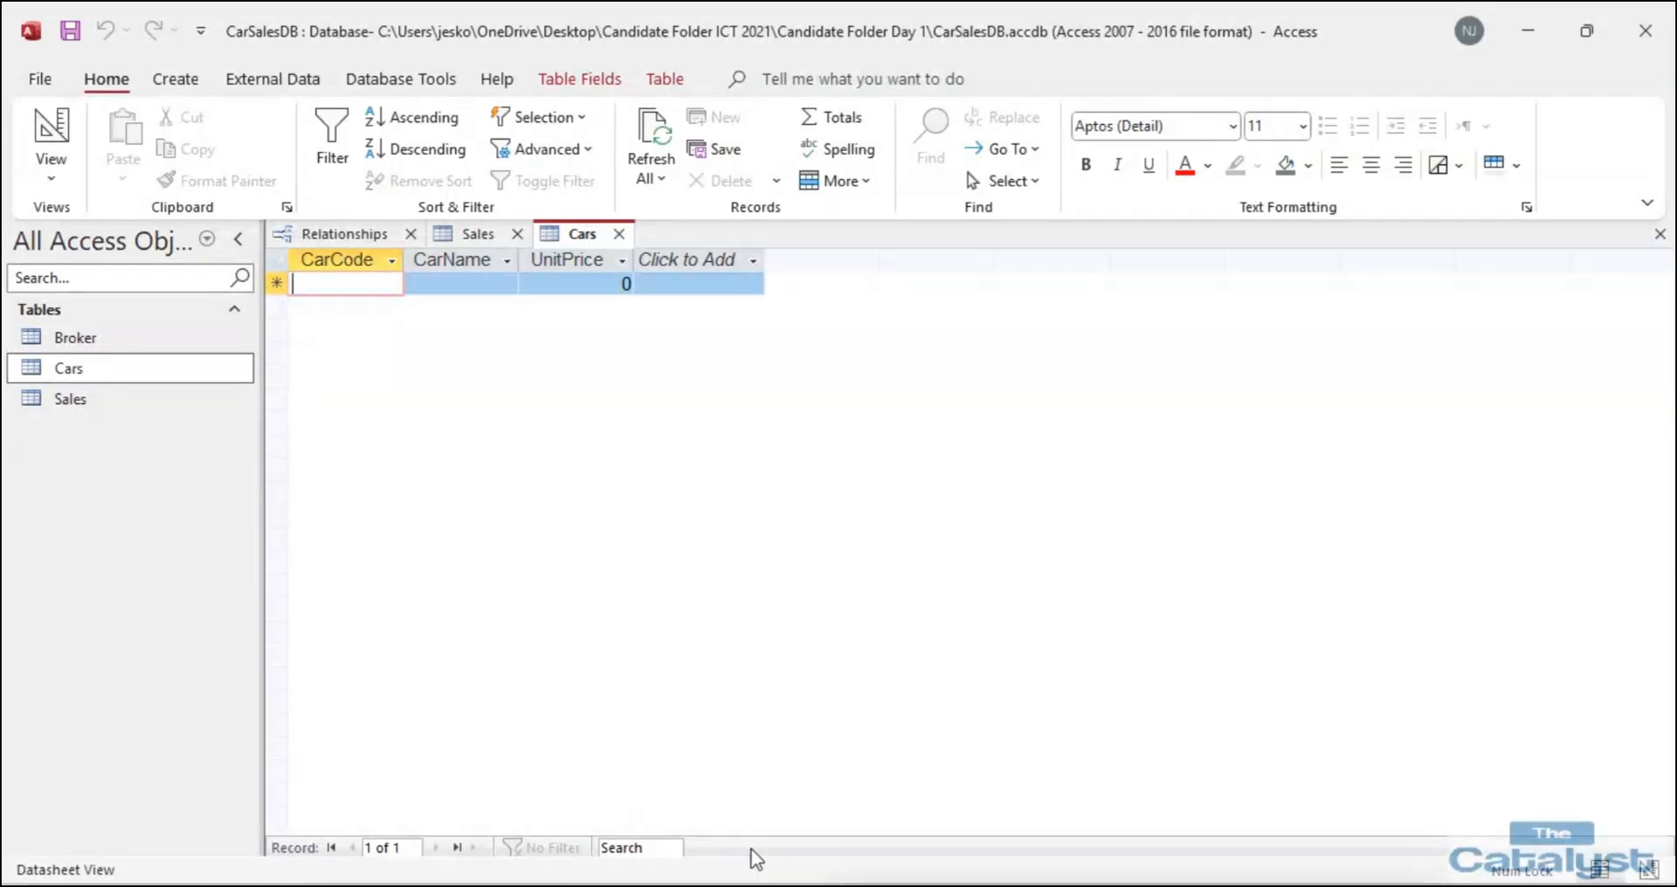
# Switch to the exam paper in Nitro PDF Pro, find Table 1: Cars, and arrange the paper side by side with Access.
pyautogui.moveTo(716, 884)
pyautogui.click(716, 786)
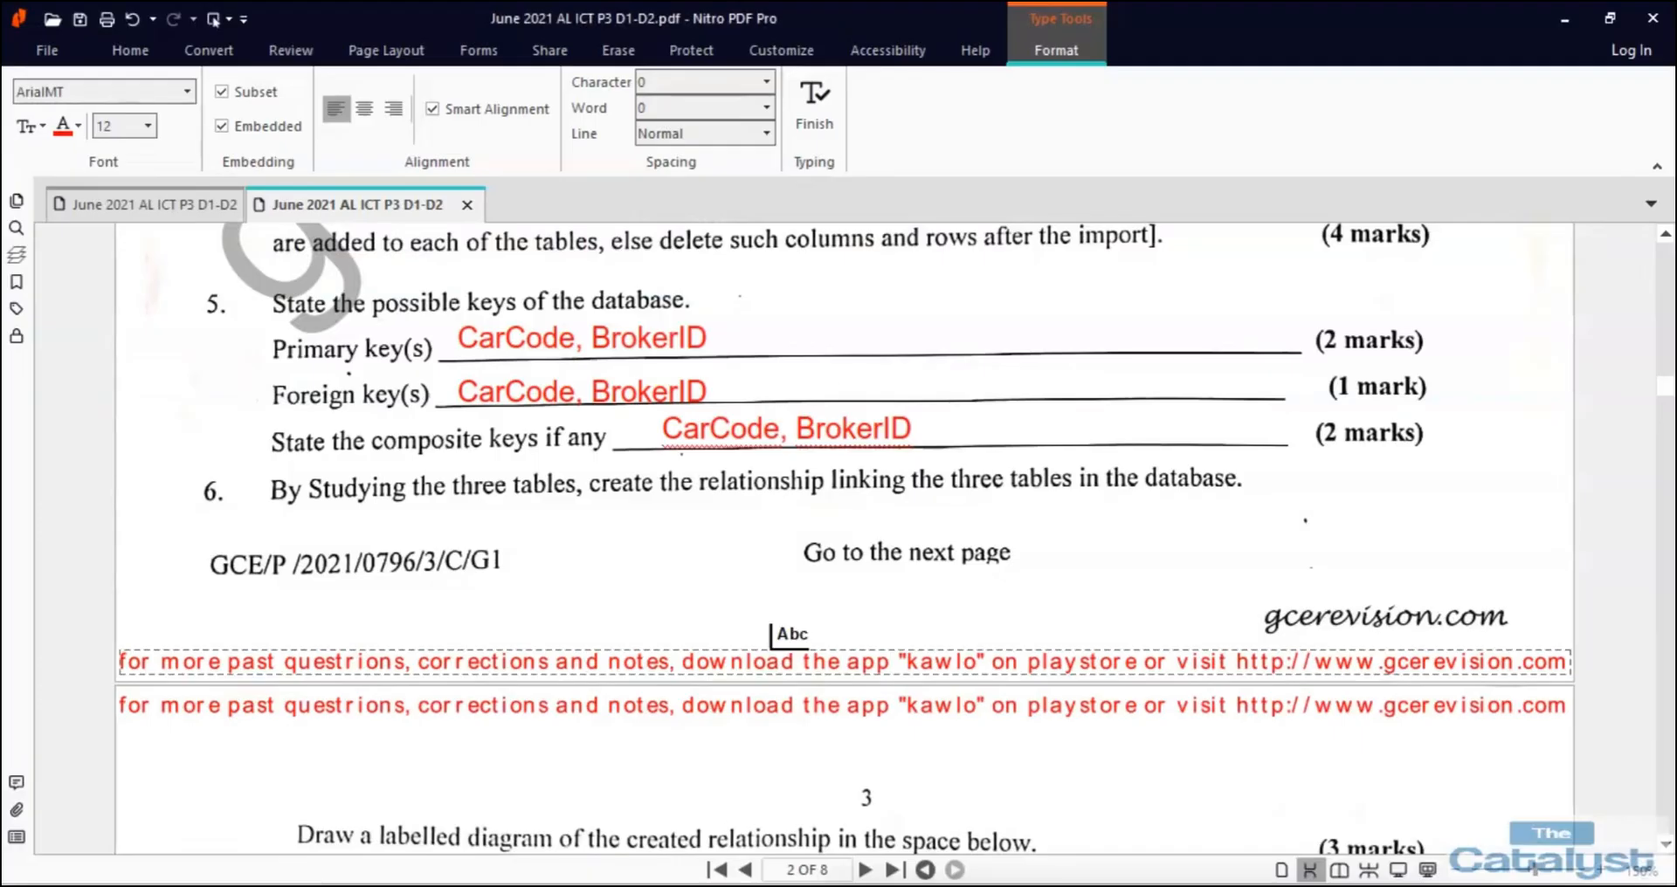
pyautogui.scroll(6, 779, 638)
pyautogui.scroll(2, 779, 638)
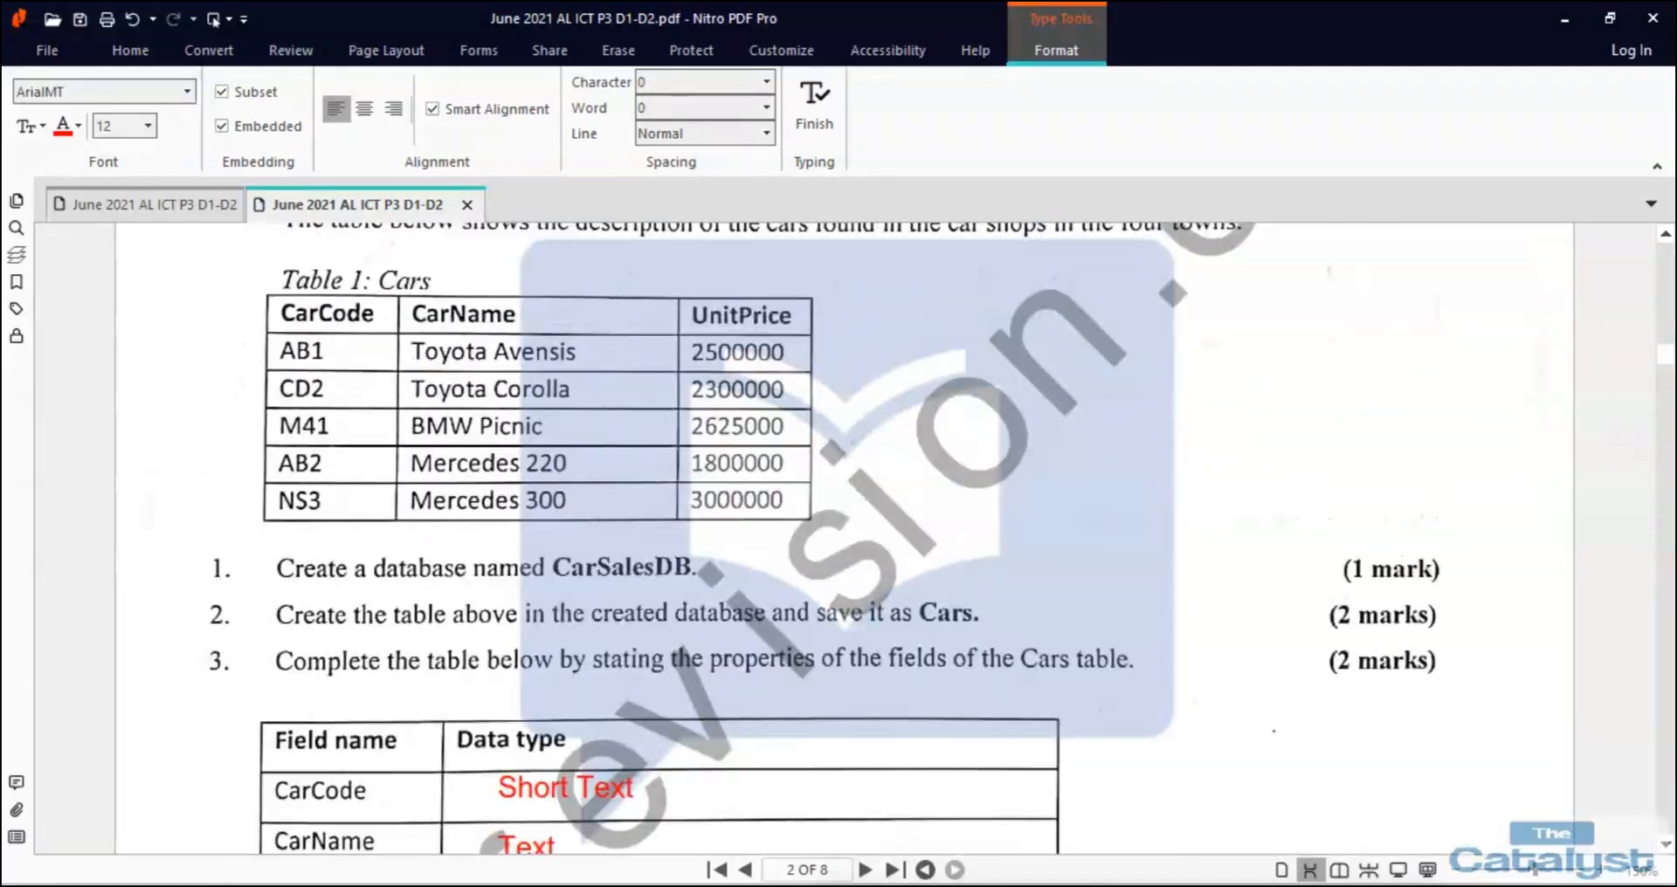
pyautogui.click(1609, 19)
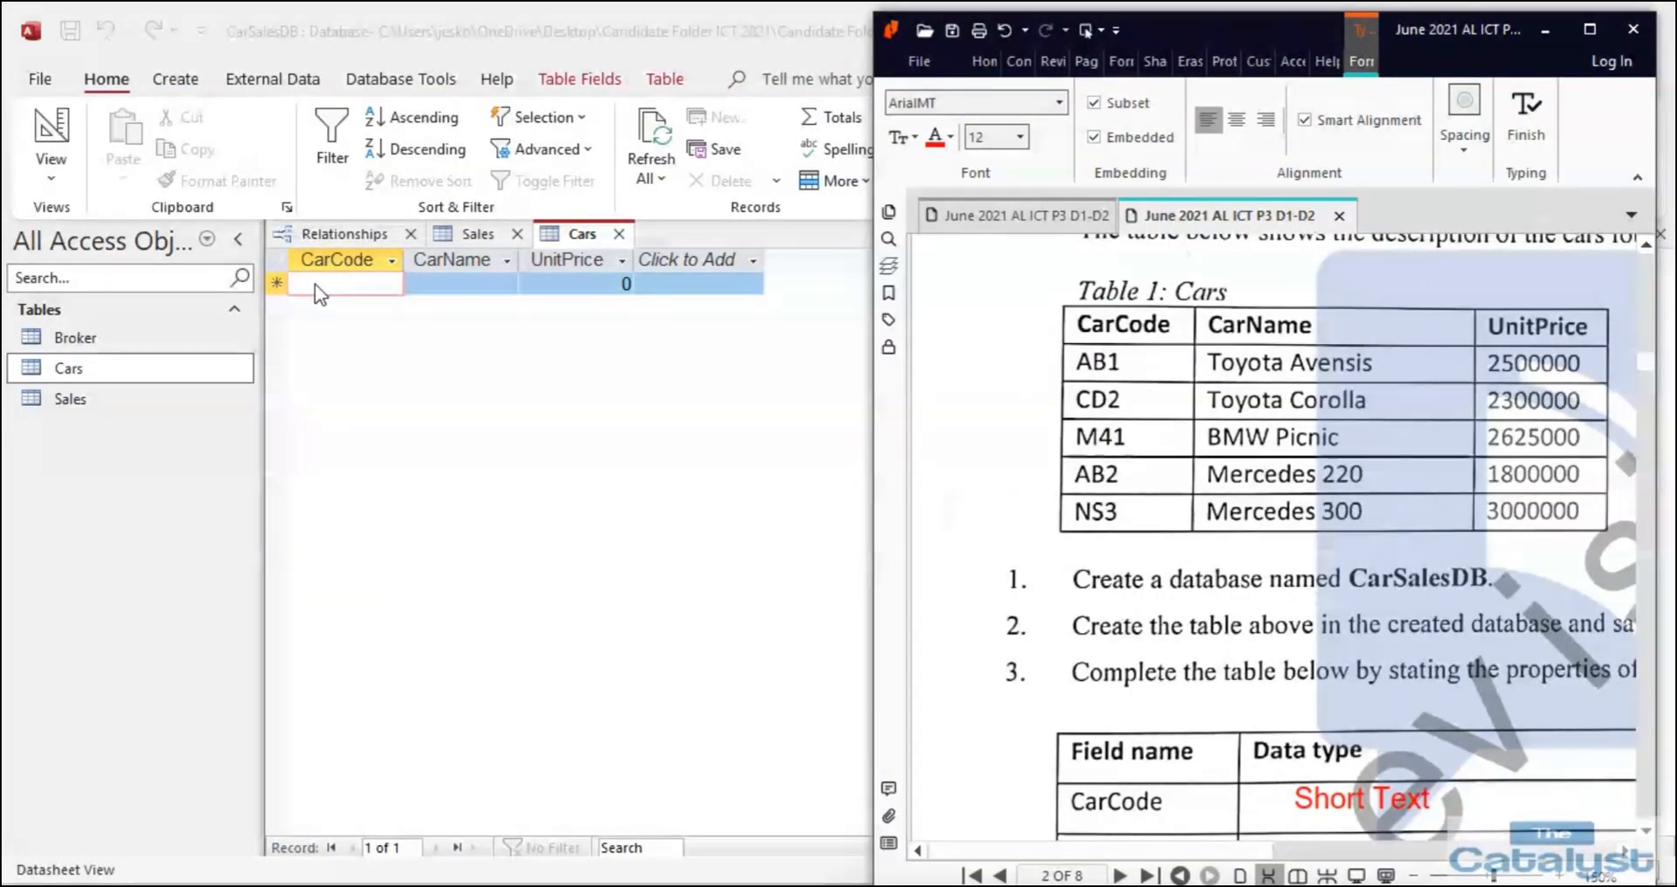
pyautogui.click(801, 13)
pyautogui.click(1587, 31)
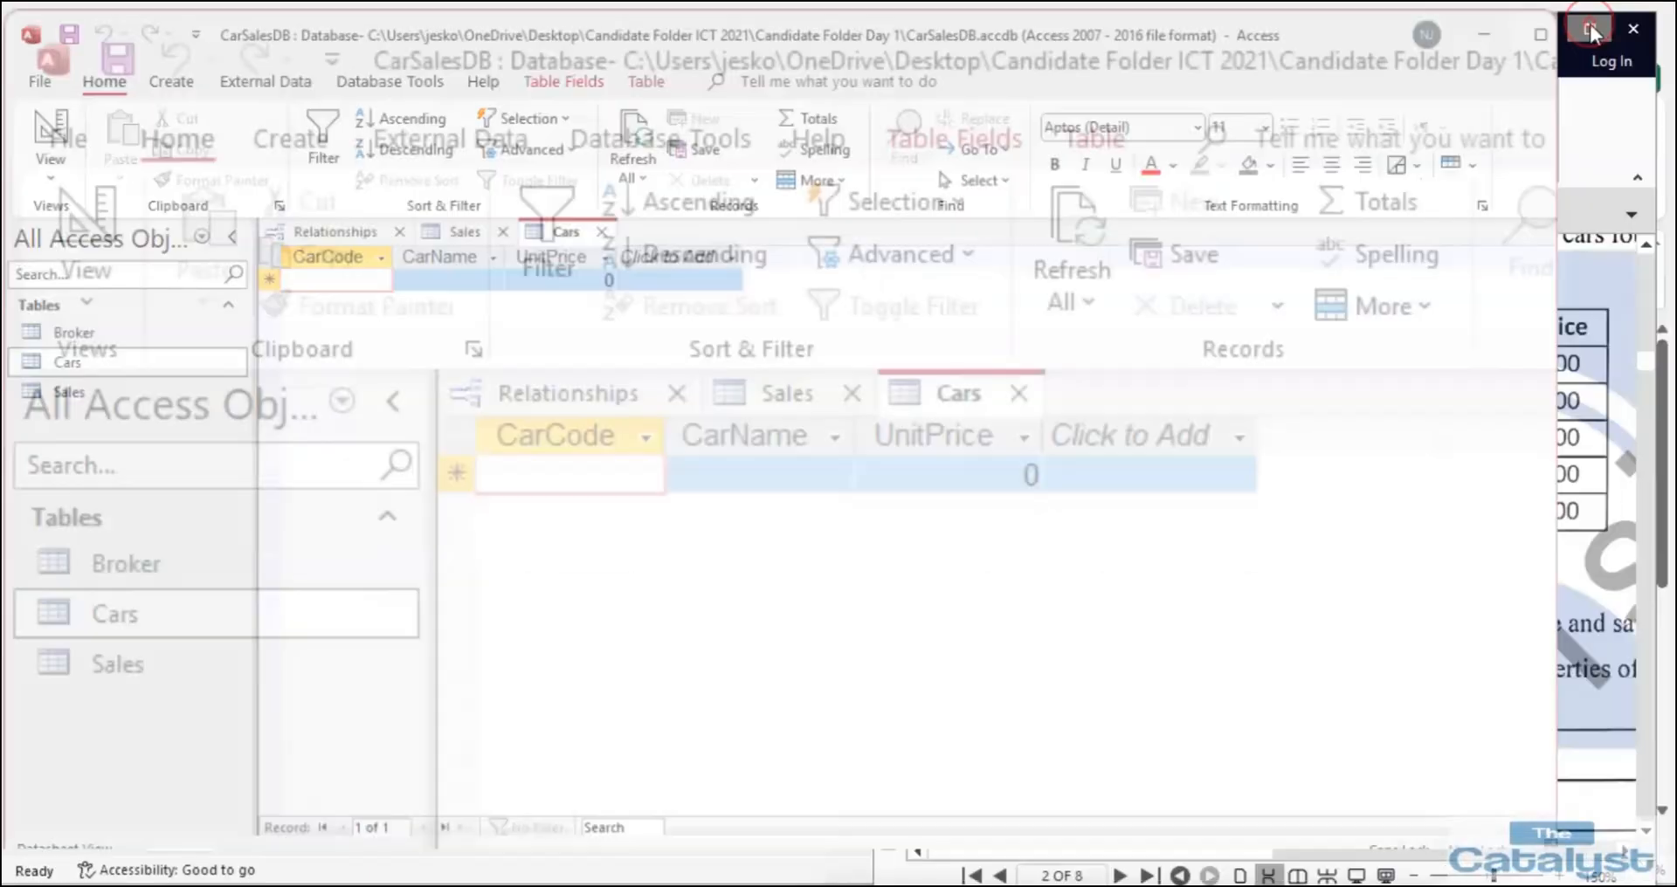
pyautogui.moveTo(956, 312); pyautogui.dragTo(874, 308)
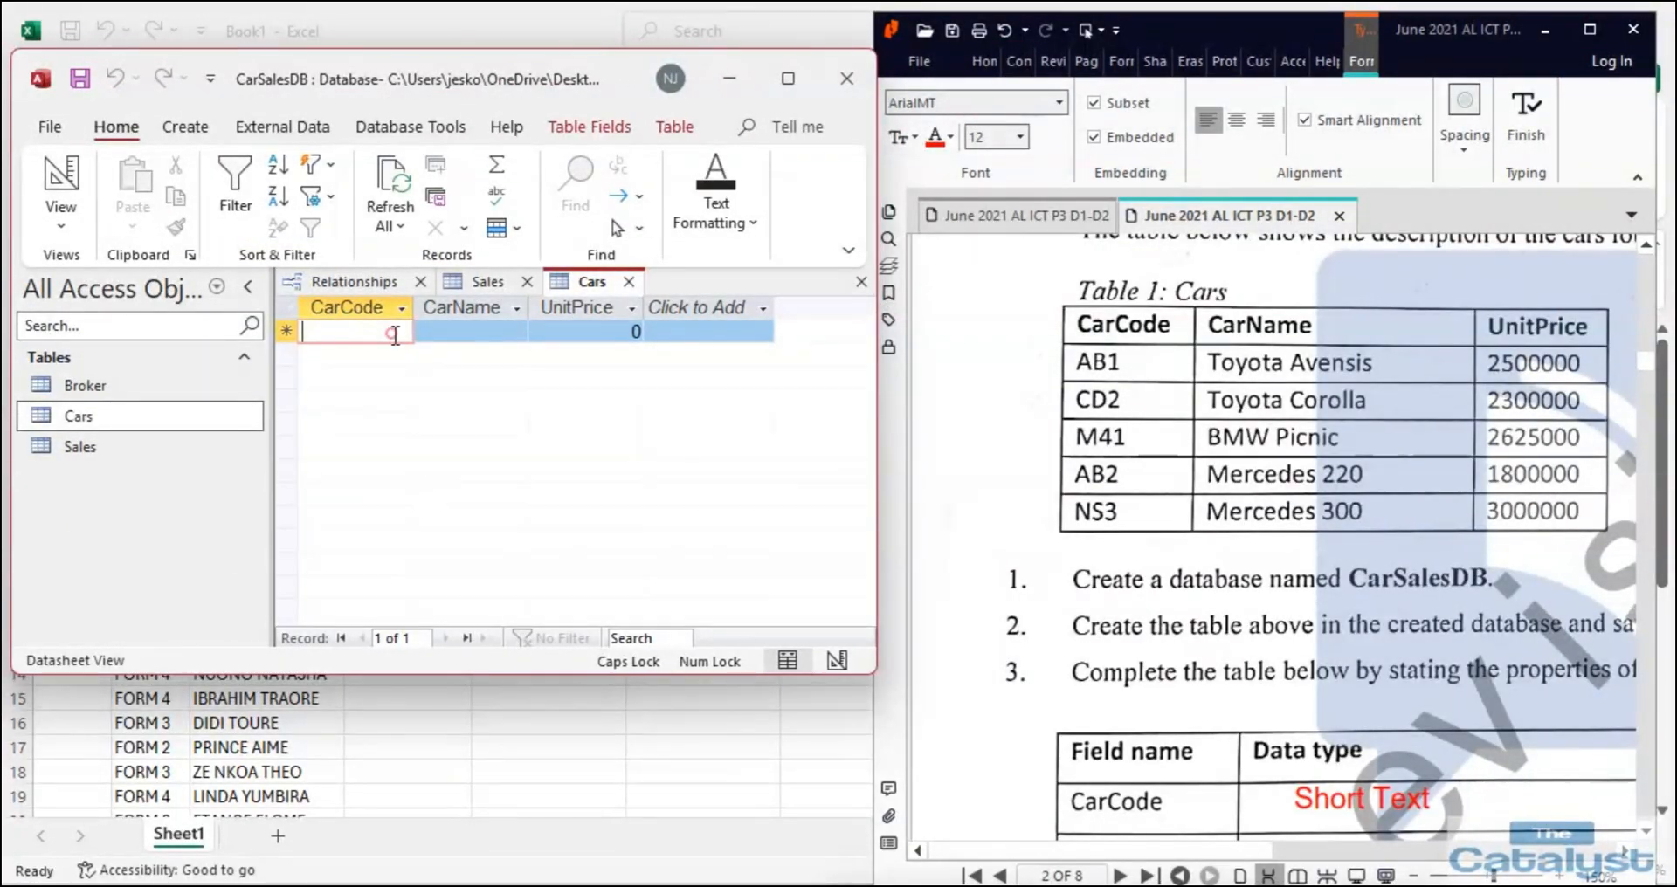
# Start the first Cars record with car code AB1 and car name Toyota Avensis.
pyautogui.write('AB1')
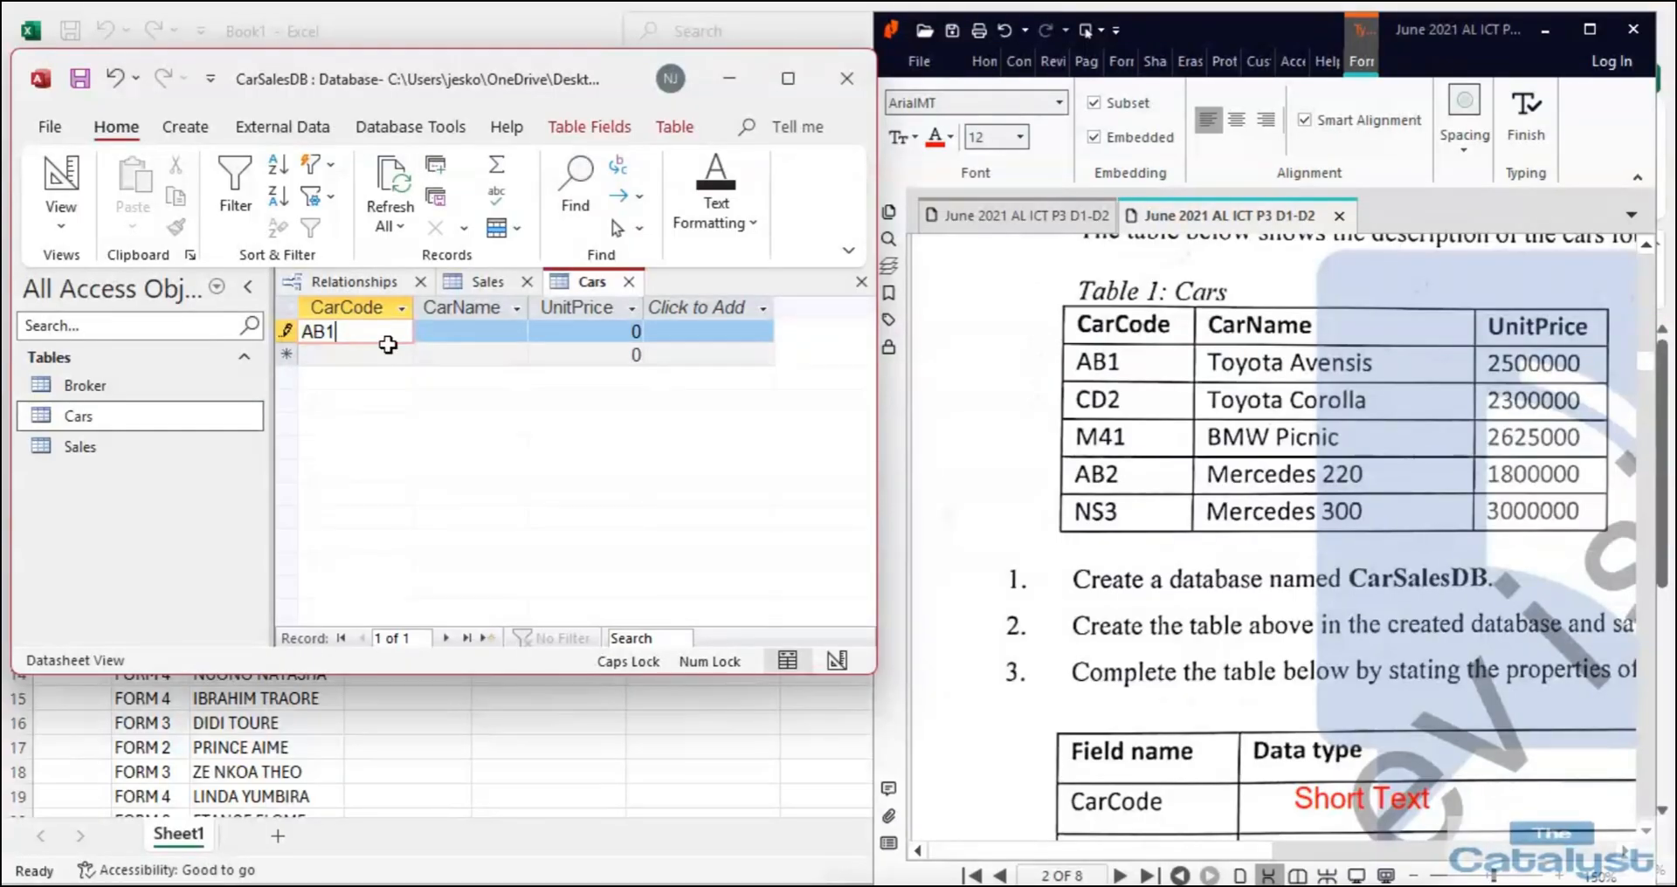
pyautogui.press('Tab')
pyautogui.write('T')
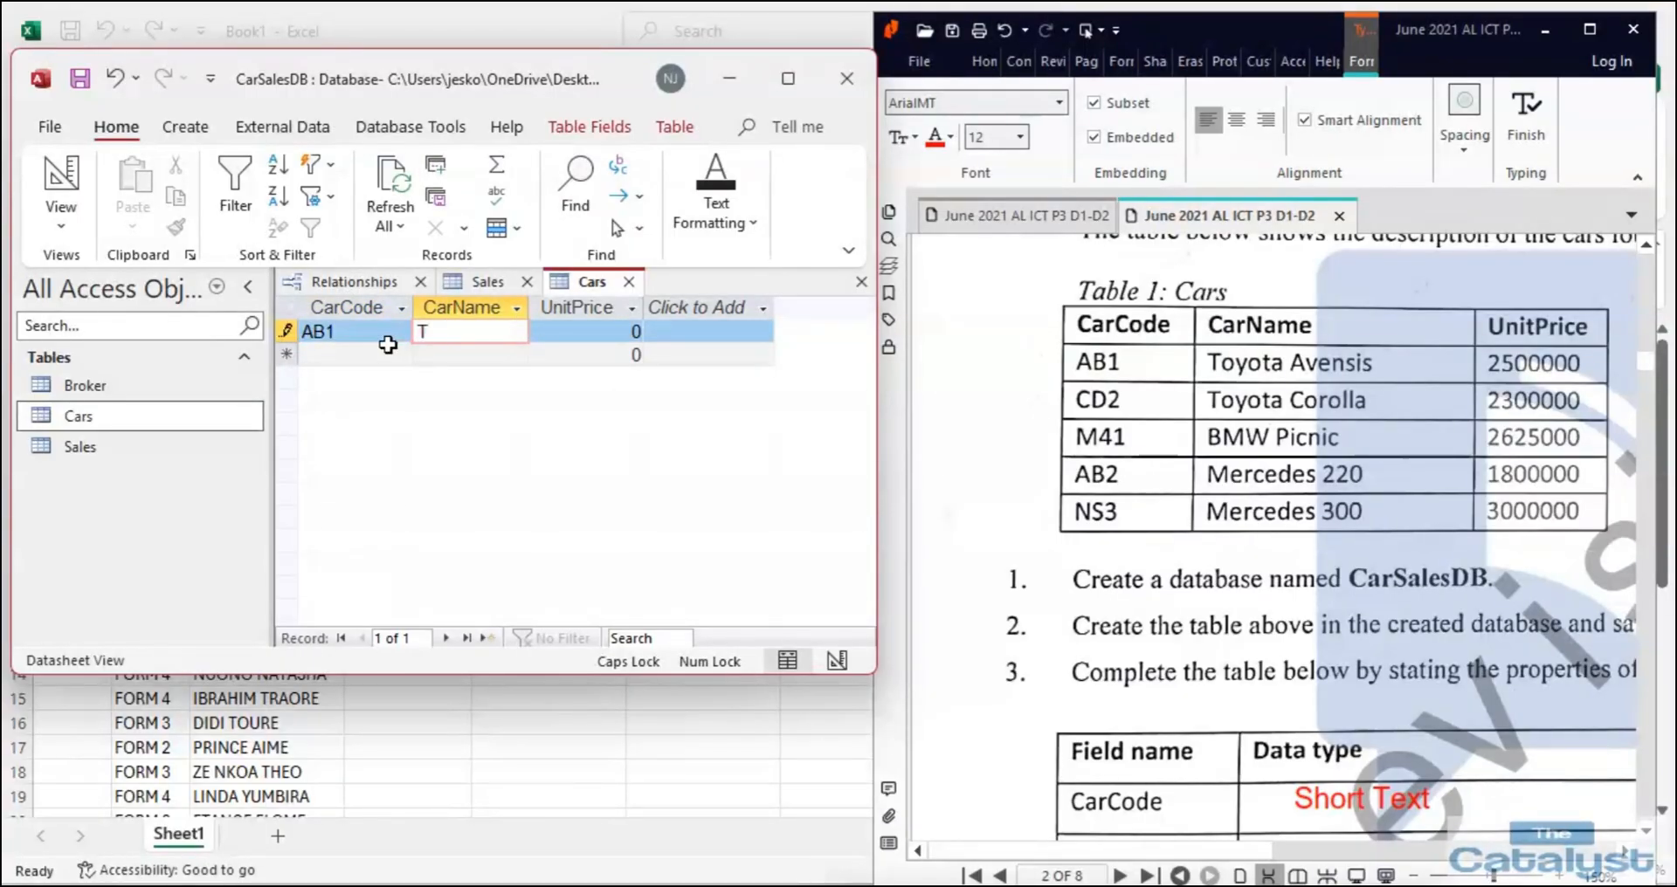
pyautogui.press('capslock')
pyautogui.write('oyota')
pyautogui.press('capslock')
pyautogui.write('A')
pyautogui.press('capslock')
pyautogui.write('vensis')
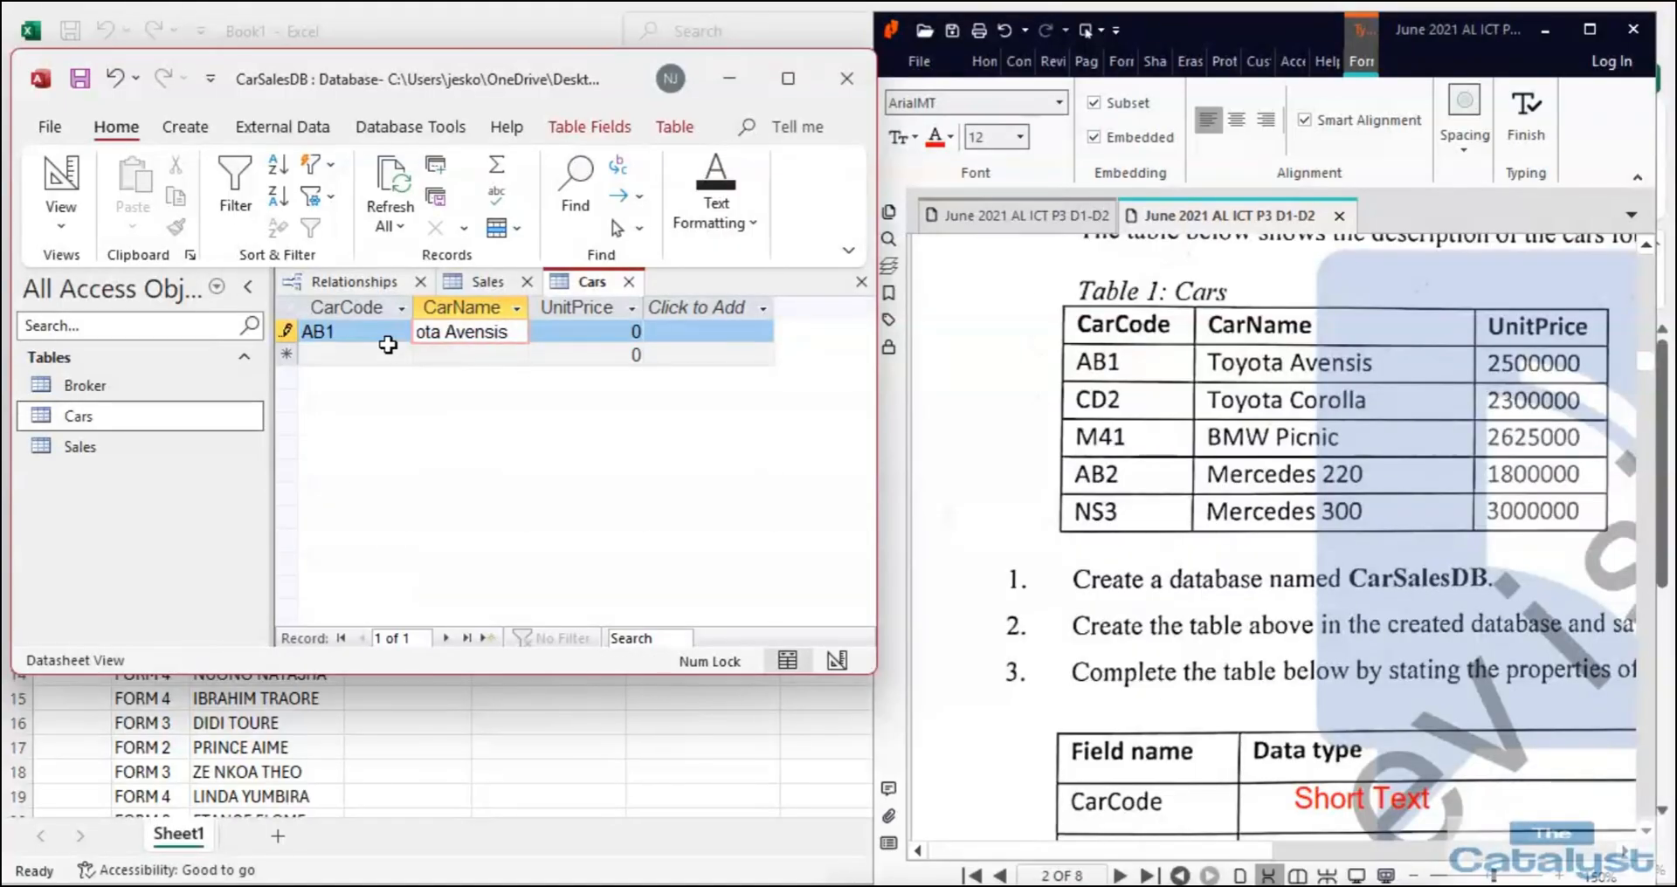
# Widen the CarName column to fit its text and set the Toyota Avensis unit price to 2500000, completing the record.
pyautogui.press('Tab')
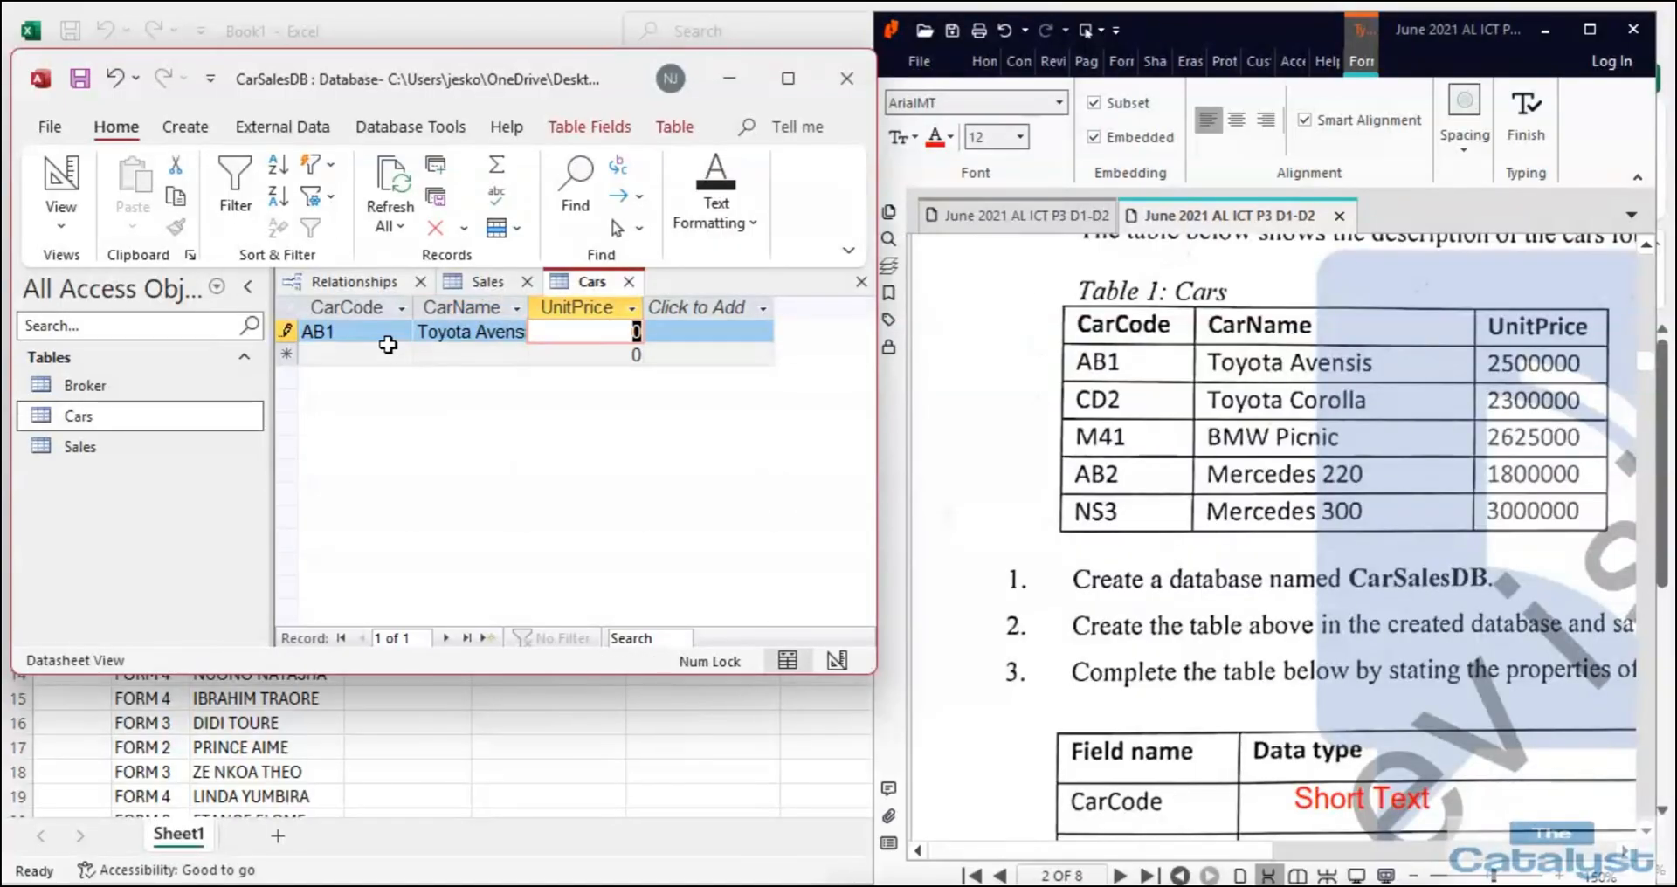
pyautogui.doubleClick(527, 307)
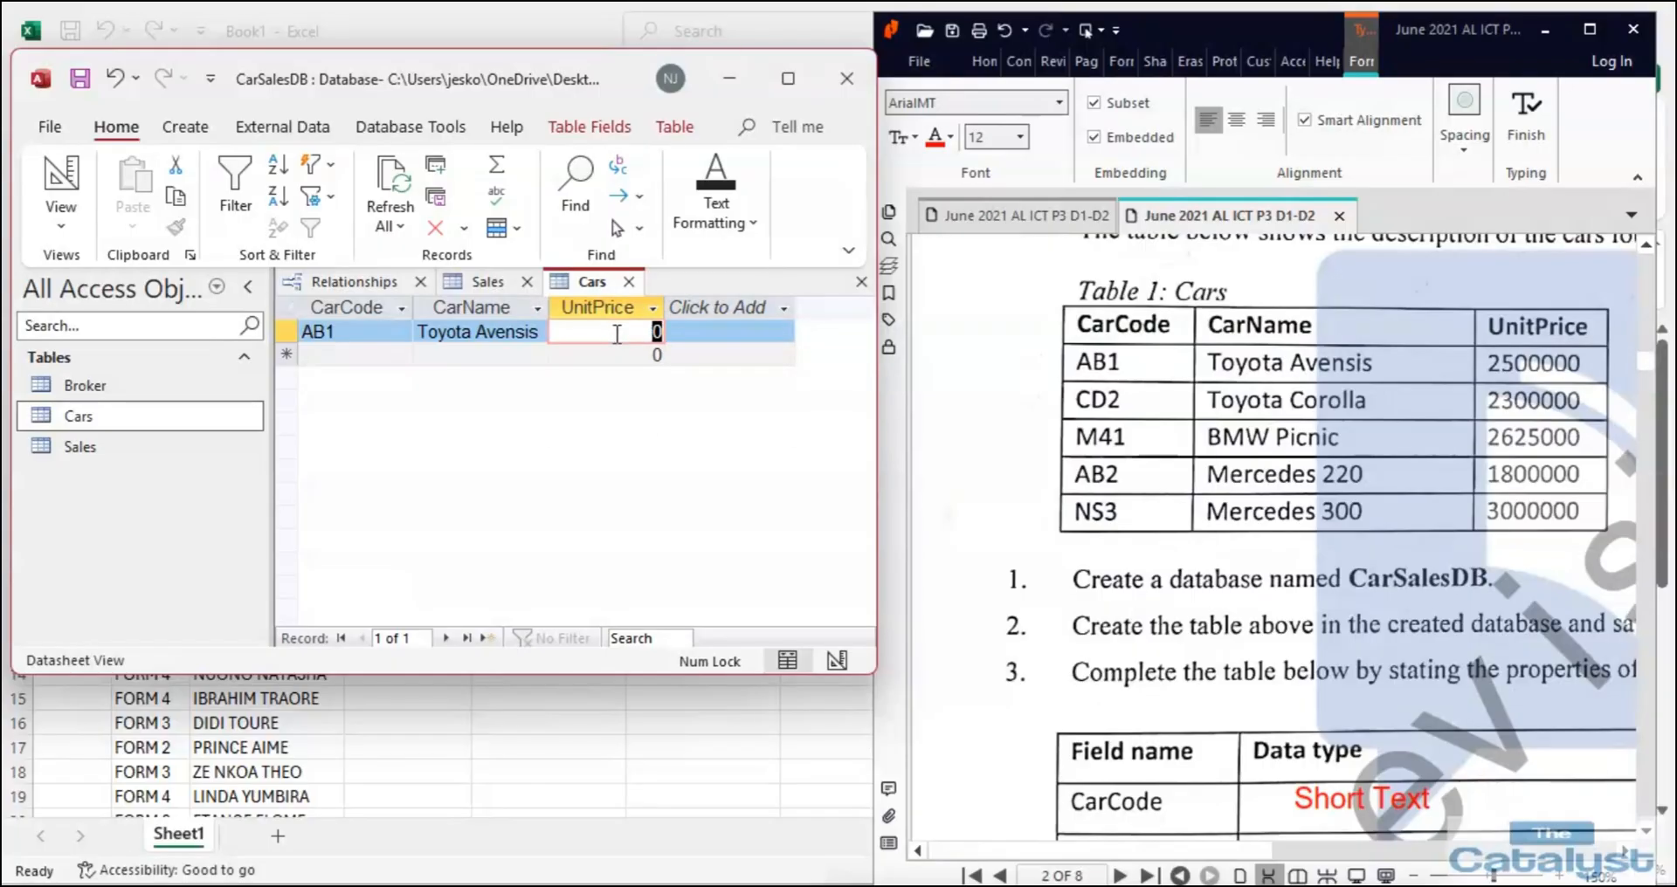
pyautogui.write('2500000')
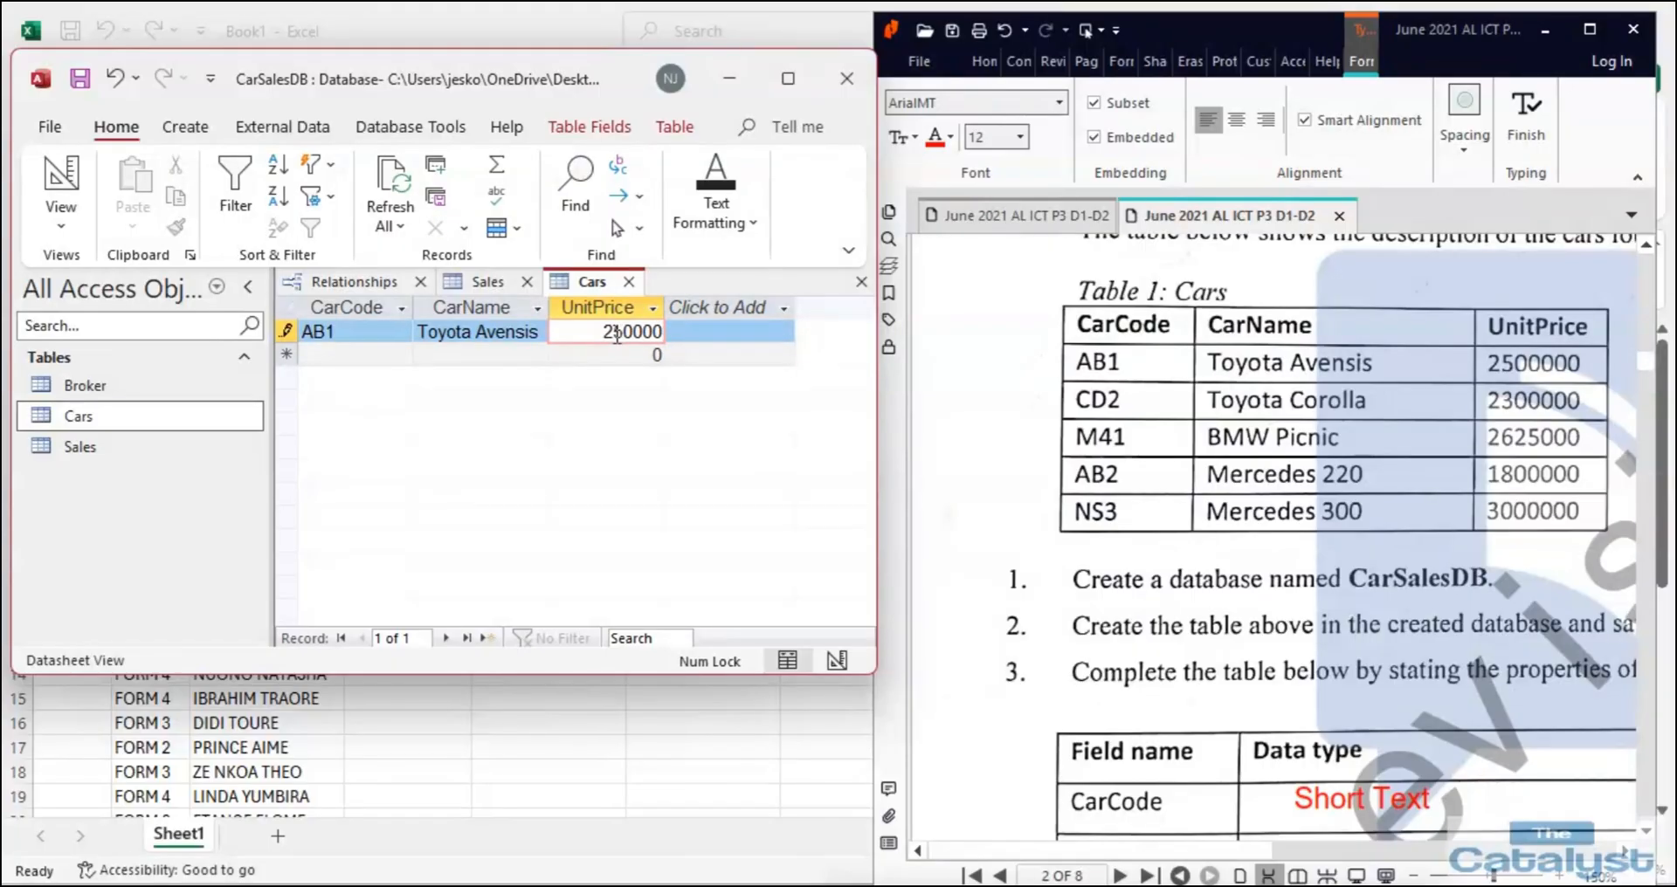
pyautogui.click(349, 346)
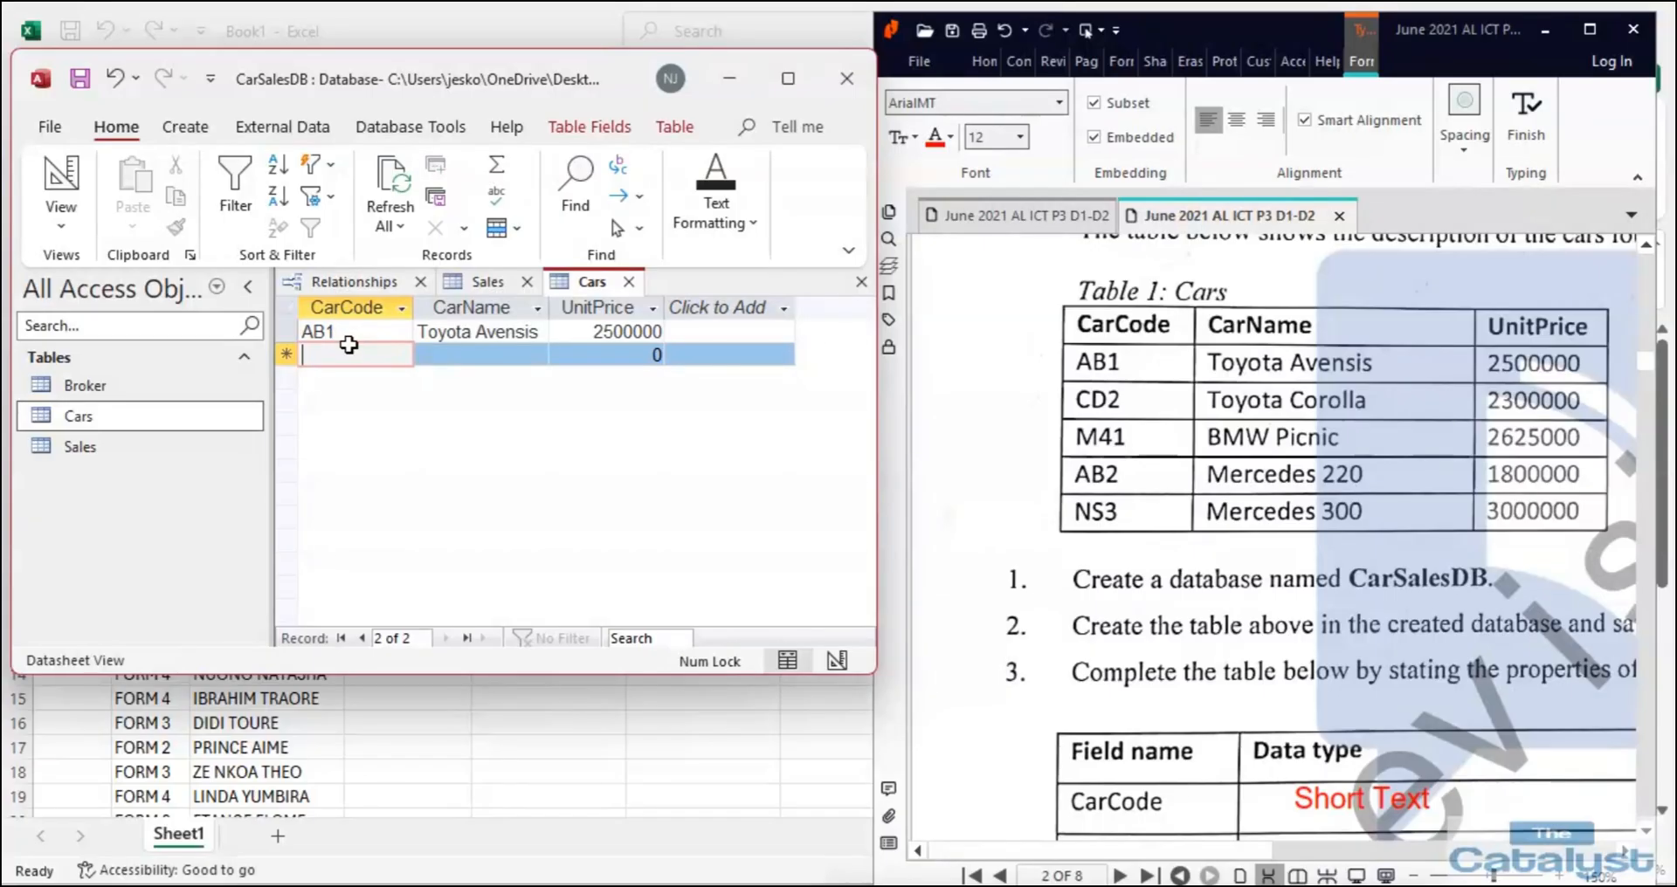
# Add a Cars record with car code CD2, car name Toyota Corolla and unit price 2300000.
pyautogui.press('capslock')
pyautogui.write('CD2')
pyautogui.press('Tab')
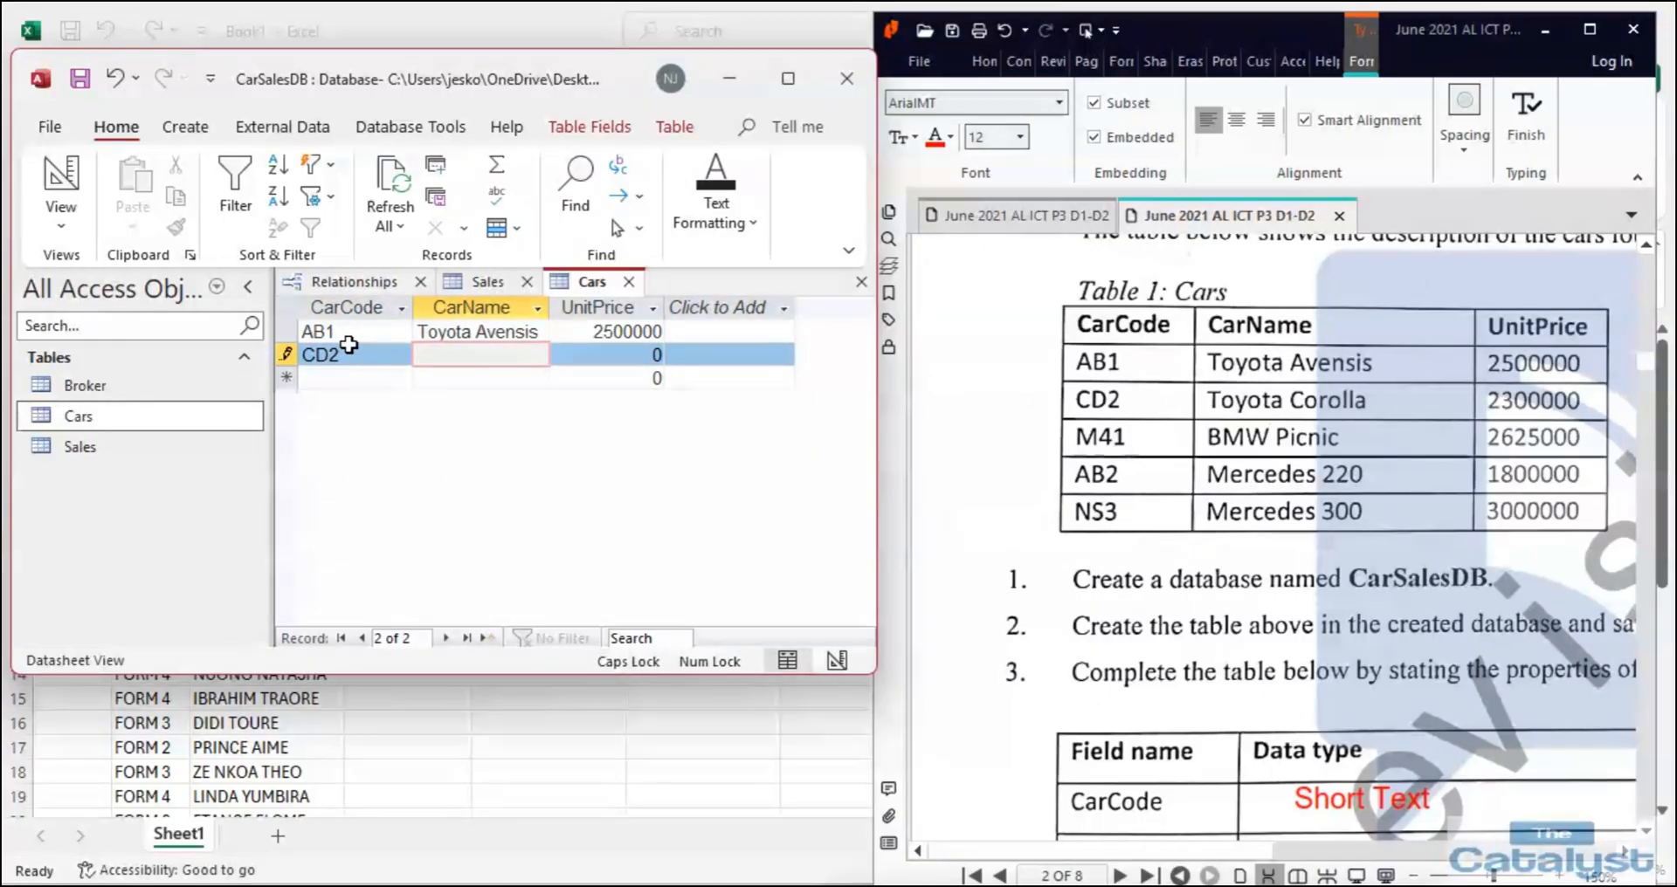
pyautogui.write('T')
pyautogui.press('capslock')
pyautogui.write('oyota')
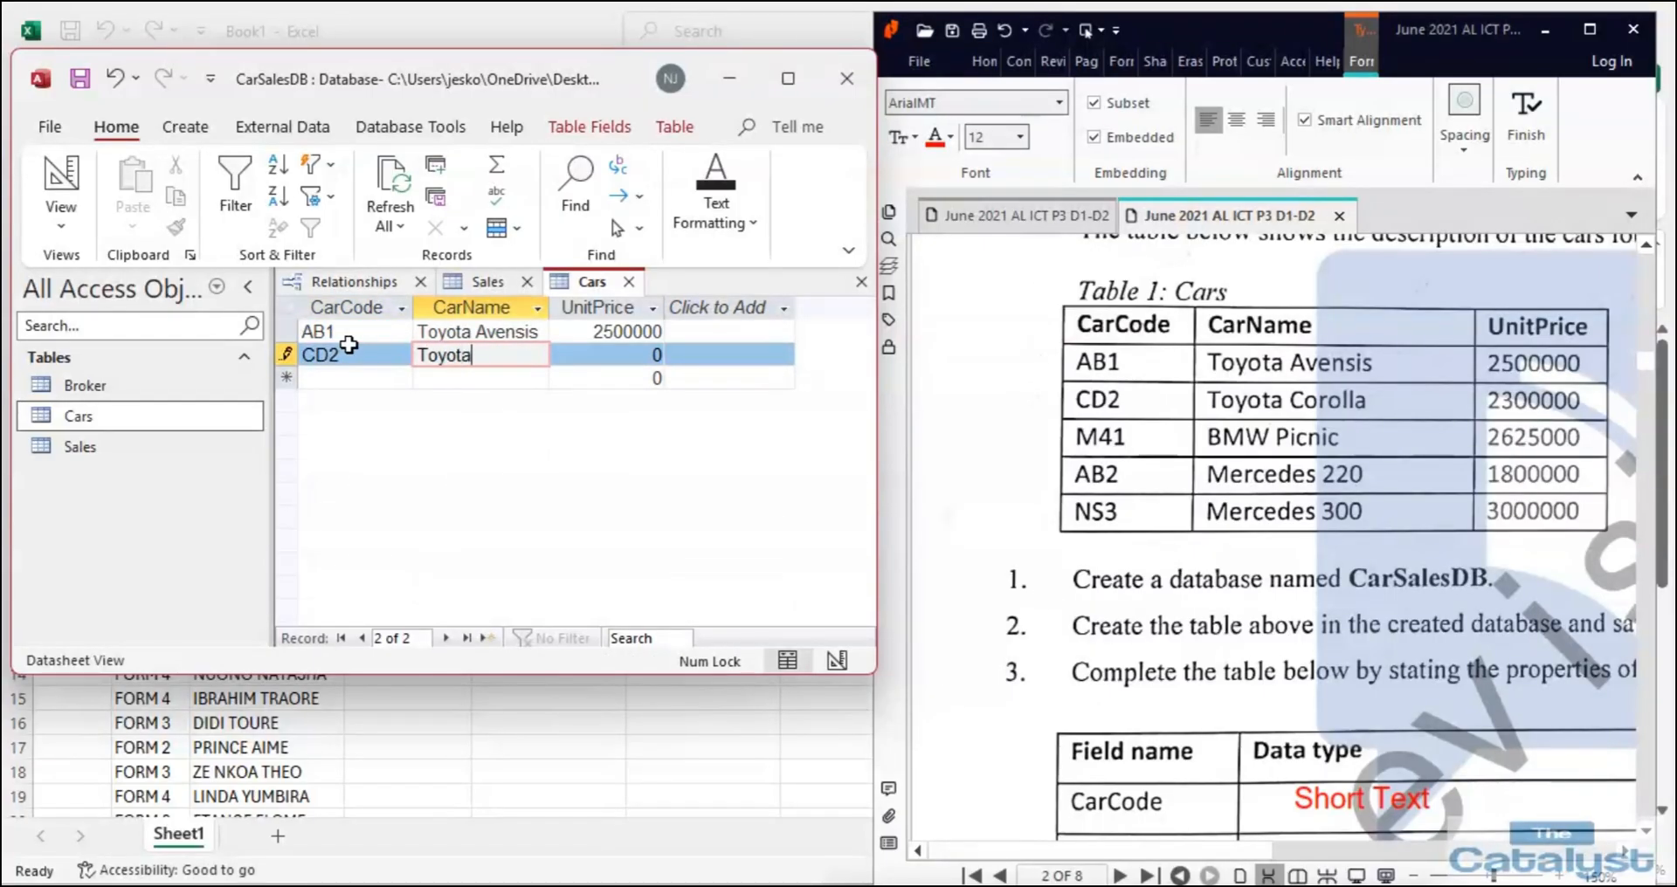
pyautogui.write(' Corolla')
pyautogui.press('Tab')
pyautogui.write('2300')
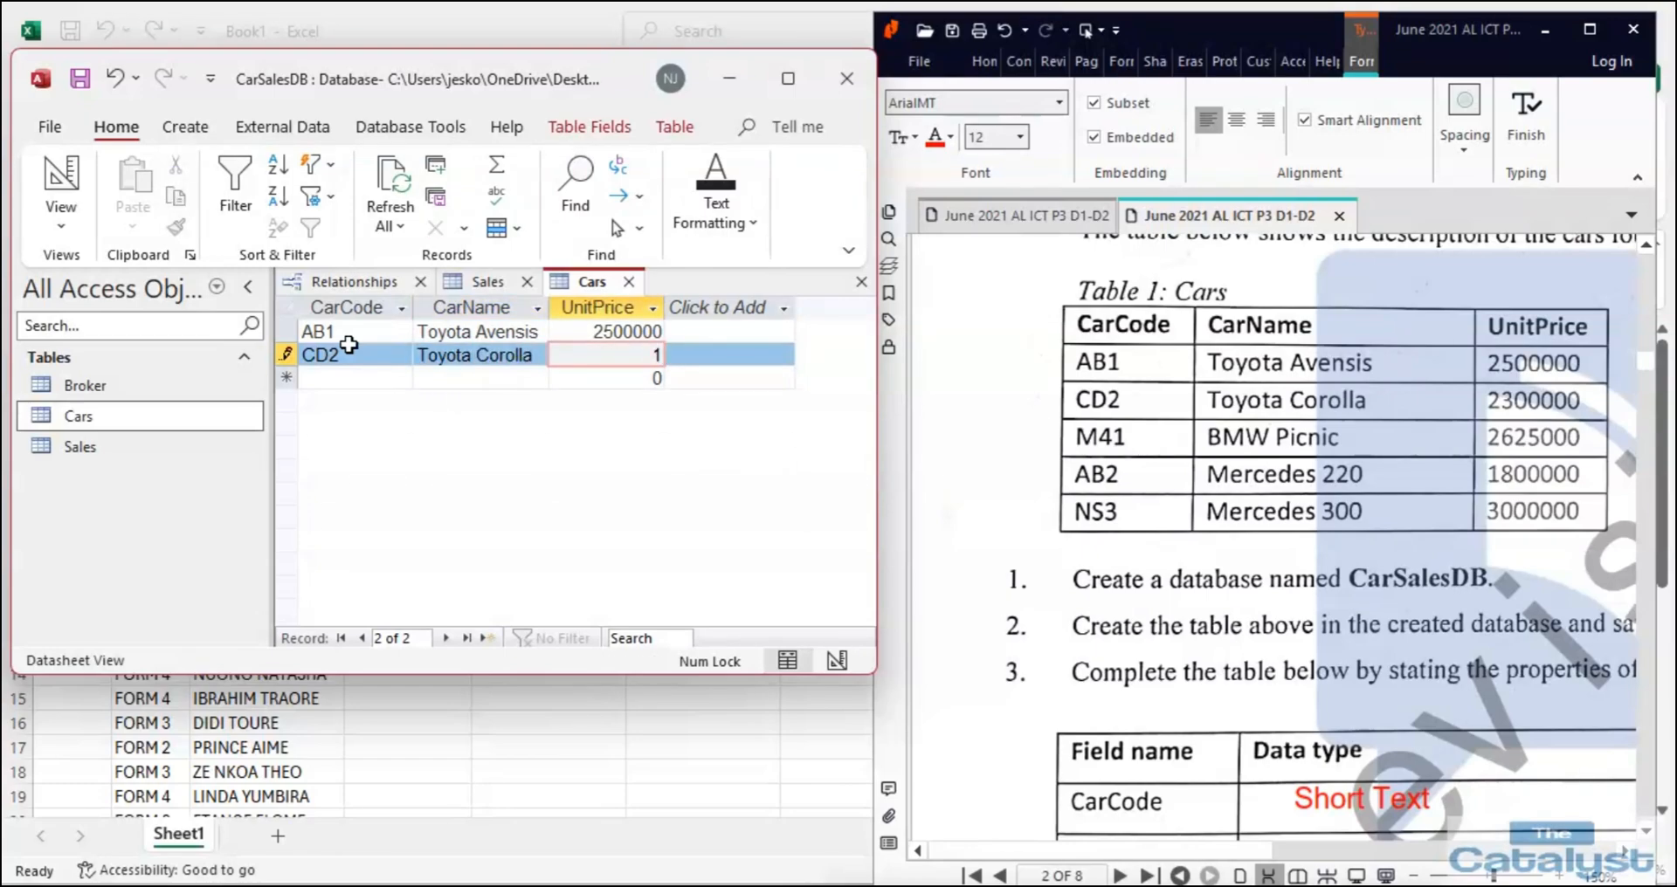
pyautogui.write('000')
pyautogui.press('Tab')
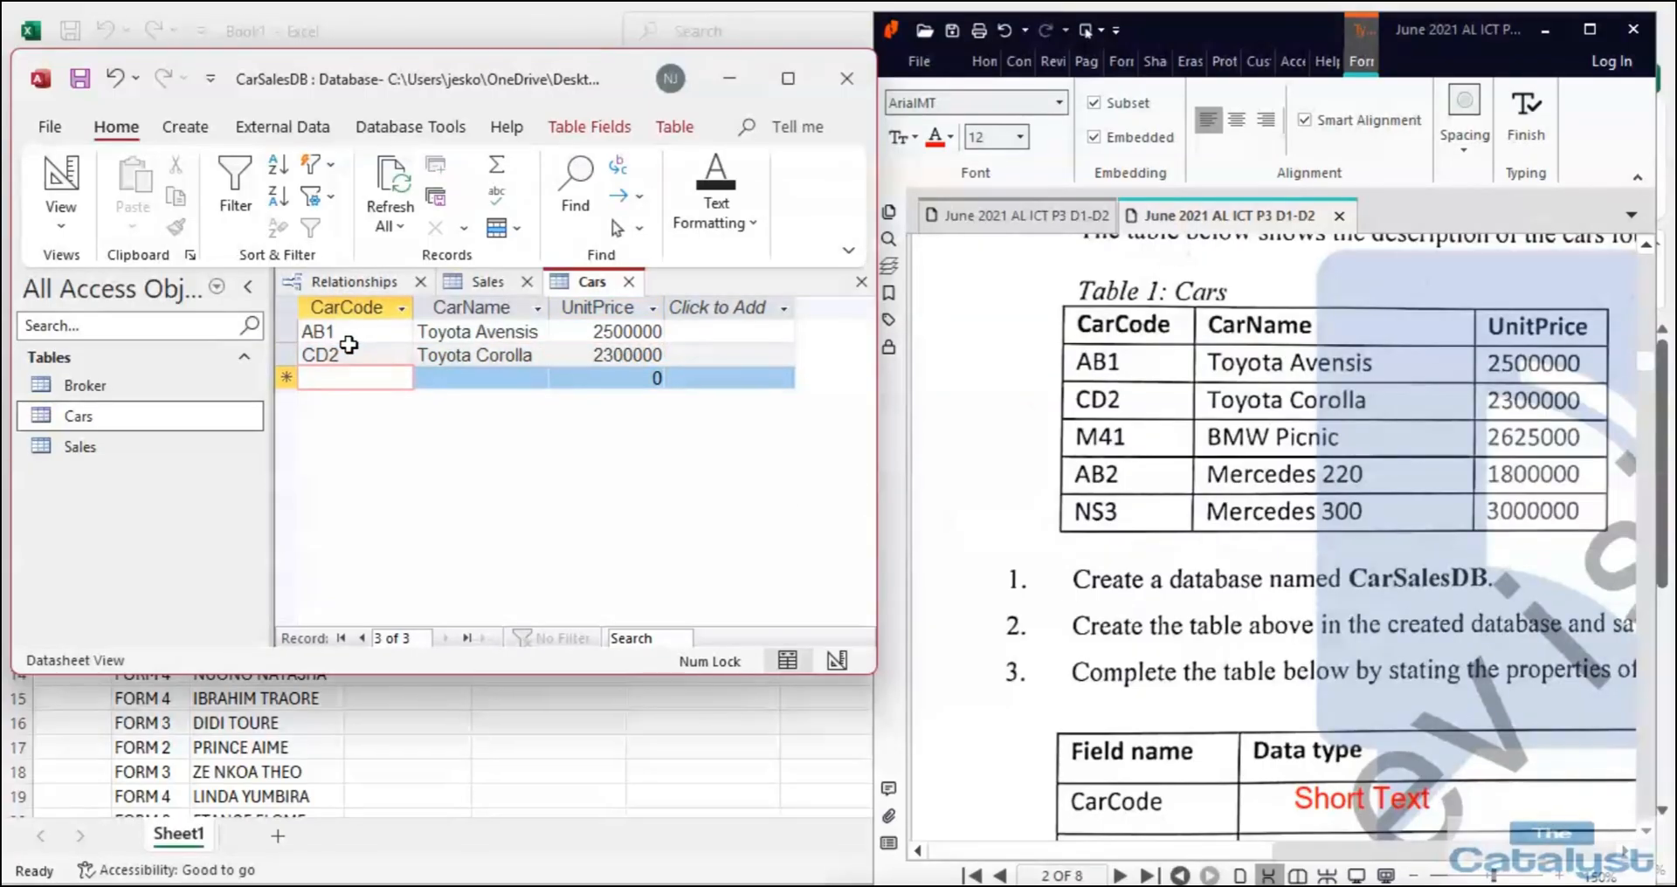
# Add a Cars record with car code M41, car name BMW Picnic and unit price 2625000.
pyautogui.press('capslock')
pyautogui.write('M41')
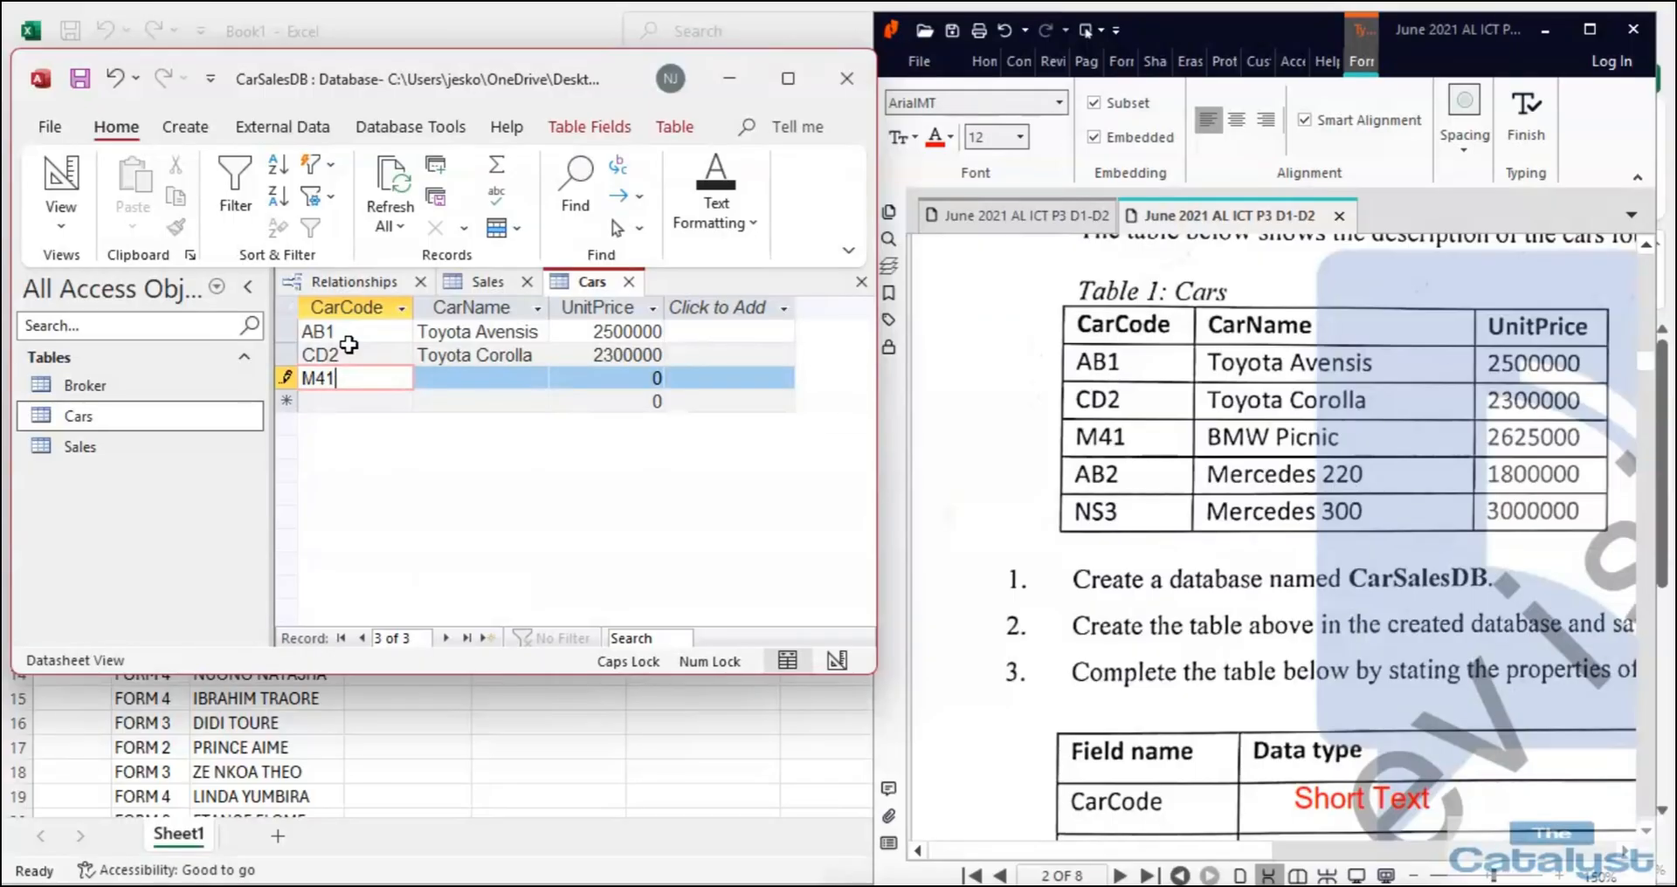
pyautogui.press('Tab')
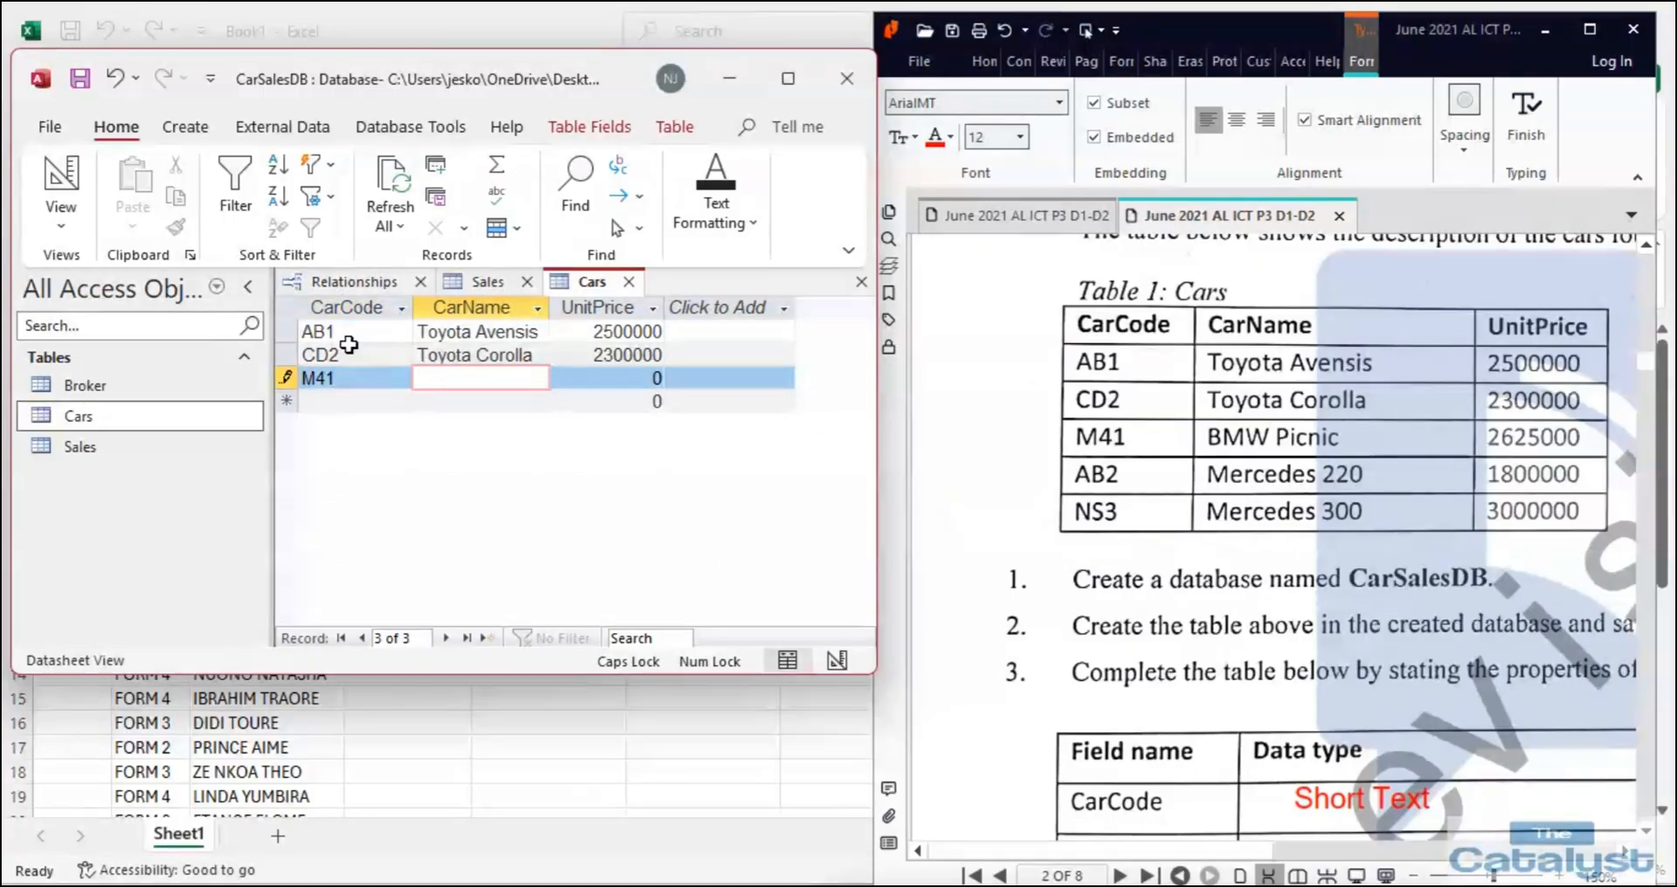
pyautogui.write('BWW')
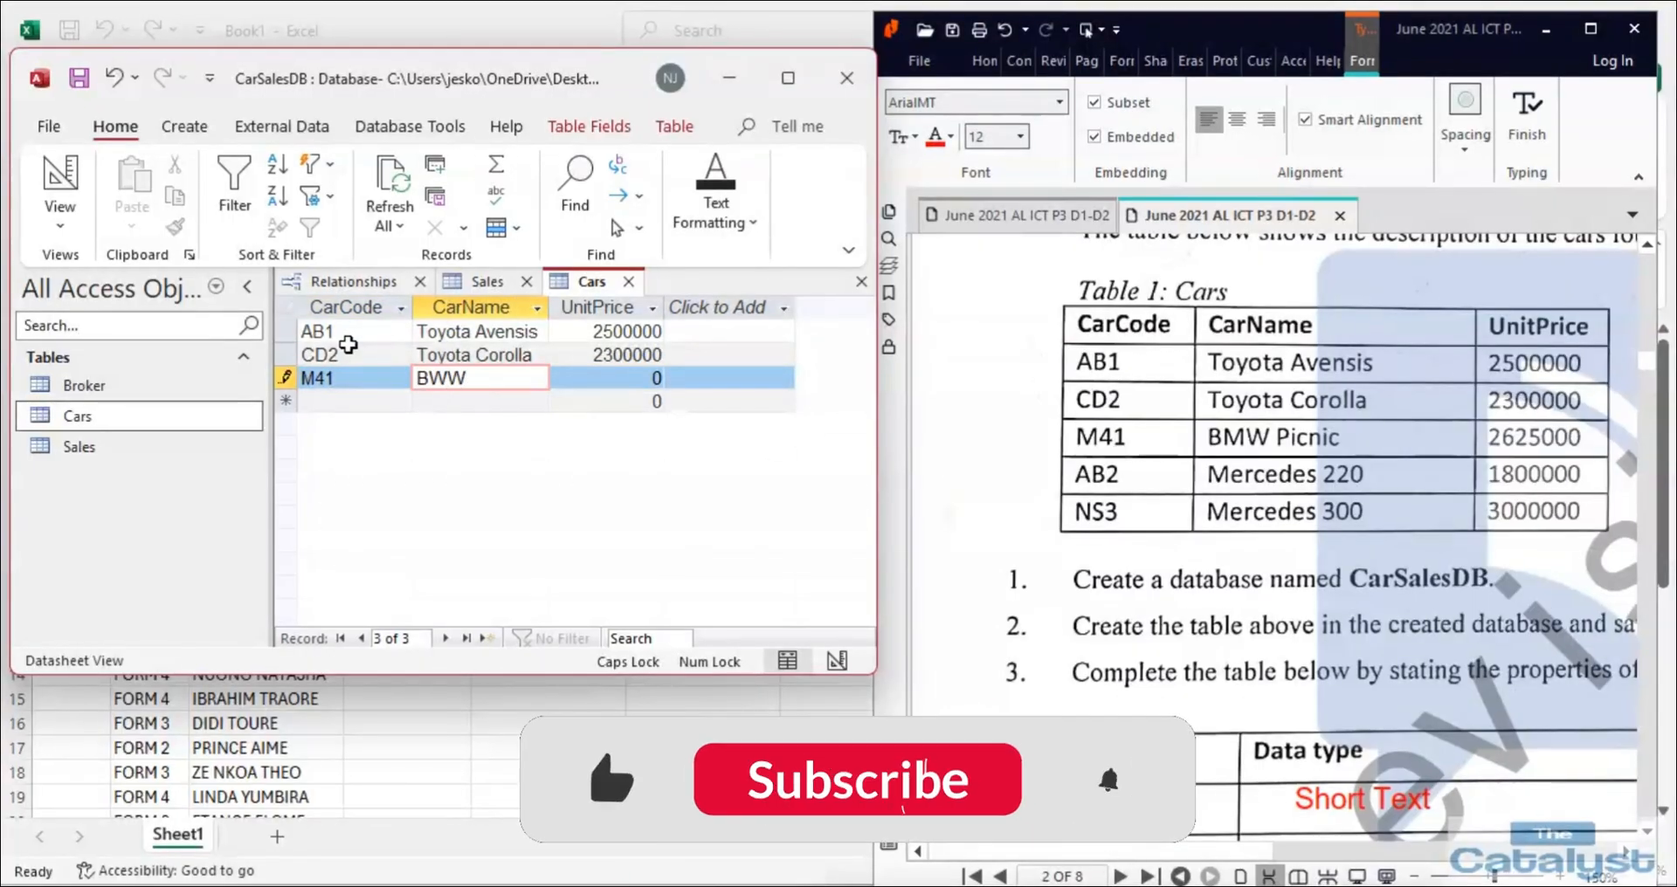
pyautogui.press('BackSpace')
pyautogui.press('BackSpace')
pyautogui.write('MW ')
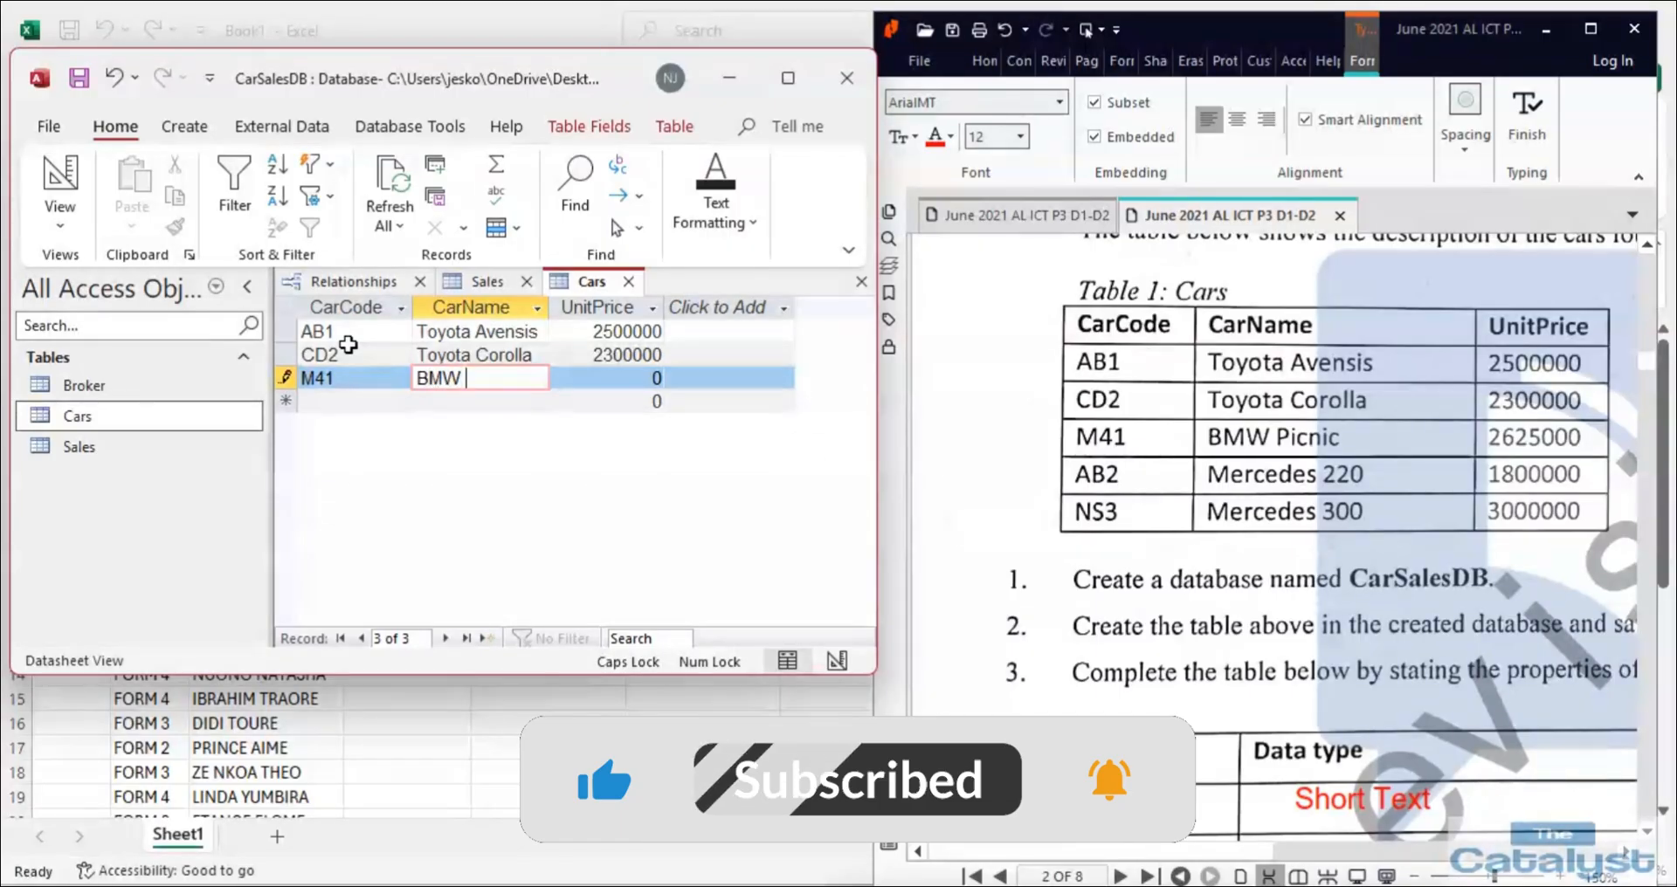
pyautogui.write('Picnic')
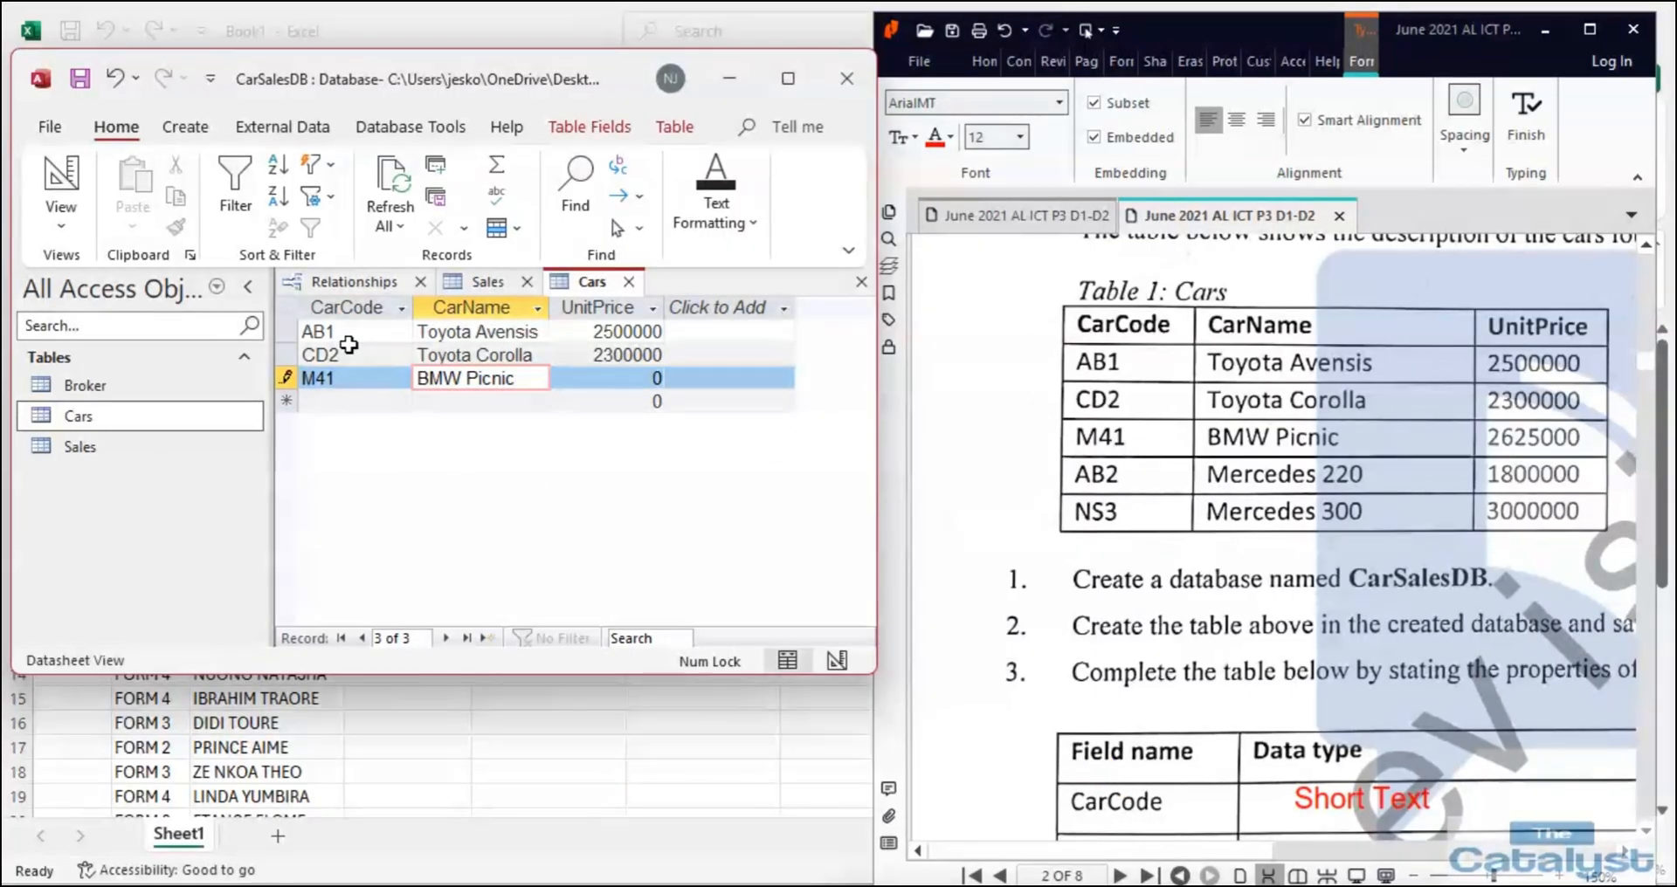
pyautogui.press('Tab')
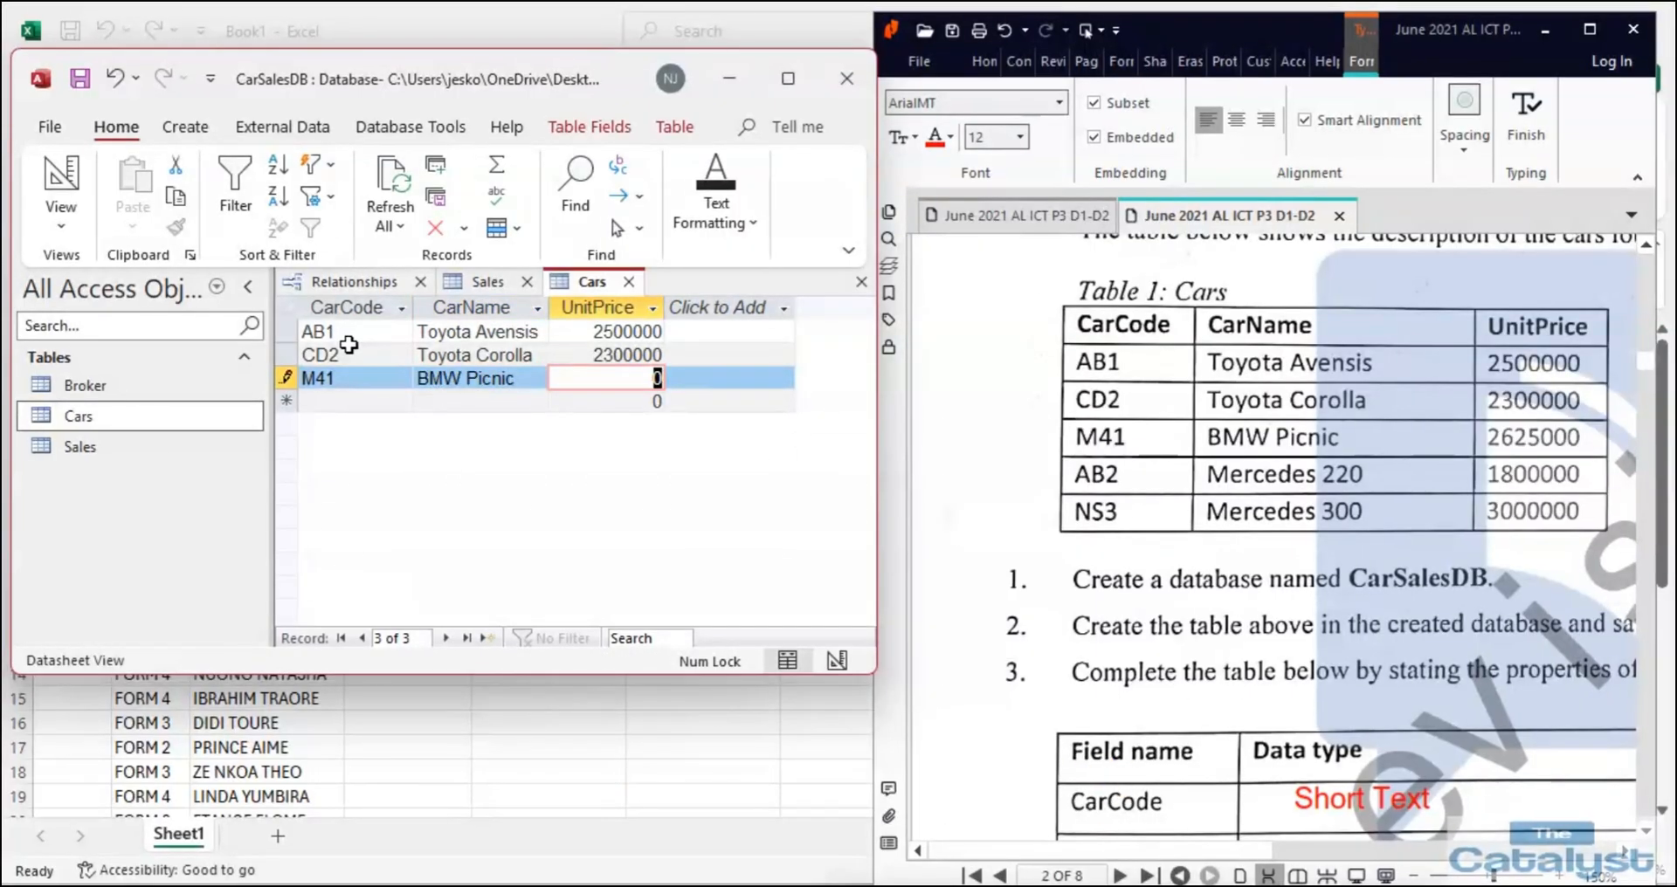
pyautogui.write('2625')
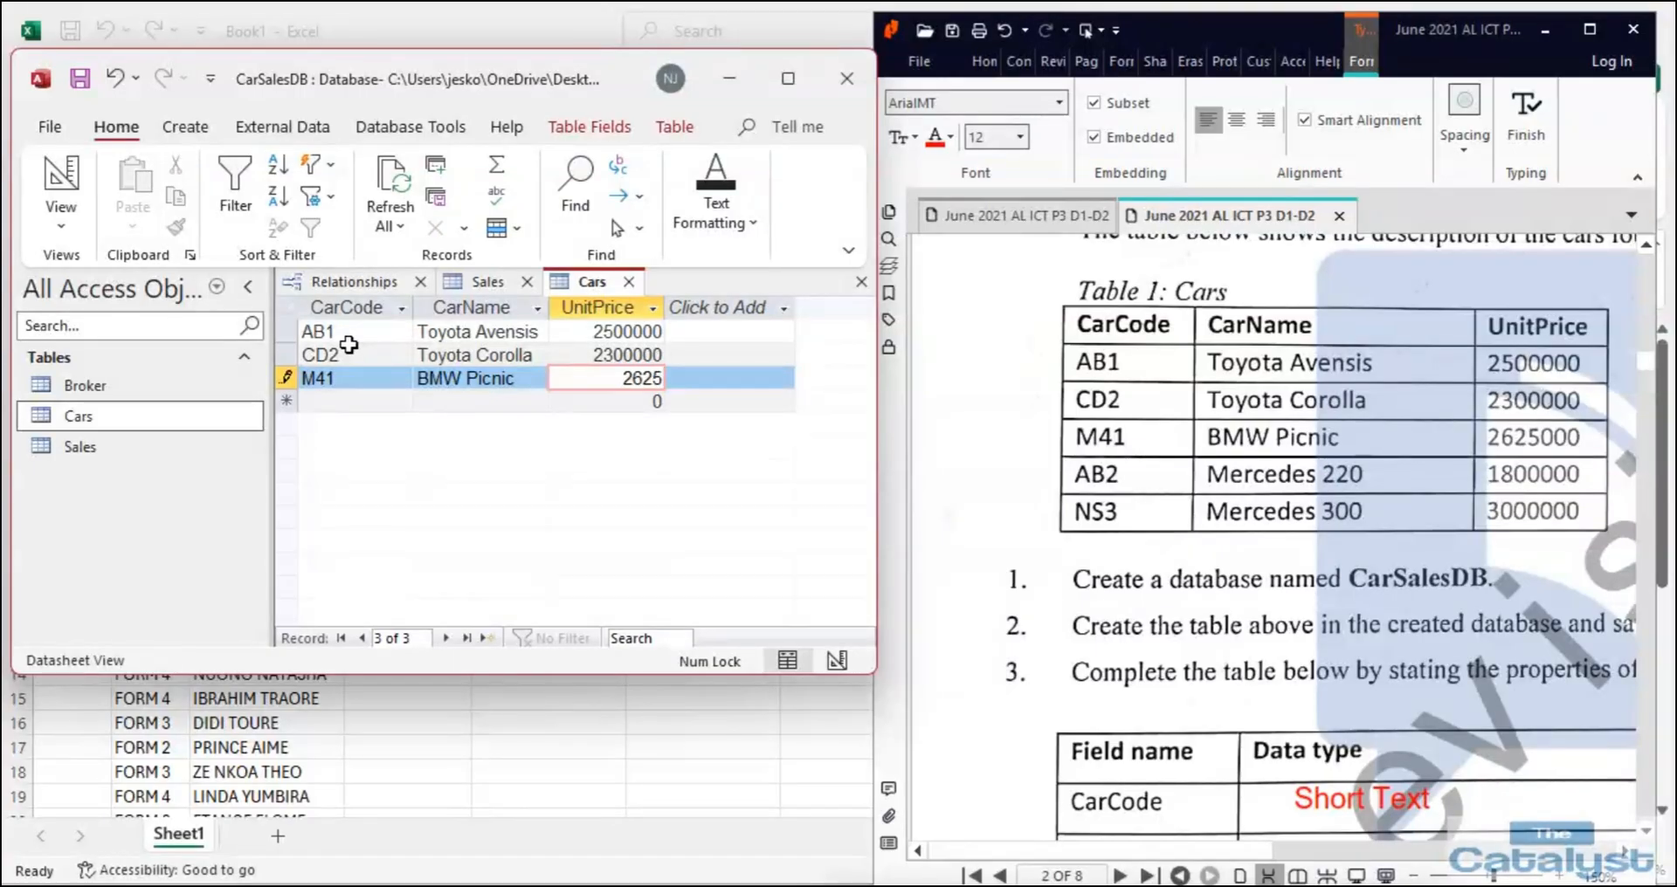
pyautogui.write('000')
pyautogui.press('Tab')
# Add a Cars record with car code AB2, car name Mercedes 220 and unit price 1800000.
pyautogui.press('capslock')
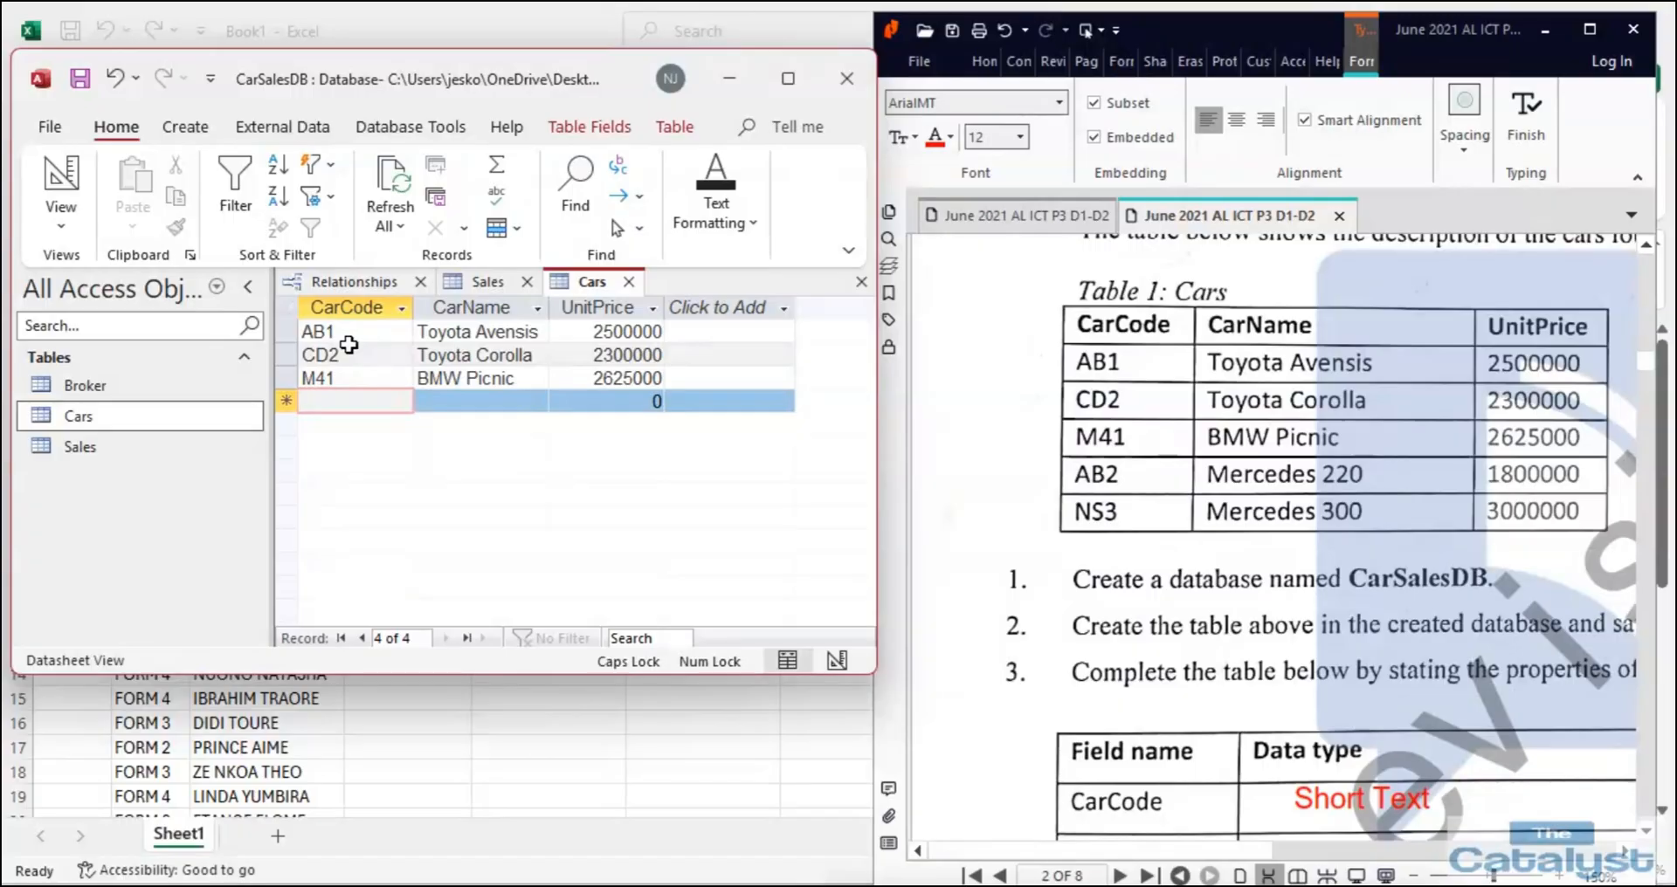
pyautogui.write('AB2')
pyautogui.press('Tab')
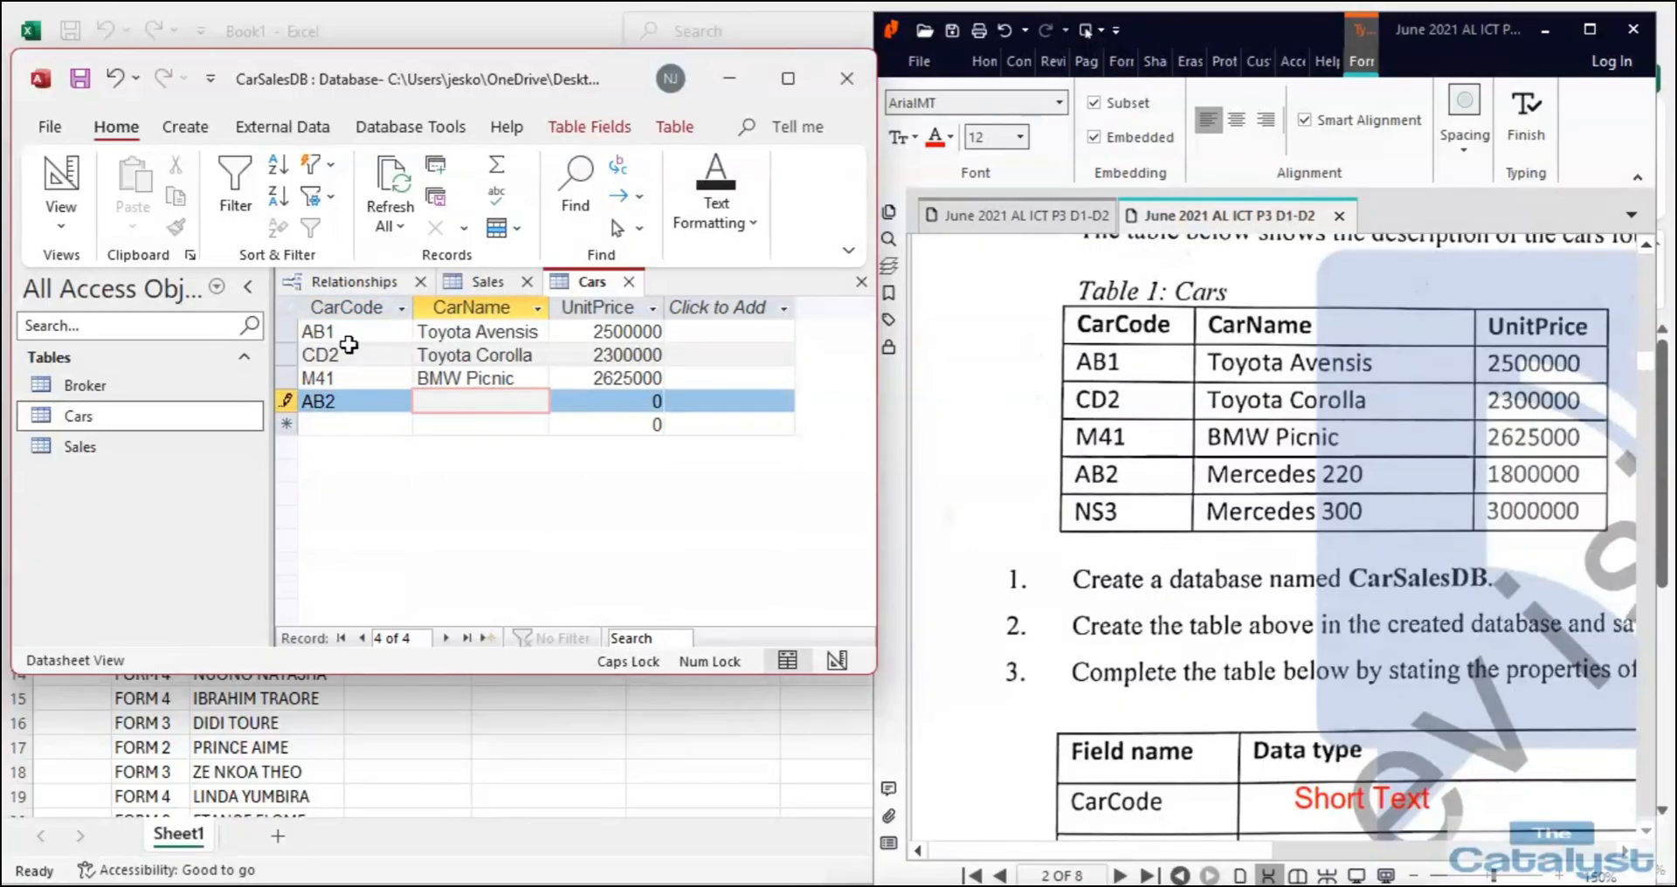
pyautogui.write('M')
pyautogui.press('capslock')
pyautogui.write('ercedes 220')
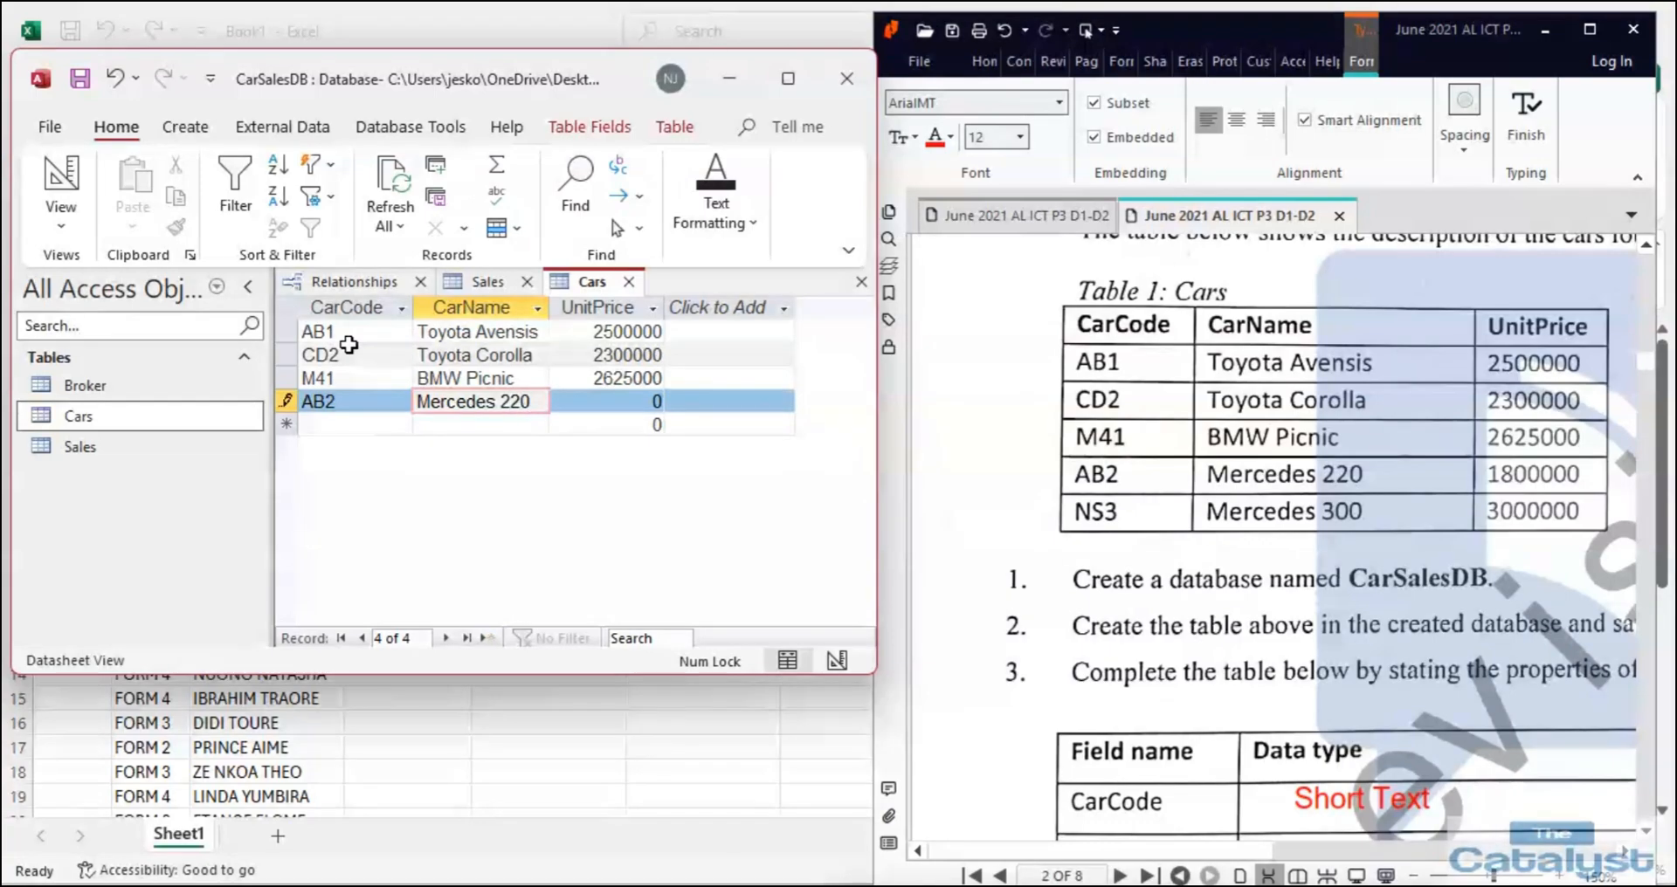
pyautogui.press('Tab')
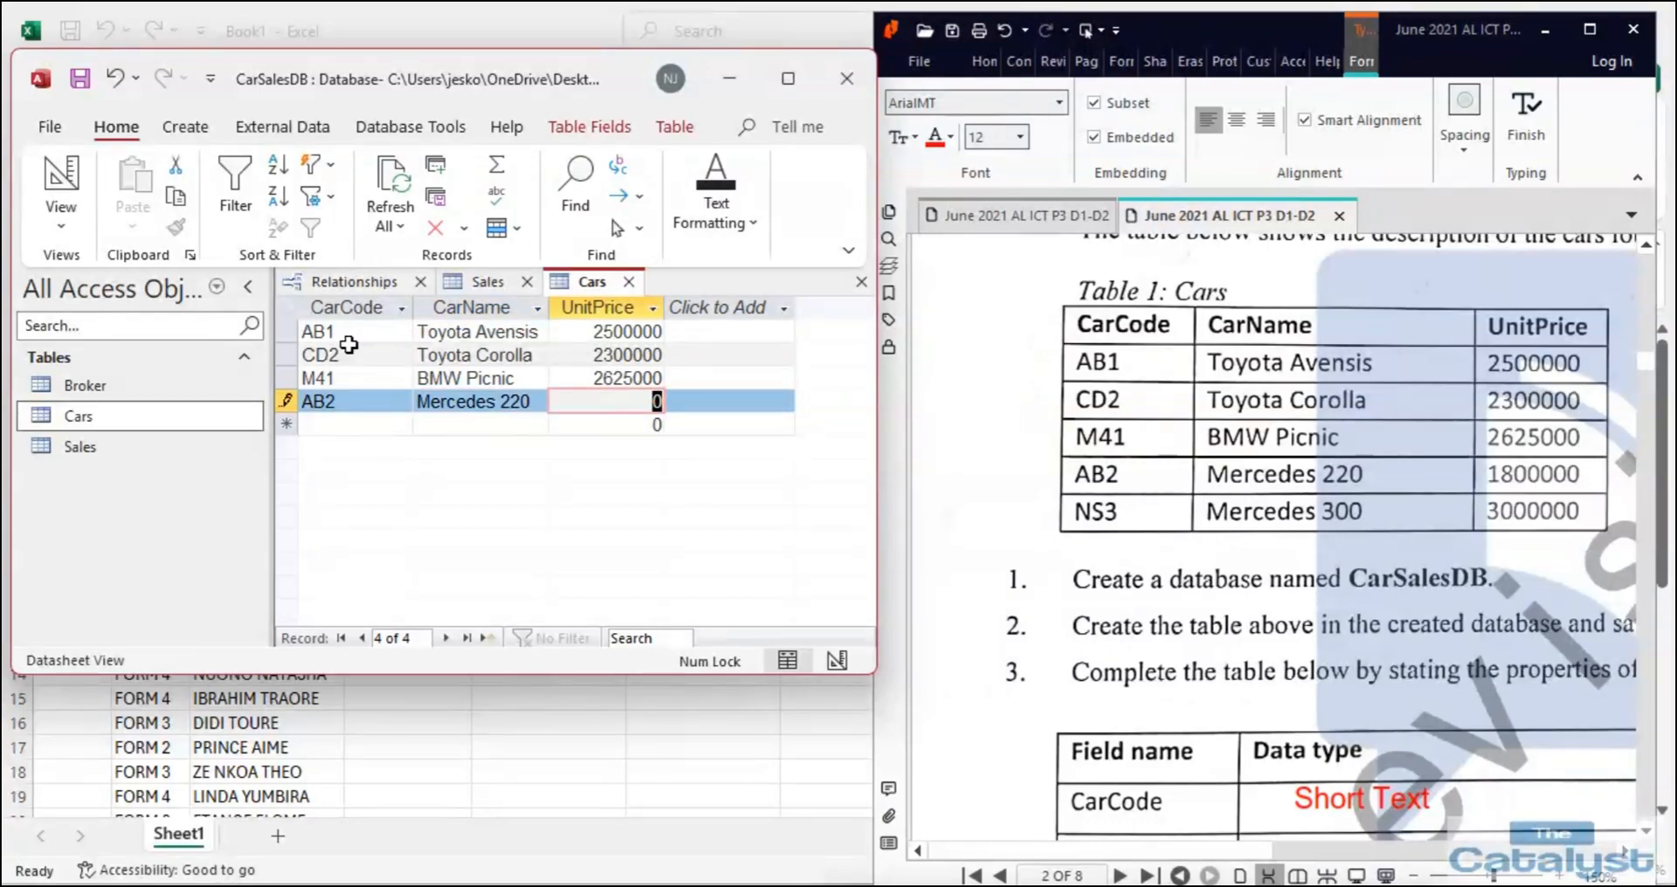
pyautogui.write('1800000')
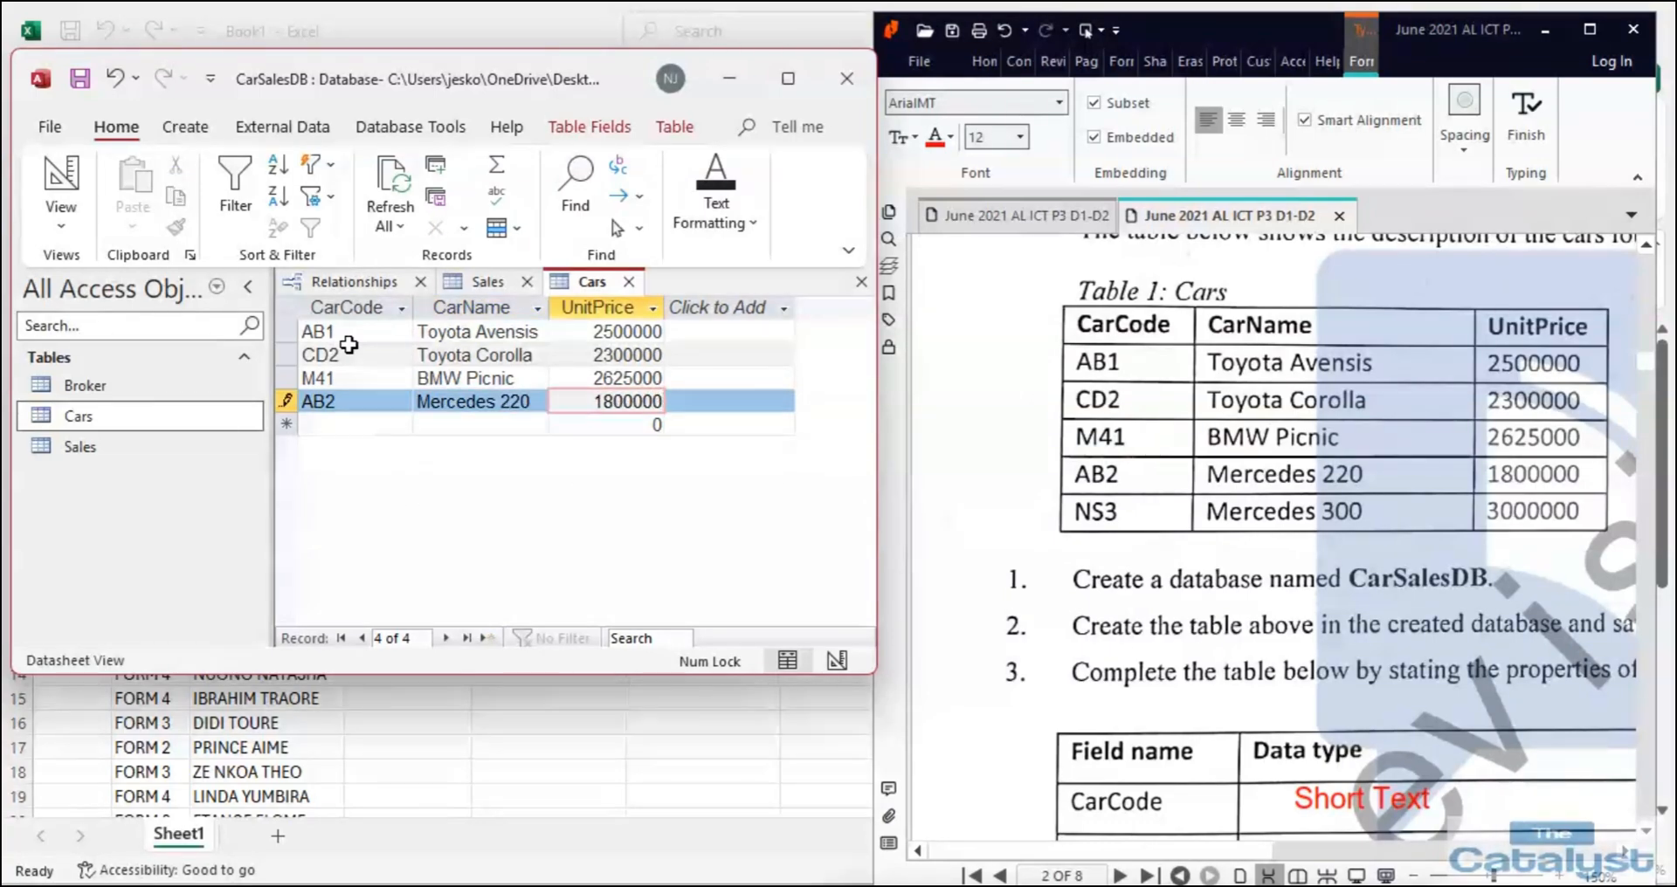
pyautogui.press('Tab')
# Add a Cars record with car code NS3, car name Mercedes 300 and unit price 3000000.
pyautogui.press('capslock')
pyautogui.write('NS3')
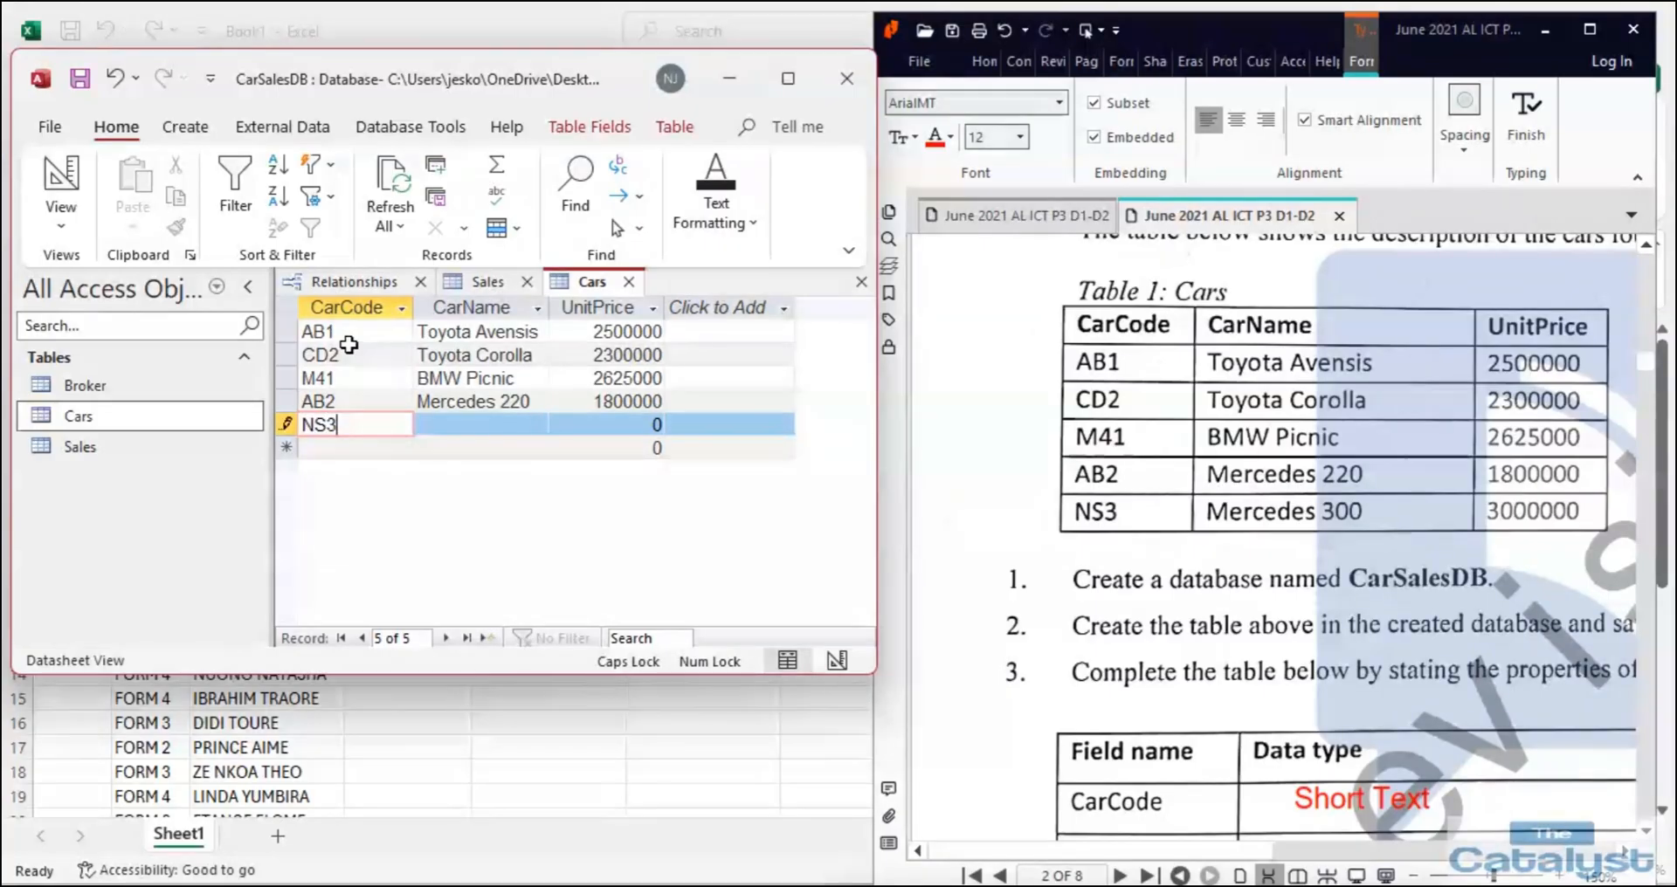
pyautogui.press('Tab')
pyautogui.press('capslock')
pyautogui.write('M')
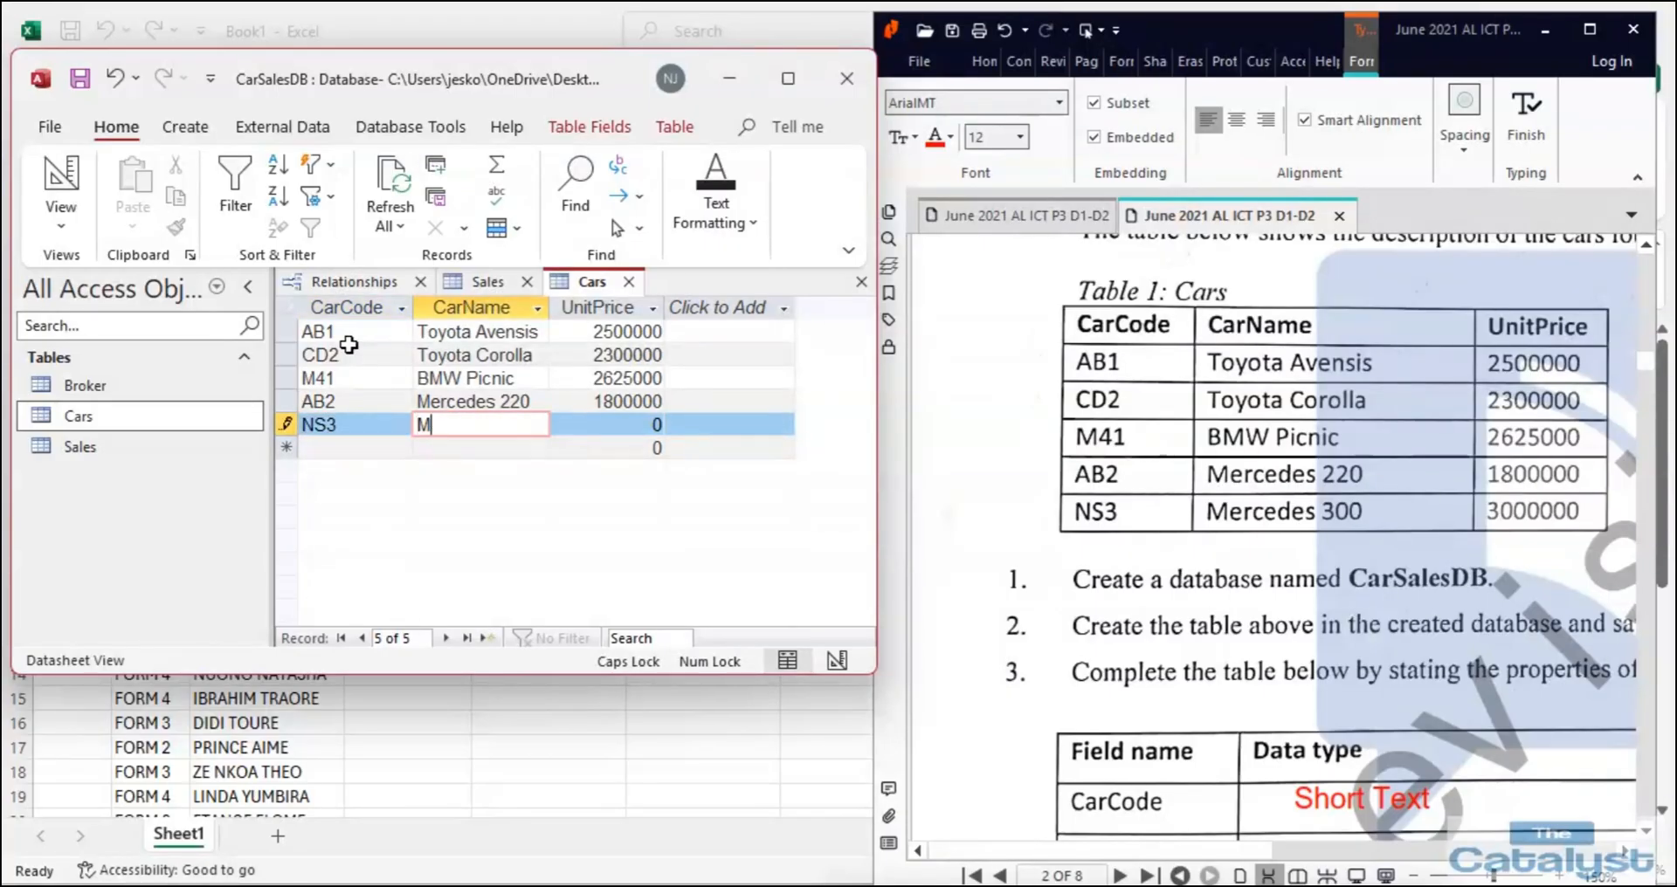
pyautogui.write('ercedes 300')
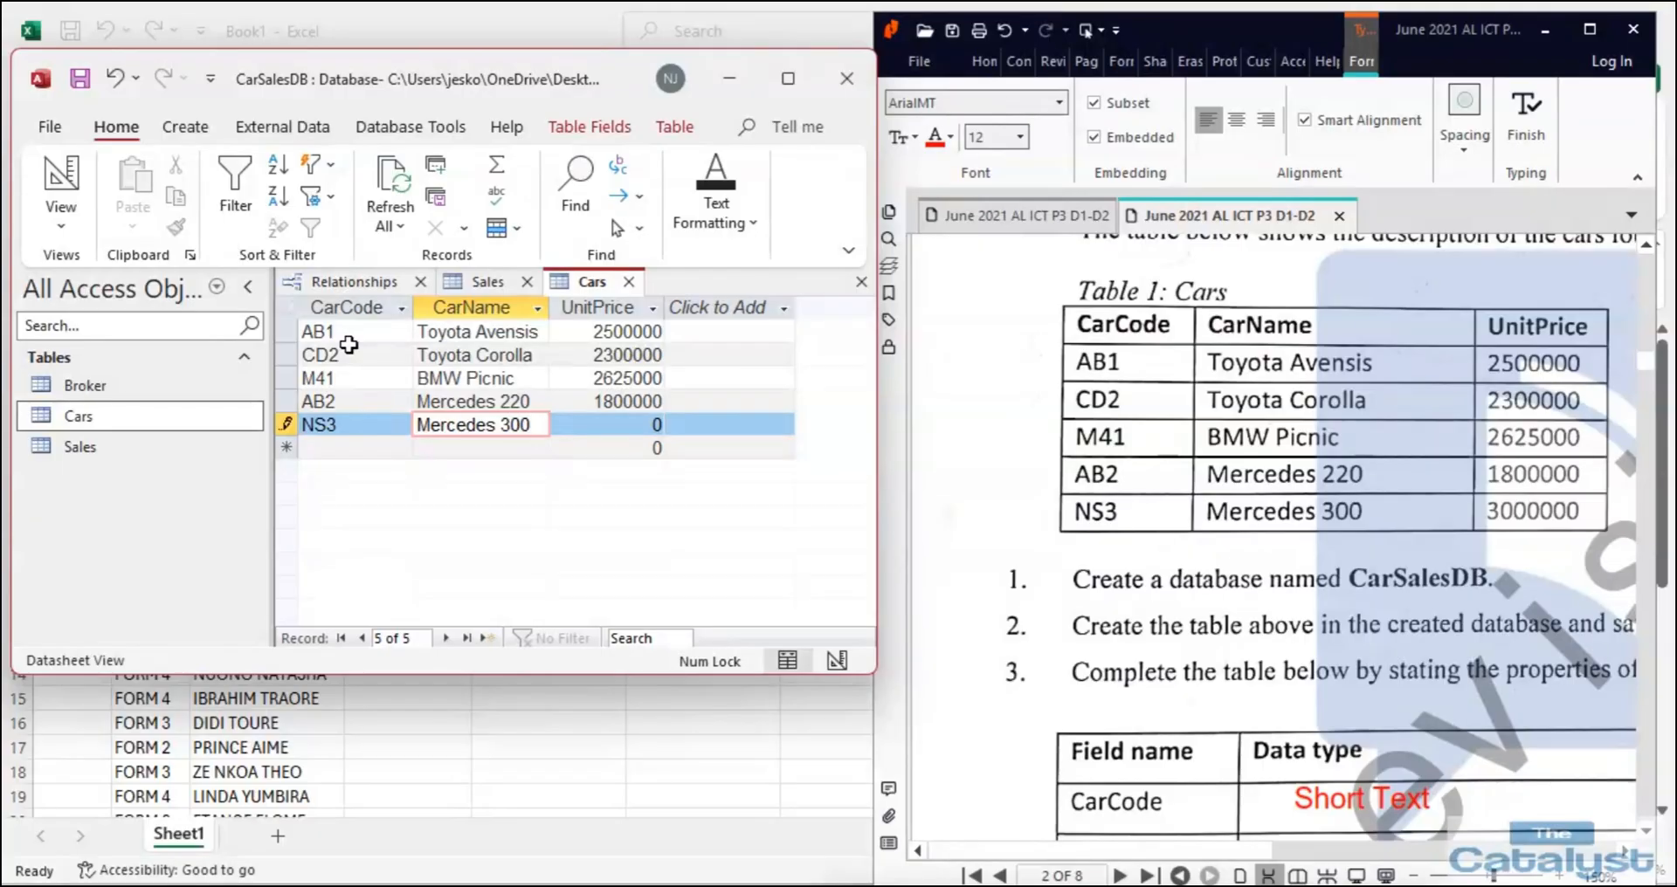
pyautogui.press('Tab')
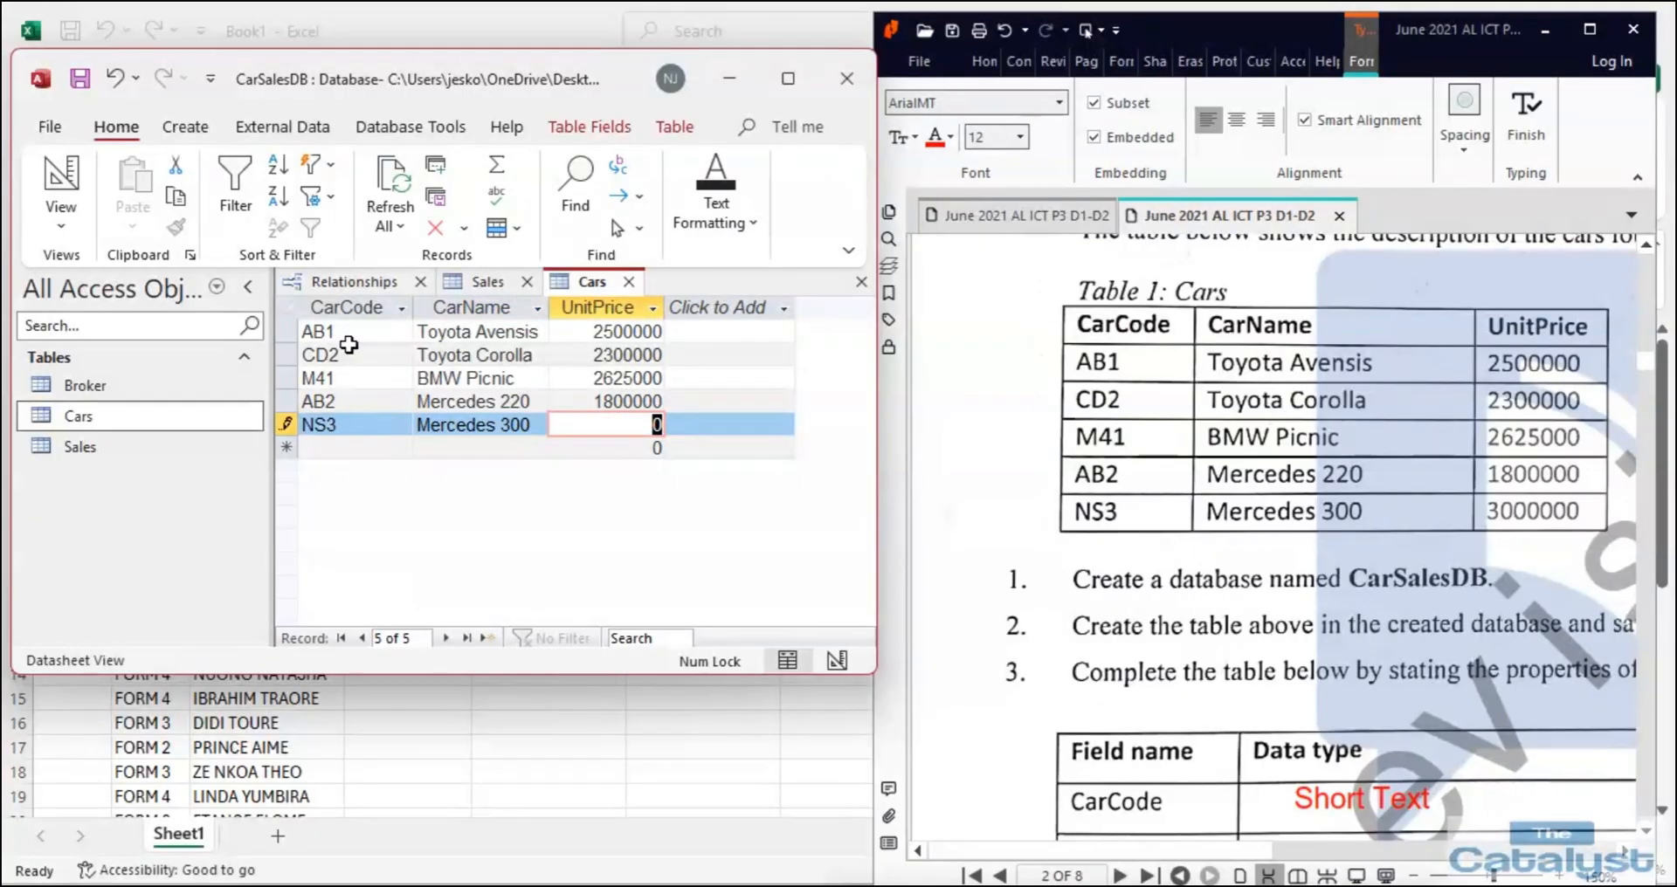
pyautogui.write('3000000')
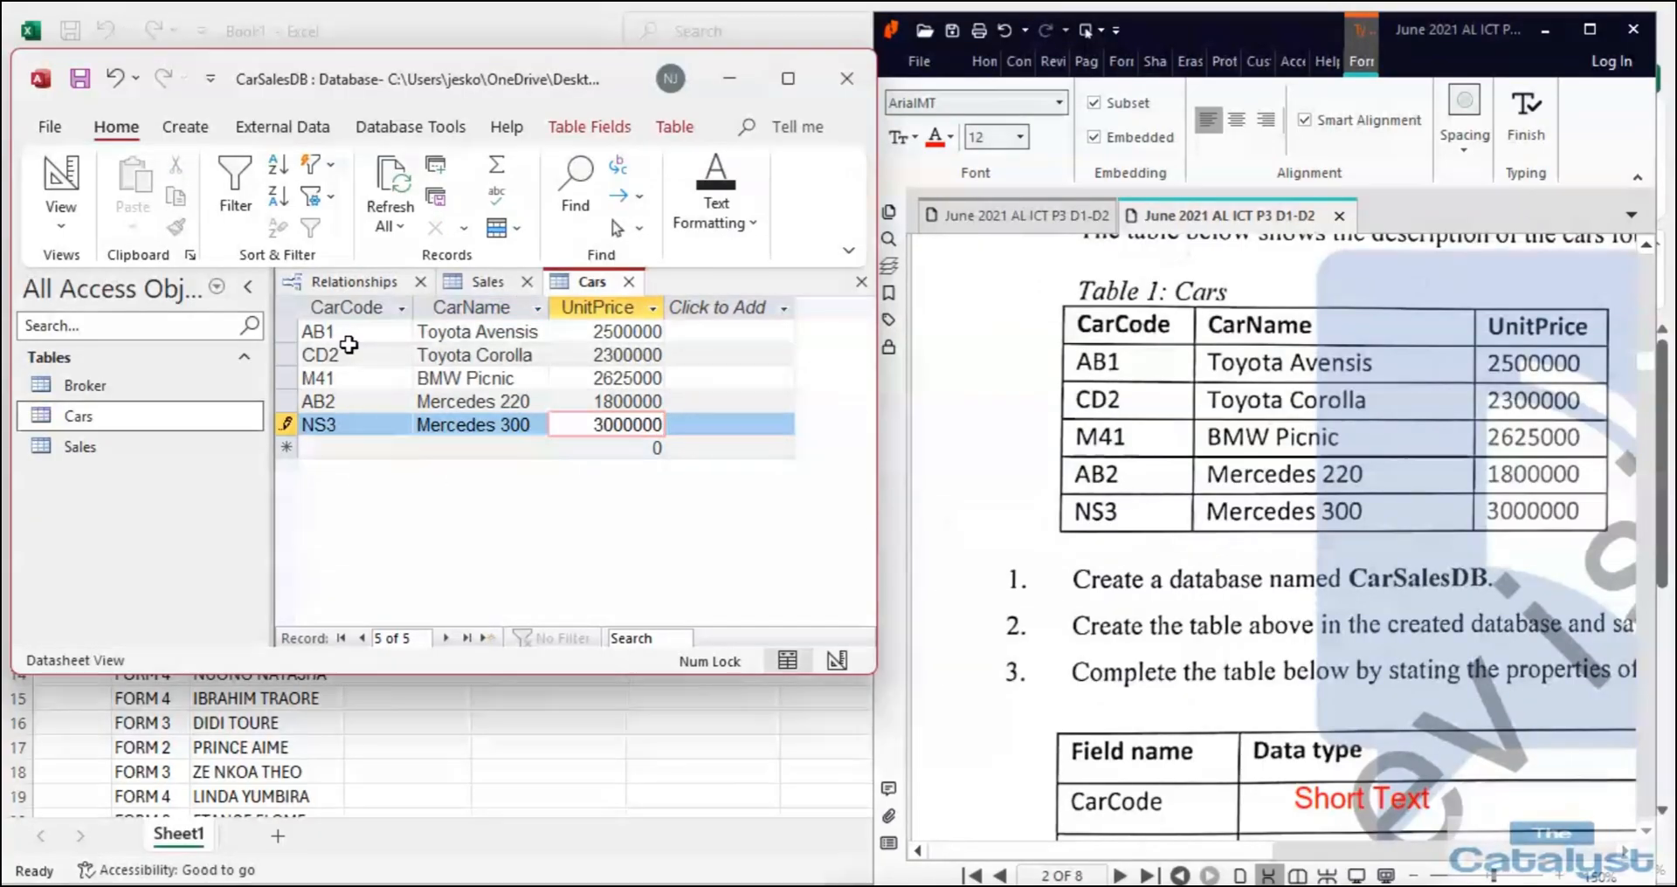
# Save and close the Cars table, and close the Sales table as well.
pyautogui.rightClick(587, 283)
pyautogui.click(632, 299)
pyautogui.click(629, 283)
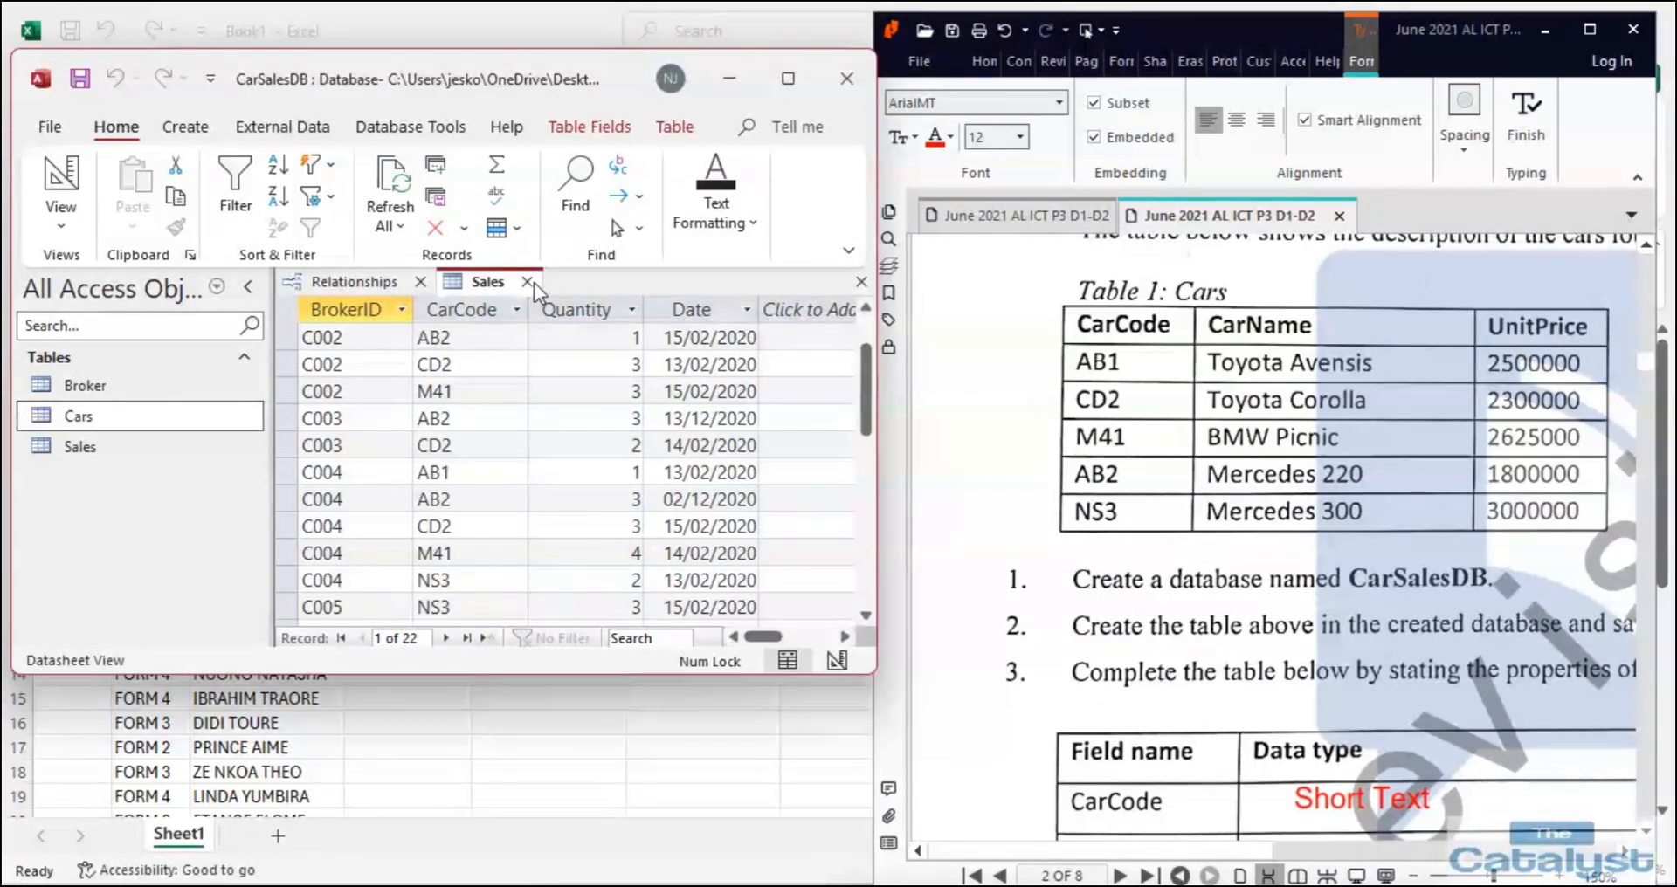
pyautogui.click(528, 281)
# Maximize the Access and Nitro PDF Pro windows, and return to the relationships diagram in Access.
pyautogui.click(787, 79)
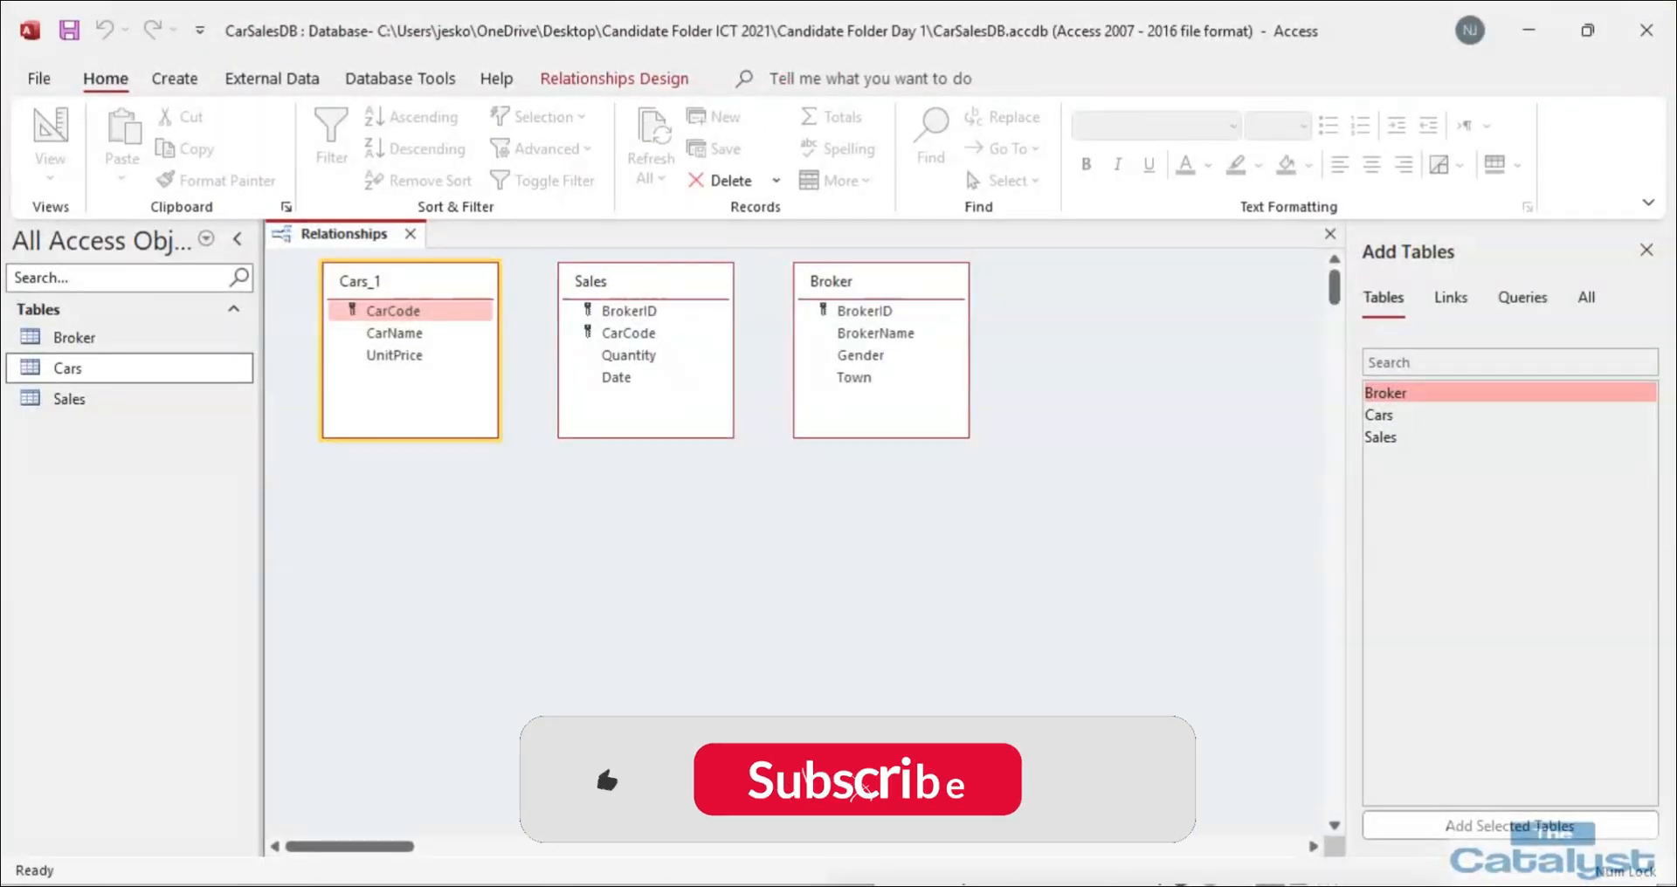
pyautogui.click(711, 883)
pyautogui.click(1598, 30)
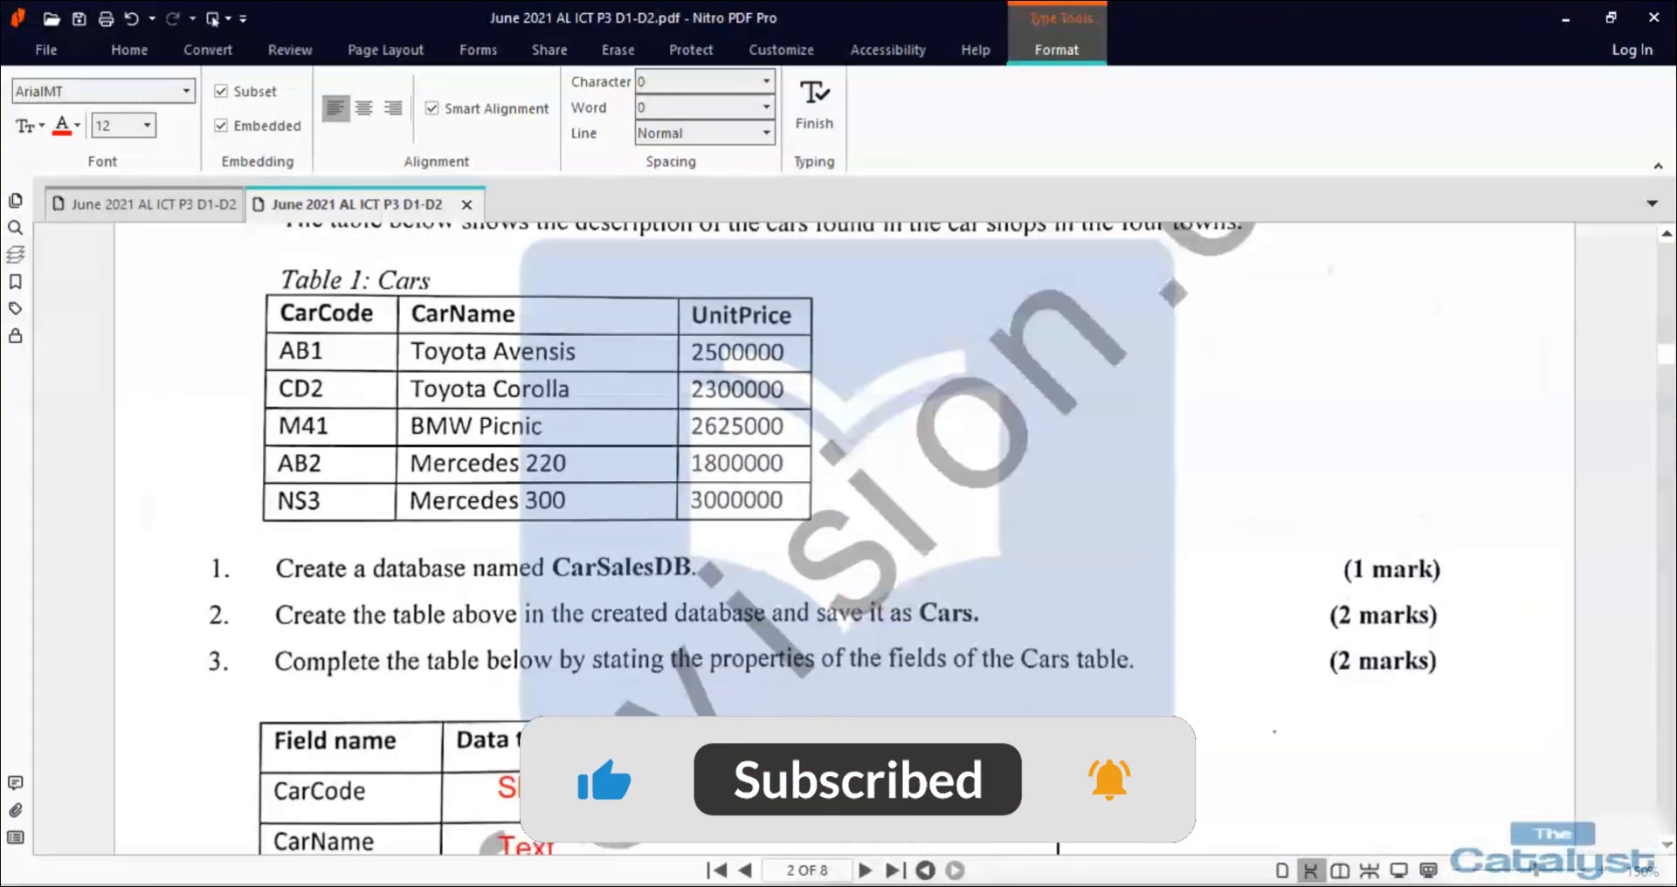
pyautogui.click(819, 884)
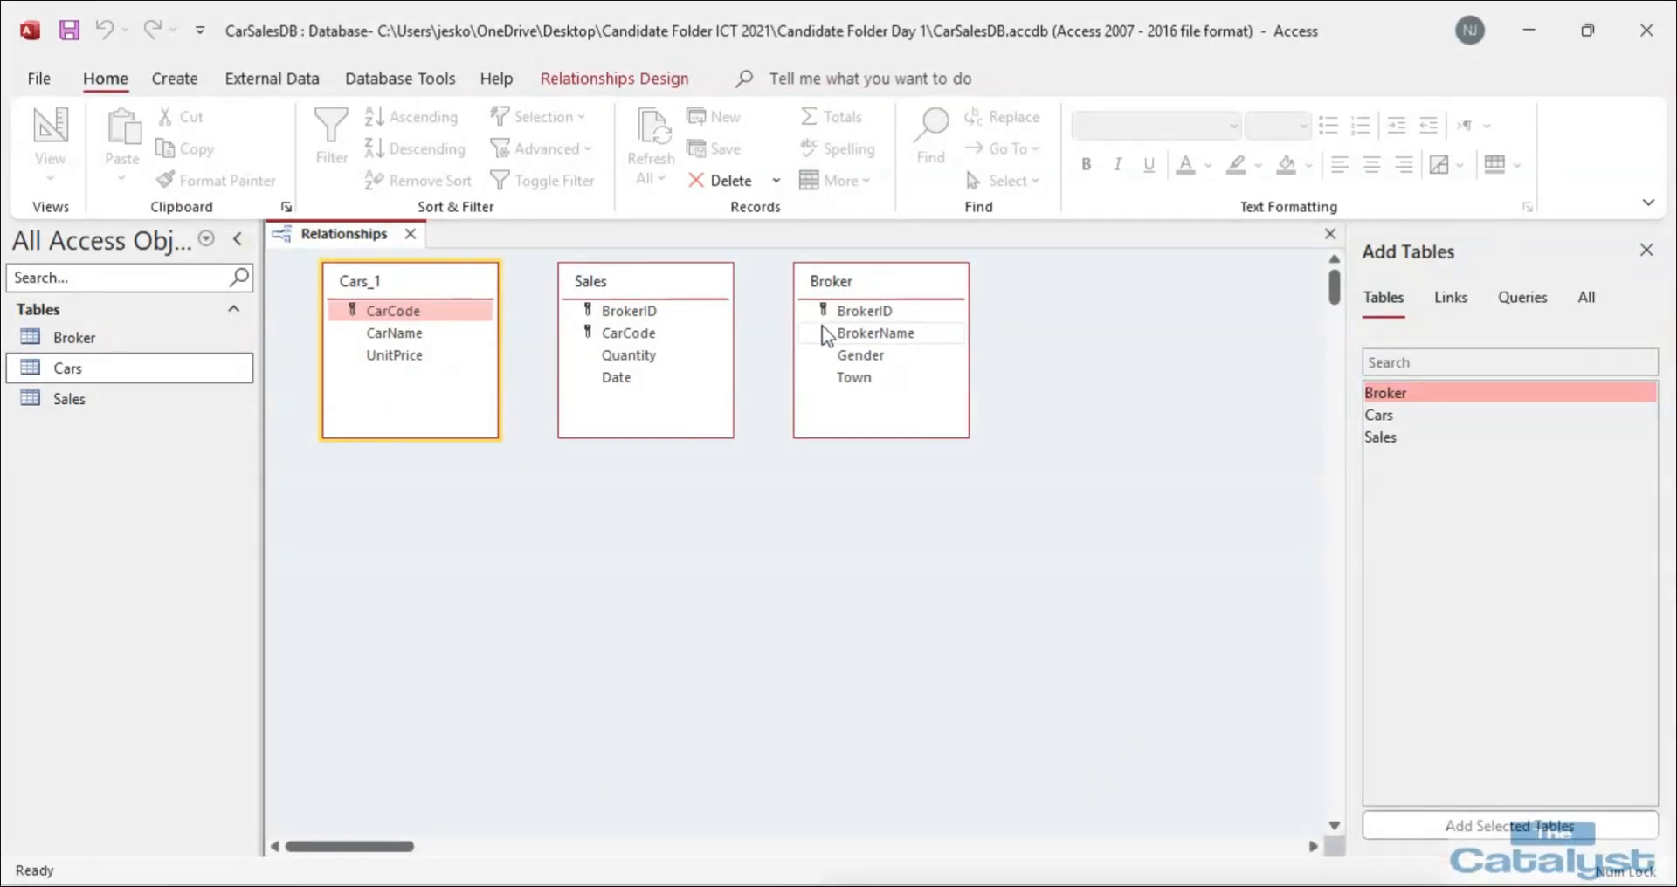
# Relate Broker to Sales on BrokerID, enforcing referential integrity with cascading updates and deletes.
pyautogui.moveTo(832, 313); pyautogui.dragTo(647, 312)
pyautogui.click(720, 376)
pyautogui.click(709, 403)
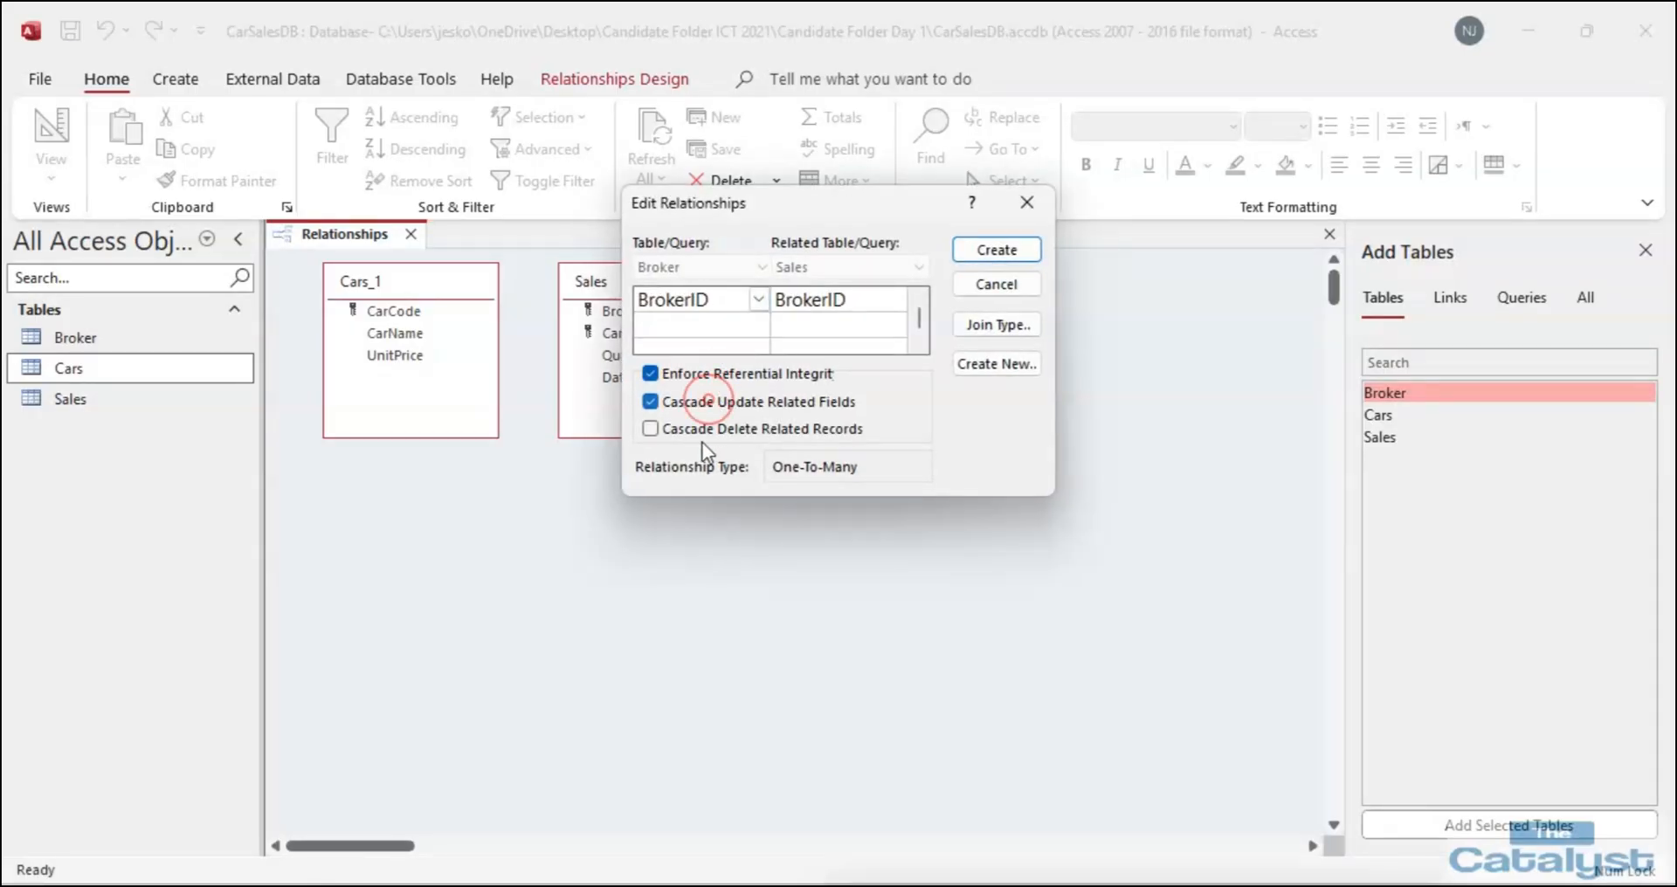
pyautogui.click(702, 429)
pyautogui.click(987, 253)
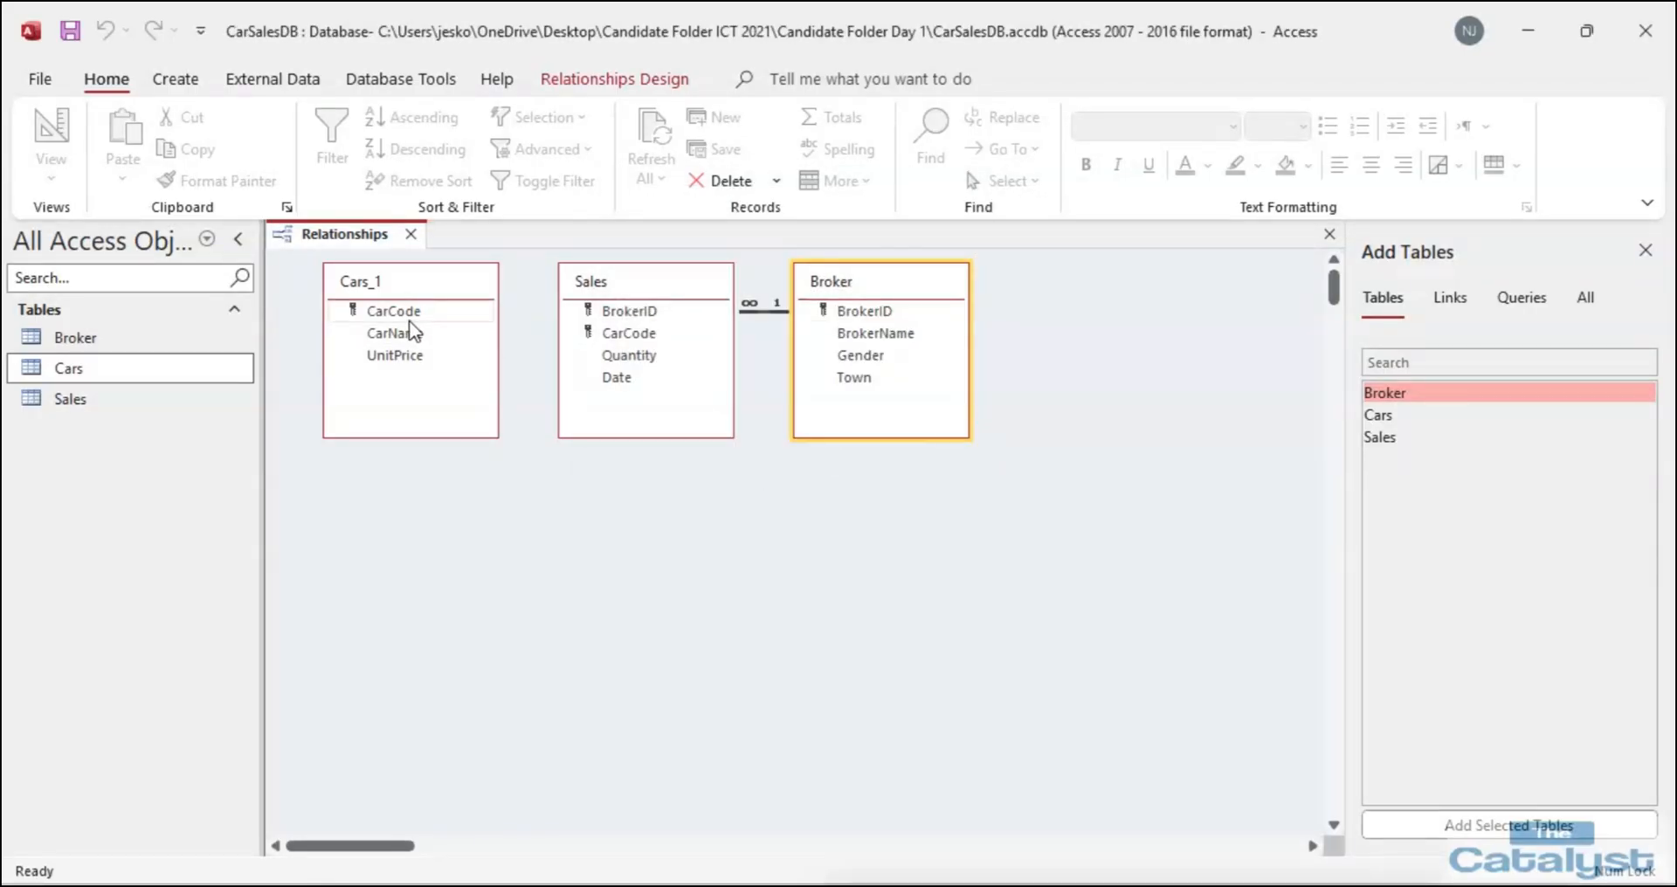
# Relate Cars_1 to Sales on CarCode, enforcing referential integrity.
pyautogui.moveTo(400, 312); pyautogui.dragTo(610, 333)
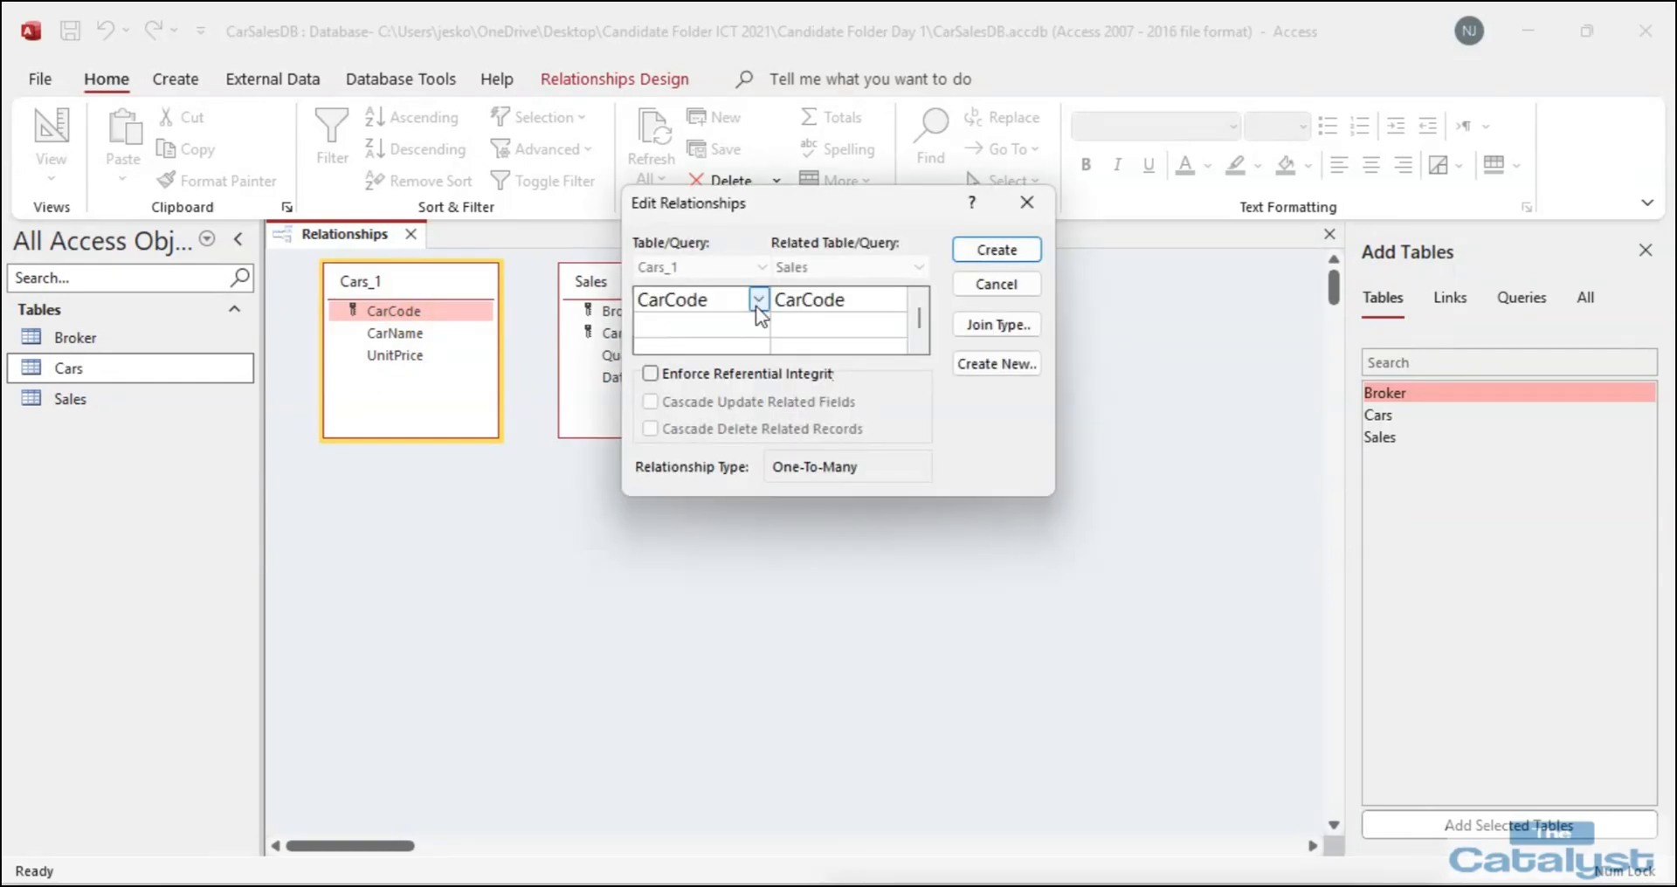
pyautogui.click(718, 376)
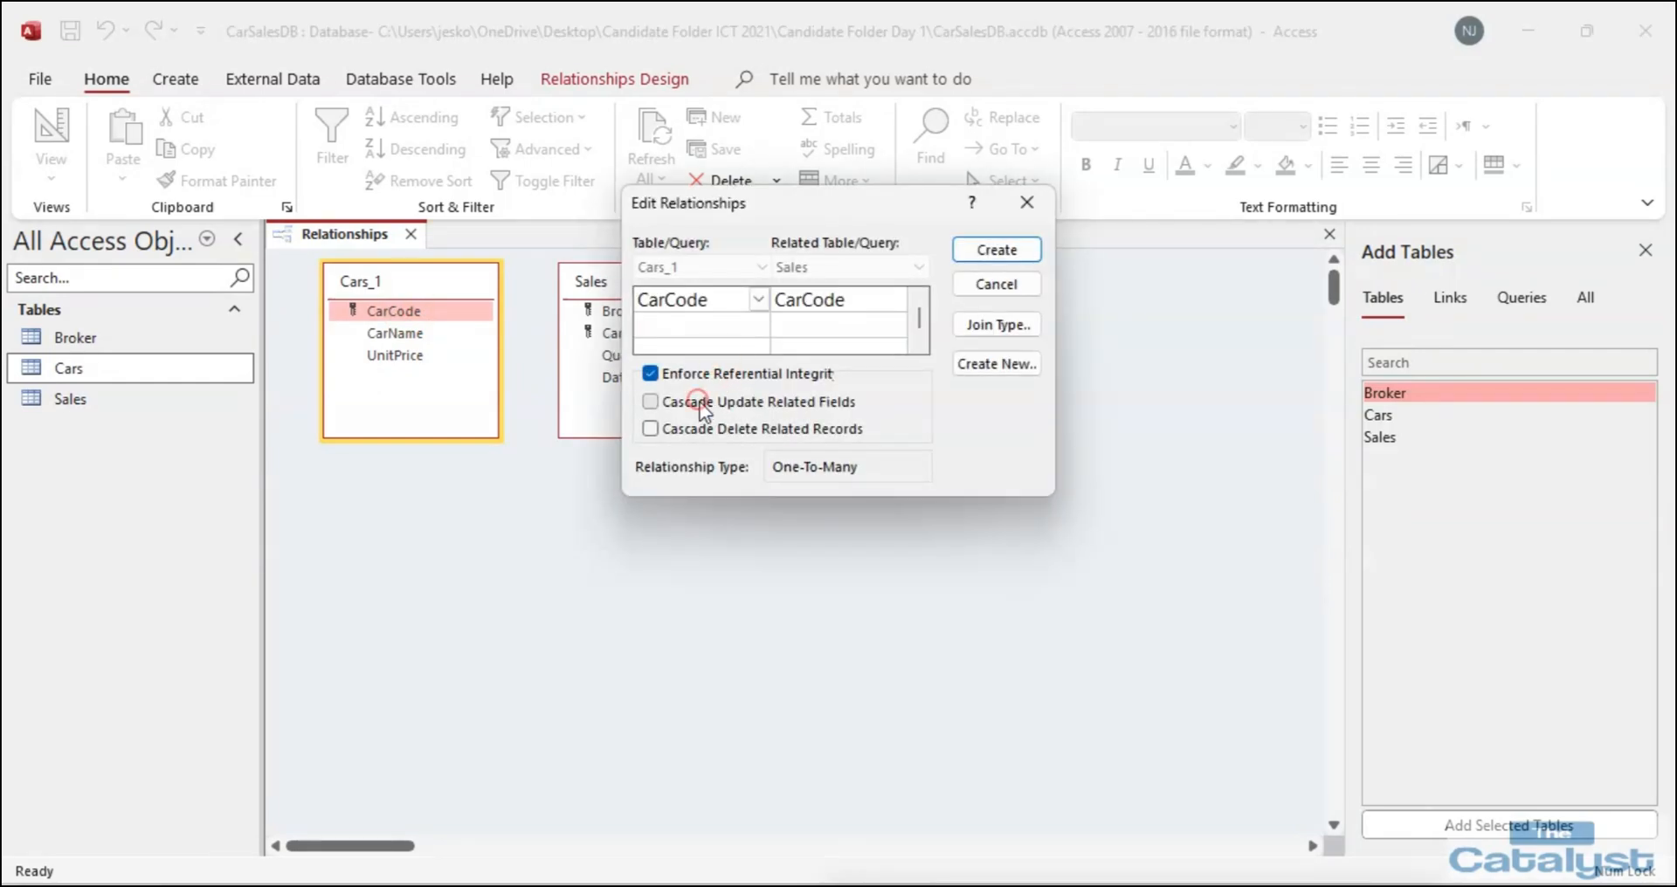
pyautogui.click(987, 249)
# Arrange the relationships diagram with Sales below and midway between Cars_1 and Broker.
pyautogui.moveTo(727, 300); pyautogui.dragTo(727, 443)
pyautogui.moveTo(902, 283); pyautogui.dragTo(1024, 281)
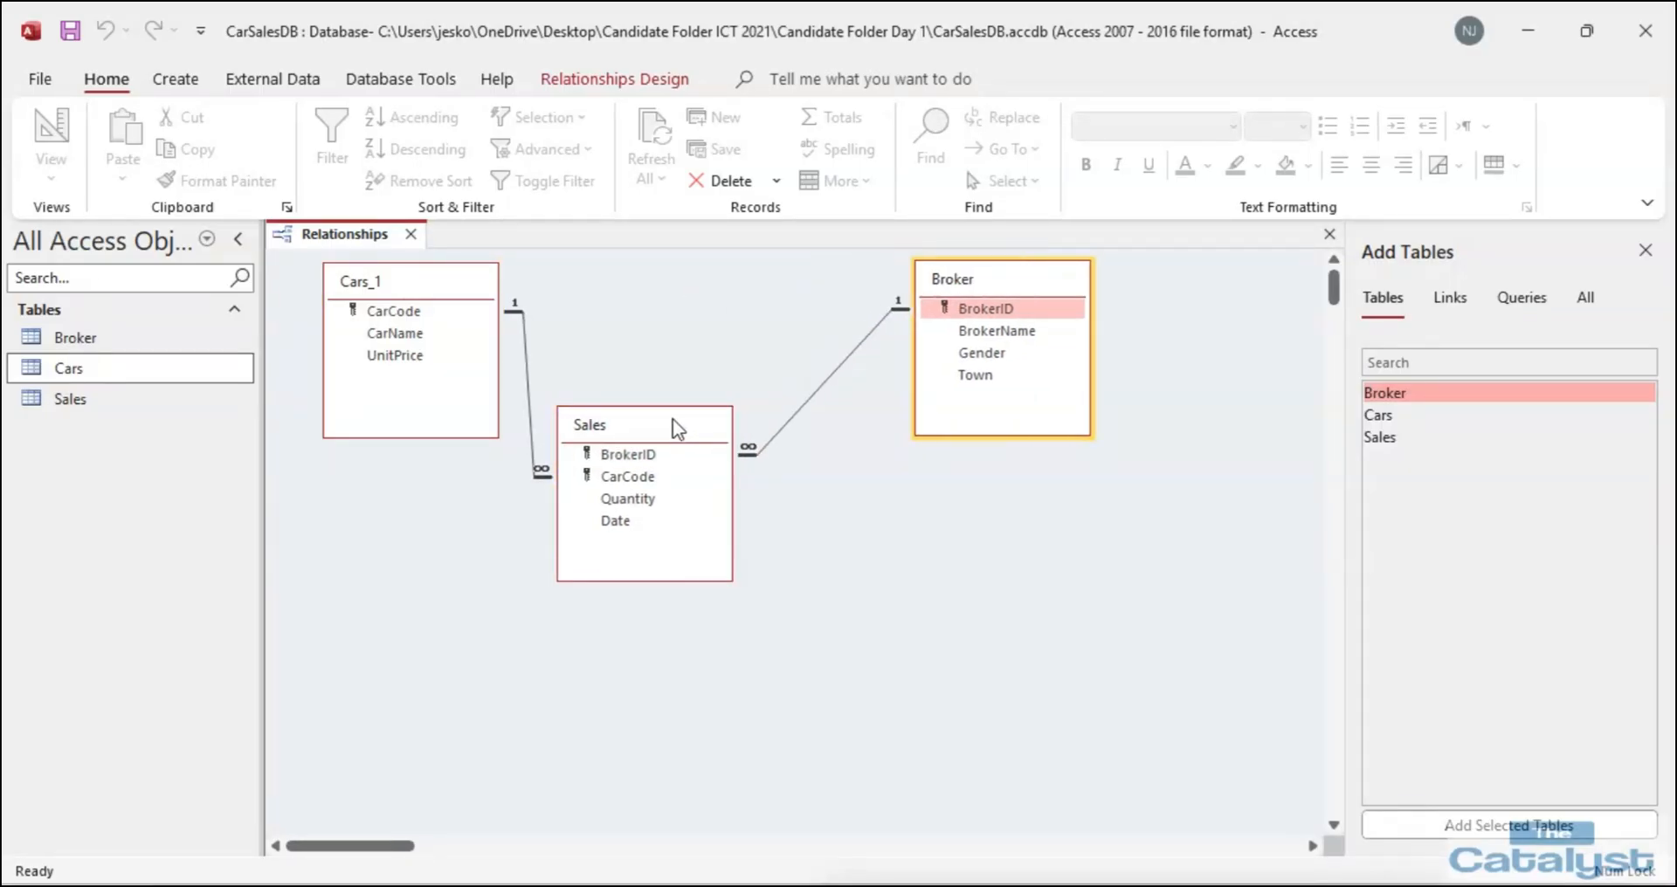
pyautogui.moveTo(672, 417); pyautogui.dragTo(745, 415)
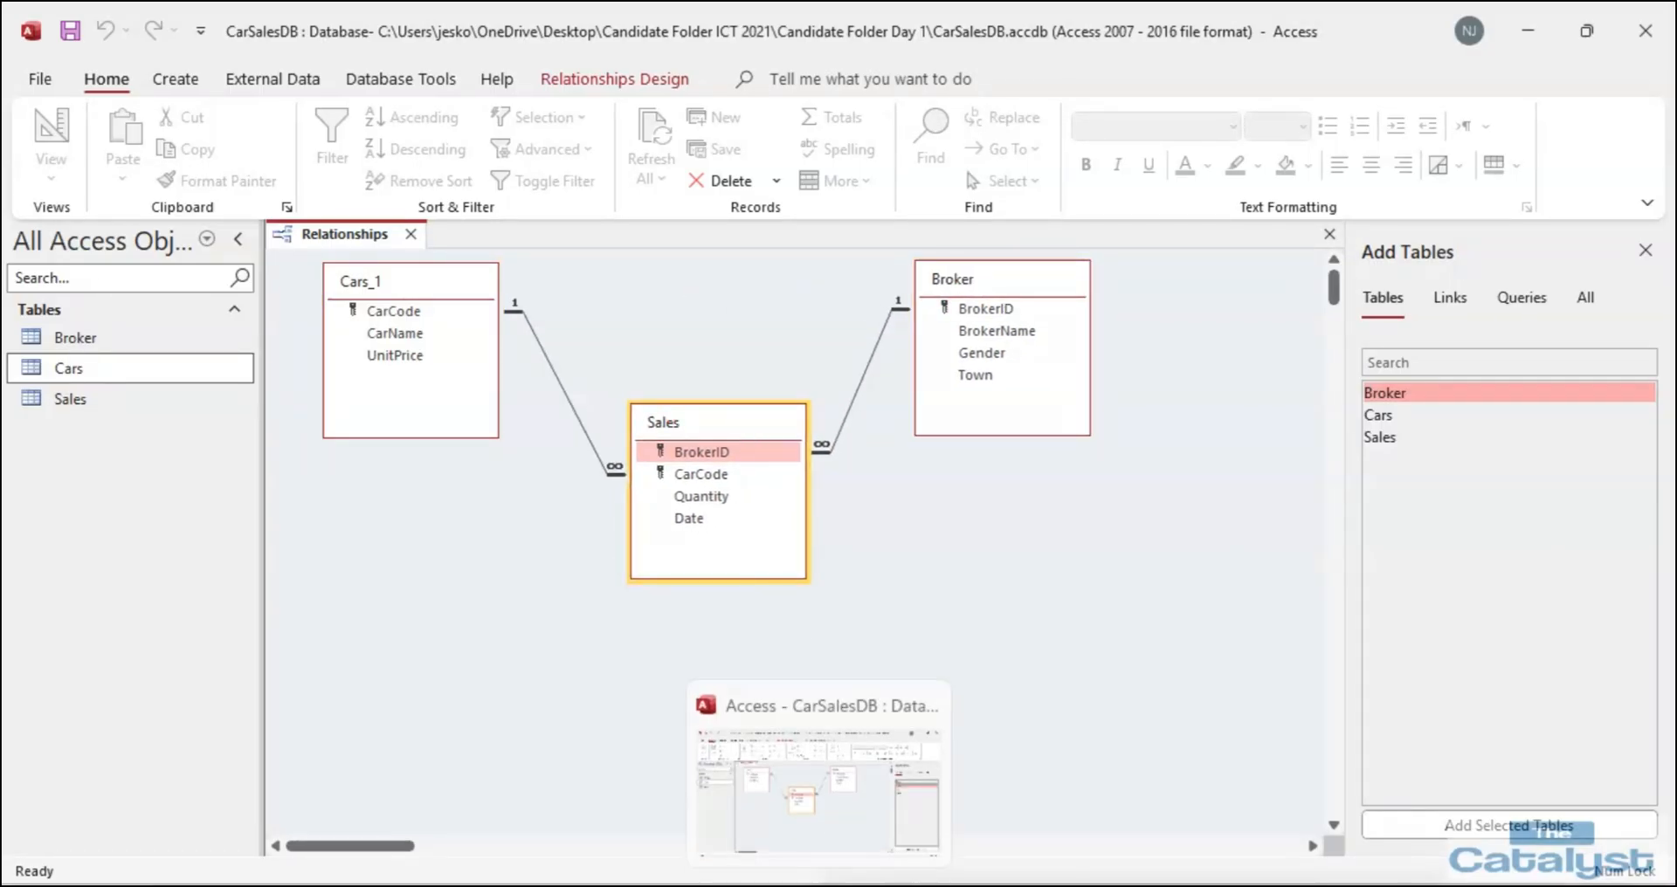
# Switch to the exam paper in Nitro PDF Pro and read question 6 on the relationship diagram and question 7 on the query.
pyautogui.click(716, 884)
pyautogui.scroll(-4, 708, 473)
pyautogui.scroll(-12, 707, 485)
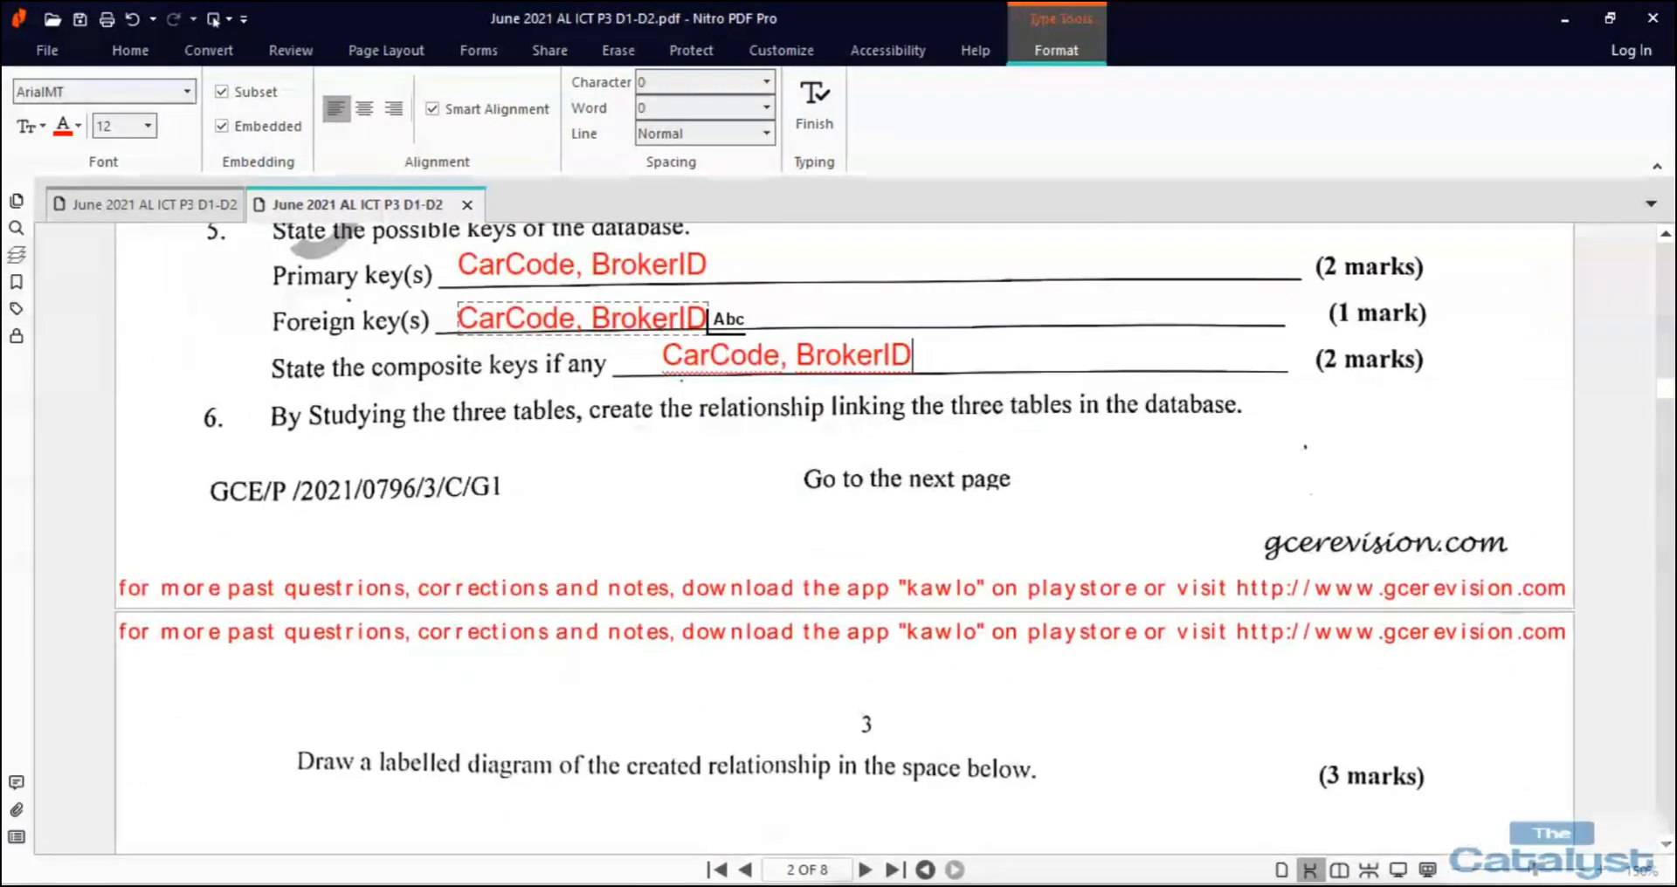
pyautogui.click(130, 50)
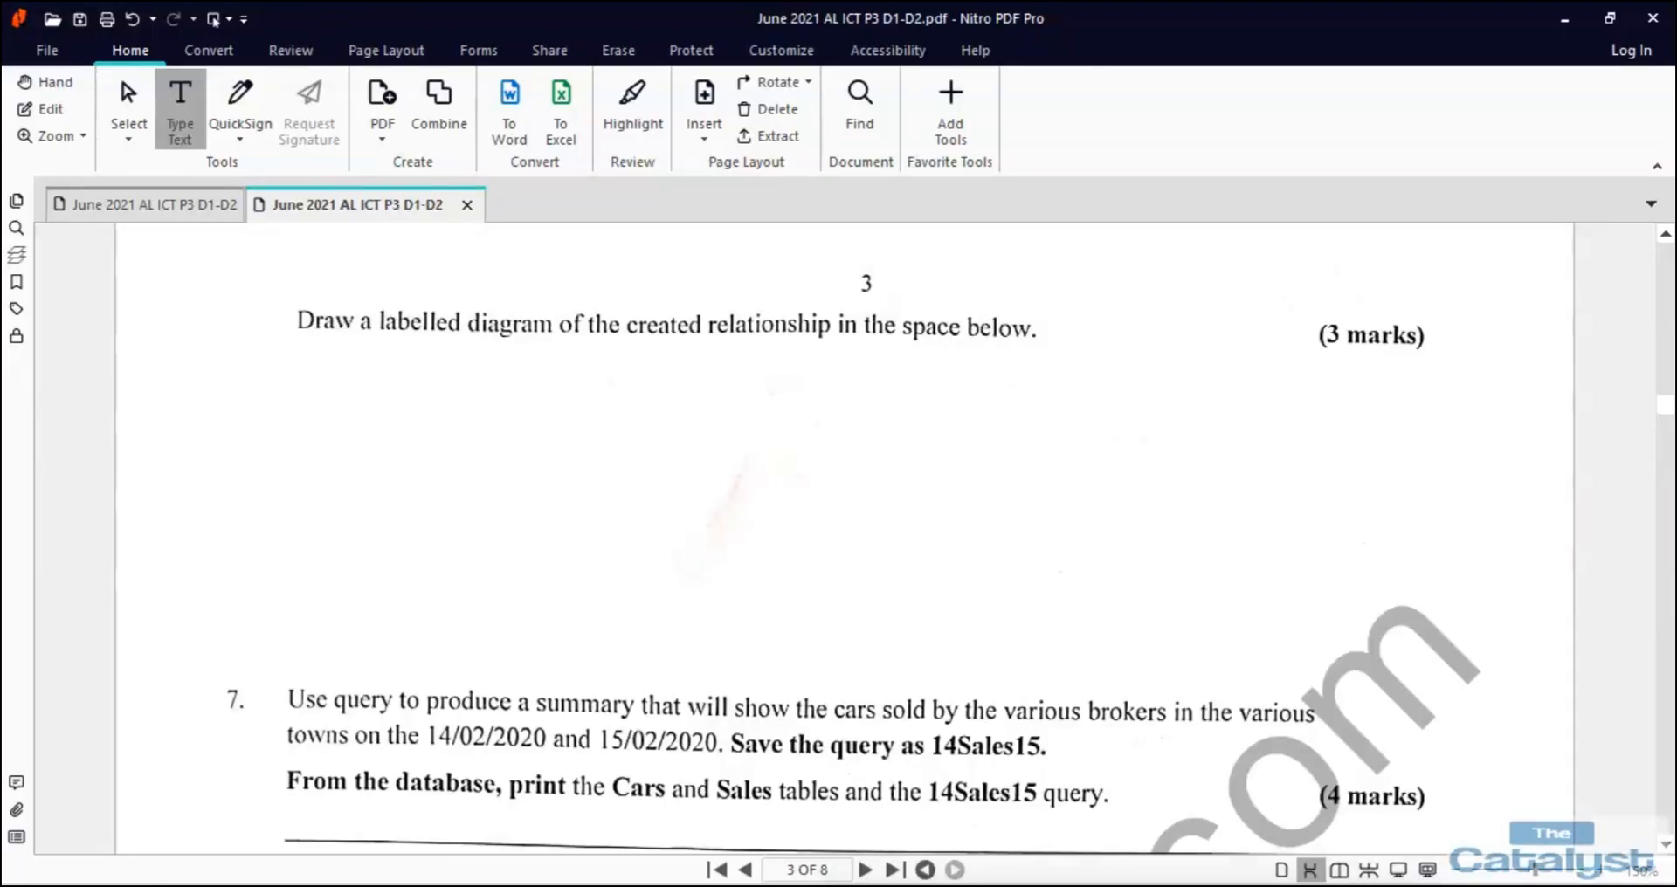
pyautogui.scroll(5, 838, 524)
pyautogui.scroll(-4, 839, 524)
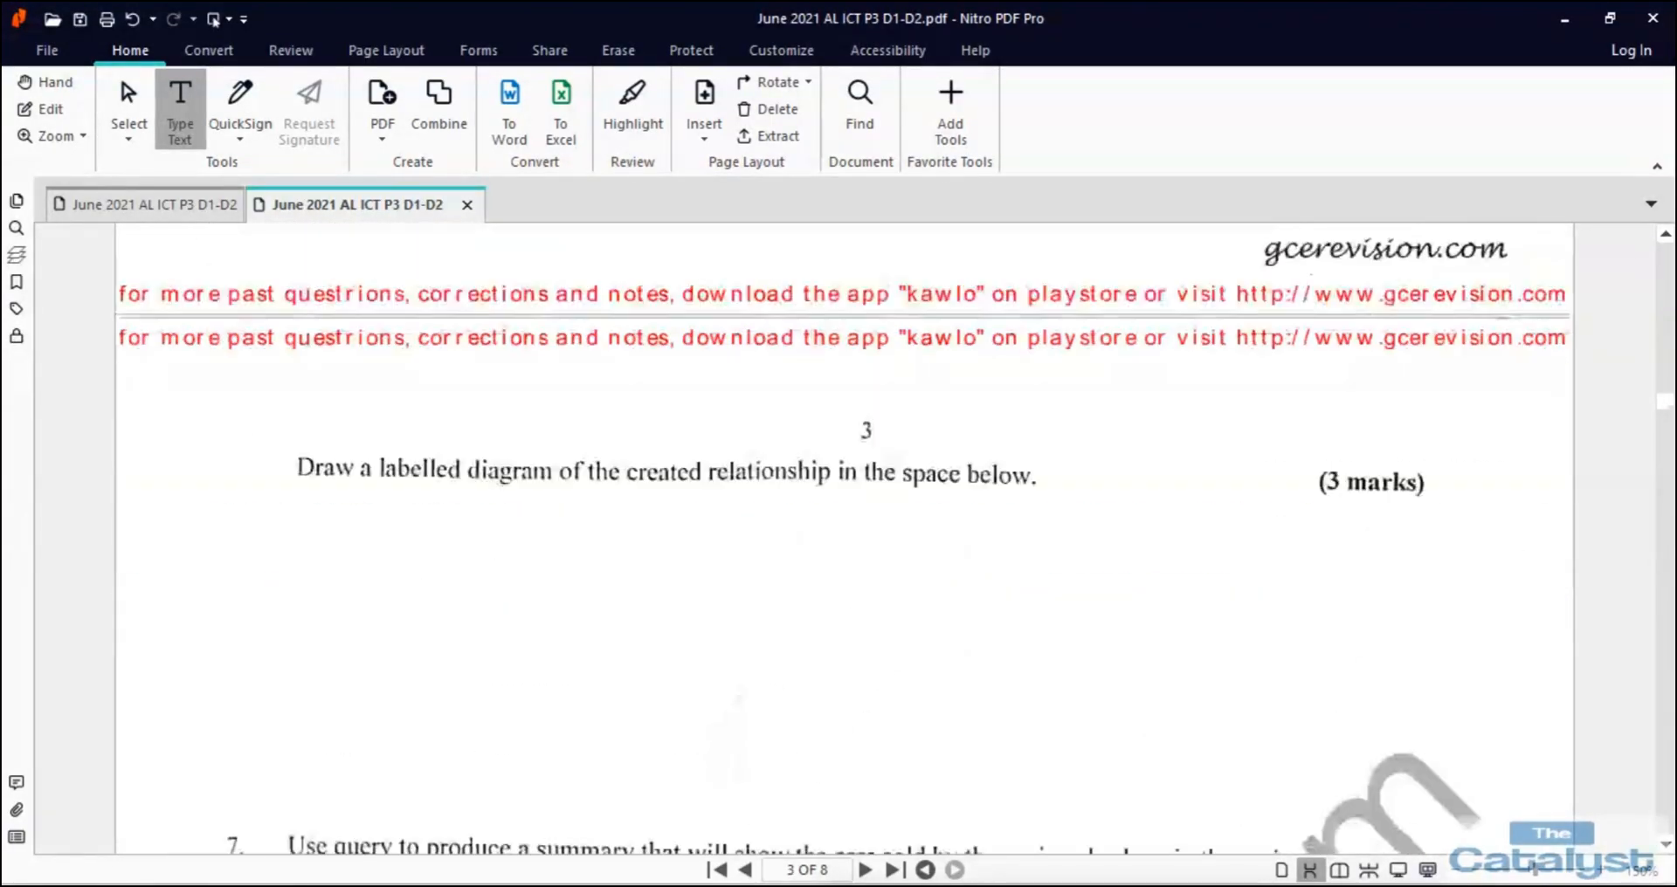
pyautogui.scroll(-4, 839, 524)
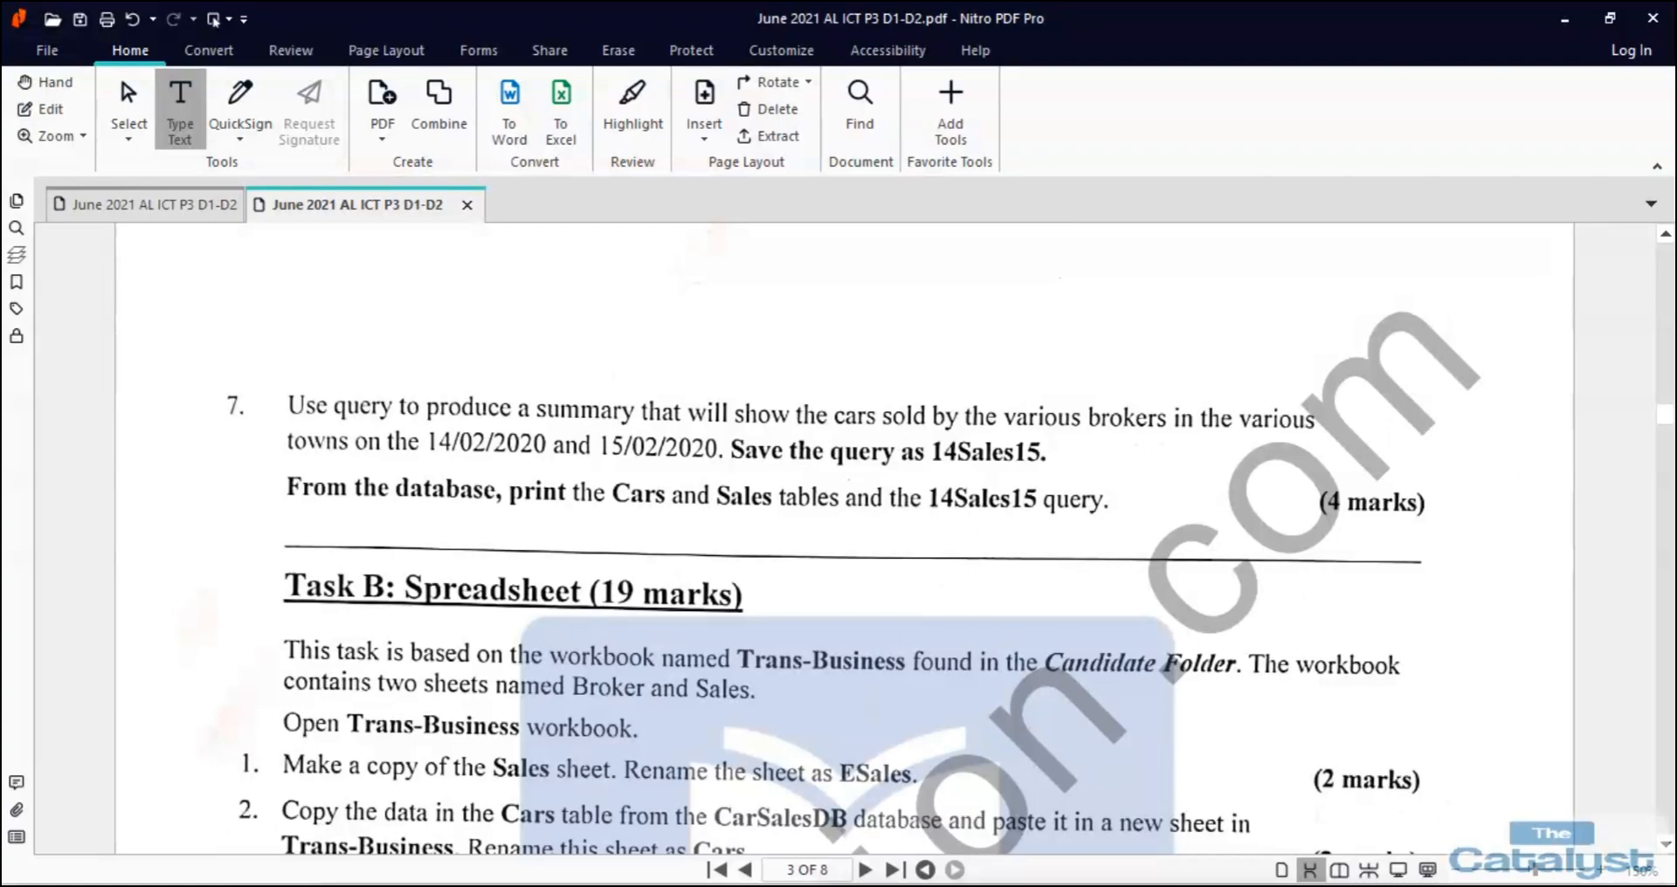
# Switch back to Access and close the Relationships diagram, saving its layout changes.
pyautogui.moveTo(819, 886)
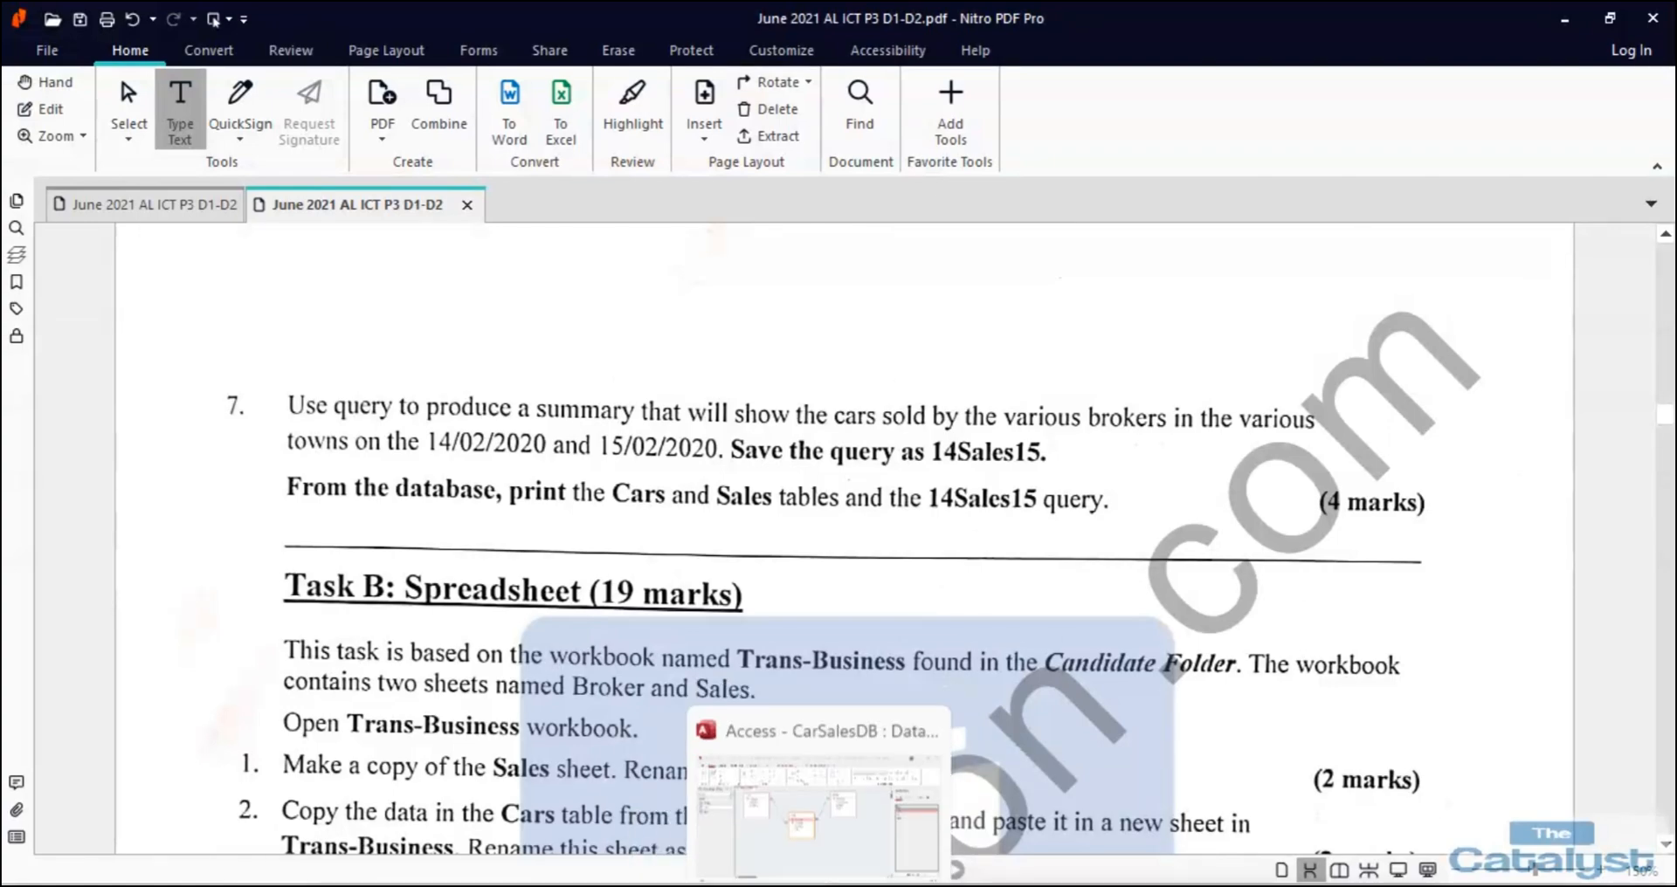
pyautogui.click(821, 769)
pyautogui.click(1331, 233)
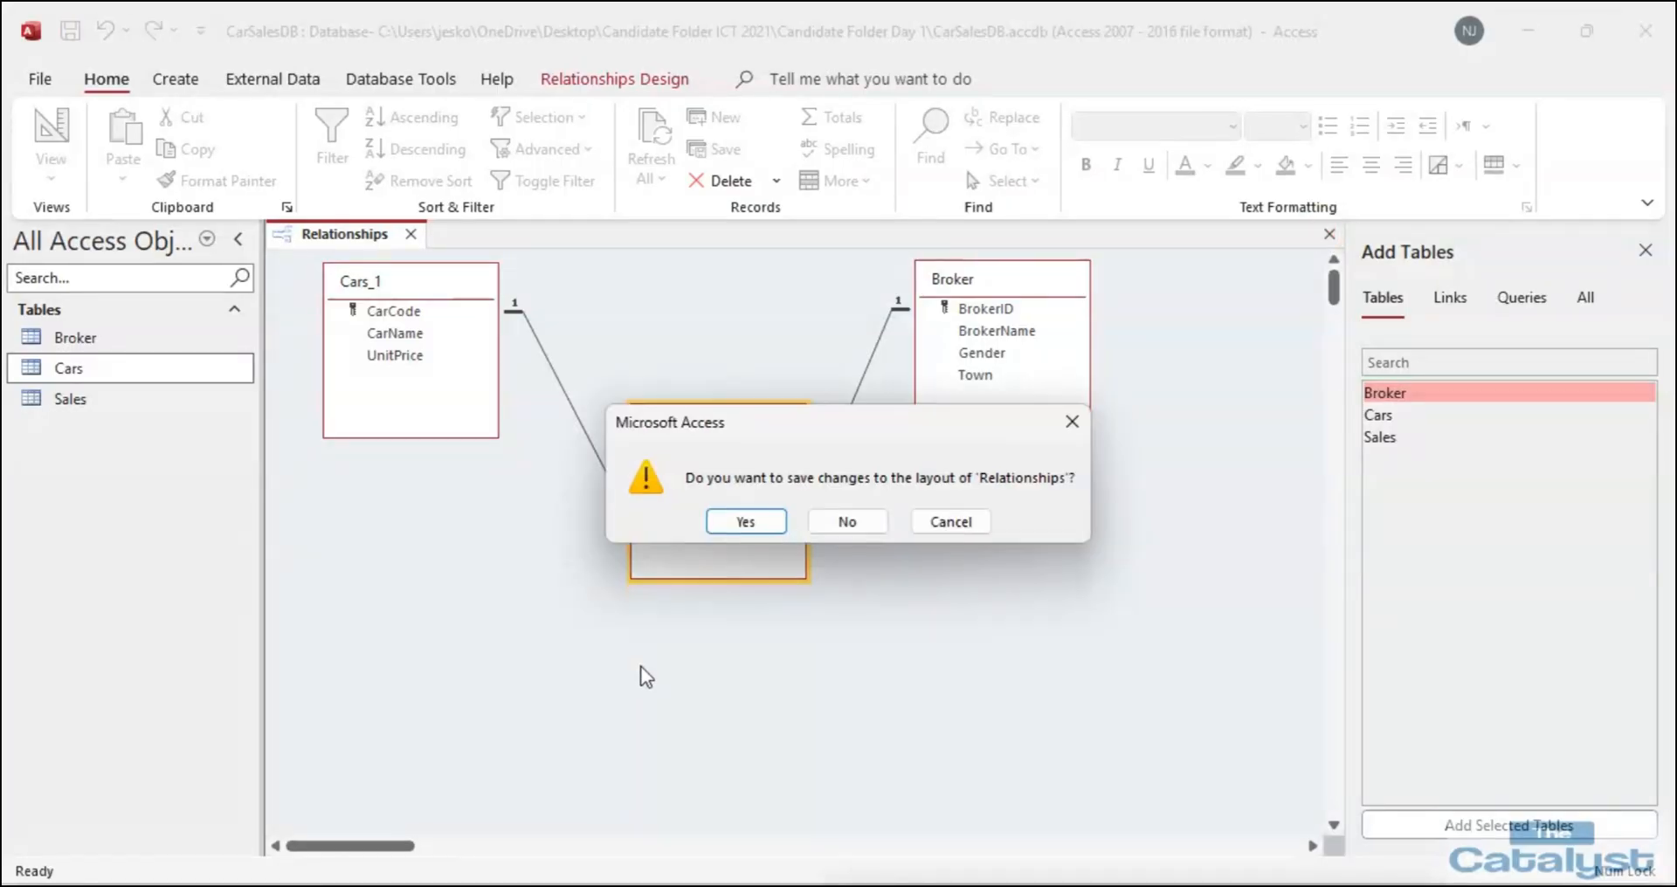
pyautogui.click(742, 523)
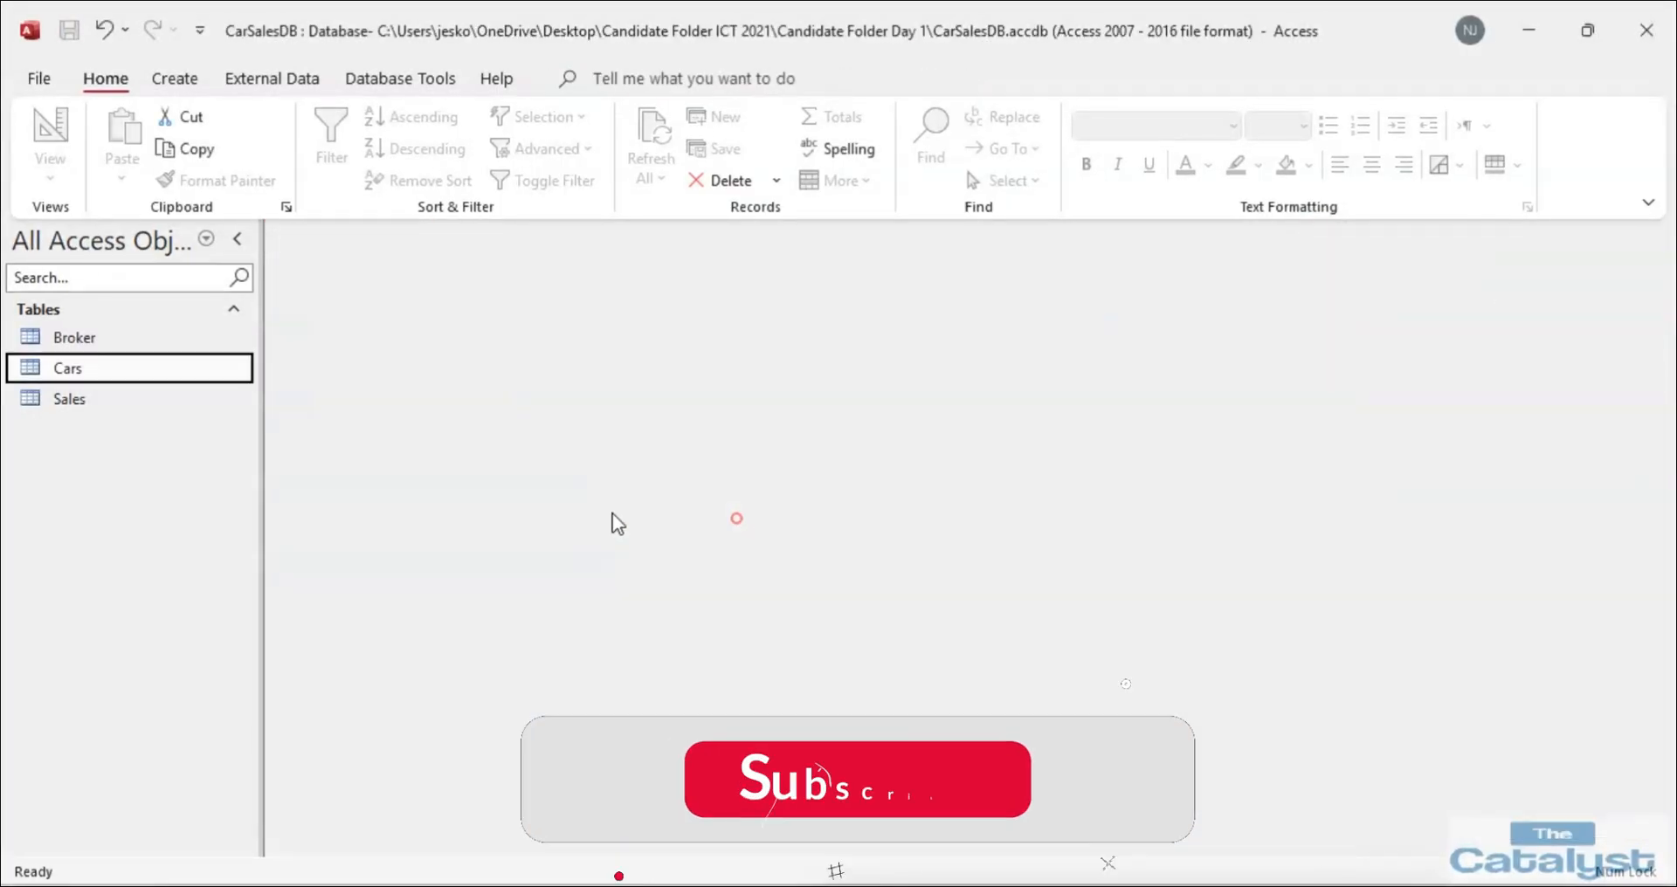
# Start a simple query with the Query Wizard and add CarCode, CarName and UnitPrice from the Cars table.
pyautogui.click(175, 79)
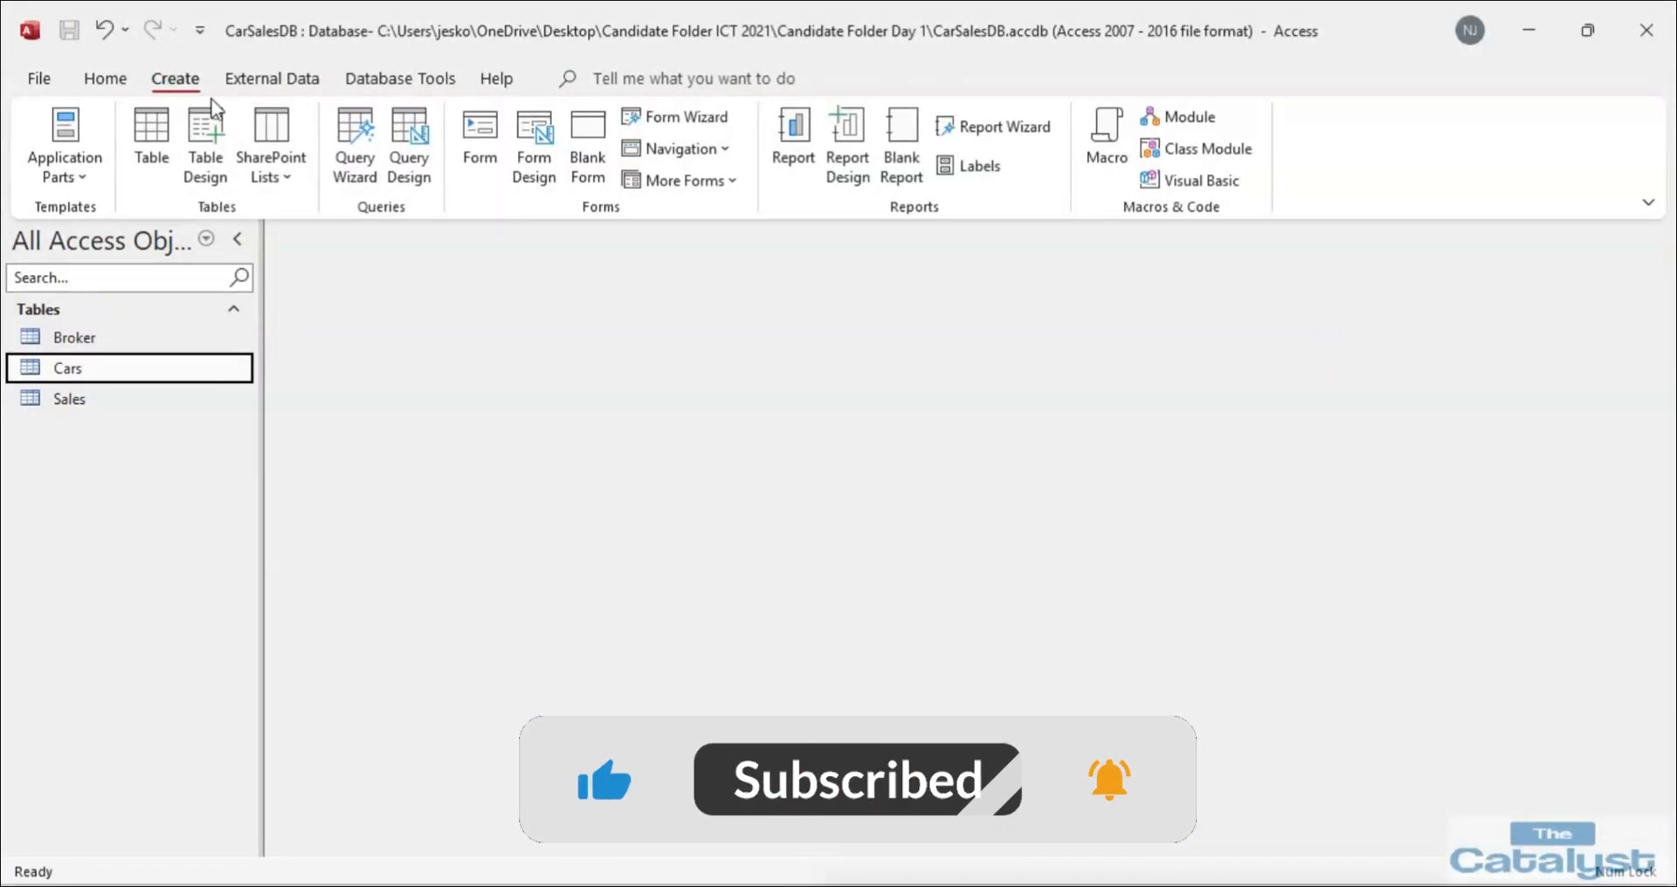
pyautogui.click(355, 184)
pyautogui.click(948, 582)
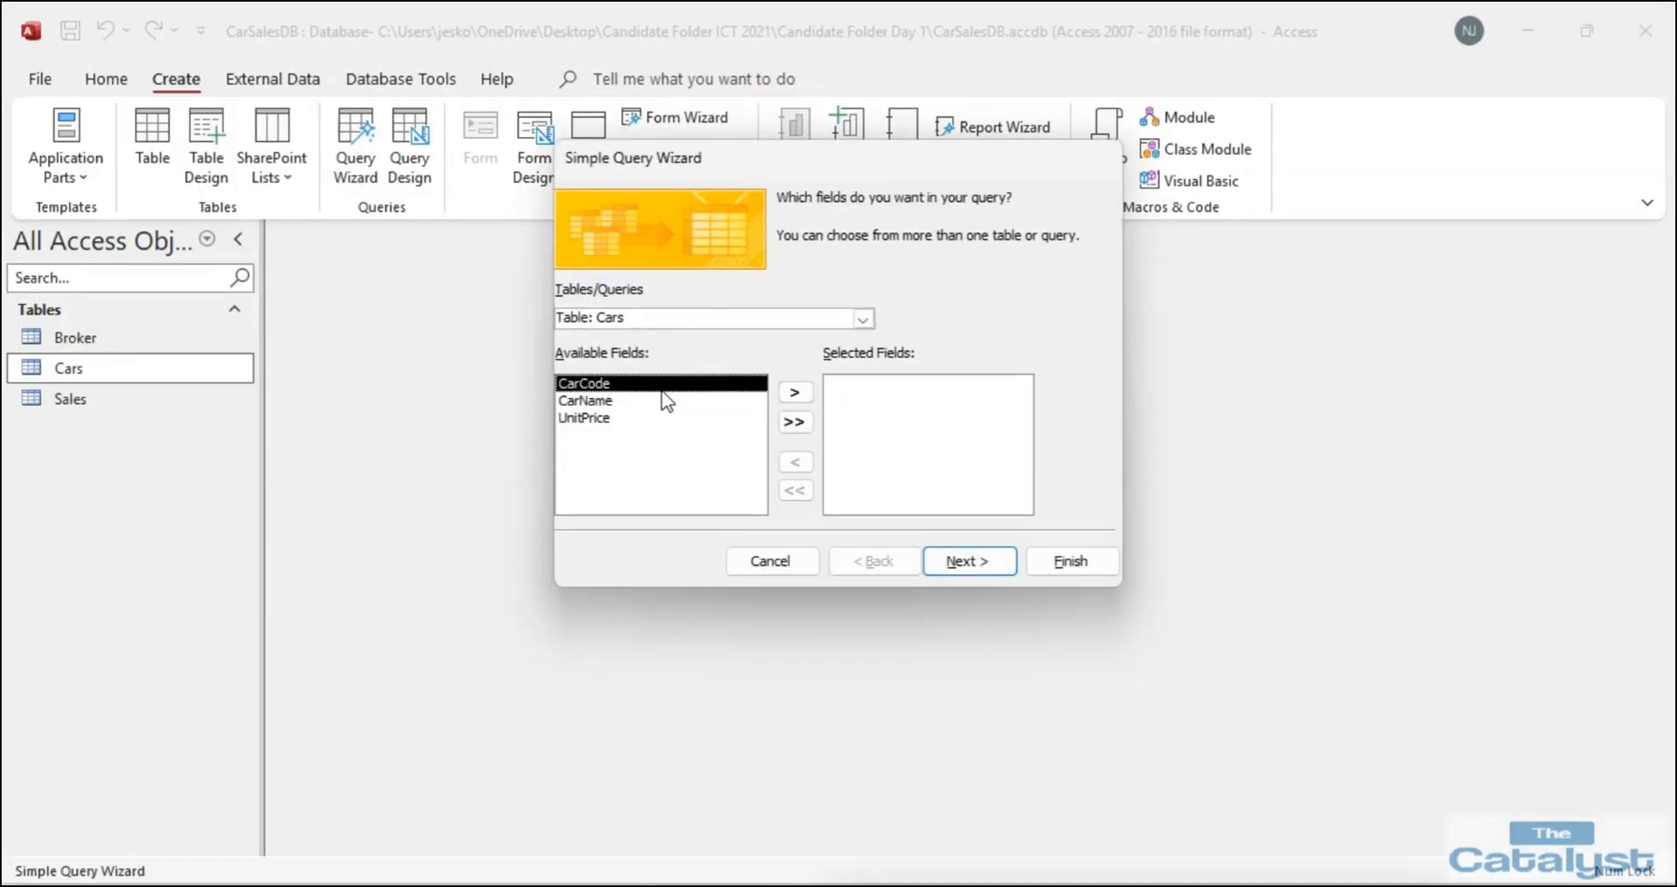
pyautogui.click(788, 394)
pyautogui.click(789, 394)
pyautogui.click(789, 394)
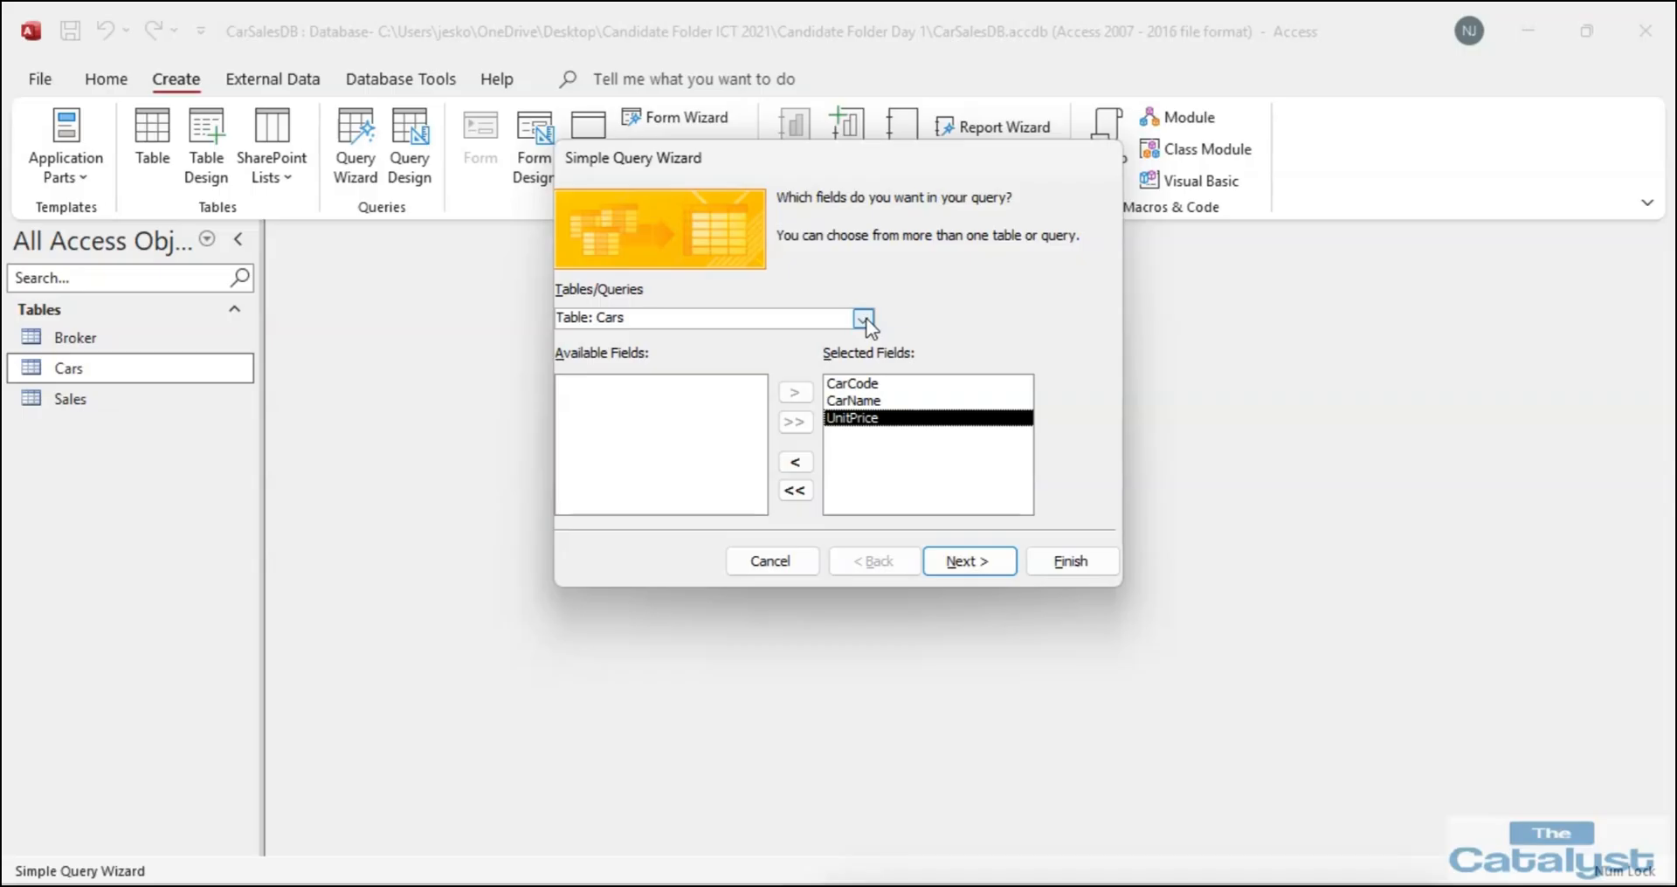
pyautogui.click(858, 385)
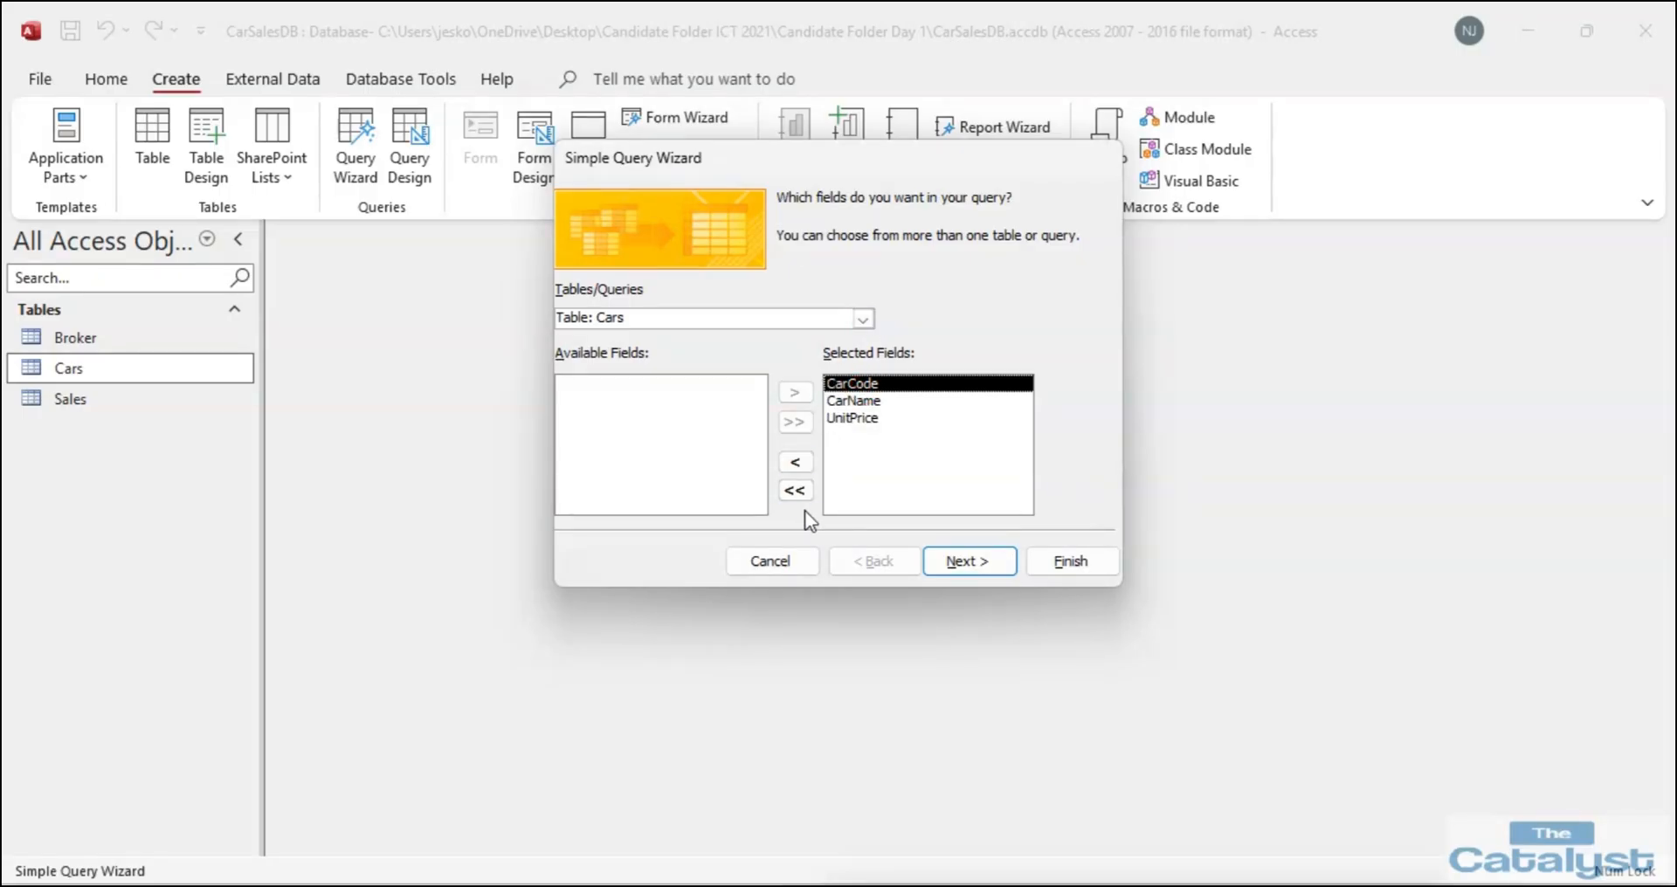
# Add BrokerName and Town from the Broker table to the query, placing them after UnitPrice.
pyautogui.click(865, 319)
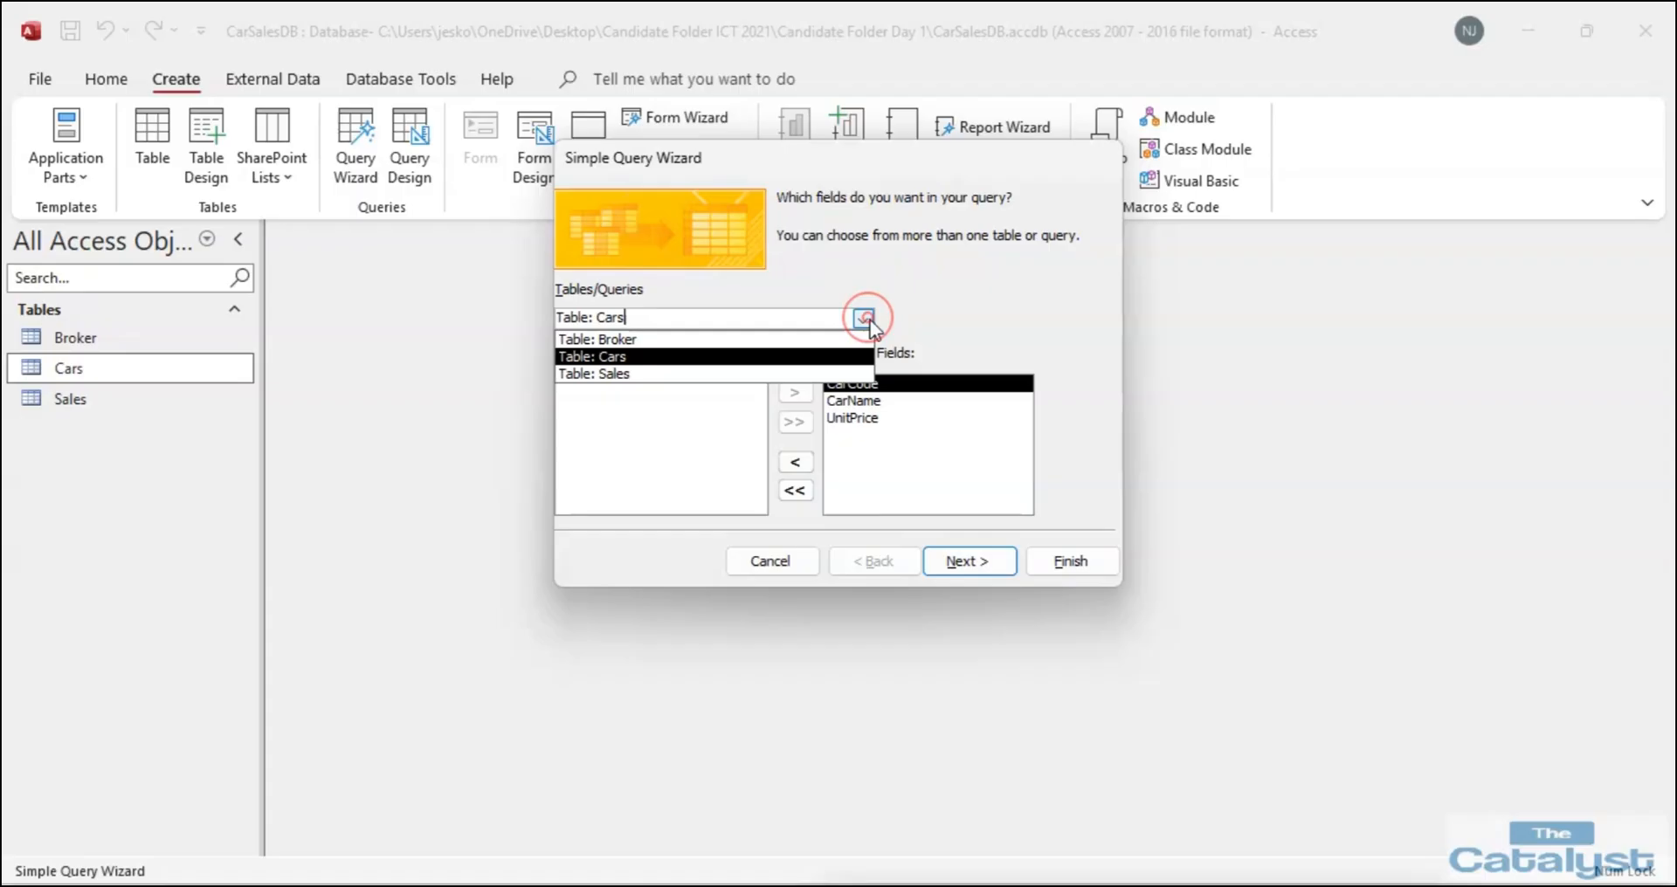
pyautogui.click(691, 339)
pyautogui.click(589, 400)
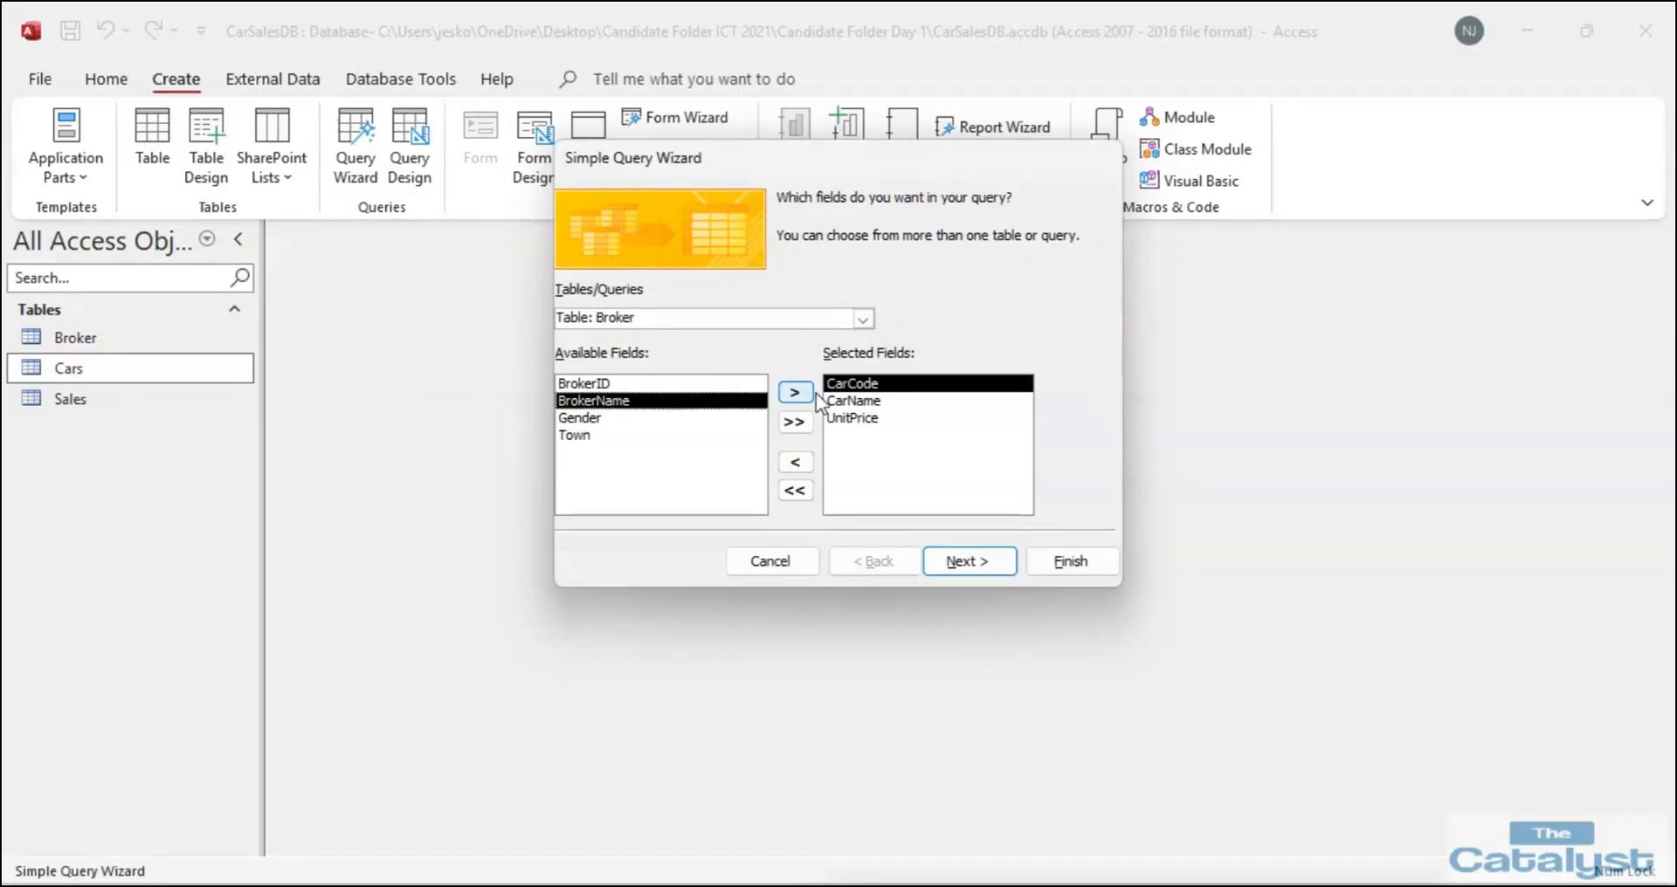
pyautogui.click(795, 393)
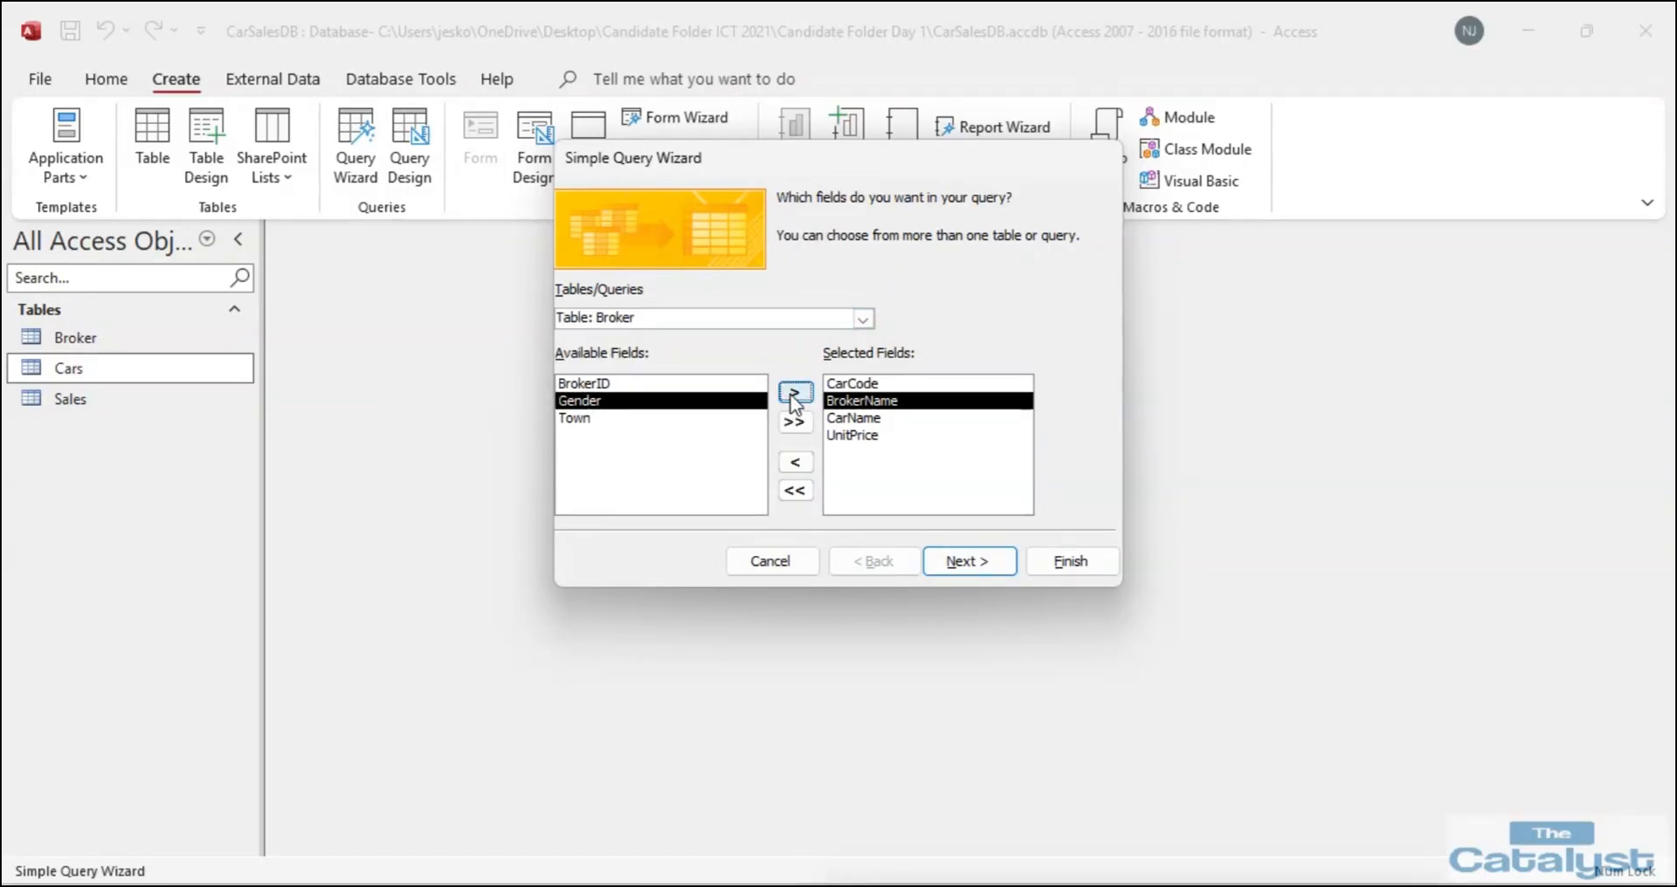
pyautogui.click(794, 462)
pyautogui.click(851, 417)
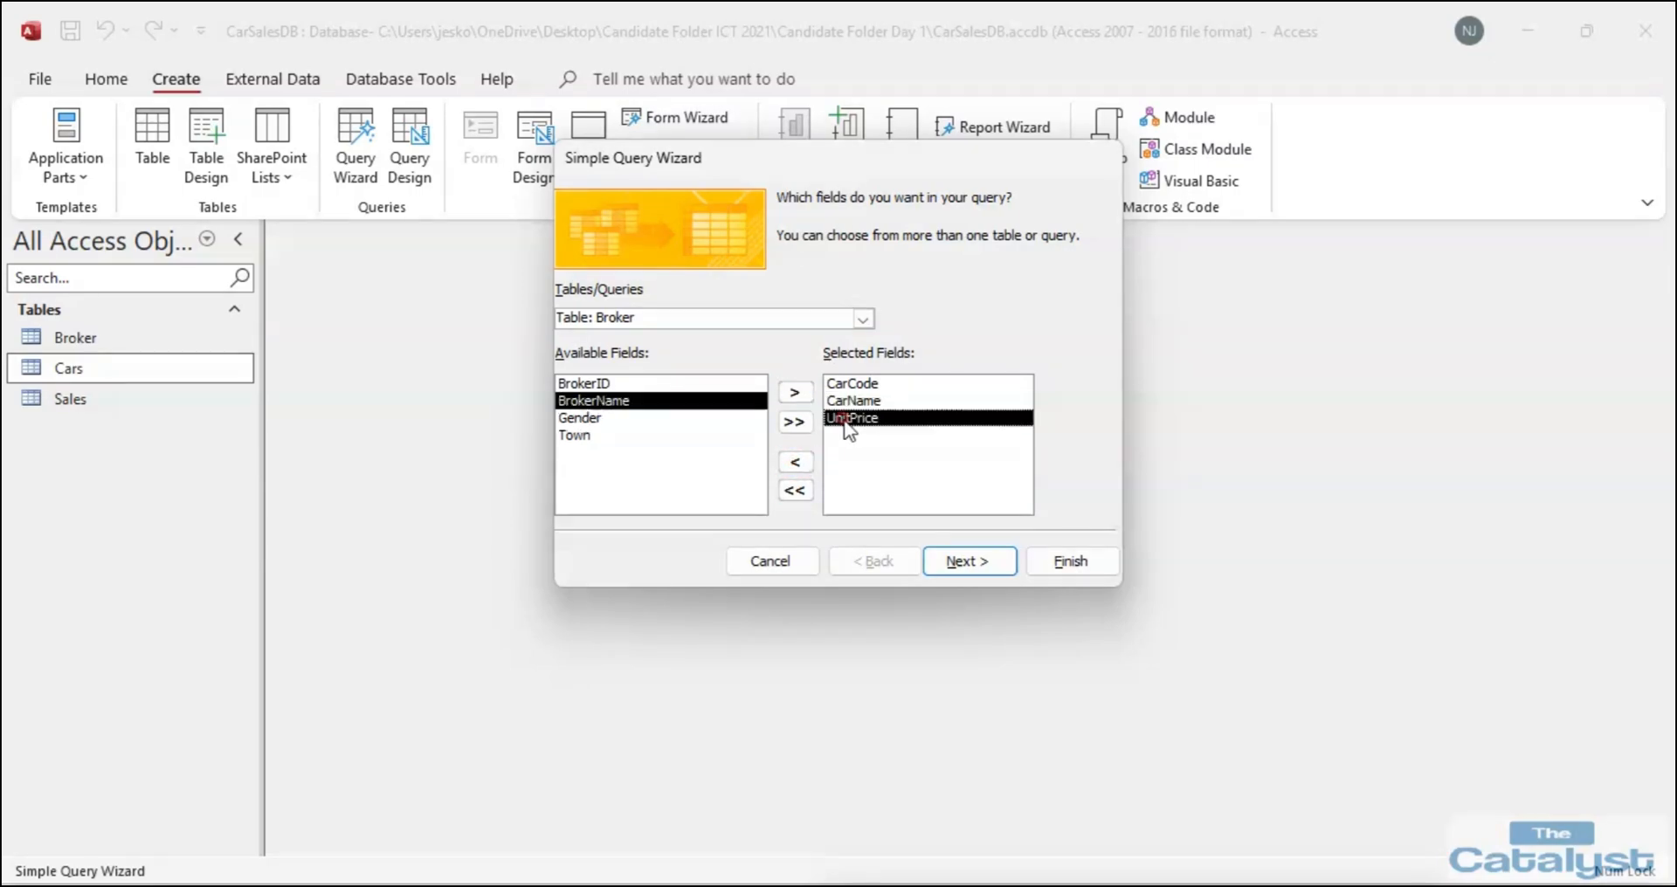
pyautogui.click(795, 393)
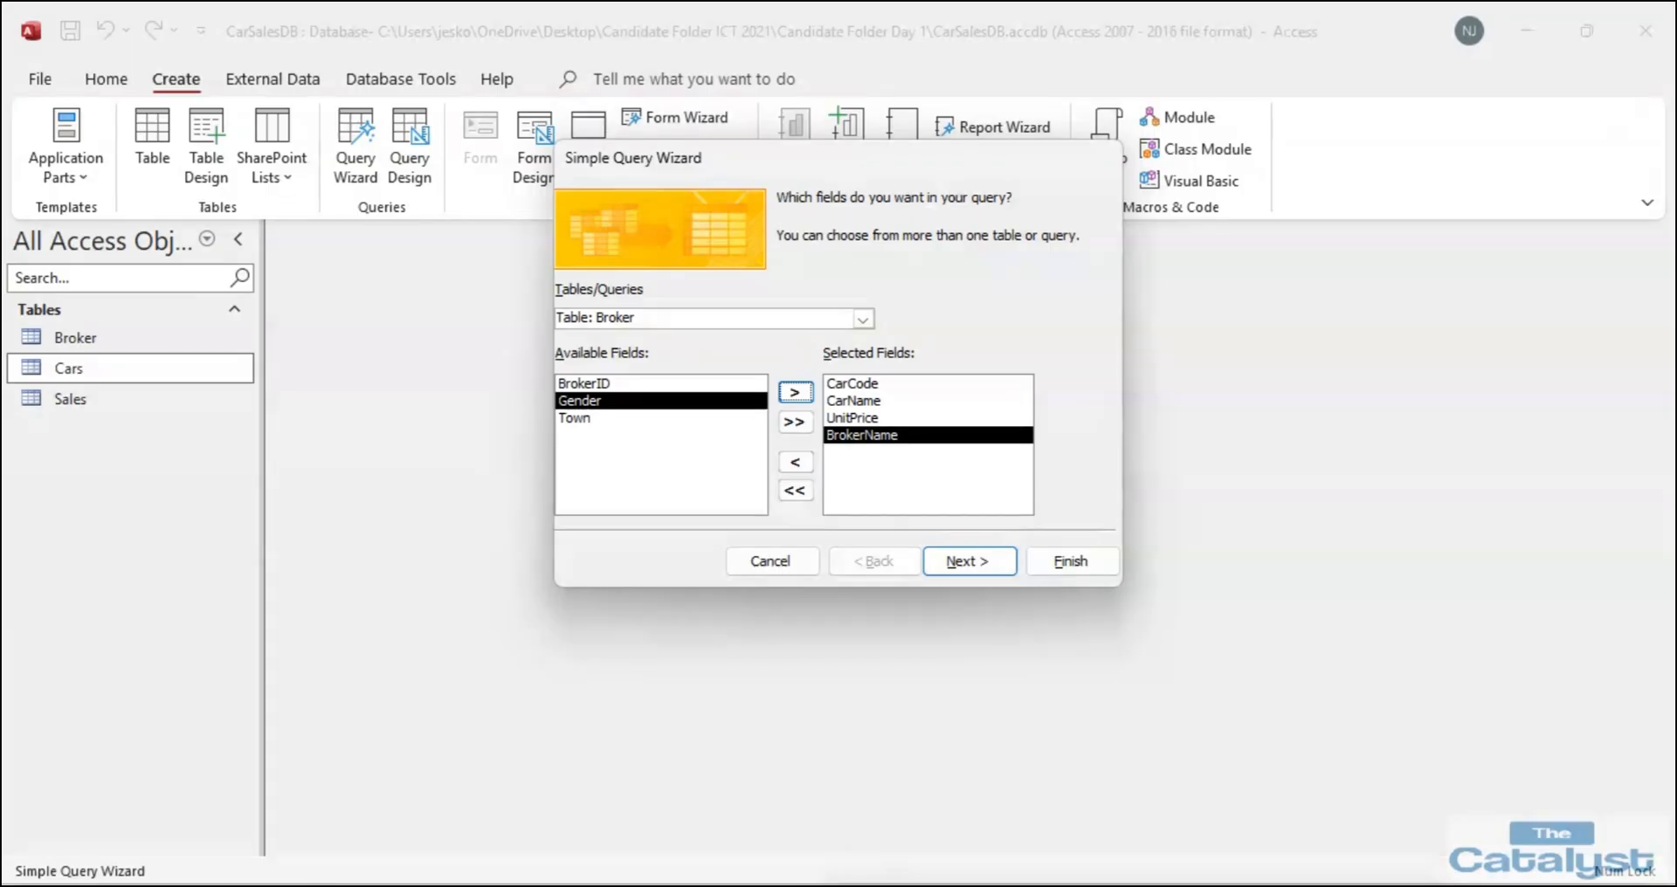
pyautogui.click(587, 418)
pyautogui.click(795, 393)
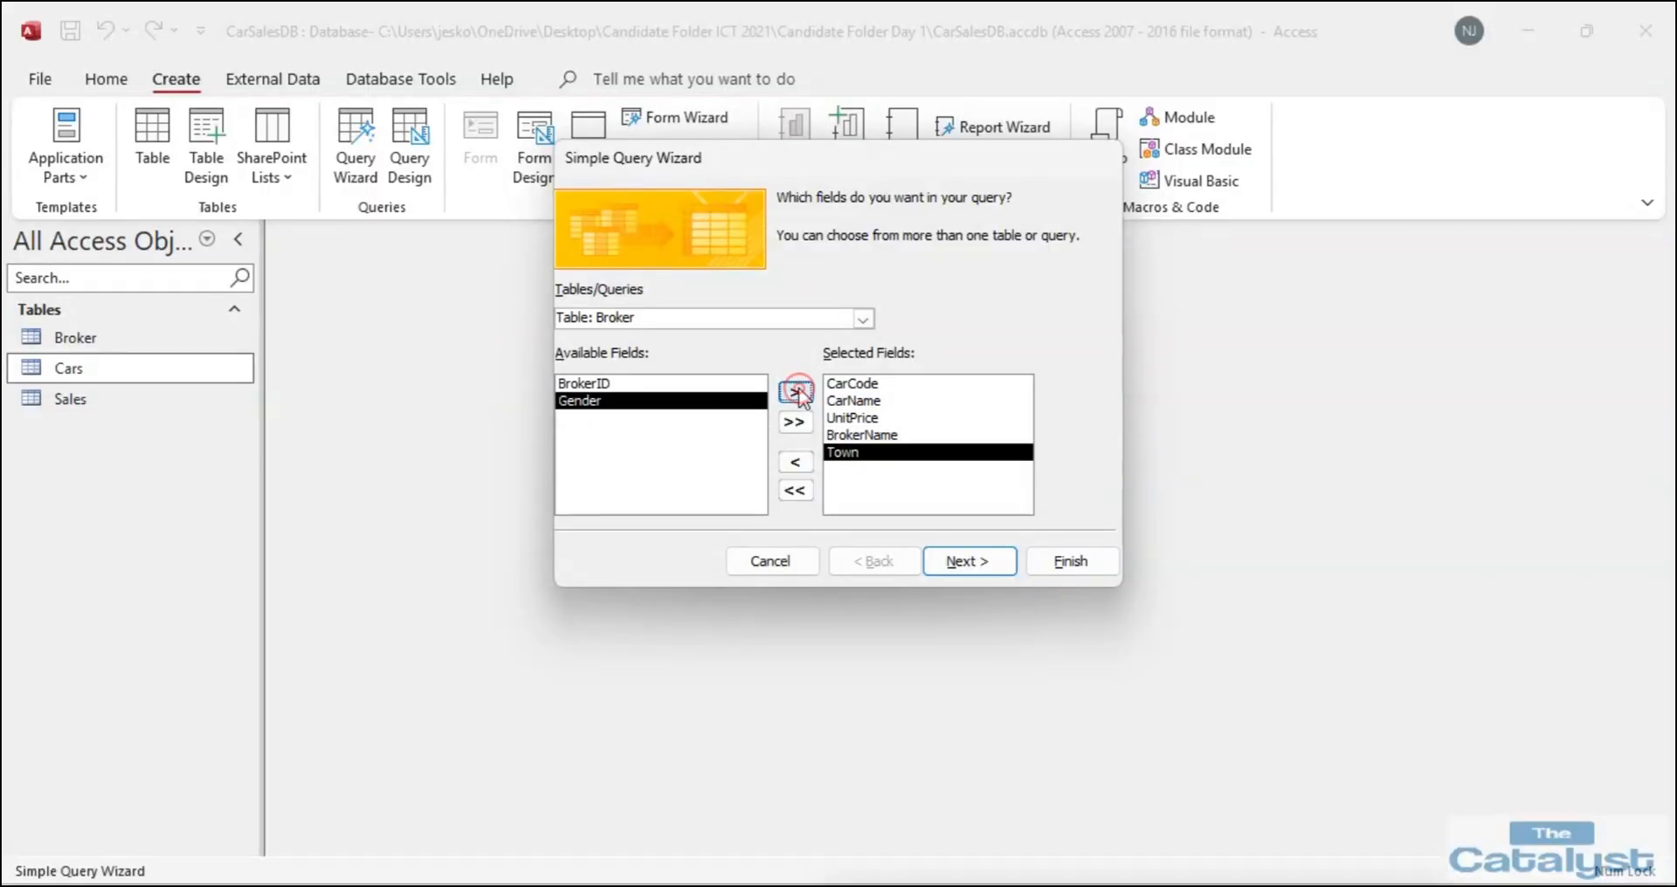
# Add the Date field from the Sales table to the query's selected fields.
pyautogui.click(863, 319)
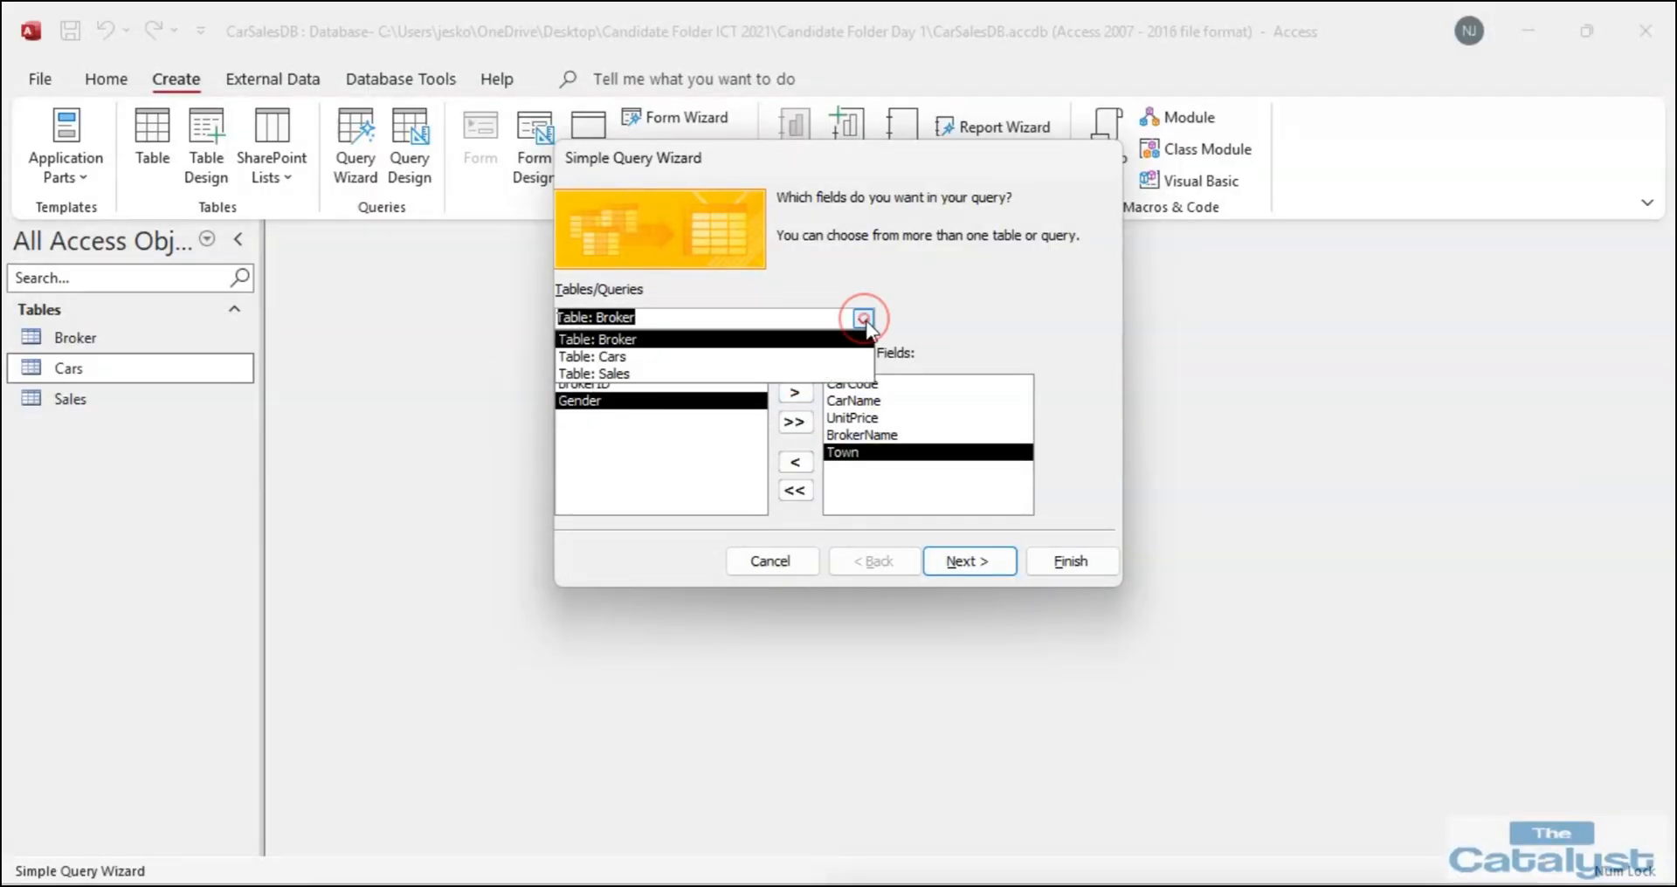
pyautogui.click(652, 373)
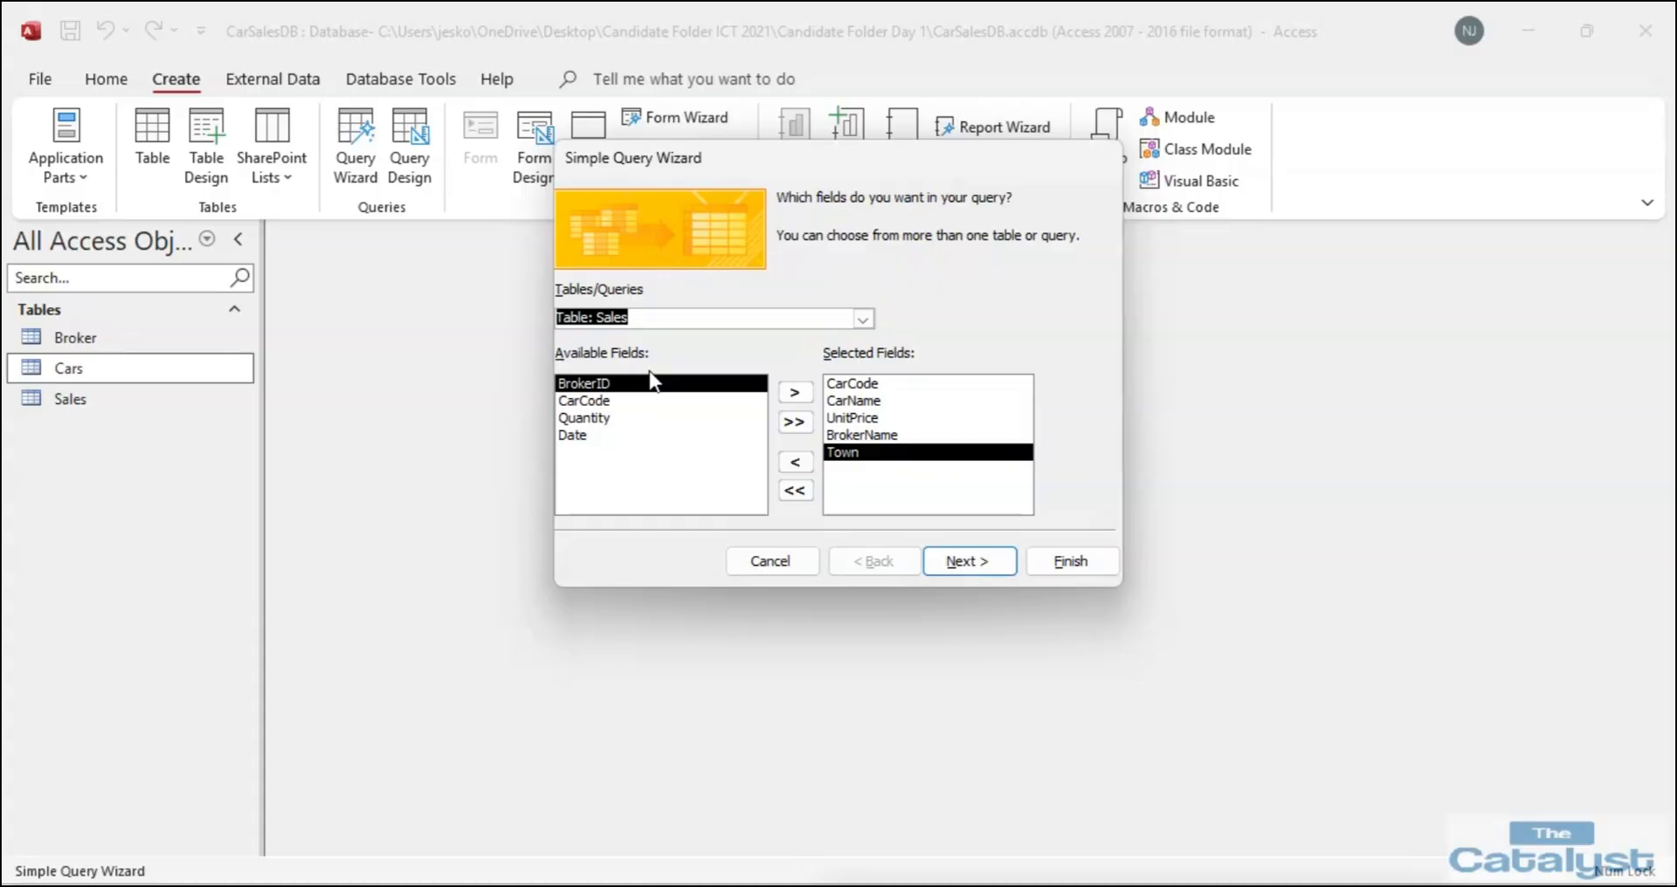
pyautogui.click(574, 437)
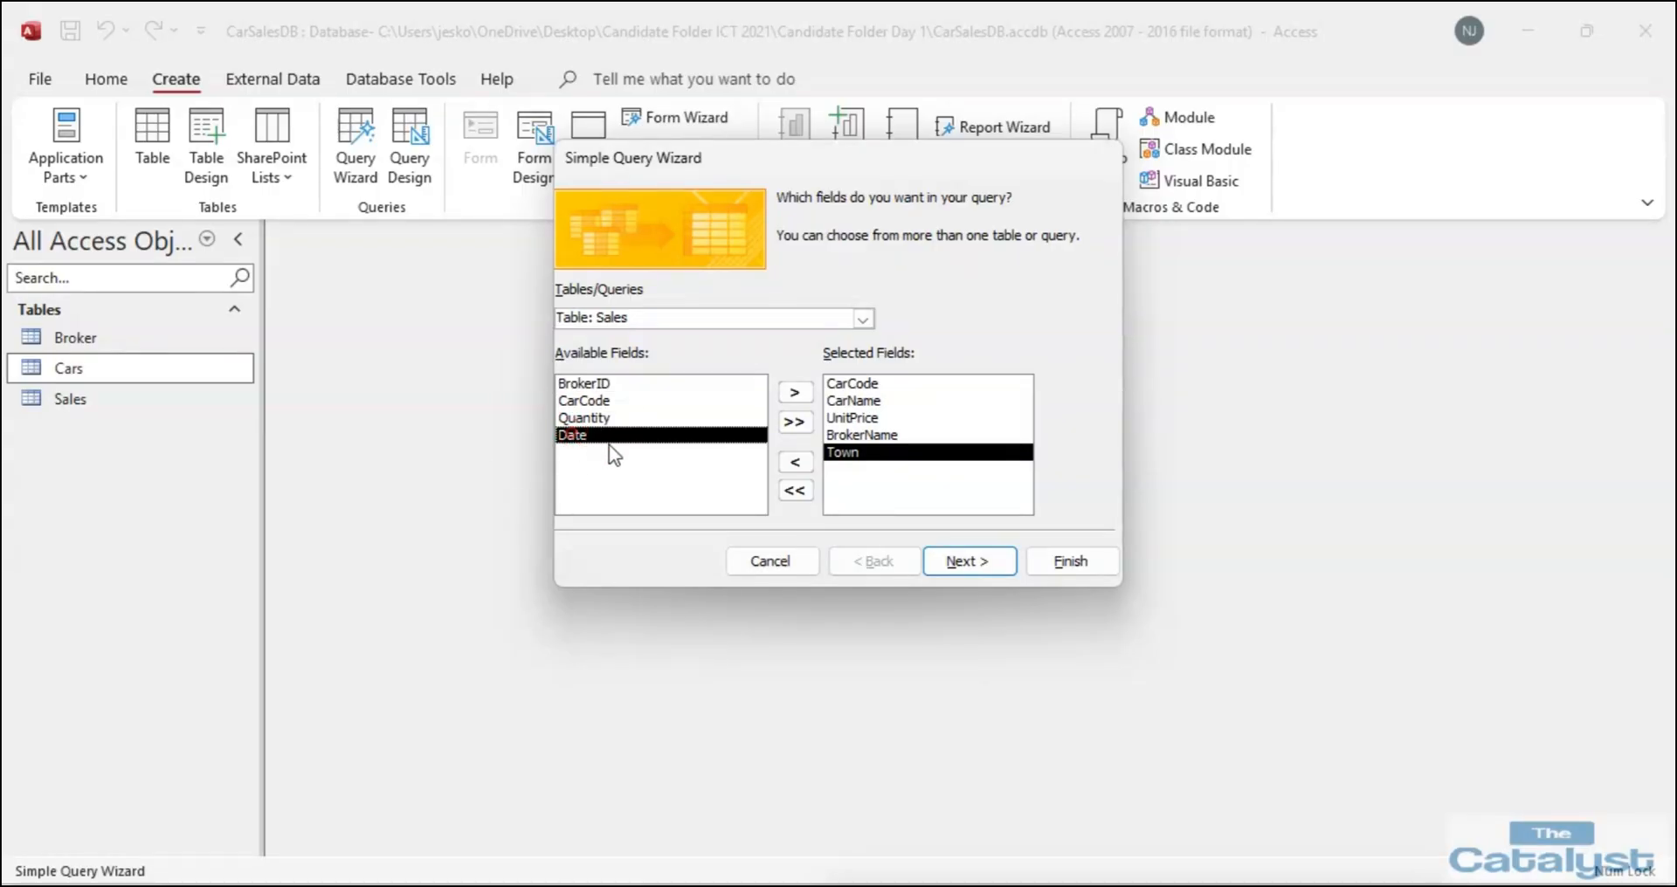
pyautogui.click(795, 393)
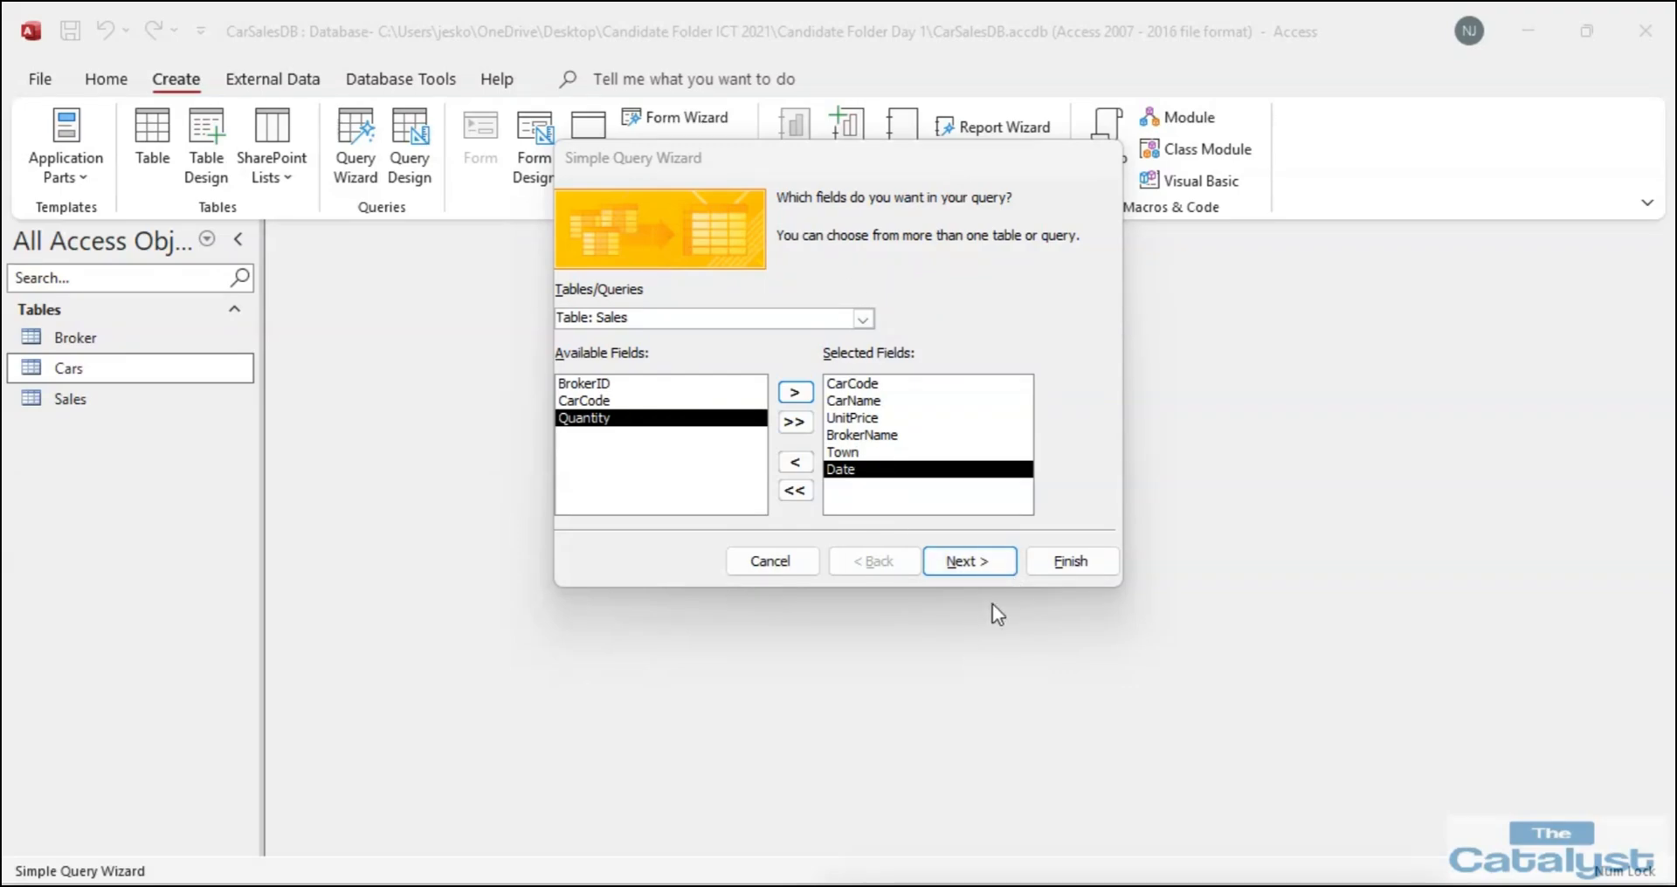
# Title the query 14Sales15 and finish the wizard with the option to modify the query design.
pyautogui.click(987, 561)
pyautogui.click(987, 561)
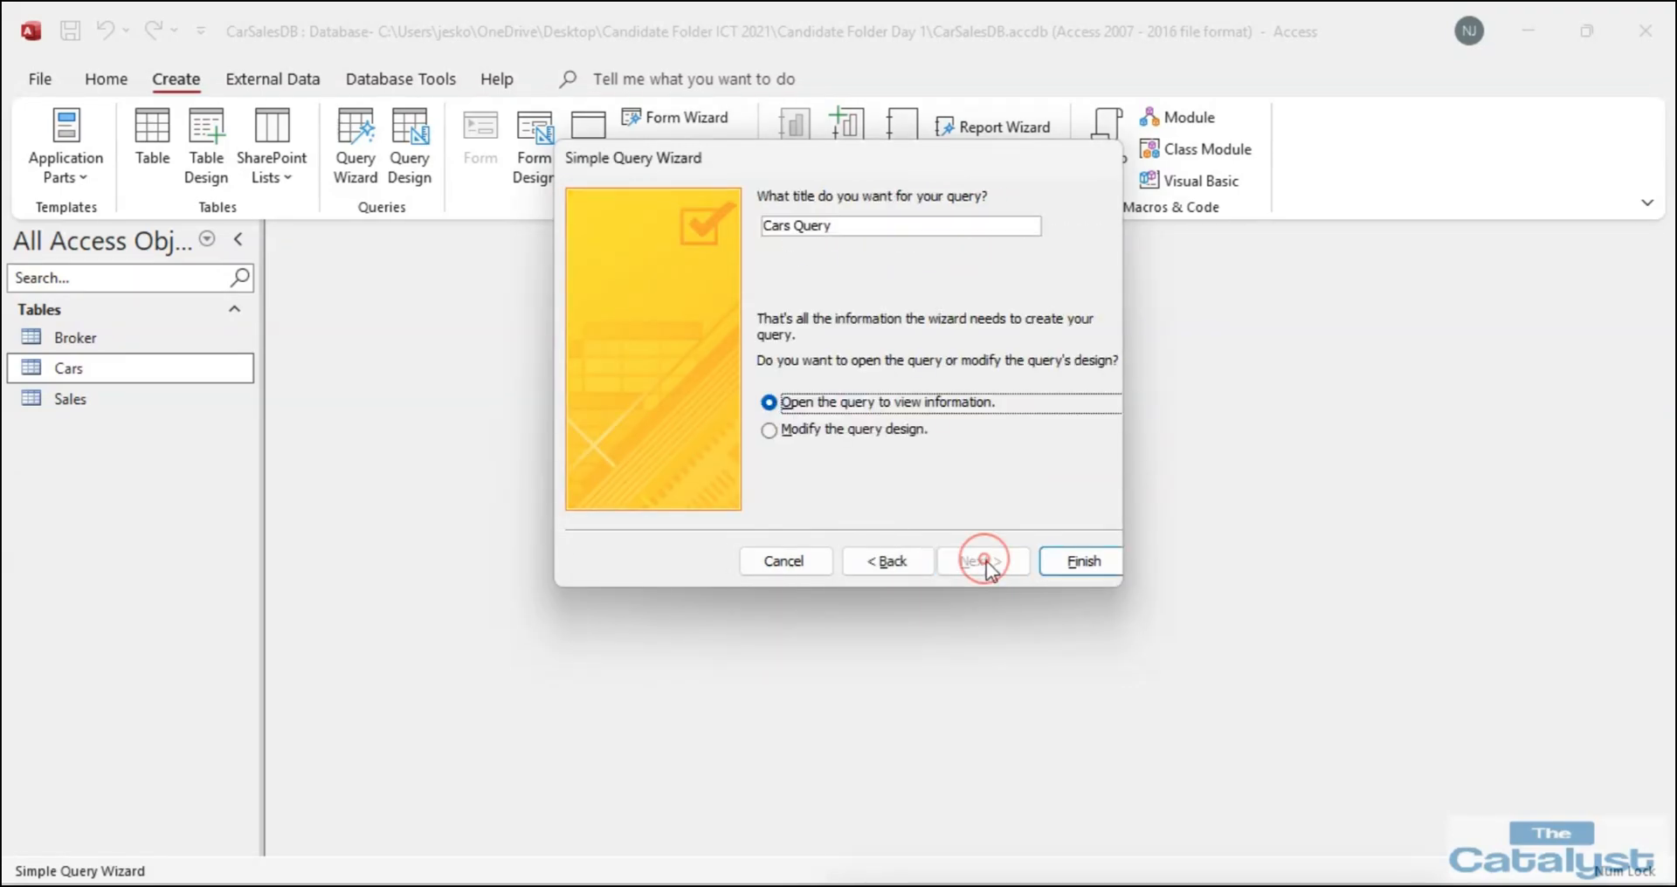
pyautogui.moveTo(847, 230); pyautogui.dragTo(674, 236)
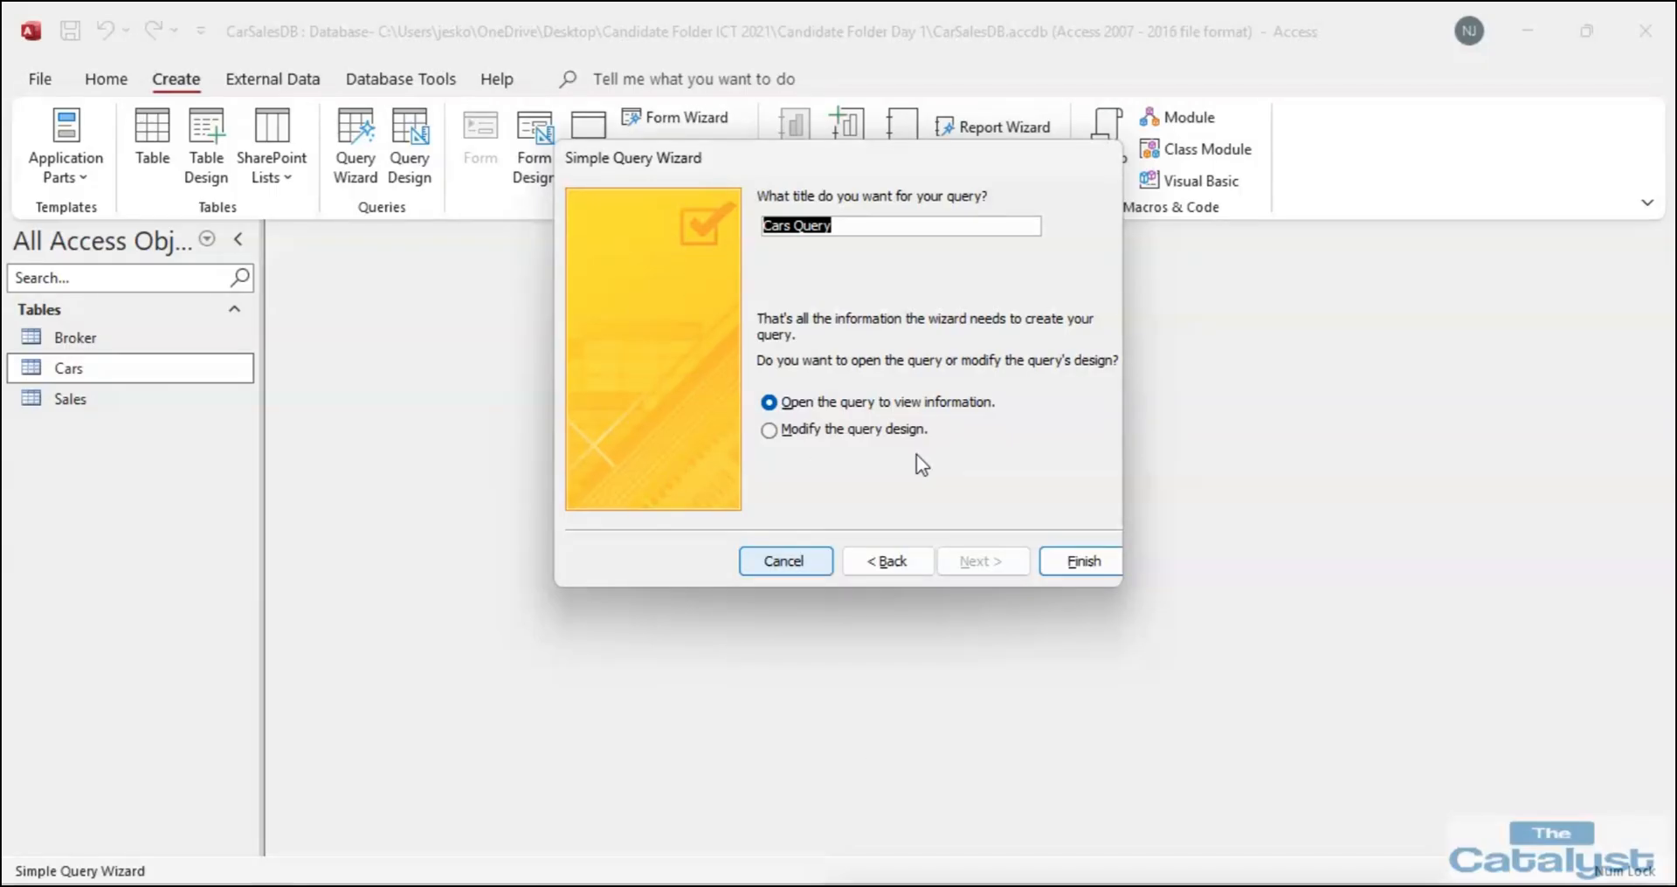
pyautogui.write('14')
pyautogui.write('Sales15')
pyautogui.click(854, 432)
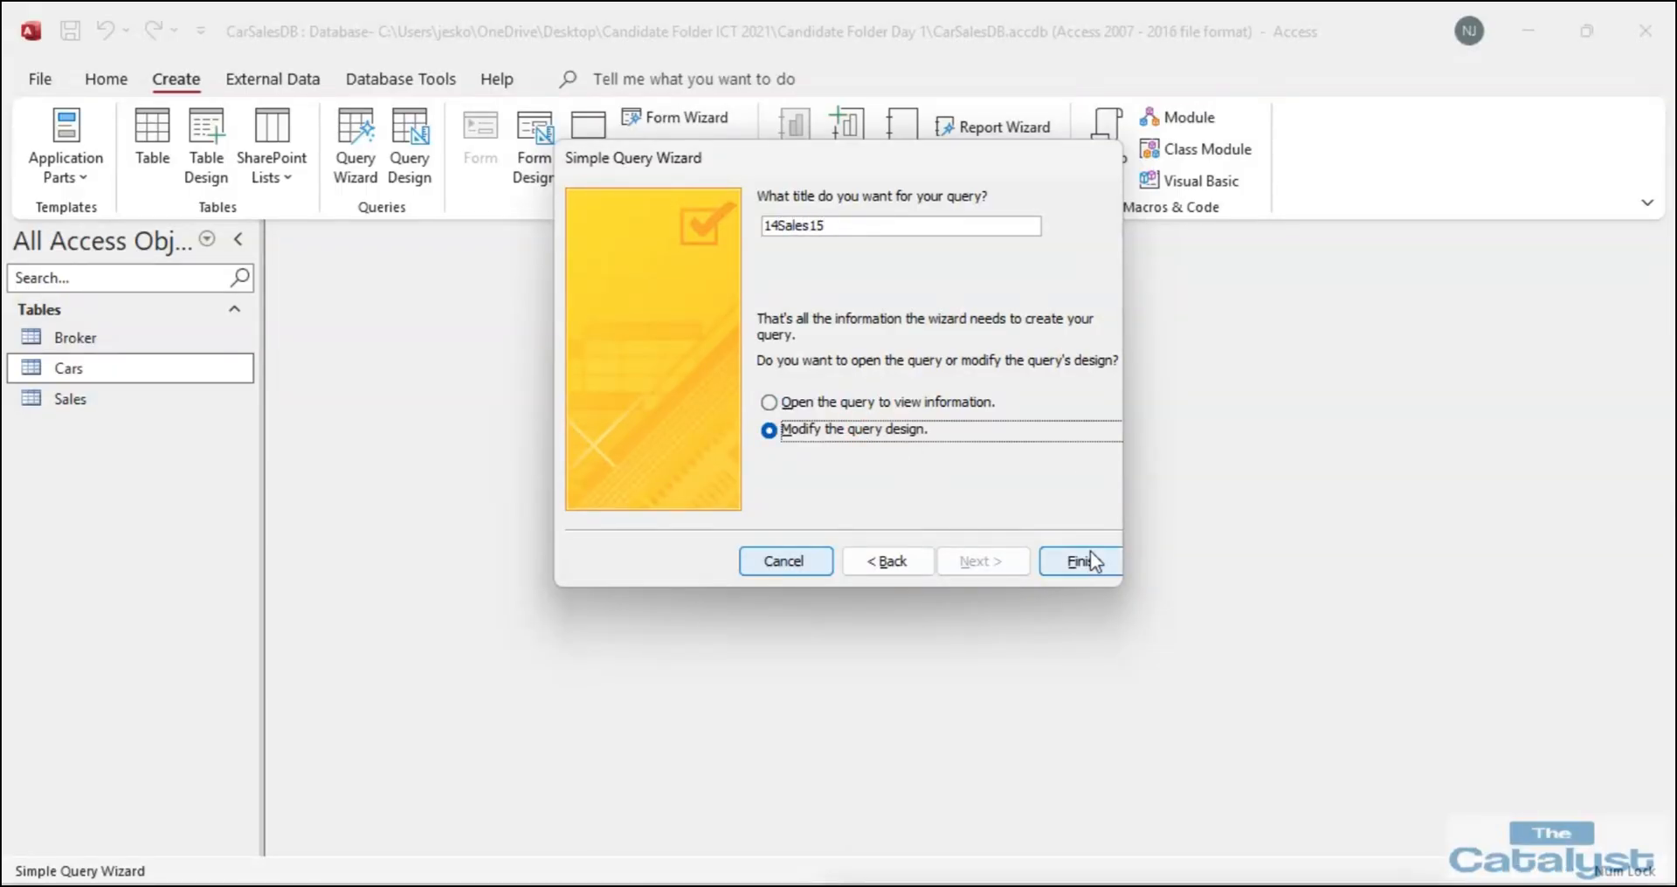
pyautogui.click(1081, 565)
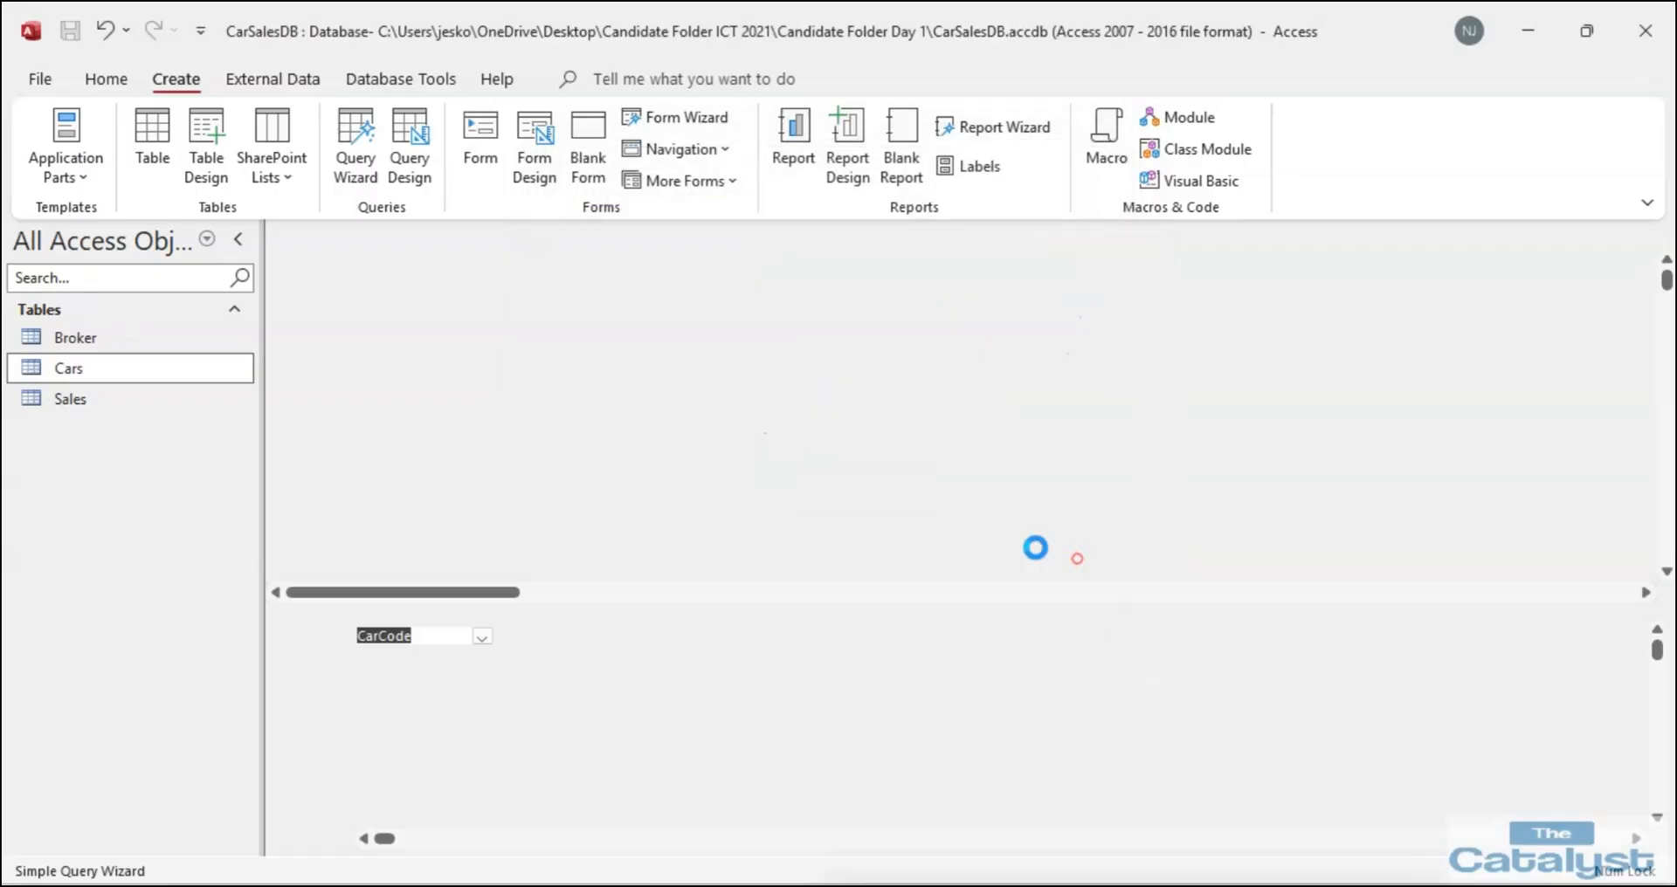
# Recheck question 7 and set the query's Date criteria to 14/02/2020 or 15/02/2020.
pyautogui.hotkey('alt', 'Tab')
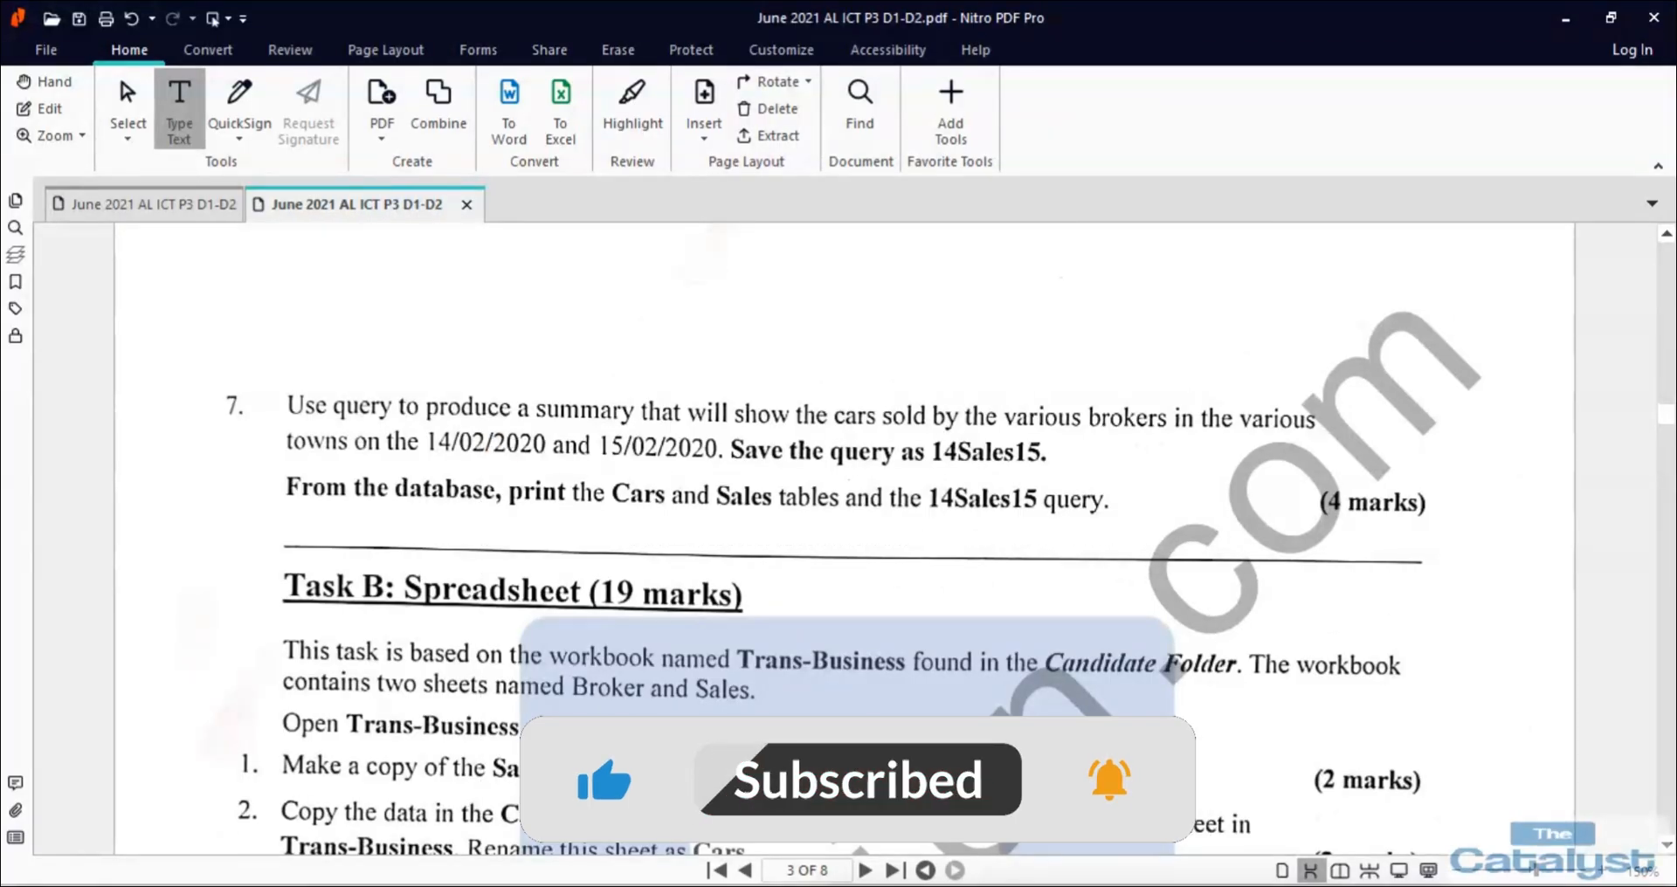
pyautogui.hotkey('alt', 'Tab')
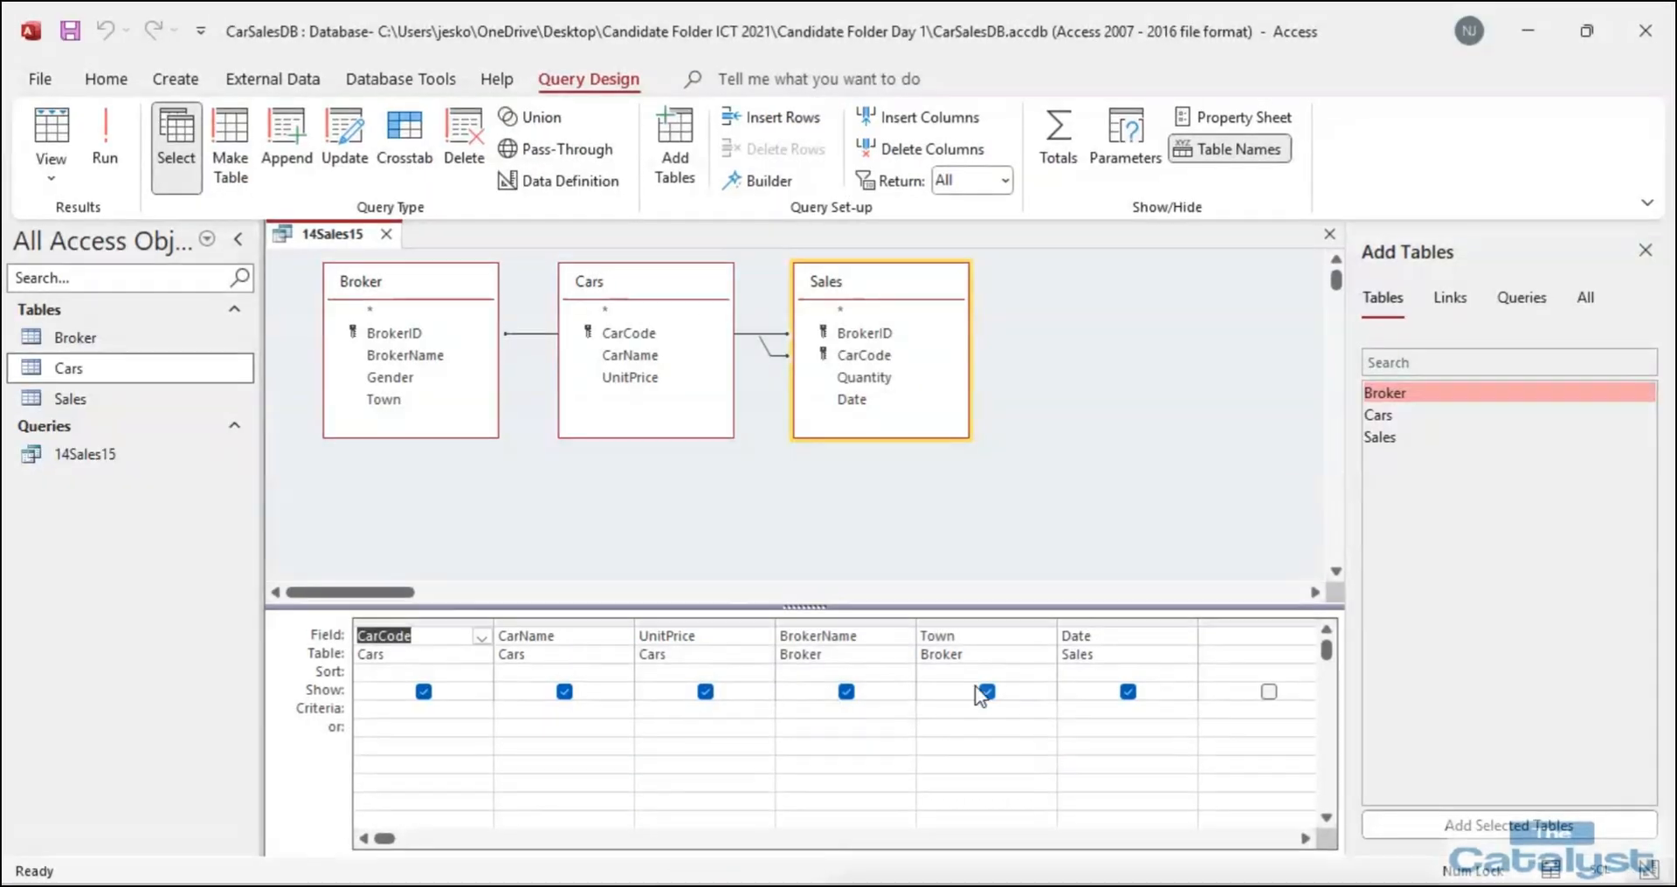
pyautogui.click(1083, 709)
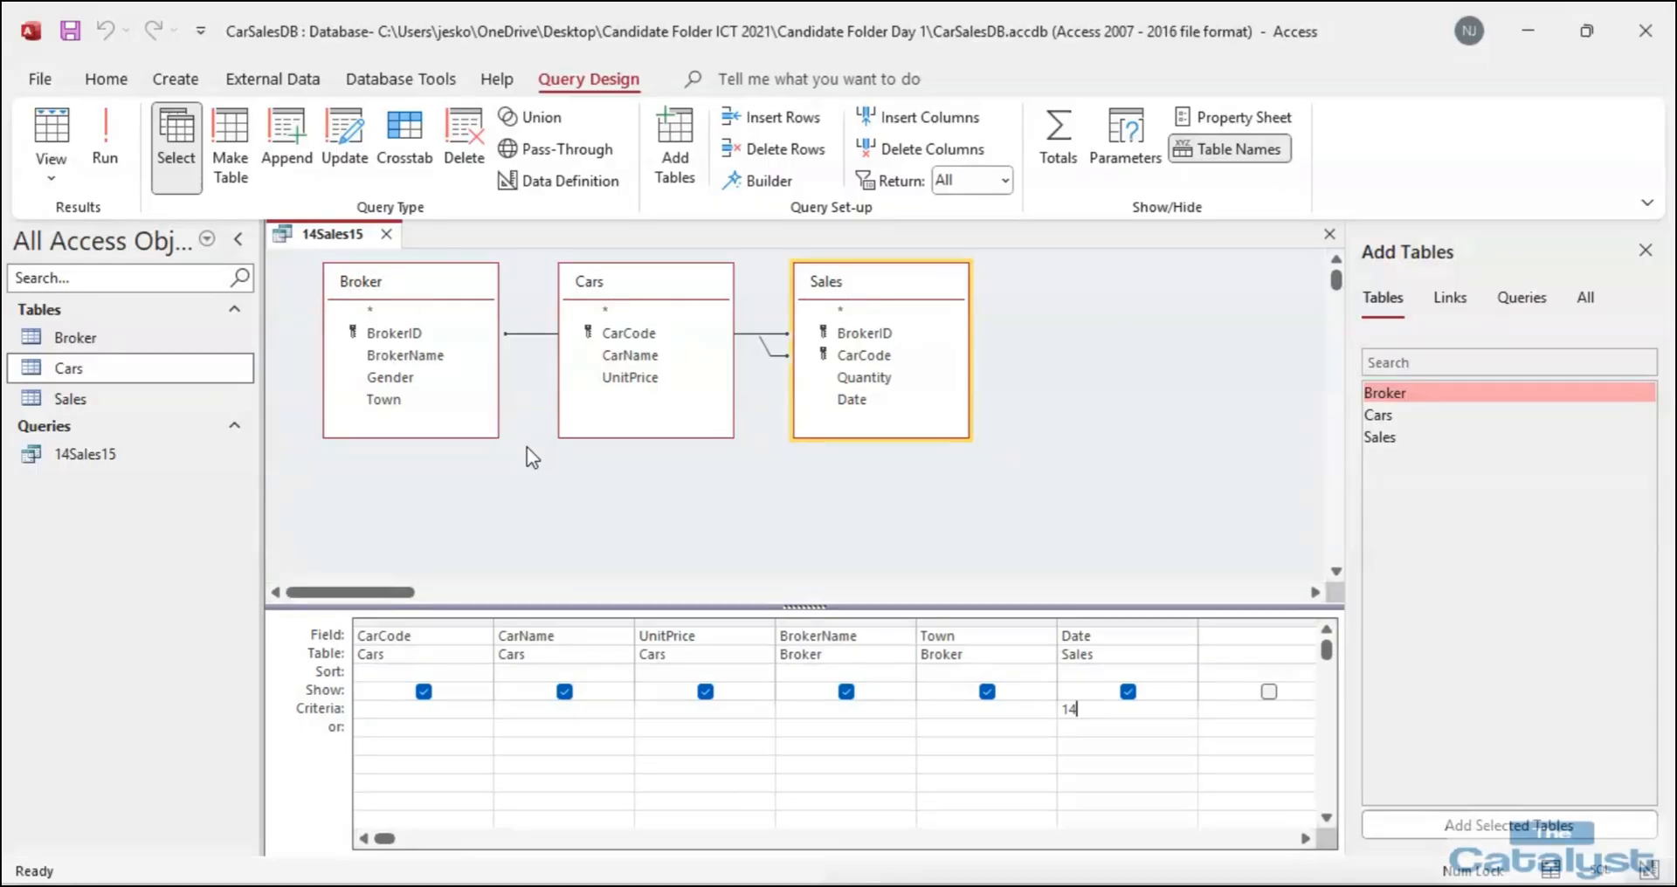
pyautogui.write('14/02/20')
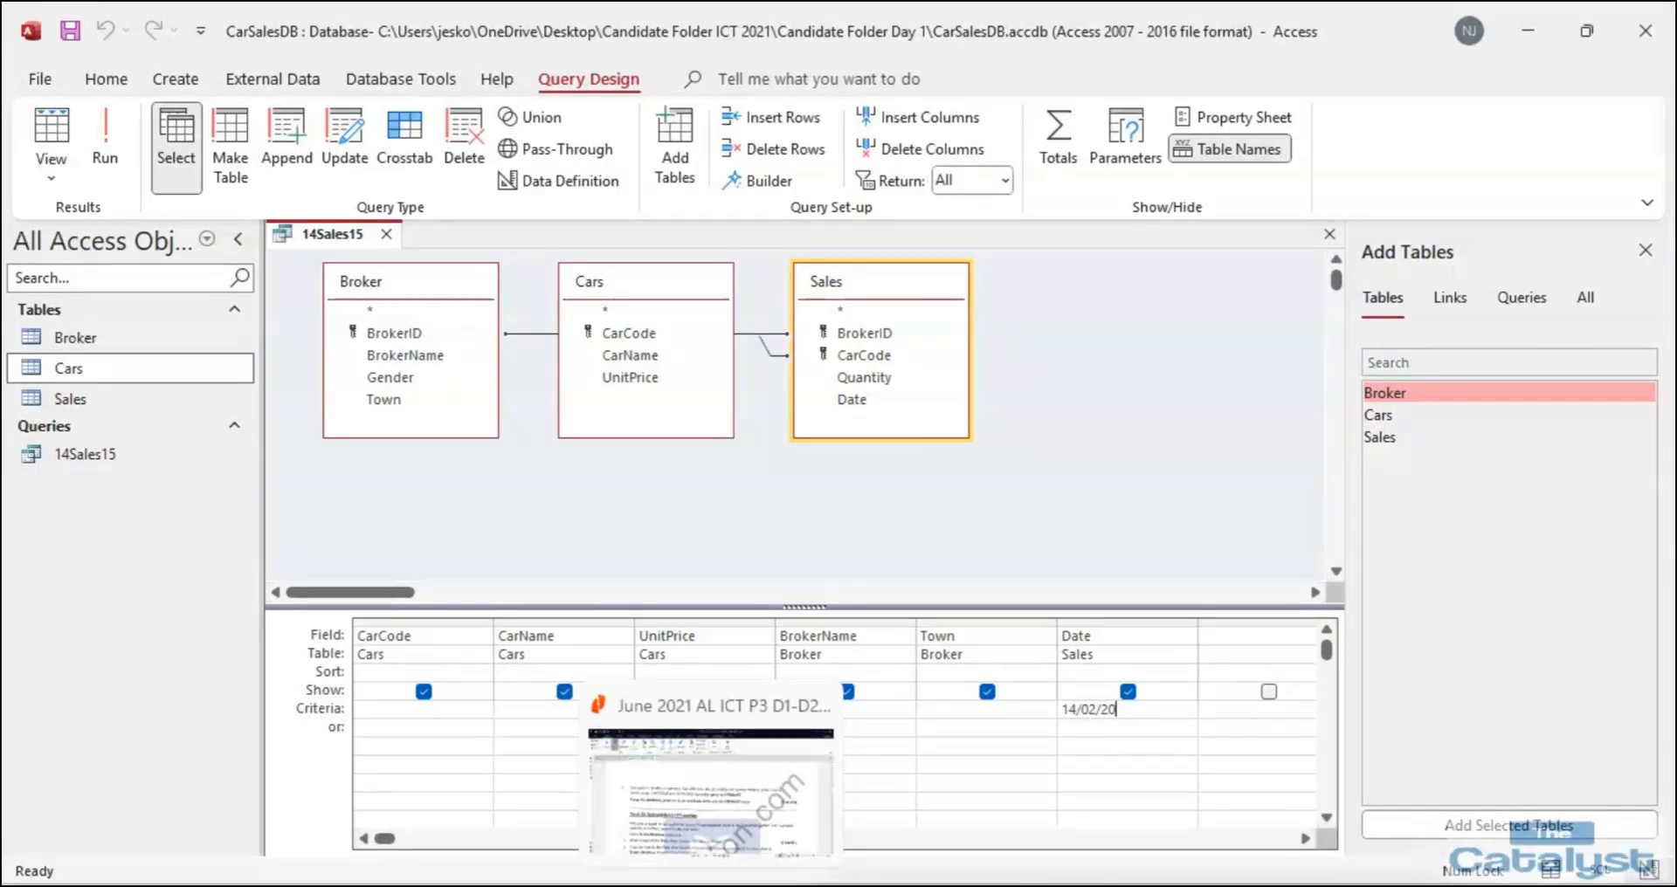
pyautogui.click(712, 885)
pyautogui.click(711, 886)
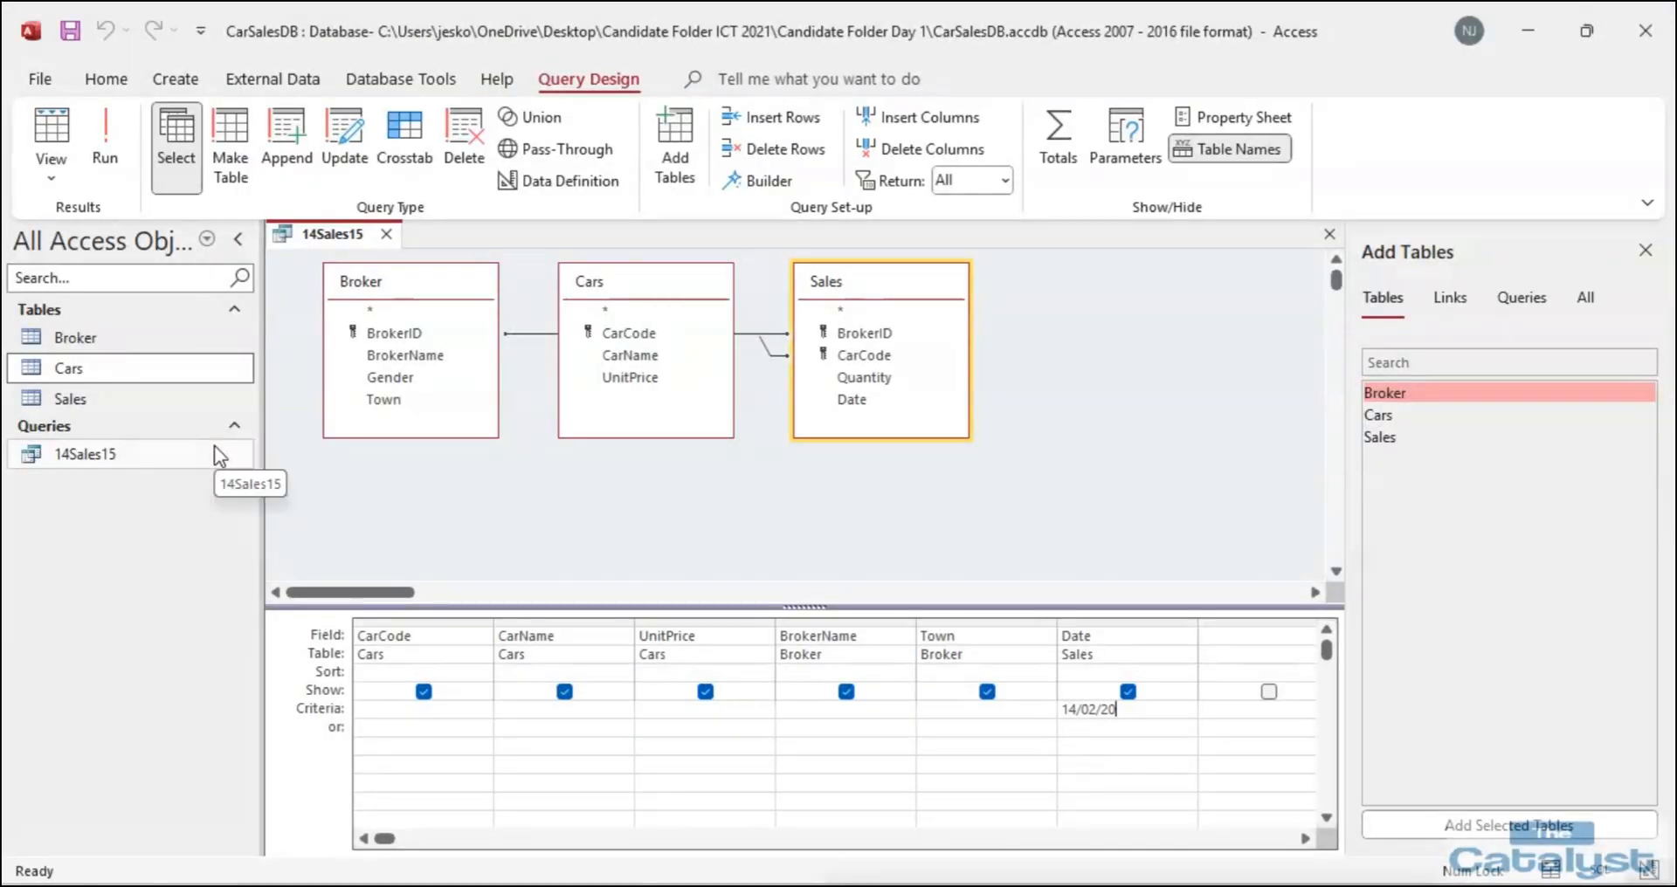
pyautogui.write('20')
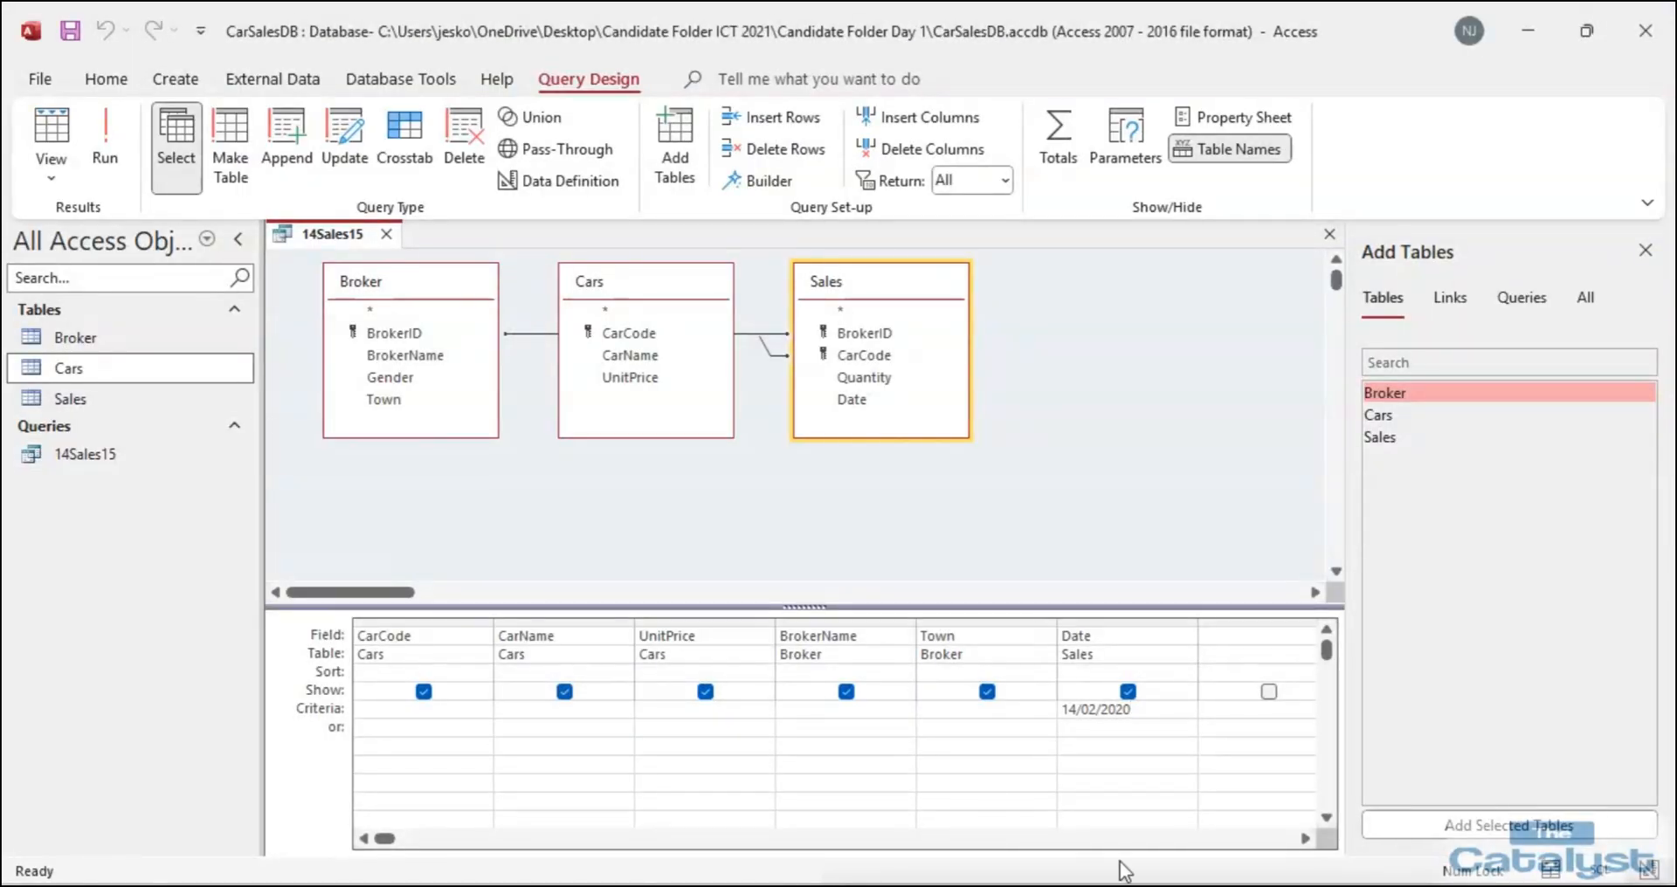
pyautogui.click(1086, 727)
pyautogui.write('15/02/20')
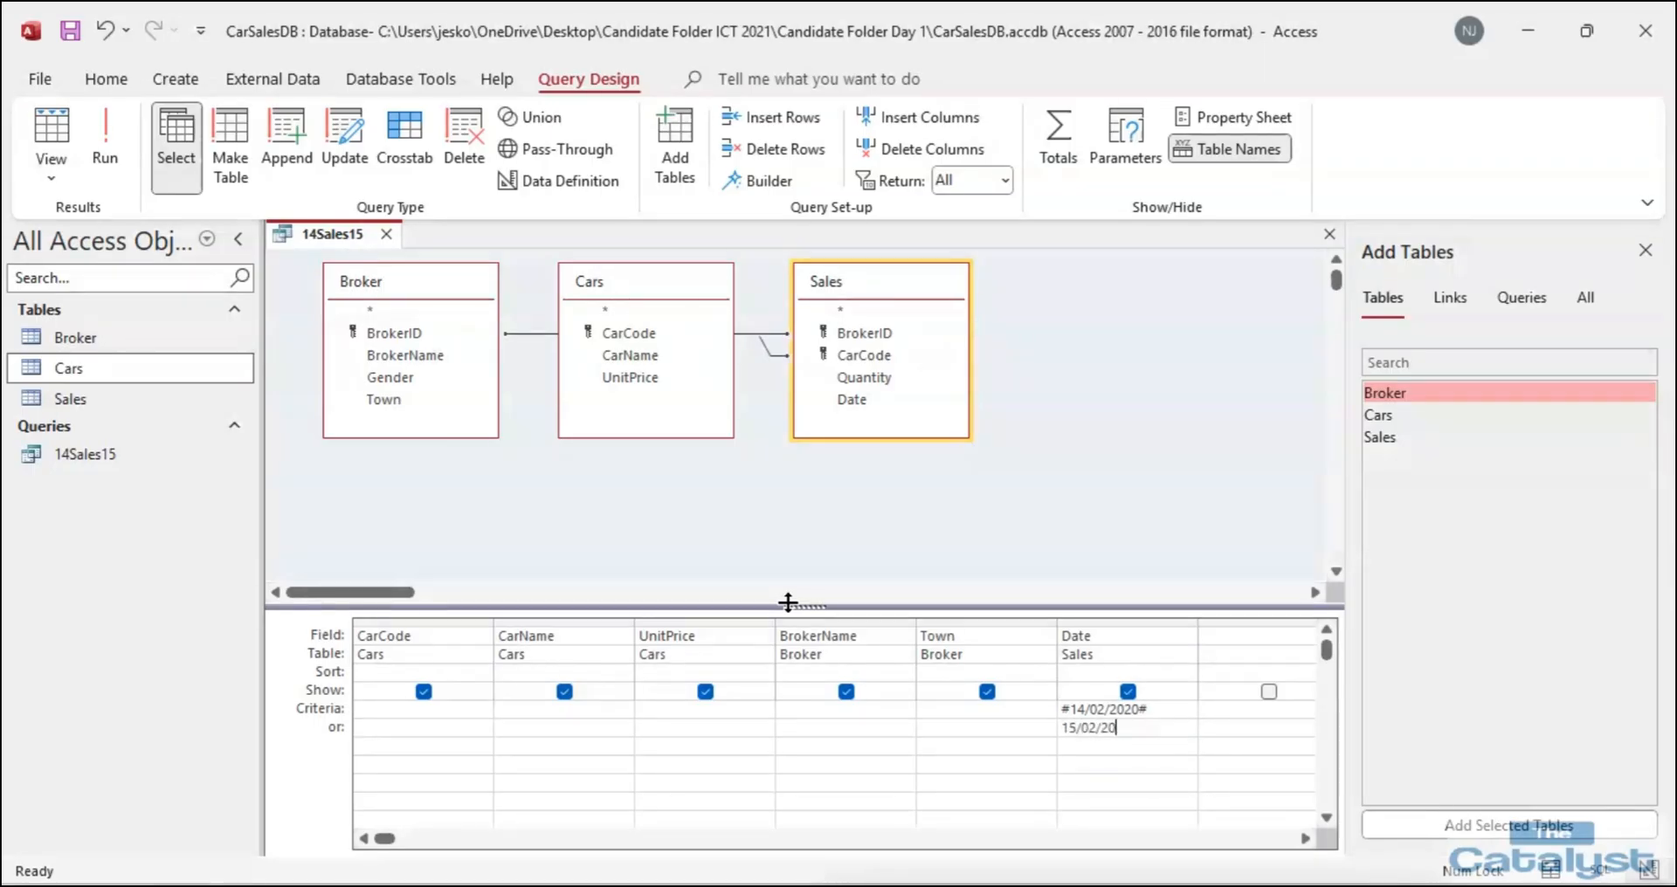
pyautogui.write('20')
pyautogui.click(1171, 711)
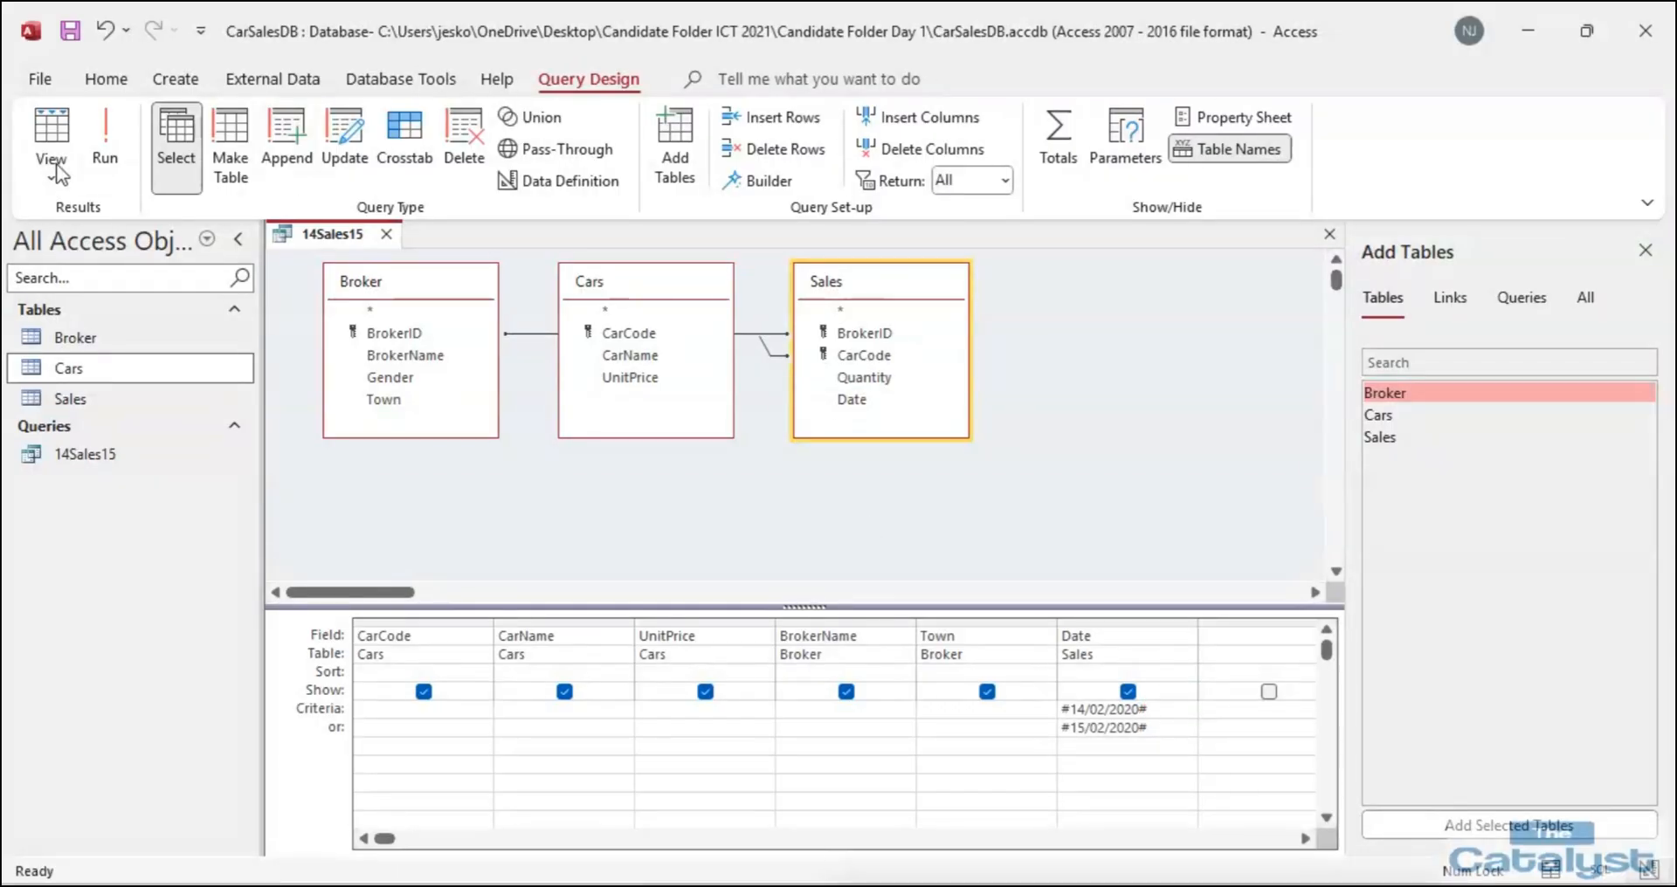
# Run the 14Sales15 query and close it with its design changes saved.
pyautogui.click(107, 168)
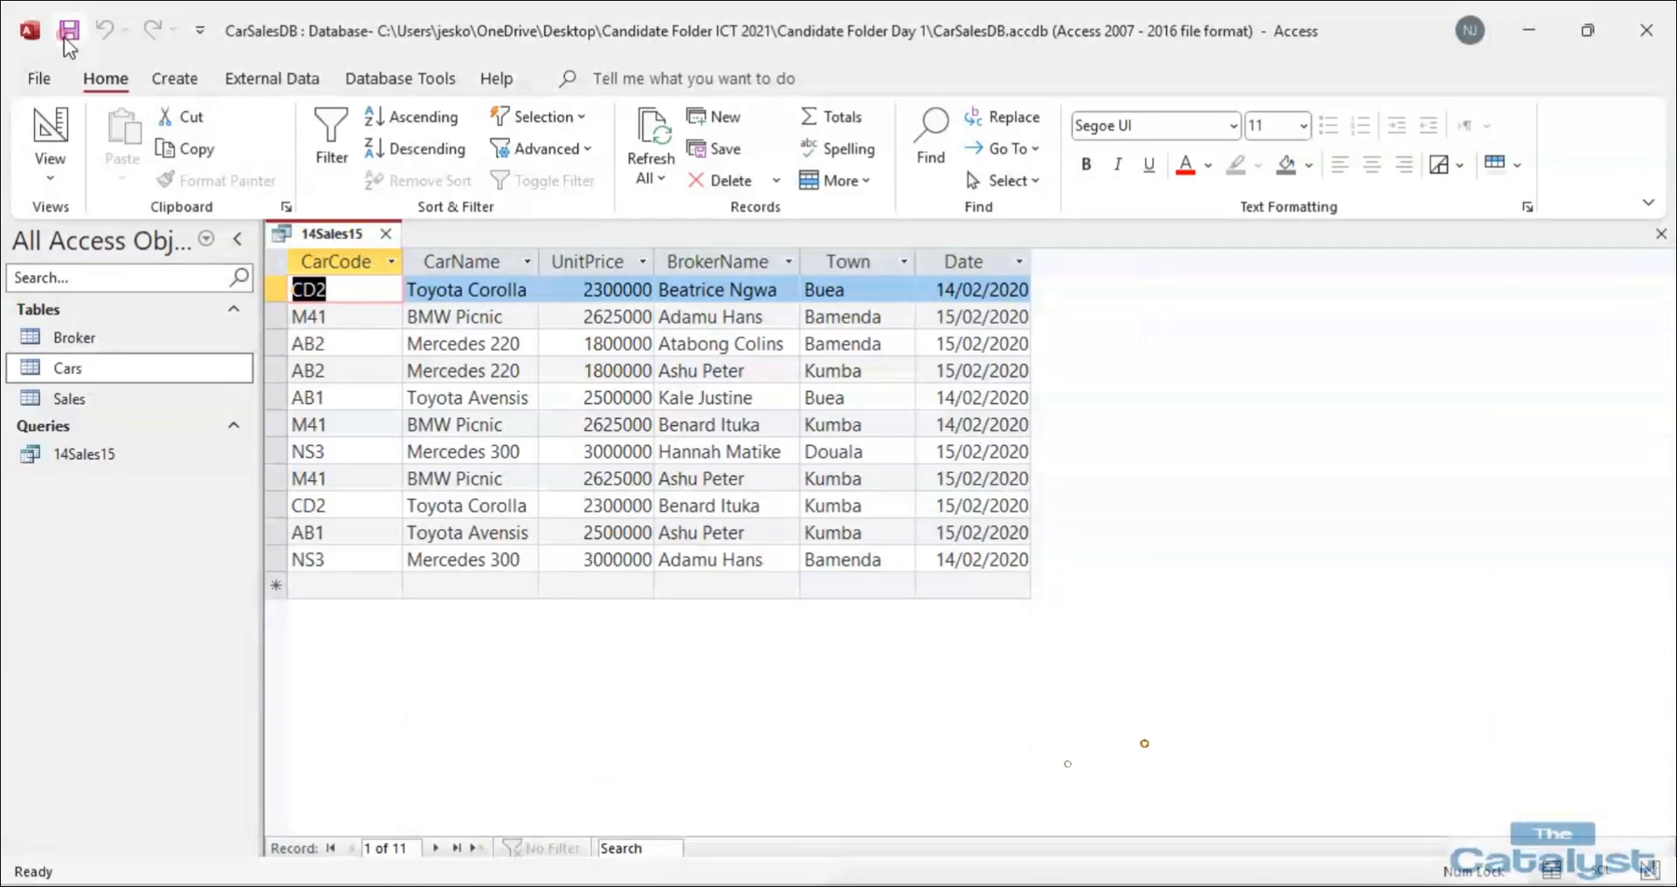
pyautogui.click(1659, 234)
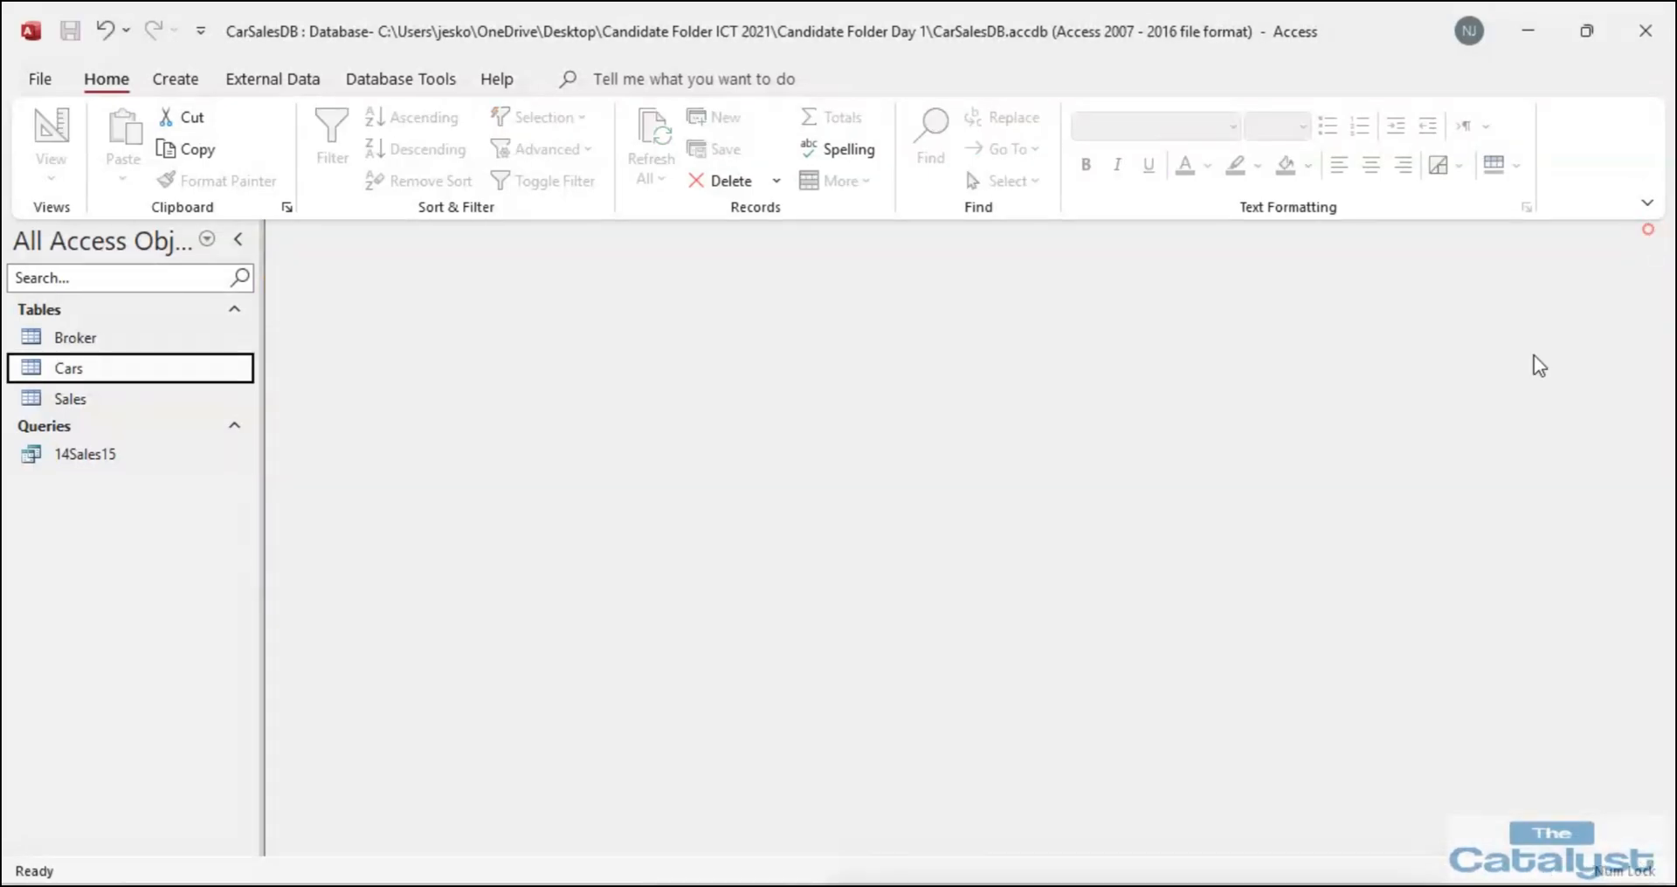
# Switch to the exam paper in Nitro PDF Pro and read the Task B spreadsheet instructions.
pyautogui.click(711, 786)
pyautogui.scroll(-3, 839, 542)
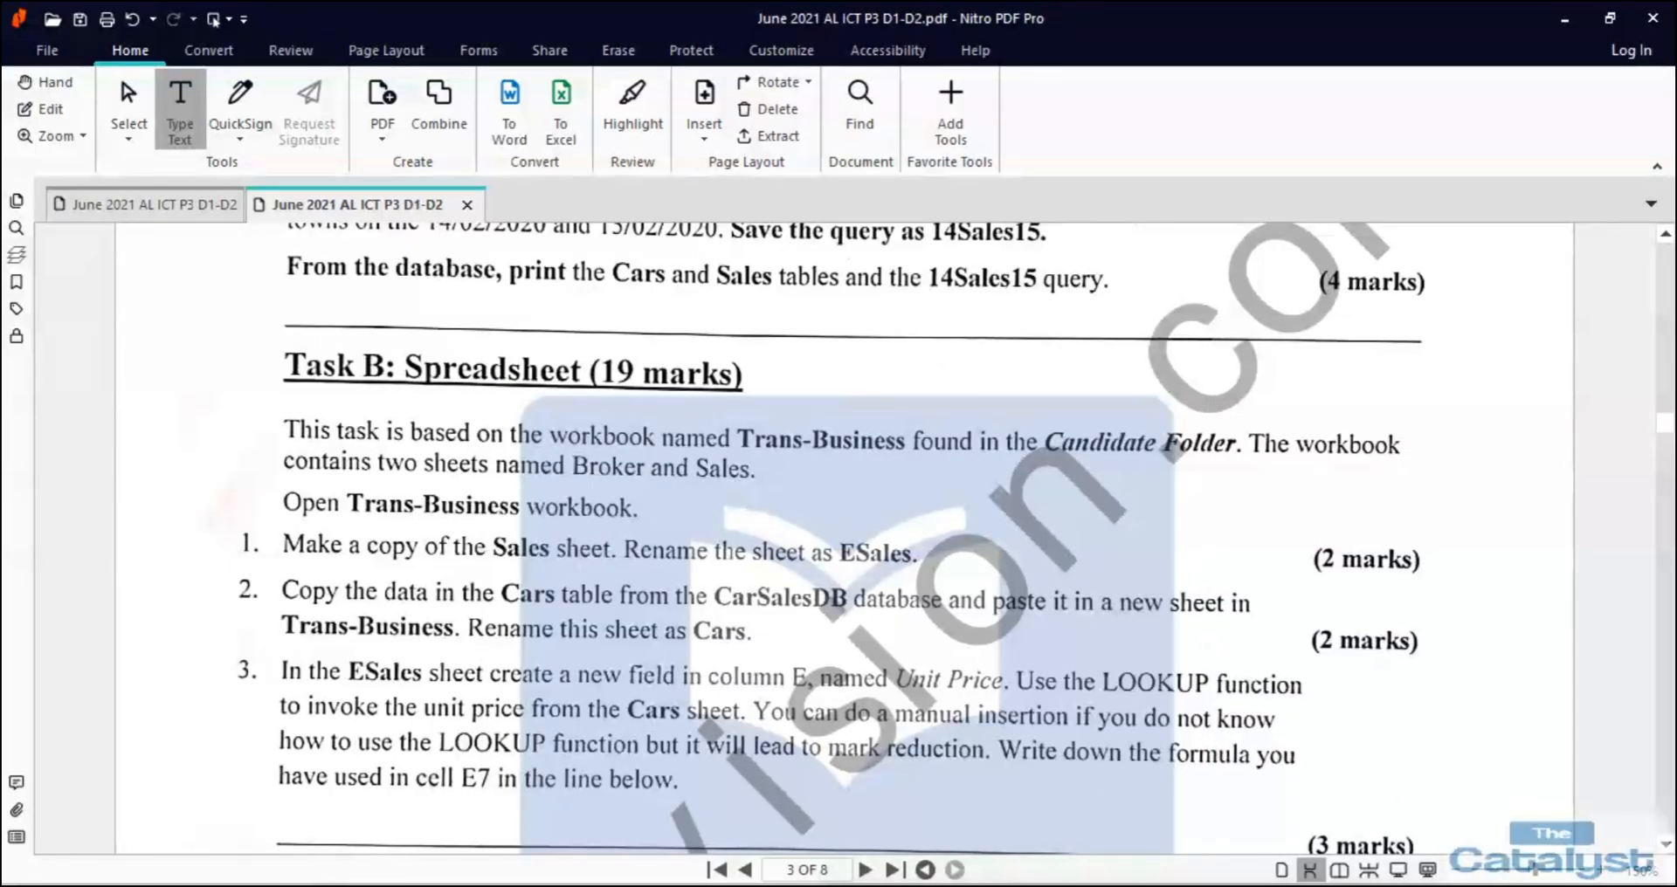
# Close the CarSalesDB database and open the Trans-Business workbook from the Candidate Folder Day 1 folder.
pyautogui.moveTo(821, 885)
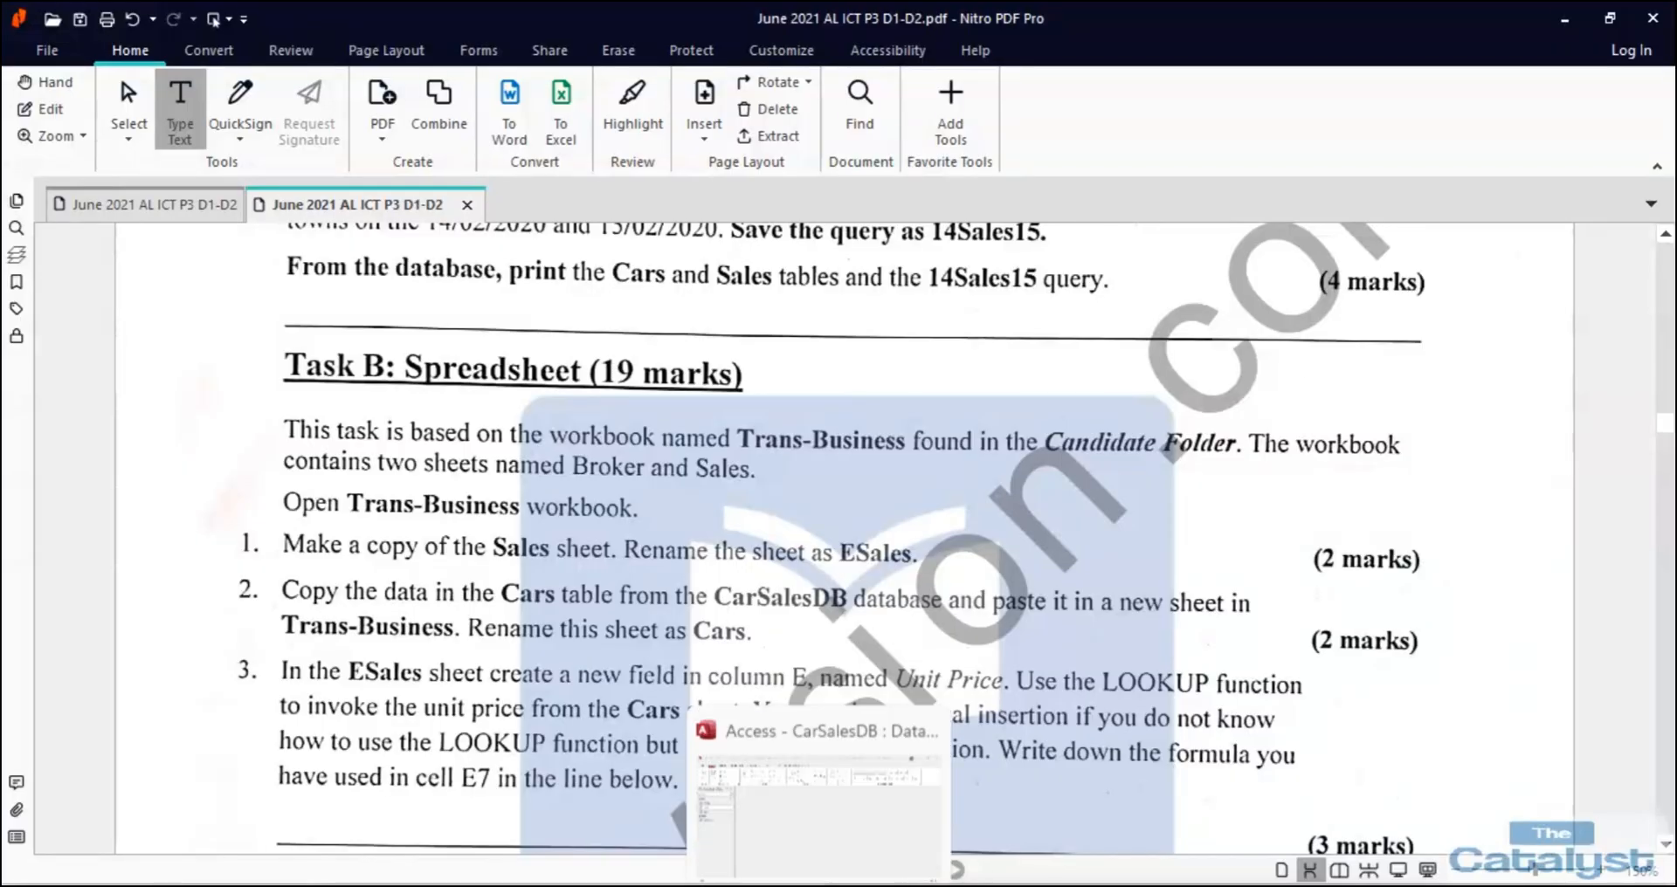
pyautogui.click(821, 808)
pyautogui.click(1656, 30)
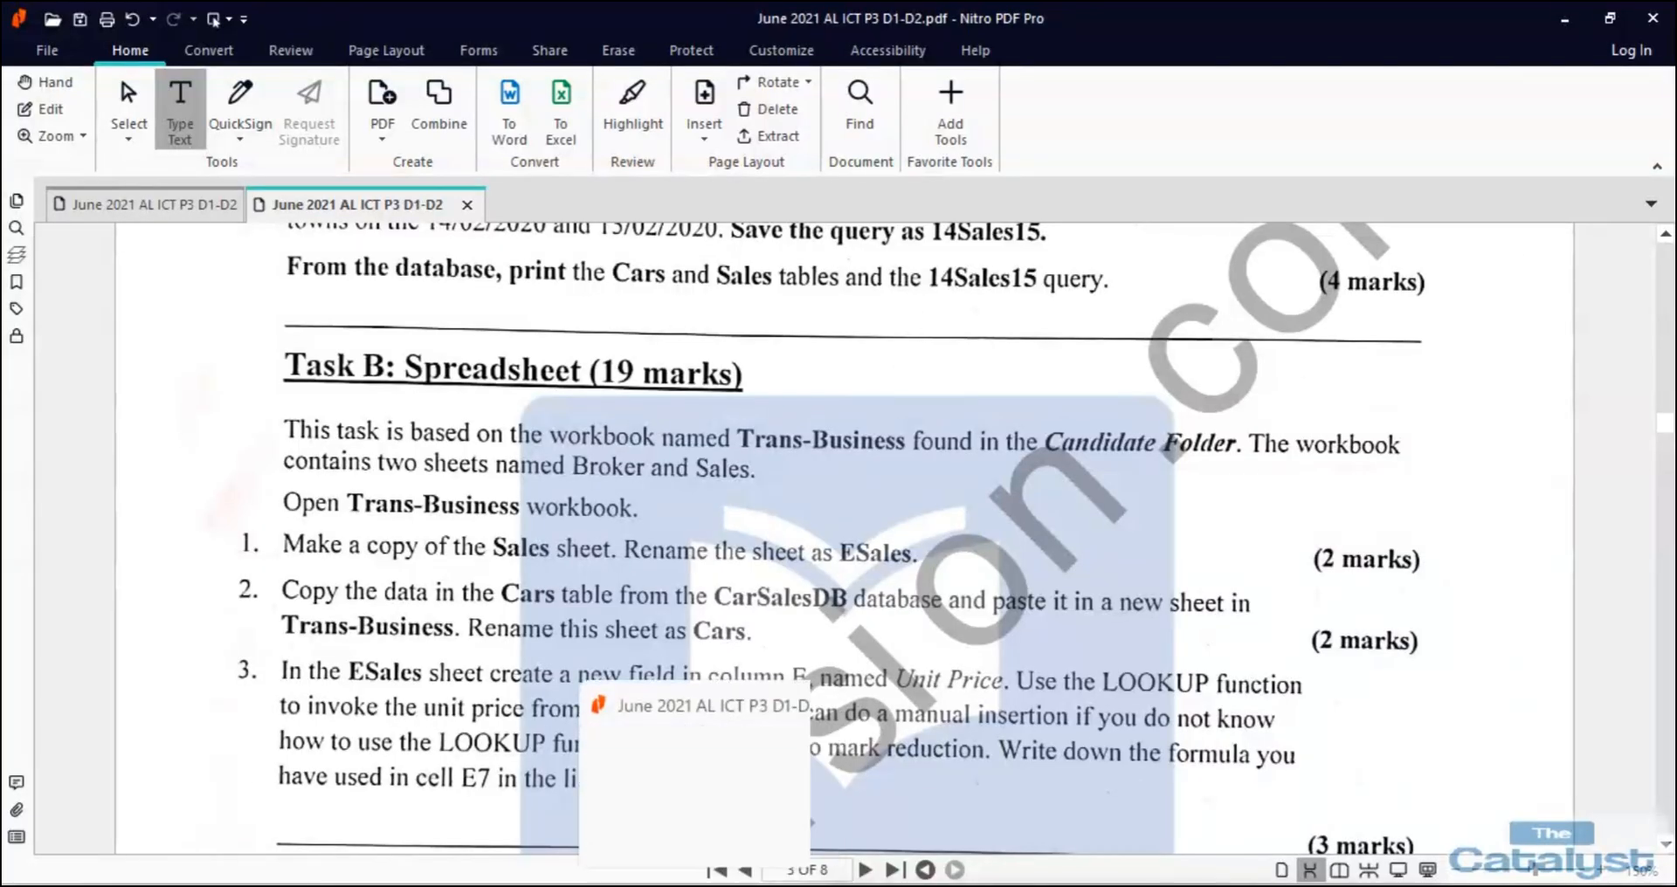
pyautogui.press('super+d')
pyautogui.doubleClick(50, 144)
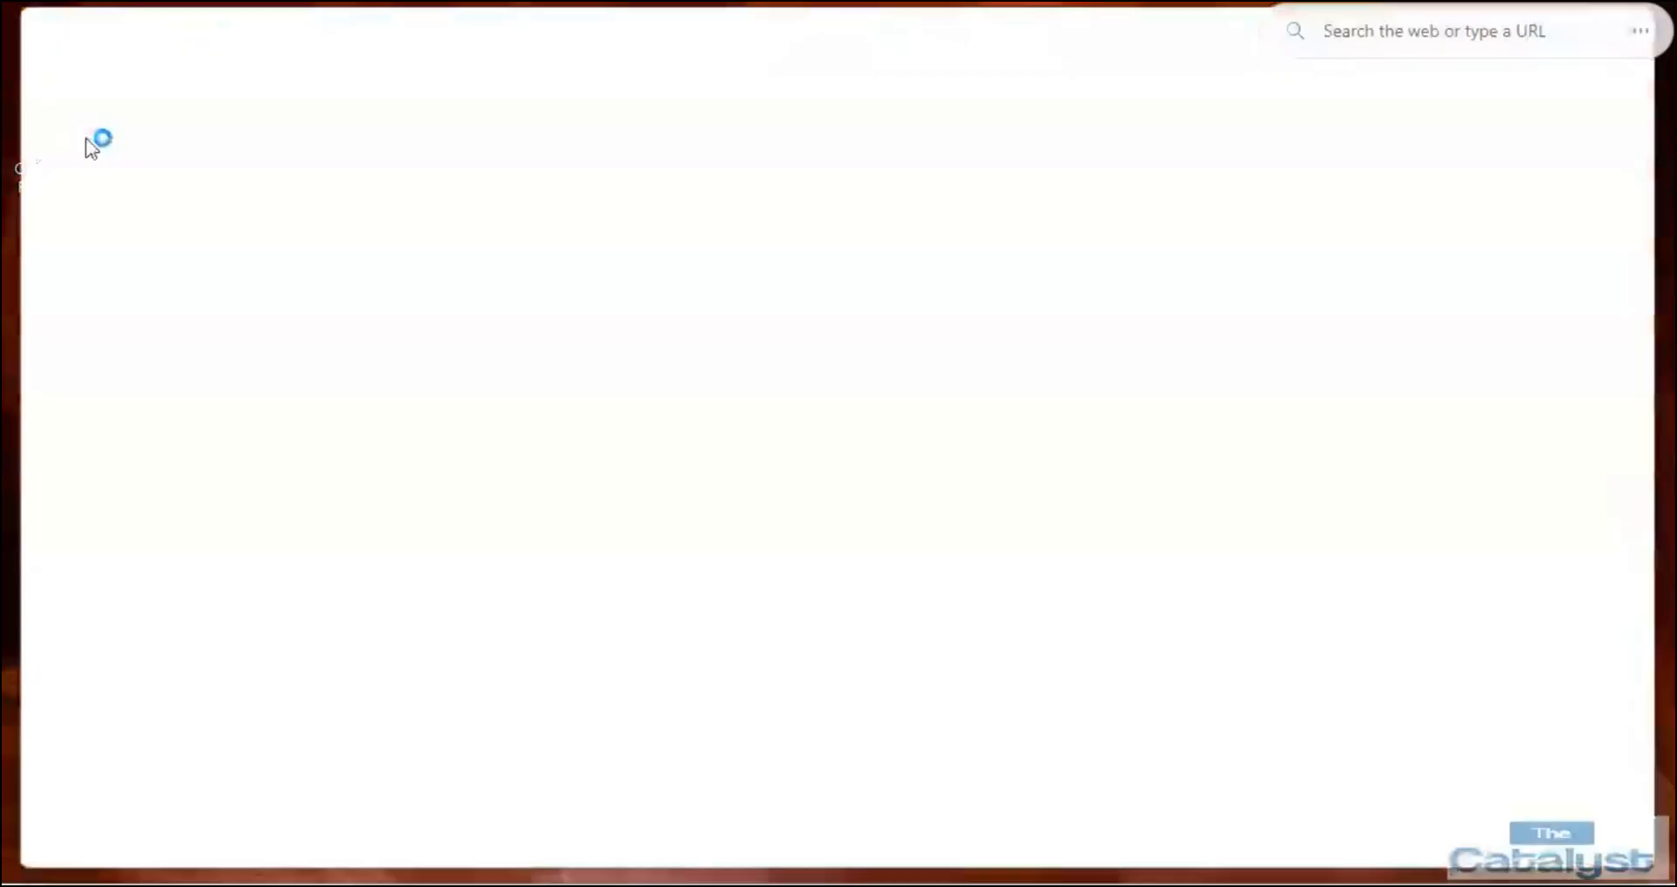
pyautogui.doubleClick(423, 222)
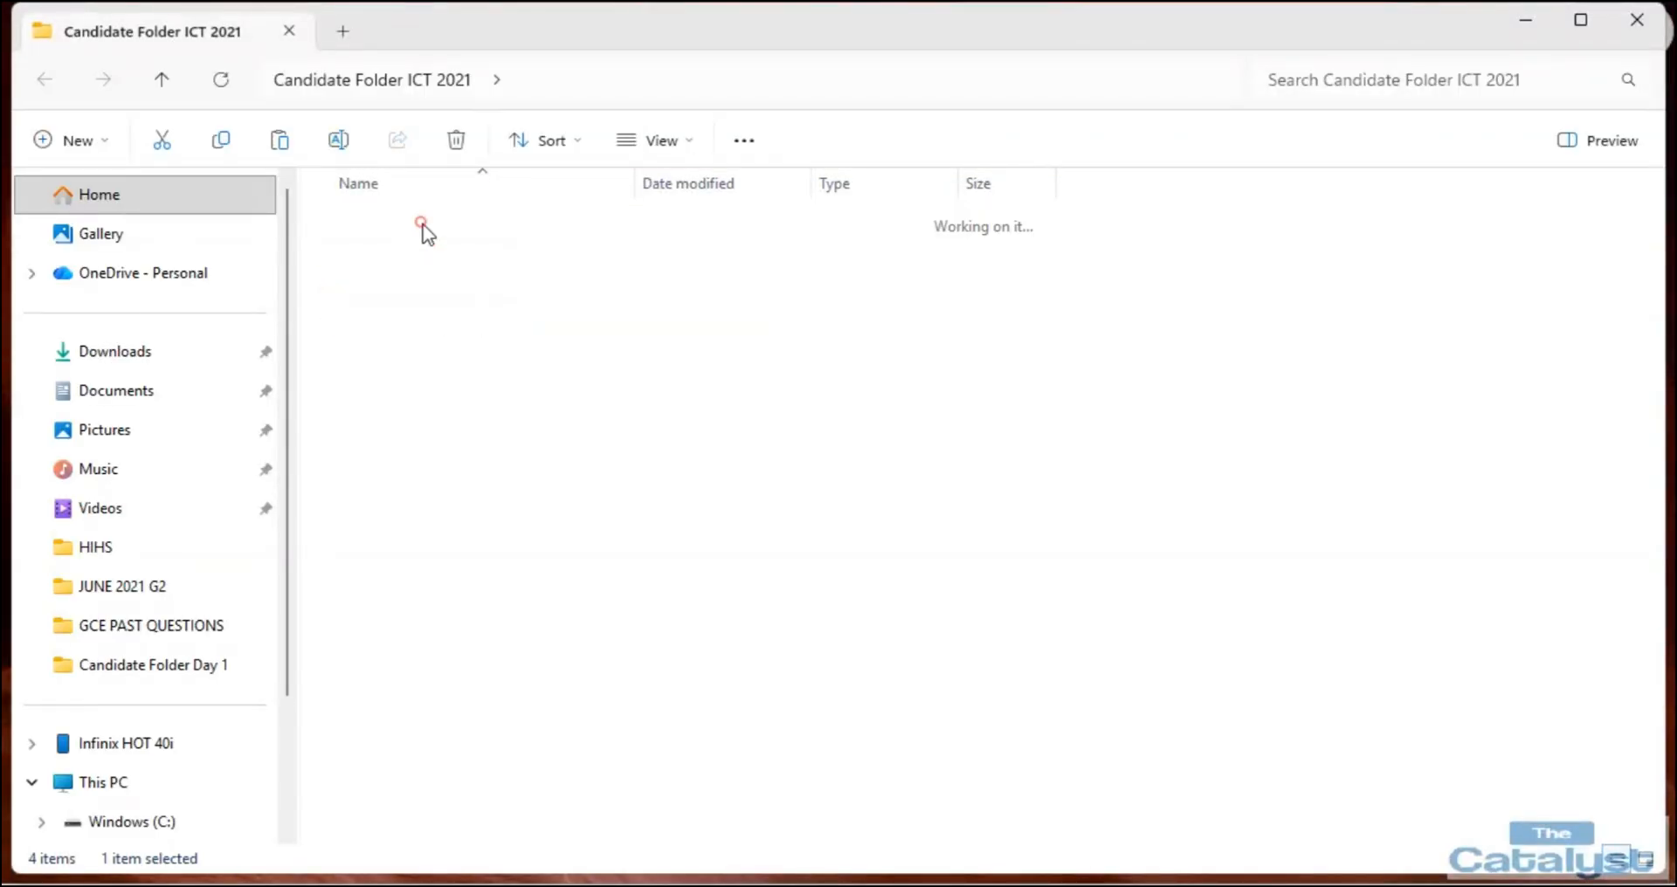
pyautogui.click(418, 258)
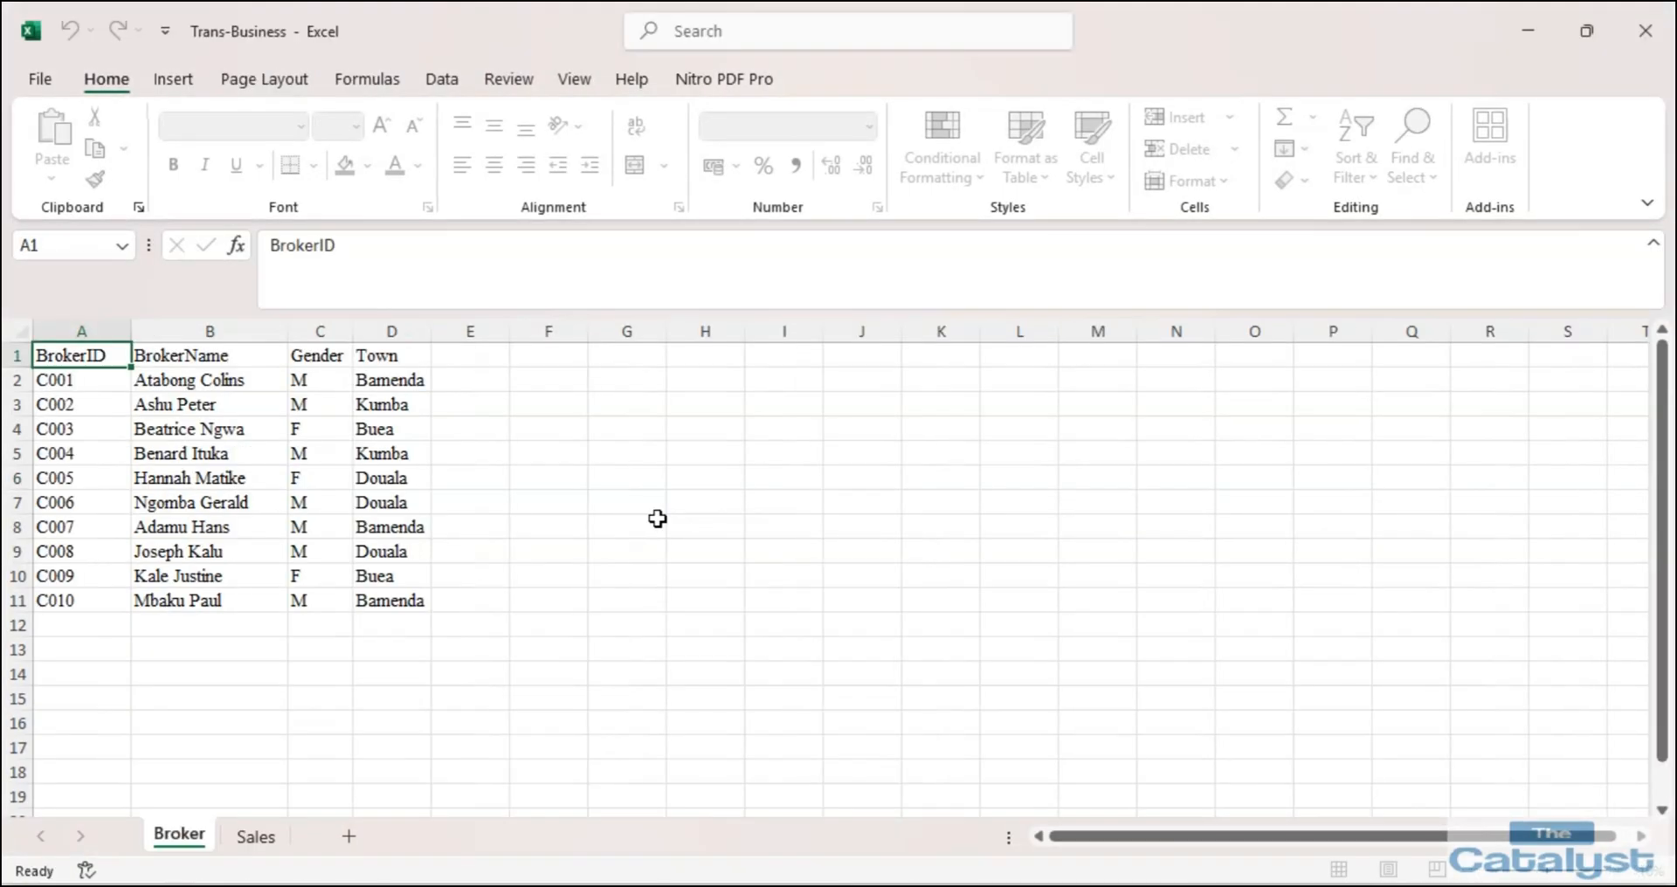
# Recheck Task B question 1 in the exam paper, then select all data on the Trans-Business Sales sheet and try to copy it.
pyautogui.click(710, 886)
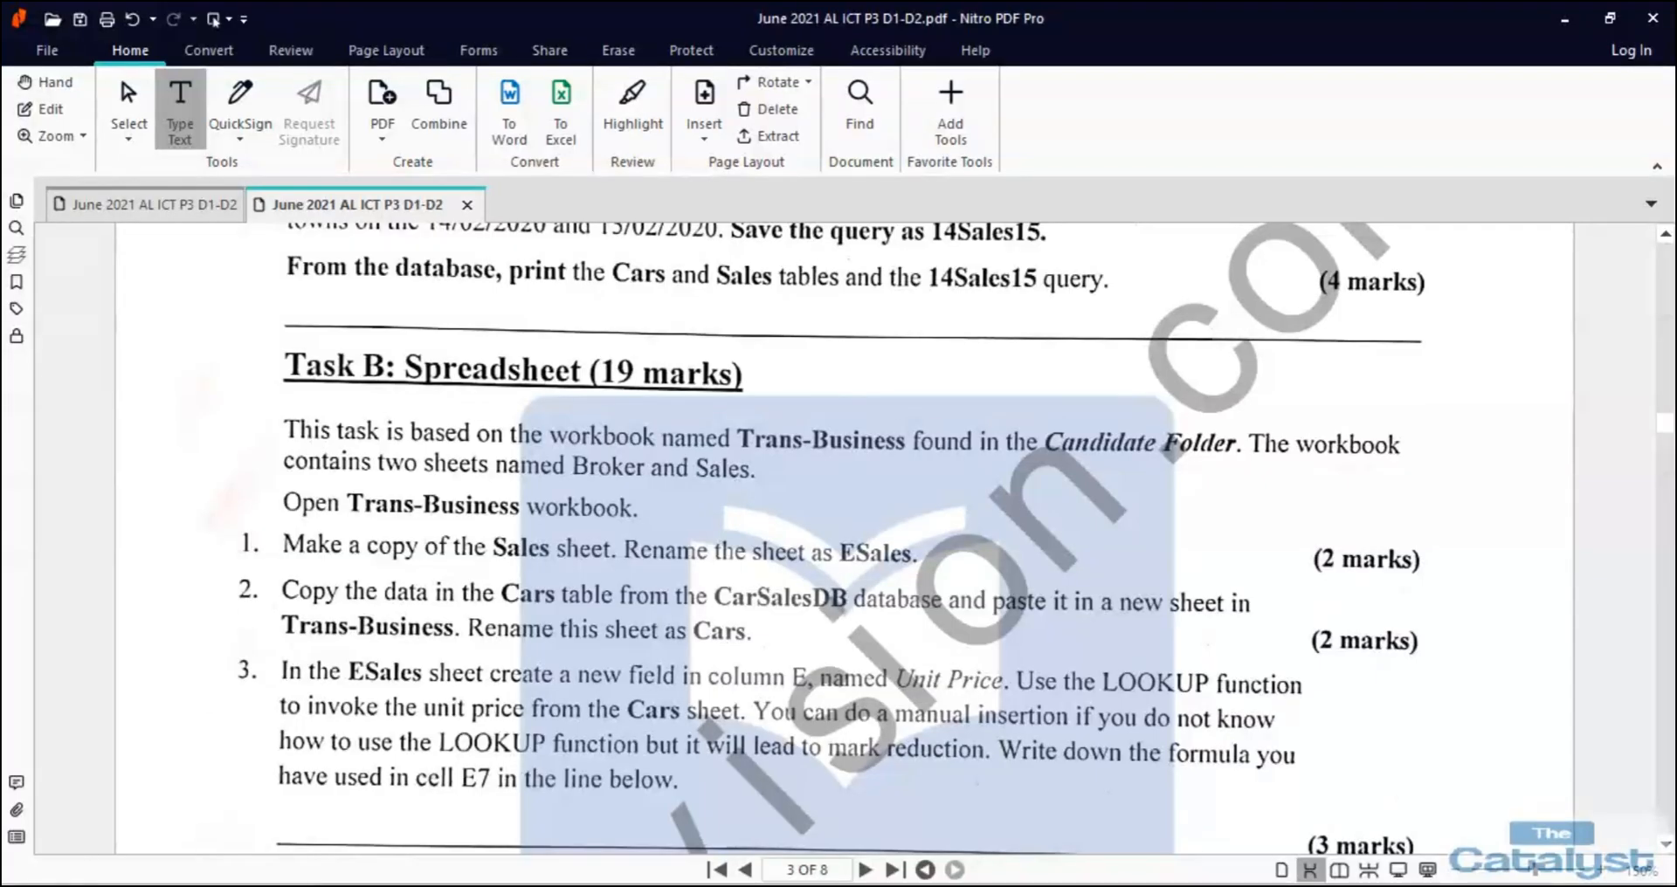
pyautogui.moveTo(659, 886)
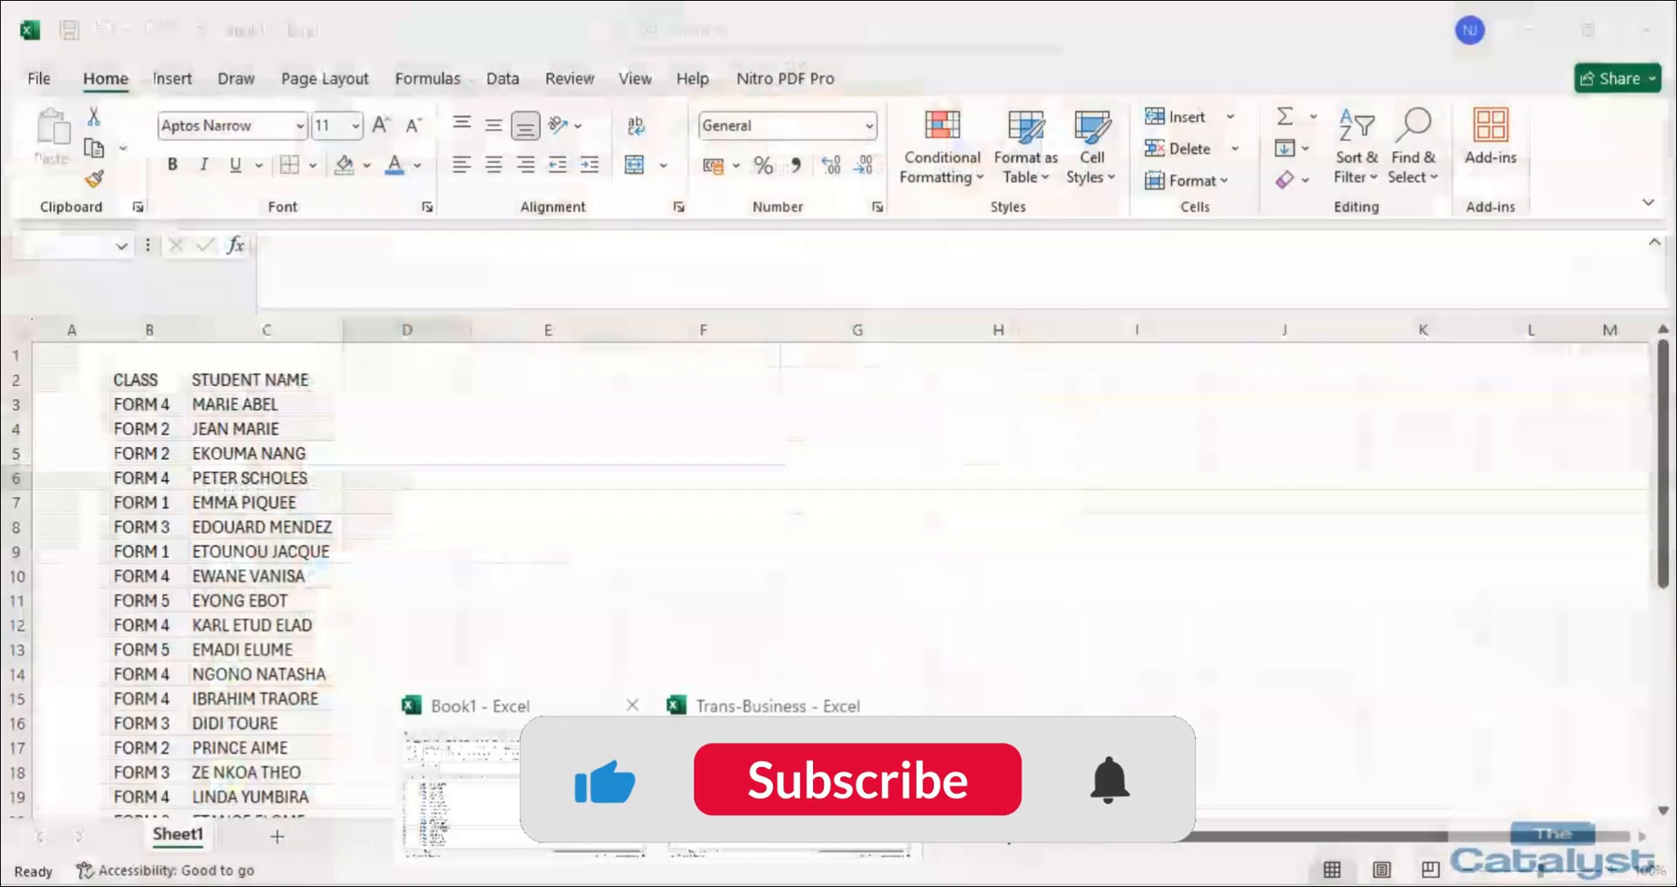
pyautogui.click(791, 786)
pyautogui.click(254, 835)
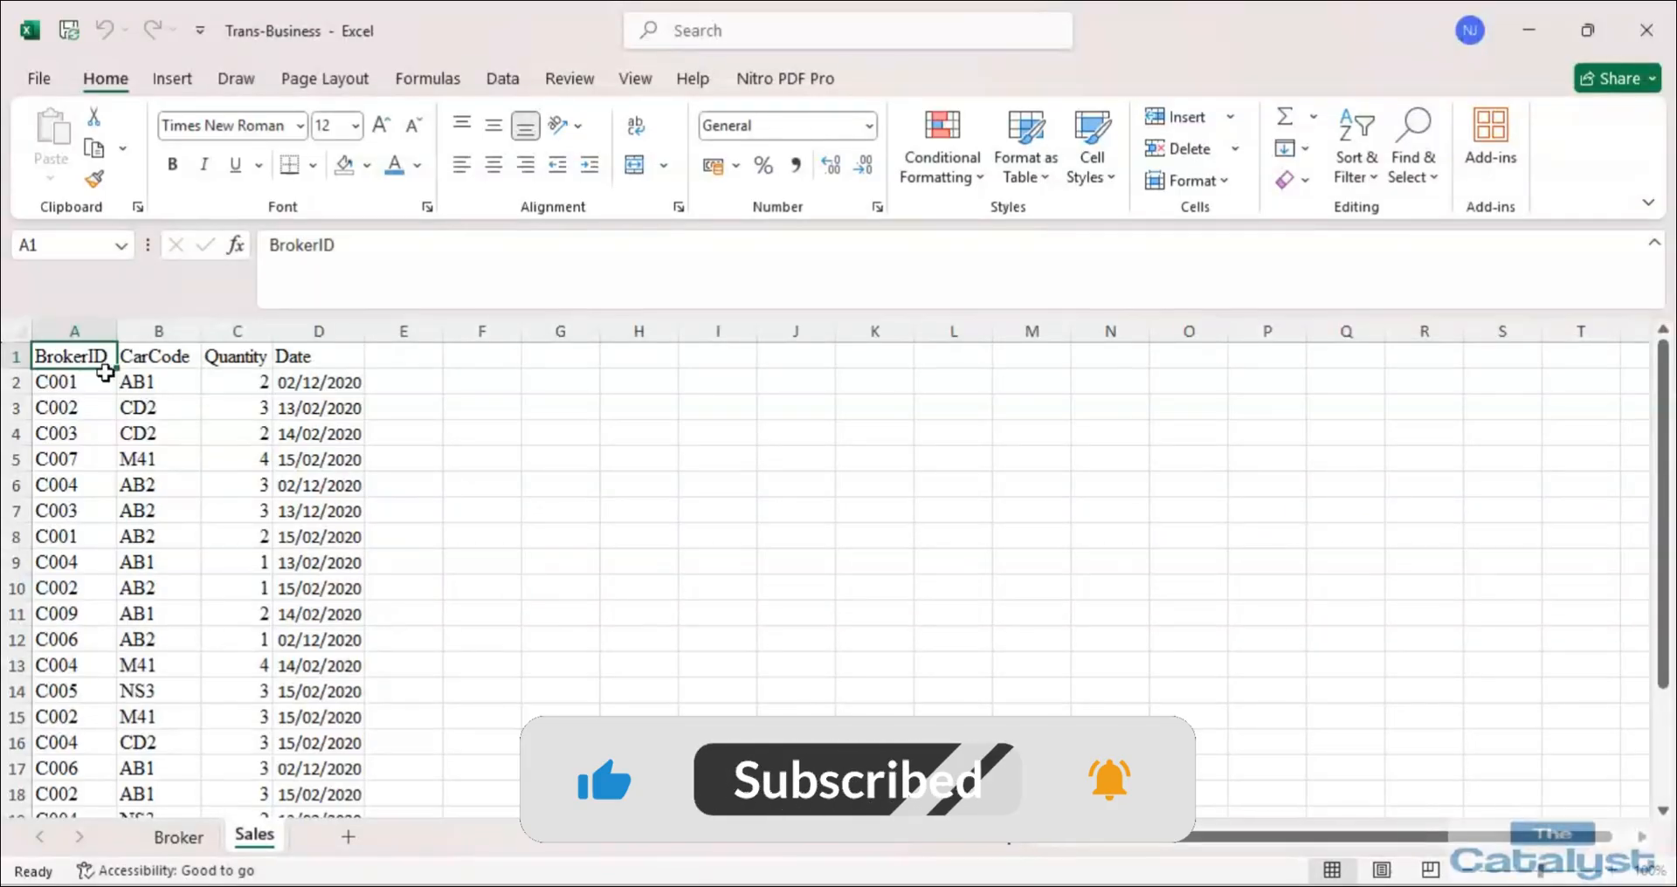
pyautogui.hotkey('ctrl', 'shift', 'End')
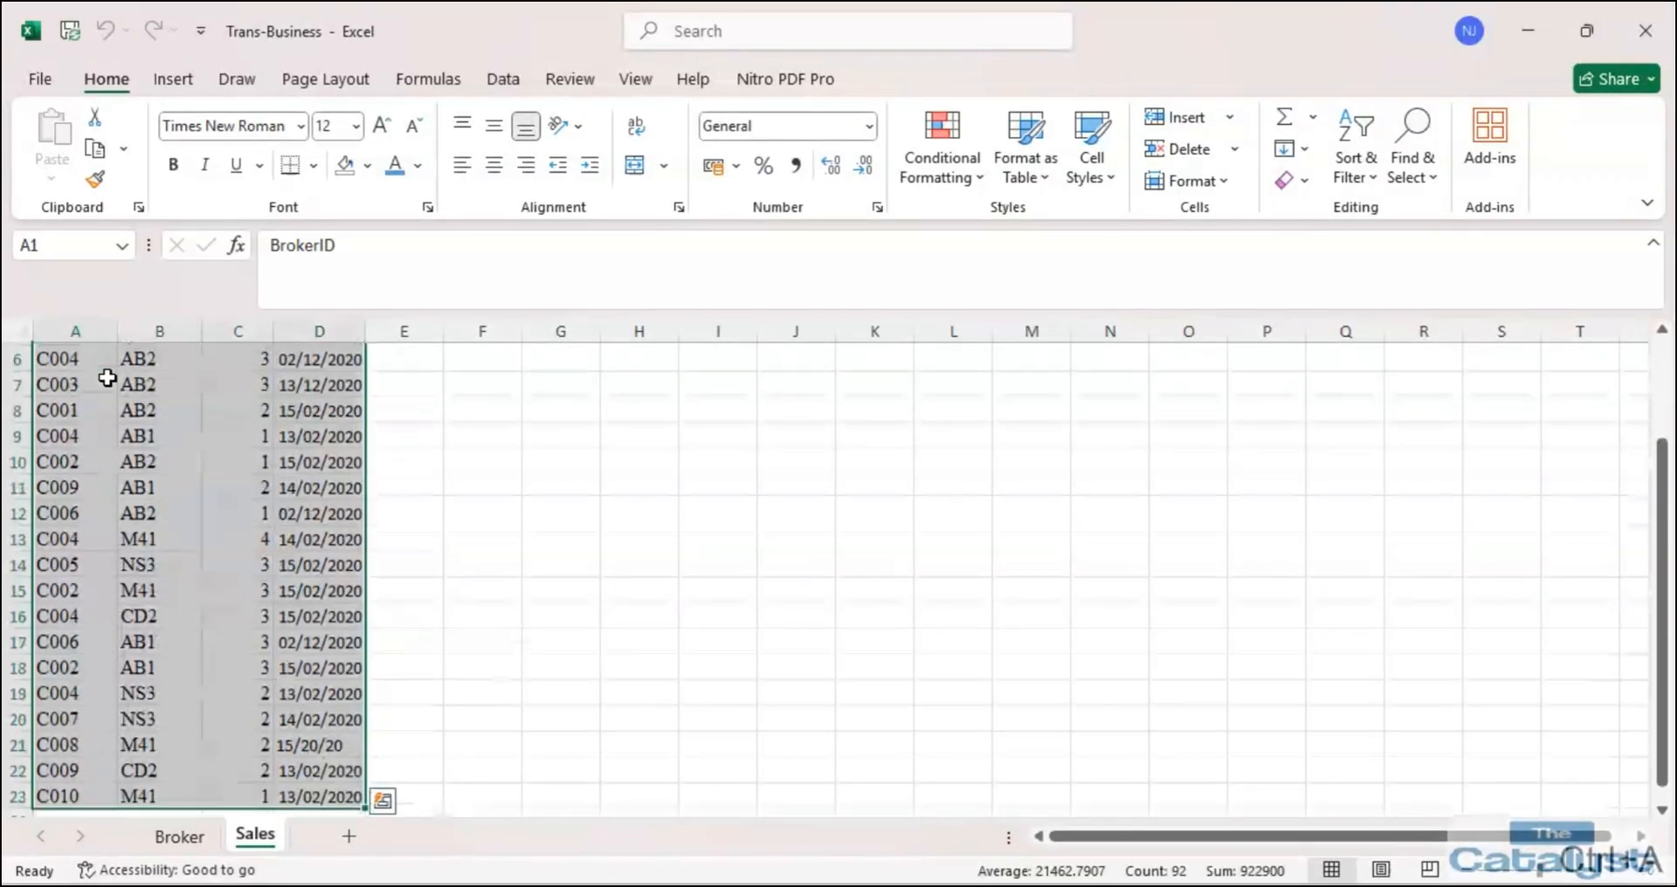
pyautogui.hotkey('ctrl', 'q')
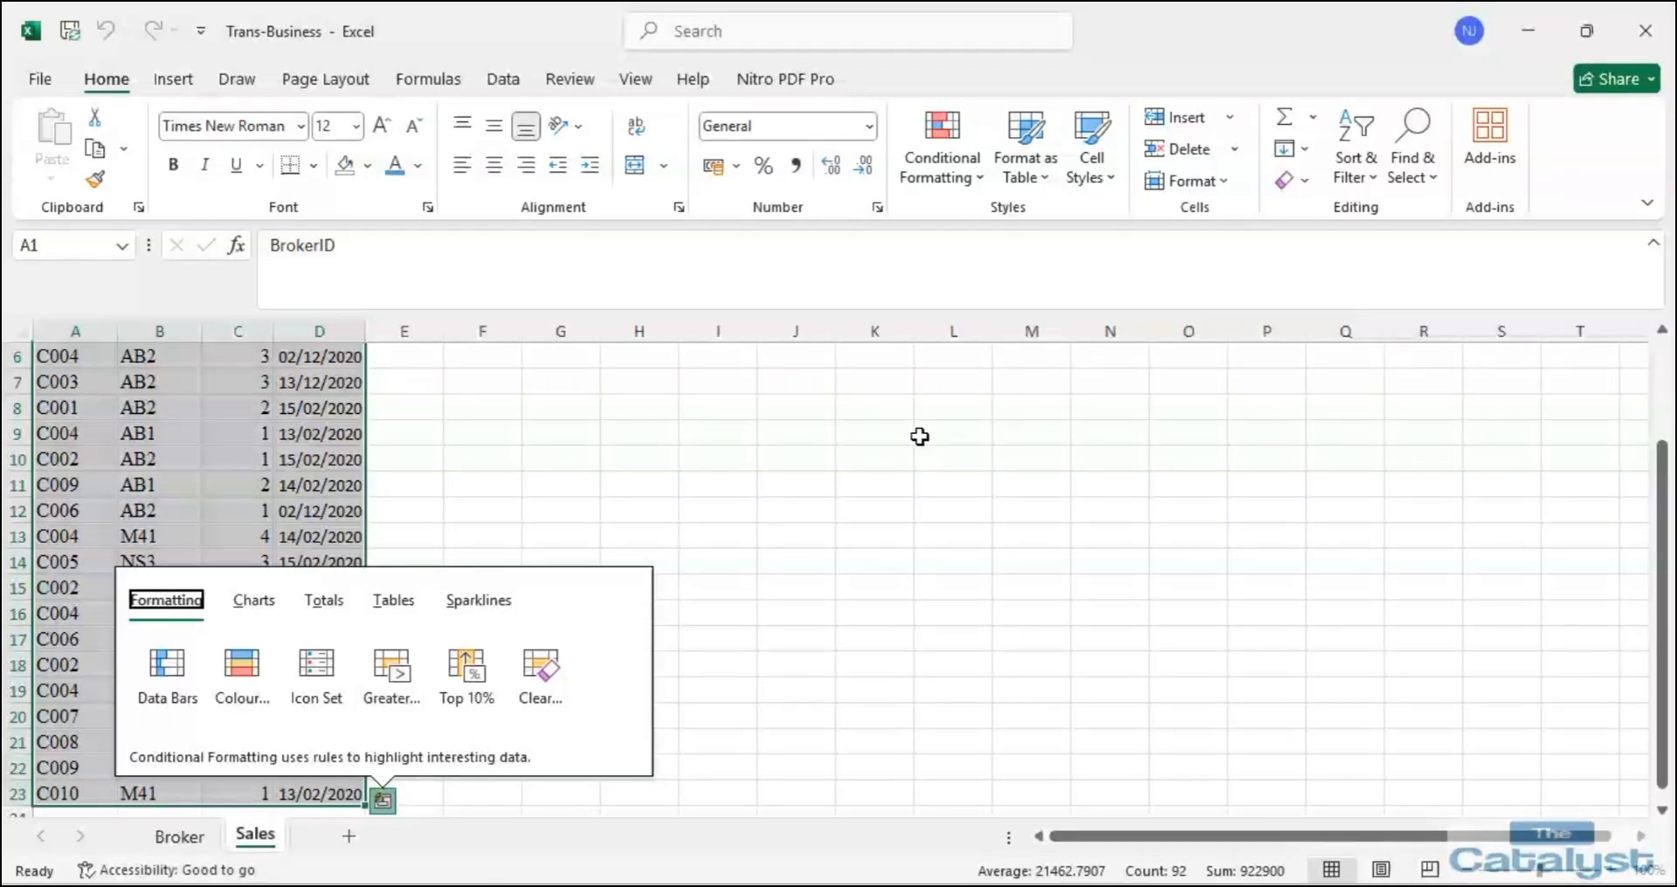
pyautogui.hotkey('ctrl', 'c')
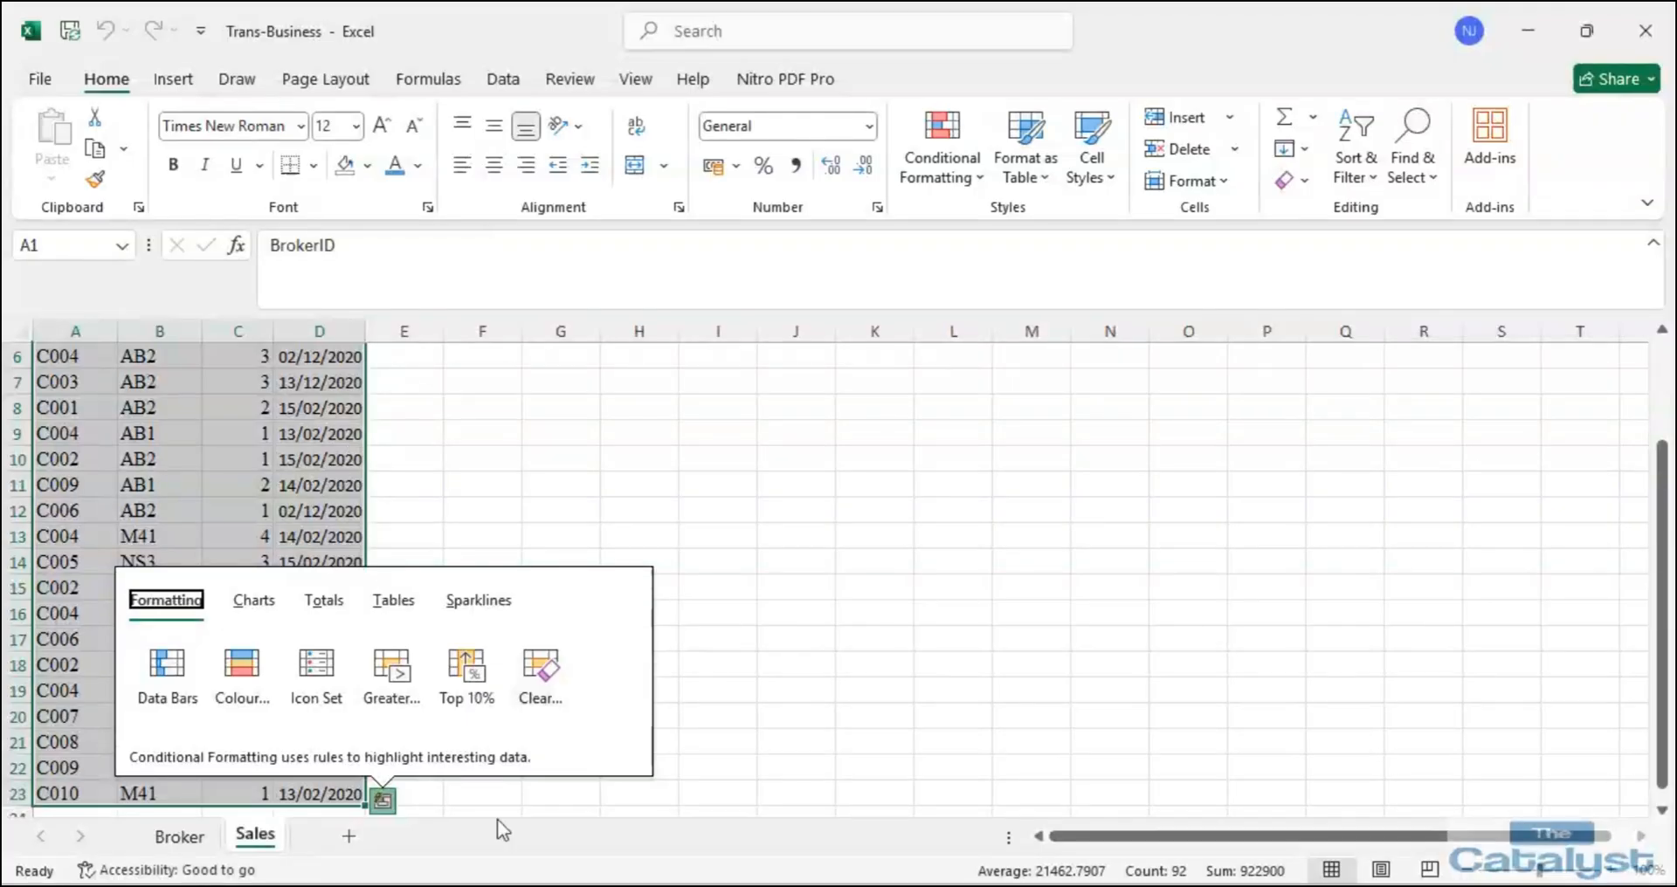
# Add a new sheet after Sales and rename it ESales.
pyautogui.click(348, 837)
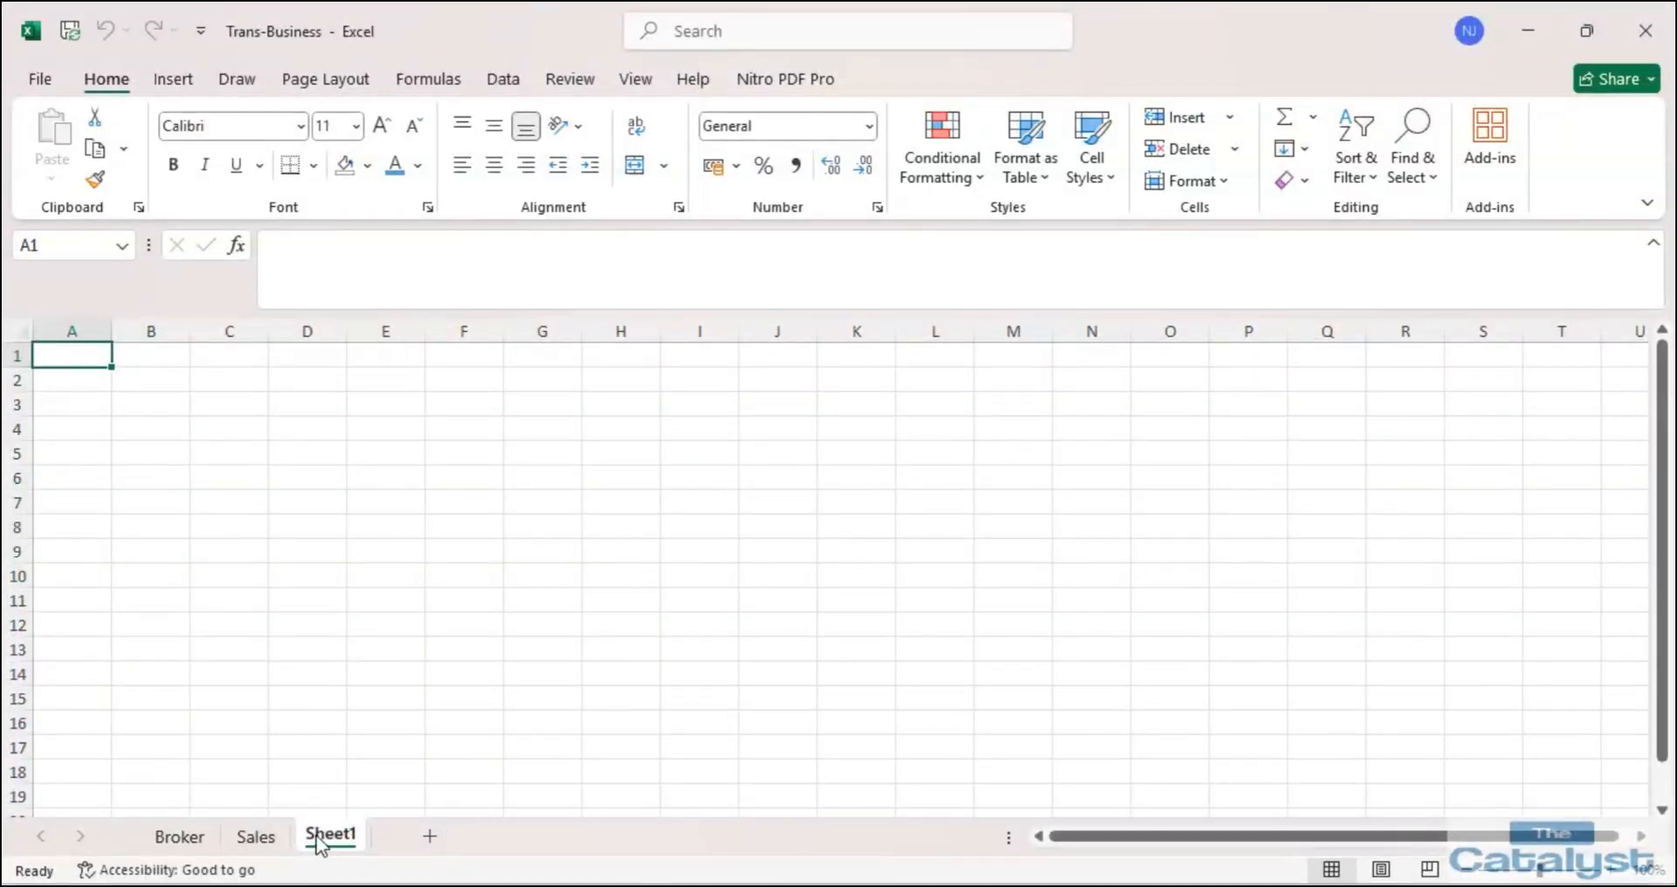
pyautogui.rightClick(318, 840)
pyautogui.click(387, 567)
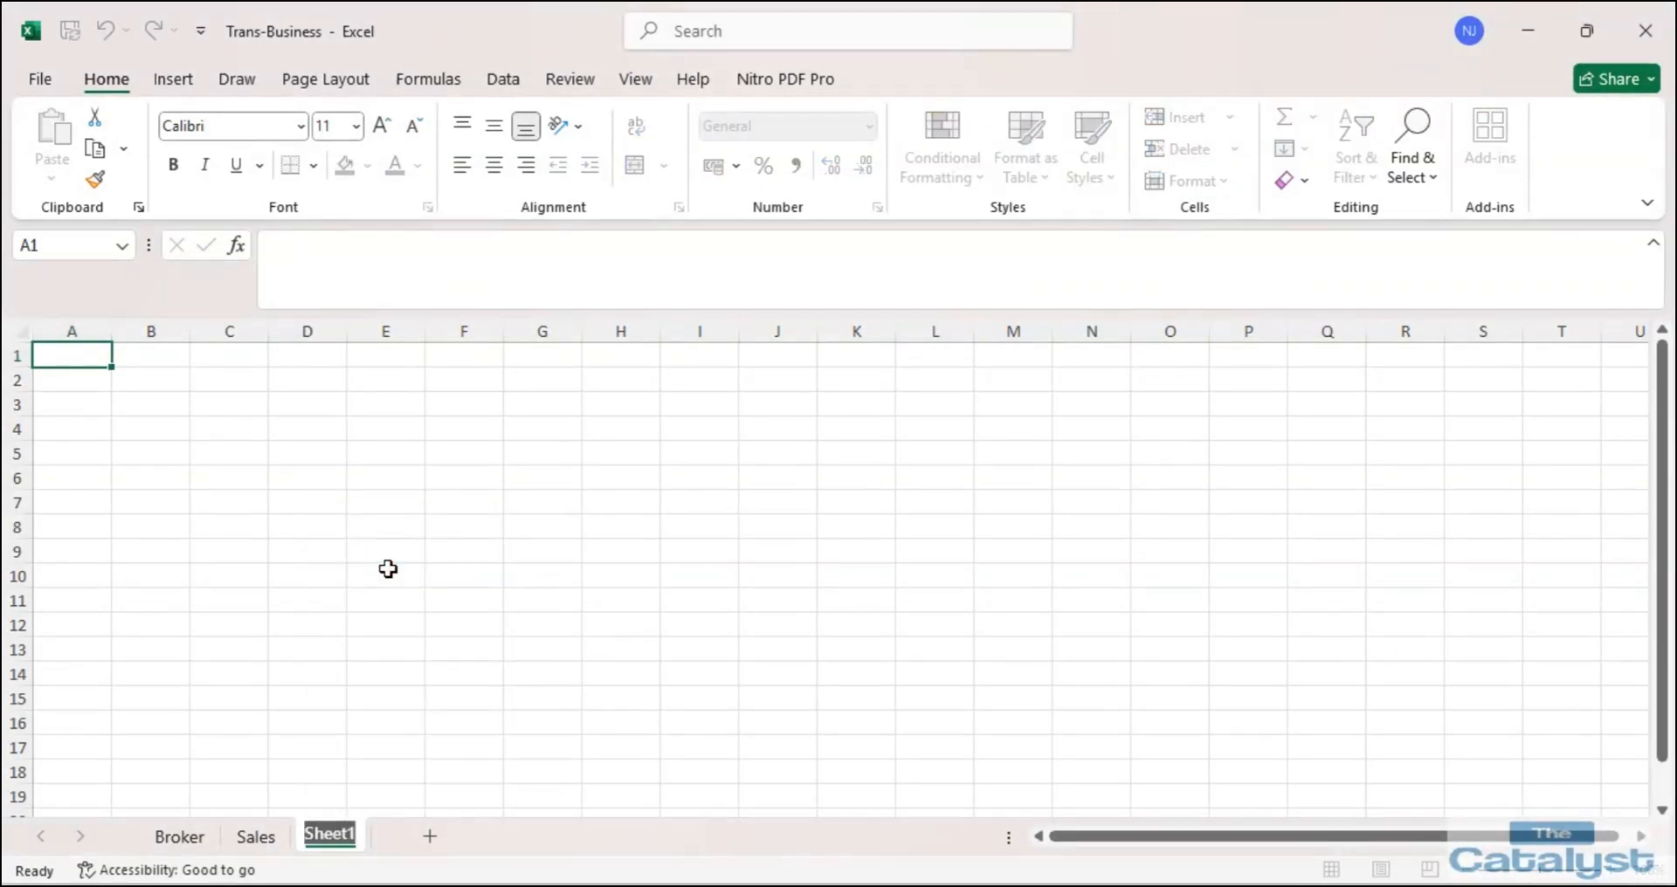
pyautogui.write('E')
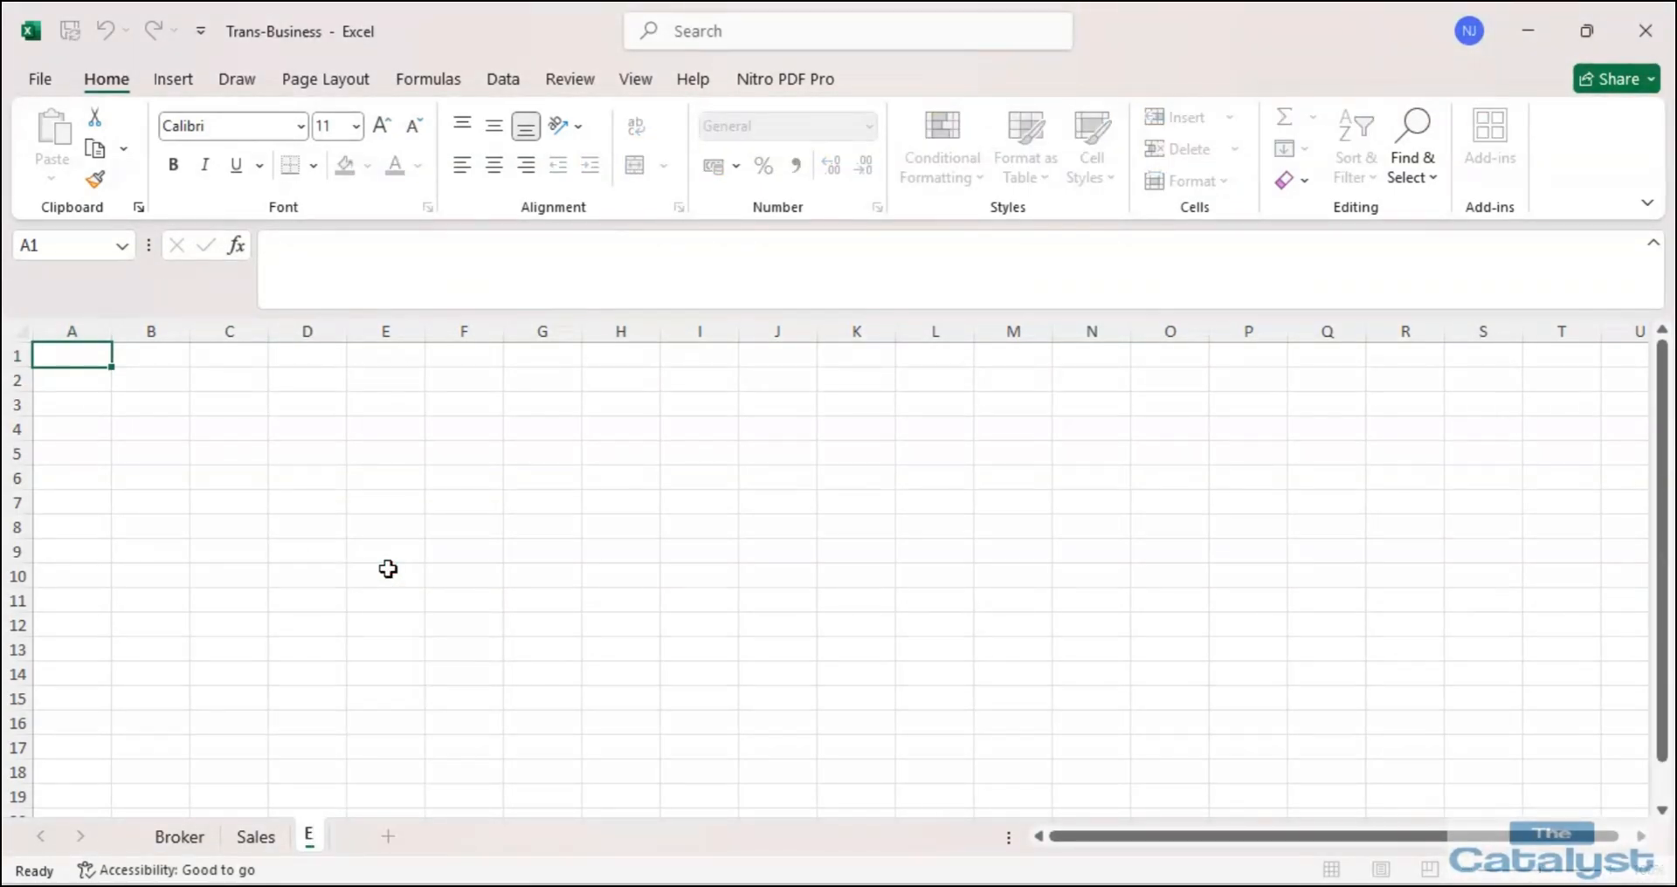
pyautogui.write('Sales')
pyautogui.press('BackSpace')
pyautogui.write('Sales')
pyautogui.click(229, 425)
pyautogui.click(75, 358)
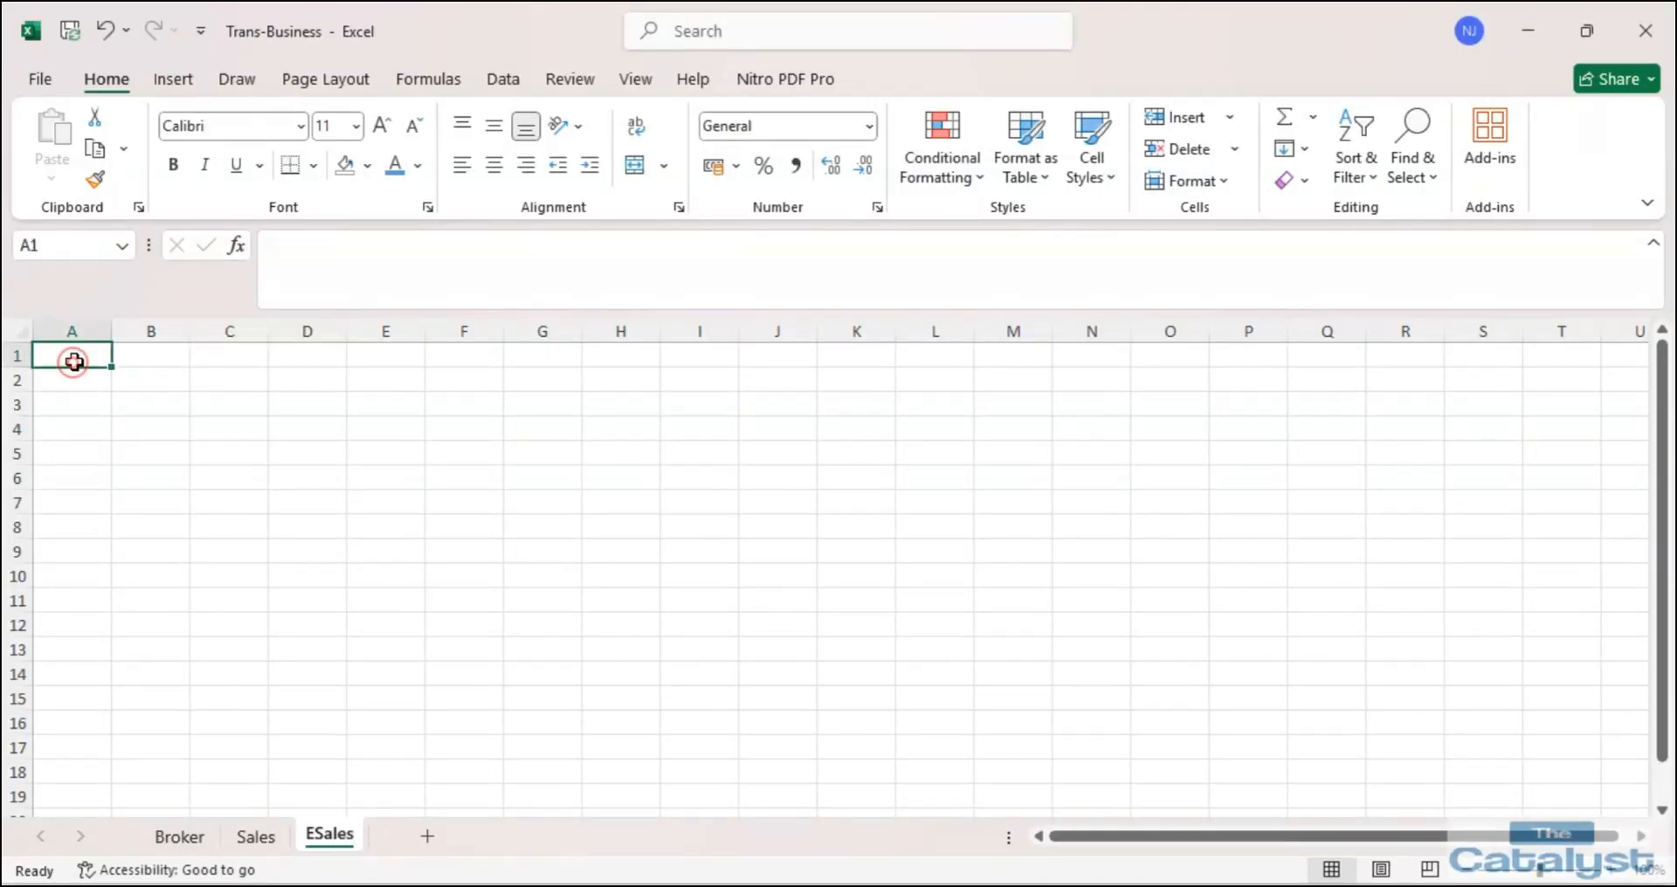
pyautogui.rightClick(77, 357)
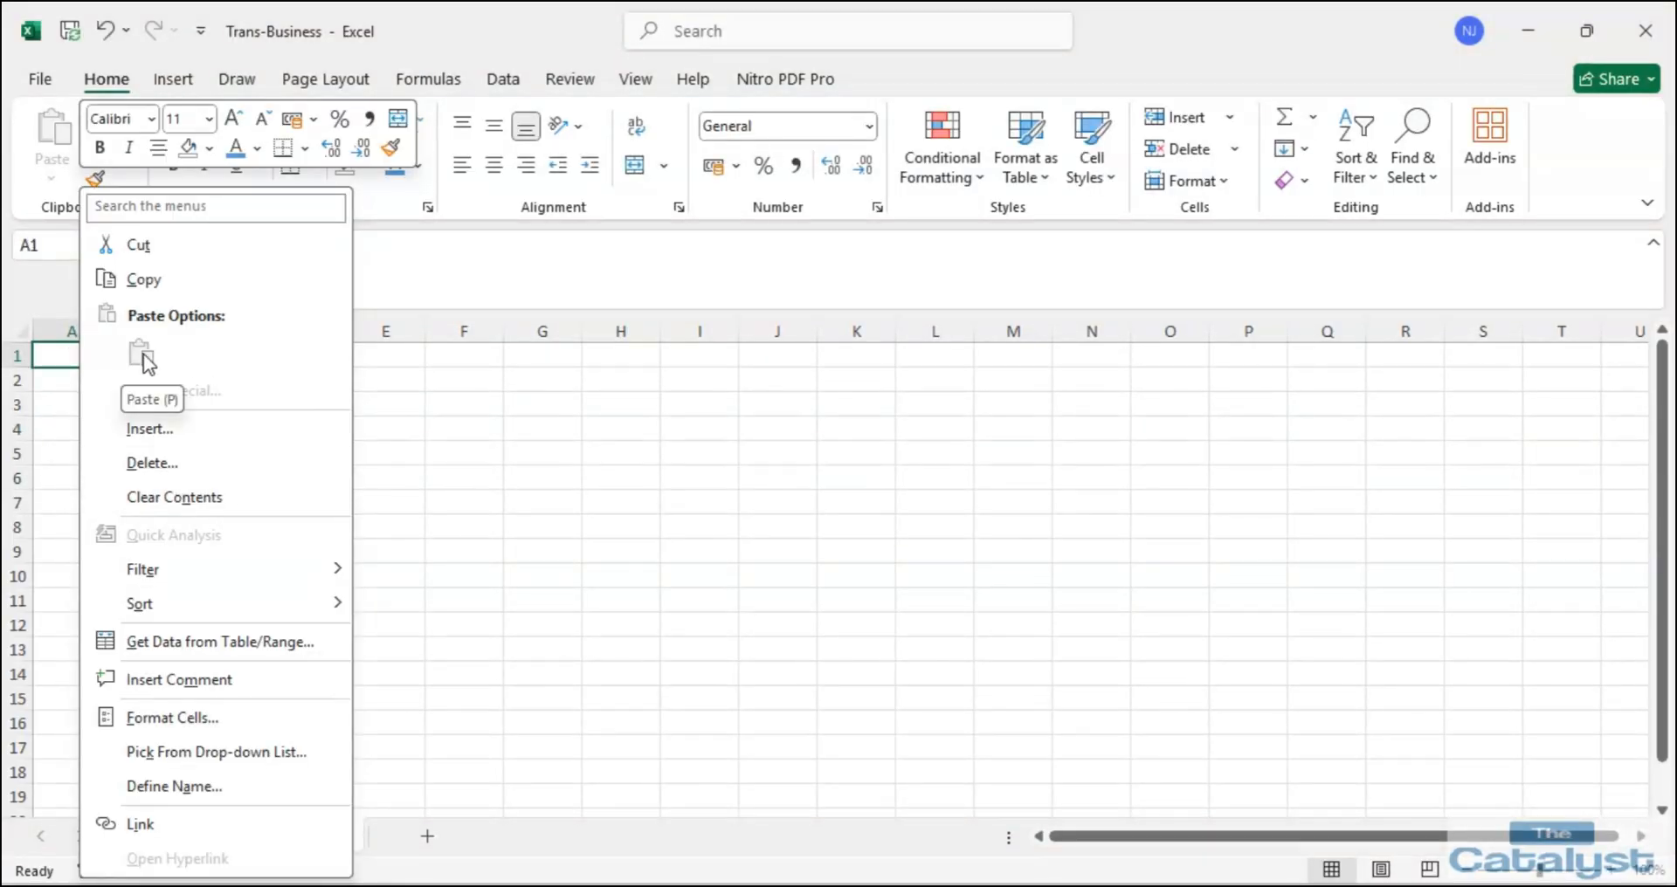
pyautogui.click(756, 587)
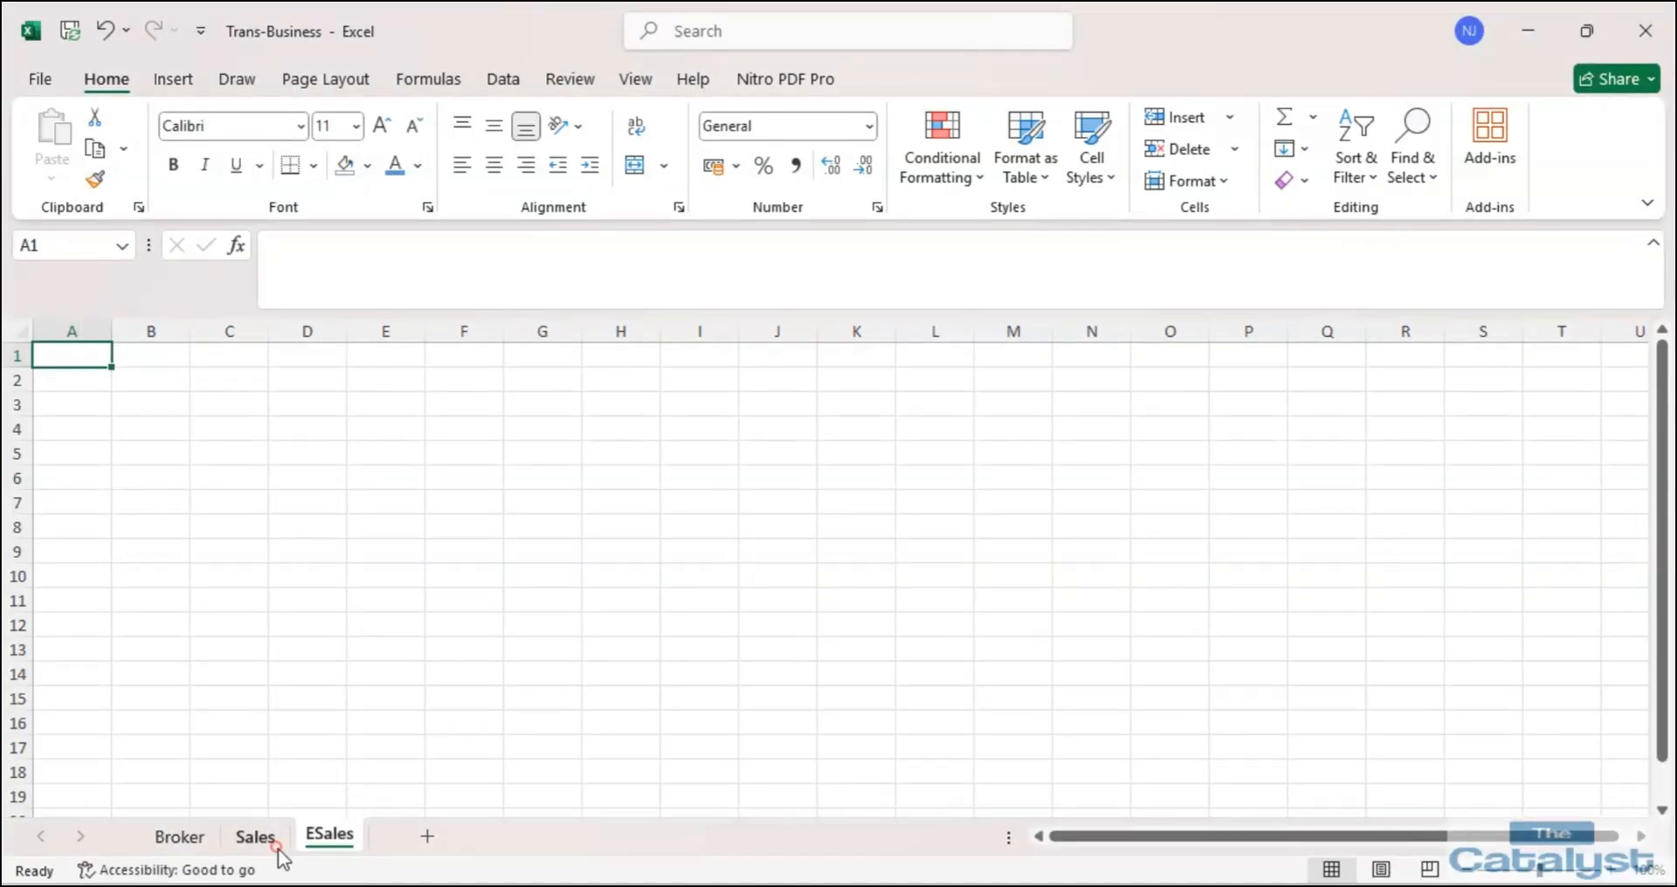
# Copy the Sales sheet's data into ESales starting at cell A1 and autofit the Date column's width.
pyautogui.click(255, 837)
pyautogui.rightClick(255, 550)
pyautogui.click(318, 241)
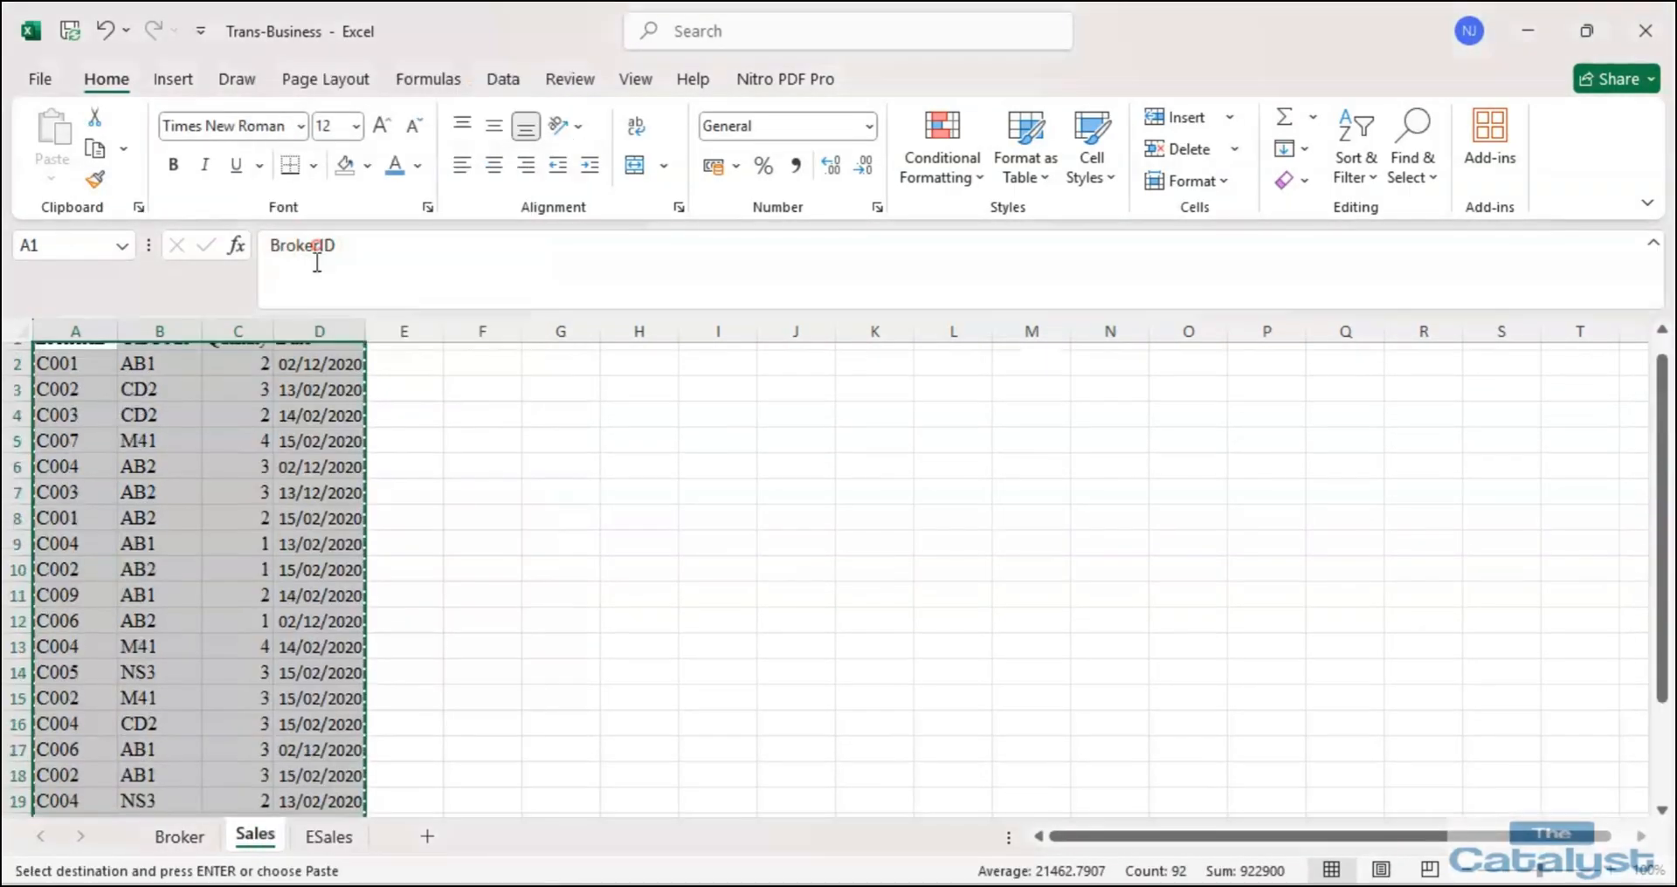
pyautogui.click(330, 837)
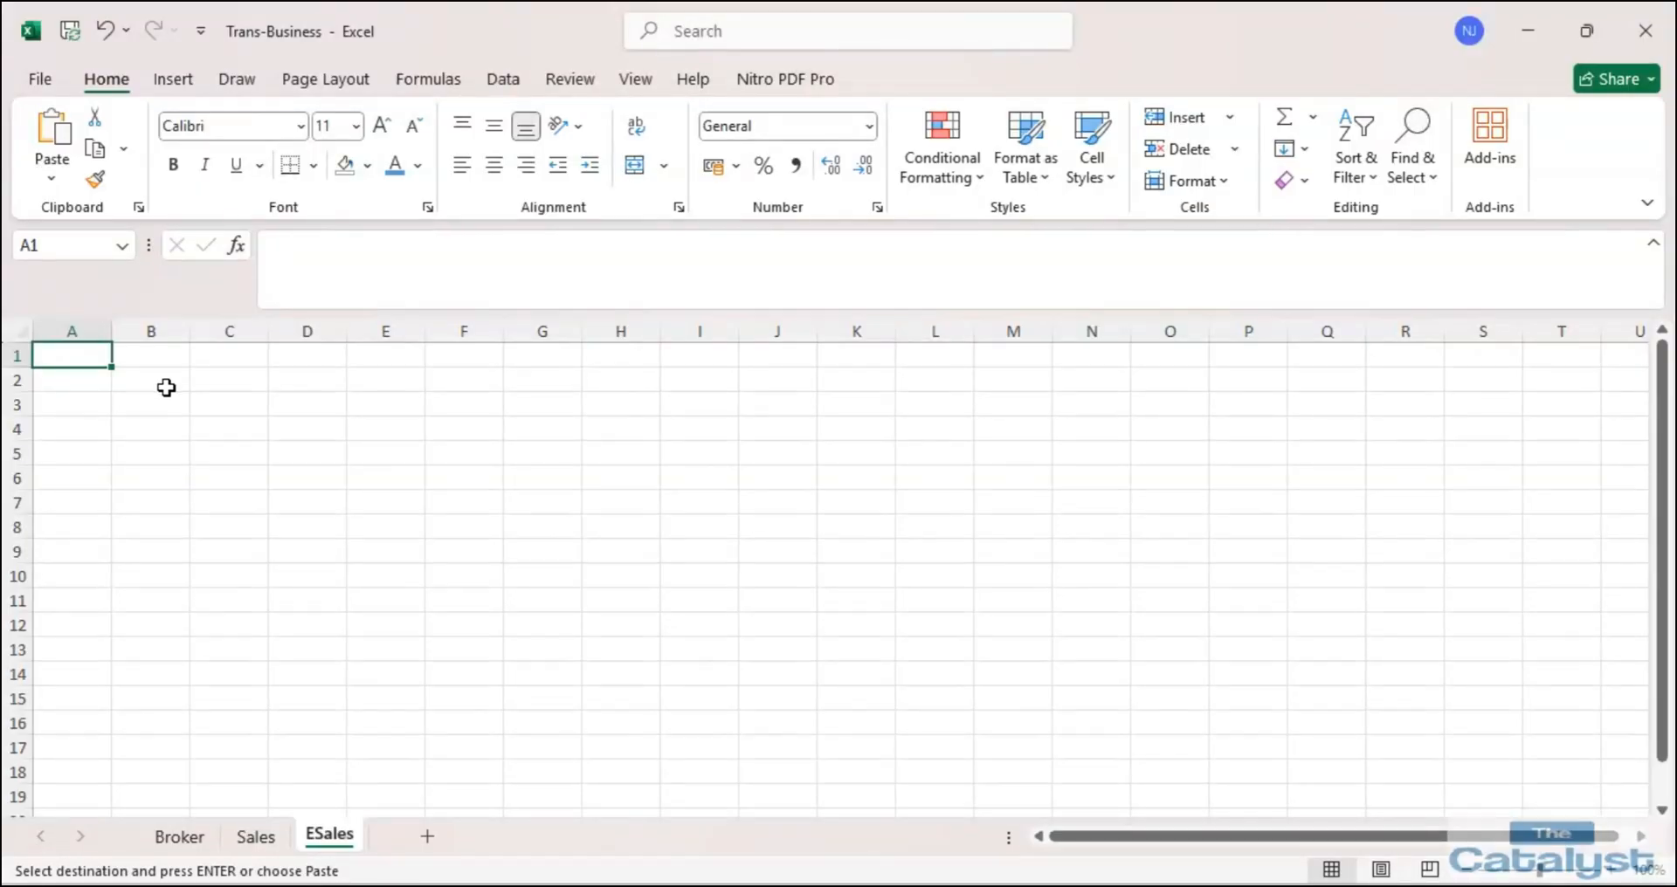
pyautogui.hotkey('ctrl', 'v')
pyautogui.doubleClick(346, 331)
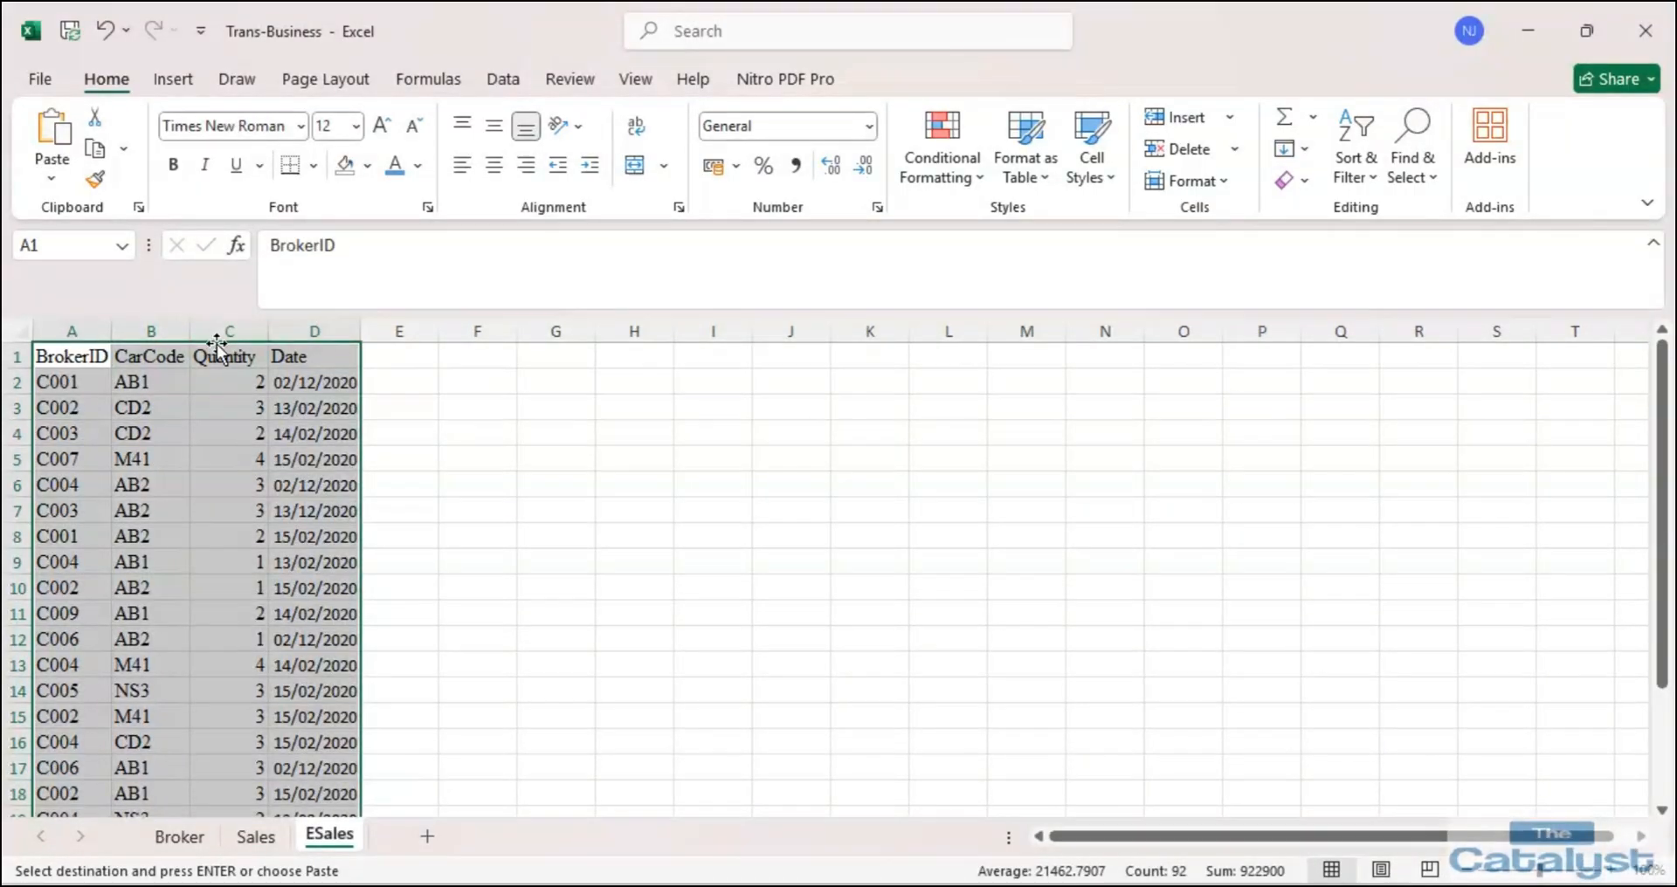
pyautogui.click(562, 521)
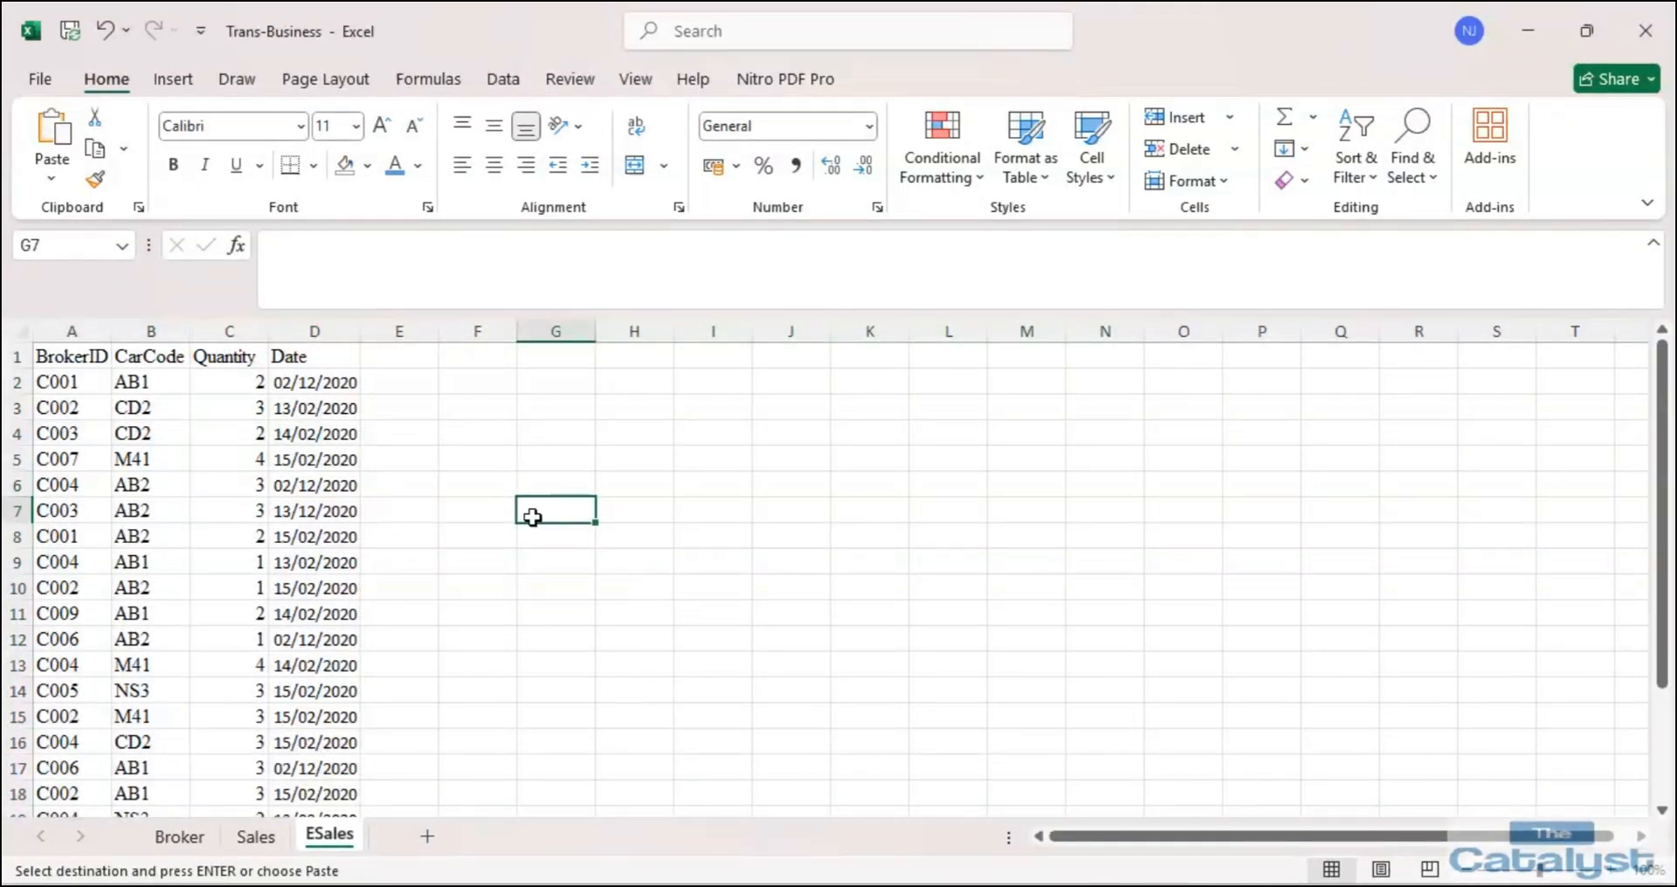
# Recheck question 2 in the exam paper, then reopen the CarSalesDB database from the candidate folder and enable its content.
pyautogui.click(714, 882)
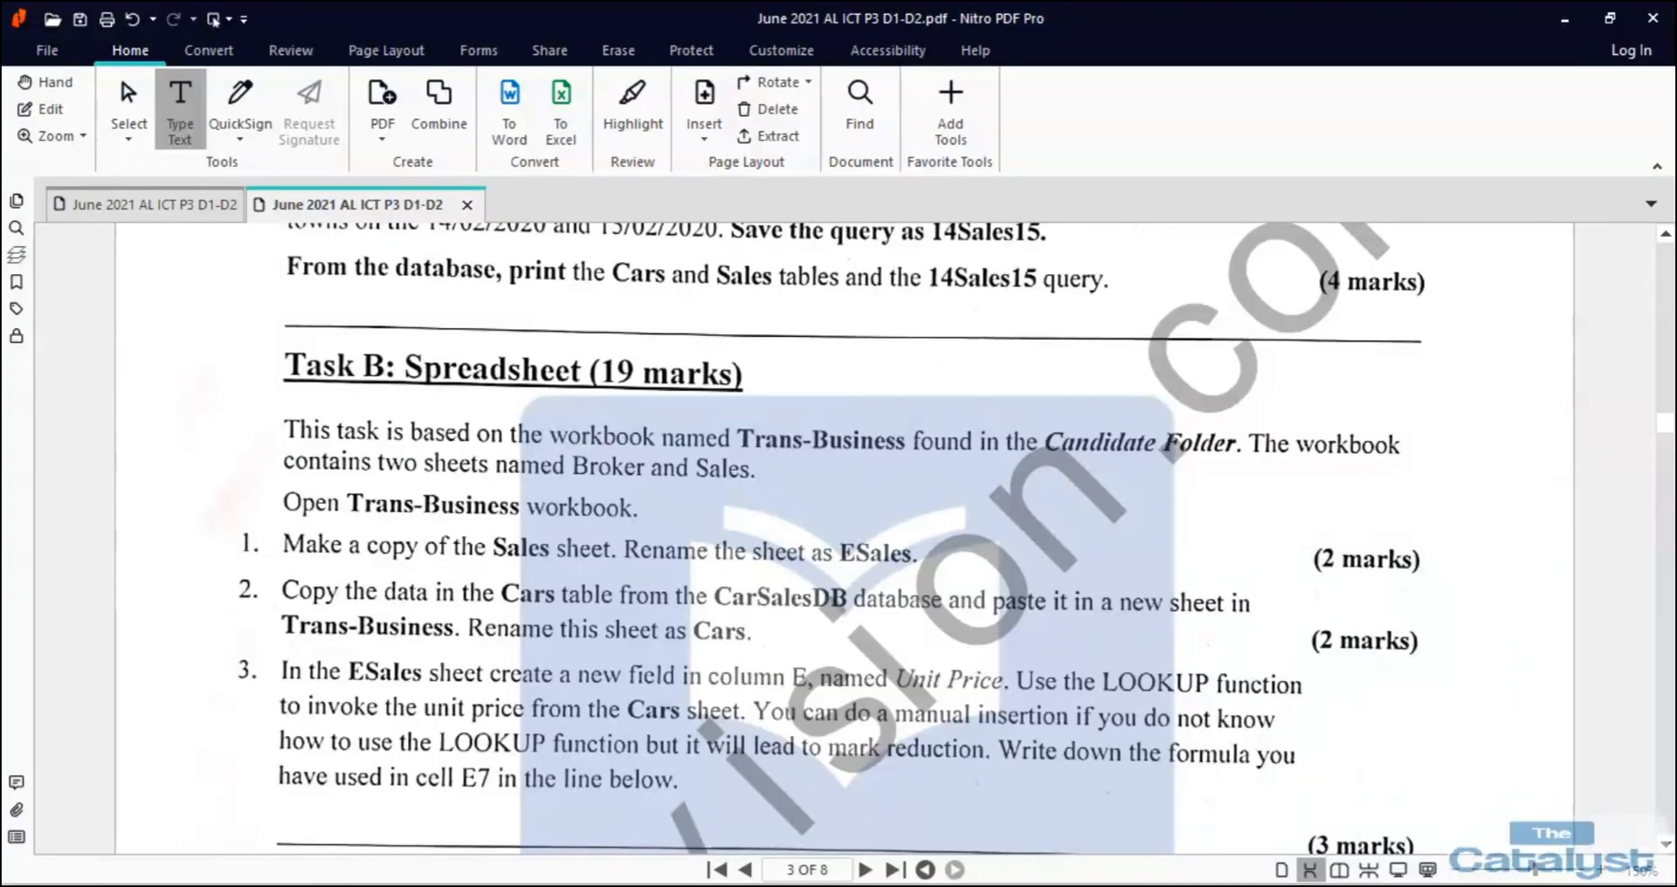
pyautogui.click(711, 886)
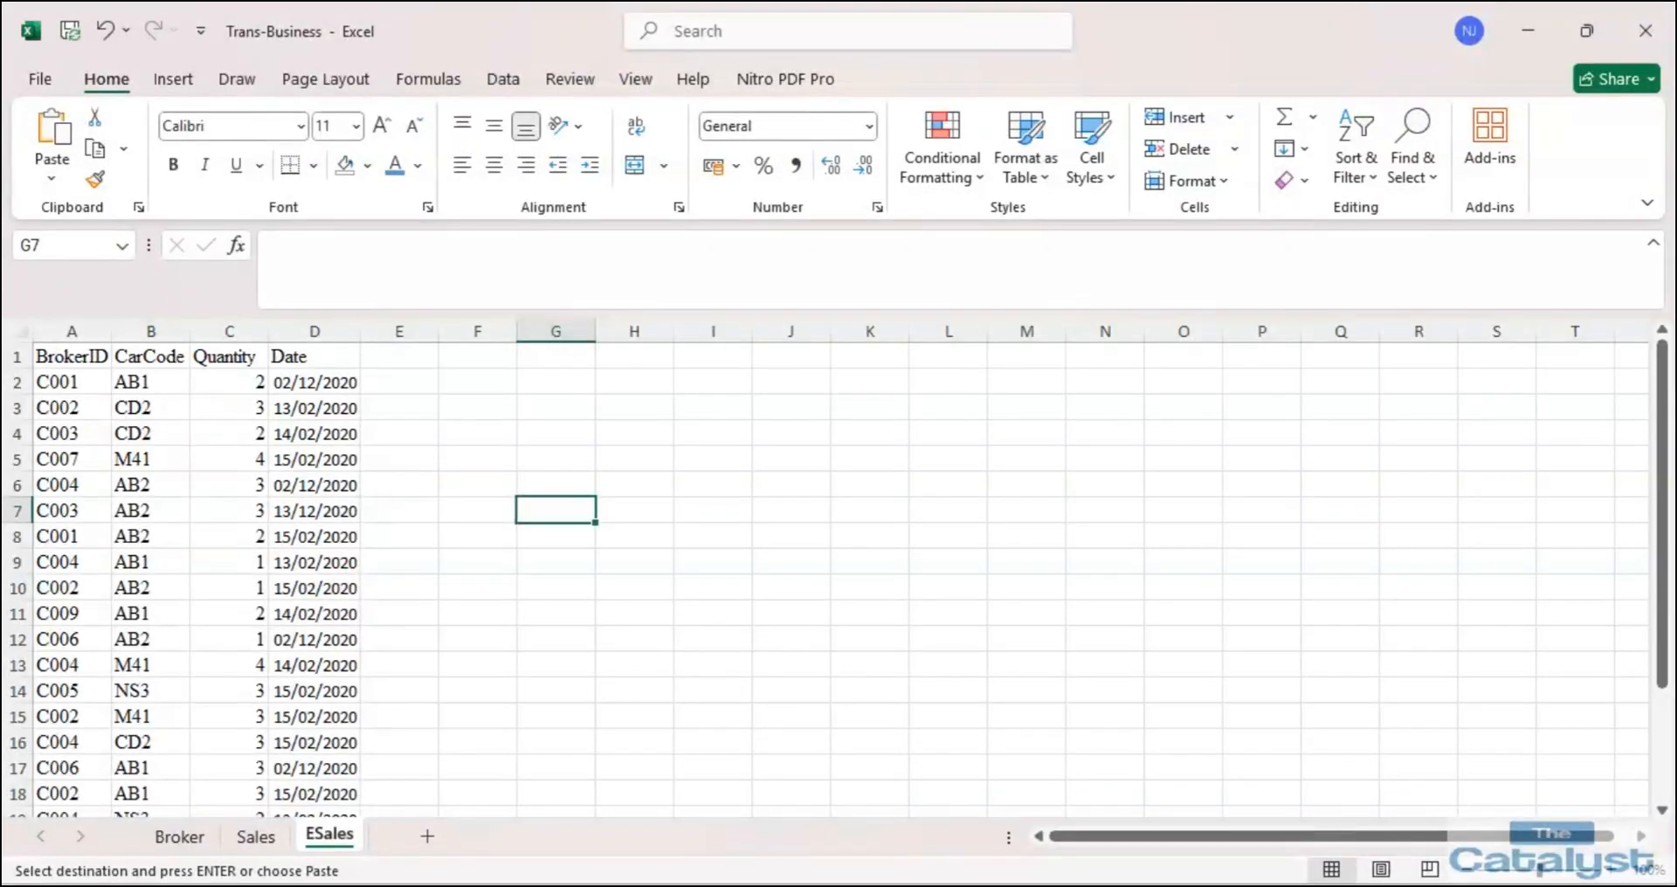
pyautogui.click(1233, 807)
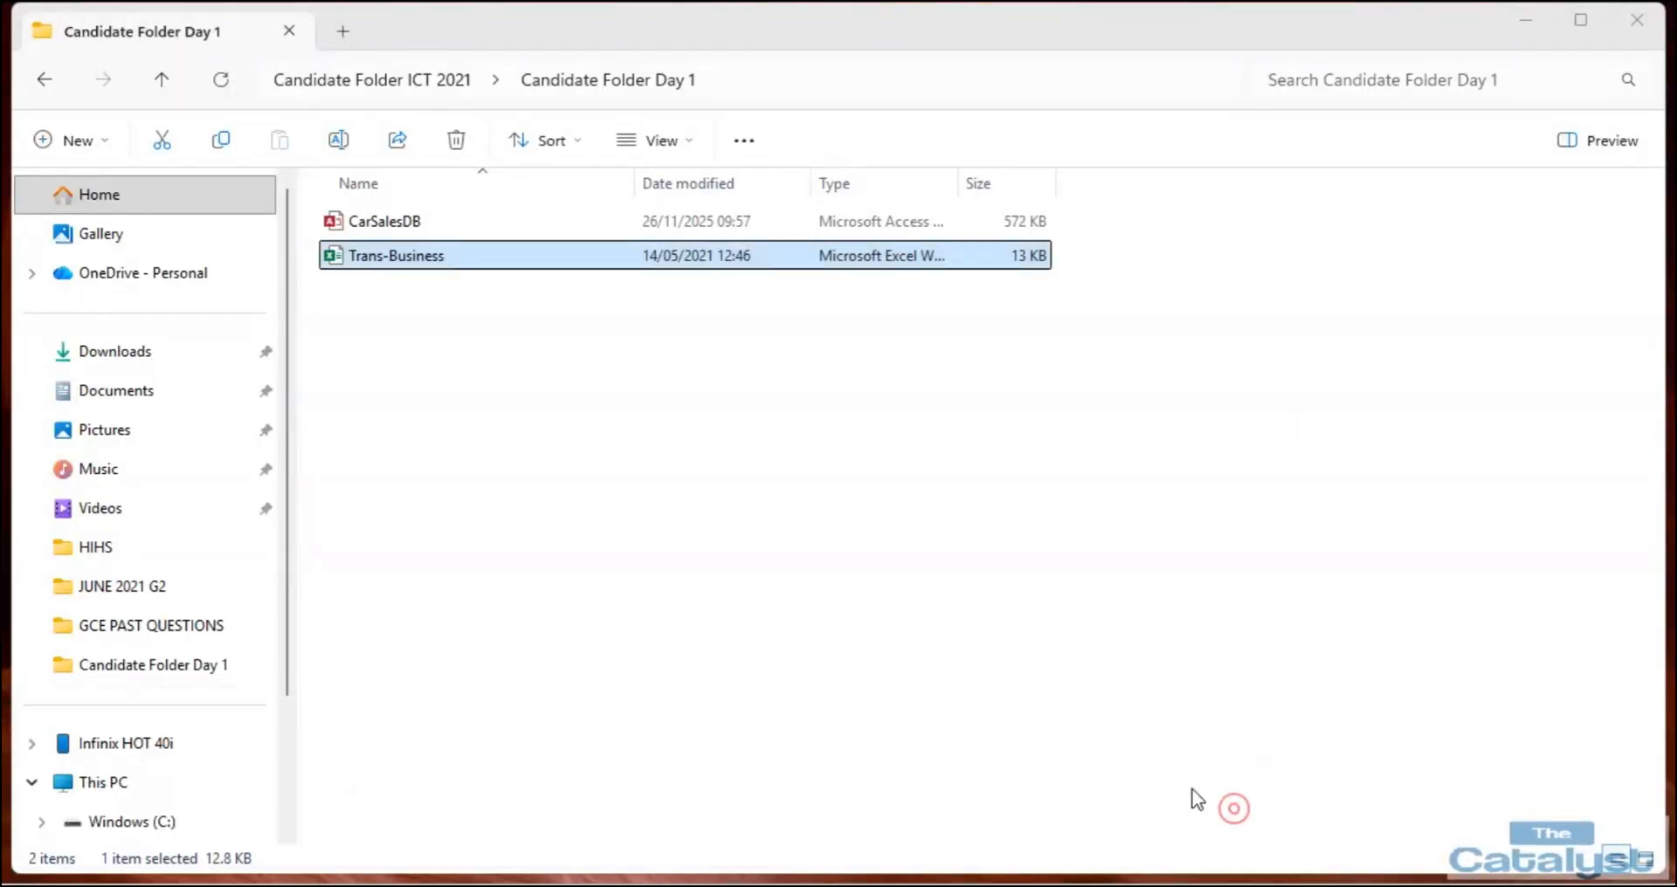
pyautogui.doubleClick(423, 224)
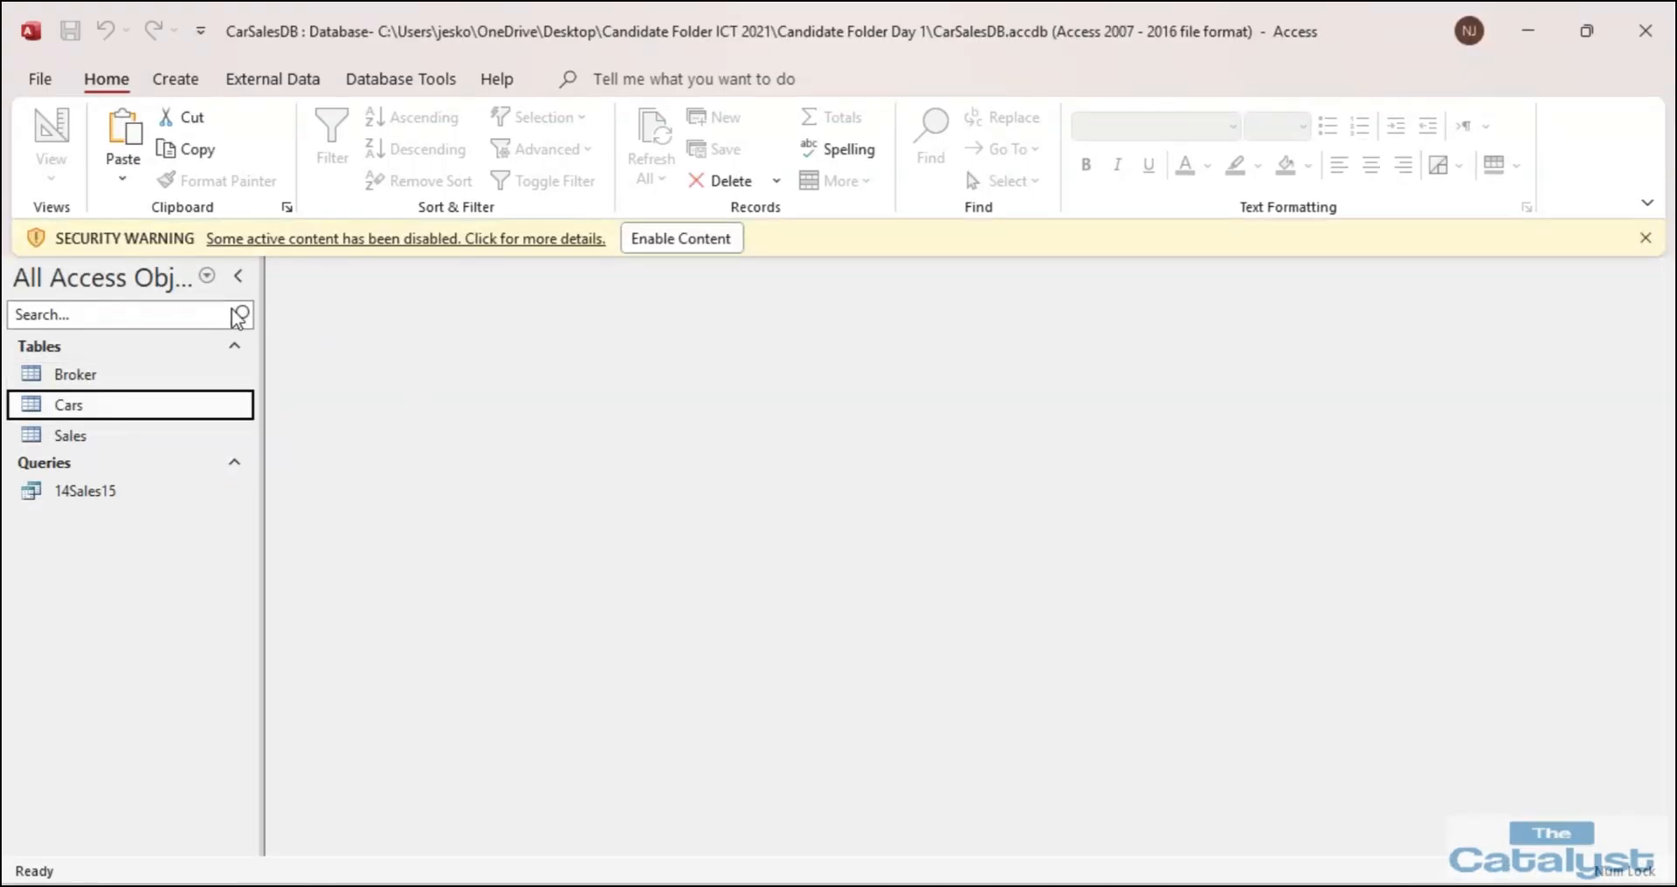
pyautogui.click(681, 239)
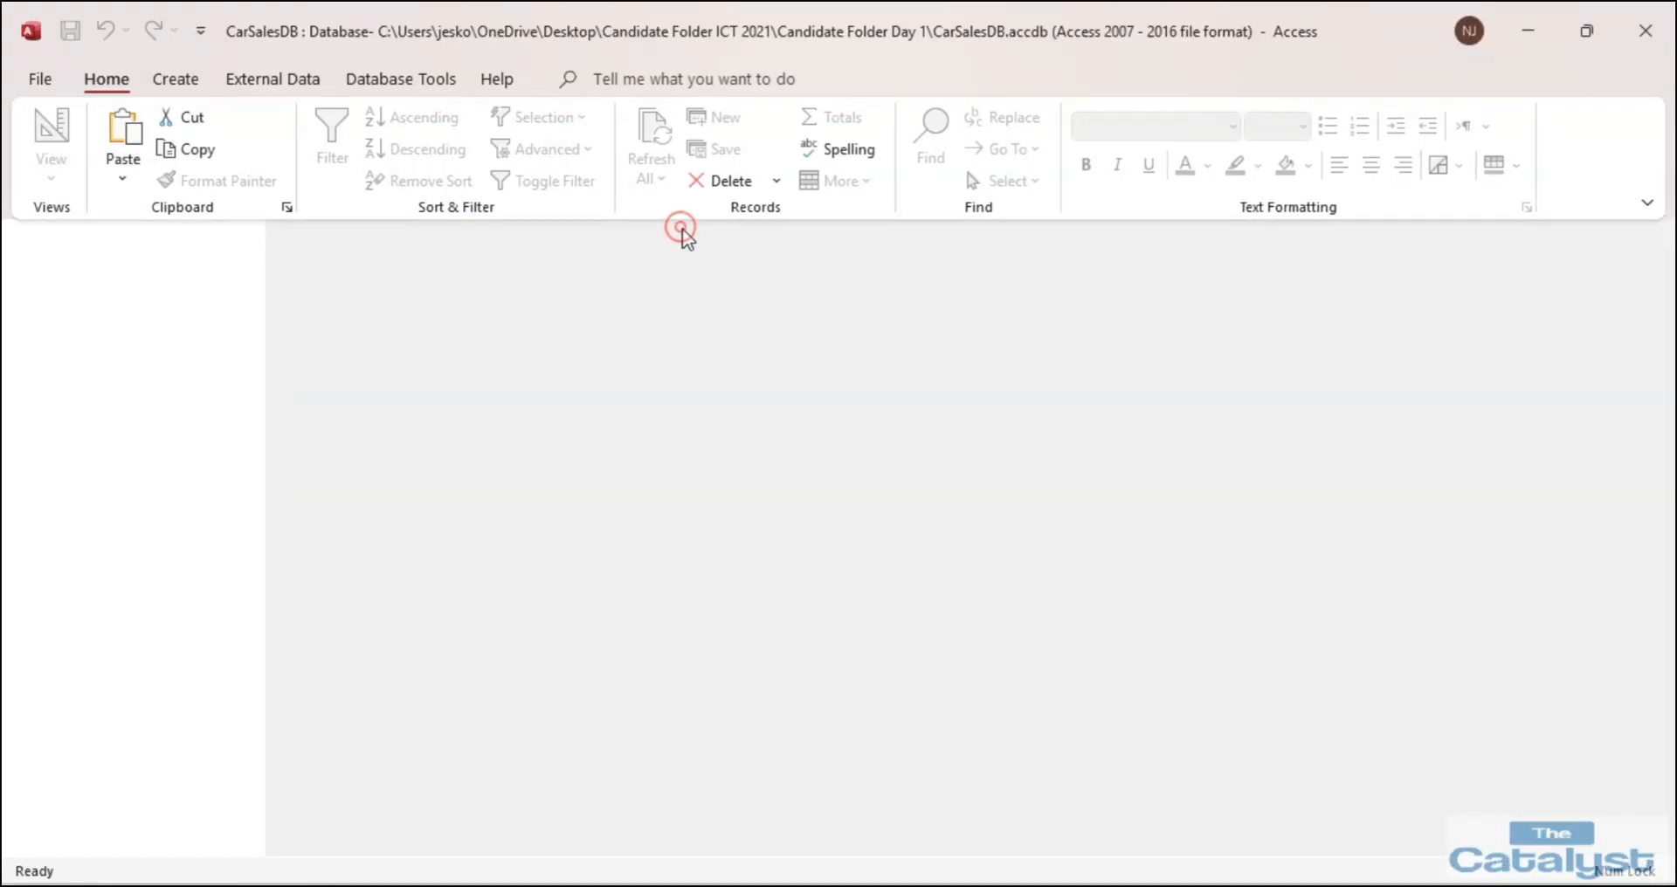
# Open the Cars table and copy all of its records.
pyautogui.doubleClick(70, 369)
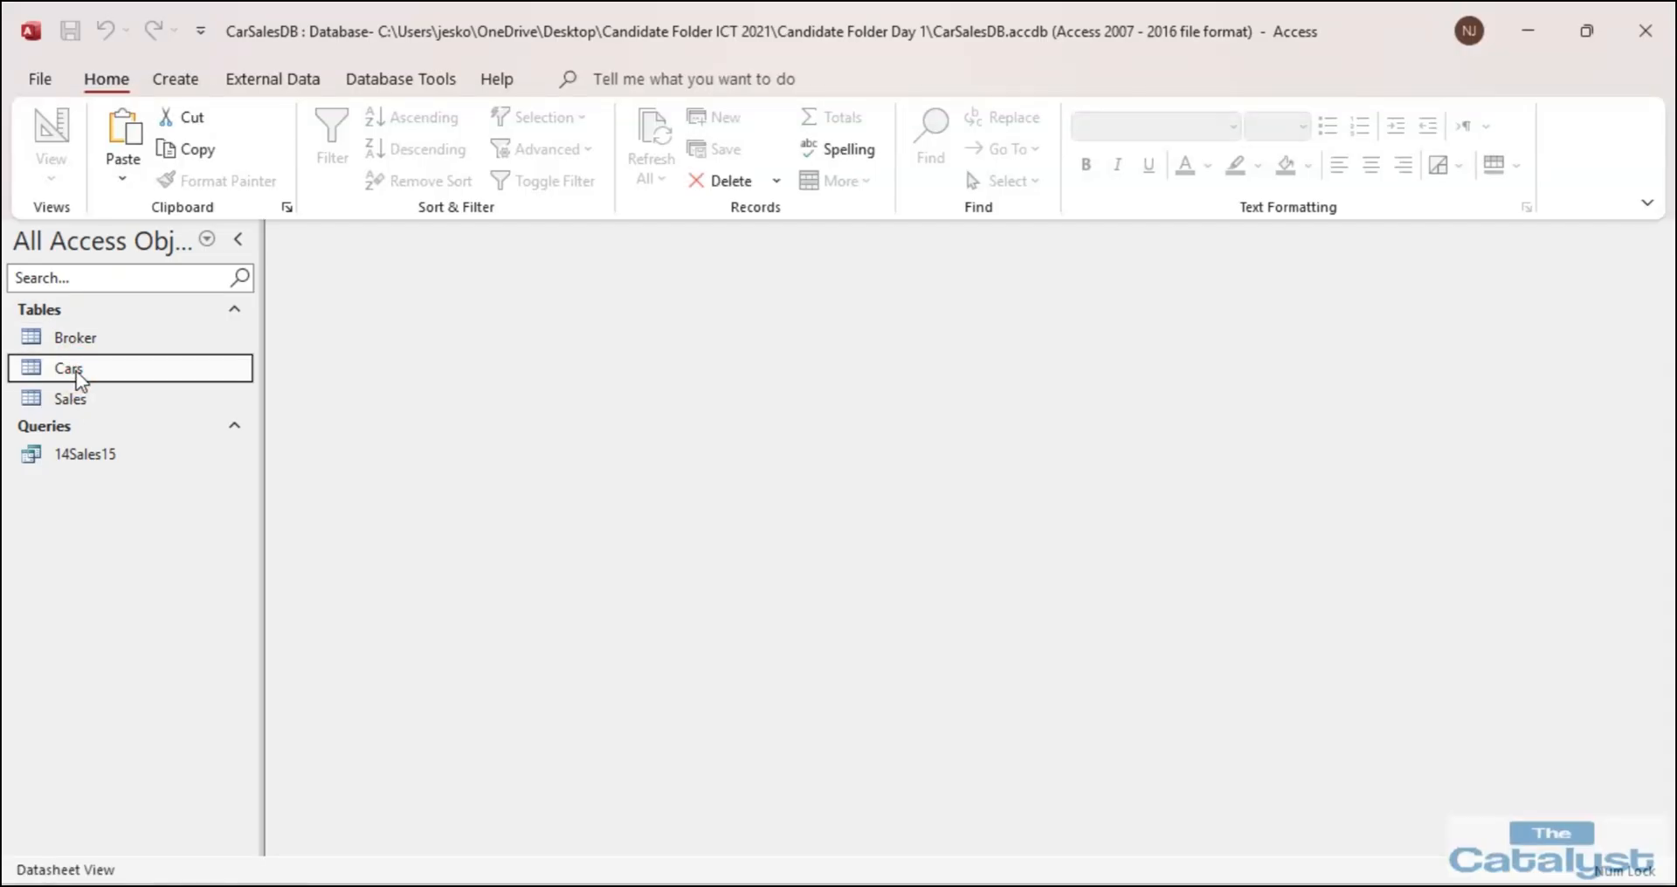
pyautogui.moveTo(278, 283); pyautogui.dragTo(278, 378)
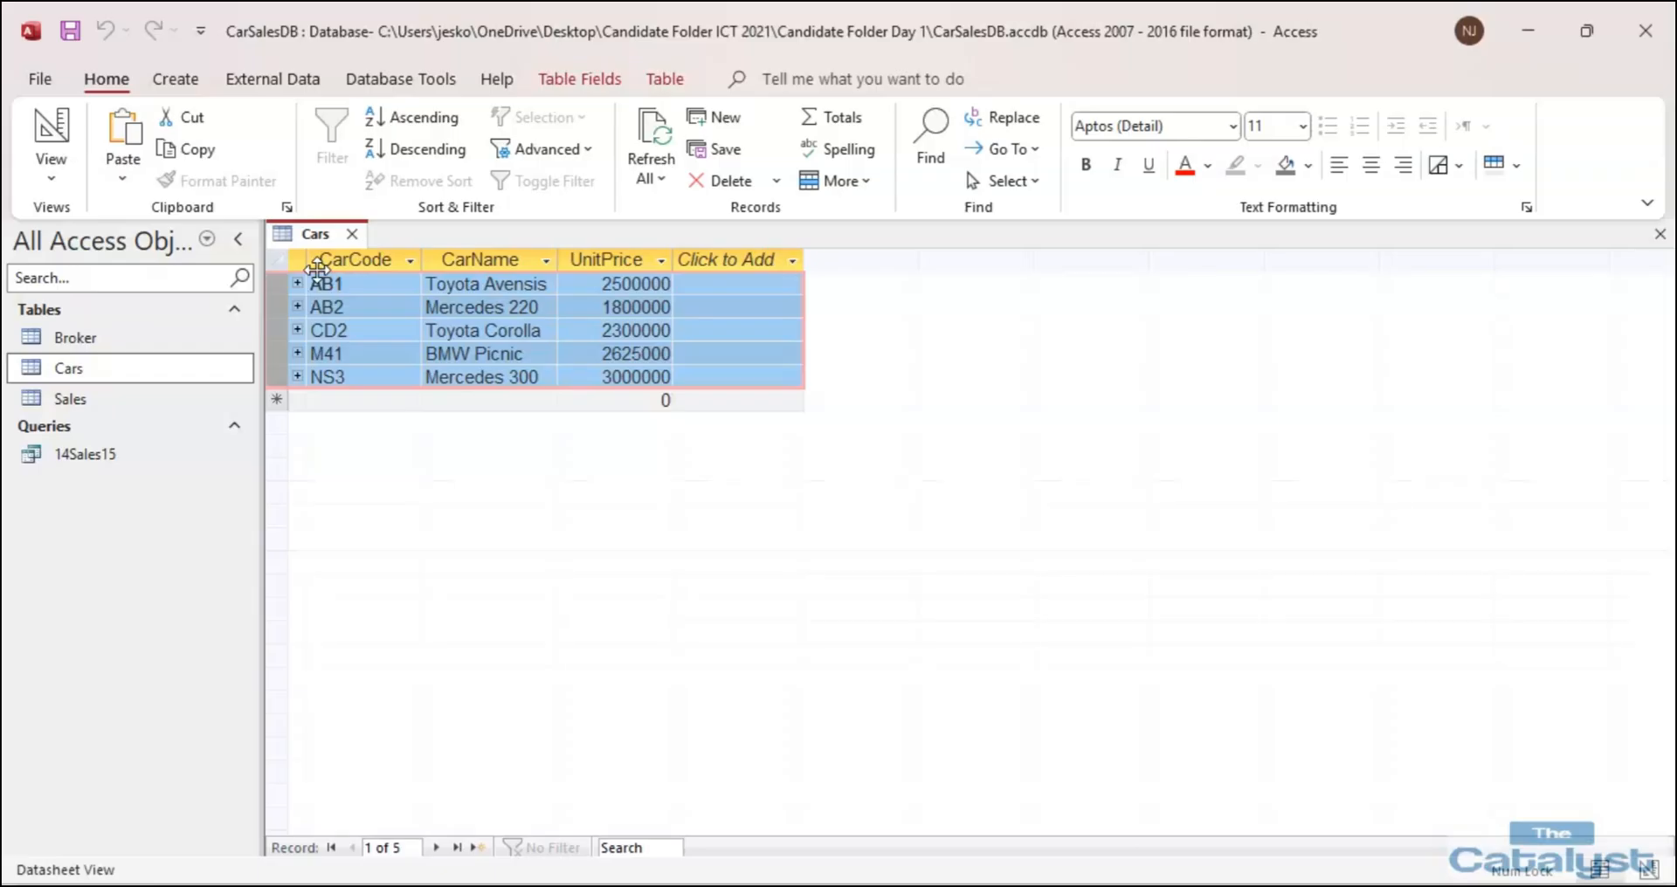
pyautogui.hotkey('ctrl', 'c')
# Return to the Trans-Business workbook in Excel and add a new sheet after ESales named Cars.
pyautogui.click(658, 886)
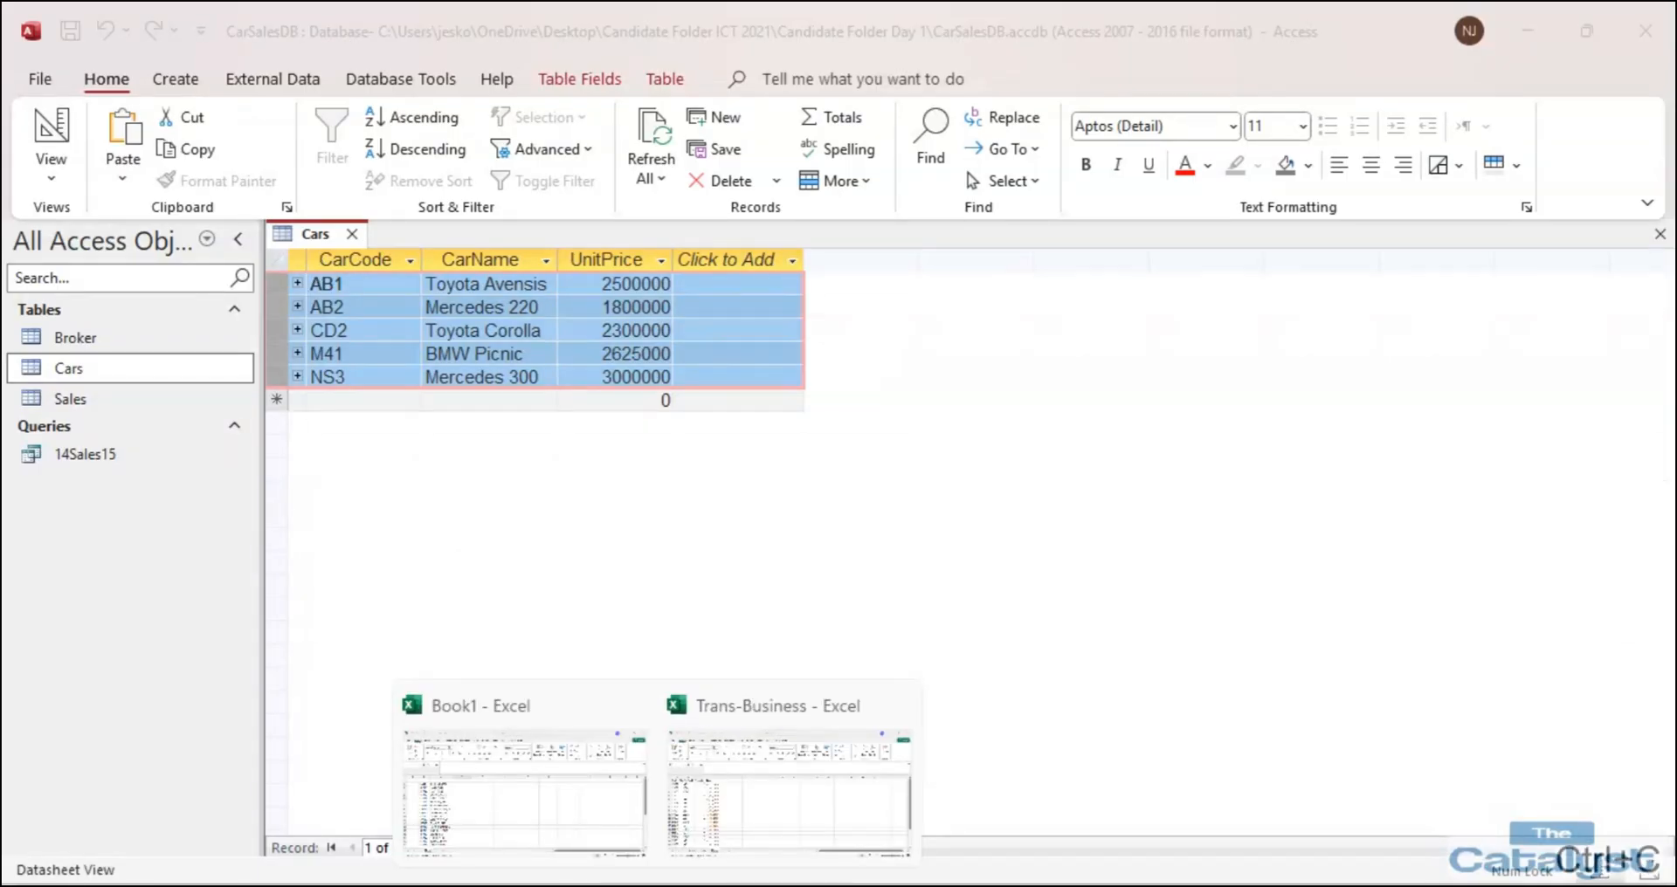
pyautogui.click(786, 786)
pyautogui.click(422, 836)
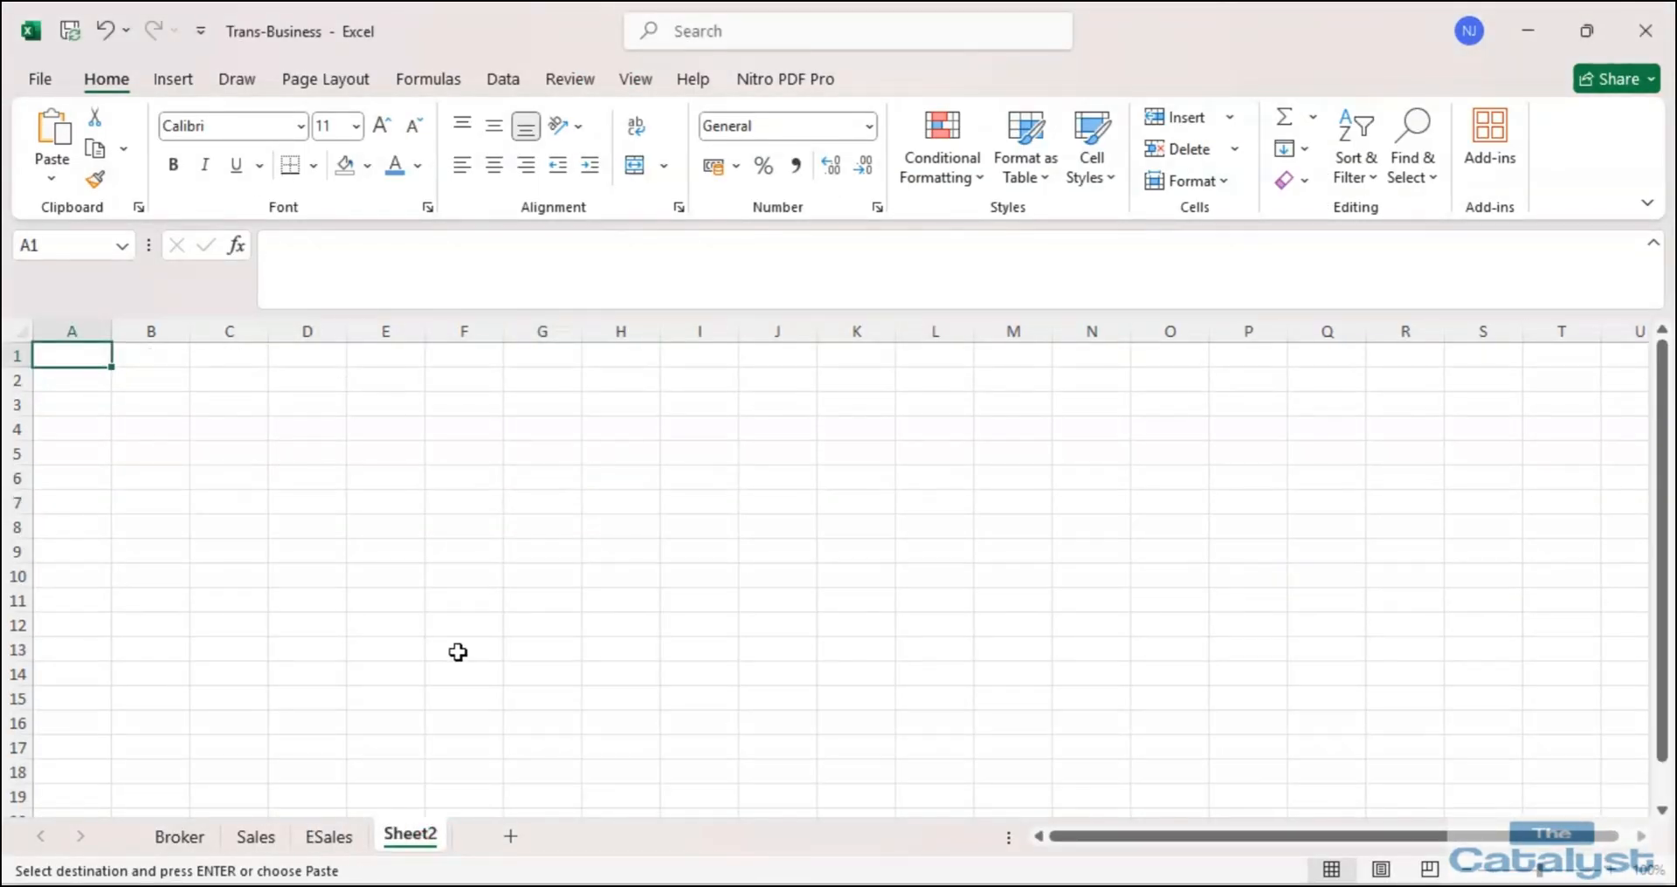
pyautogui.rightClick(422, 834)
pyautogui.click(499, 558)
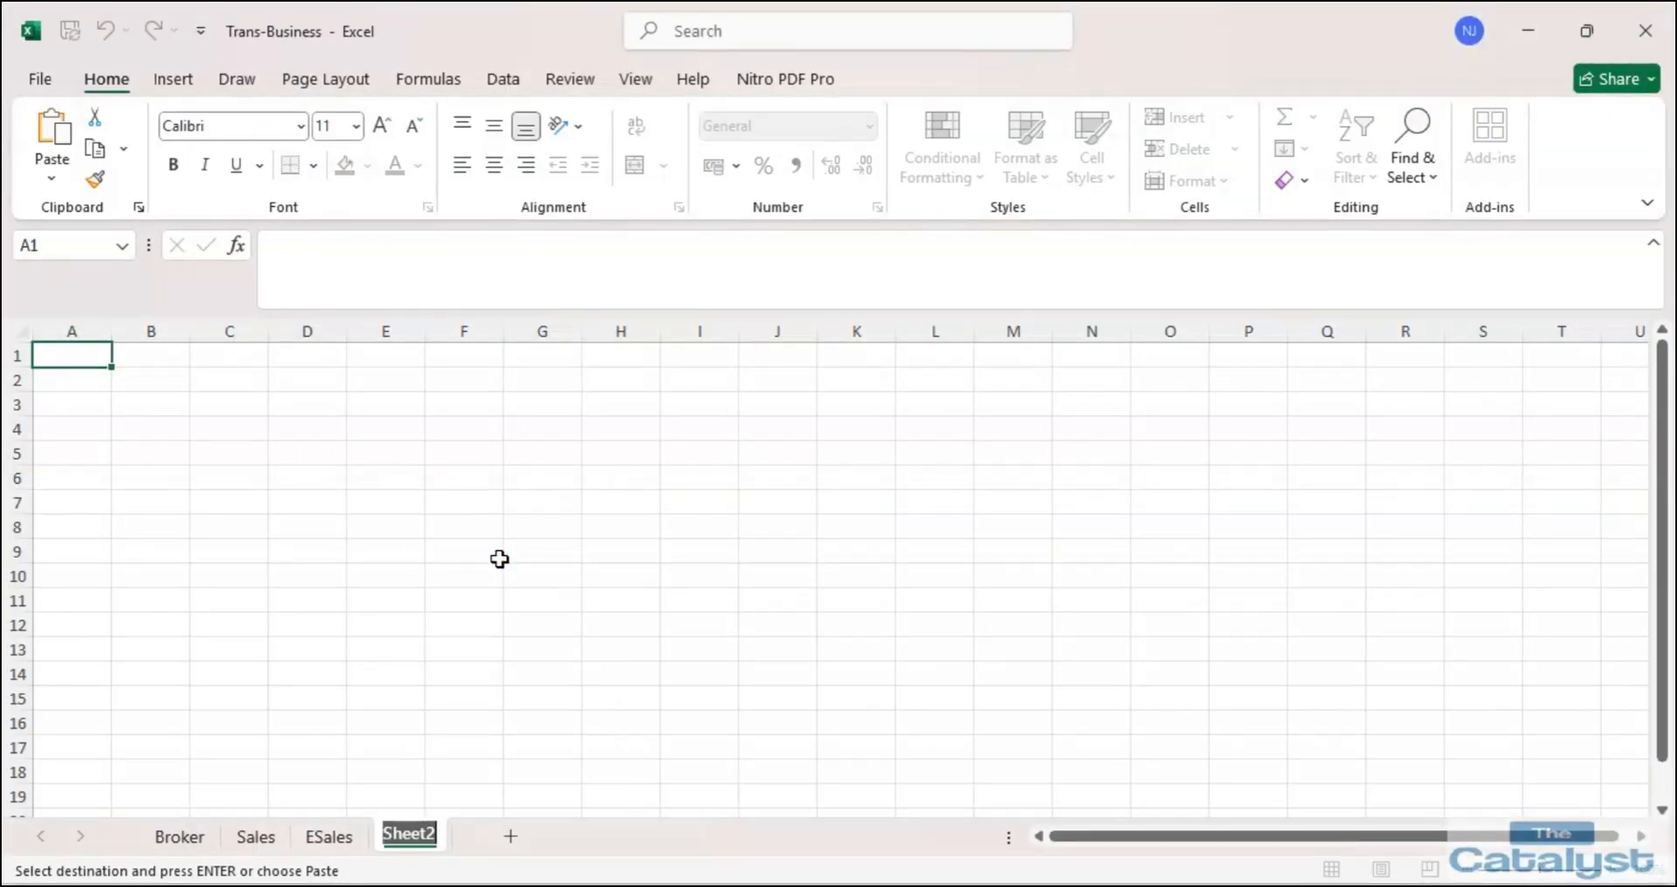
pyautogui.write('Car')
pyautogui.press('Return')
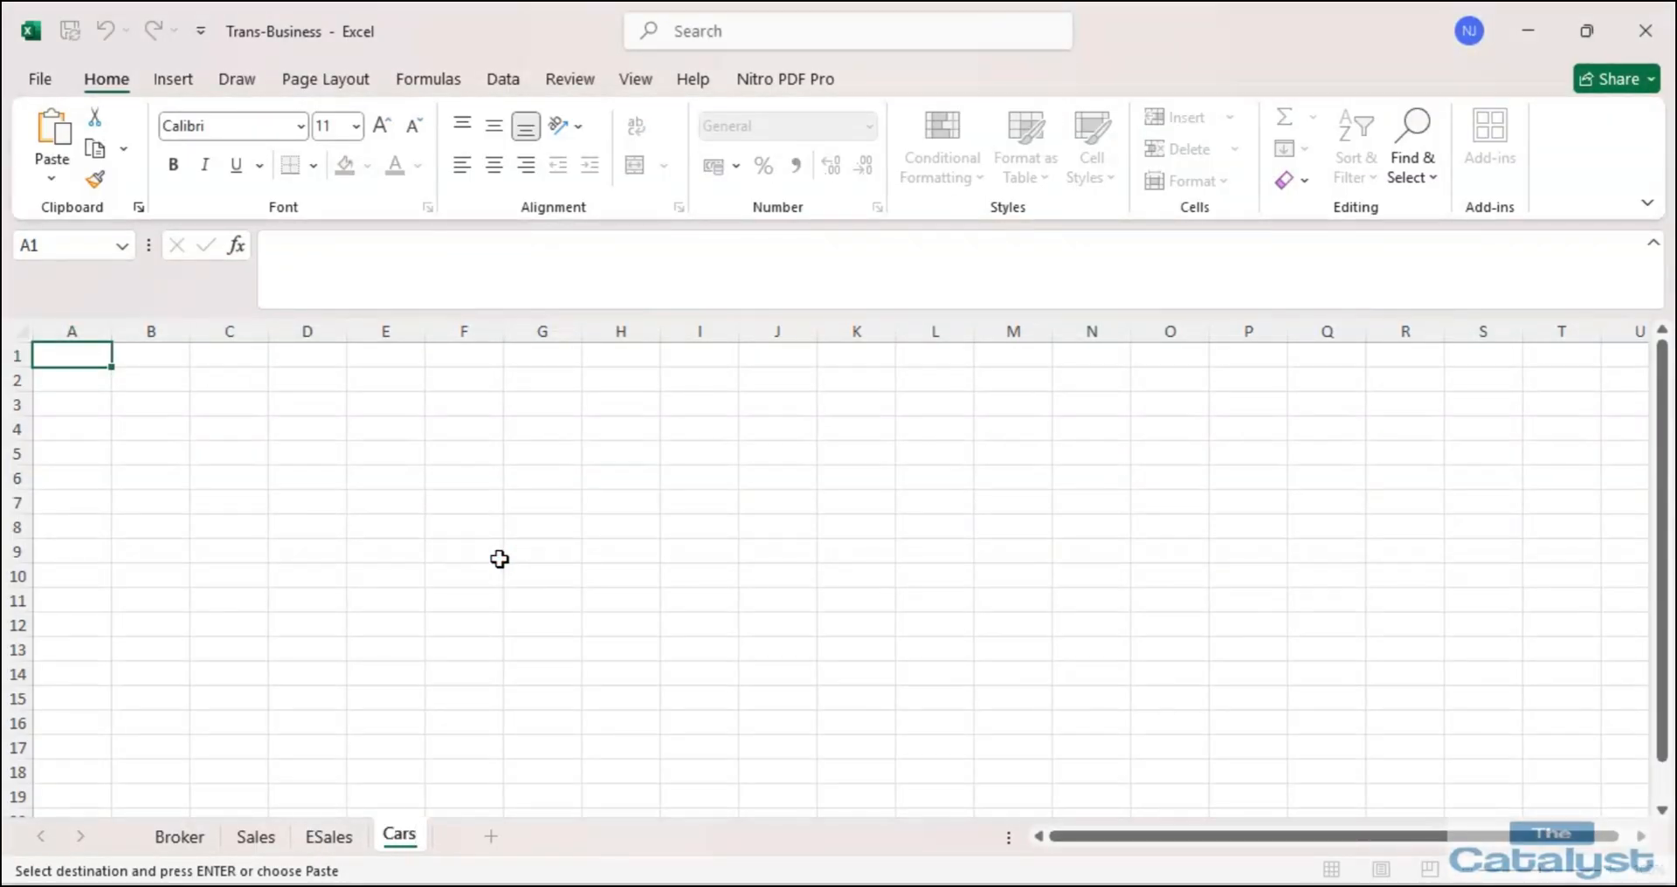
# Try to paste the copied car records at cell A1 of the Cars sheet and undo the paste.
pyautogui.click(91, 358)
pyautogui.rightClick(96, 358)
pyautogui.click(154, 354)
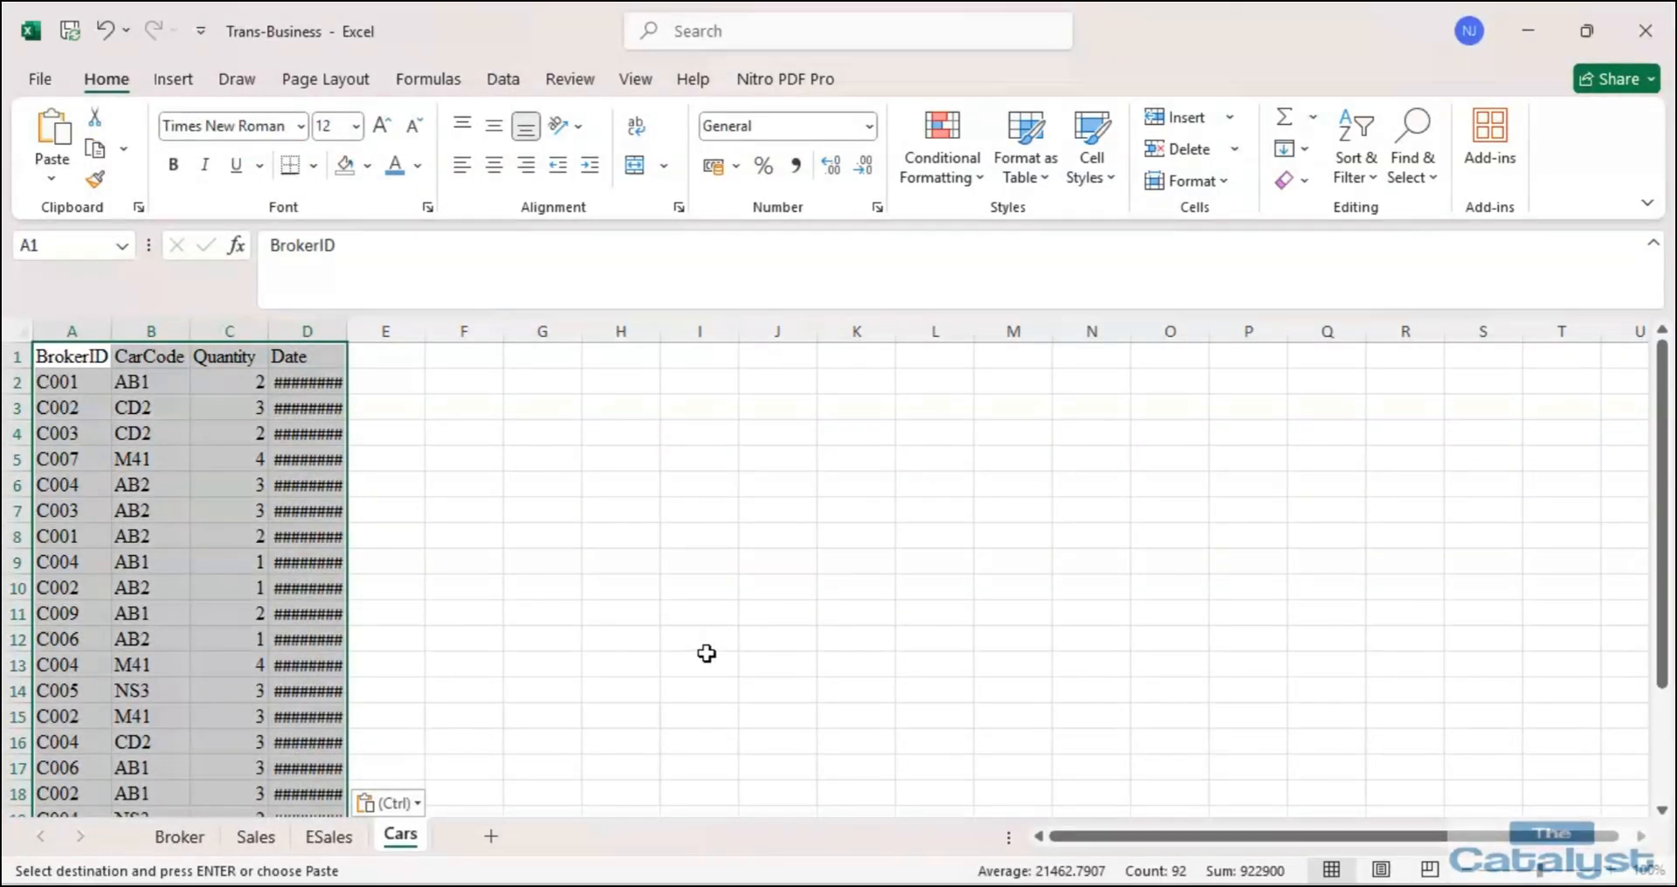
pyautogui.hotkey('ctrl', 'z')
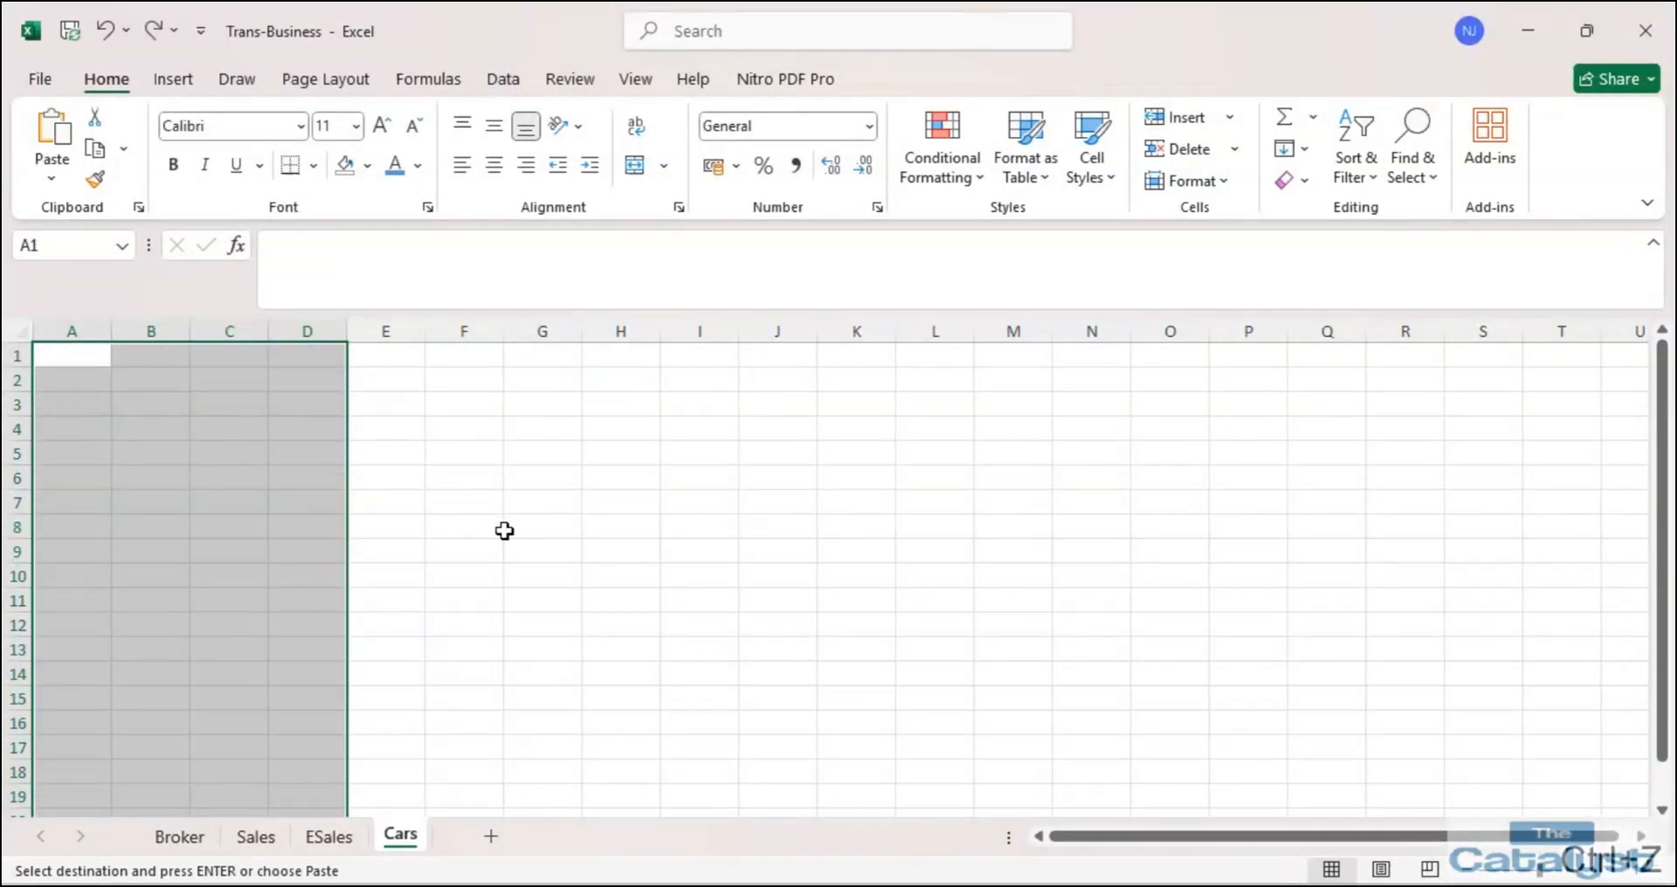
# Switch back to the CarSalesDB database in Access, reselect all records of the Cars table and copy them.
pyautogui.click(53, 349)
pyautogui.hotkey('alt', 'Tab')
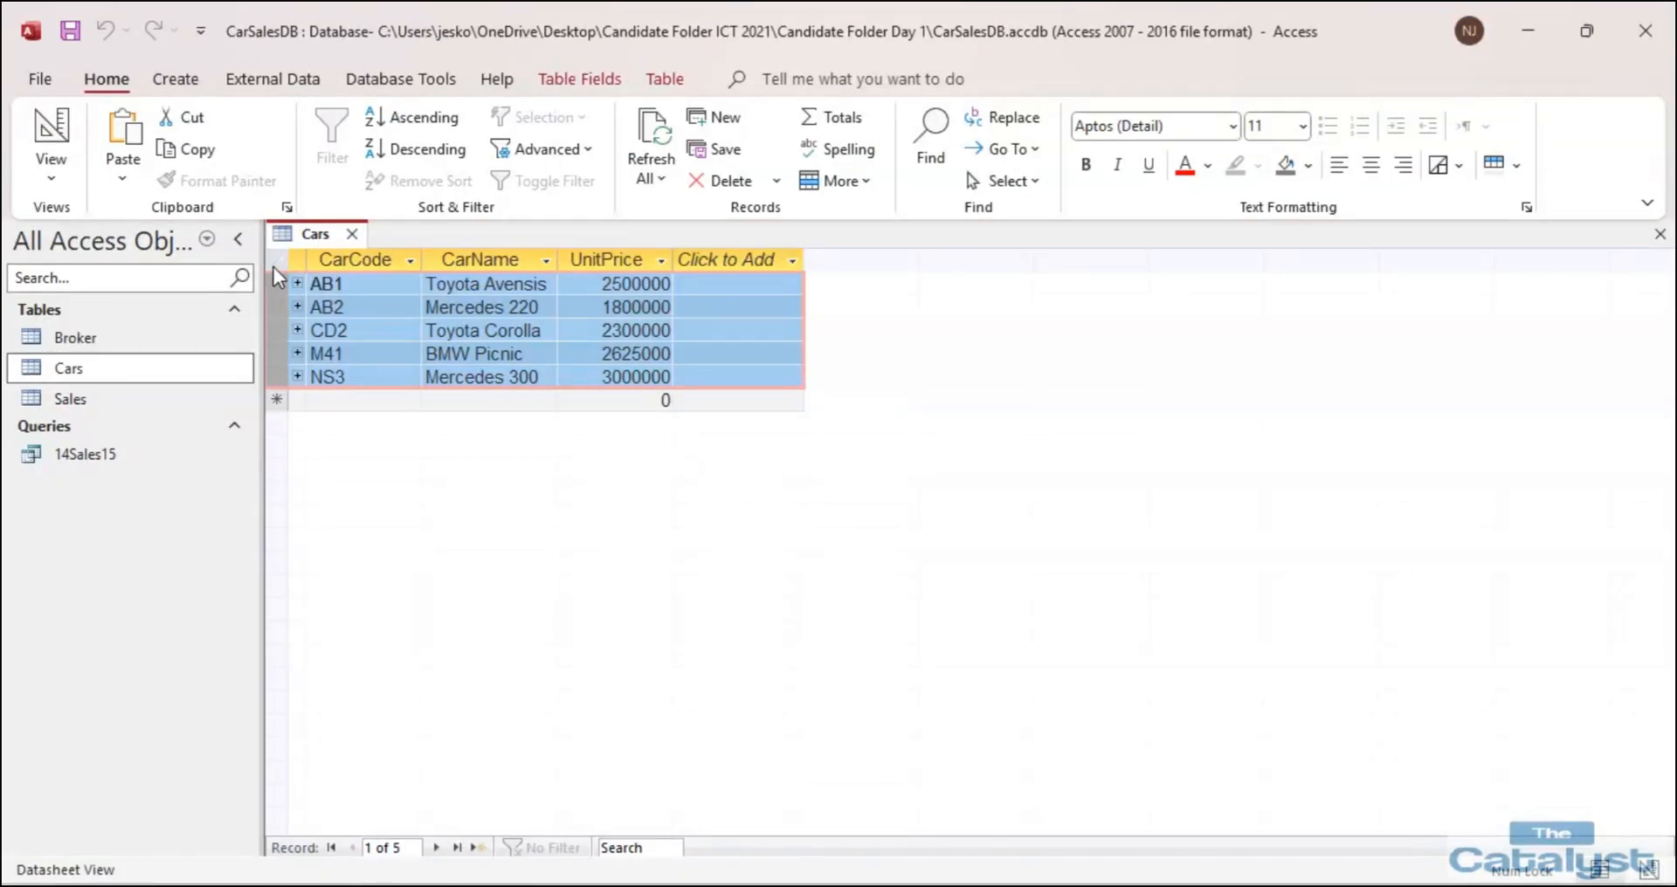
pyautogui.rightClick(281, 288)
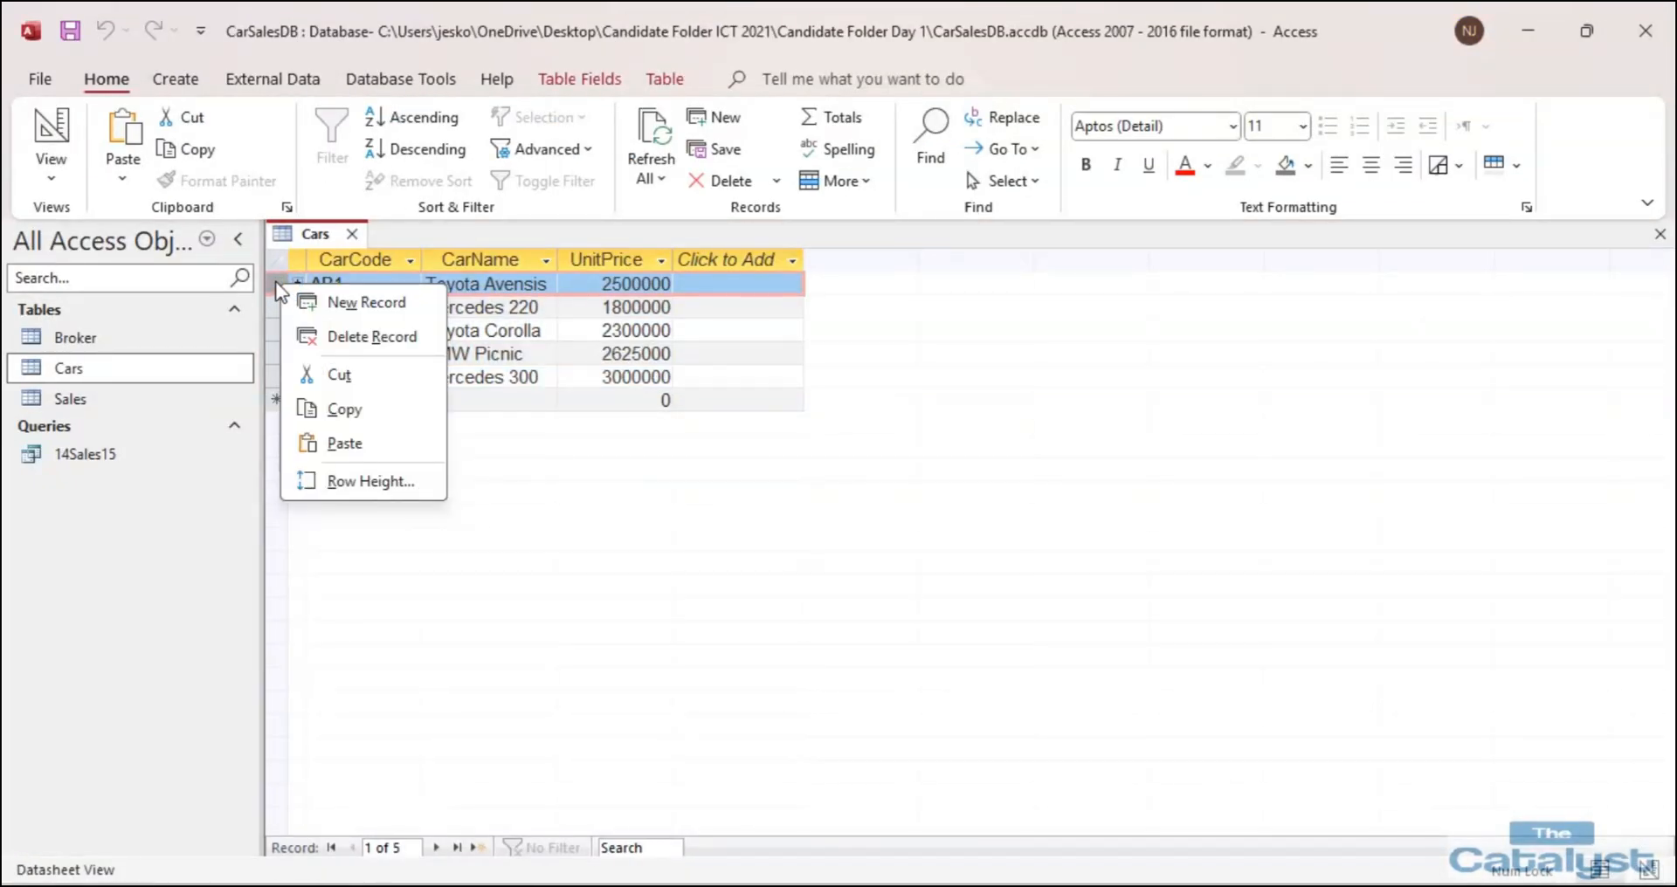
pyautogui.moveTo(270, 280); pyautogui.dragTo(274, 381)
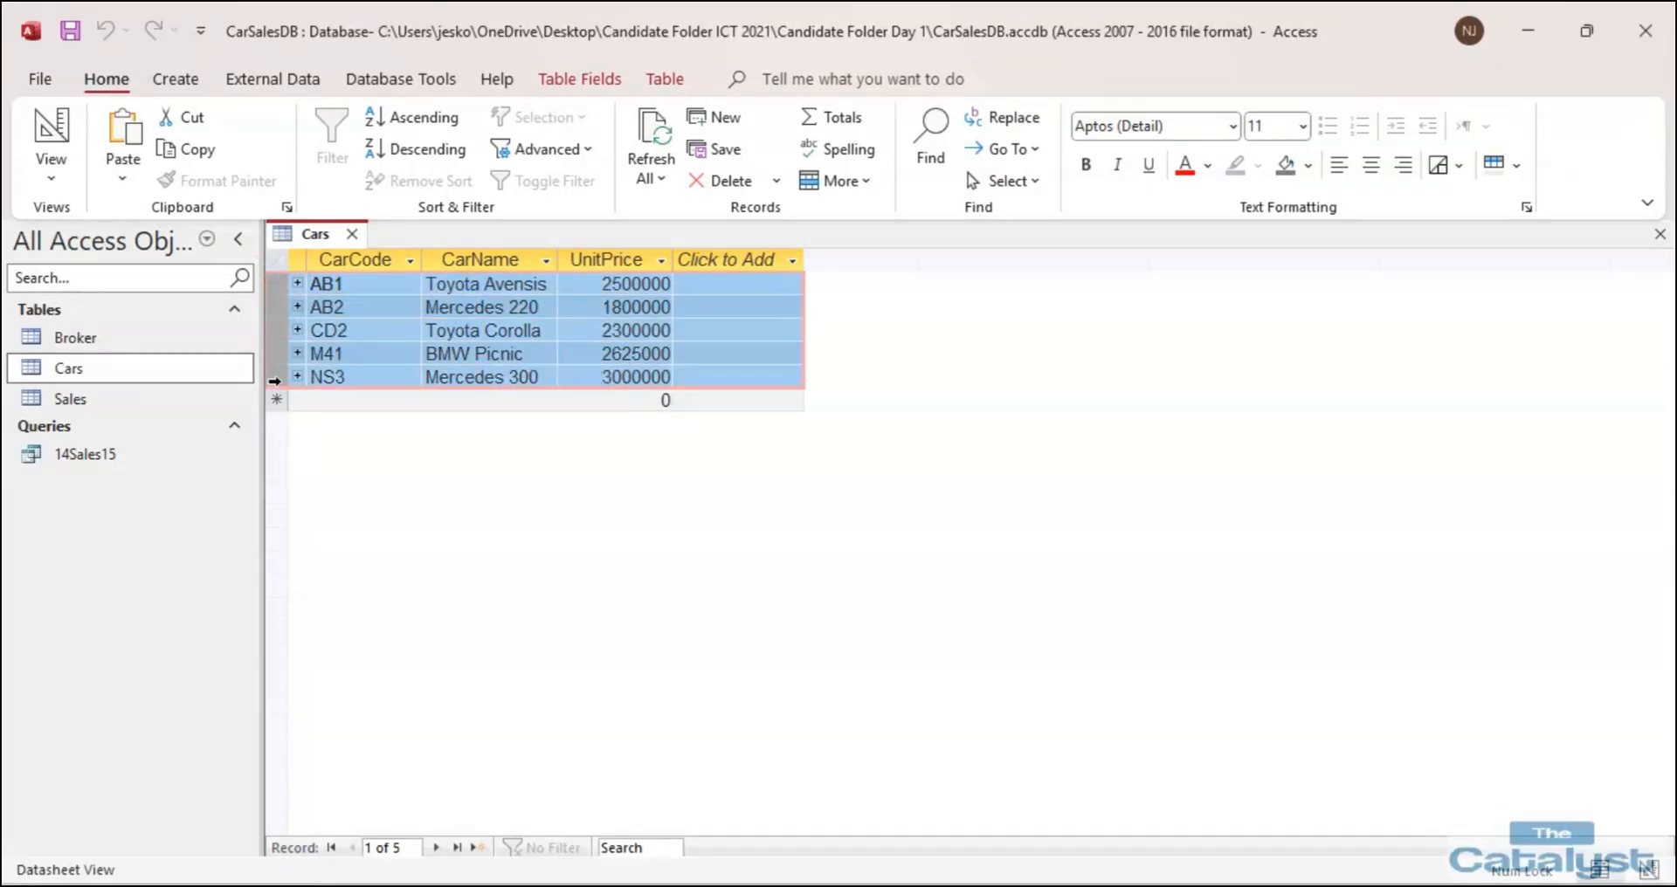
pyautogui.click(189, 151)
pyautogui.click(199, 157)
# Return to the Trans-Business workbook, try to paste the car records into the Cars sheet again and undo that paste.
pyautogui.moveTo(740, 880)
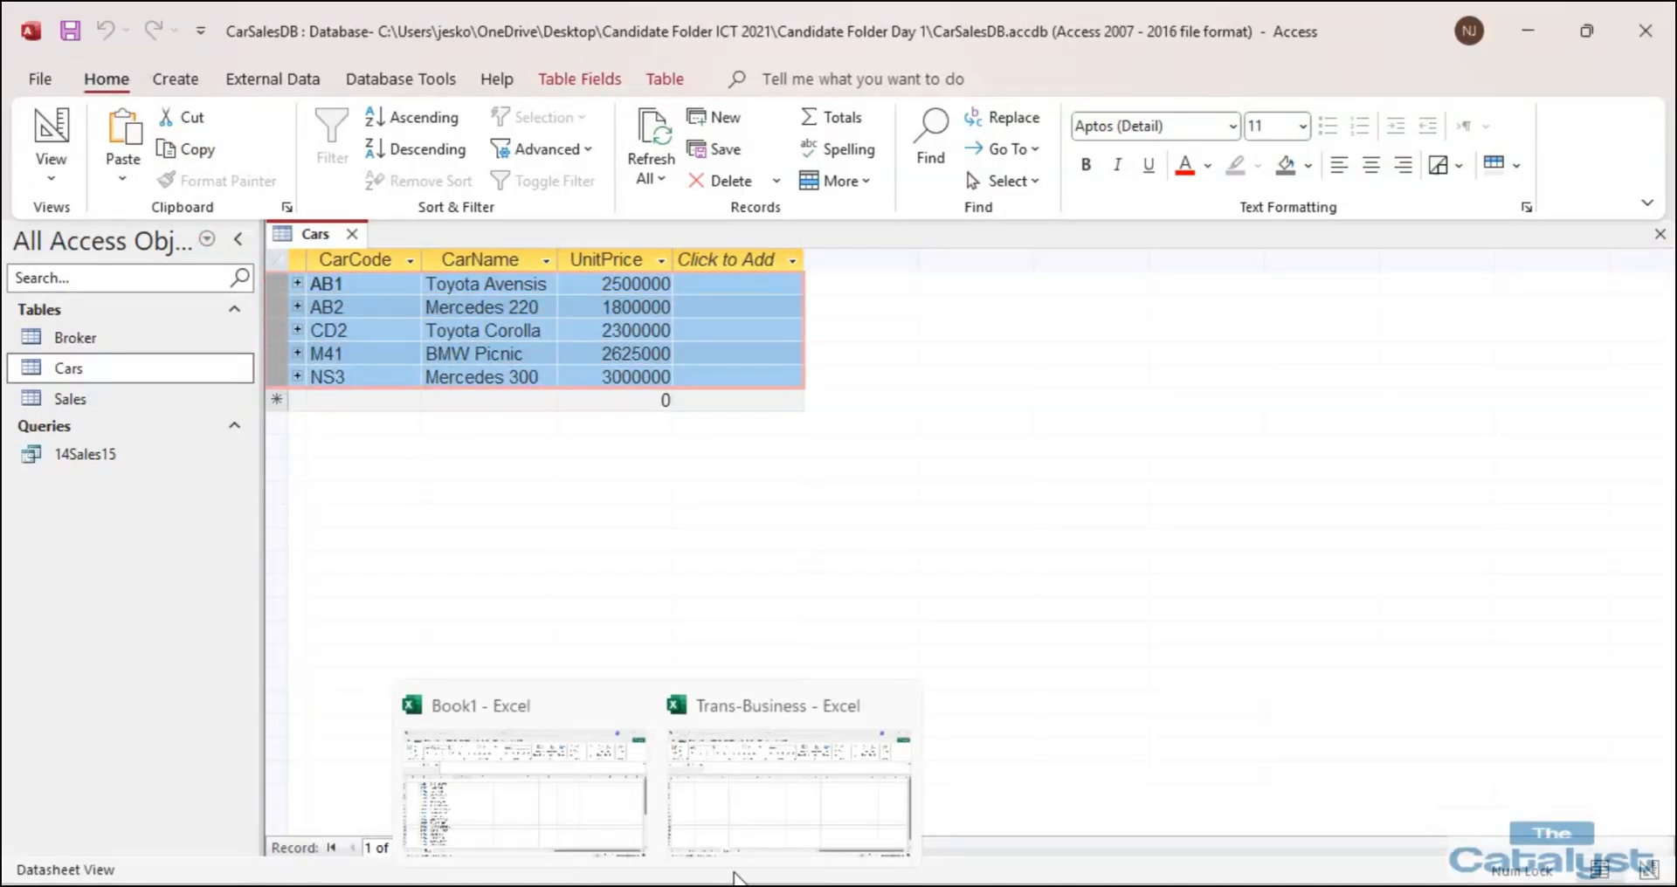
pyautogui.click(781, 830)
pyautogui.hotkey('ctrl', 'v')
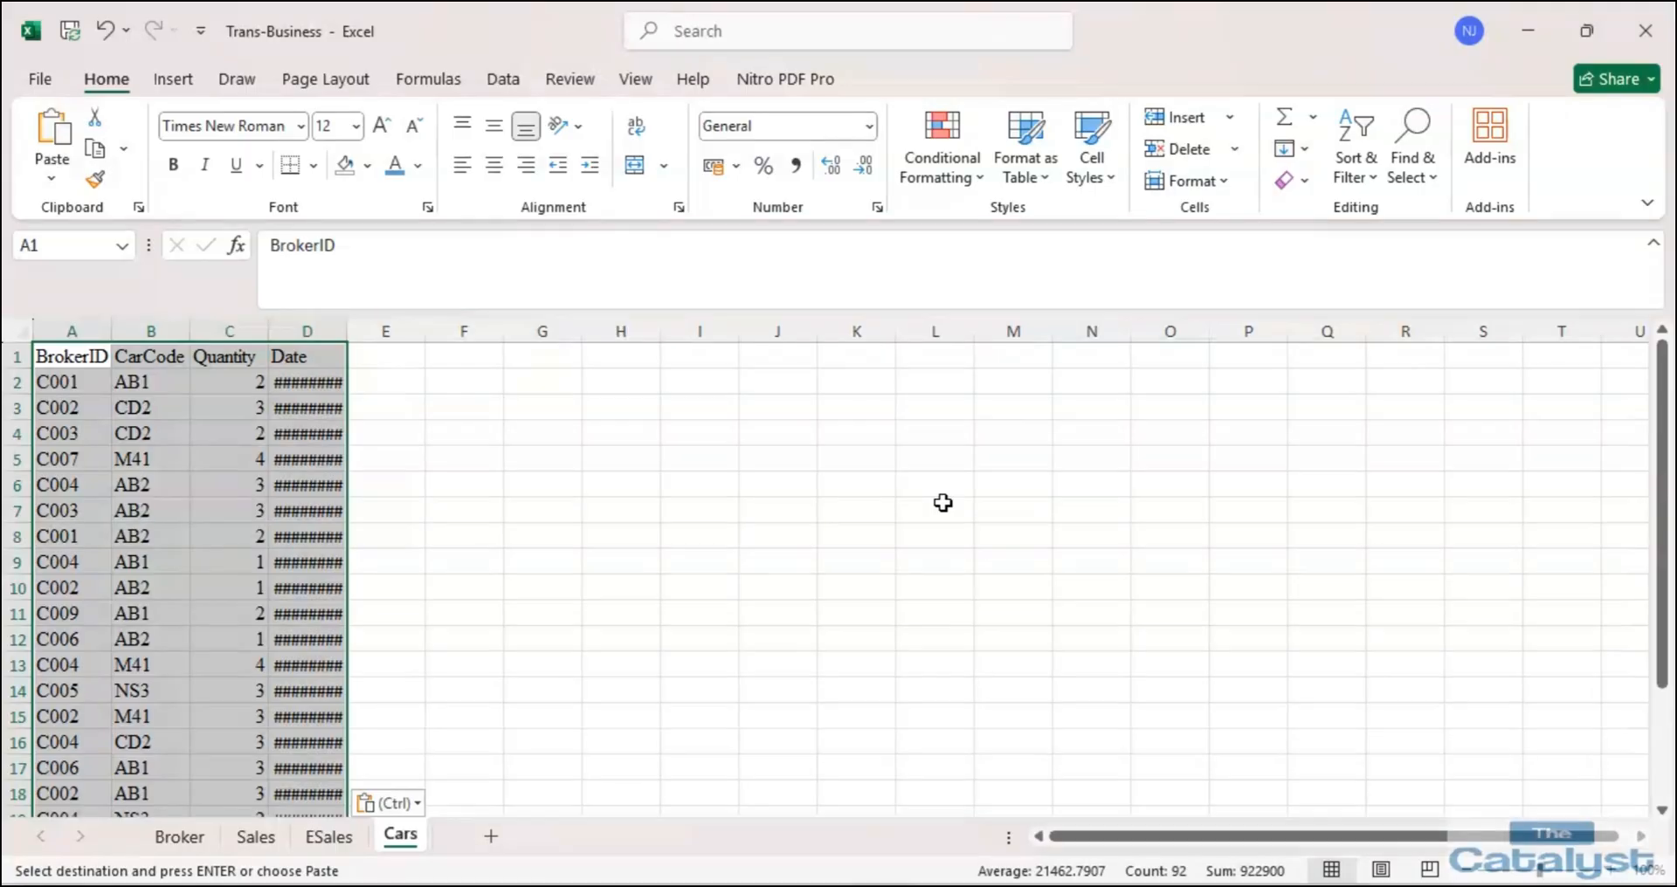
pyautogui.hotkey('ctrl', 'z')
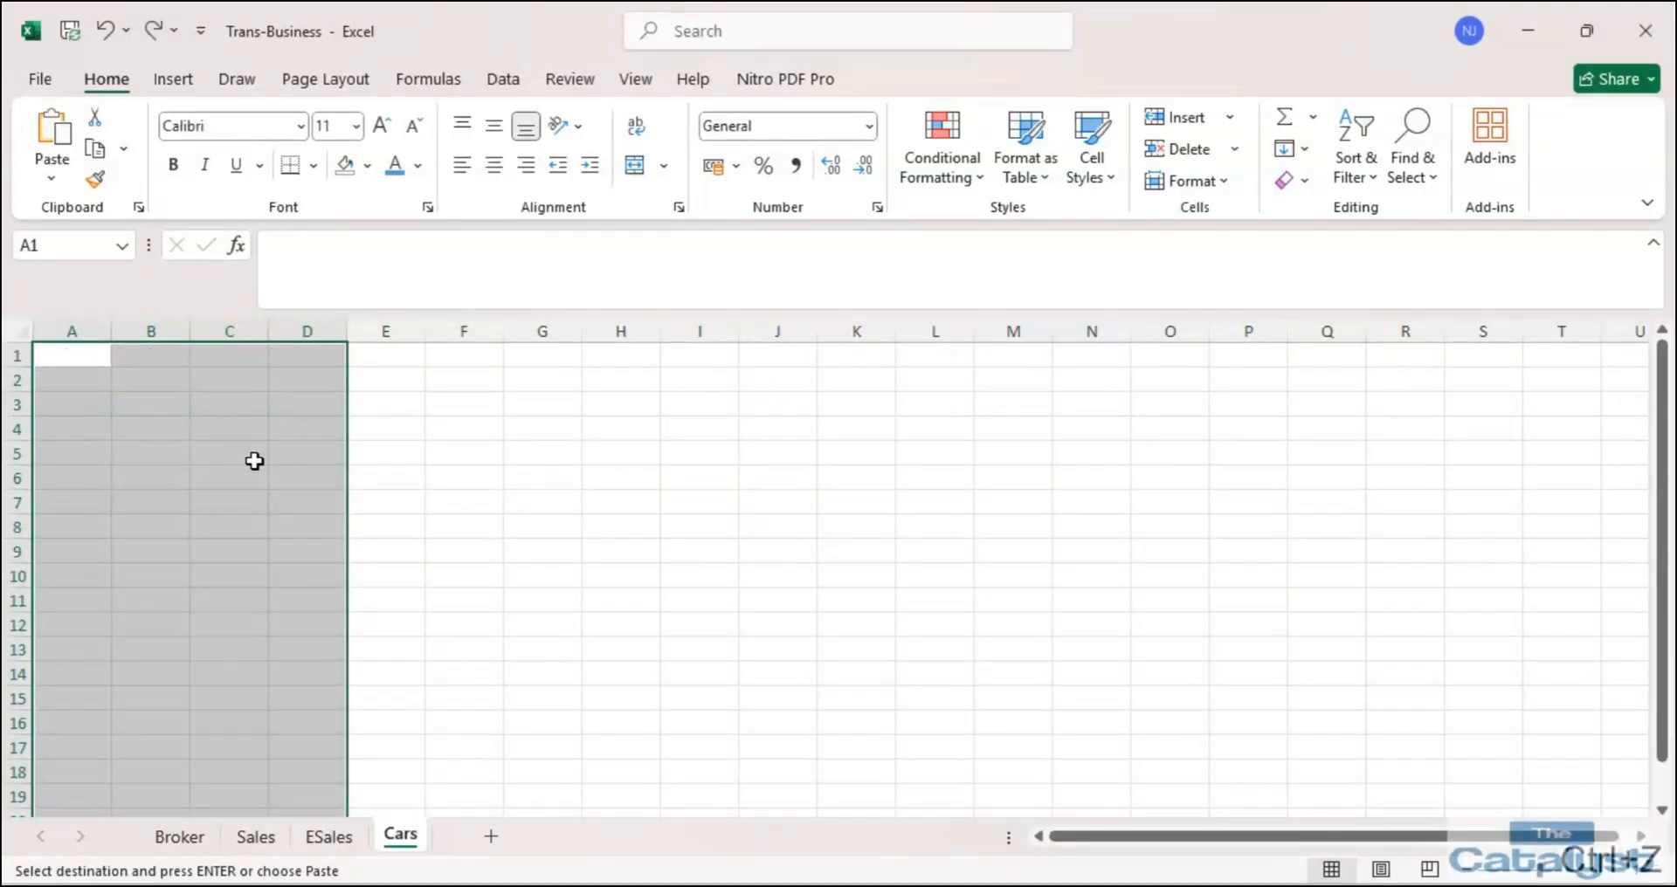
# Cancel the pending copy of the Sales sheet's data and select cell A1 of the Cars sheet.
pyautogui.click(254, 460)
pyautogui.click(255, 836)
pyautogui.press('Escape')
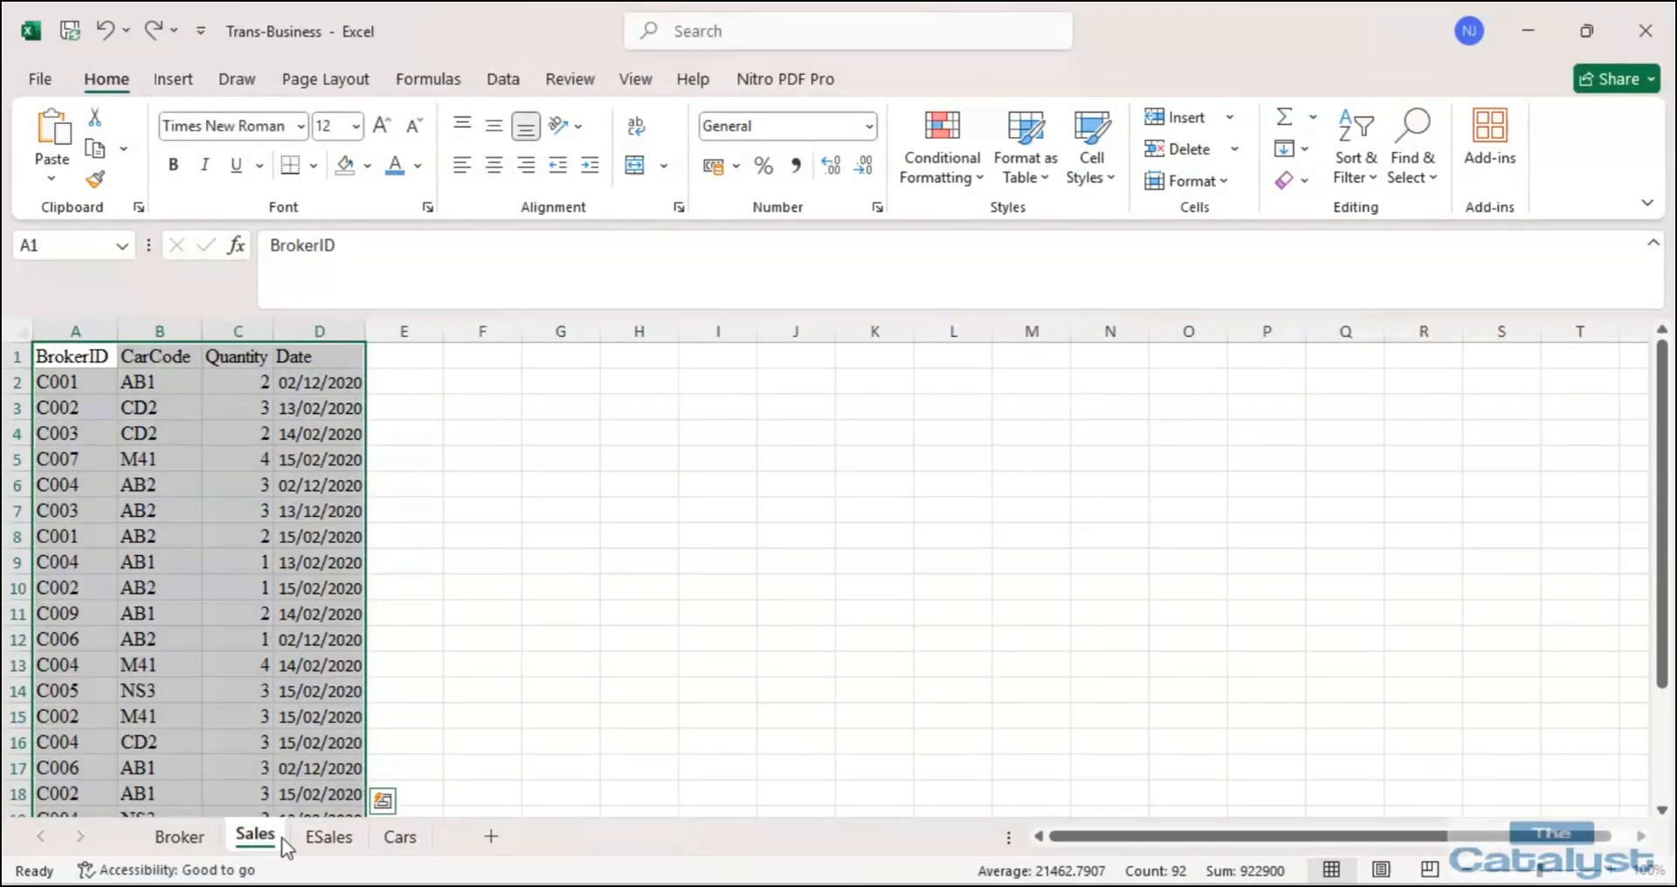
pyautogui.click(400, 837)
pyautogui.click(70, 355)
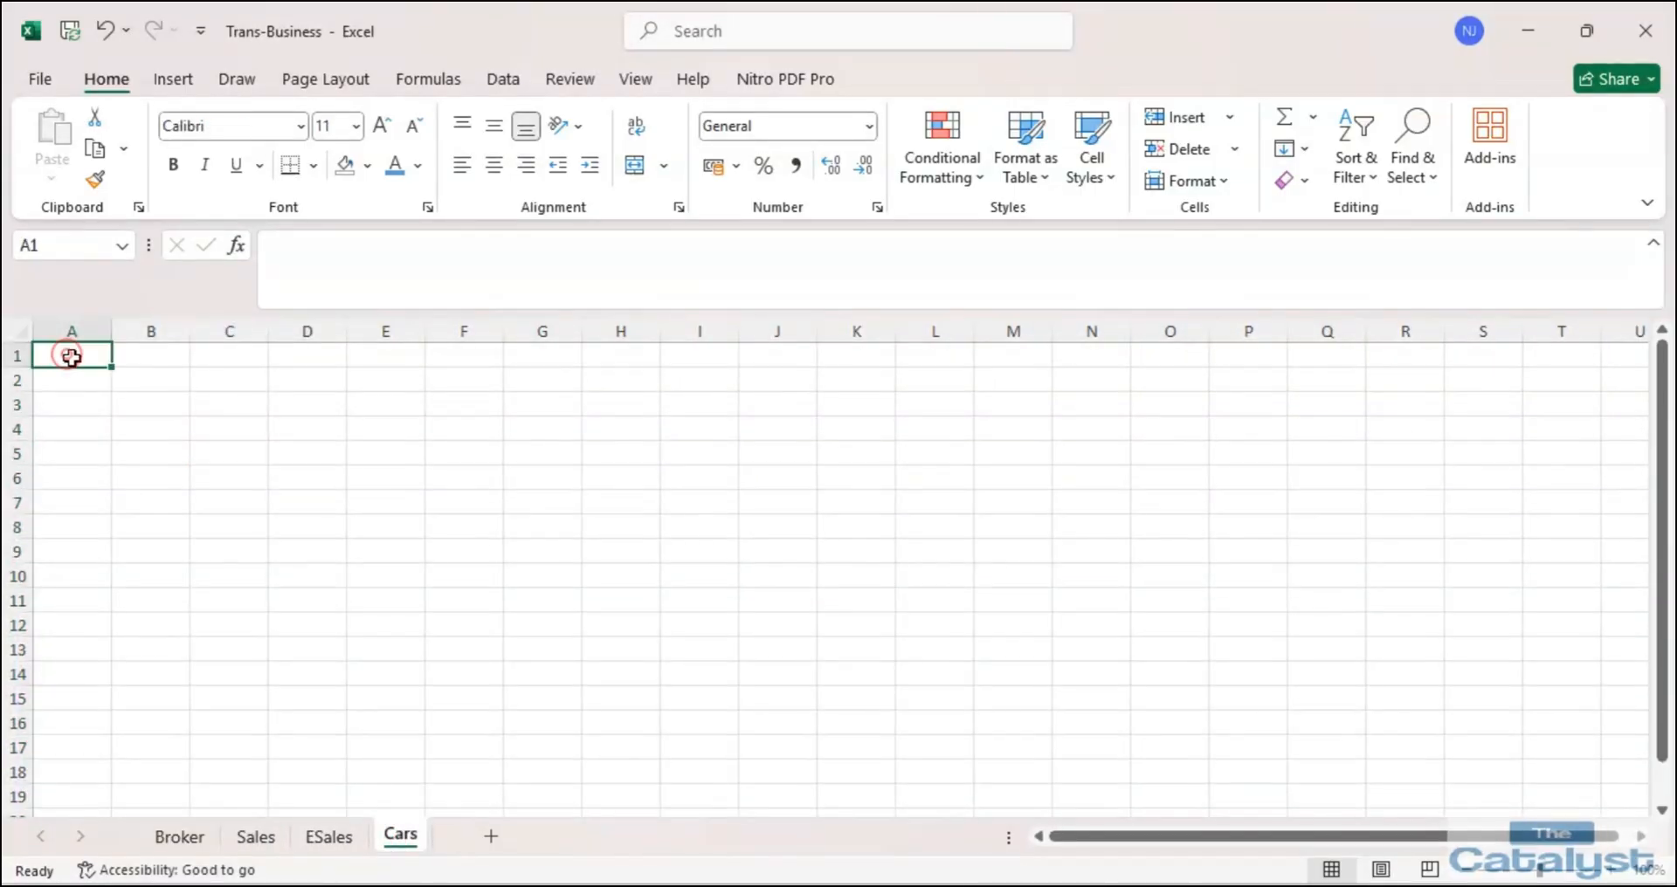
# Copy the selected Cars table records in Access once more and paste them at cell A1 of the Excel Cars sheet.
pyautogui.click(820, 885)
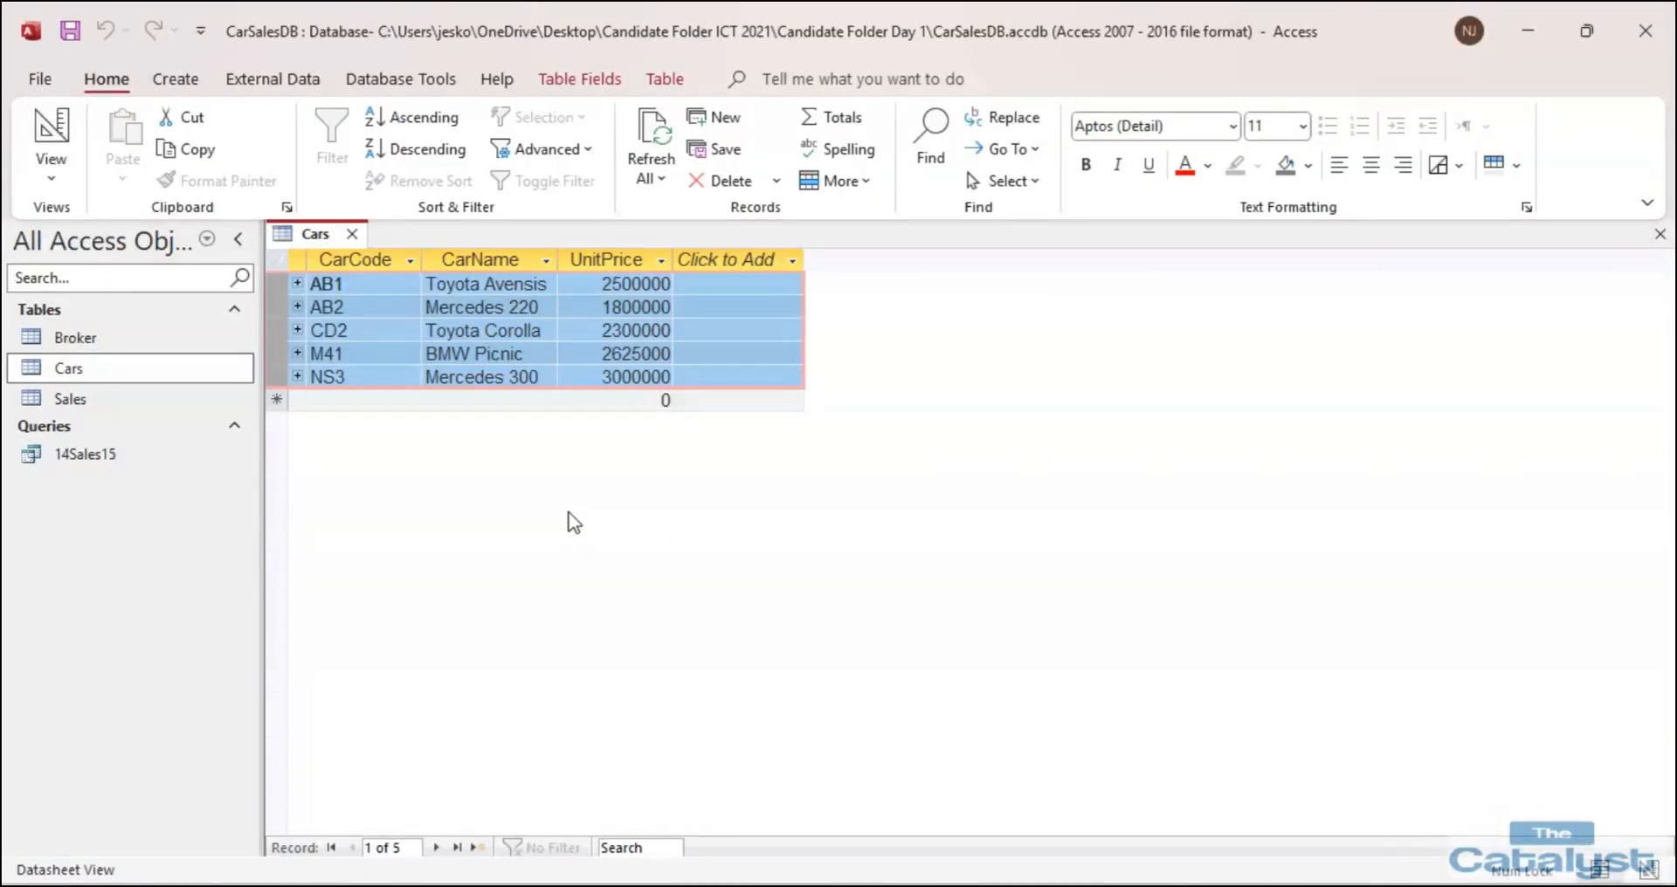
pyautogui.hotkey('ctrl', 'c')
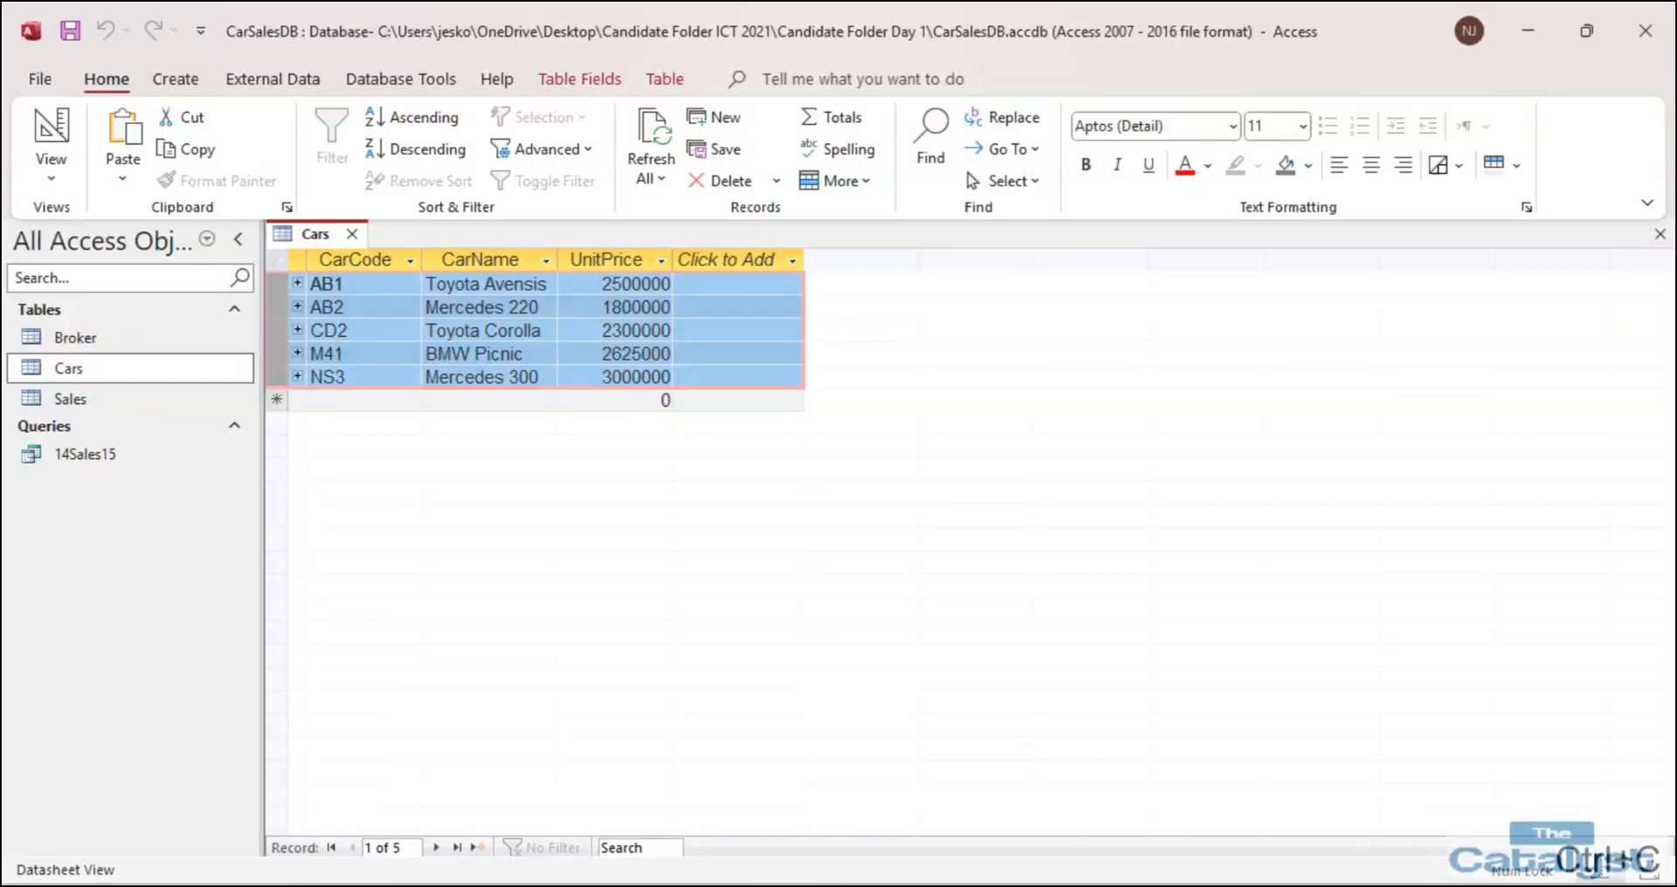
pyautogui.click(757, 786)
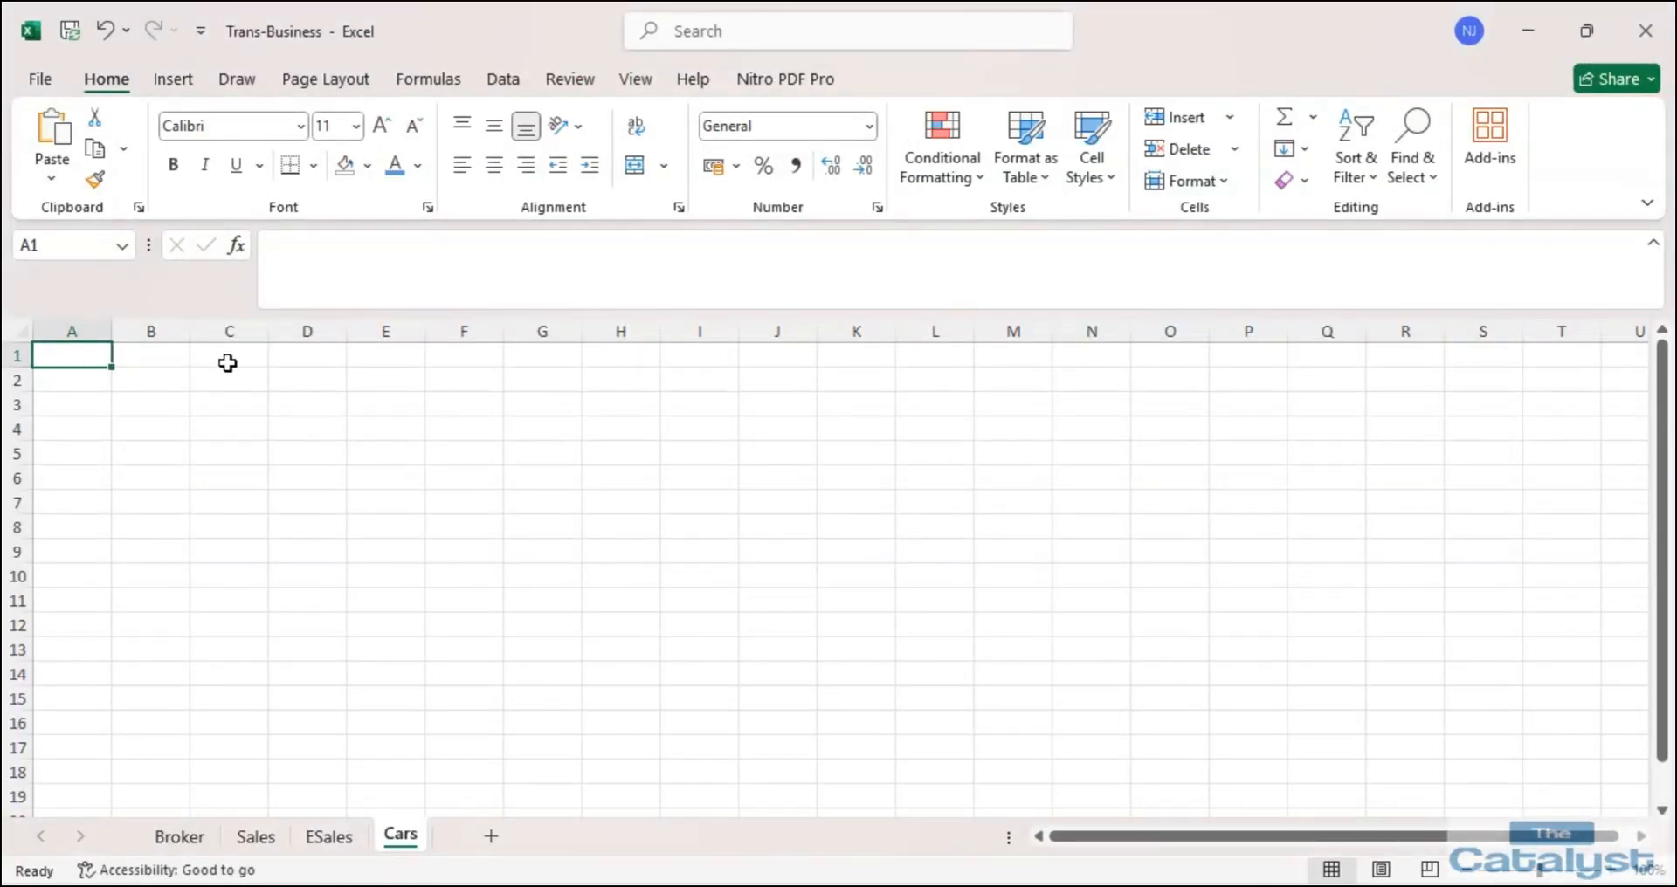
pyautogui.hotkey('ctrl', 'v')
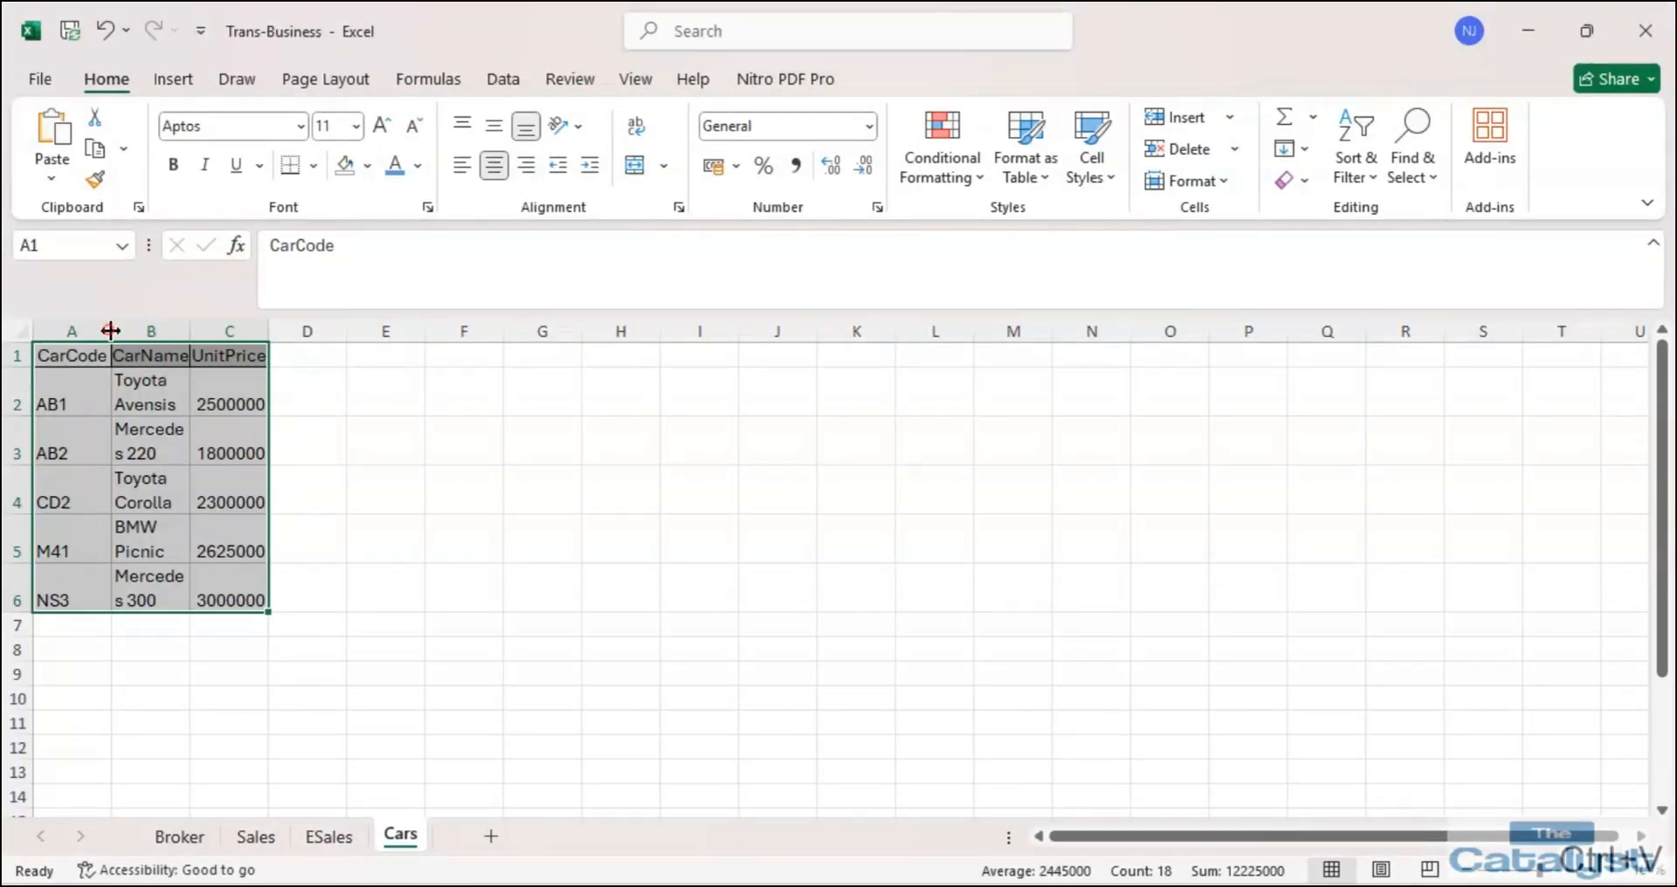
# Widen the CarName and UnitPrice columns of the Cars sheet so each car name fits on one line.
pyautogui.doubleClick(188, 330)
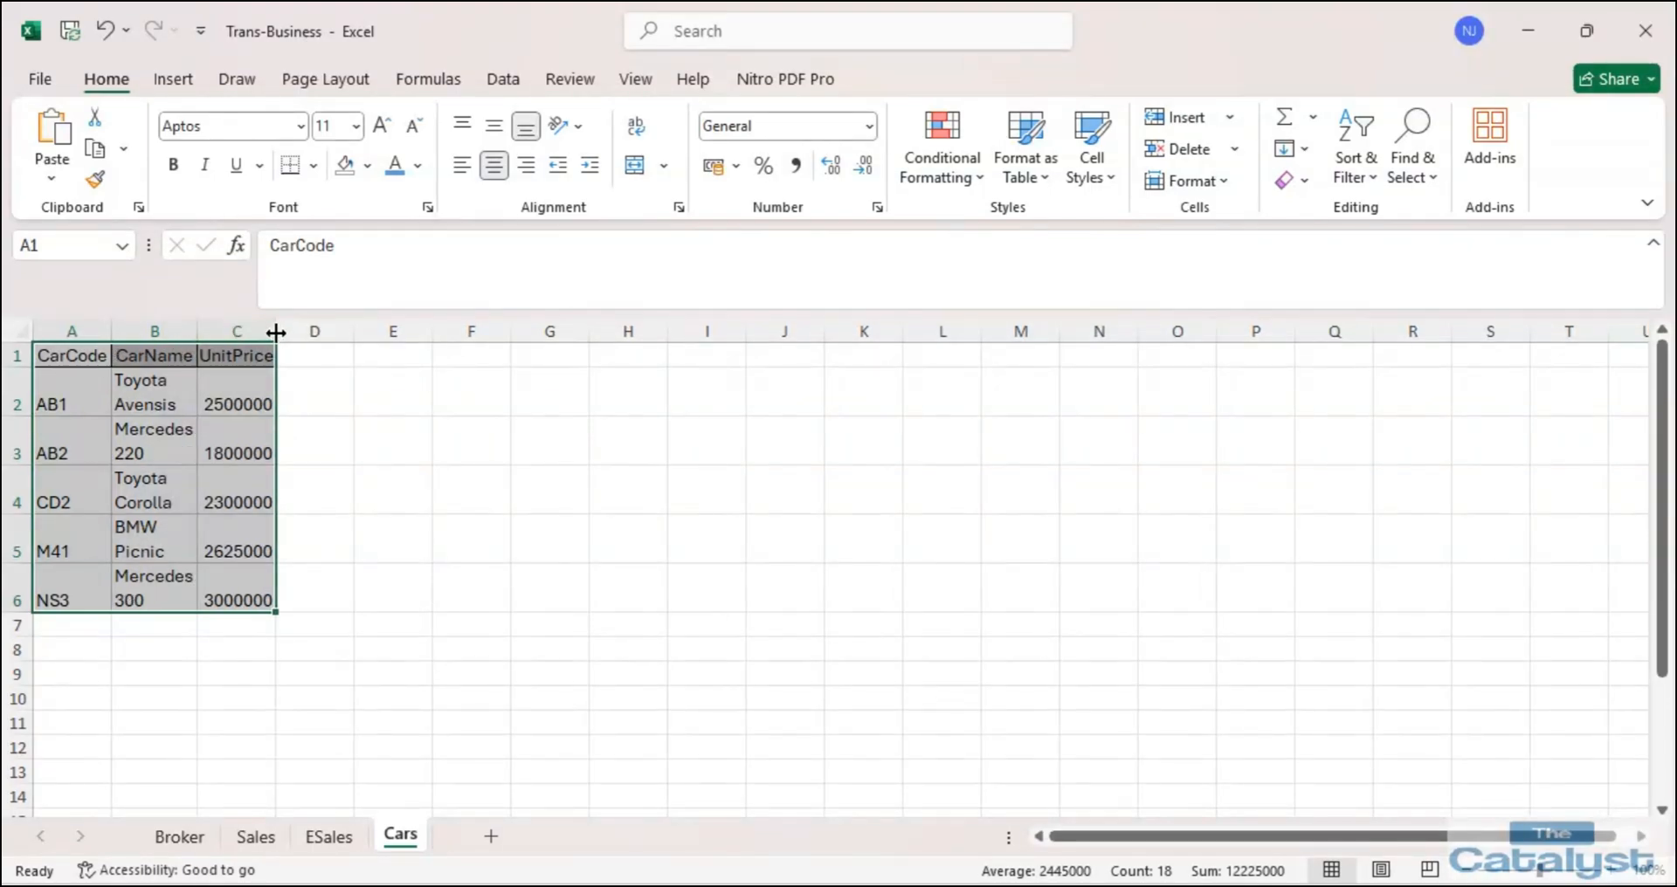
pyautogui.moveTo(276, 332); pyautogui.dragTo(313, 332)
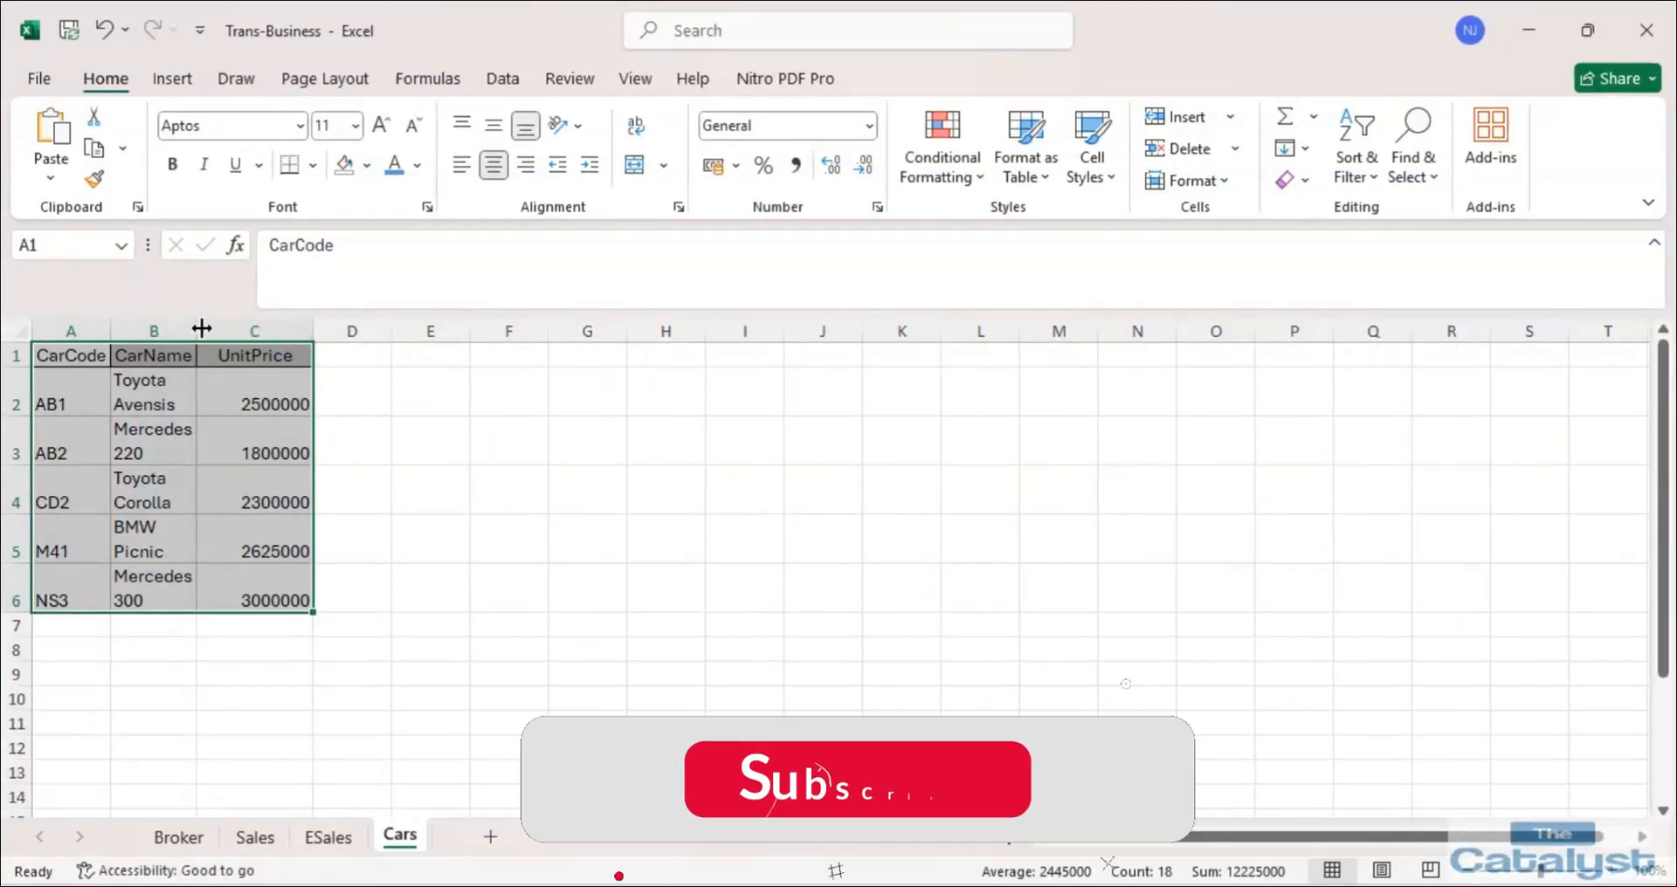
pyautogui.moveTo(202, 328); pyautogui.dragTo(239, 328)
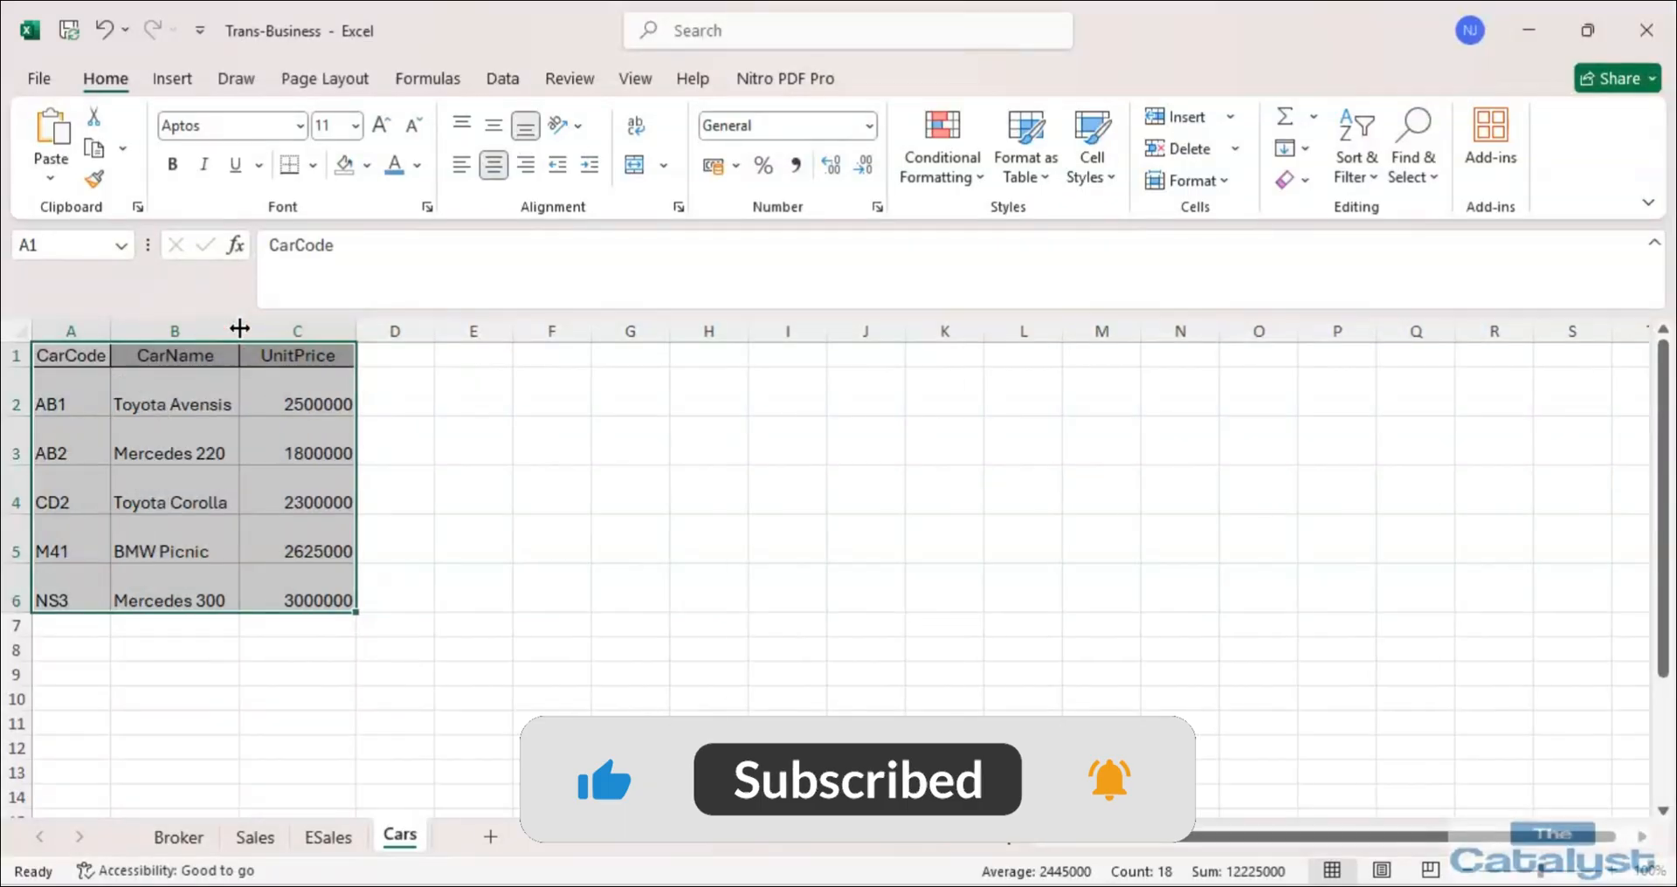
# Autofit the heights of rows 2 to 6 on the Cars sheet and deselect the table.
pyautogui.doubleClick(12, 429)
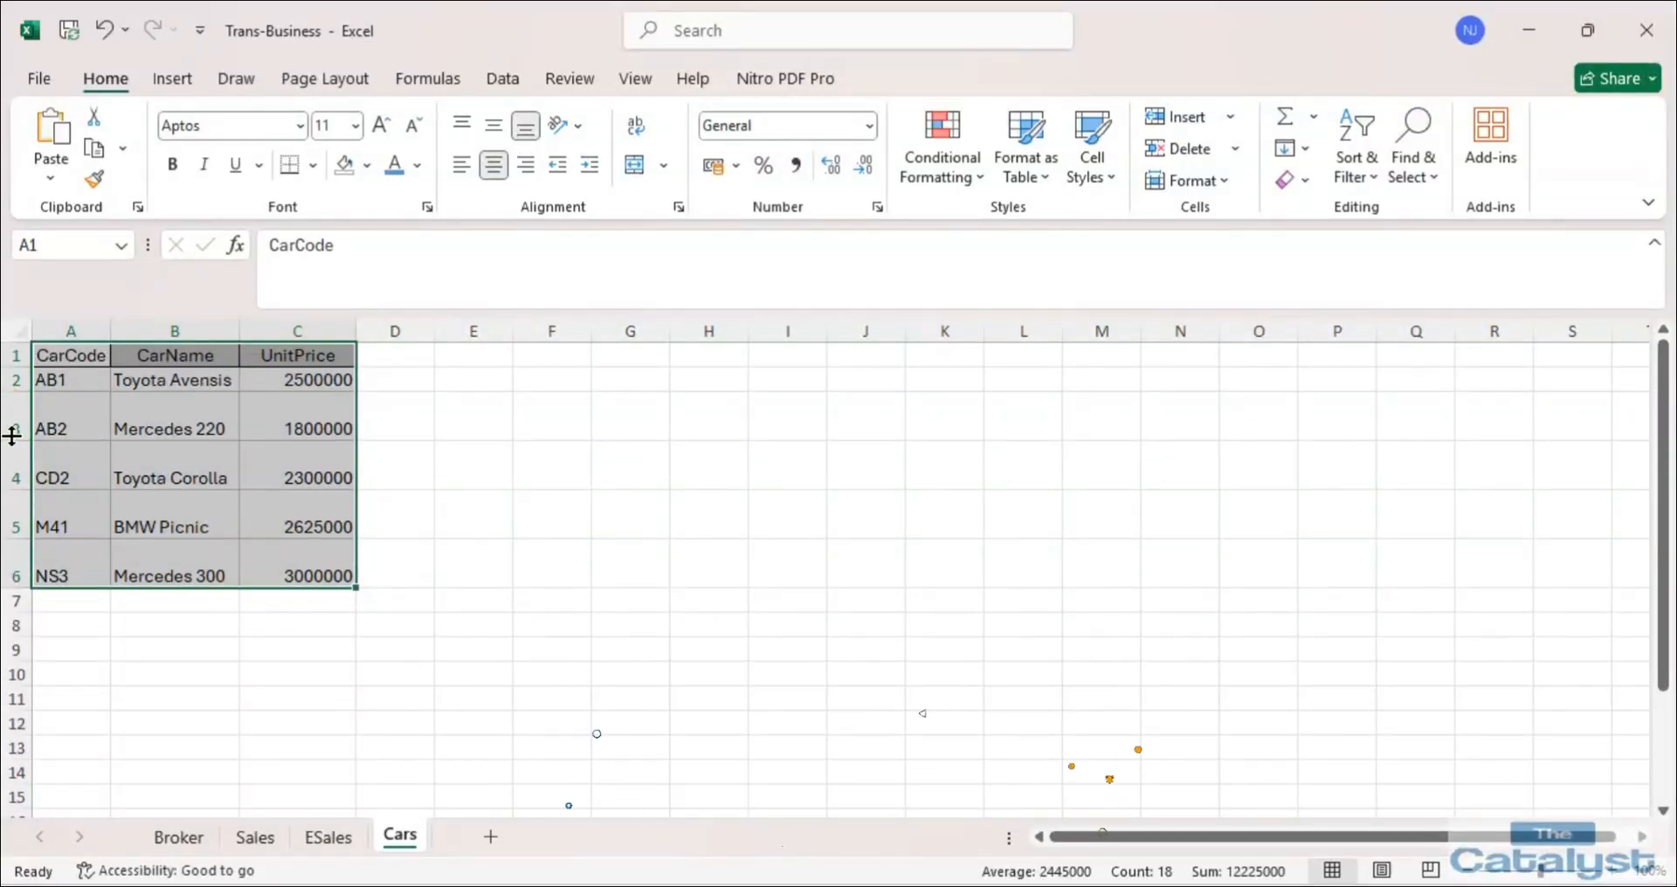
pyautogui.doubleClick(12, 451)
pyautogui.click(12, 431)
pyautogui.doubleClick(12, 463)
pyautogui.doubleClick(11, 488)
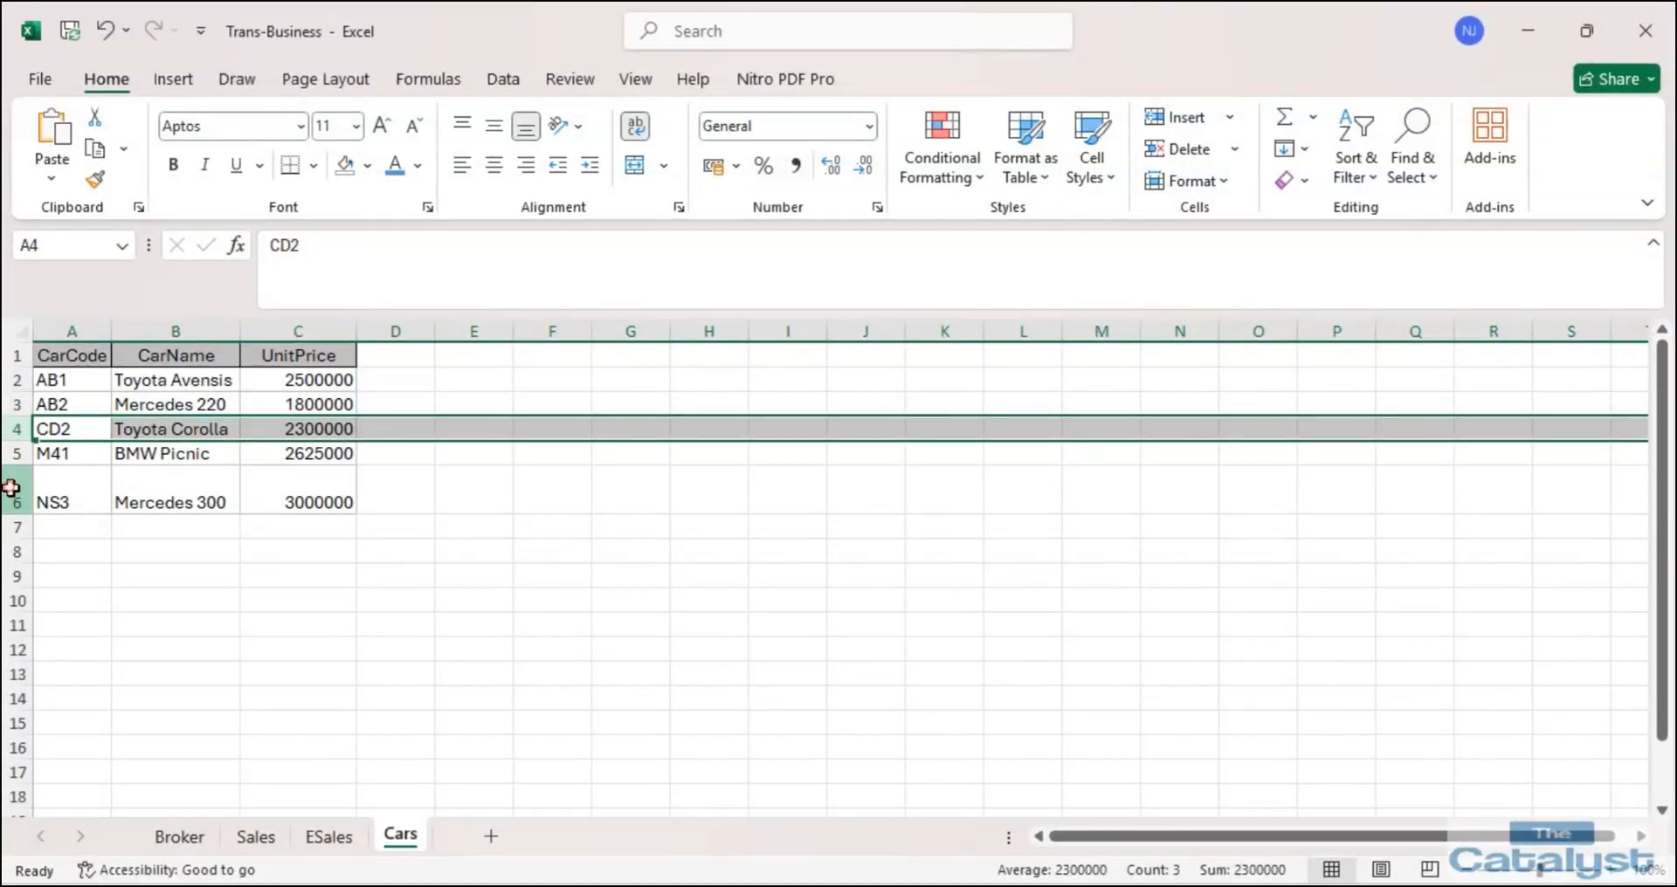
pyautogui.click(11, 489)
pyautogui.doubleClick(12, 515)
pyautogui.click(479, 427)
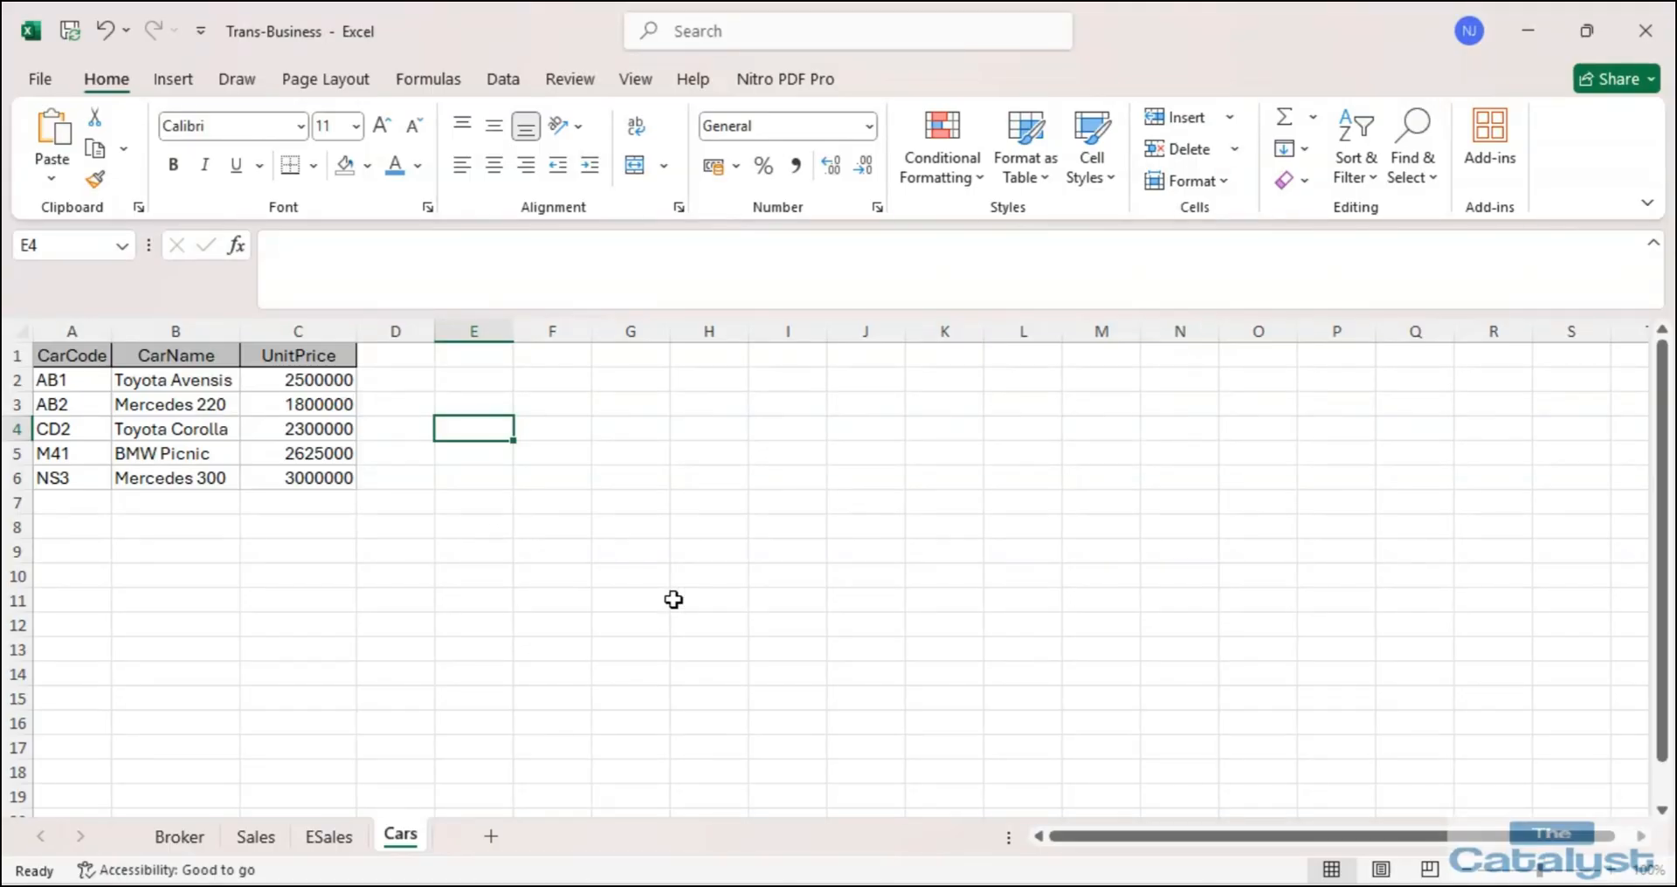
# Read question 3 in the exam paper and enter the heading Unit Price in cell E1 of the ESales sheet.
pyautogui.click(712, 885)
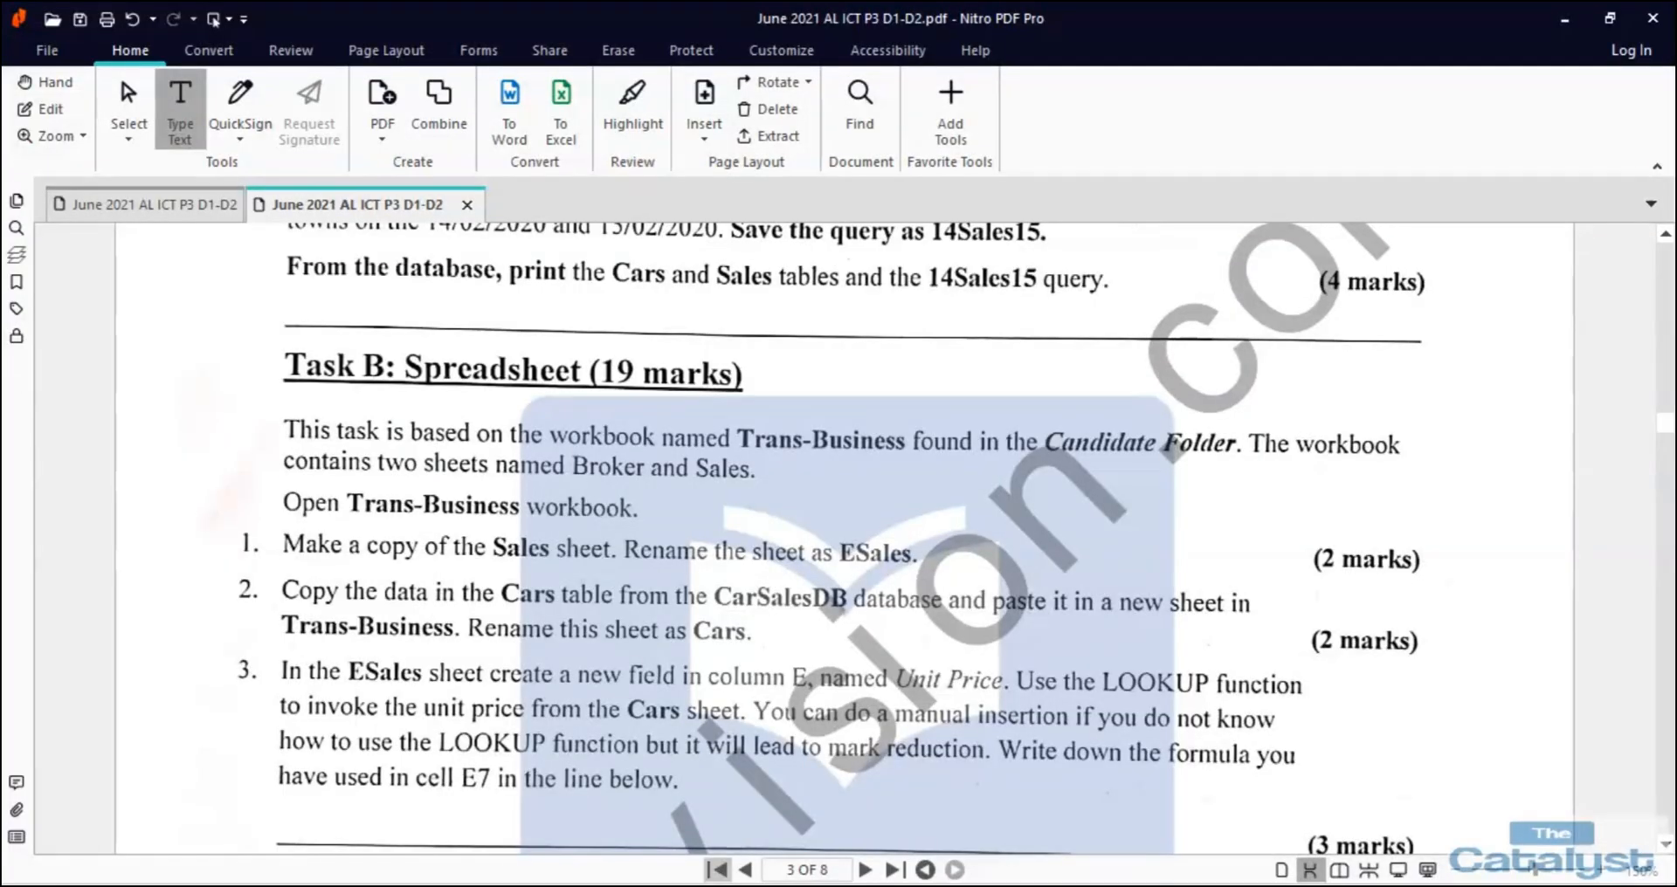
pyautogui.scroll(-1, 839, 537)
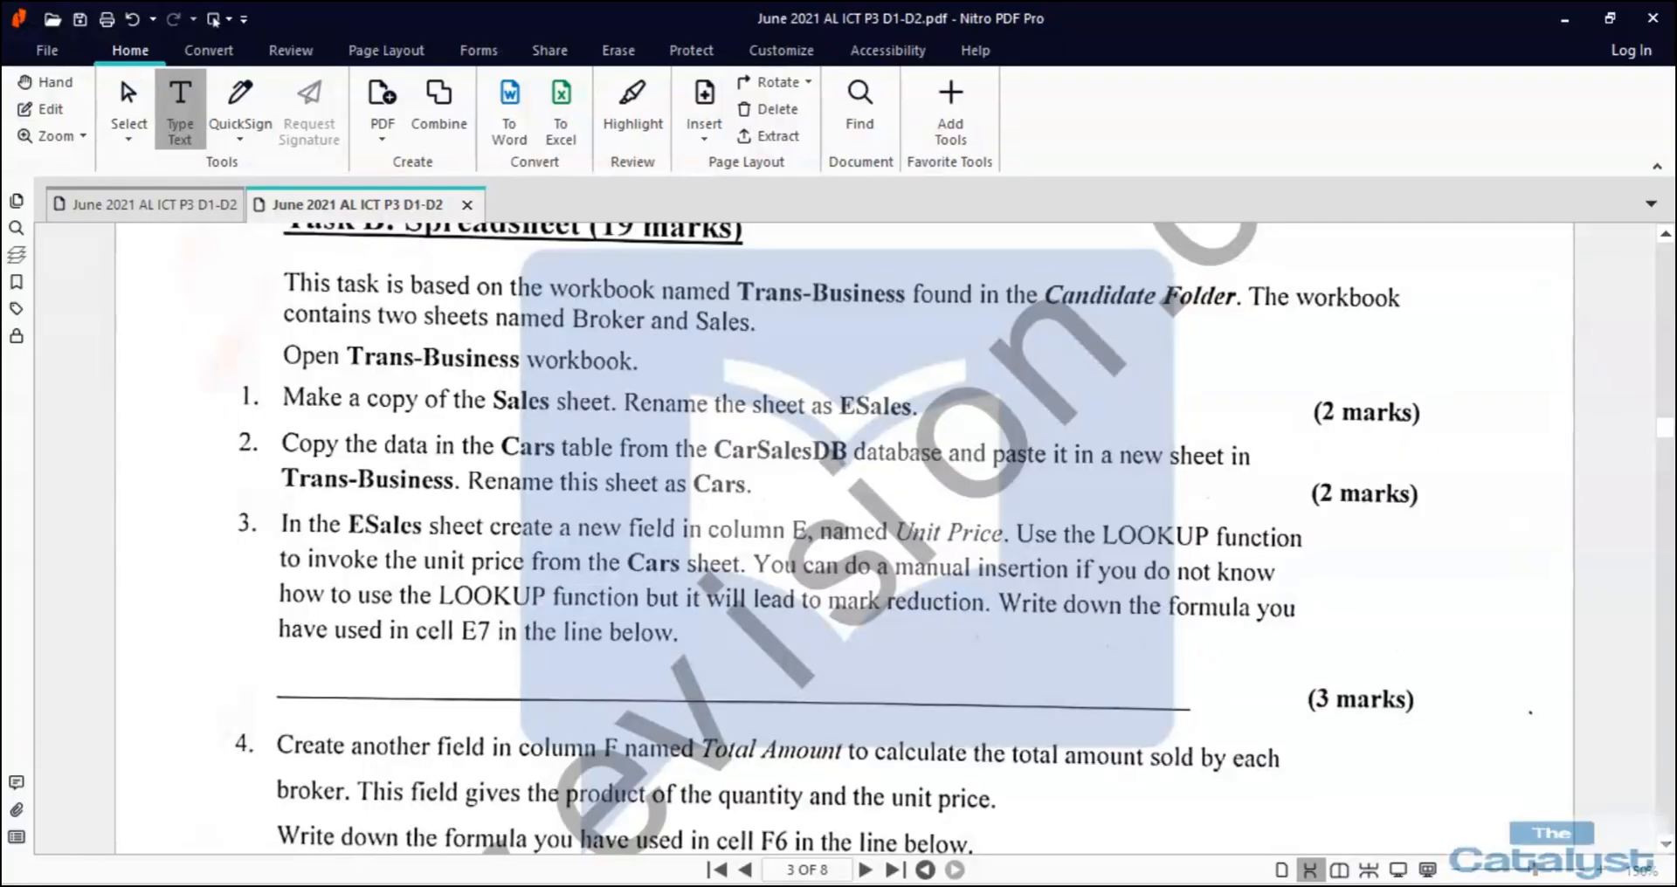
pyautogui.moveTo(712, 884)
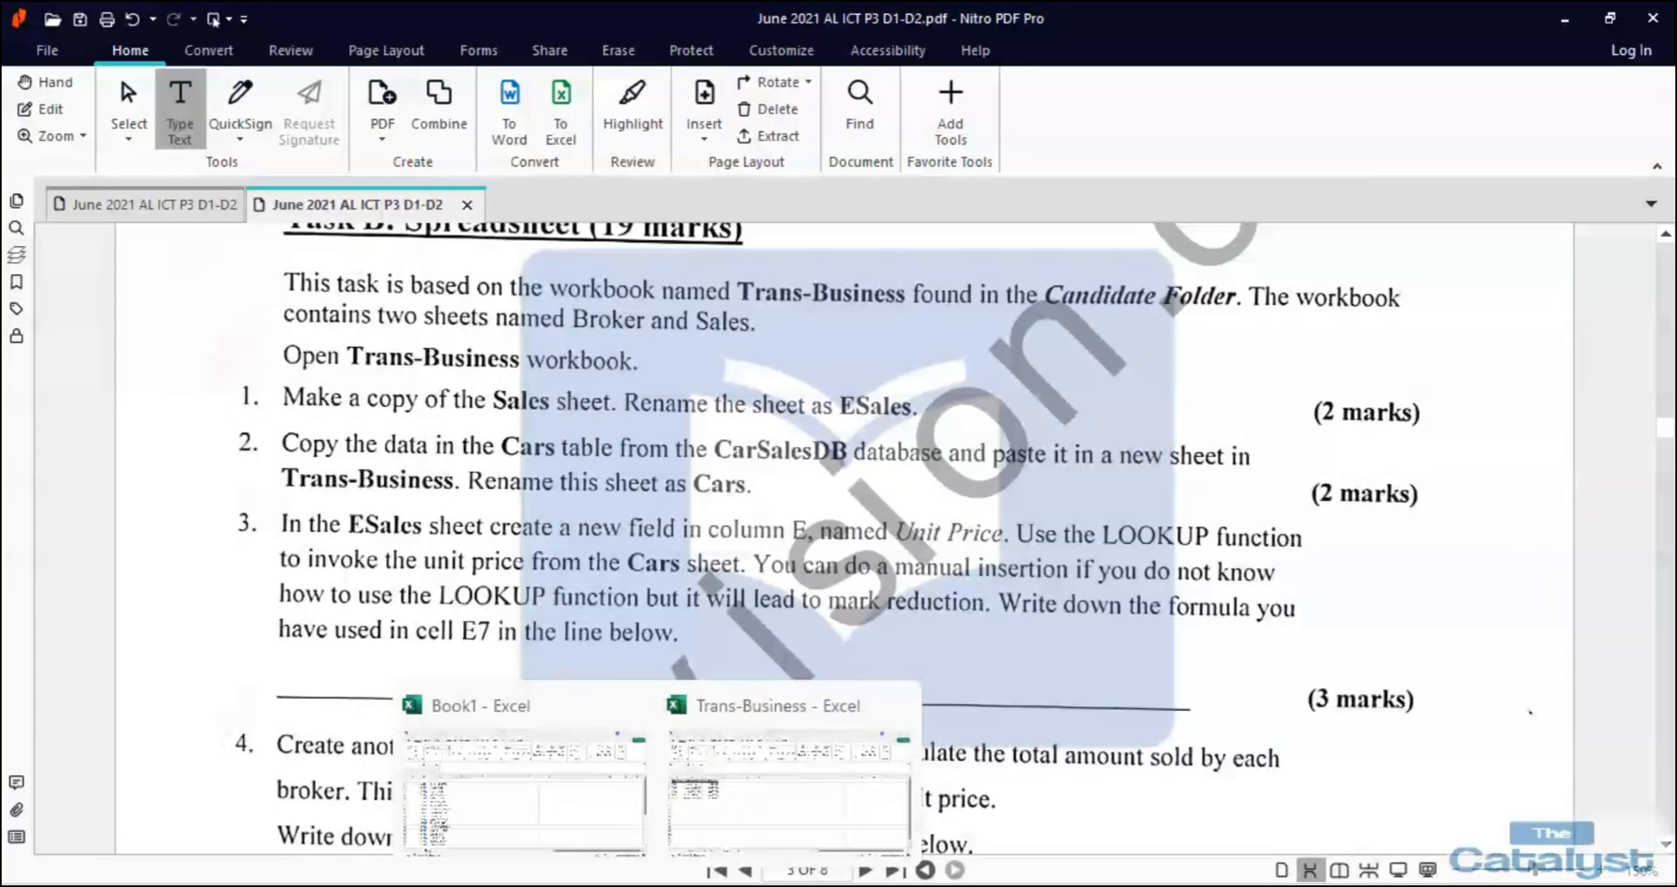
pyautogui.click(768, 786)
pyautogui.click(321, 839)
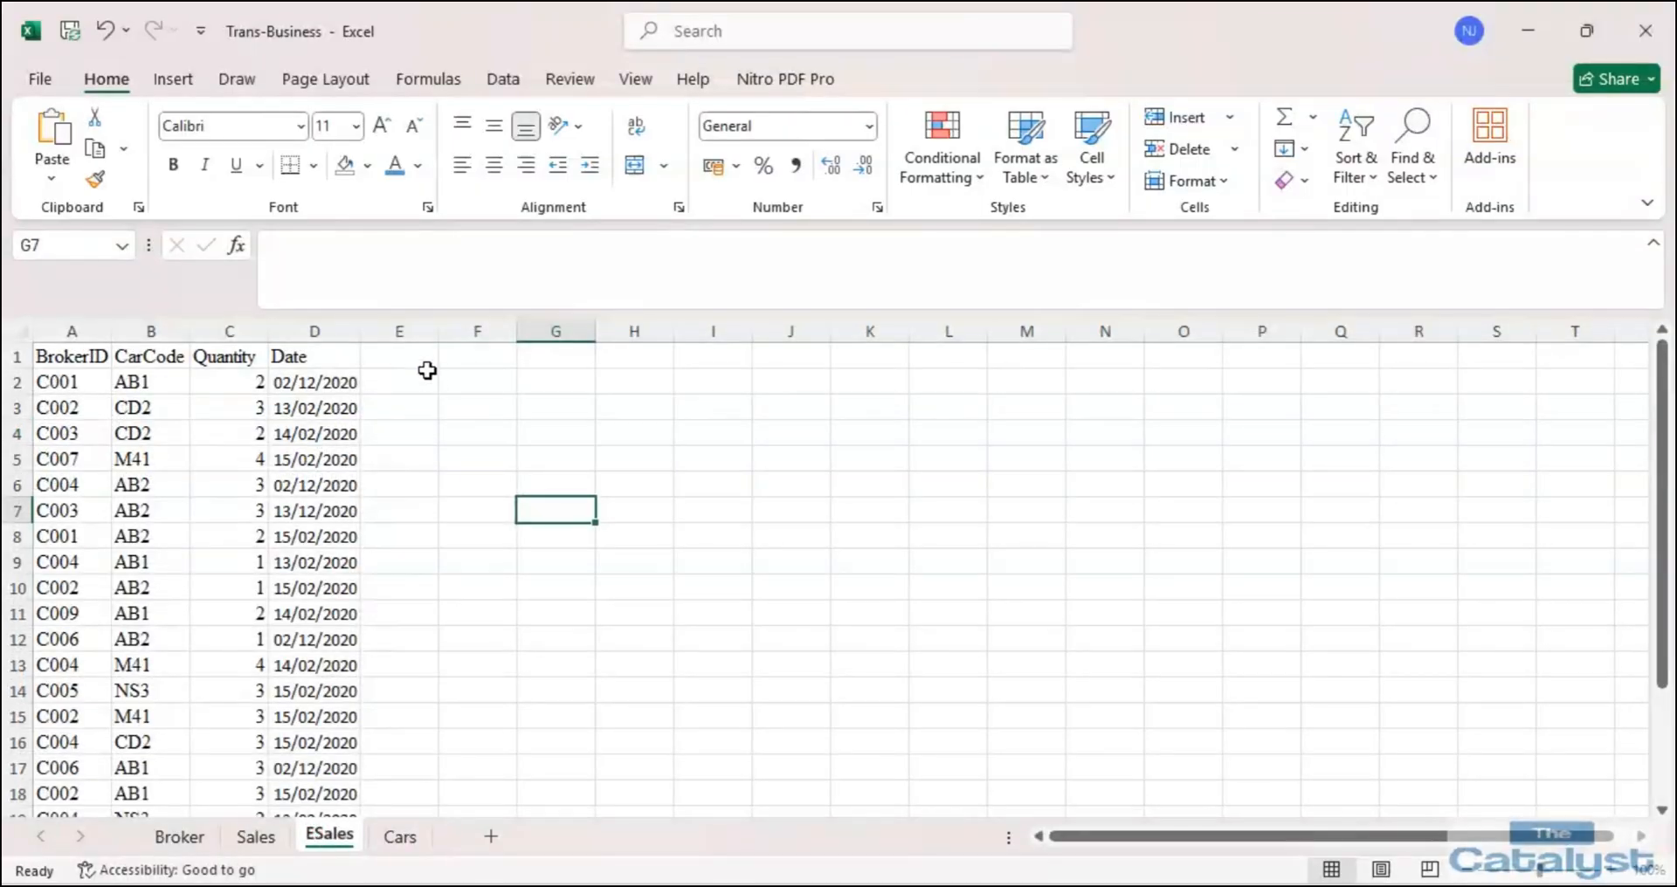
pyautogui.click(397, 355)
pyautogui.write('Unit Price')
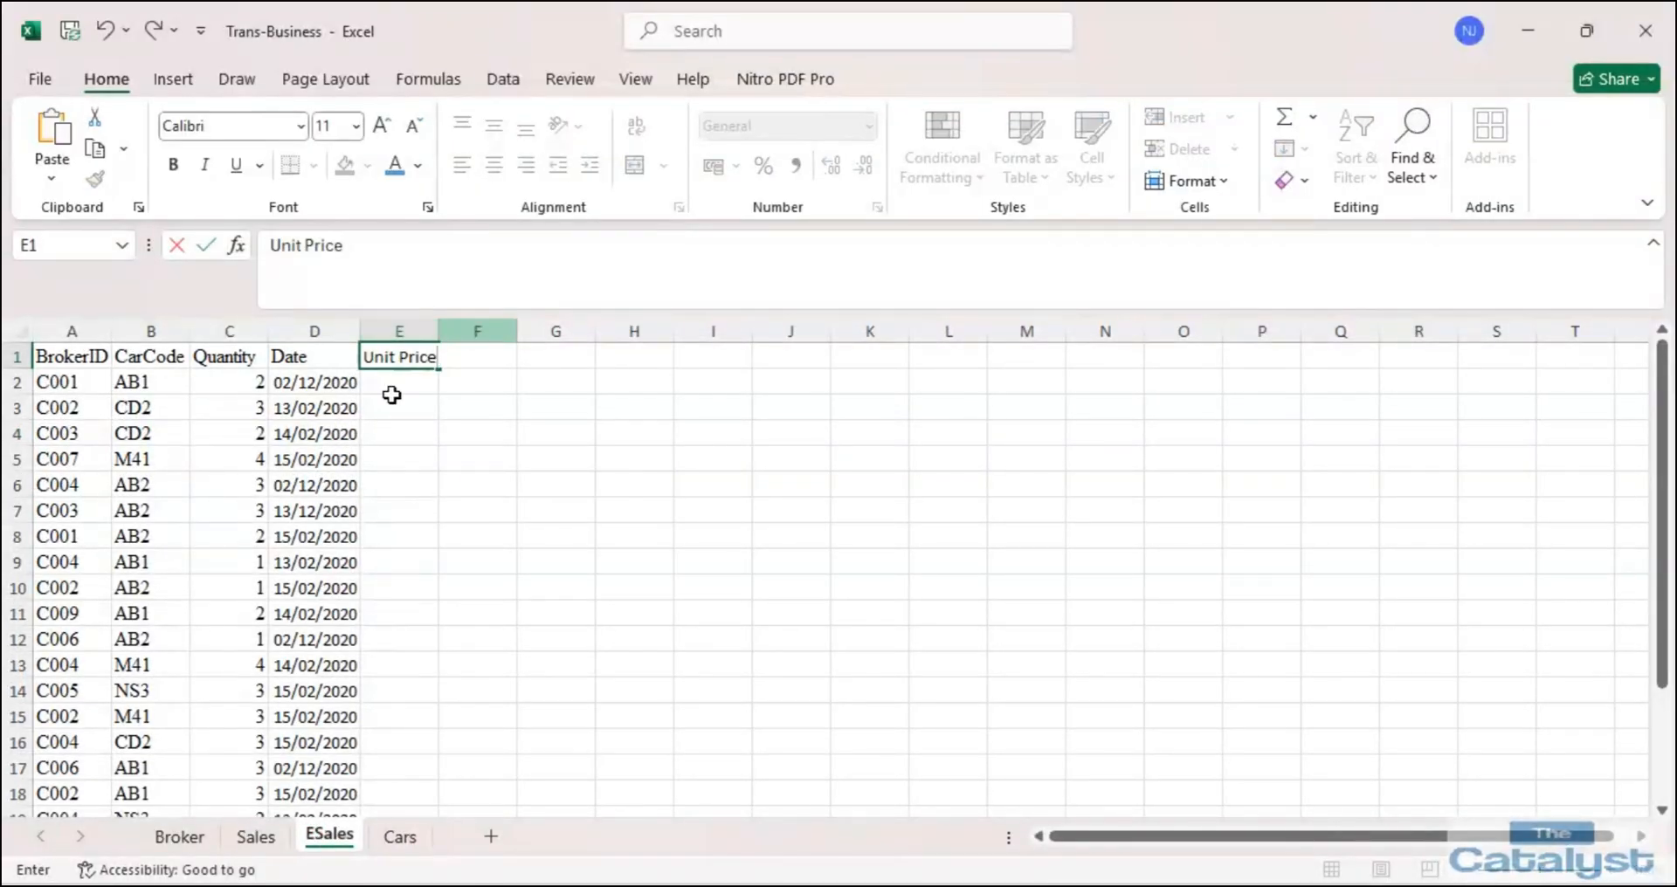
pyautogui.click(464, 461)
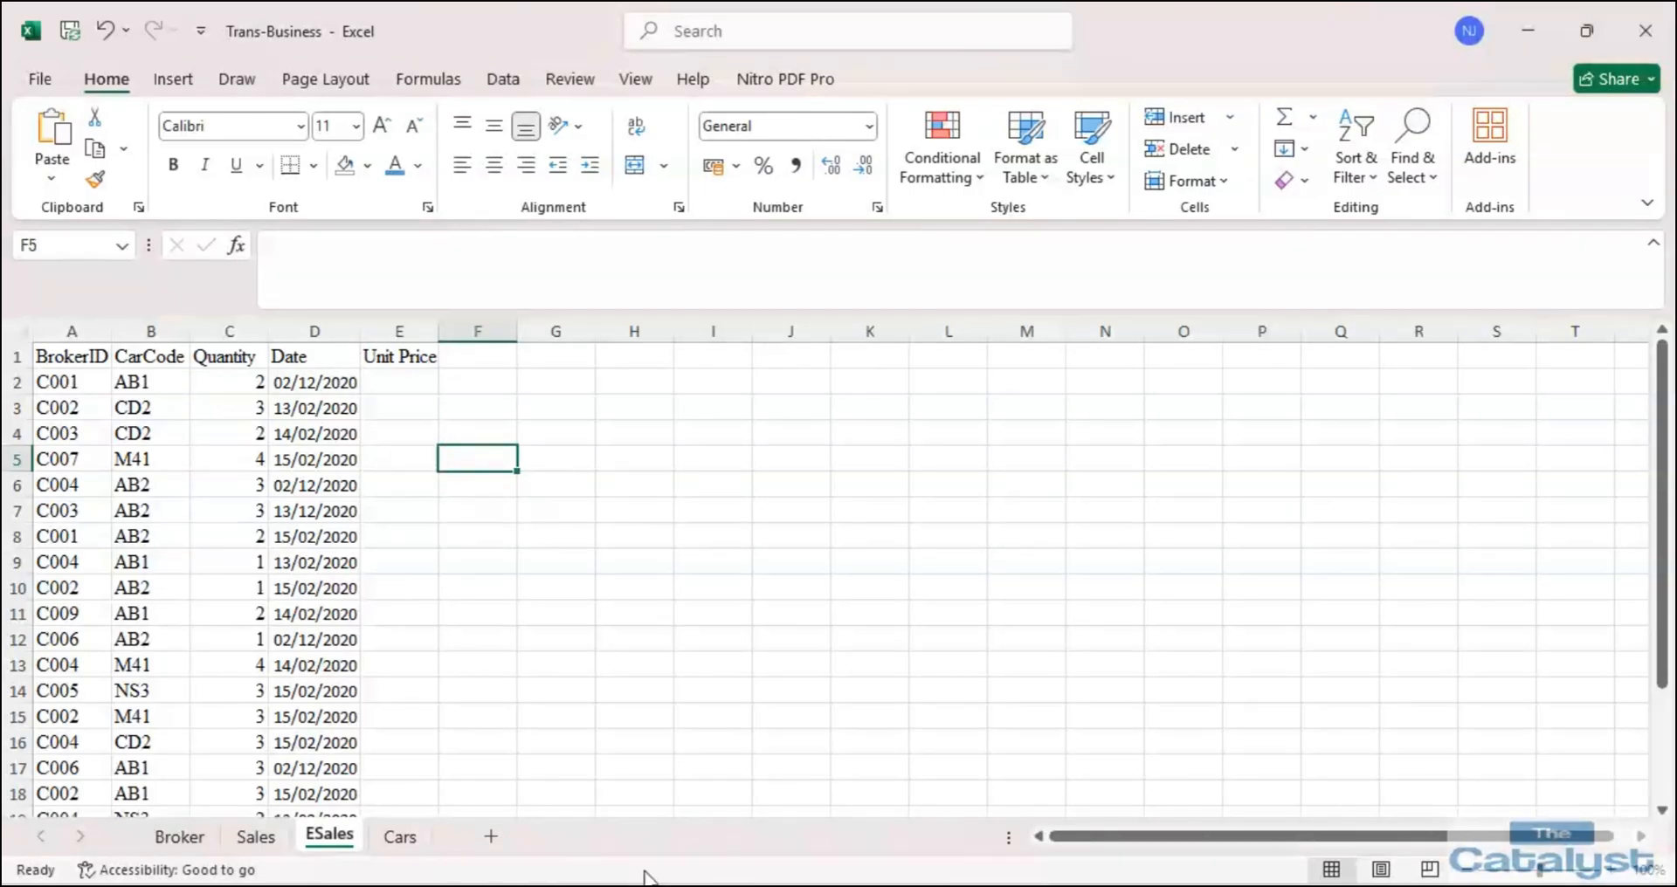
# Reread question 3 in the exam paper, select cell E2 of ESales and review the car codes and prices on the Cars sheet.
pyautogui.moveTo(646, 880)
pyautogui.click(725, 778)
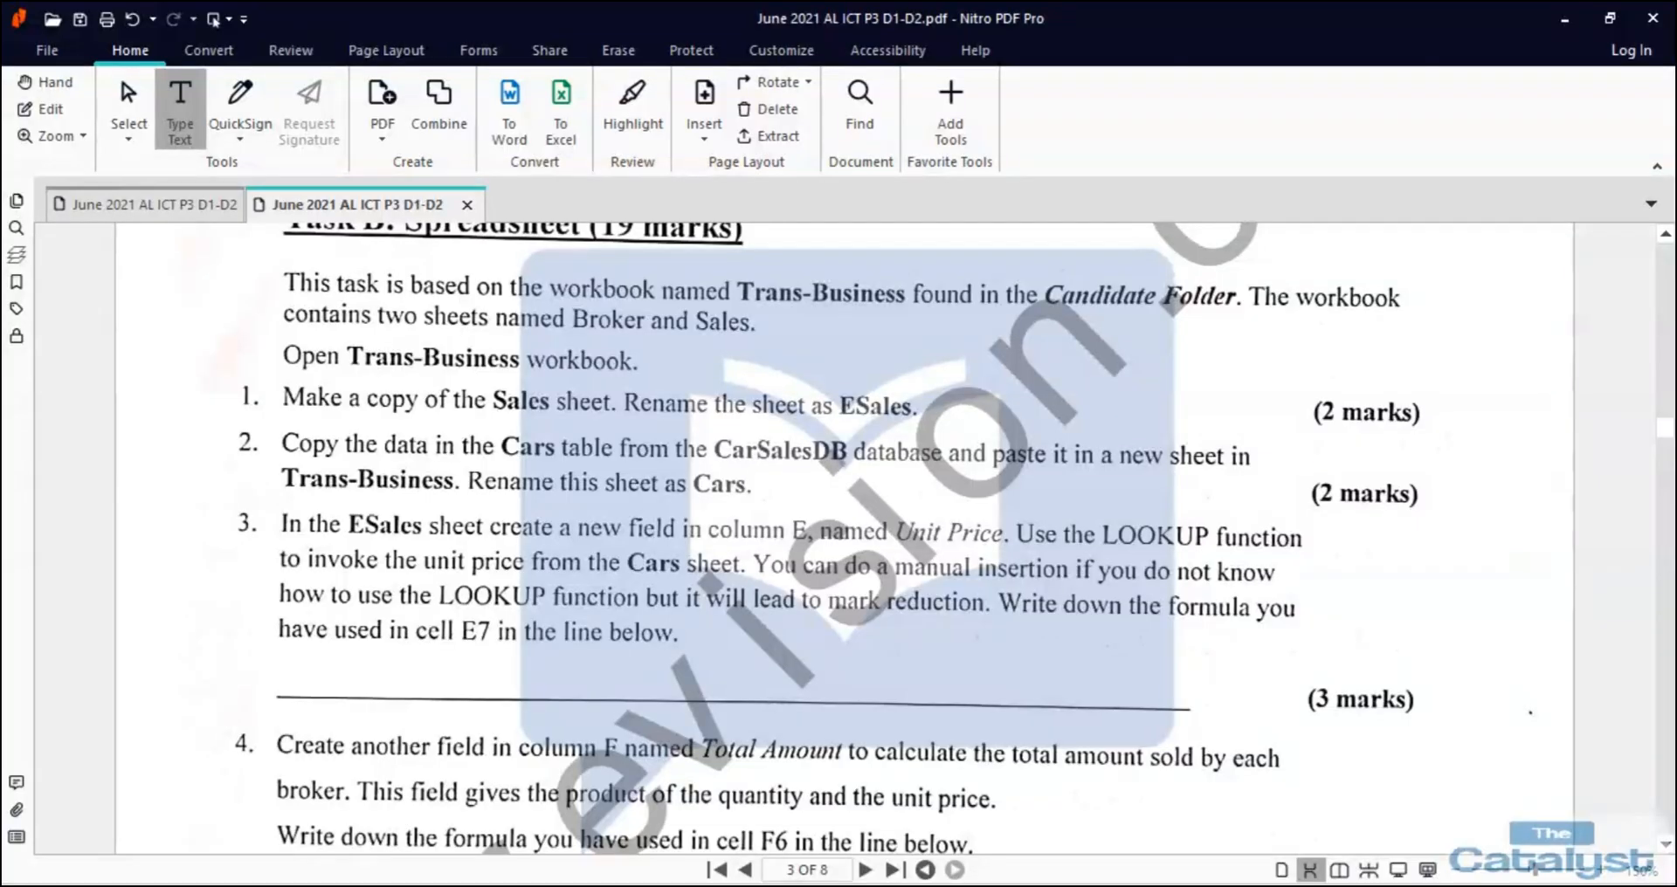
pyautogui.click(655, 885)
pyautogui.click(385, 384)
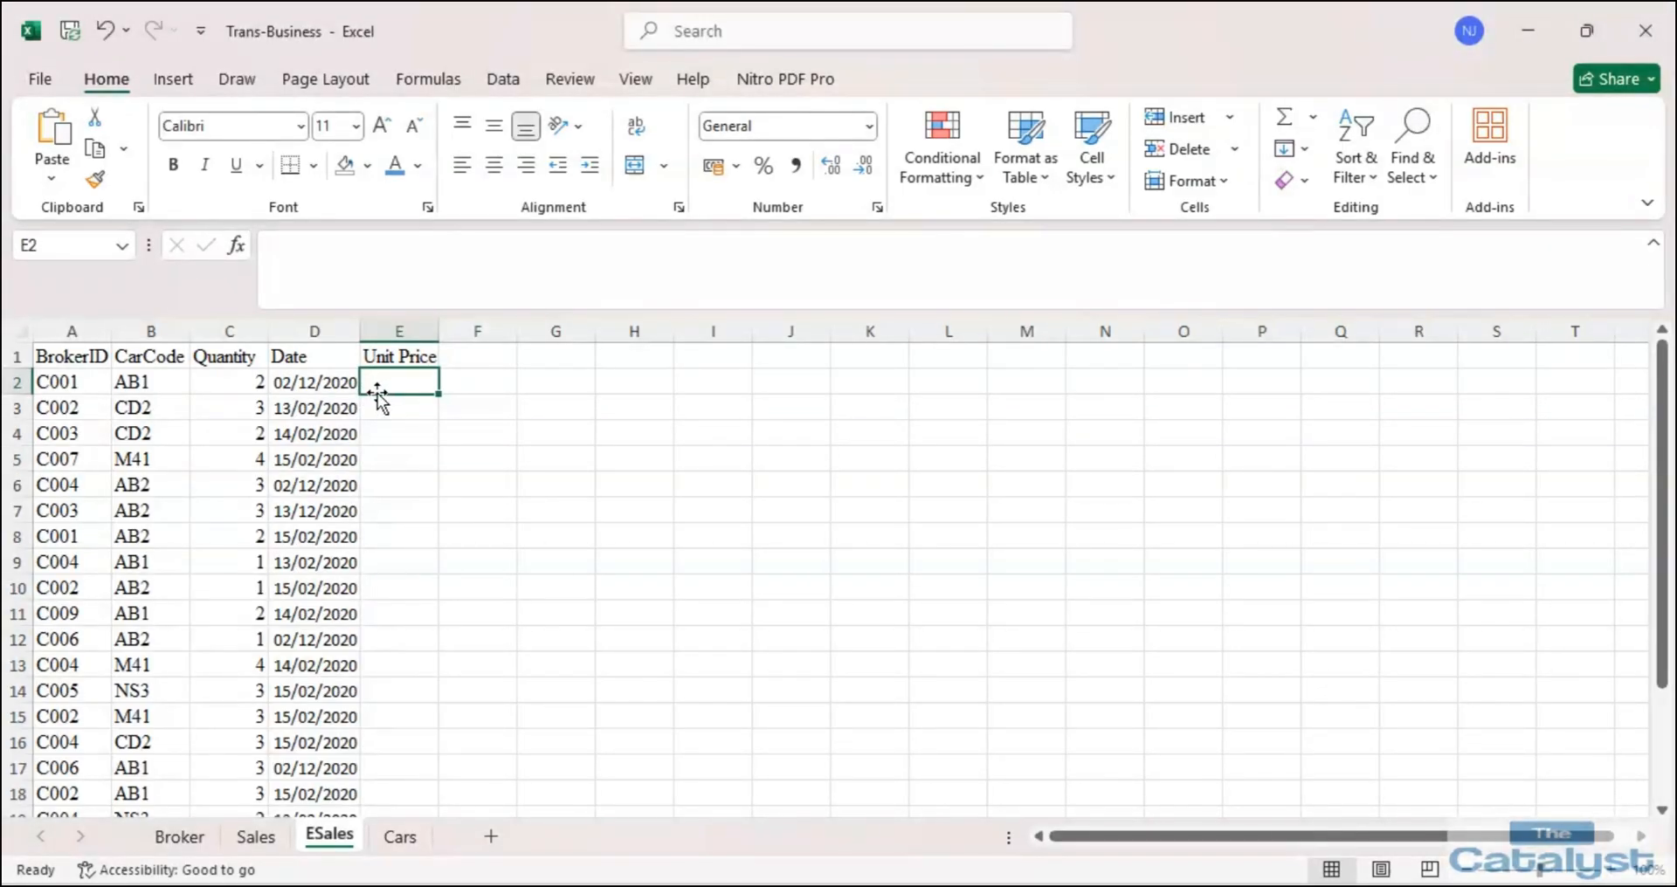
pyautogui.click(399, 836)
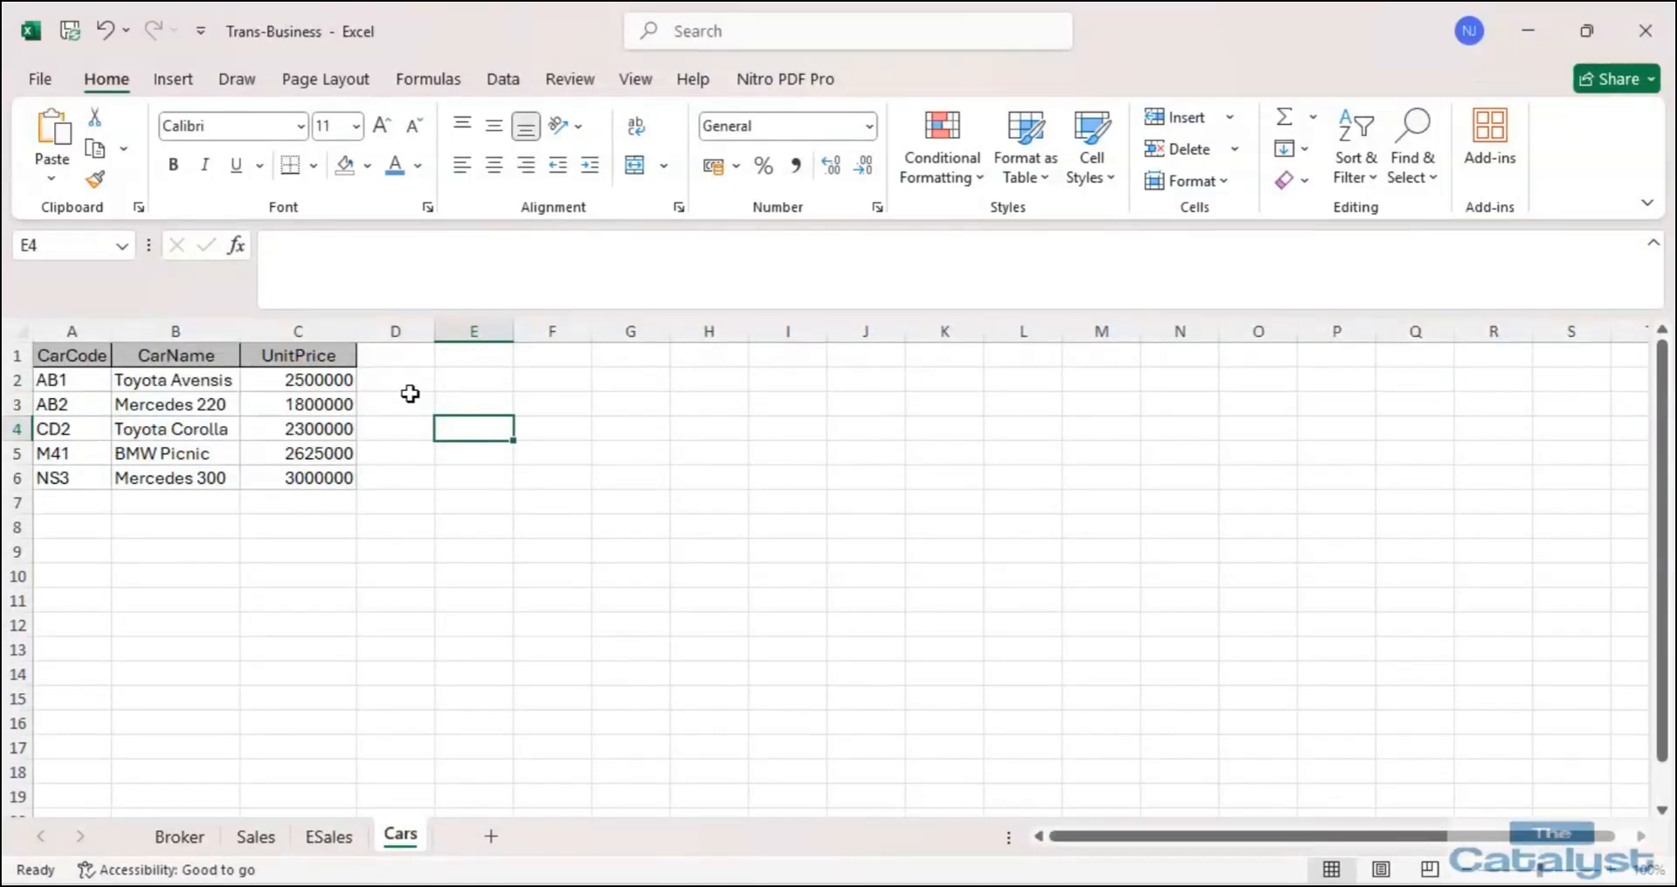
pyautogui.click(336, 837)
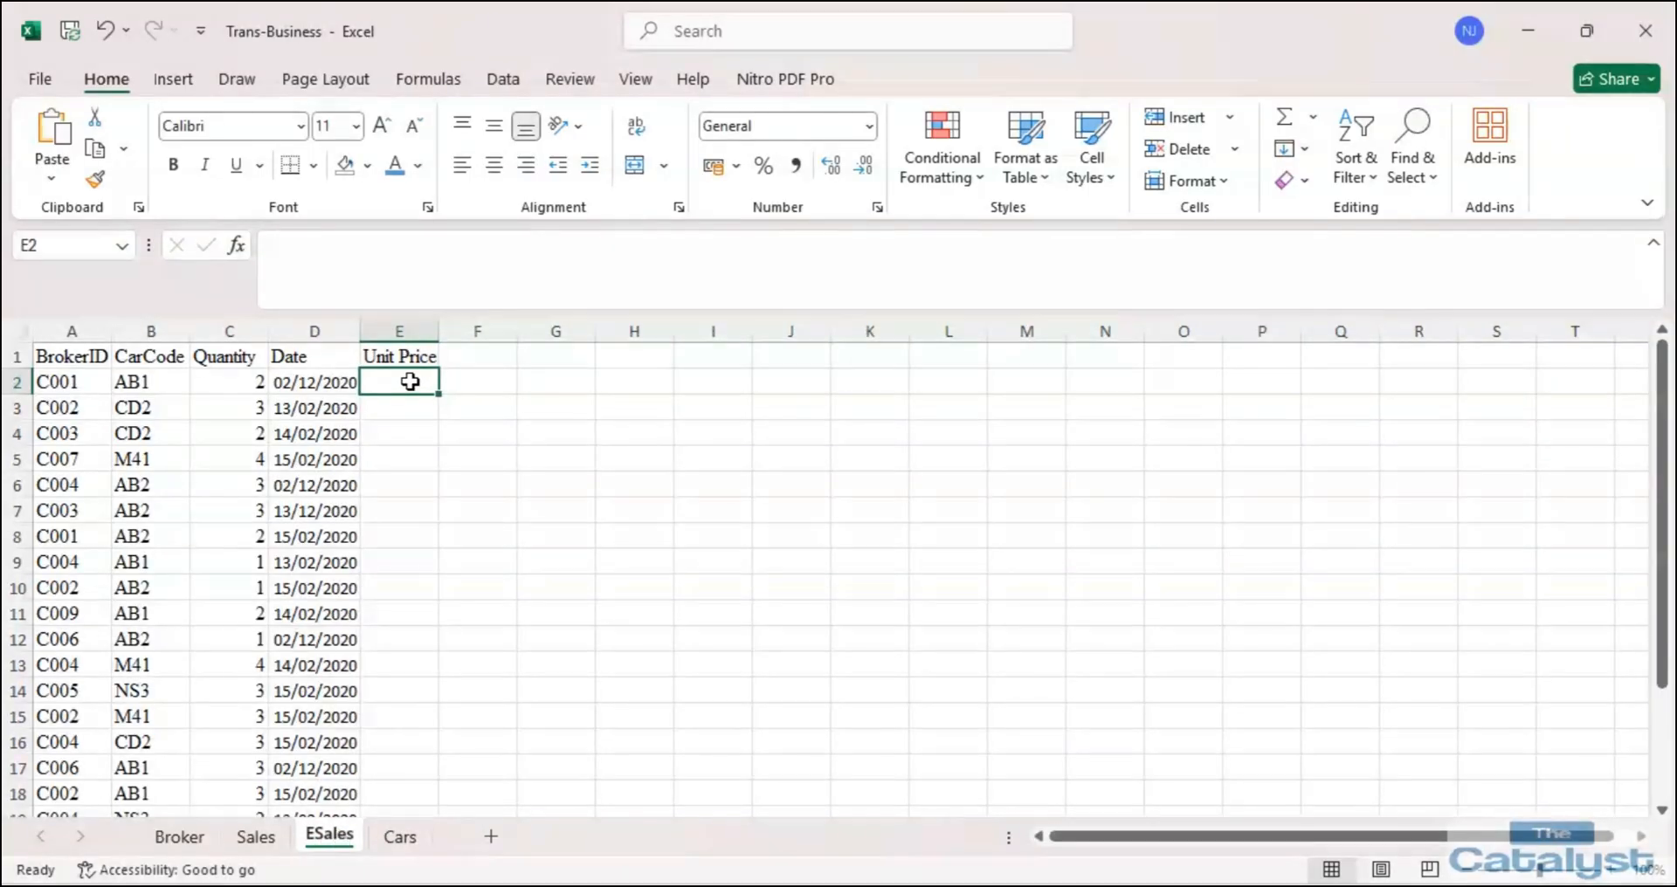
# Insert the LOOKUP function in cell E2 of ESales, using the lookup_value,lookup_vector,result_vector argument list.
pyautogui.click(237, 245)
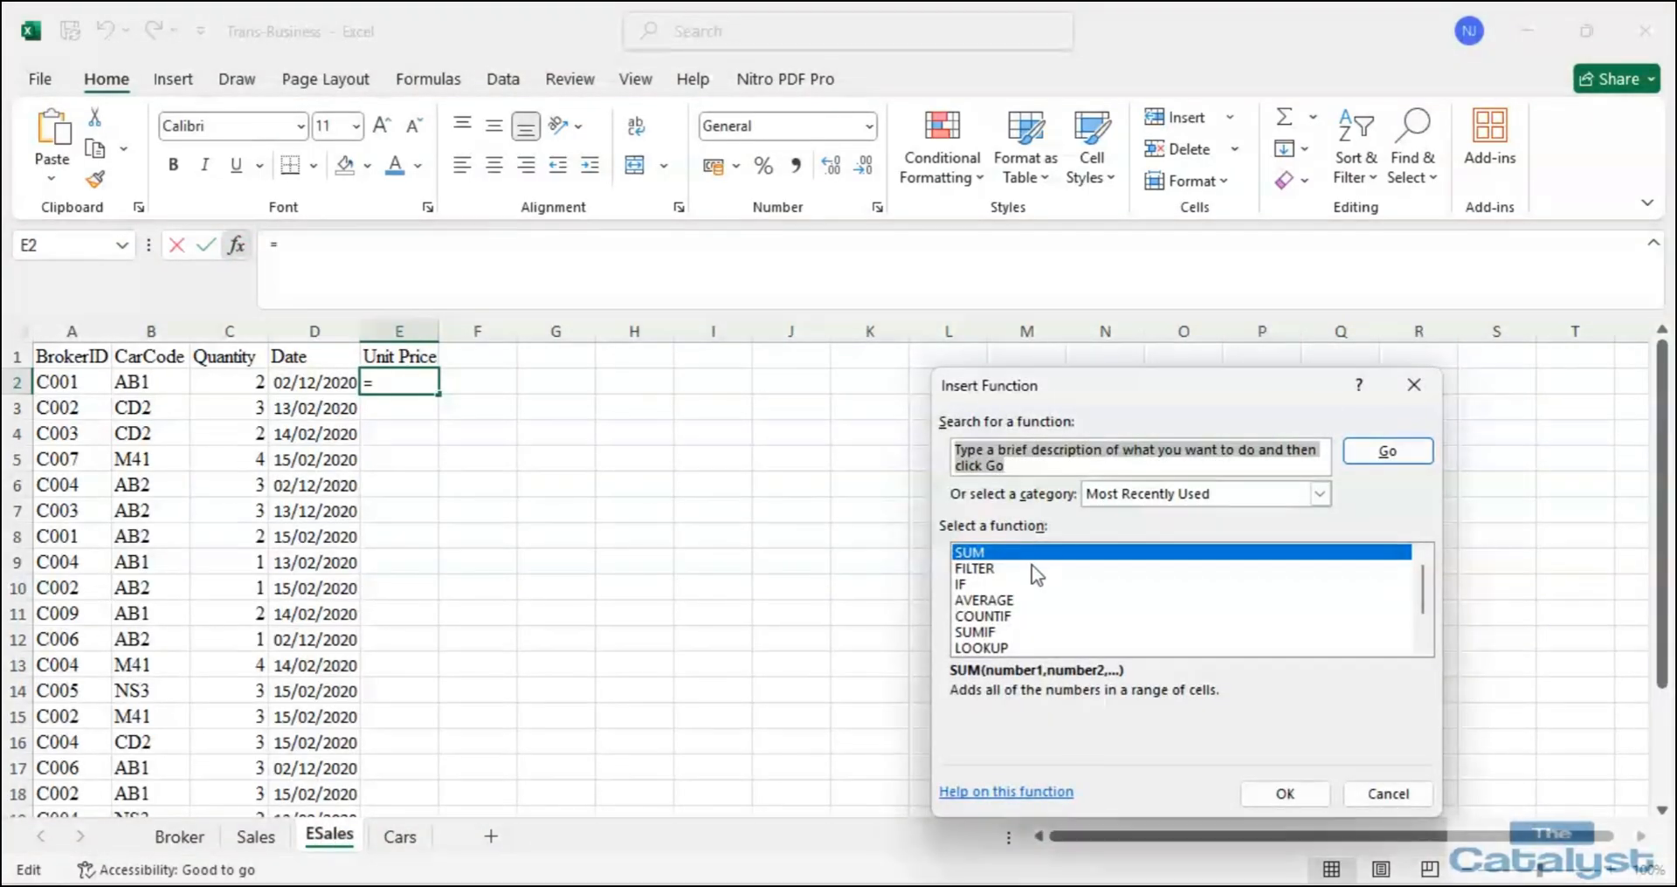
pyautogui.write('lo')
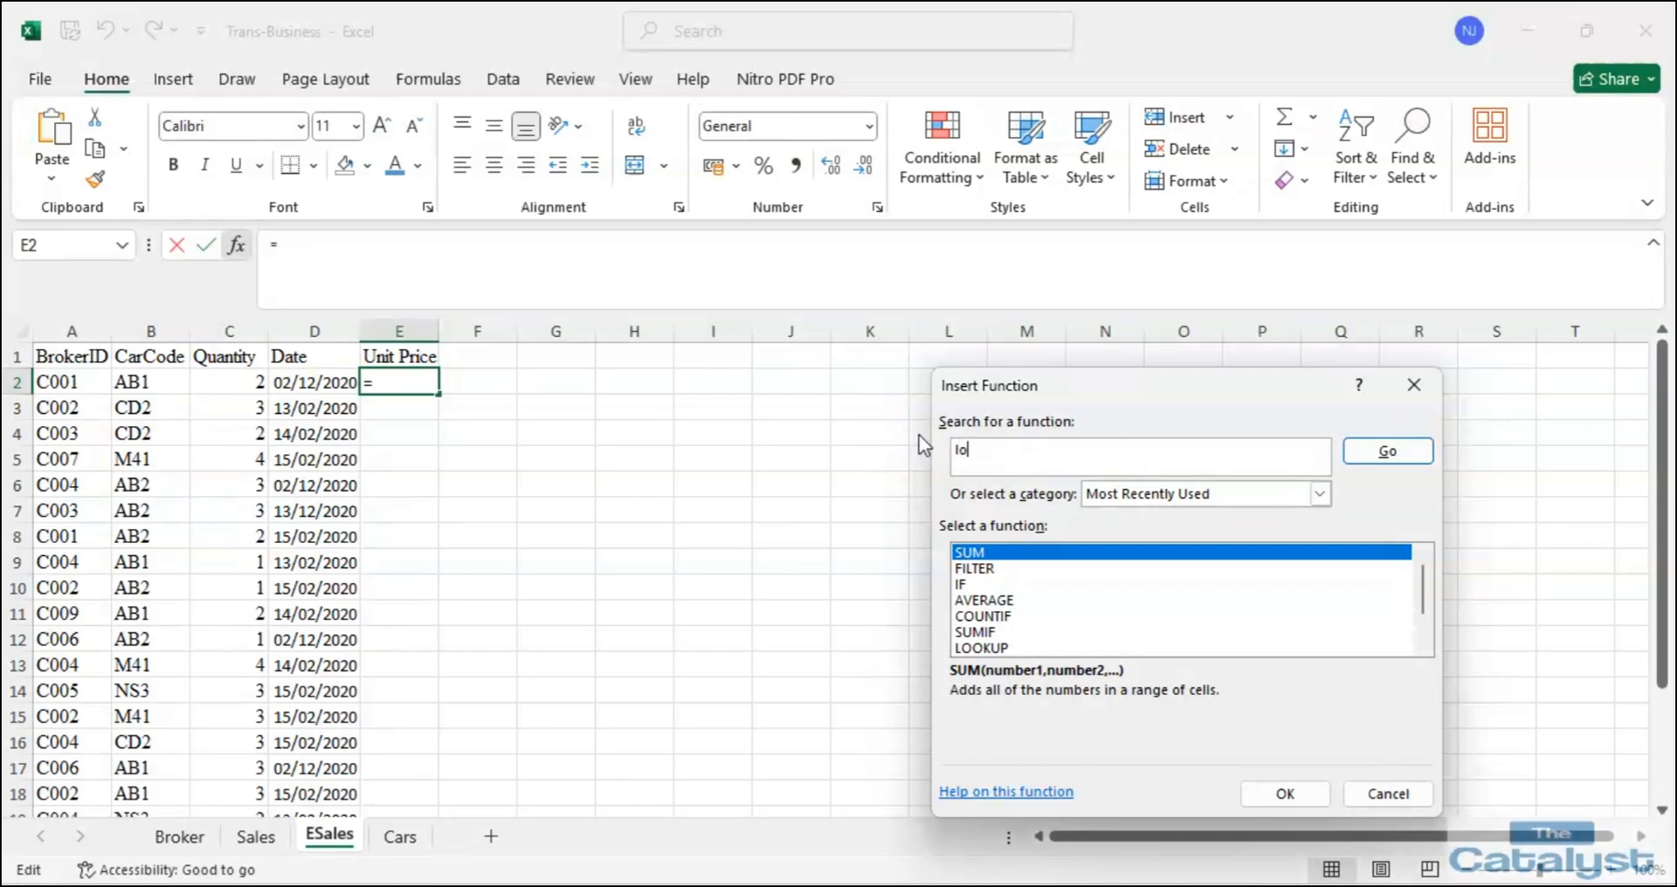
pyautogui.write('okup')
pyautogui.press('Return')
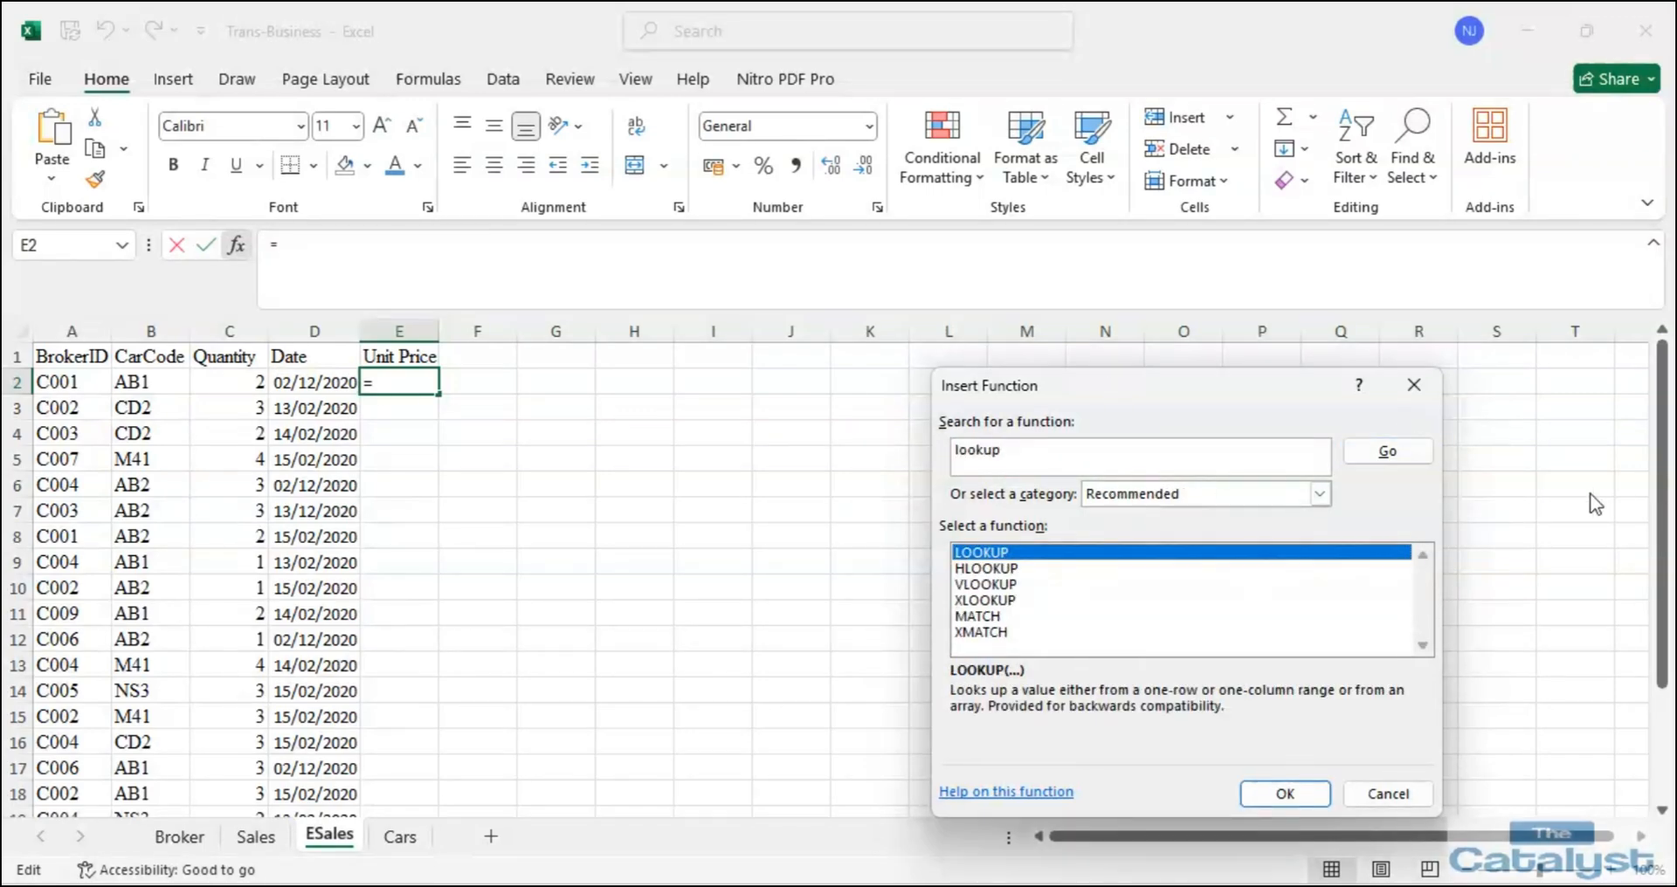
pyautogui.click(1284, 793)
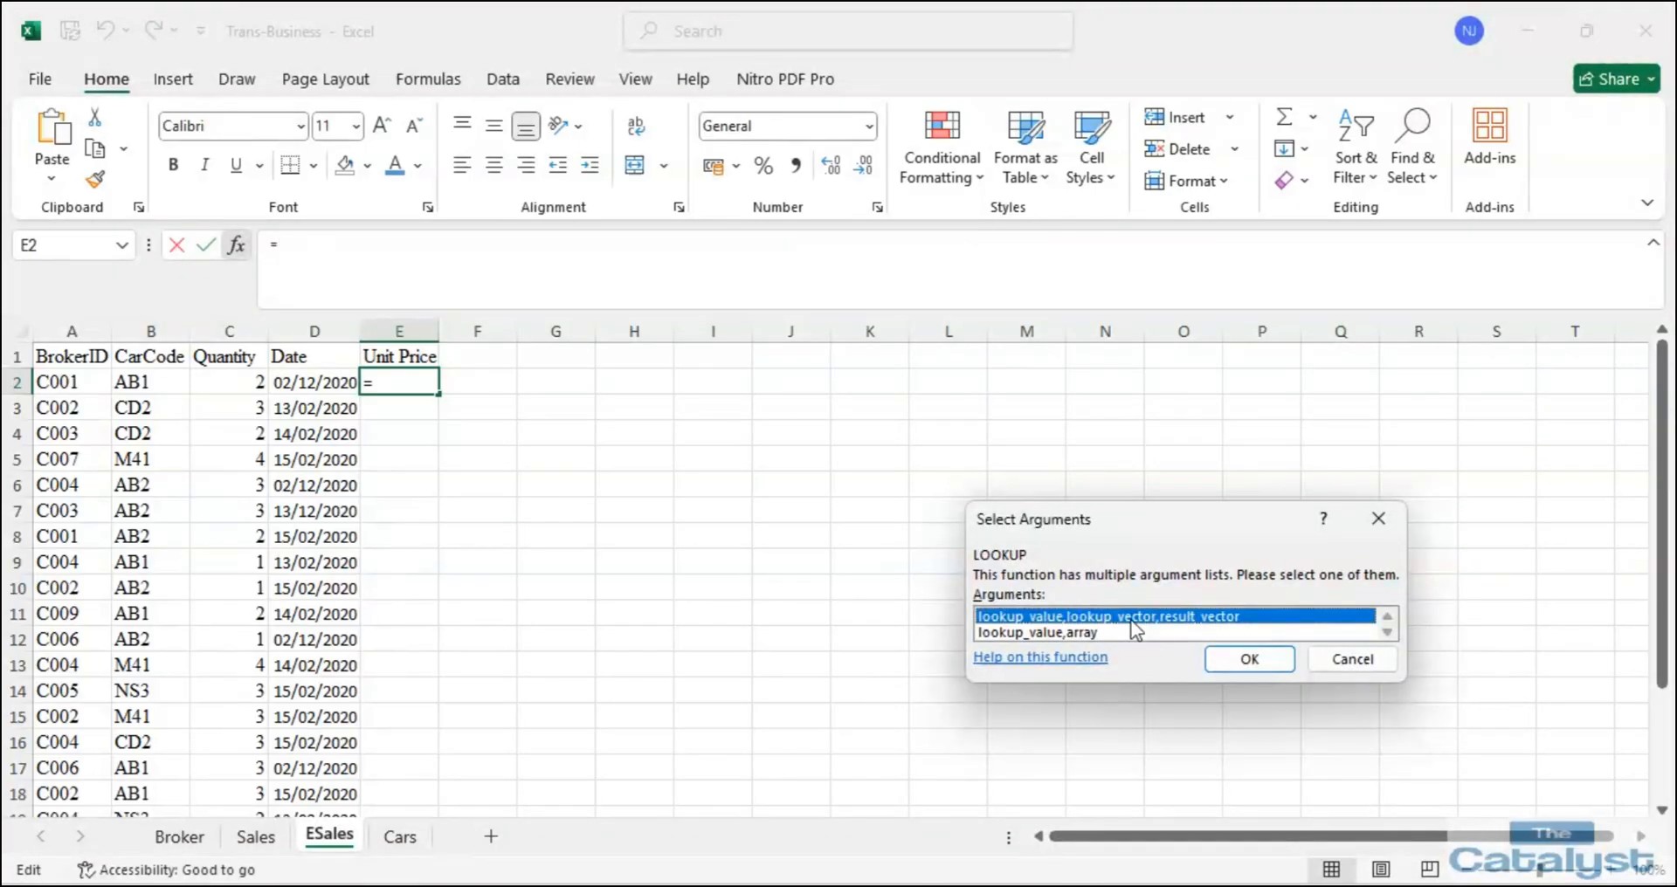
pyautogui.click(1250, 660)
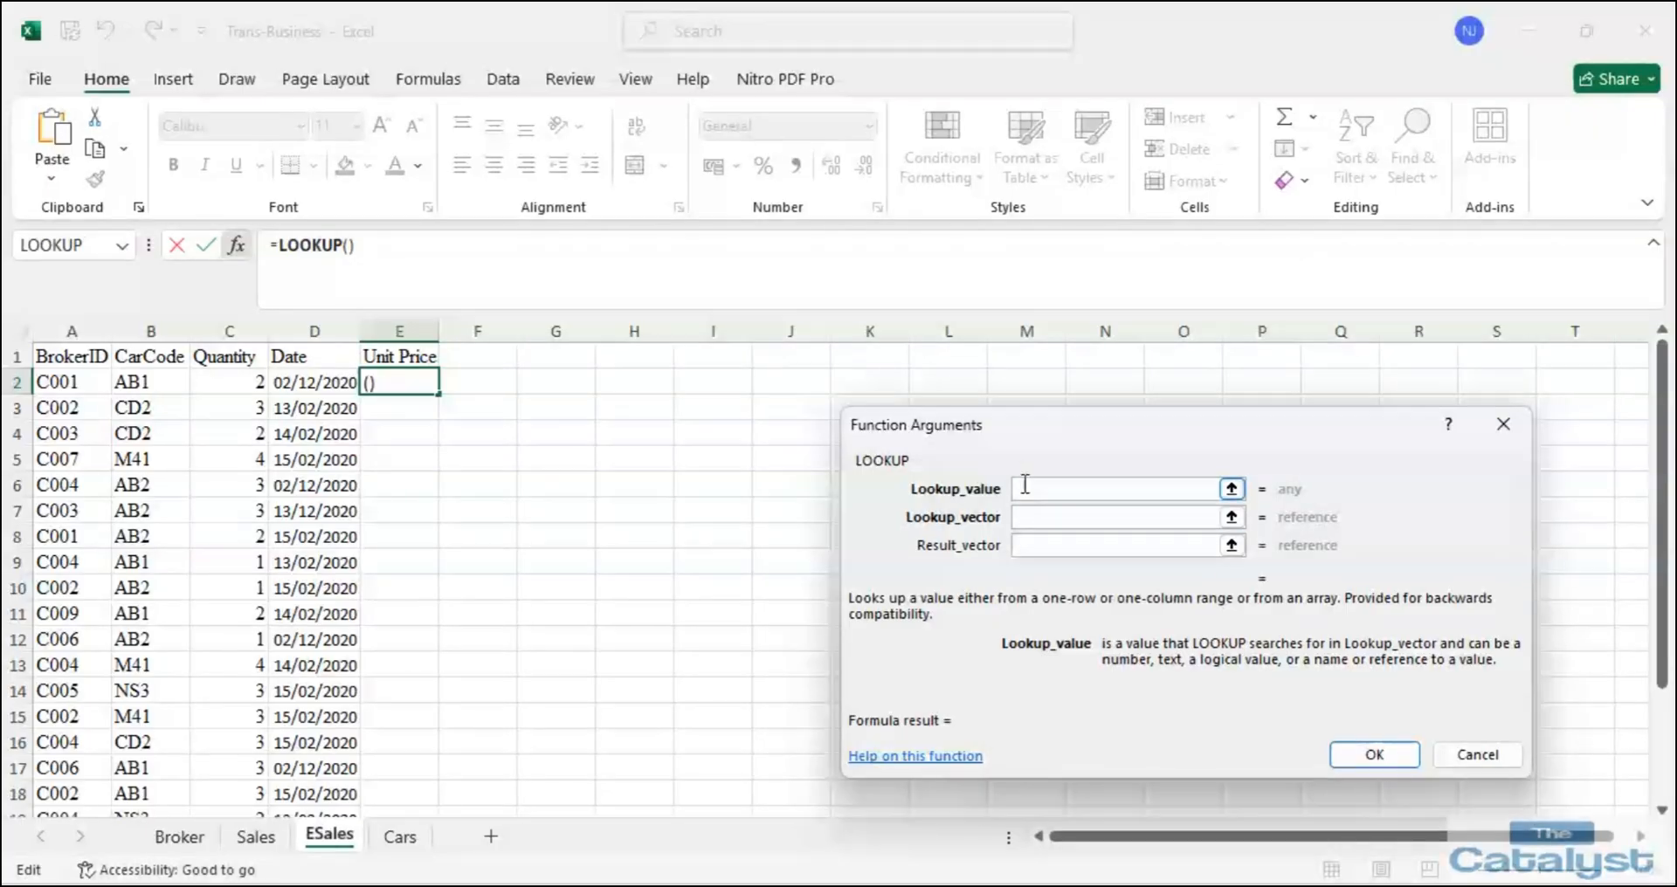
# Set the LOOKUP arguments to lookup value B2, lookup vector Cars!A2:A6 and result vector Cars!C2:C6.
pyautogui.click(150, 381)
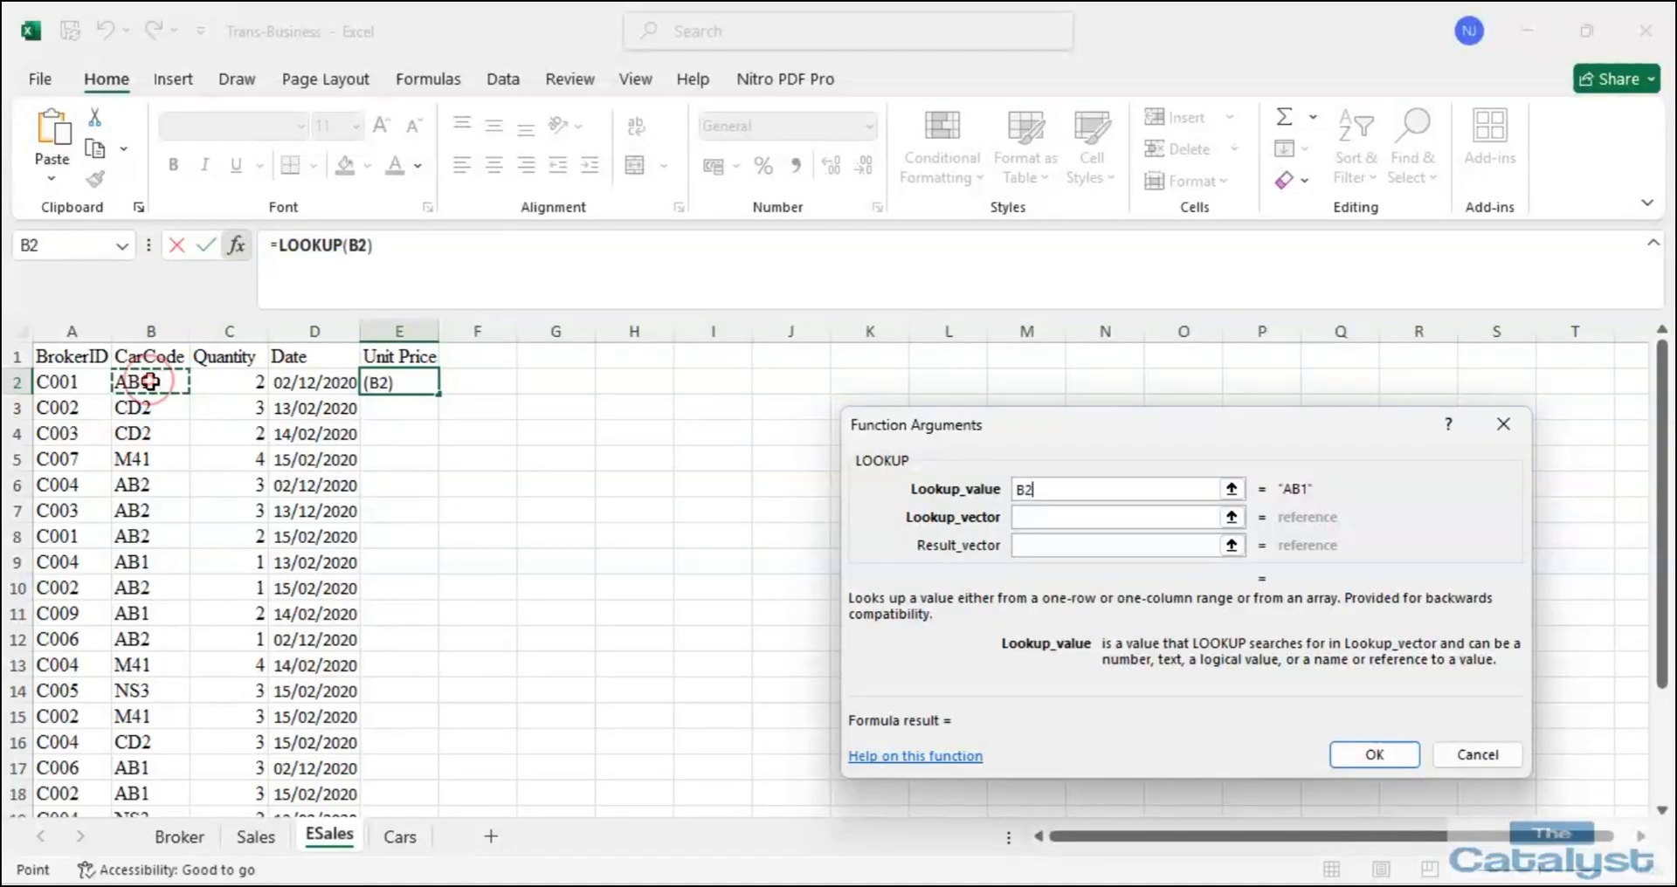
pyautogui.click(1037, 517)
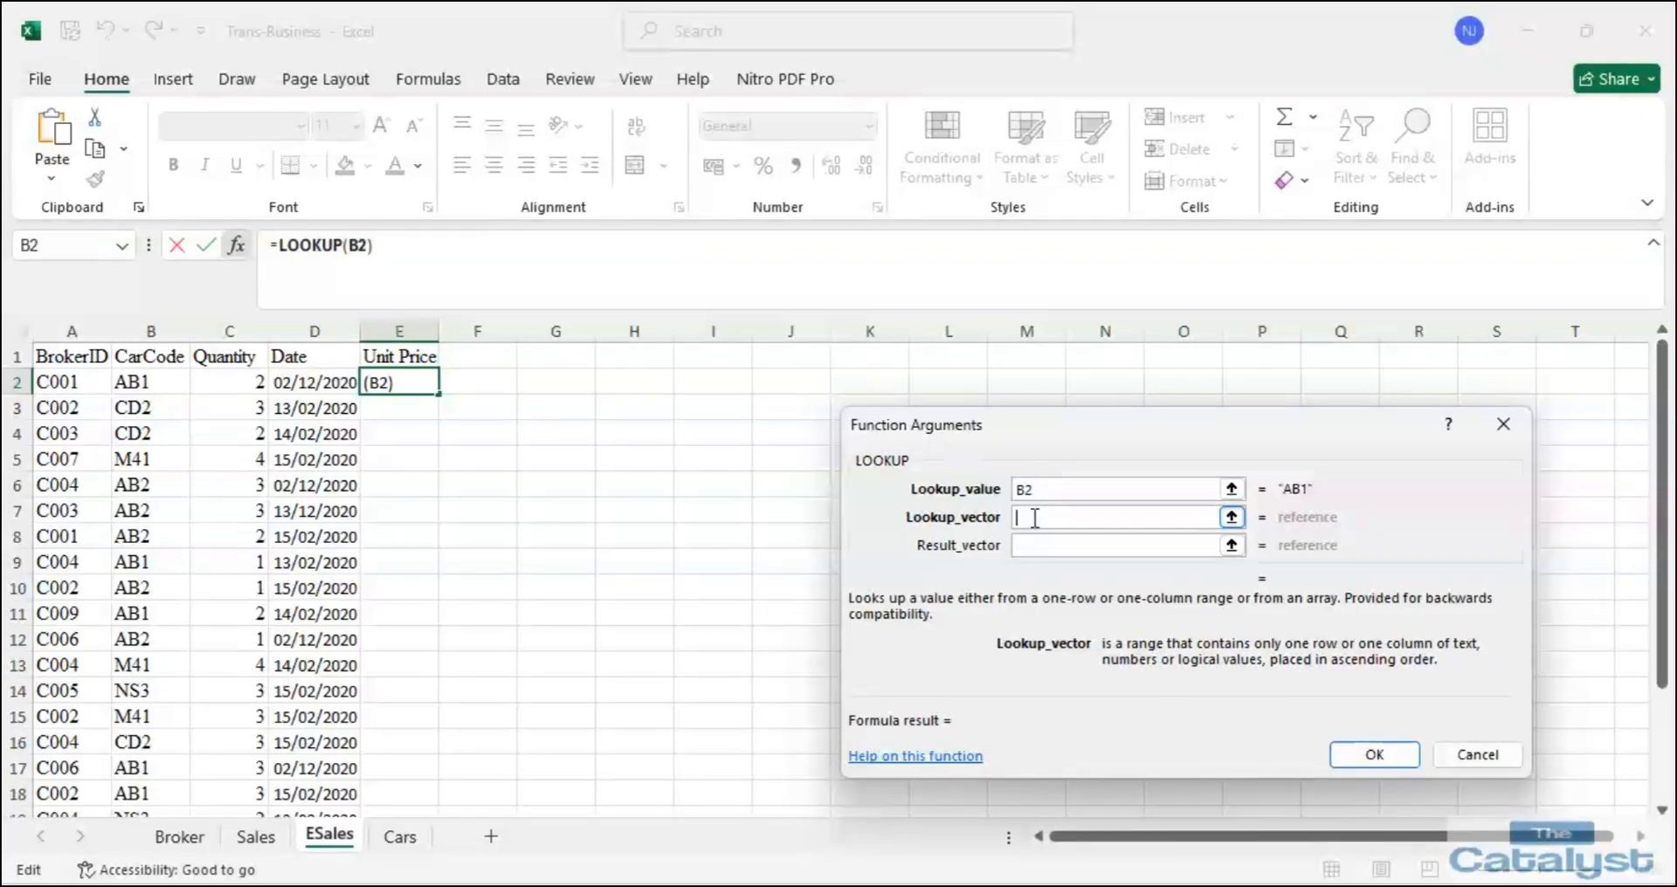
pyautogui.click(400, 837)
pyautogui.moveTo(64, 382); pyautogui.dragTo(66, 478)
pyautogui.click(1073, 548)
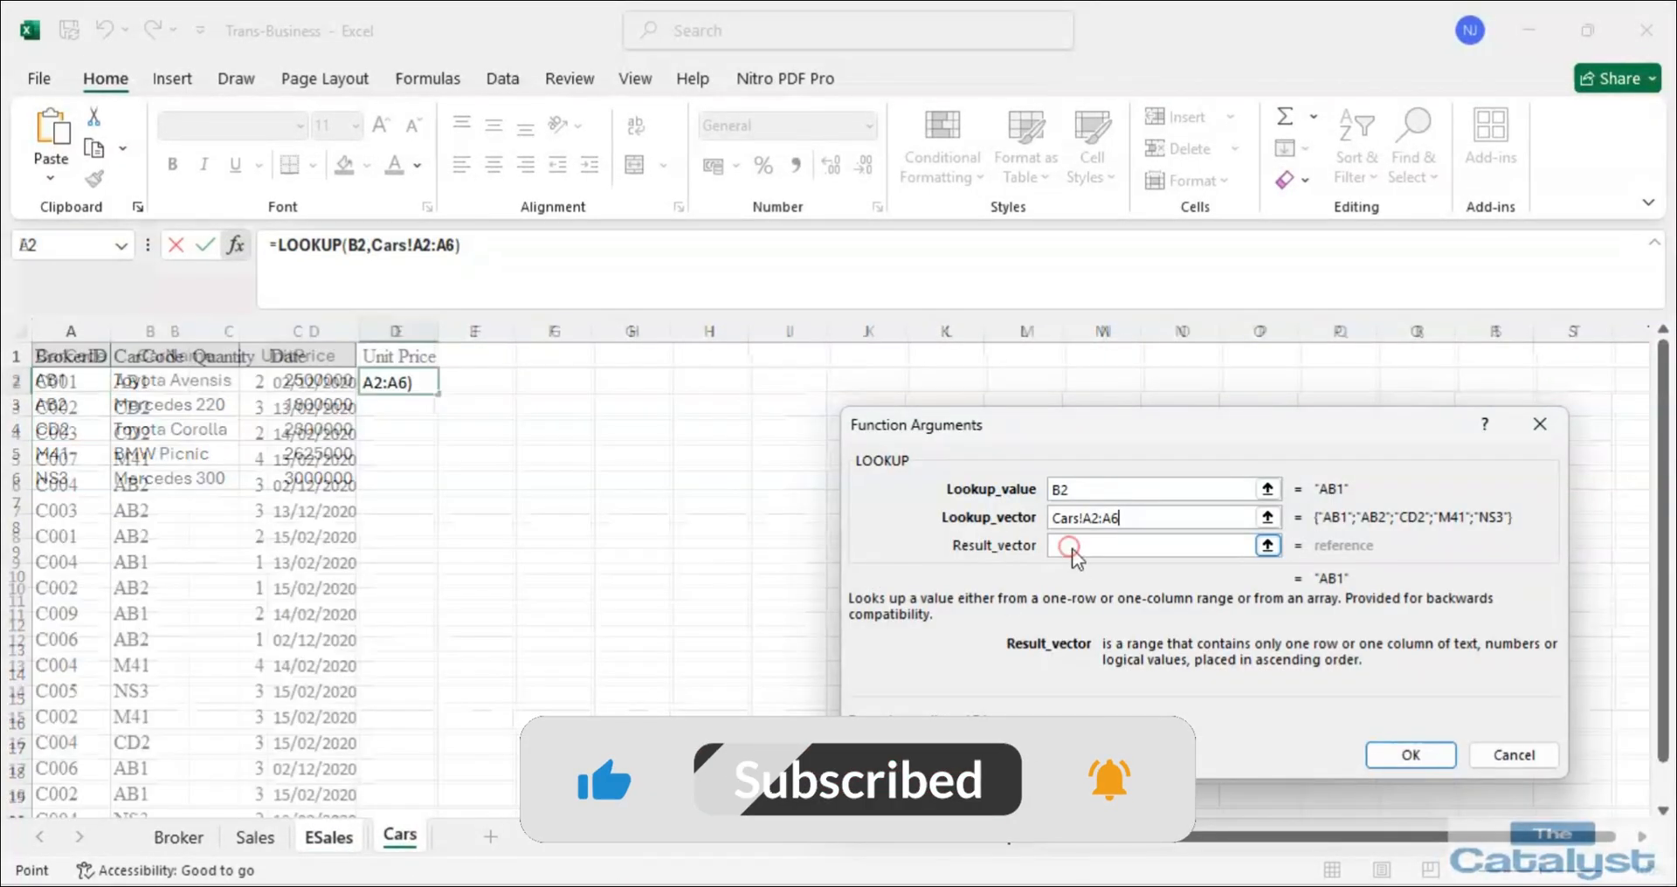
pyautogui.click(400, 837)
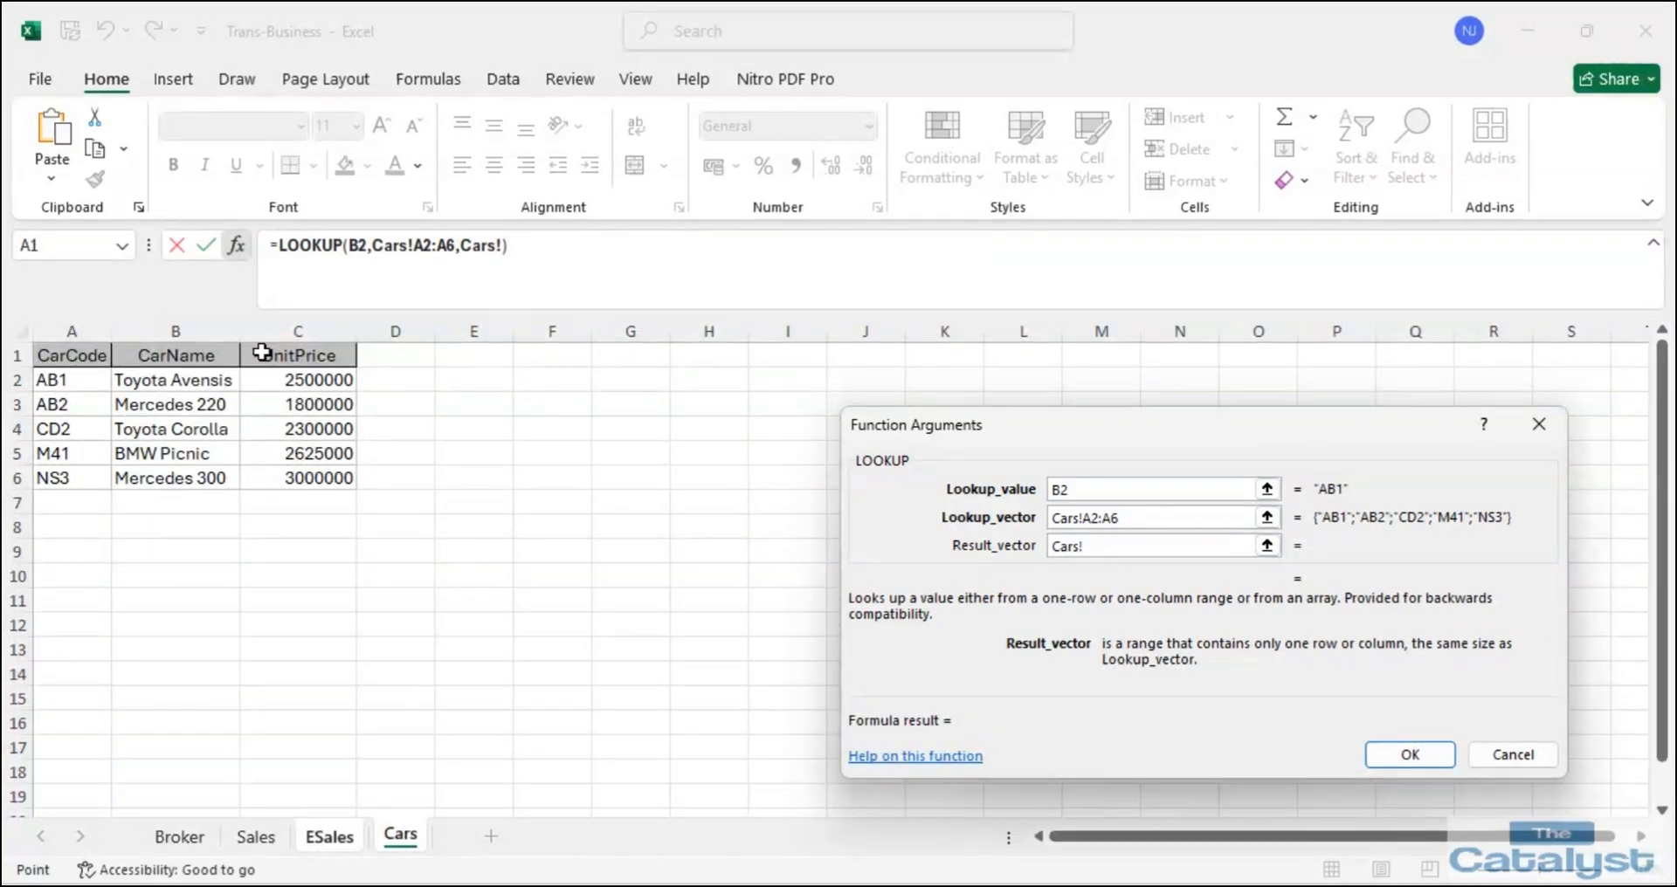
pyautogui.moveTo(329, 379); pyautogui.dragTo(333, 478)
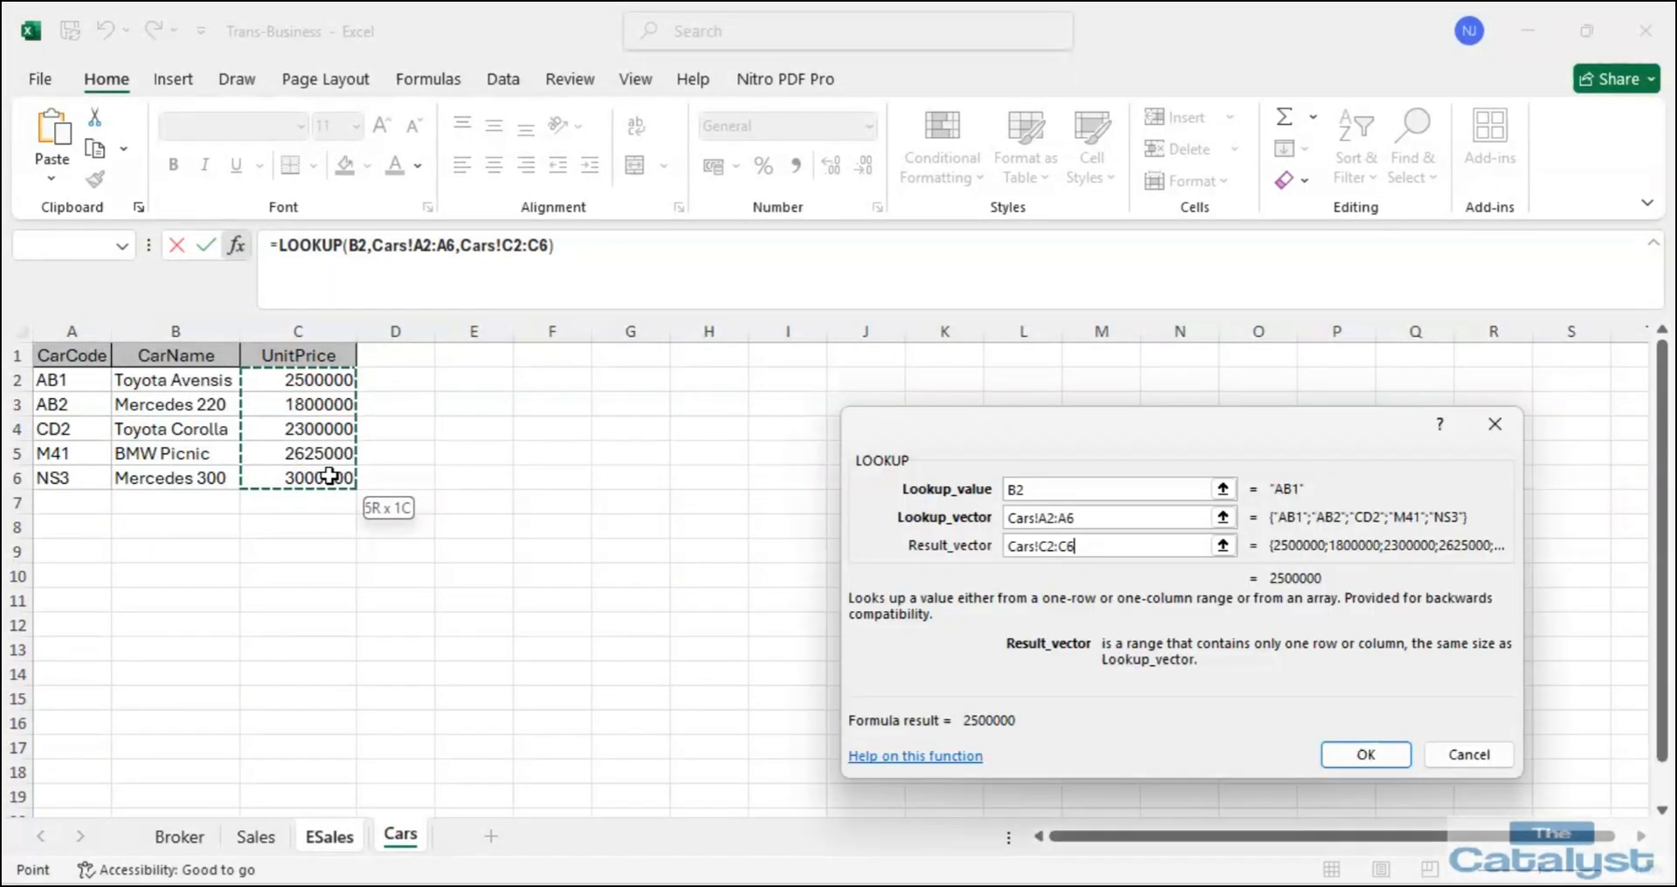
# Make the vectors absolute as Cars!$A$2:$A$6 and Cars!$C$2:$C$6, apply the LOOKUP formula in E2 and check its price against the Cars sheet.
pyautogui.click(1050, 518)
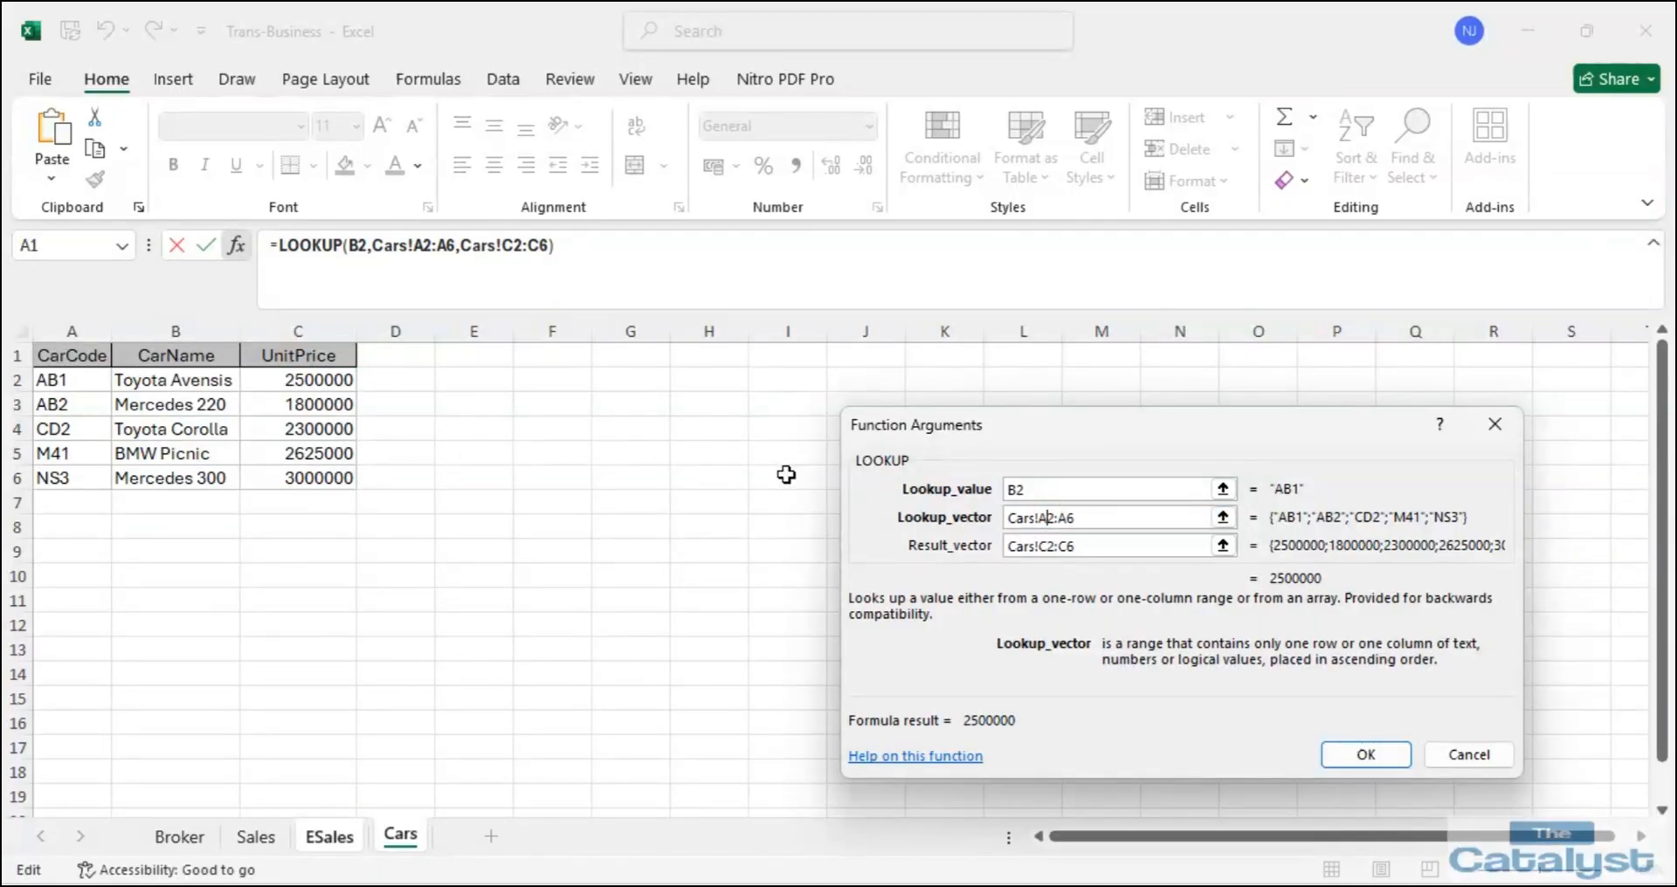
pyautogui.press('F4')
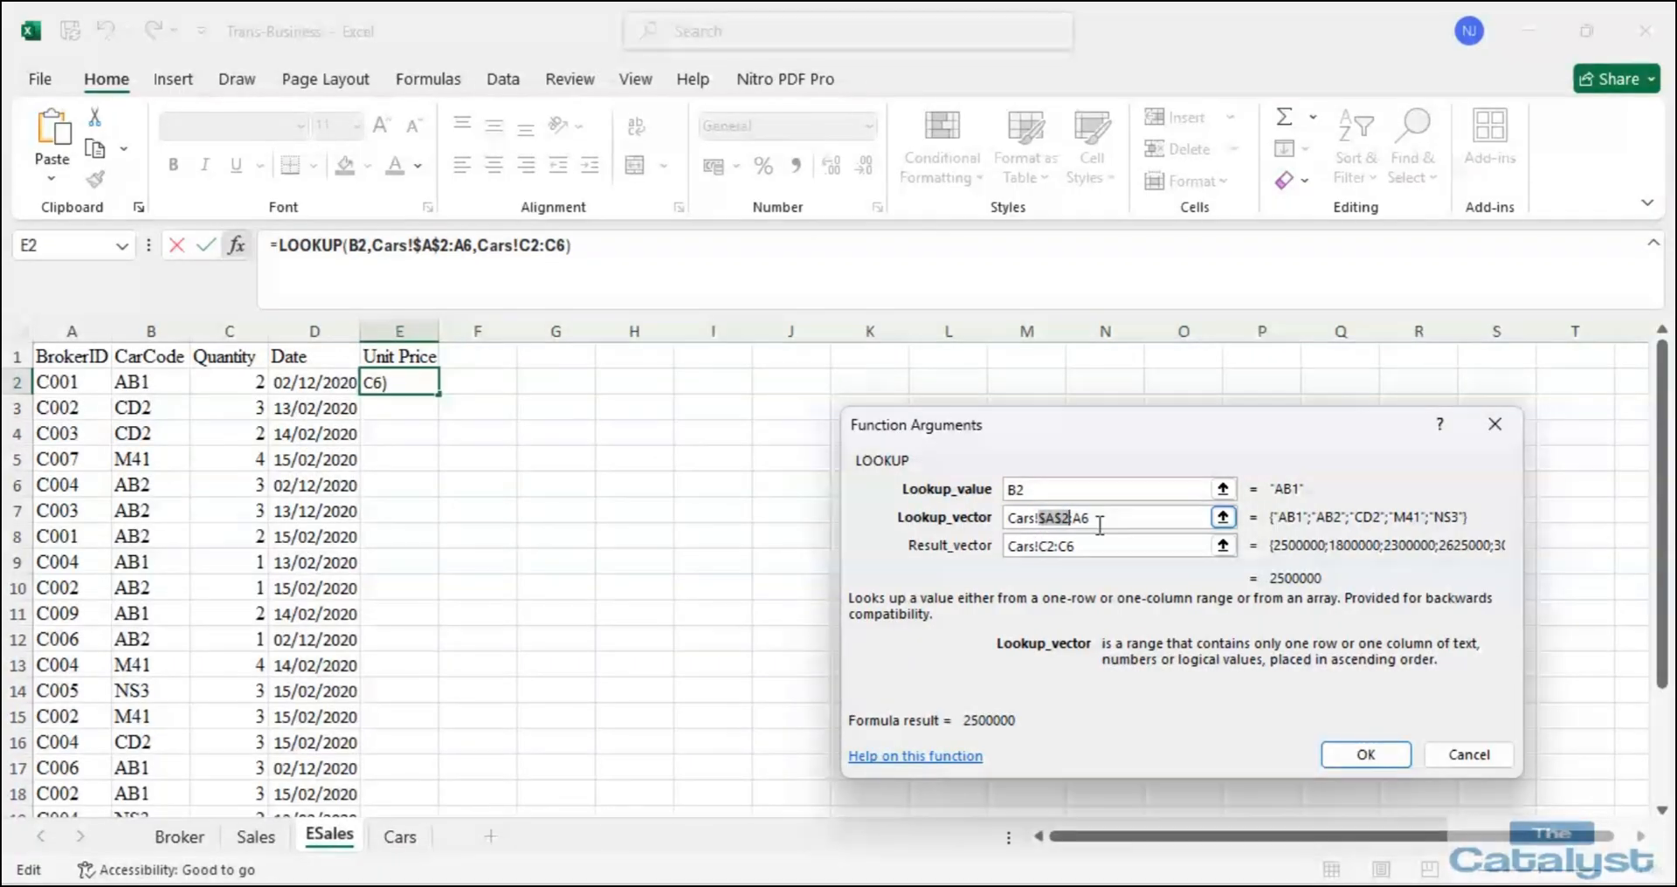
pyautogui.click(1083, 518)
pyautogui.press('F4')
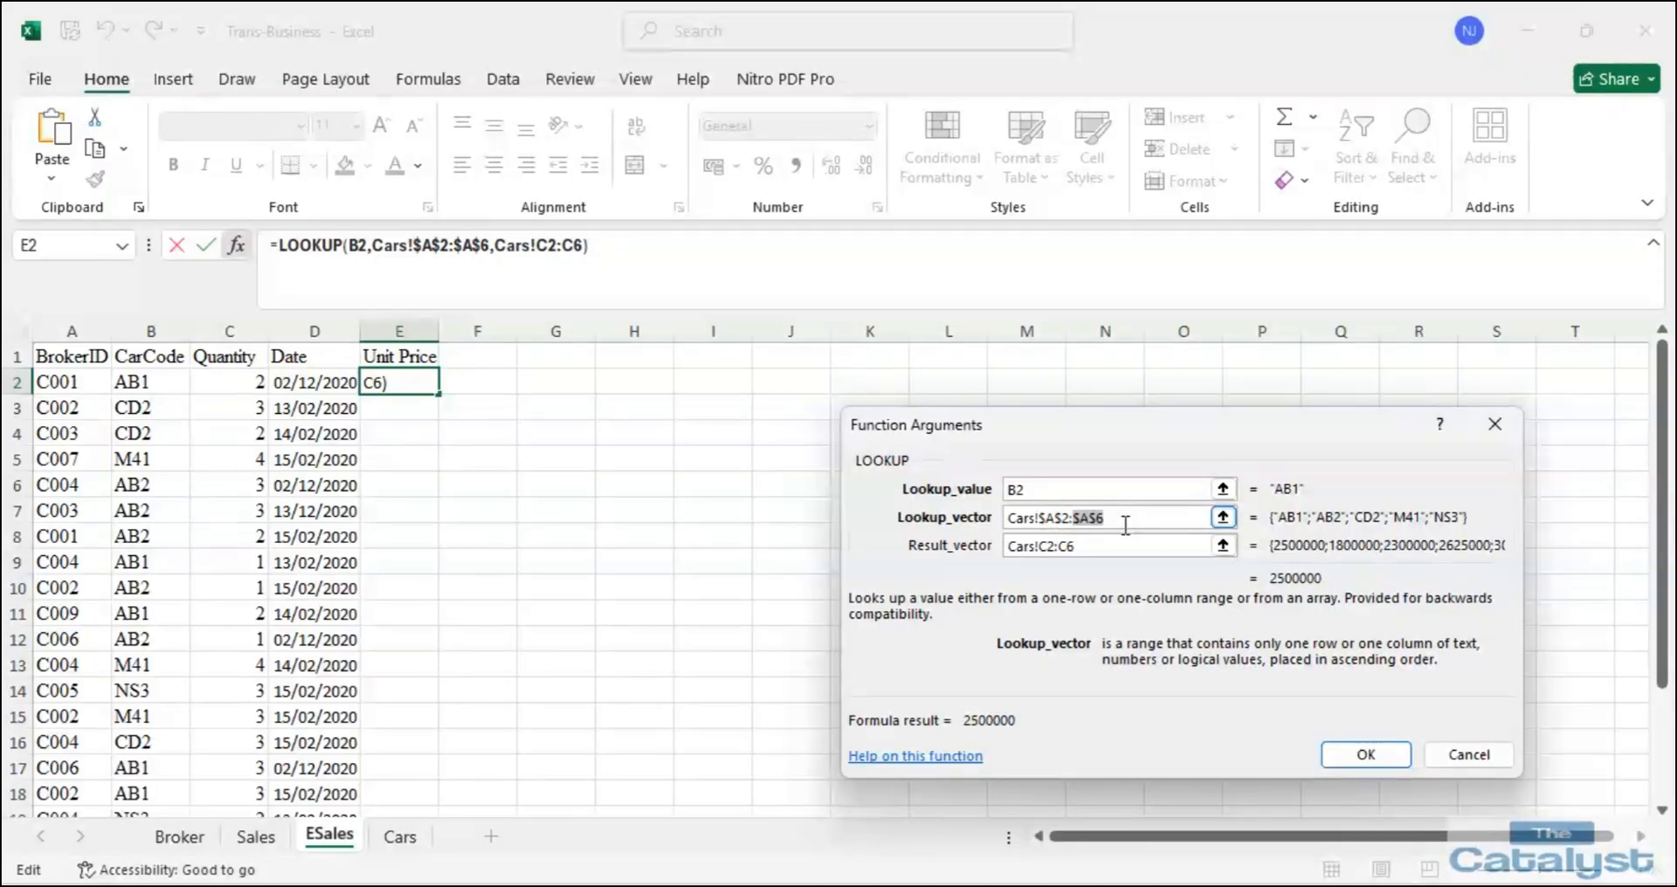
pyautogui.click(1078, 546)
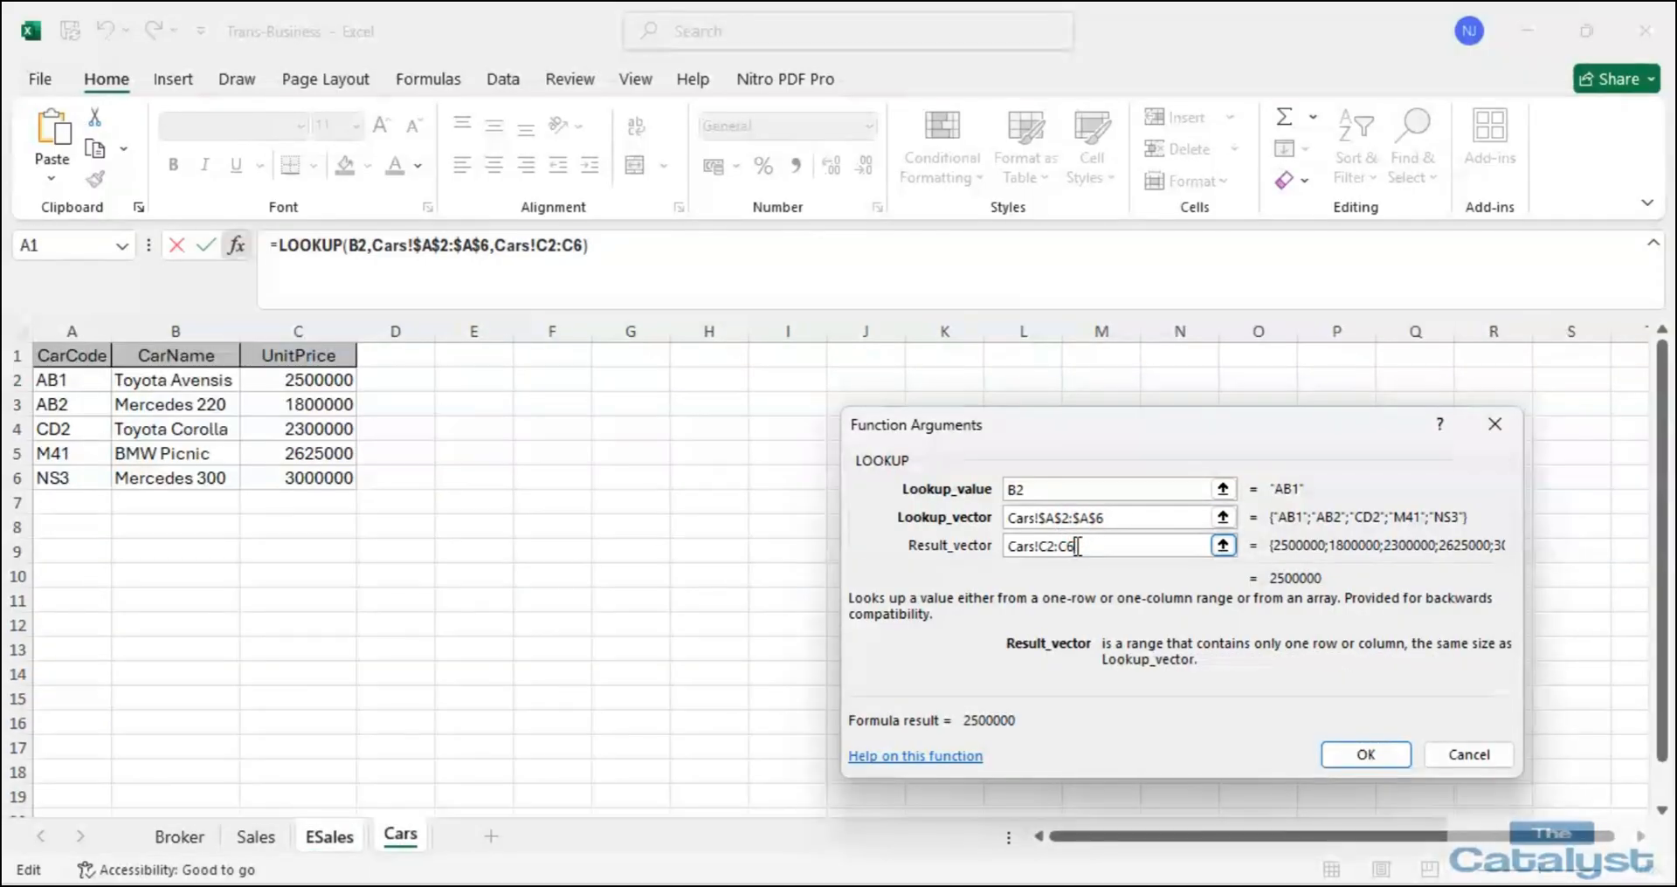
pyautogui.press('F4')
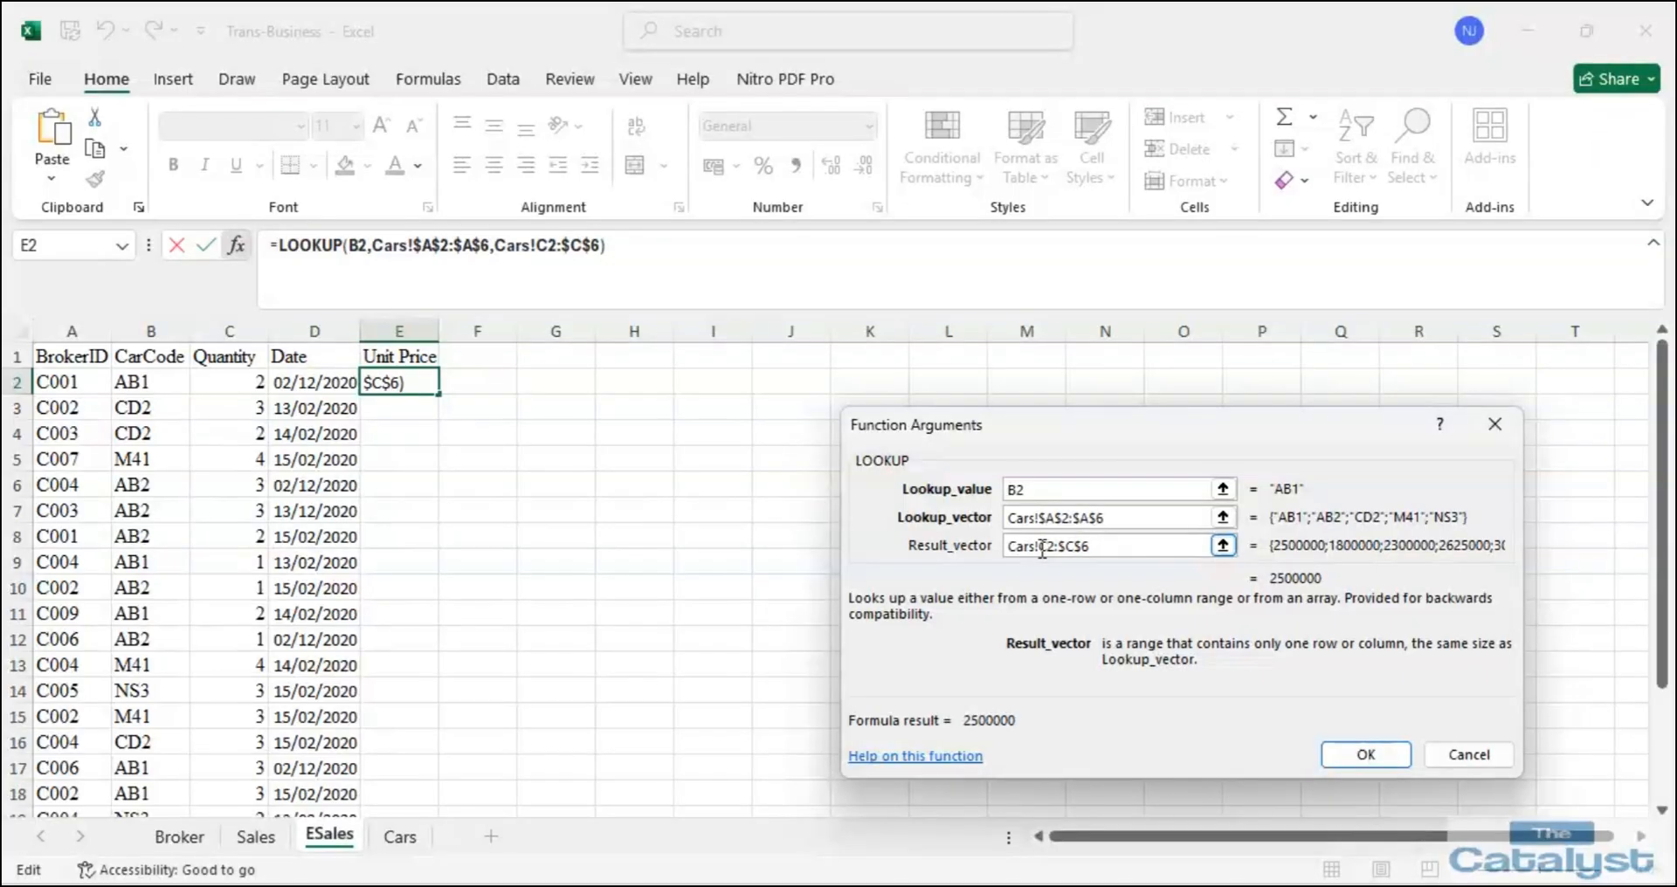
pyautogui.click(1047, 546)
pyautogui.press('F4')
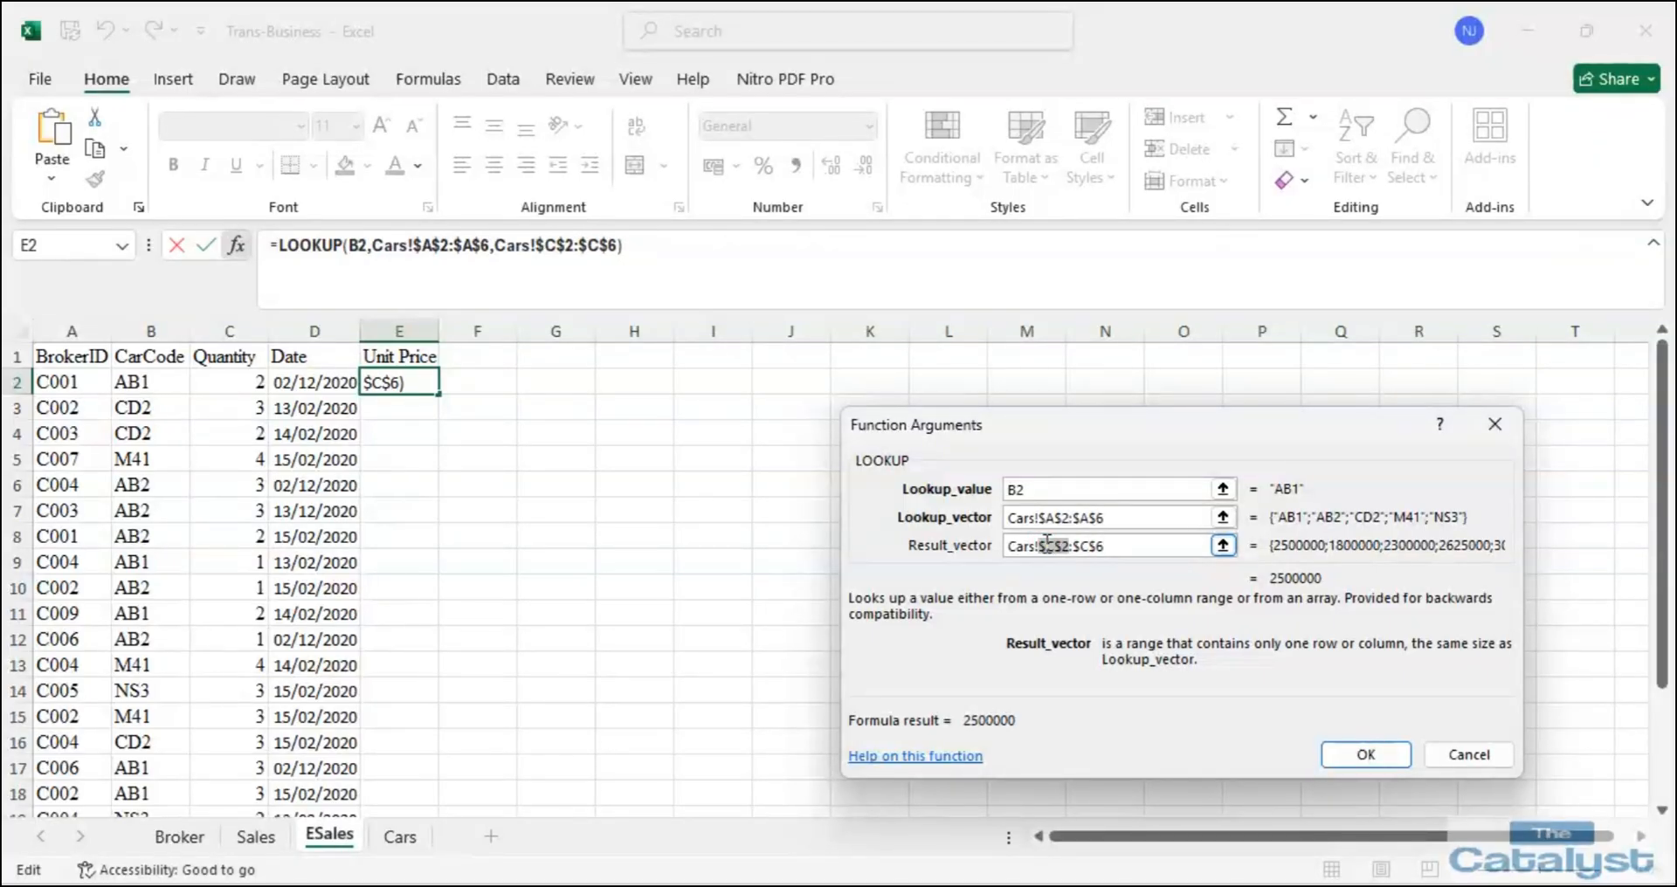
pyautogui.click(1361, 757)
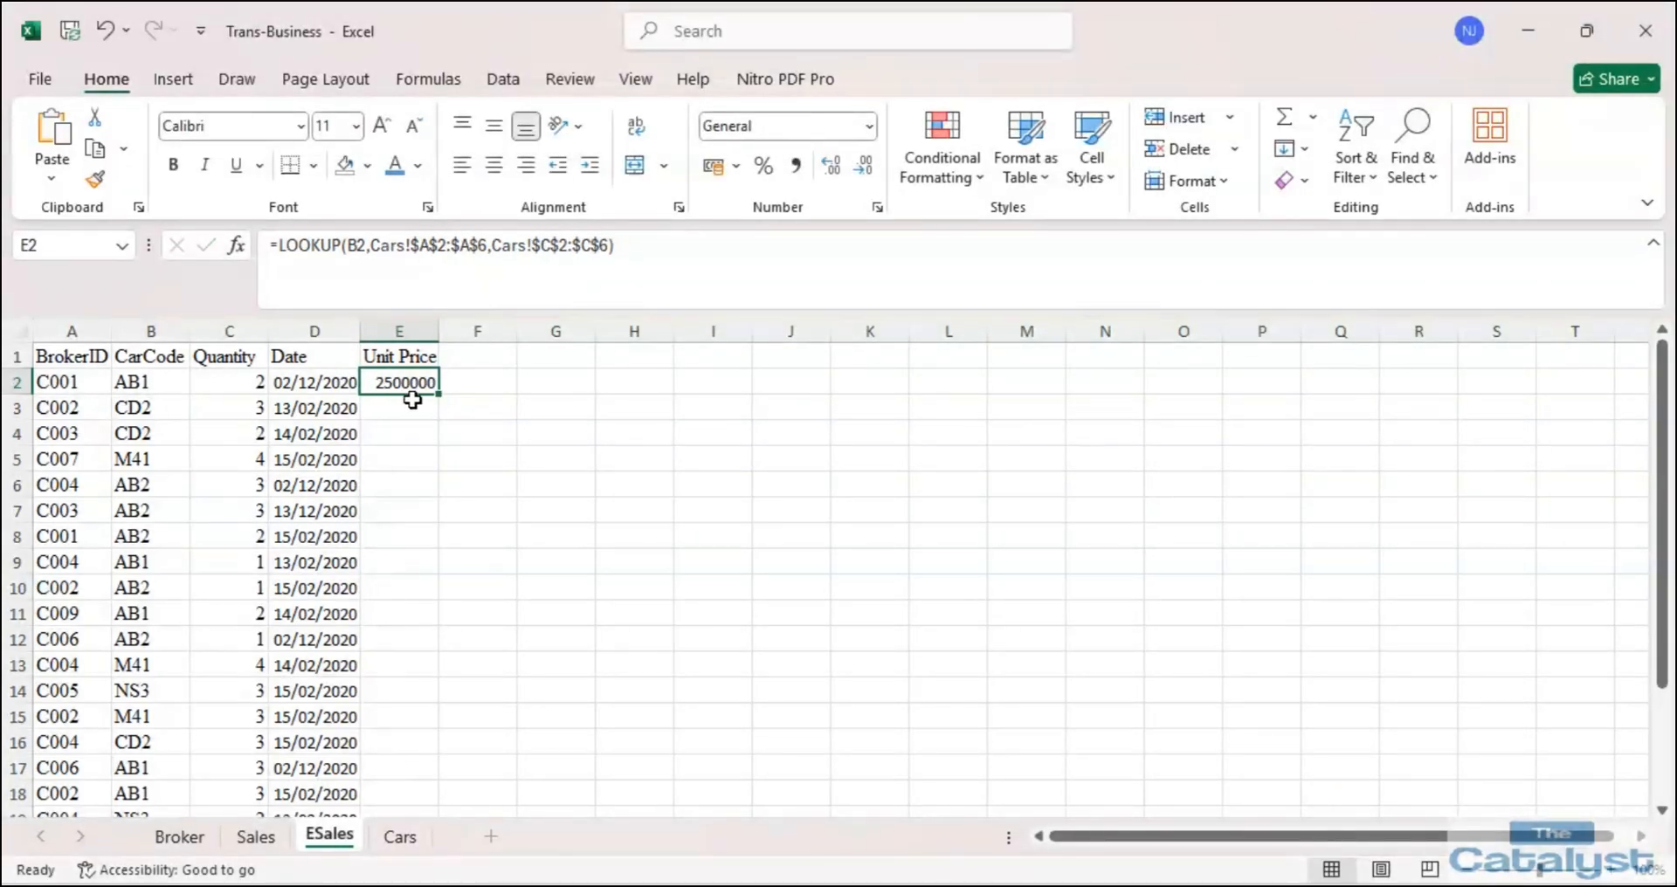
pyautogui.click(404, 837)
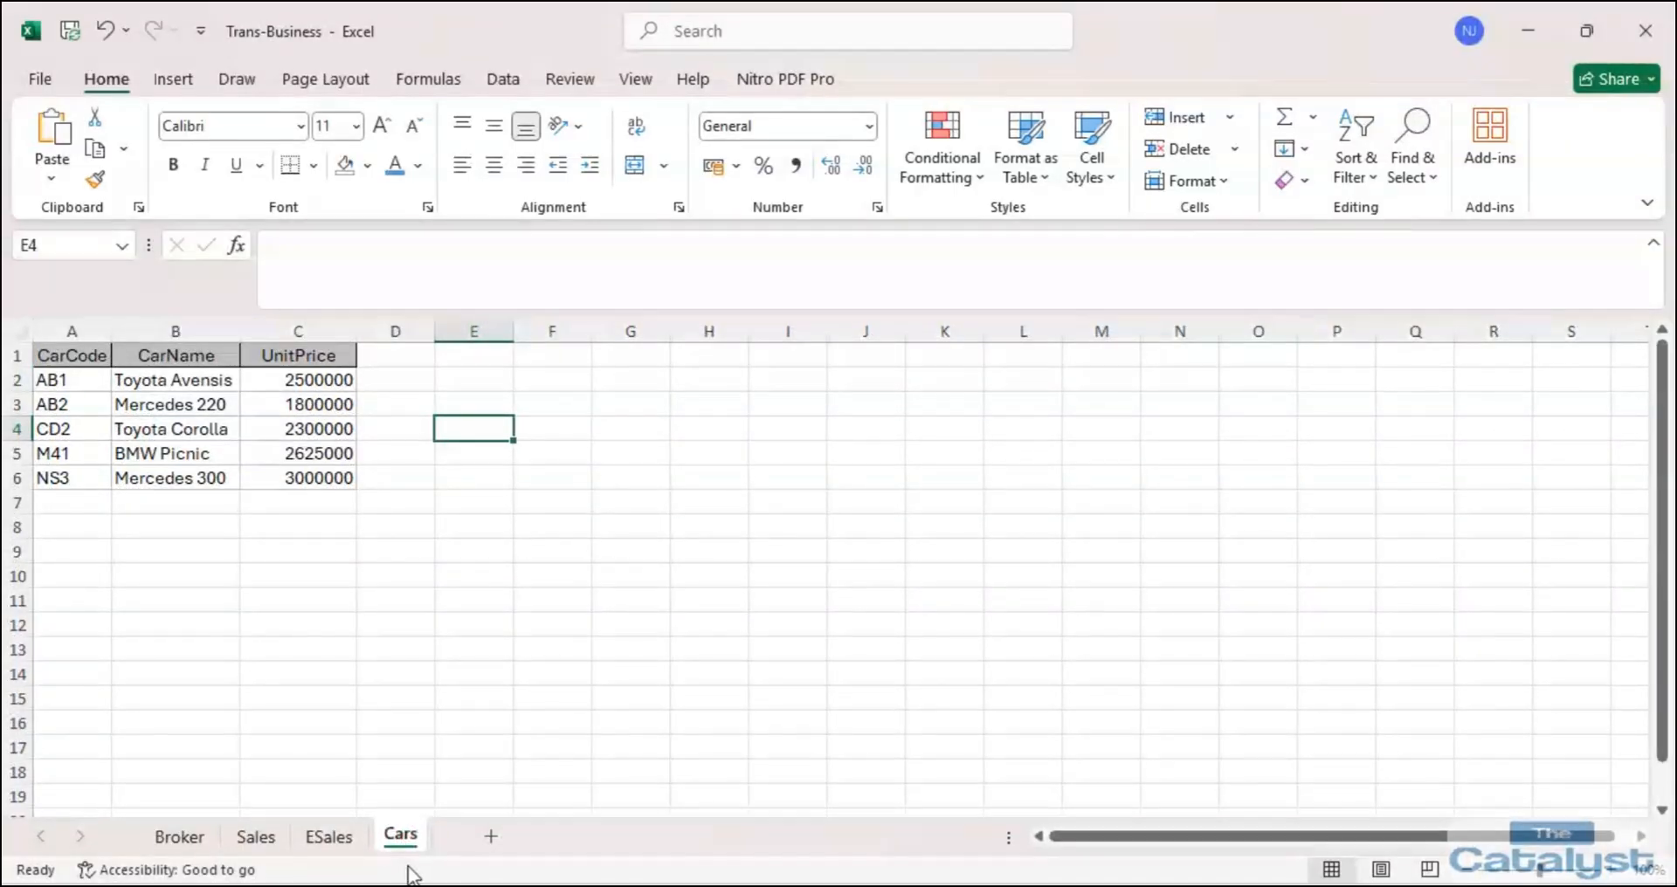
# Fill the LOOKUP formula from E2 down the Unit Price column on the ESales sheet and compare the prices with the Cars sheet.
pyautogui.click(328, 837)
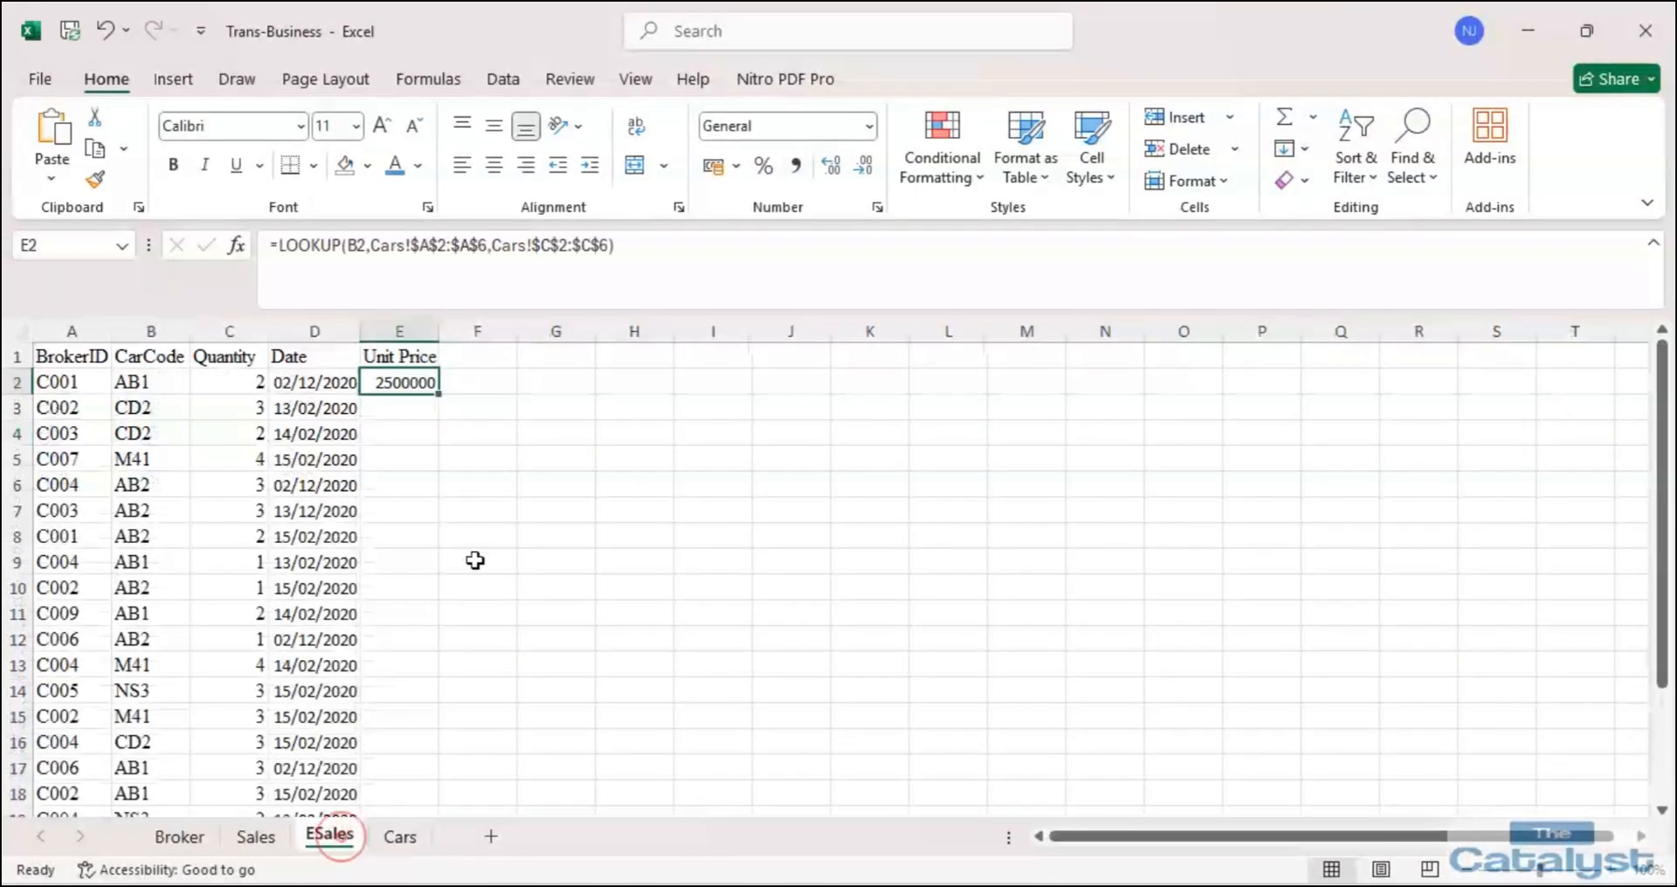
pyautogui.doubleClick(439, 395)
pyautogui.scroll(-6, 448, 553)
pyautogui.scroll(6, 449, 553)
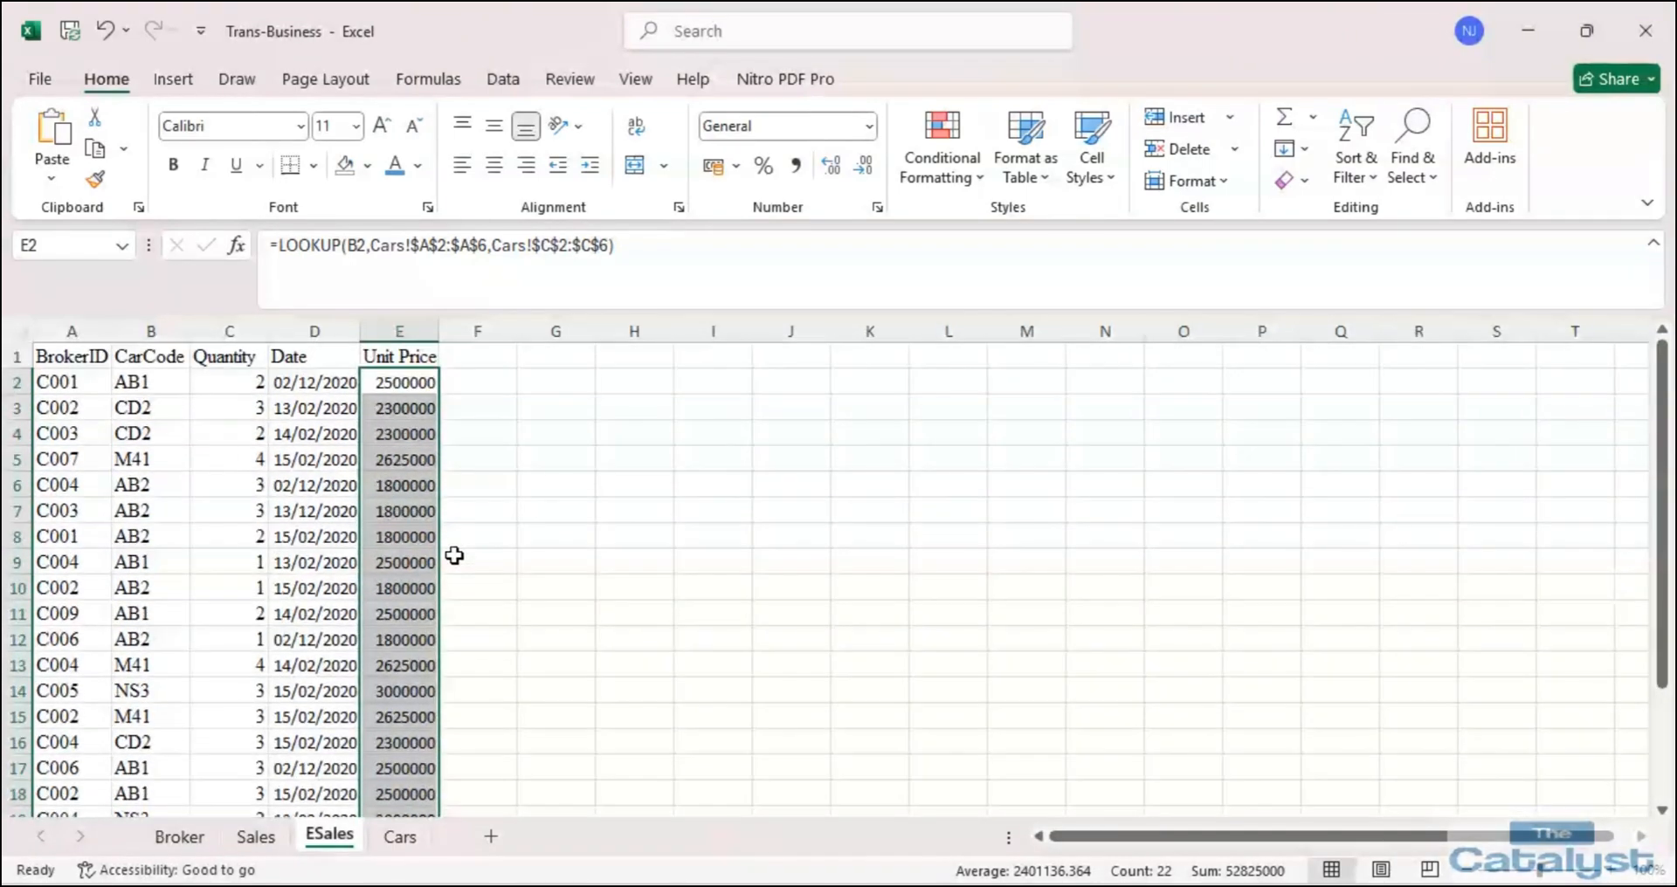
pyautogui.click(400, 411)
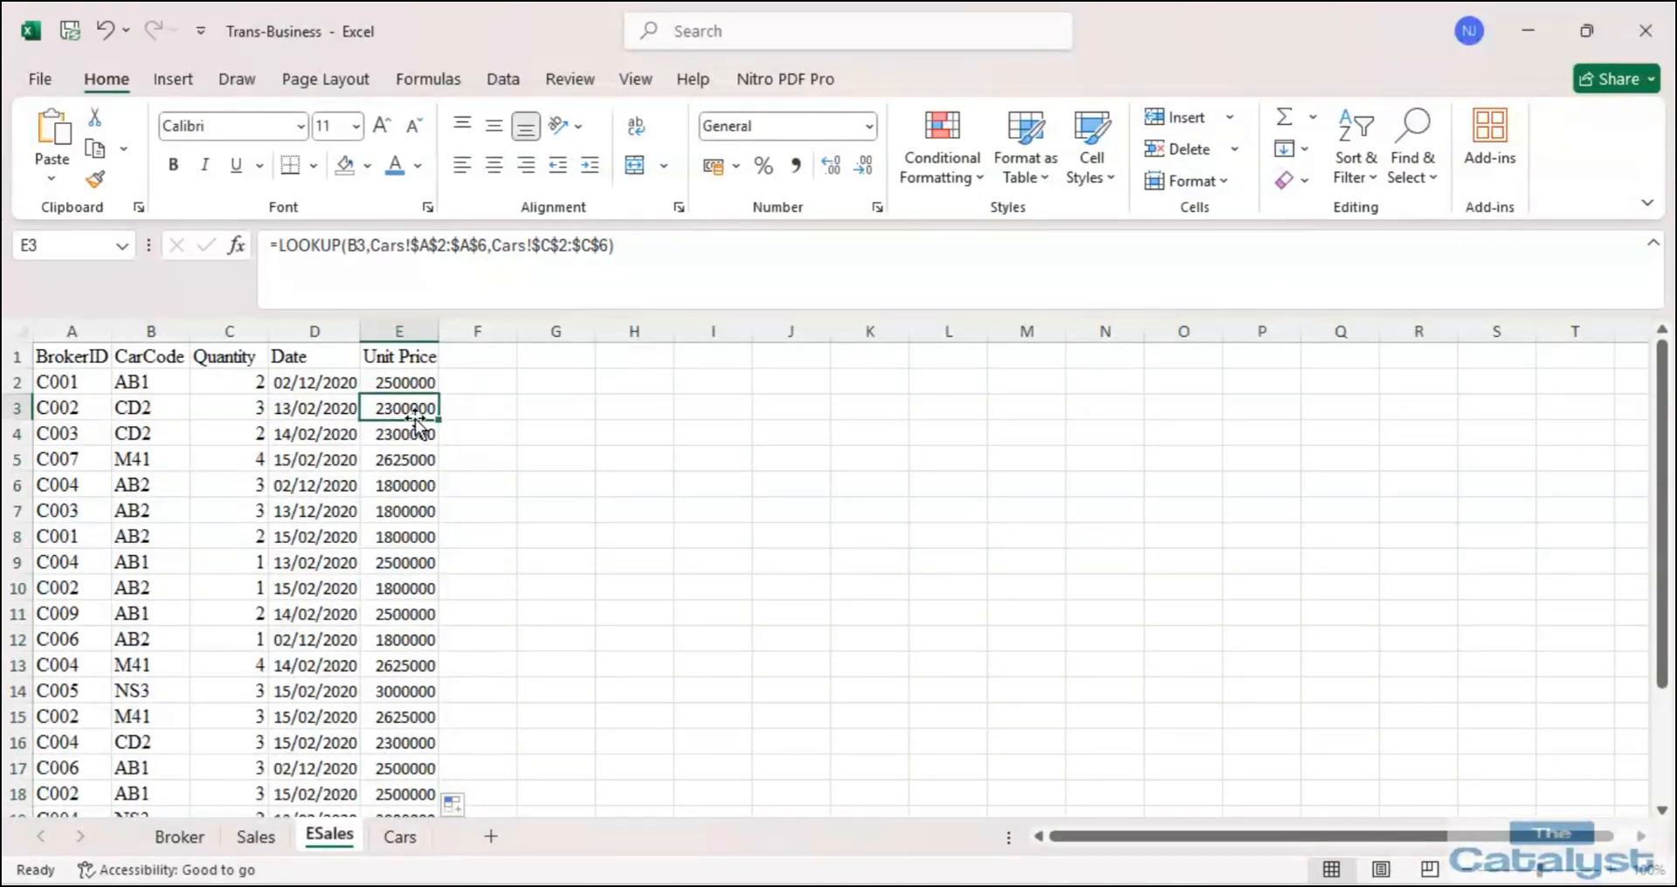
pyautogui.click(400, 836)
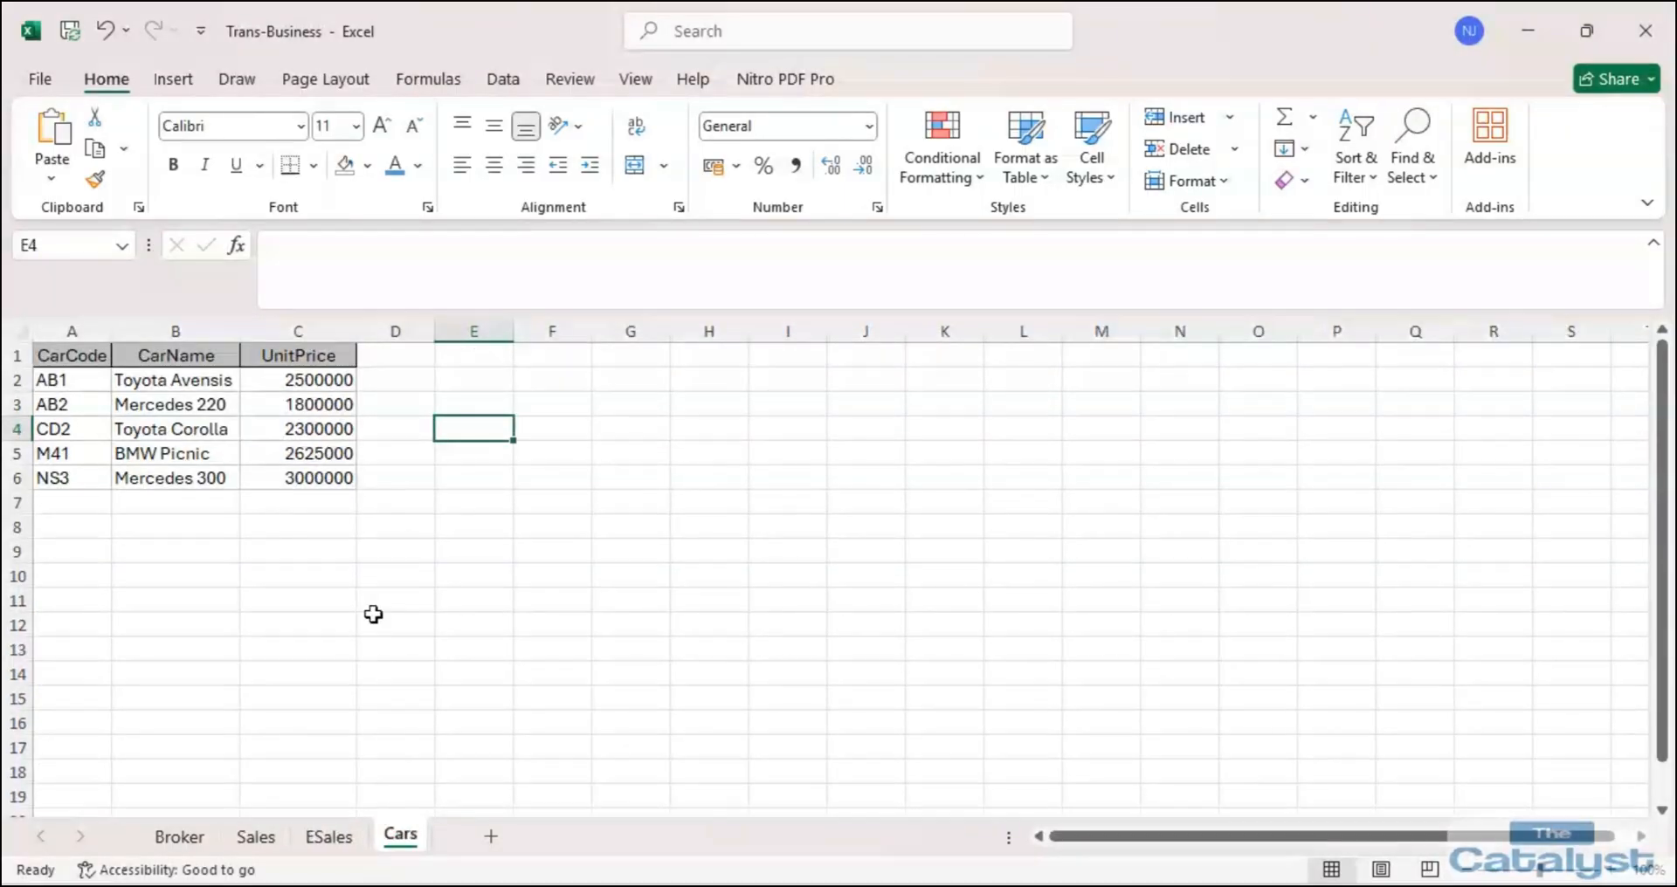
pyautogui.click(330, 841)
# Switch to the exam PDF in Nitro PDF Pro, then to Access, and close the CarSalesDB database.
pyautogui.click(723, 886)
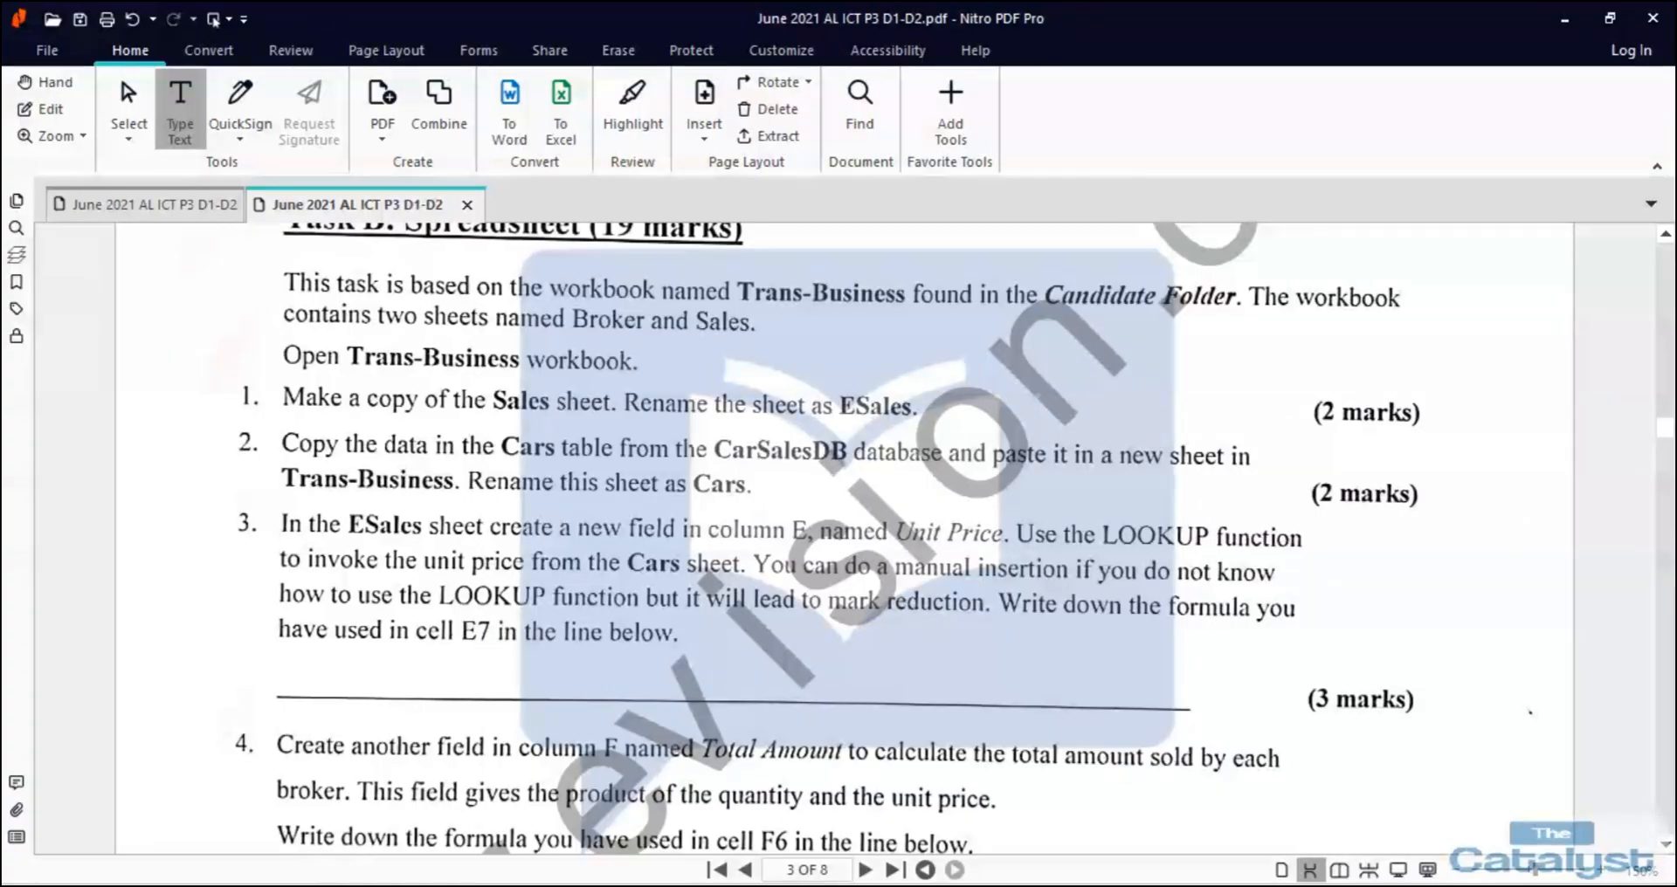
pyautogui.click(819, 884)
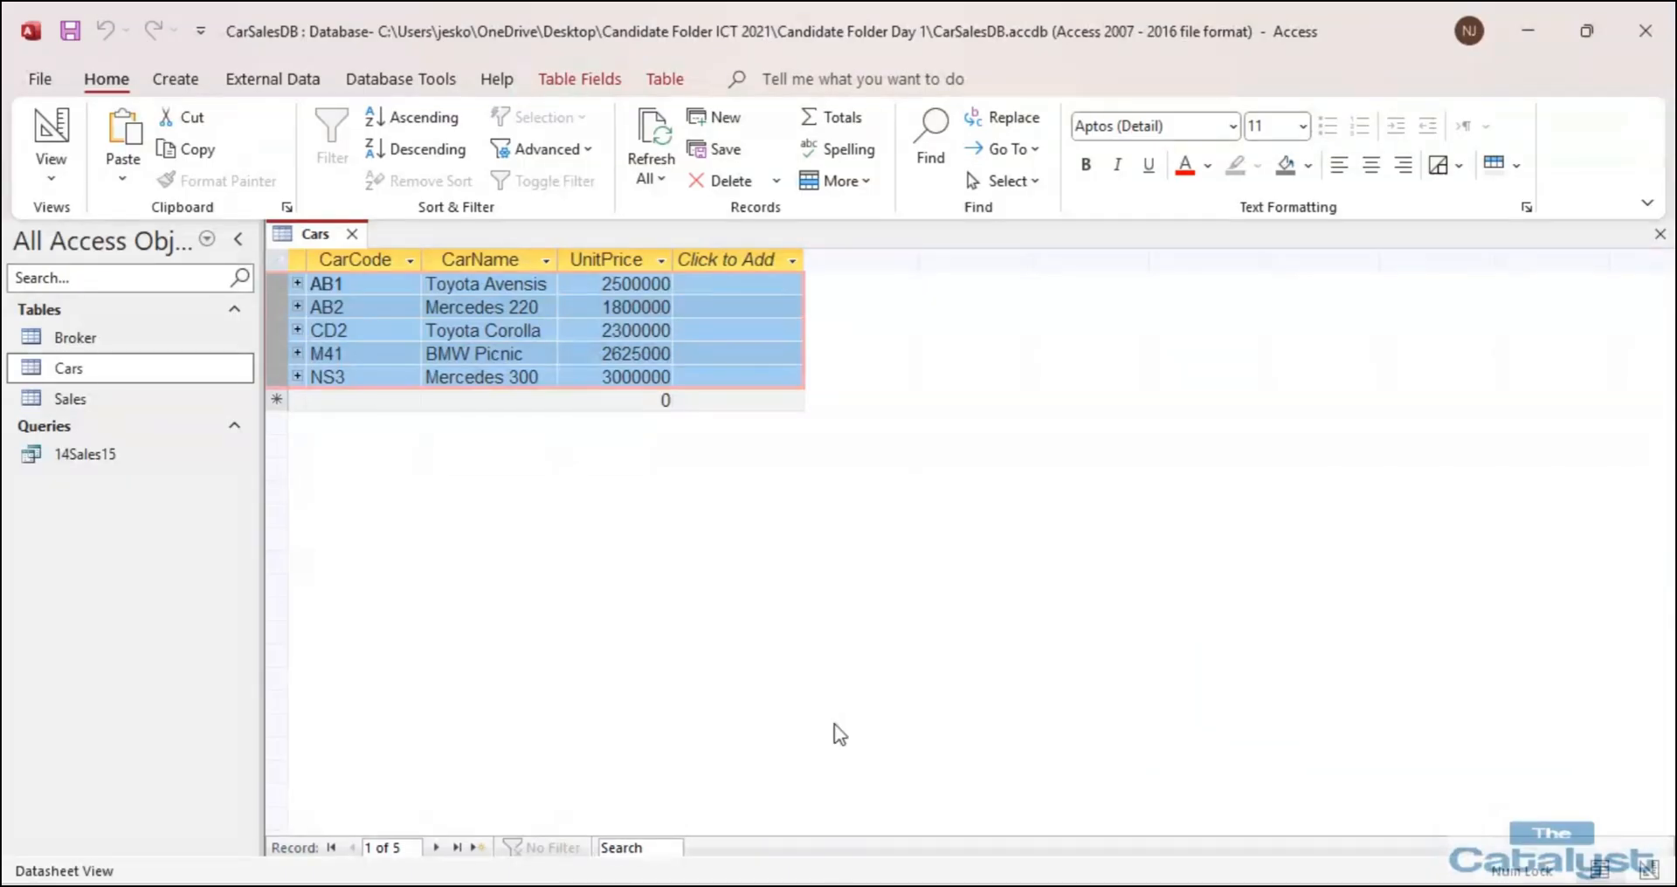
pyautogui.click(1646, 31)
# Switch to the Trans-Business workbook in Excel and copy the formula text of cell E7 on the ESales sheet.
pyautogui.moveTo(656, 885)
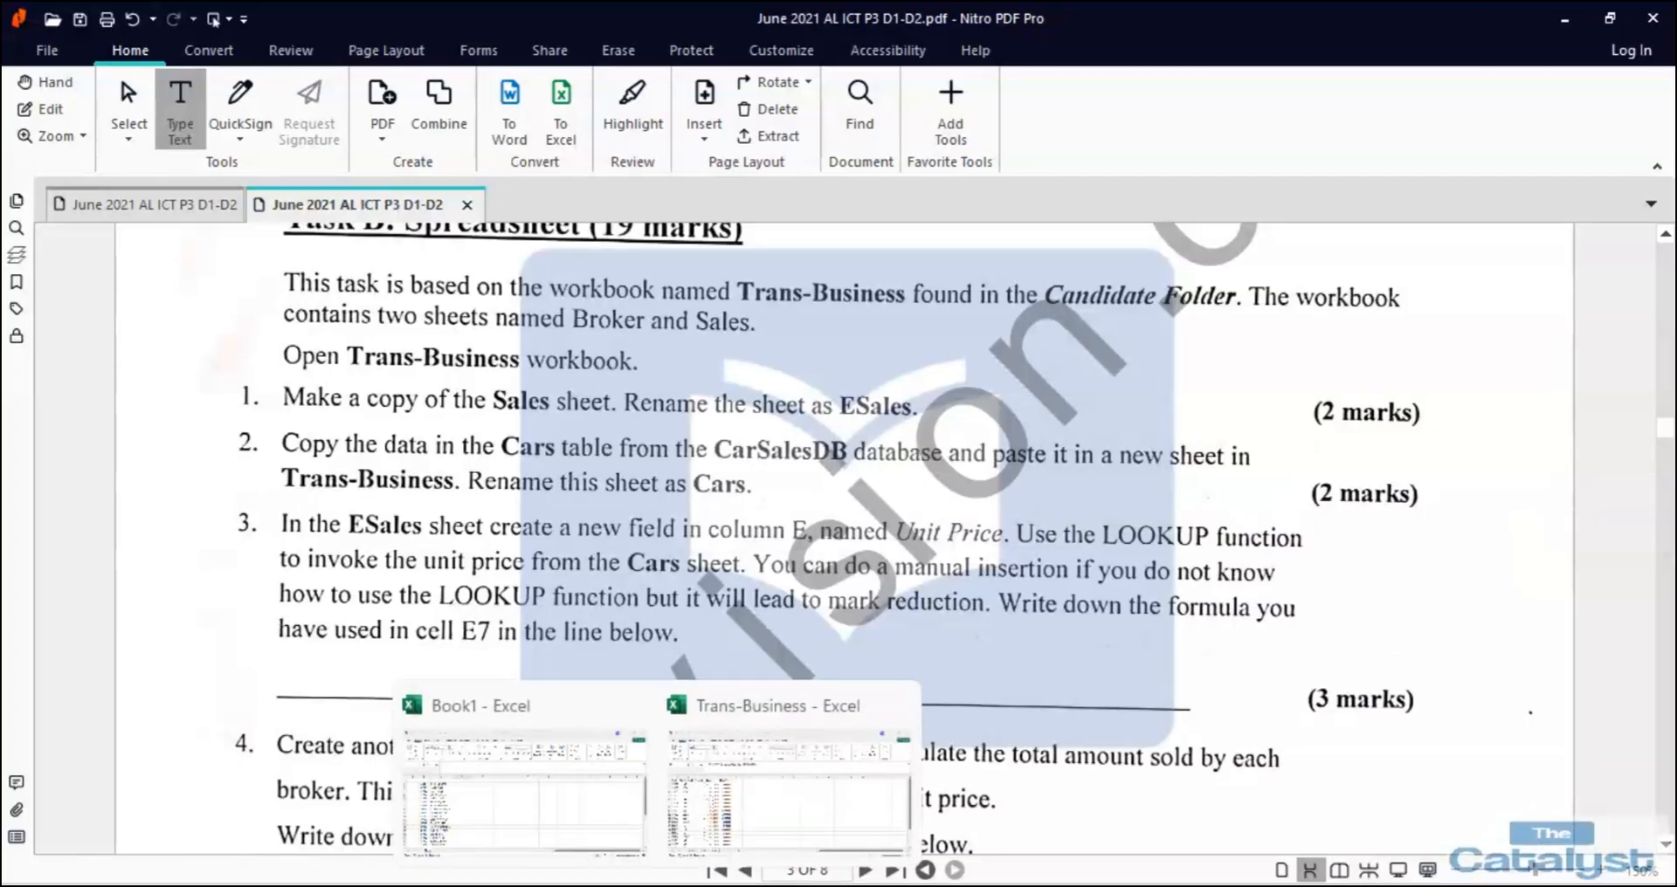
pyautogui.click(745, 801)
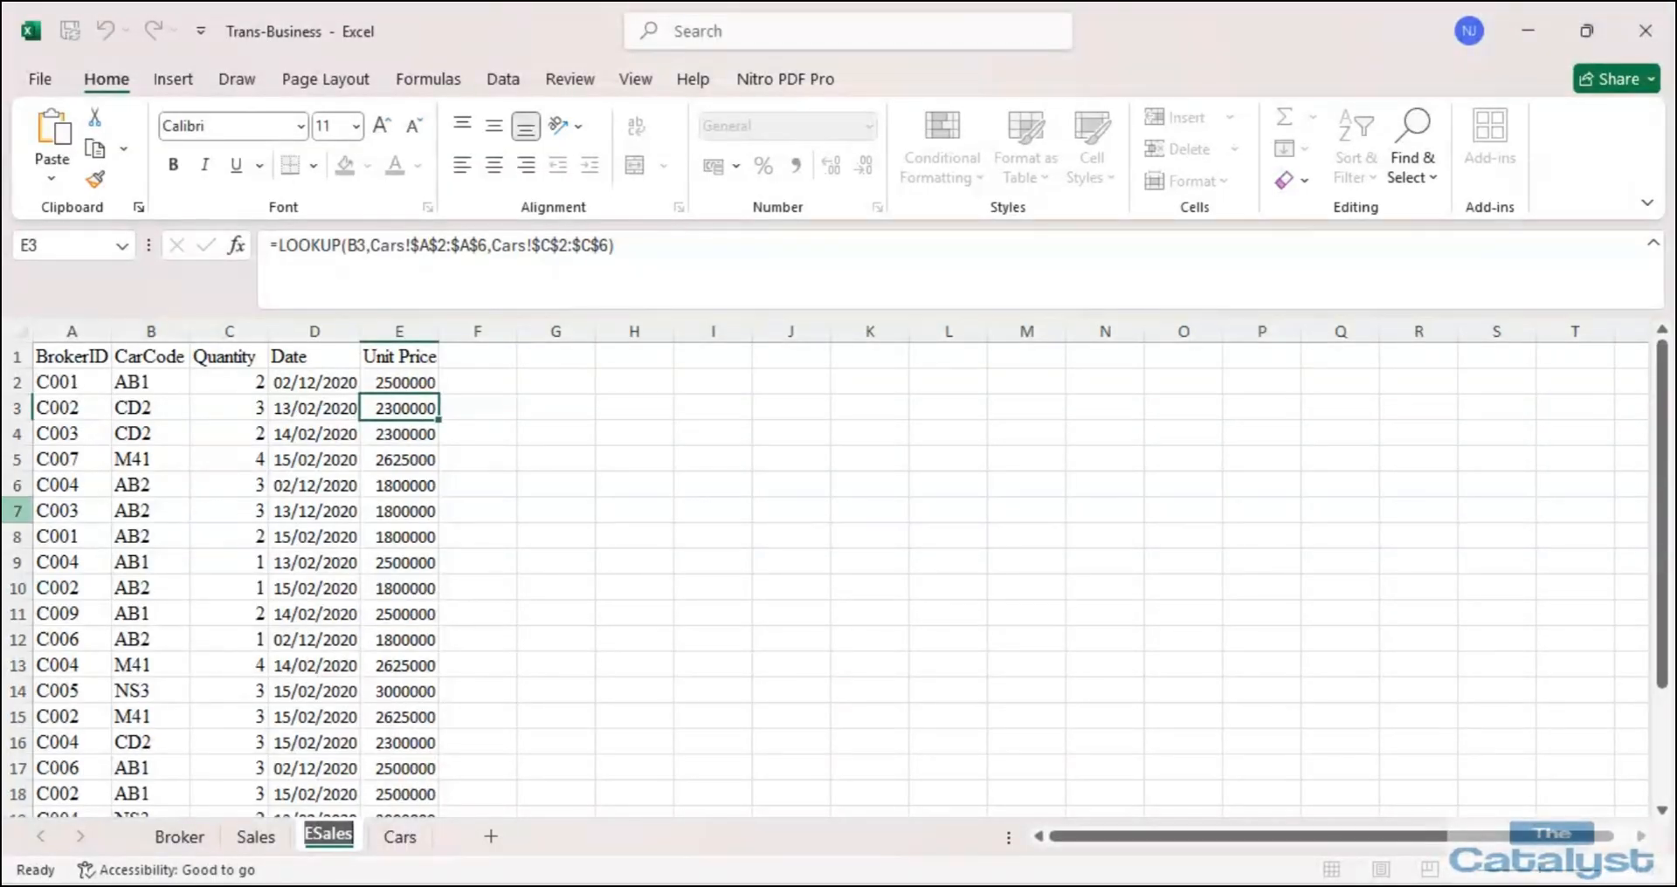
pyautogui.click(399, 511)
pyautogui.moveTo(666, 245); pyautogui.dragTo(268, 243)
pyautogui.rightClick(276, 242)
pyautogui.click(354, 290)
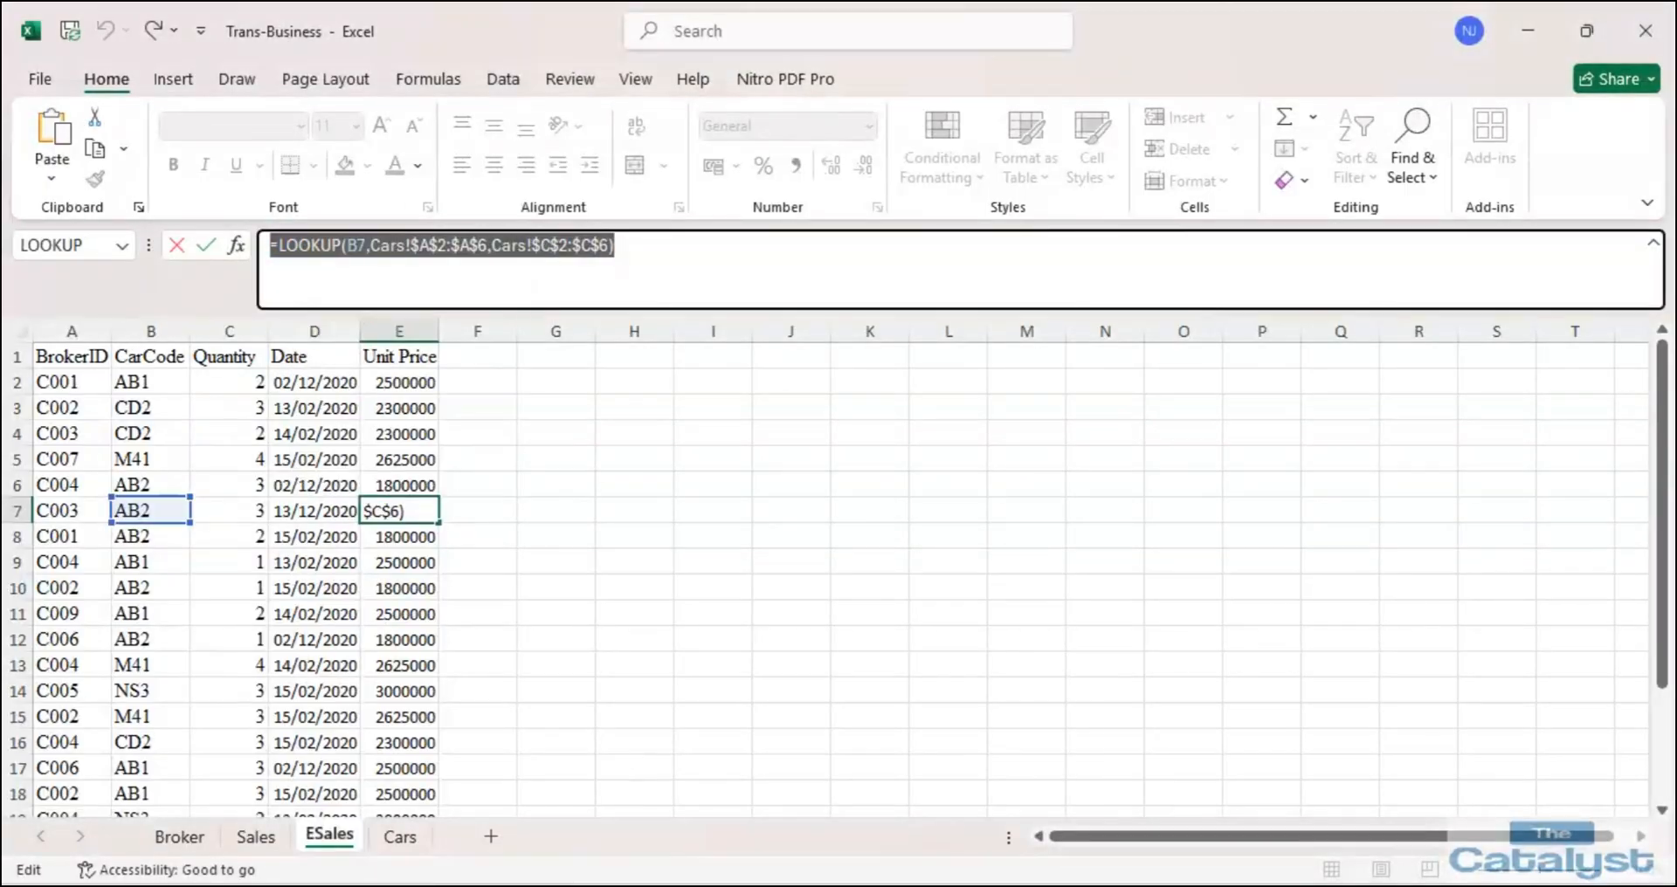
# Switch to the exam PDF in Nitro PDF Pro and paste the copied LOOKUP formula on the answer line of question 3.
pyautogui.click(713, 794)
pyautogui.click(314, 684)
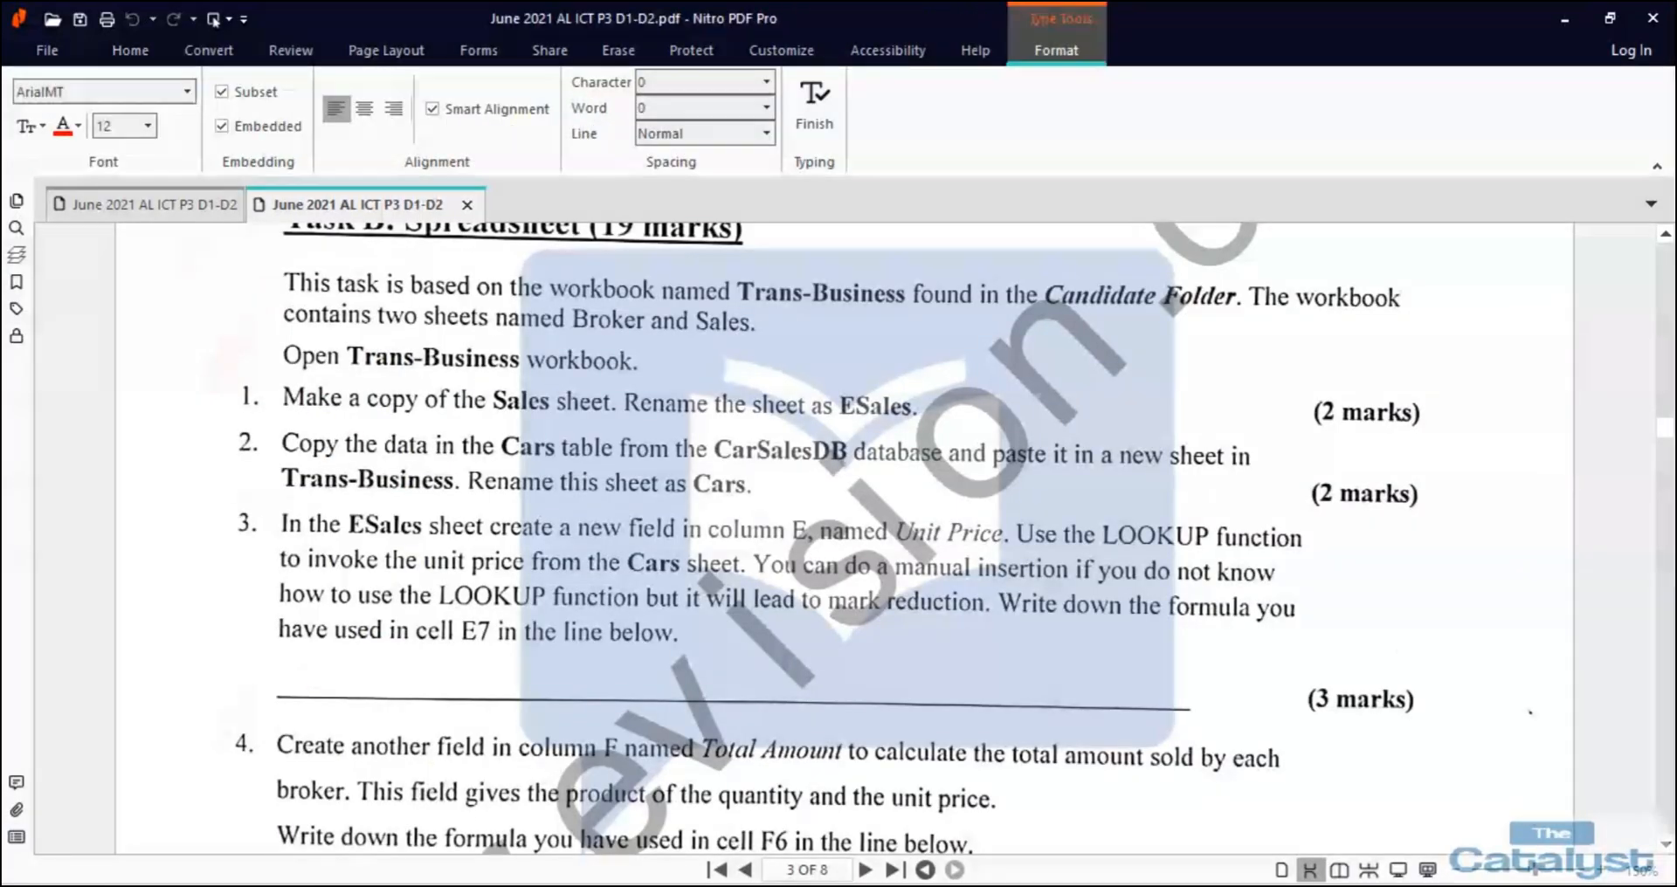
pyautogui.hotkey('ctrl', 'v')
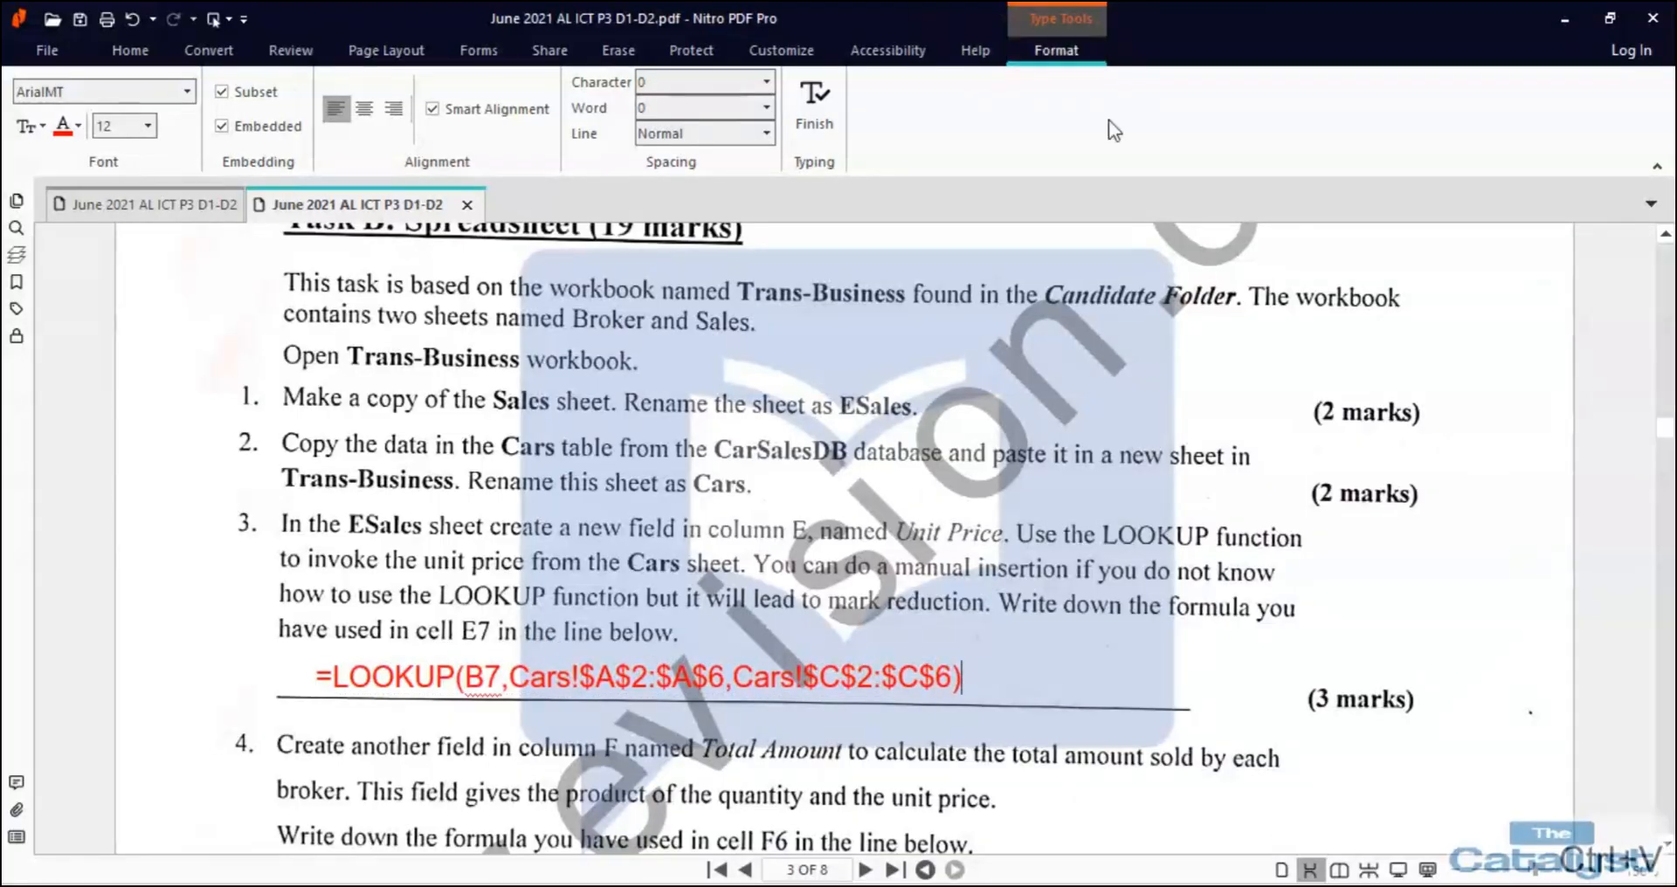
# Read question 4, return to the Trans-Business workbook in Excel, and add an autofitted "Total Amount" heading in F1.
pyautogui.scroll(-3, 1551, 454)
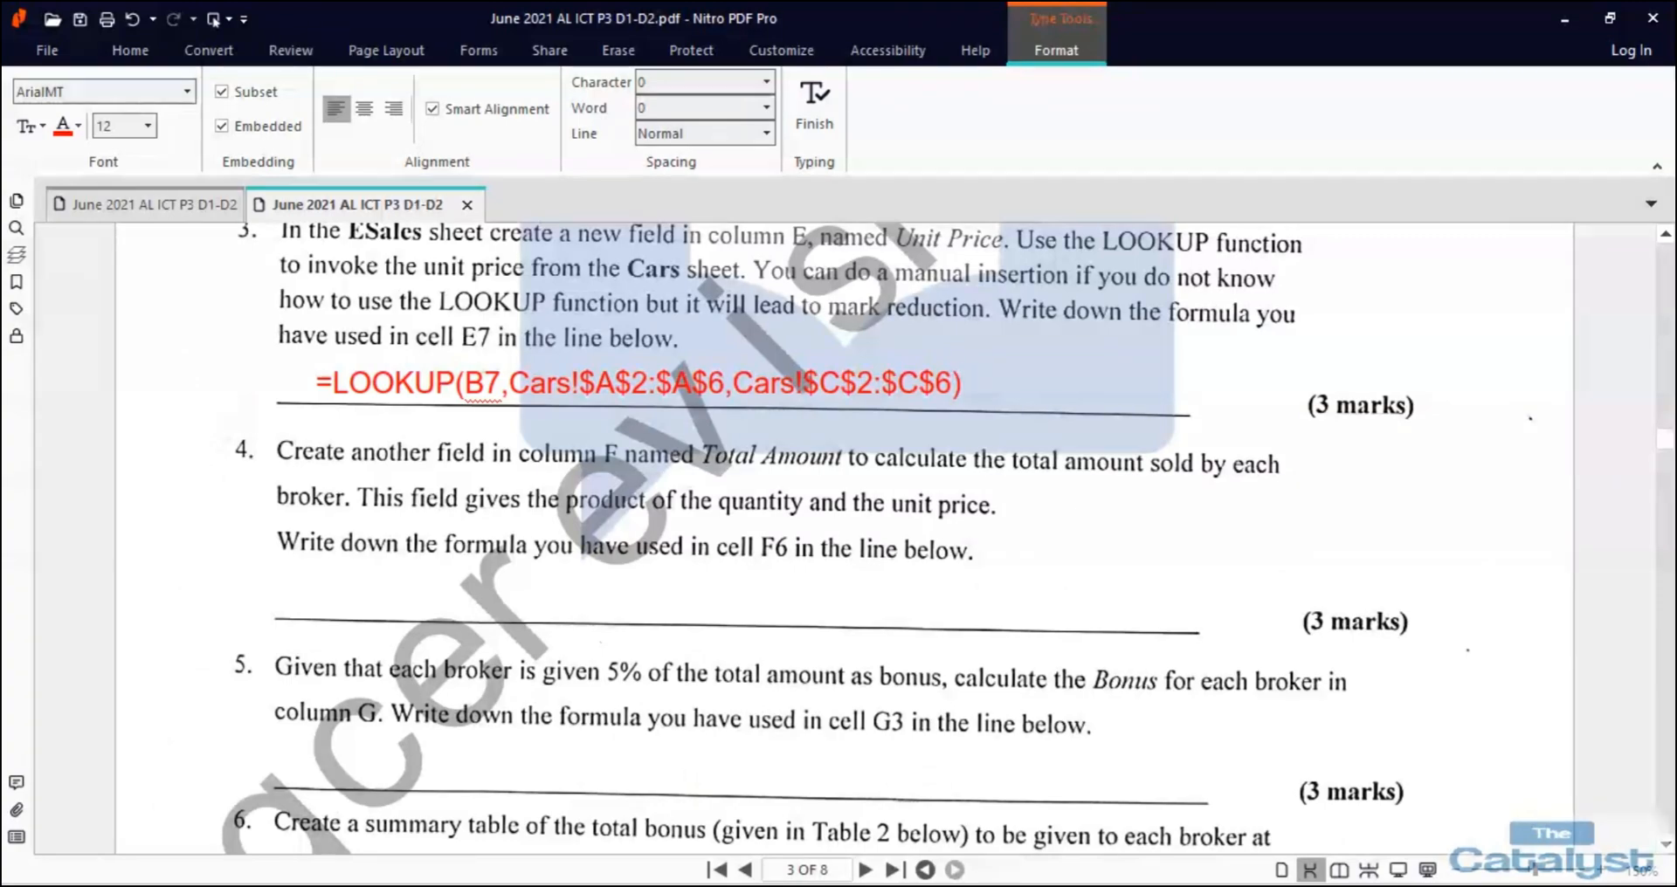
pyautogui.click(757, 811)
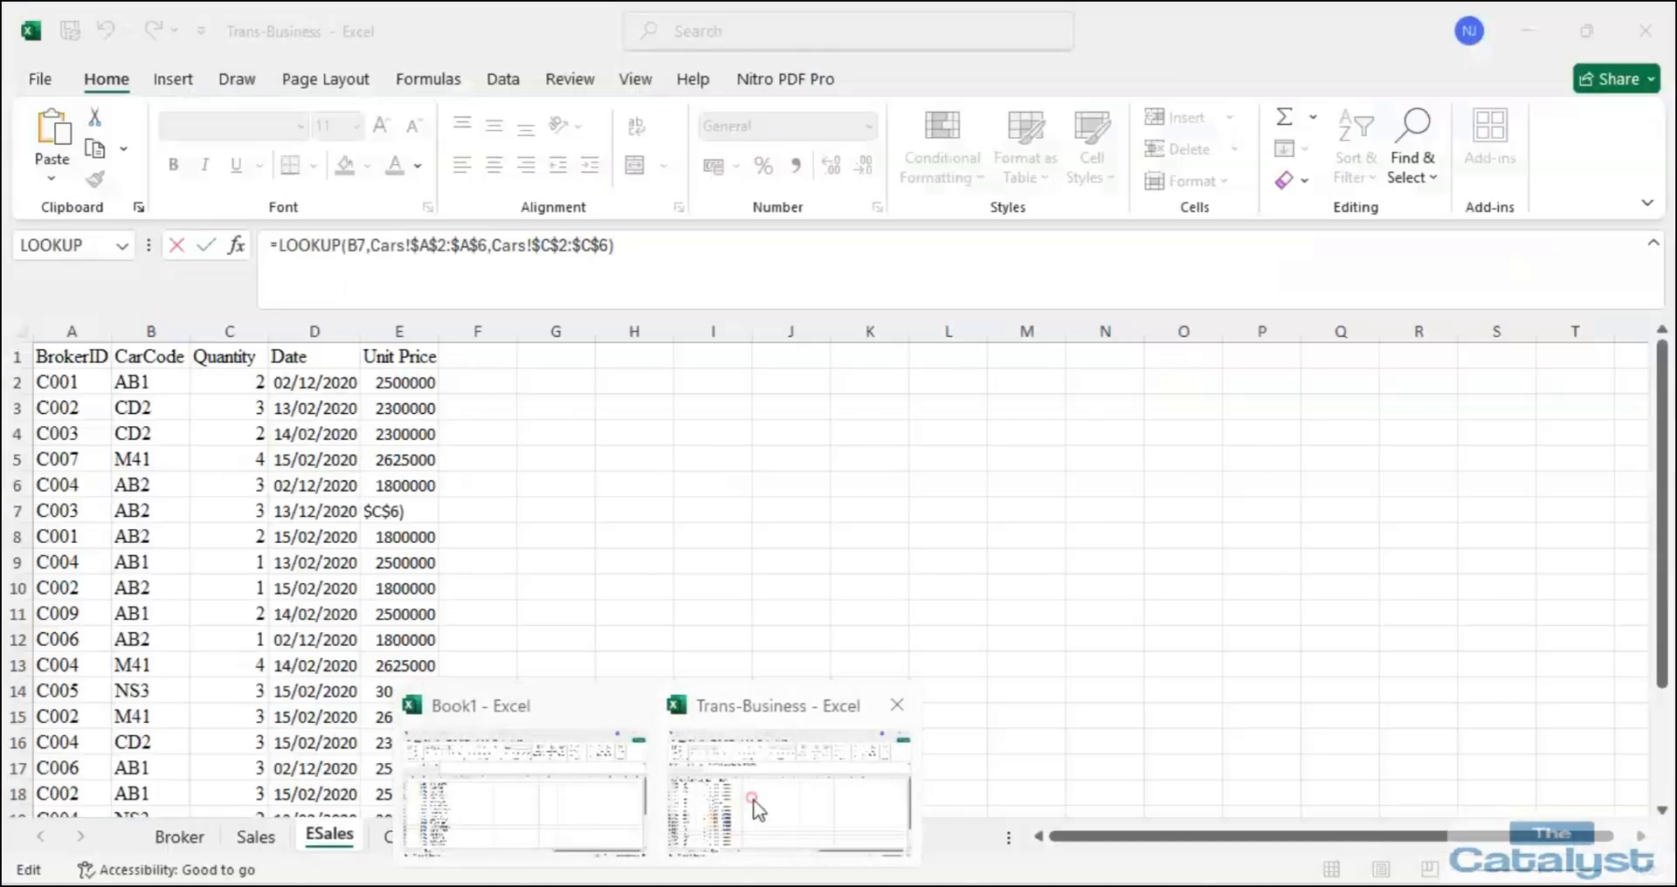
pyautogui.press('Return')
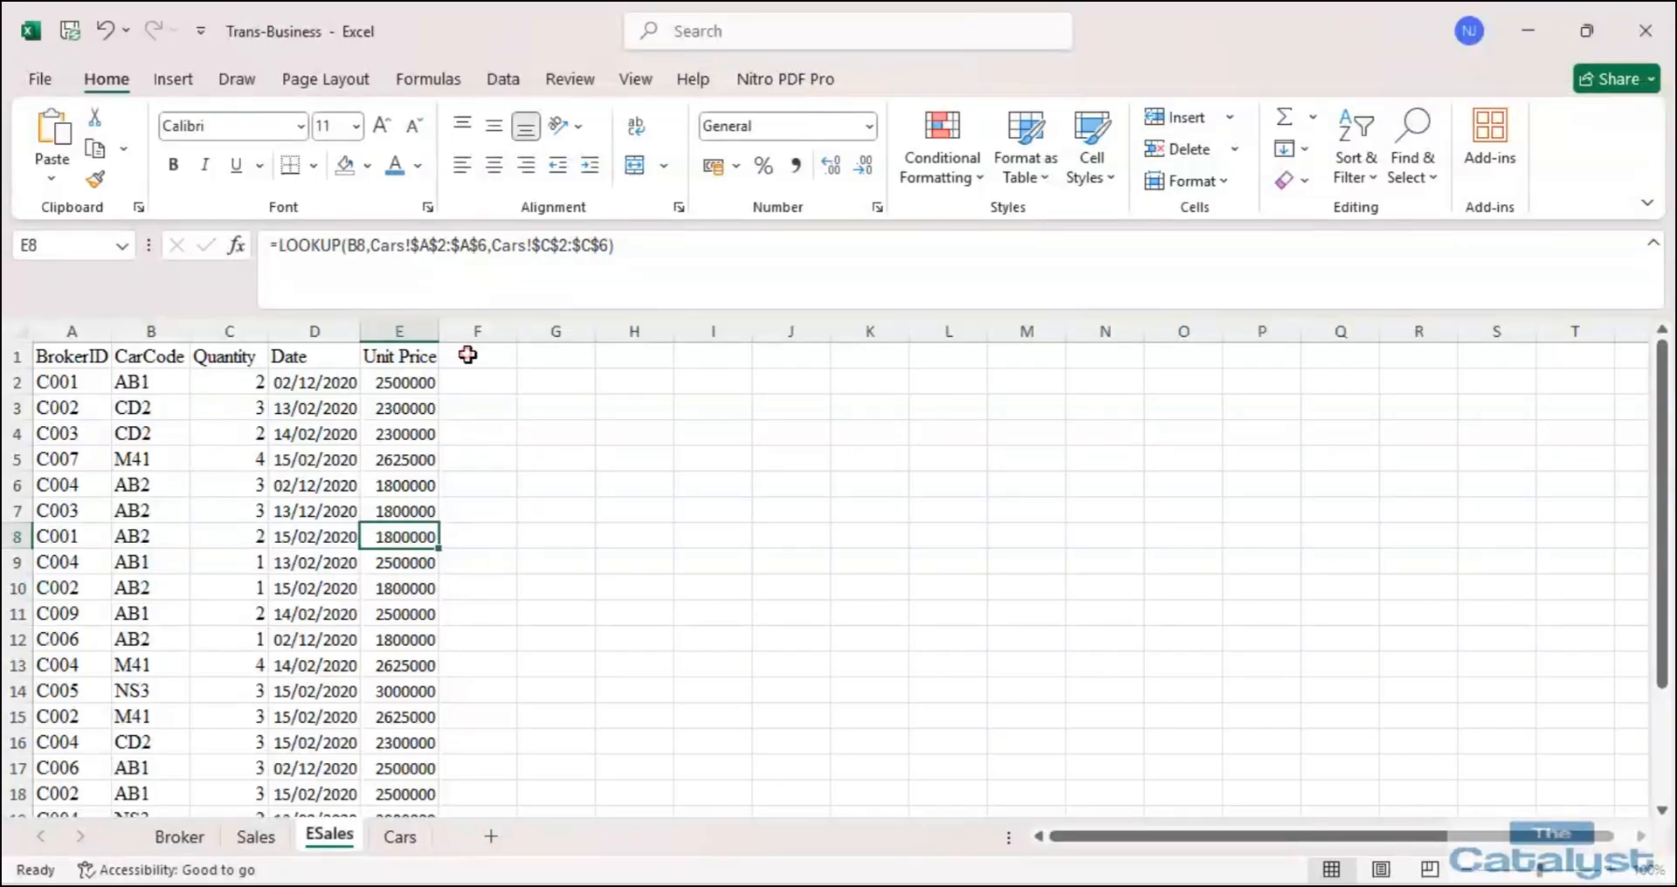
pyautogui.click(468, 354)
pyautogui.write('Total Amount')
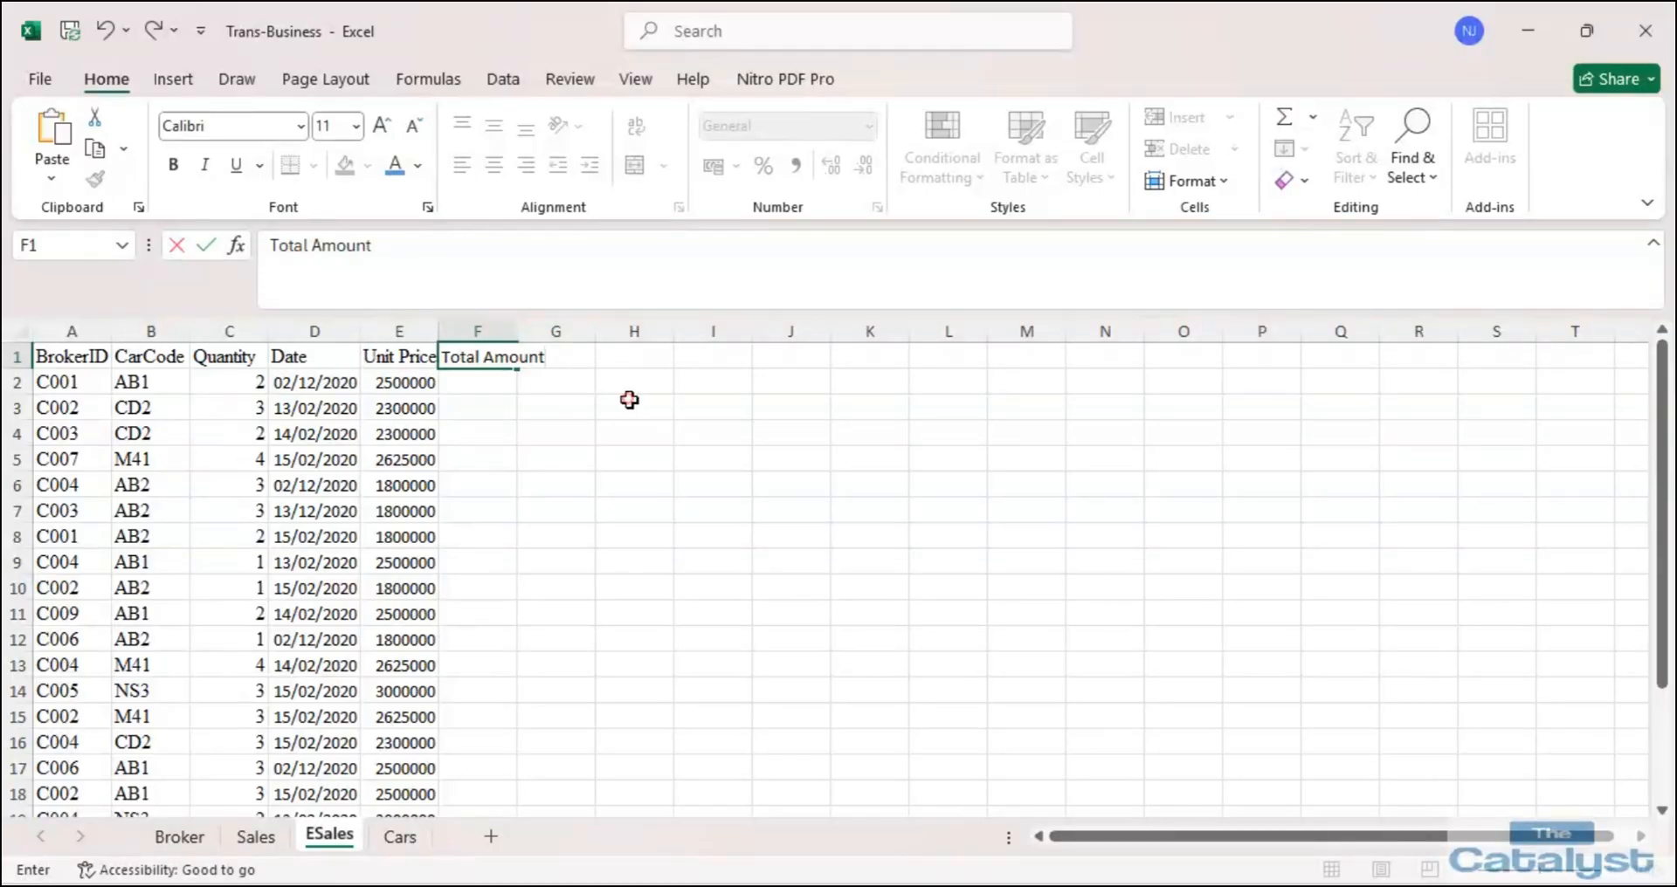
pyautogui.click(629, 399)
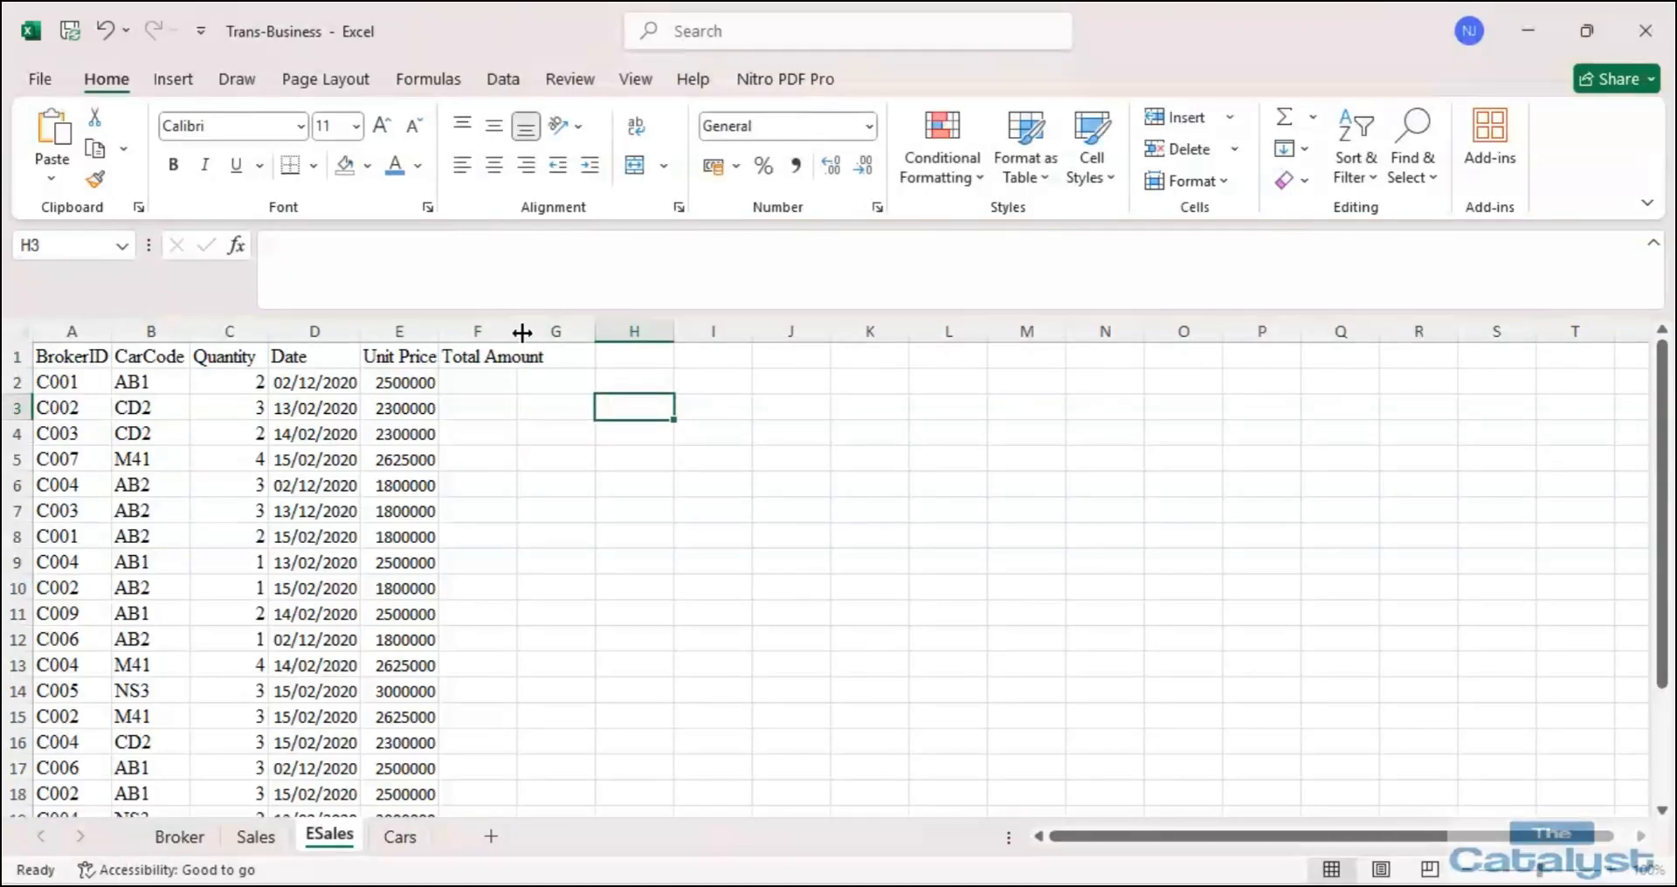
pyautogui.doubleClick(518, 331)
# Recheck question 4 in the exam PDF and enter =C2*E2 in cell F2 of the ESales sheet.
pyautogui.click(486, 379)
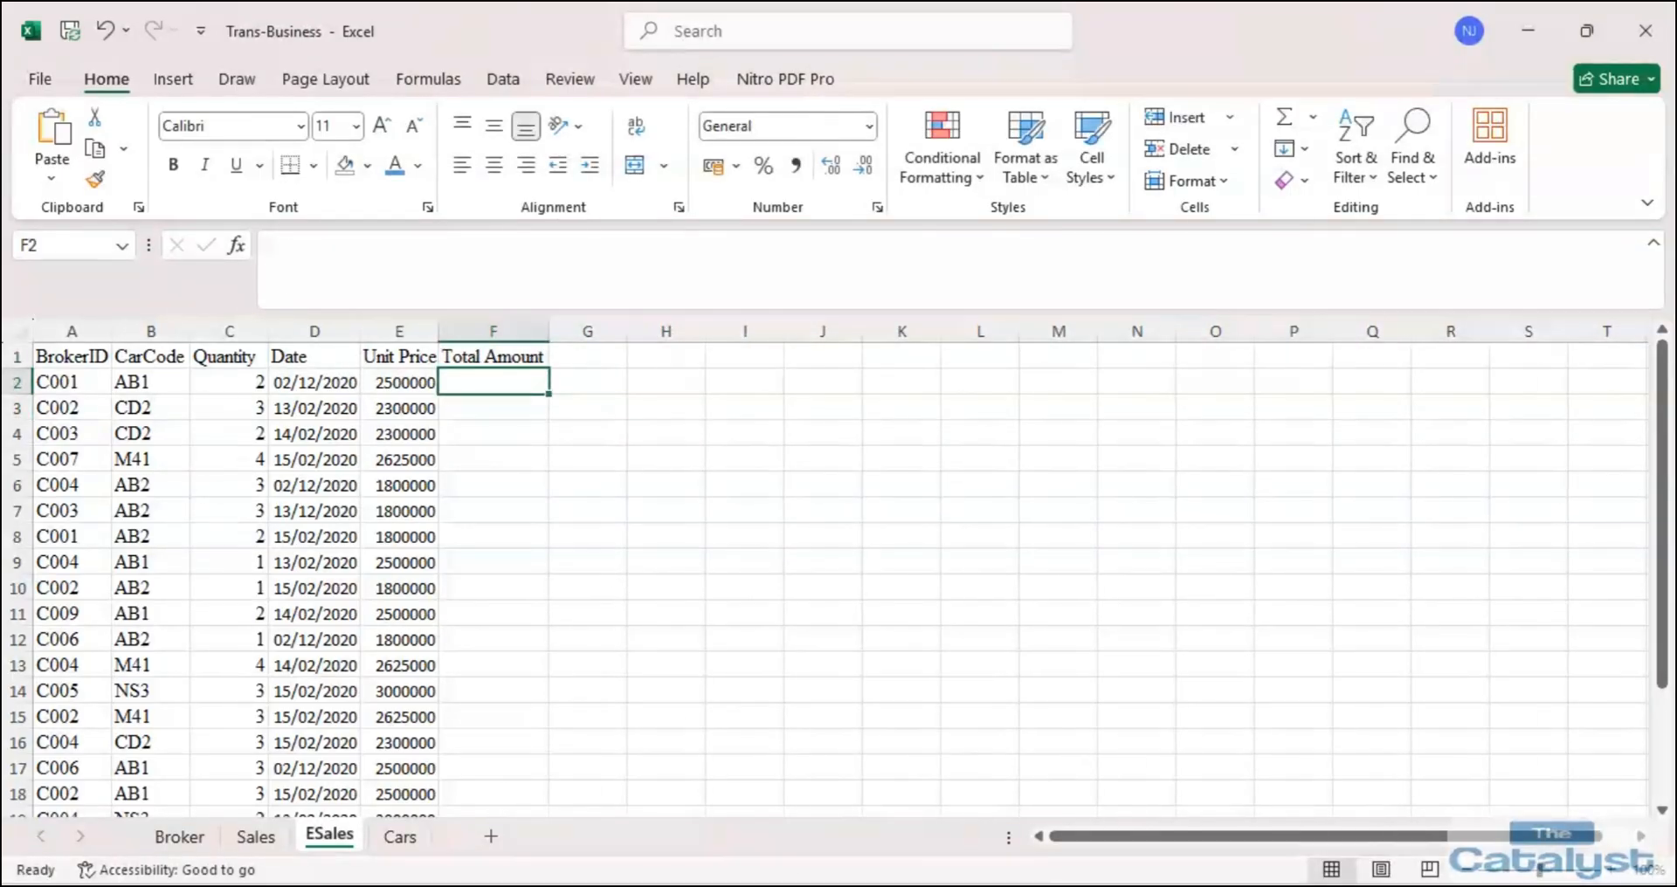
pyautogui.click(711, 886)
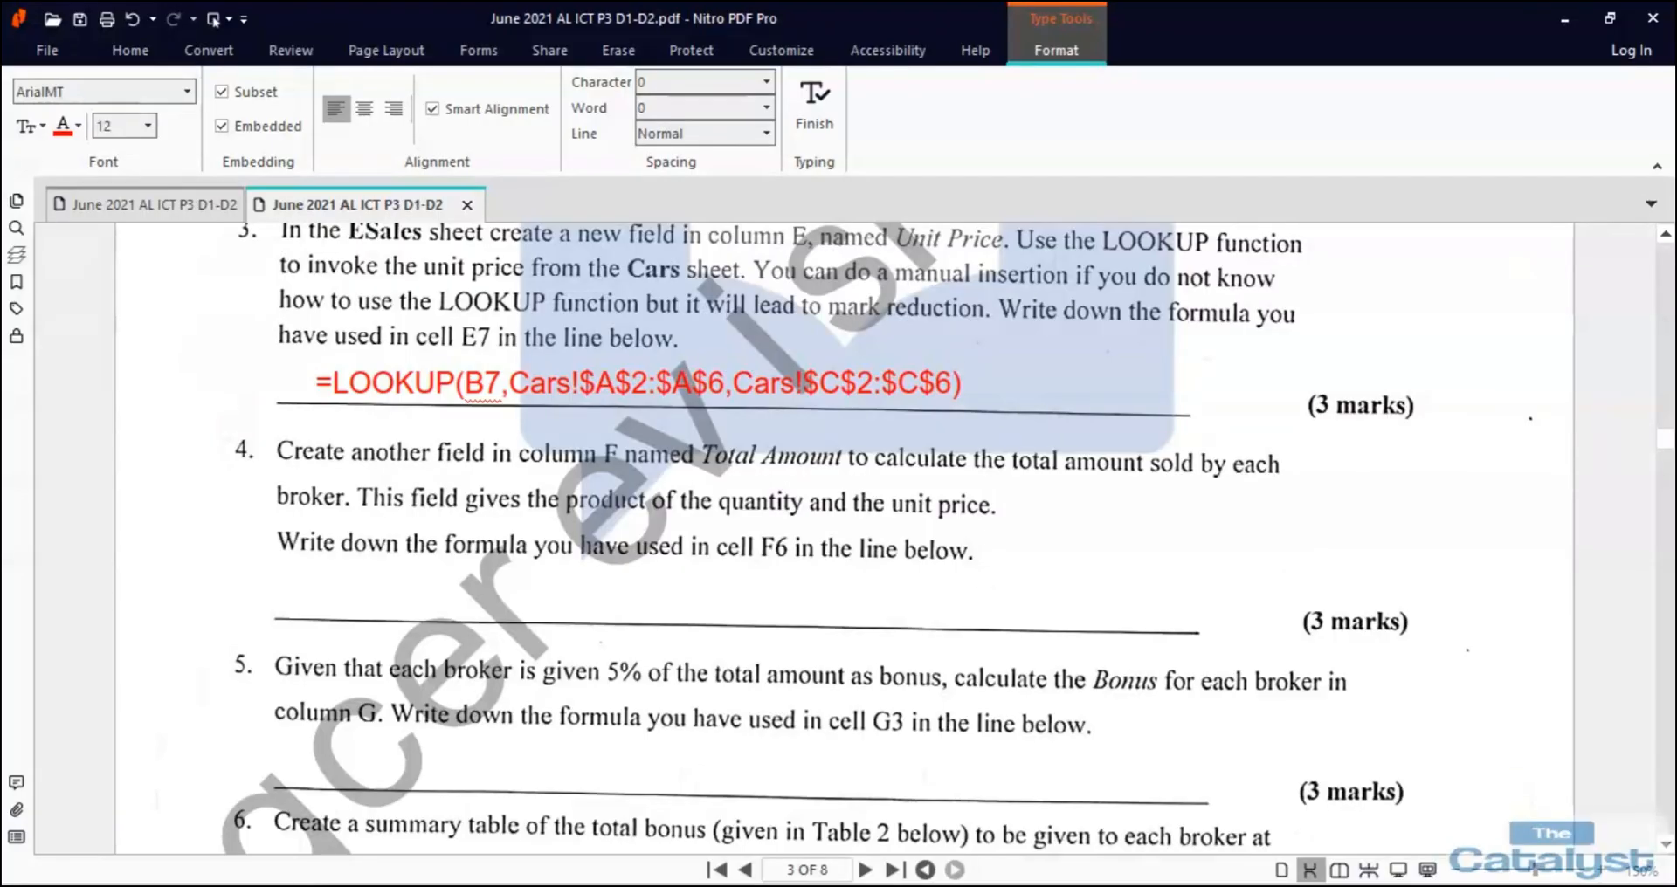
pyautogui.hotkey('alt', 'Tab')
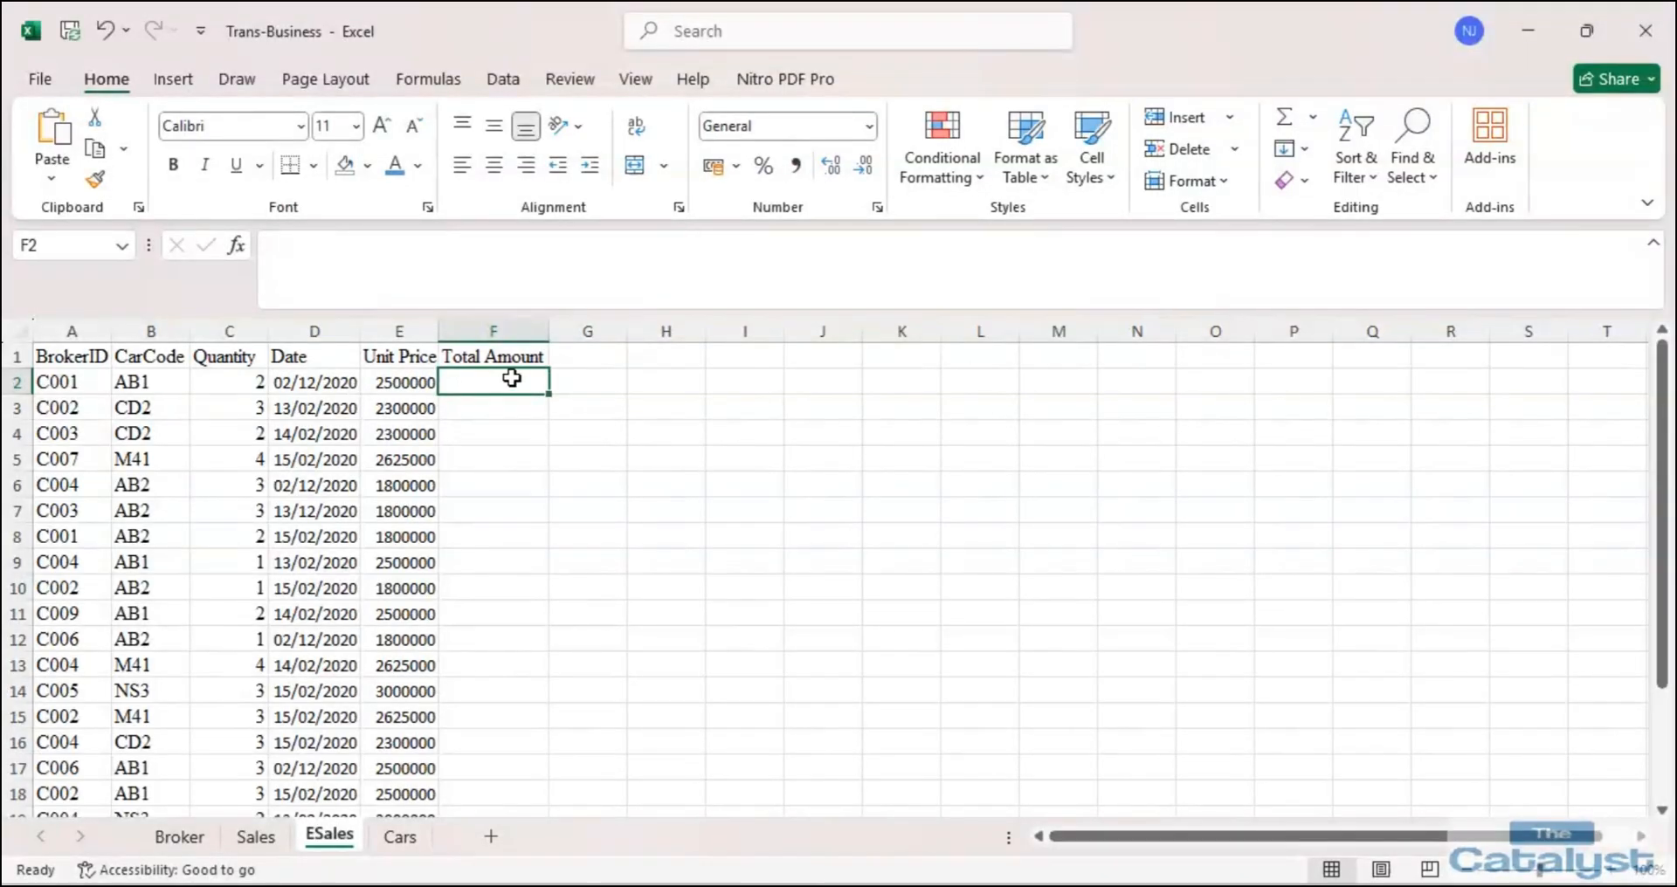
pyautogui.write('=')
pyautogui.click(238, 381)
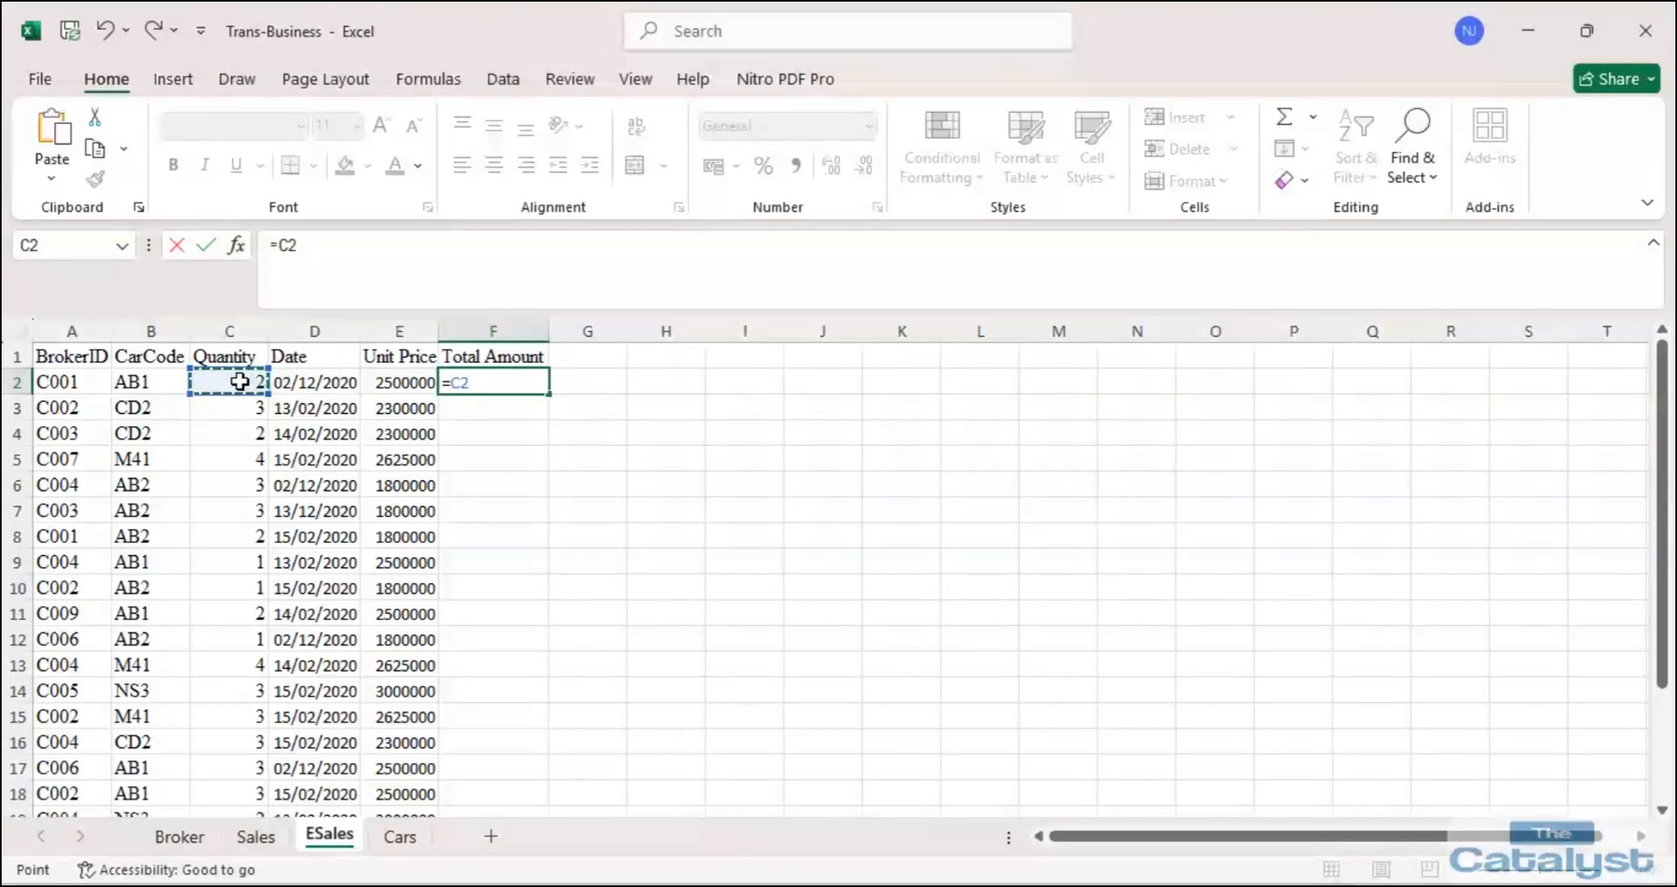
pyautogui.write('*')
pyautogui.click(399, 383)
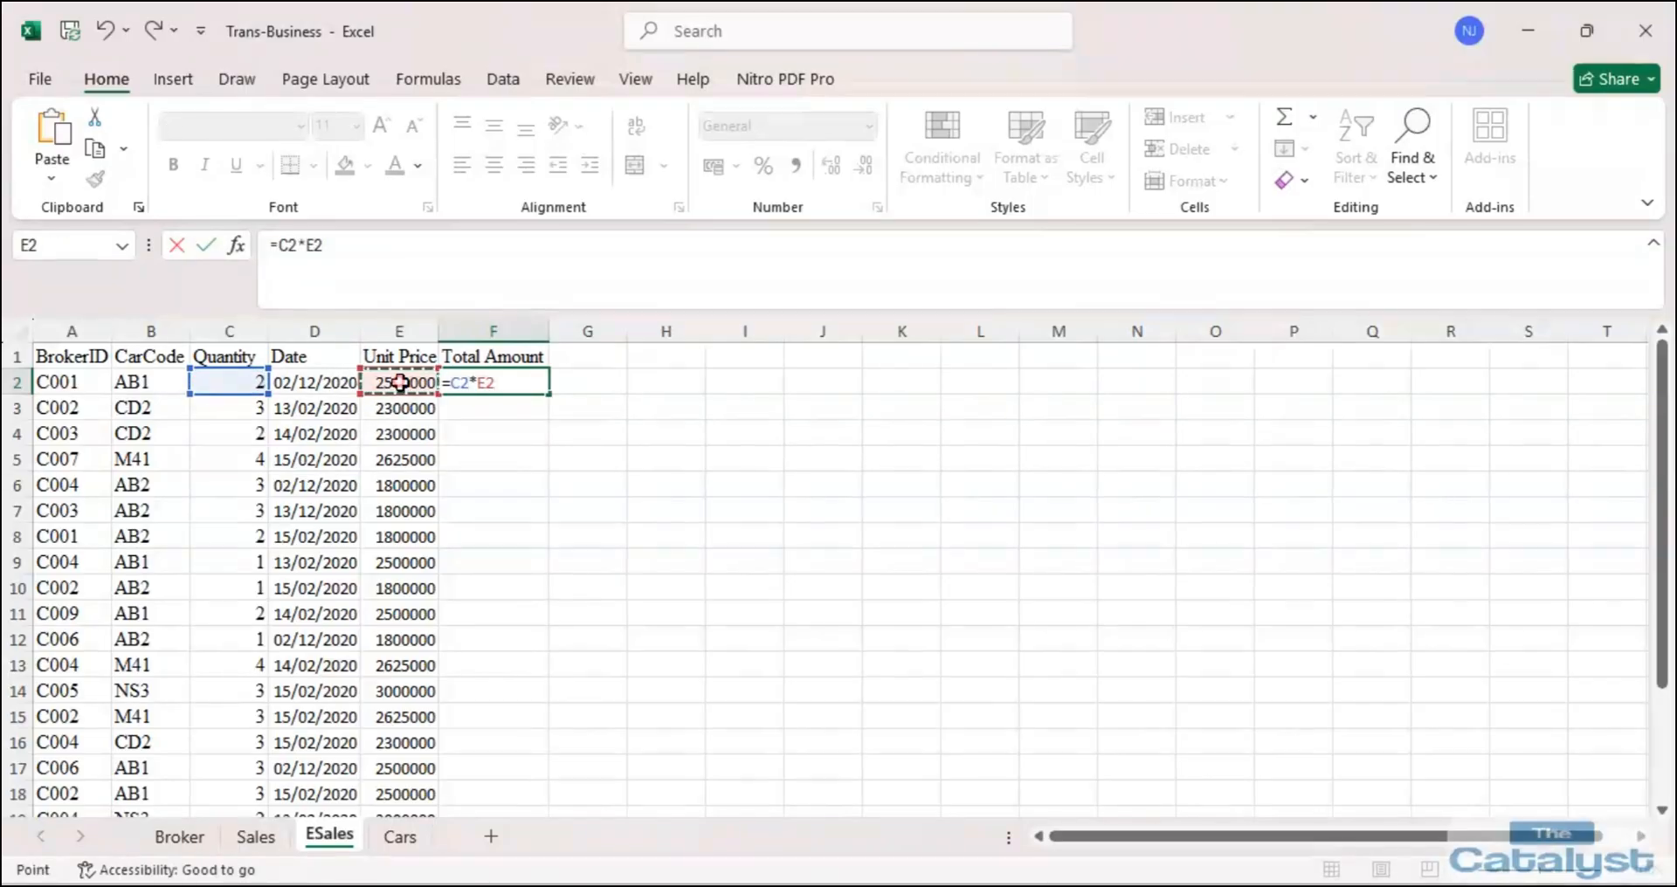
pyautogui.press('Return')
# Fill the formula in F2 down the whole Total Amount column.
pyautogui.click(541, 383)
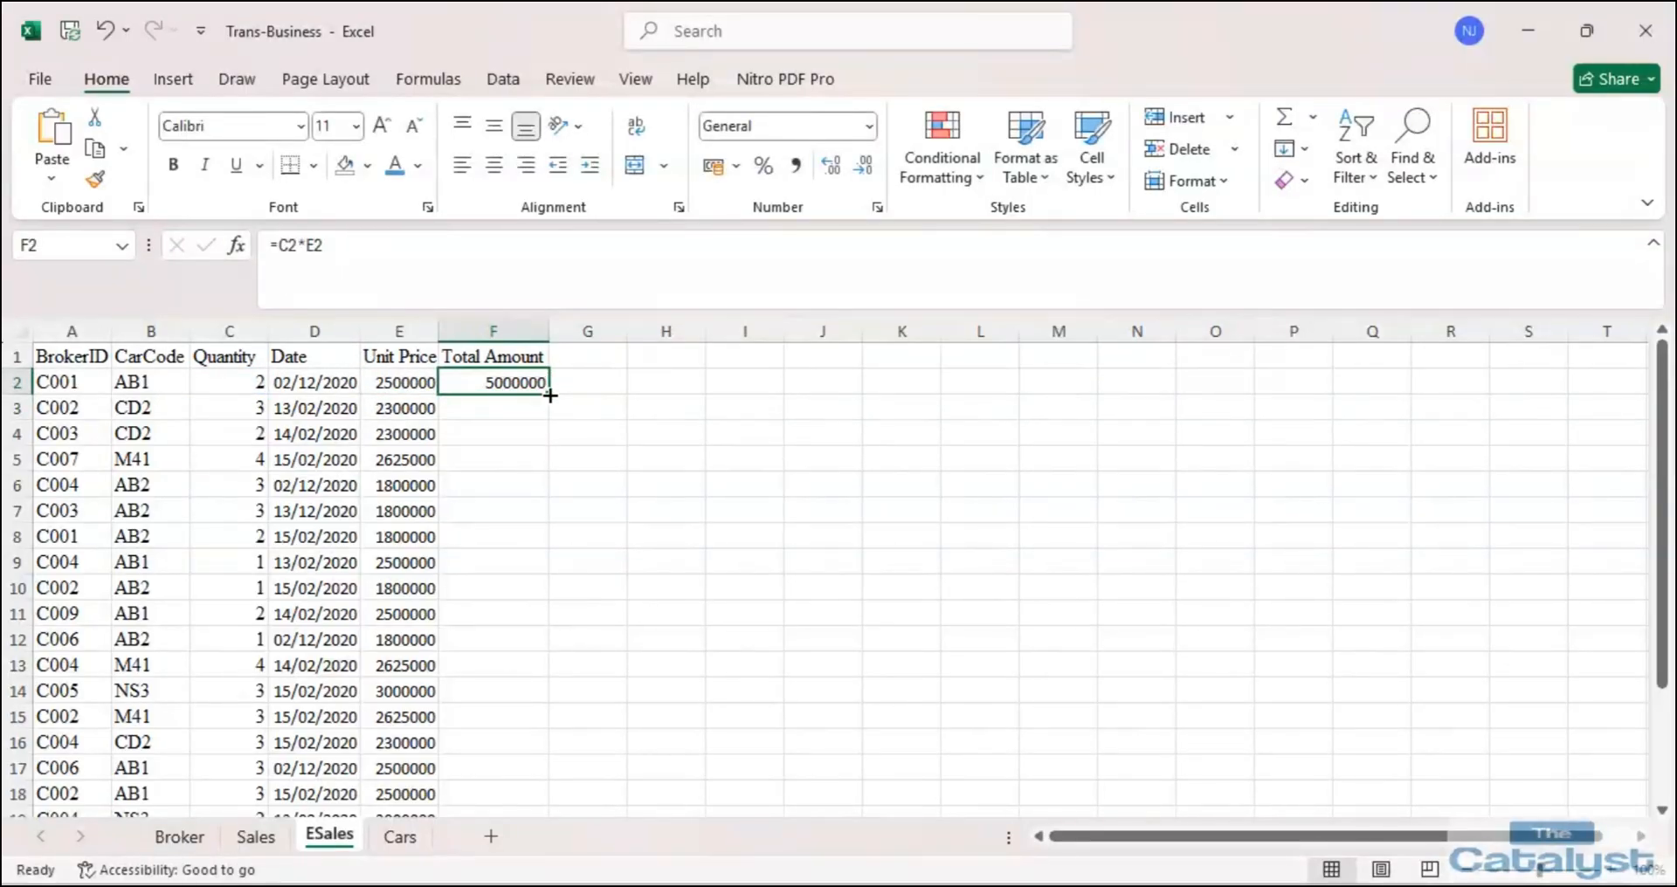
pyautogui.doubleClick(549, 395)
pyautogui.scroll(-5, 494, 698)
pyautogui.scroll(5, 502, 698)
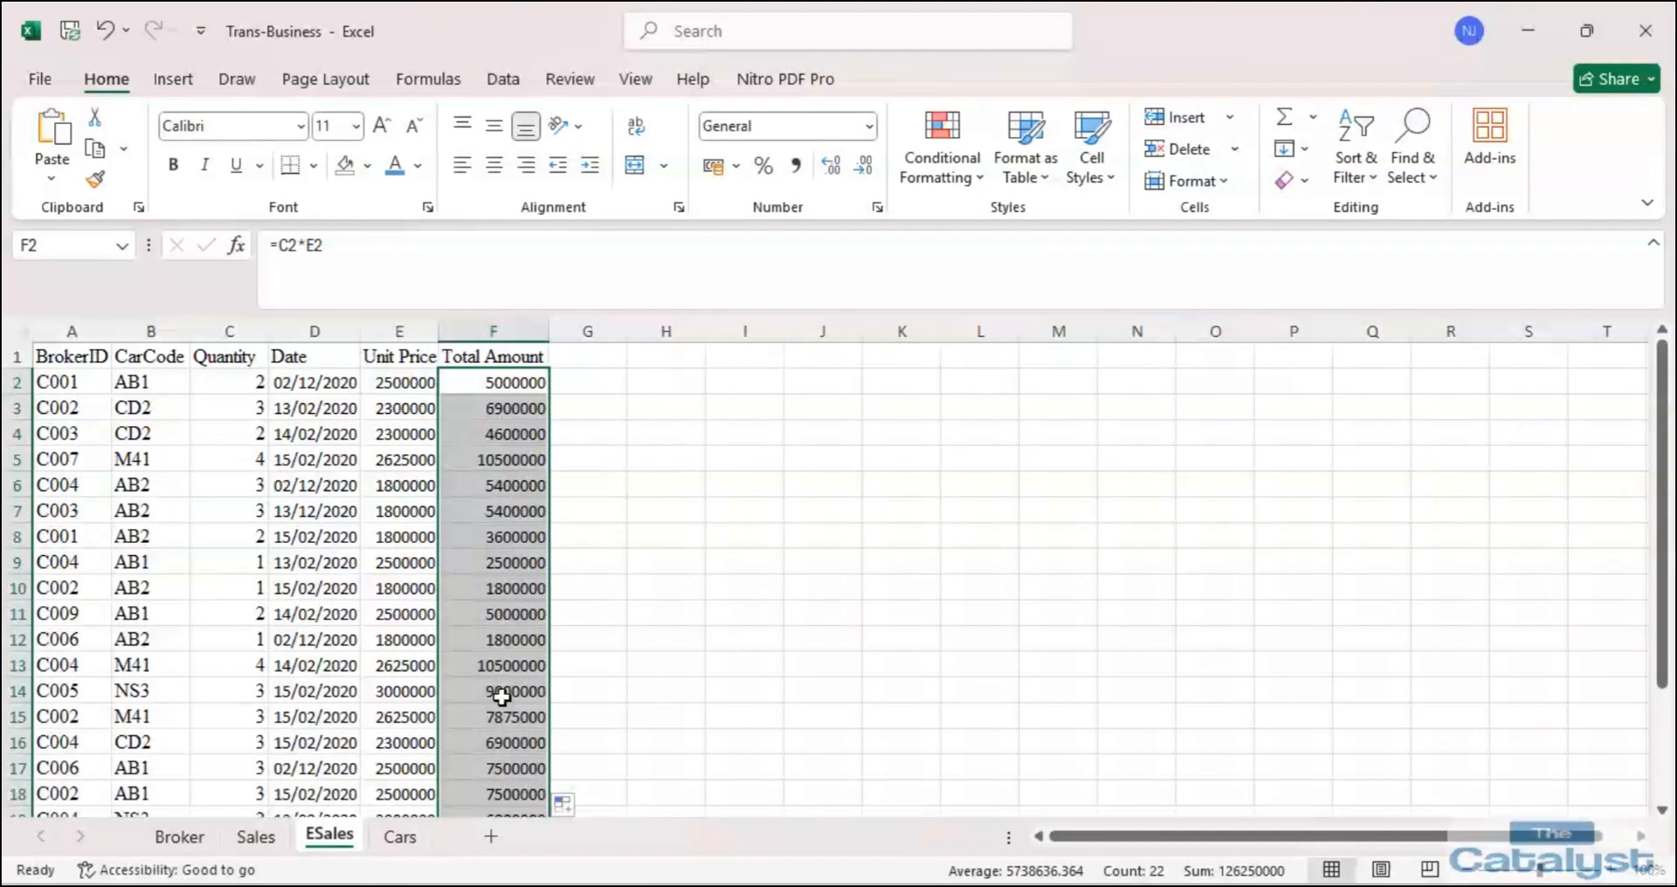
# Check in the exam PDF which cell question 4 asks for, then copy the formula text of cell F6 in Excel.
pyautogui.click(689, 861)
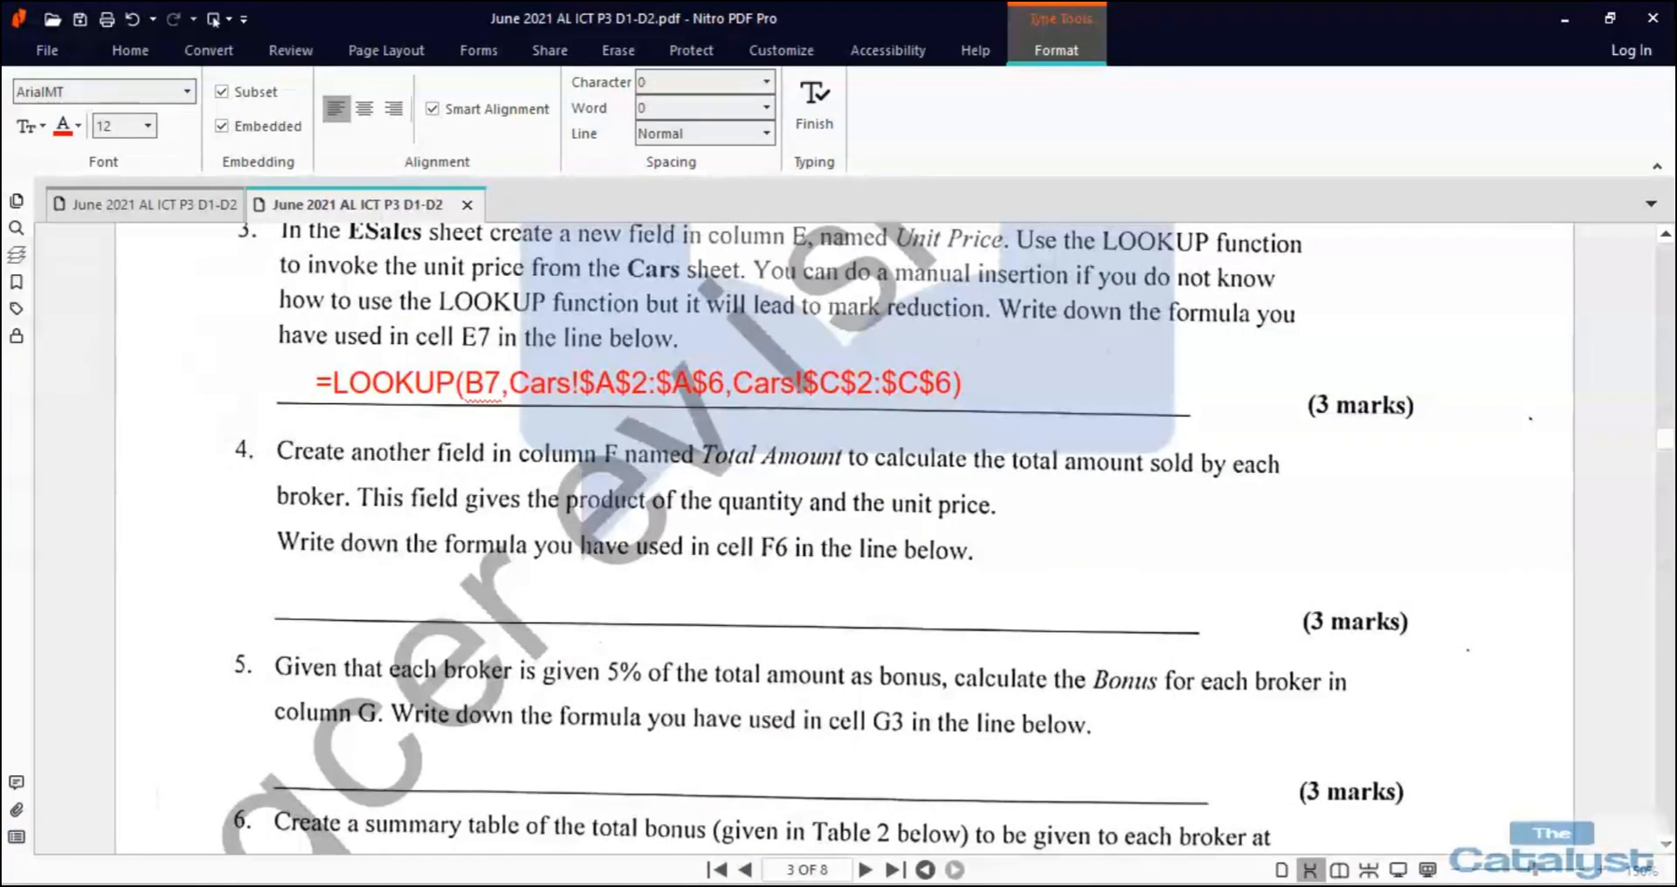
pyautogui.click(707, 882)
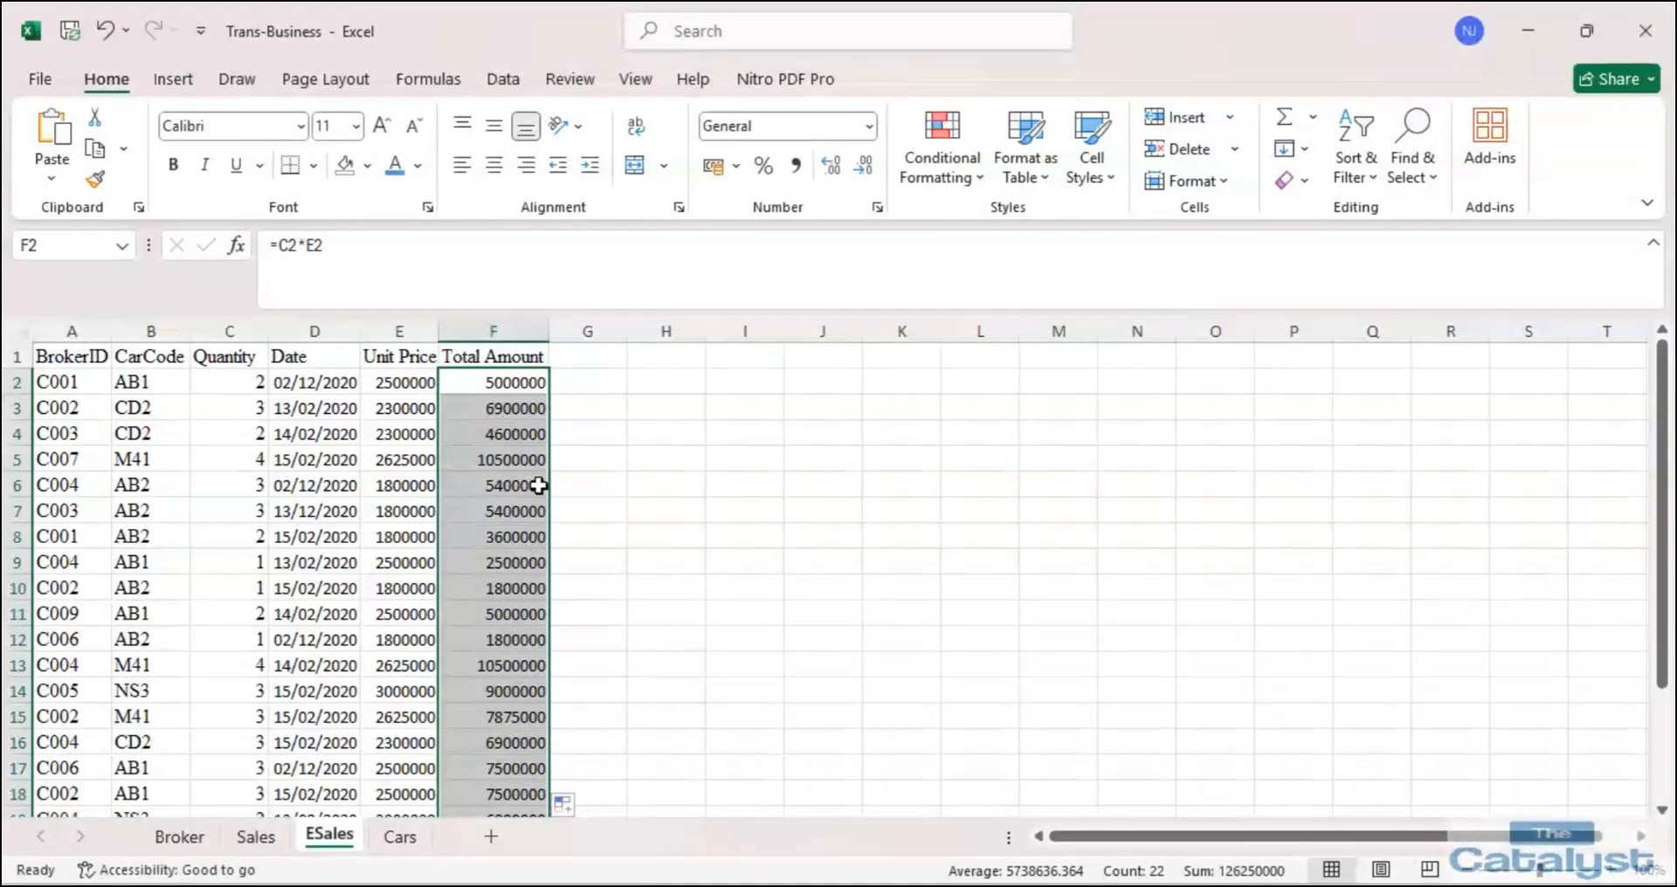
pyautogui.click(505, 467)
pyautogui.click(505, 488)
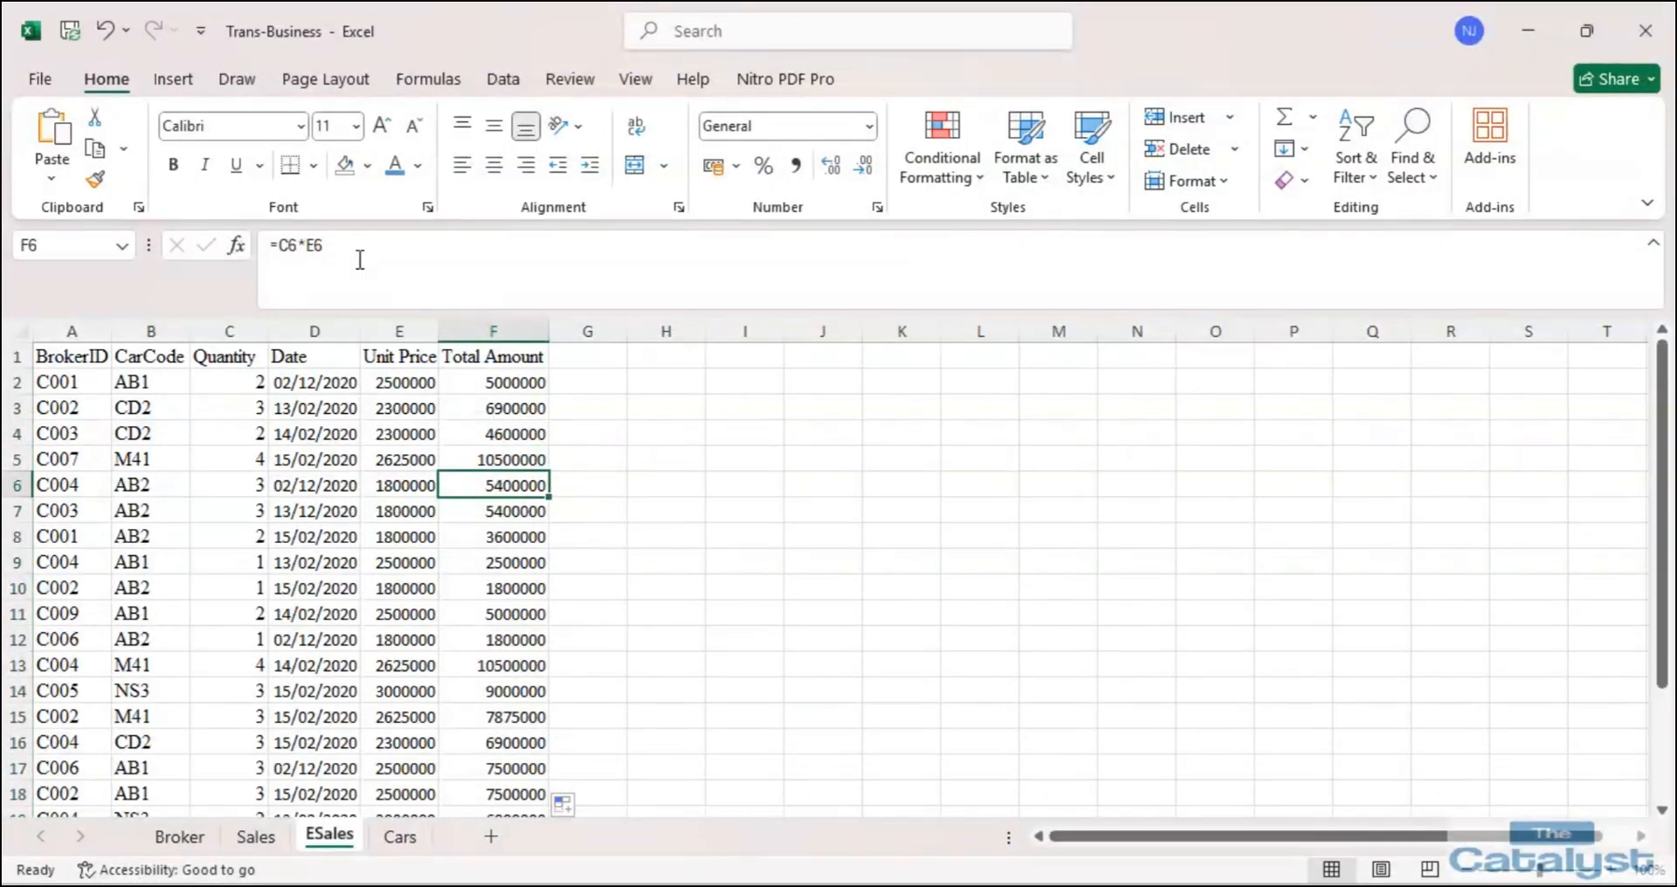
pyautogui.moveTo(360, 261); pyautogui.dragTo(269, 246)
pyautogui.rightClick(307, 246)
pyautogui.click(350, 295)
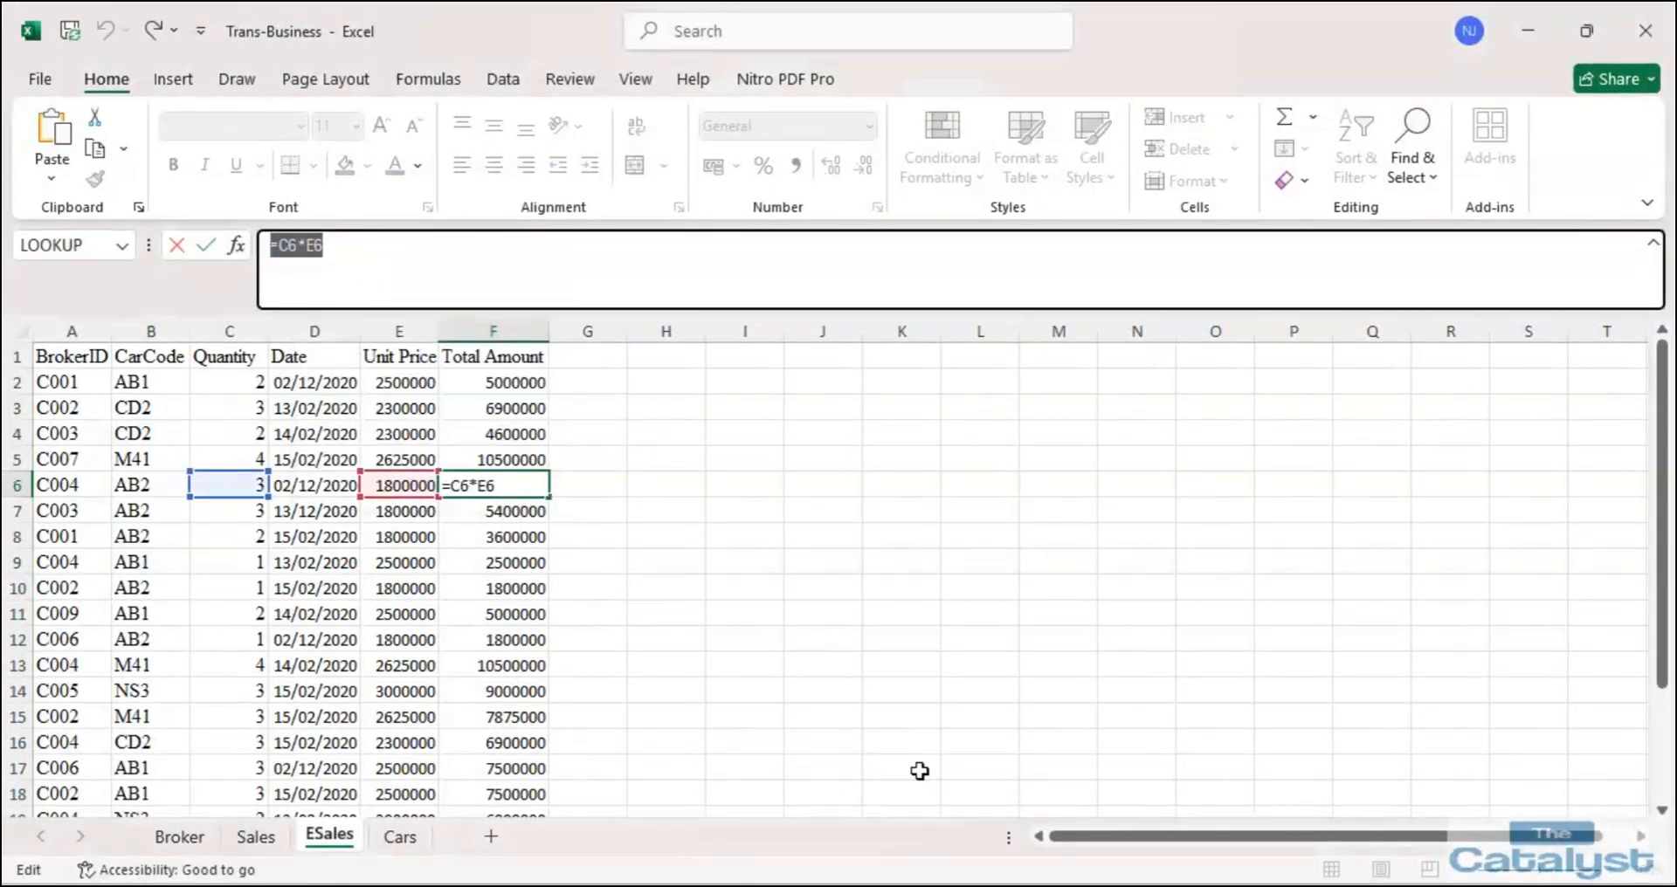
# Switch to the exam PDF in Nitro PDF Pro and paste =C6*E6 on the answer line of question 4.
pyautogui.click(707, 882)
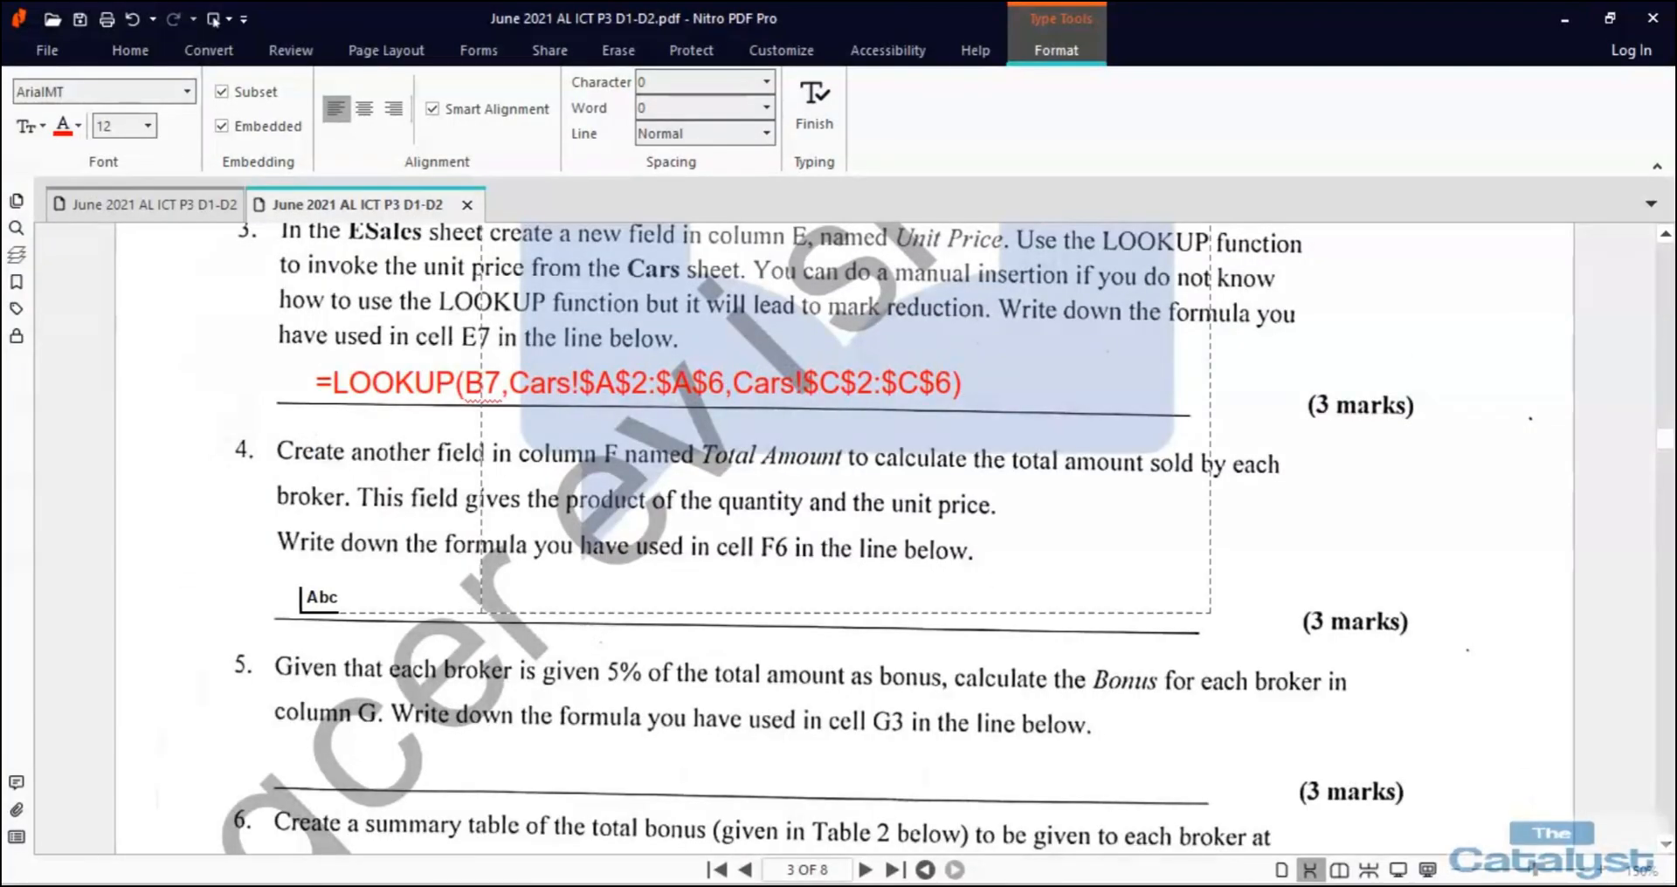
pyautogui.click(301, 612)
pyautogui.hotkey('ctrl', 'v')
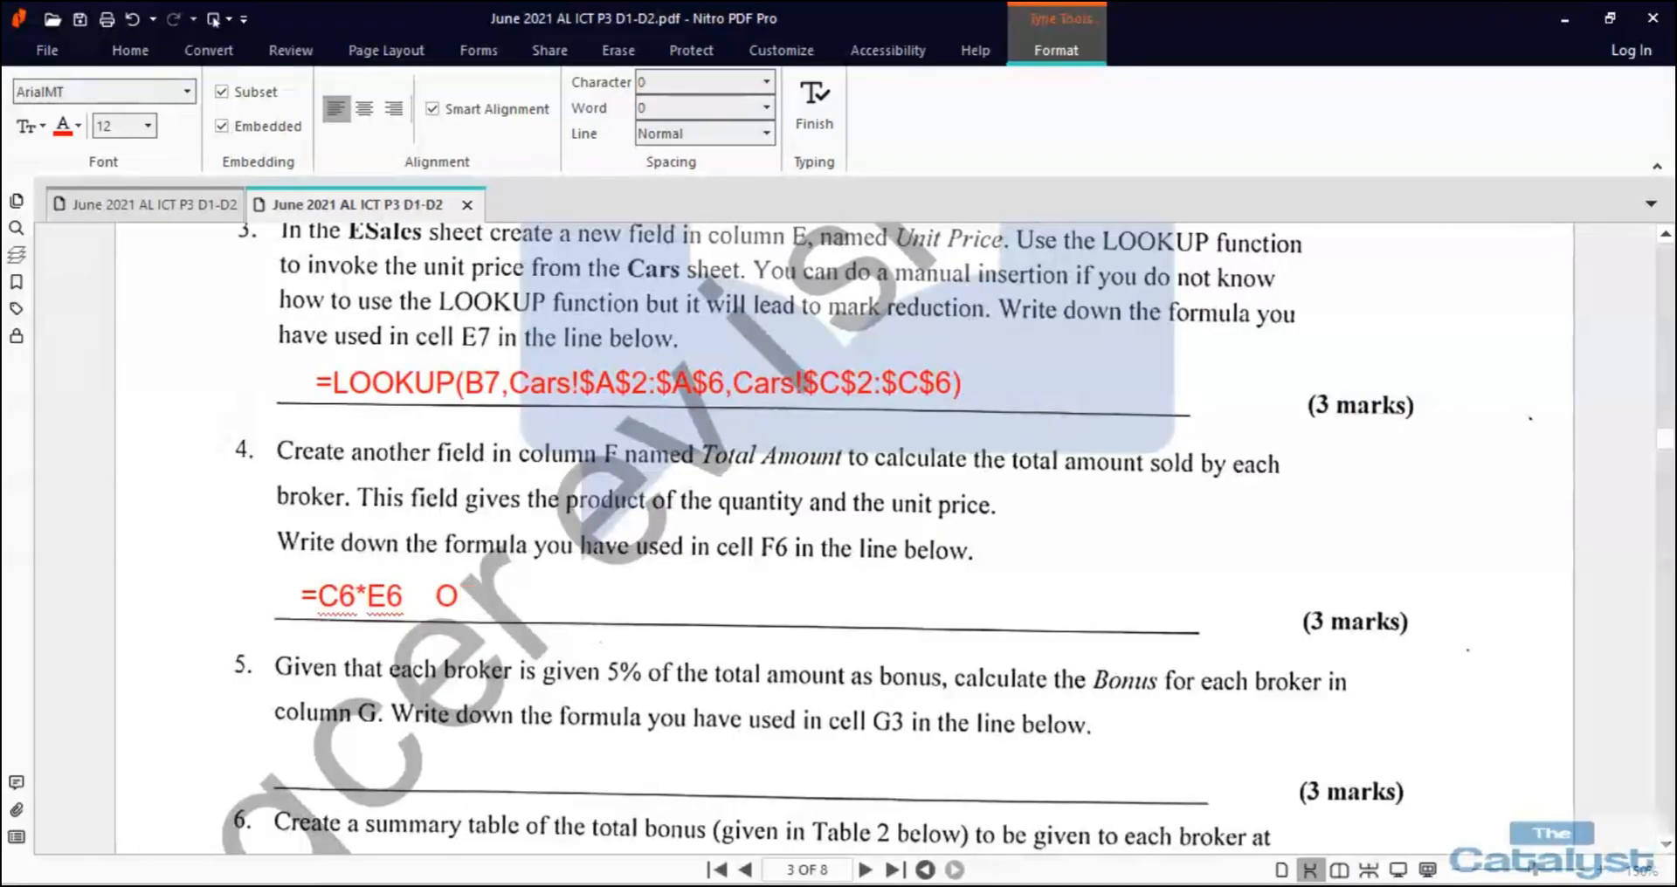
# Add the alternative "OR =PRODUCT(C6,E6)" after the formula on question 4's answer line.
pyautogui.write('OR')
pyautogui.hotkey('ctrl', 'v')
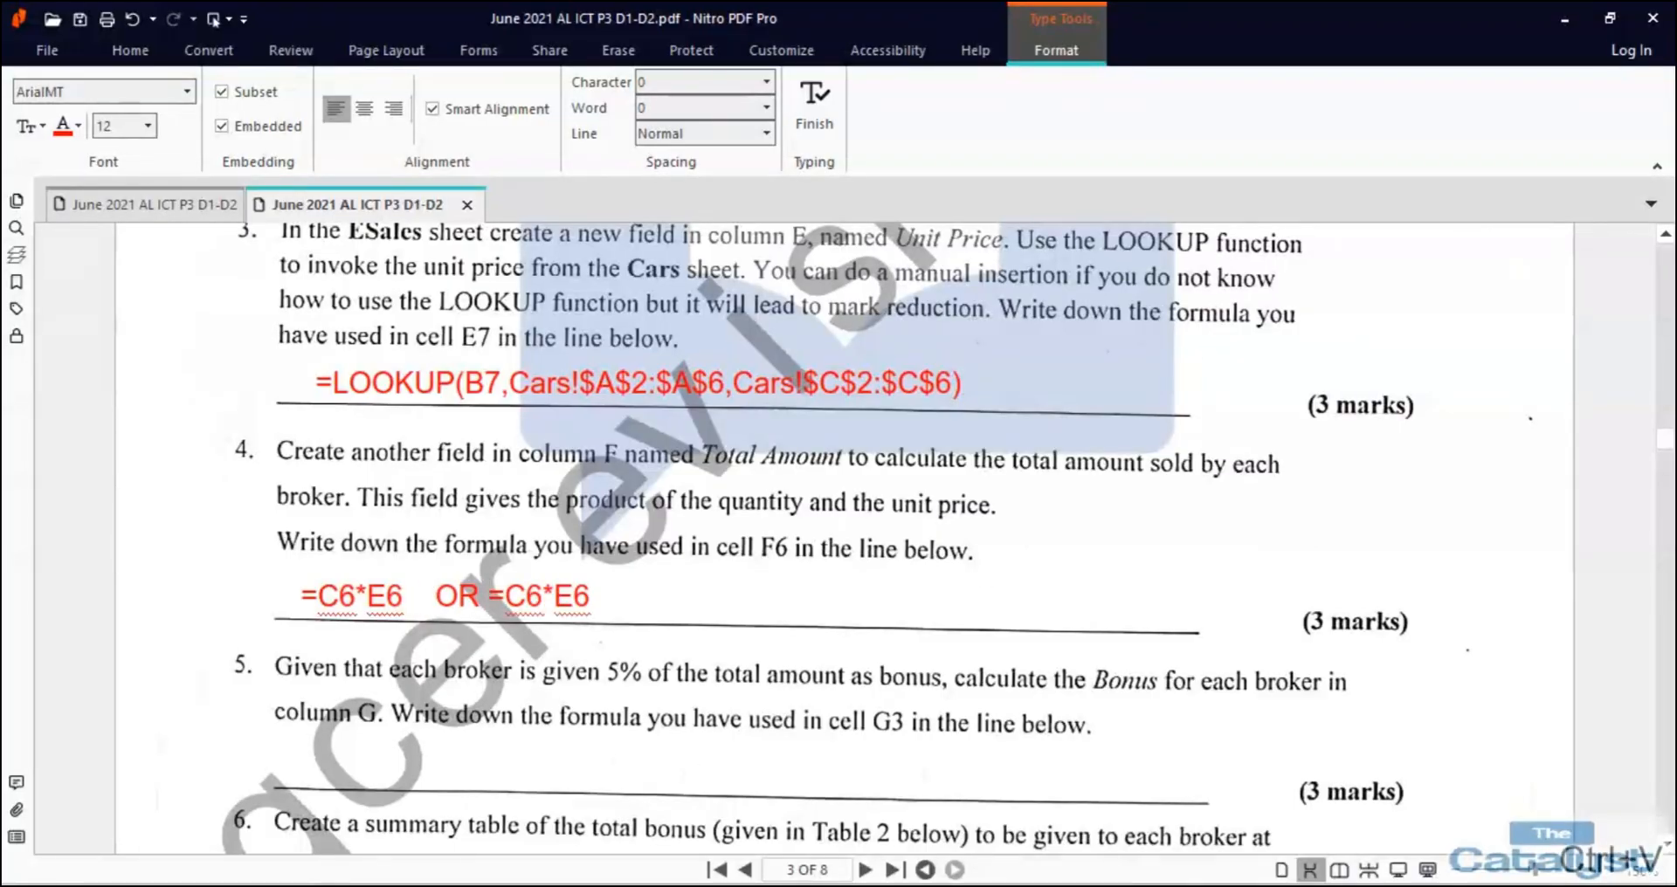
pyautogui.write('PRODUCT')
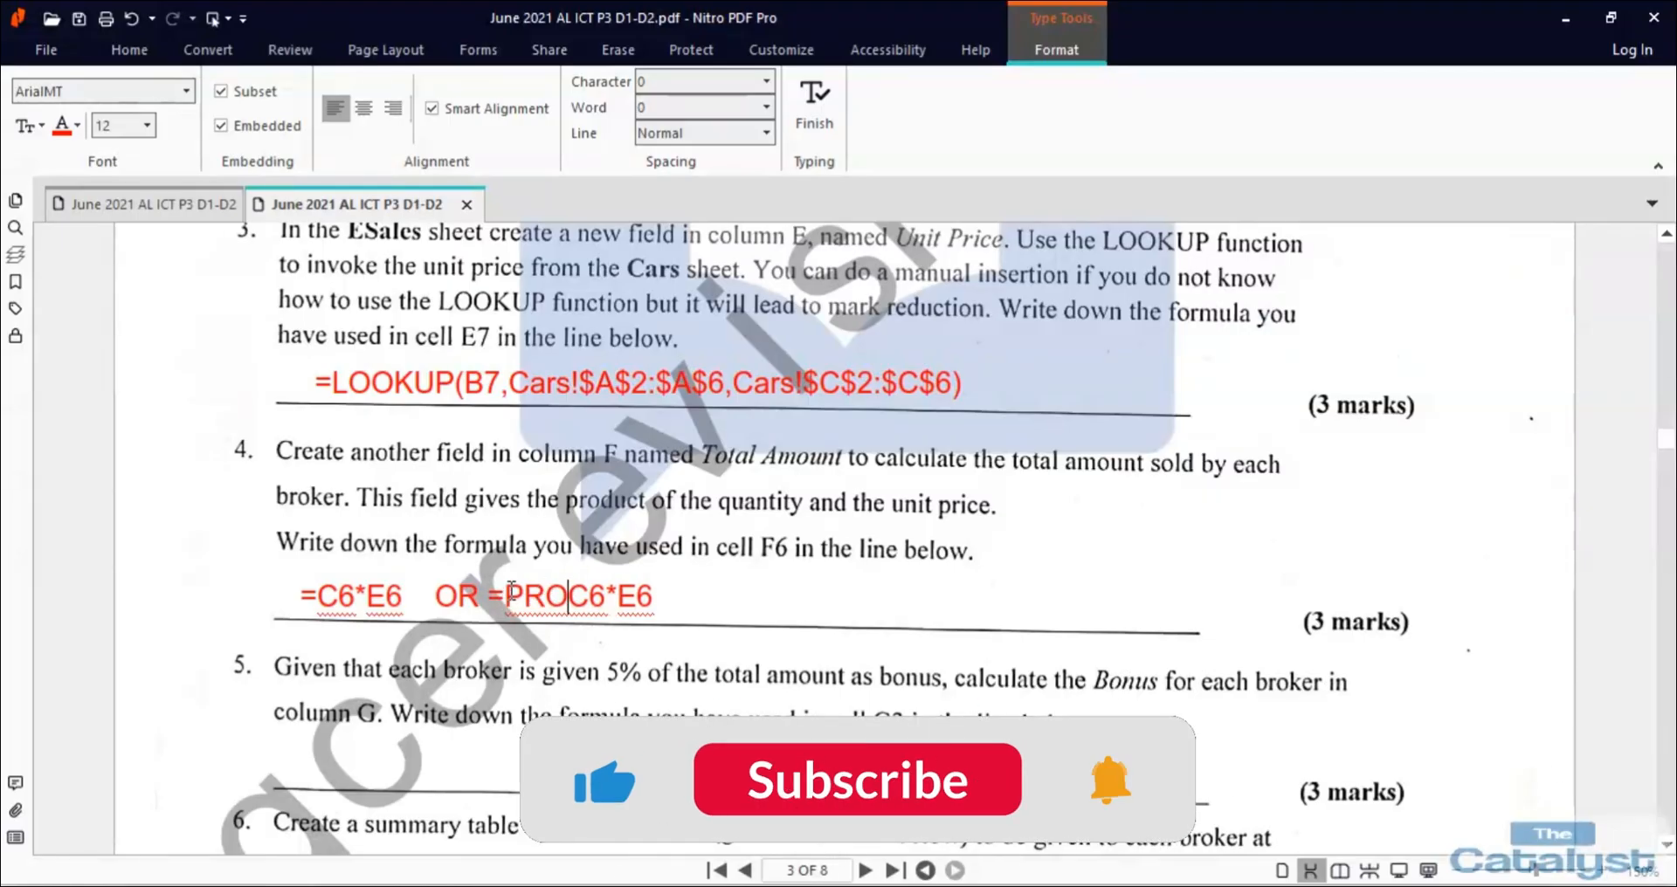
pyautogui.write('(')
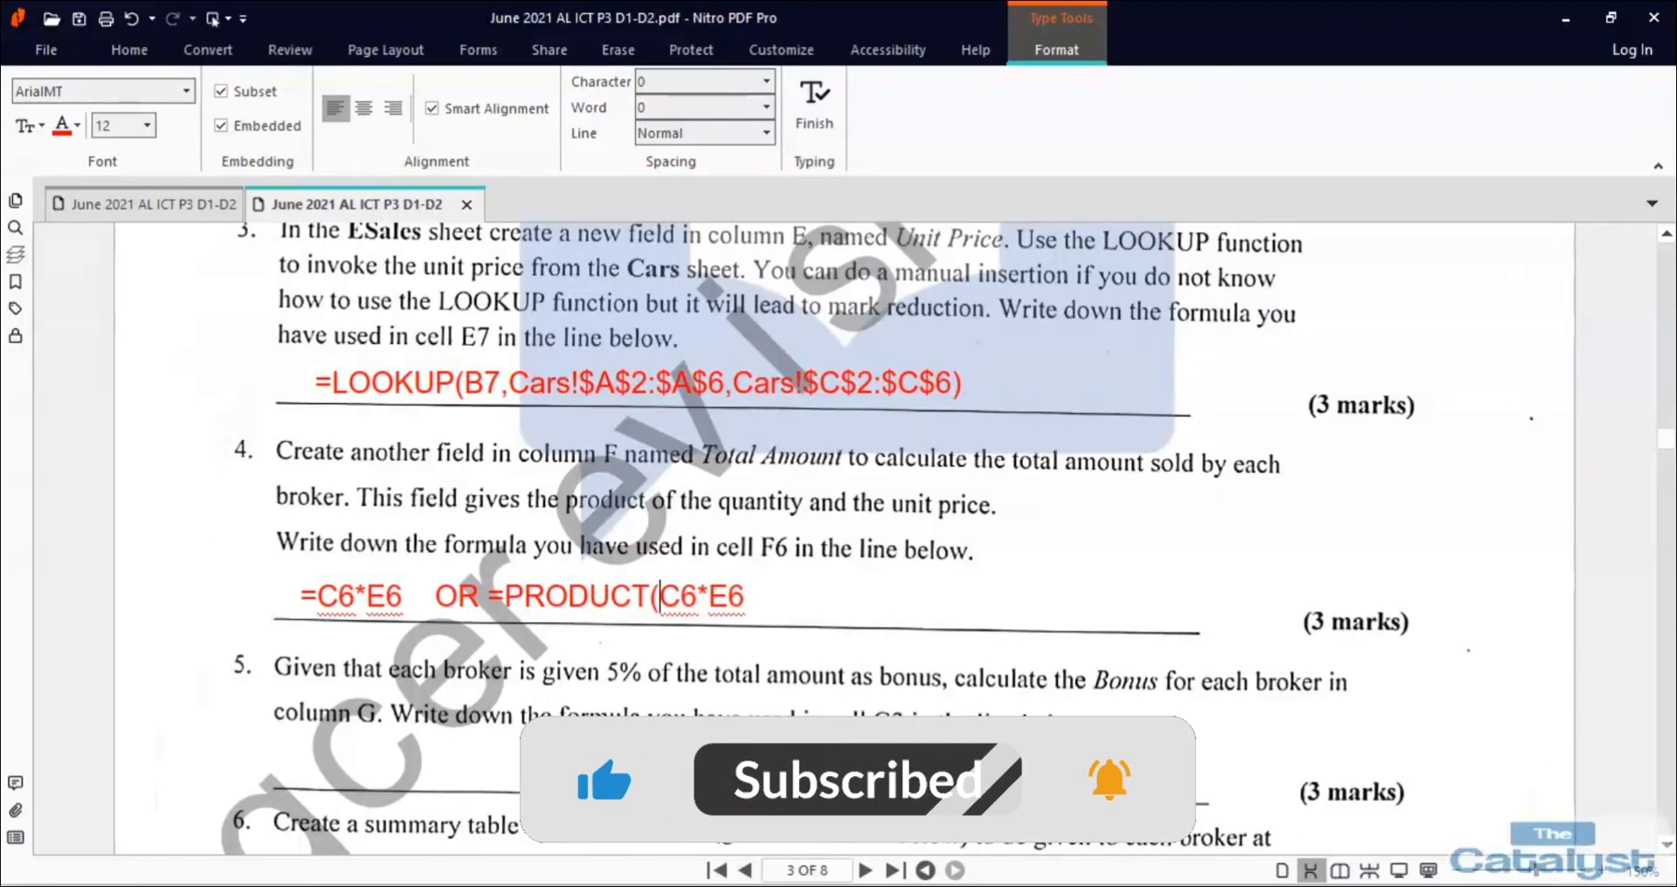
pyautogui.press('Right')
pyautogui.press('Right')
pyautogui.press('Right')
pyautogui.press('BackSpace')
pyautogui.write(',')
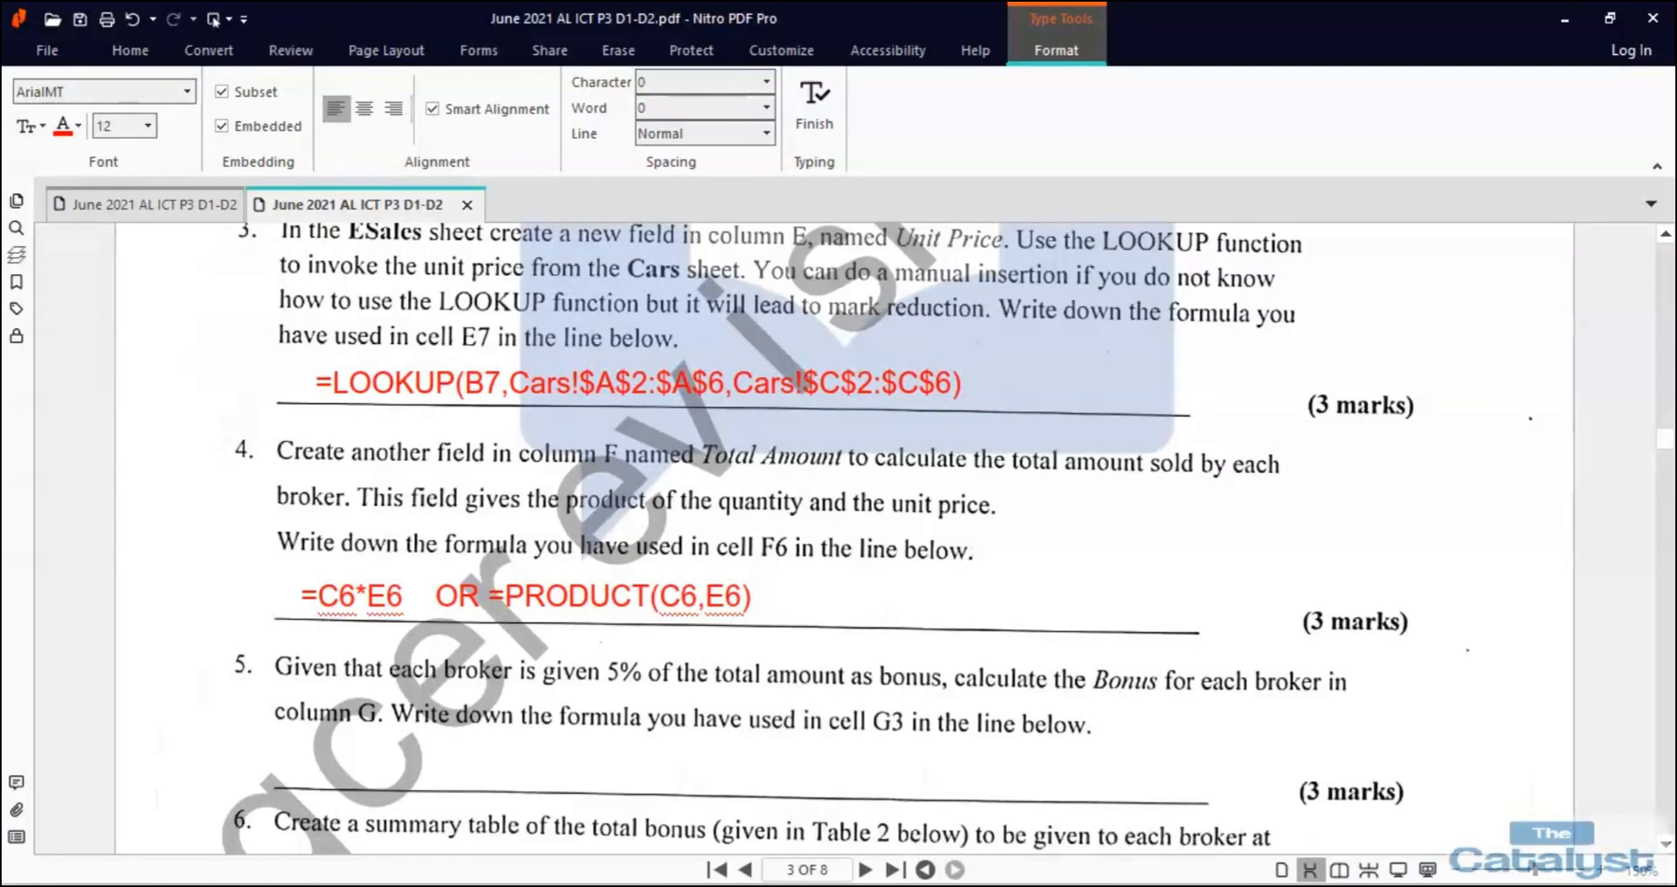
# Read question 5 in the exam PDF, then switch to the Trans-Business workbook in Excel and enter the heading Bonus in cell G1.
pyautogui.scroll(-3, 838, 537)
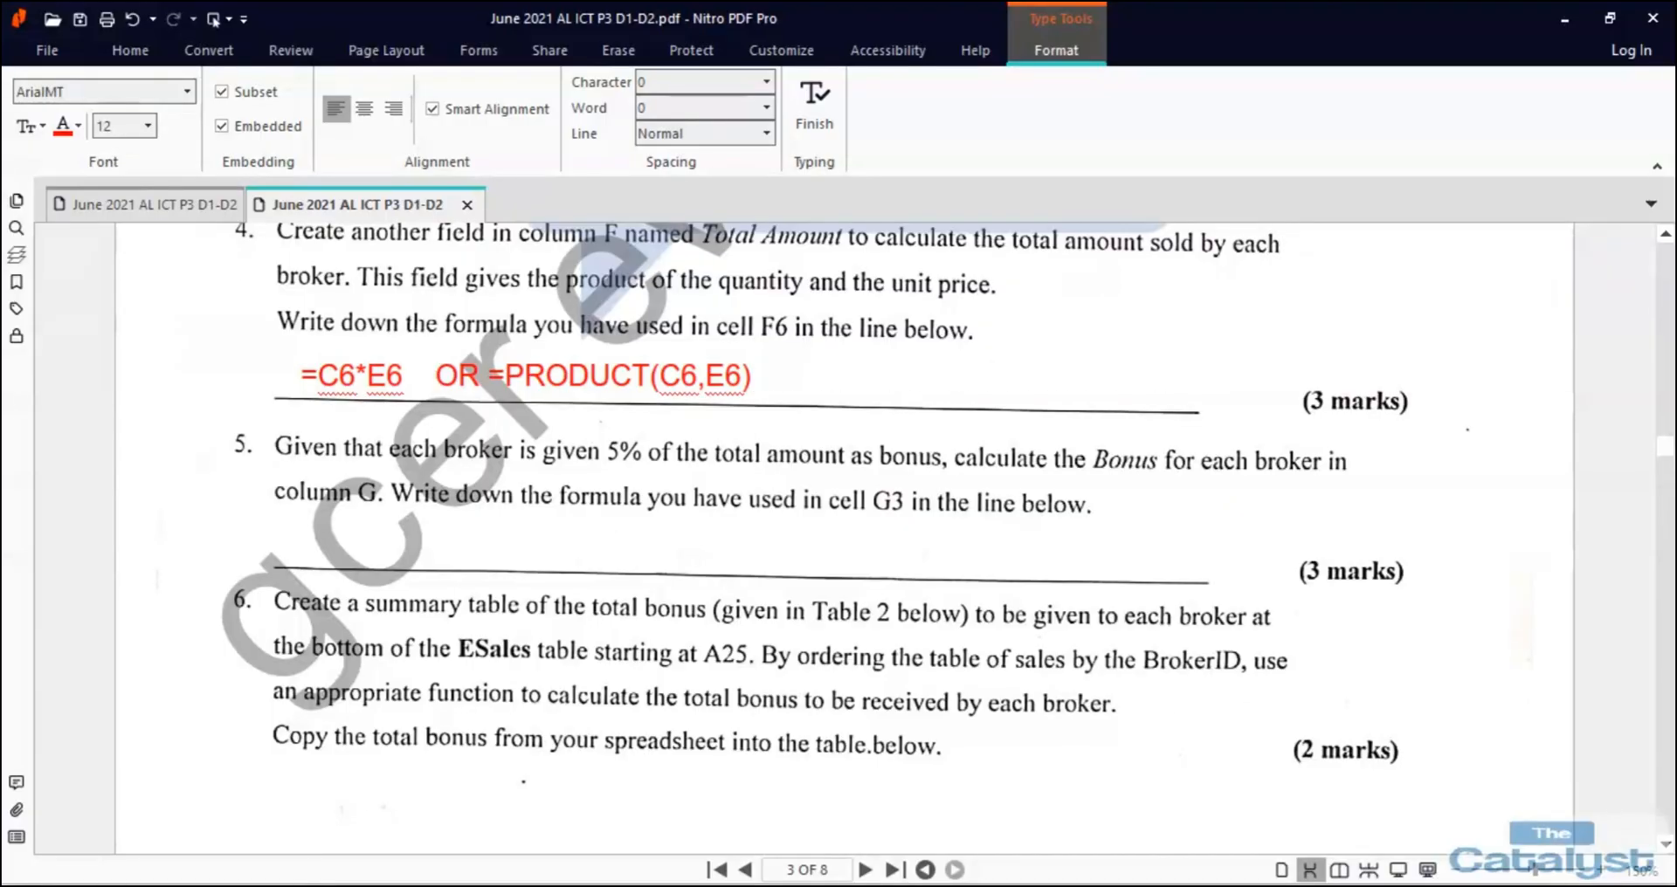
pyautogui.moveTo(657, 885)
pyautogui.click(767, 804)
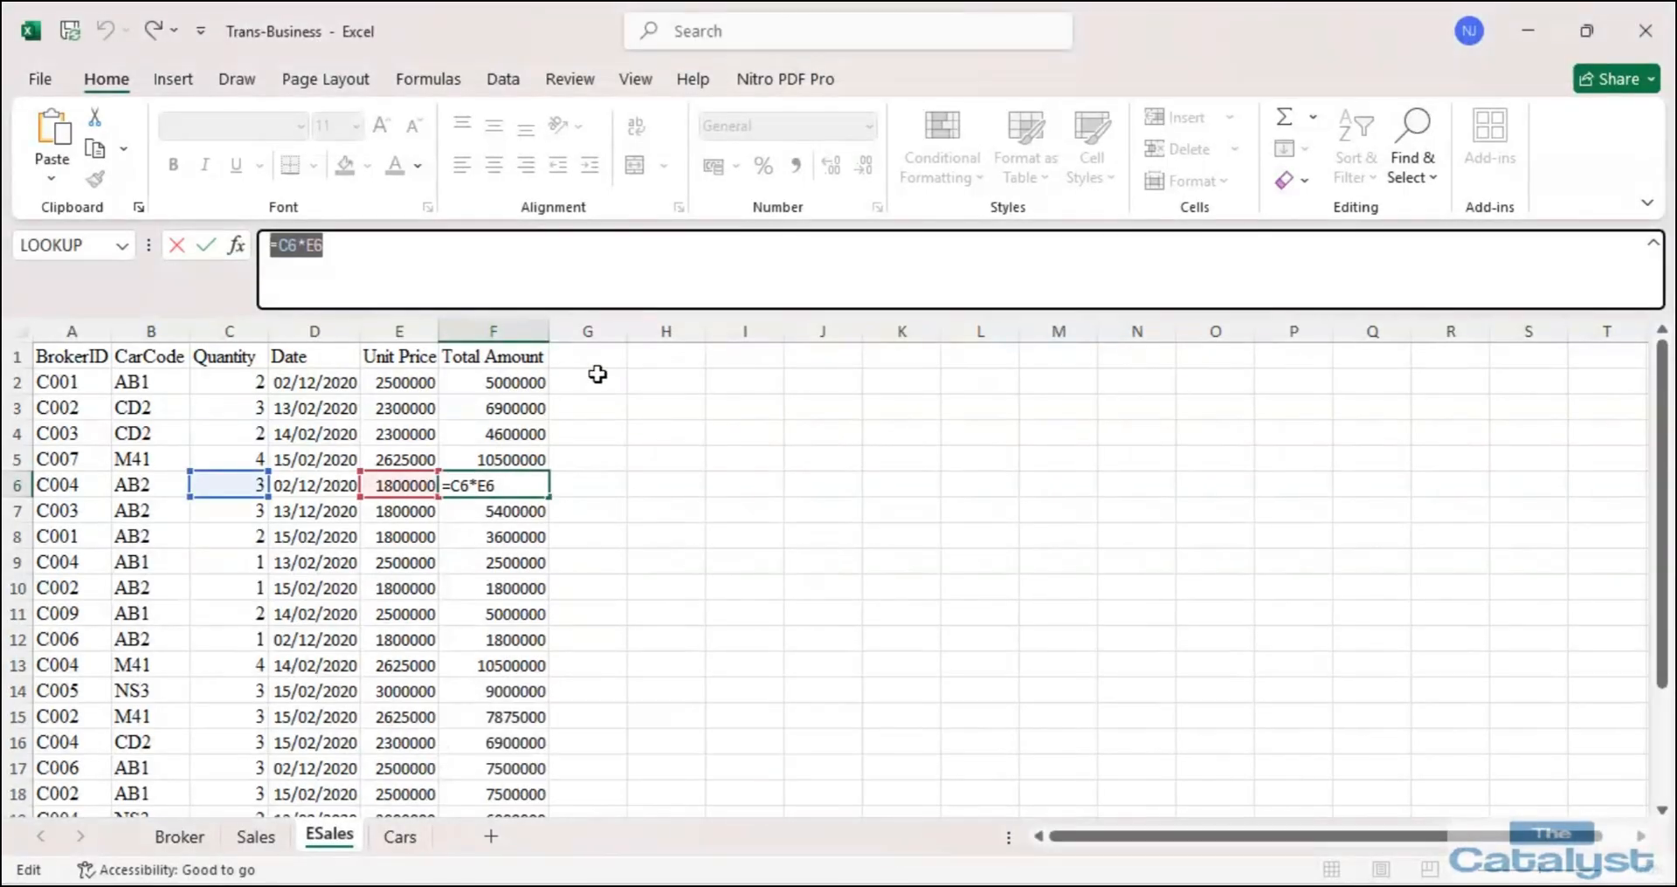
pyautogui.press('Return')
pyautogui.click(609, 359)
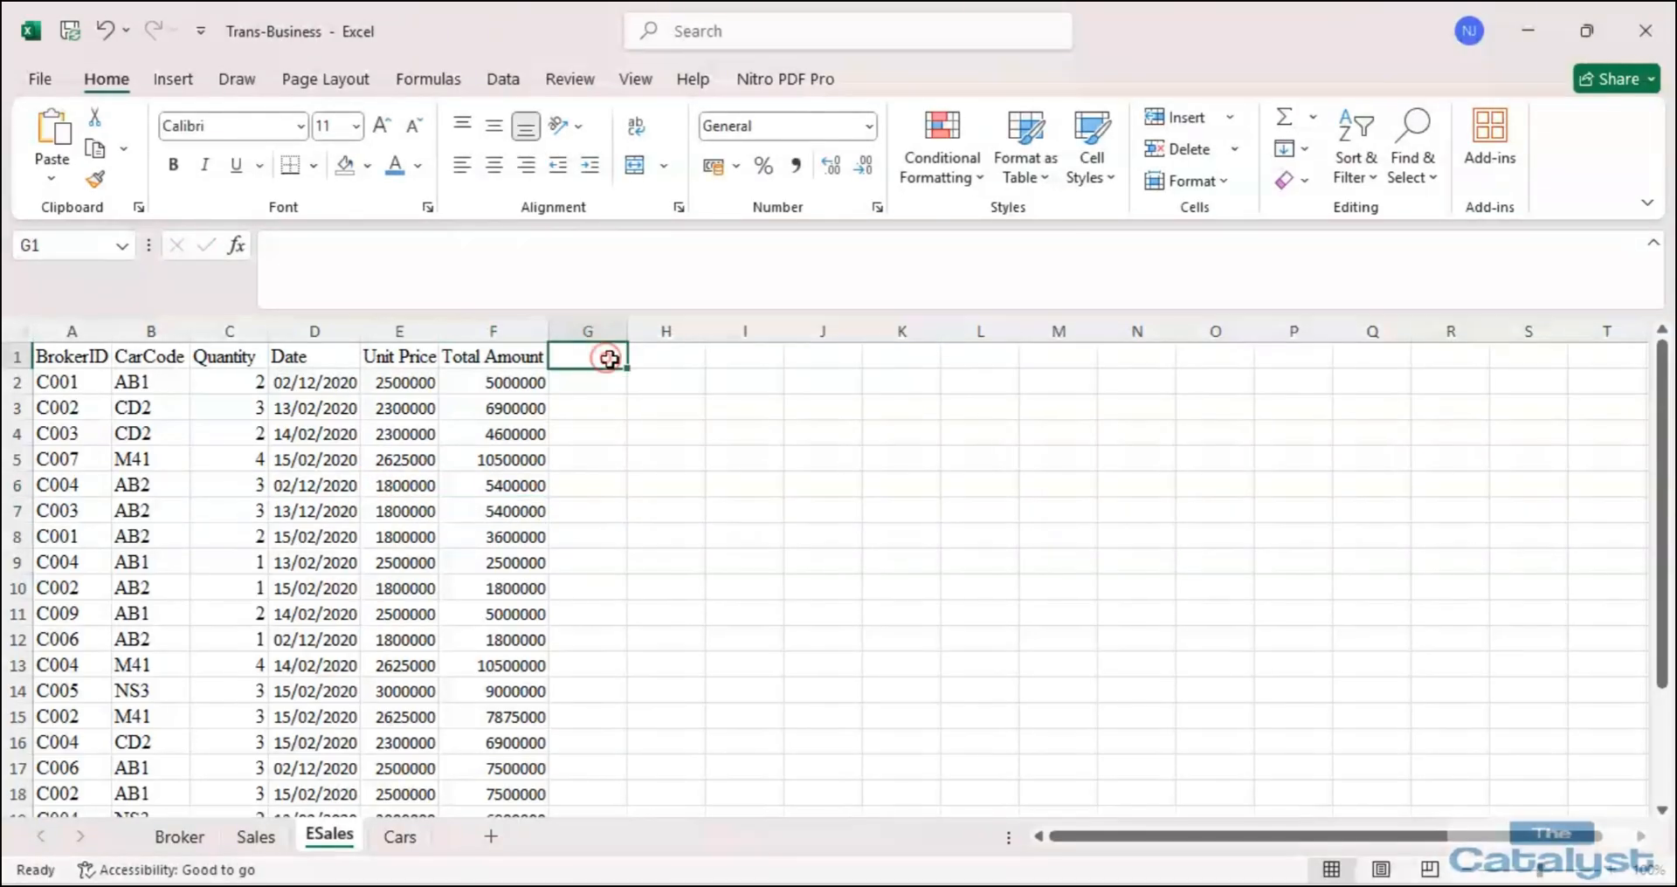
pyautogui.write('Bonus')
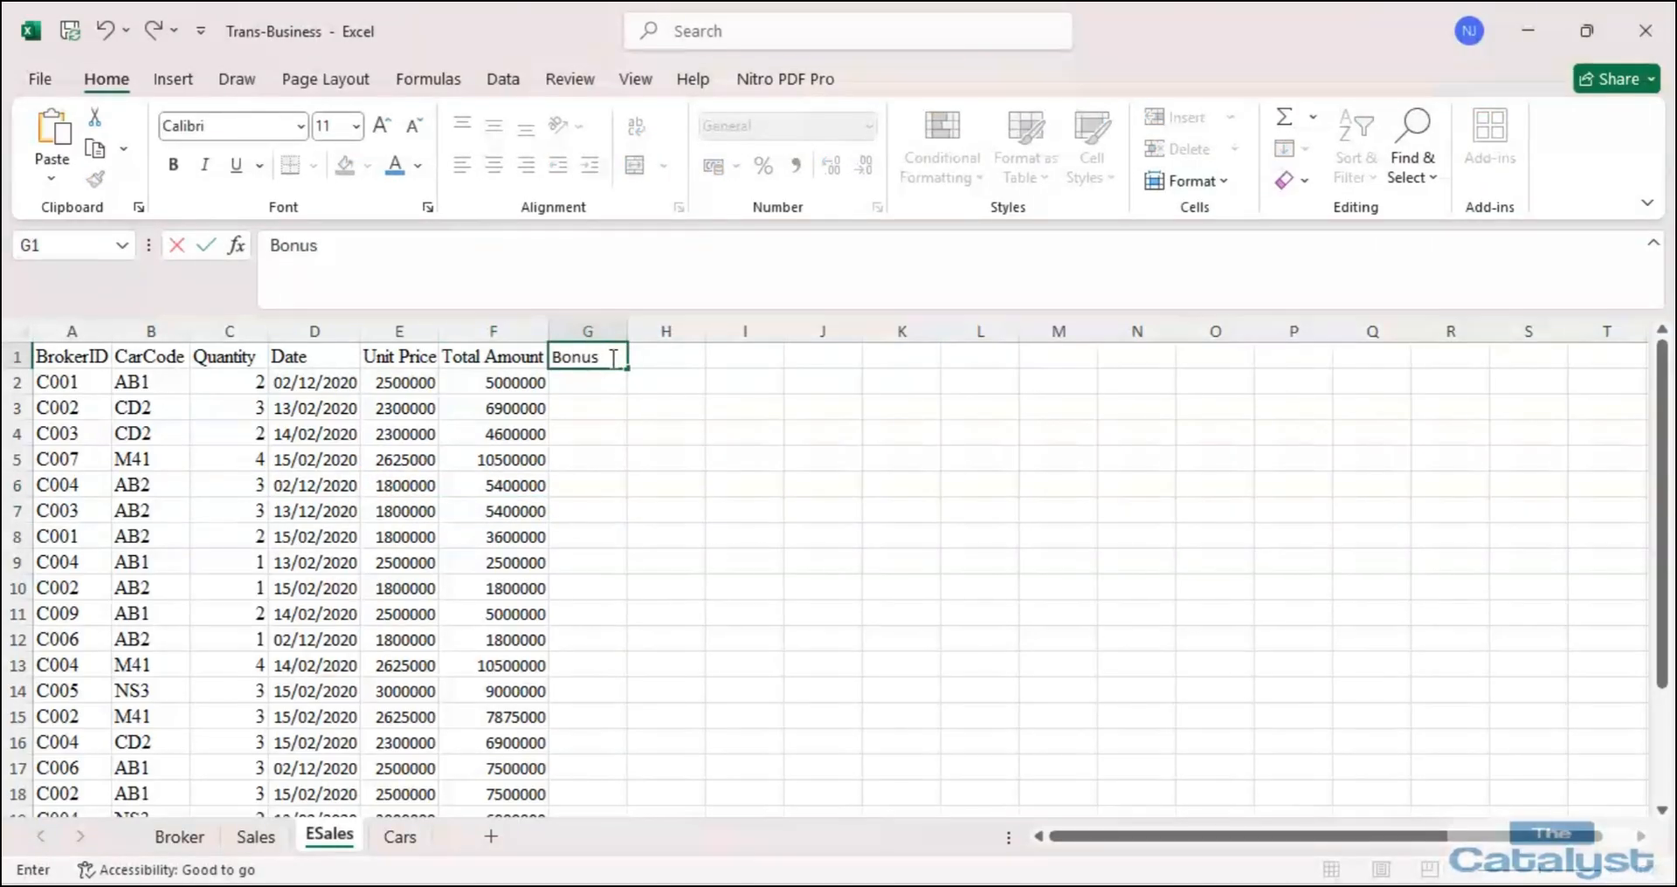
pyautogui.press('Return')
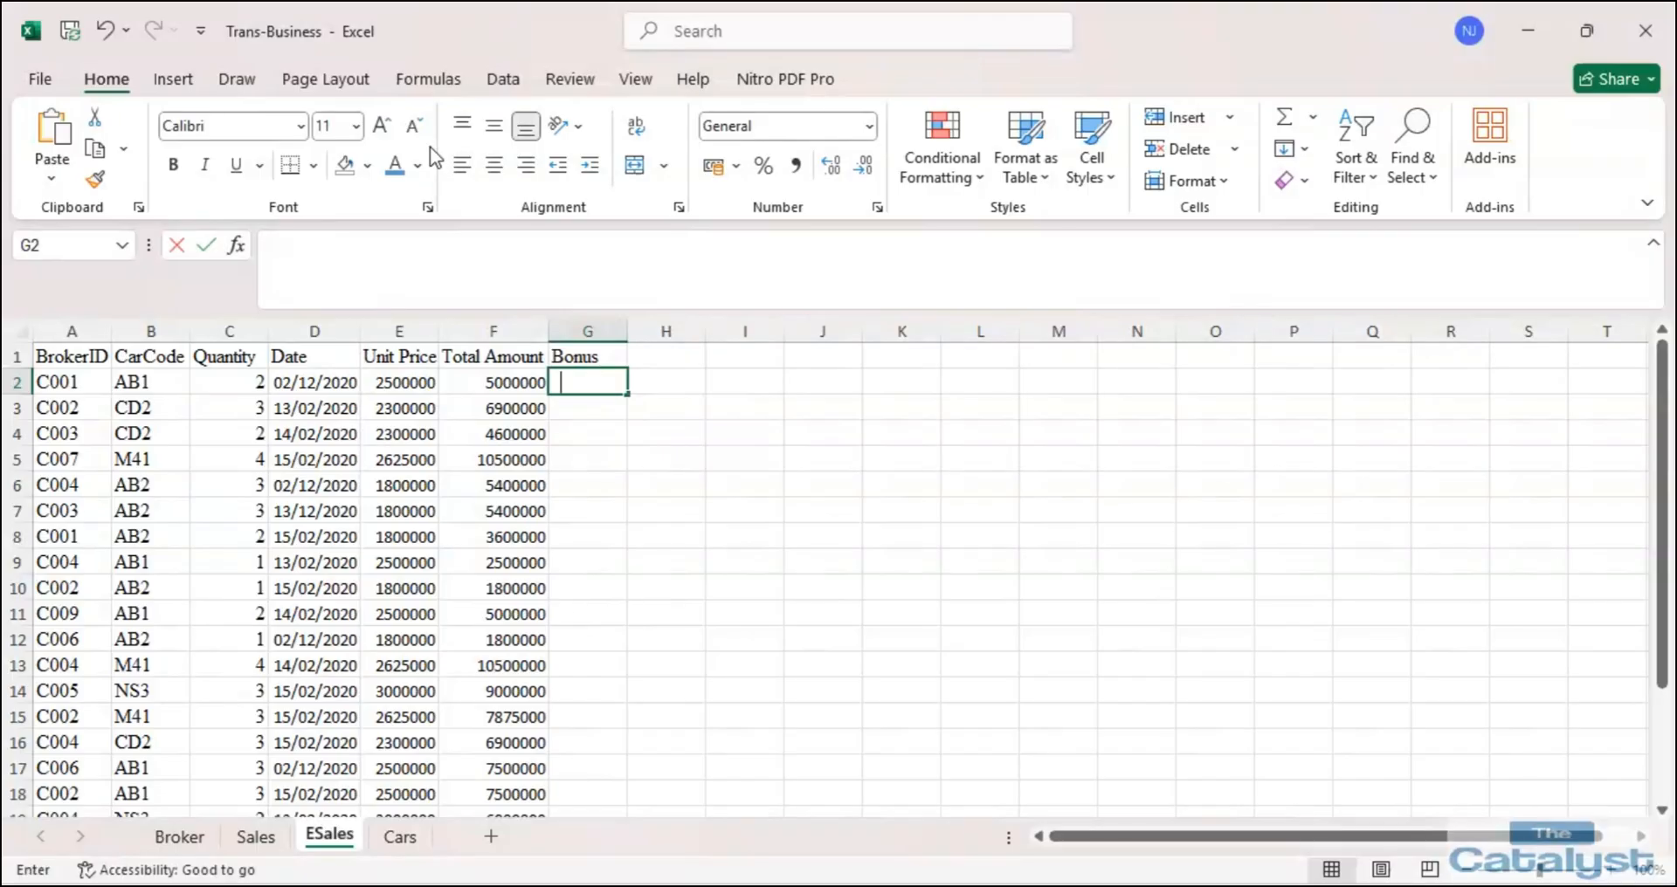
# Enter the formula =5%*F2 in cell G2 and fill it down the whole Bonus column.
pyautogui.write('=5%')
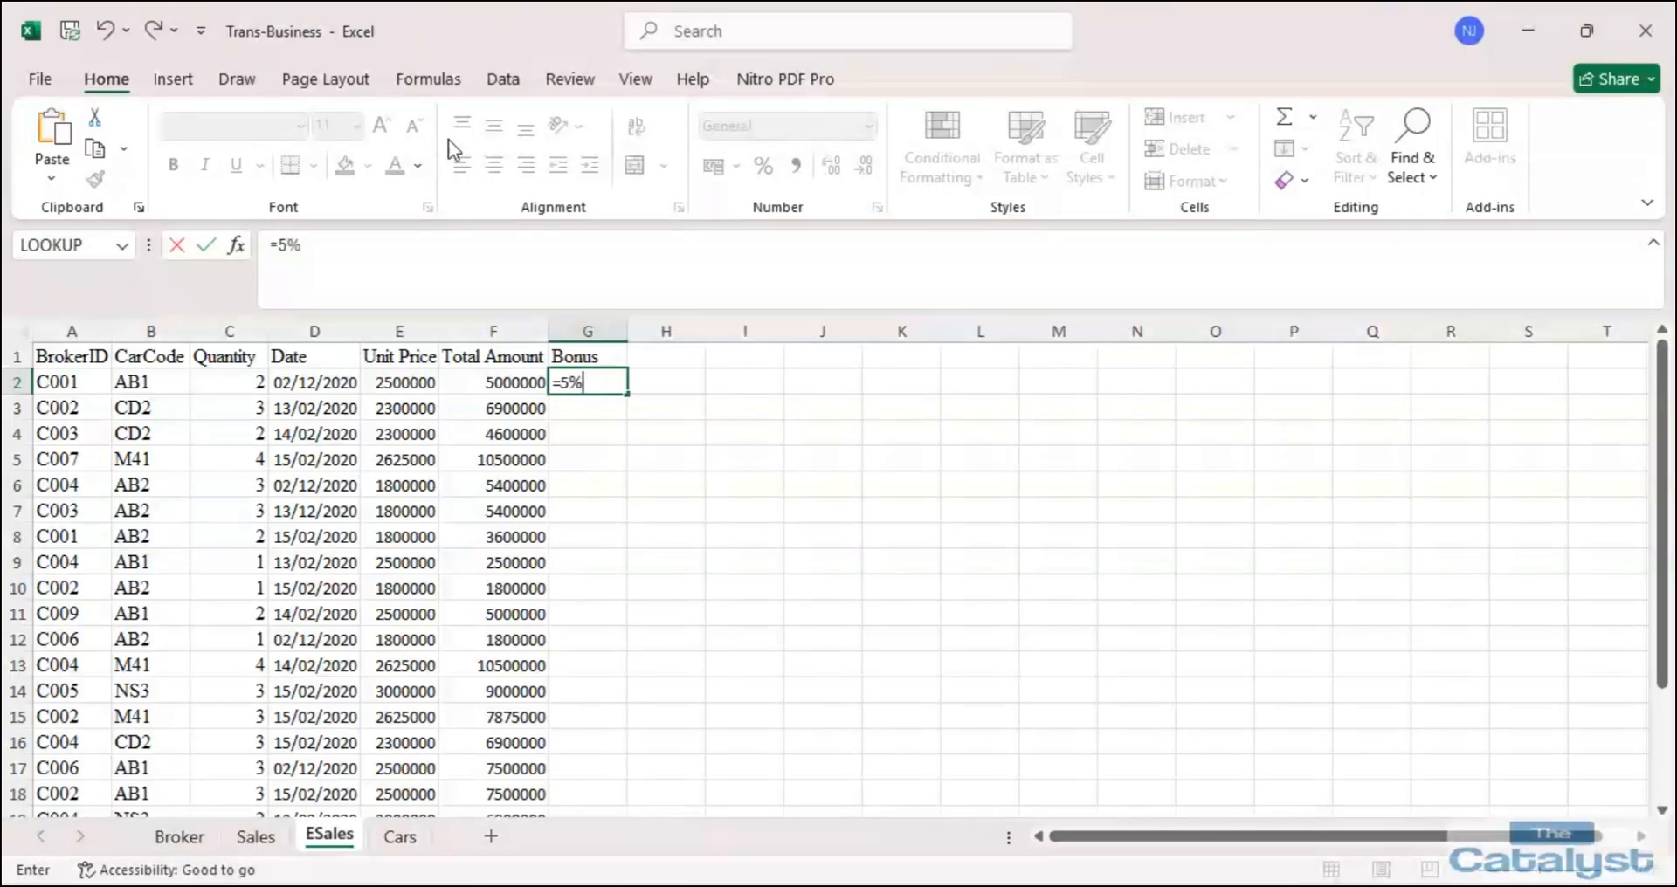
pyautogui.write('*')
pyautogui.click(456, 381)
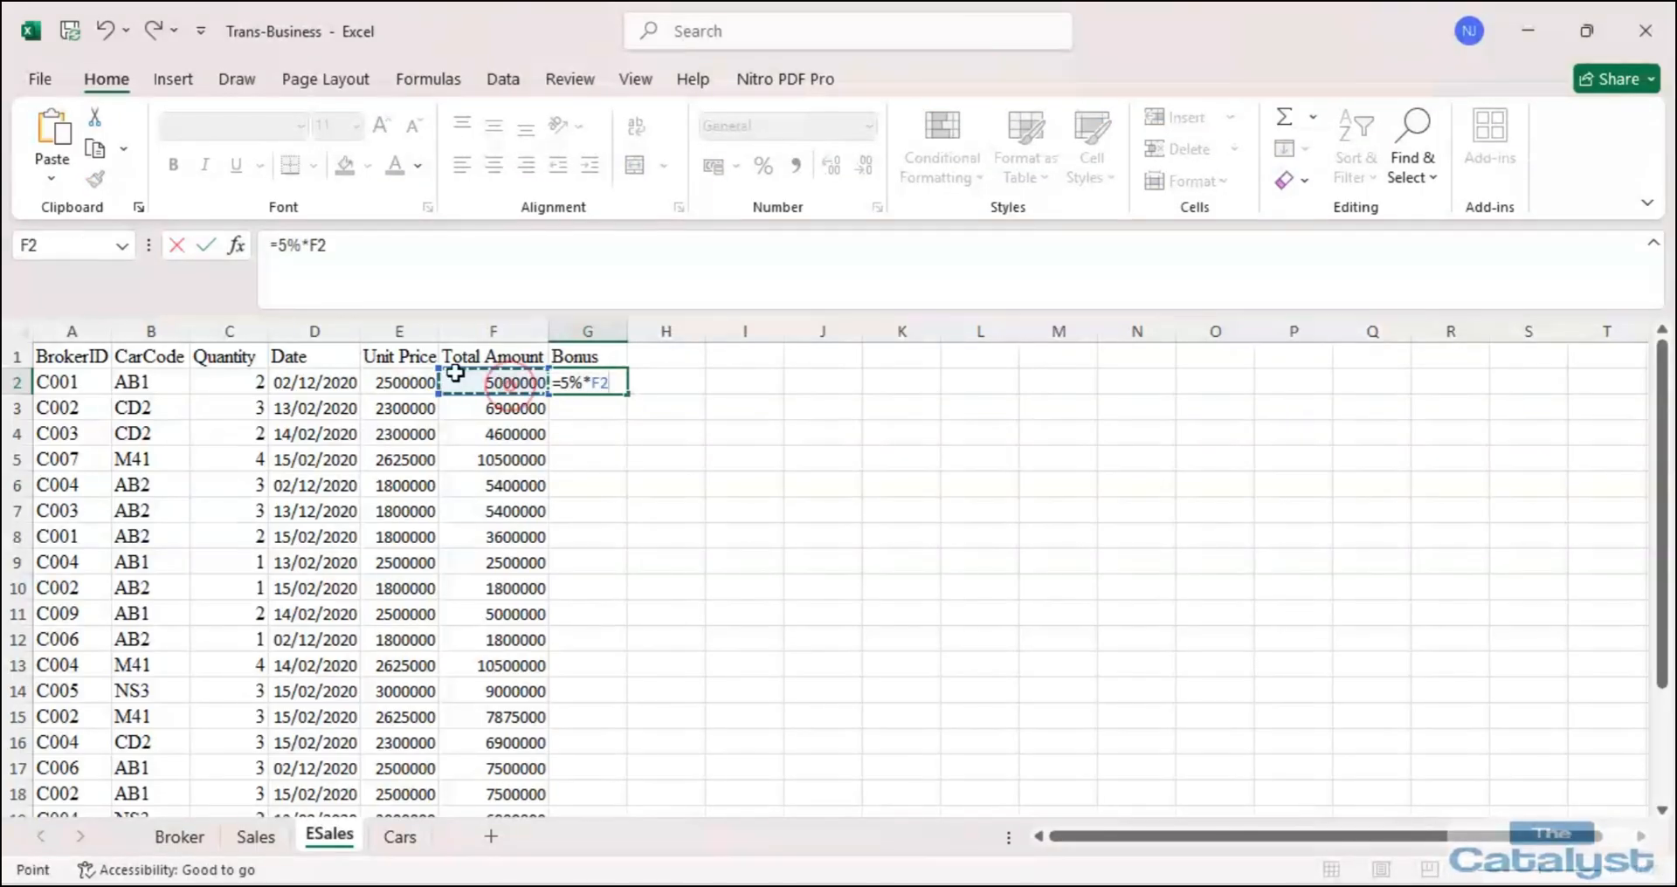
pyautogui.hotkey('ctrl', 'Return')
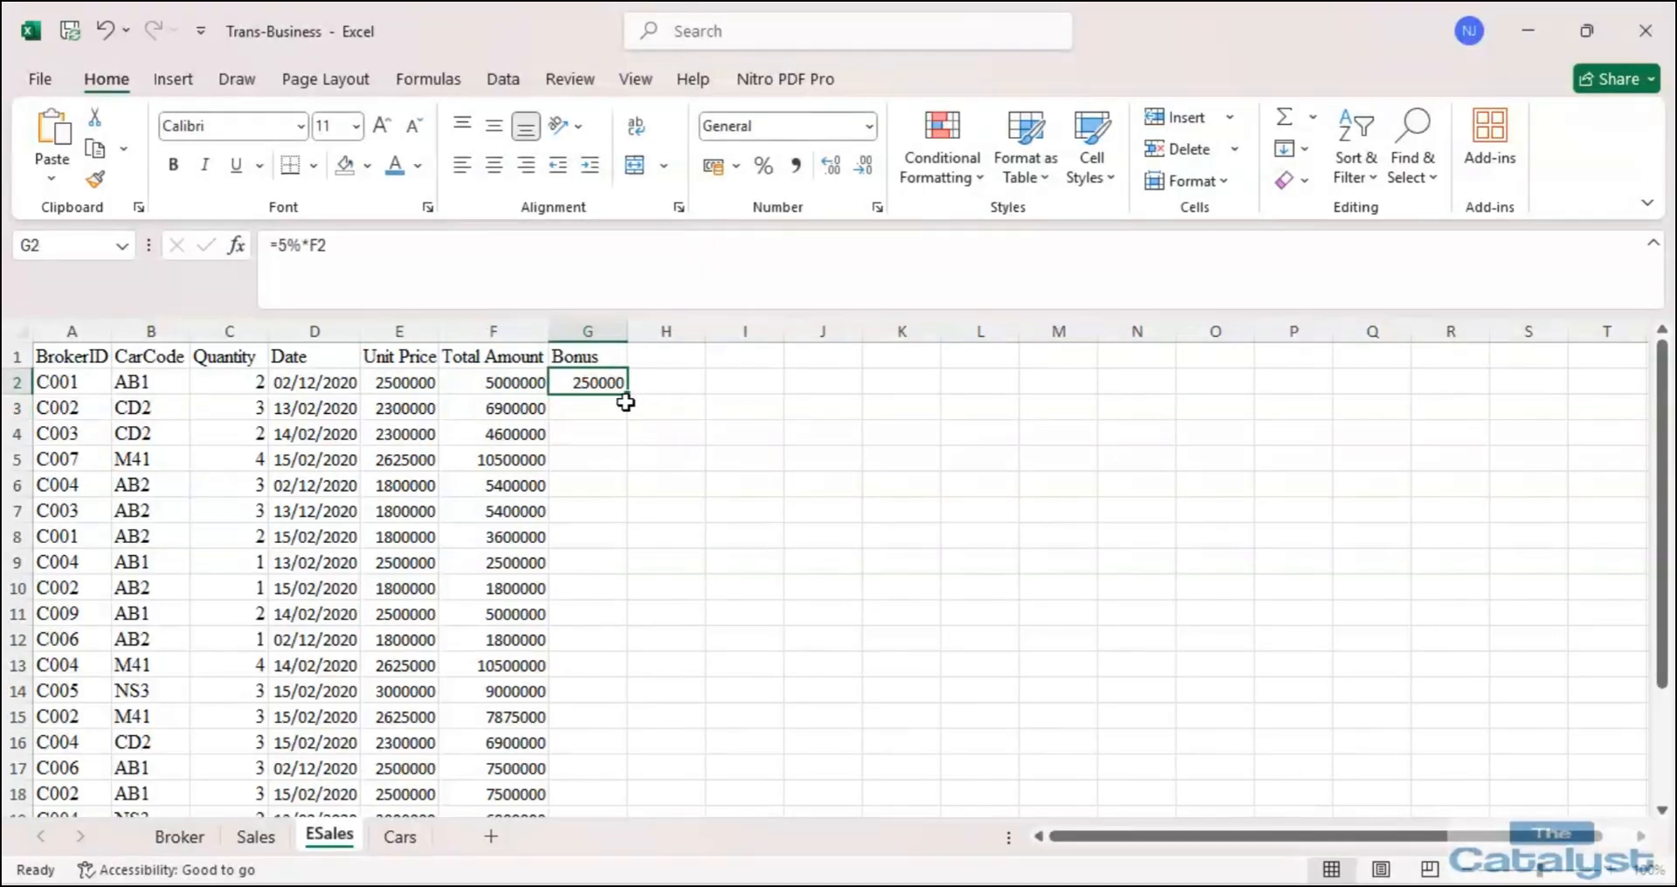
pyautogui.doubleClick(626, 396)
# Check in the exam PDF which cell question 5 asks for, then copy the formula text of cell G3 in Excel.
pyautogui.hotkey('alt', 'Tab')
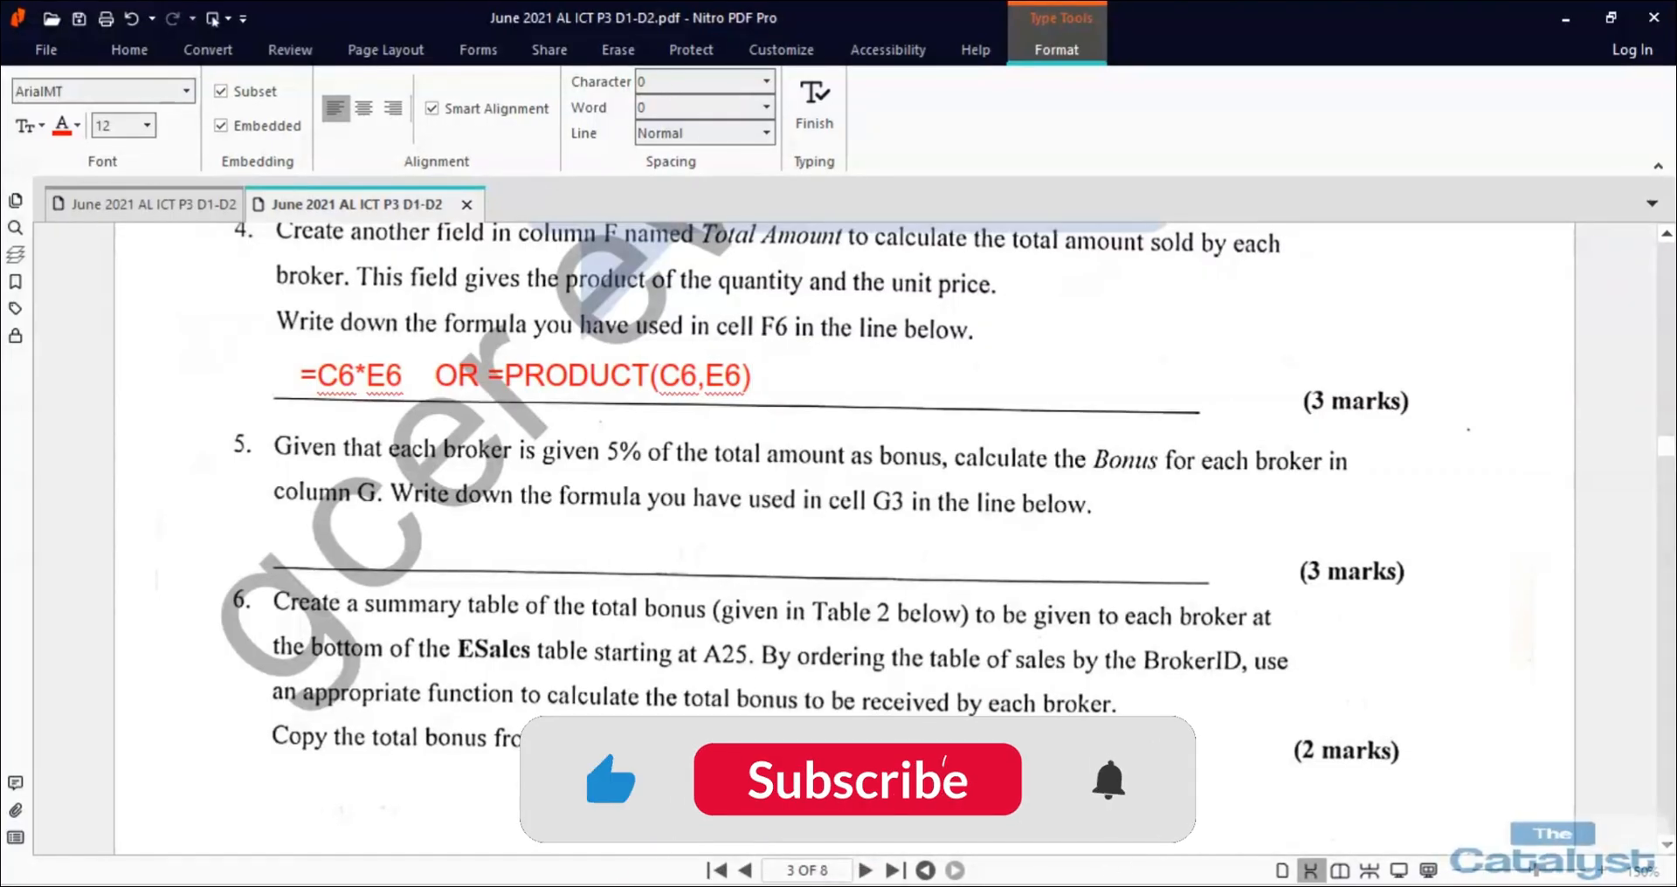
pyautogui.hotkey('alt', 'Tab')
pyautogui.click(591, 413)
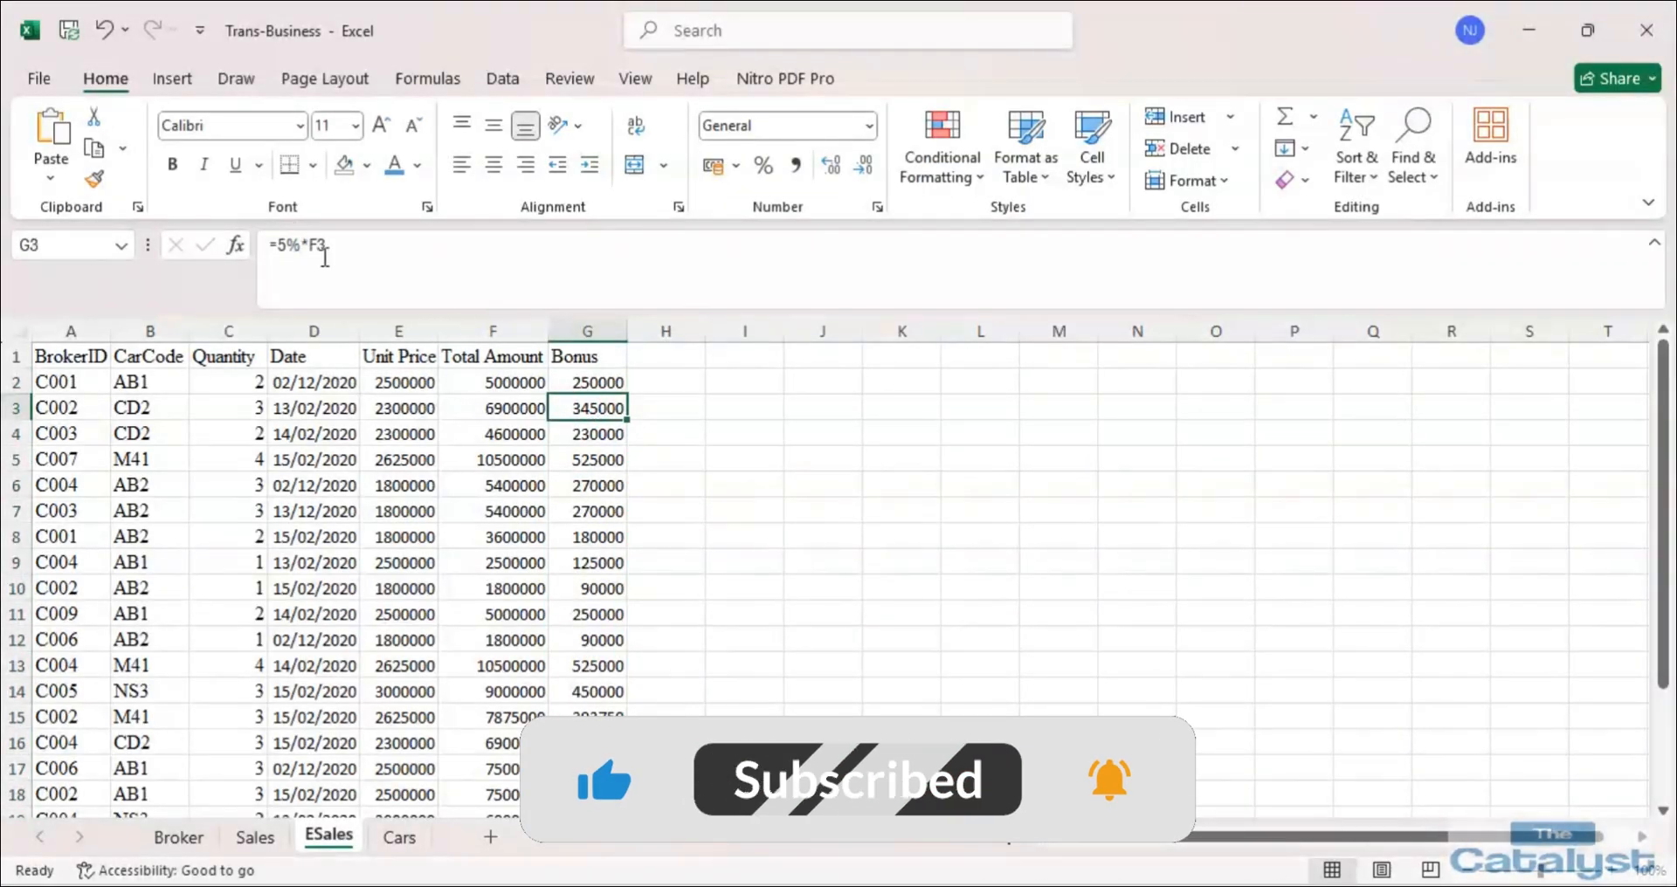
pyautogui.moveTo(329, 251); pyautogui.dragTo(229, 253)
pyautogui.hotkey('ctrl', 'c')
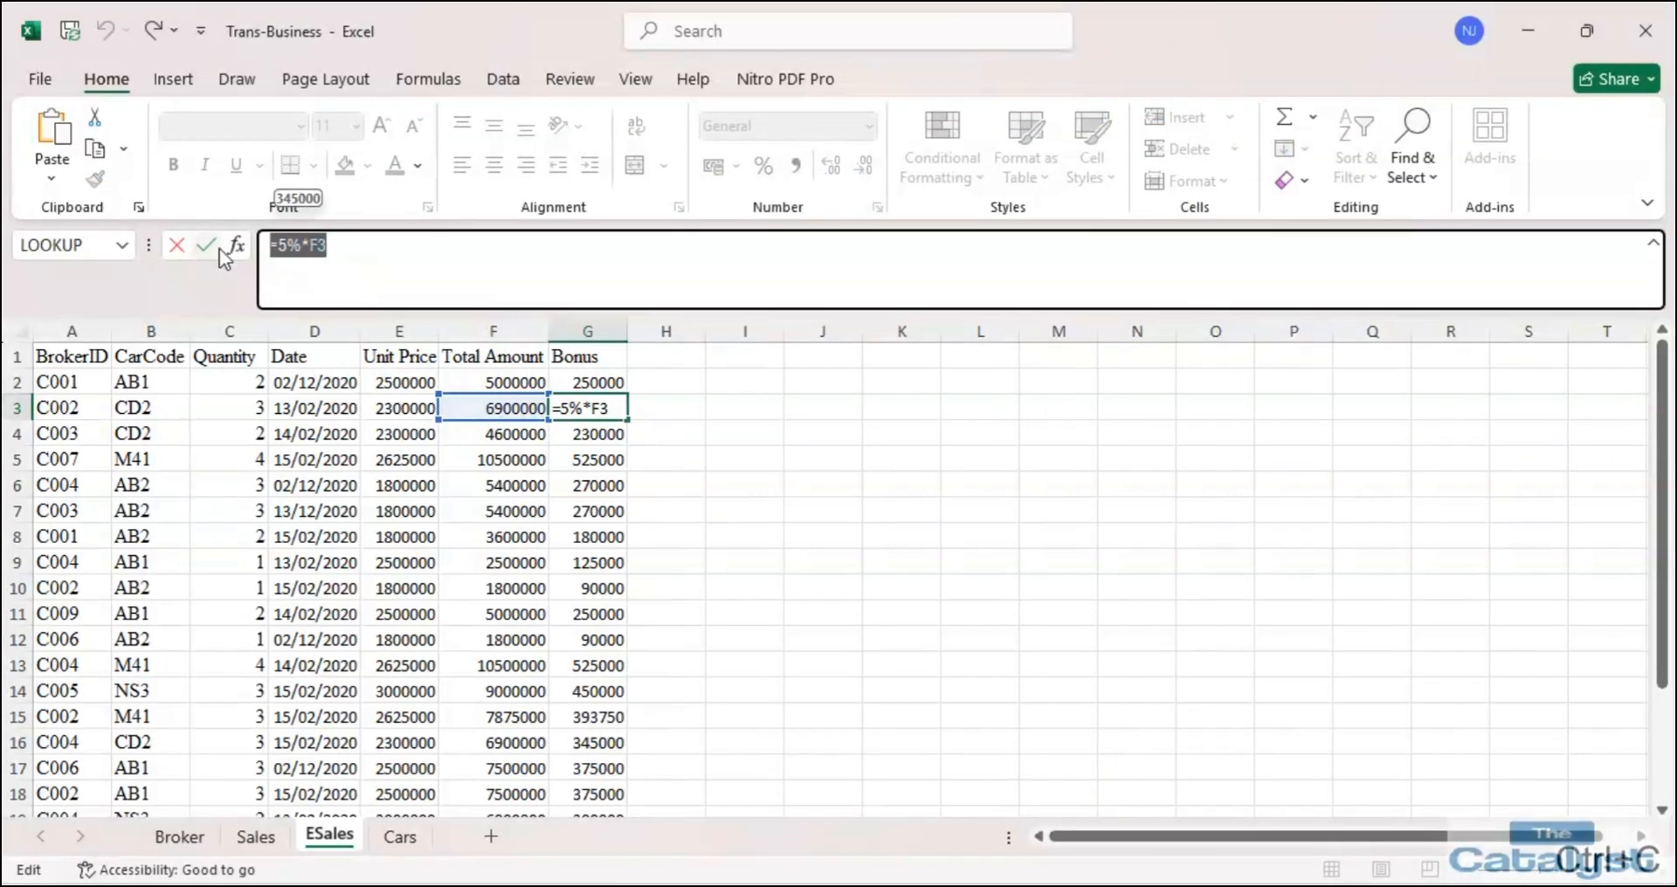
# Switch to the exam PDF in Nitro PDF Pro and paste =5%*F3 on the answer line of question 5.
pyautogui.hotkey('alt', 'Tab')
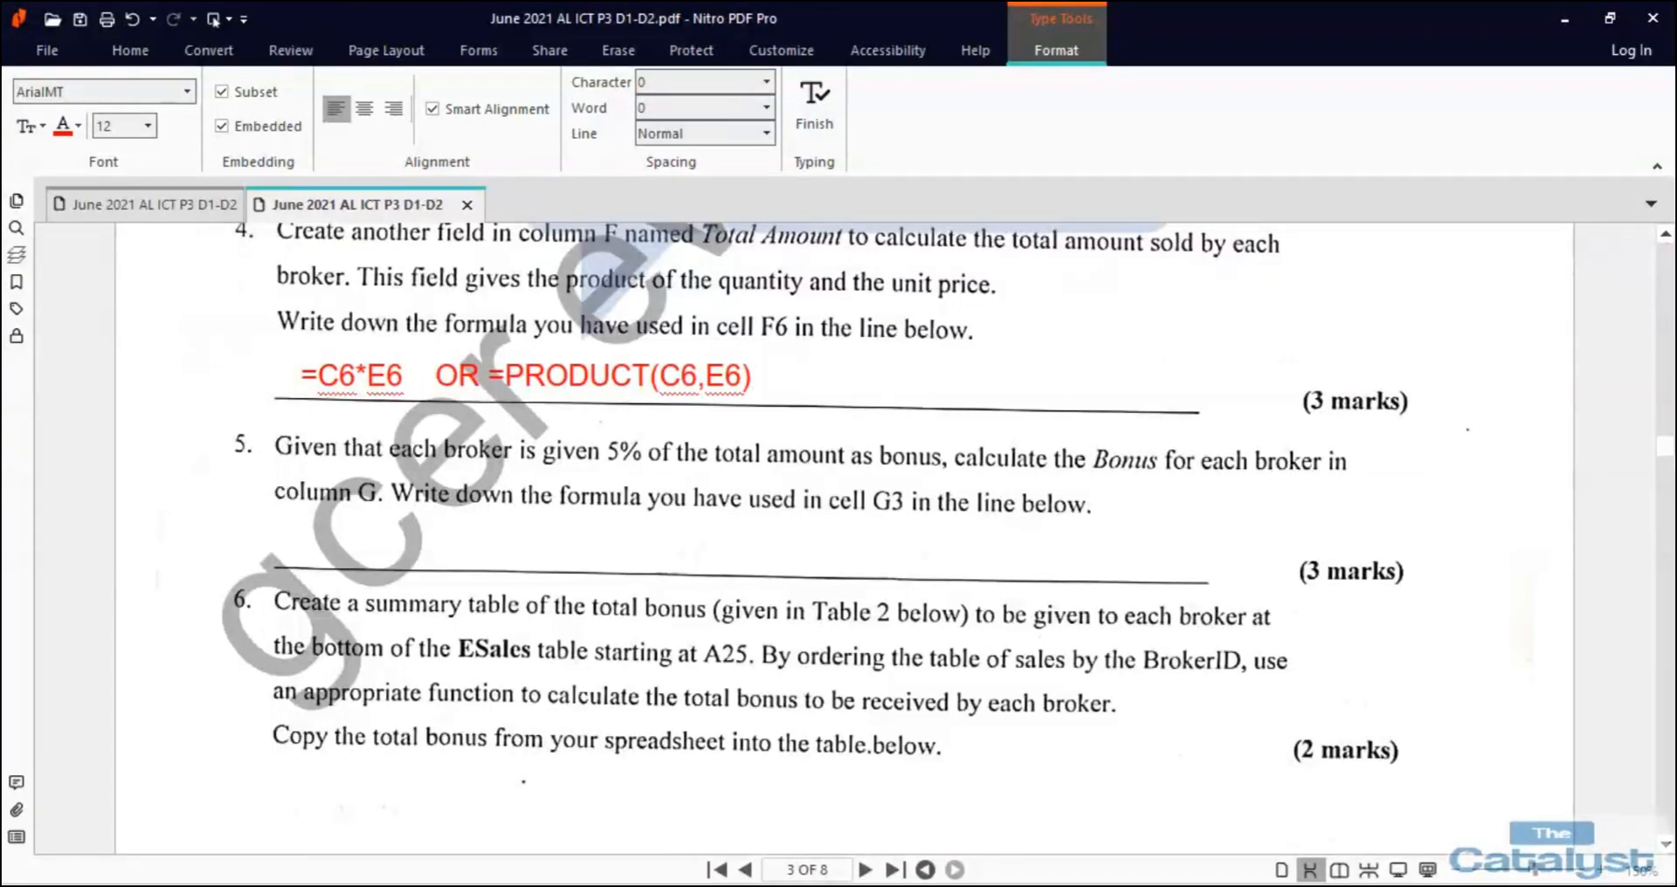
pyautogui.click(303, 545)
pyautogui.hotkey('ctrl', 'v')
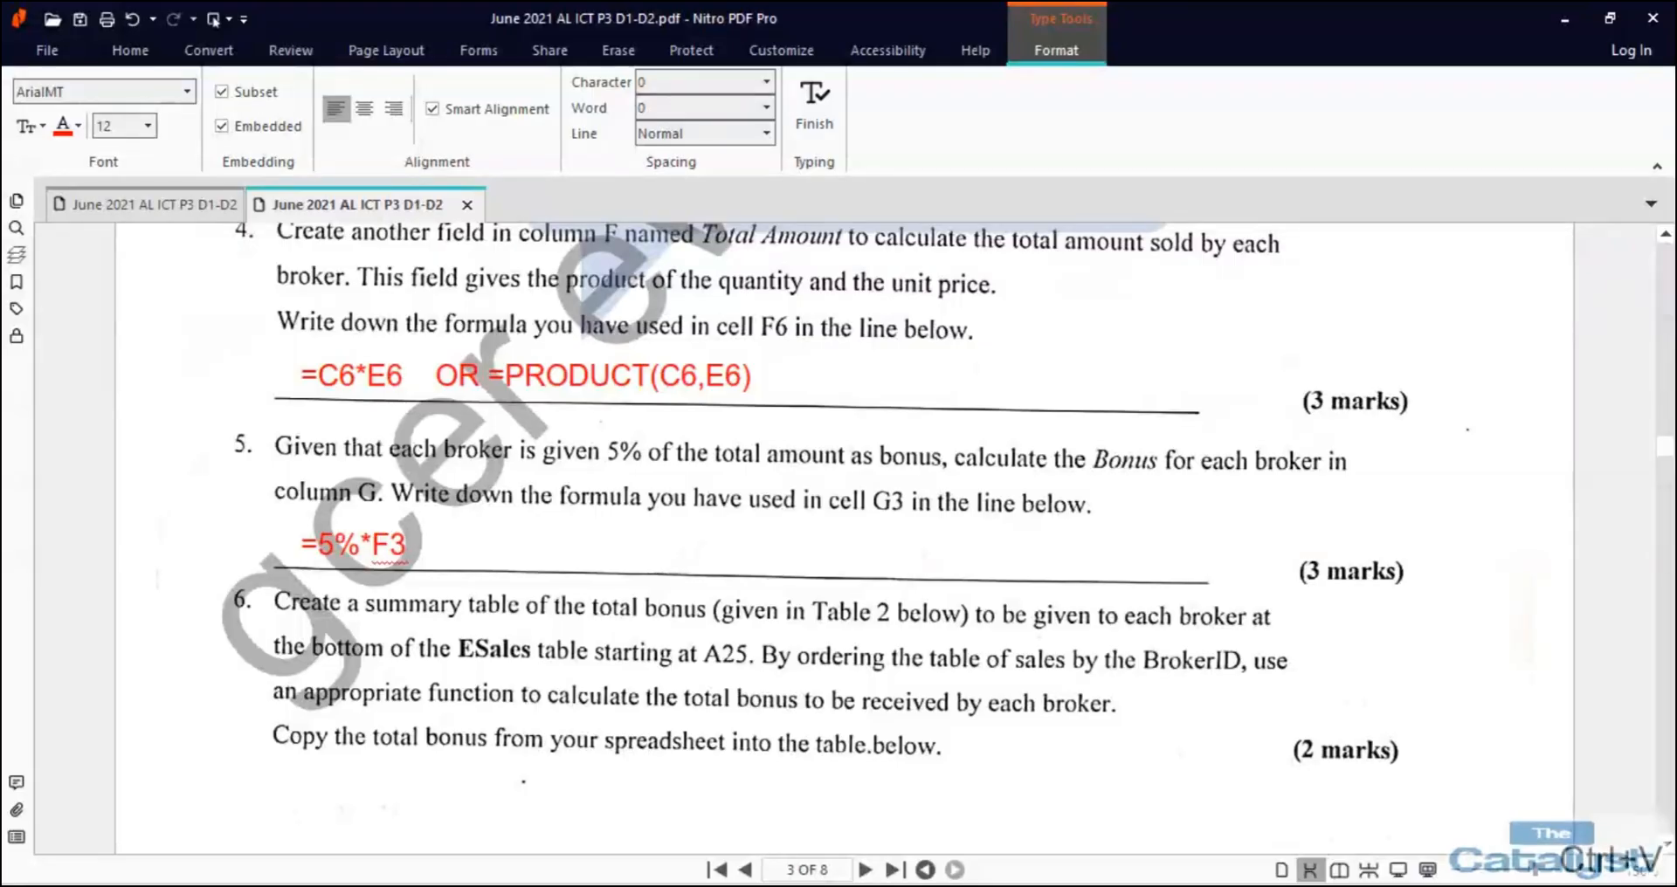
# Add the alternative "OR =PRODUCT(5%,F3)" after the formula on question 5's answer line.
pyautogui.write('or')
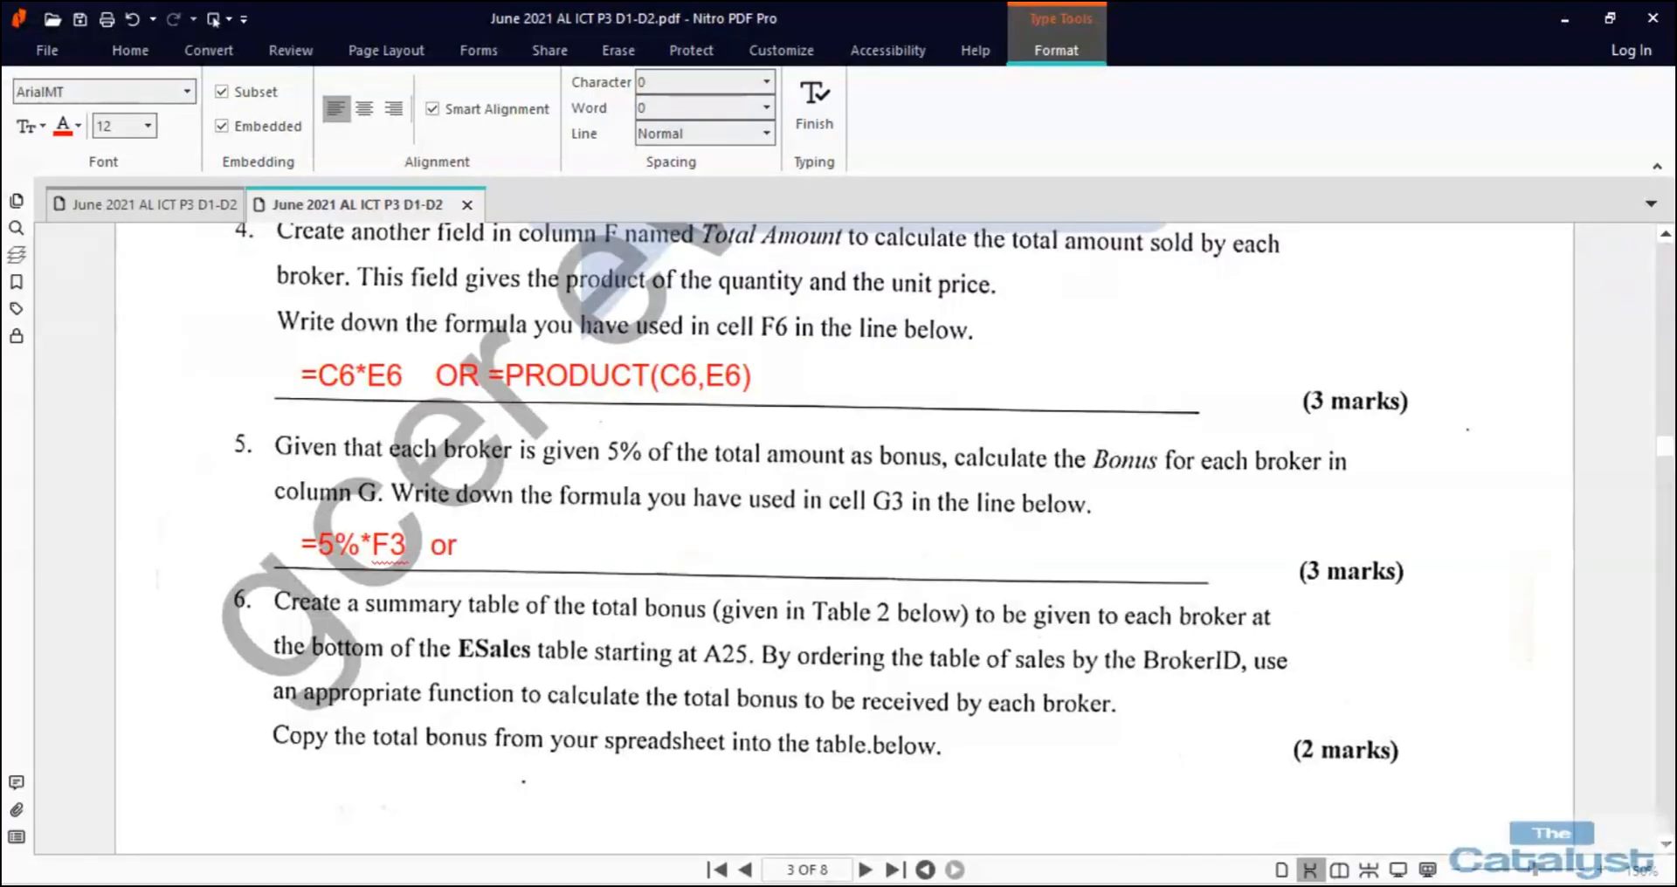
pyautogui.press('BackSpace')
pyautogui.press('BackSpace')
pyautogui.write('OR')
pyautogui.hotkey('ctrl', 'v')
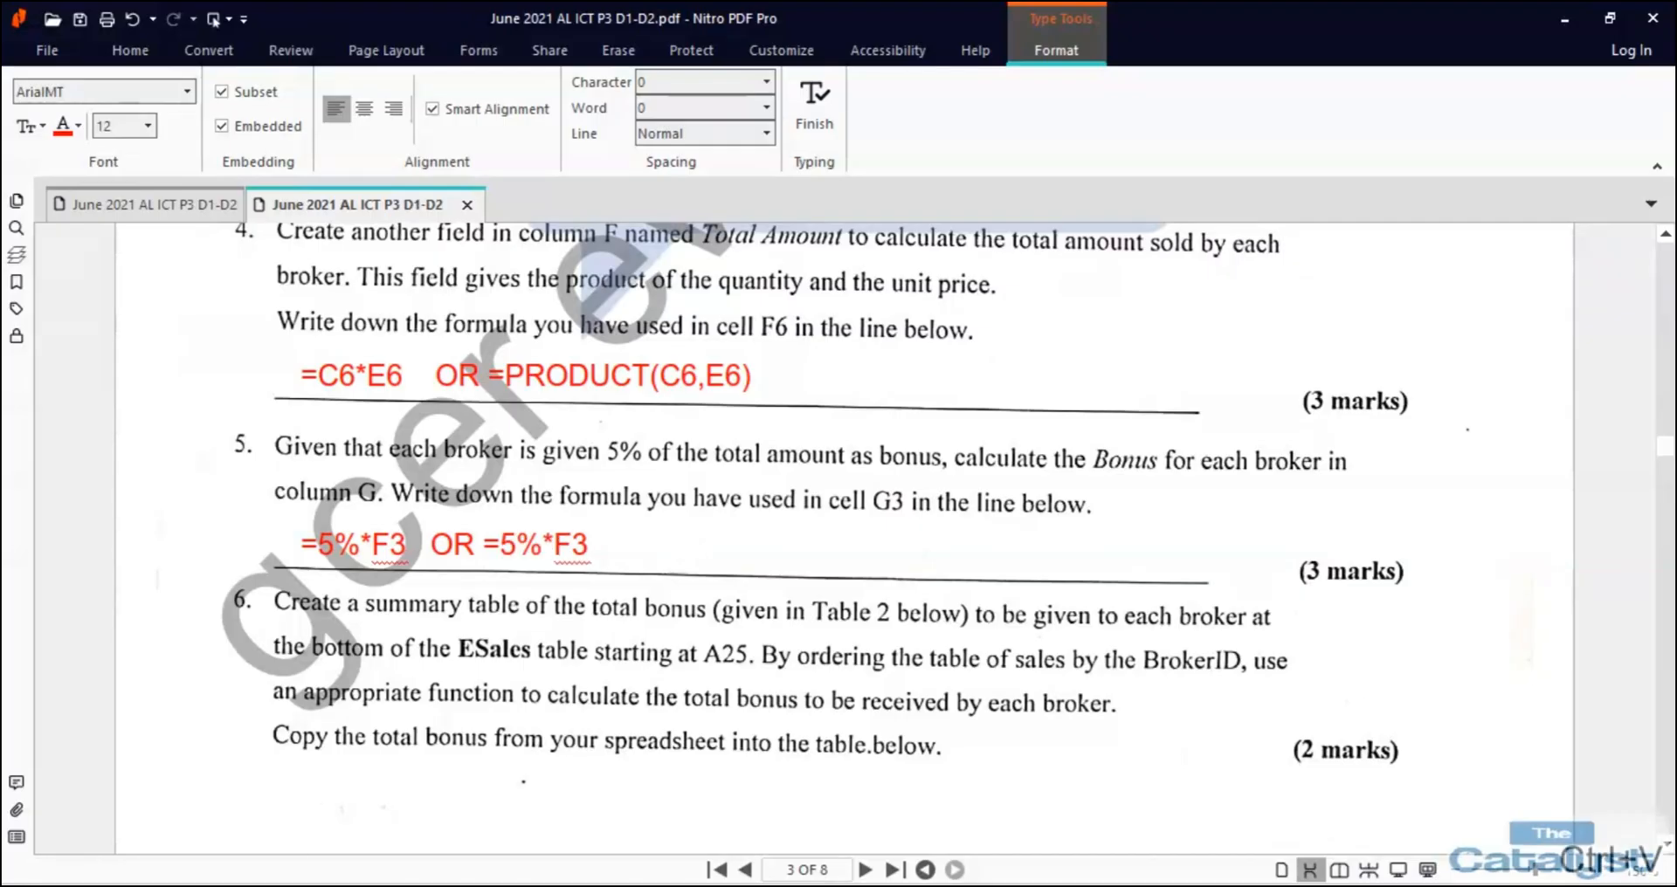
pyautogui.click(501, 544)
pyautogui.write('PRODUCT')
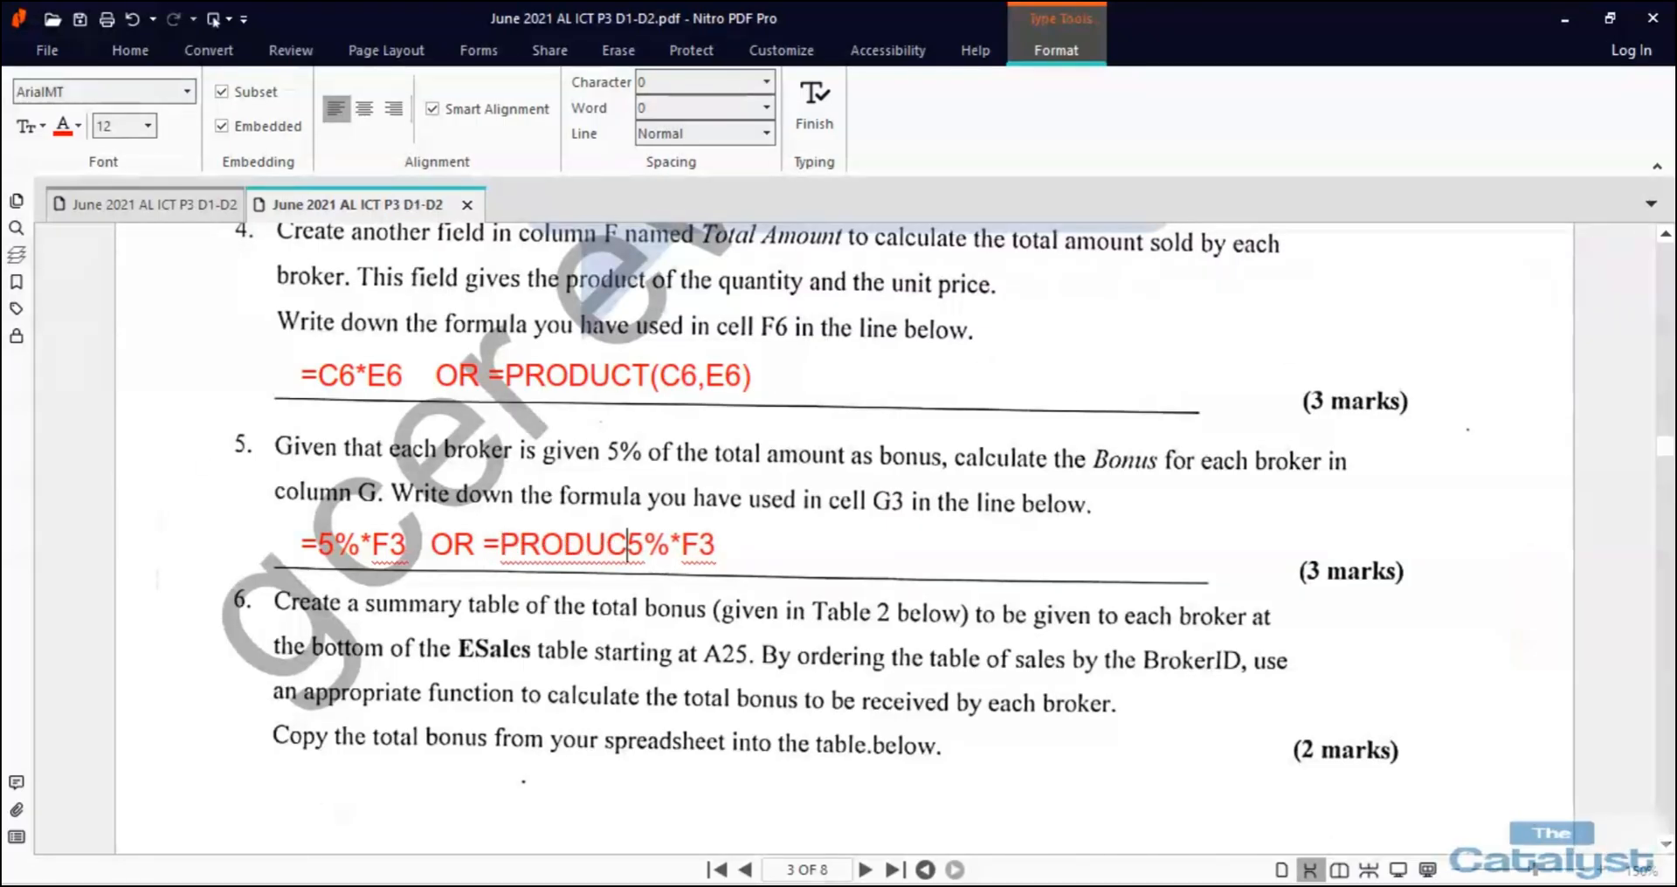
pyautogui.write('(')
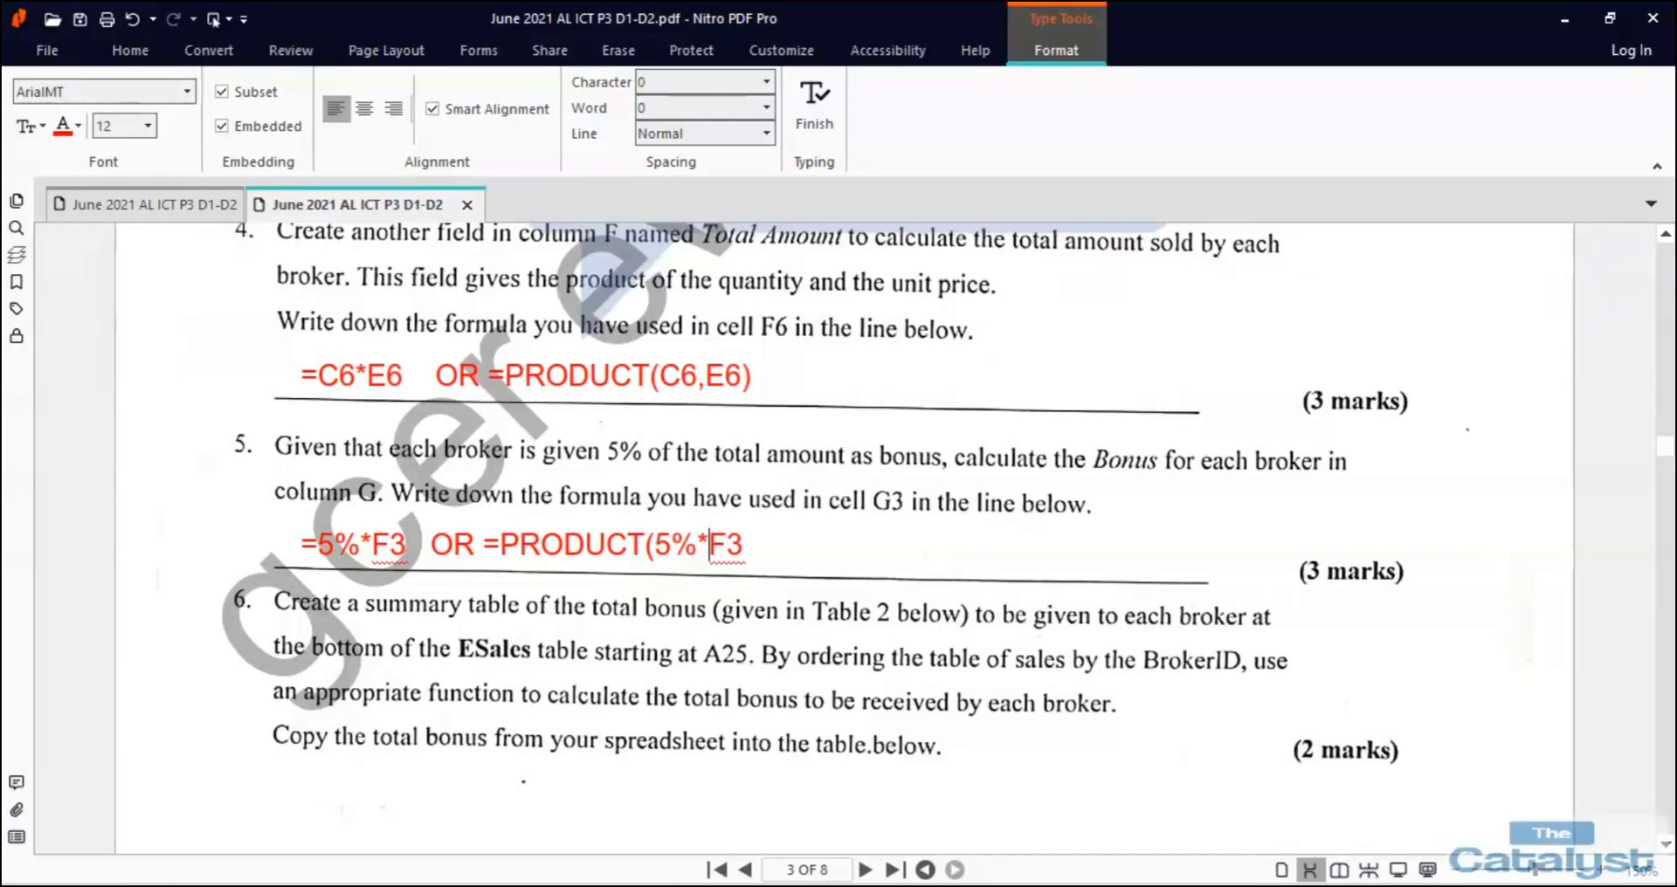
pyautogui.press('BackSpace')
pyautogui.write(',F3)')
# Read question 6 in the exam PDF, then switch to Excel and select cell A25 below the ESales table.
pyautogui.scroll(-3, 958, 501)
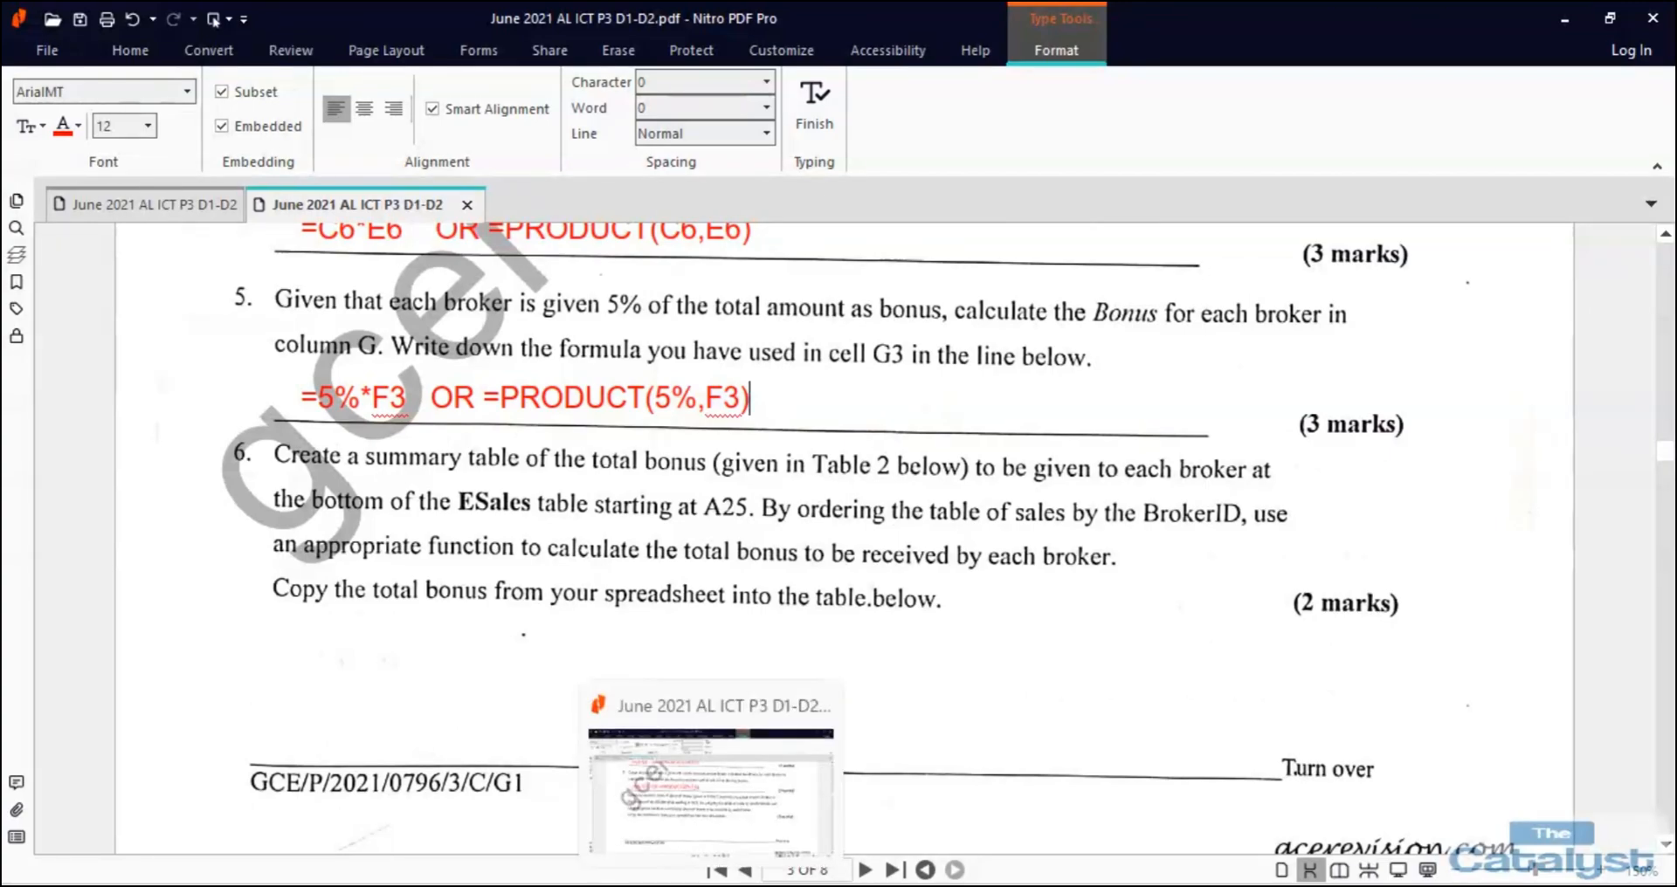
pyautogui.click(760, 885)
pyautogui.press('Return')
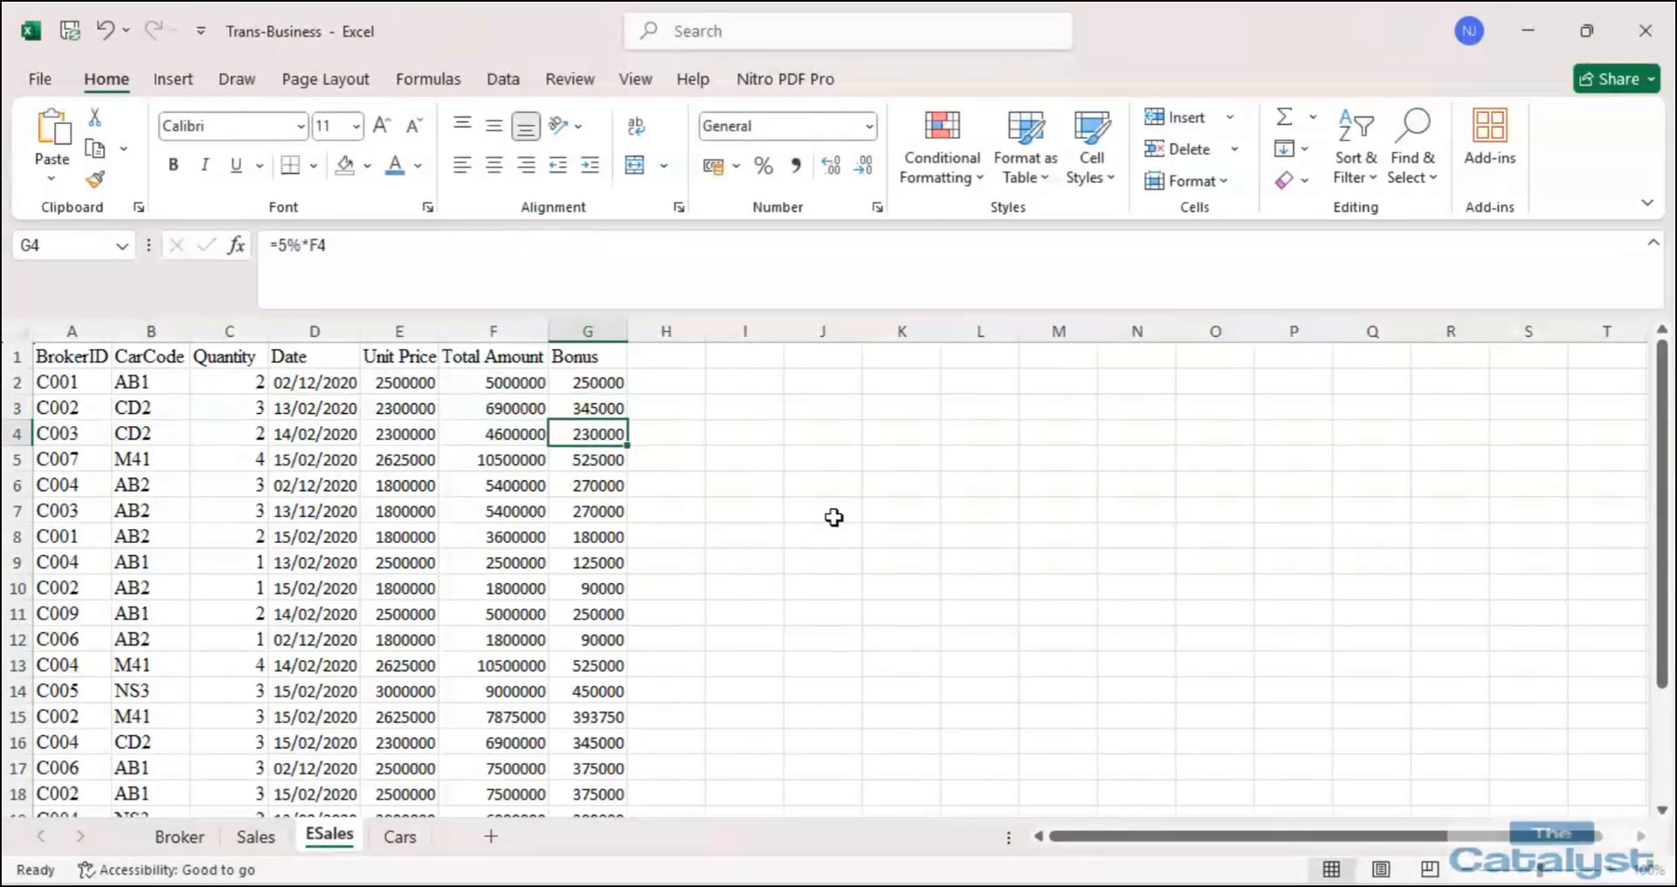
pyautogui.scroll(-7, 195, 524)
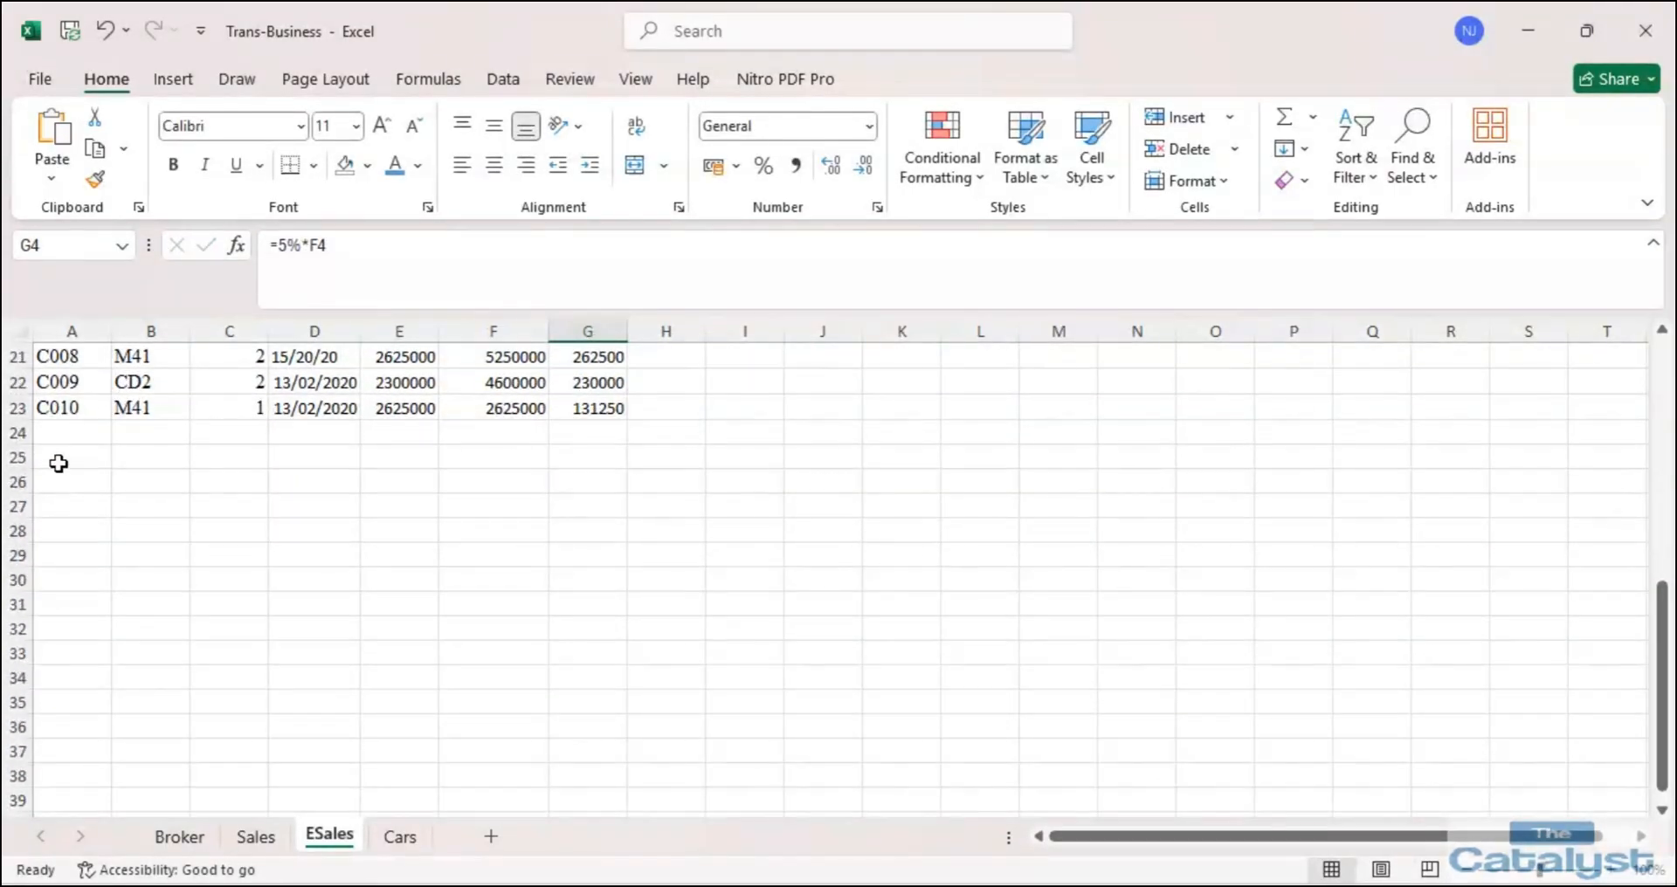
pyautogui.click(59, 464)
# Check the layout of Table 2 in the exam PDF, then enter the heading BrokerID in cell A25 of the ESales sheet.
pyautogui.click(711, 884)
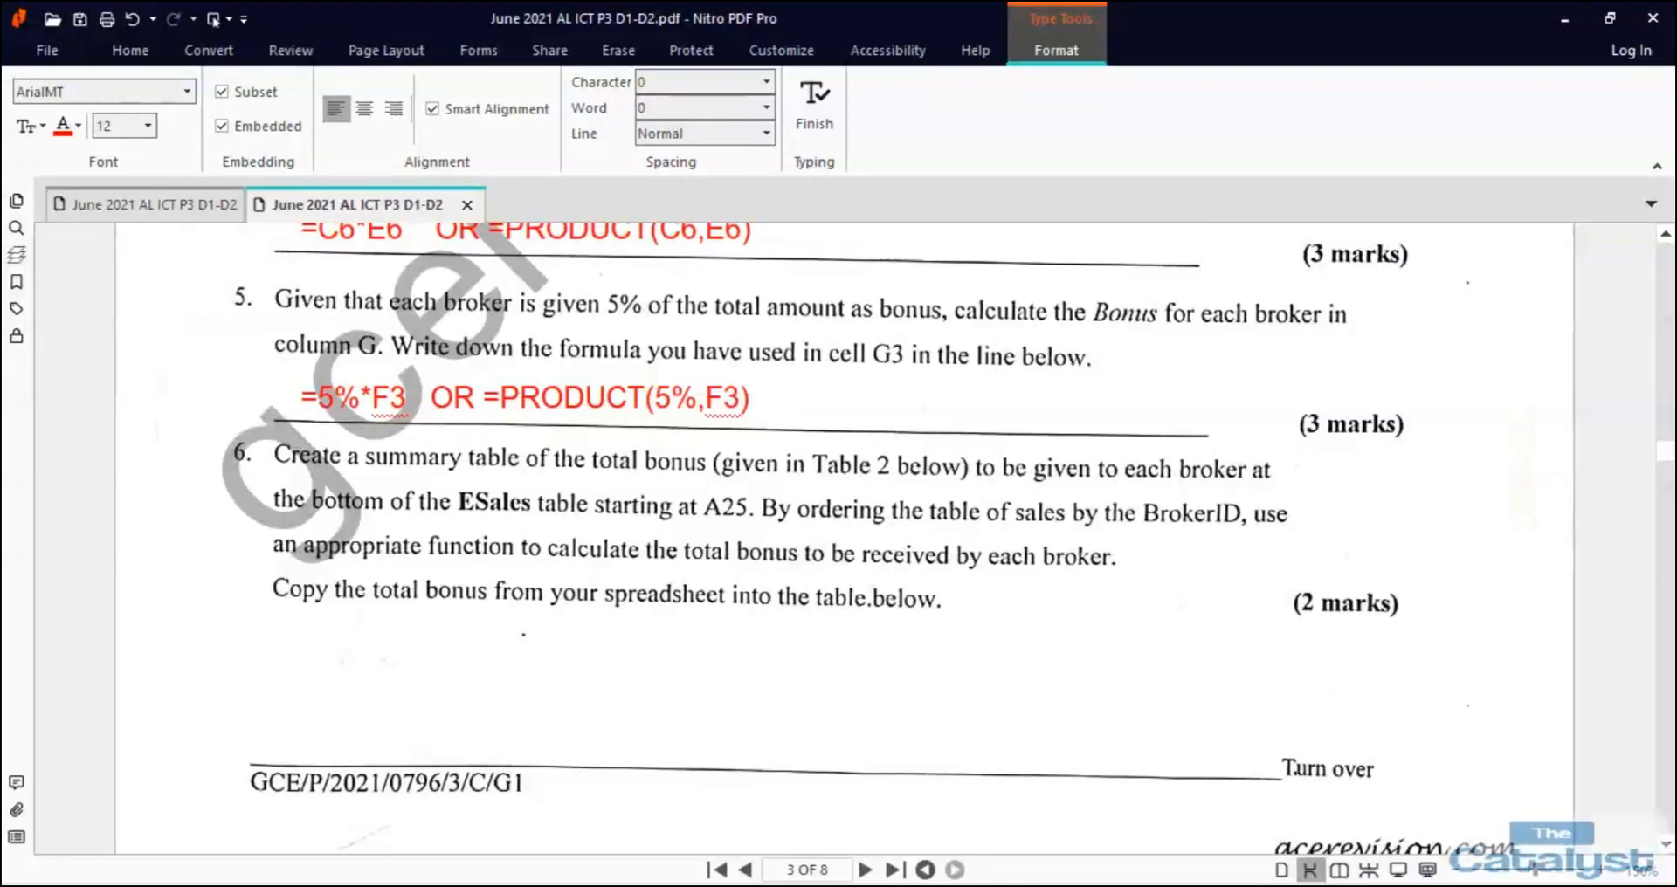
pyautogui.scroll(-7, 946, 631)
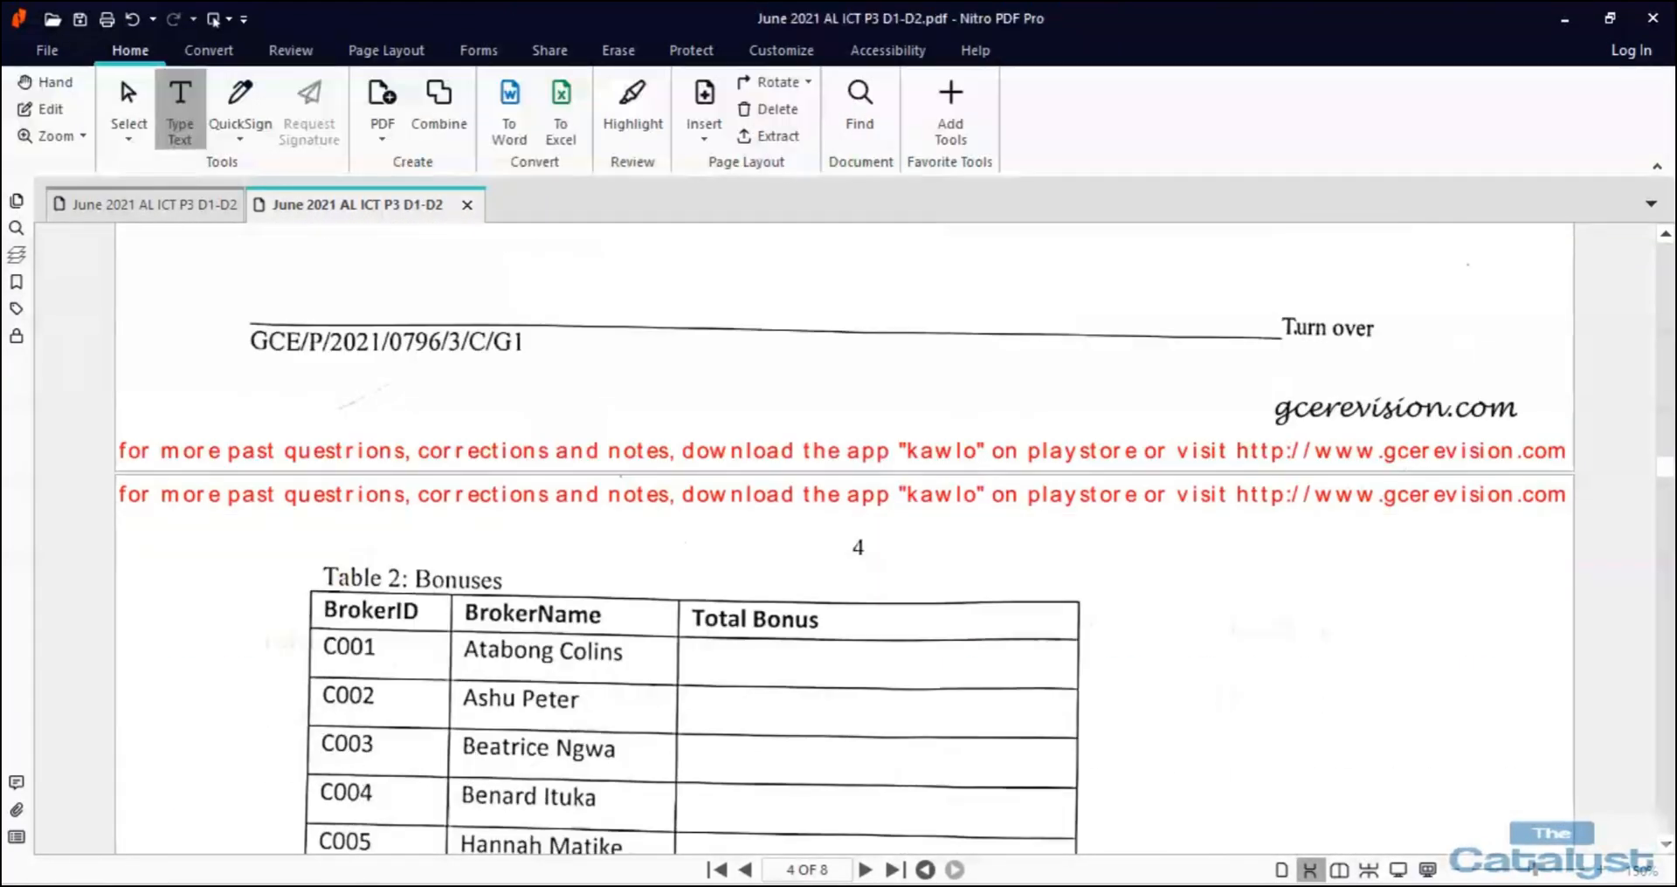
pyautogui.scroll(-1, 947, 630)
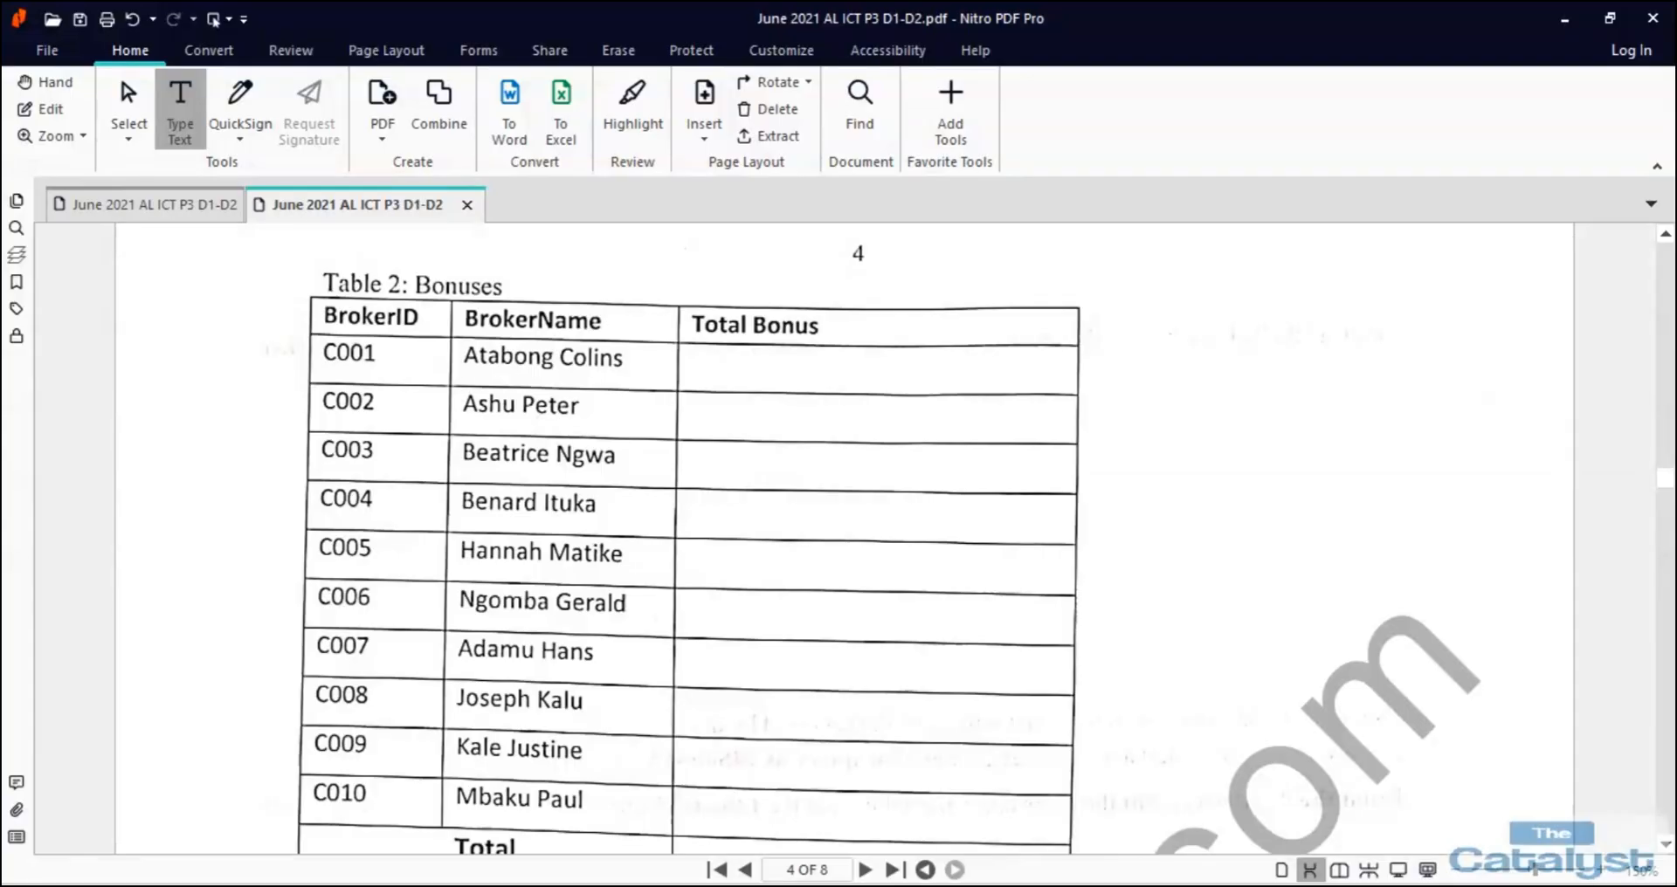
pyautogui.scroll(-1, 947, 631)
pyautogui.scroll(1, 947, 631)
pyautogui.moveTo(711, 886)
pyautogui.moveTo(656, 886)
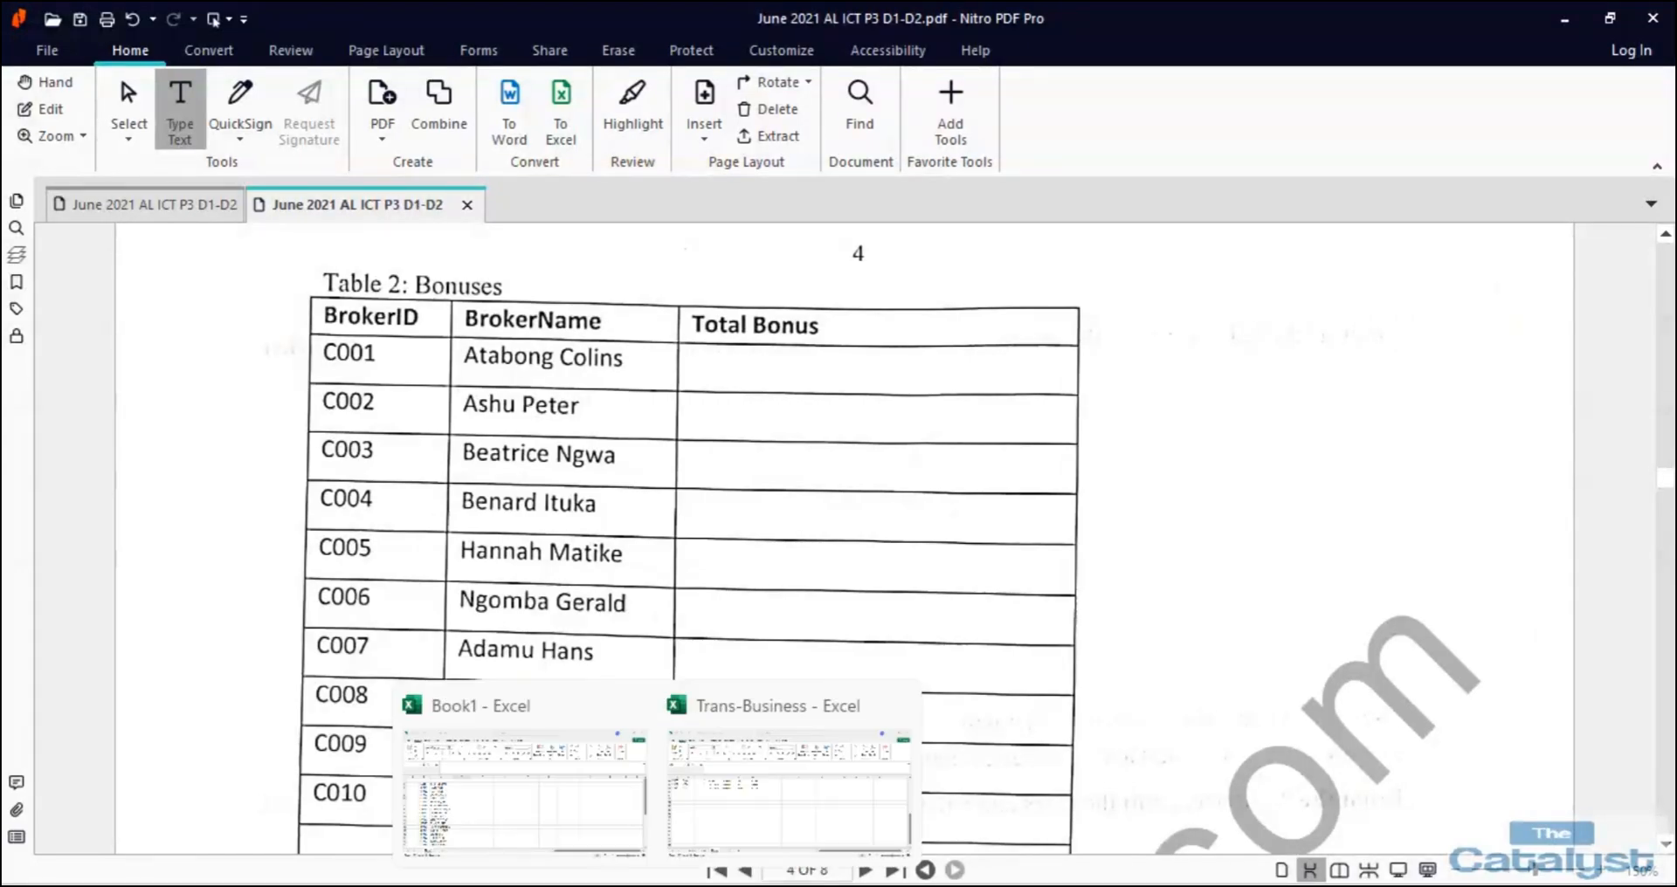
pyautogui.click(786, 791)
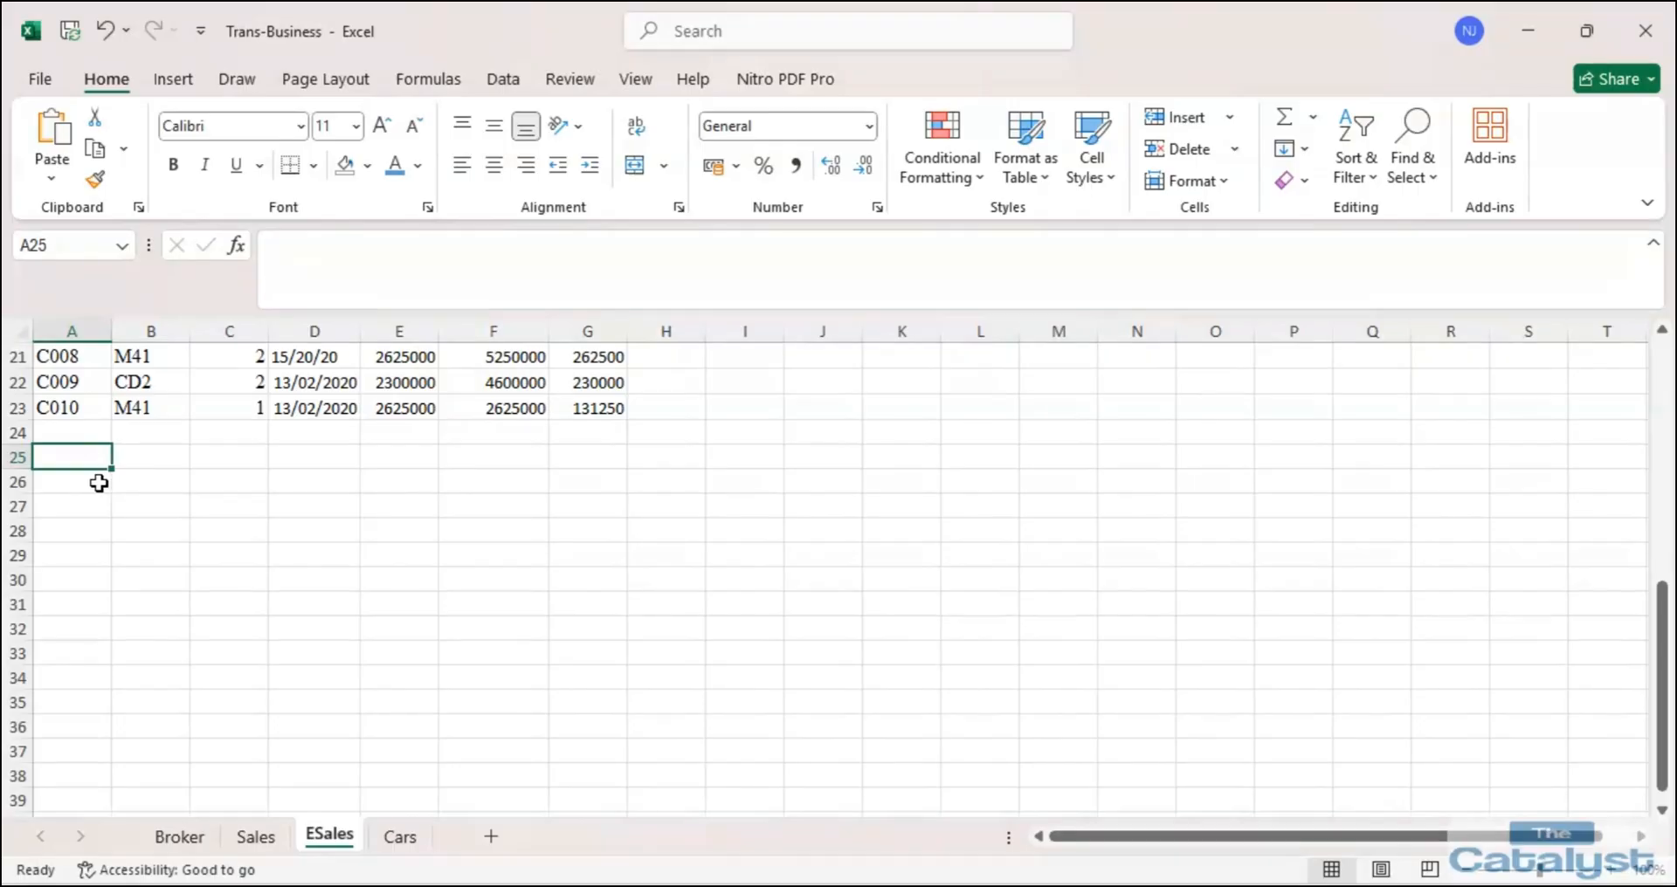
pyautogui.write('BrokerID')
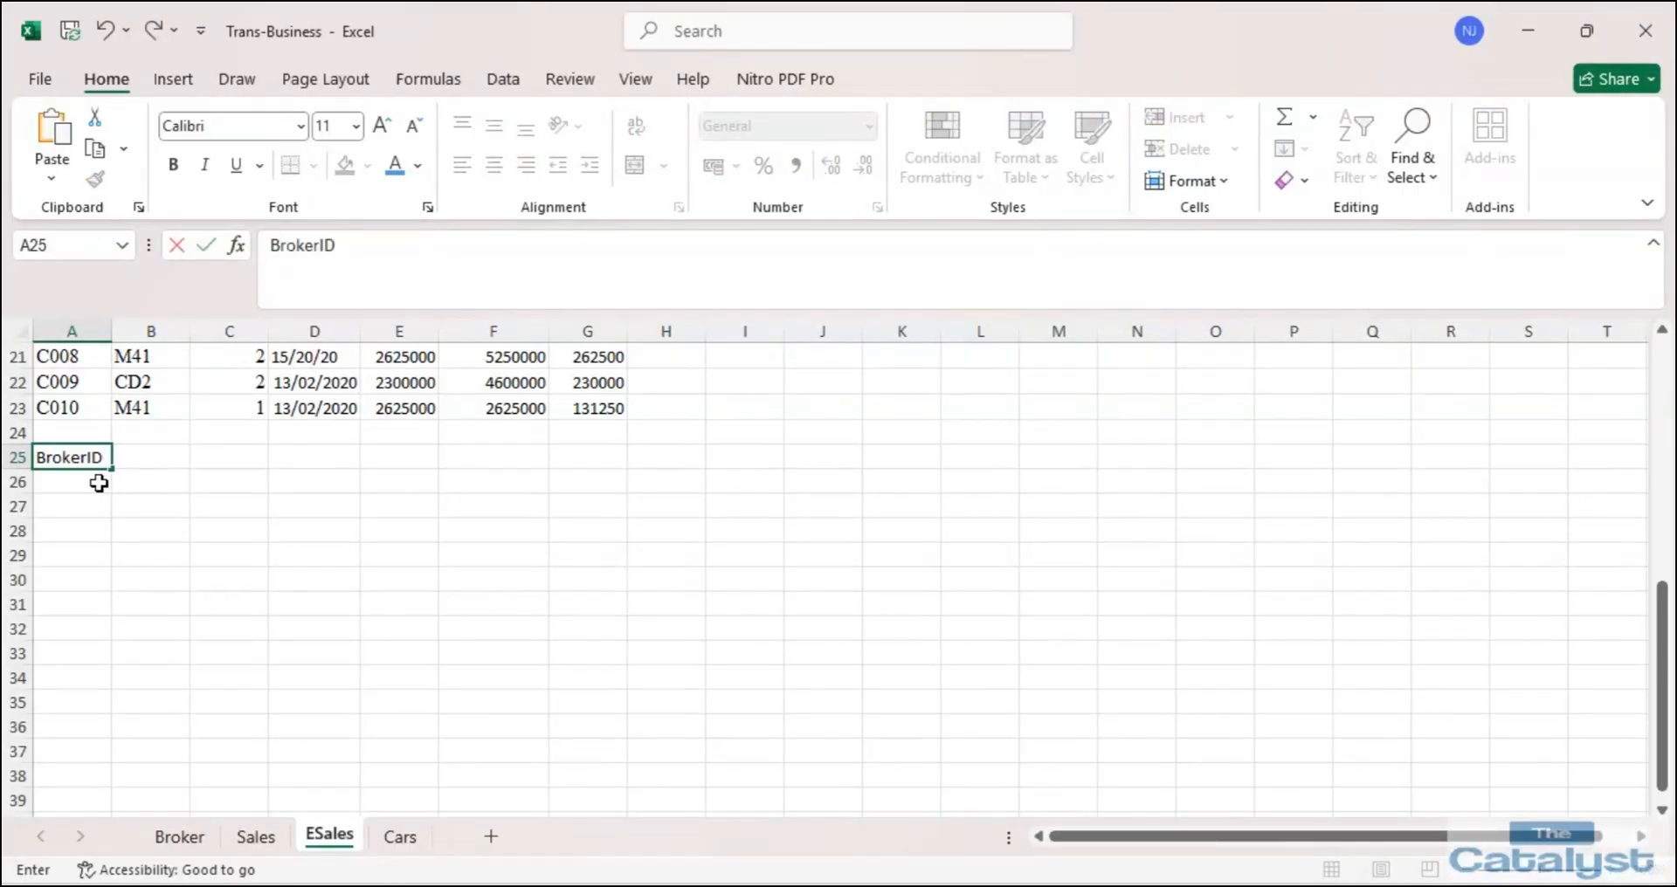
pyautogui.press('Tab')
# Arrange the Excel workbook and the exam PDF side by side, narrowing the Excel window so that Table 2 stays readable next to it.
pyautogui.click(710, 884)
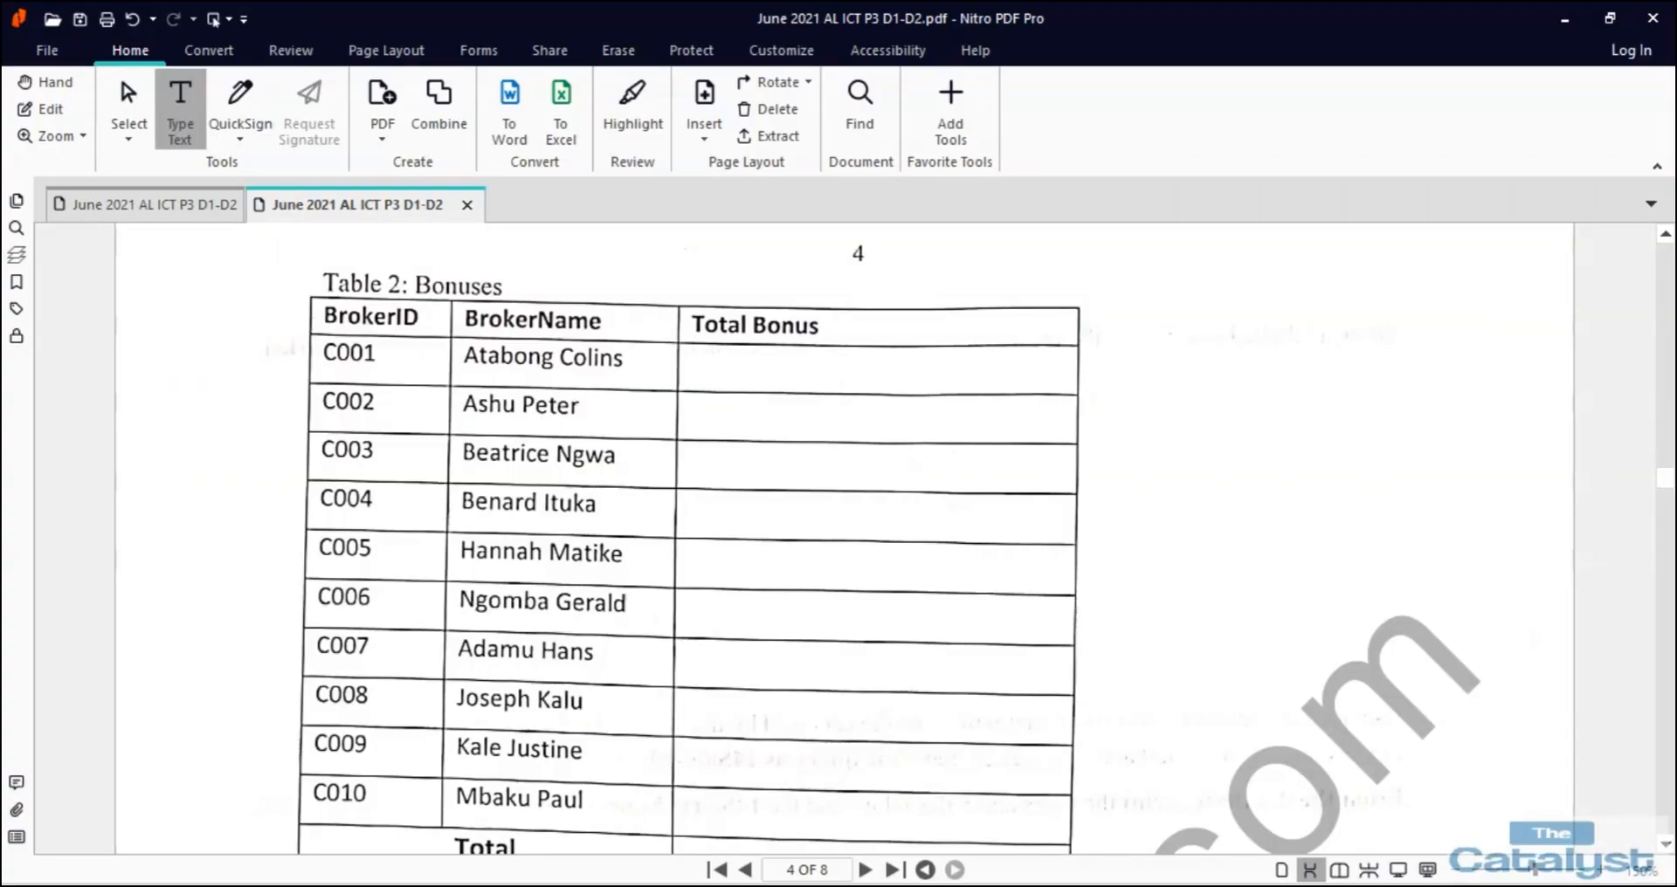
pyautogui.click(710, 884)
pyautogui.click(1583, 33)
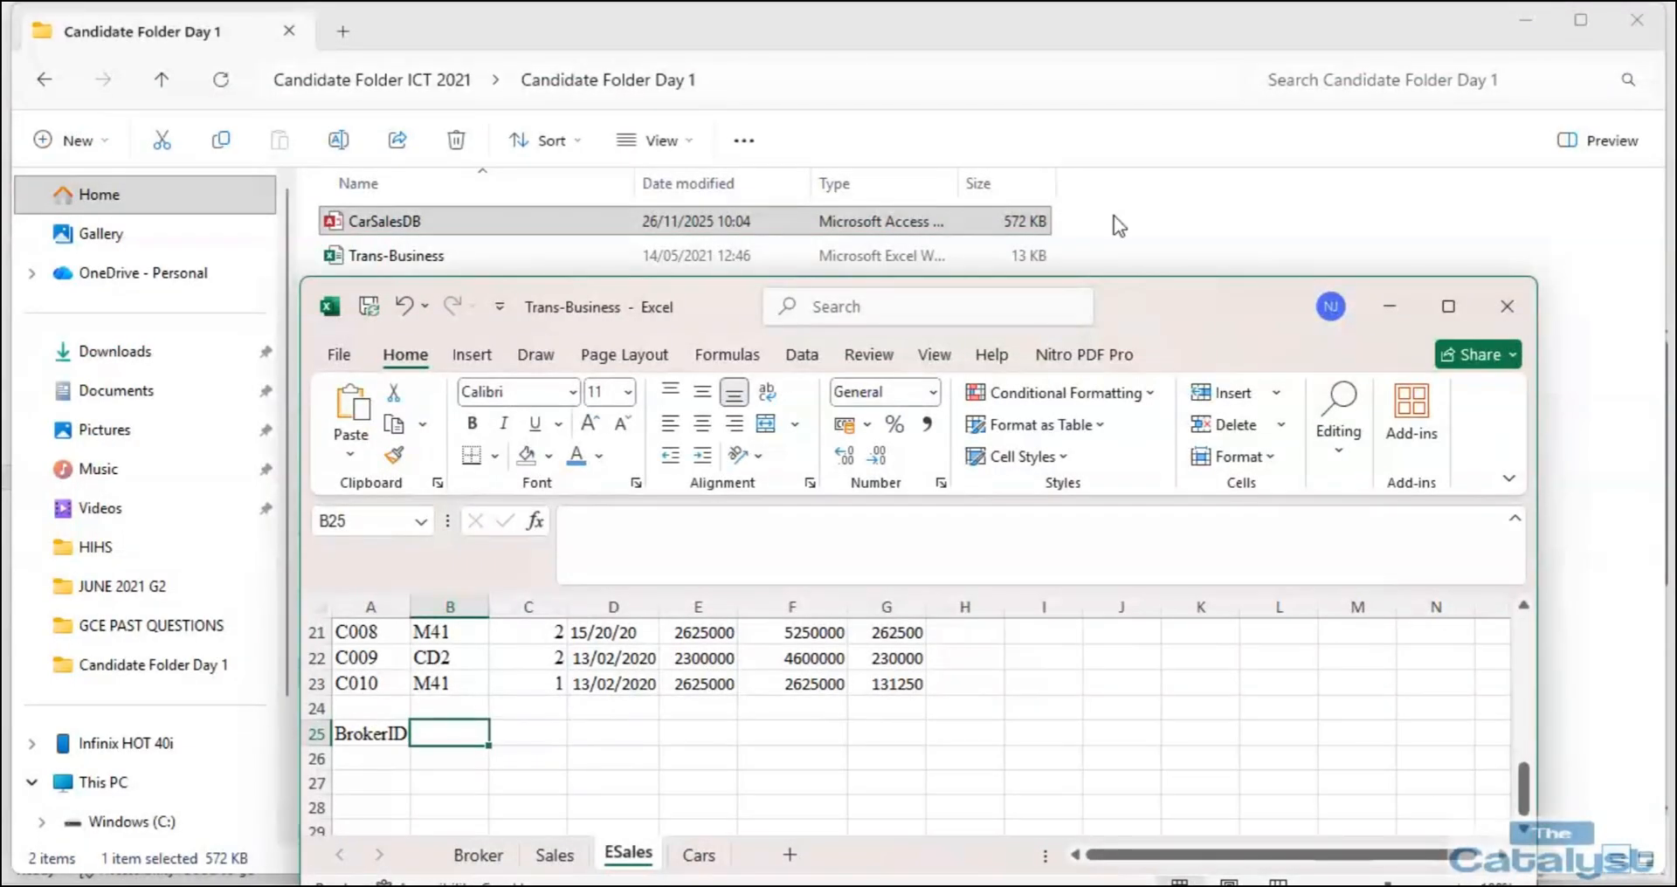
pyautogui.moveTo(1132, 295); pyautogui.dragTo(835, 83)
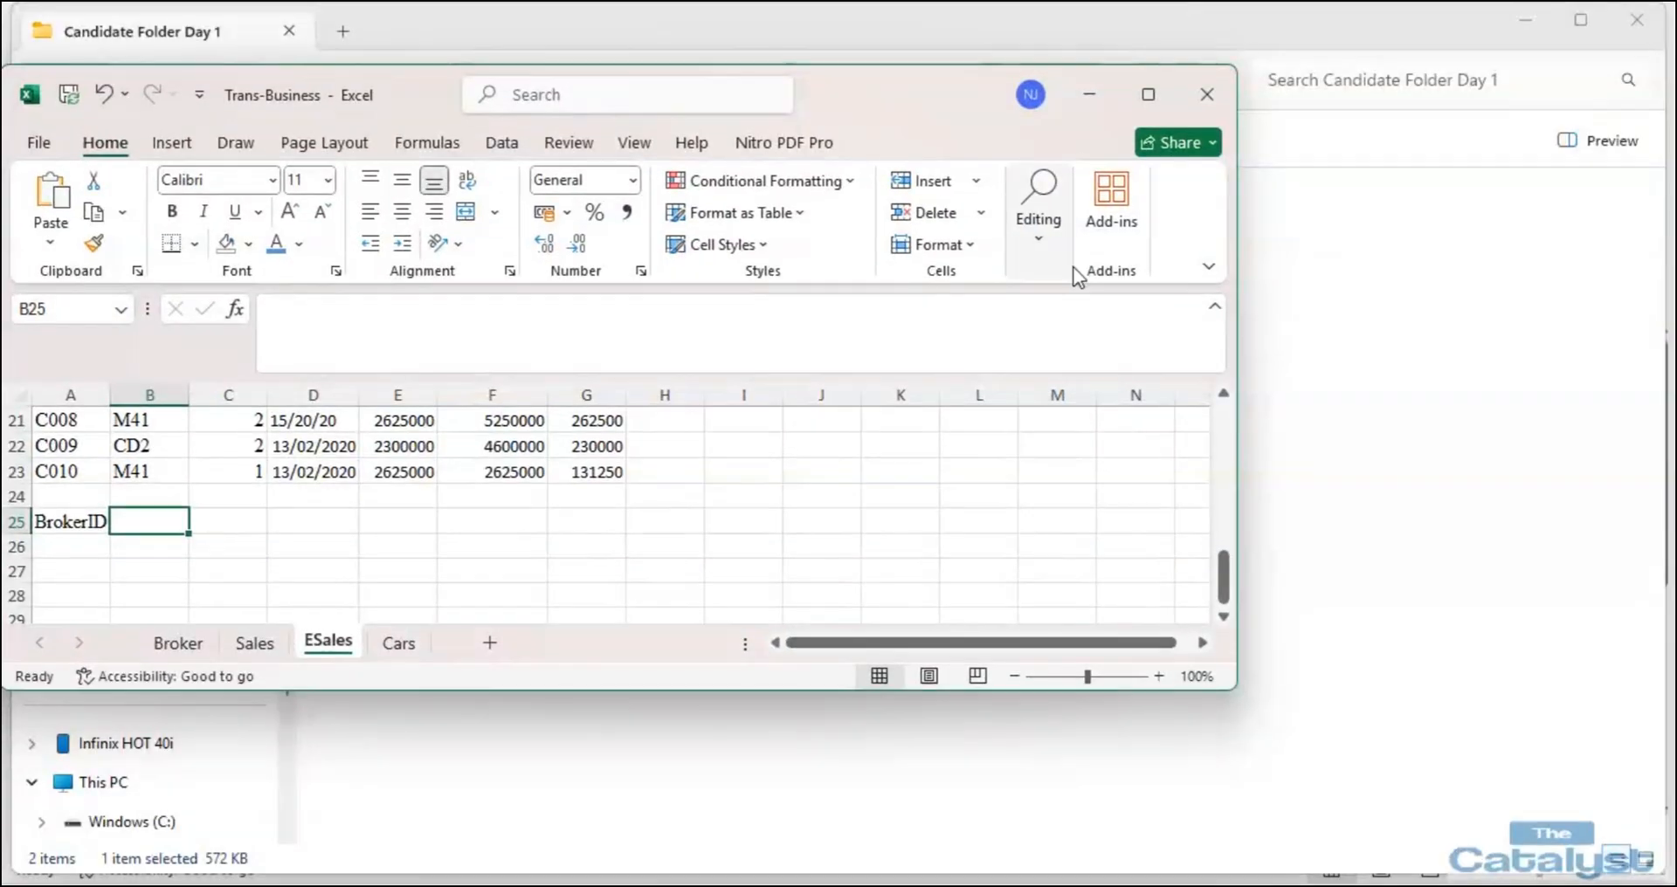
pyautogui.moveTo(1235, 325); pyautogui.dragTo(701, 273)
pyautogui.moveTo(709, 881)
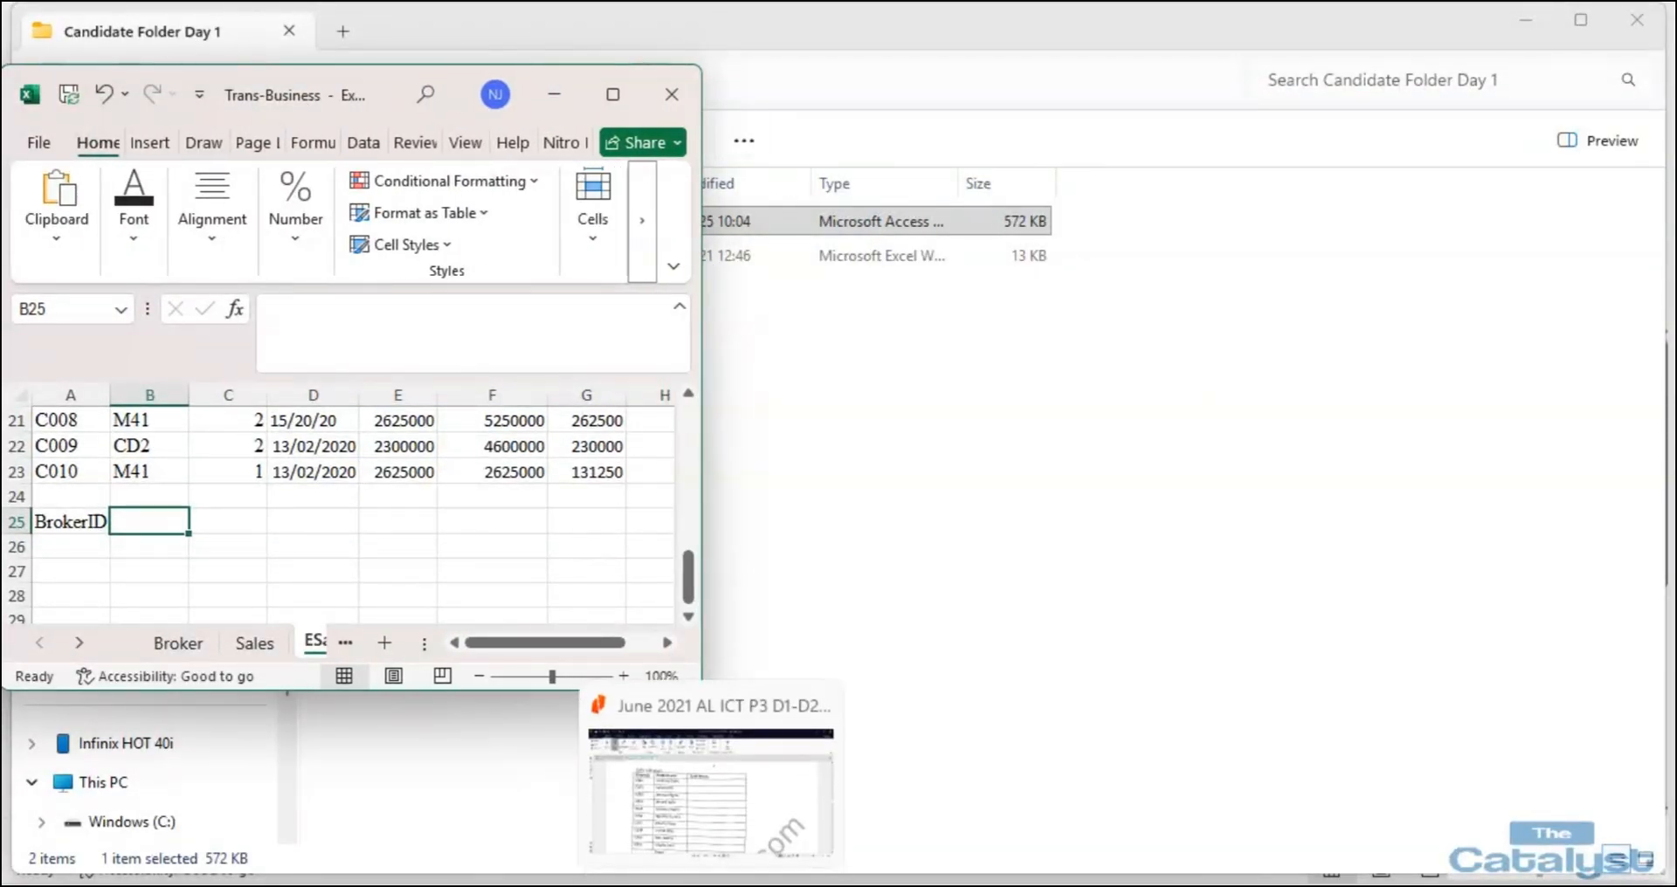
pyautogui.click(709, 786)
pyautogui.click(1611, 19)
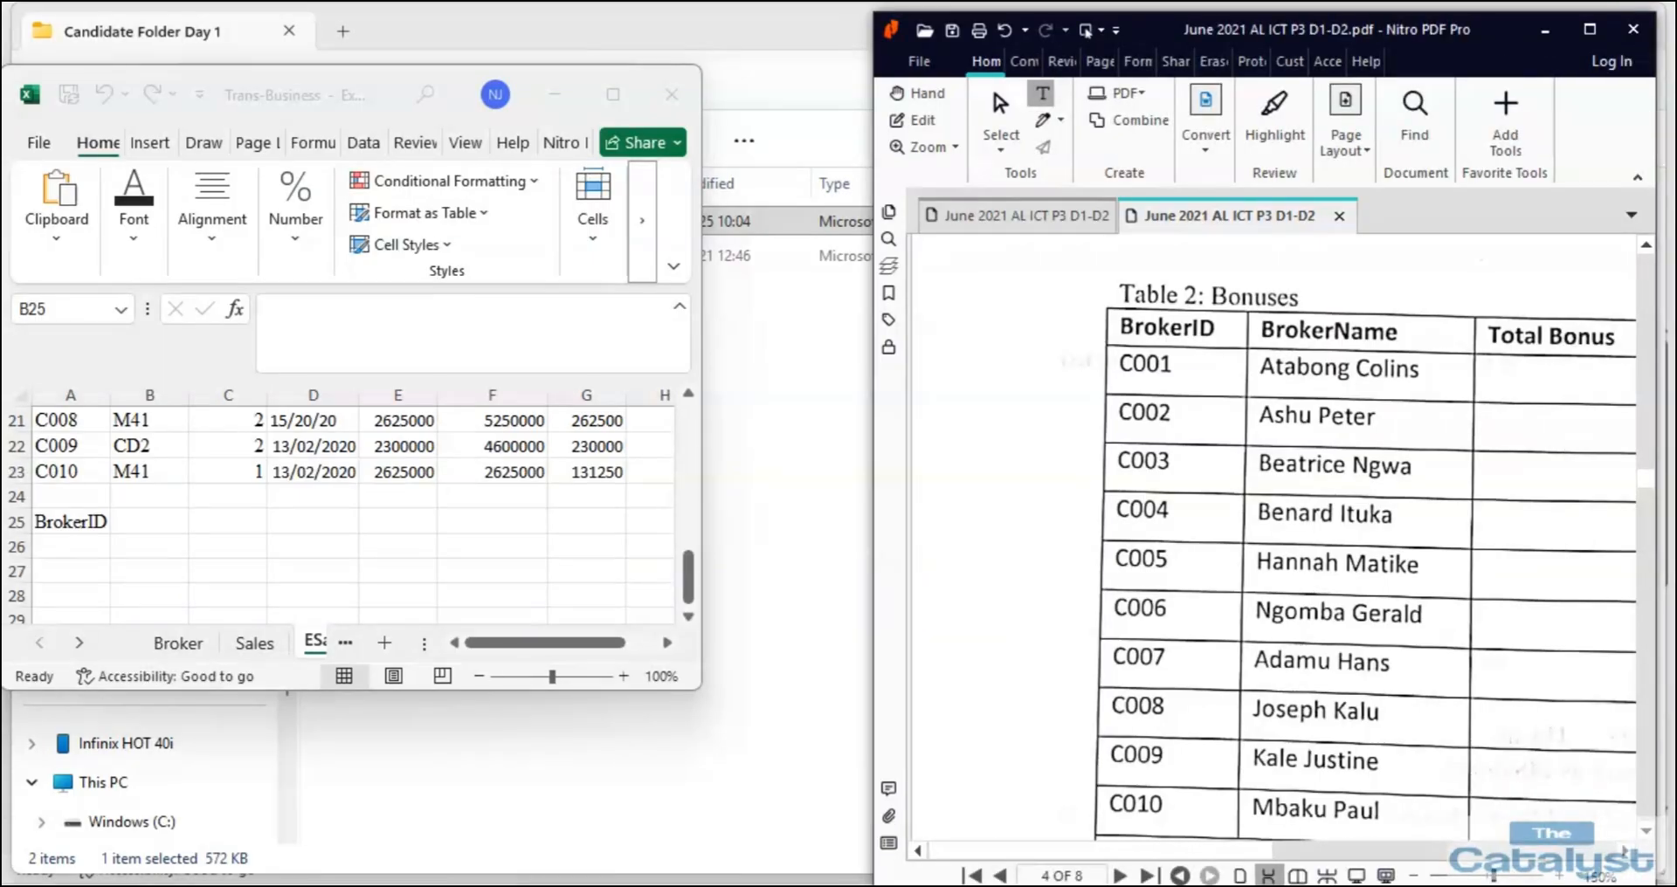
# Enter the headings BrokerName in B25 and Total Bonus in C25, and fit columns B and C to their contents.
pyautogui.click(132, 523)
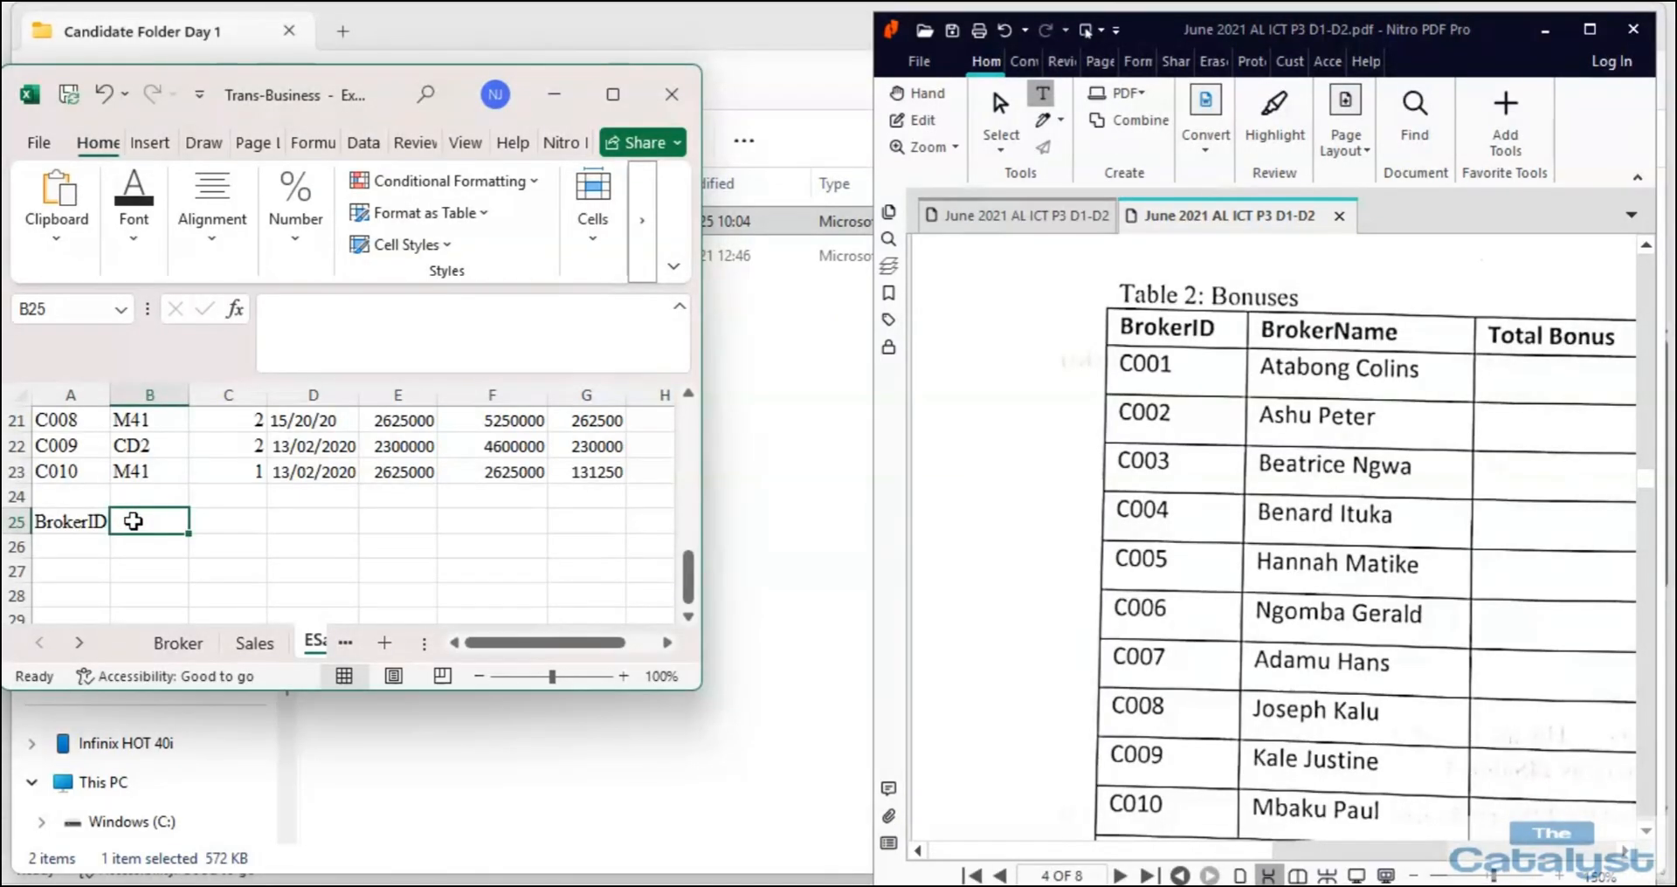
pyautogui.write('Bro')
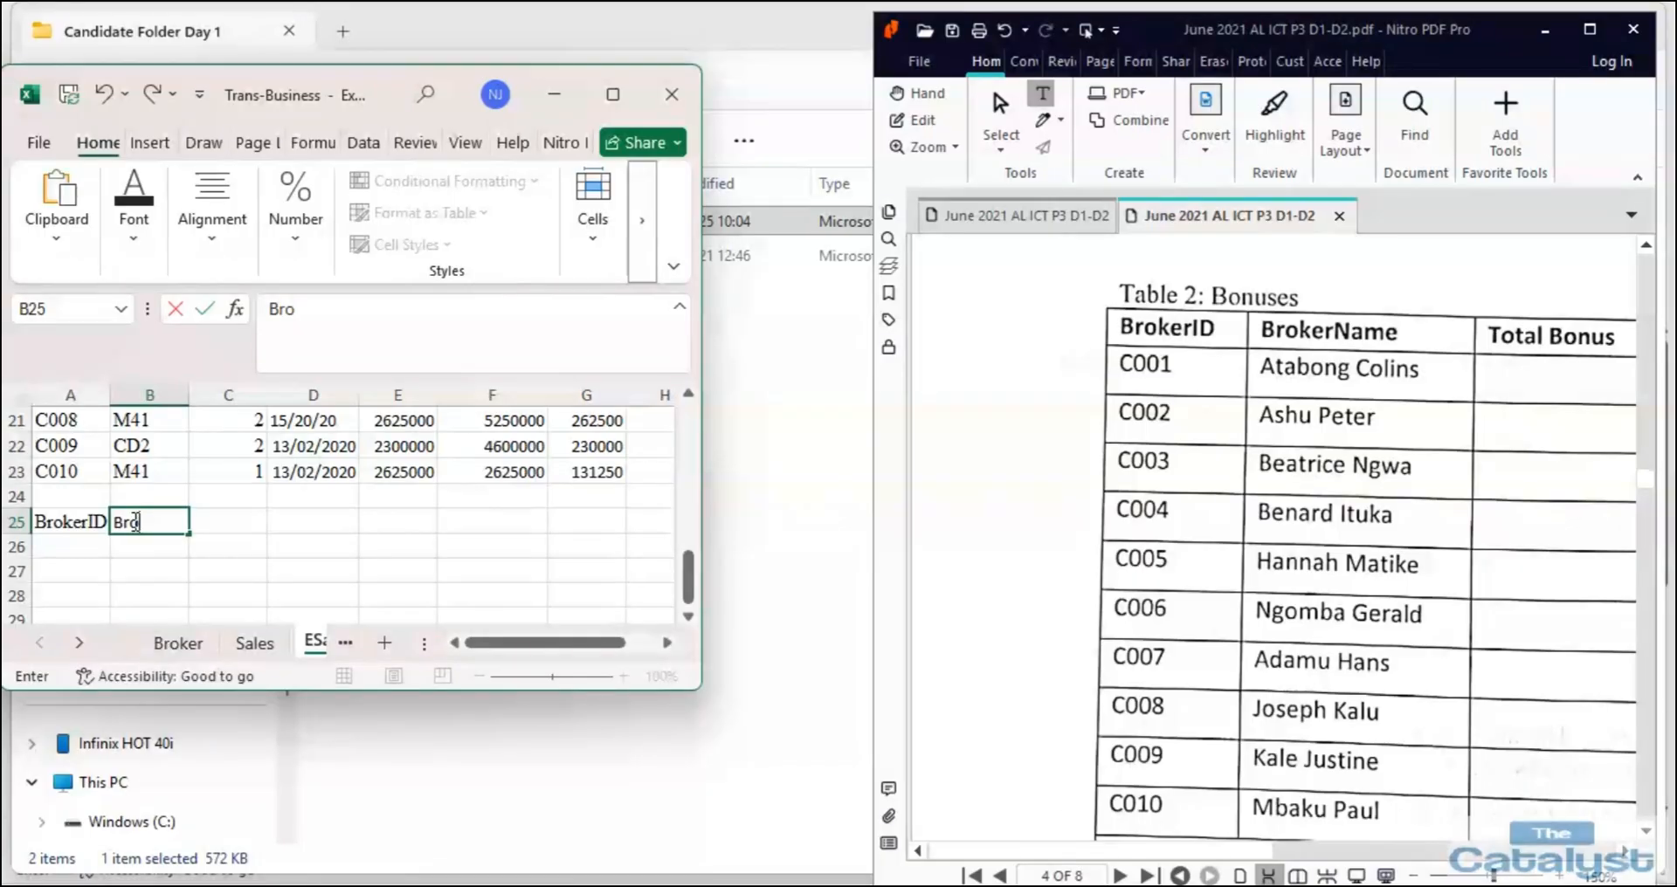
pyautogui.write('kerName')
pyautogui.press('Tab')
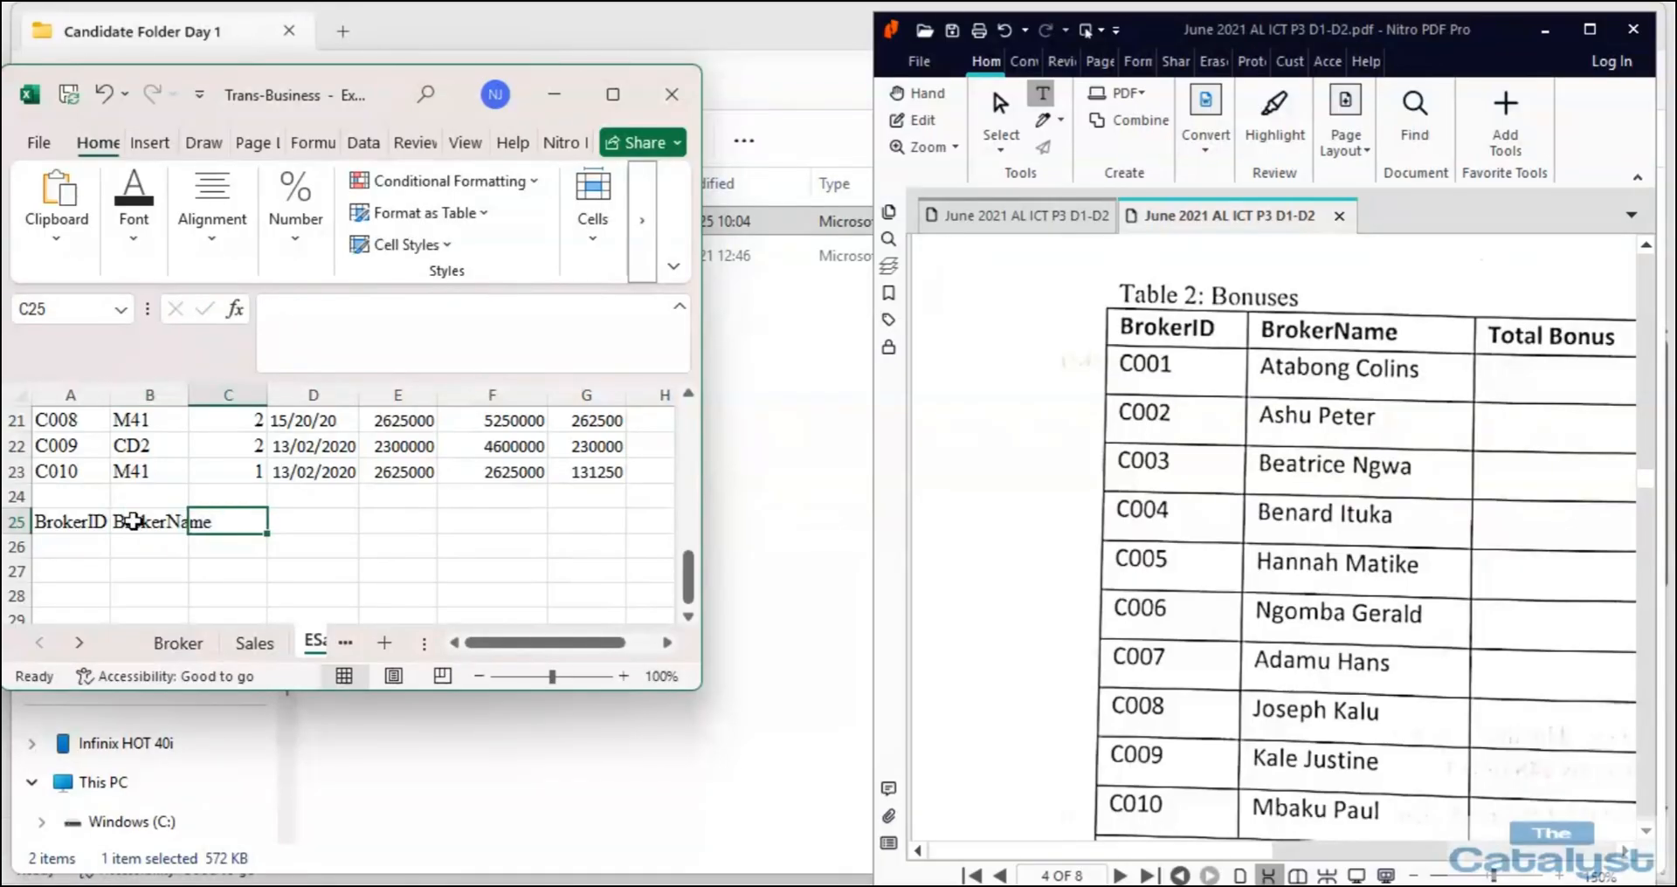
pyautogui.write('Total Bonus')
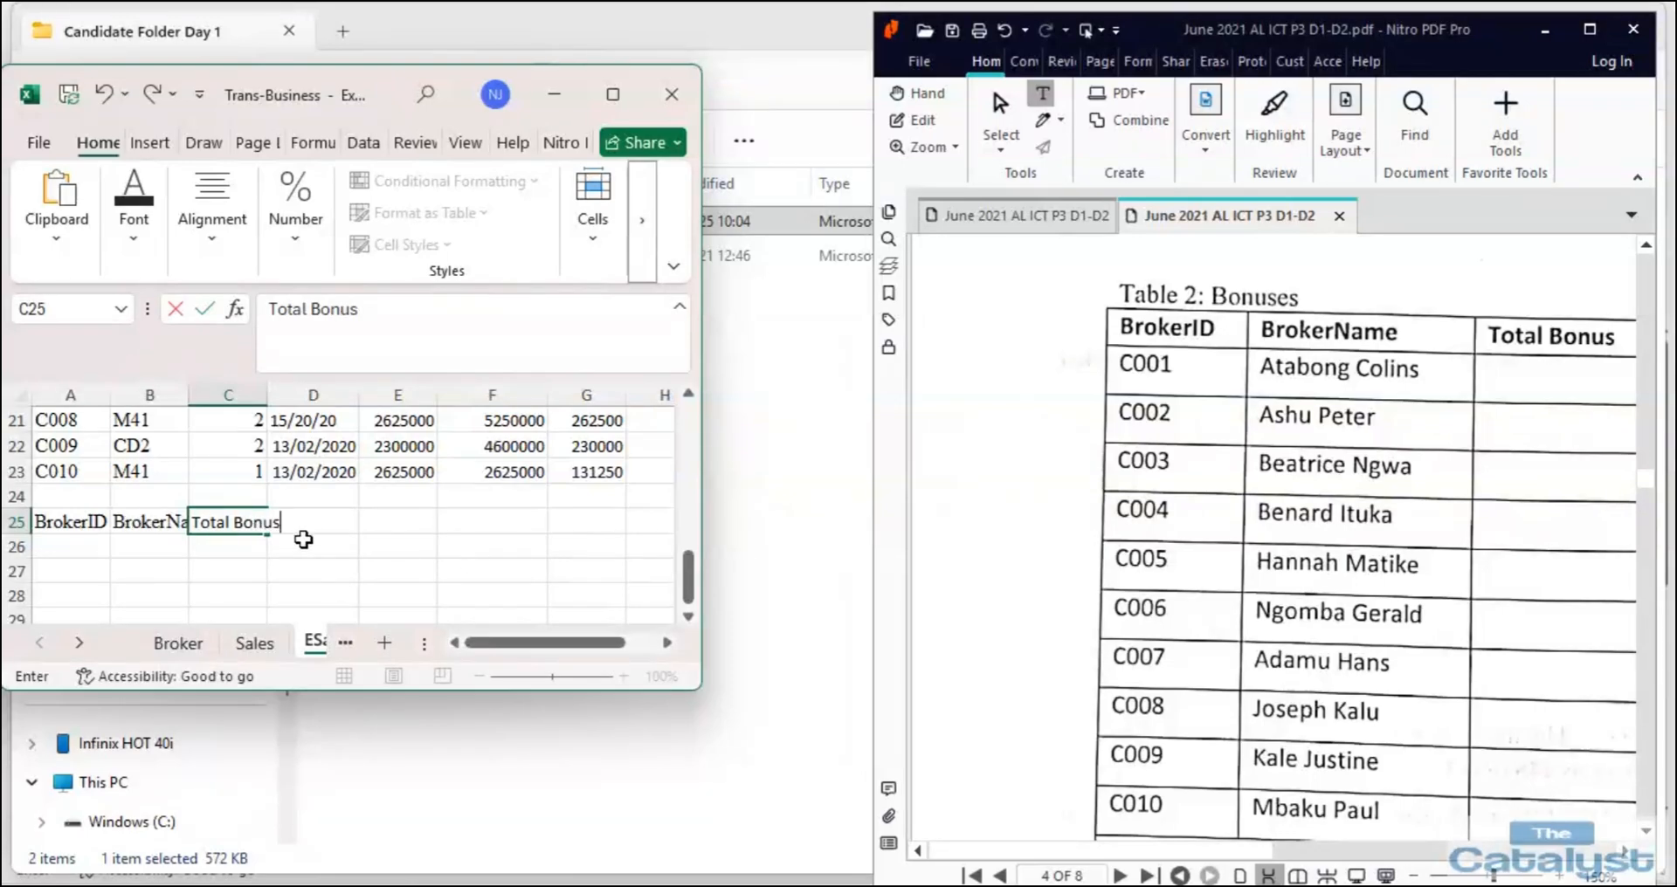
pyautogui.doubleClick(266, 394)
pyautogui.click(84, 545)
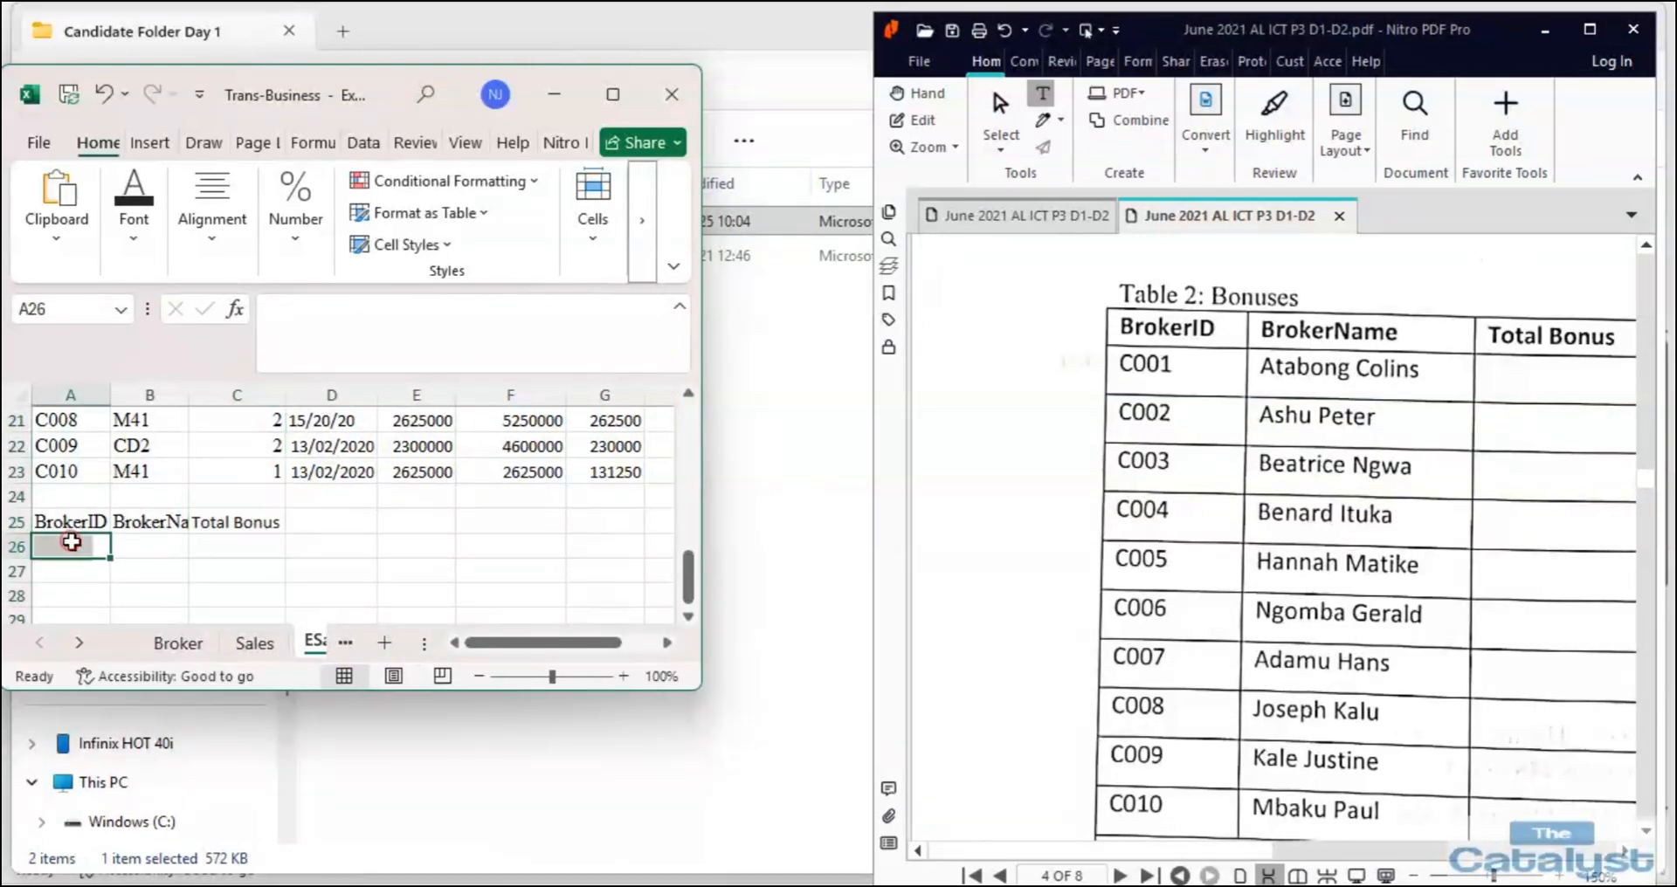
pyautogui.doubleClick(187, 394)
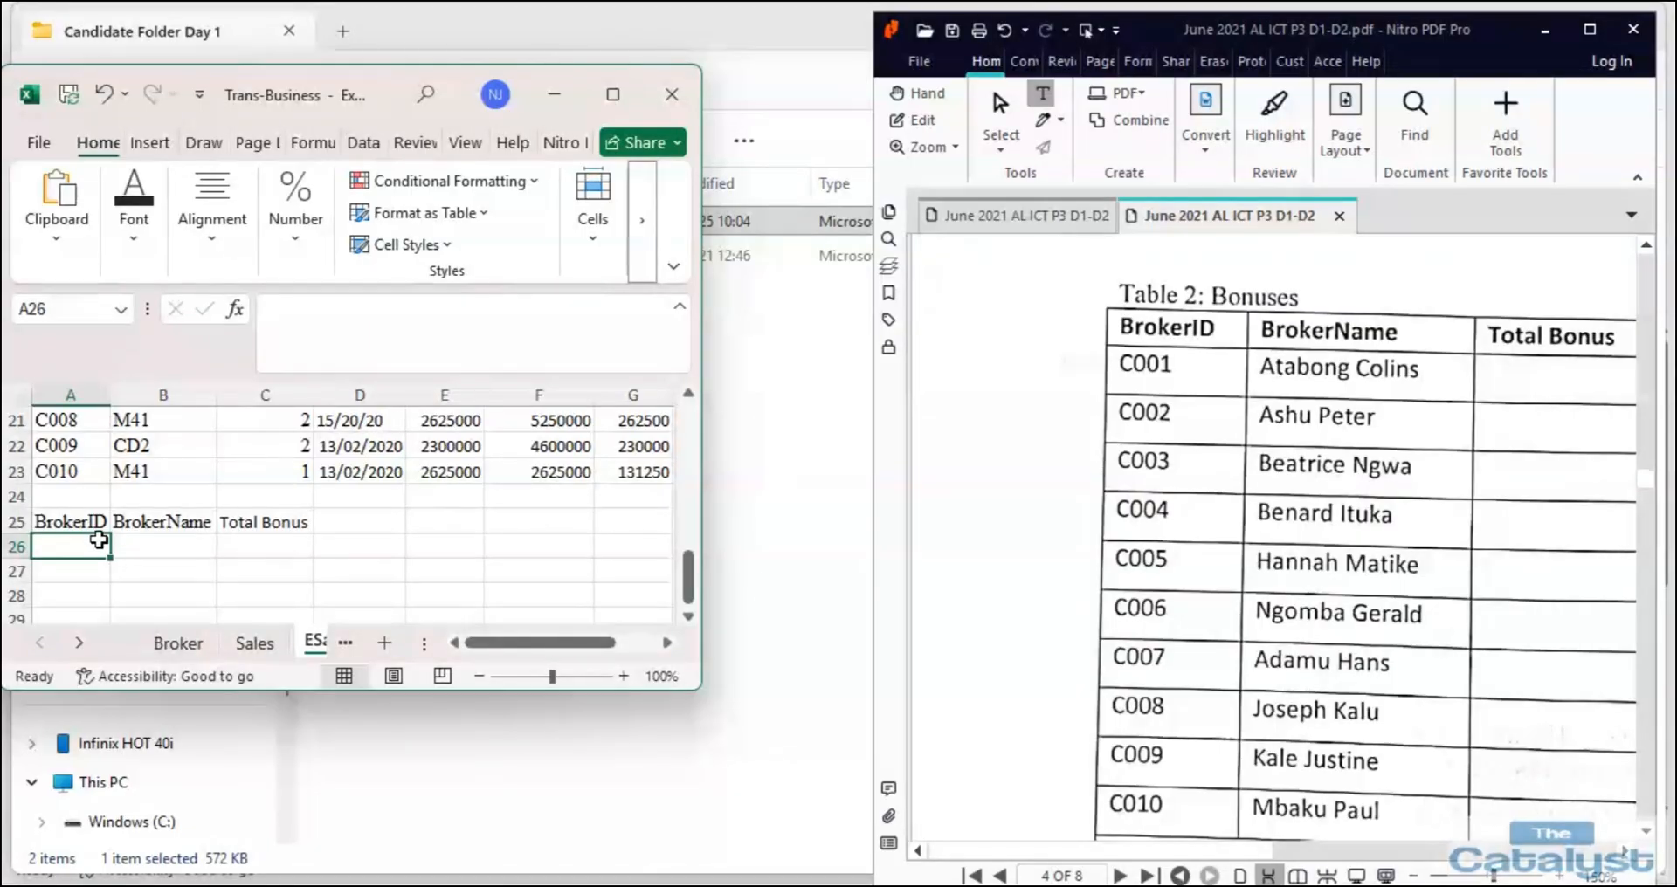
# Enter the first two broker IDs under the BrokerID heading: C001 in A26 and C002 in A27.
pyautogui.write('c')
pyautogui.press('BackSpace')
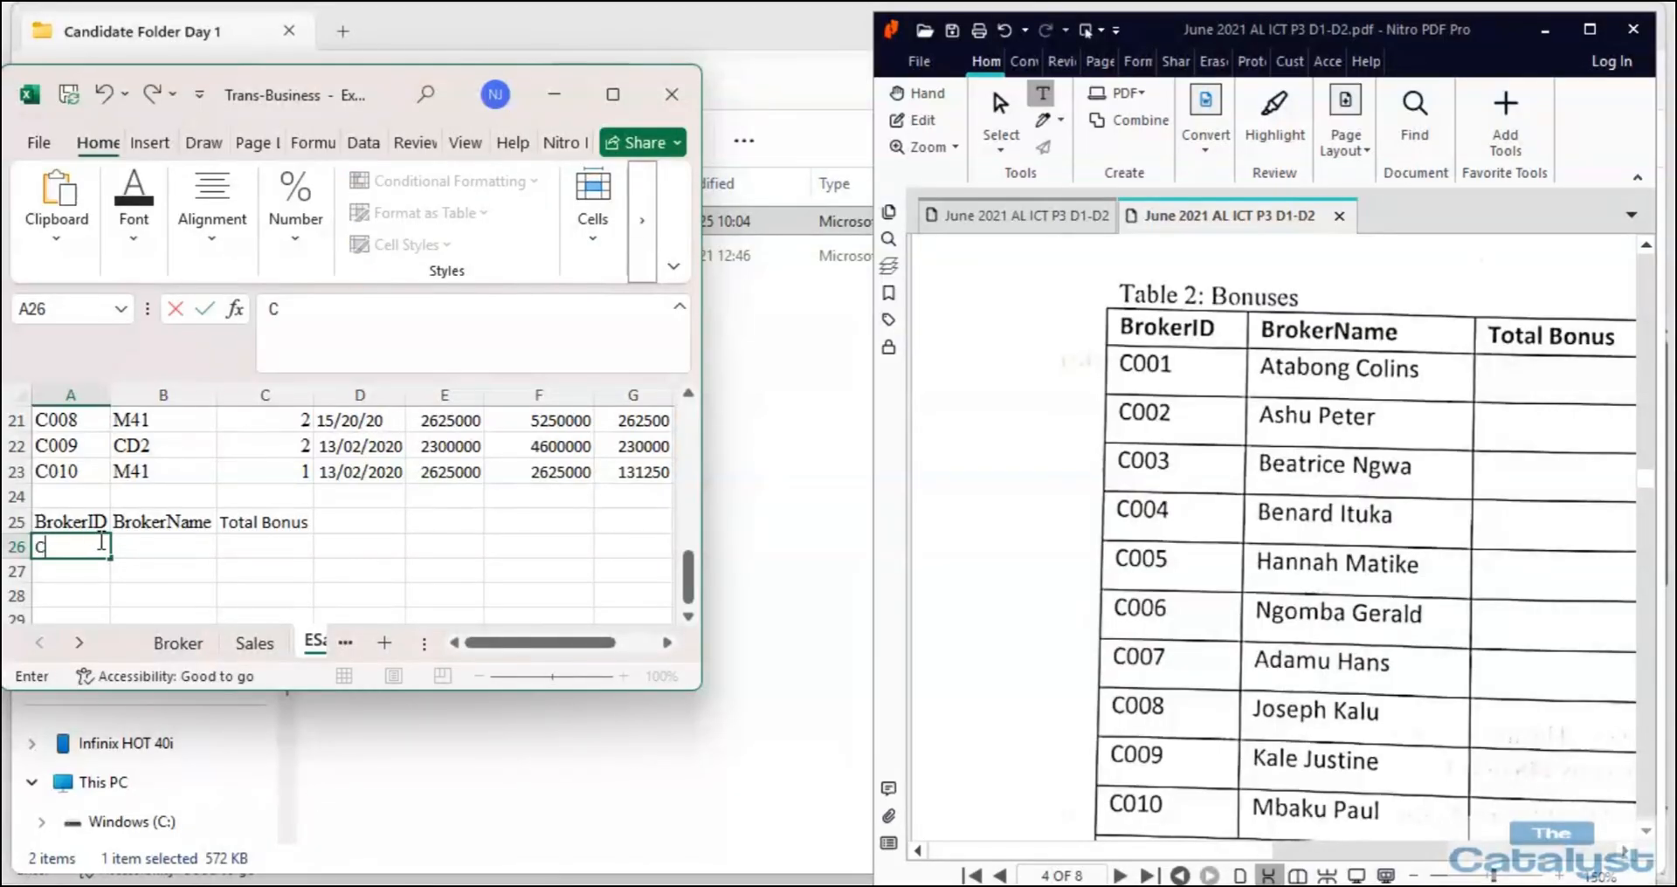
pyautogui.press('Tab')
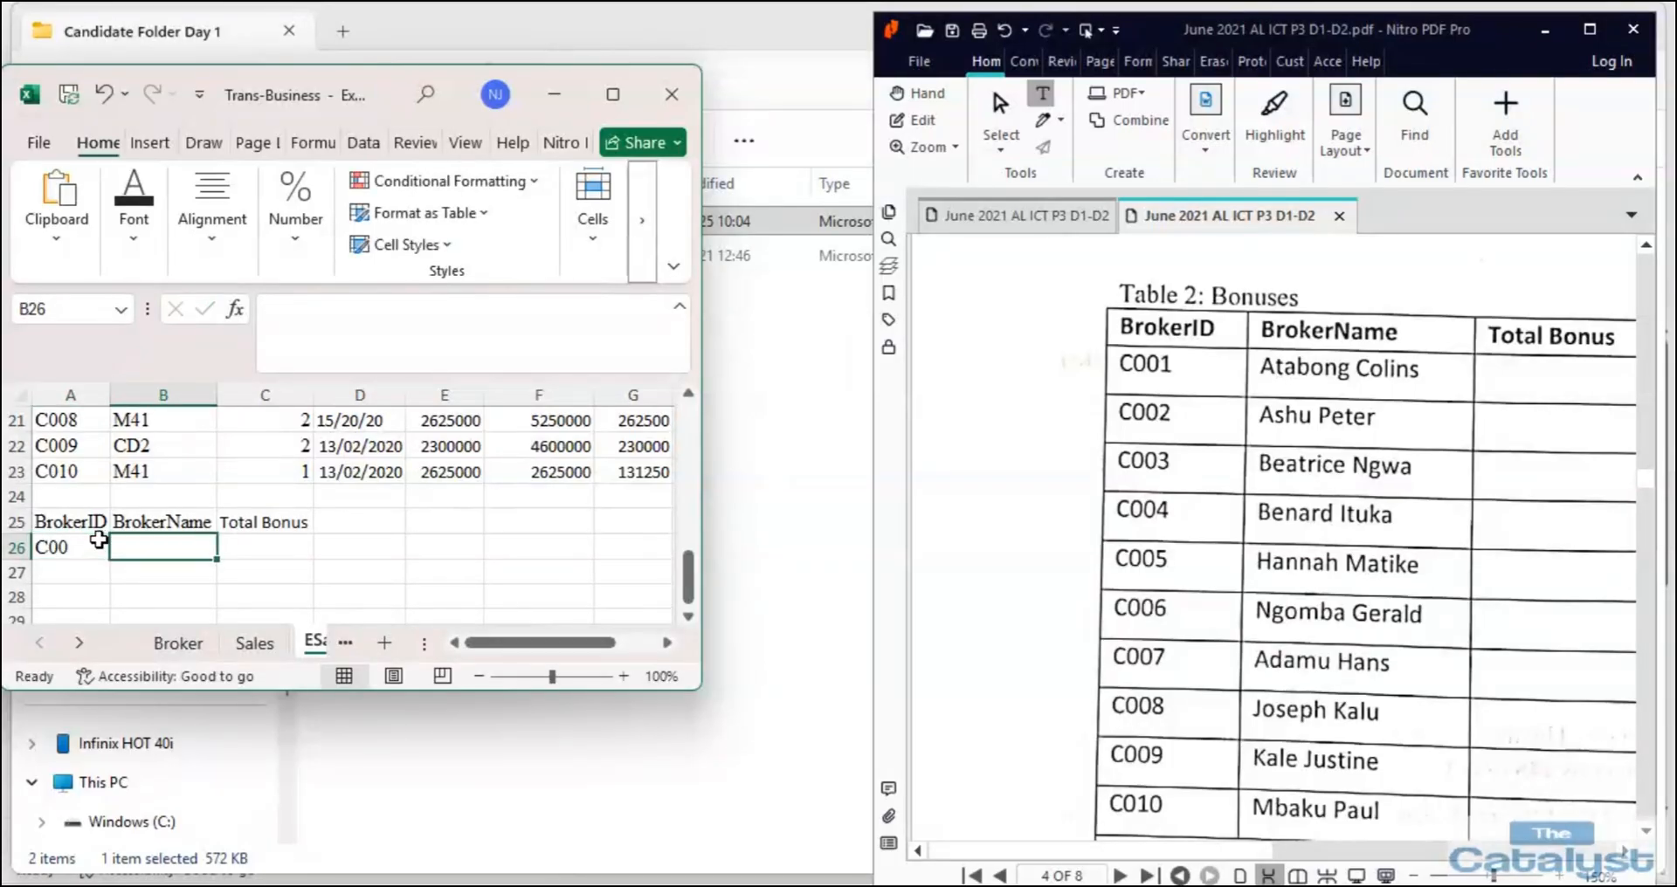
pyautogui.doubleClick(87, 545)
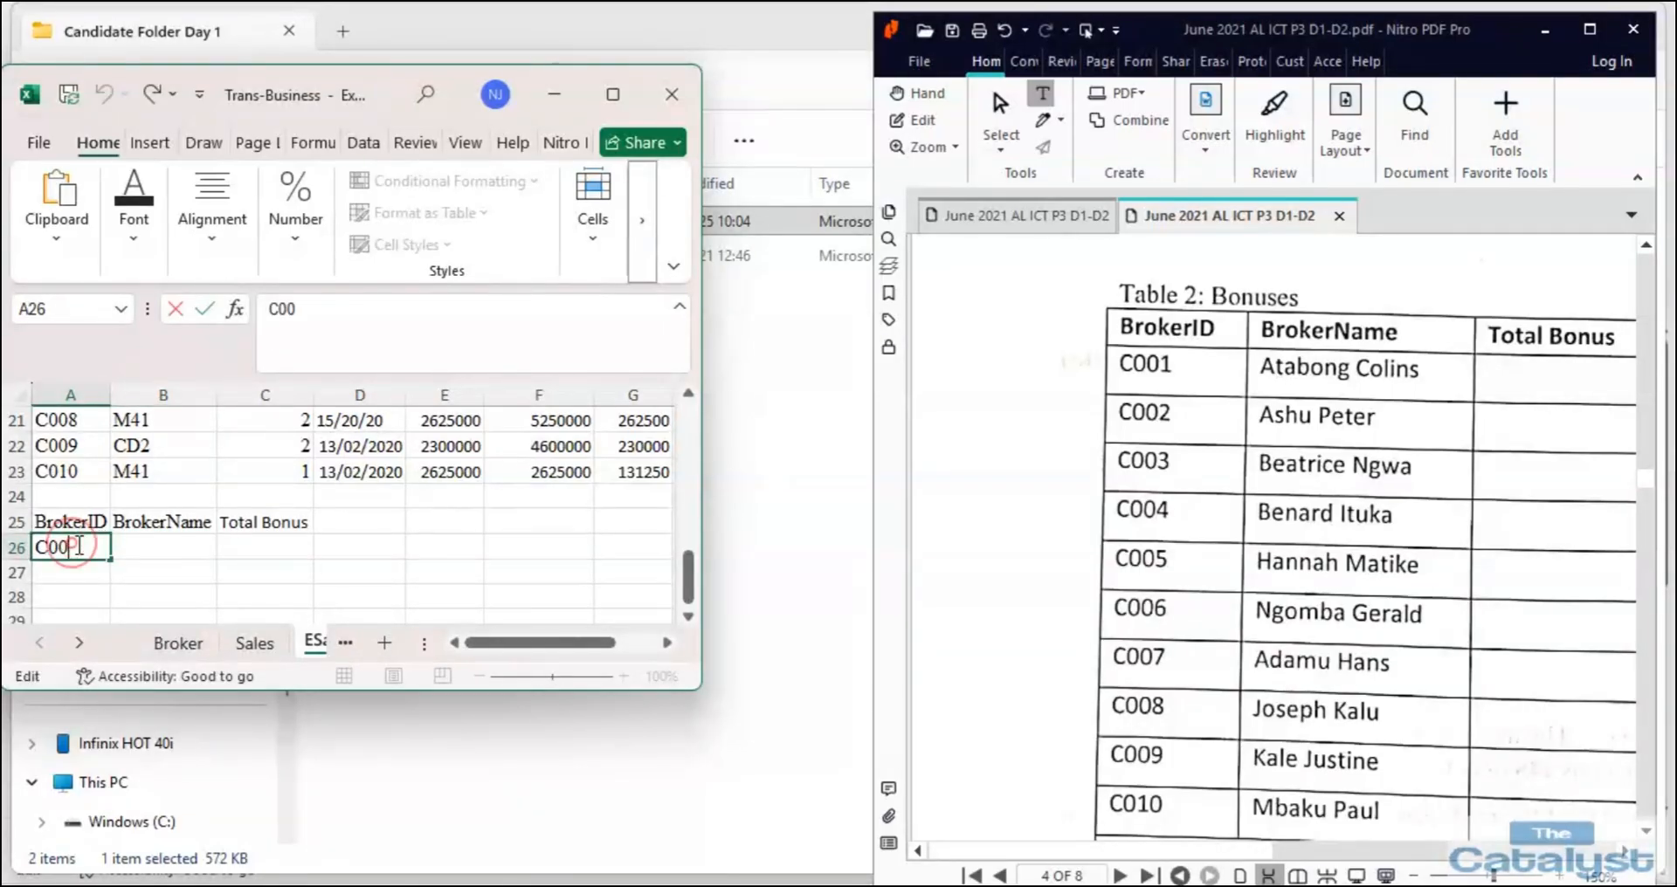
pyautogui.write('1')
pyautogui.press('Return')
pyautogui.write('C001')
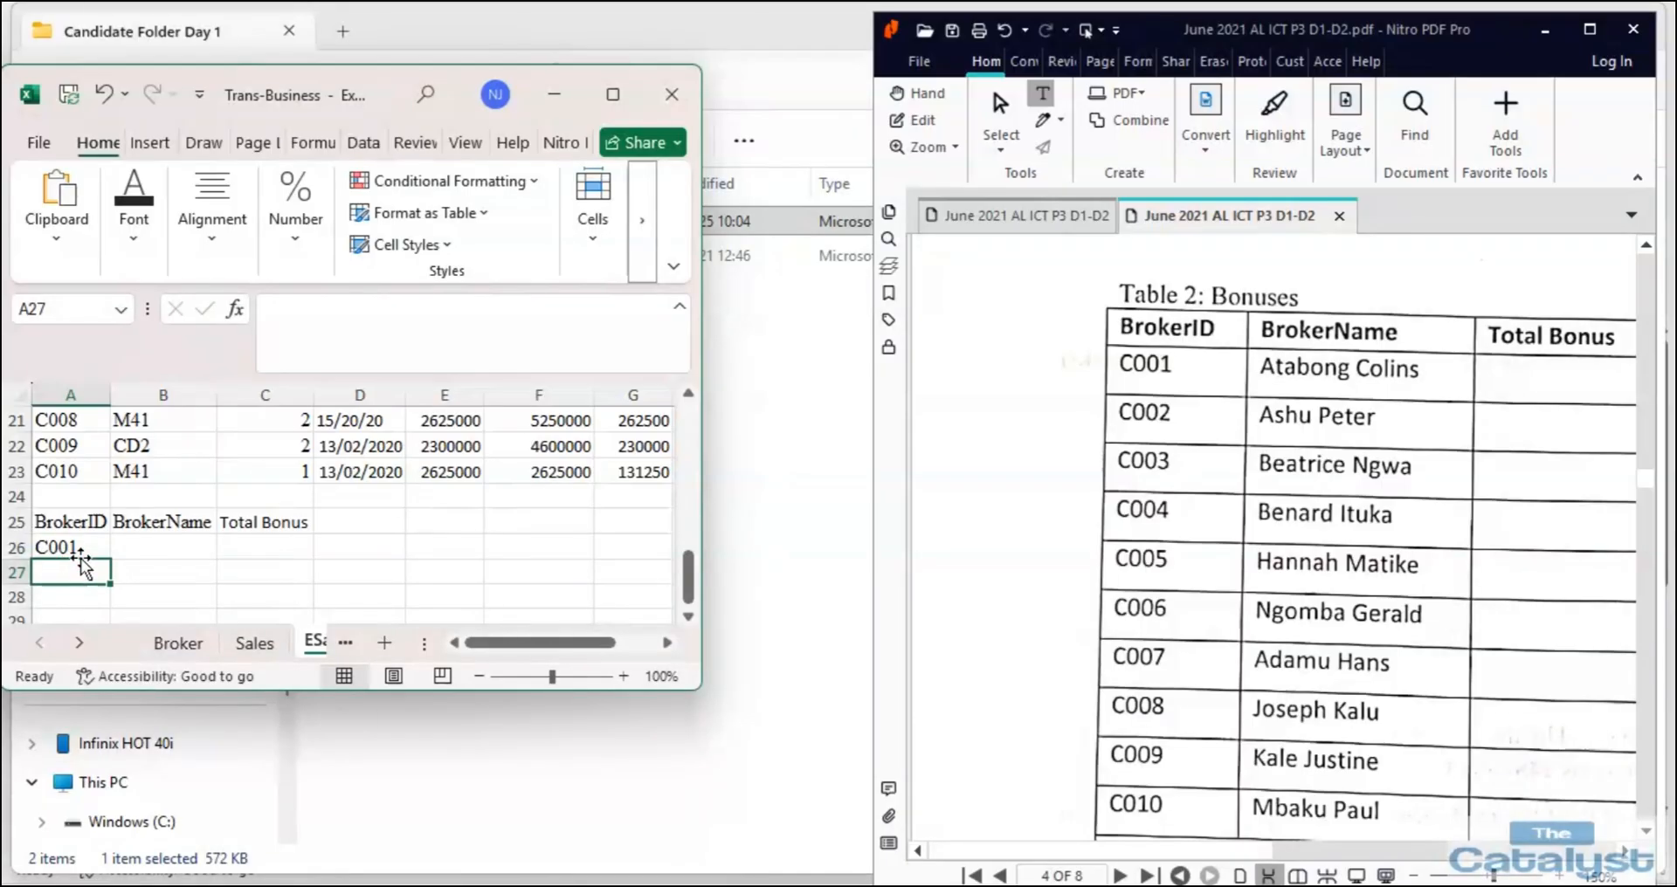
pyautogui.press('BackSpace')
pyautogui.write('2')
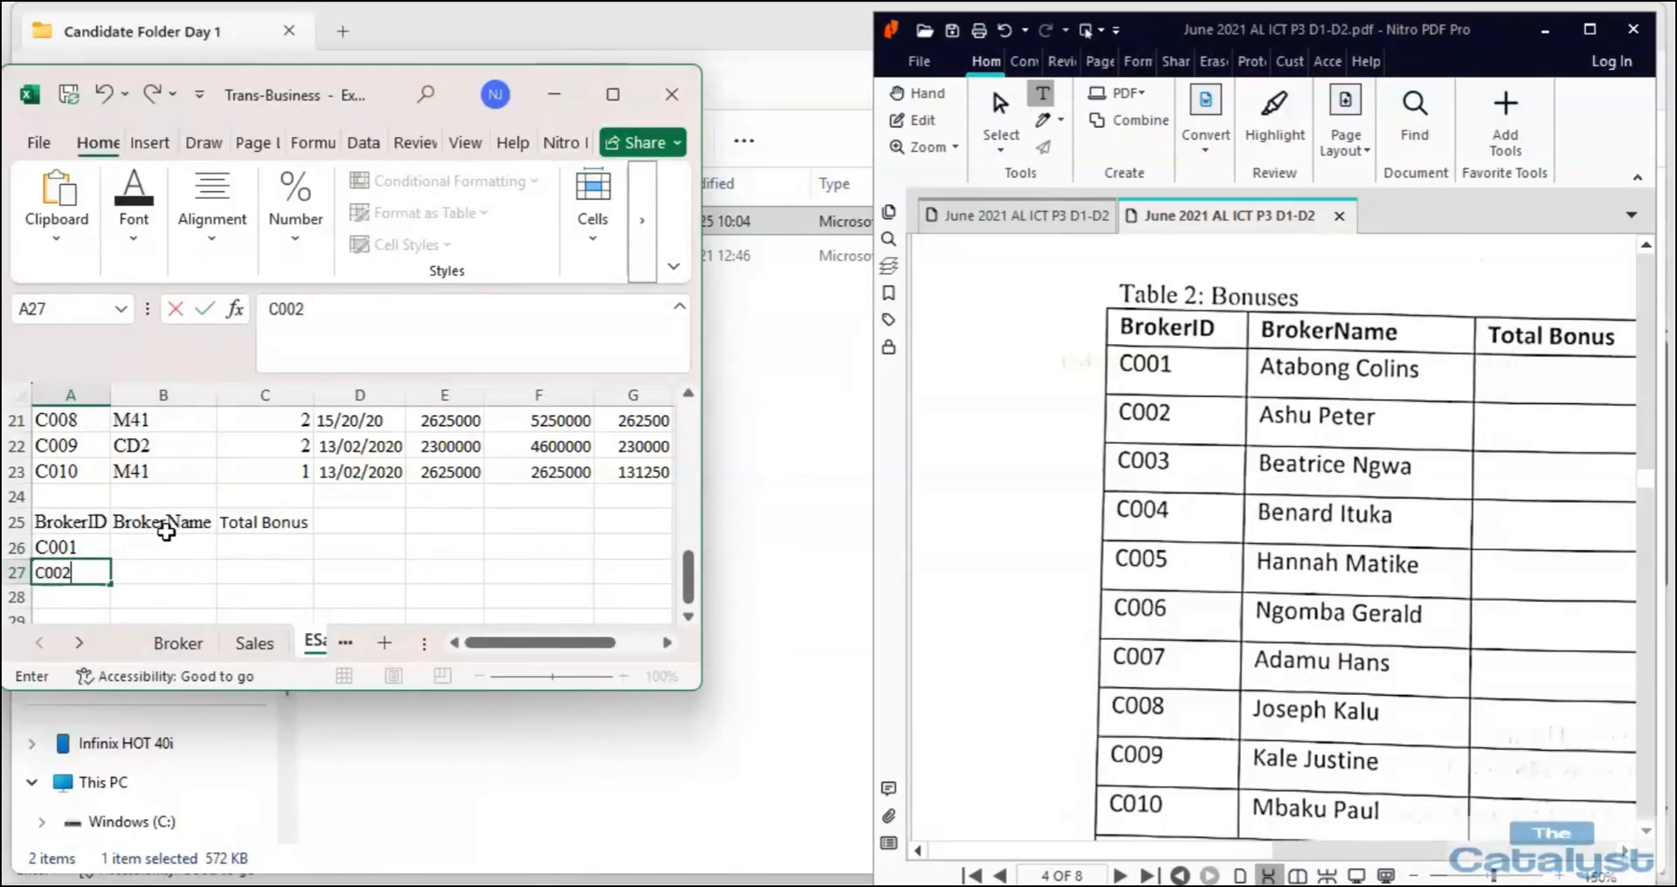
# Maximize the Excel window and try to extend the broker IDs through A36 with a linear column series, step value 1.
pyautogui.click(99, 546)
pyautogui.moveTo(103, 547); pyautogui.dragTo(105, 576)
pyautogui.click(107, 586)
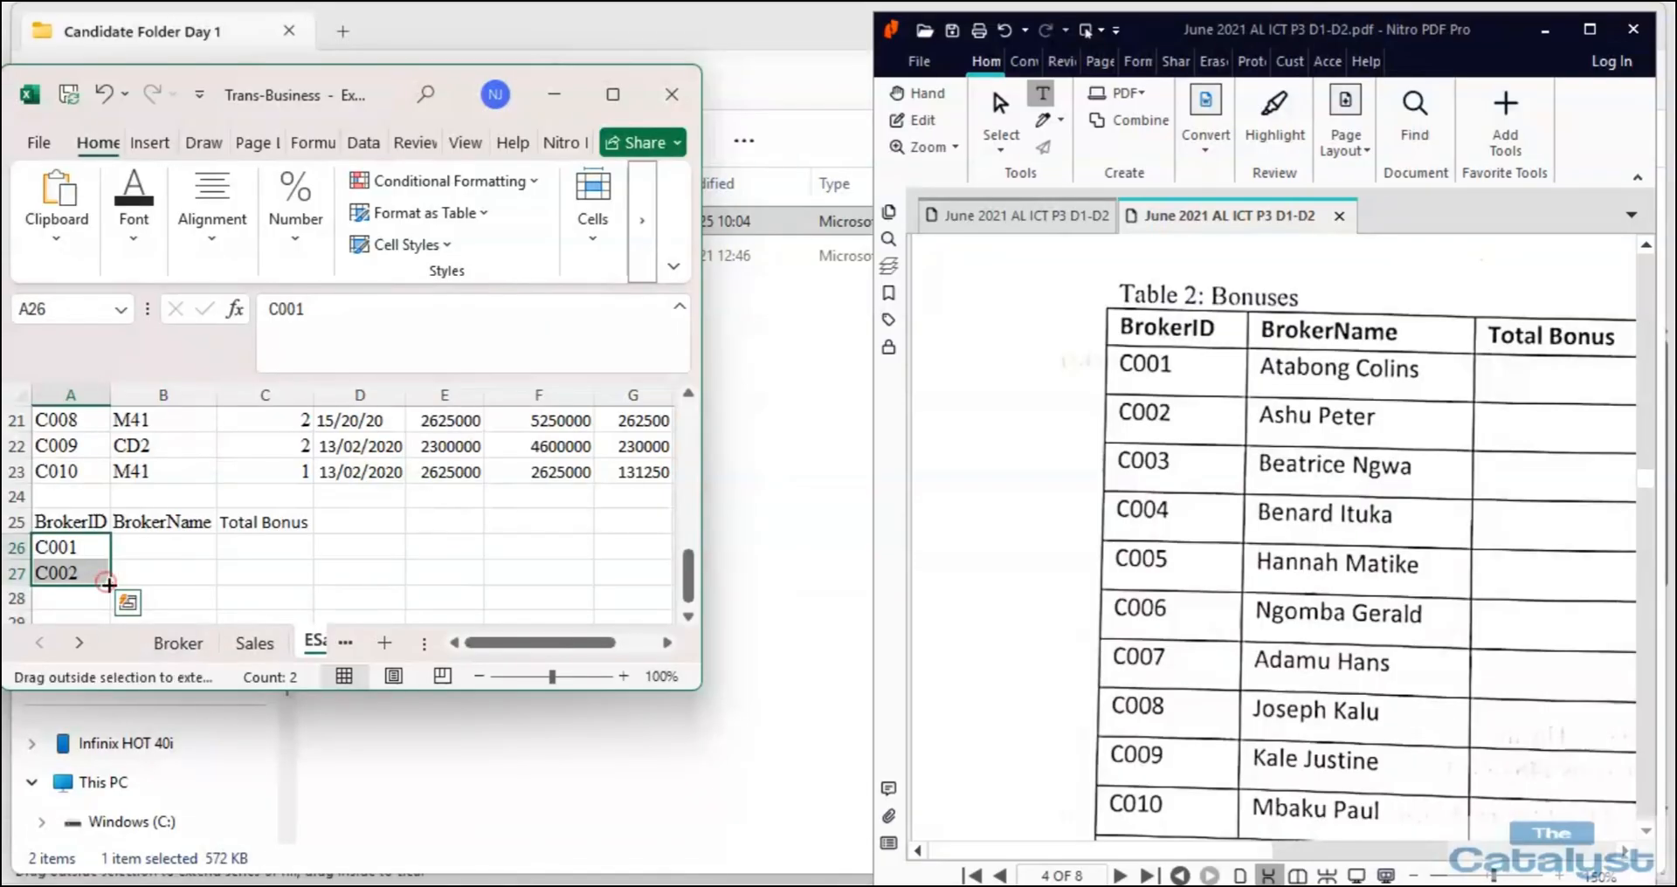
pyautogui.scroll(-2, 104, 559)
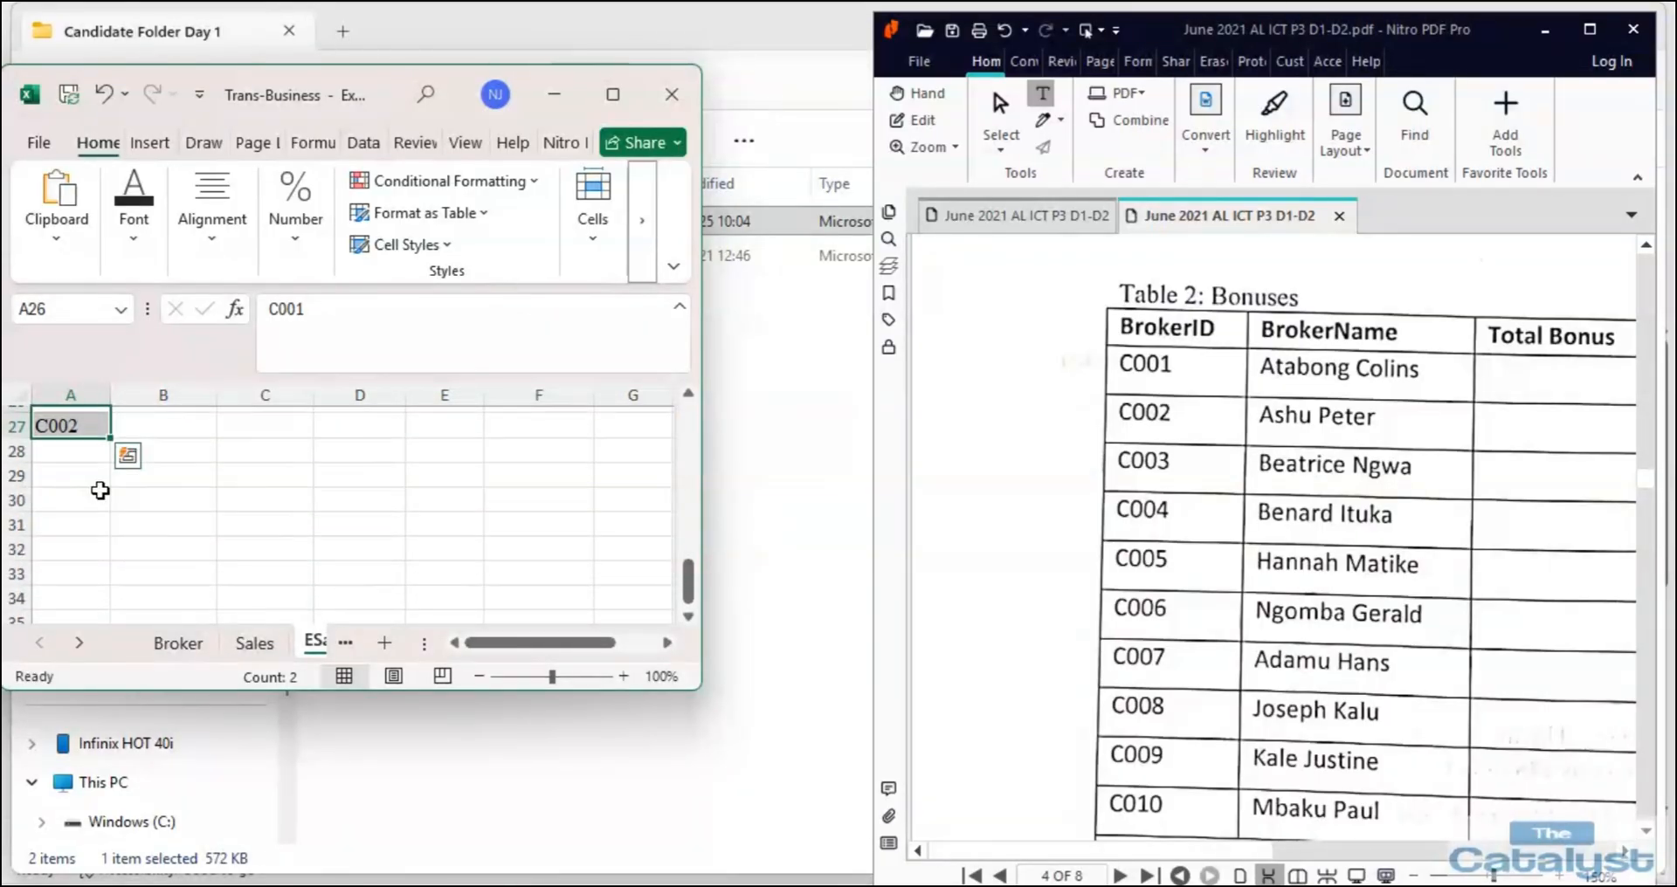
pyautogui.scroll(1, 101, 486)
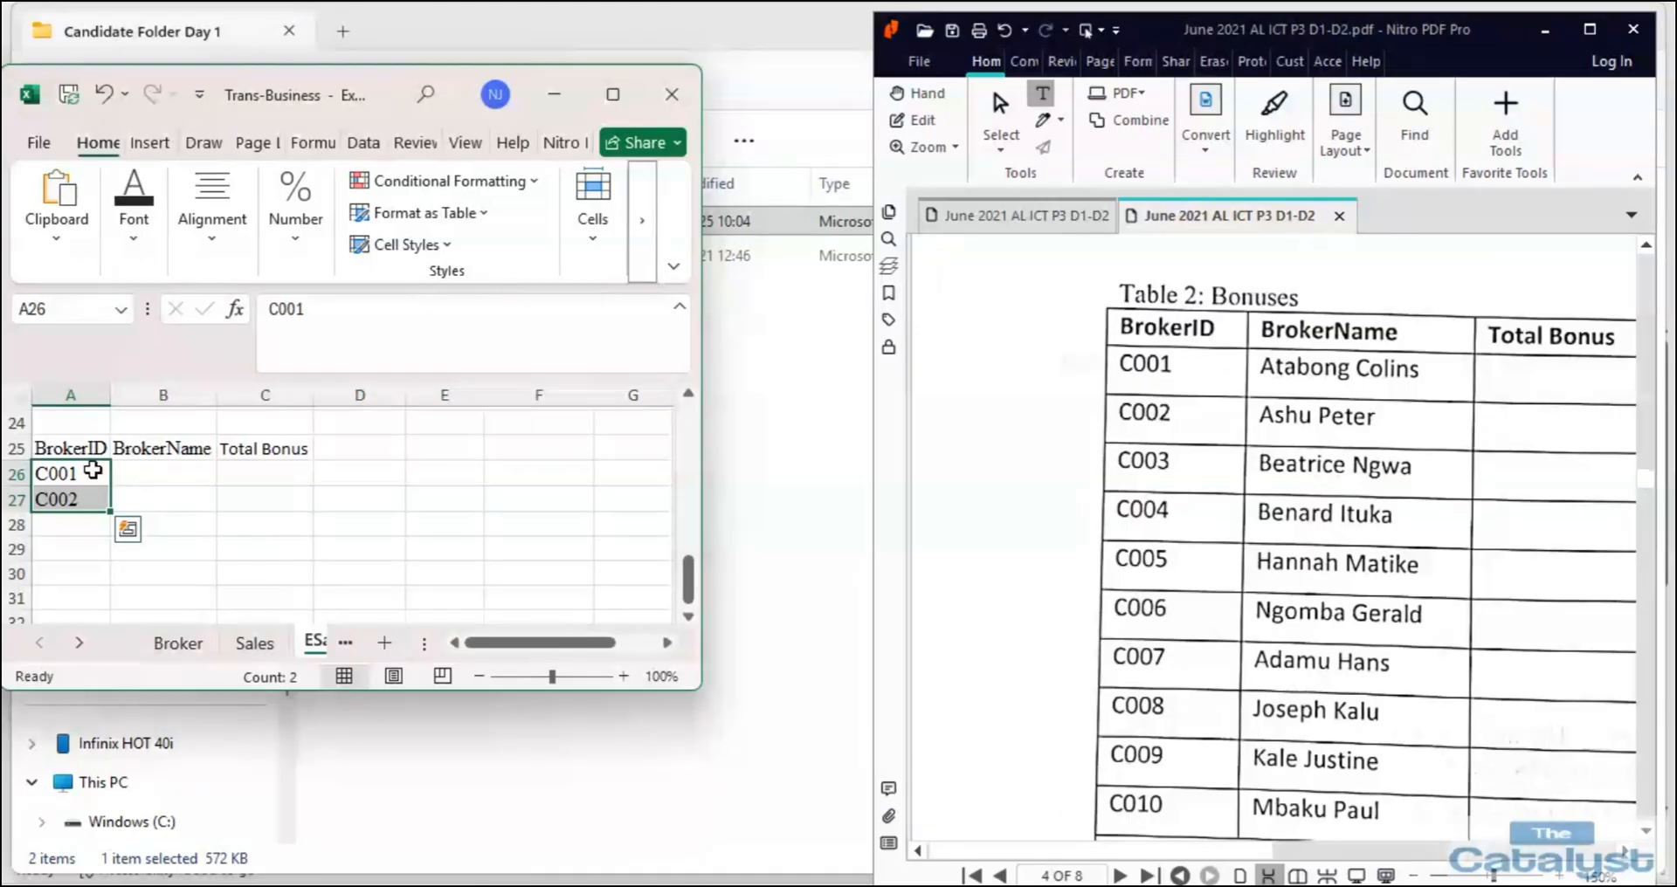
pyautogui.moveTo(93, 472)
pyautogui.mouseDown()
pyautogui.moveTo(101, 636)
pyautogui.moveTo(93, 402)
pyautogui.moveTo(94, 472)
pyautogui.mouseUp()
pyautogui.click(603, 87)
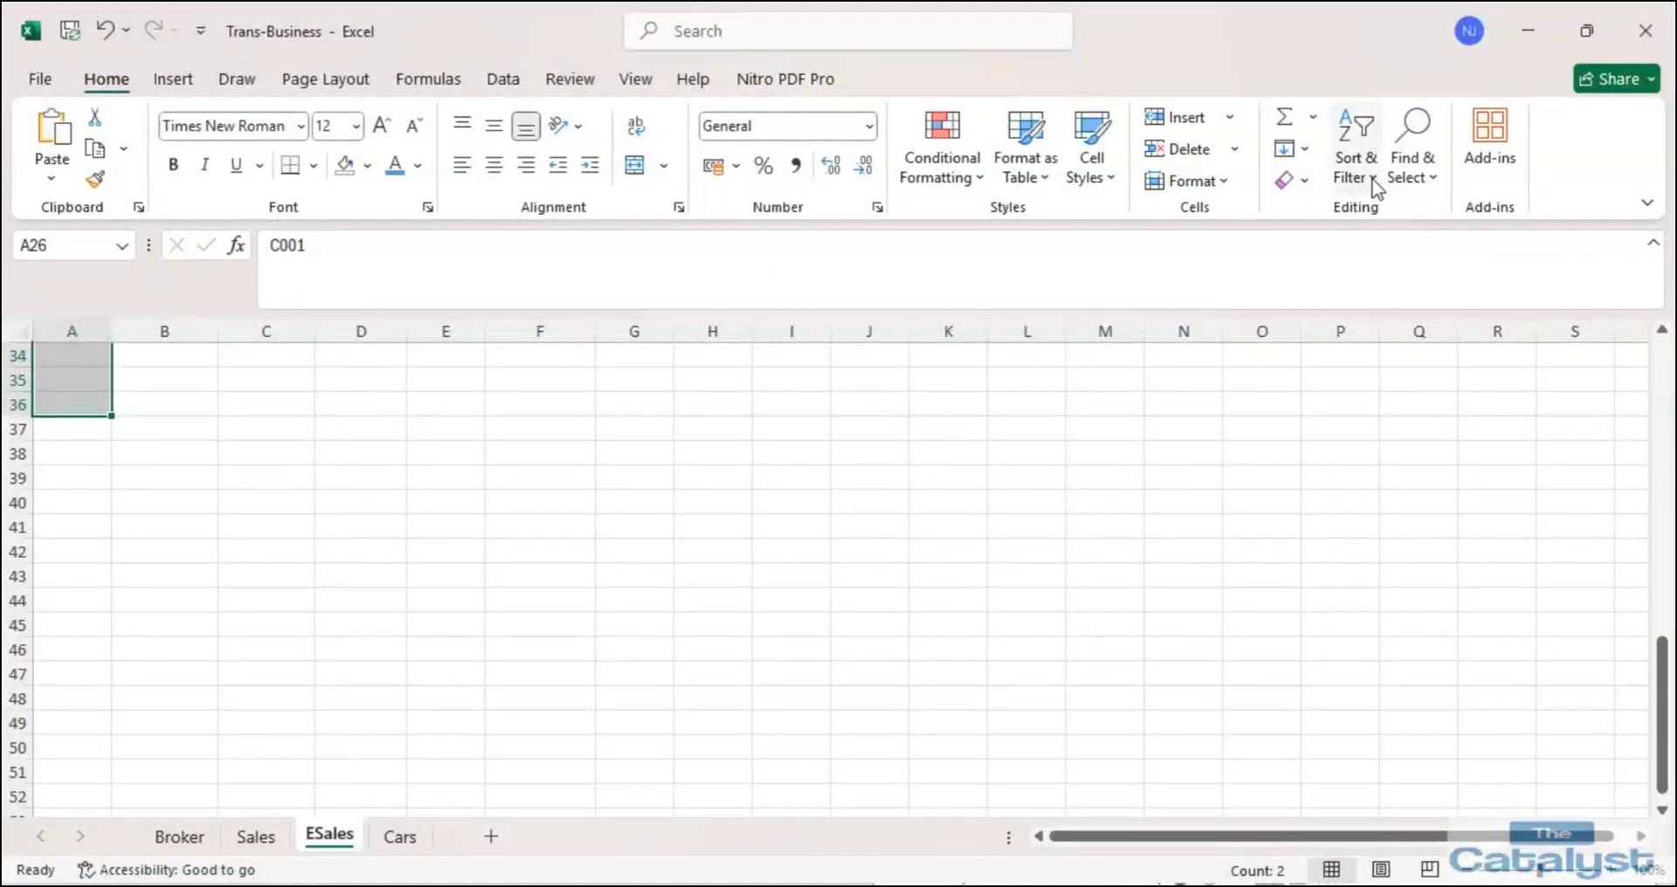
pyautogui.click(1293, 149)
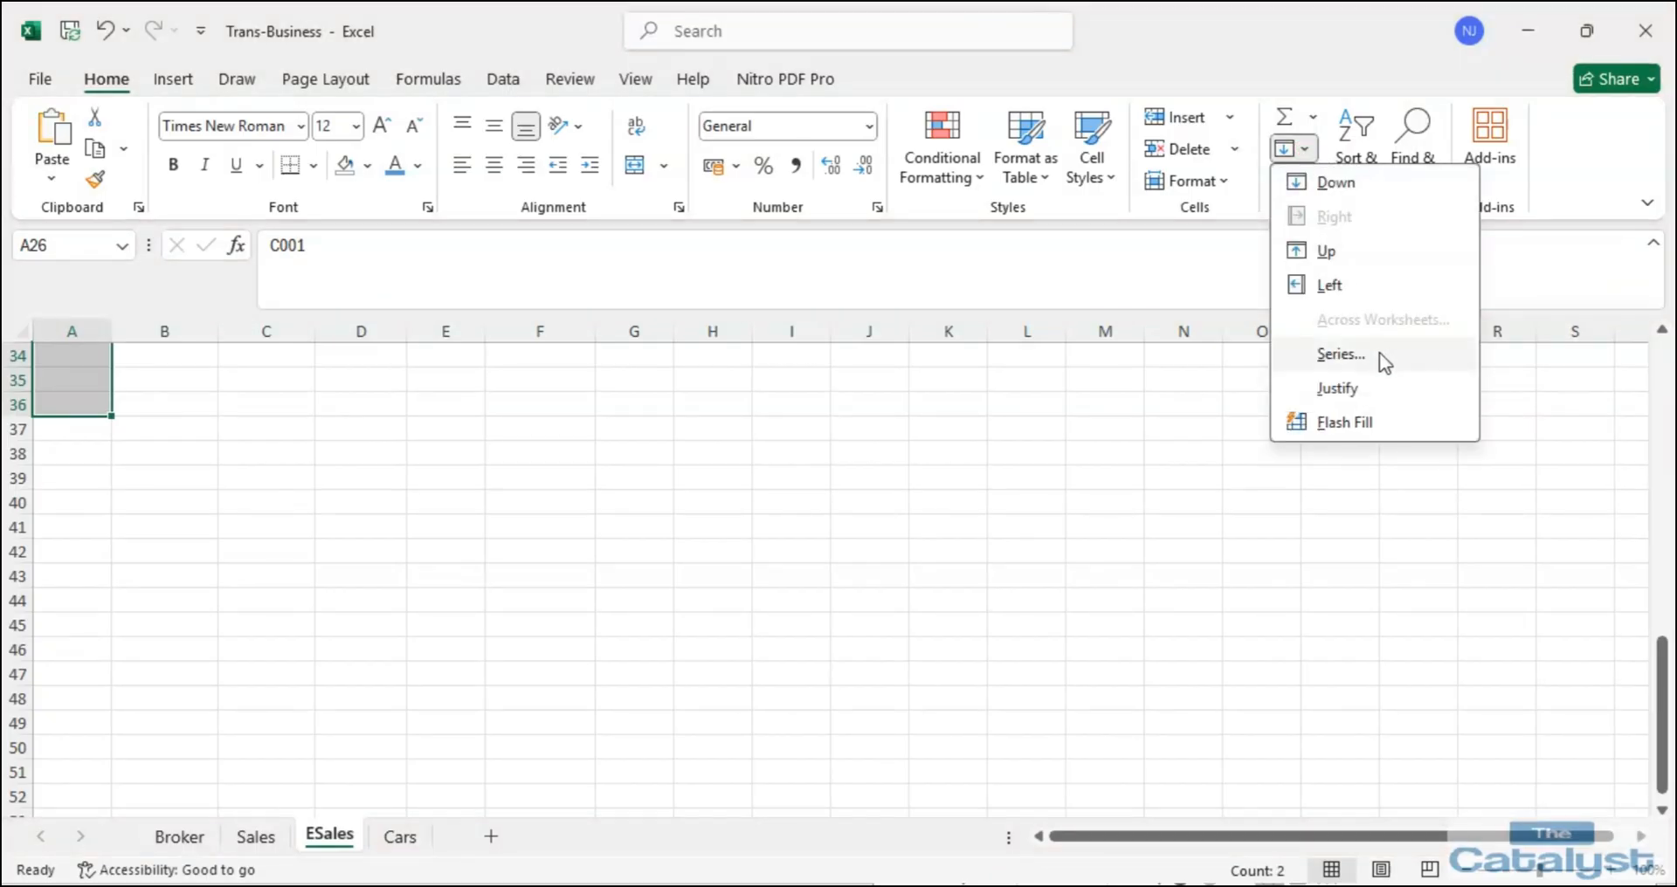
pyautogui.click(1384, 362)
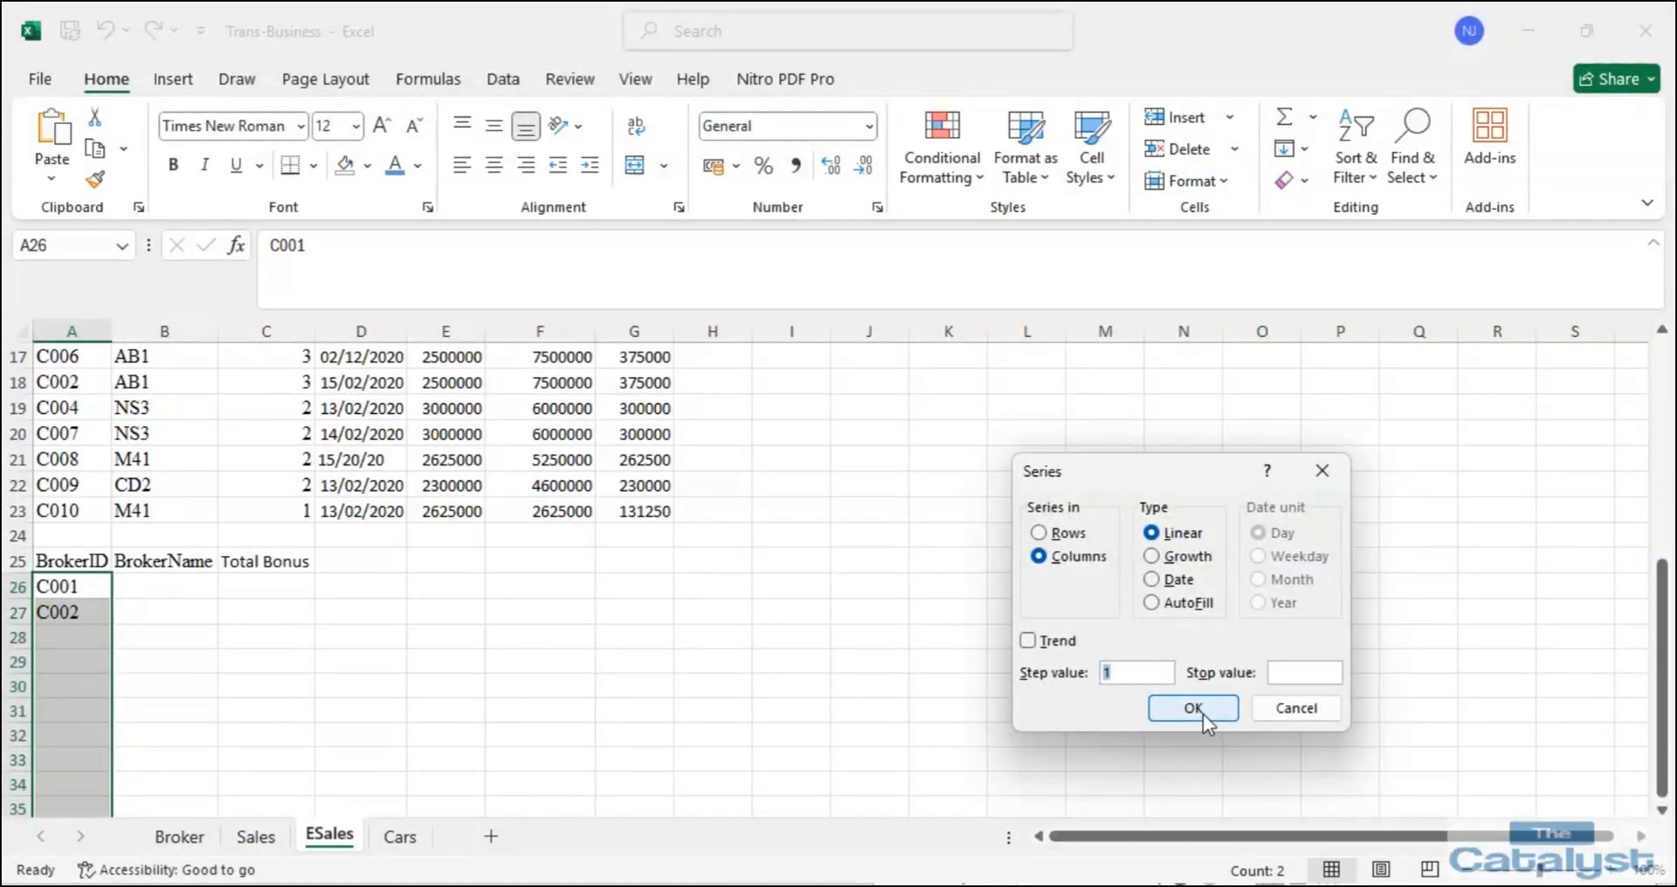
pyautogui.click(1204, 715)
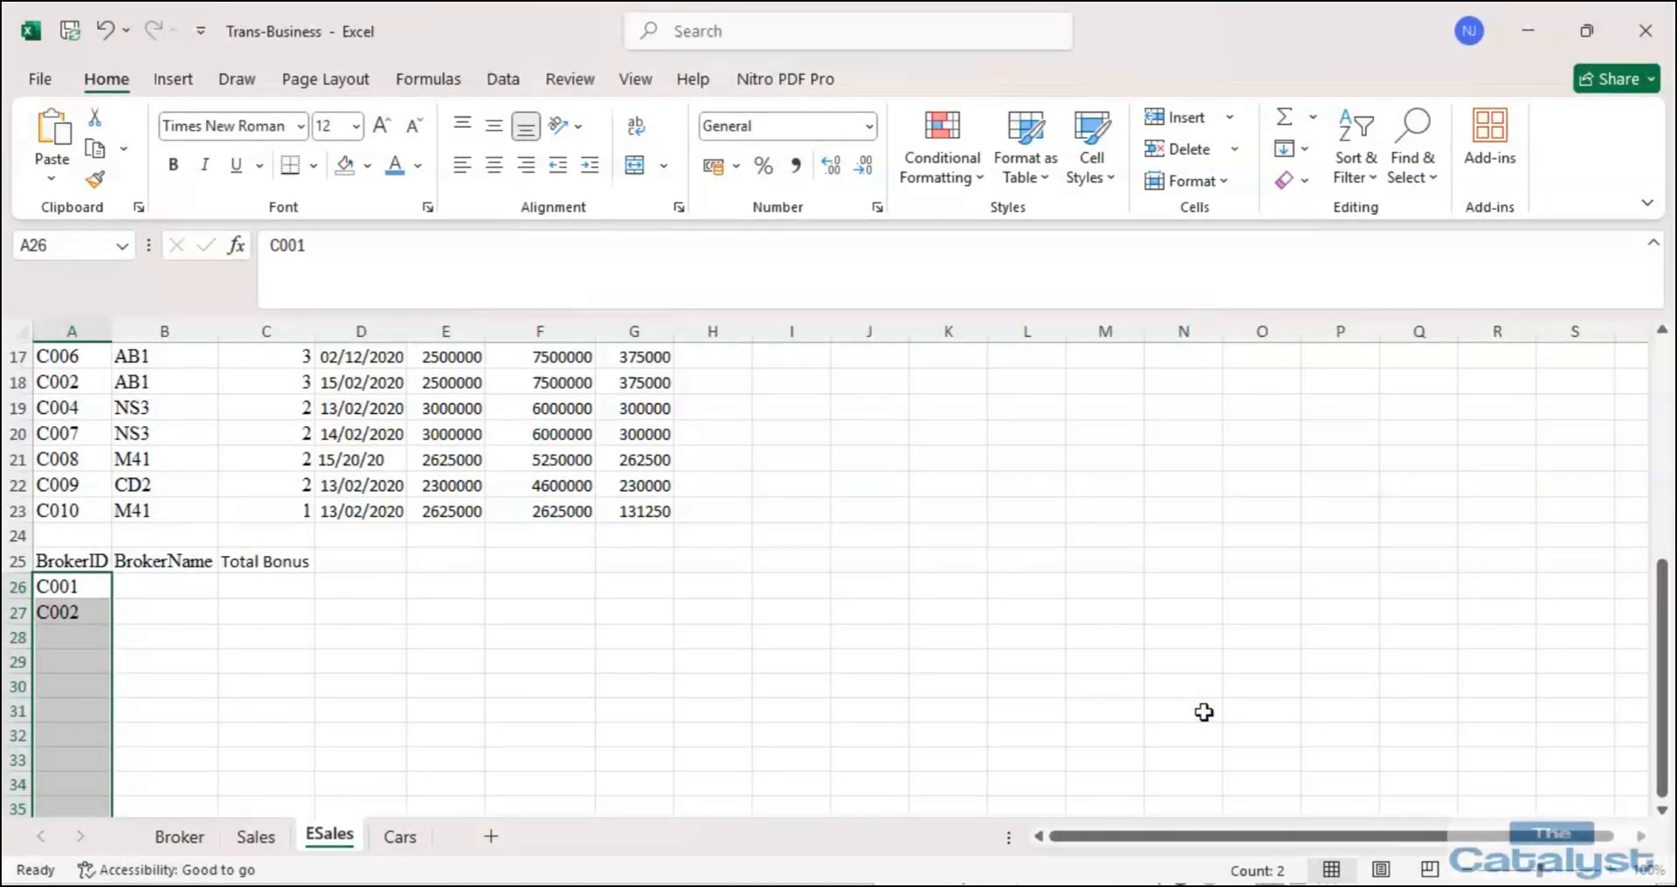
# Fill the broker IDs down from C001 in A26 through C011 in A36, and select cell B26.
pyautogui.click(87, 633)
pyautogui.click(83, 585)
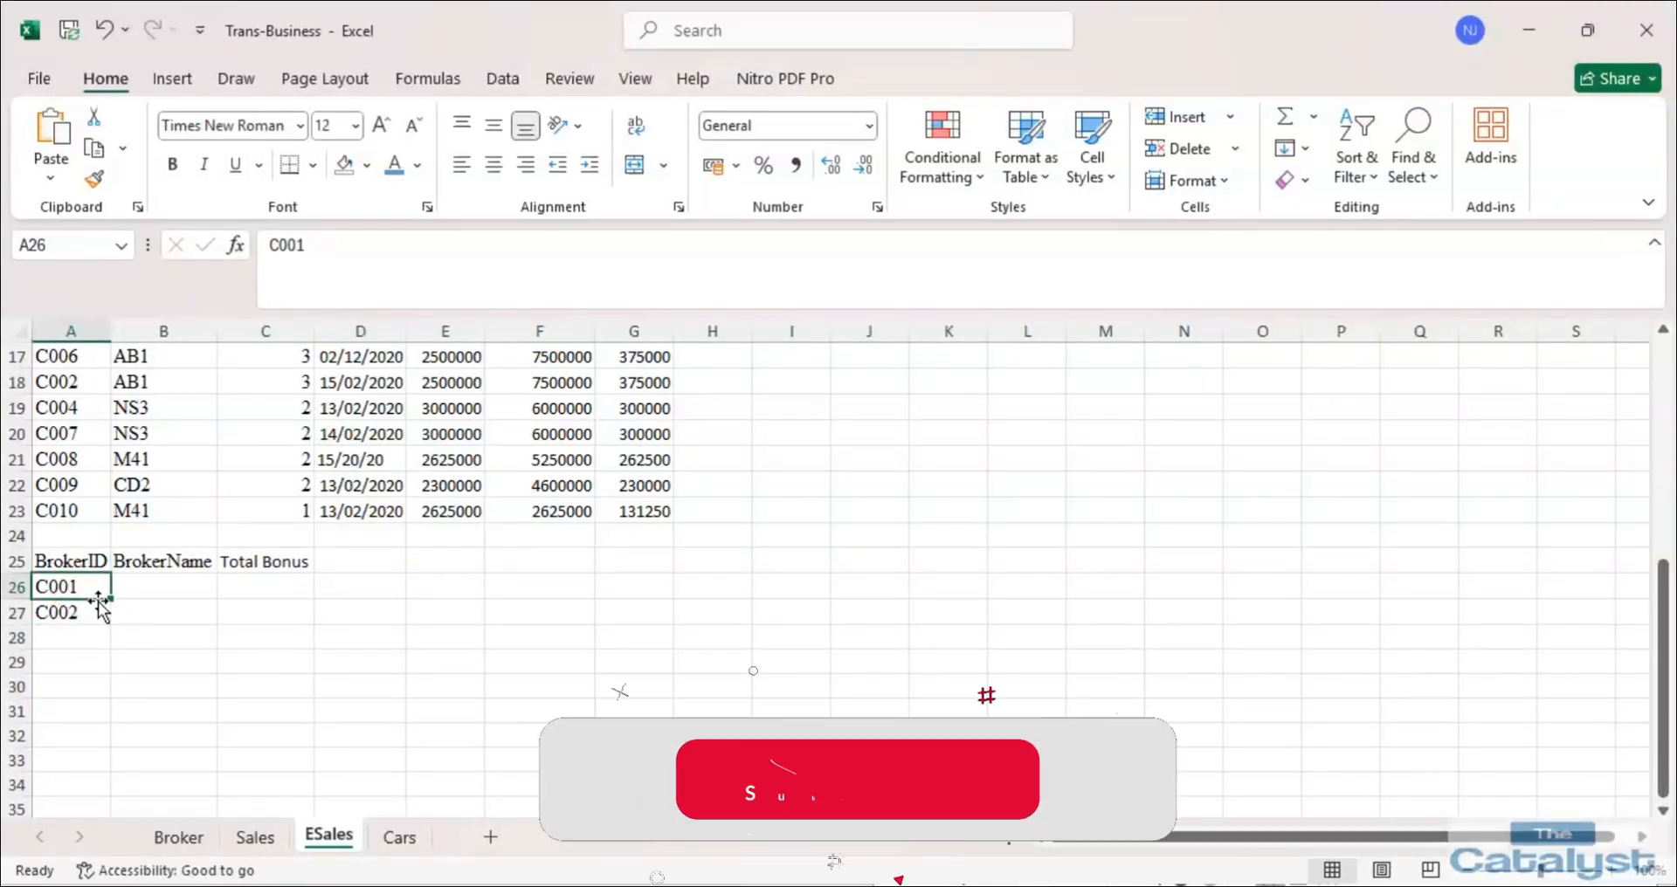
pyautogui.moveTo(110, 599); pyautogui.dragTo(133, 789)
pyautogui.moveTo(142, 603); pyautogui.dragTo(134, 624)
pyautogui.click(92, 613)
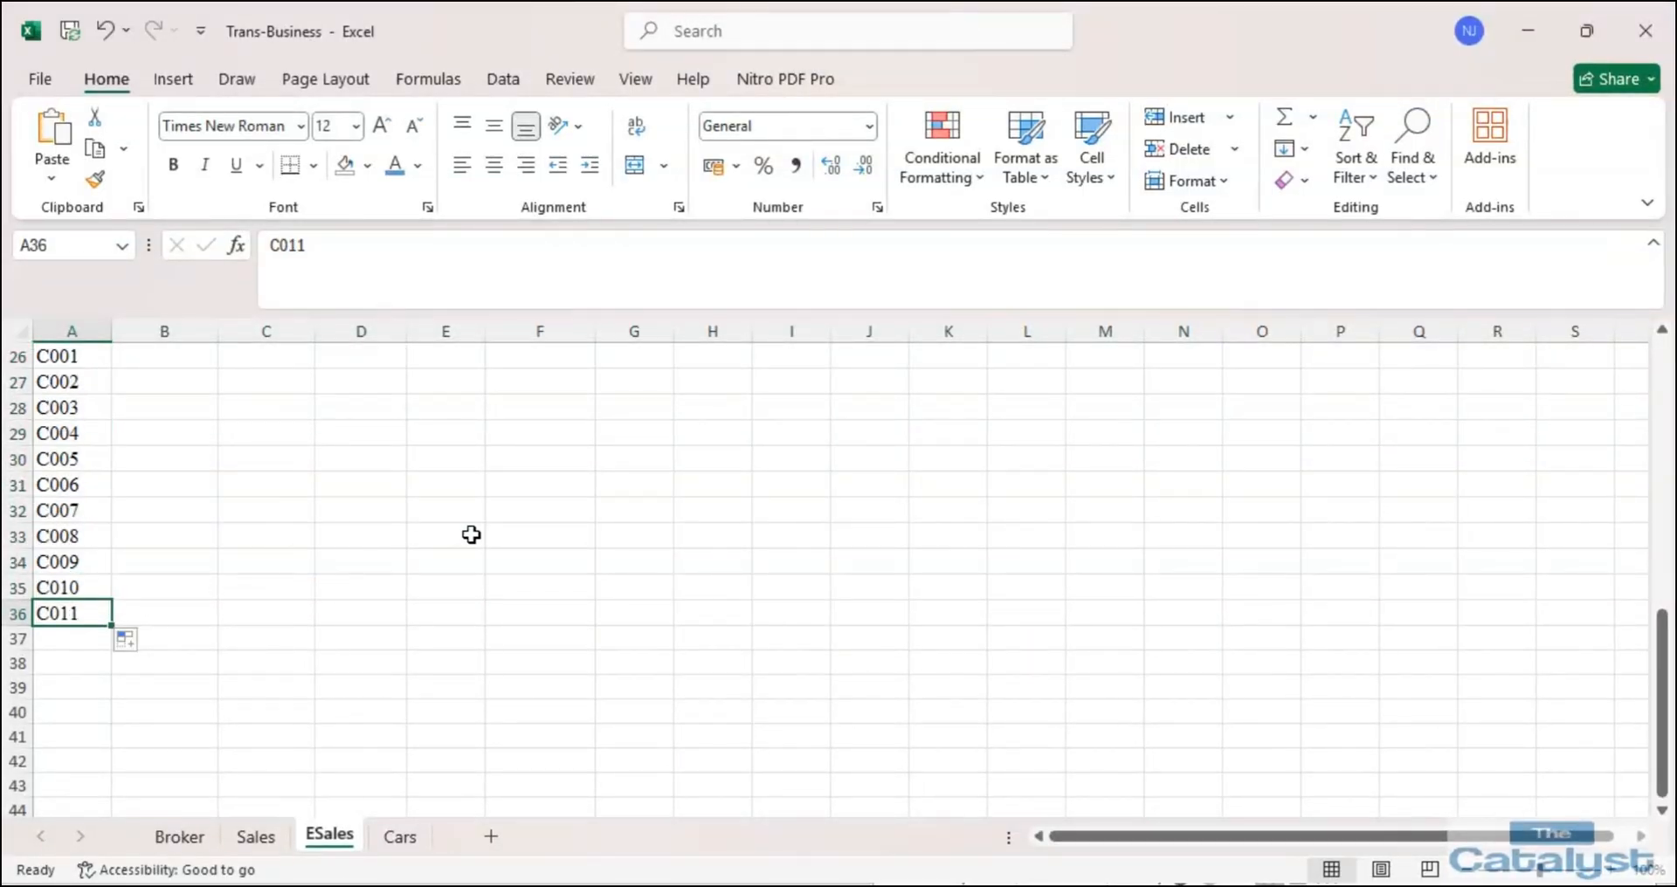
pyautogui.scroll(3, 416, 524)
pyautogui.click(149, 572)
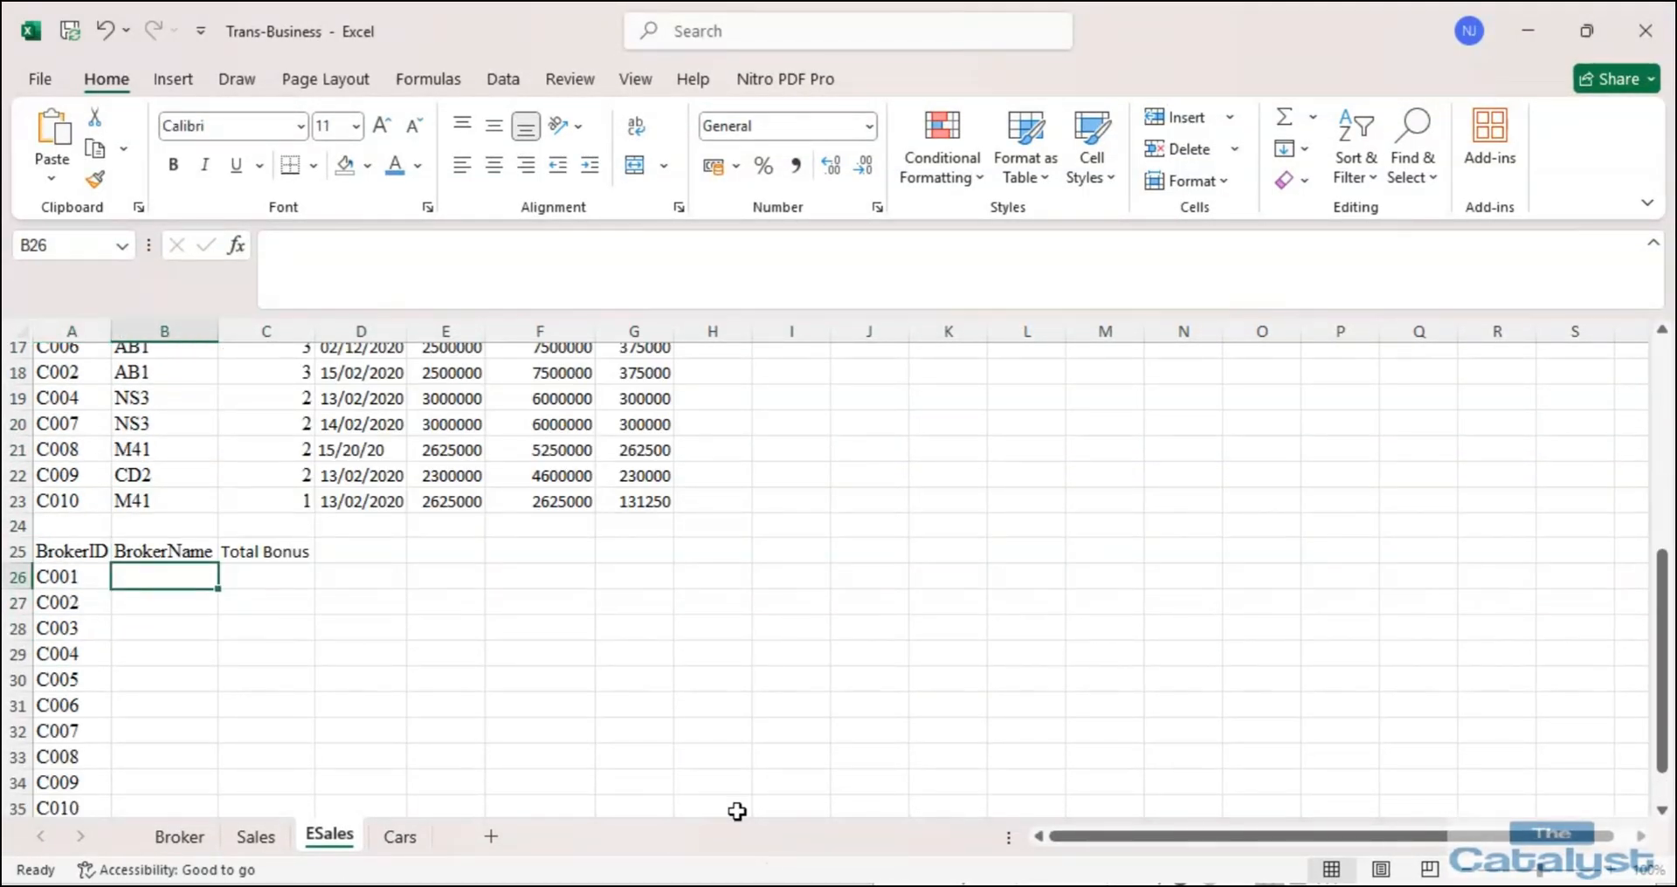
# Switch to File Explorer and open Candidate Folder Day 1 inside DATA (D:), Candidates Folders ICT & MS, MG ICT 2021.
pyautogui.hotkey('alt', 'Tab')
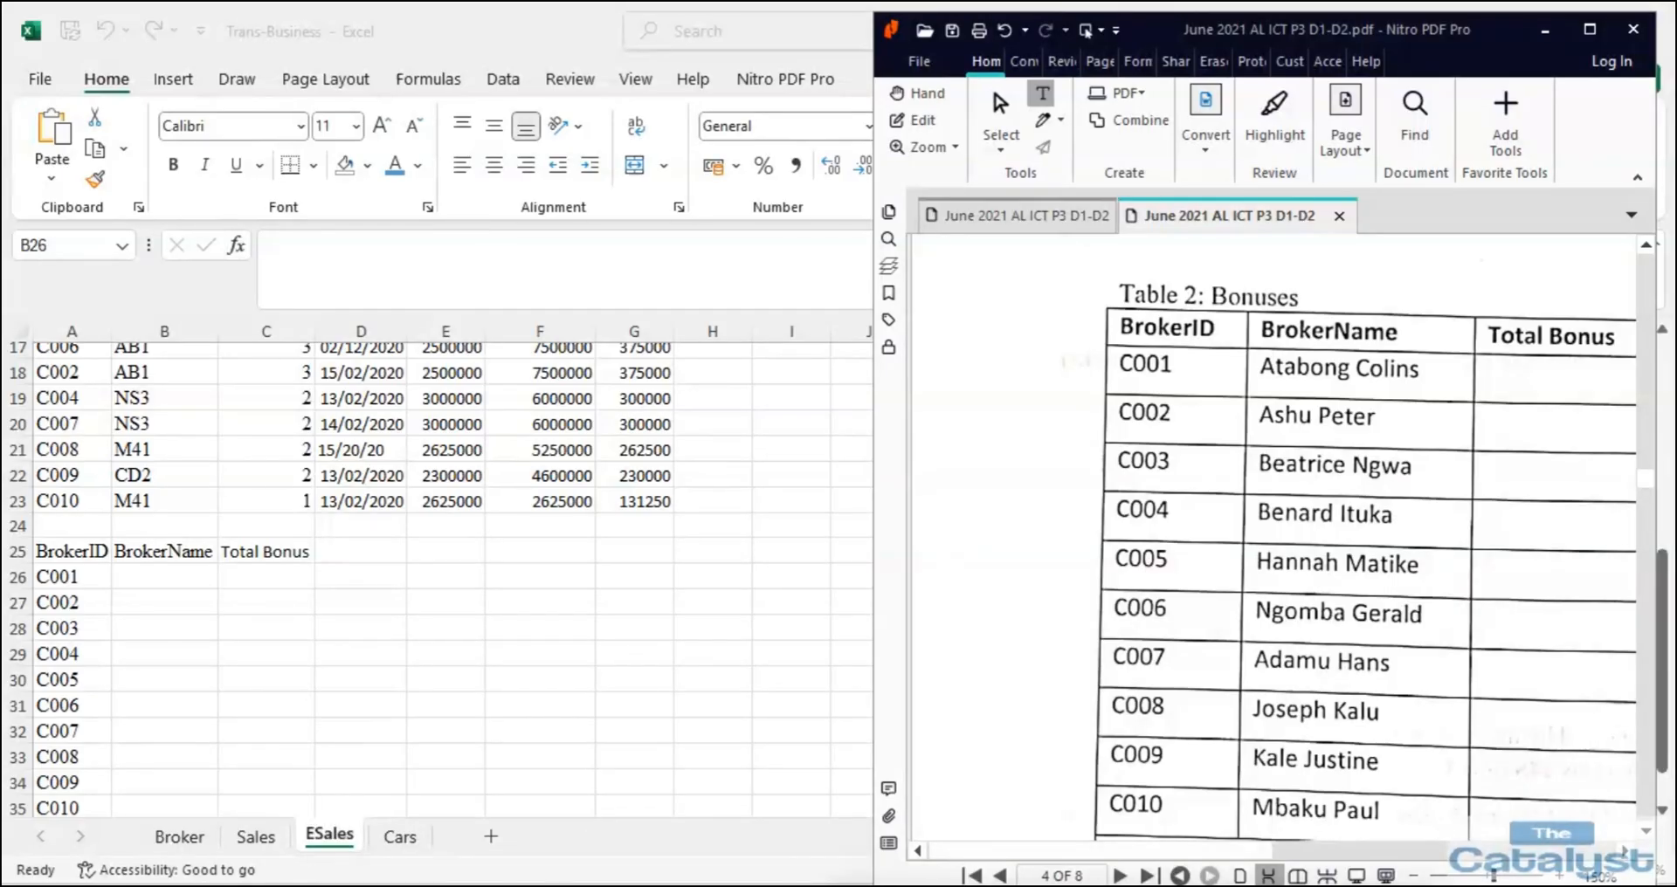
pyautogui.moveTo(330, 884)
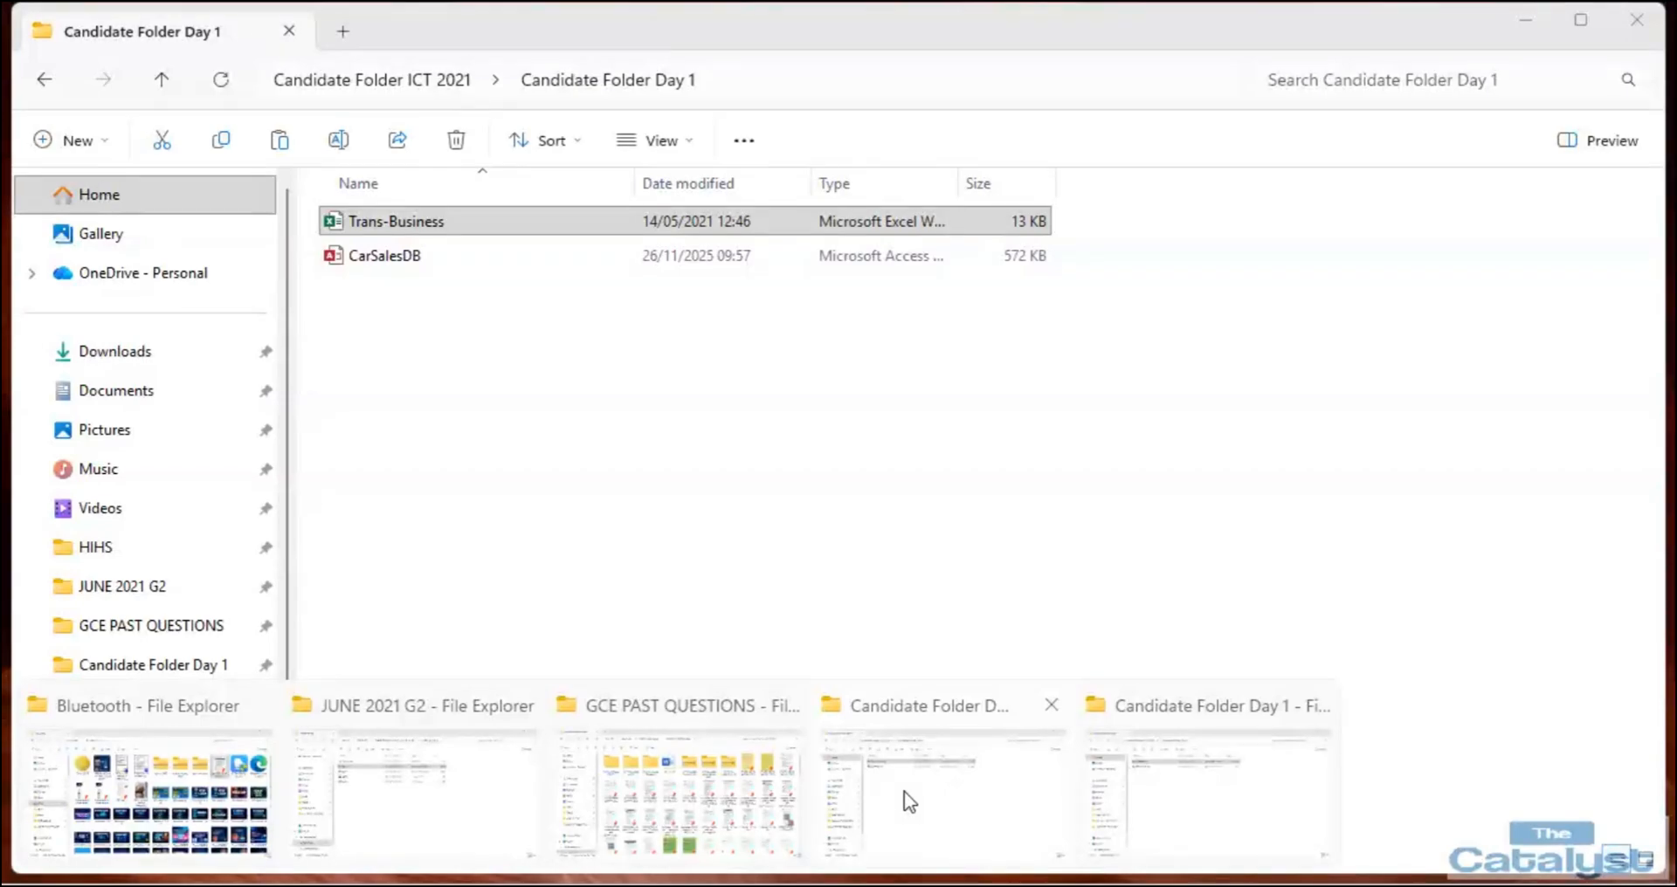
pyautogui.click(904, 792)
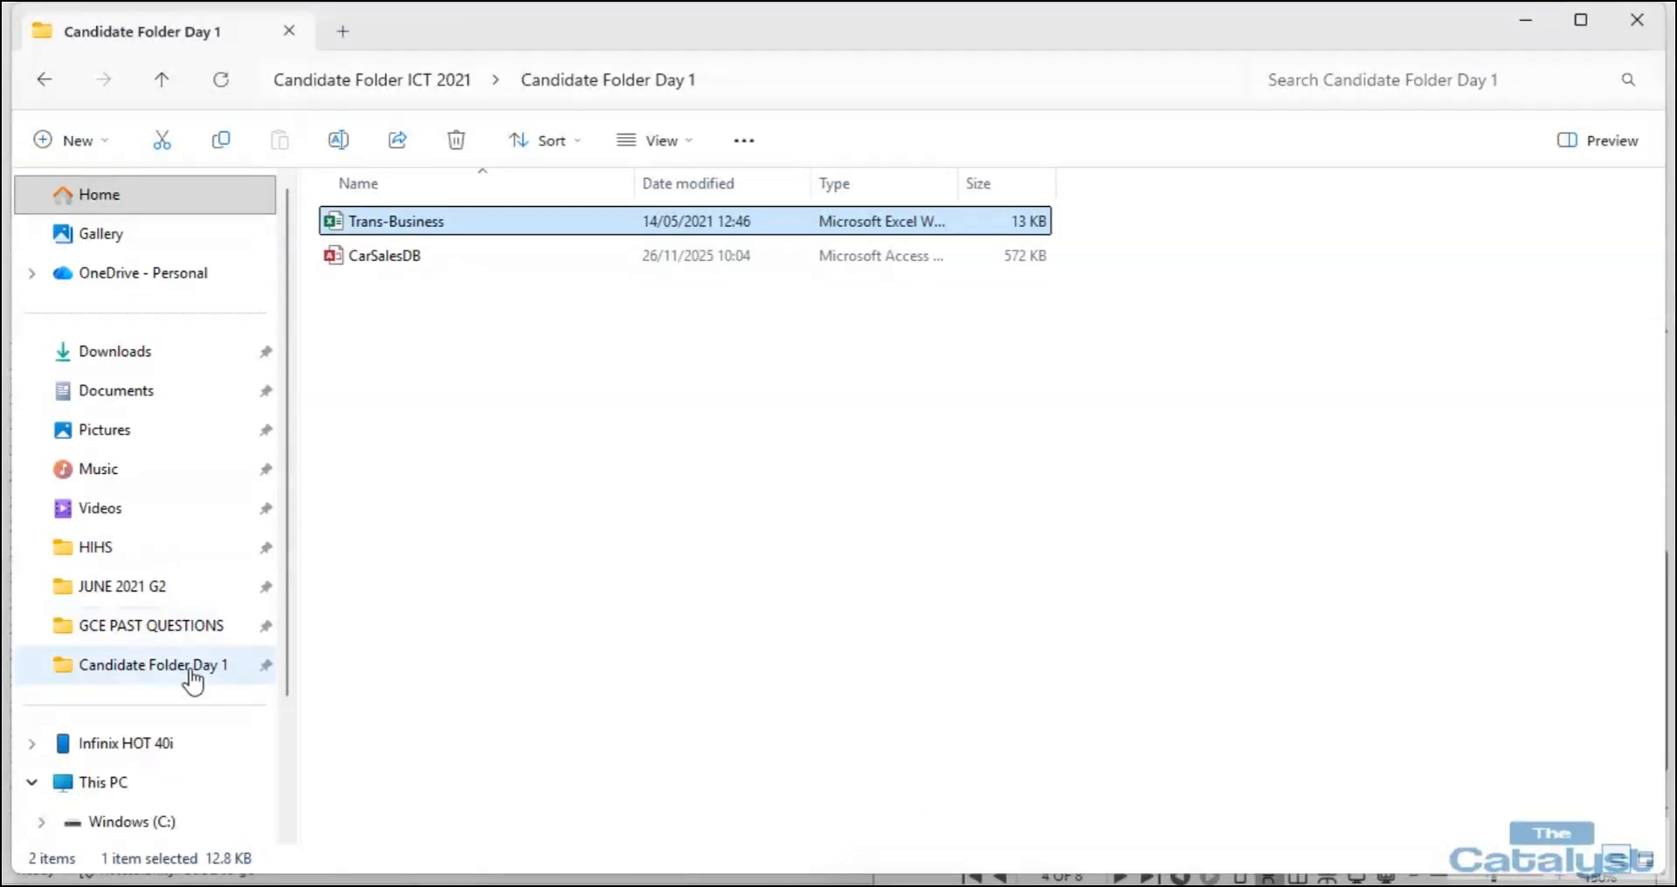
pyautogui.click(172, 628)
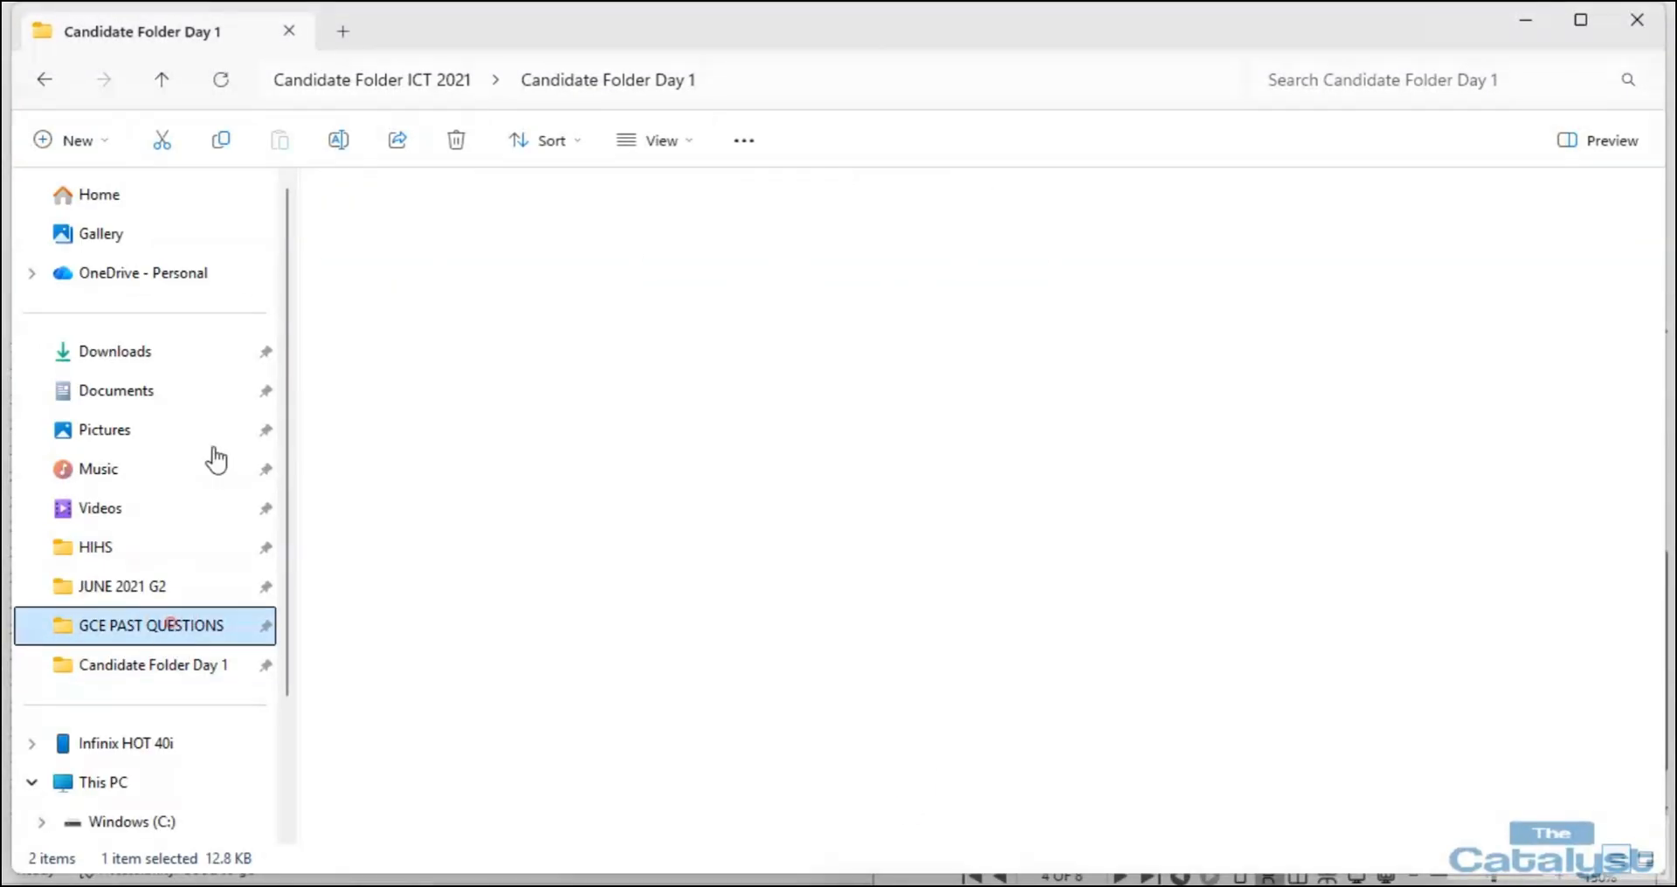
pyautogui.click(660, 84)
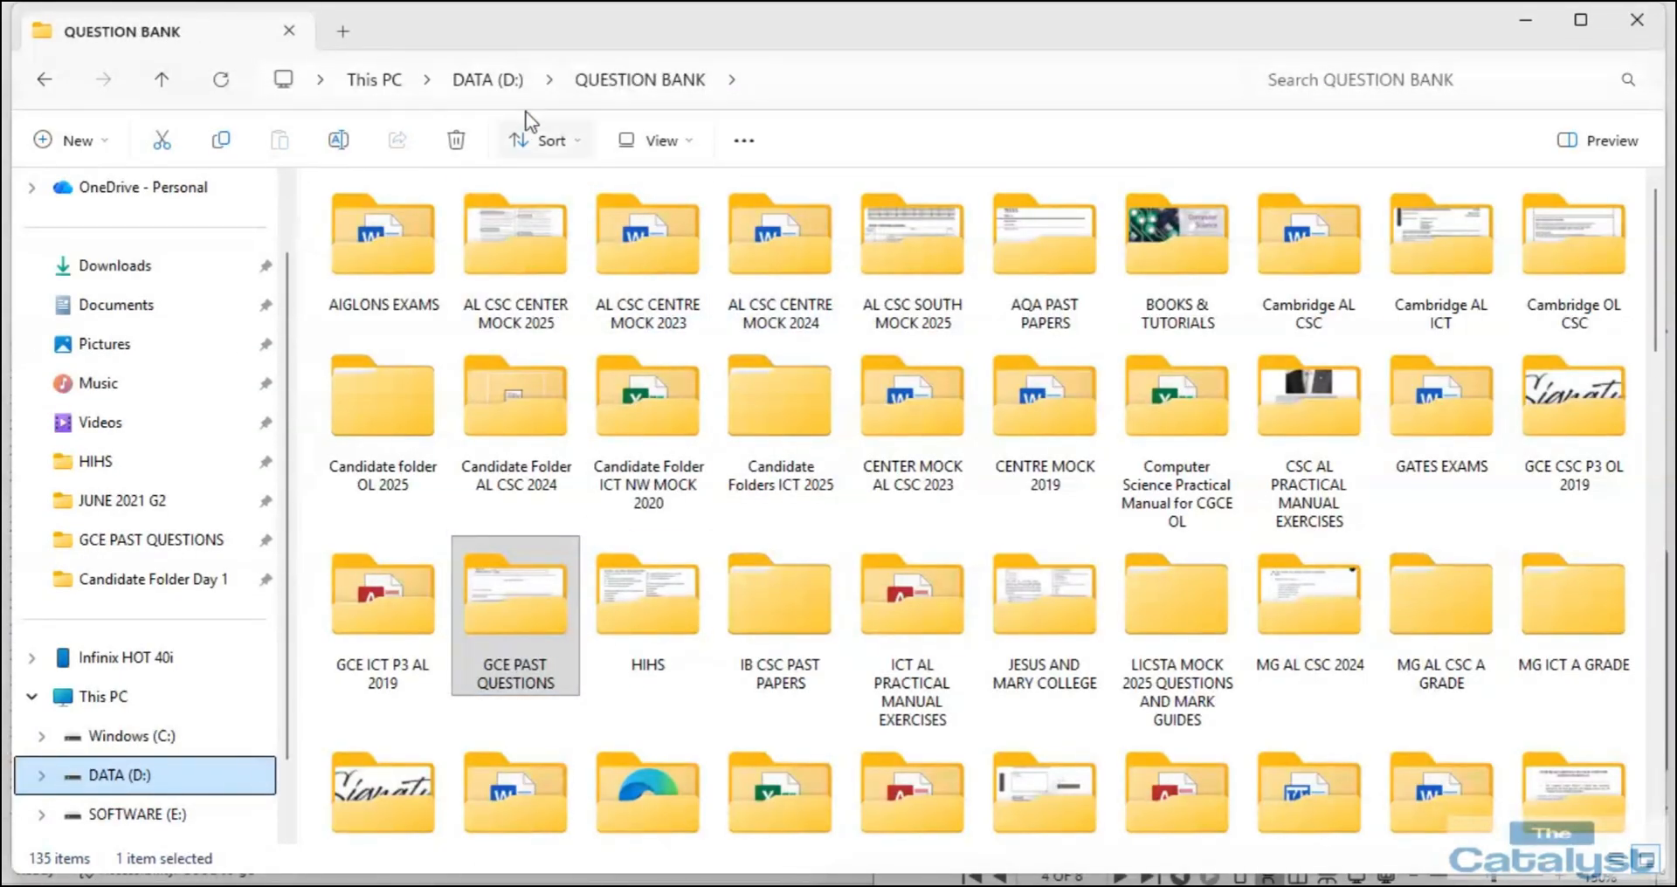
pyautogui.click(491, 79)
pyautogui.doubleClick(1056, 273)
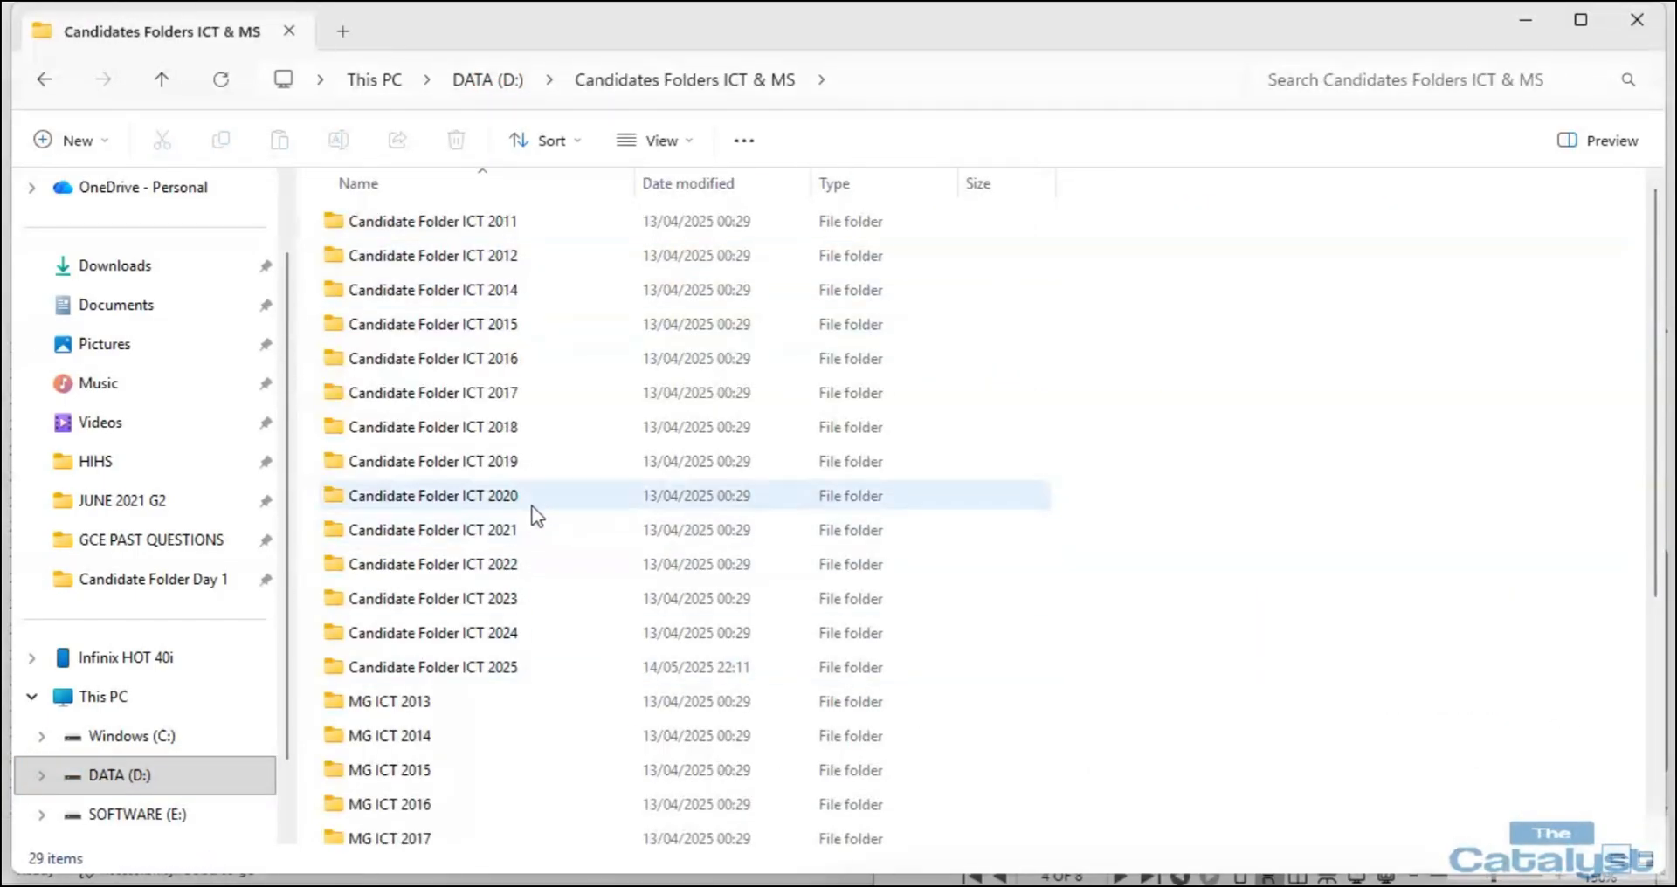
pyautogui.doubleClick(516, 531)
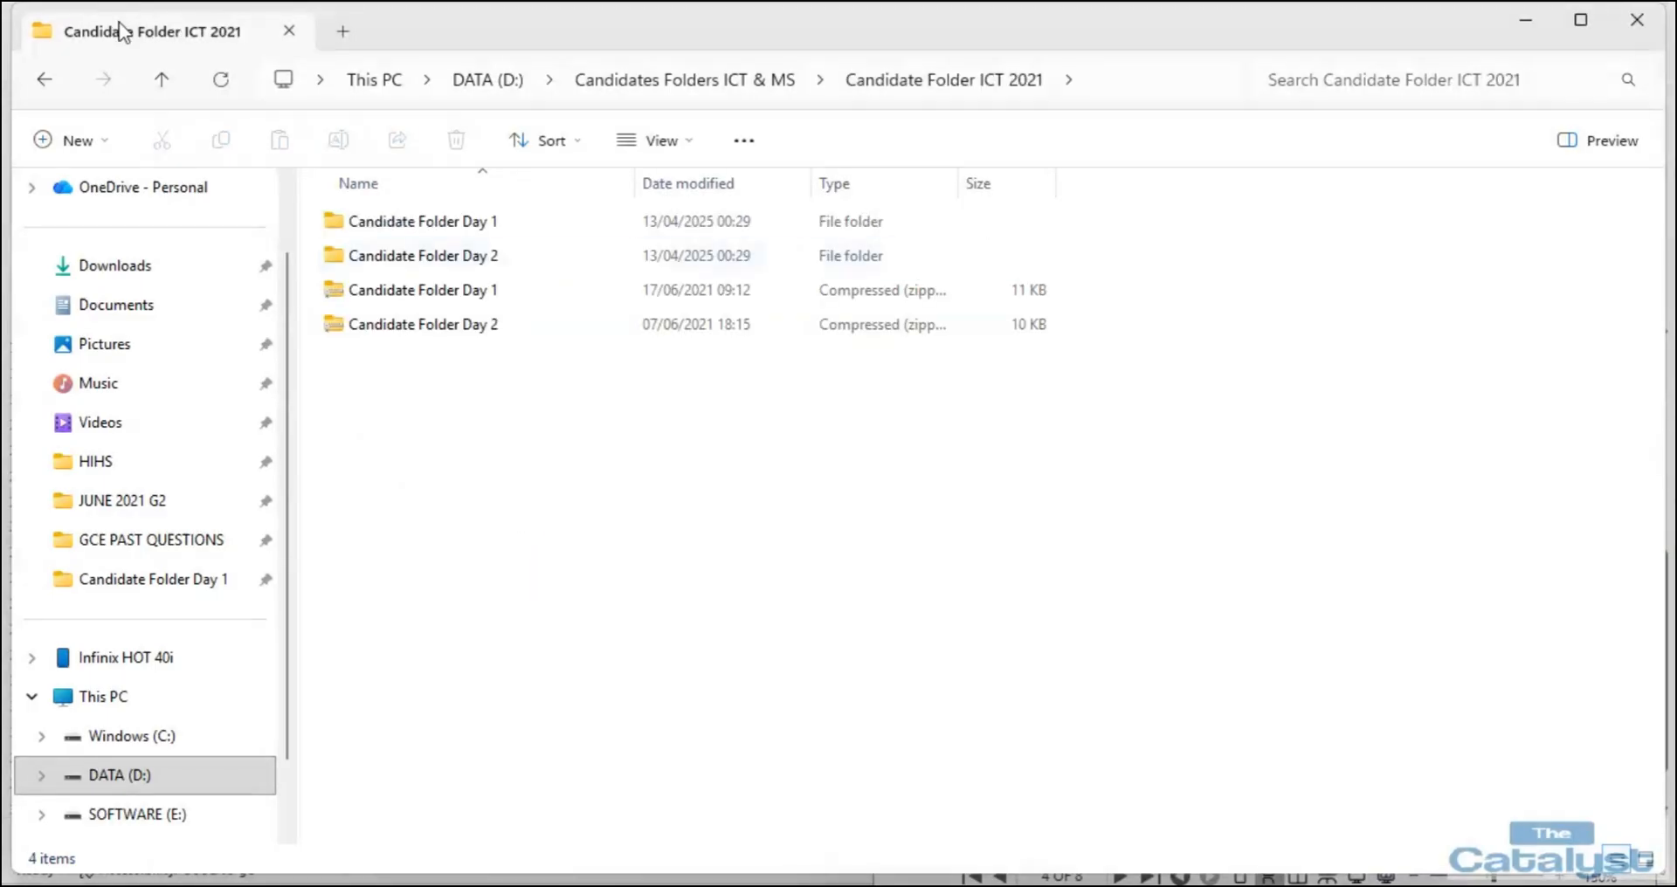
pyautogui.click(44, 79)
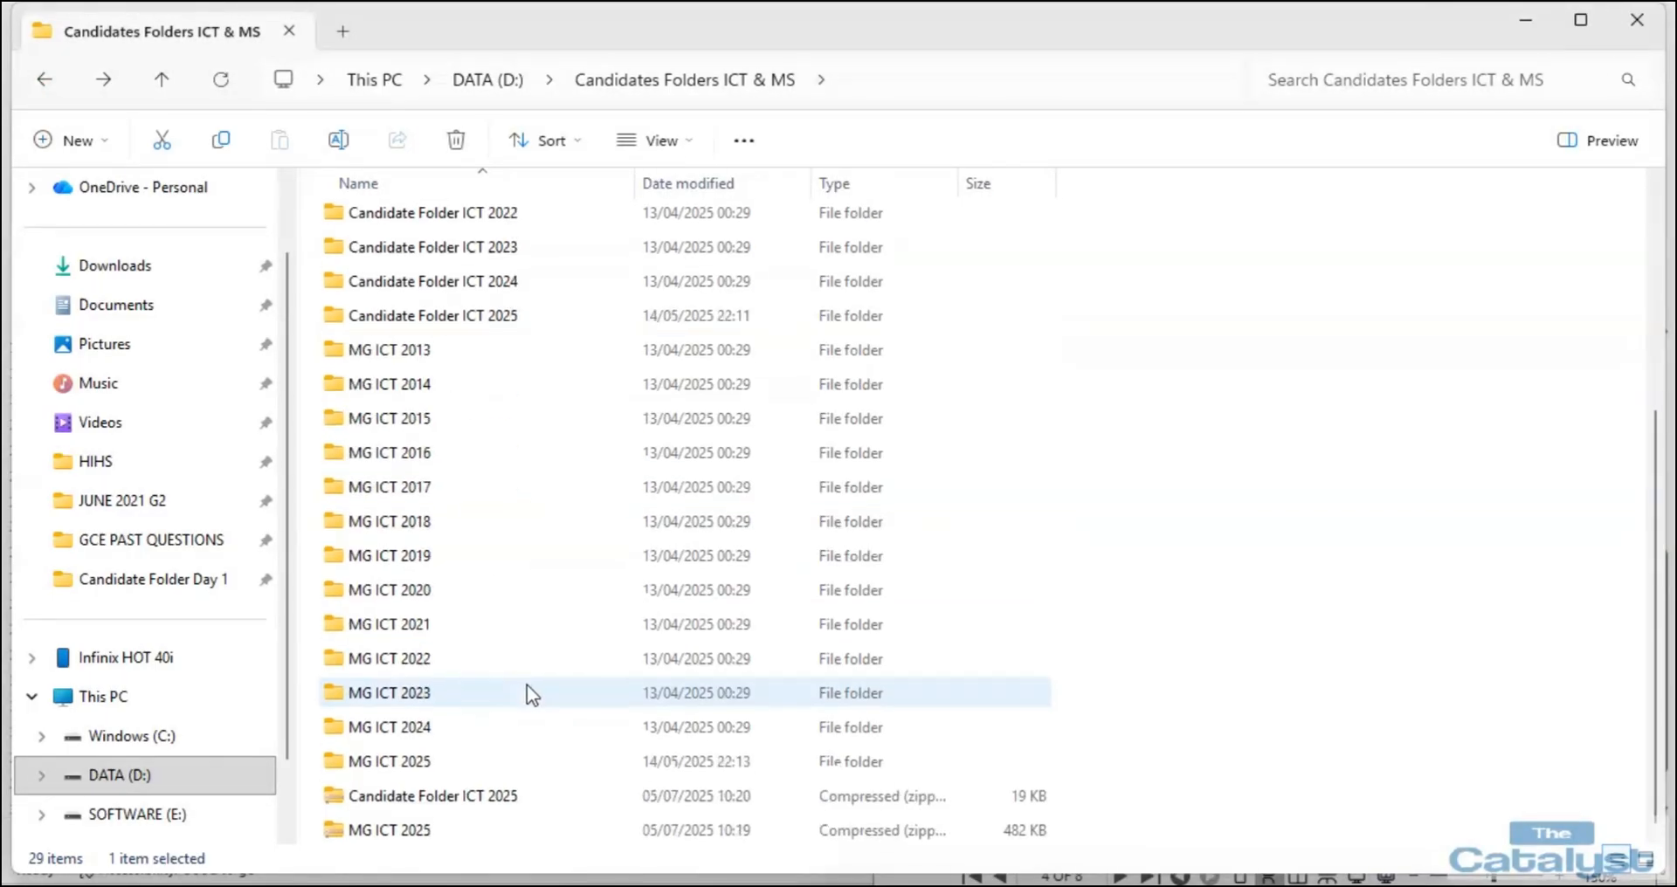
pyautogui.doubleClick(423, 626)
pyautogui.doubleClick(484, 225)
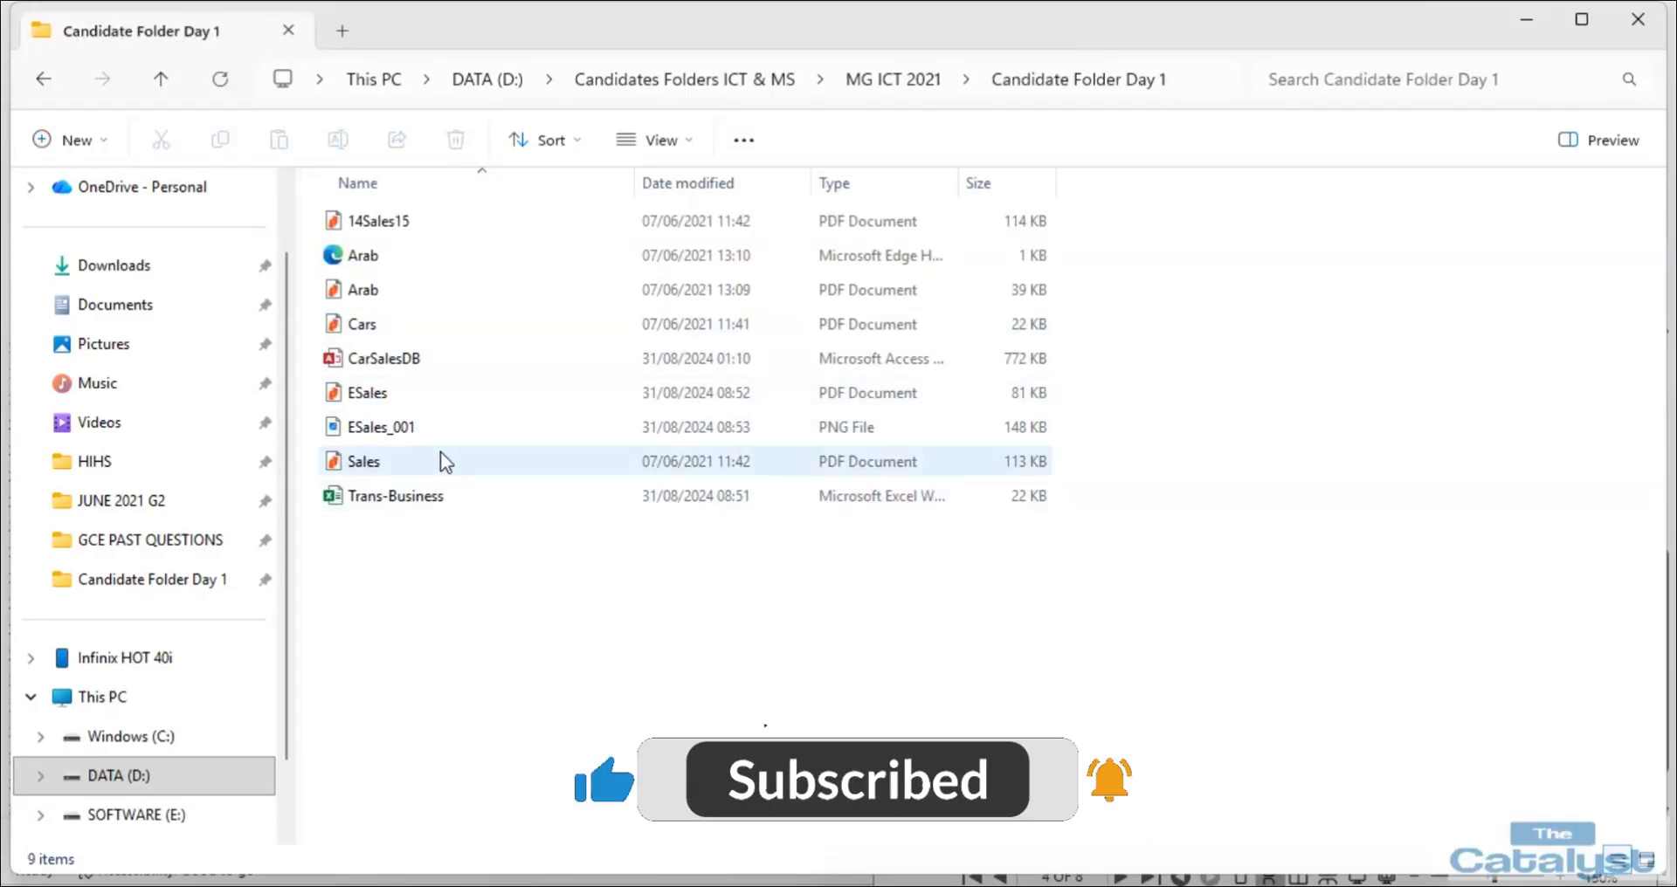
# Save and close the working Trans-Business workbook, then open the Trans-Business copy from the MG ICT 2021 Day 1 folder.
pyautogui.doubleClick(439, 496)
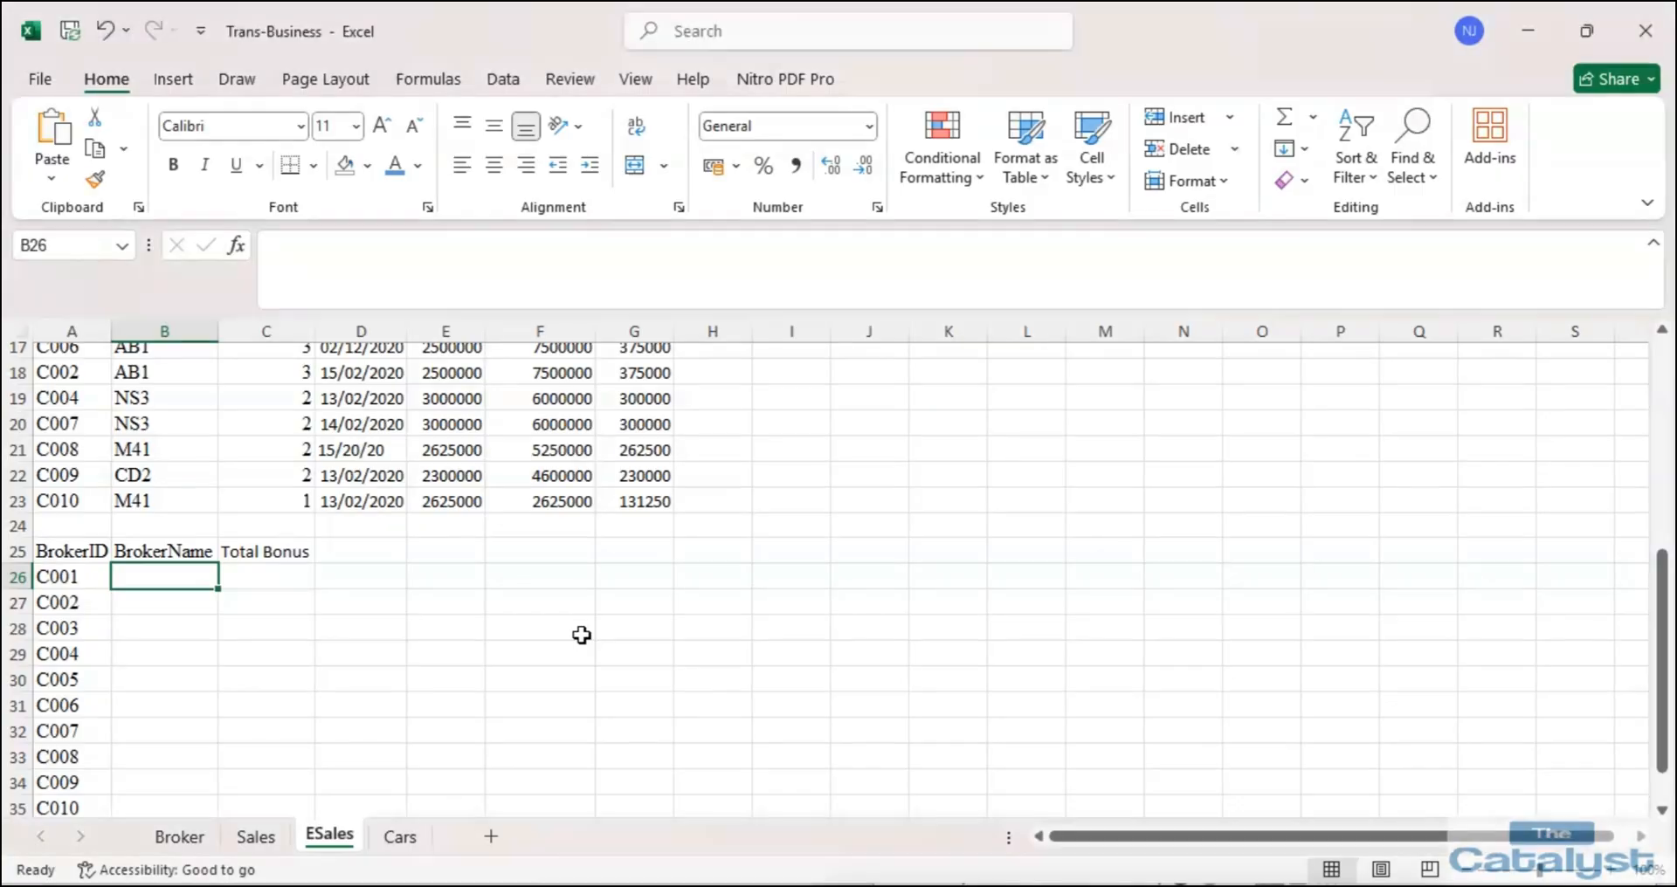
pyautogui.click(812, 524)
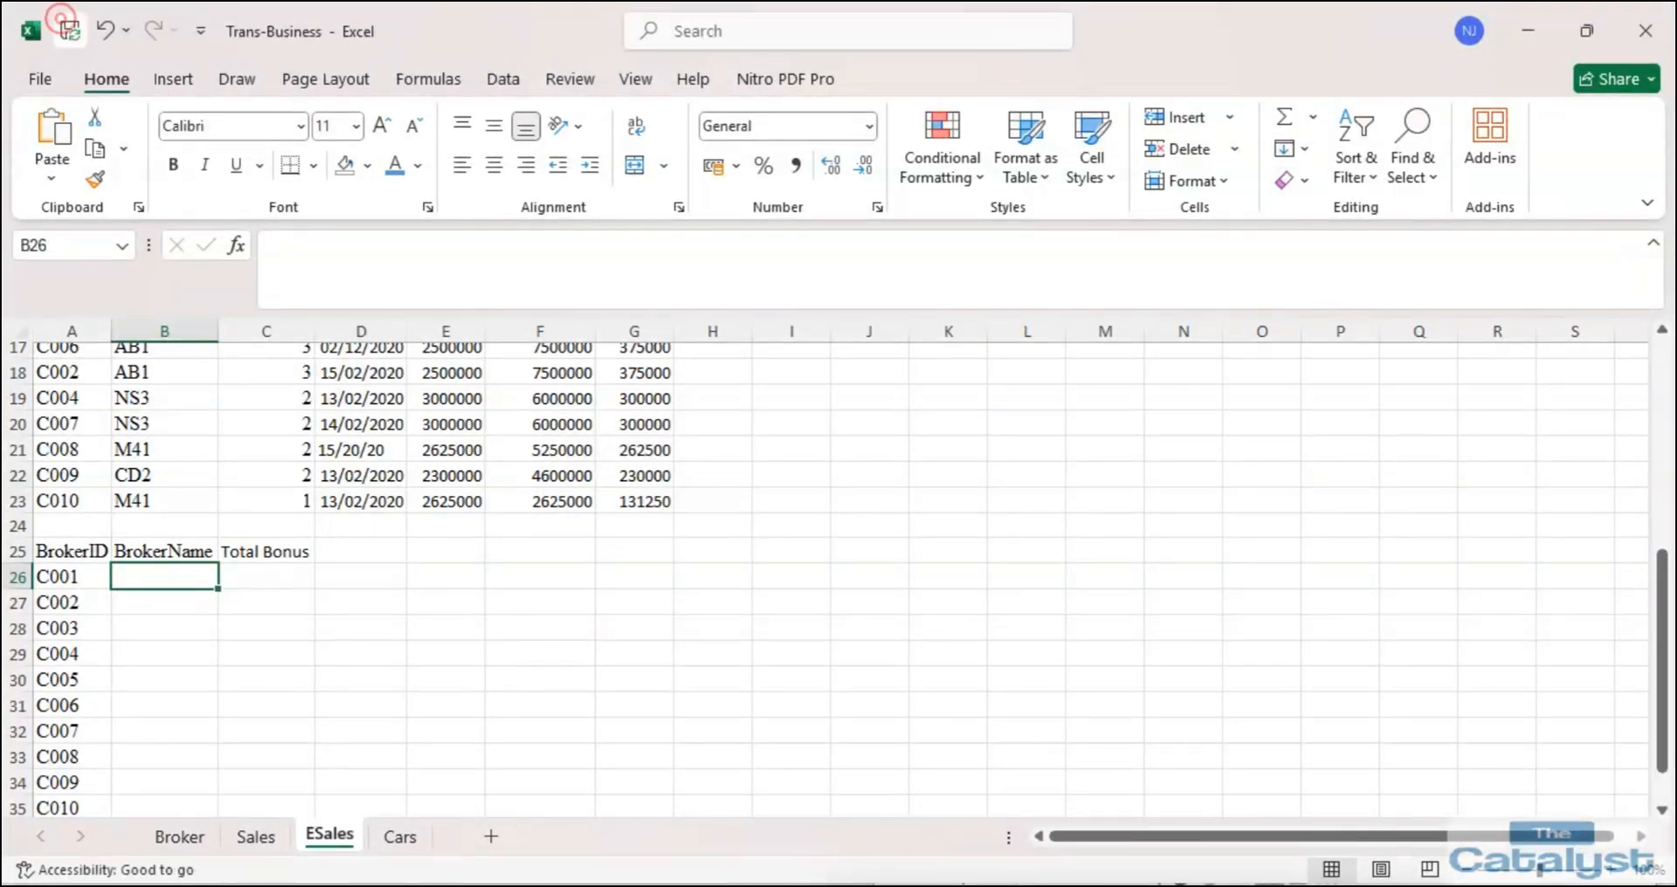
pyautogui.click(1646, 31)
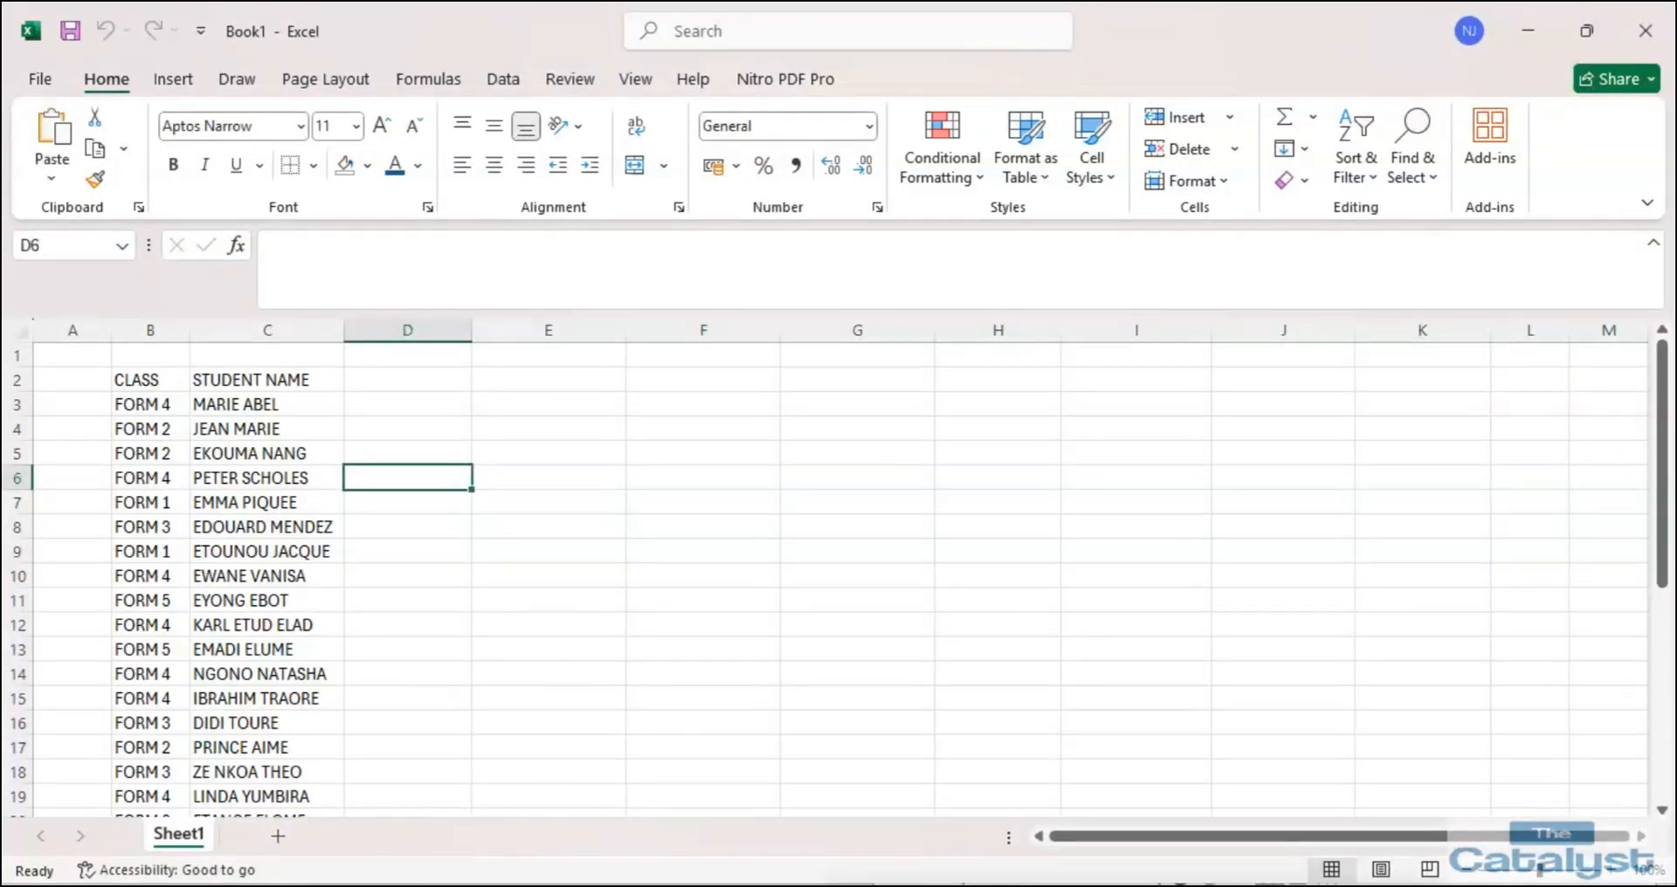
pyautogui.moveTo(533, 884)
pyautogui.click(1065, 797)
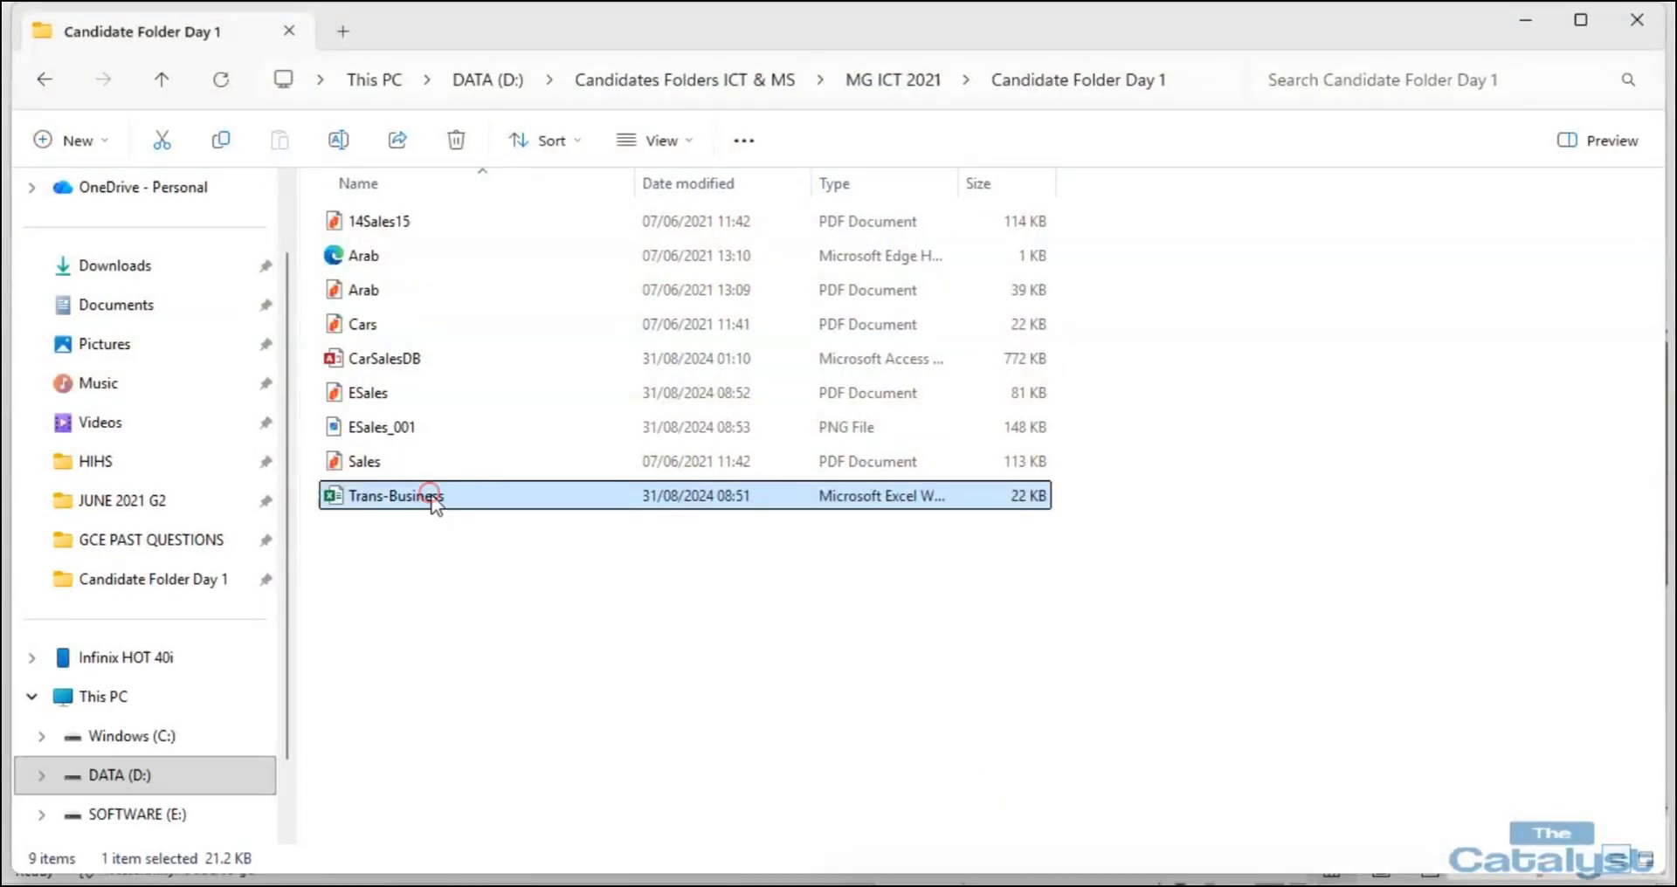
pyautogui.doubleClick(431, 498)
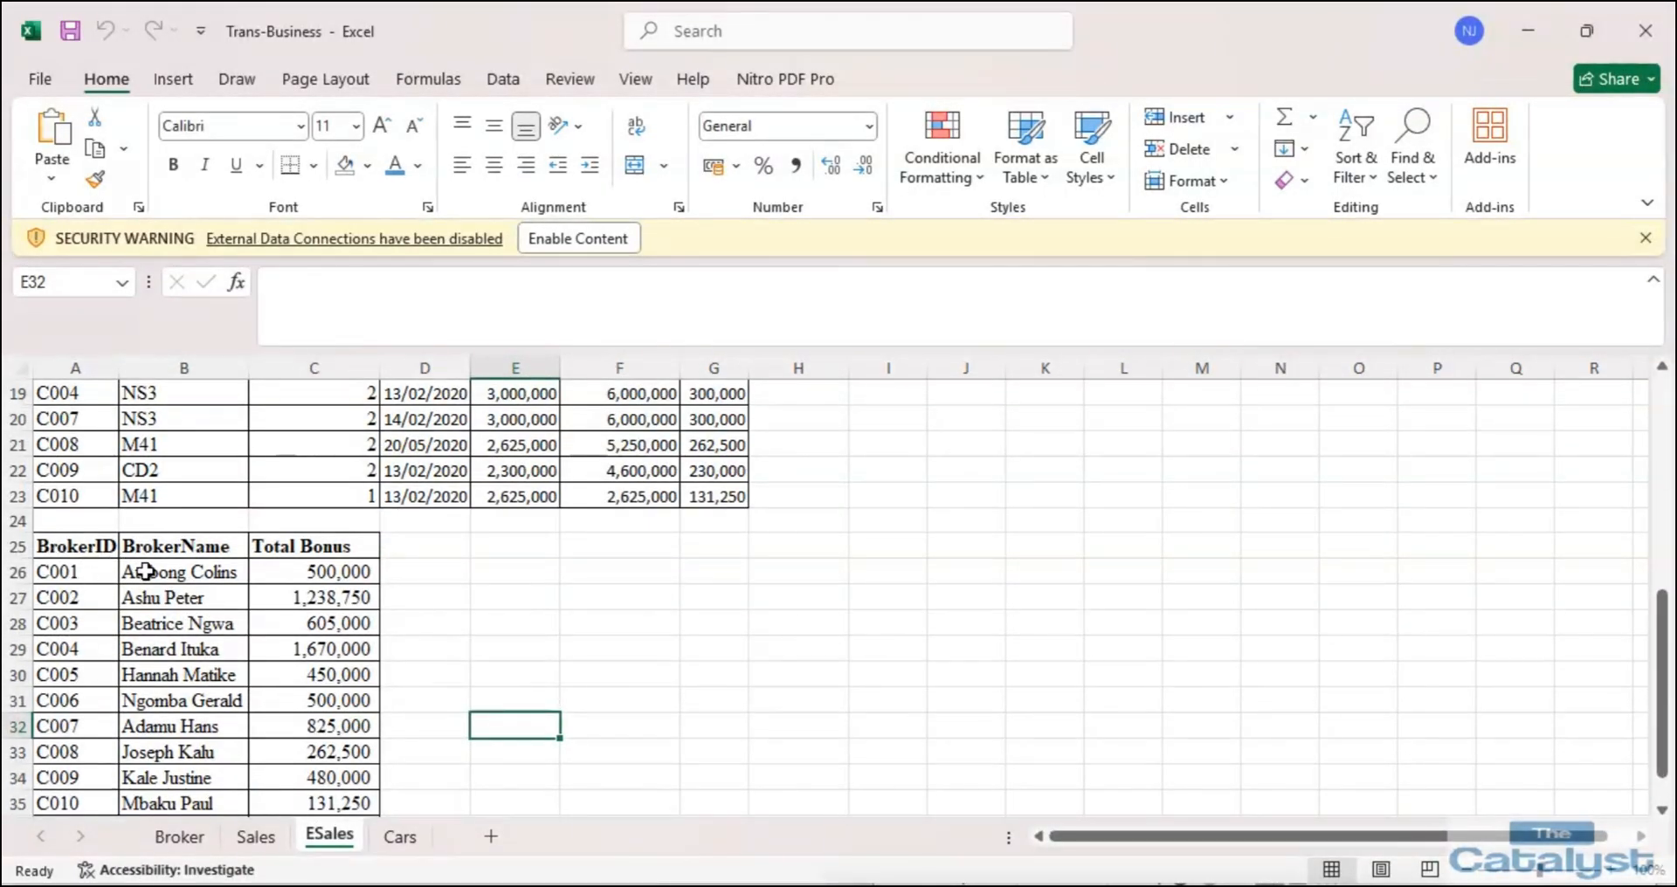
# Copy the broker names in B26:B35 of the marking-guide Trans-Business workbook, enable its external content, and close it.
pyautogui.moveTo(140, 573); pyautogui.dragTo(171, 802)
pyautogui.rightClick(169, 596)
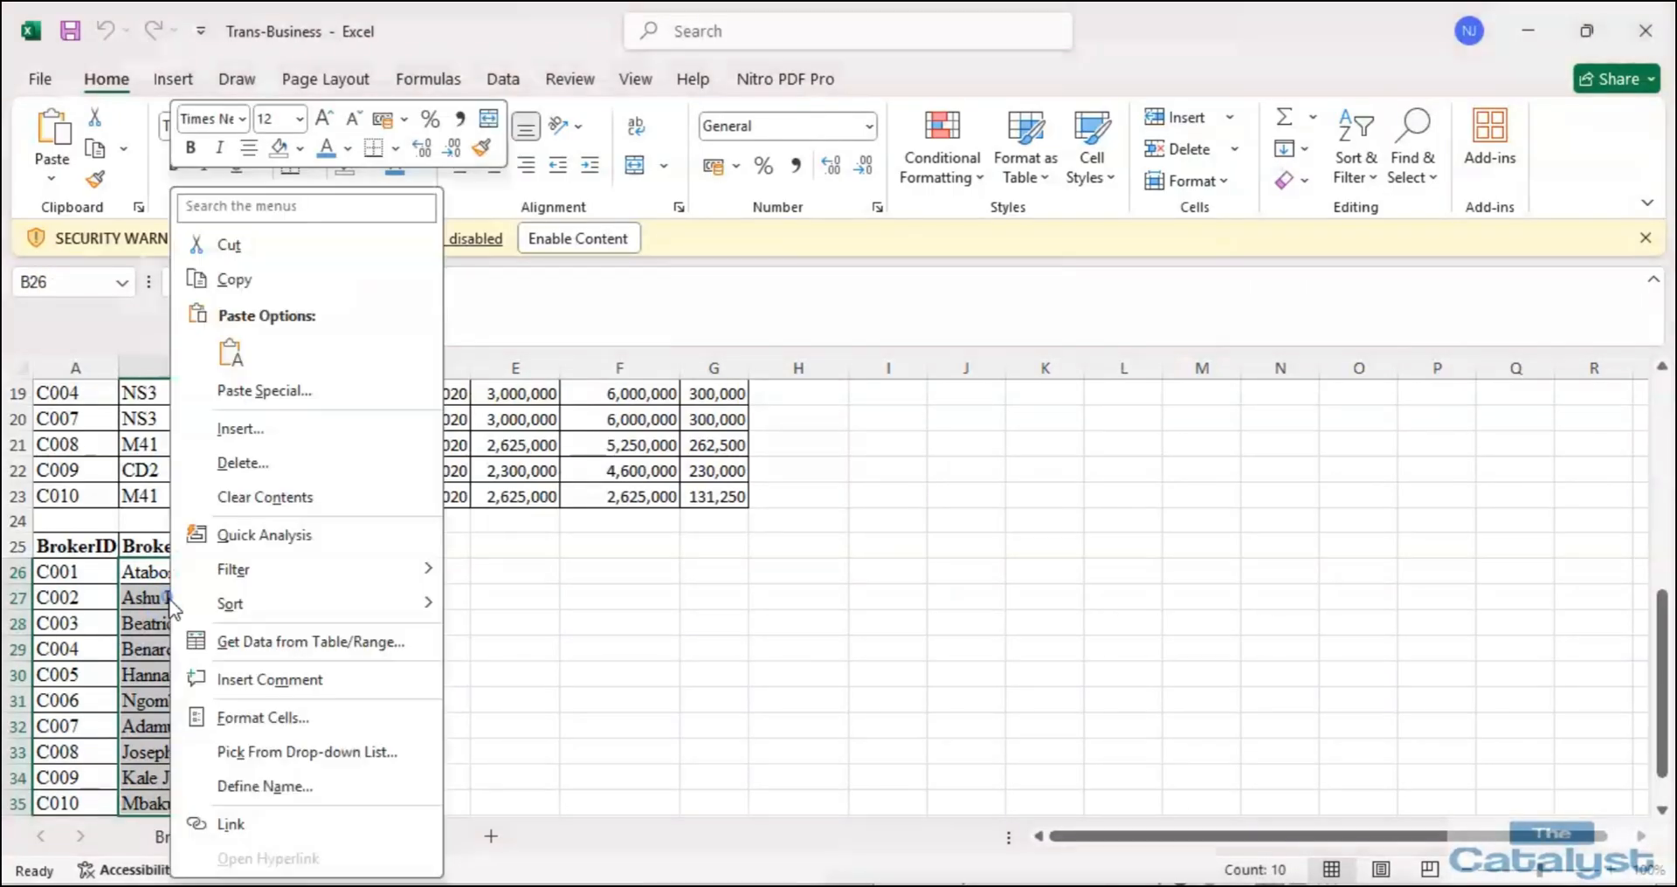
pyautogui.click(230, 279)
pyautogui.click(589, 238)
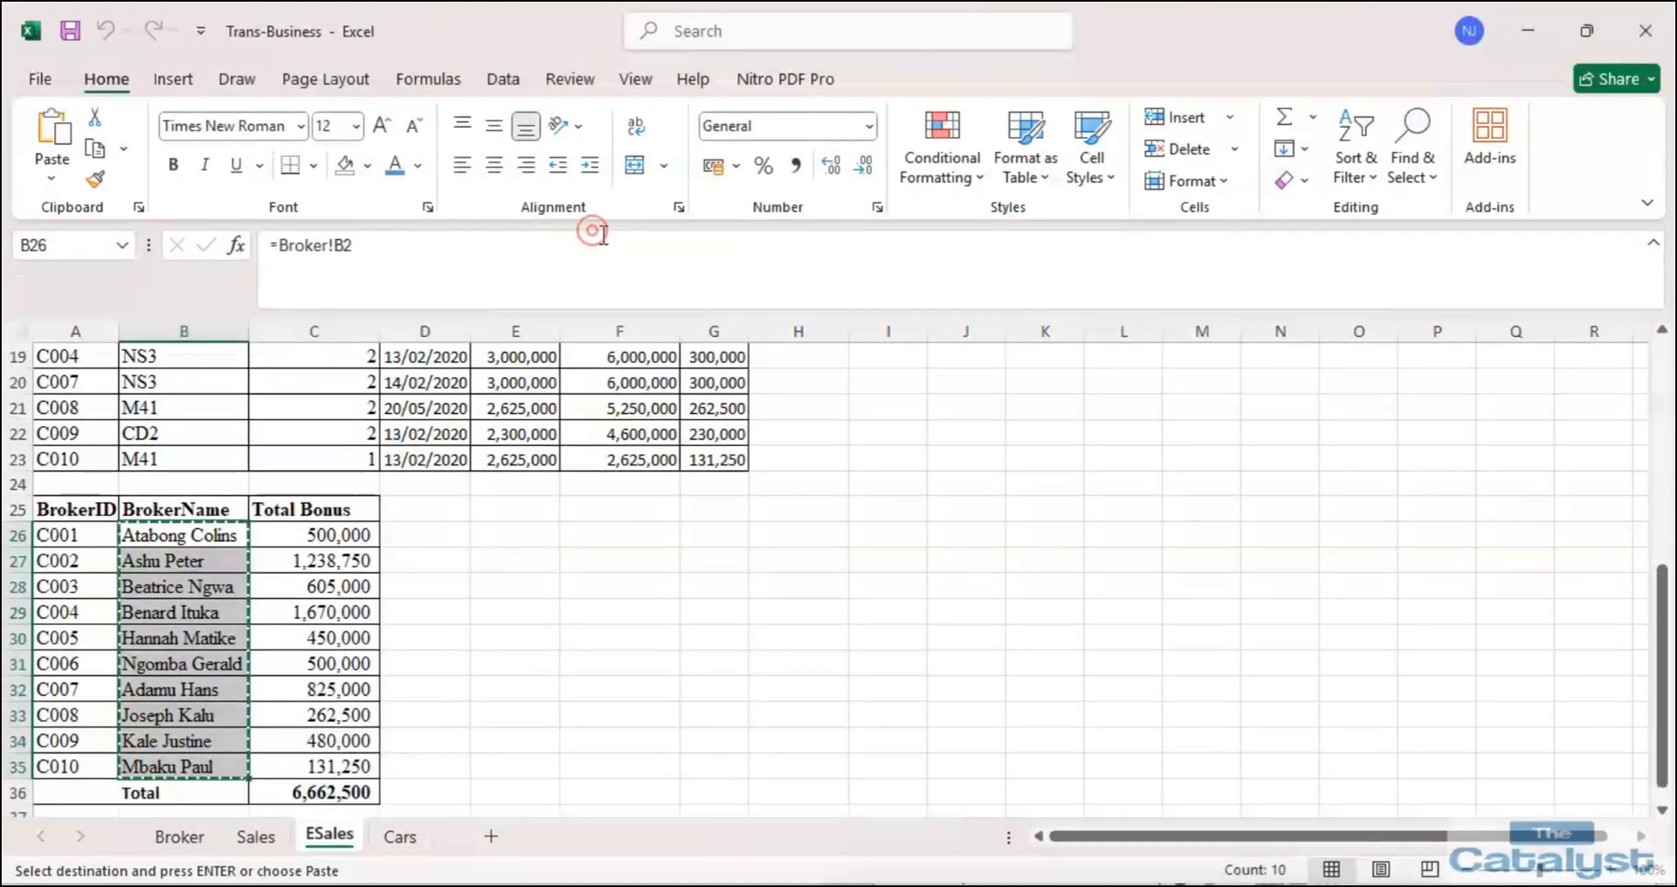
pyautogui.click(1659, 27)
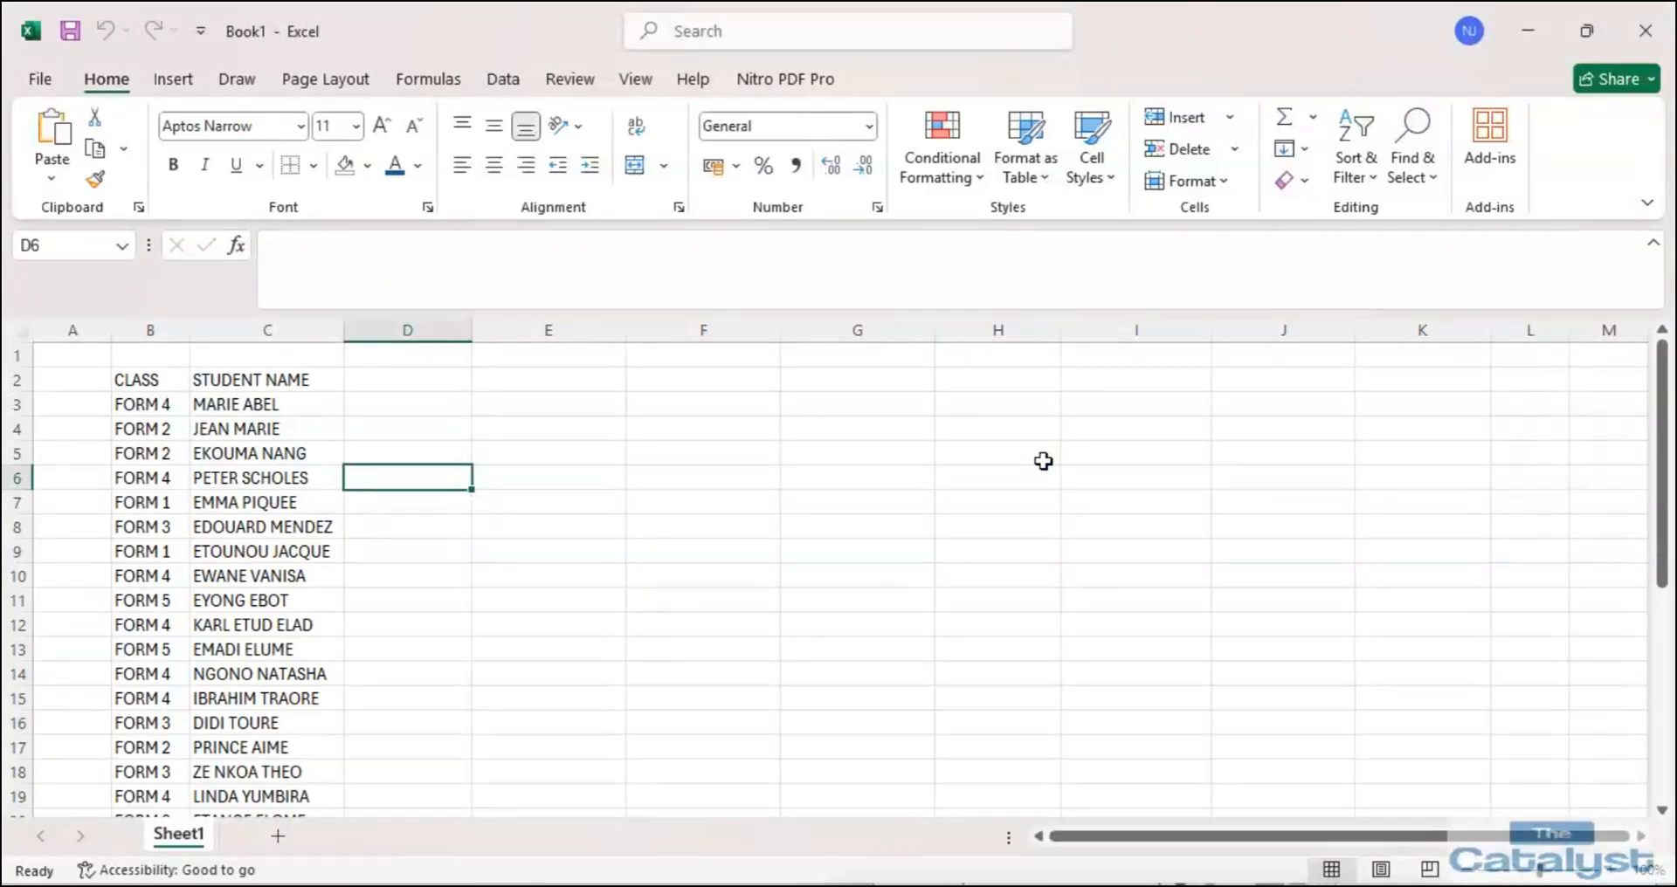
# Reopen the marking-guide Trans-Business workbook, copy the broker names in B26:B35 of ESales, and close the workbook.
pyautogui.moveTo(678, 883)
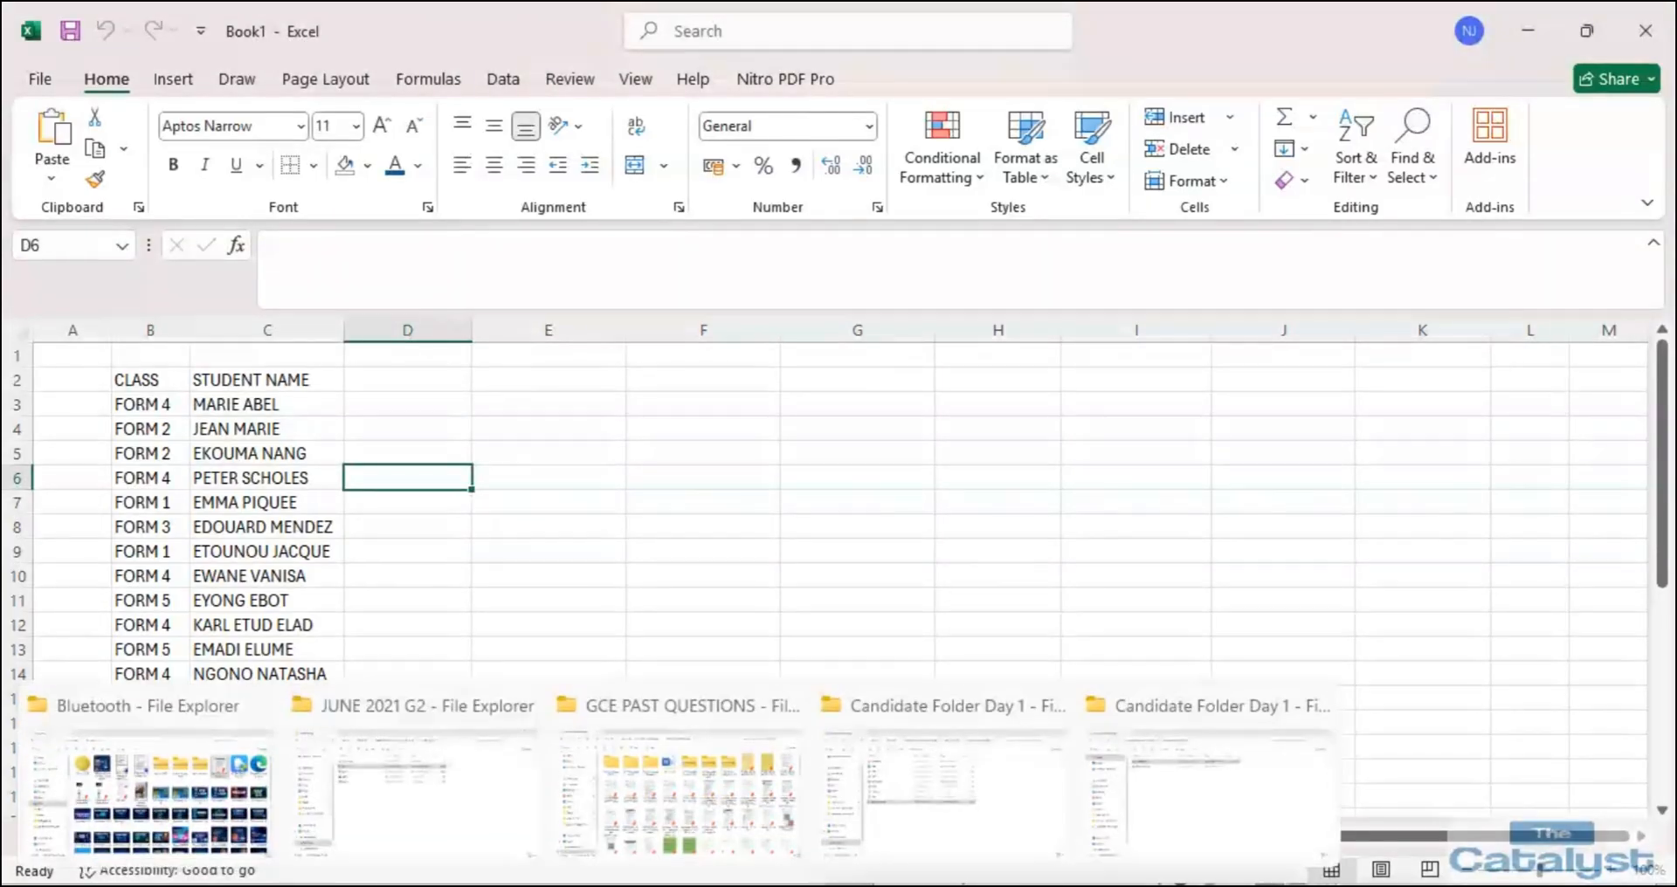
pyautogui.click(900, 821)
pyautogui.doubleClick(396, 495)
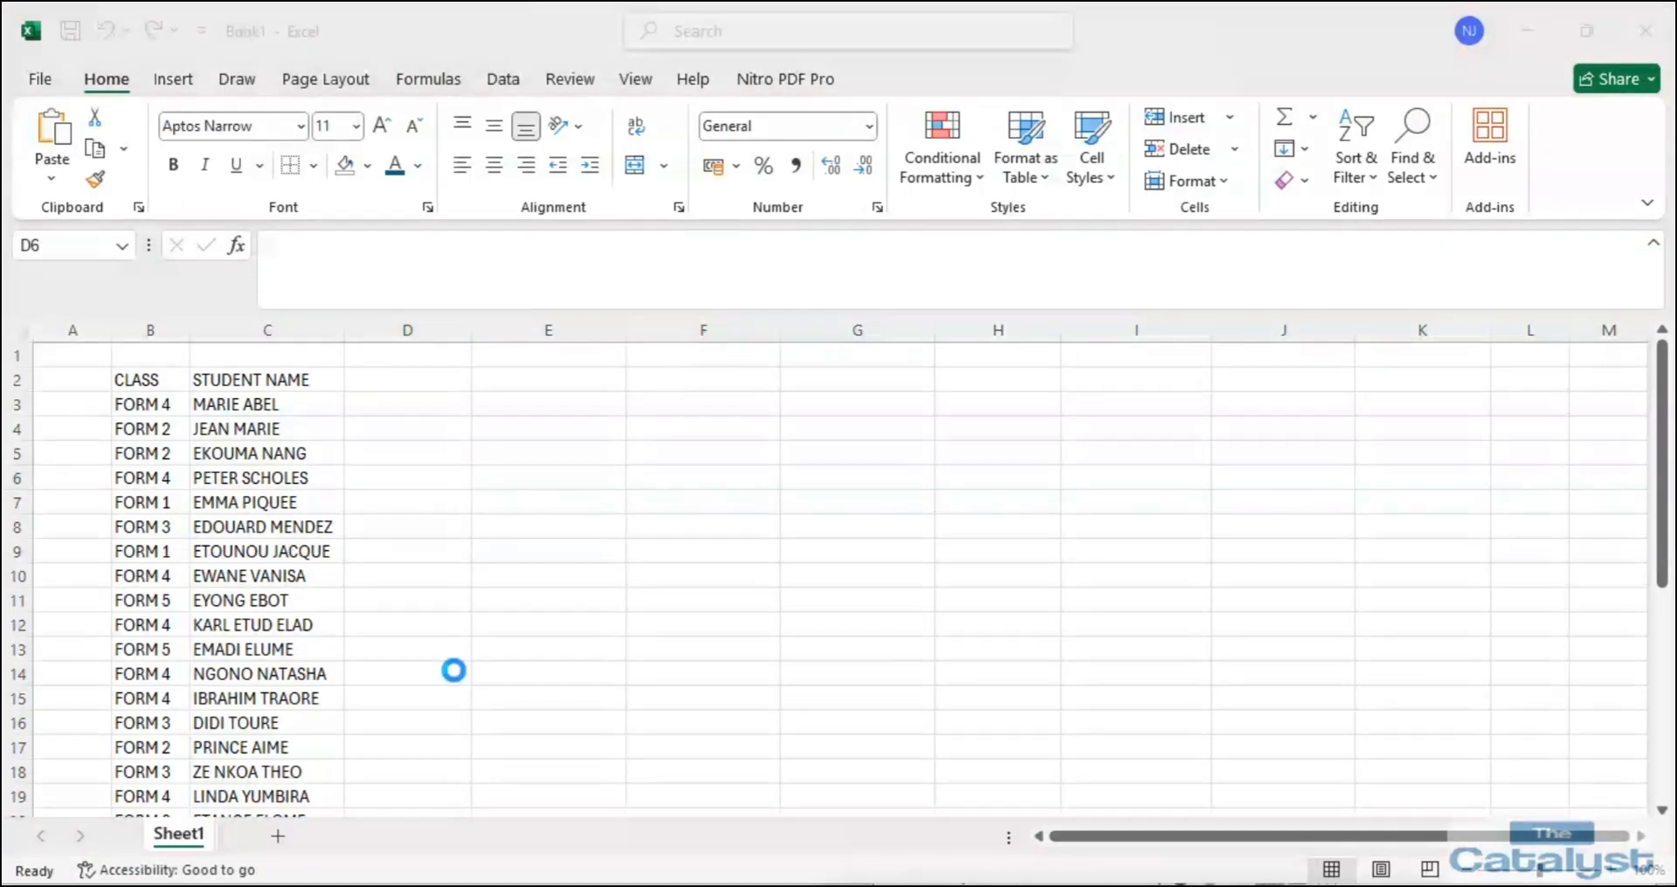
pyautogui.moveTo(184, 534); pyautogui.dragTo(195, 763)
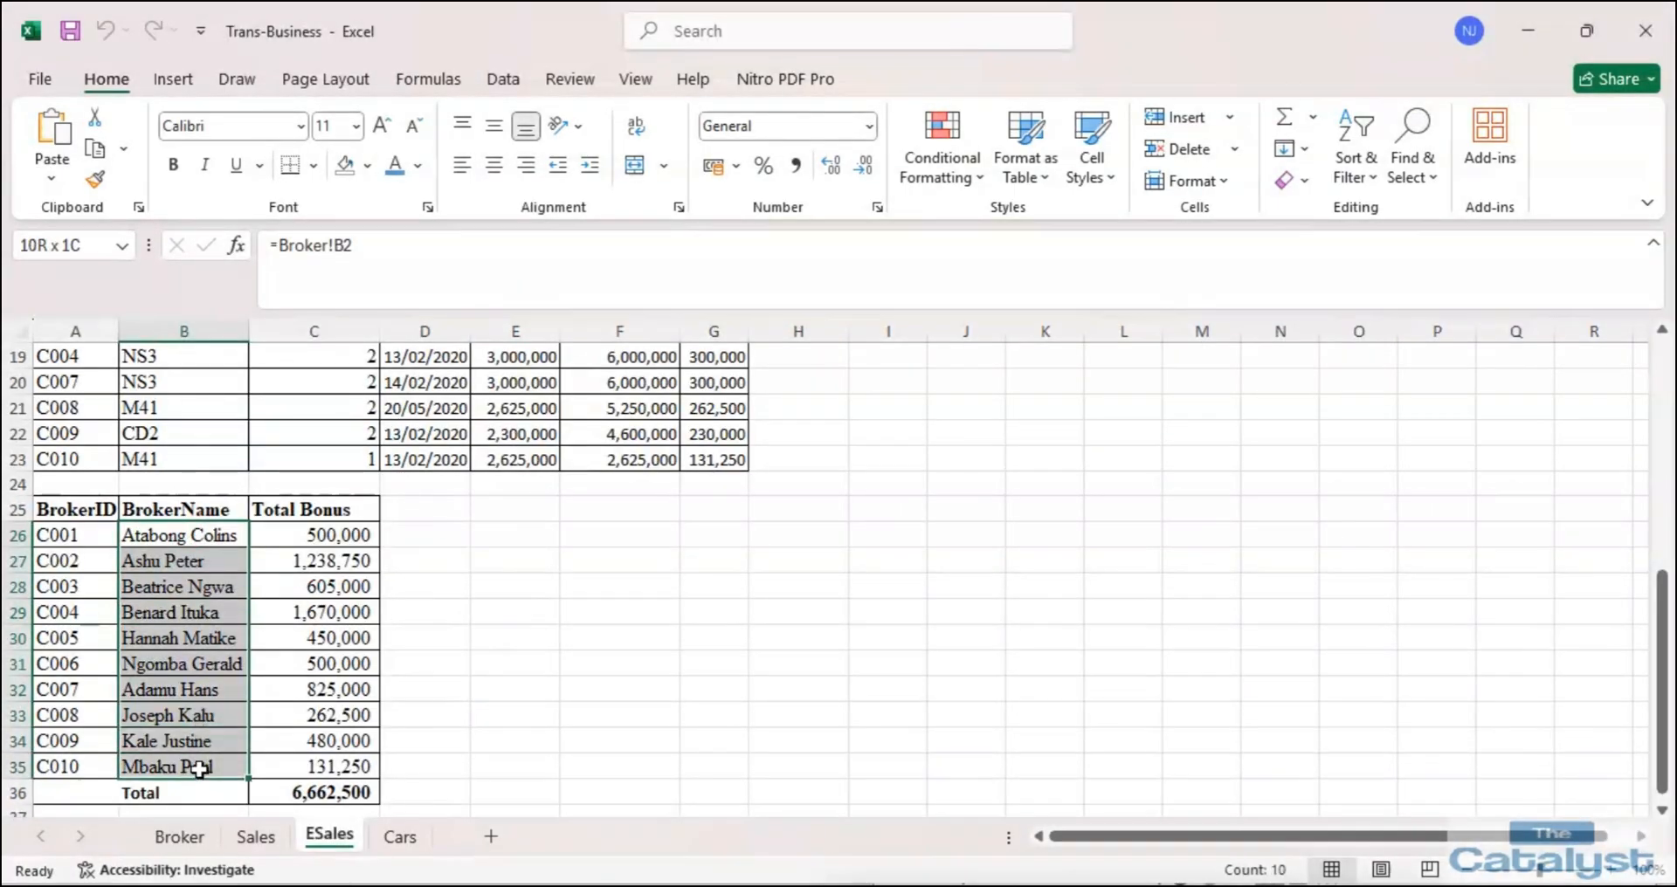
pyautogui.rightClick(191, 718)
pyautogui.click(255, 118)
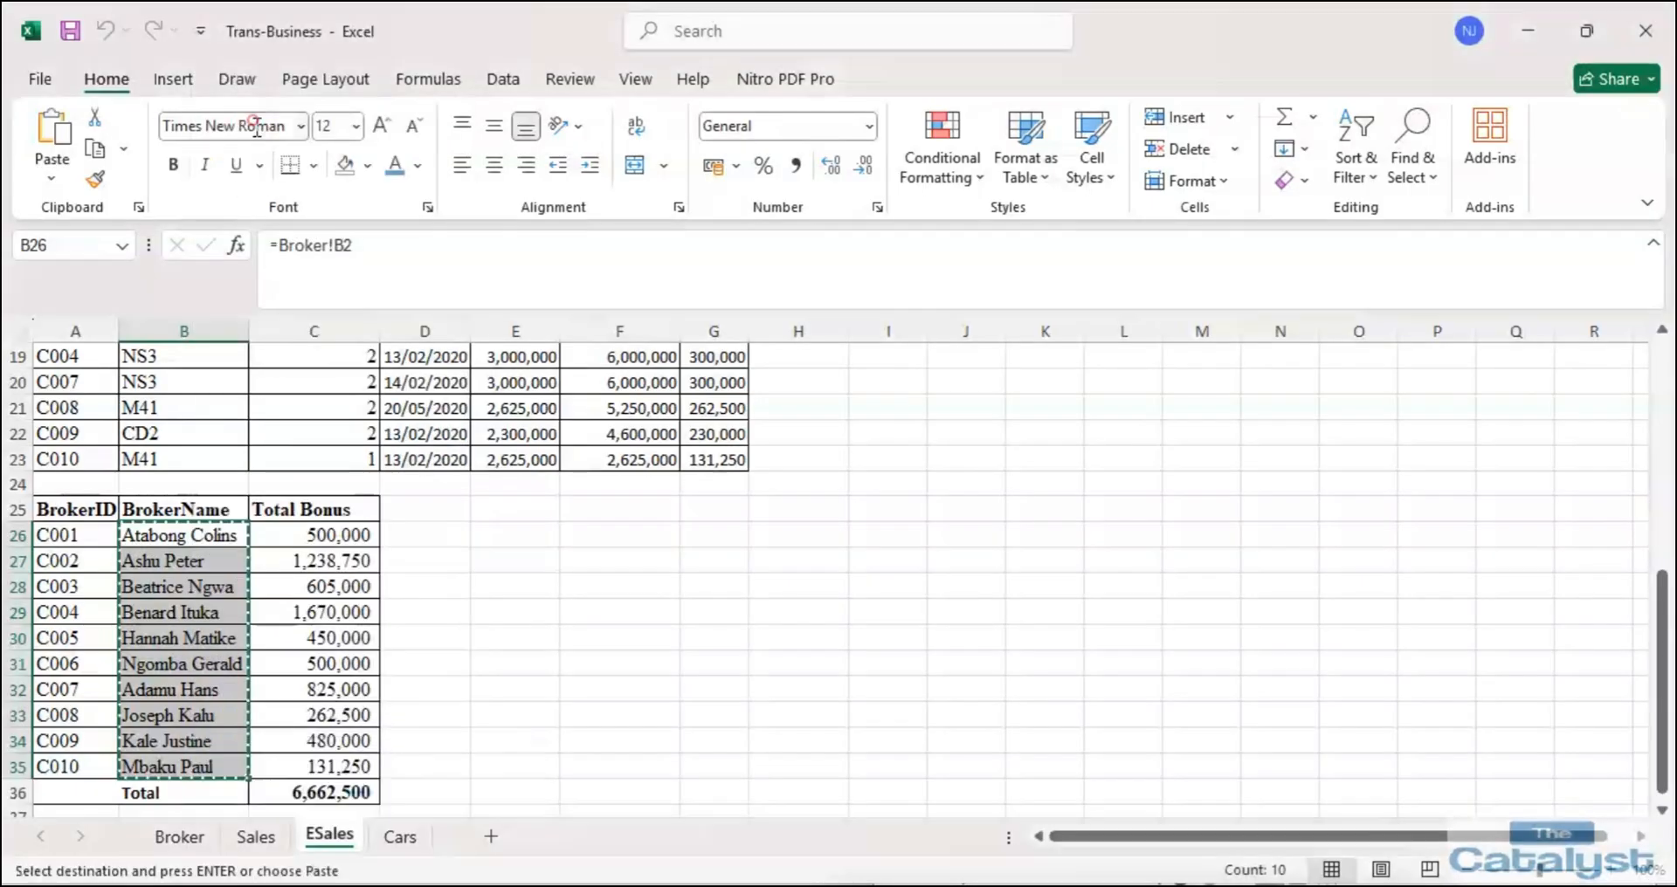
pyautogui.click(1662, 28)
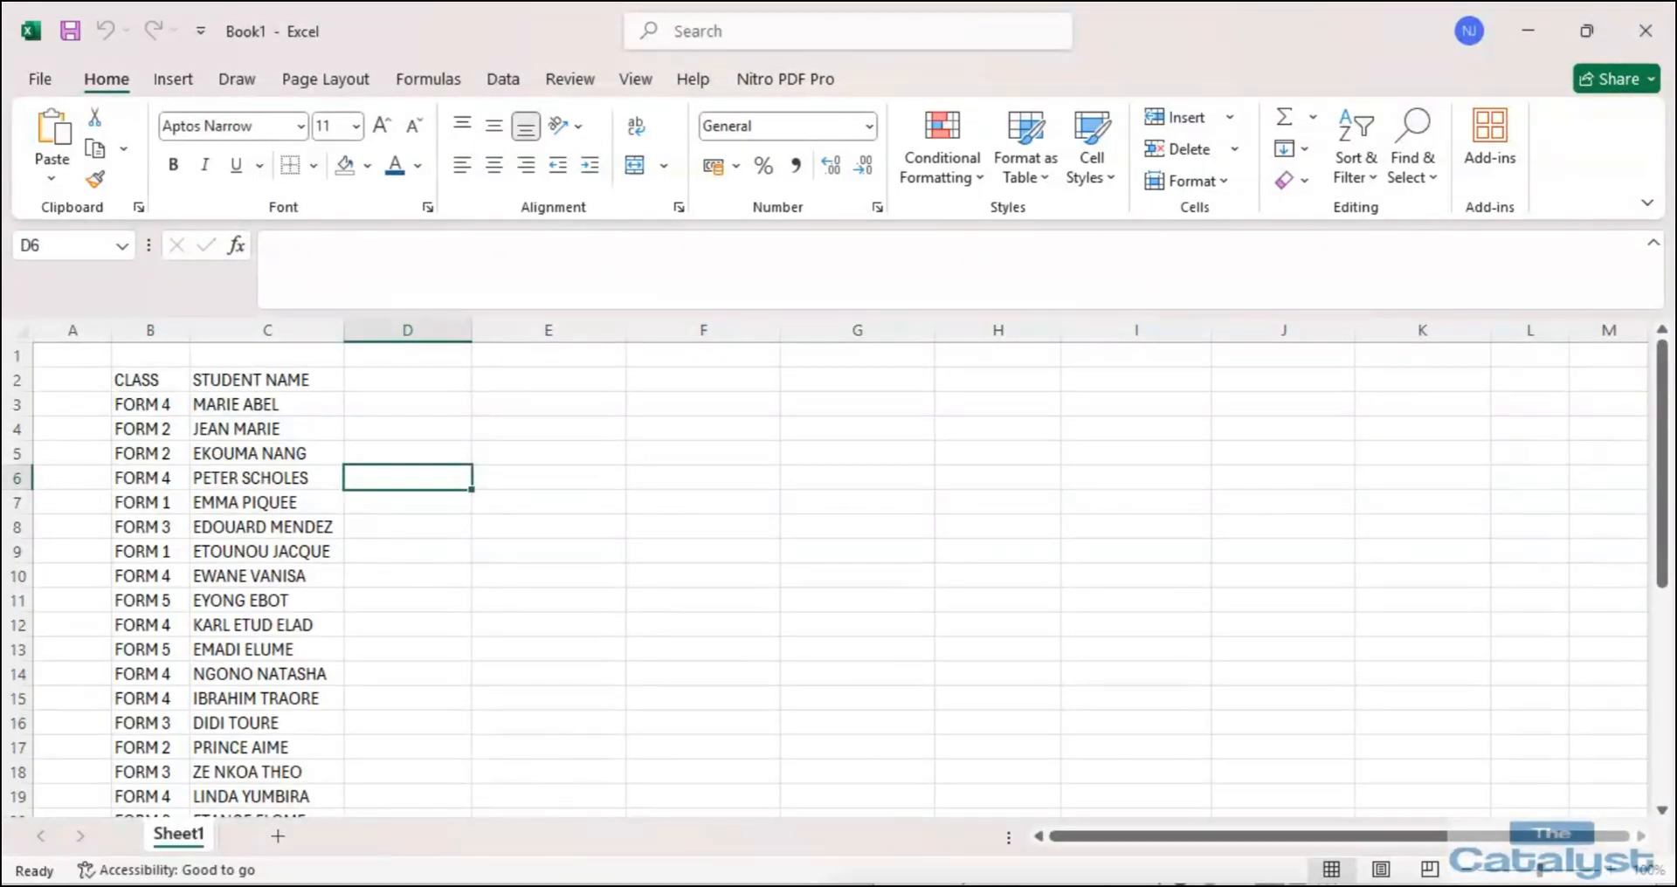
# Open the working Trans-Business workbook from Candidate Folder Day 1, paste the broker names into B26:B35 of ESales, and widen column B.
pyautogui.click(1529, 31)
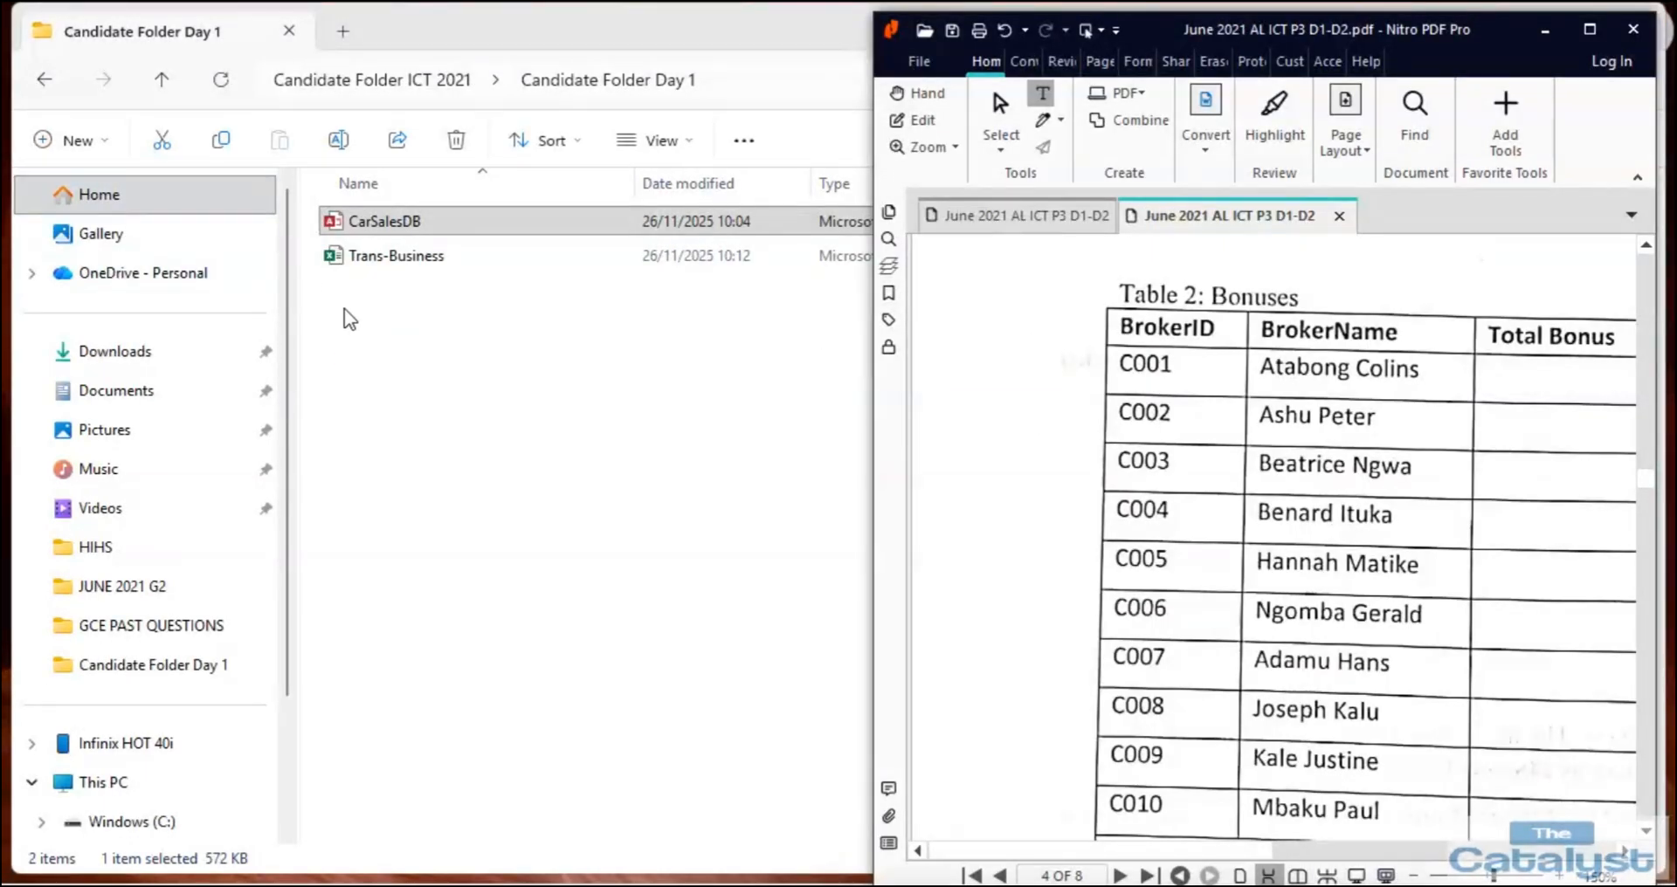
pyautogui.click(428, 256)
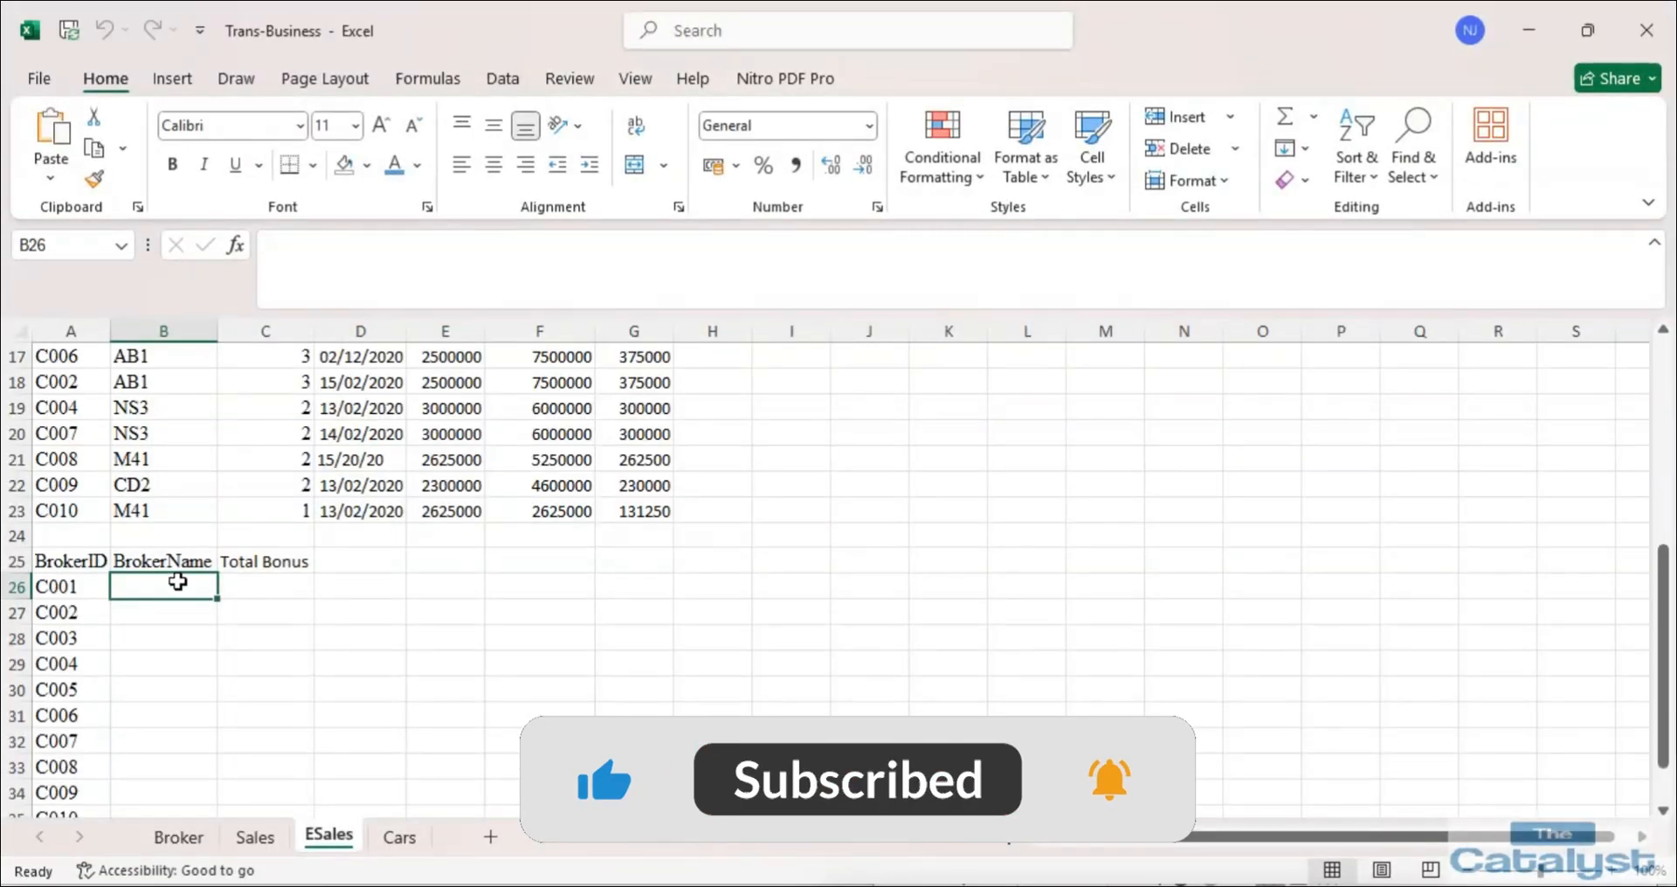
pyautogui.moveTo(168, 580); pyautogui.dragTo(162, 728)
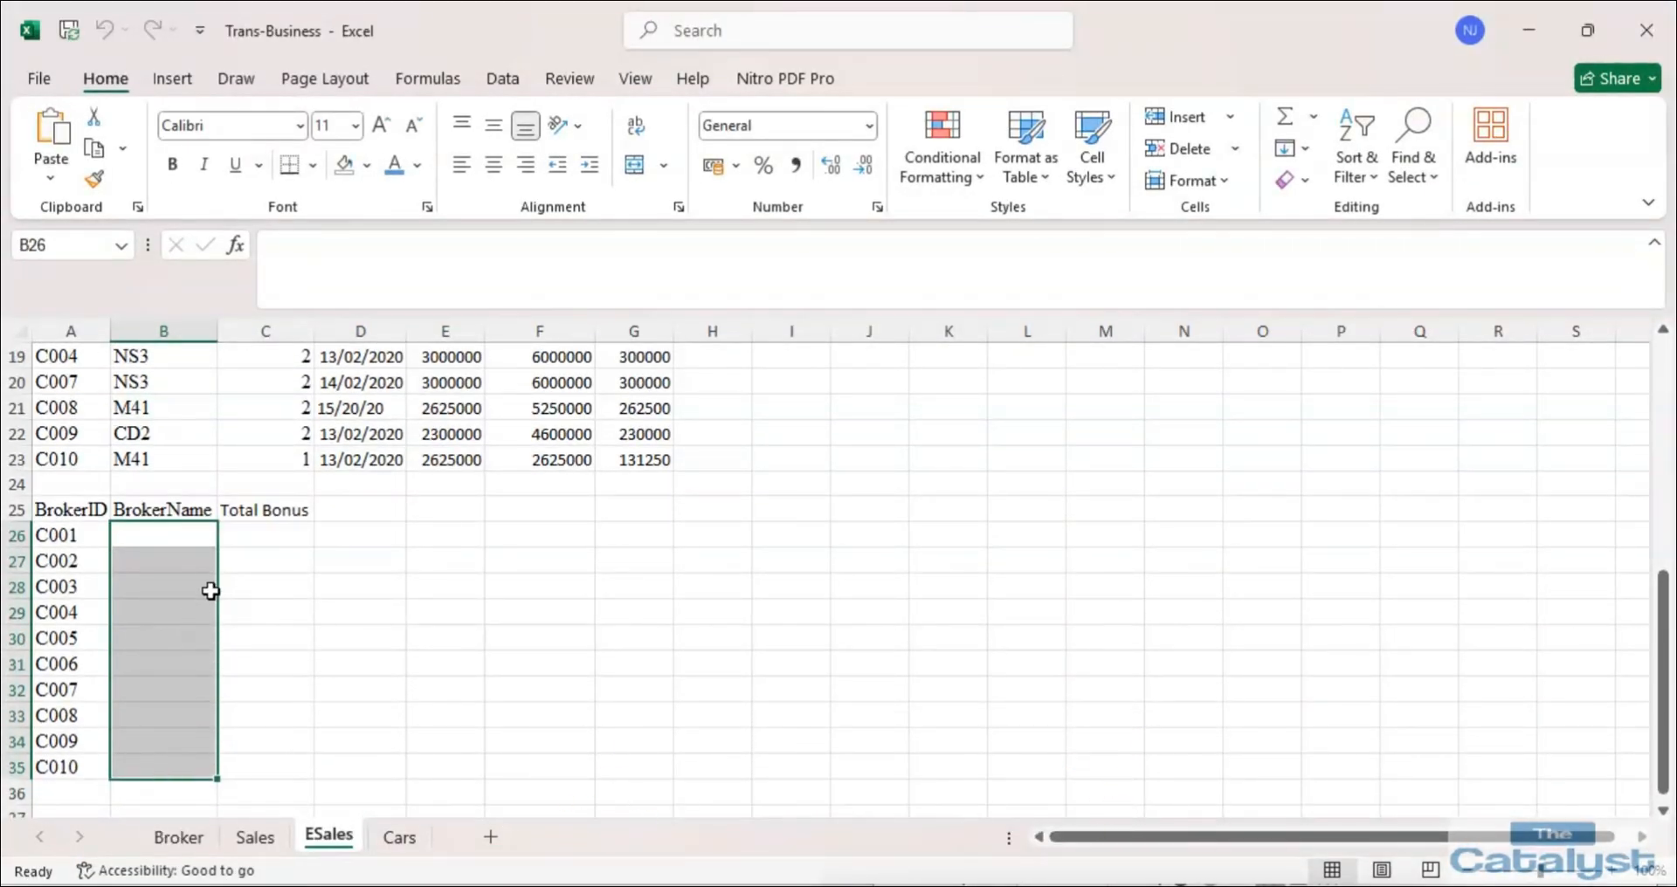
pyautogui.hotkey('ctrl', 'v')
pyautogui.moveTo(219, 331); pyautogui.dragTo(238, 331)
pyautogui.click(316, 535)
# Switch to the June 2021 exam PDF and examine the Total Bonus column of Table 2: Bonuses.
pyautogui.moveTo(660, 850)
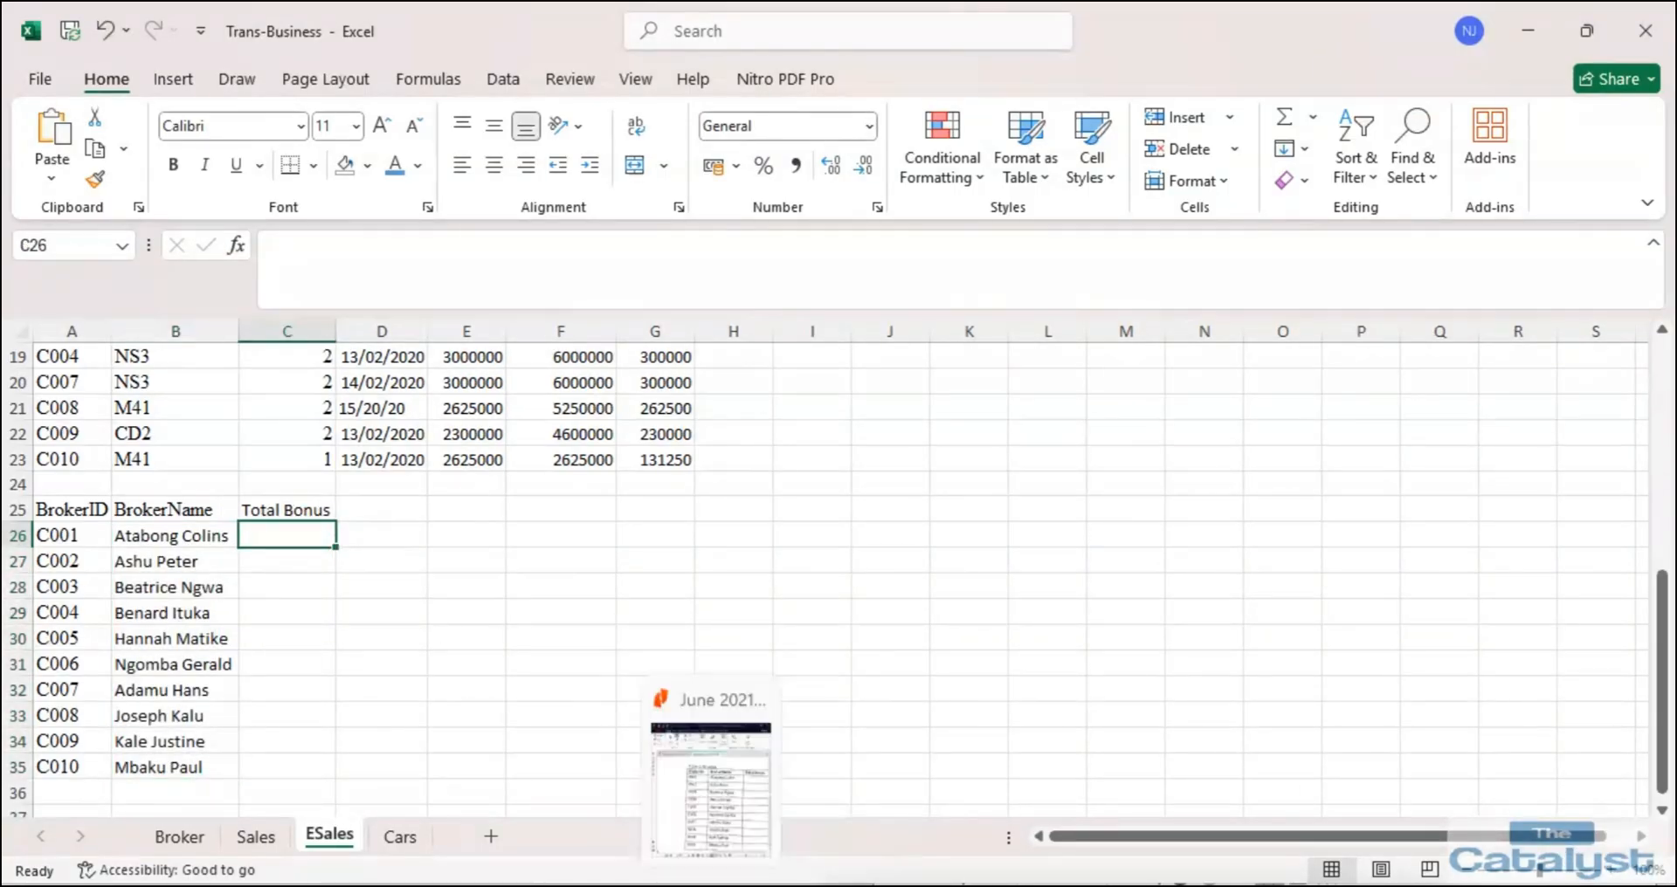
pyautogui.click(756, 845)
pyautogui.click(1627, 855)
pyautogui.click(1627, 855)
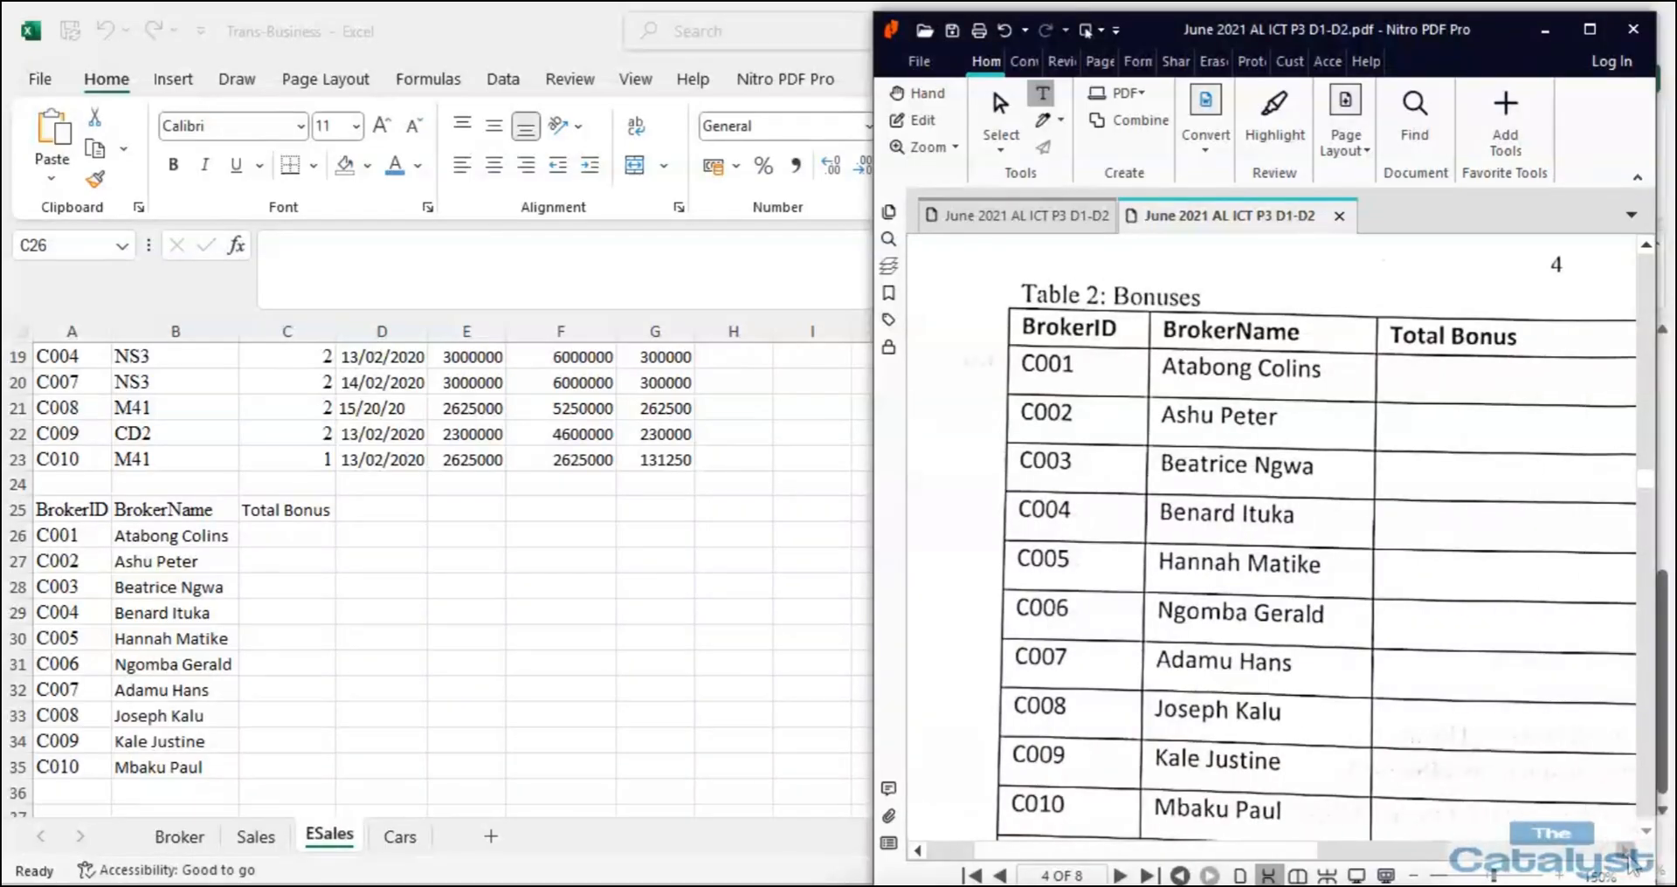
pyautogui.click(1627, 855)
pyautogui.click(1627, 855)
pyautogui.click(1627, 855)
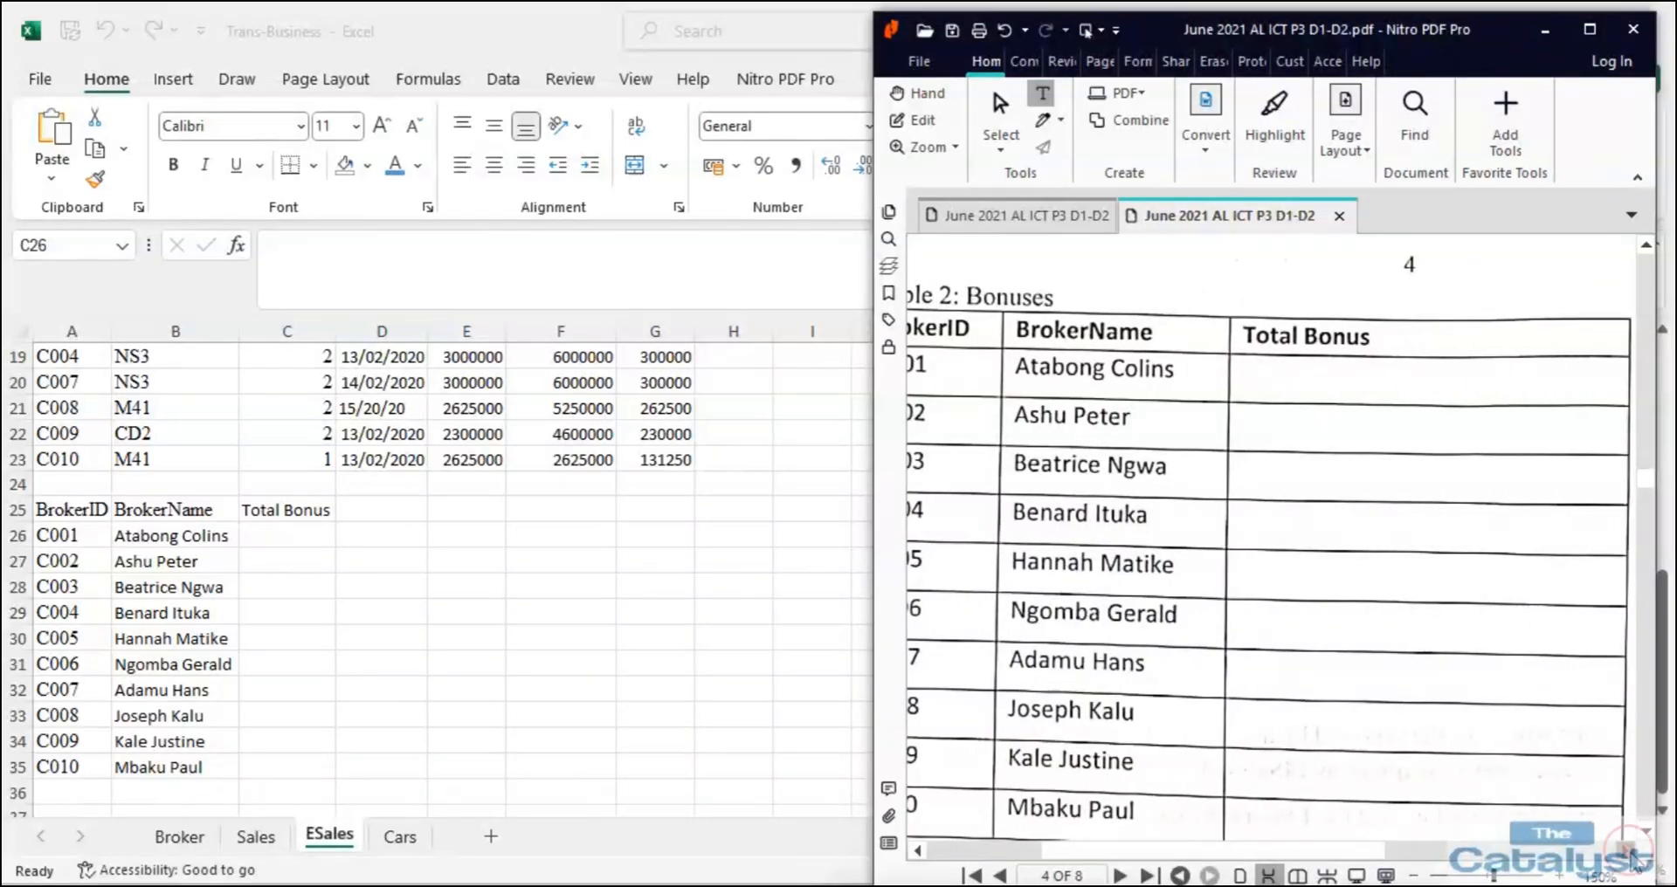
# Return to Excel and review the broker and bonus data in the ESales sheet, plus the Broker and Cars sheets.
pyautogui.click(264, 544)
pyautogui.scroll(6, 677, 589)
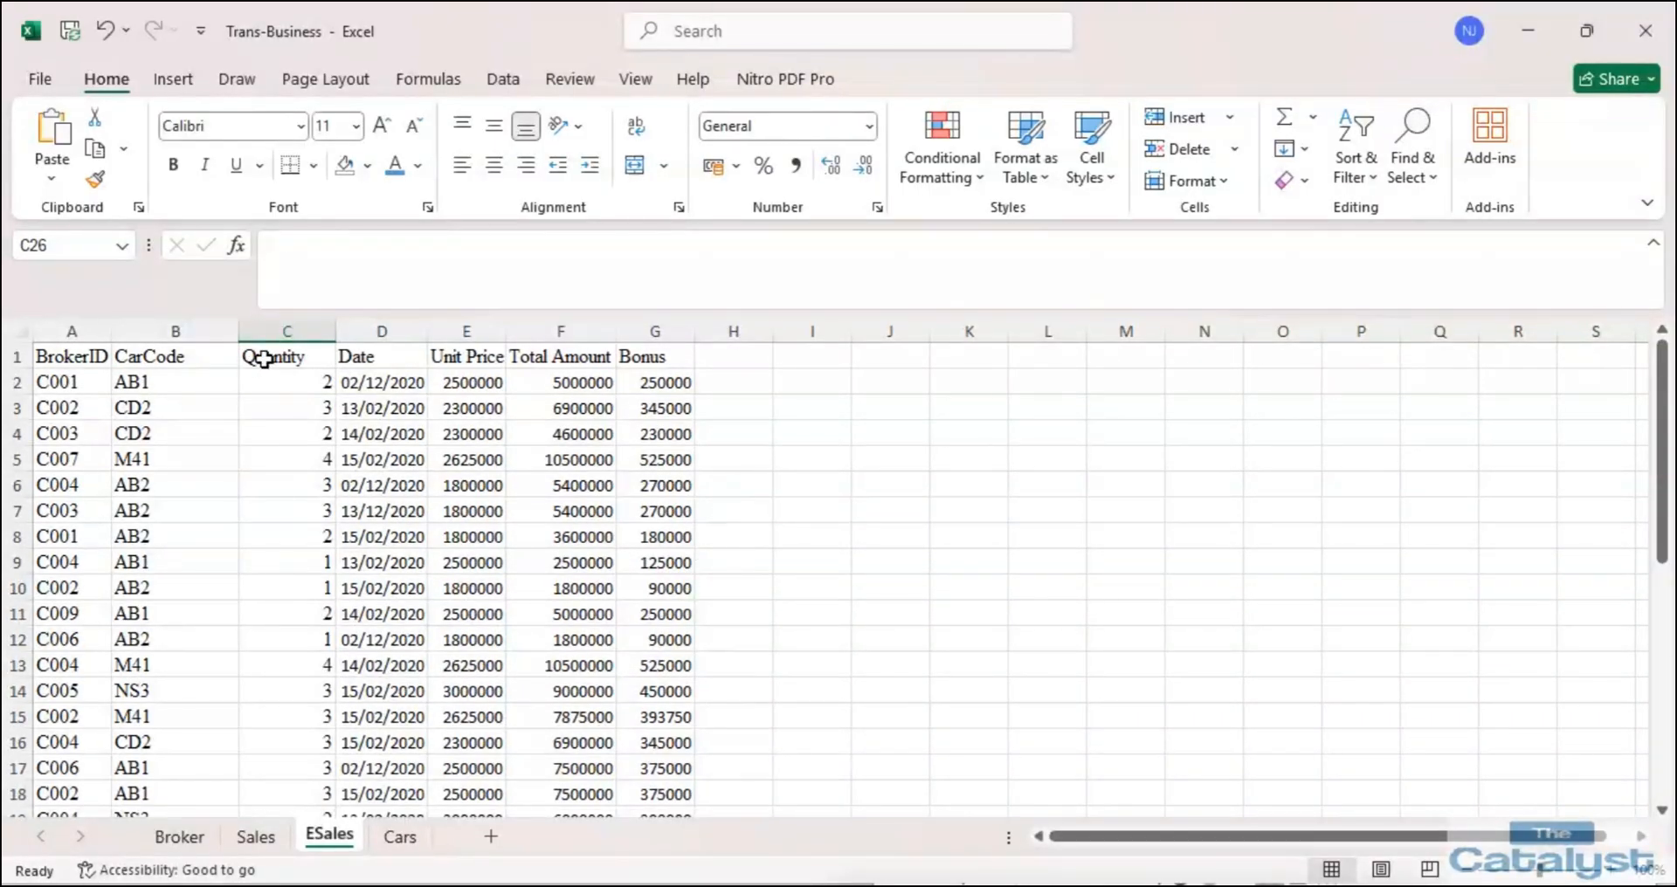
pyautogui.click(68, 390)
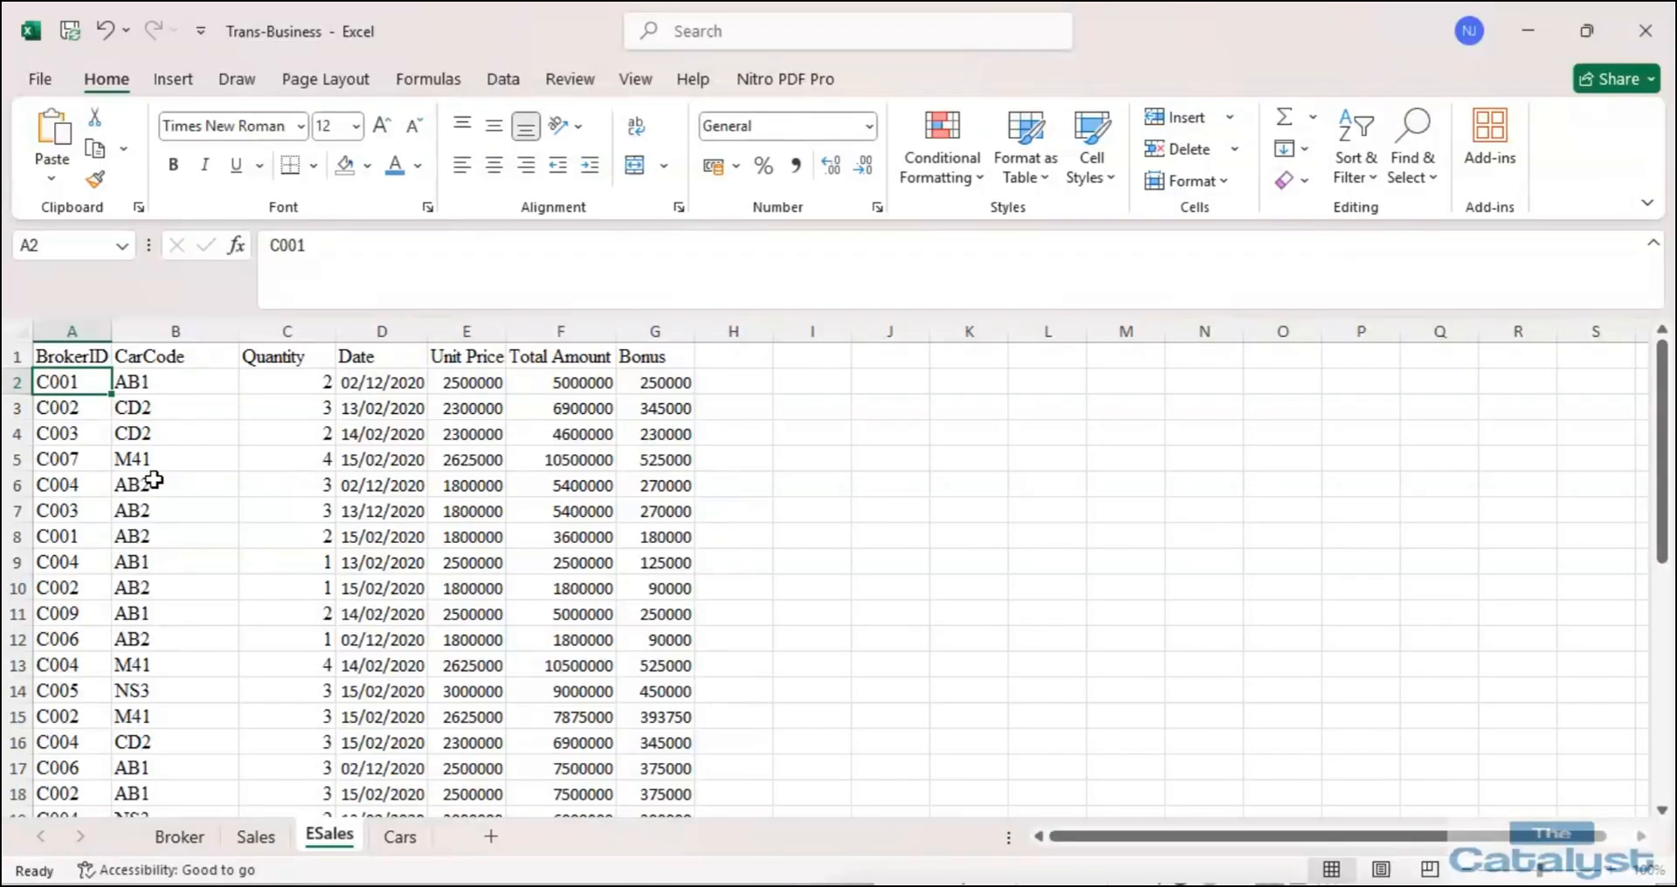
pyautogui.click(181, 837)
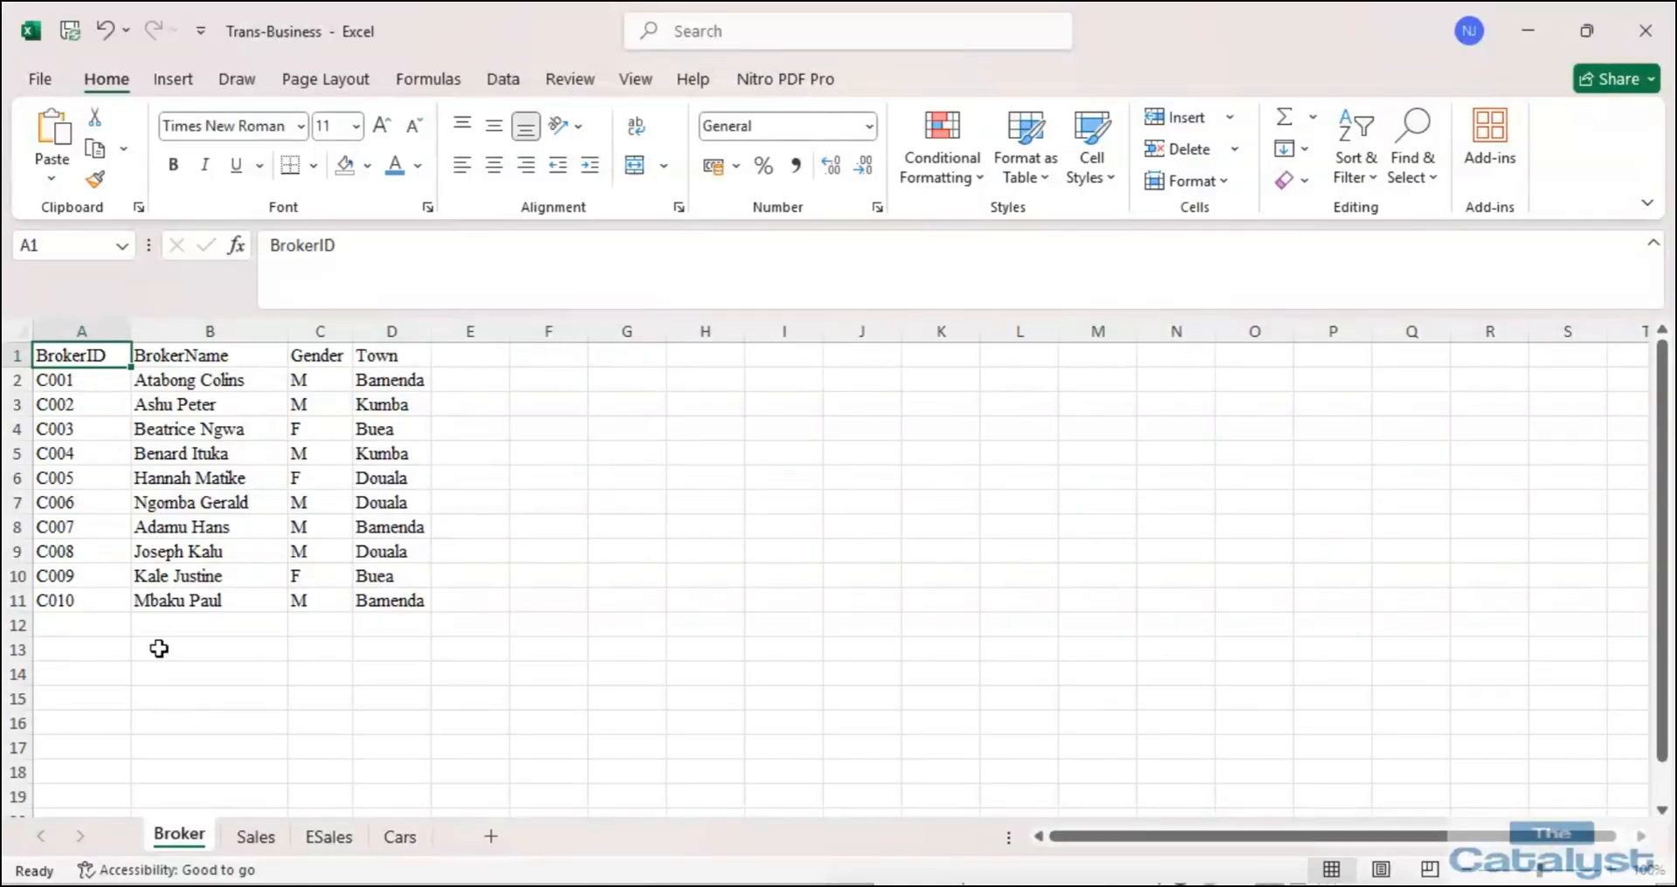
pyautogui.click(402, 841)
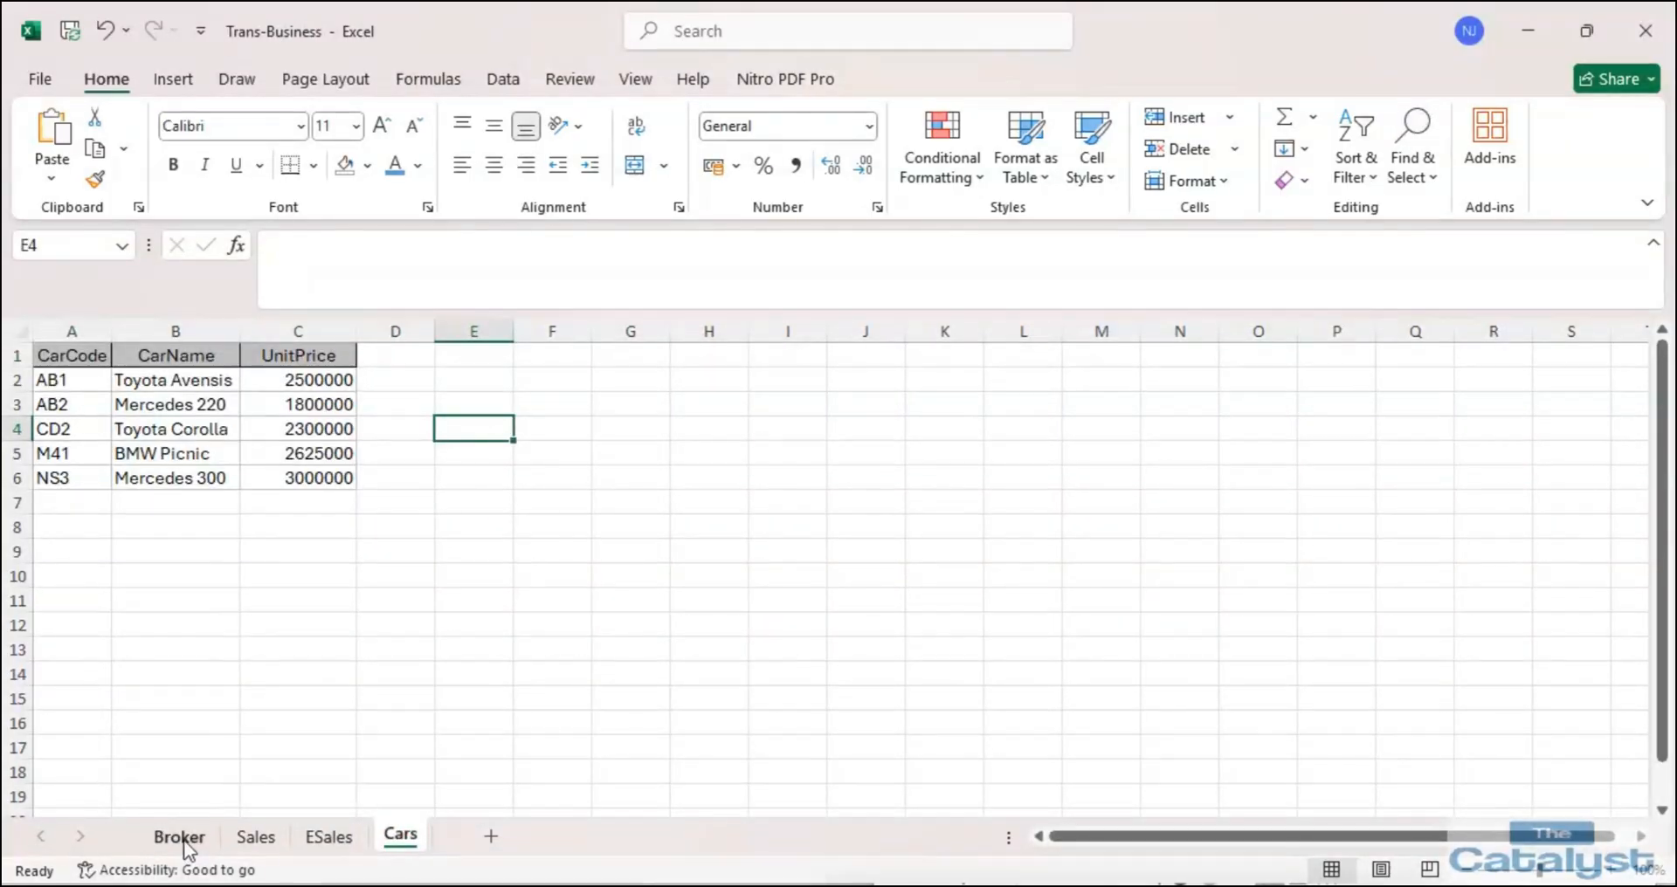
pyautogui.click(328, 837)
pyautogui.scroll(-8, 494, 659)
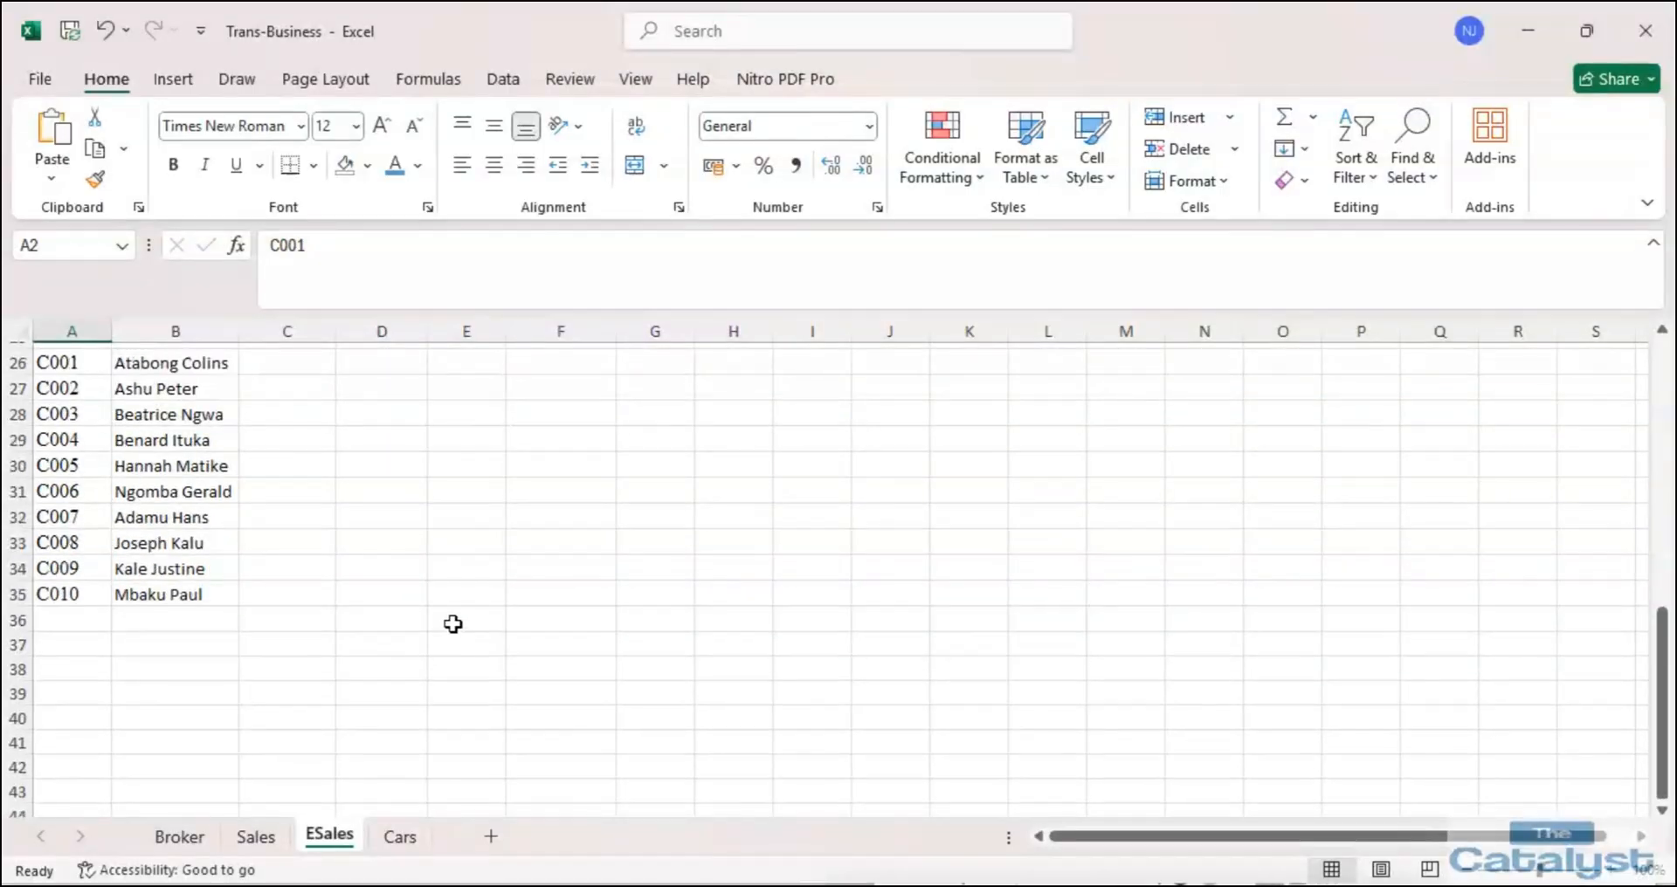
pyautogui.scroll(2, 453, 623)
# Insert a SUMIF function in C26 of ESales with the broker IDs as the absolute range $A$2:$A$23.
pyautogui.click(282, 487)
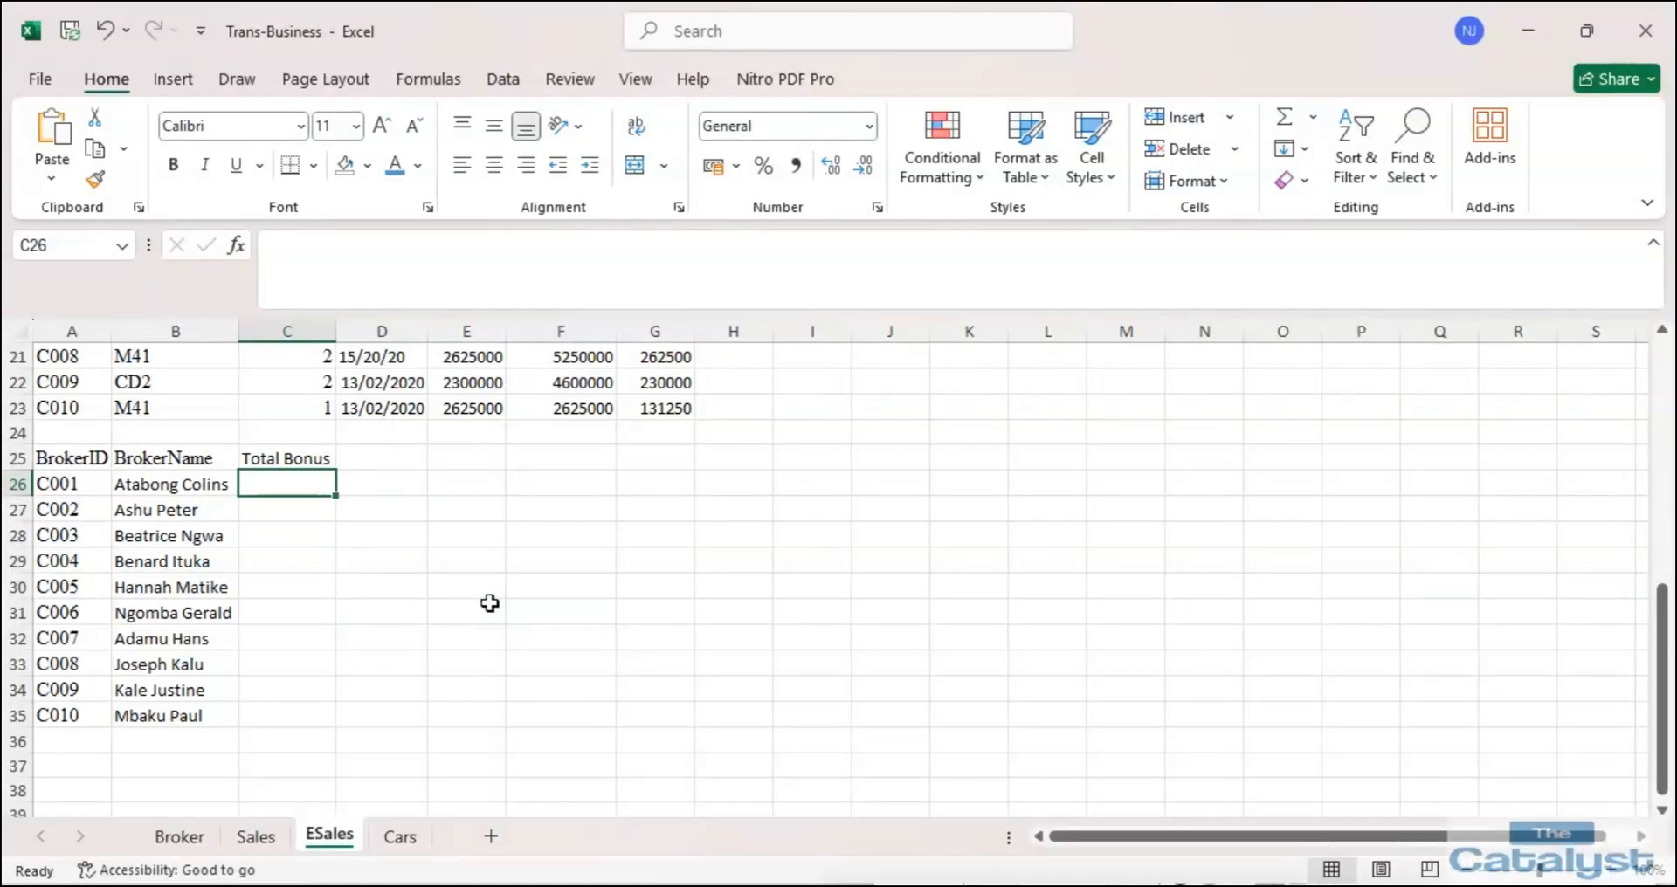
pyautogui.scroll(7, 777, 481)
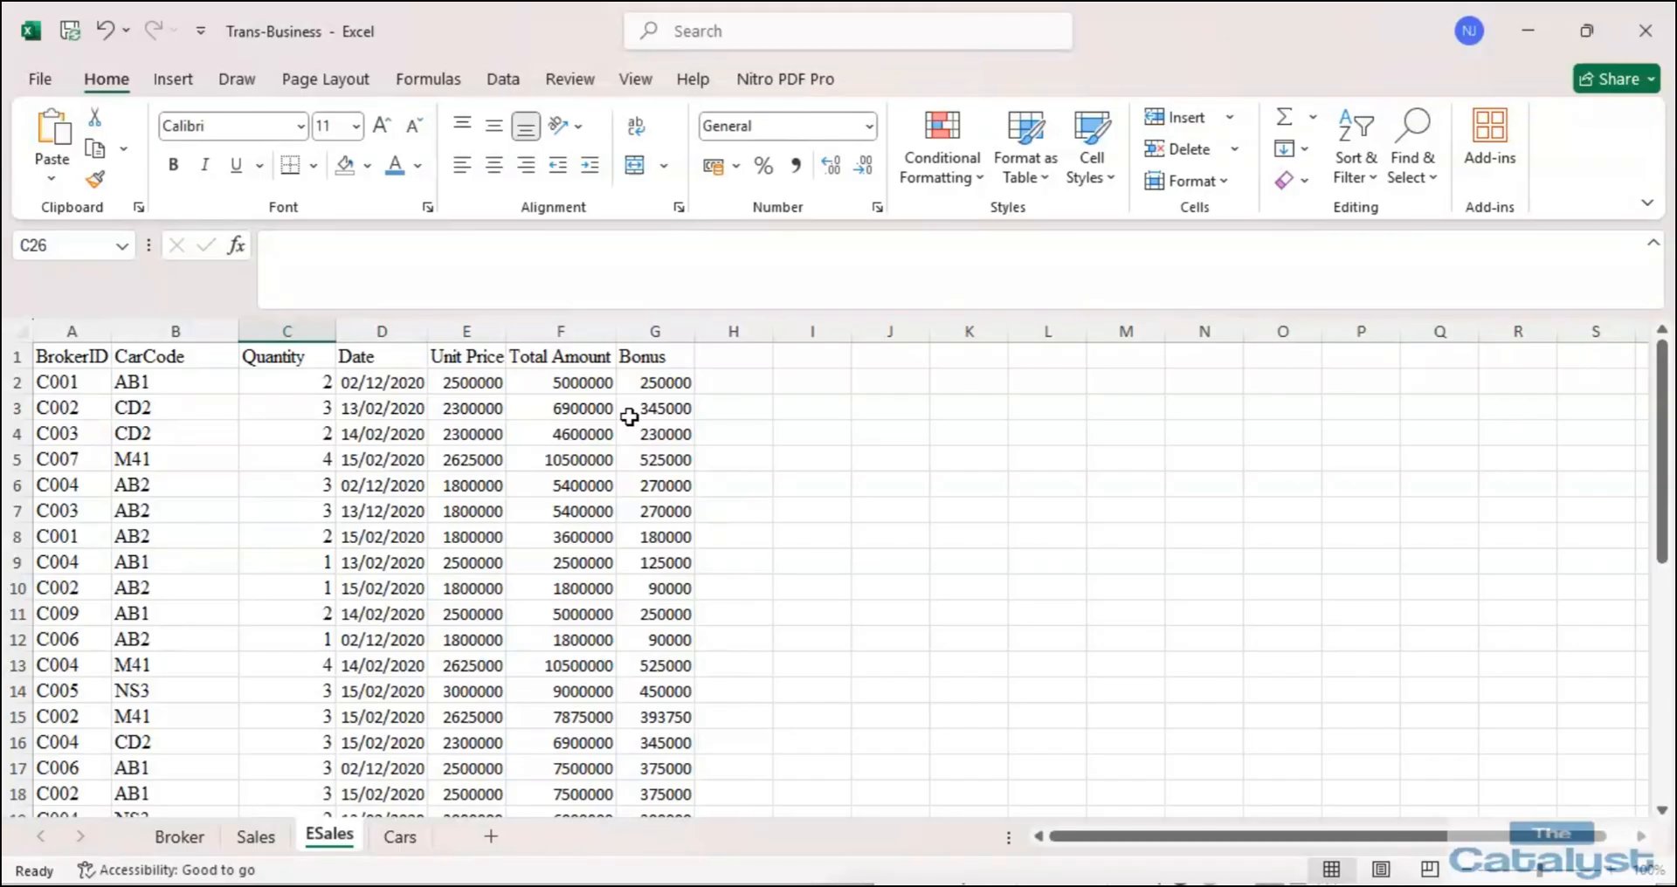
pyautogui.scroll(-5, 574, 516)
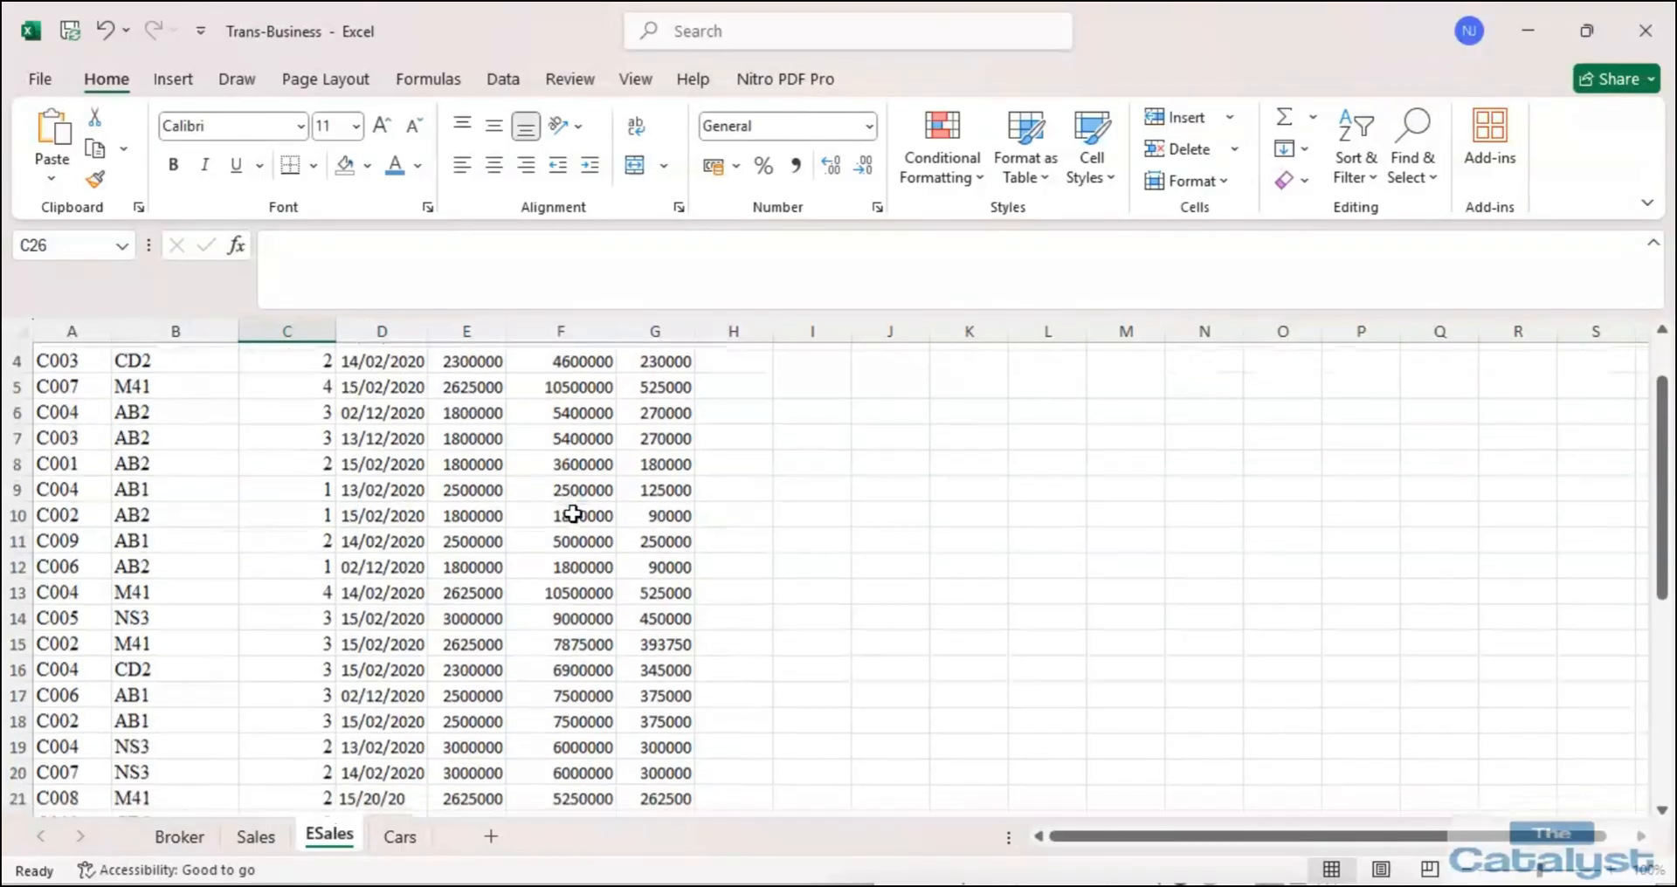
pyautogui.scroll(1, 573, 515)
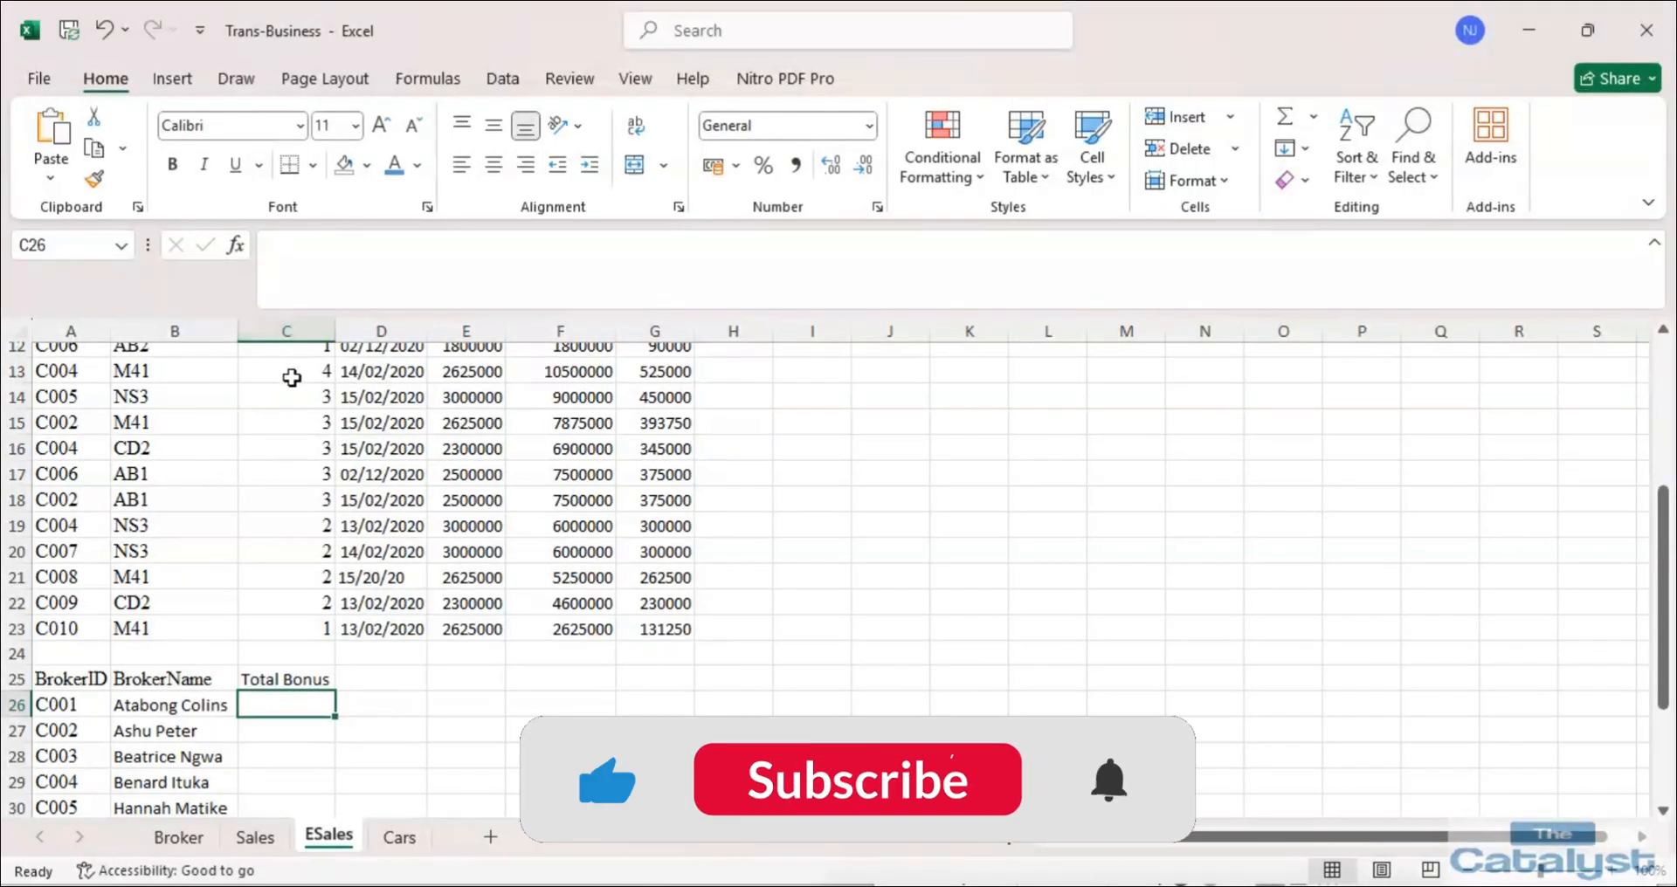
pyautogui.click(235, 244)
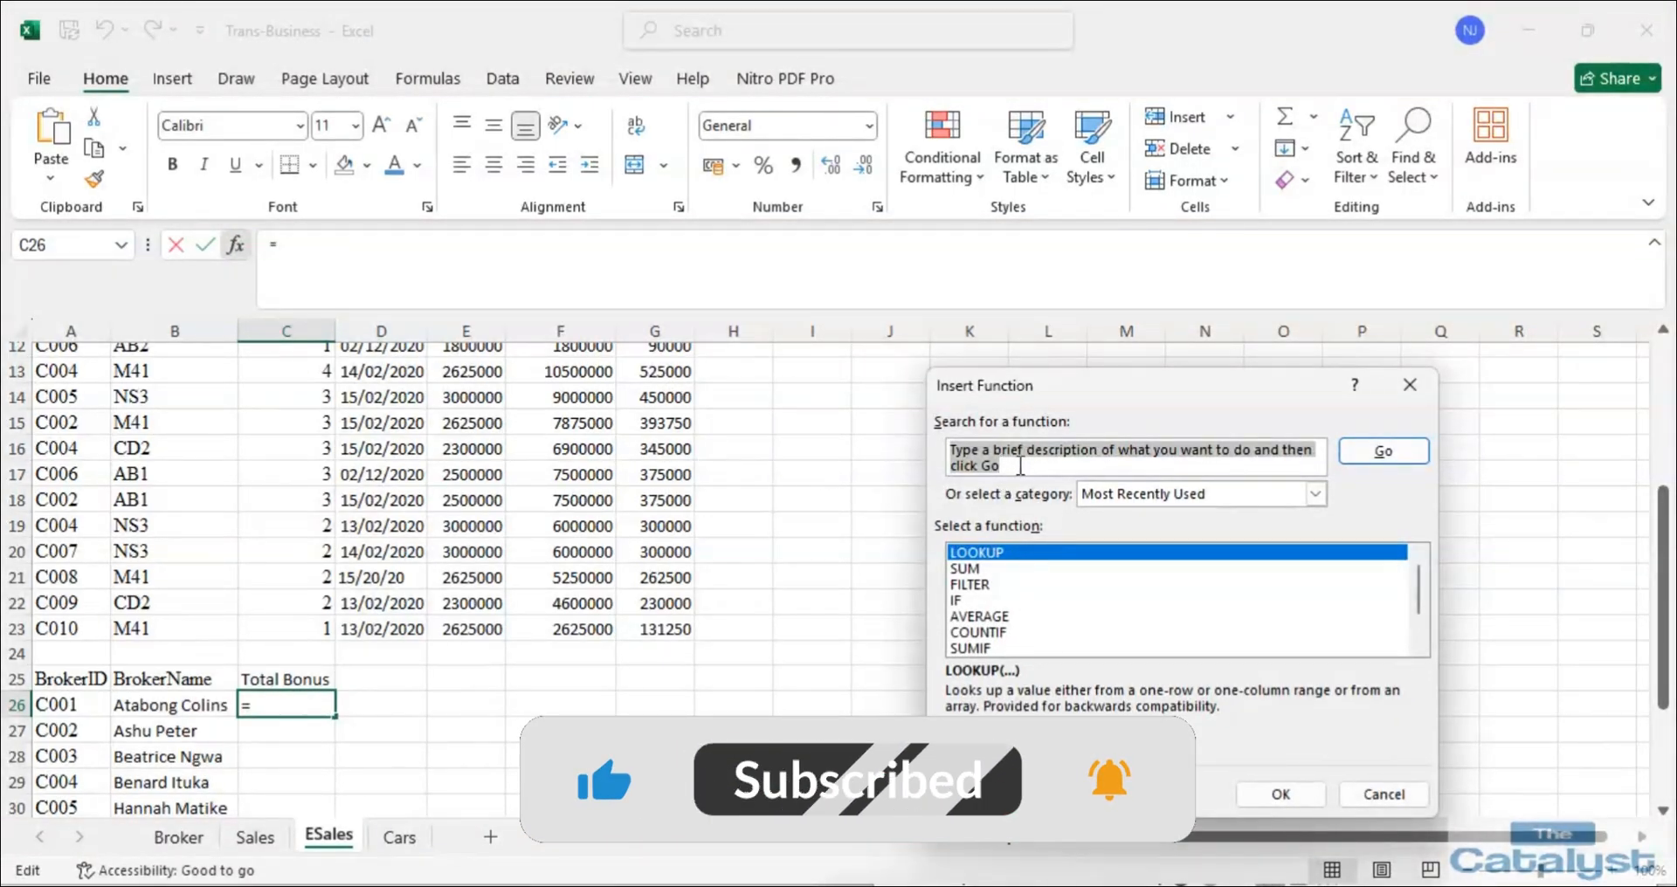
pyautogui.write('SUMIF')
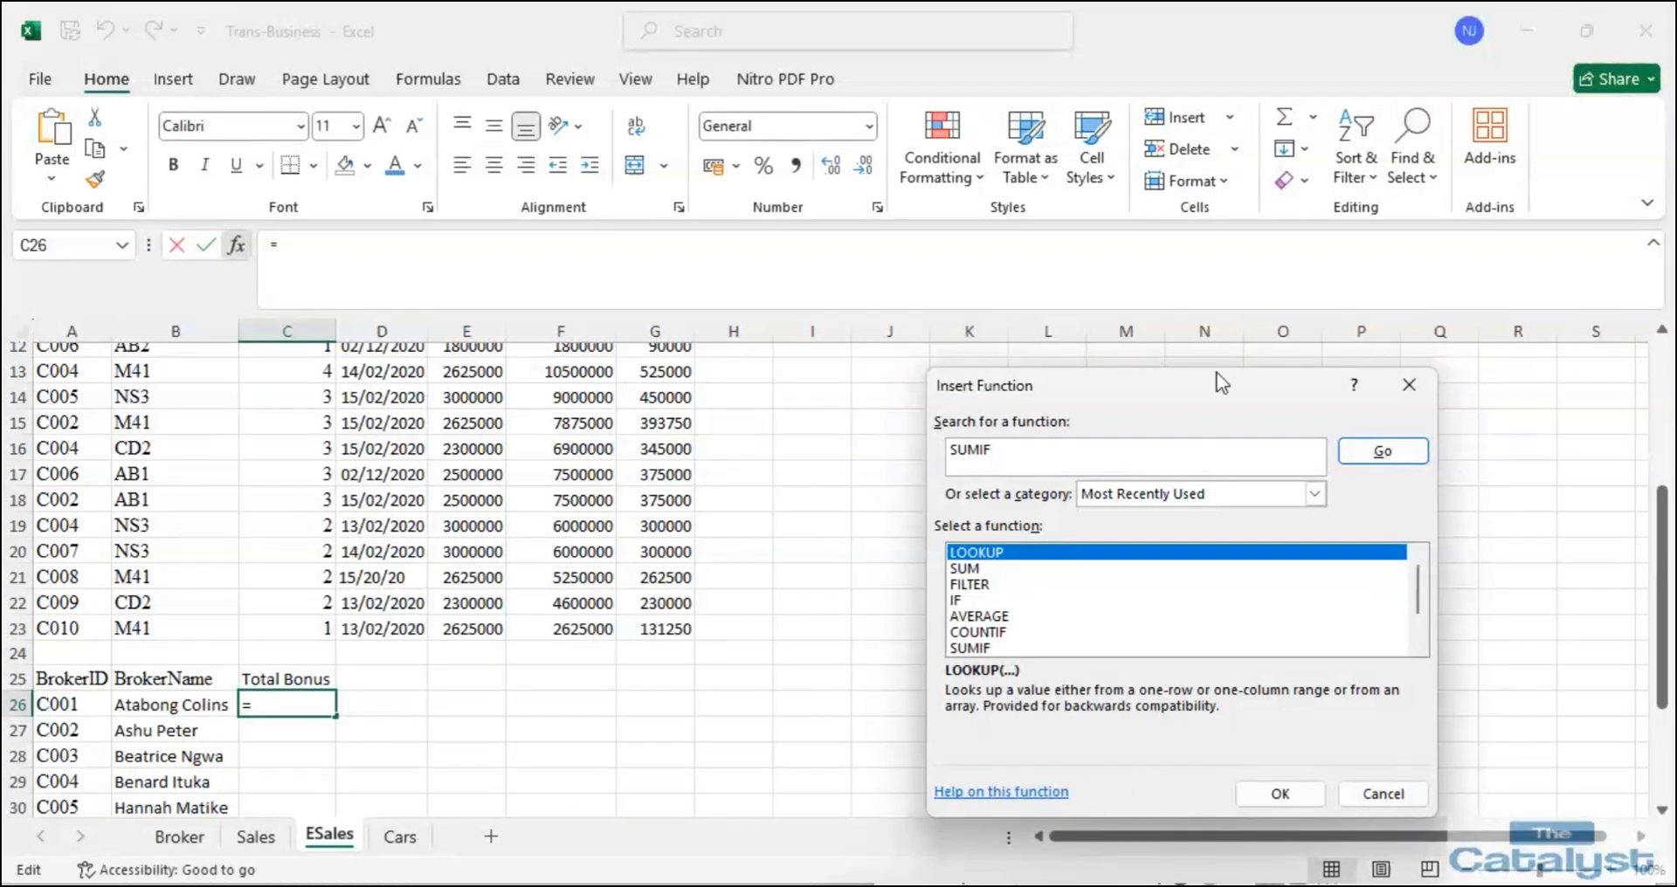
pyautogui.click(1390, 451)
pyautogui.click(1280, 794)
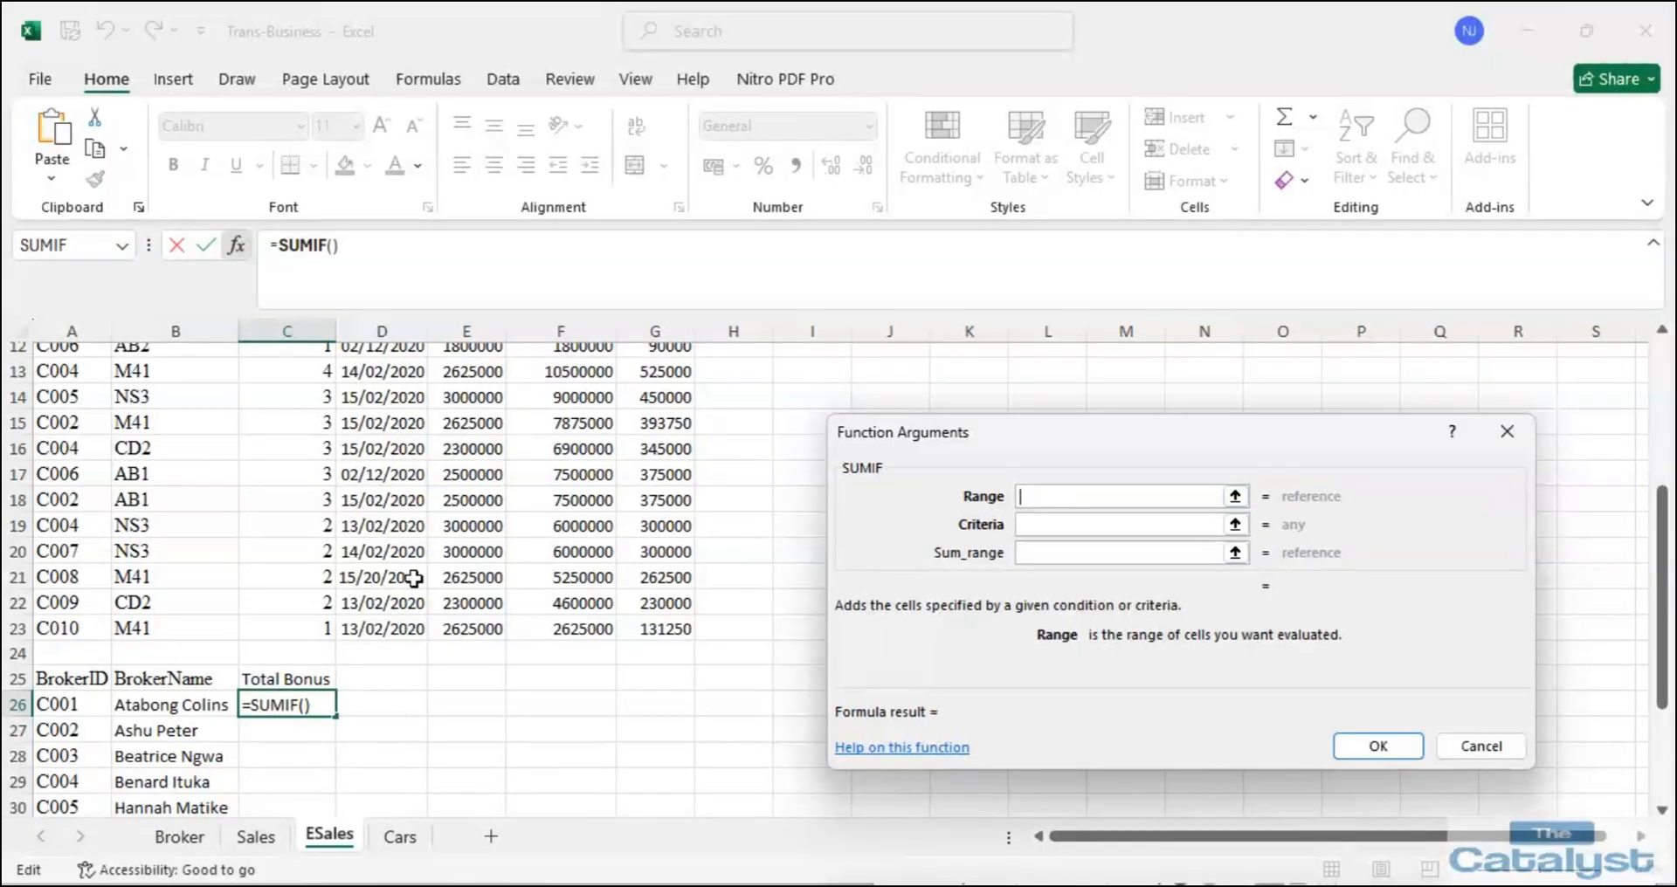
pyautogui.scroll(4, 277, 554)
pyautogui.moveTo(80, 382); pyautogui.dragTo(70, 768)
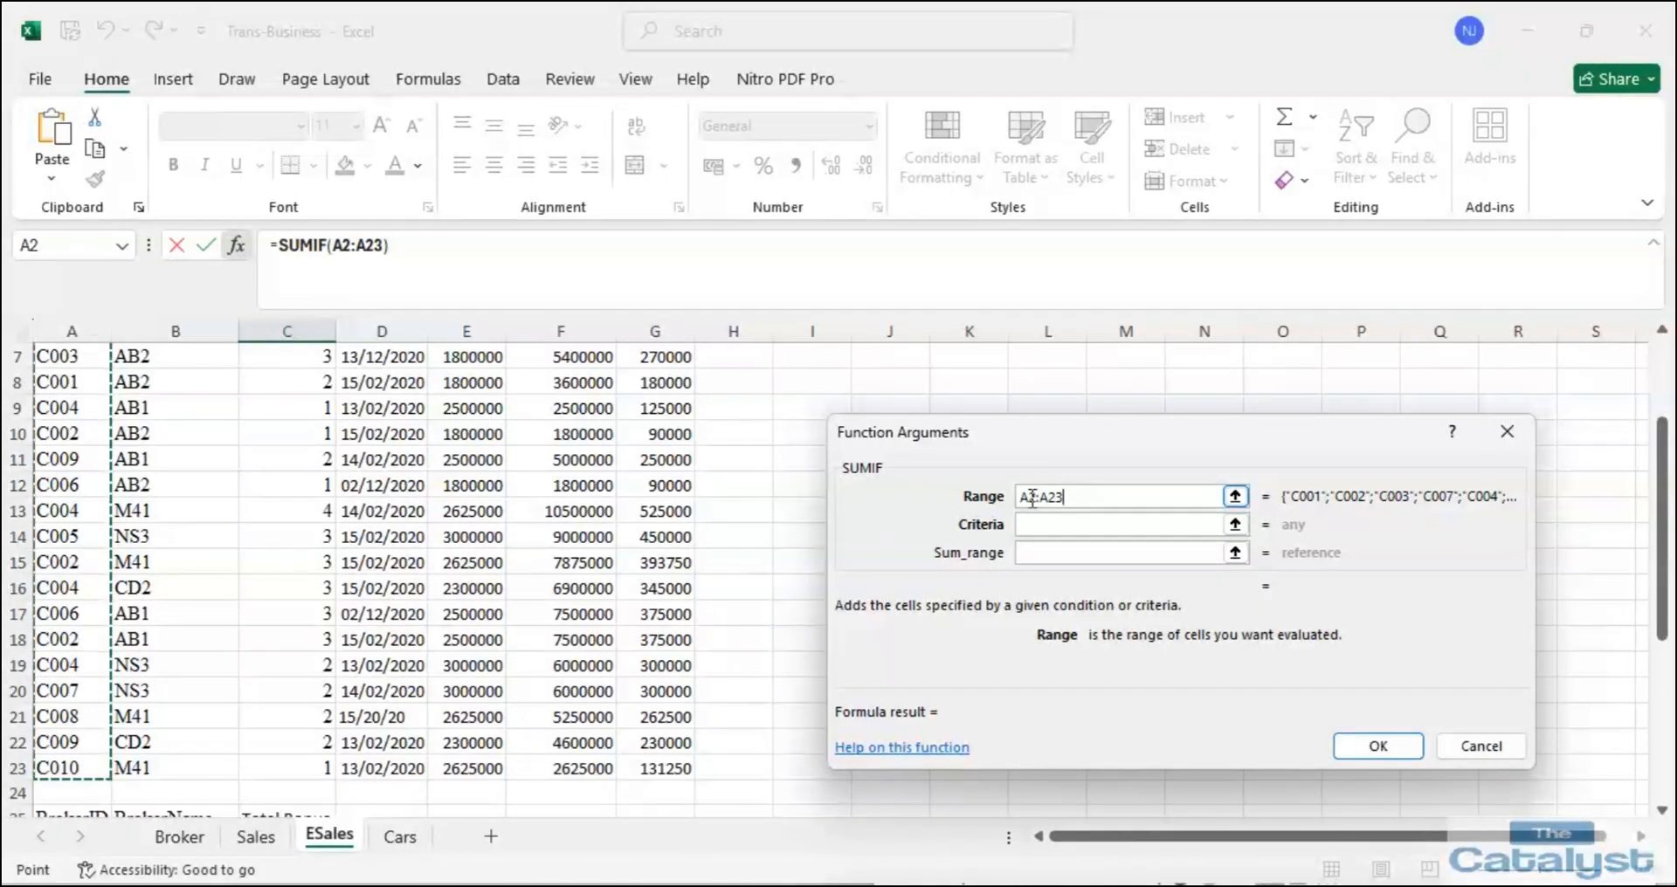
pyautogui.press('F4')
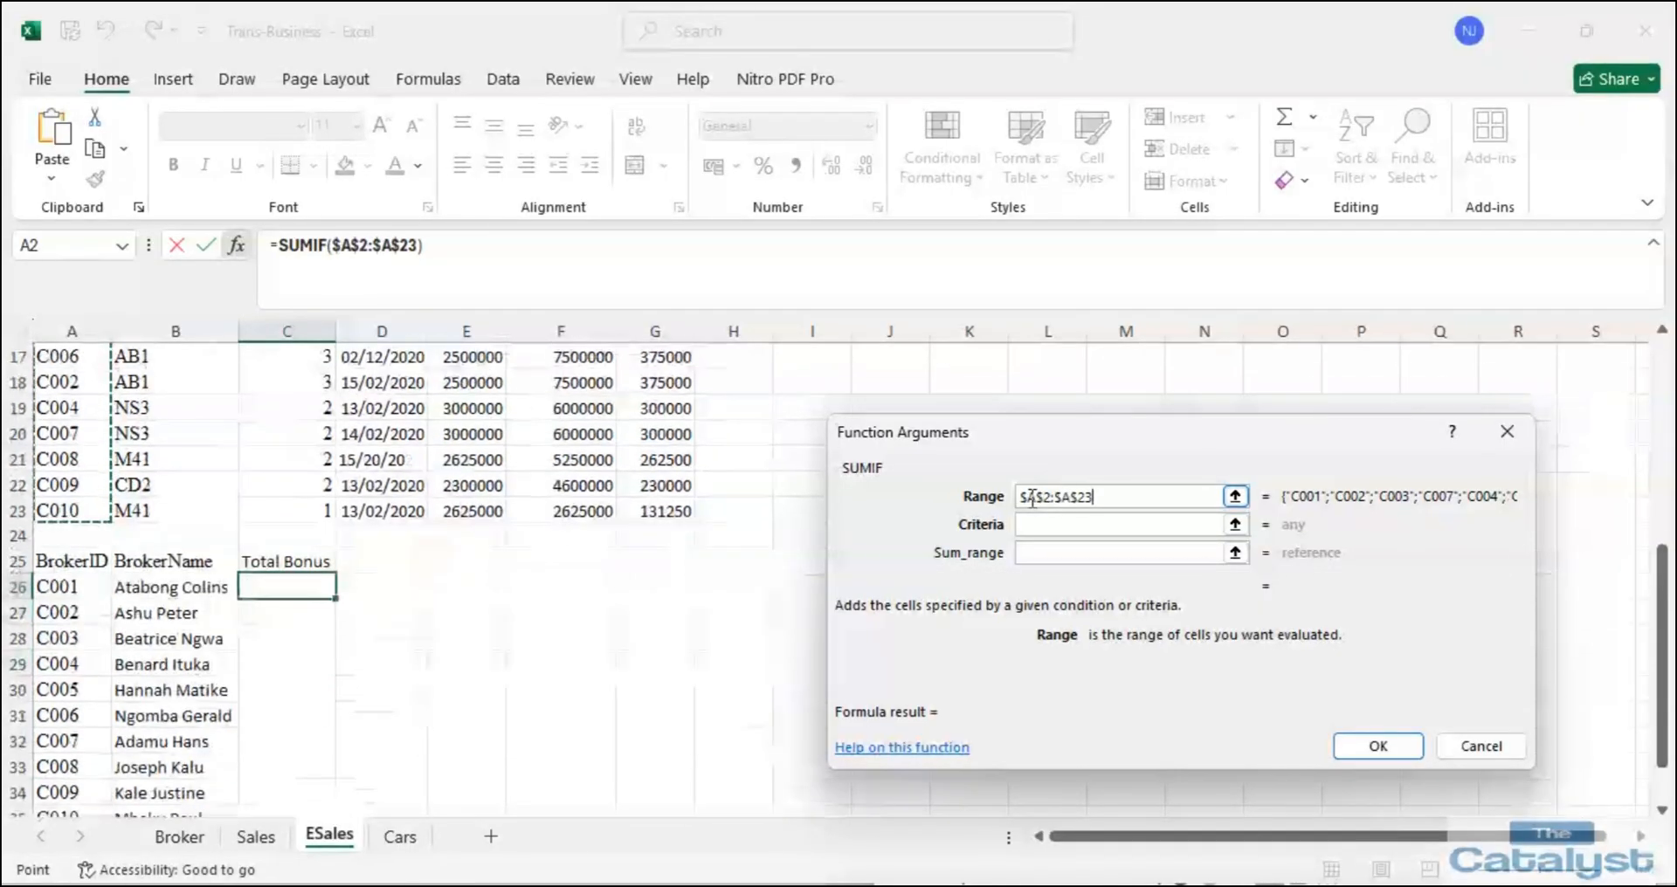
# Complete the SUMIF in C26 with A26 as the criteria and the absolute bonus range $G$2:$G$23 as the sum range.
pyautogui.click(1059, 526)
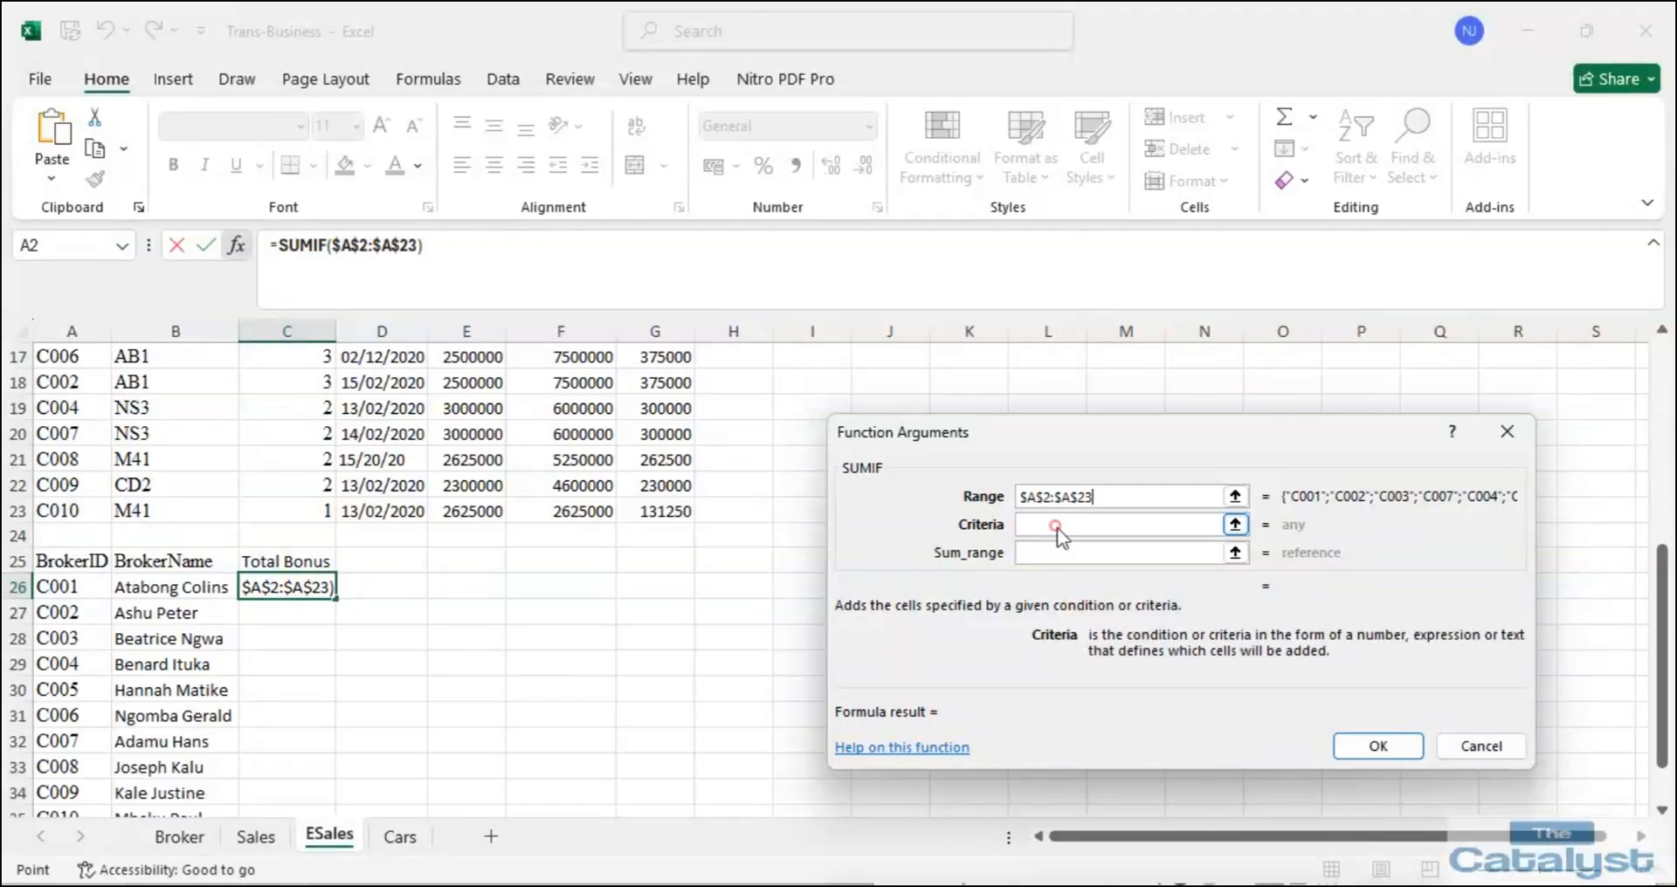
pyautogui.click(53, 587)
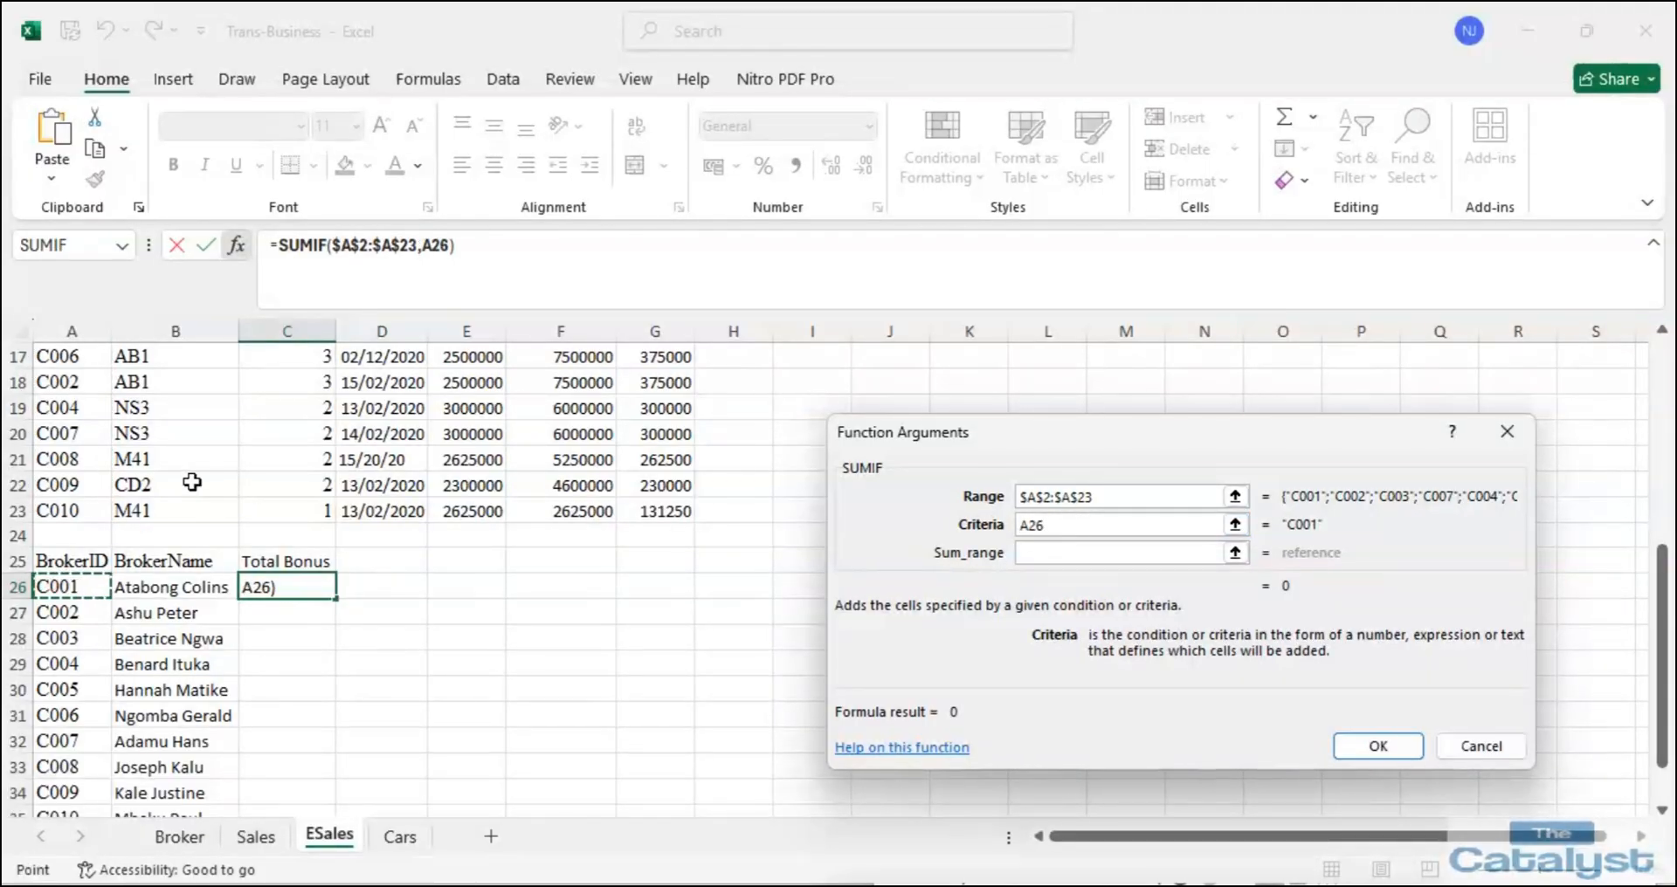
pyautogui.click(1045, 552)
pyautogui.scroll(5, 648, 569)
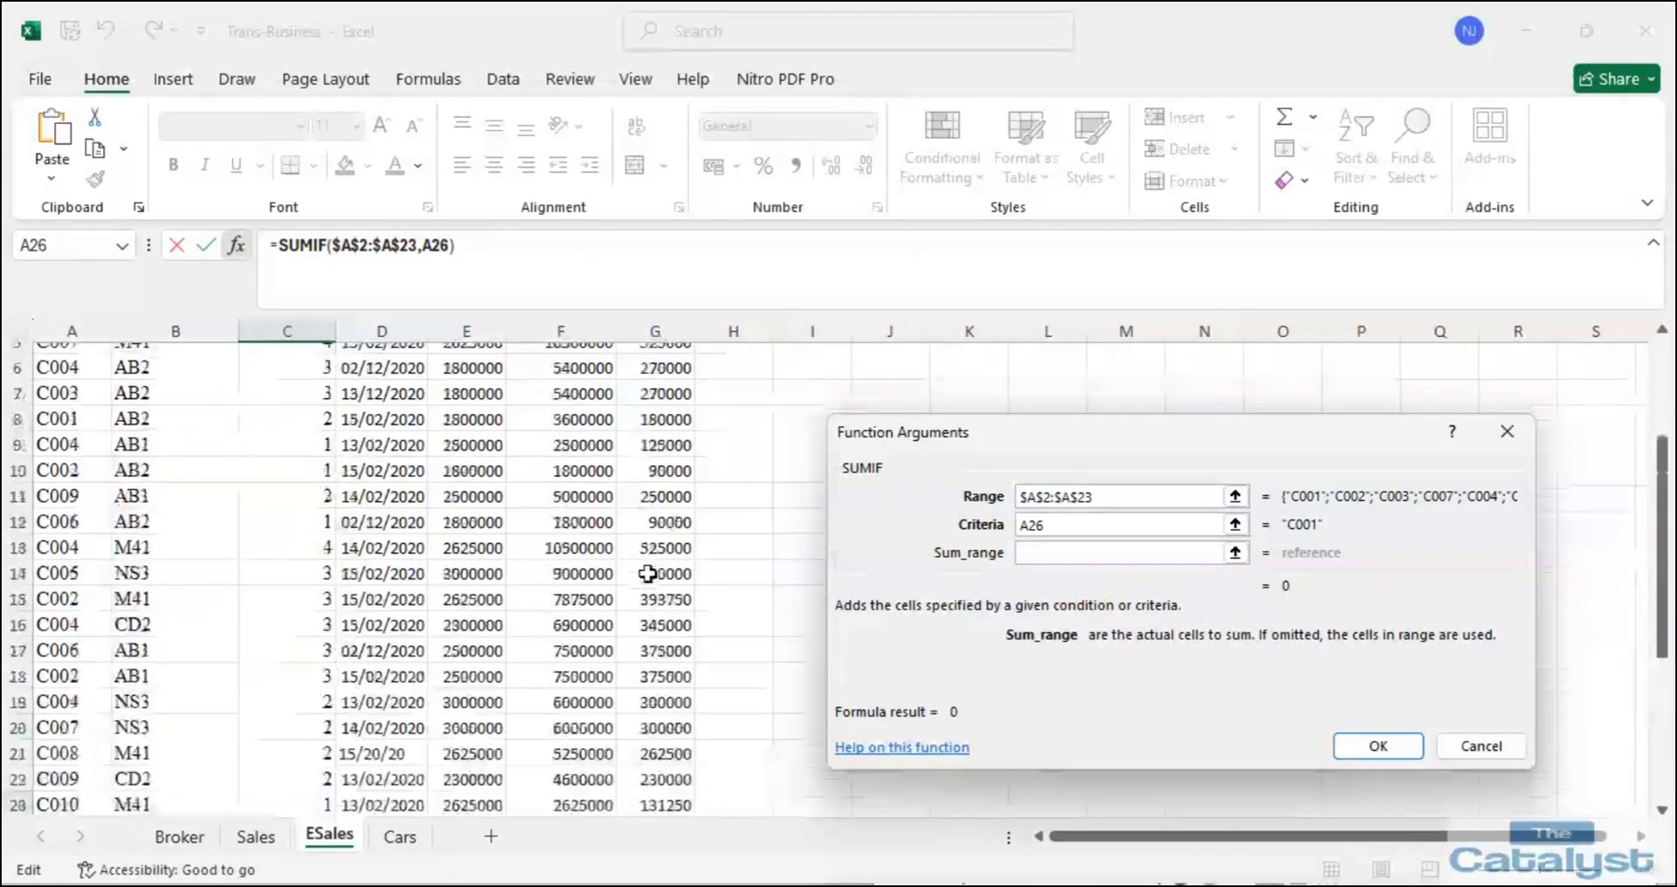
pyautogui.moveTo(679, 382); pyautogui.dragTo(690, 778)
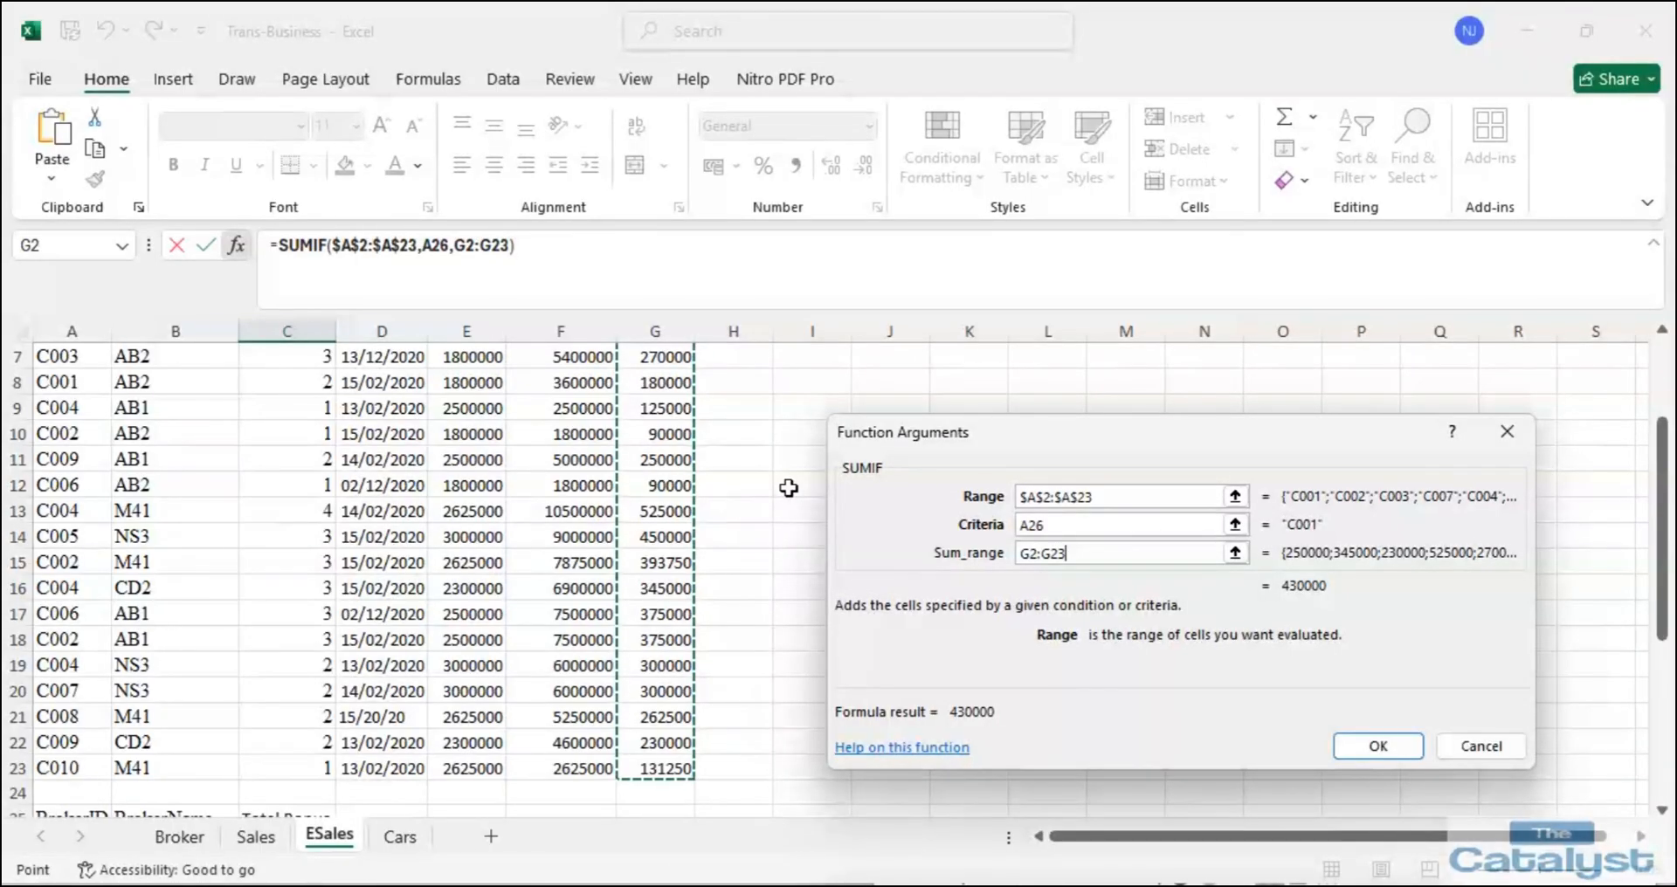
pyautogui.scroll(-3, 789, 487)
pyautogui.press('F4')
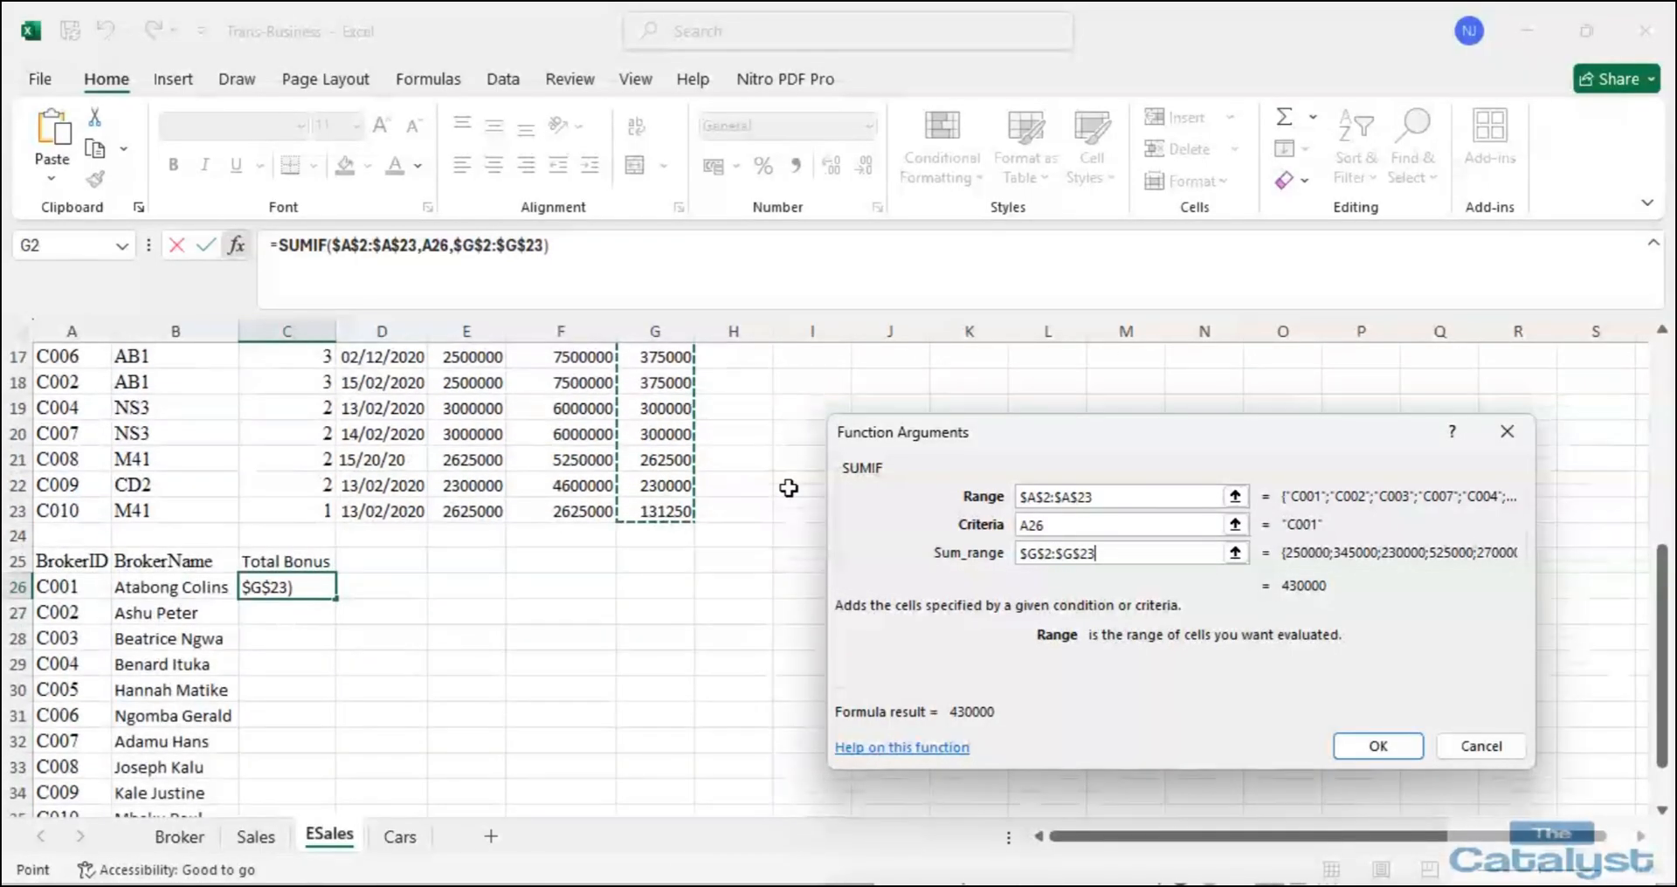
pyautogui.click(1377, 748)
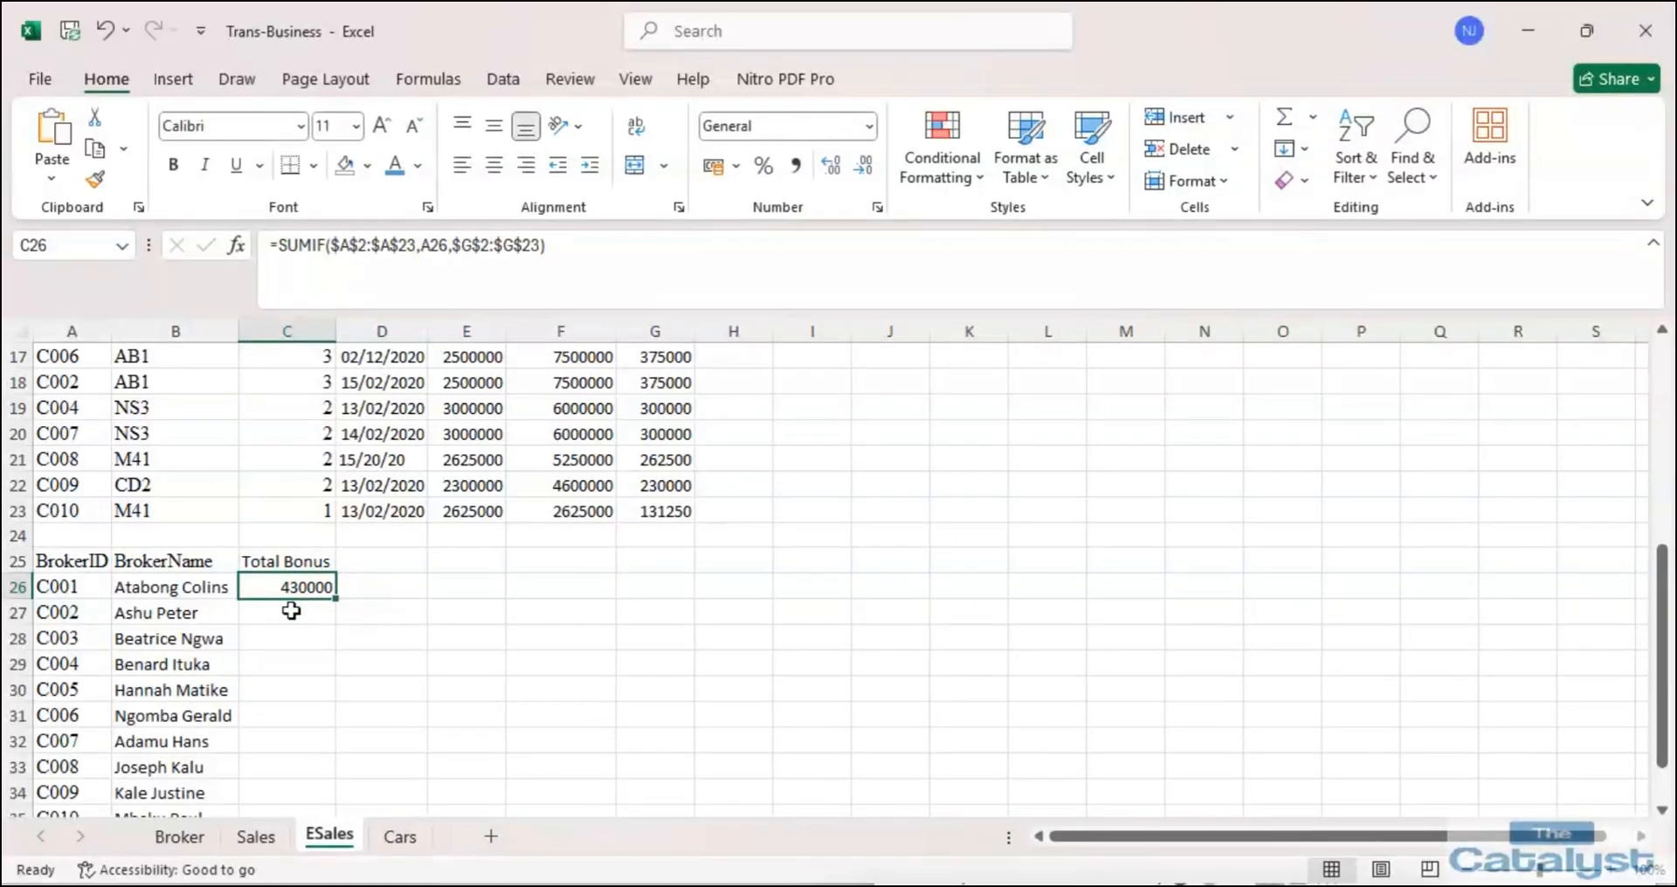
pyautogui.scroll(6, 706, 612)
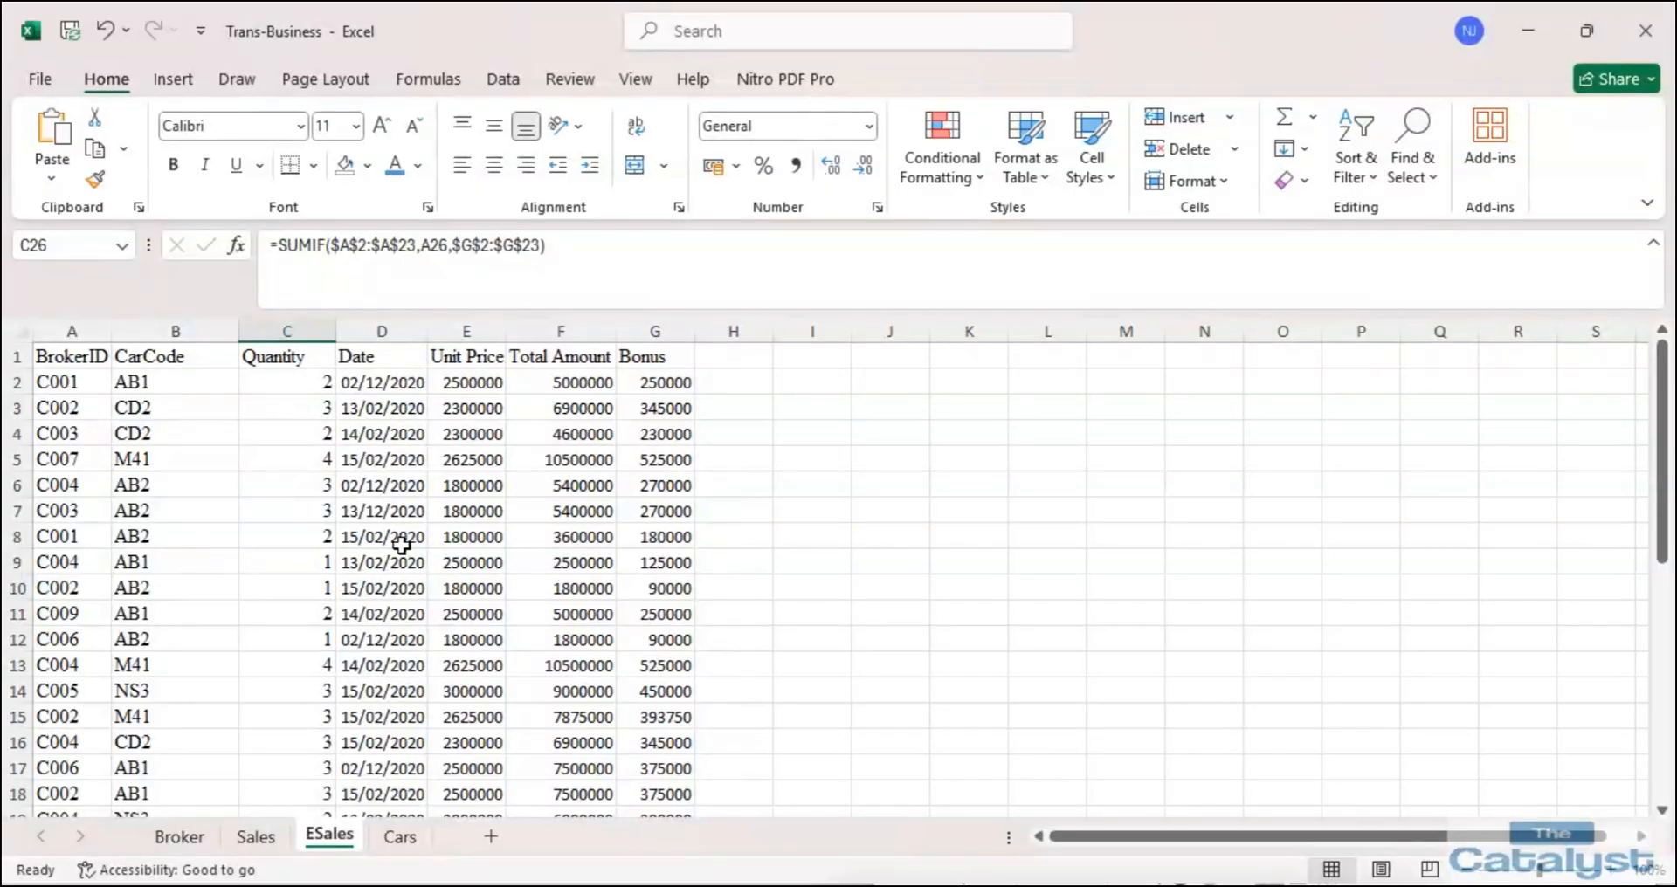
# Fill the SUMIF formula from C26 down through C35 for all the brokers in the ESales sheet.
pyautogui.click(674, 540)
pyautogui.scroll(-2, 181, 629)
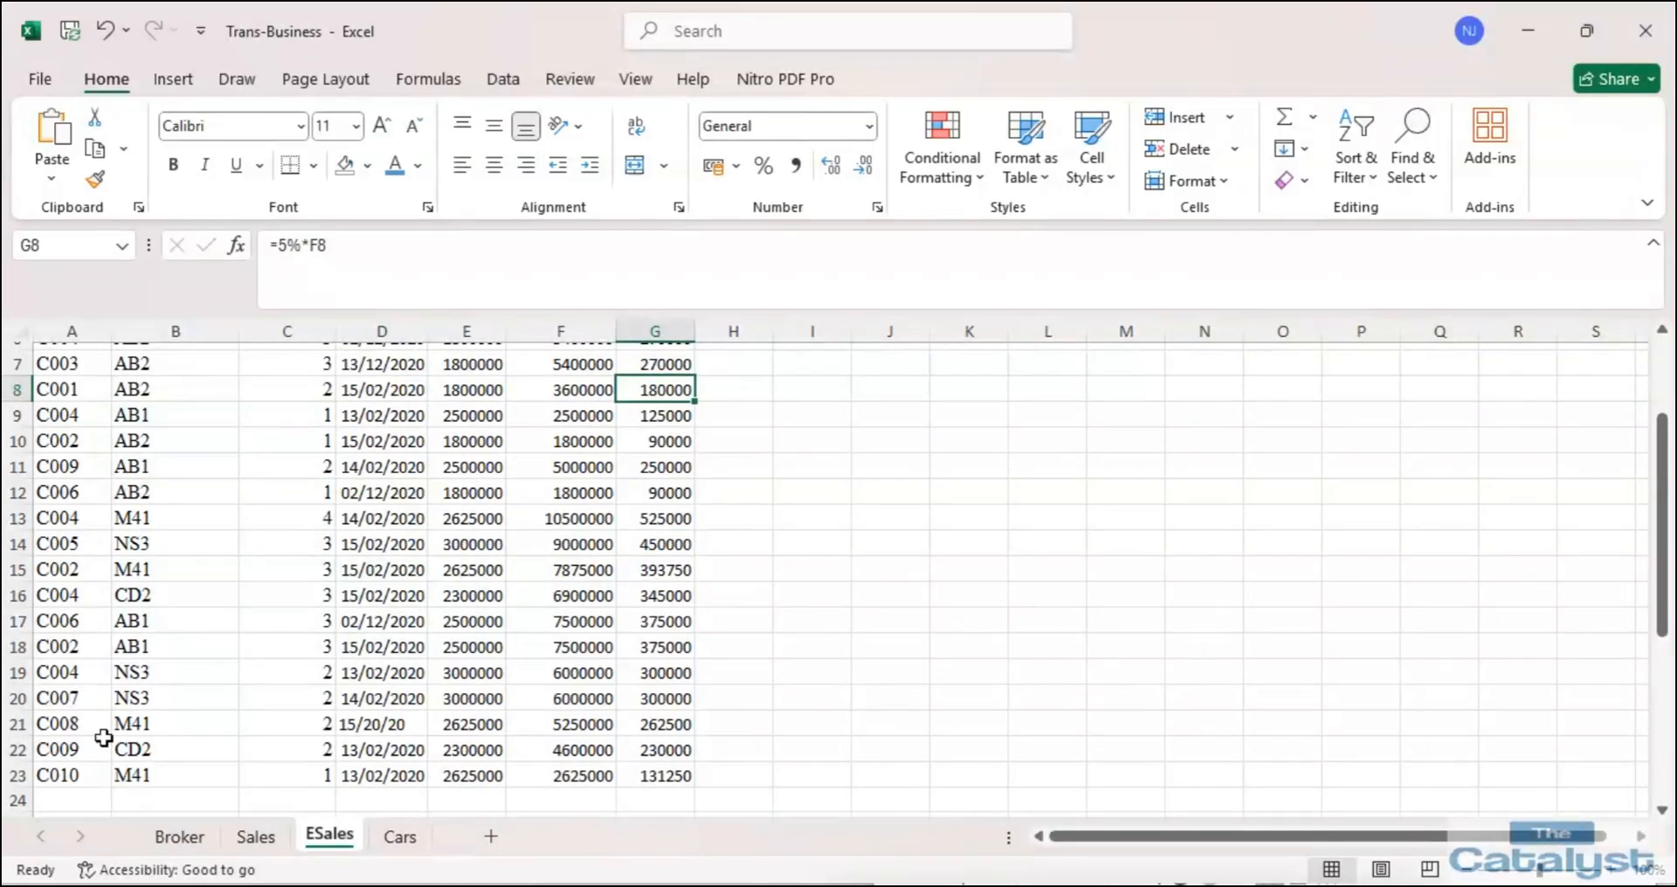
pyautogui.scroll(-4, 453, 647)
pyautogui.click(292, 559)
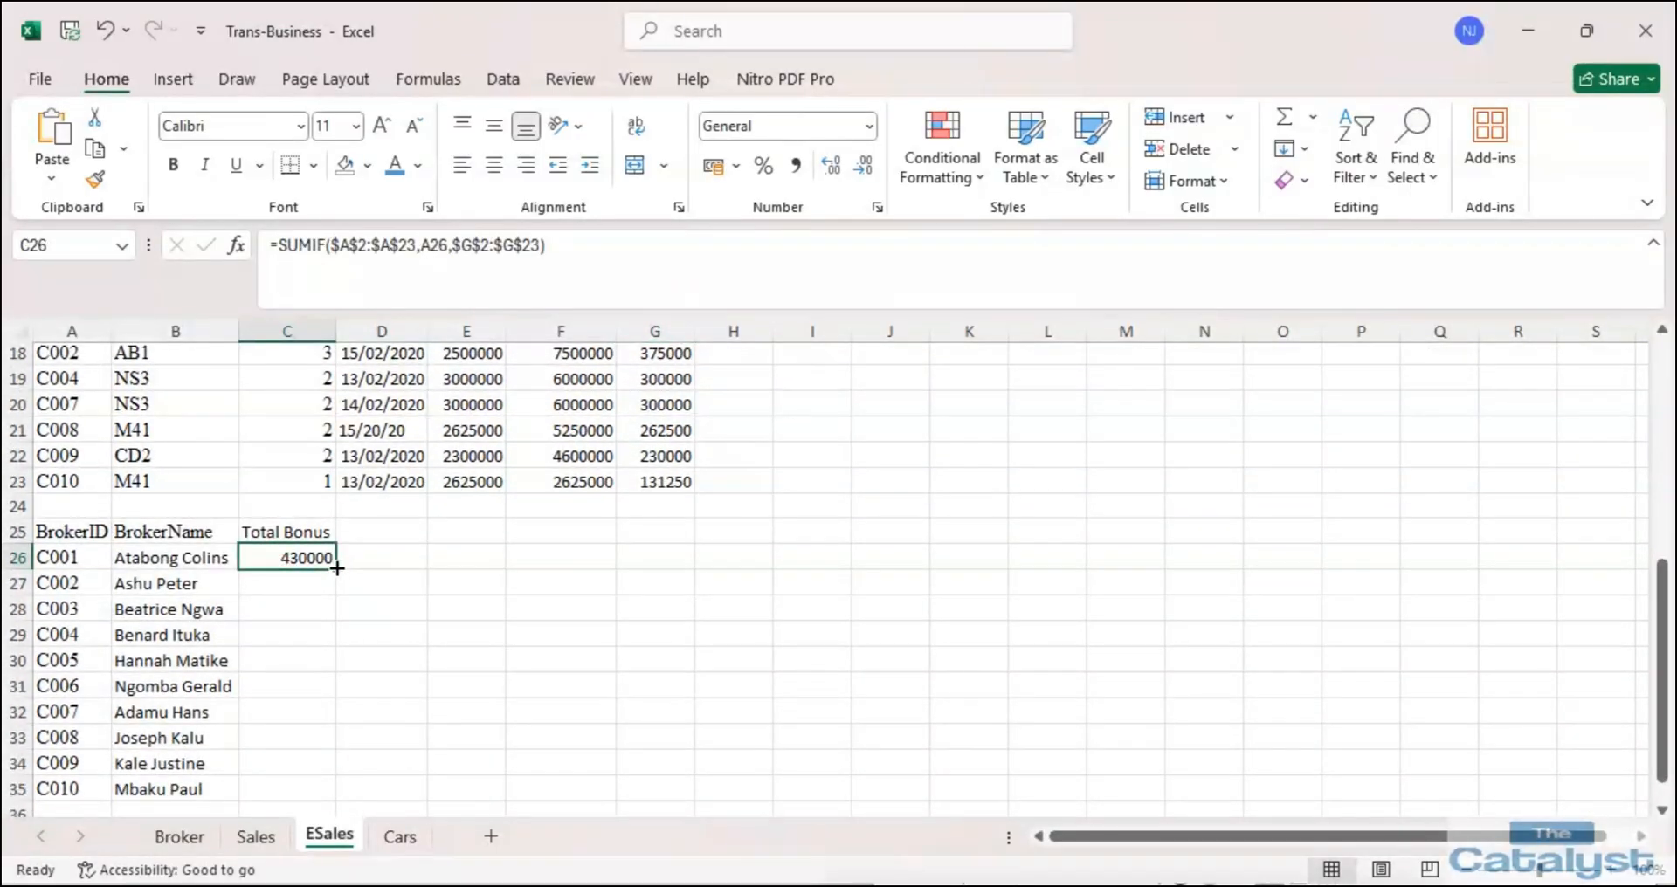
pyautogui.doubleClick(336, 566)
pyautogui.scroll(-2, 458, 651)
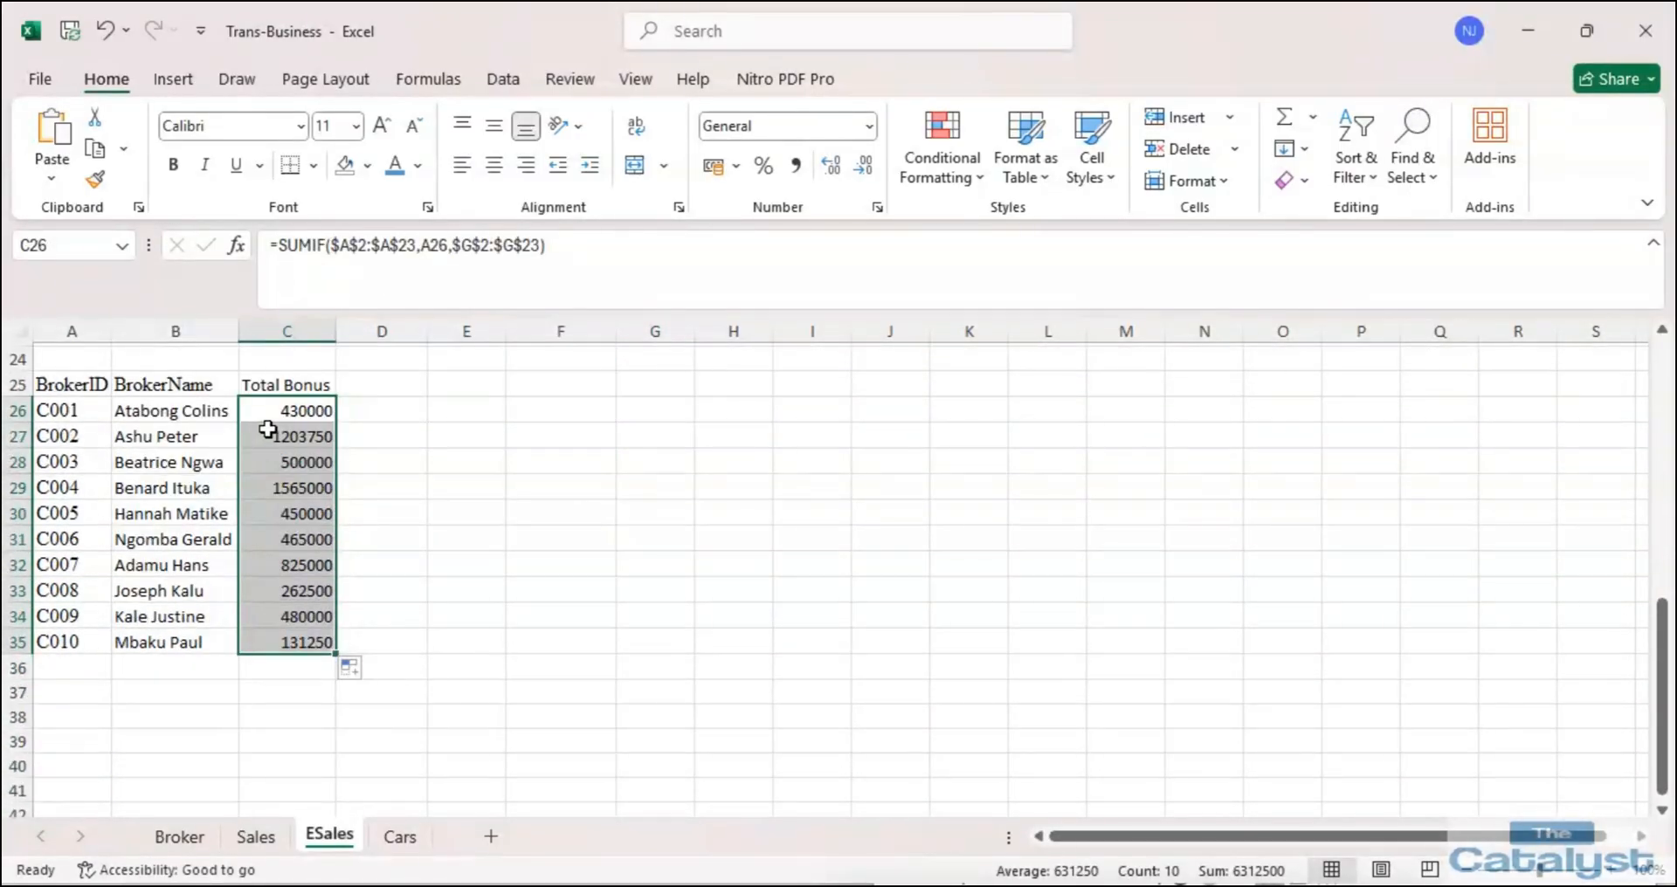
# Switch to the June 2021 exam PDF and examine the Total row of Table 2 and the questions following the table.
pyautogui.click(713, 884)
pyautogui.scroll(-2, 1048, 451)
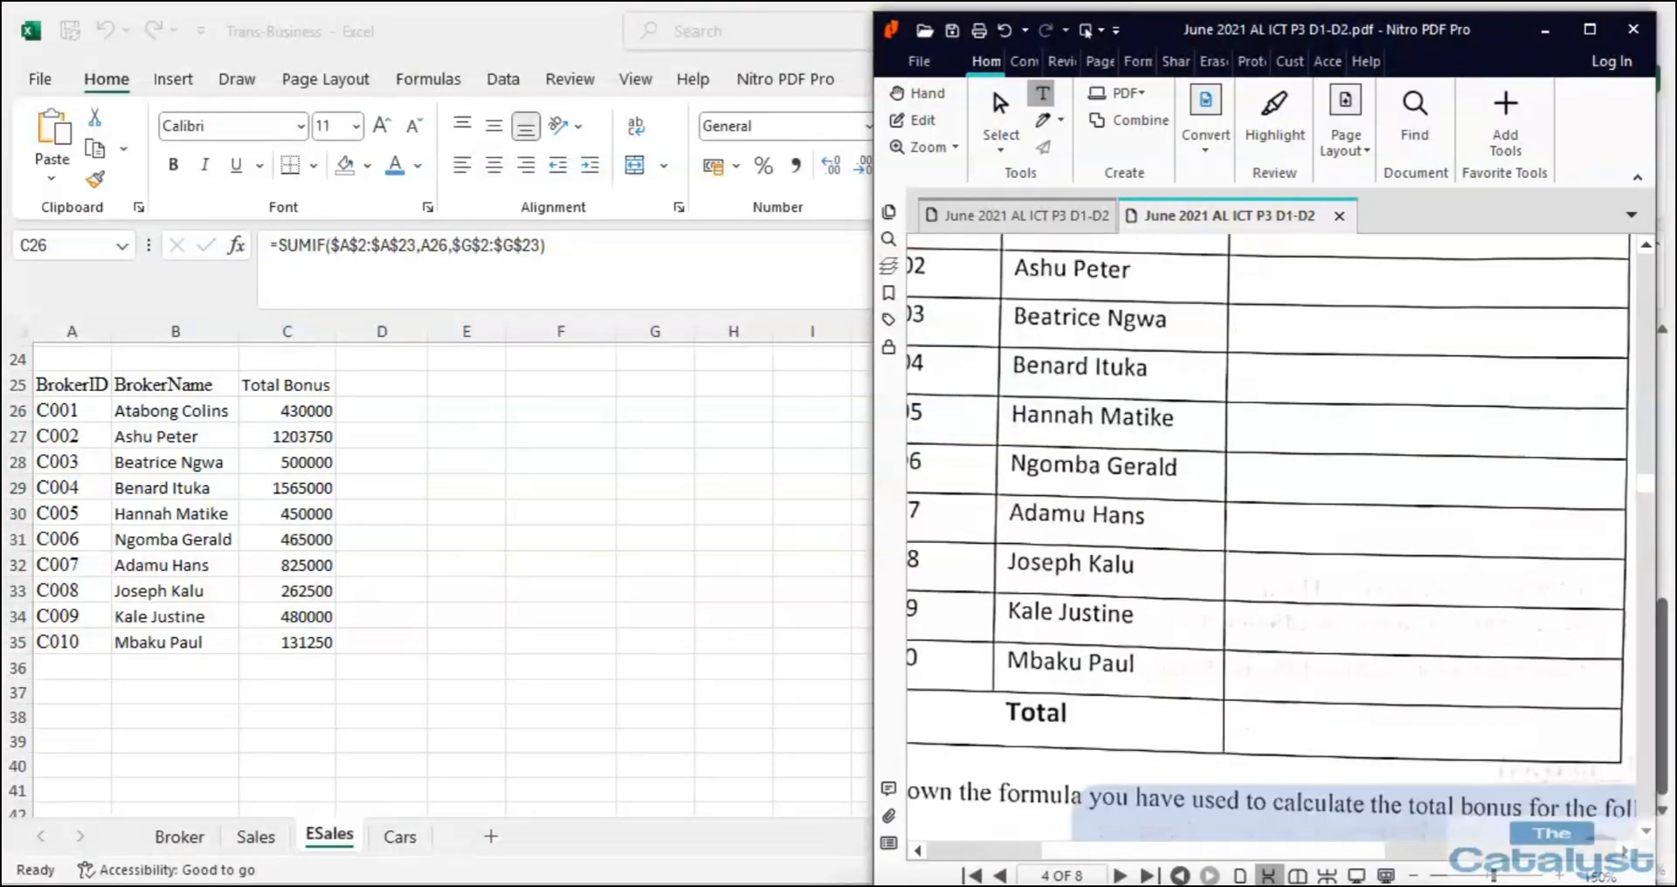
pyautogui.click(1593, 33)
pyautogui.scroll(-6, 844, 538)
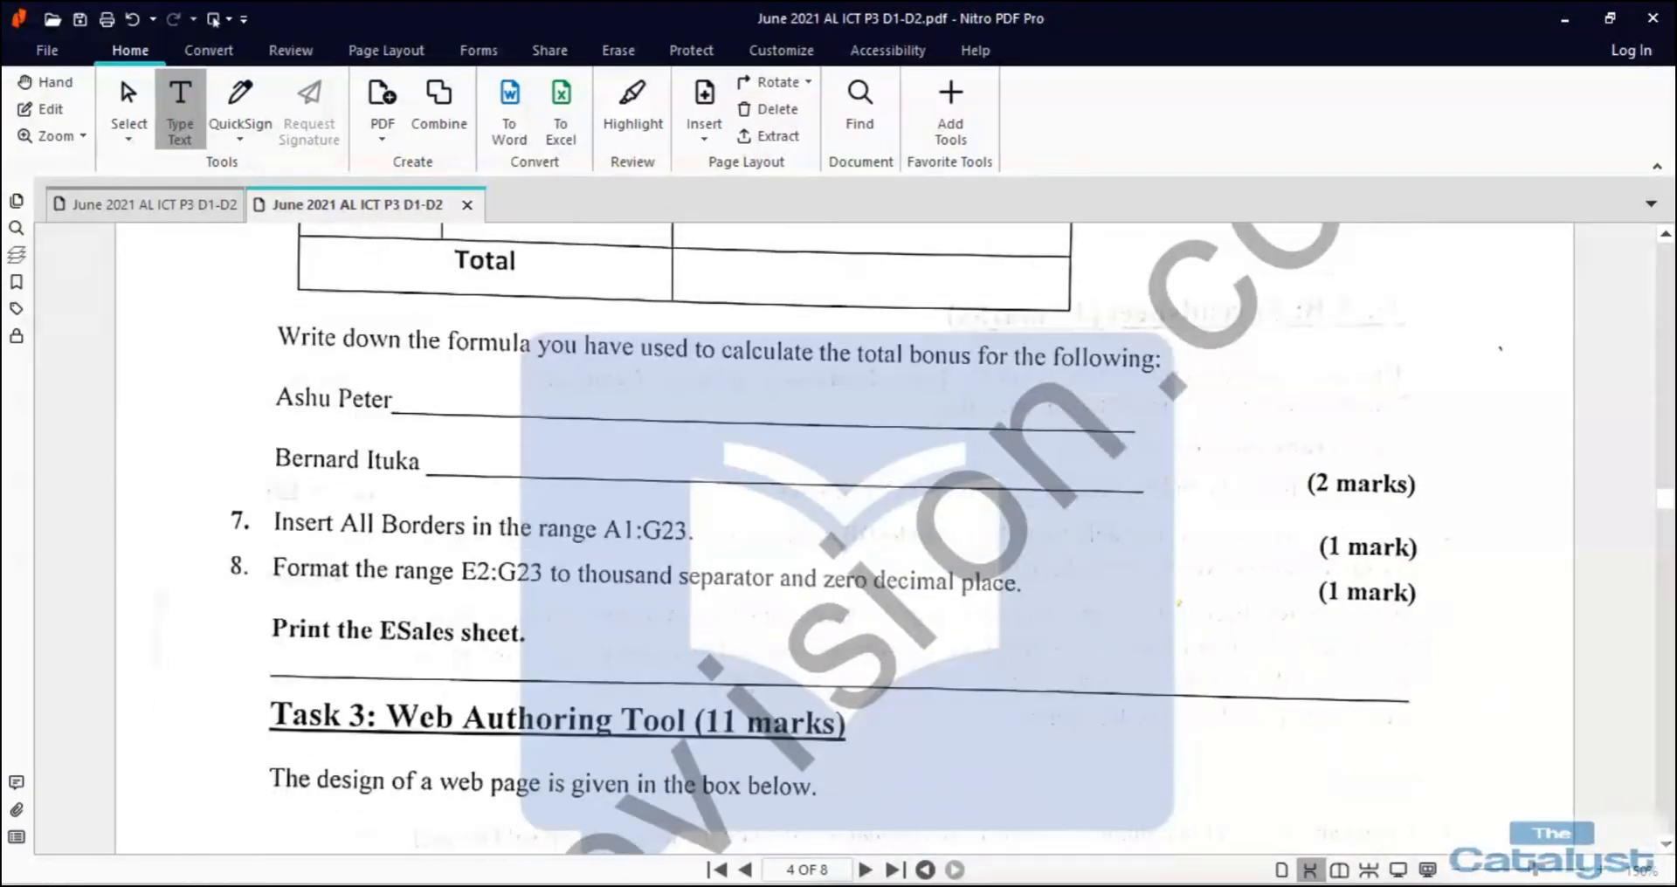
pyautogui.scroll(1, 844, 538)
pyautogui.scroll(1, 843, 538)
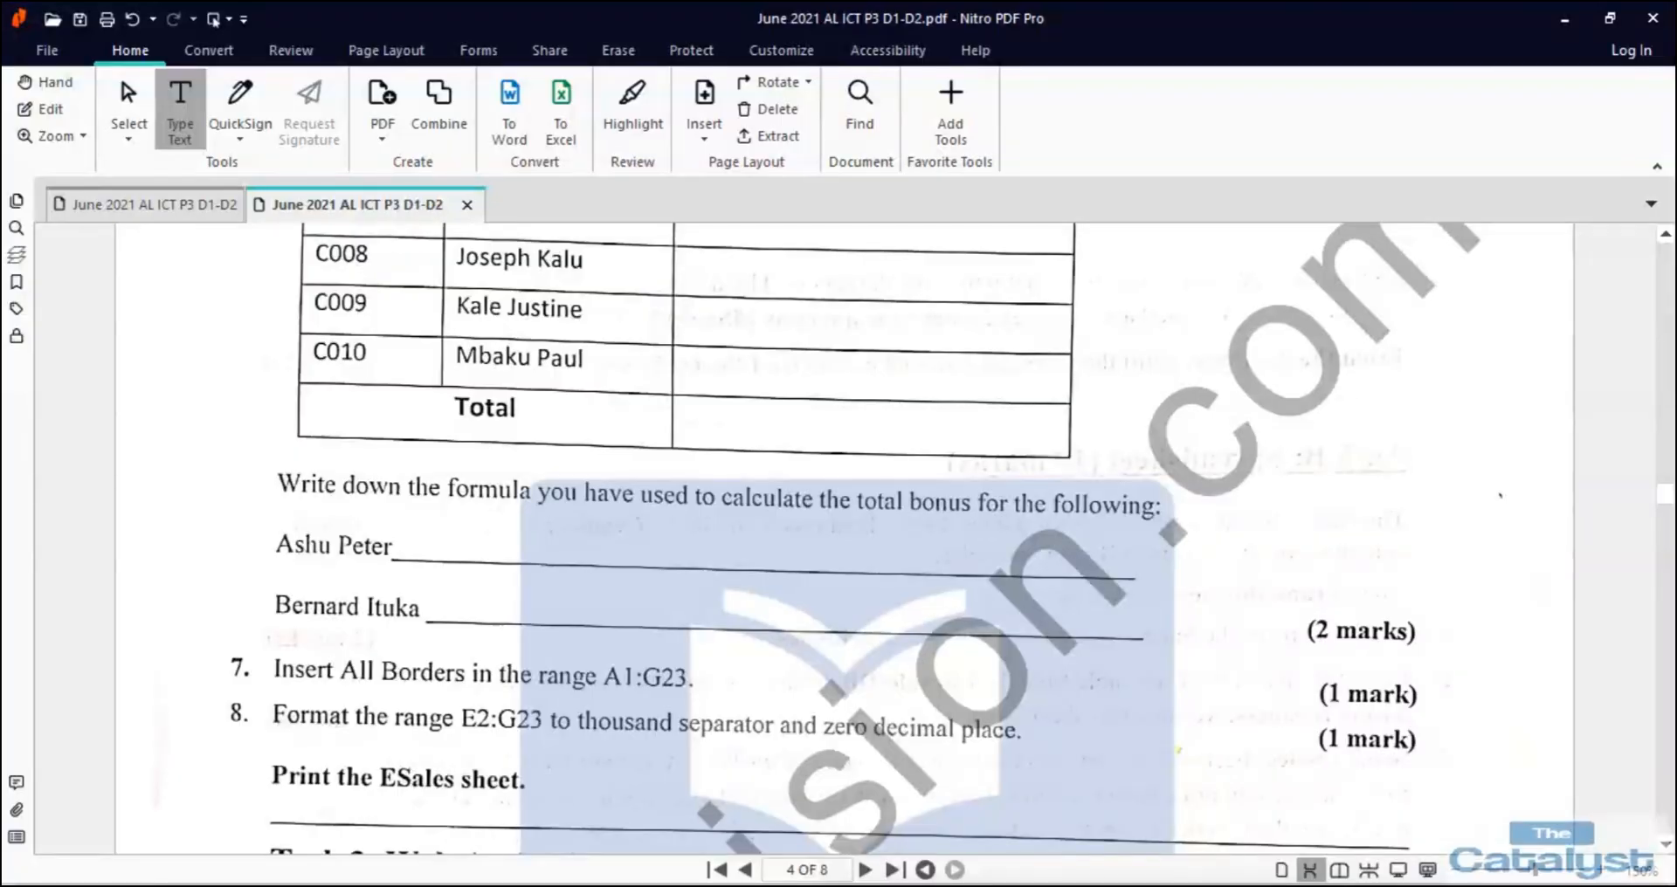
pyautogui.scroll(5, 843, 538)
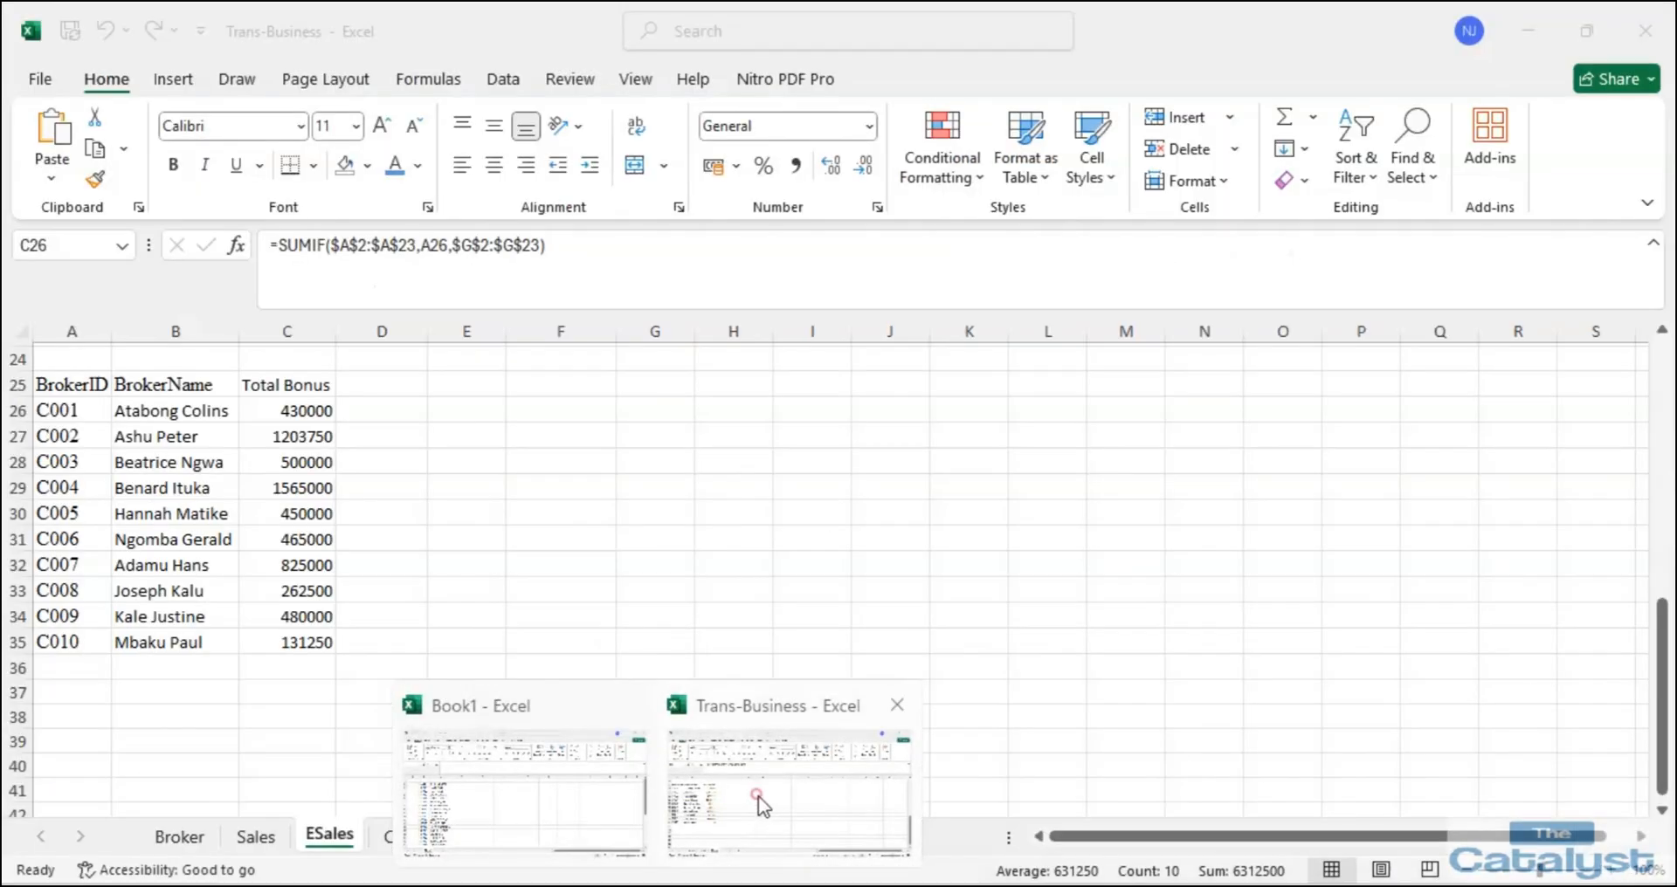
# Return to the Trans-Business workbook in Excel and enter the label Total in B36 of ESales.
pyautogui.click(763, 804)
pyautogui.click(143, 664)
pyautogui.write('Total')
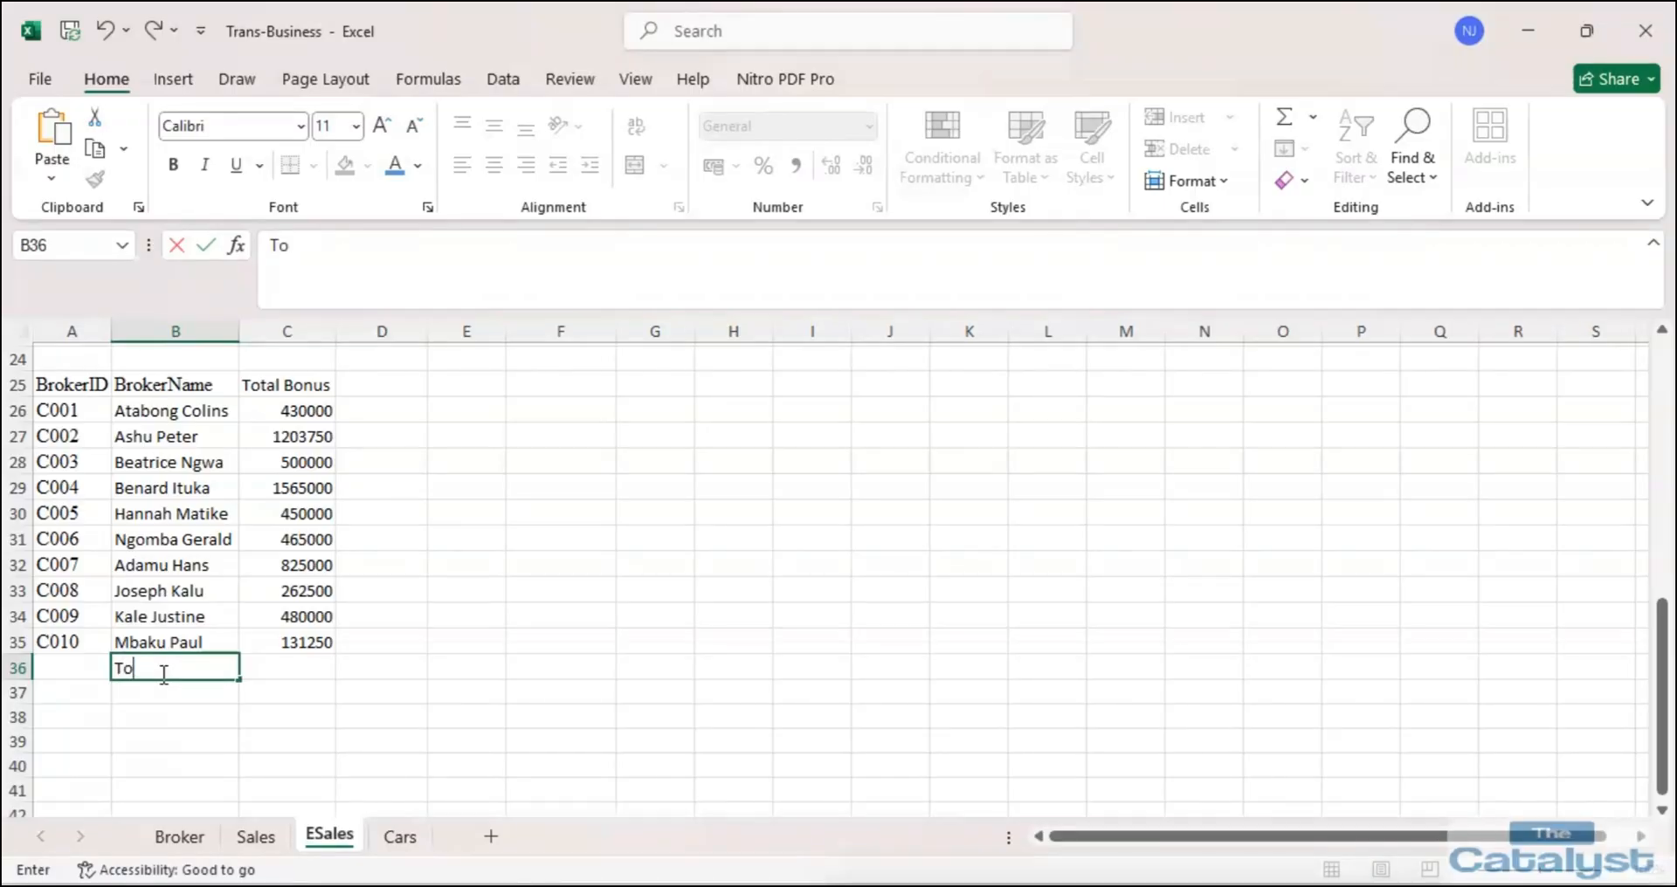
pyautogui.click(293, 662)
# Apply All Borders to the broker bonus table in A25:C36.
pyautogui.moveTo(65, 387); pyautogui.dragTo(254, 664)
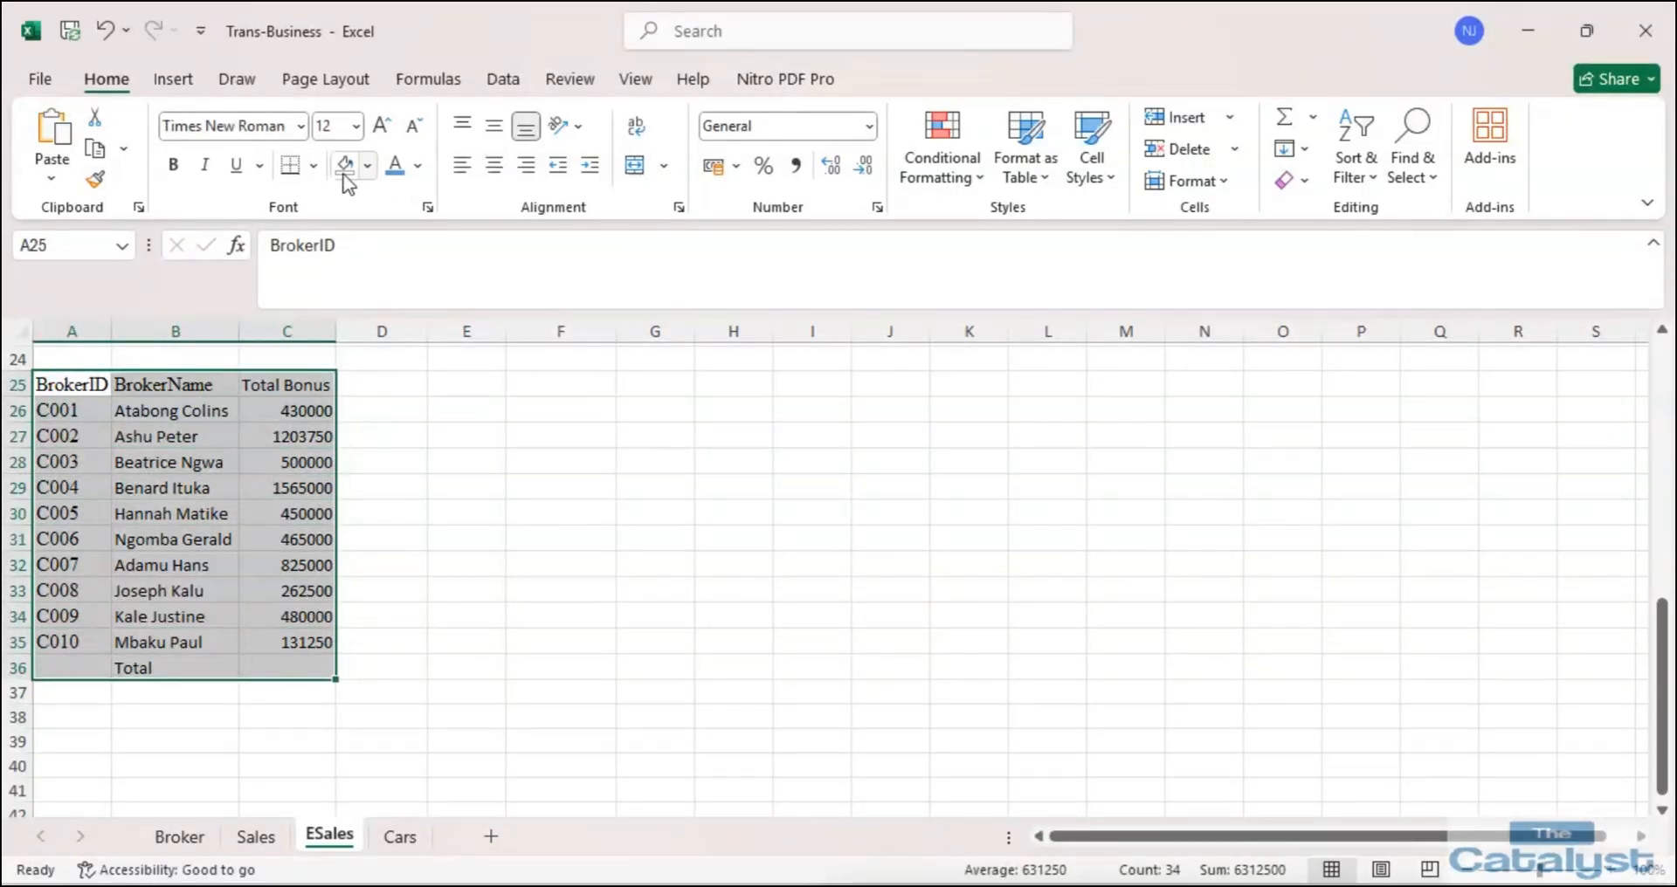
pyautogui.click(312, 165)
pyautogui.click(358, 411)
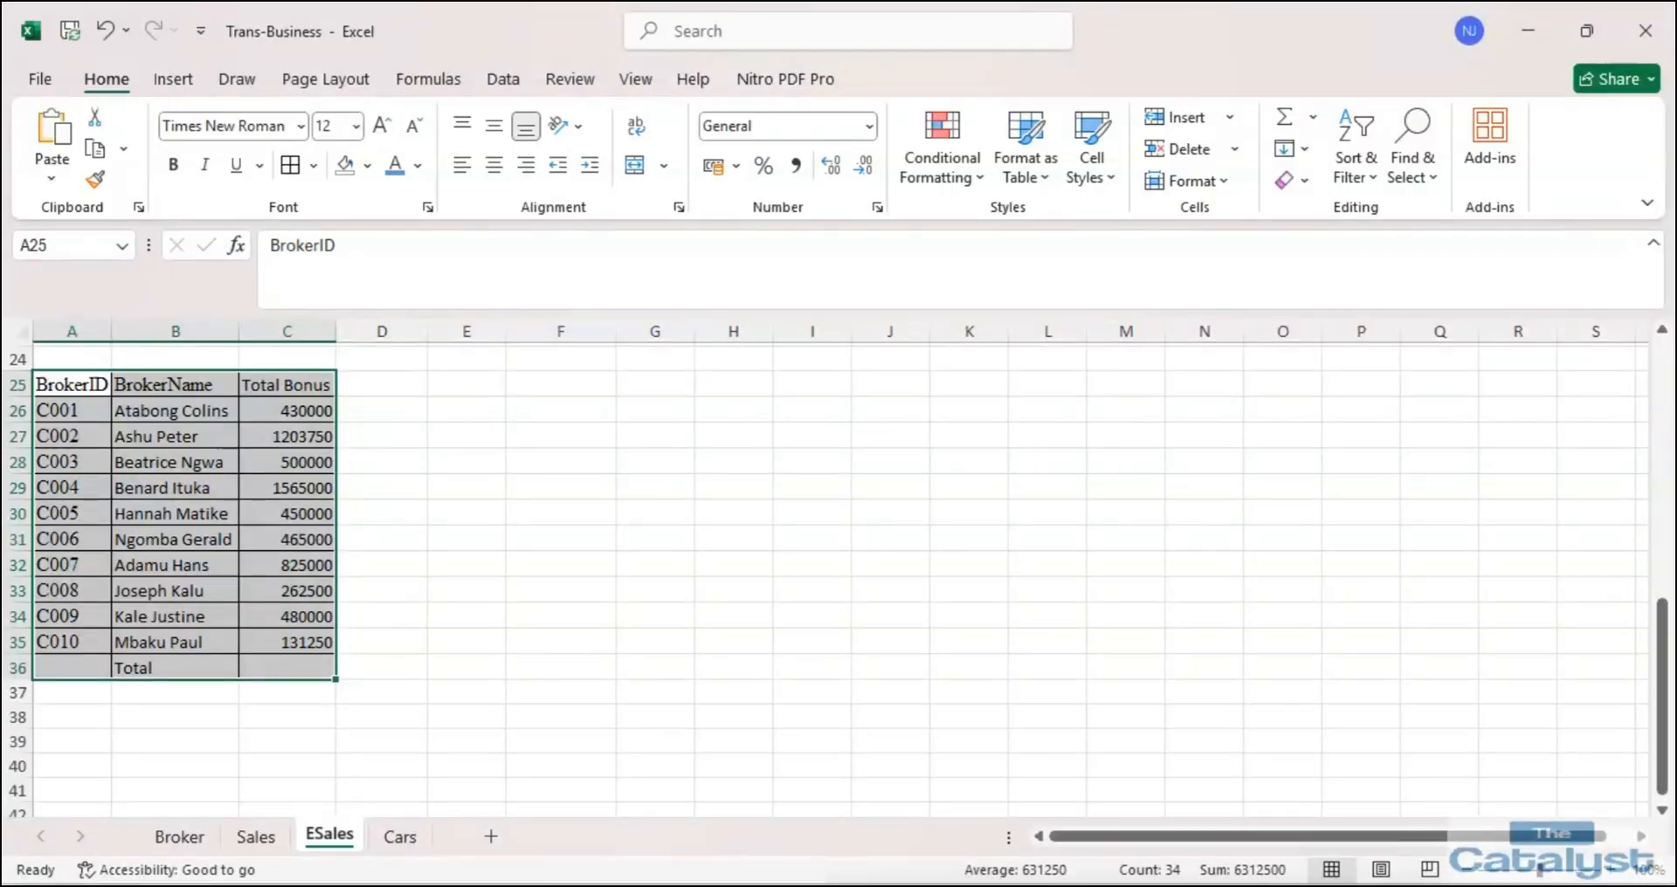
# Check the table layout in the exam PDF and merge and center A36:B36 in ESales.
pyautogui.click(711, 886)
pyautogui.click(711, 886)
pyautogui.moveTo(118, 668); pyautogui.dragTo(58, 669)
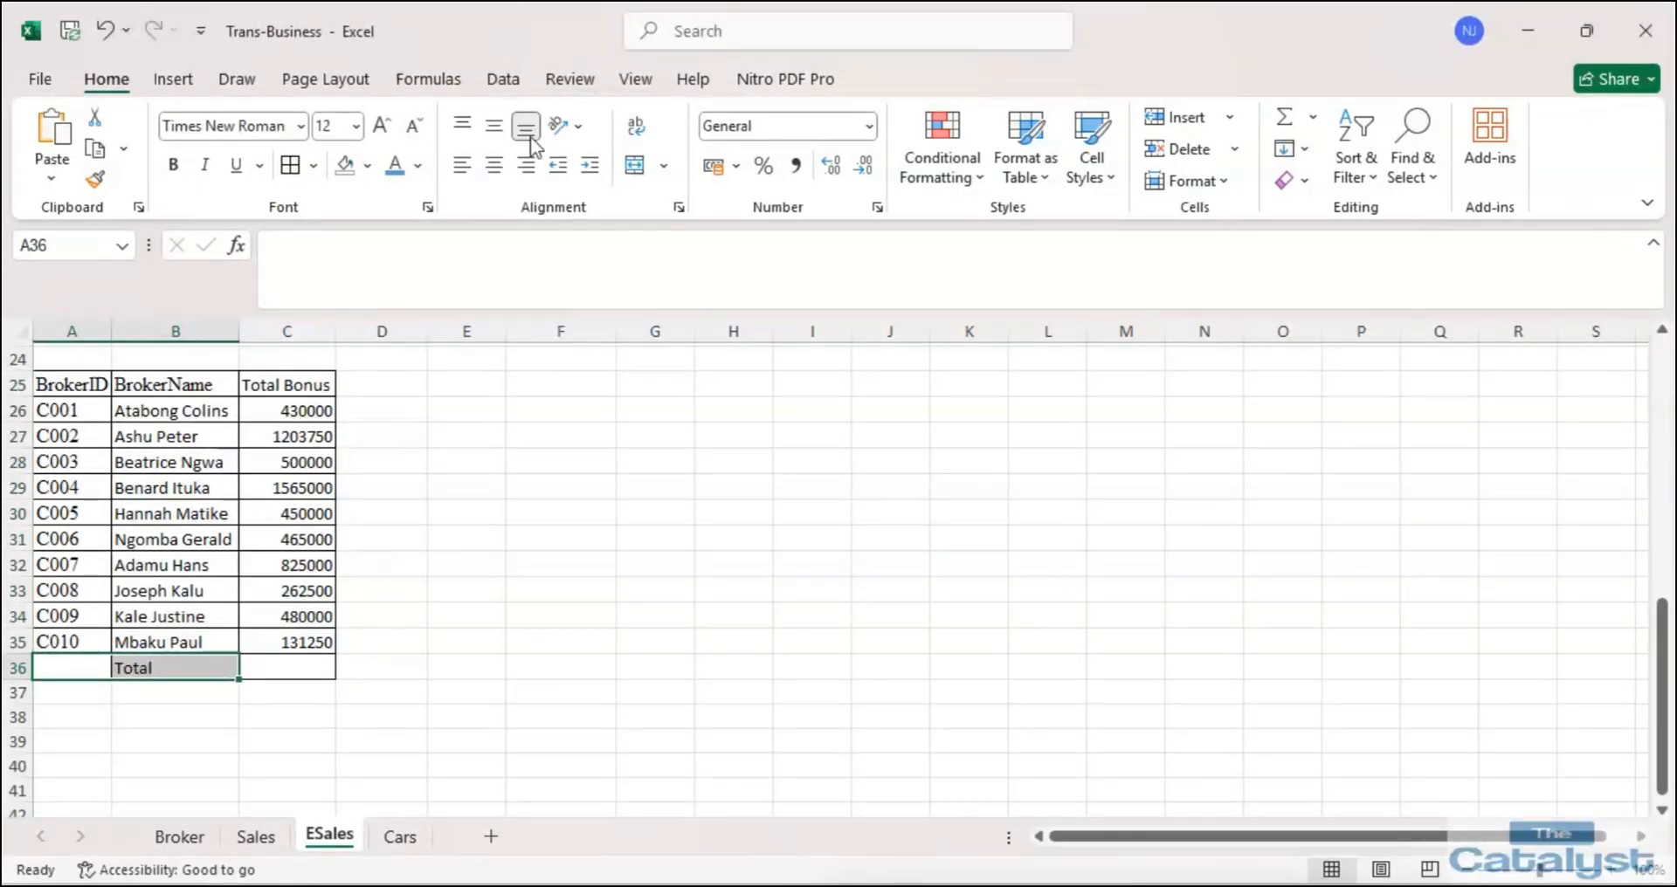
pyautogui.click(649, 174)
# Insert a SUM function in C36 that adds the total bonuses in C26:C35.
pyautogui.click(325, 669)
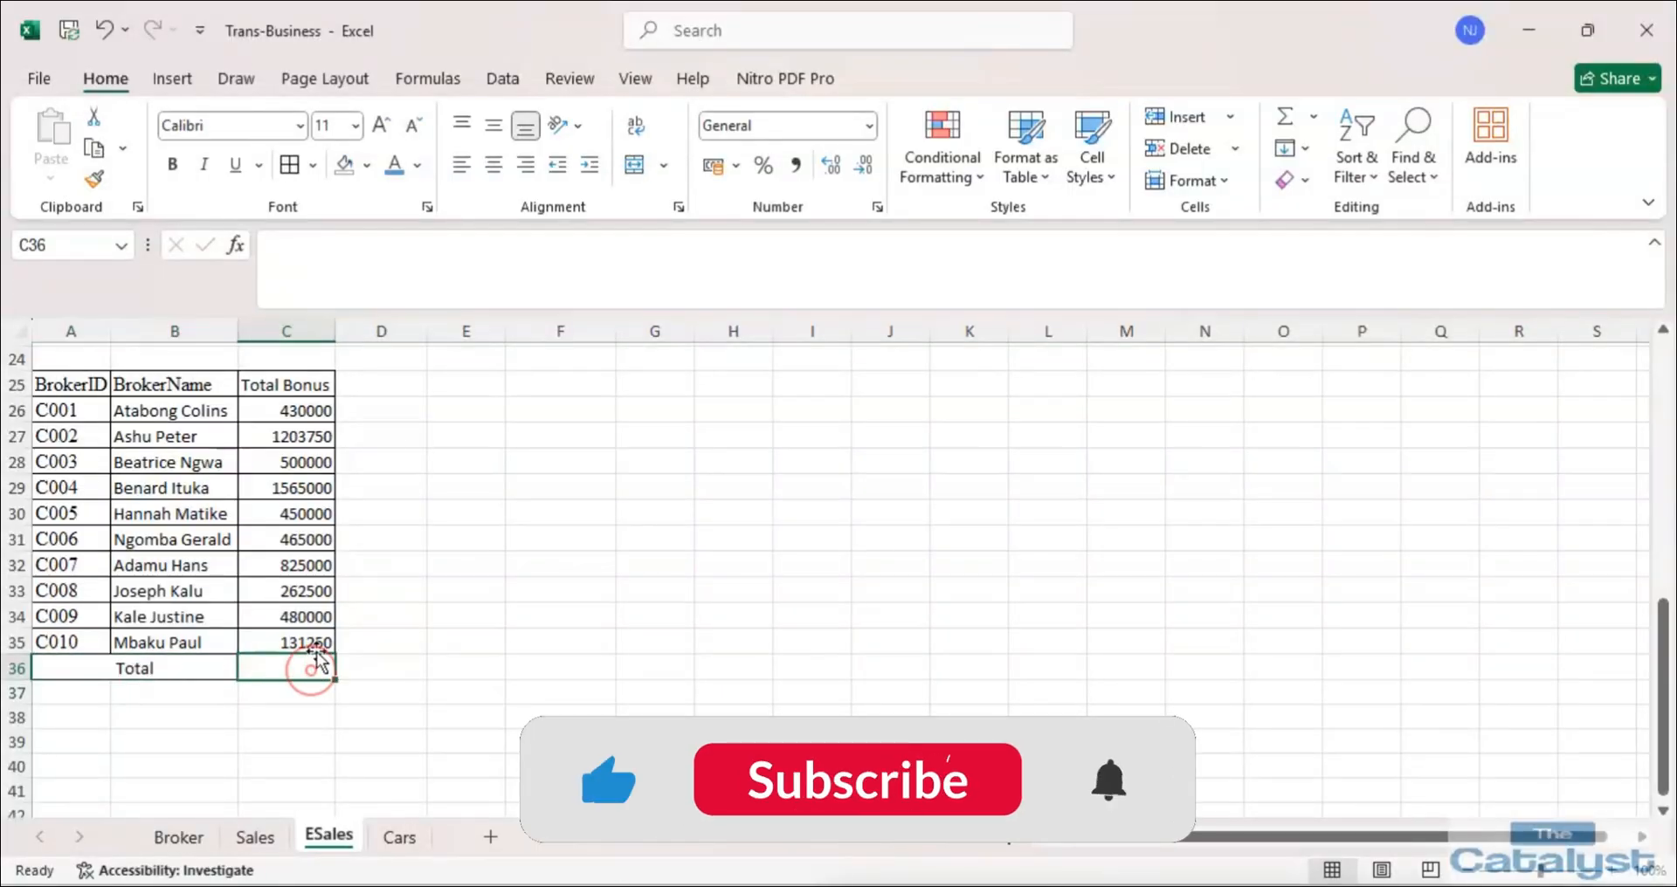
pyautogui.click(235, 245)
pyautogui.click(965, 585)
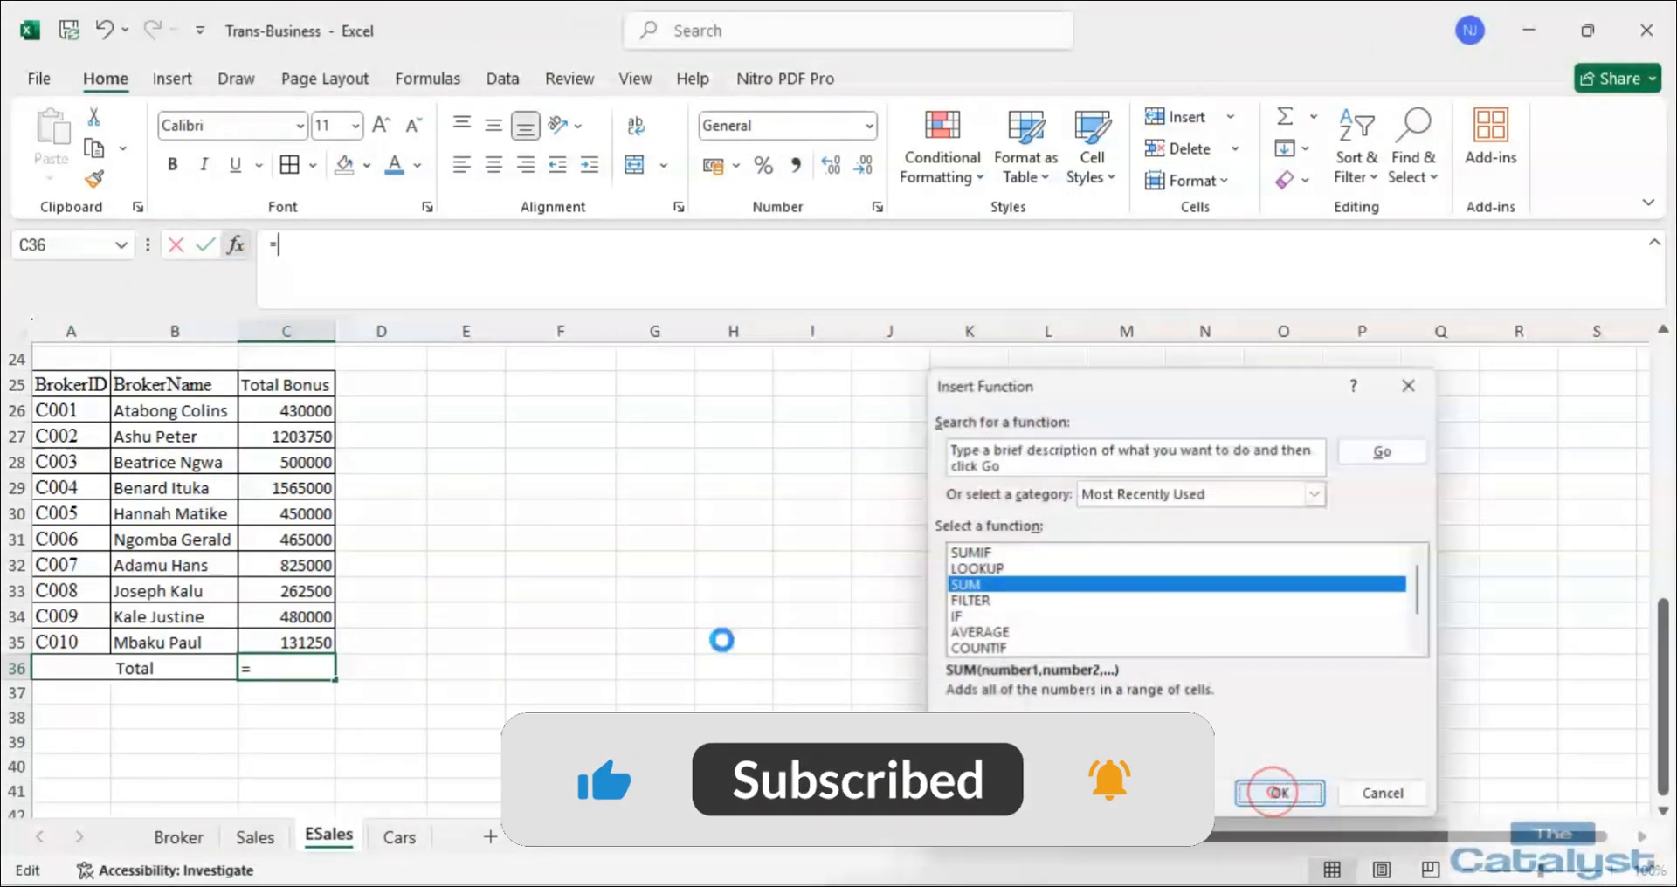
pyautogui.click(1278, 792)
pyautogui.click(1377, 775)
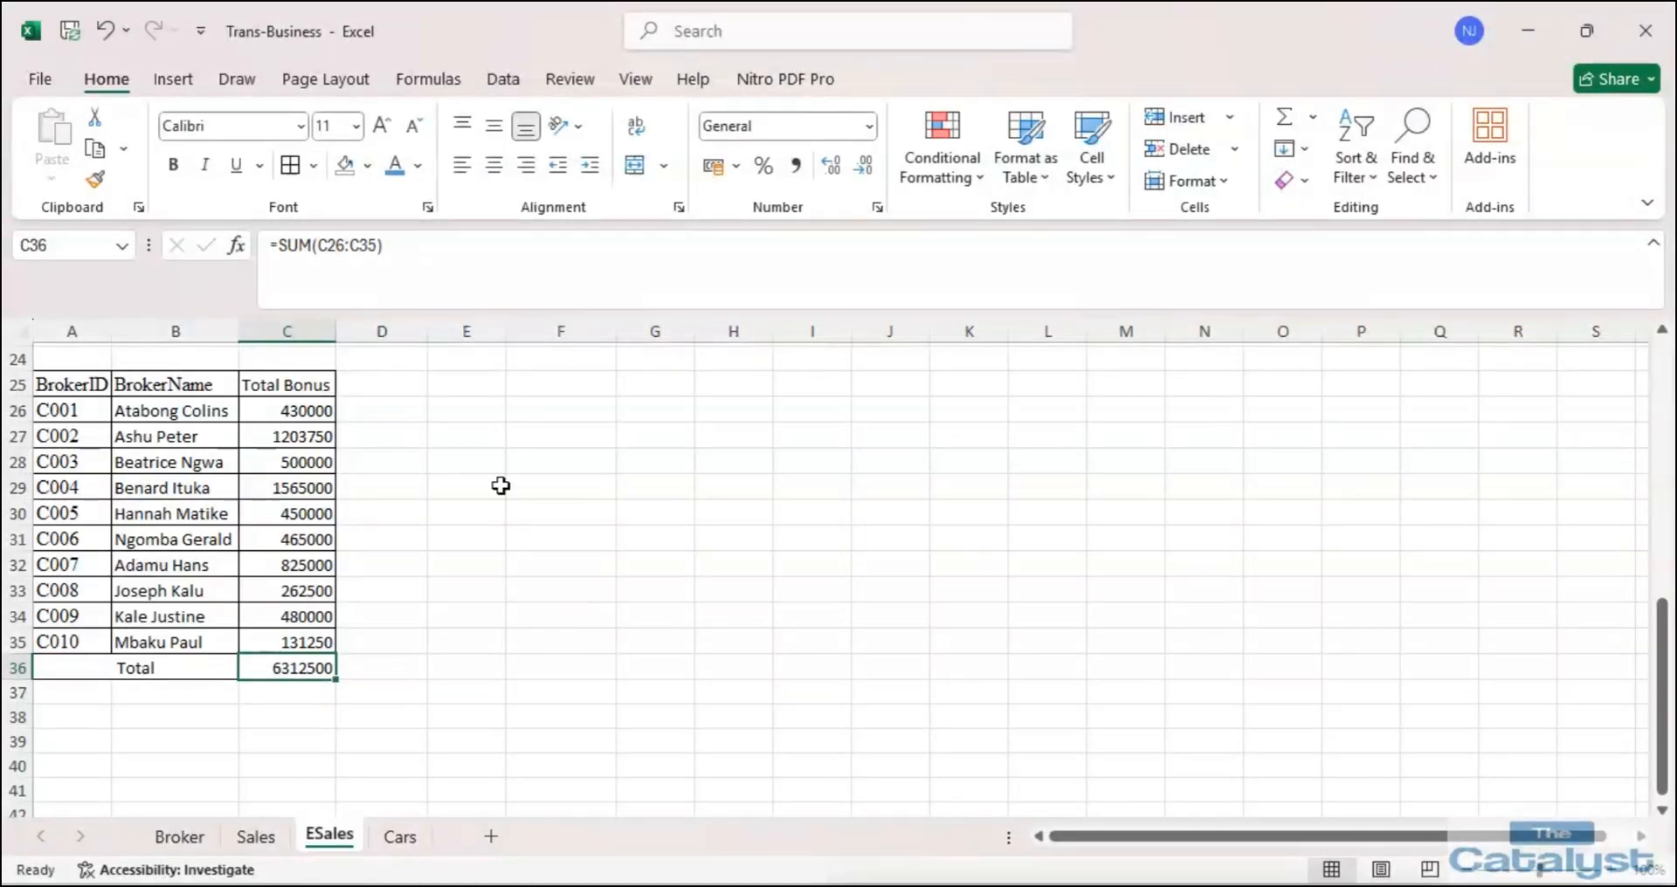
# Check the formula question in the exam PDF and copy the SUMIF formula text from C27 in ESales.
pyautogui.click(712, 764)
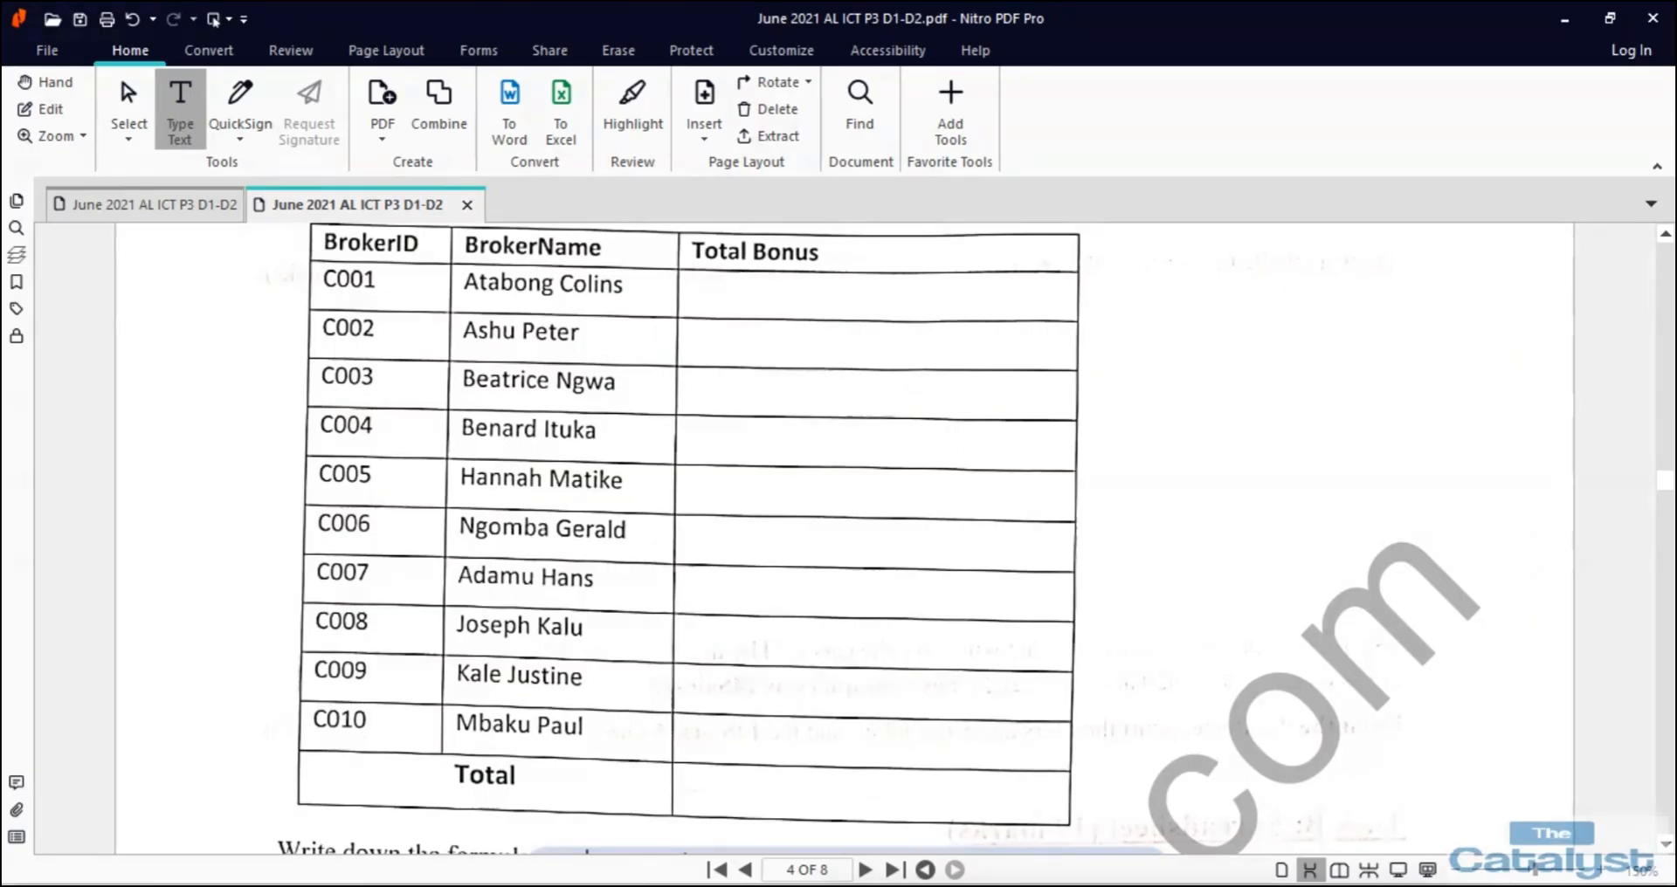
pyautogui.scroll(-3, 498, 476)
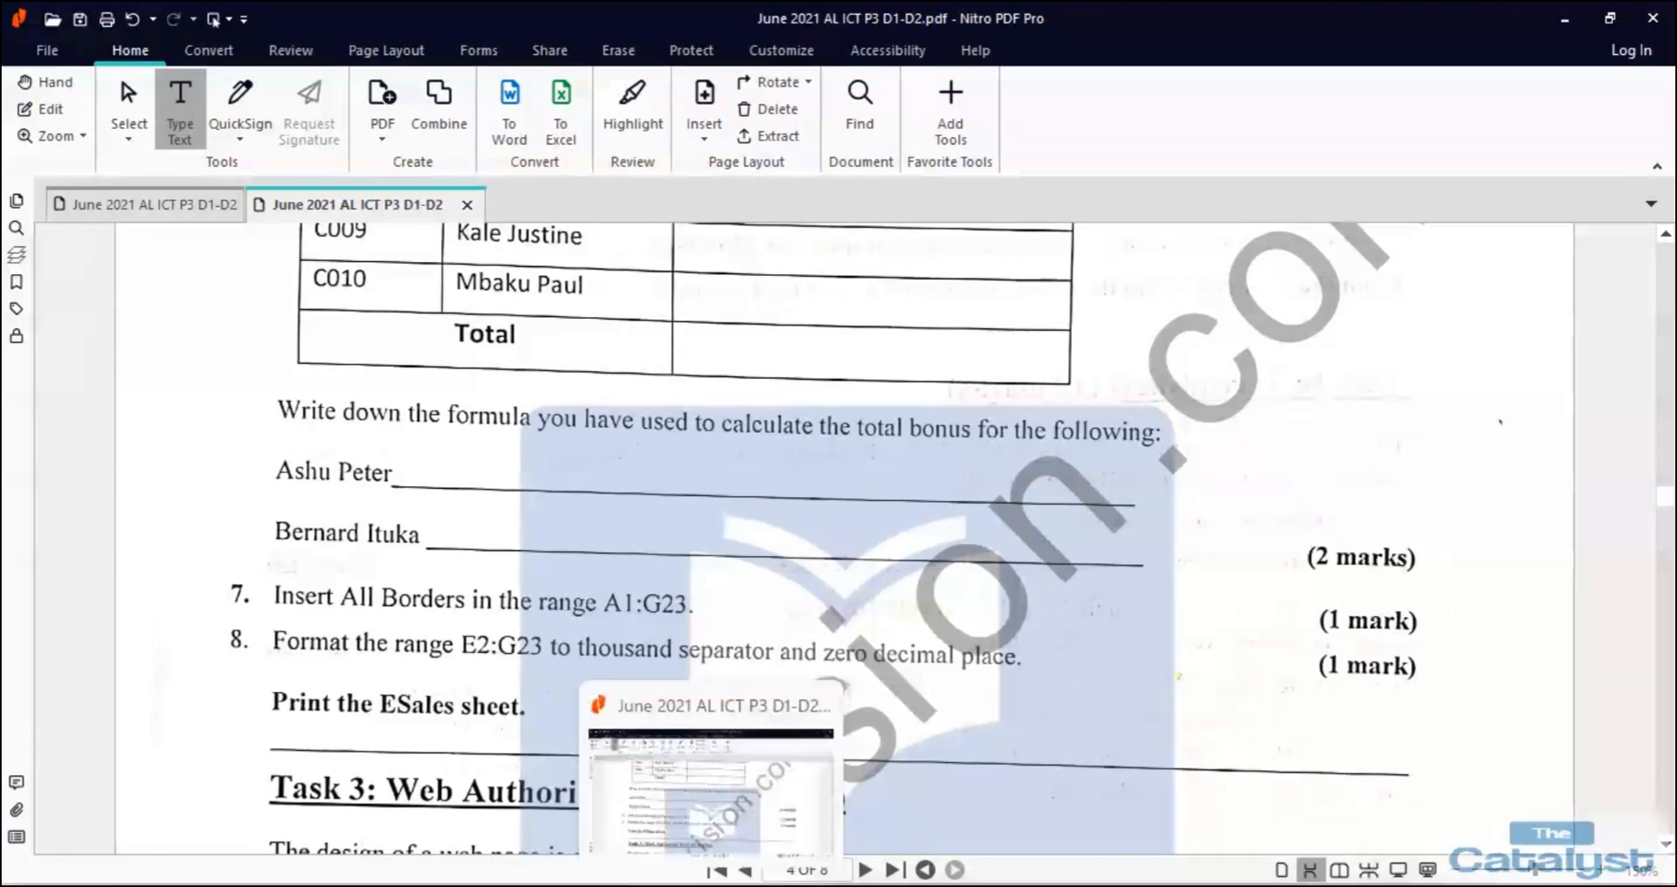
pyautogui.click(718, 883)
pyautogui.click(277, 436)
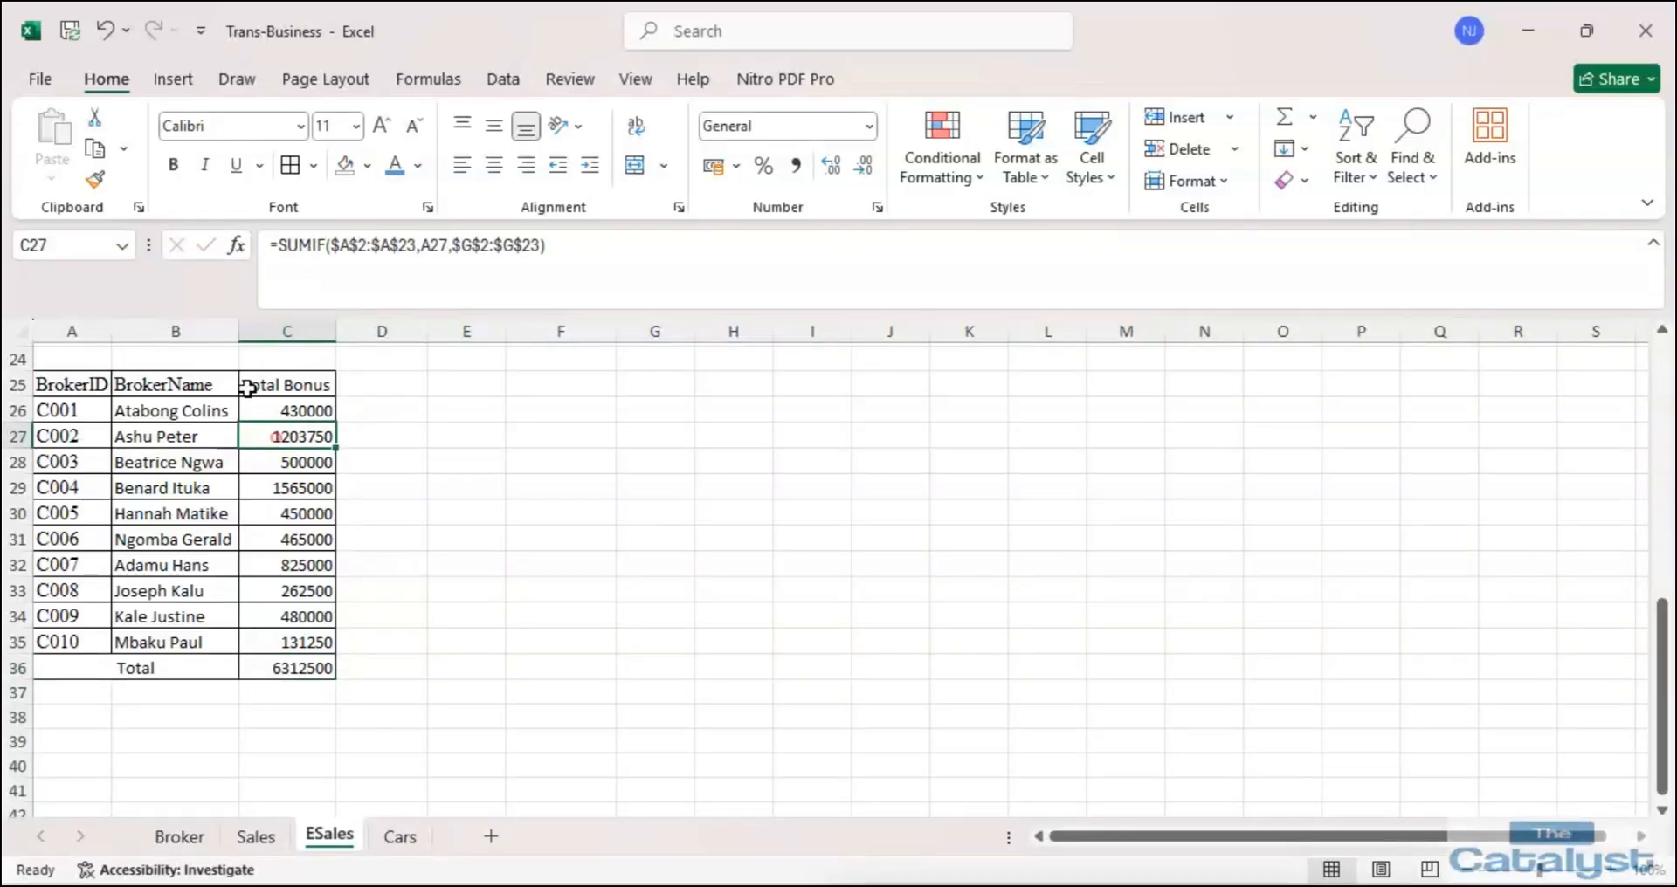
pyautogui.click(599, 249)
pyautogui.moveTo(599, 249); pyautogui.dragTo(271, 245)
pyautogui.rightClick(271, 245)
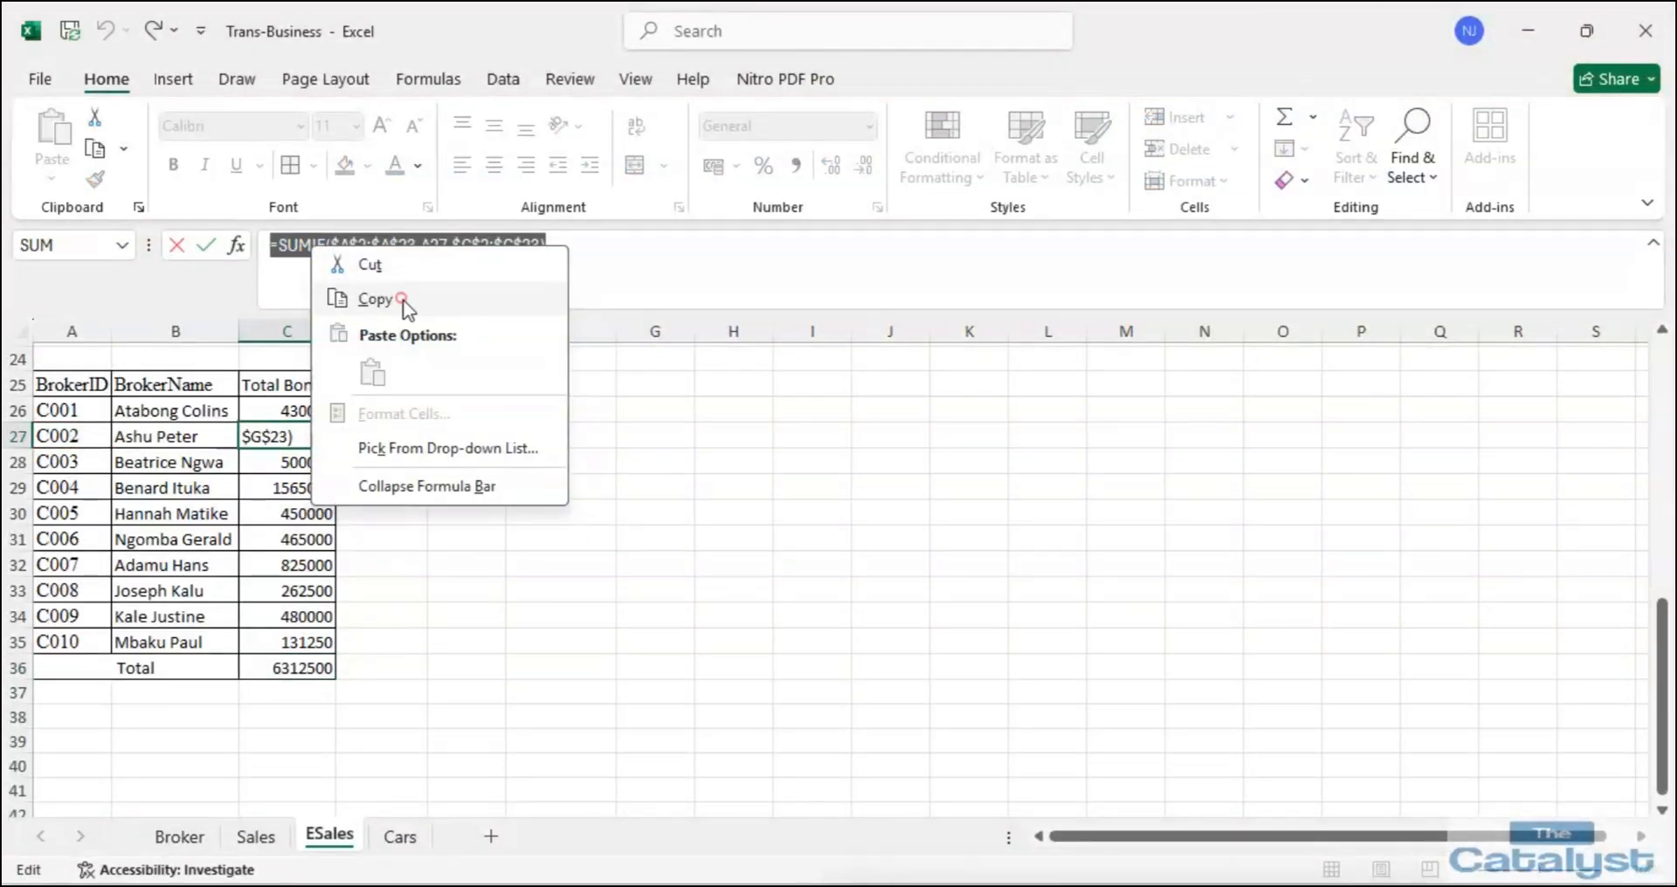
pyautogui.click(397, 298)
# Switch to the exam PDF and paste =SUMIF($A$2:$A$23,A27,$G$2:$G$23) on the first broker's formula answer line.
pyautogui.moveTo(718, 883)
pyautogui.click(720, 830)
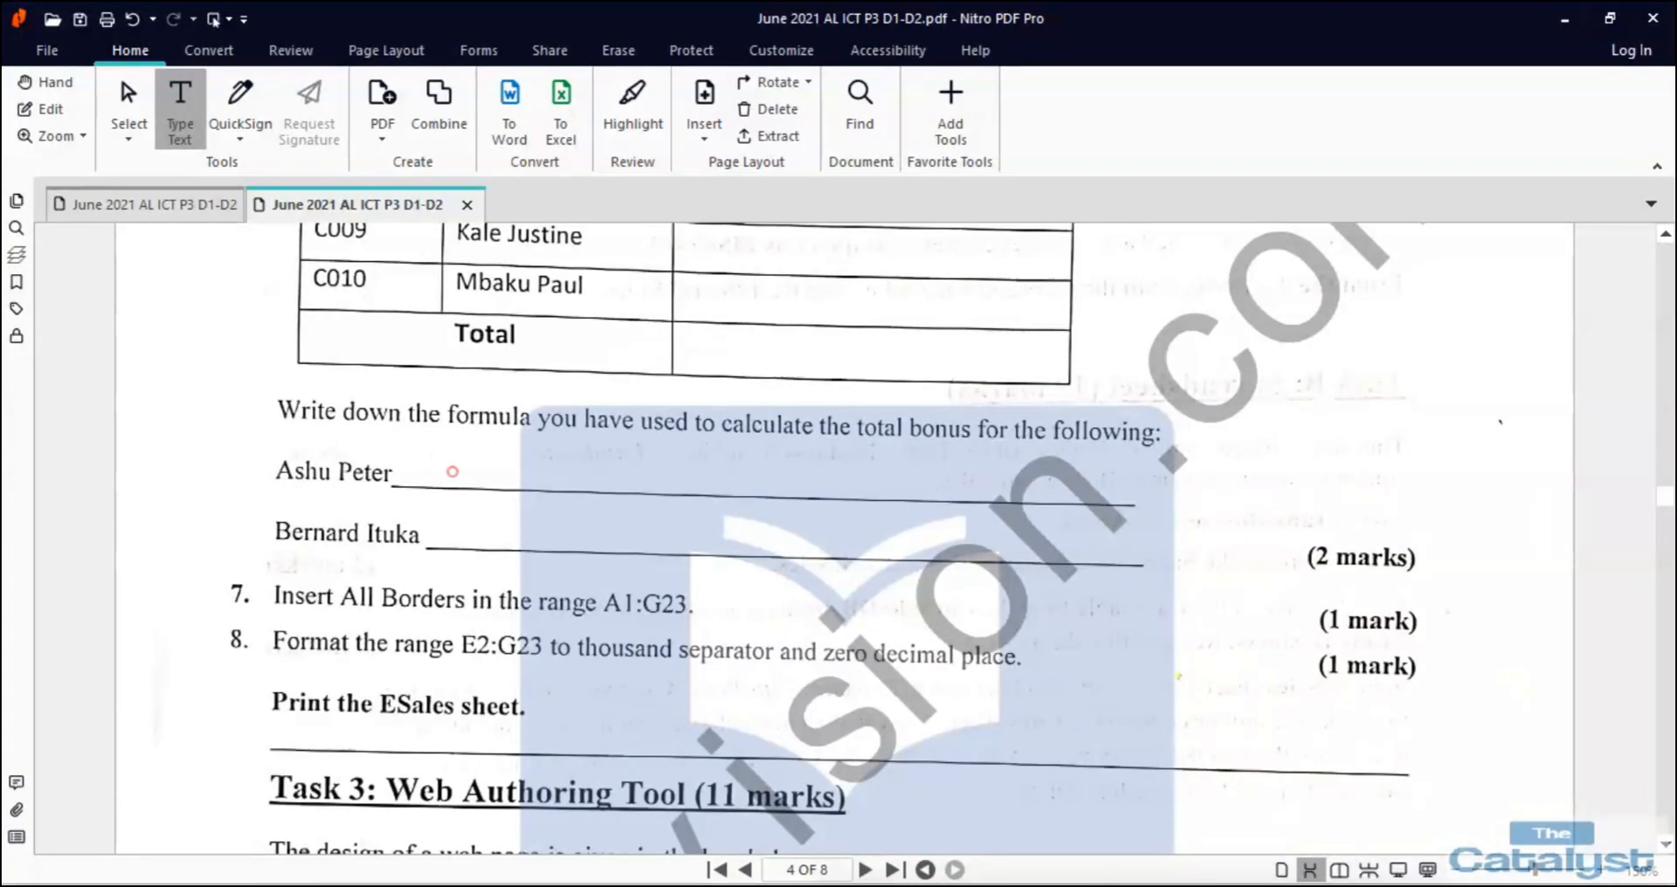
pyautogui.click(451, 471)
pyautogui.hotkey('ctrl', 'v')
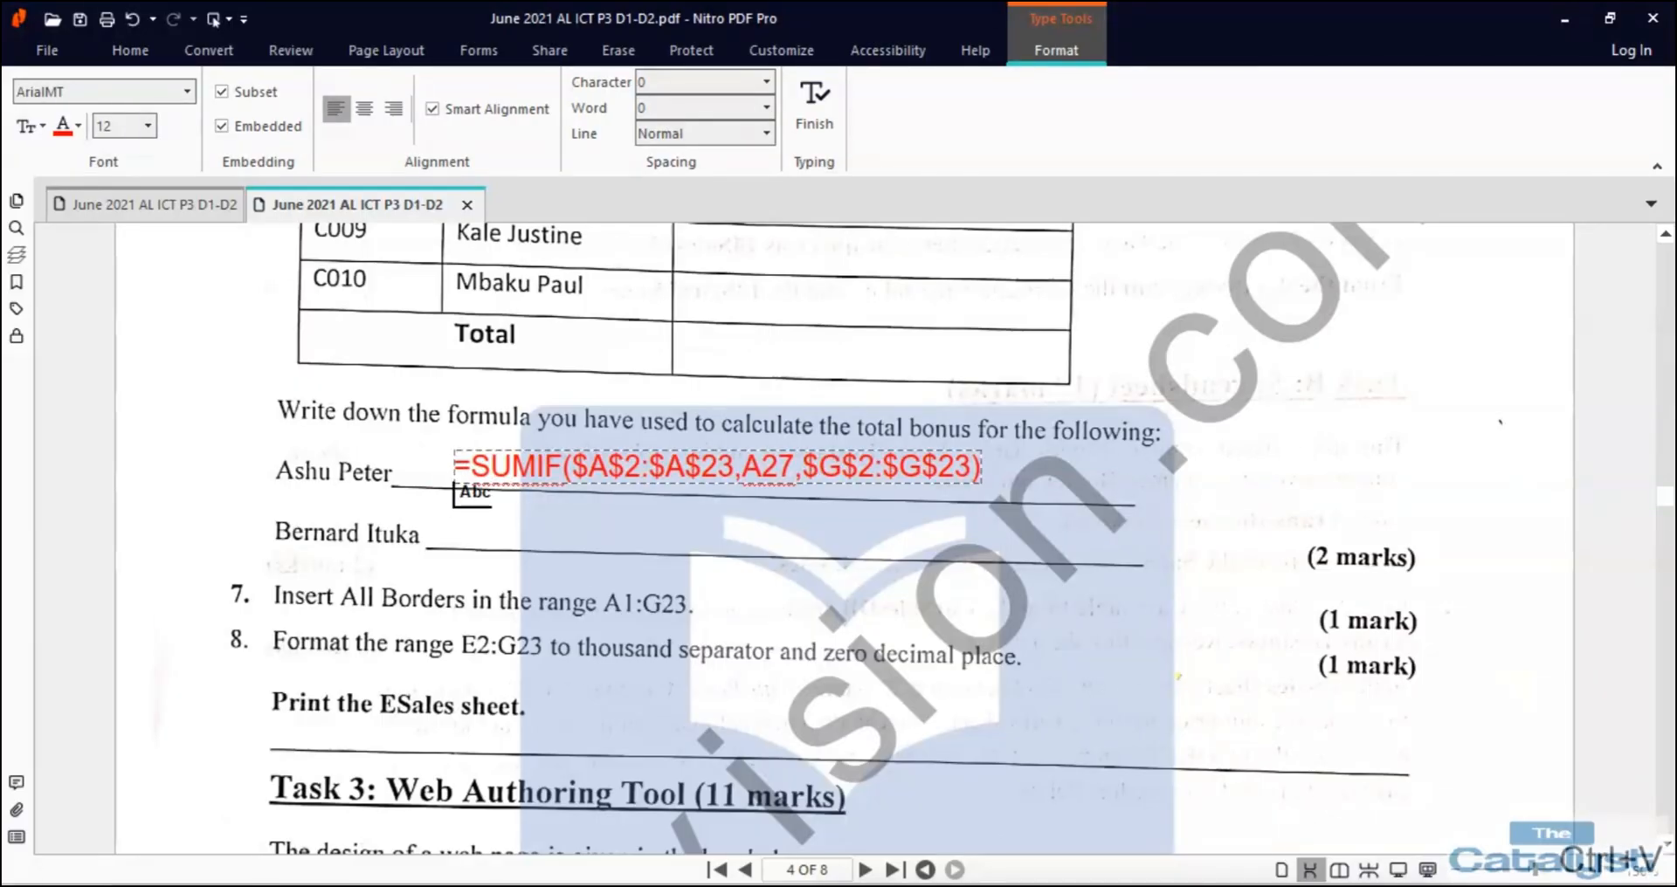
# Return to Excel, leave C27 unchanged, and copy the SUMIF formula text from C29 for broker C004.
pyautogui.click(715, 884)
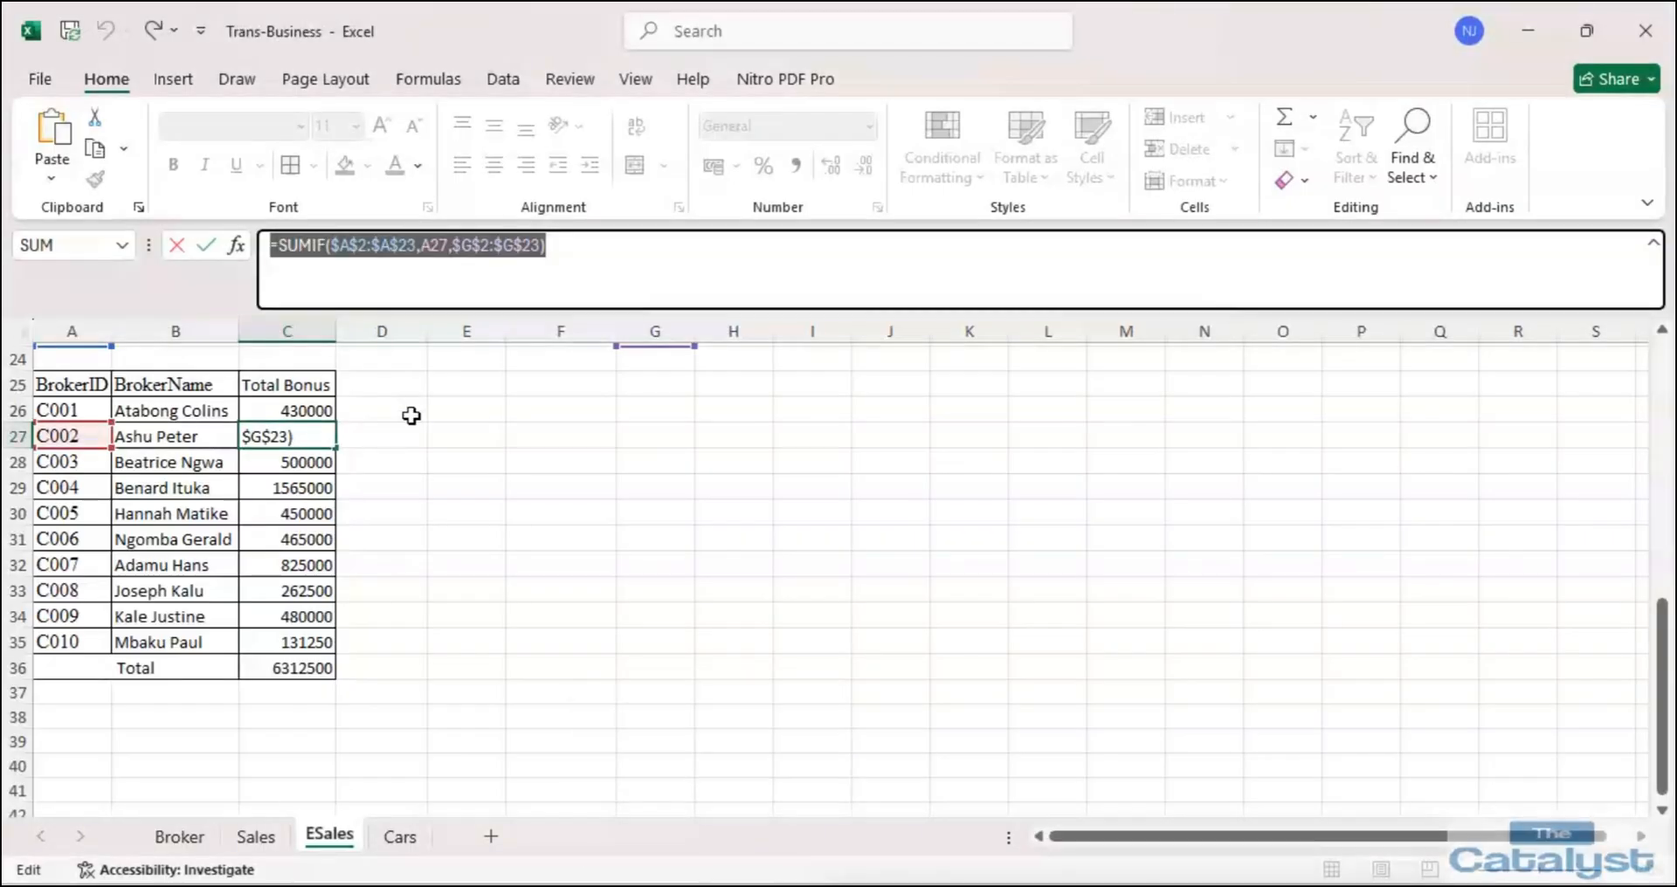
pyautogui.press('Return')
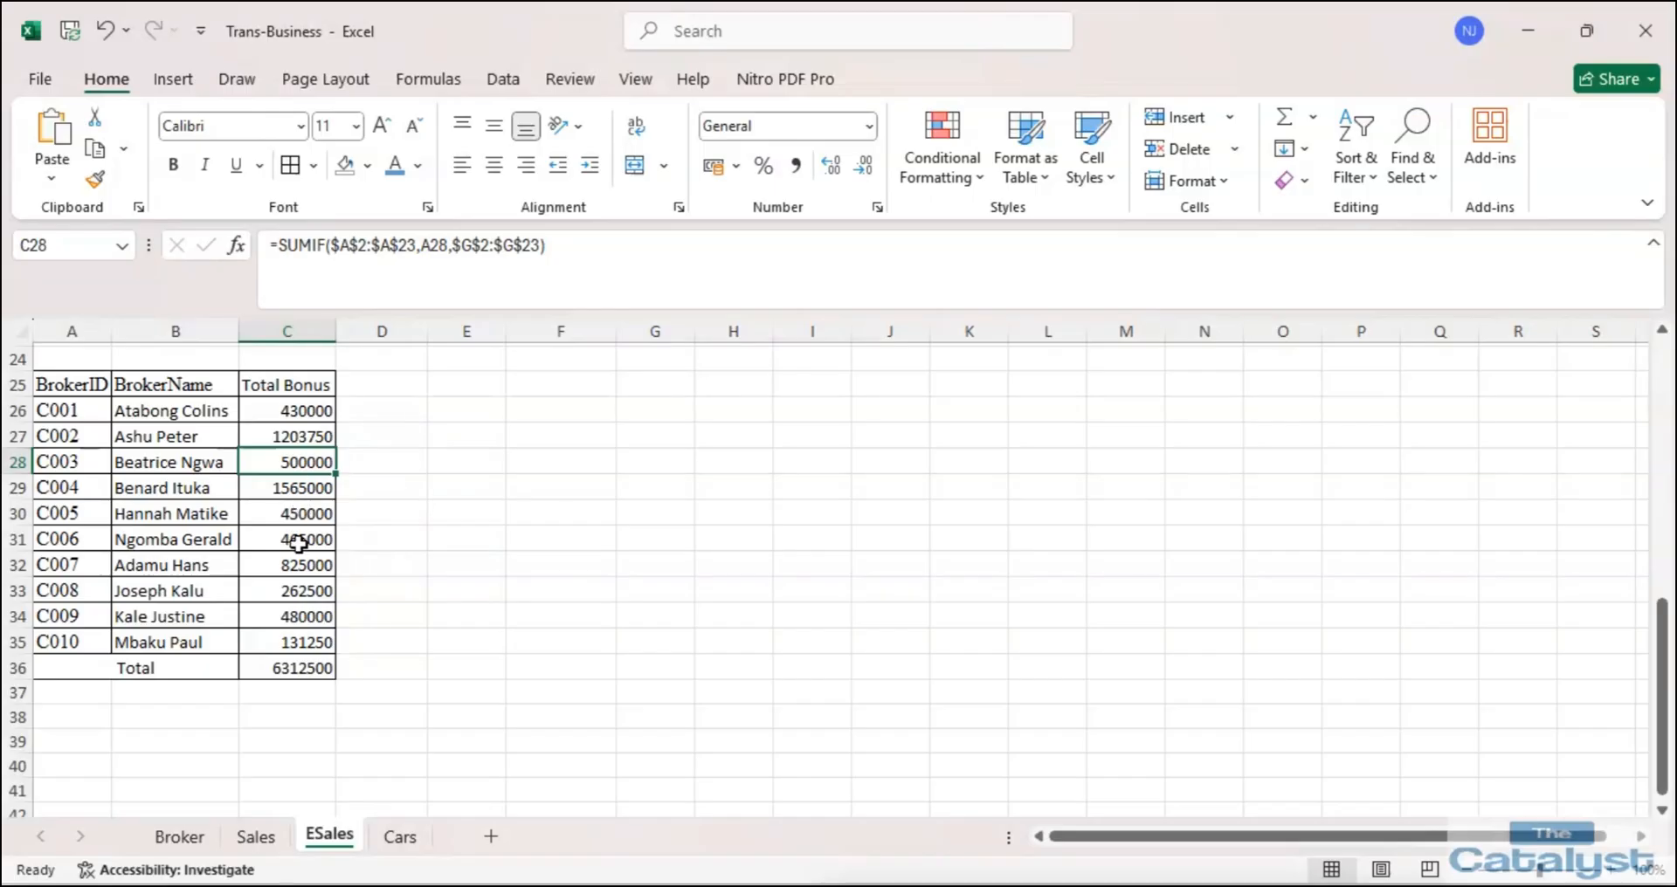
pyautogui.click(288, 498)
pyautogui.click(580, 248)
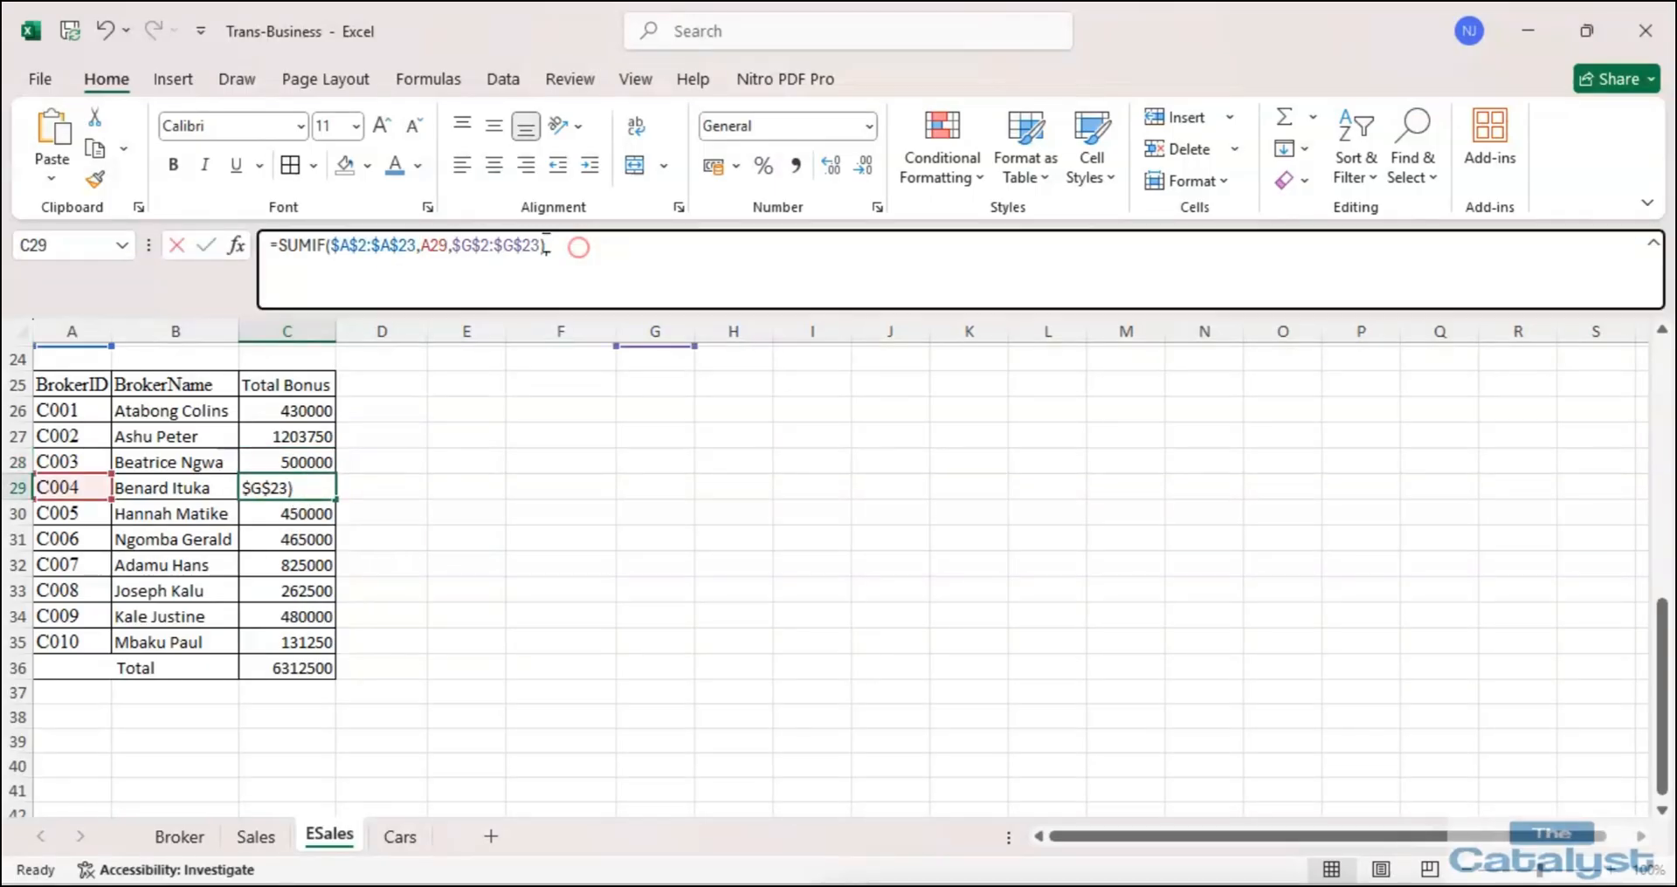
pyautogui.click(229, 246)
pyautogui.hotkey('ctrl', 'c')
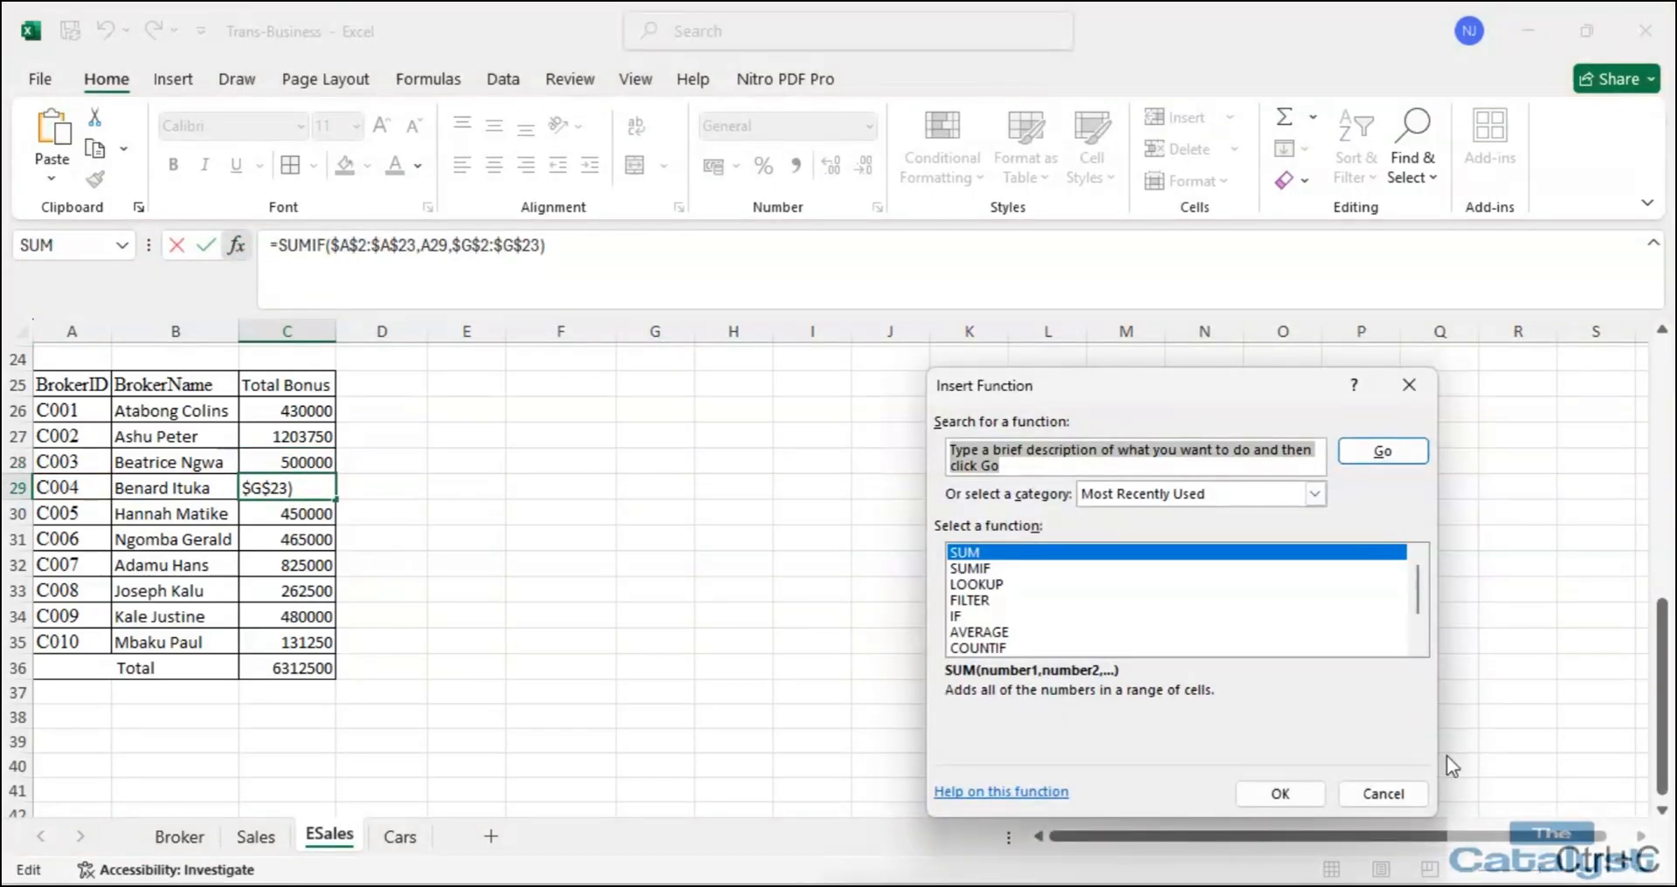
pyautogui.click(1384, 794)
pyautogui.moveTo(552, 244); pyautogui.dragTo(267, 245)
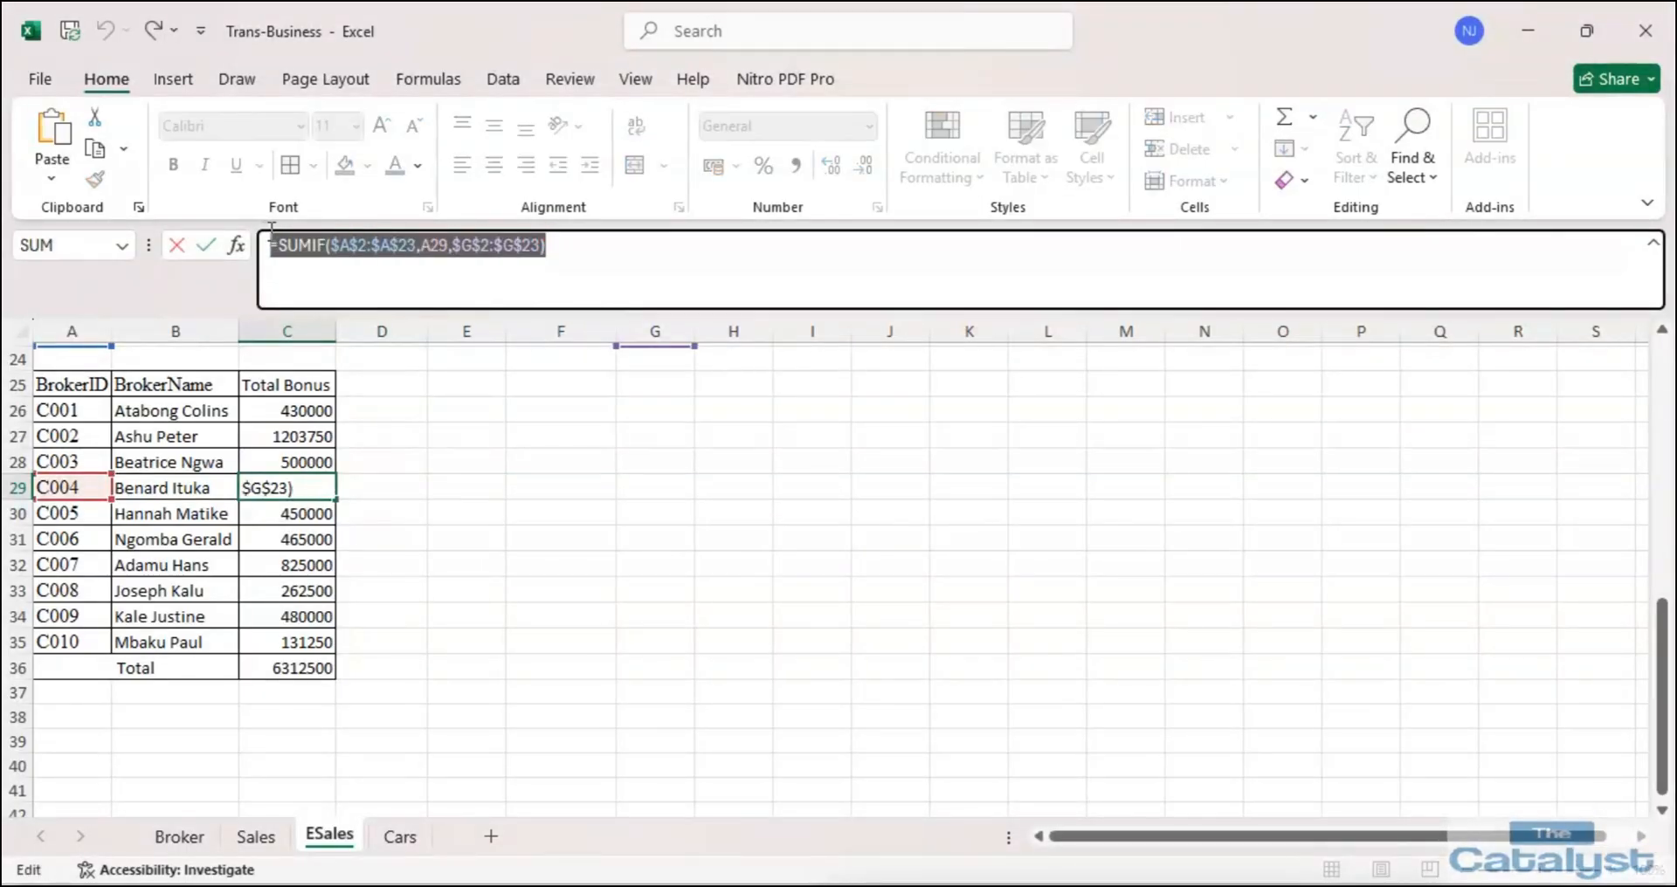
pyautogui.hotkey('ctrl', 'c')
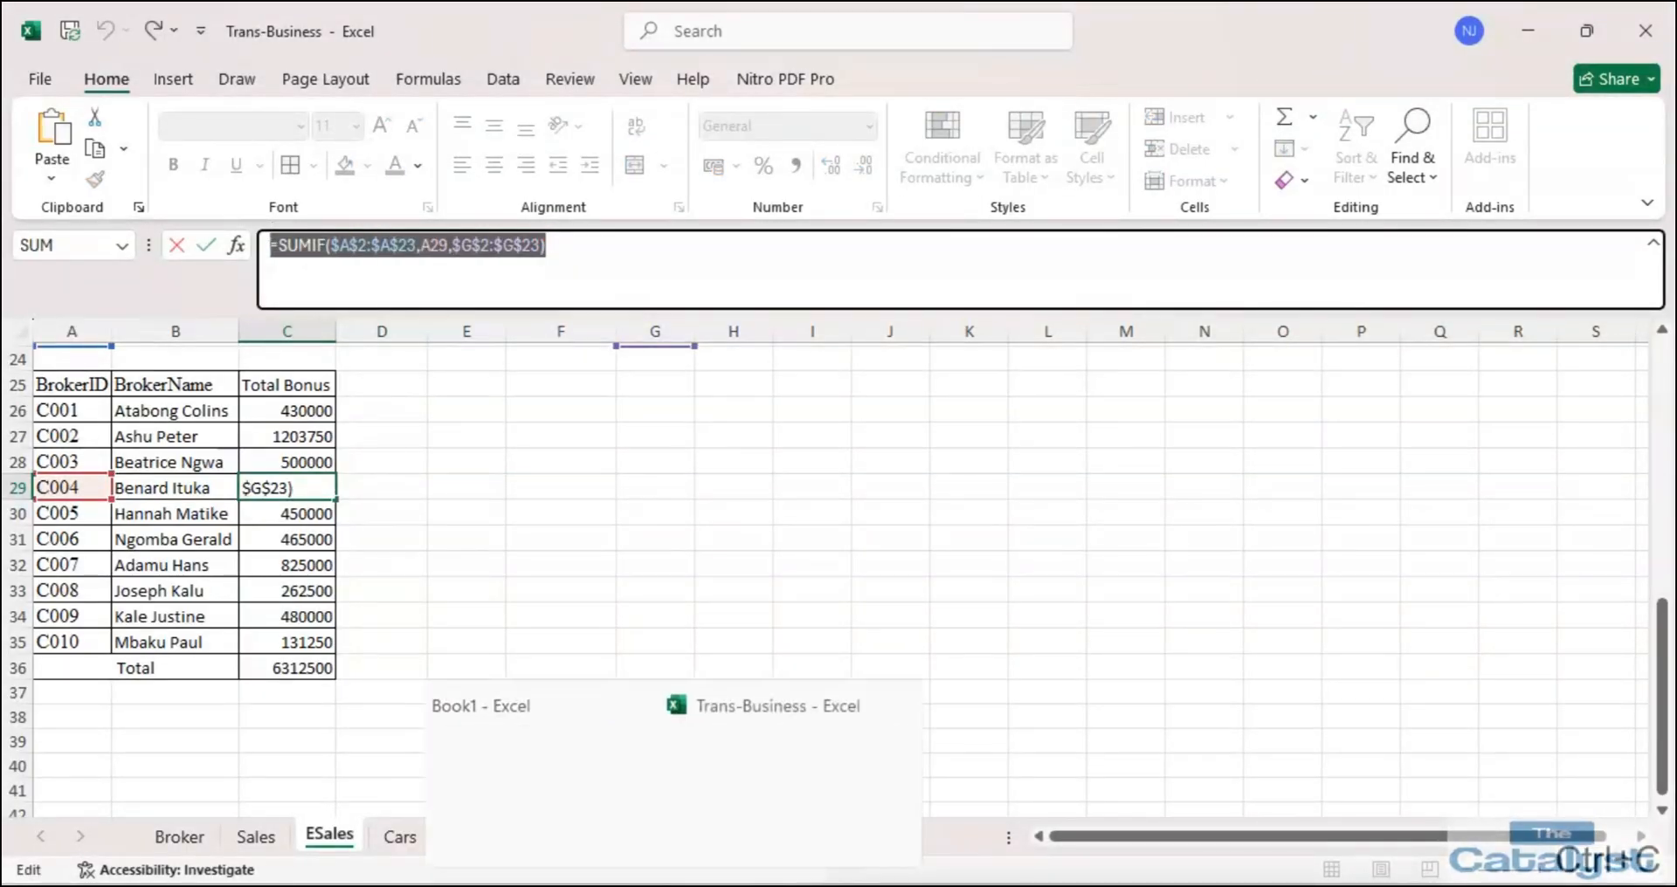
# Switch to the exam PDF and paste =SUMIF($A$2:$A$23,A29,$G$2:$G$23) on the second broker's formula answer line.
pyautogui.click(714, 772)
pyautogui.click(461, 538)
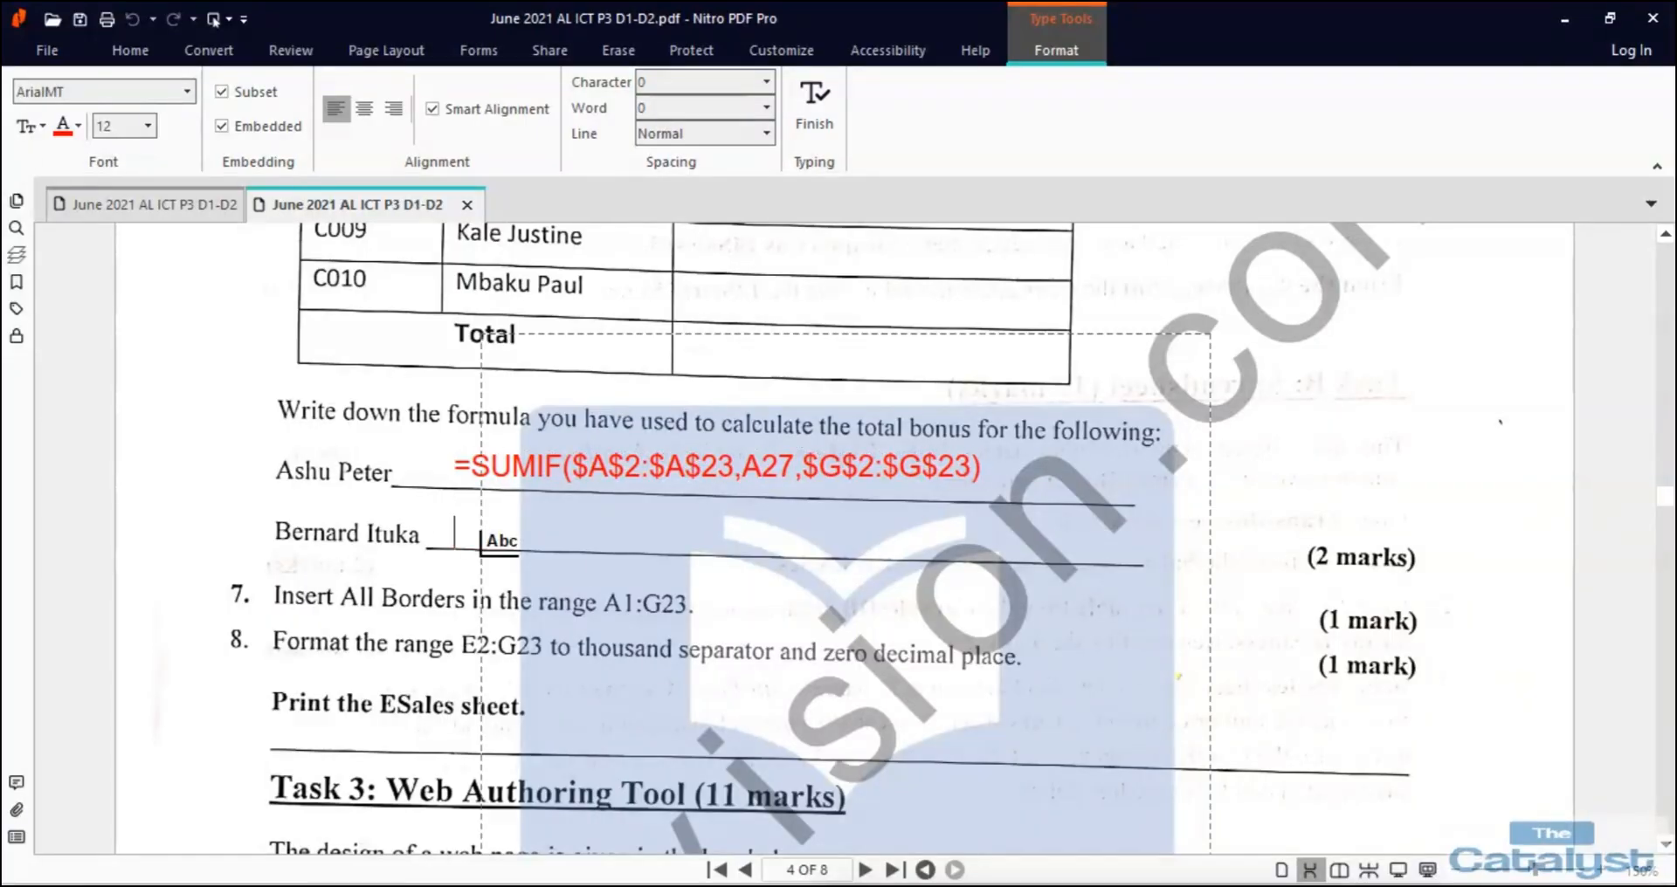
pyautogui.hotkey('ctrl', 'v')
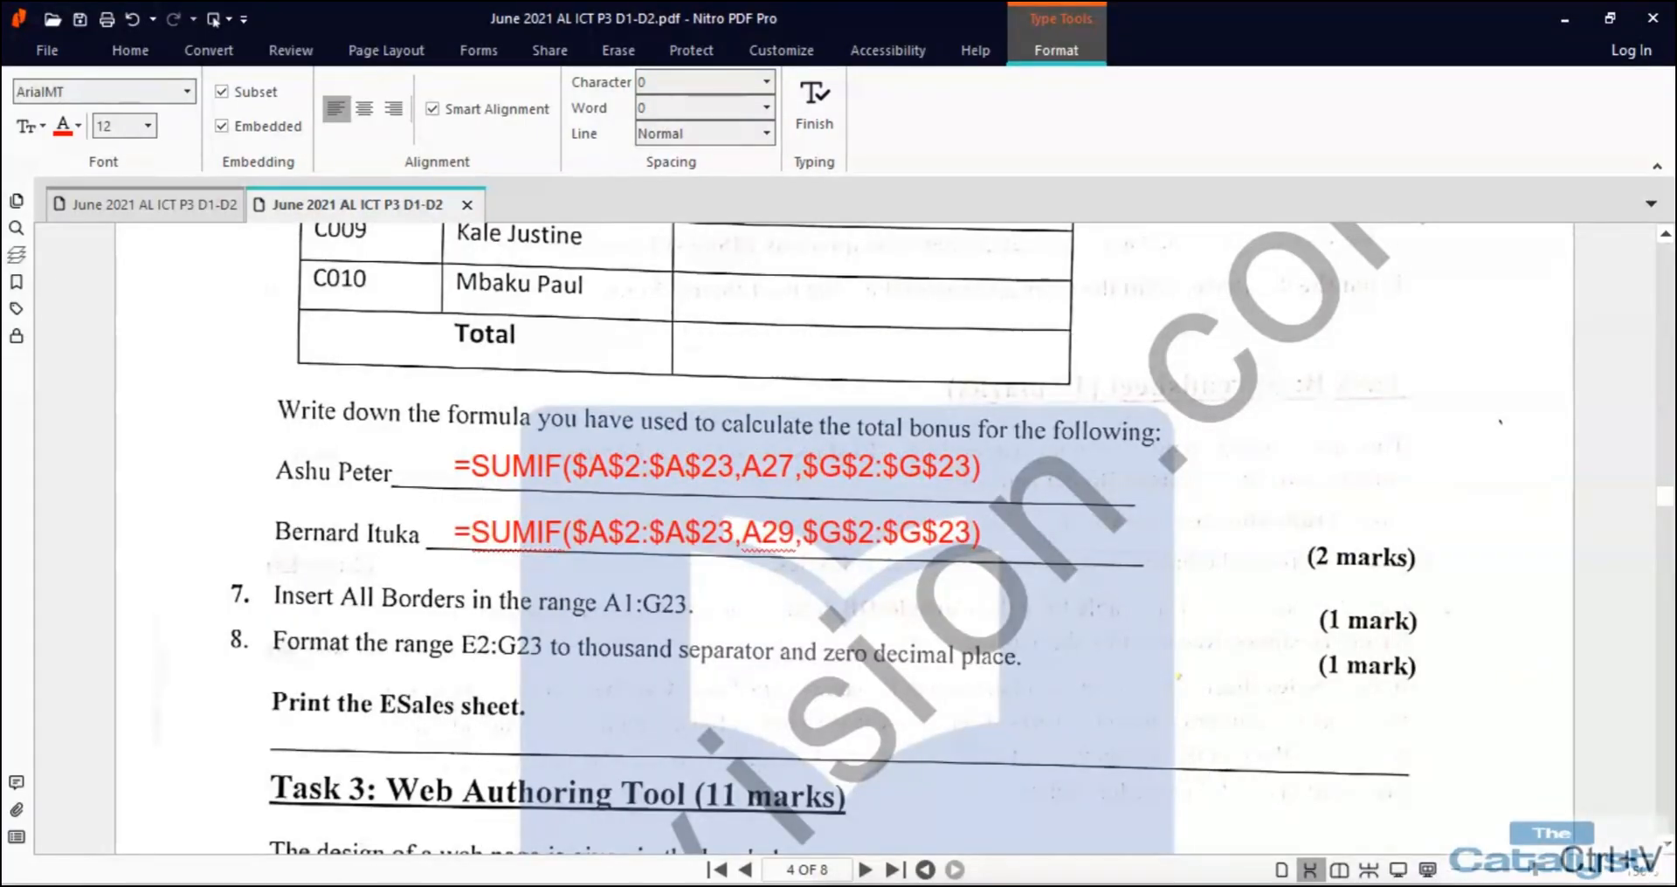
# Read questions 7 and 8 in the exam PDF and apply All Borders to A1:G23 in the ESales sheet in Excel.
pyautogui.scroll(-3, 839, 524)
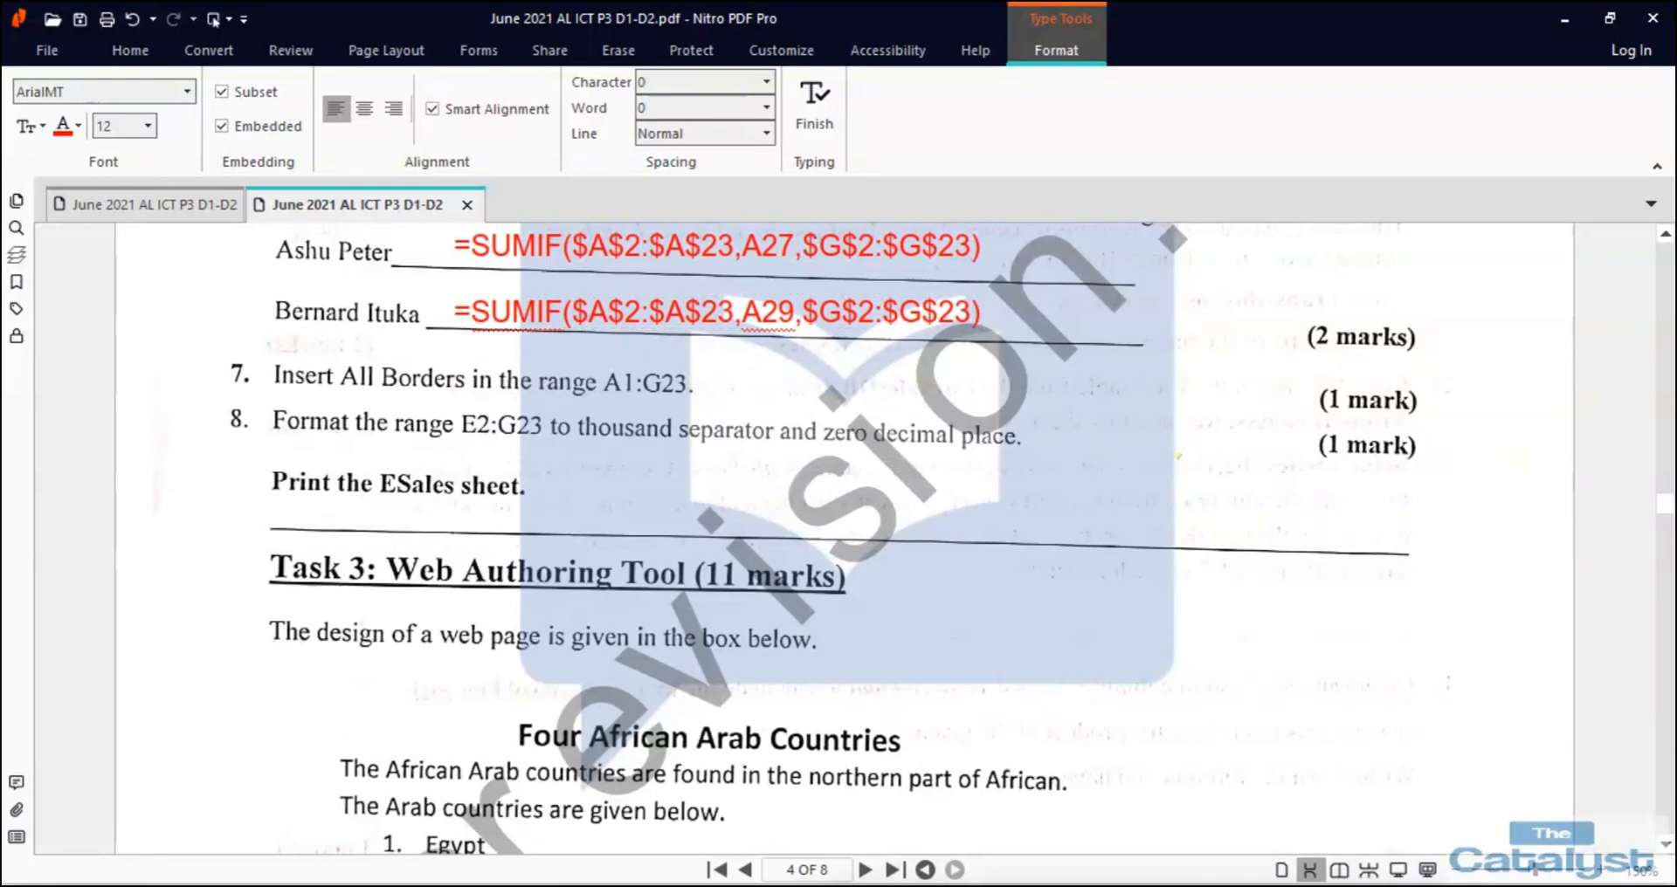
pyautogui.moveTo(655, 873)
pyautogui.click(791, 786)
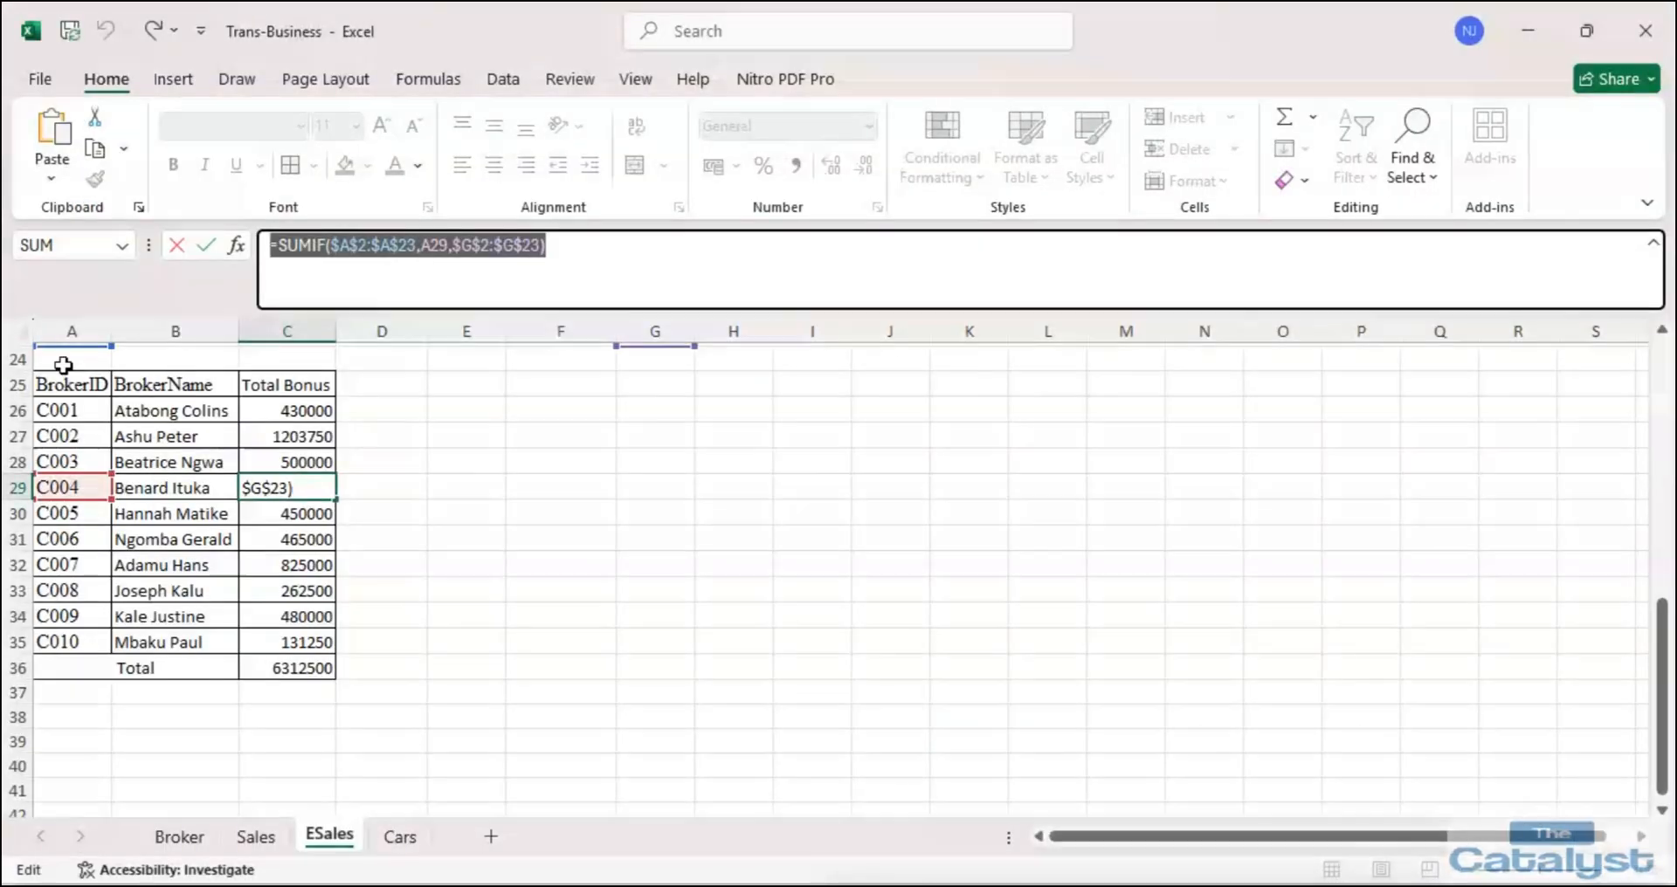
pyautogui.scroll(8, 475, 554)
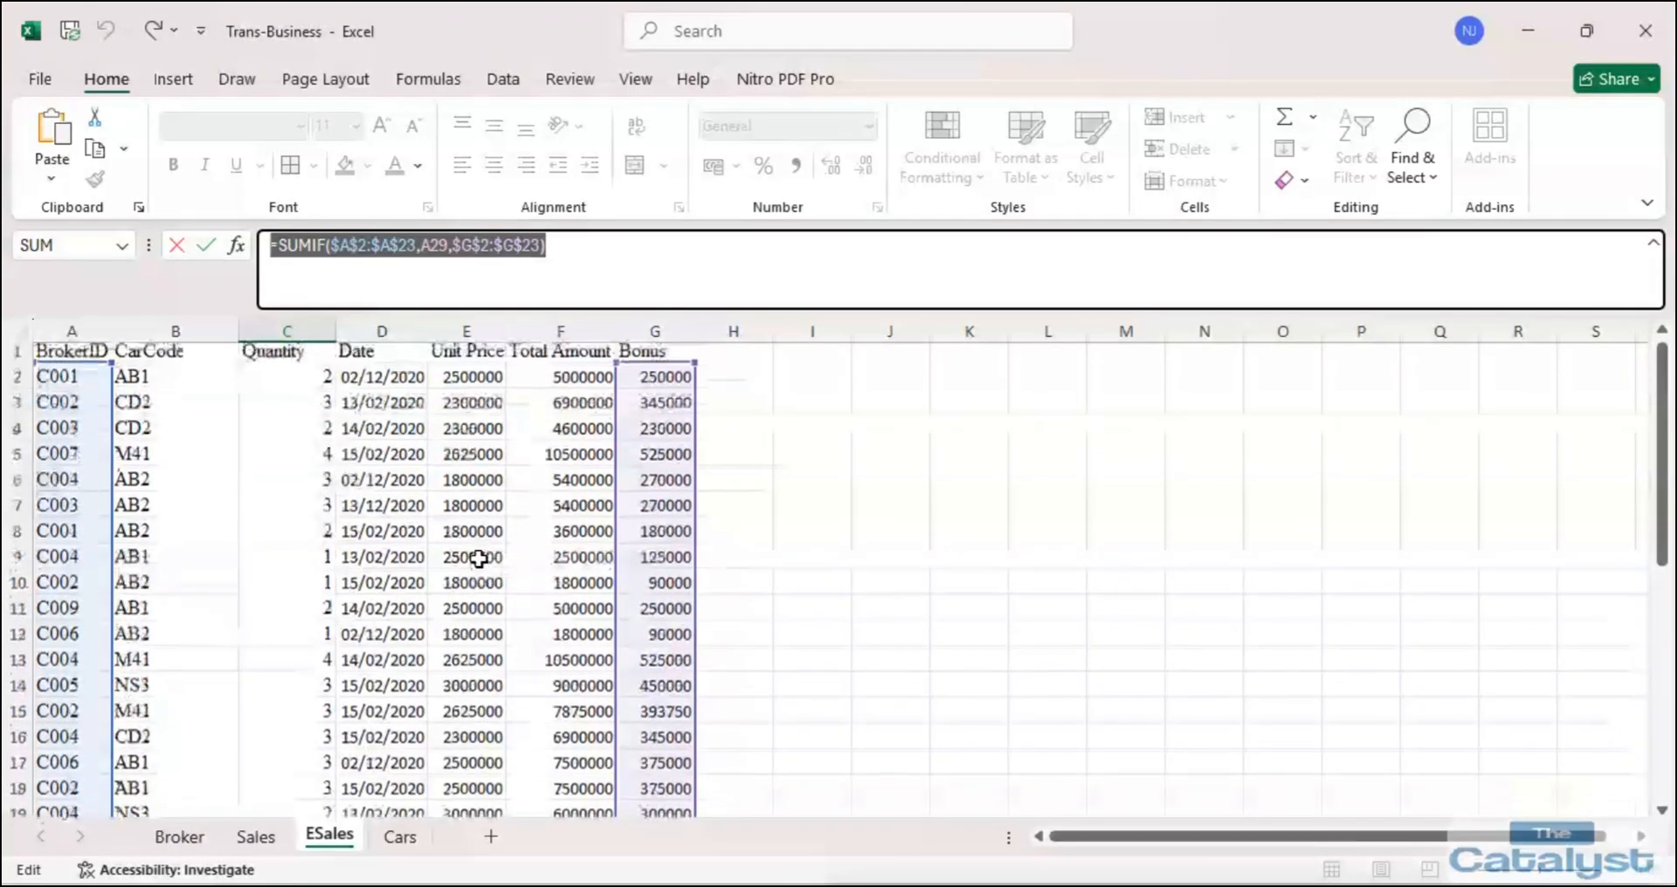
pyautogui.press('Escape')
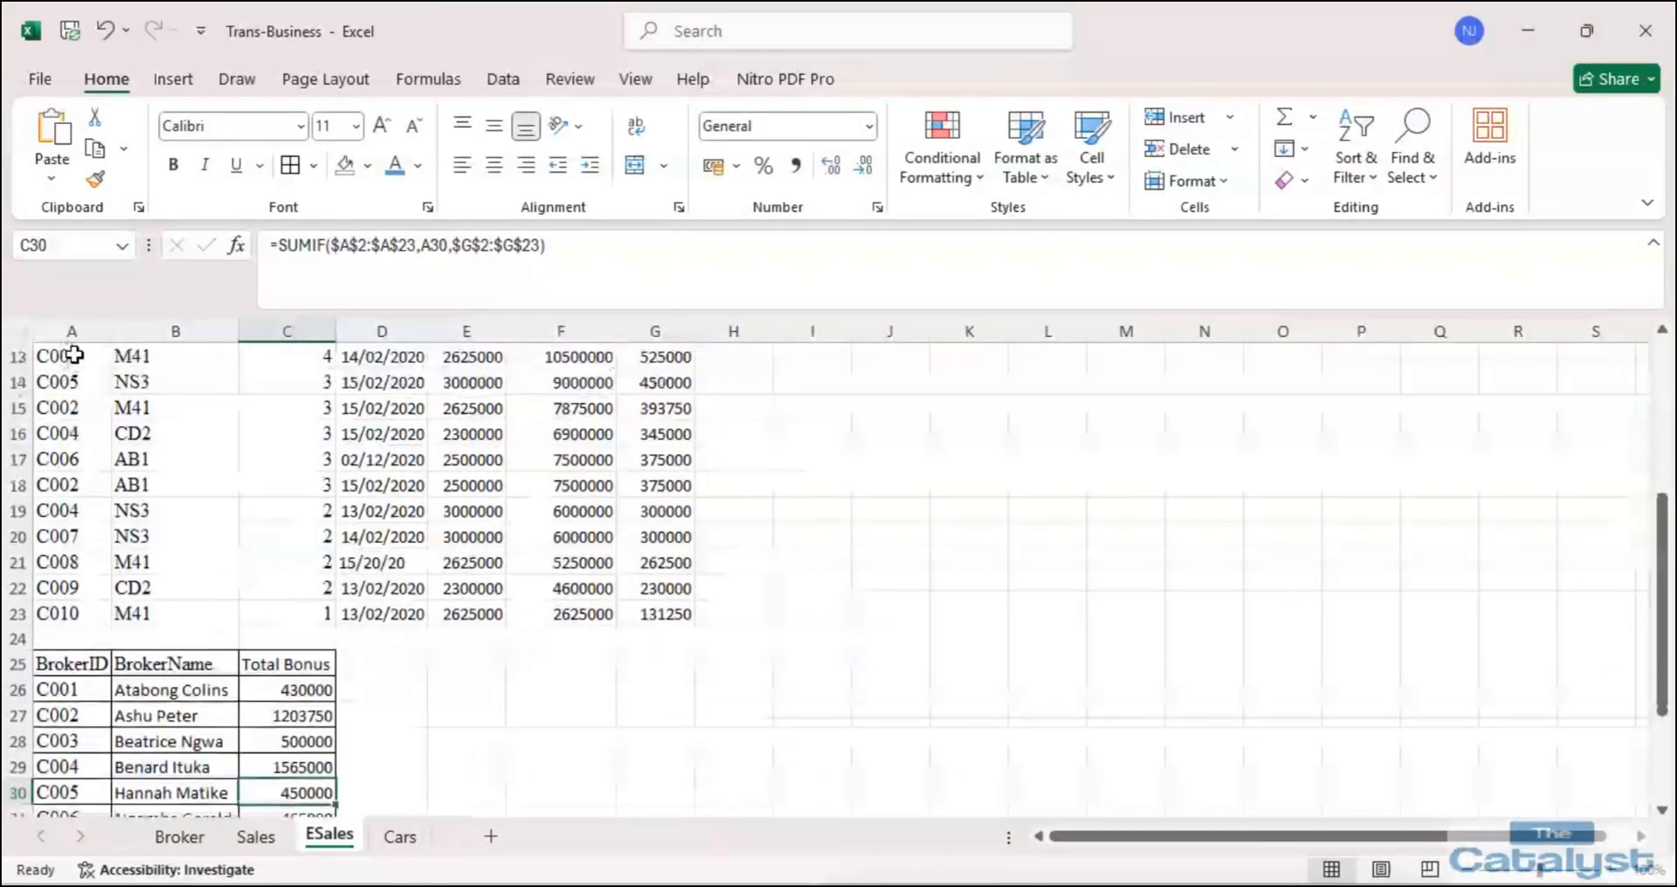
pyautogui.scroll(4, 87, 419)
pyautogui.click(63, 358)
pyautogui.moveTo(99, 365); pyautogui.dragTo(678, 766)
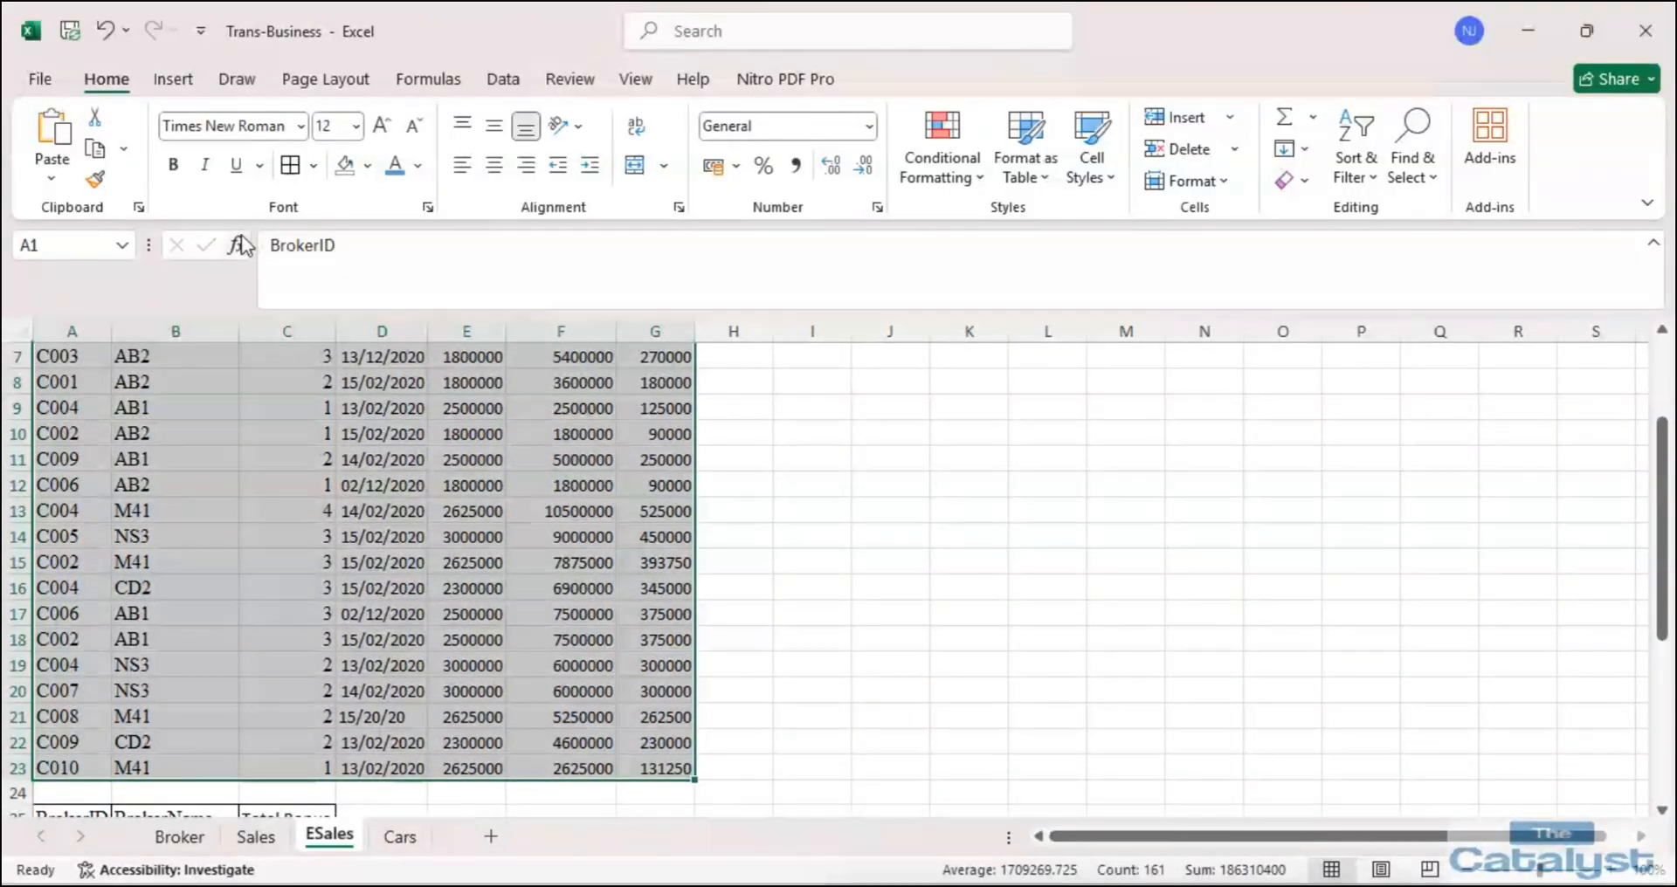
pyautogui.scroll(2, 827, 611)
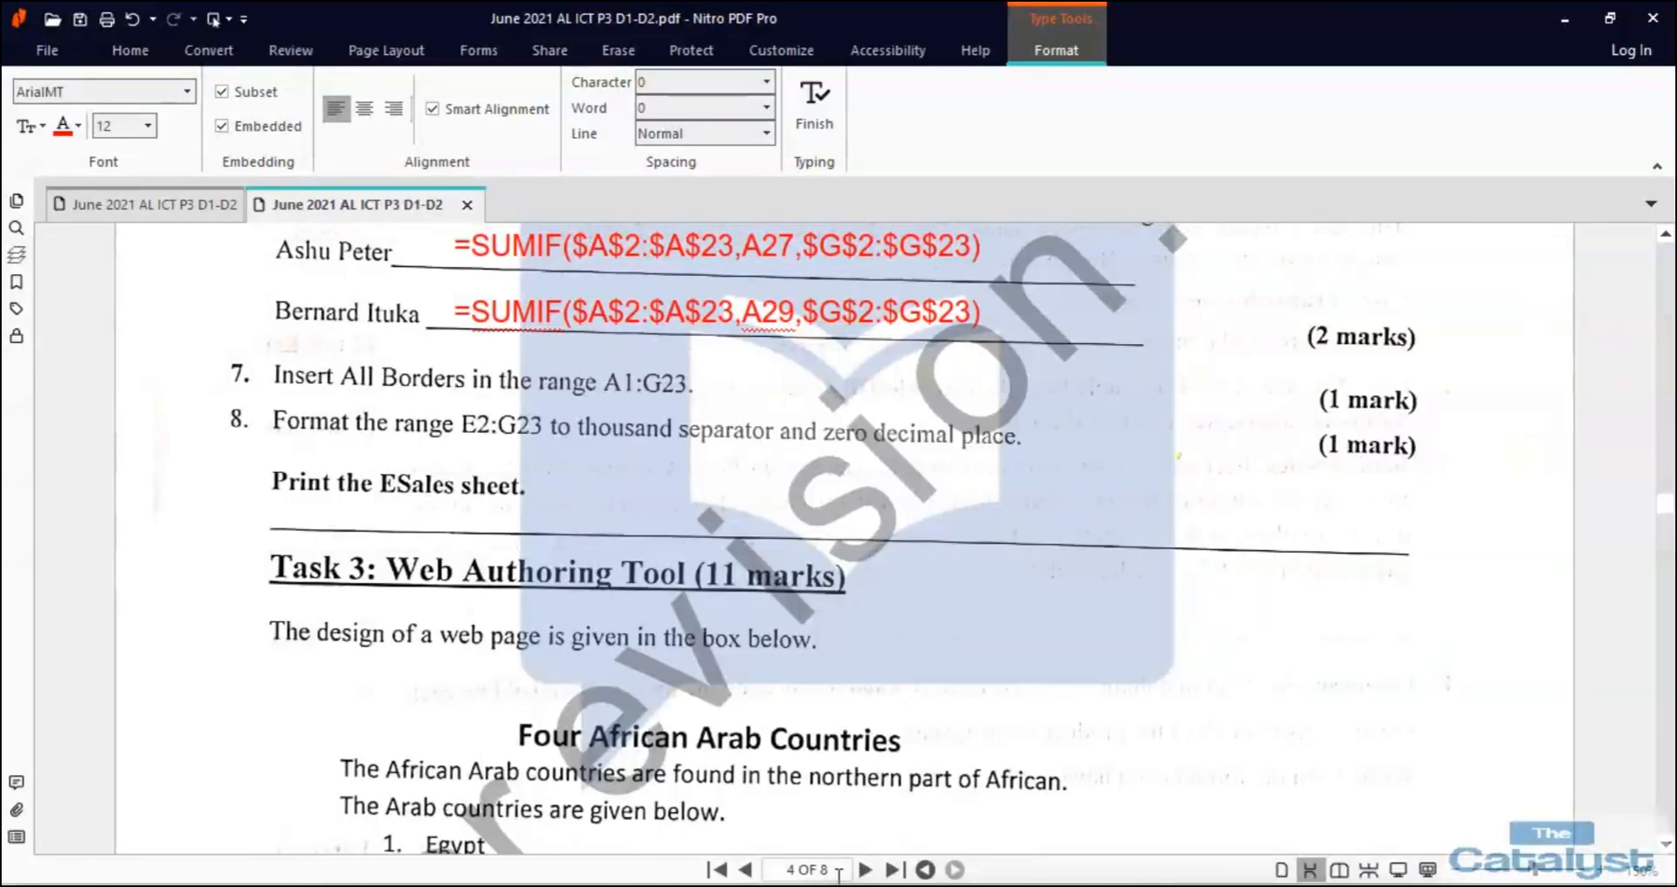
pyautogui.click(744, 812)
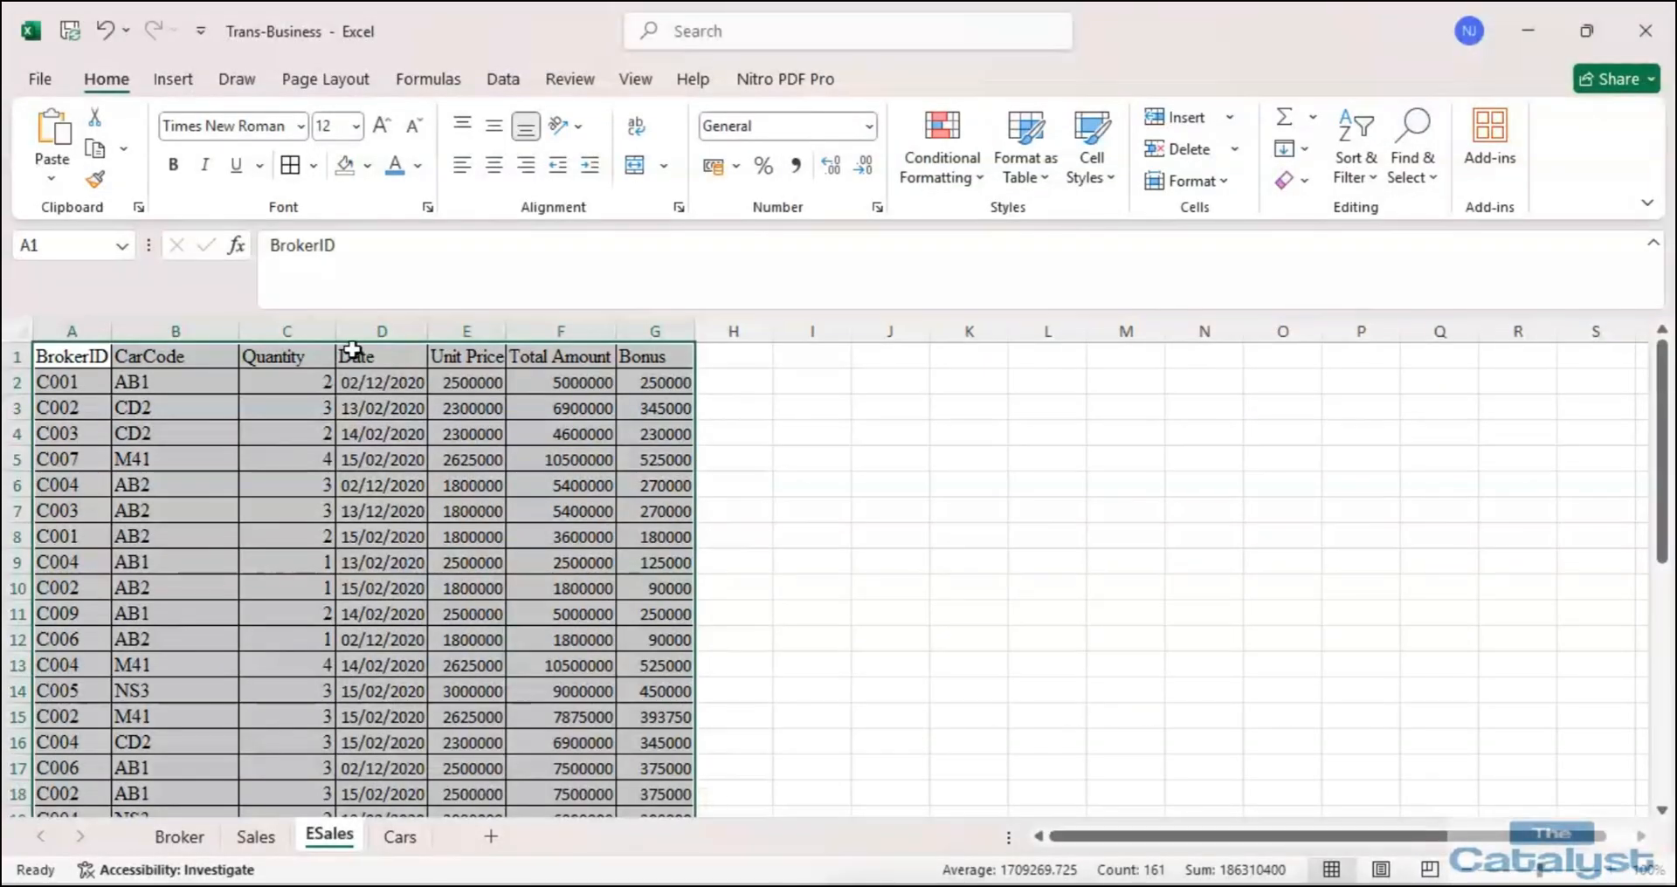
# Format E2:G23 in the ESales sheet as Number with the thousand separator and 0 decimal places.
pyautogui.moveTo(456, 386); pyautogui.dragTo(629, 758)
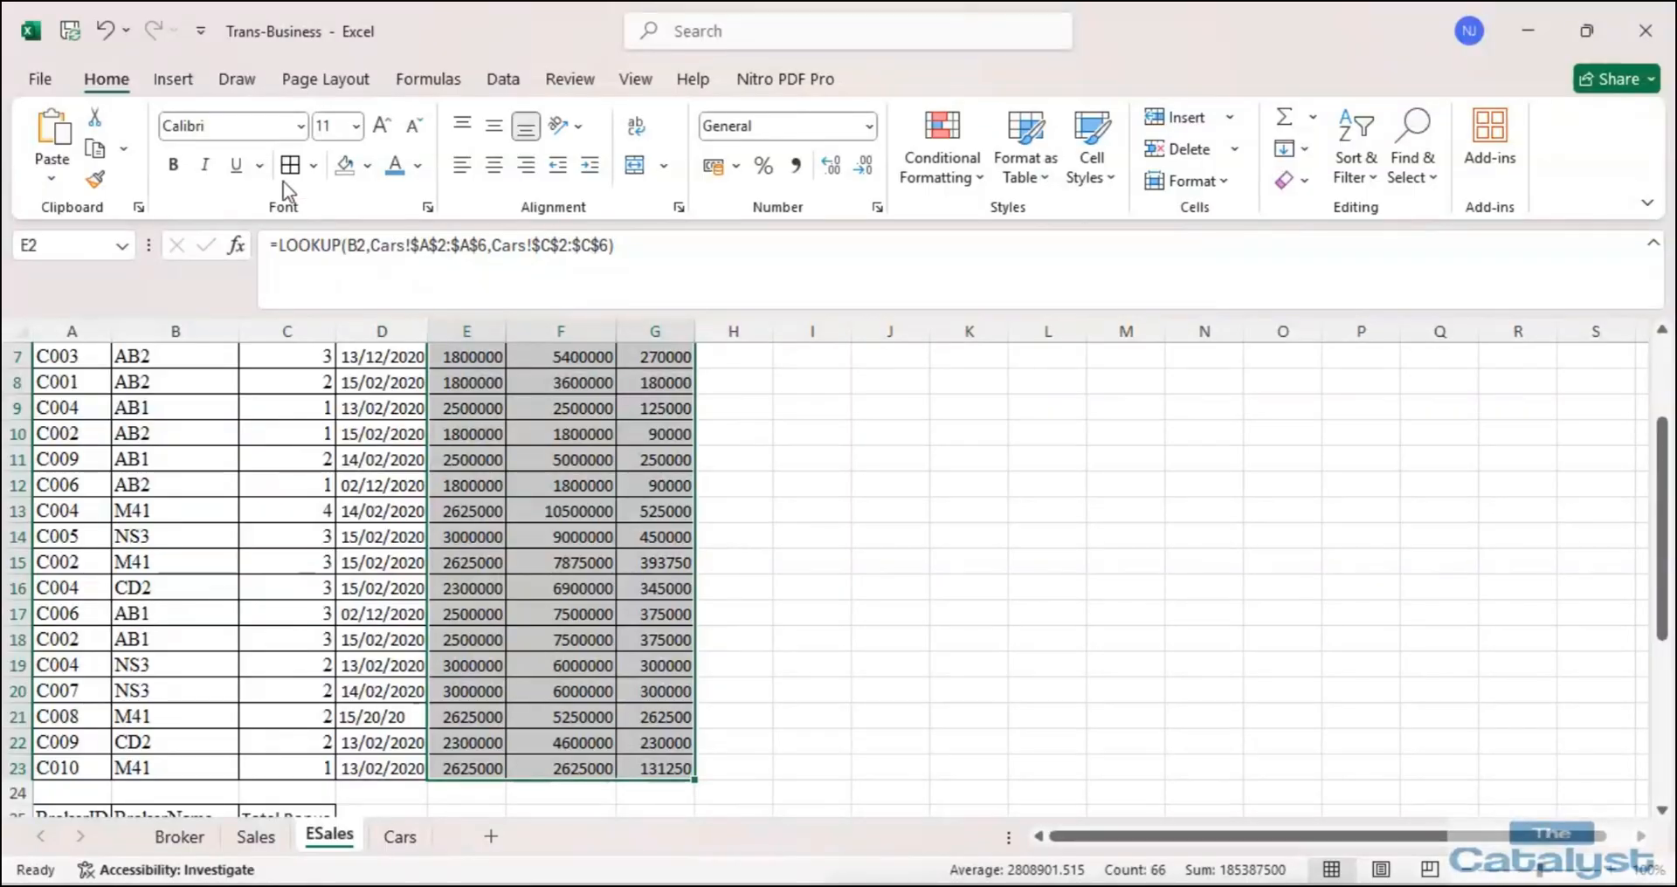
pyautogui.click(795, 166)
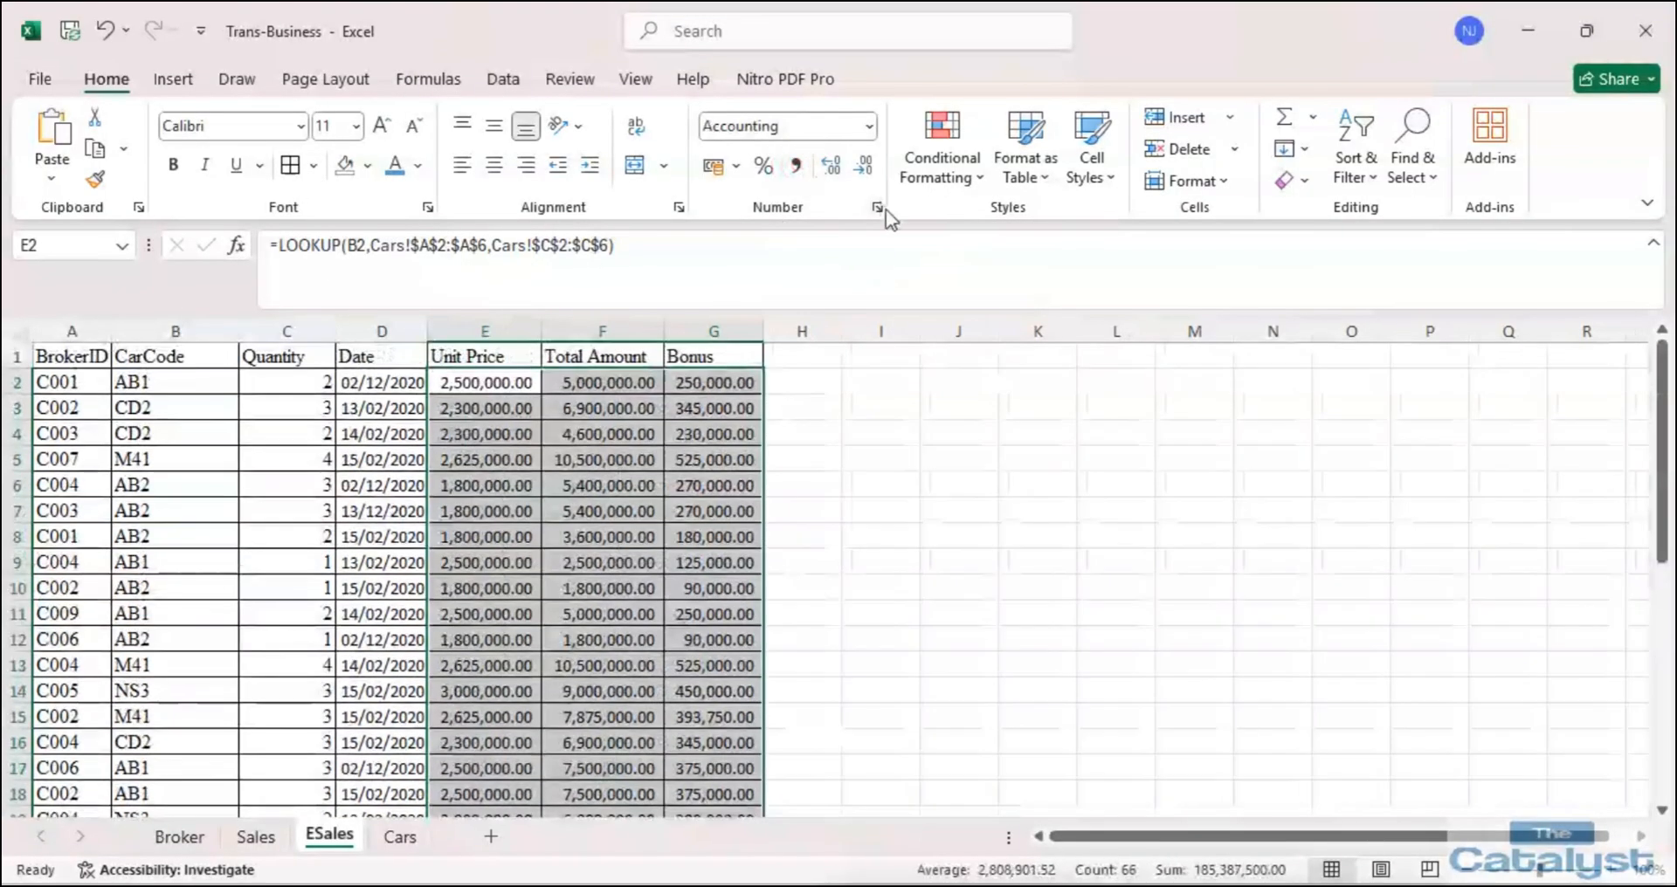
pyautogui.click(865, 166)
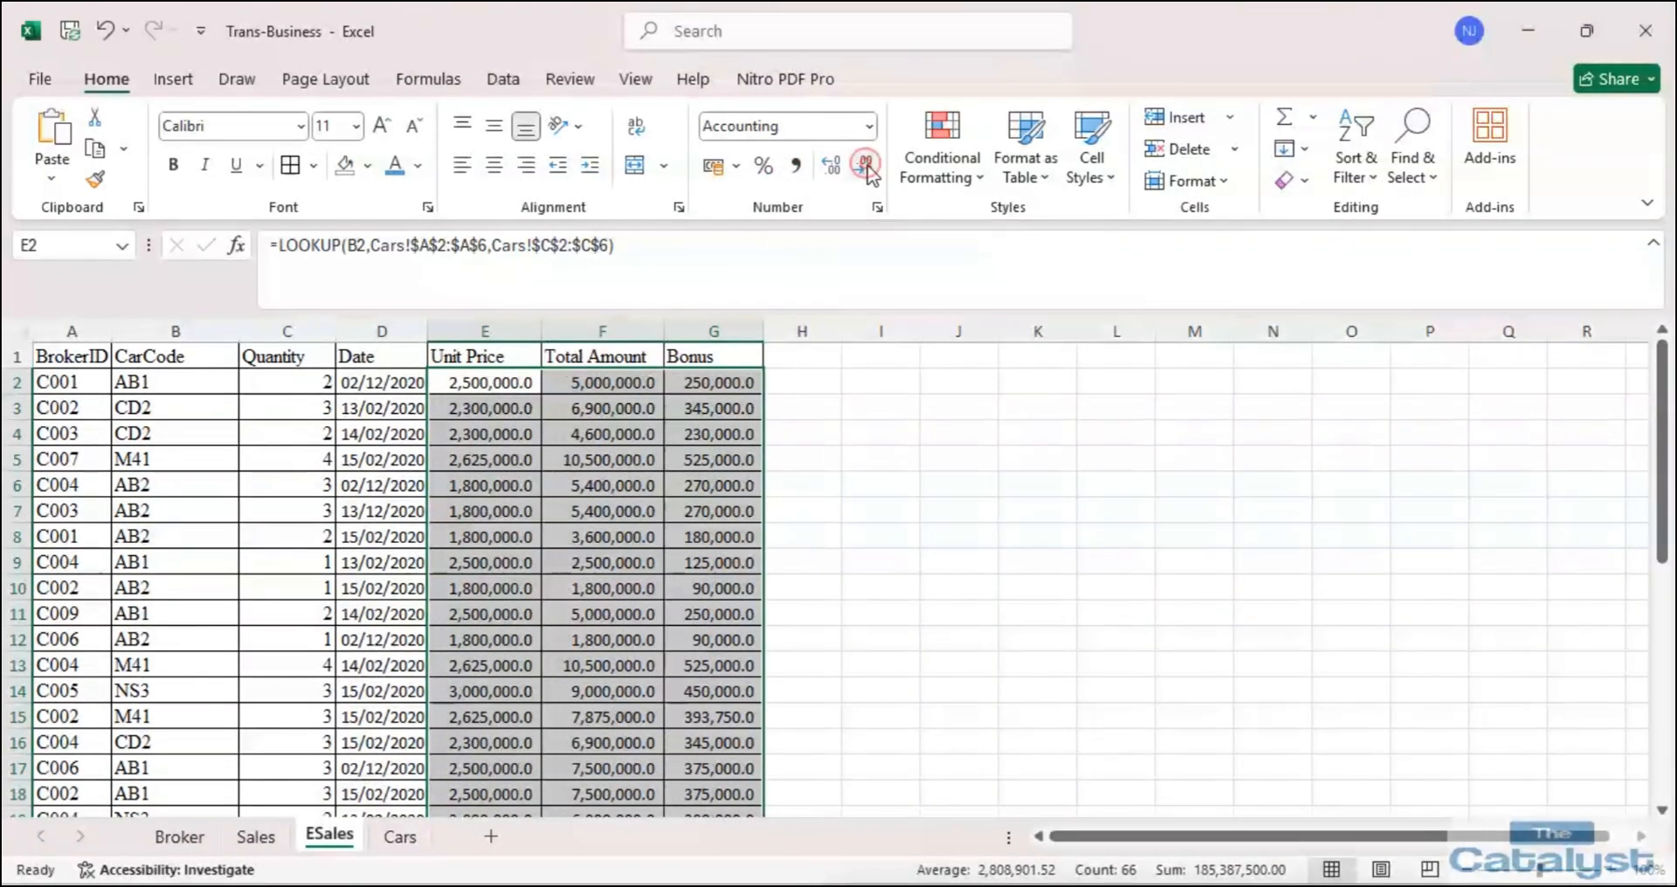
pyautogui.click(864, 166)
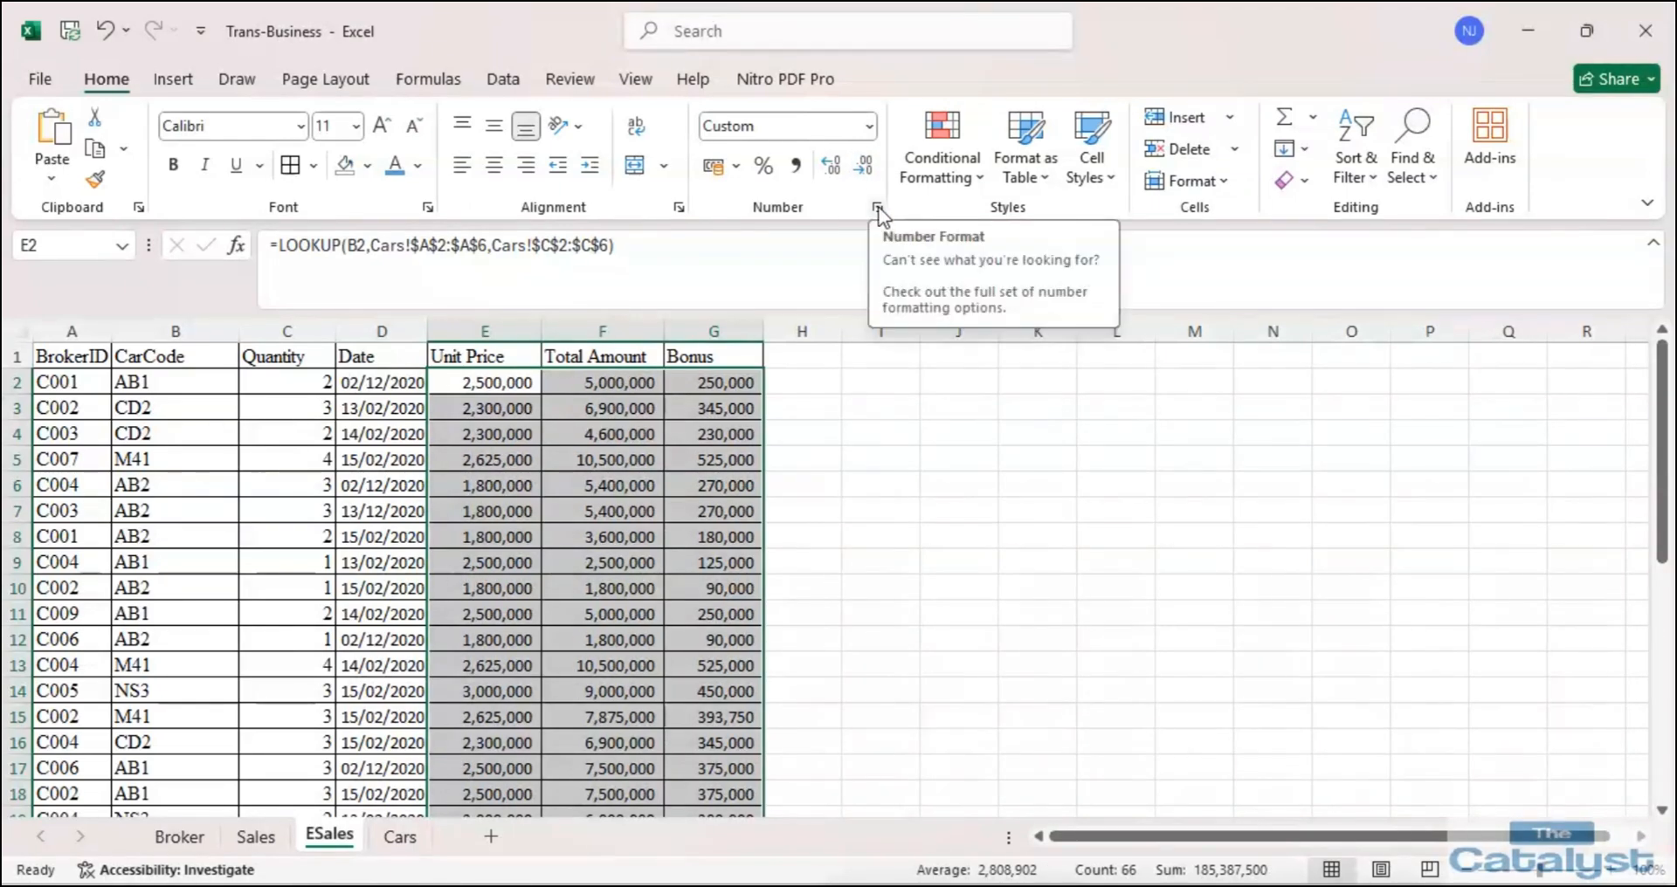
pyautogui.click(878, 207)
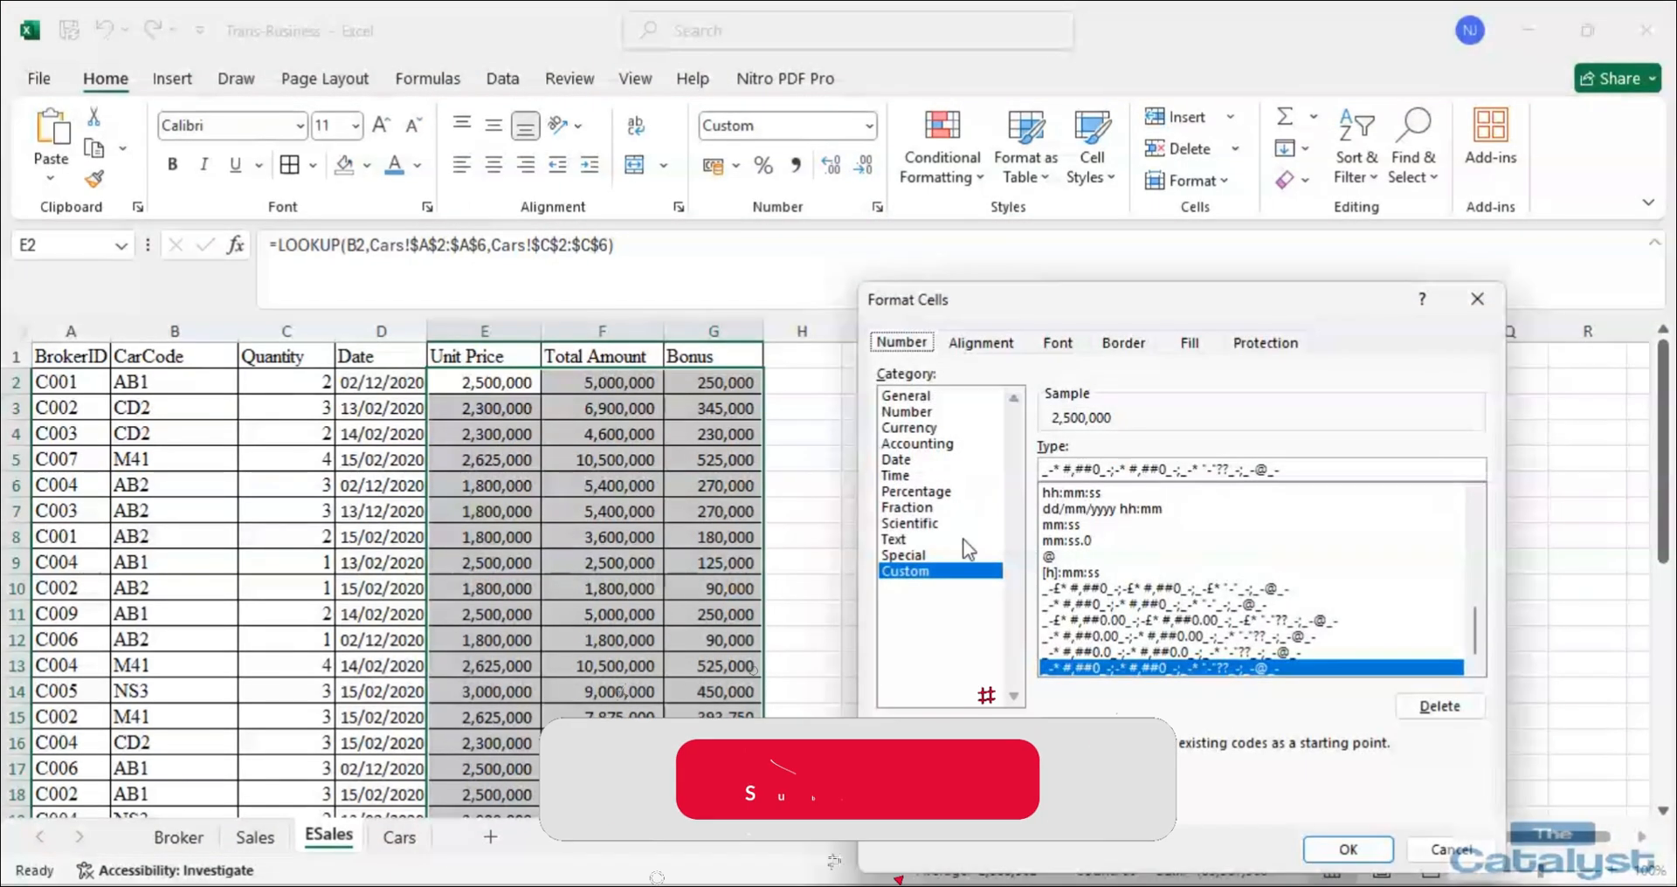
pyautogui.click(907, 411)
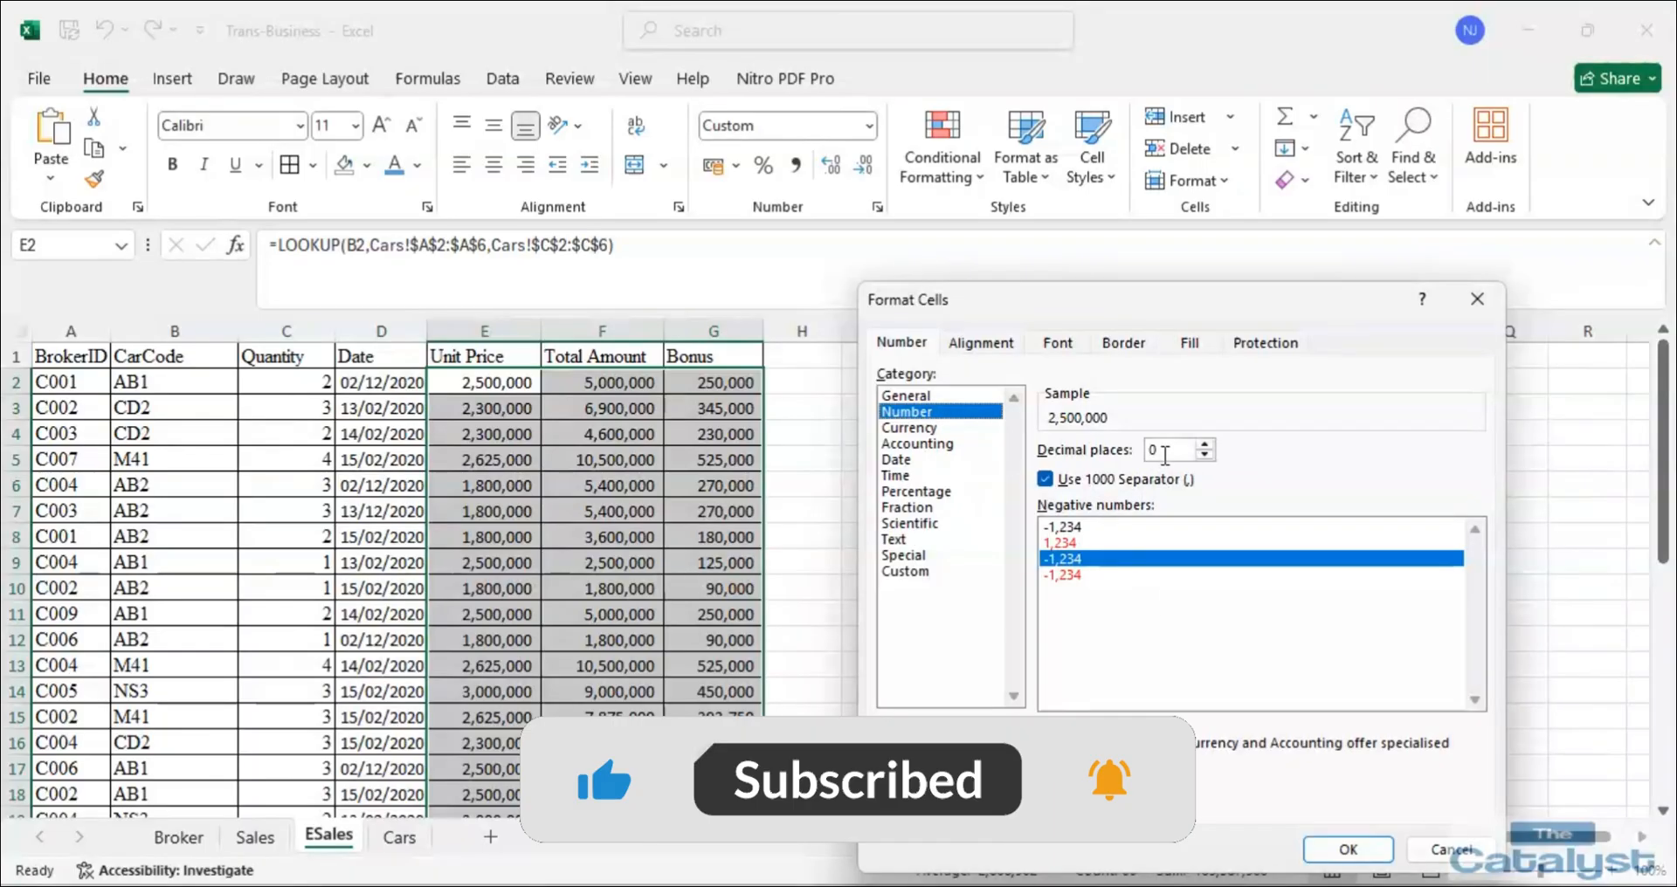
pyautogui.click(1368, 857)
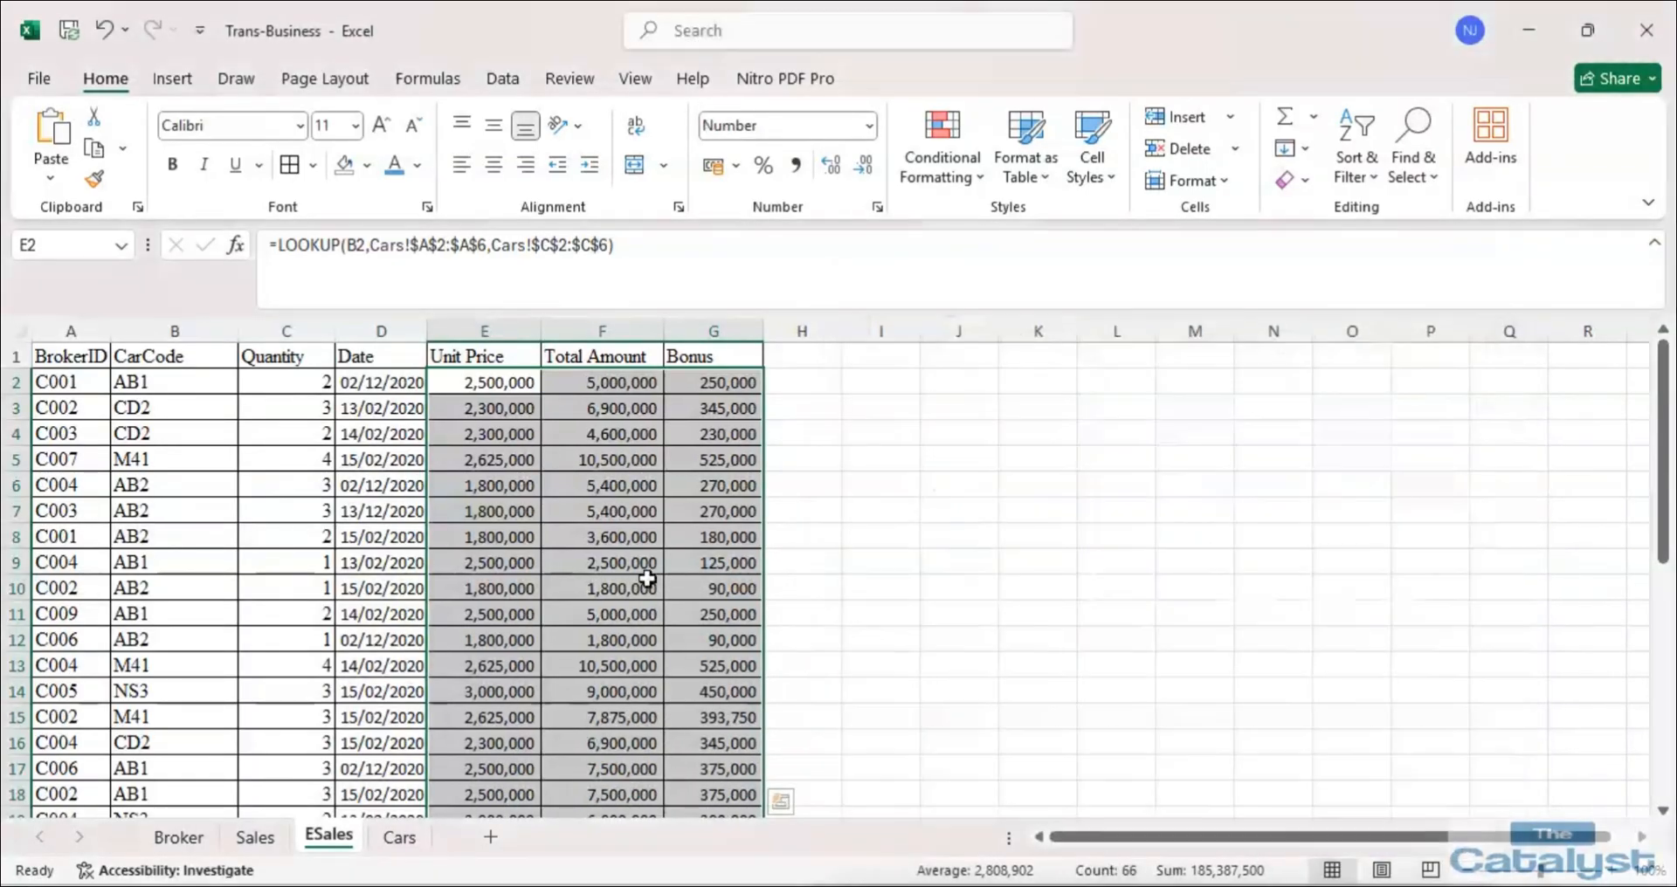
# Switch to the exam PDF, check question 8 against the sheet, and read the Task 3 web authoring requirements.
pyautogui.scroll(-7, 711, 532)
pyautogui.hotkey('alt', 'Tab')
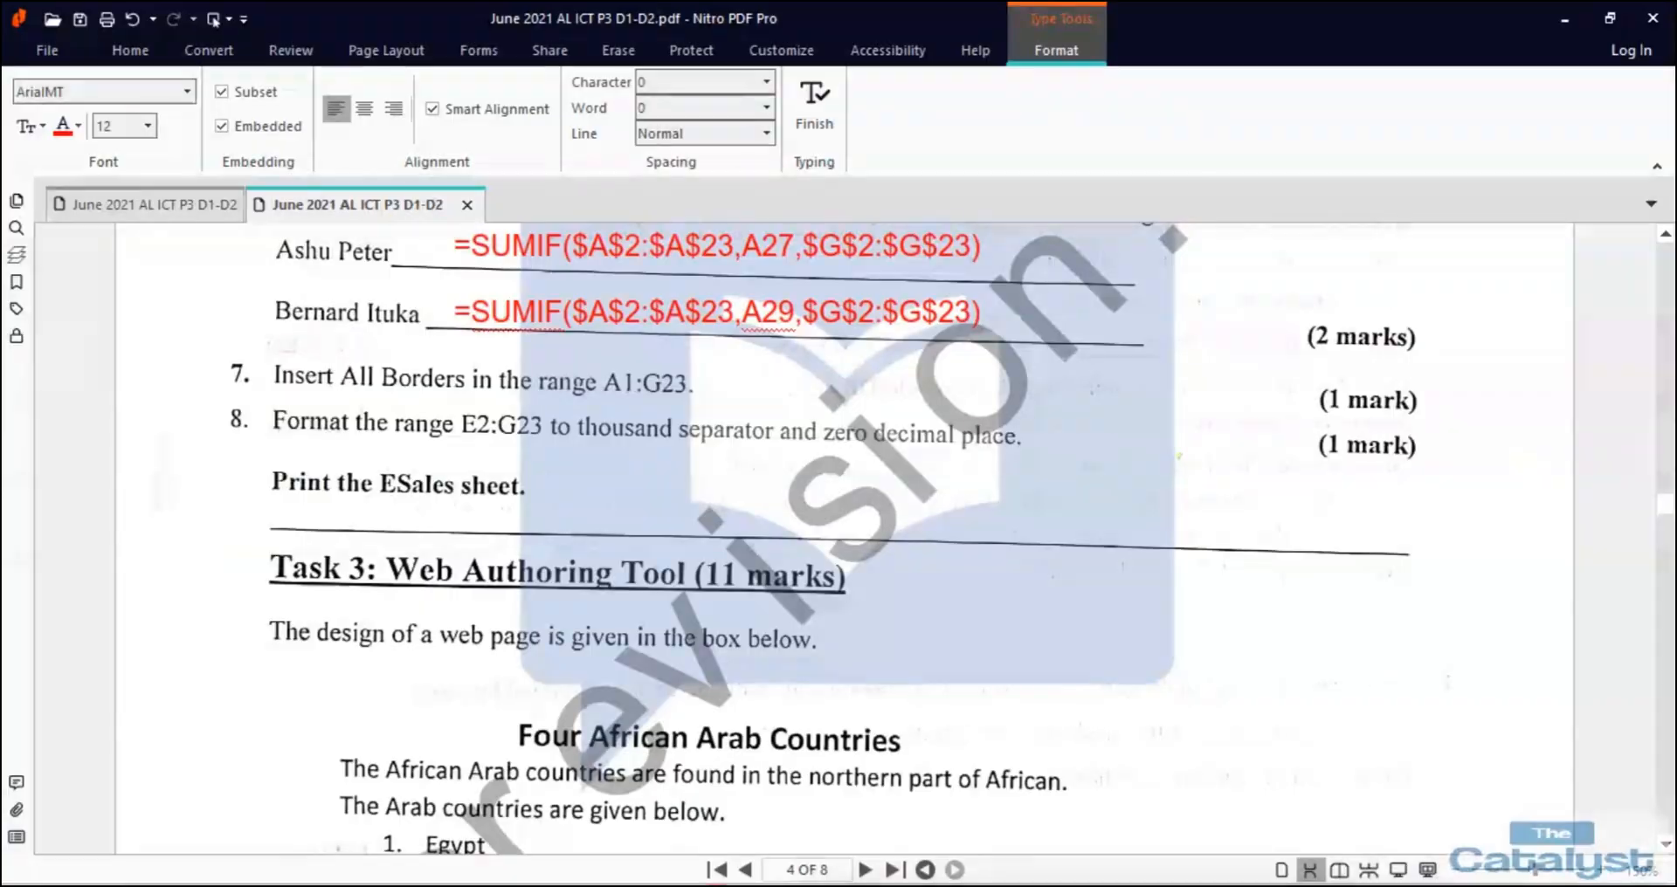
pyautogui.hotkey('alt', 'Tab')
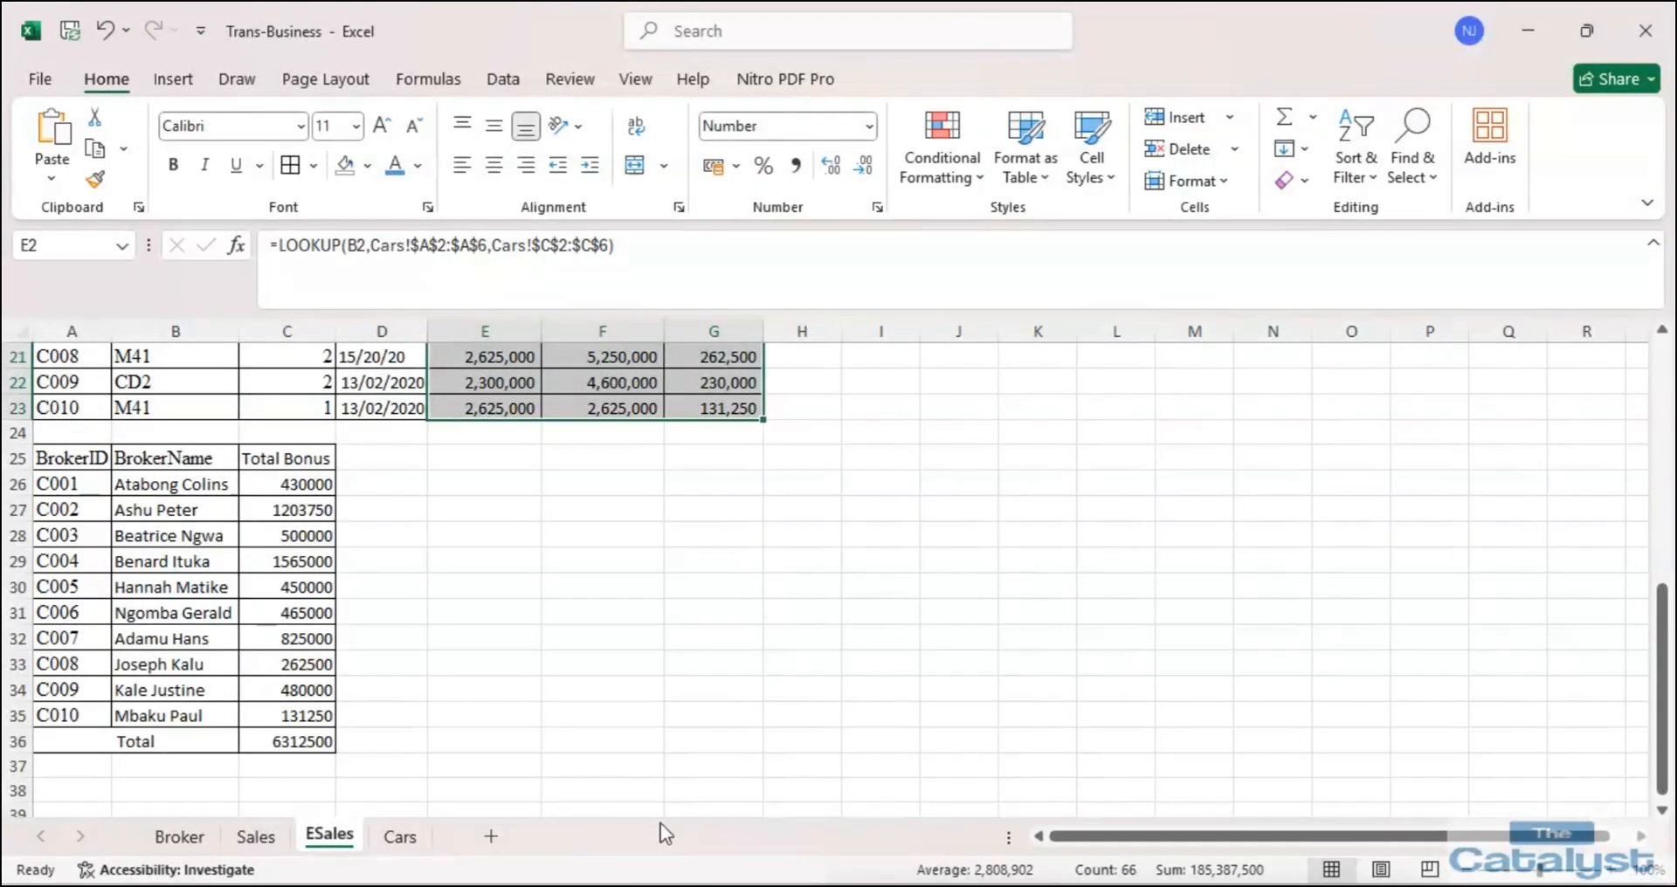
pyautogui.click(711, 885)
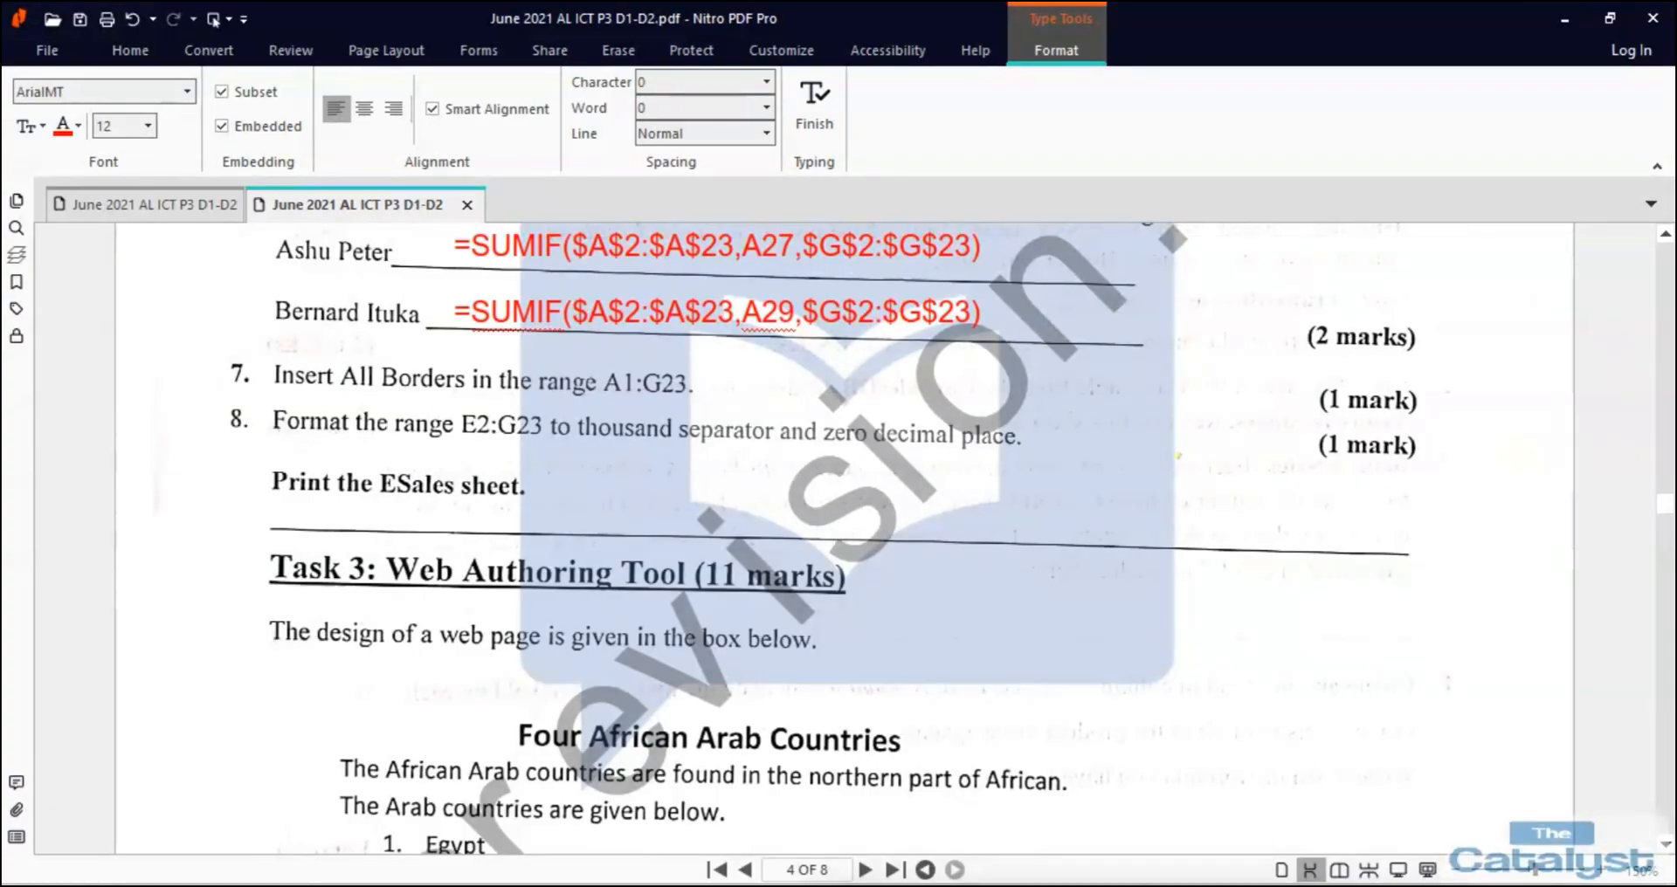
pyautogui.scroll(-3, 786, 537)
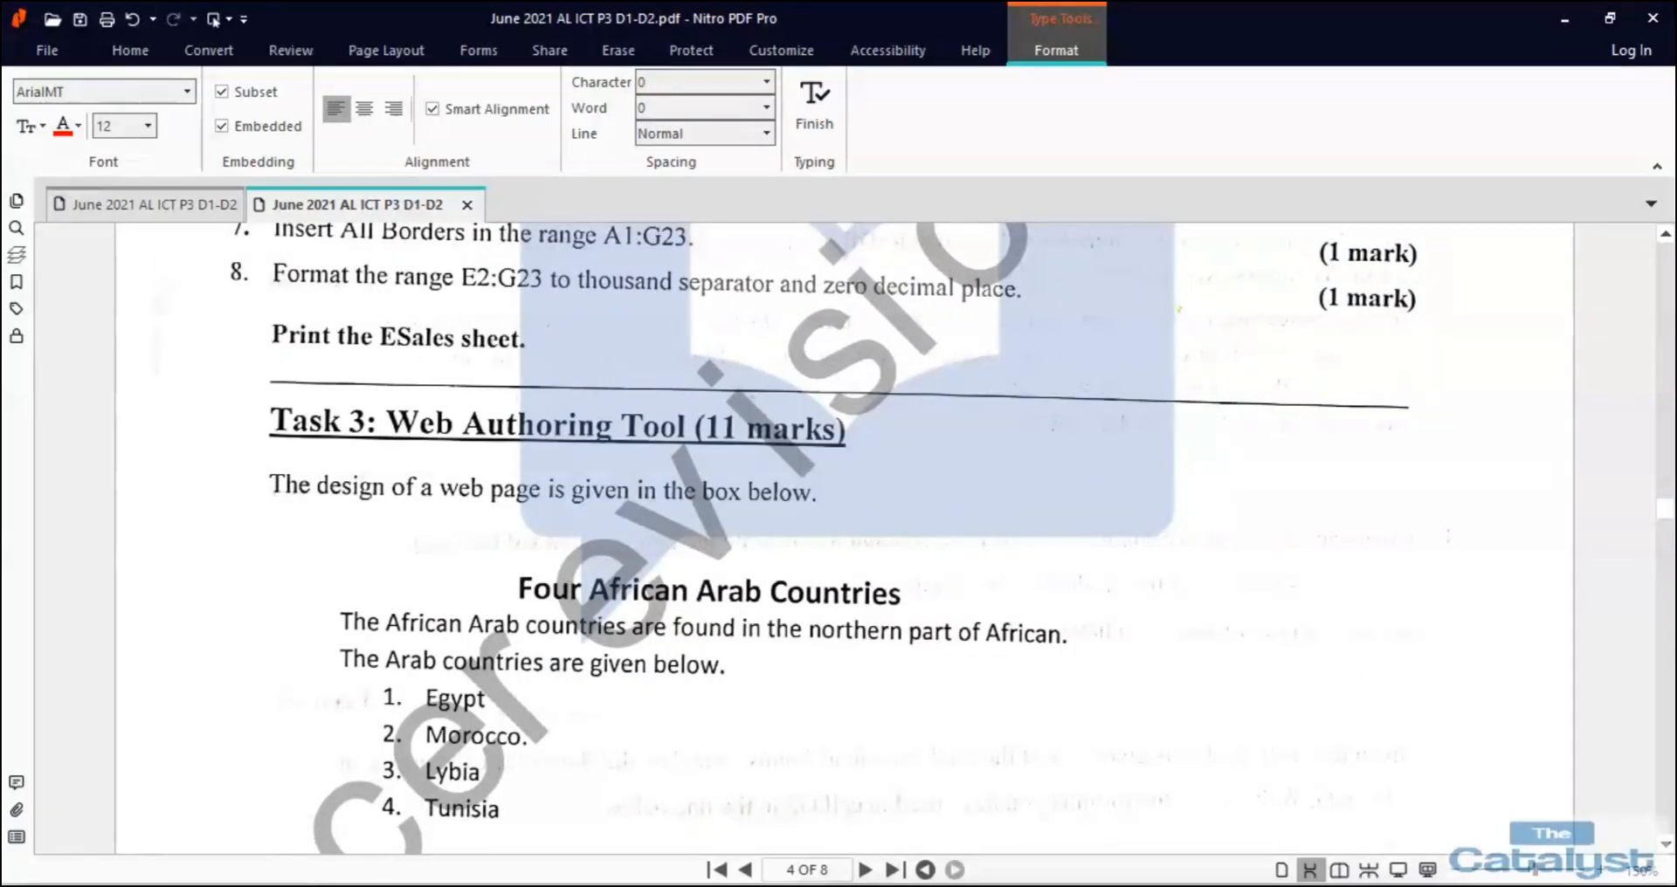
pyautogui.scroll(-1, 786, 537)
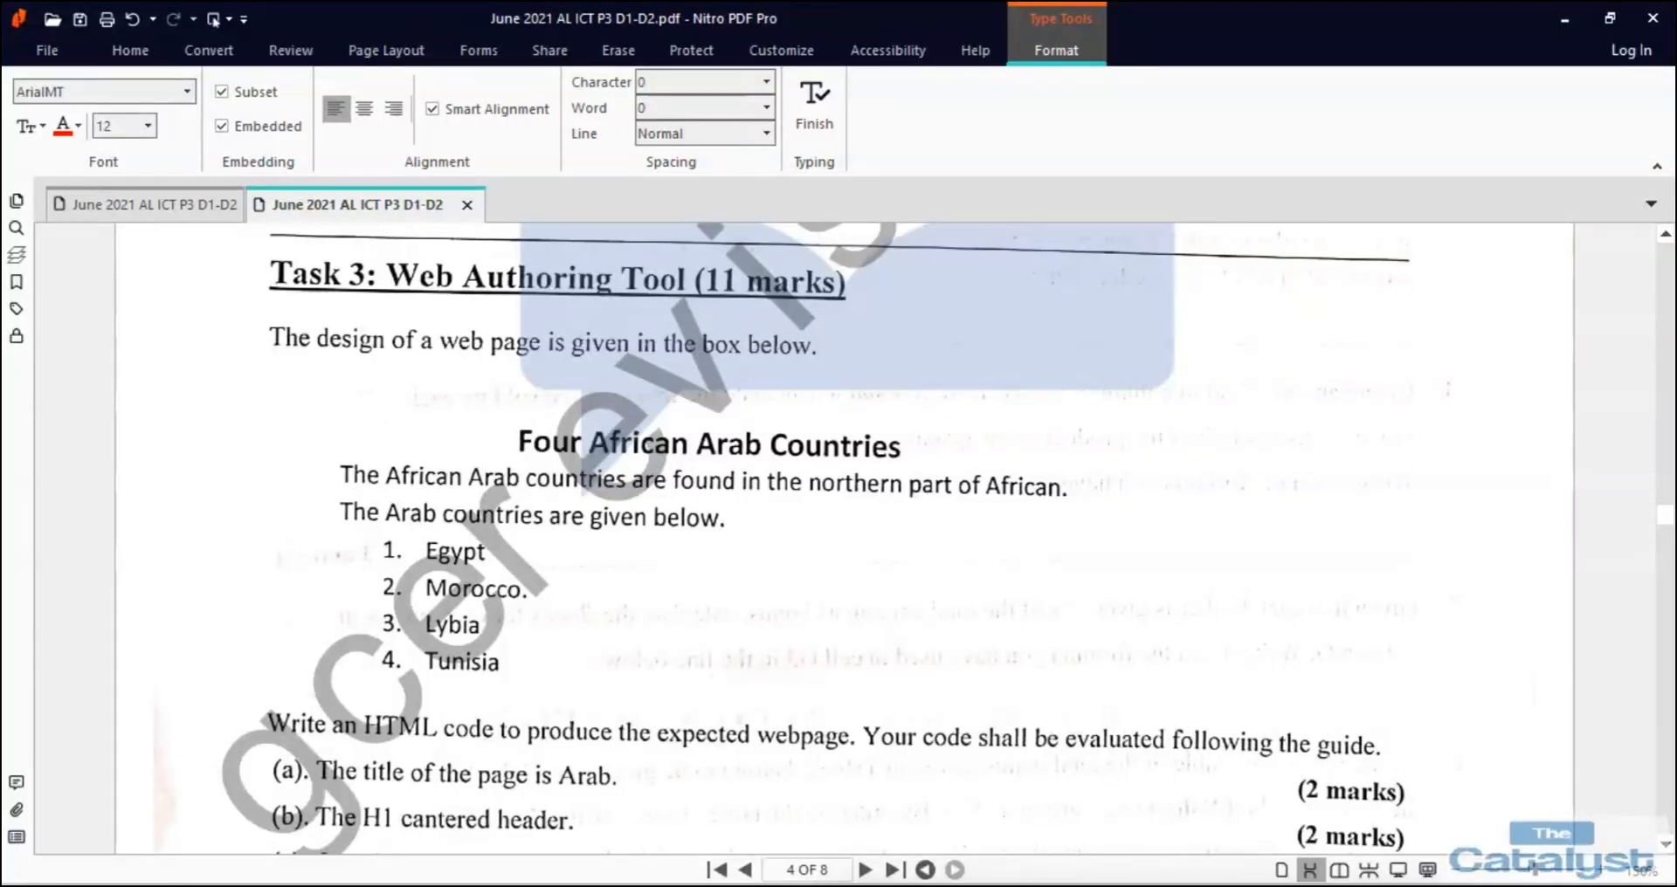
pyautogui.scroll(-2, 786, 537)
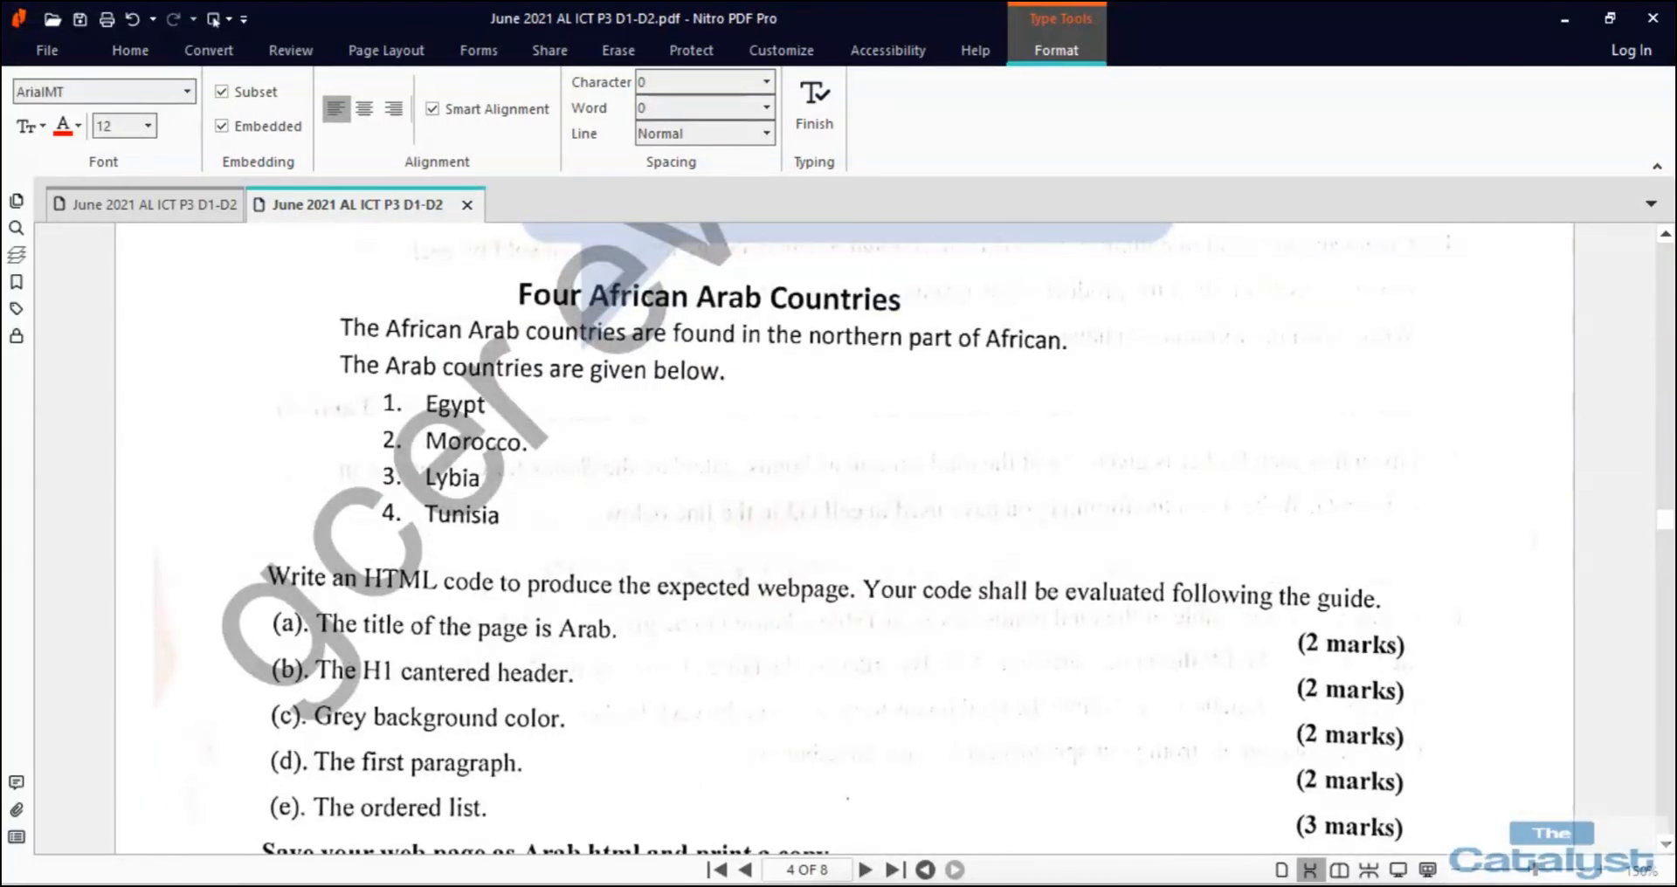
pyautogui.scroll(1, 864, 540)
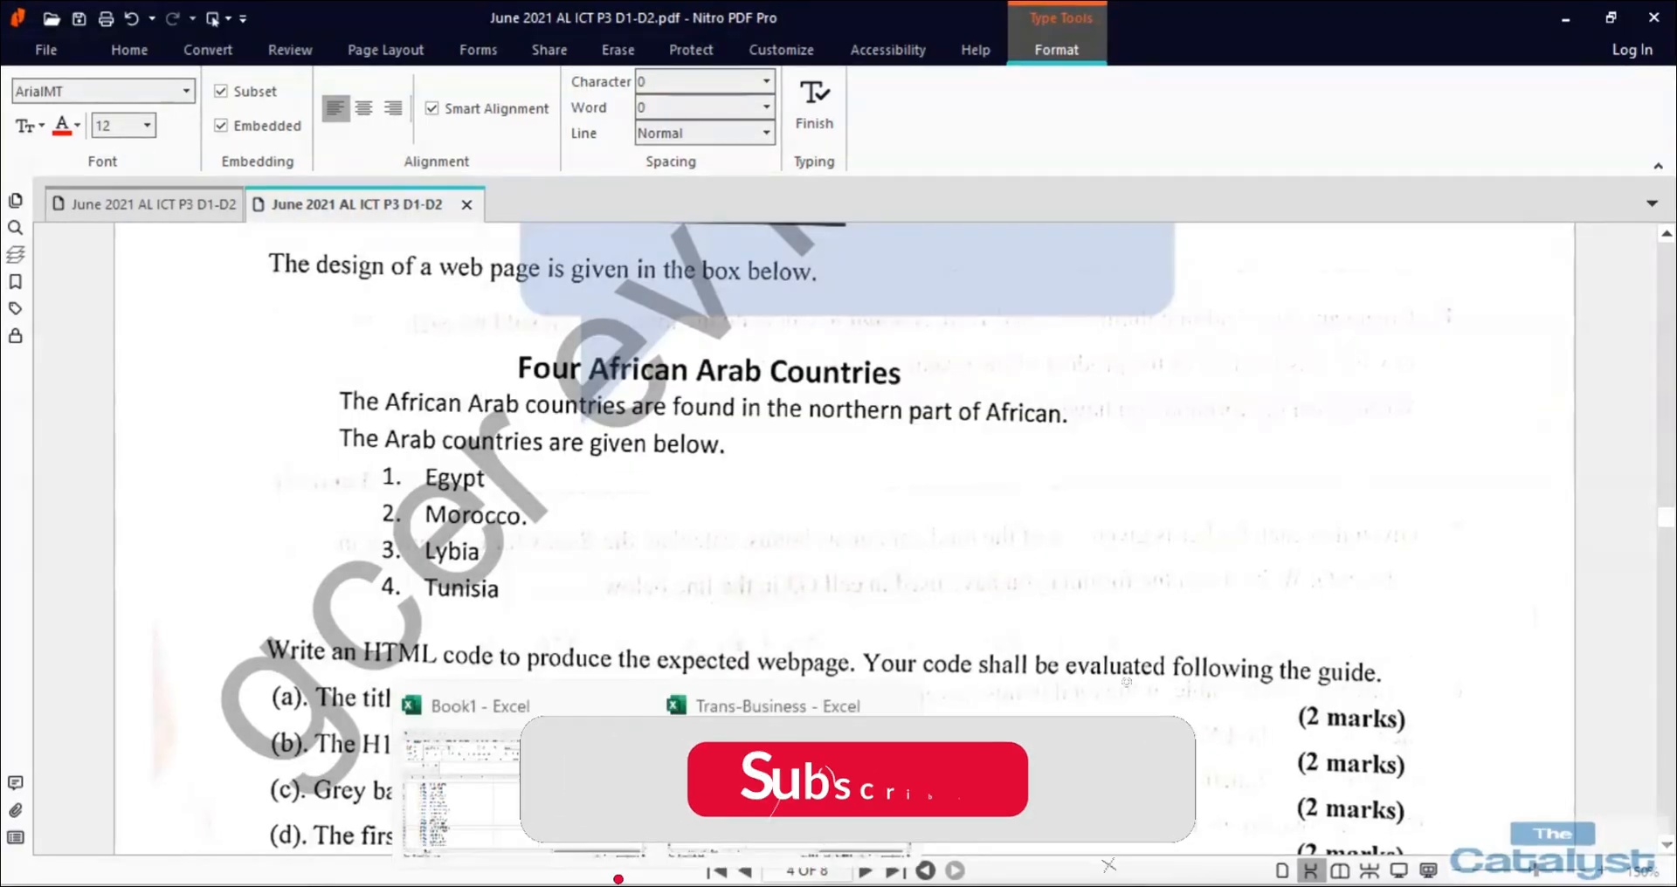
# Open Notepad++ and create a new blank document.
pyautogui.press('super')
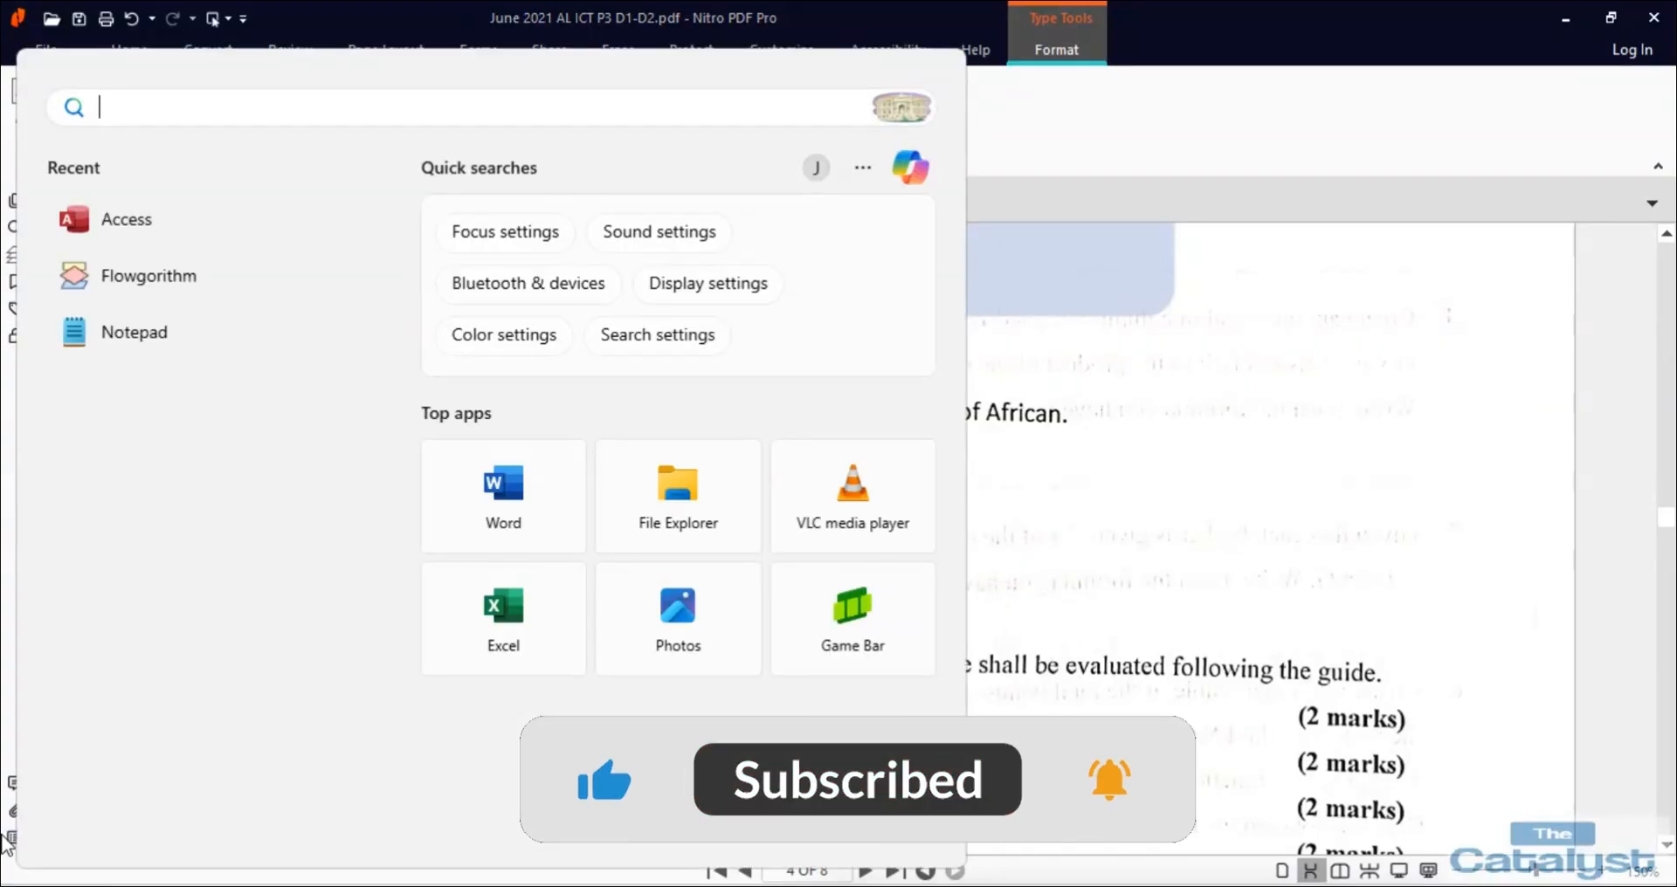
pyautogui.write('notepad')
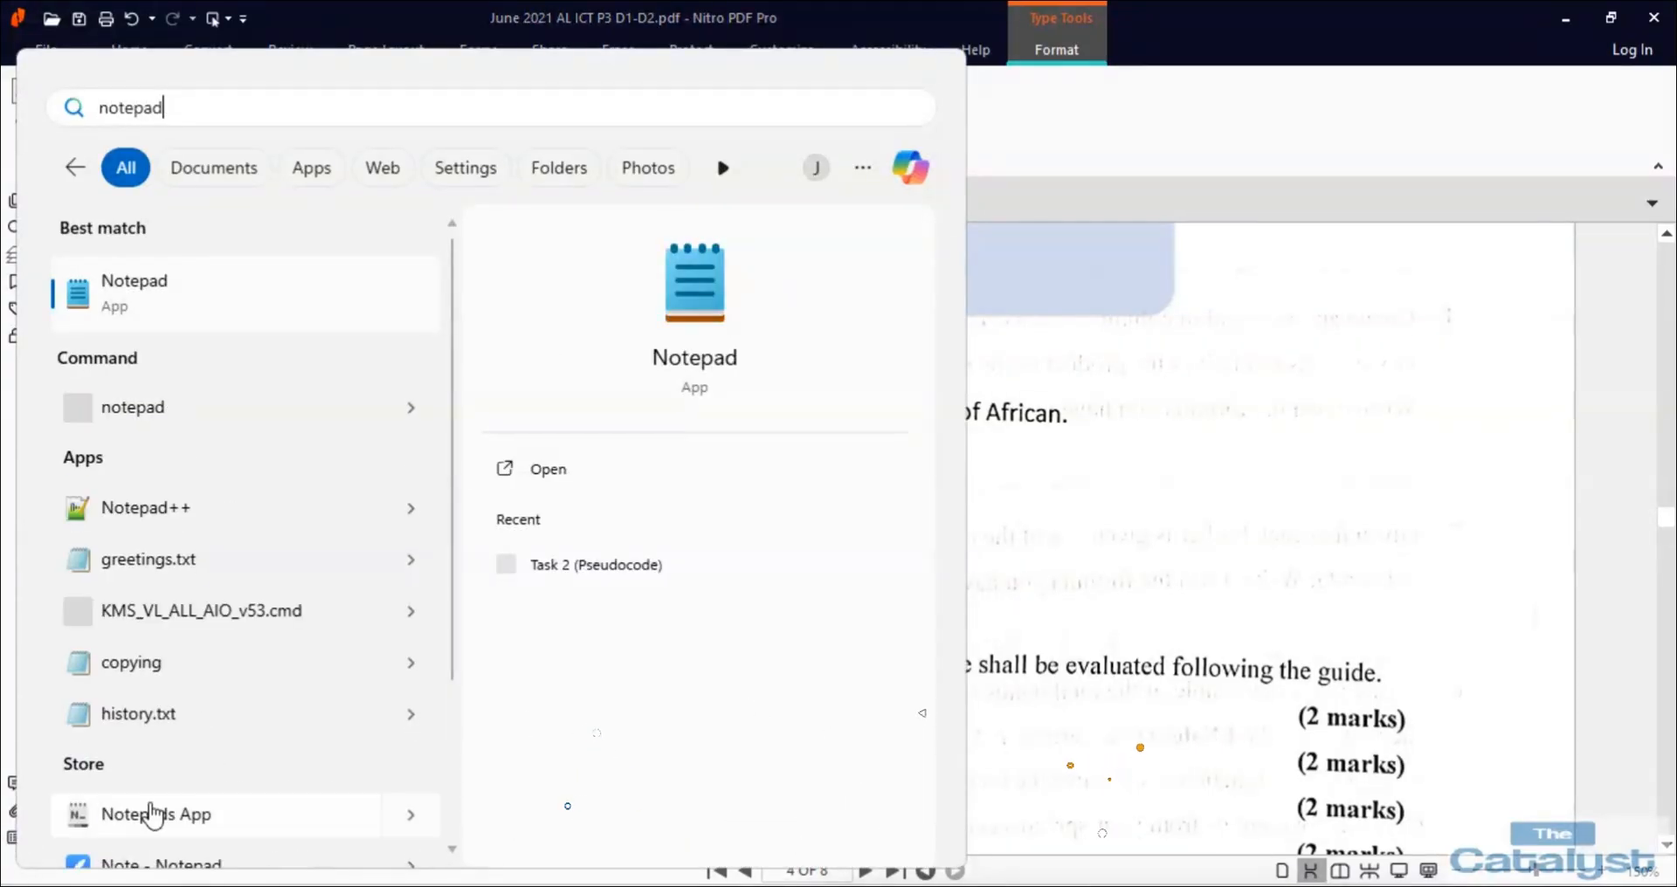
pyautogui.click(175, 508)
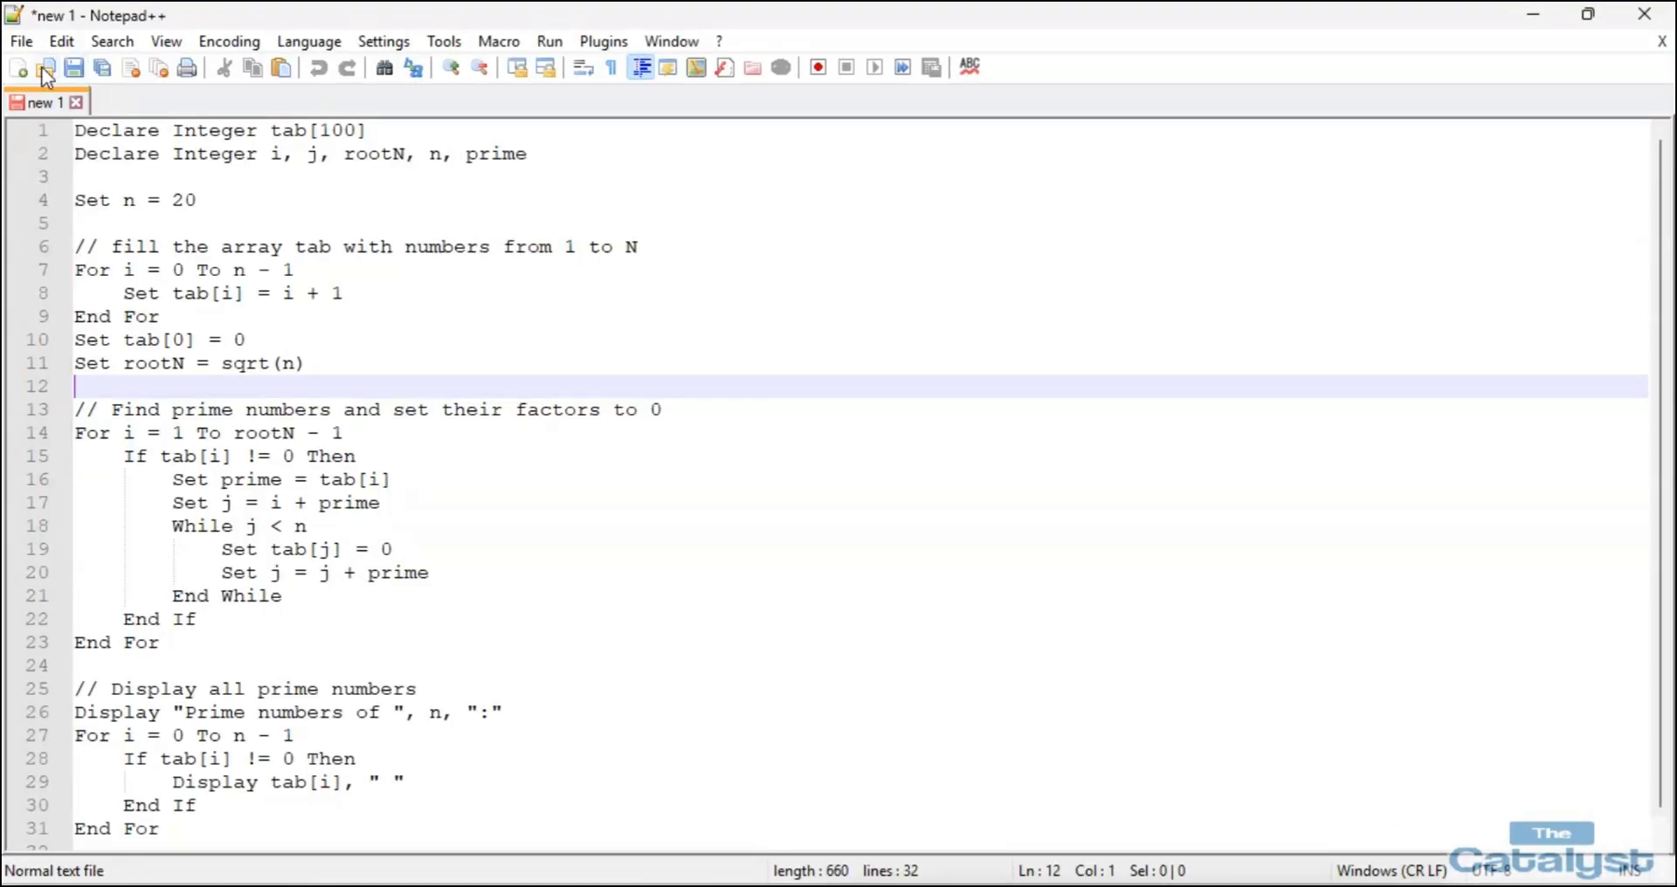
pyautogui.click(18, 68)
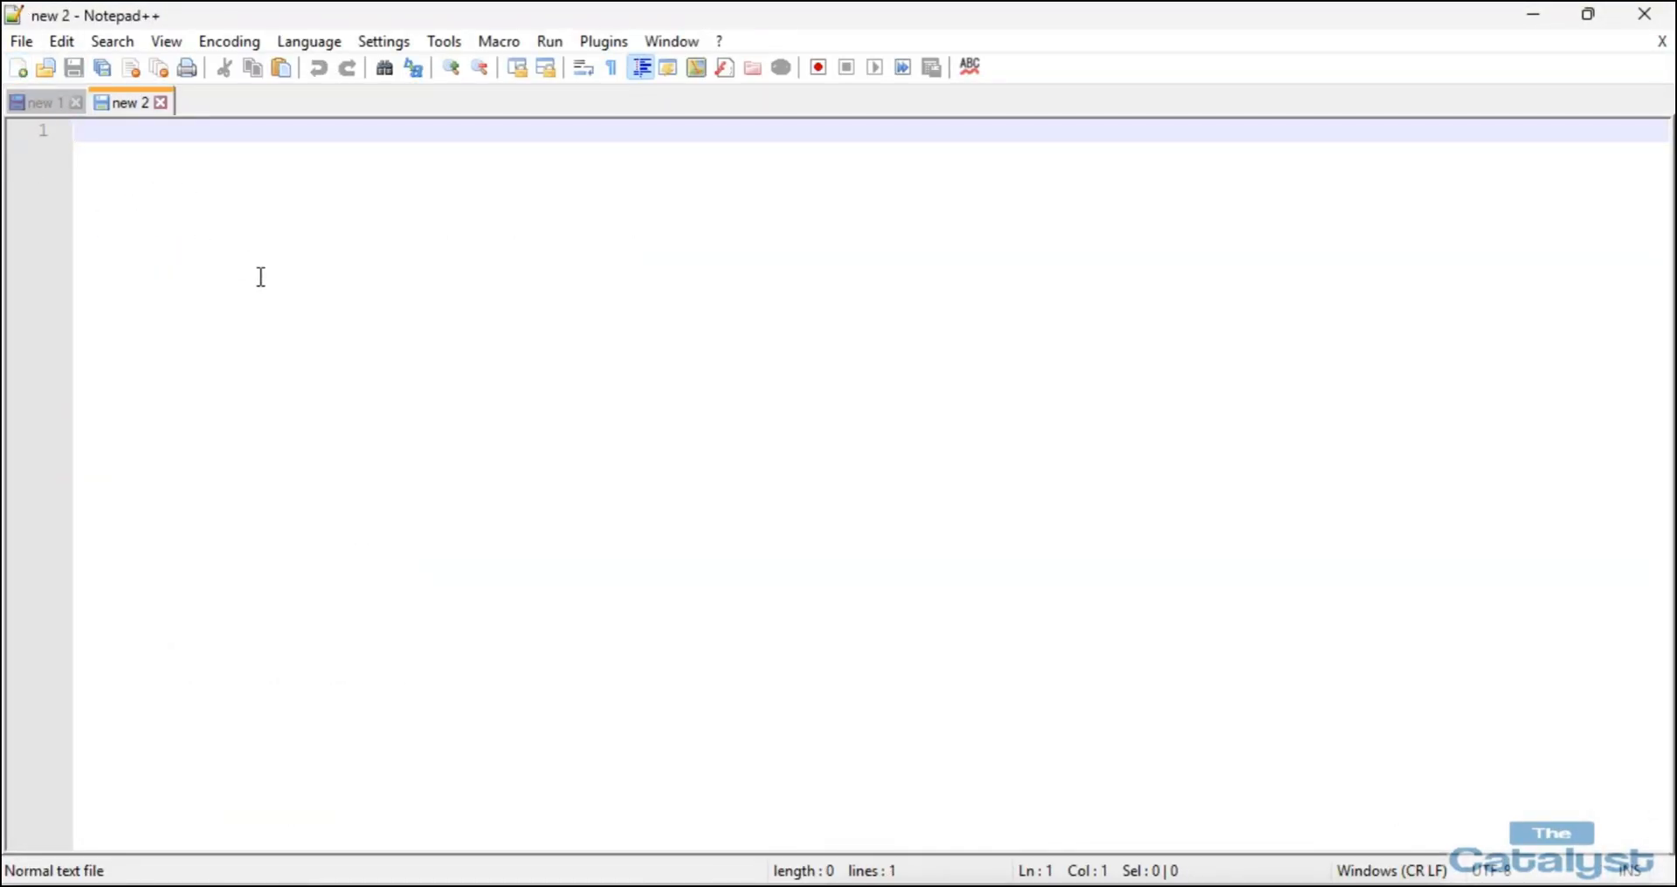
# Enter the opening <html> and closing </html> tags on separate lines, with the editor text enlarged.
pyautogui.write('<')
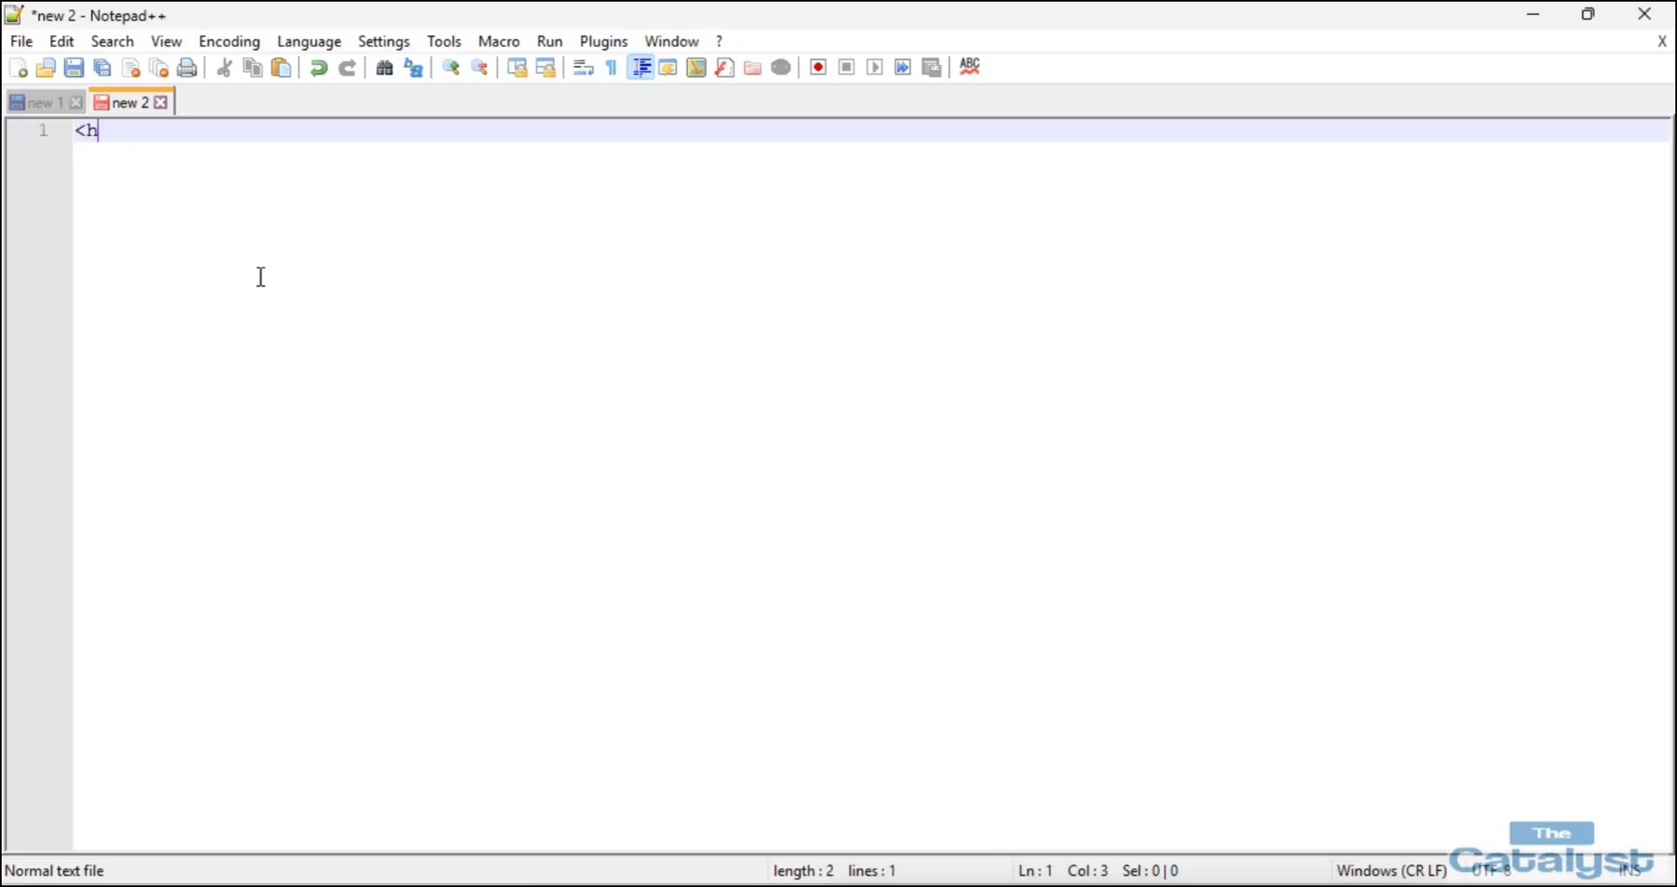
pyautogui.write('htm')
pyautogui.scroll(2, 225, 330)
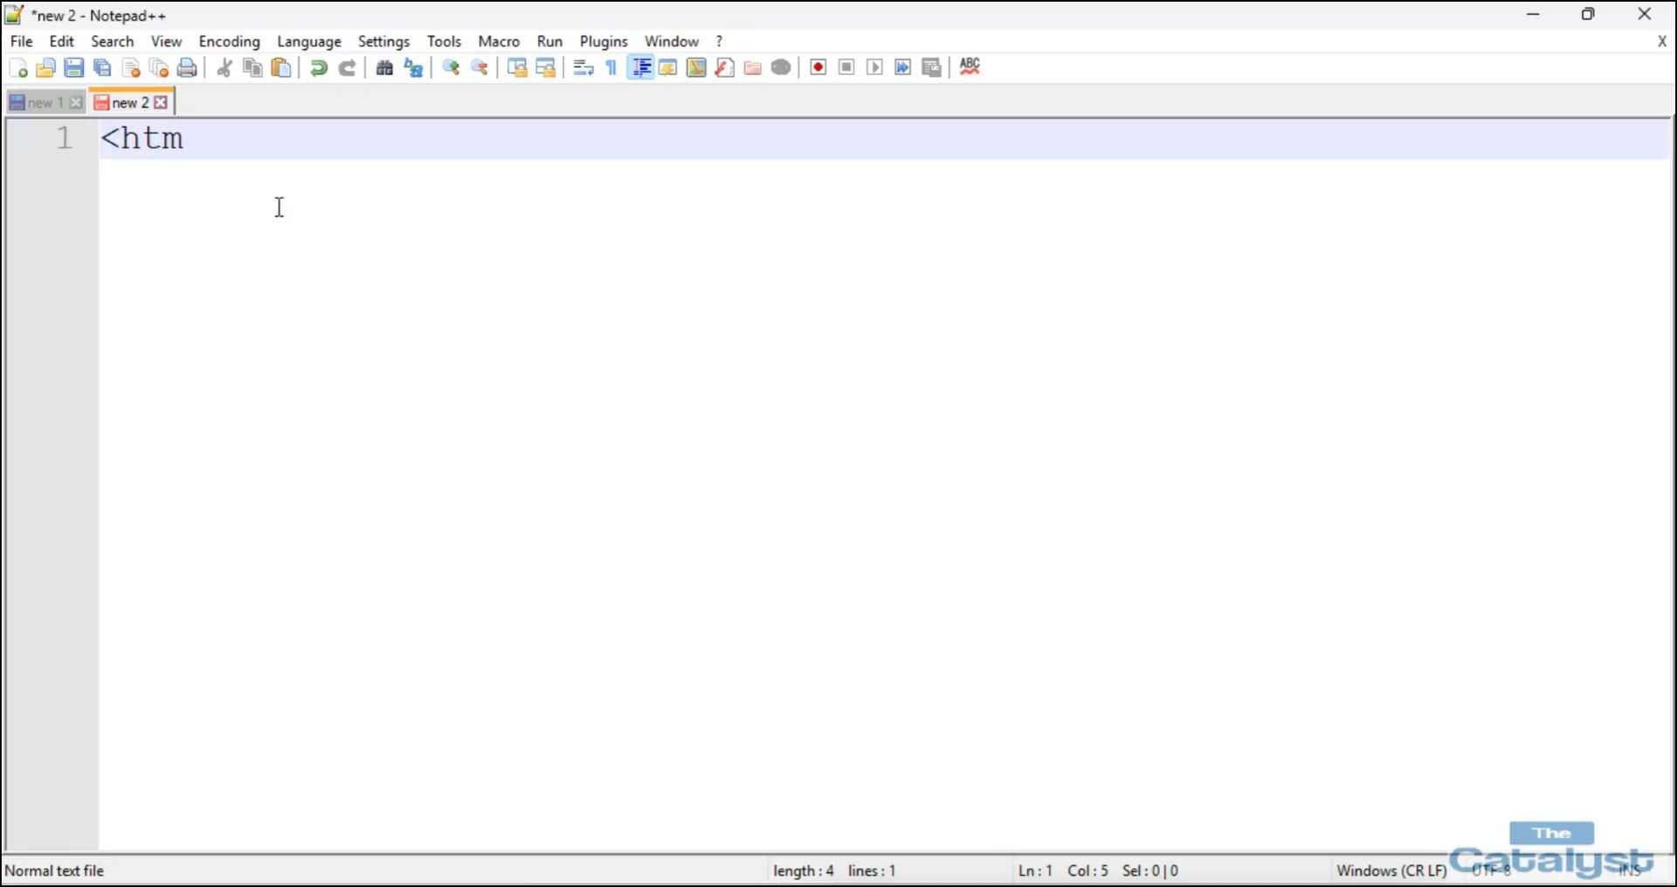
pyautogui.write('l>')
pyautogui.press('Return')
pyautogui.write('<')
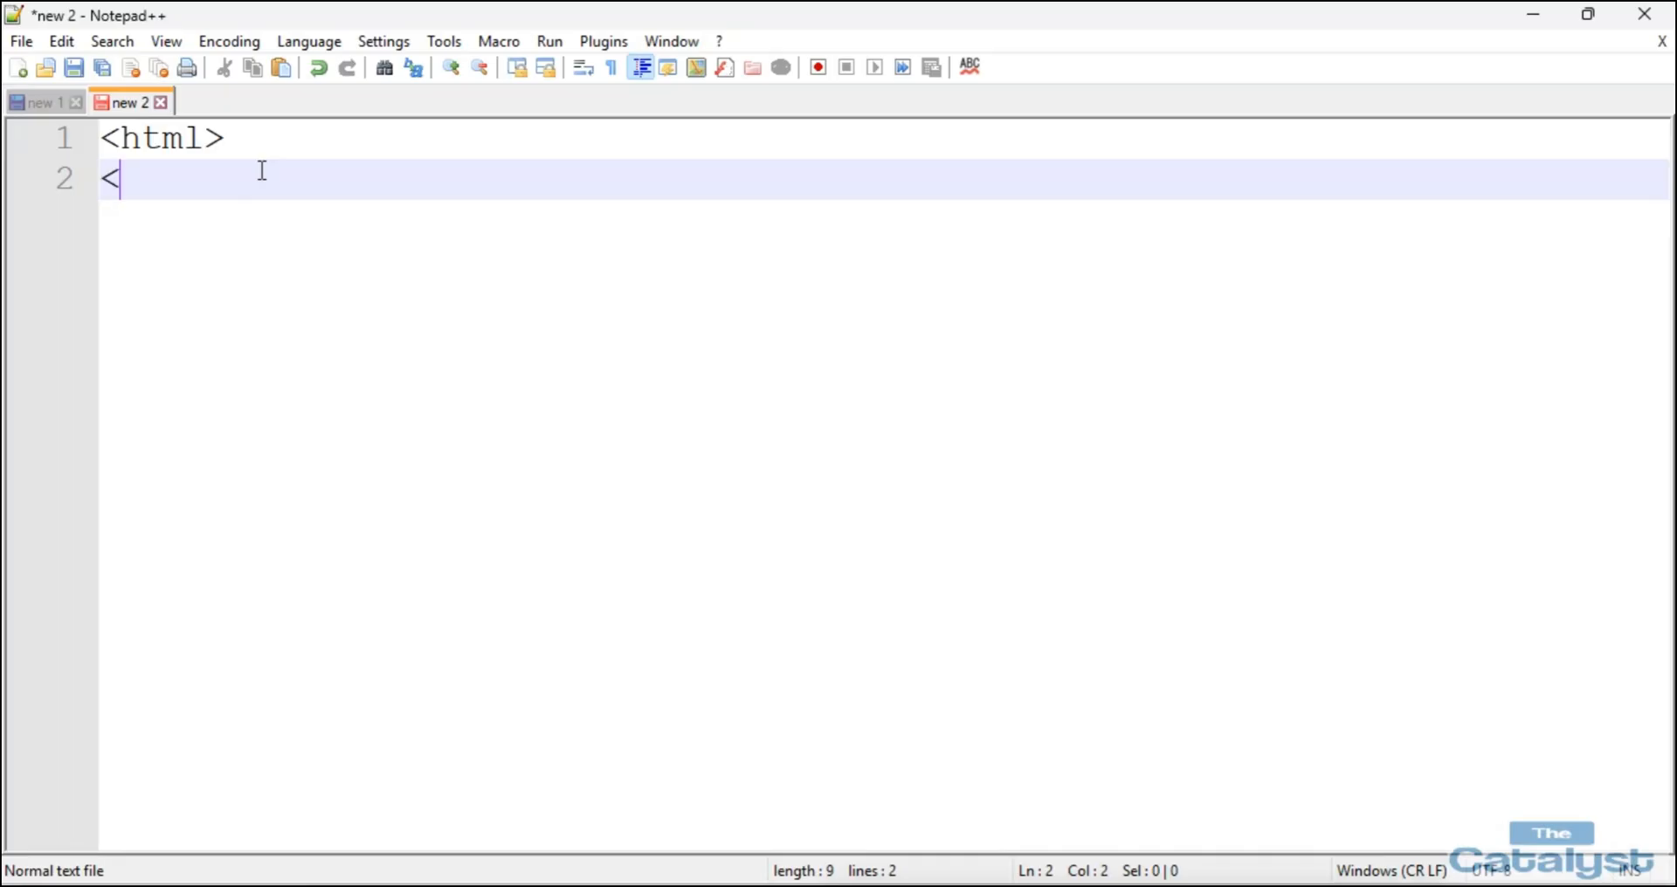
pyautogui.write('/html')
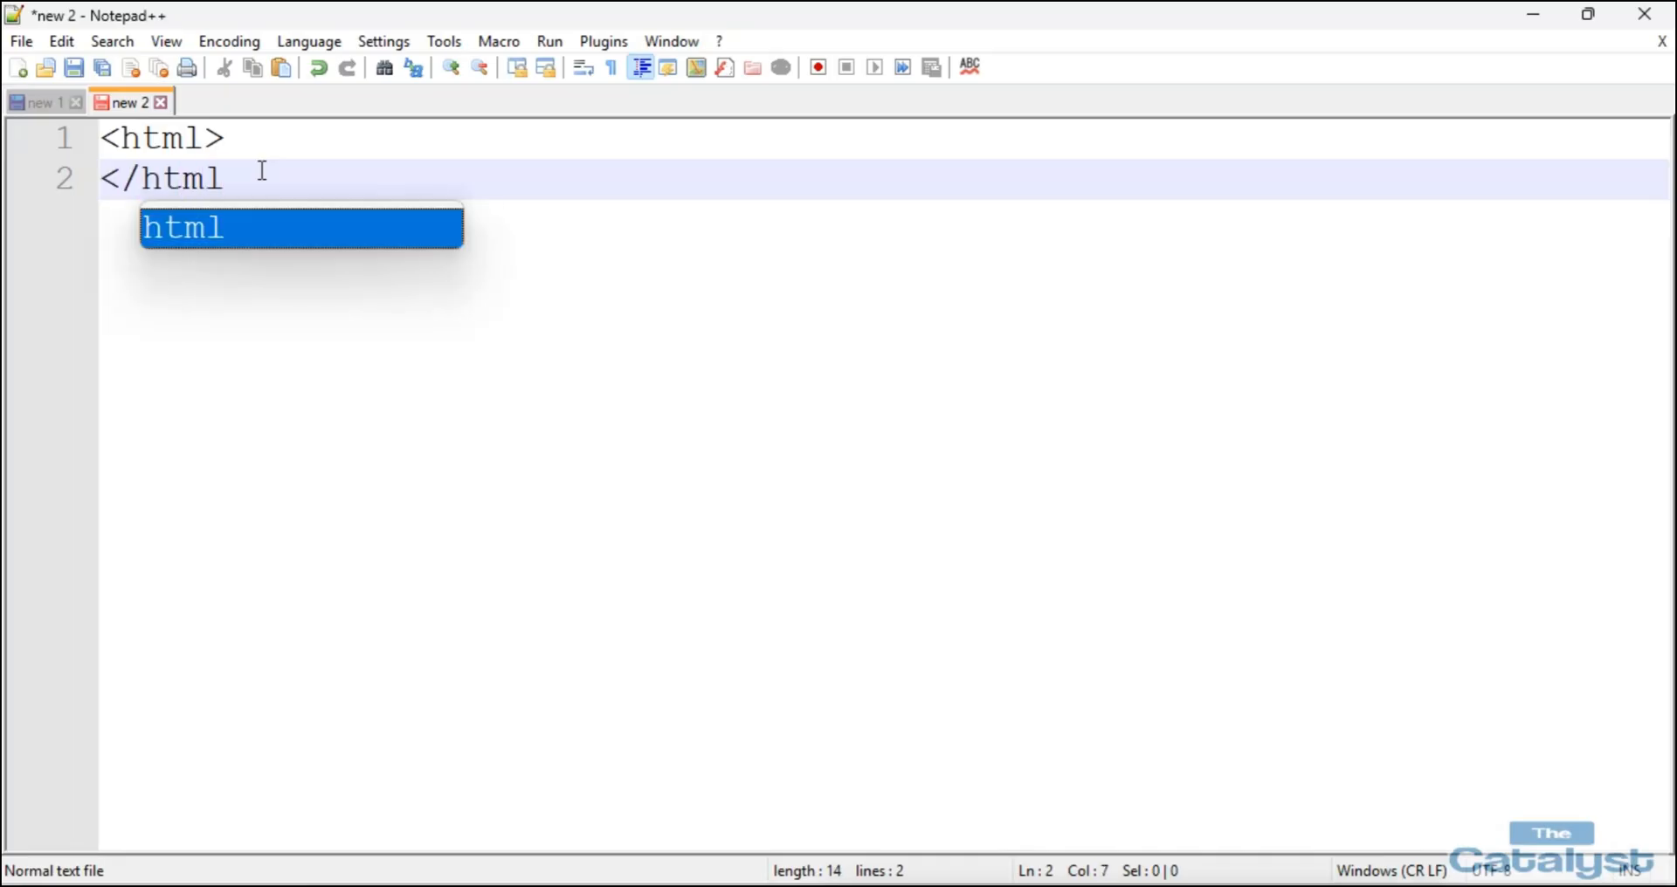
pyautogui.write('>')
# Insert the <head> and </head> tags on separate lines between the html tags.
pyautogui.press('Up')
pyautogui.press('Return')
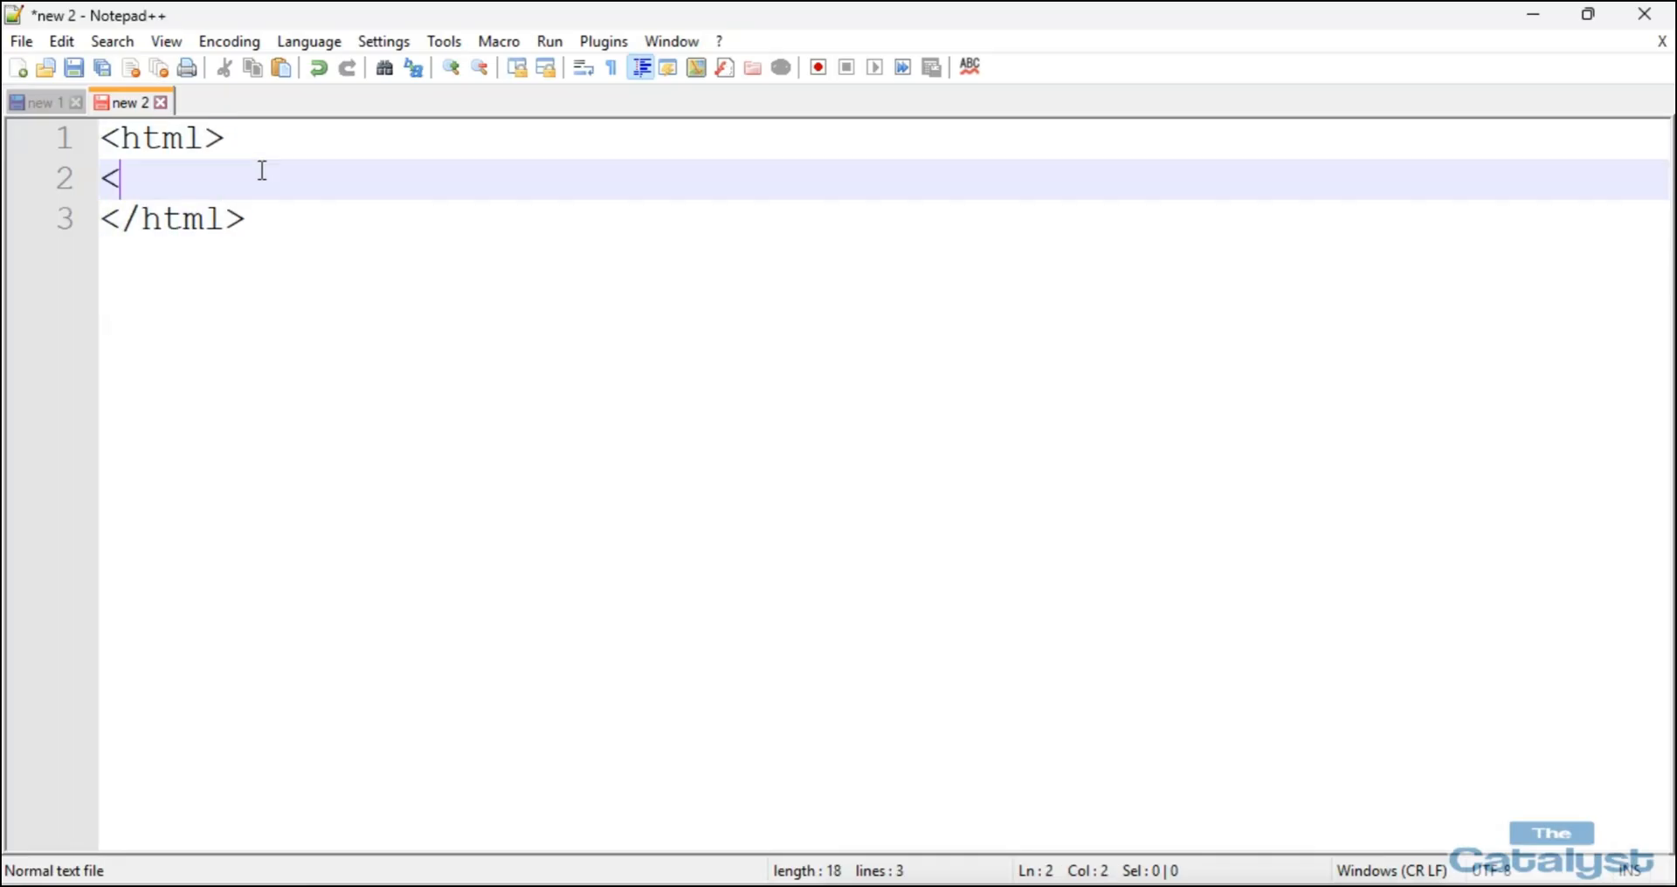
pyautogui.write('<ti')
pyautogui.write('head')
pyautogui.write('>')
pyautogui.press('Return')
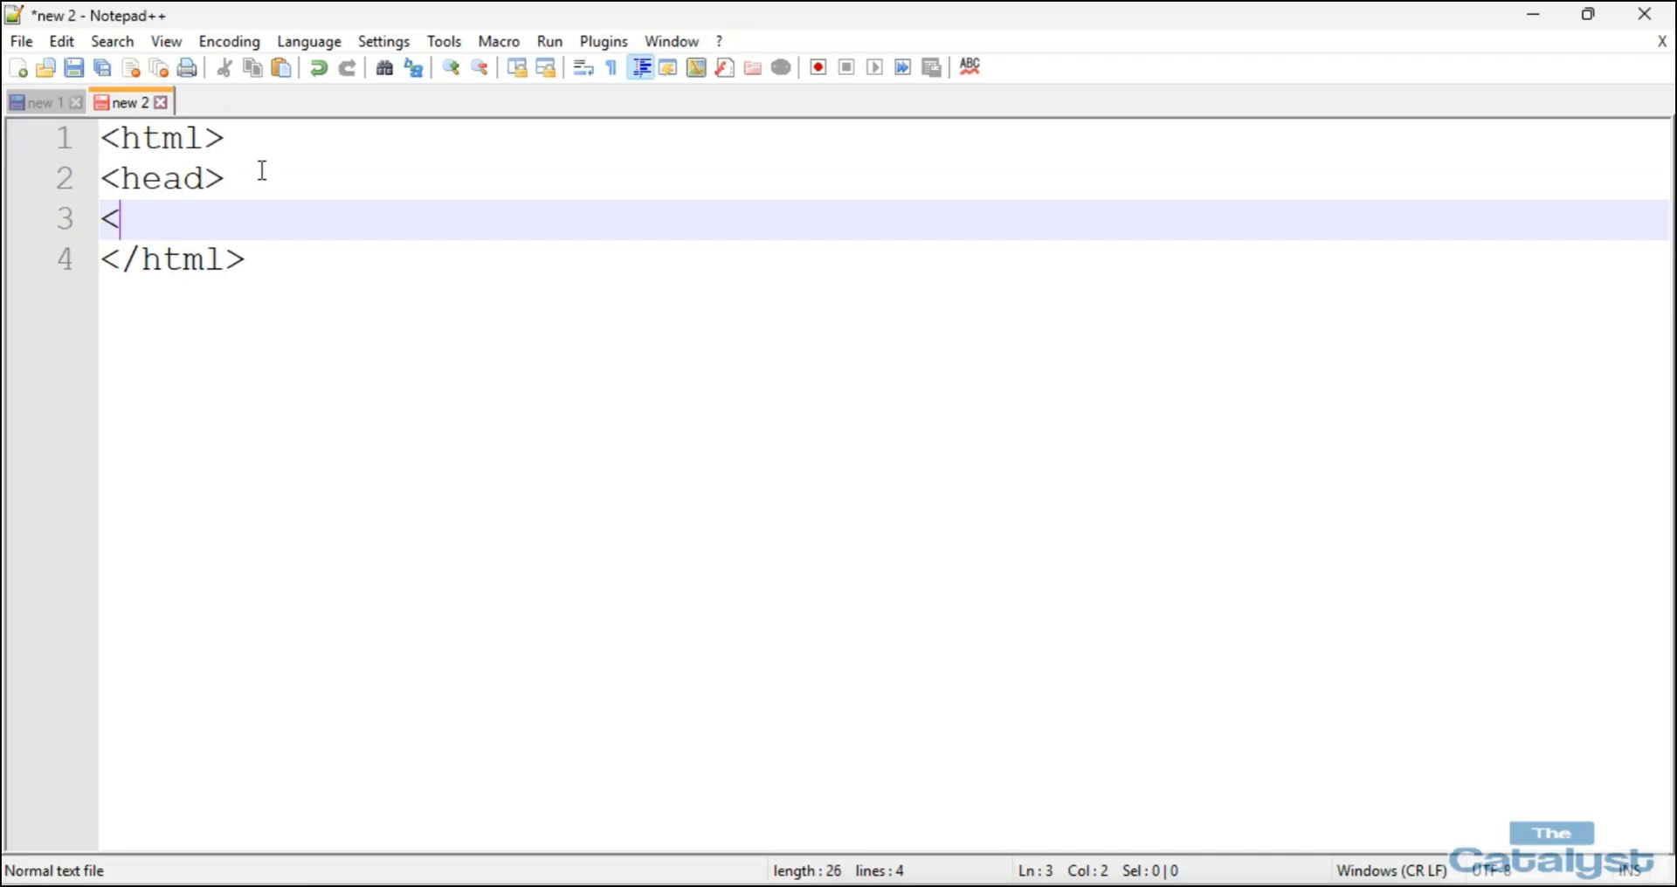
pyautogui.write('</head>')
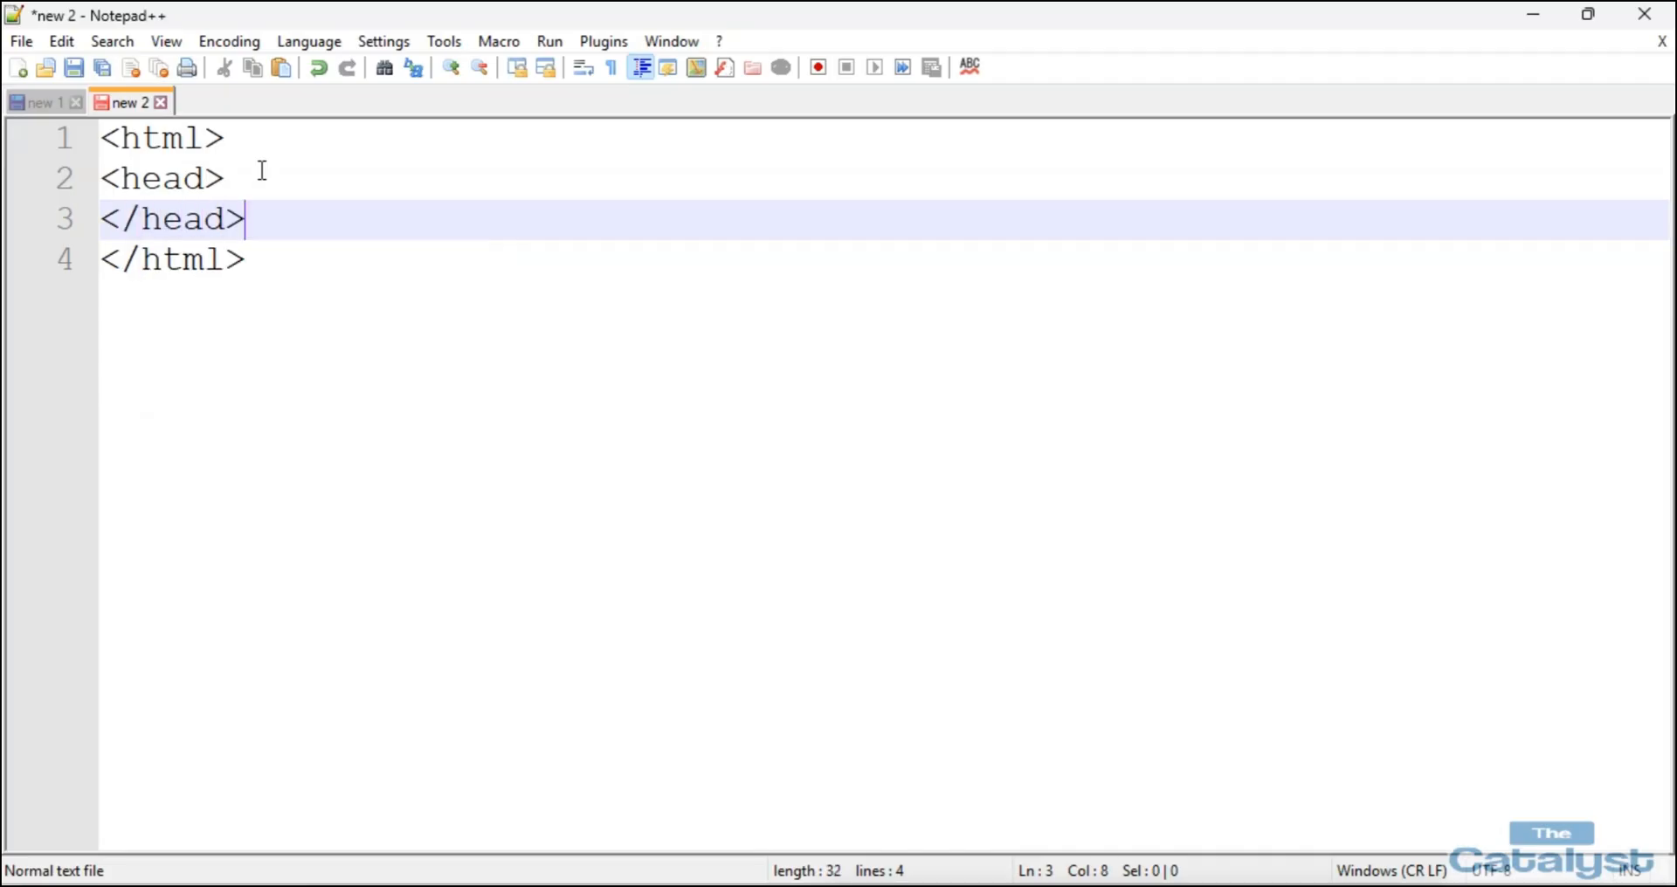
# Add the <body> and </body> tags on separate lines below the closing head tag.
pyautogui.press('Return')
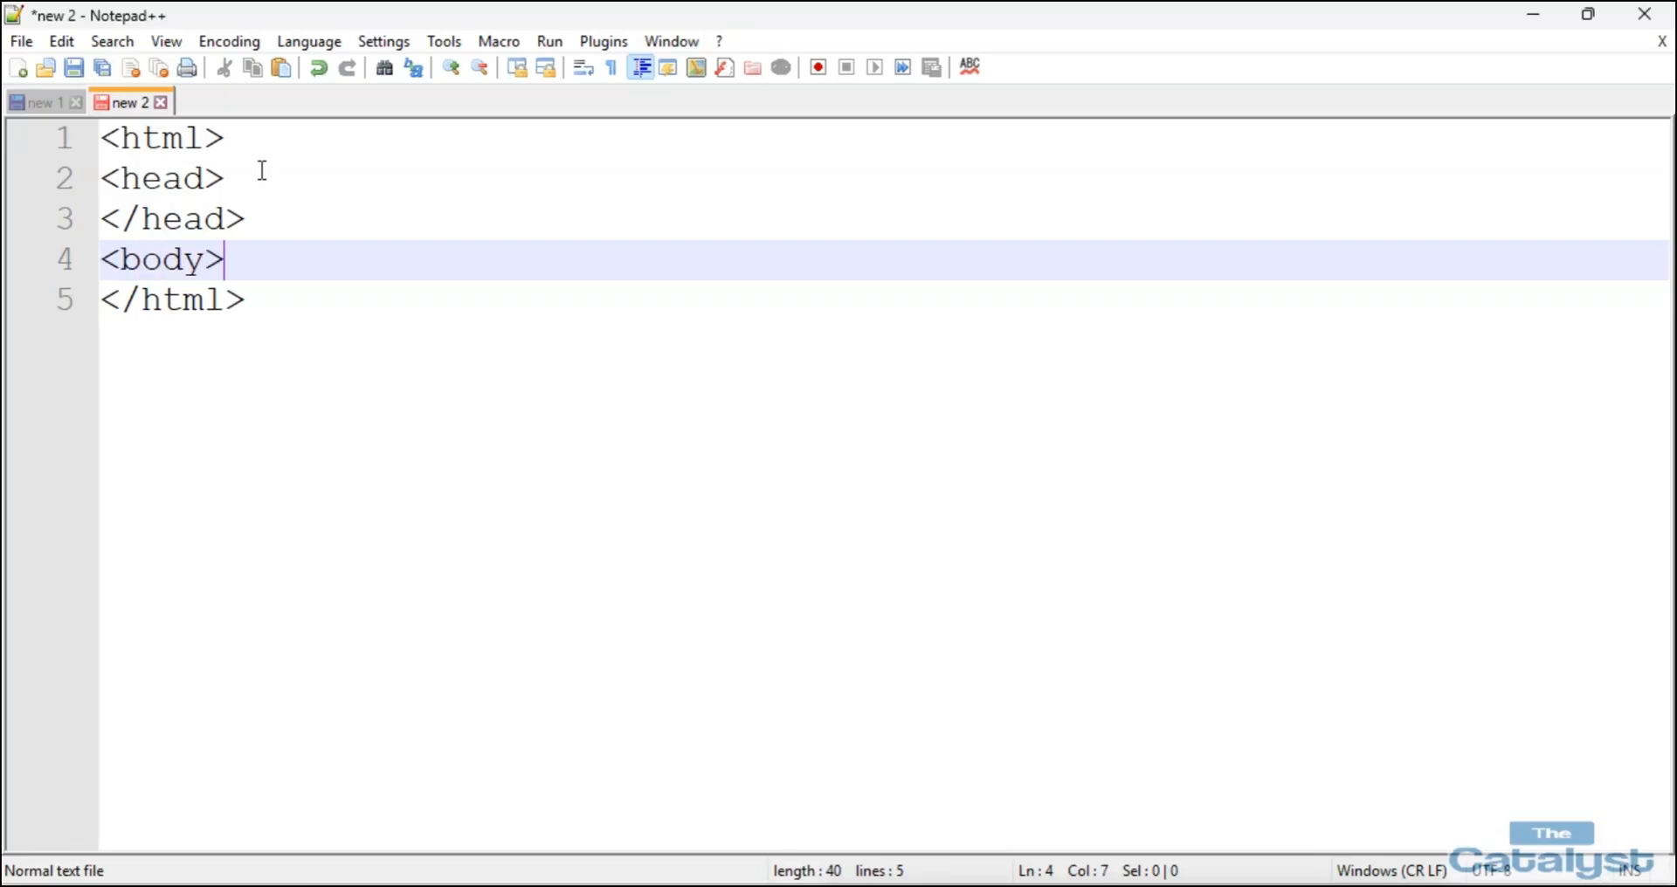
pyautogui.write('<body>')
pyautogui.press('Return')
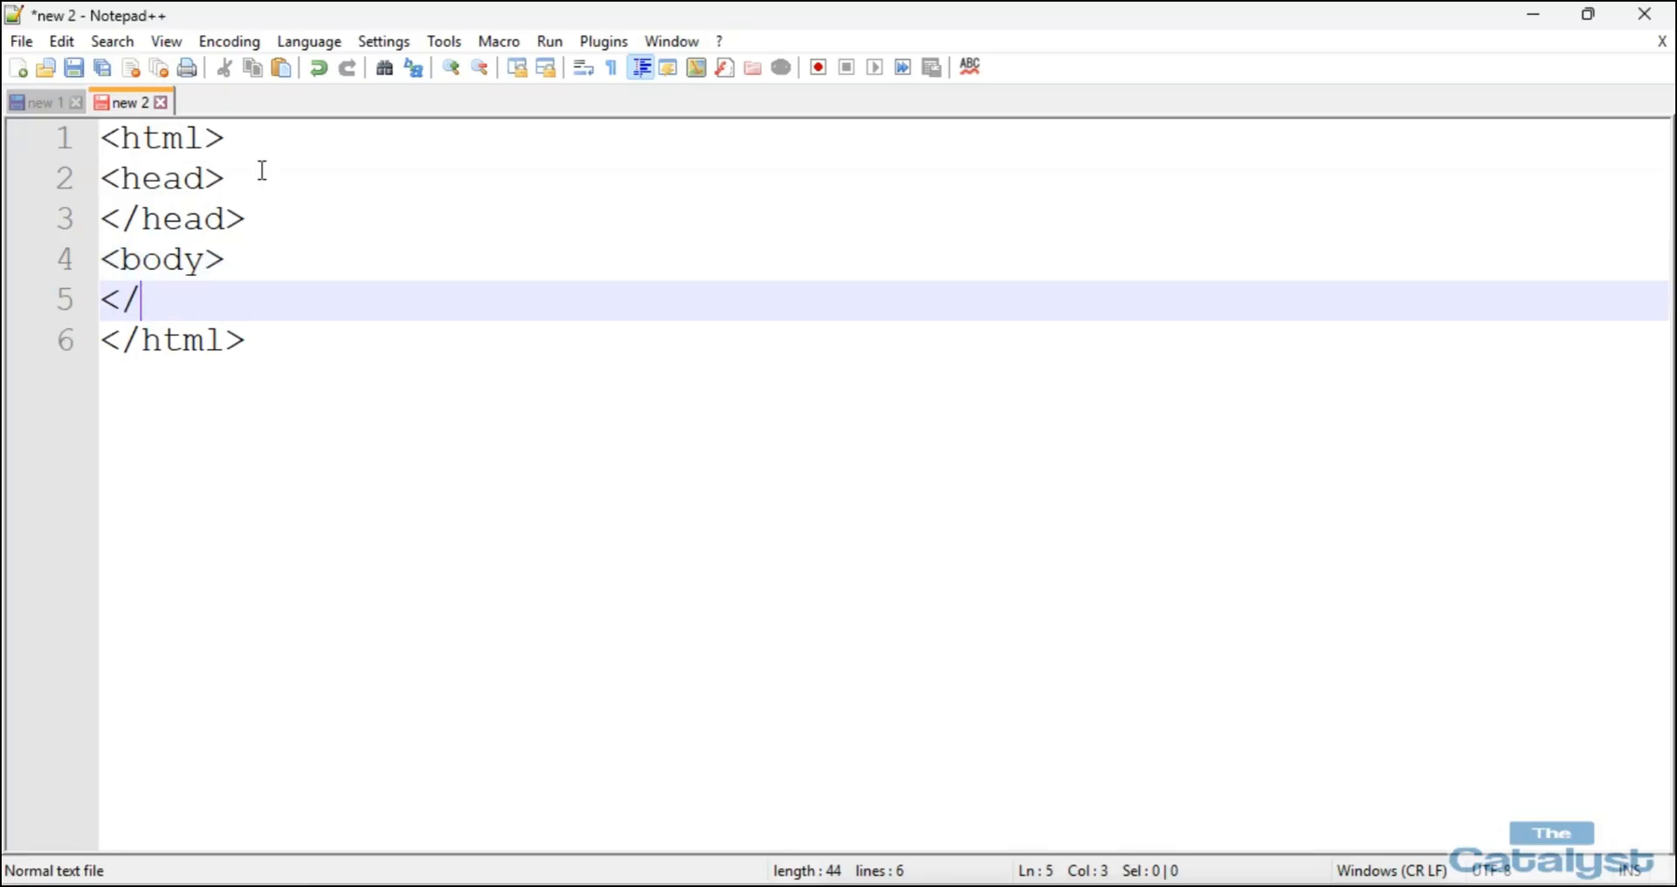
pyautogui.write('</body>')
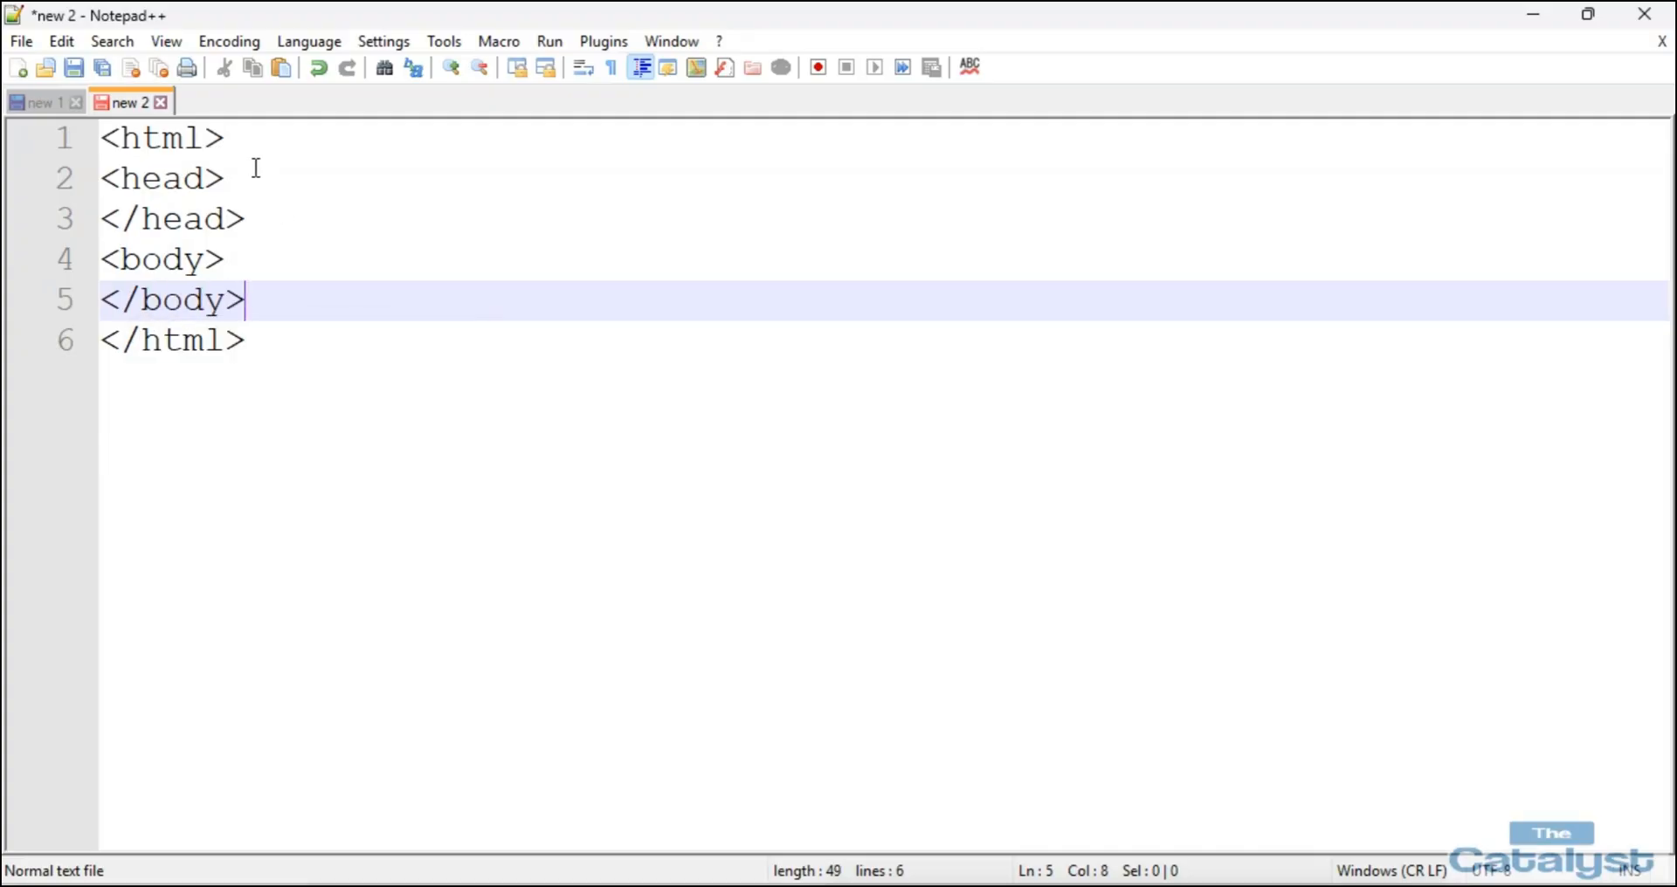
# Add an indented <title>Arab</title> line inside the head, check the Task 3 guide in the exam PDF, and return to Notepad++.
pyautogui.click(253, 183)
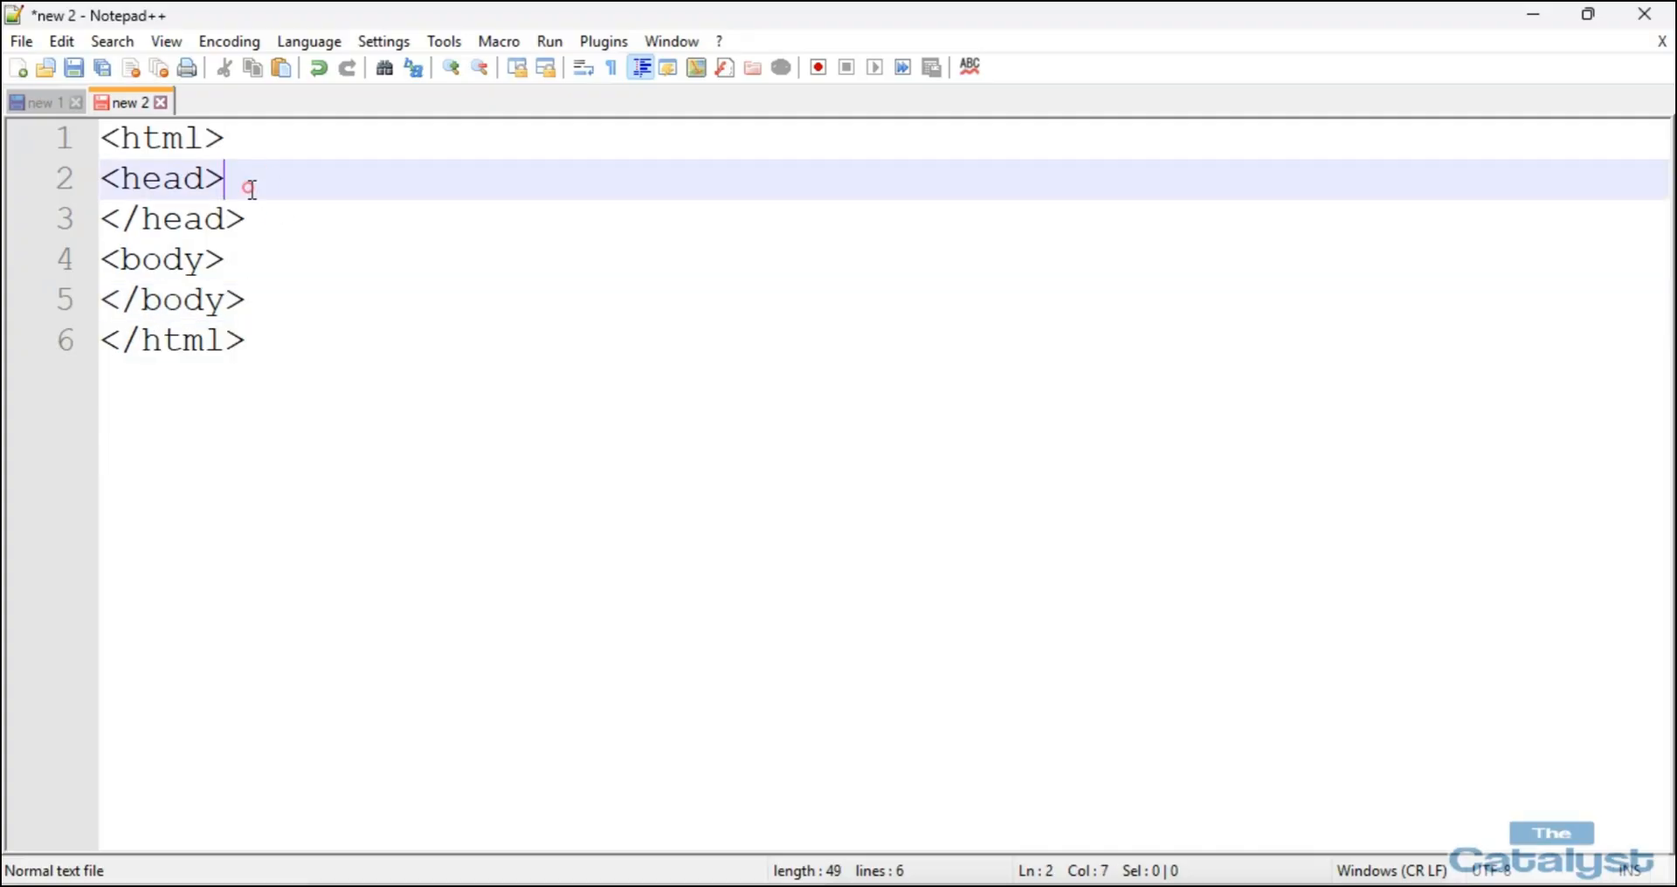
pyautogui.press('Return')
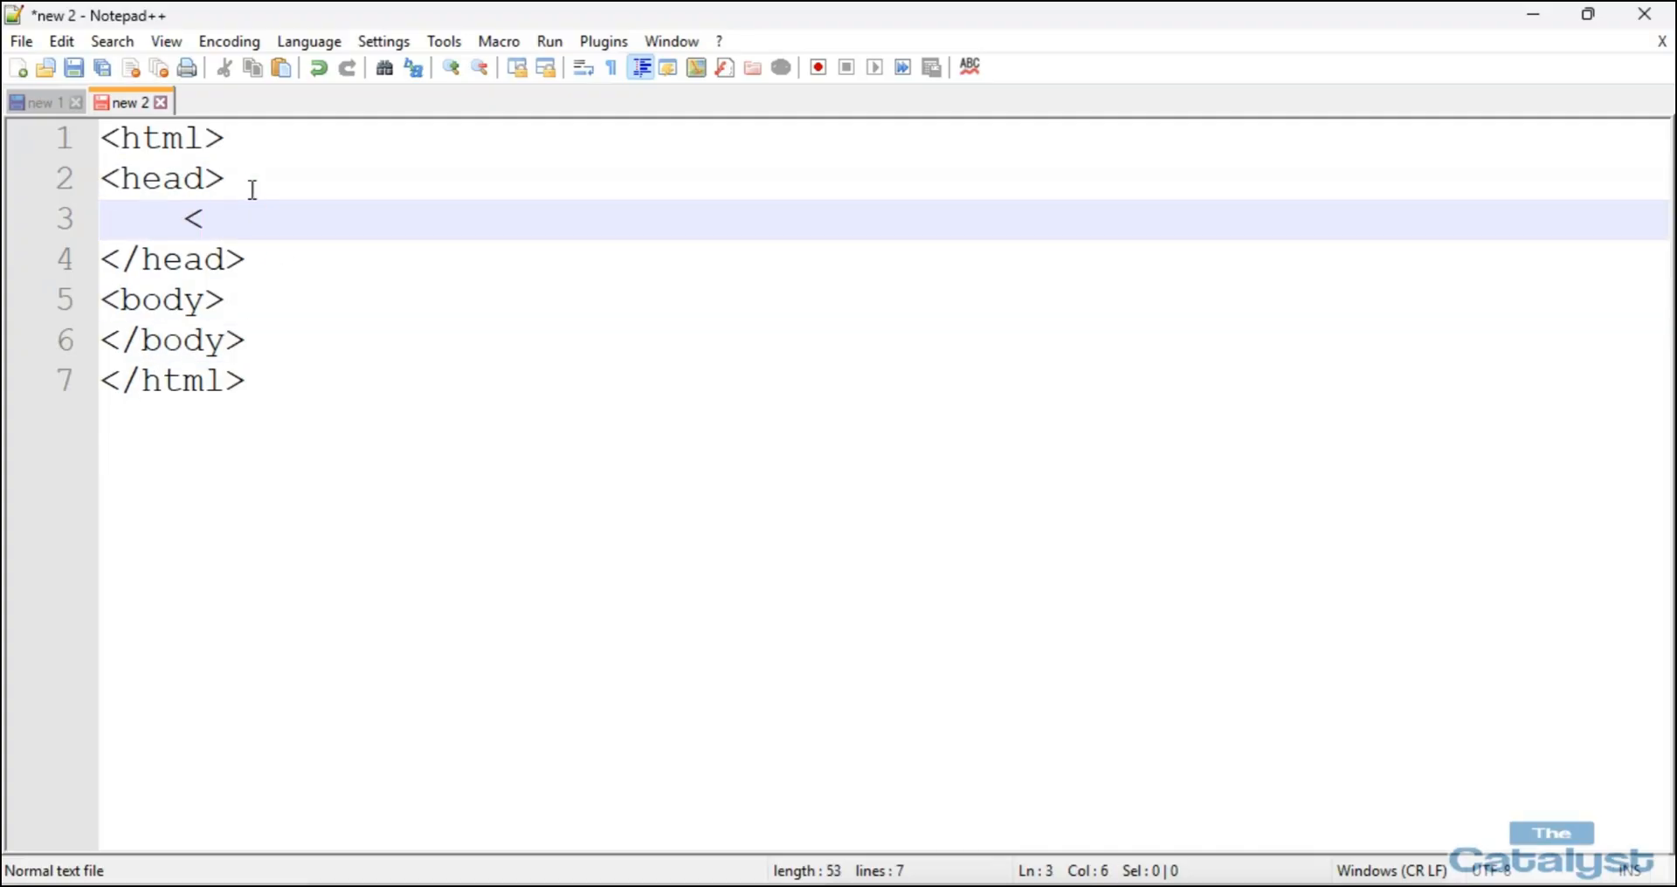
pyautogui.press('Tab')
pyautogui.write('<title')
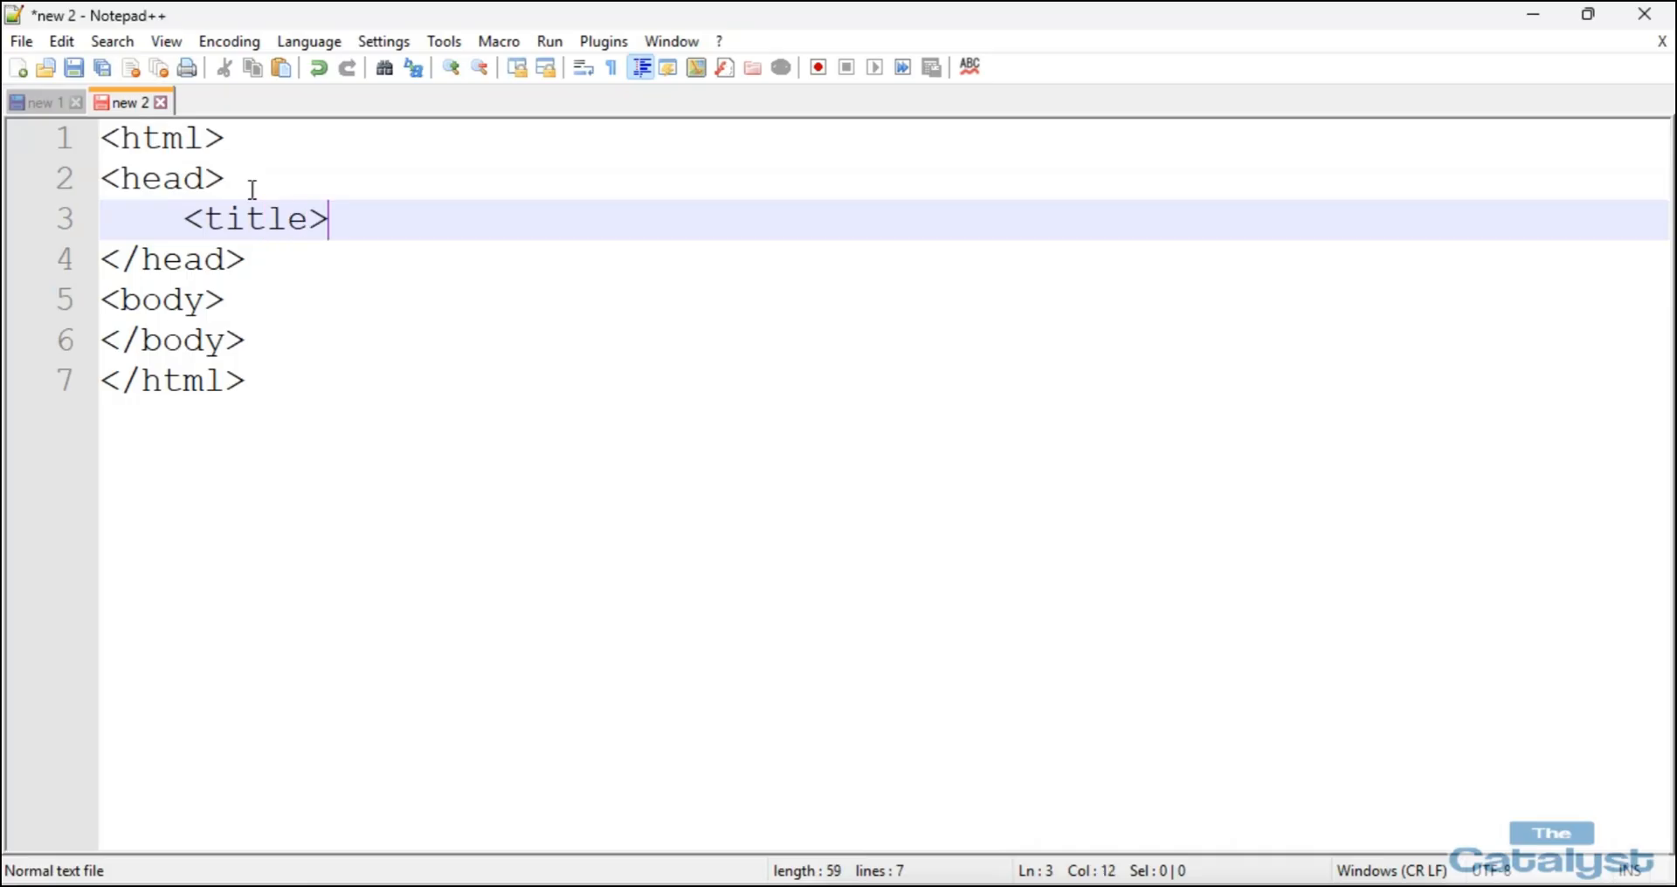
pyautogui.write('></title>')
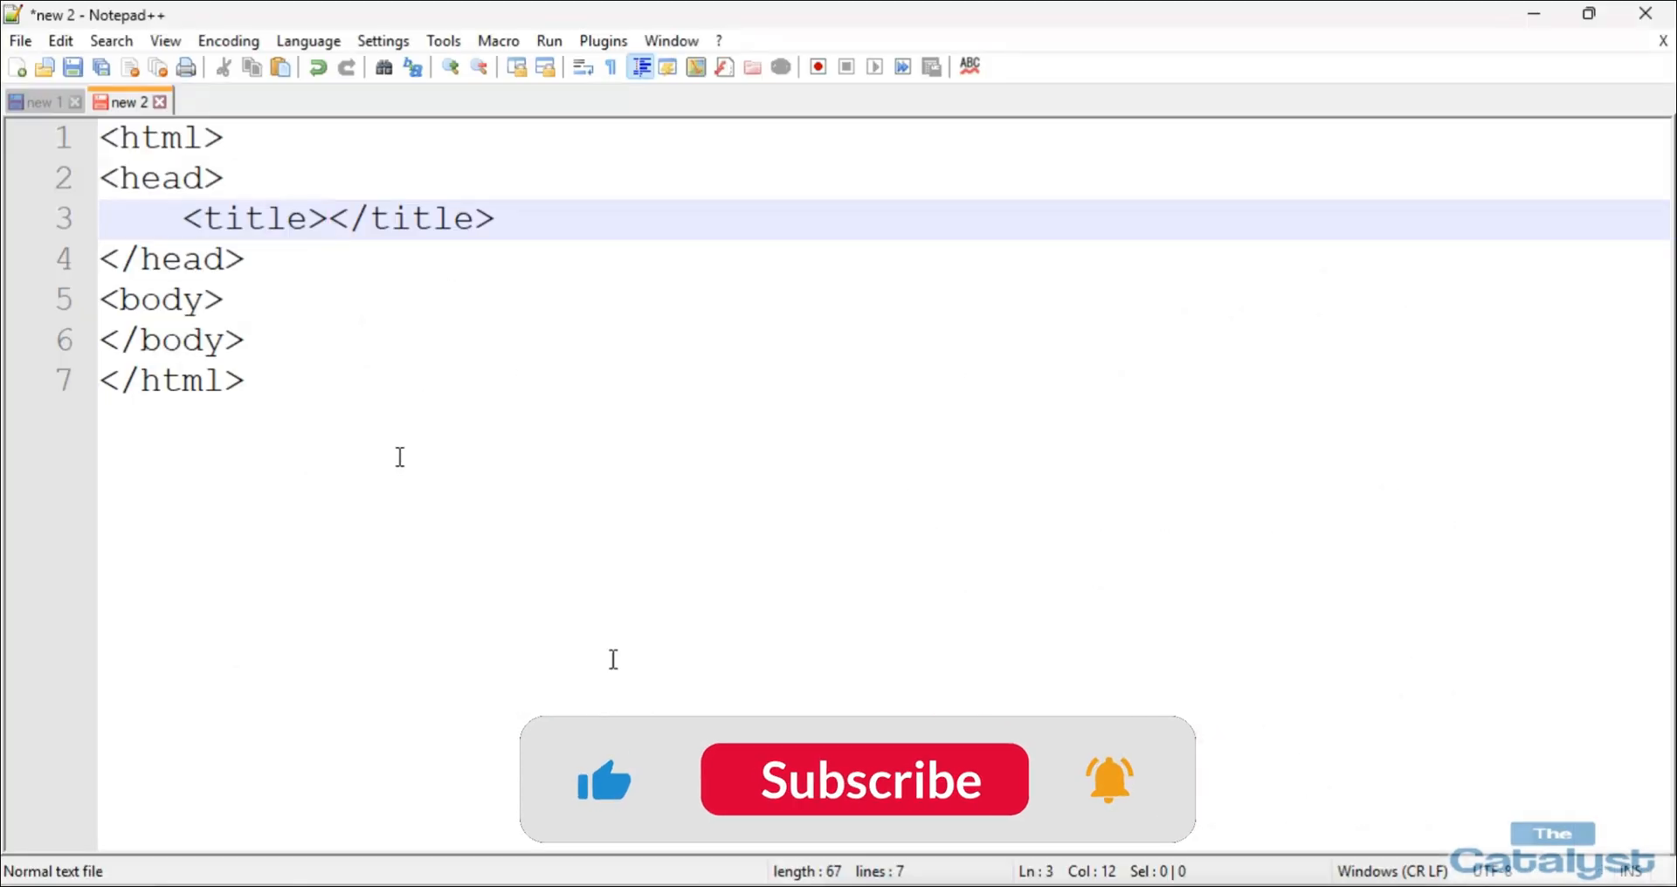
pyautogui.write('Arab</title>')
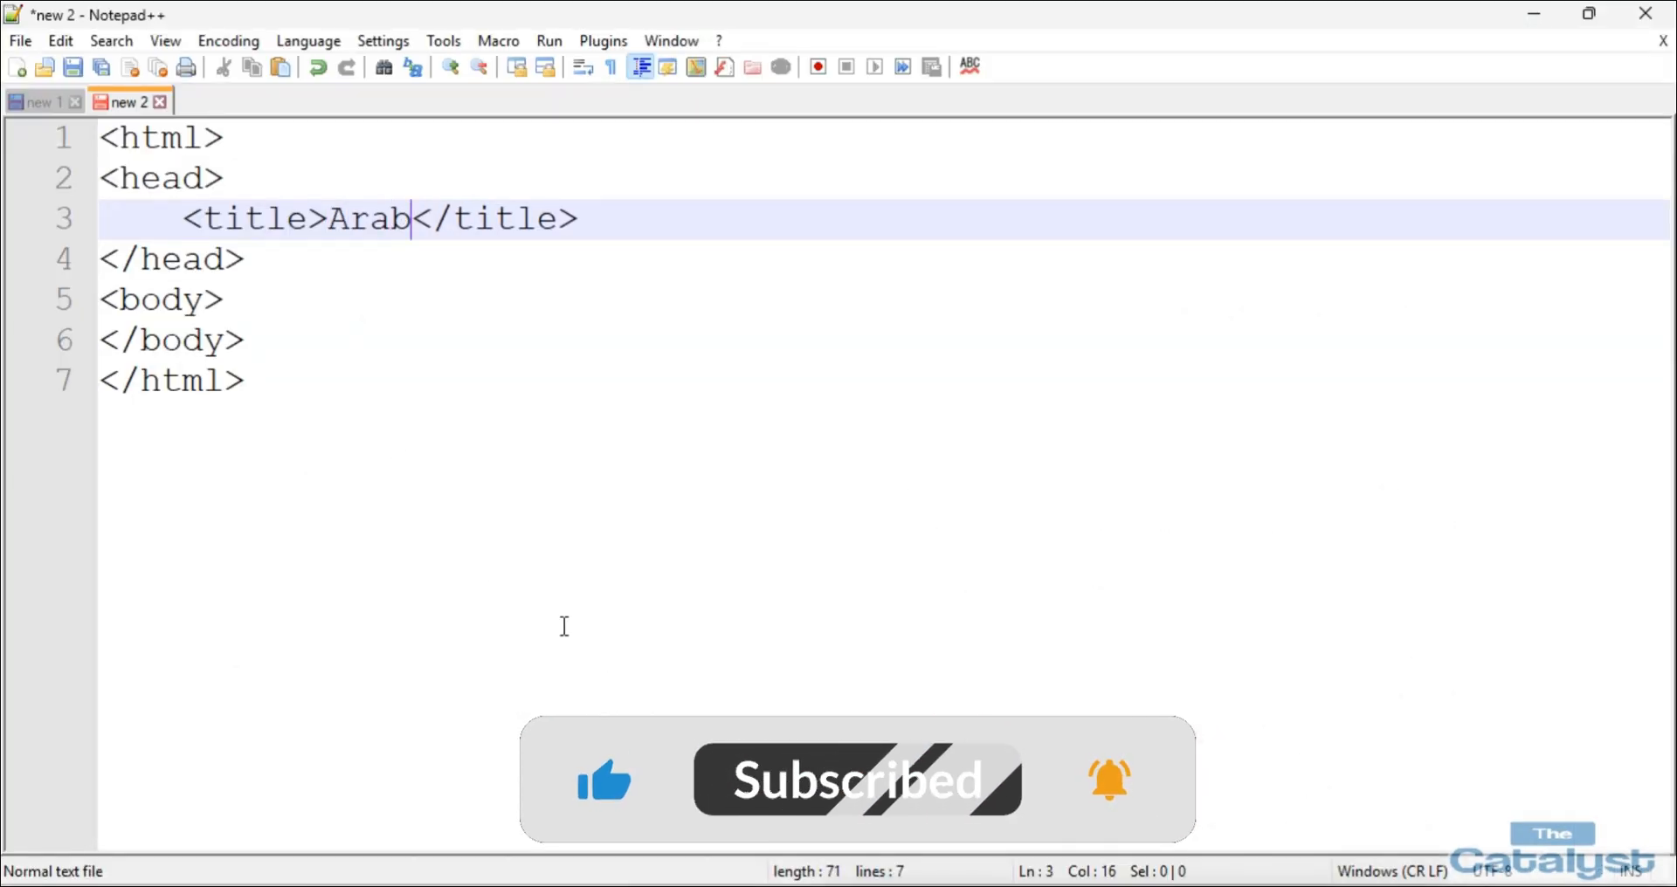
pyautogui.click(714, 884)
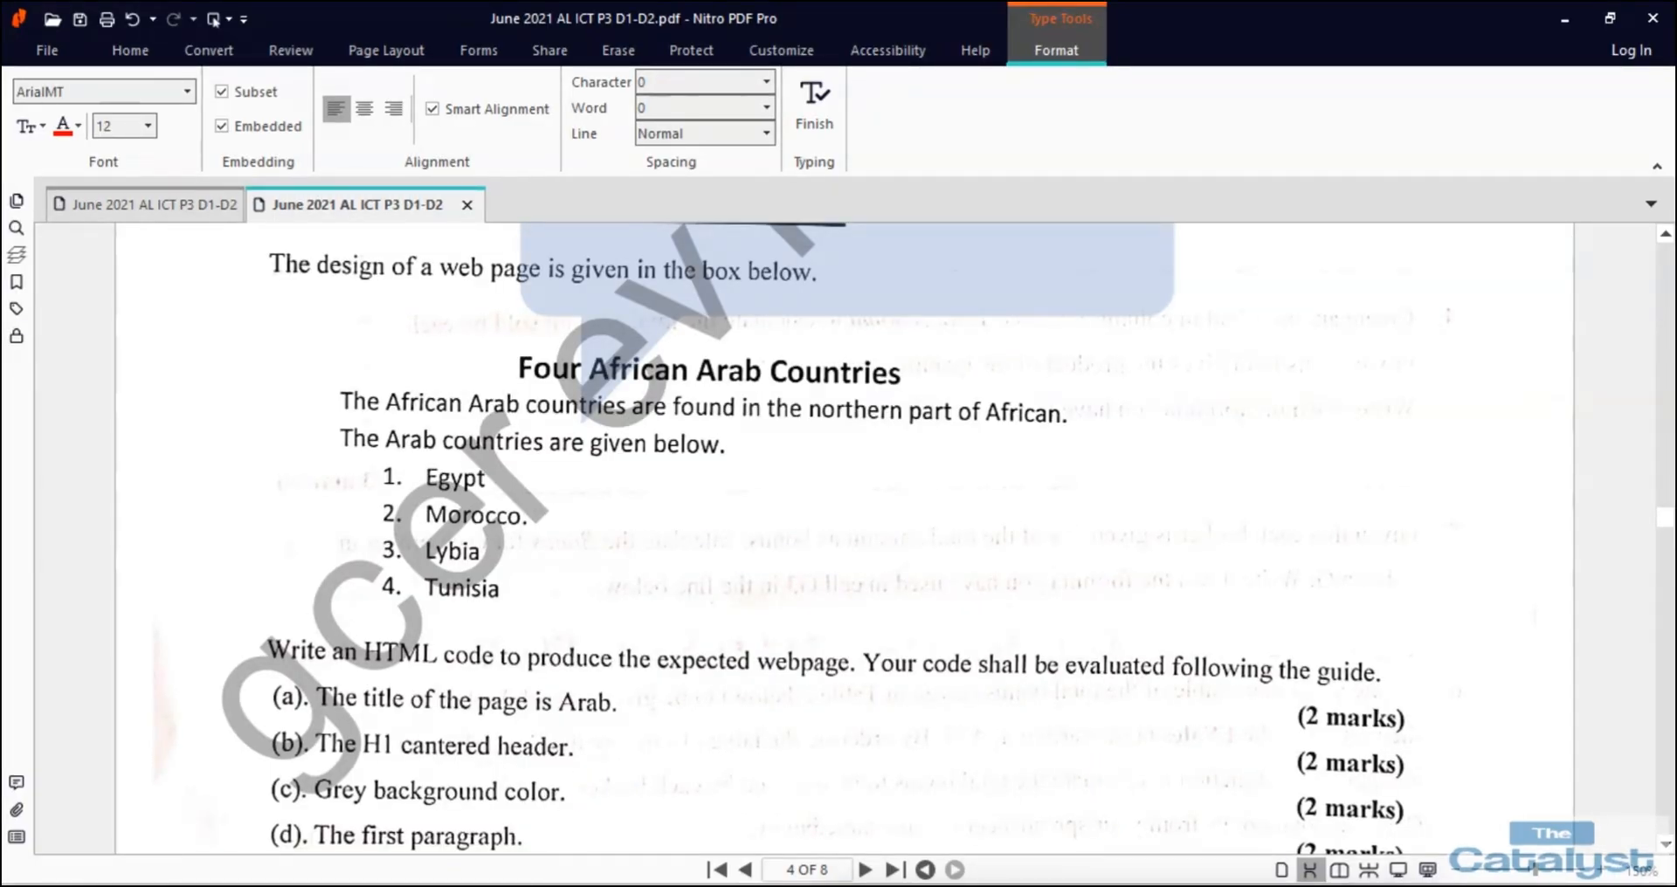
pyautogui.click(709, 884)
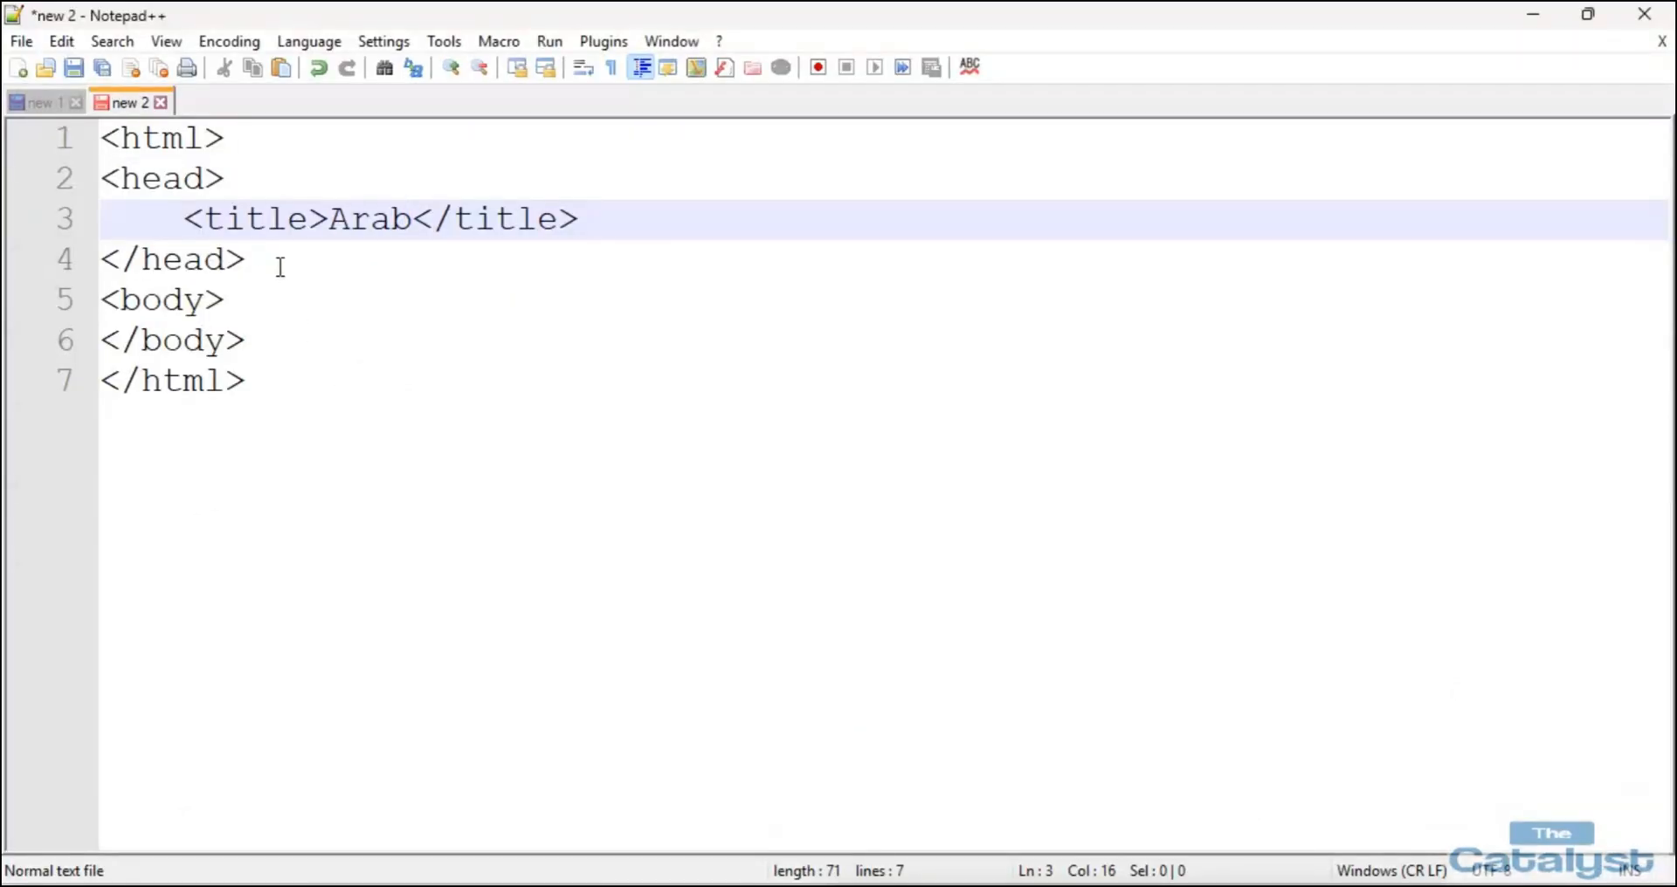
# Start an h1 opening tag with the beginning of an alignment attribute on a new line below the <body> tag.
pyautogui.click(281, 264)
pyautogui.click(253, 300)
pyautogui.press('Return')
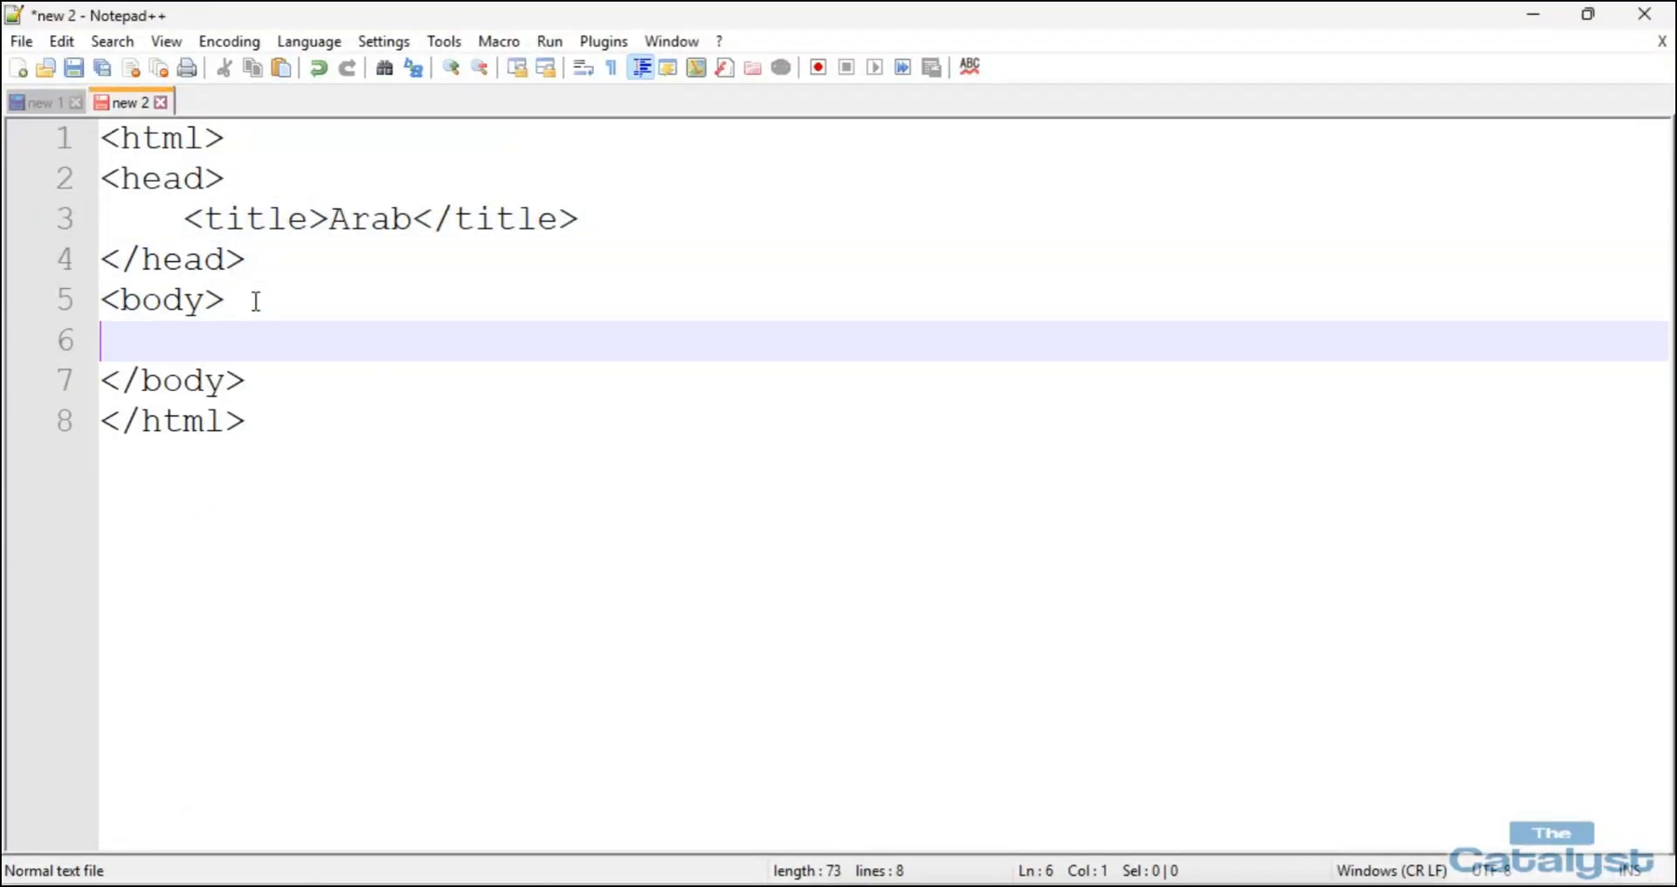
pyautogui.write('<h1 ali')
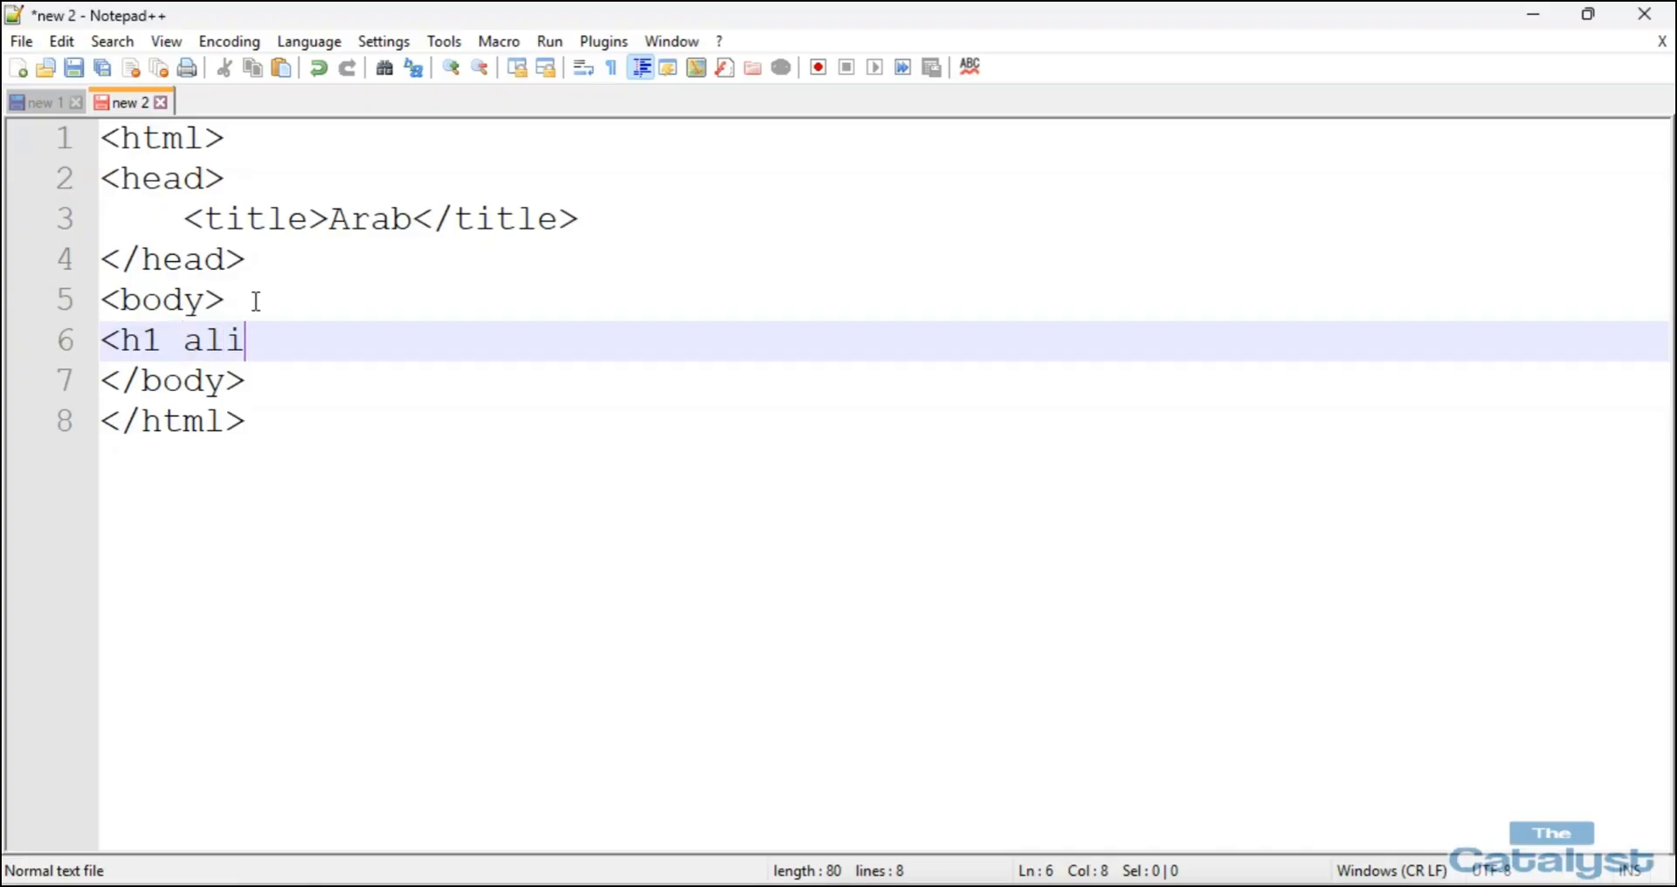
# Check the required file name in the exam PDF and save the page as Arab.html in Desktop > Candidate Folder ICT 2021 > Candidate Folder Day 1.
pyautogui.hotkey('ctrl', 's')
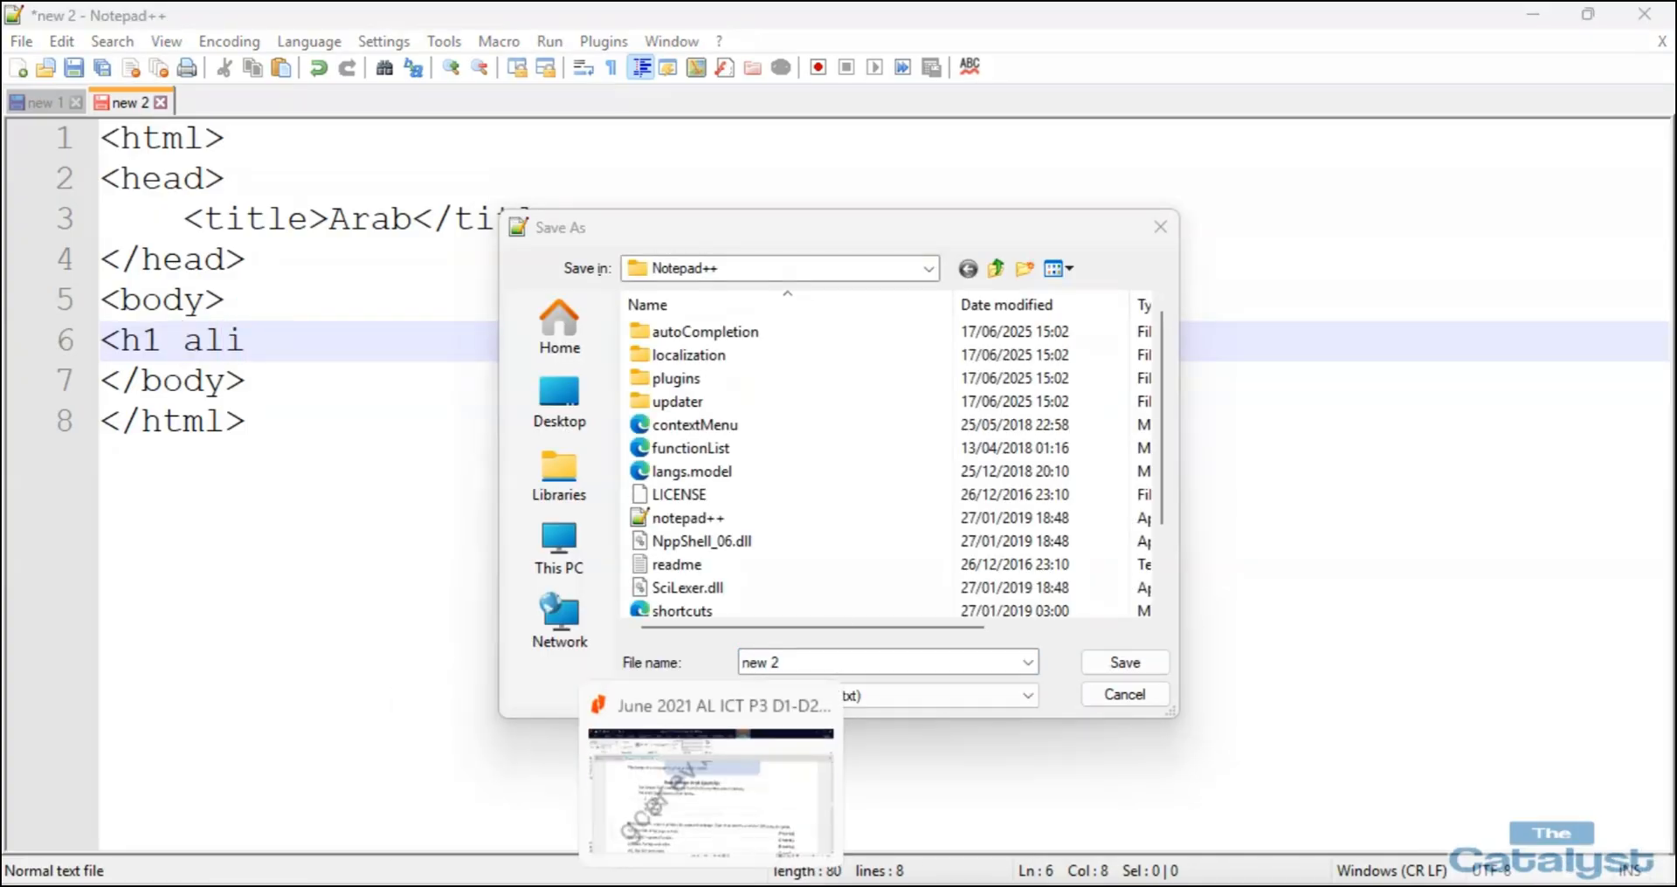
pyautogui.click(711, 884)
pyautogui.scroll(-2, 844, 538)
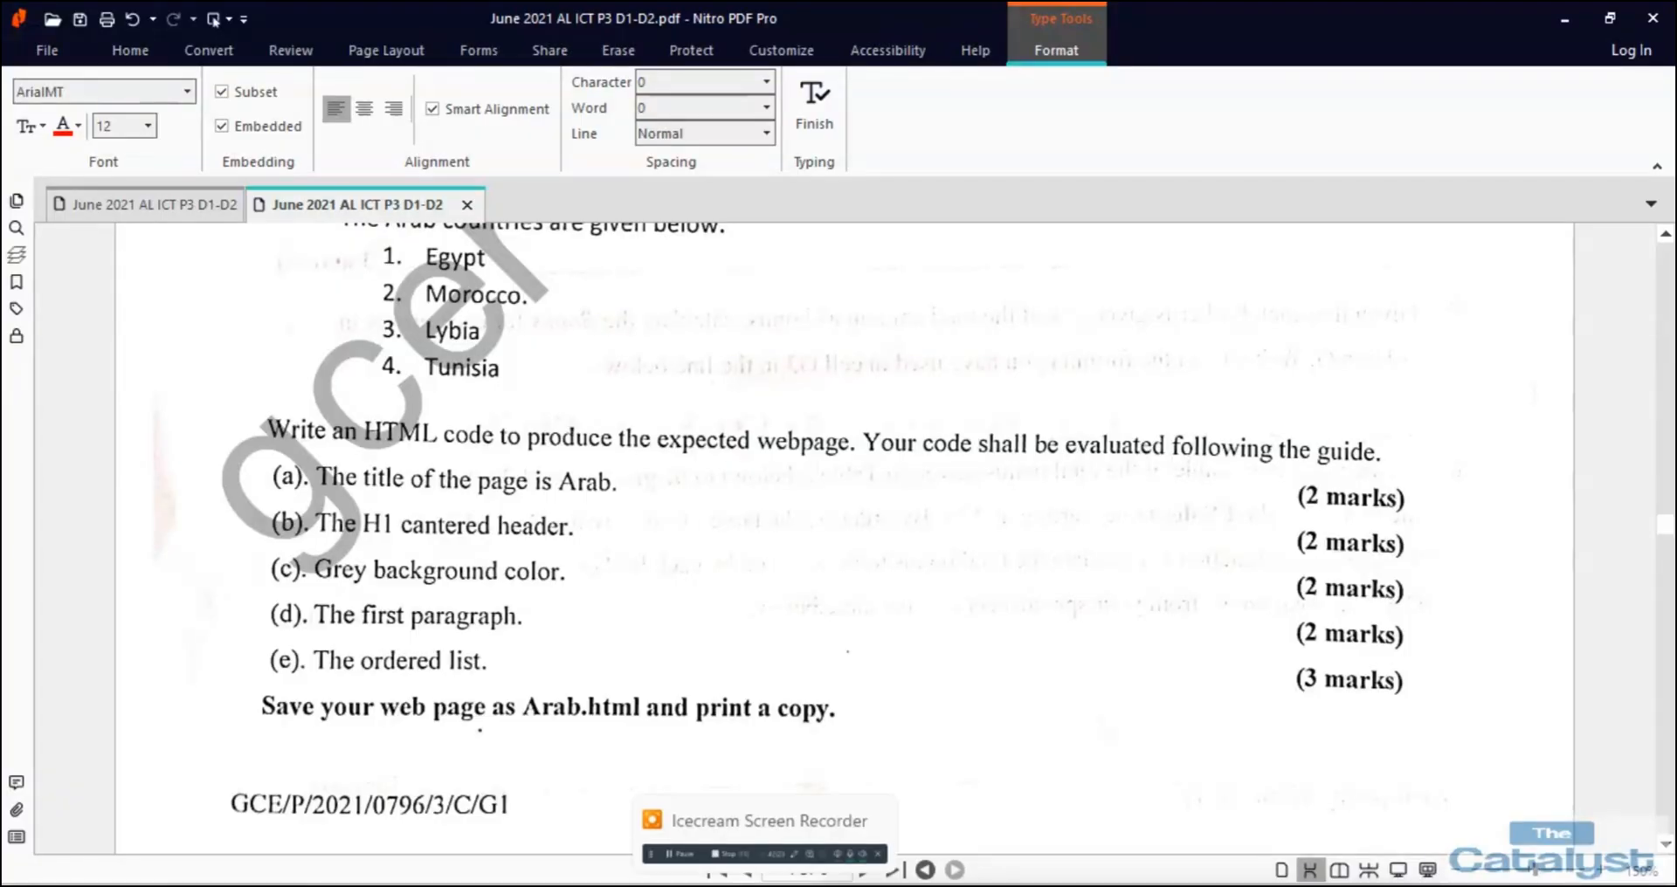
pyautogui.click(780, 699)
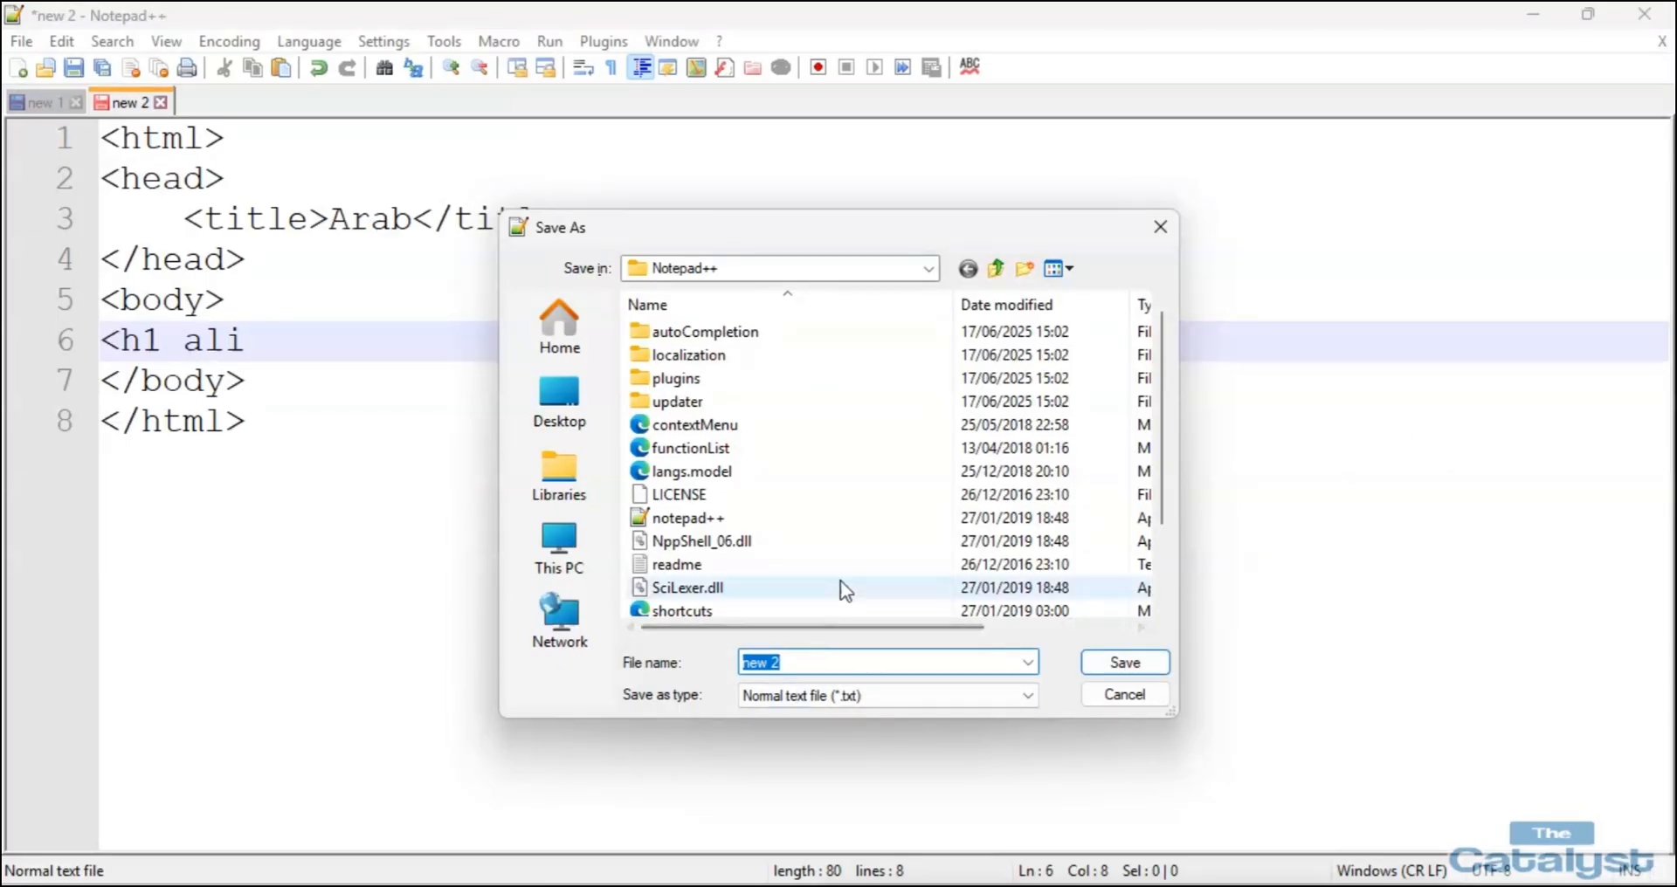
pyautogui.write('Arab.html')
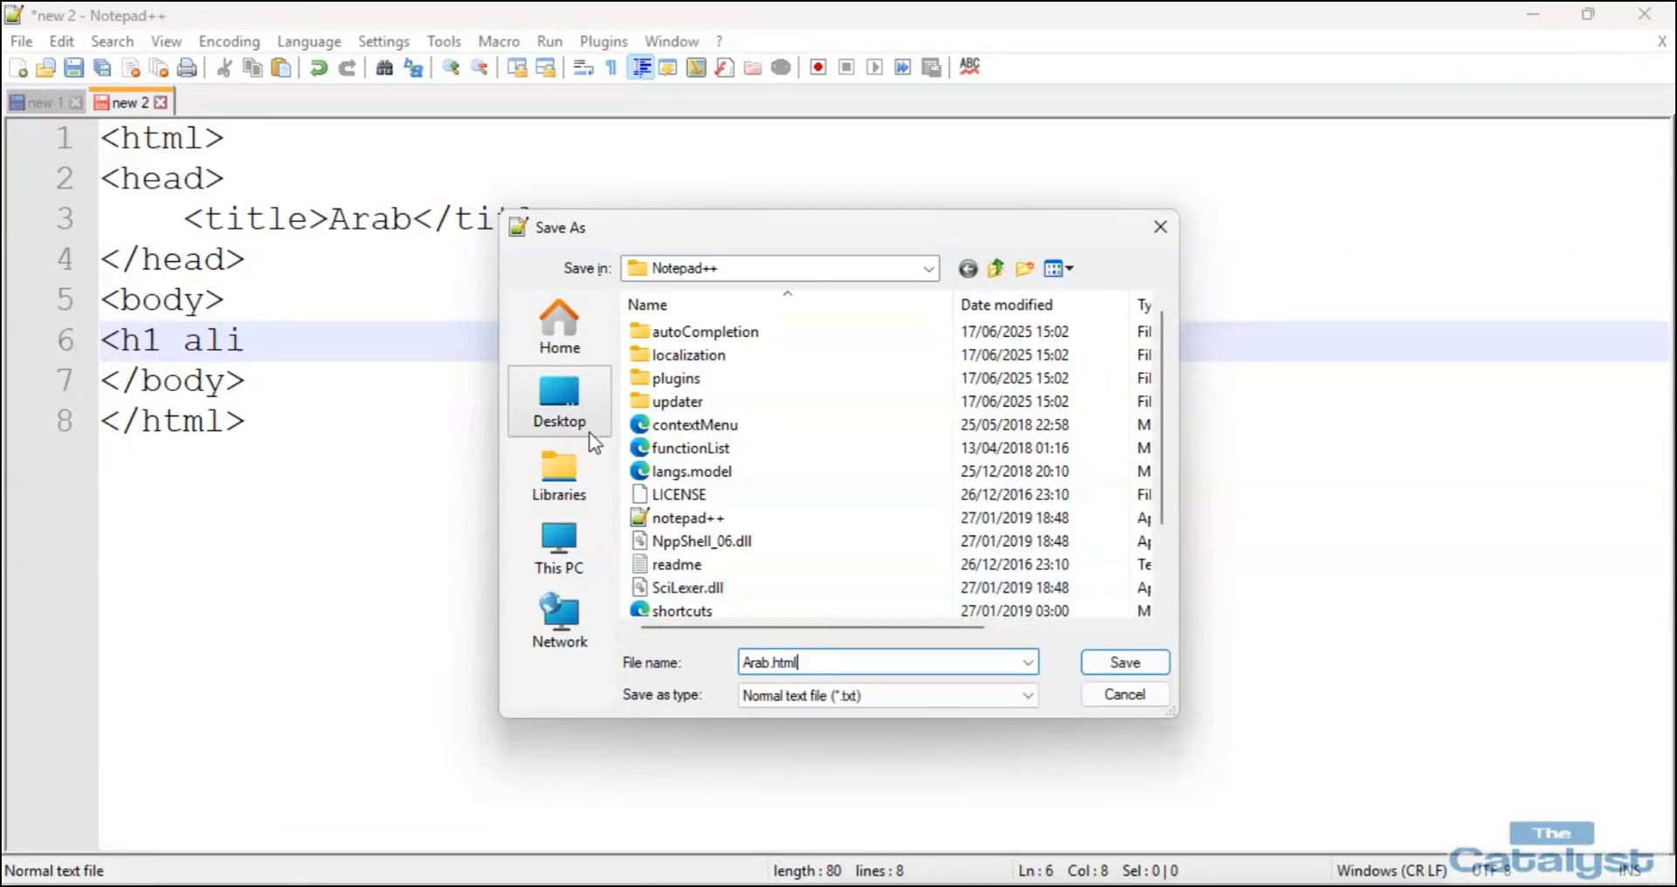
pyautogui.click(559, 400)
pyautogui.doubleClick(761, 457)
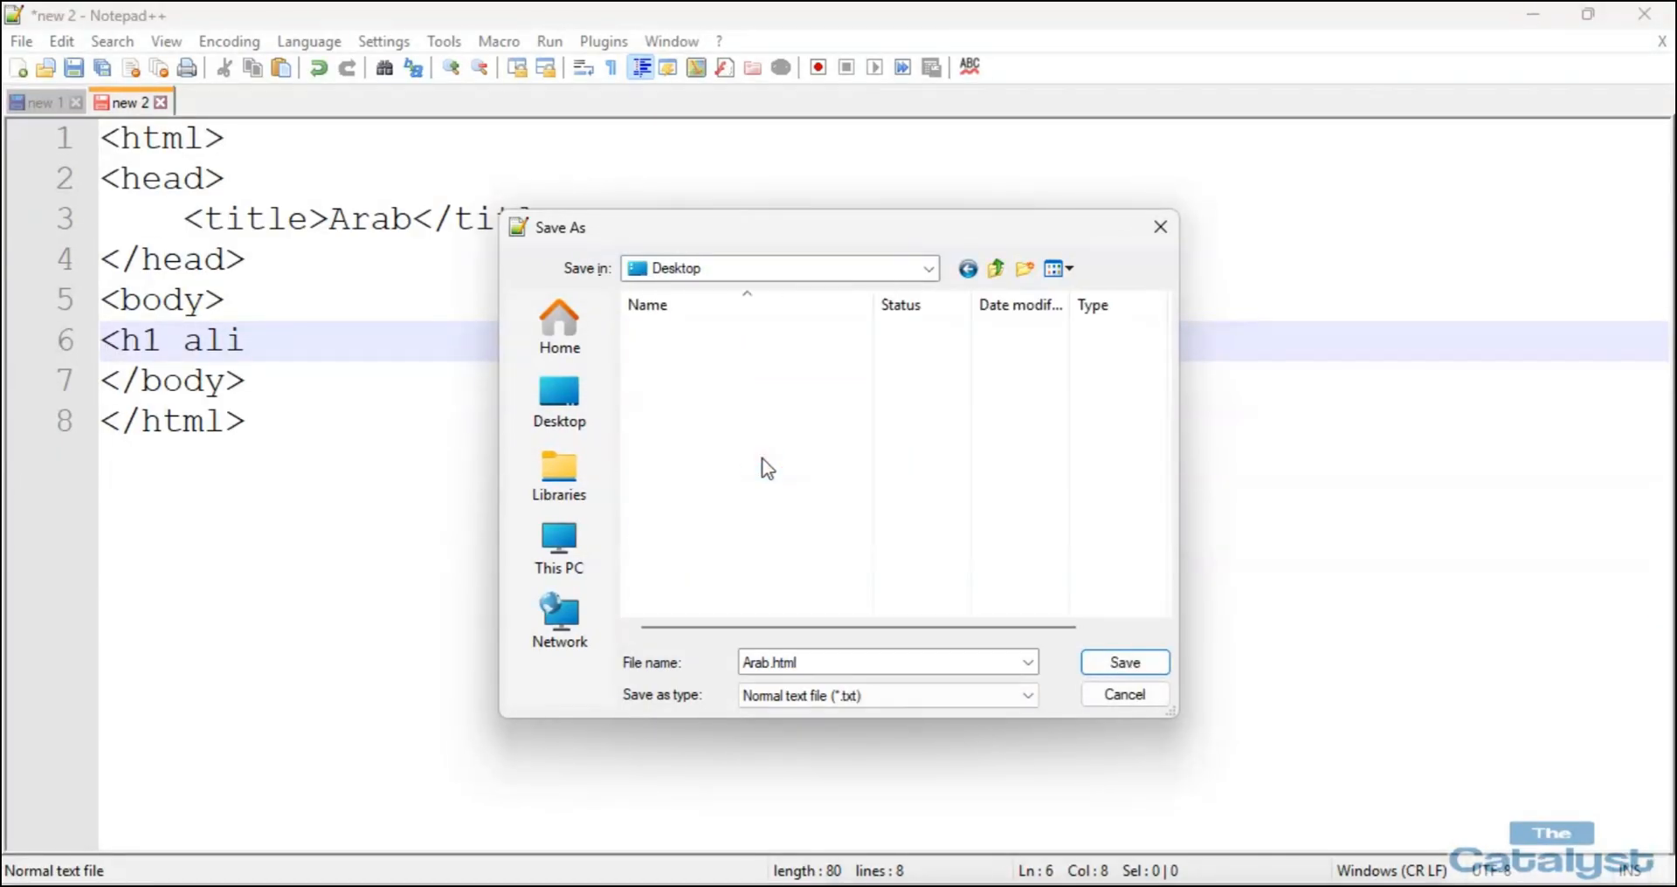
pyautogui.doubleClick(759, 378)
pyautogui.doubleClick(730, 331)
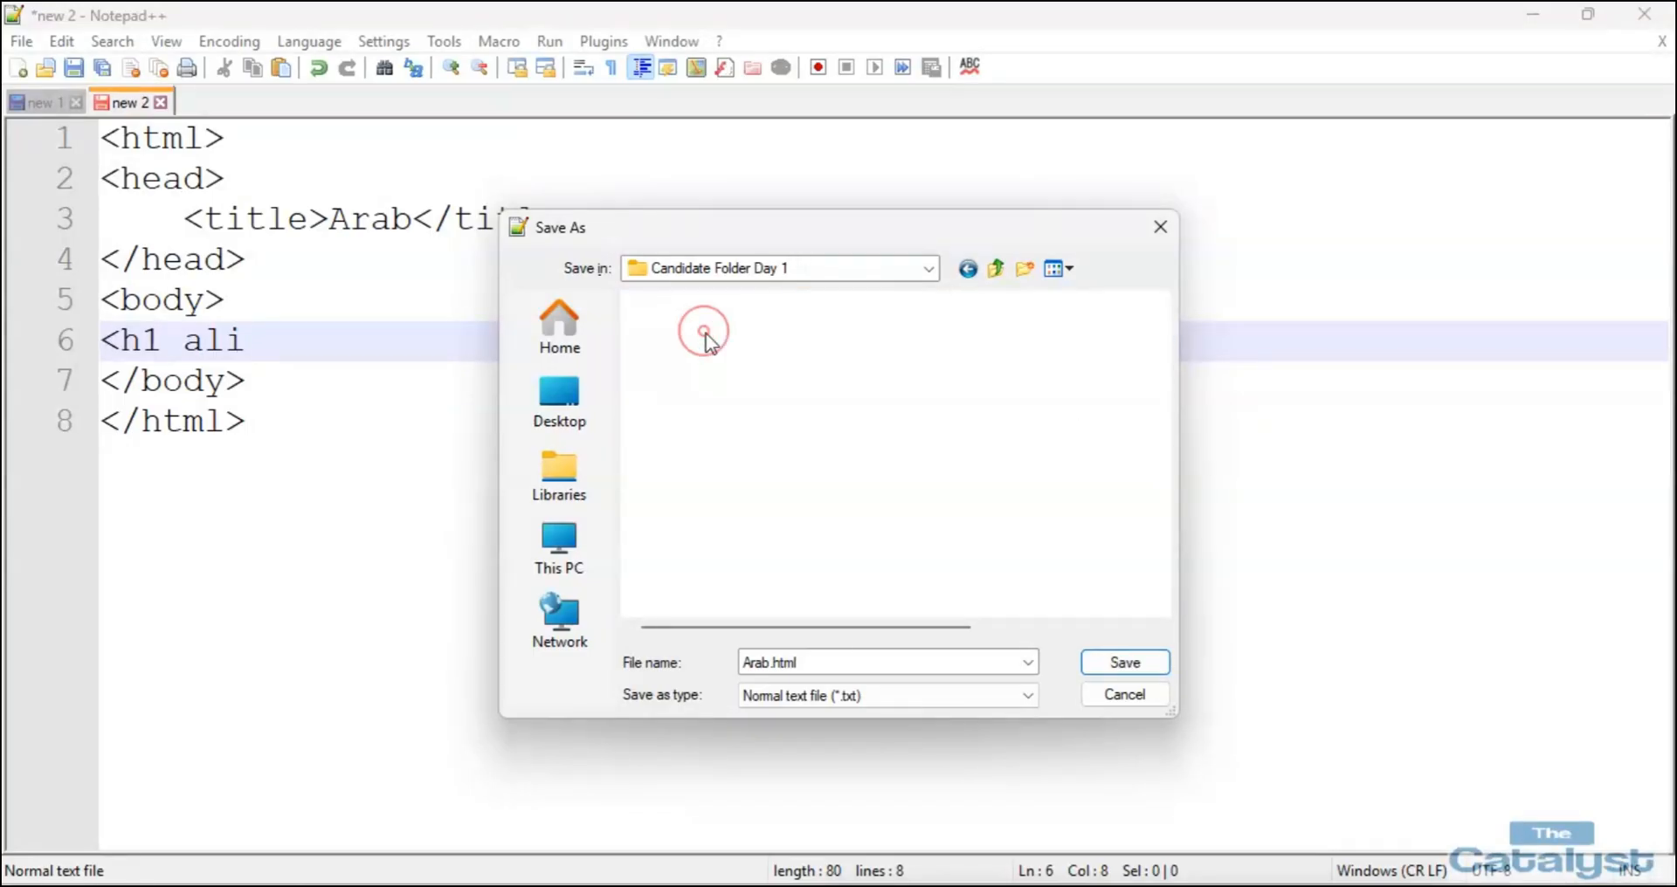
pyautogui.click(1127, 662)
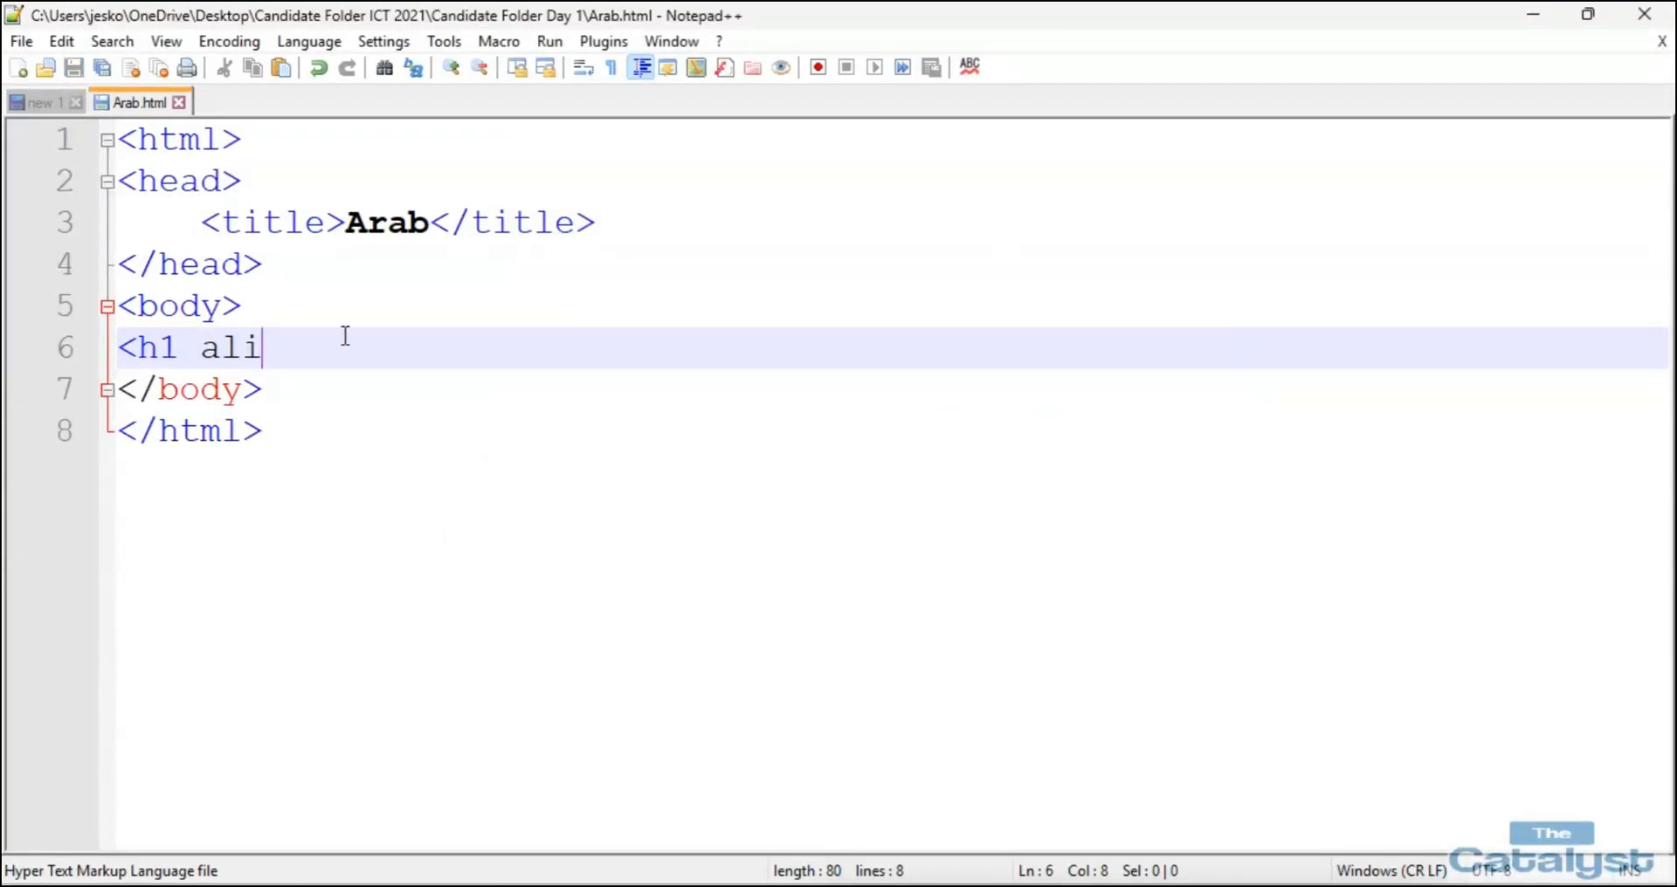
# Remove the partial alignment attribute and complete the opening tag as plain <h1>.
pyautogui.press('BackSpace')
pyautogui.press('BackSpace')
pyautogui.write('al')
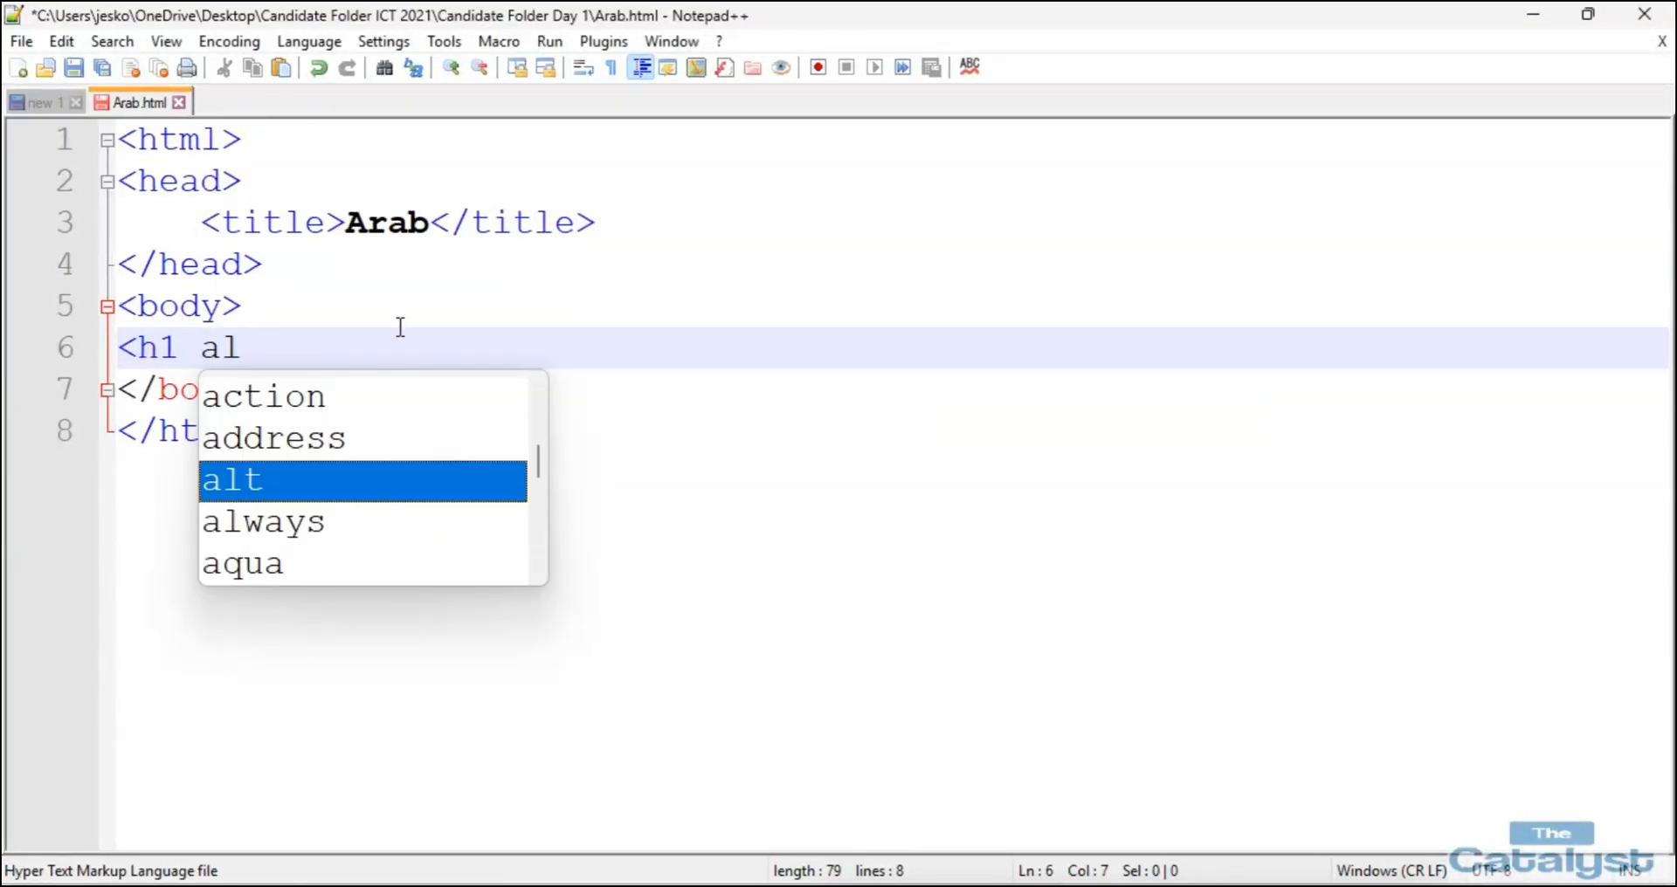
pyautogui.press('BackSpace')
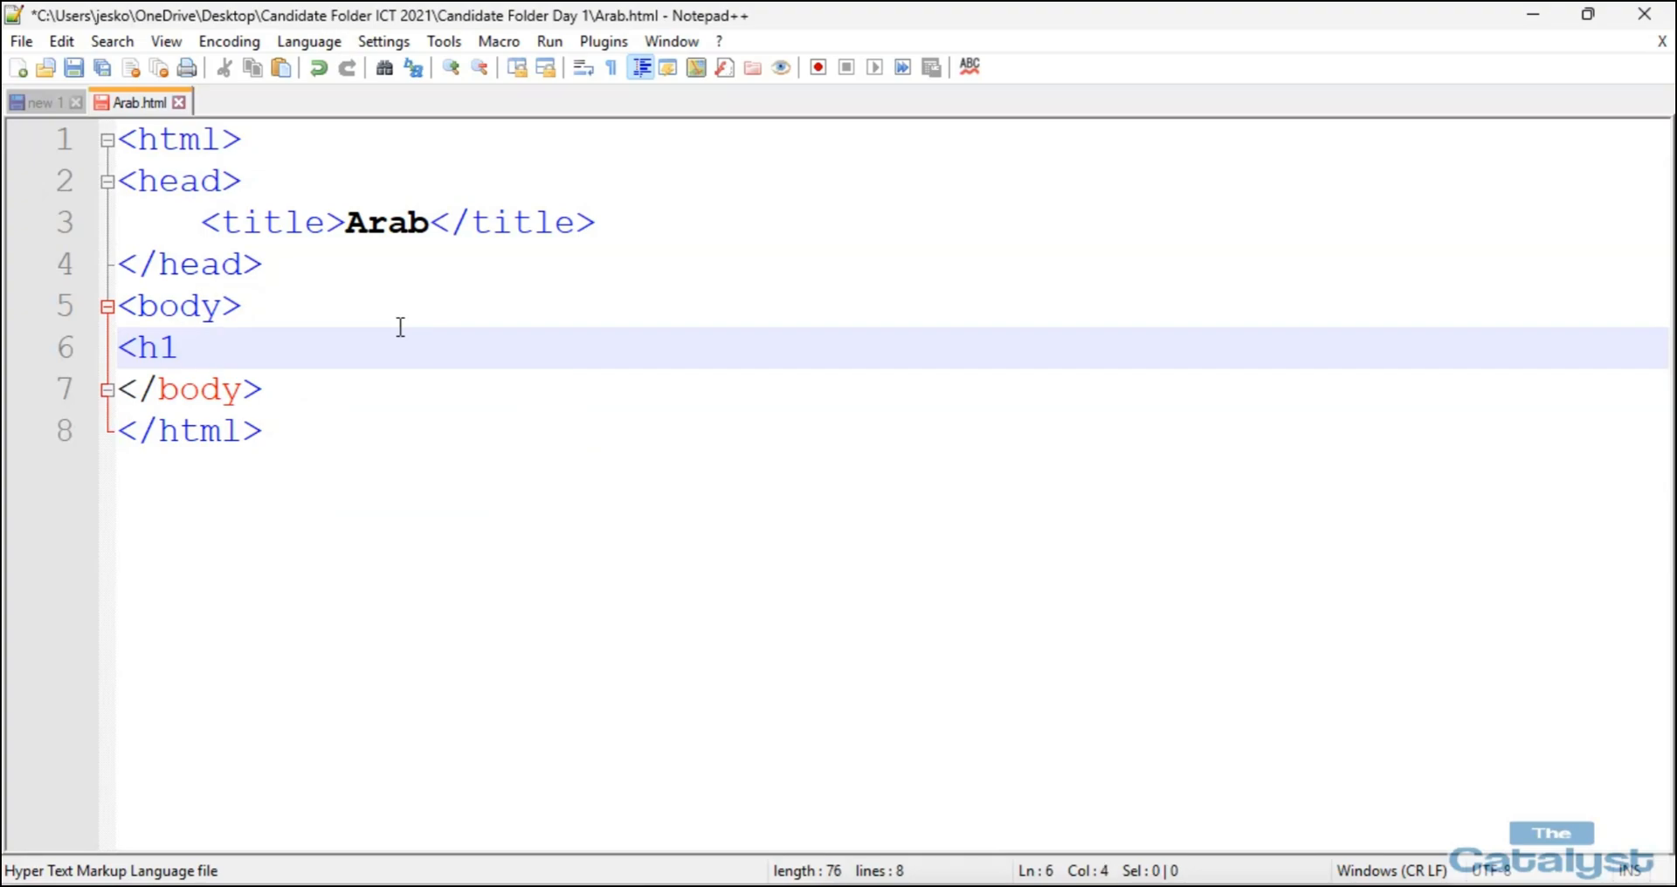
pyautogui.write('>')
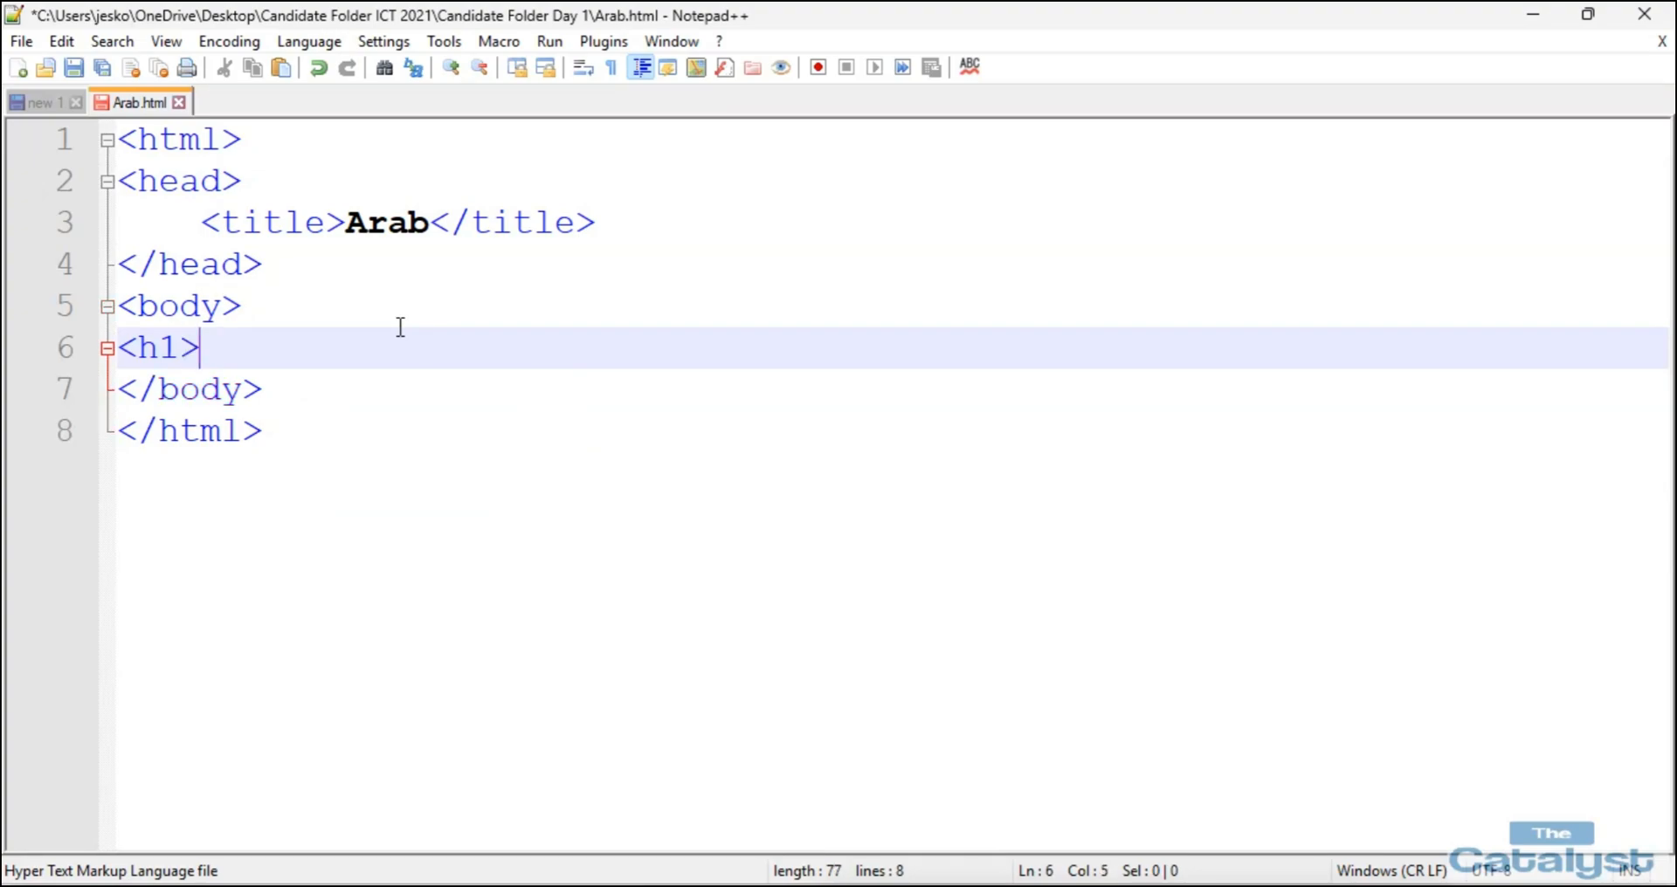
# Check the page design in the exam PDF and enter the heading text Four African Arab Countries followed by </h1>.
pyautogui.click(727, 884)
pyautogui.scroll(3, 839, 537)
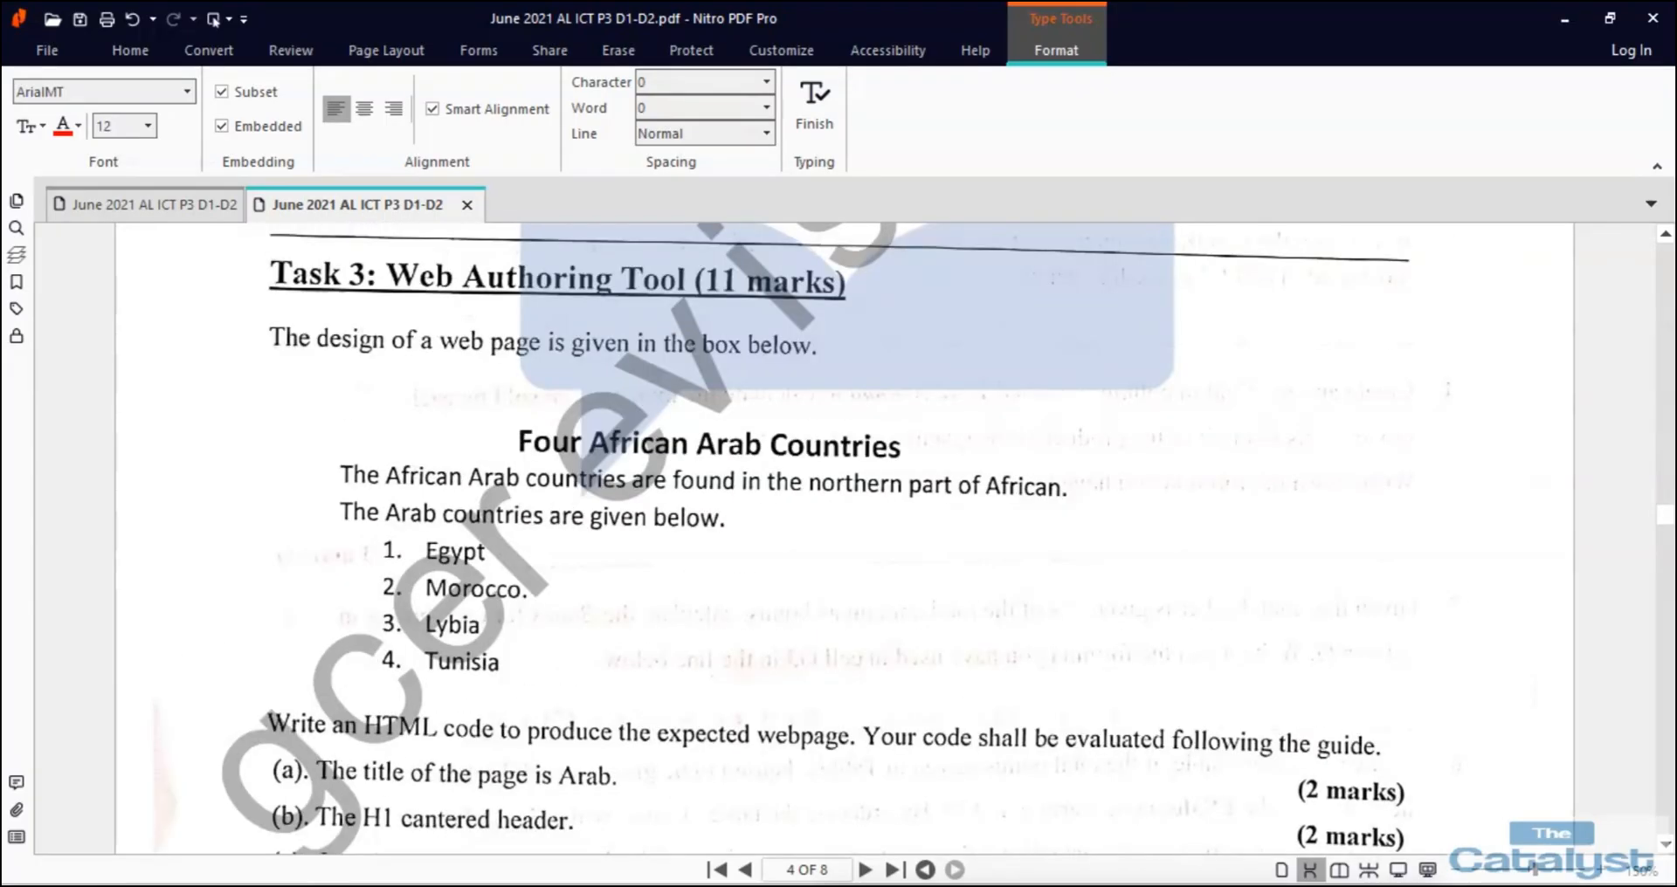
pyautogui.click(682, 884)
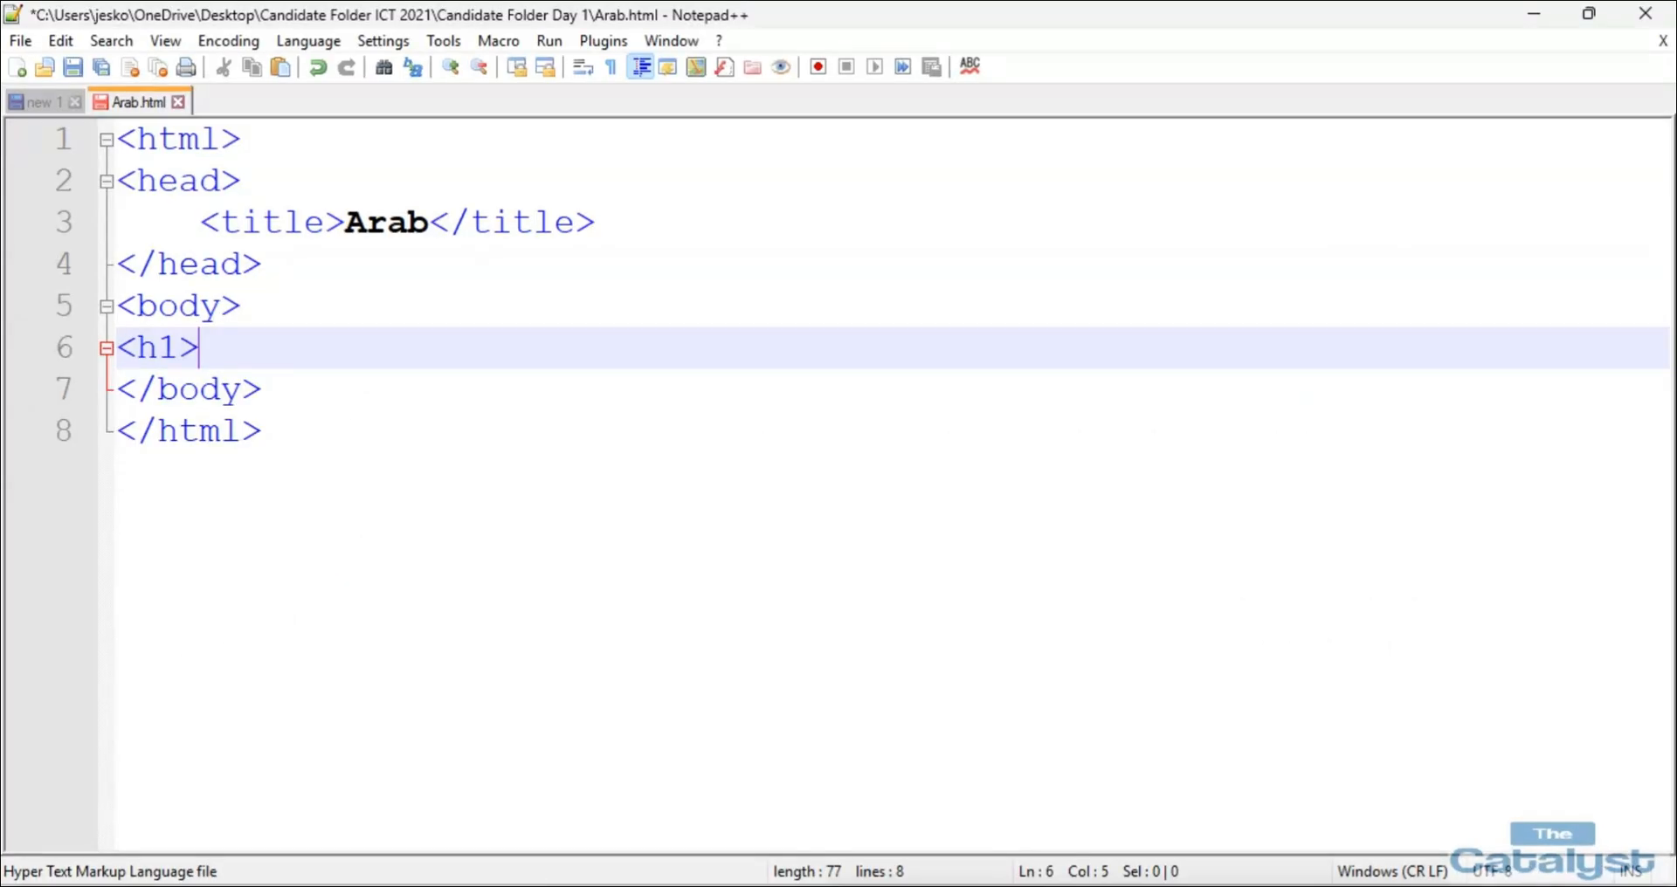
pyautogui.write('Four Afri')
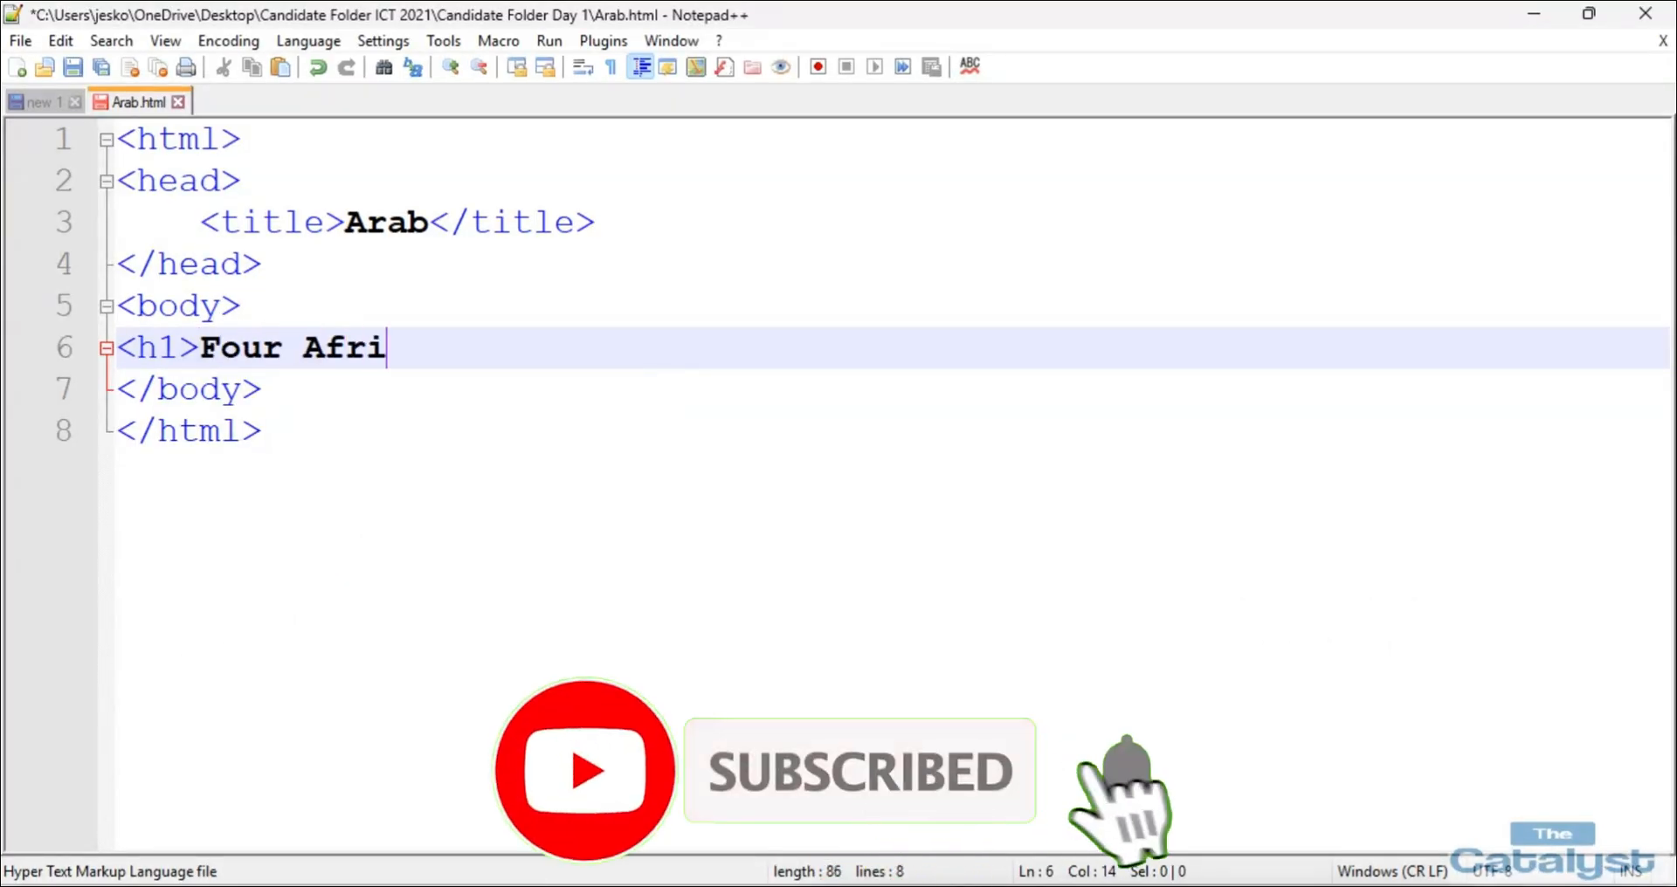
pyautogui.write('can Arab ')
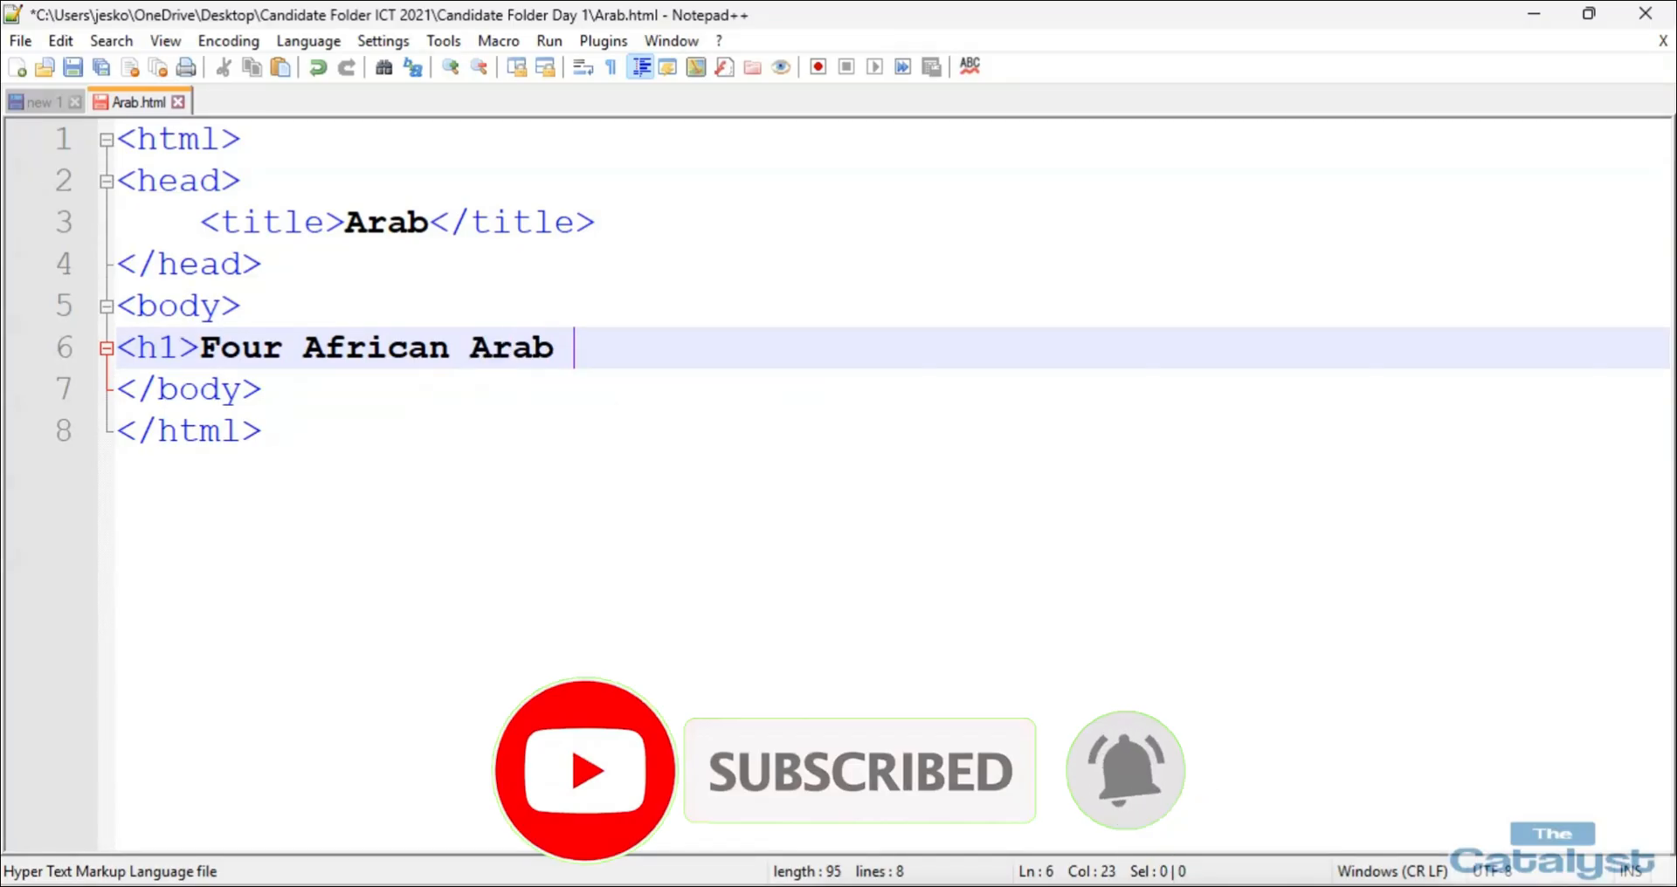
pyautogui.write('Countries')
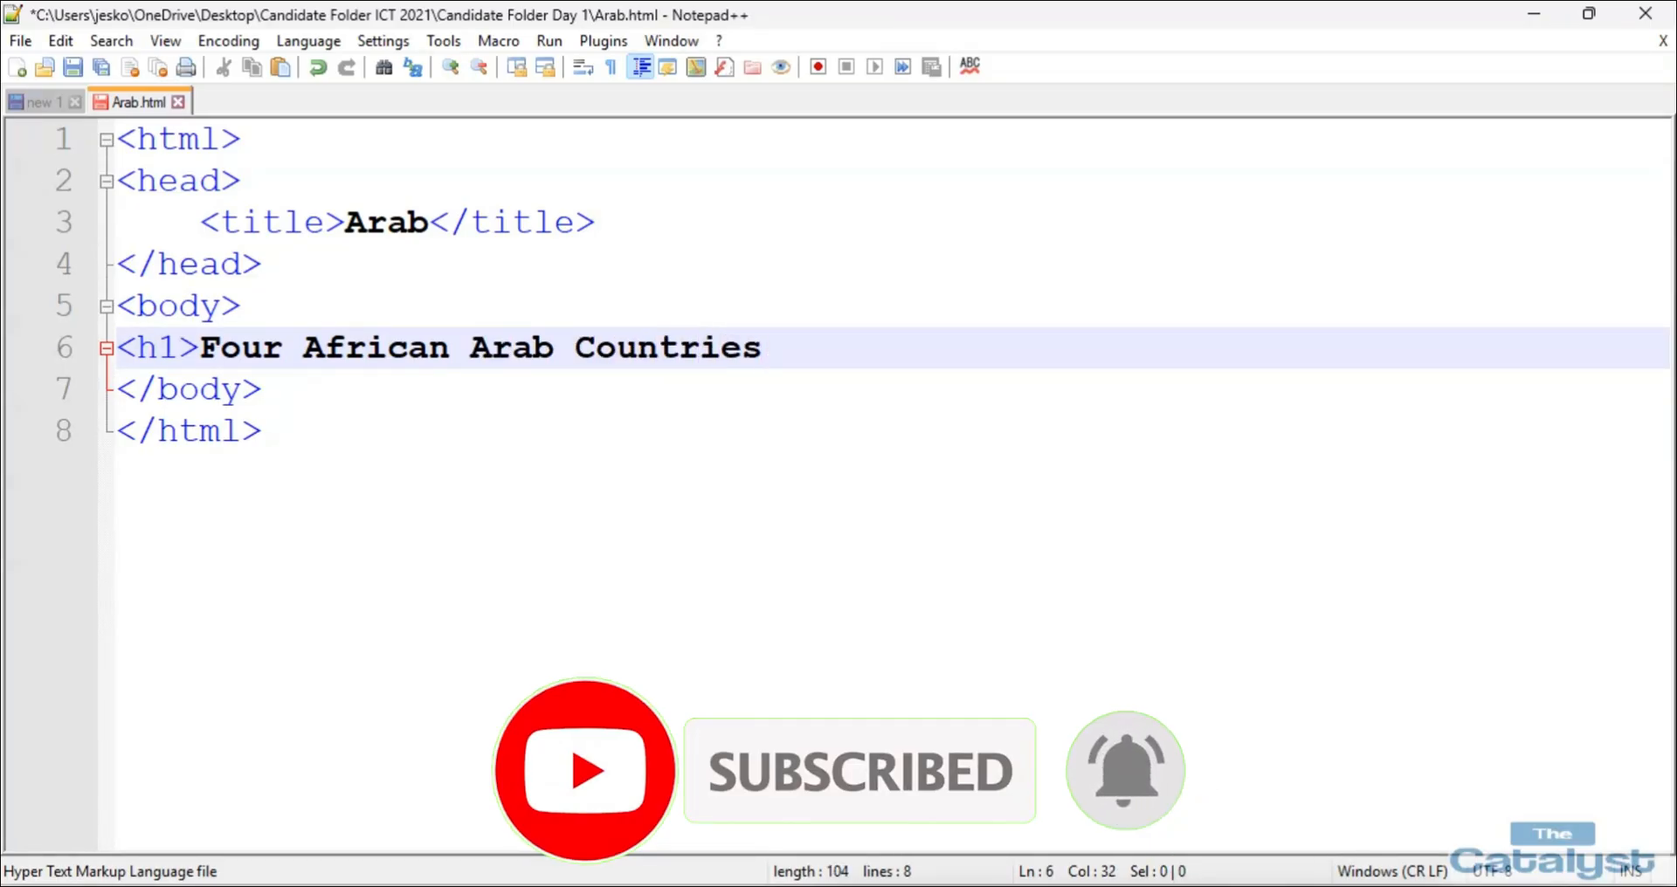
pyautogui.write('</h1>')
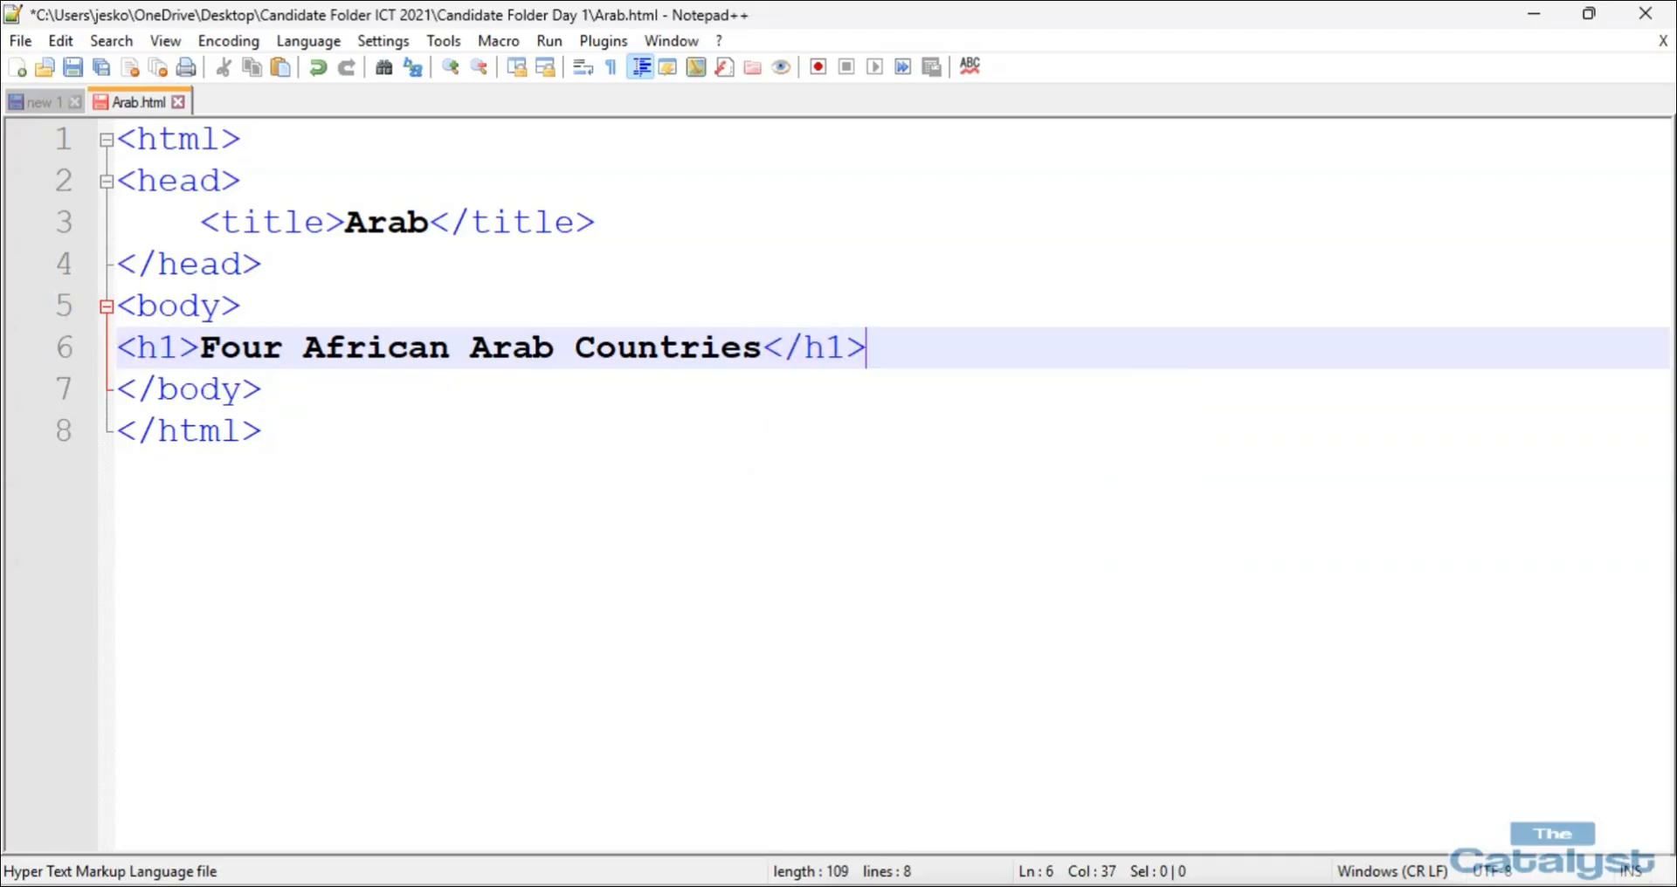
# Wrap the h1 heading in <center> and </center> tags and save the file.
pyautogui.click(116, 346)
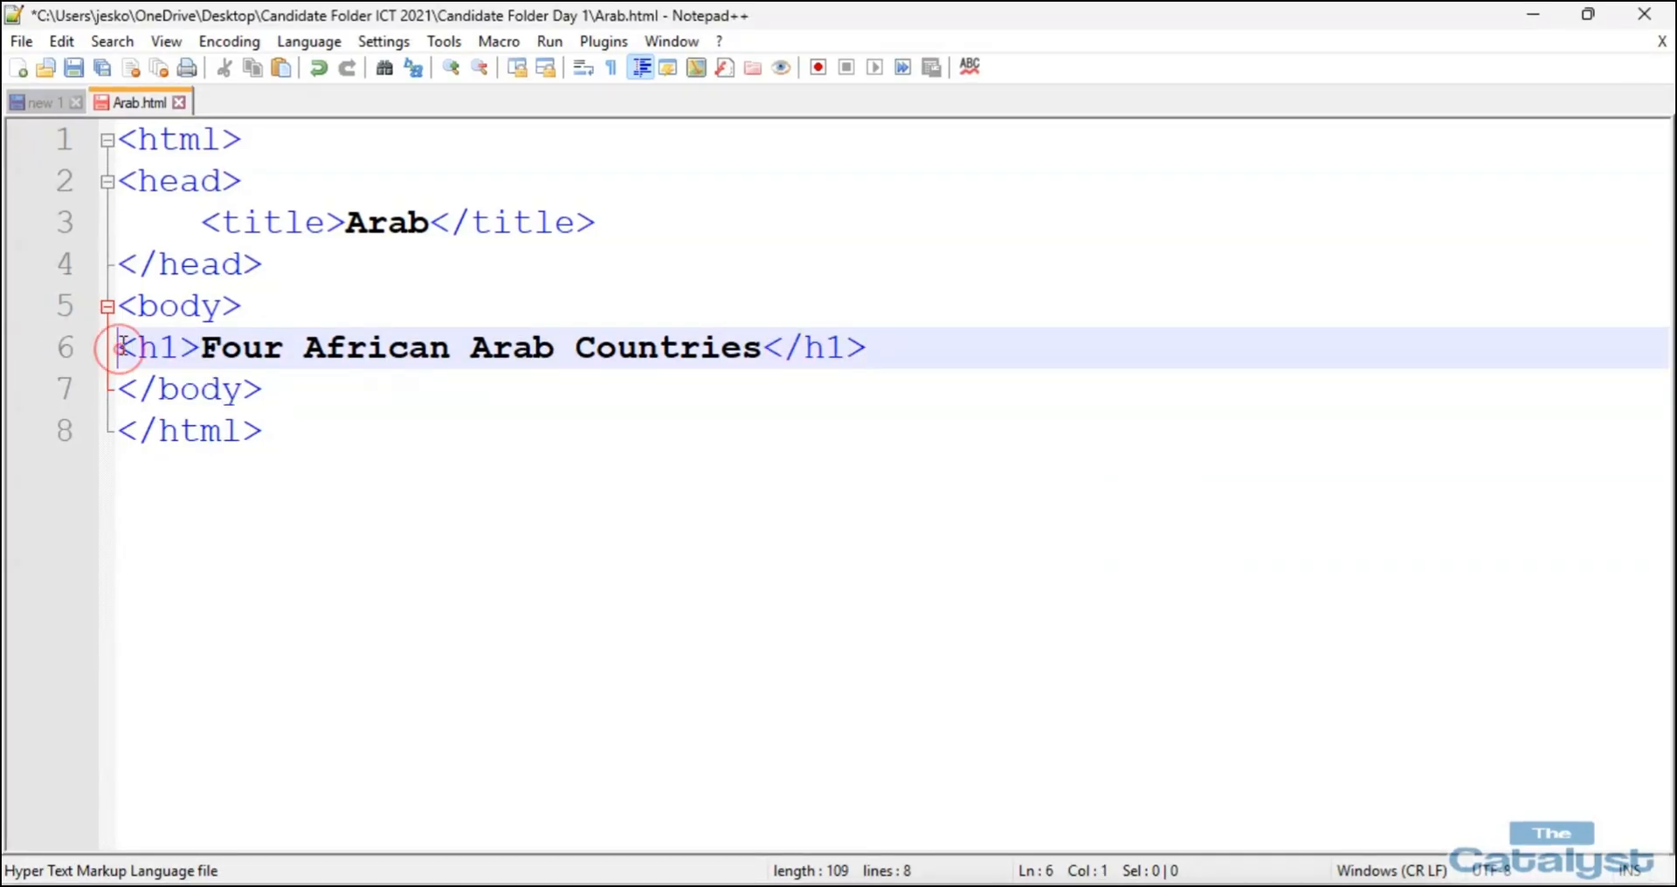
pyautogui.write('<center>')
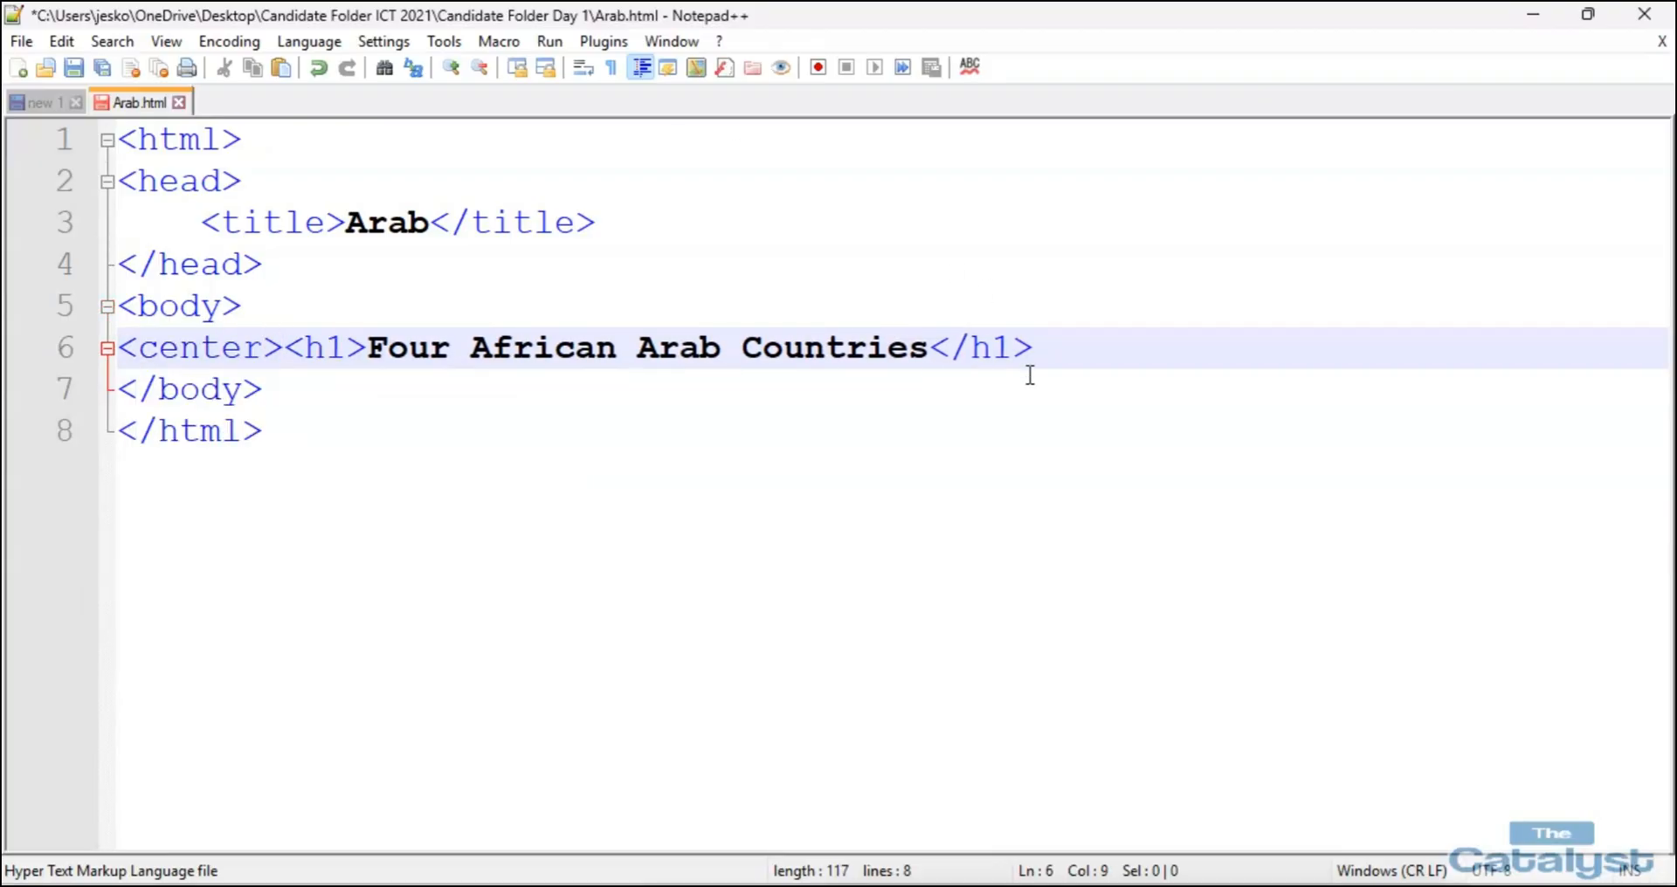
pyautogui.click(1037, 348)
pyautogui.write('</cen')
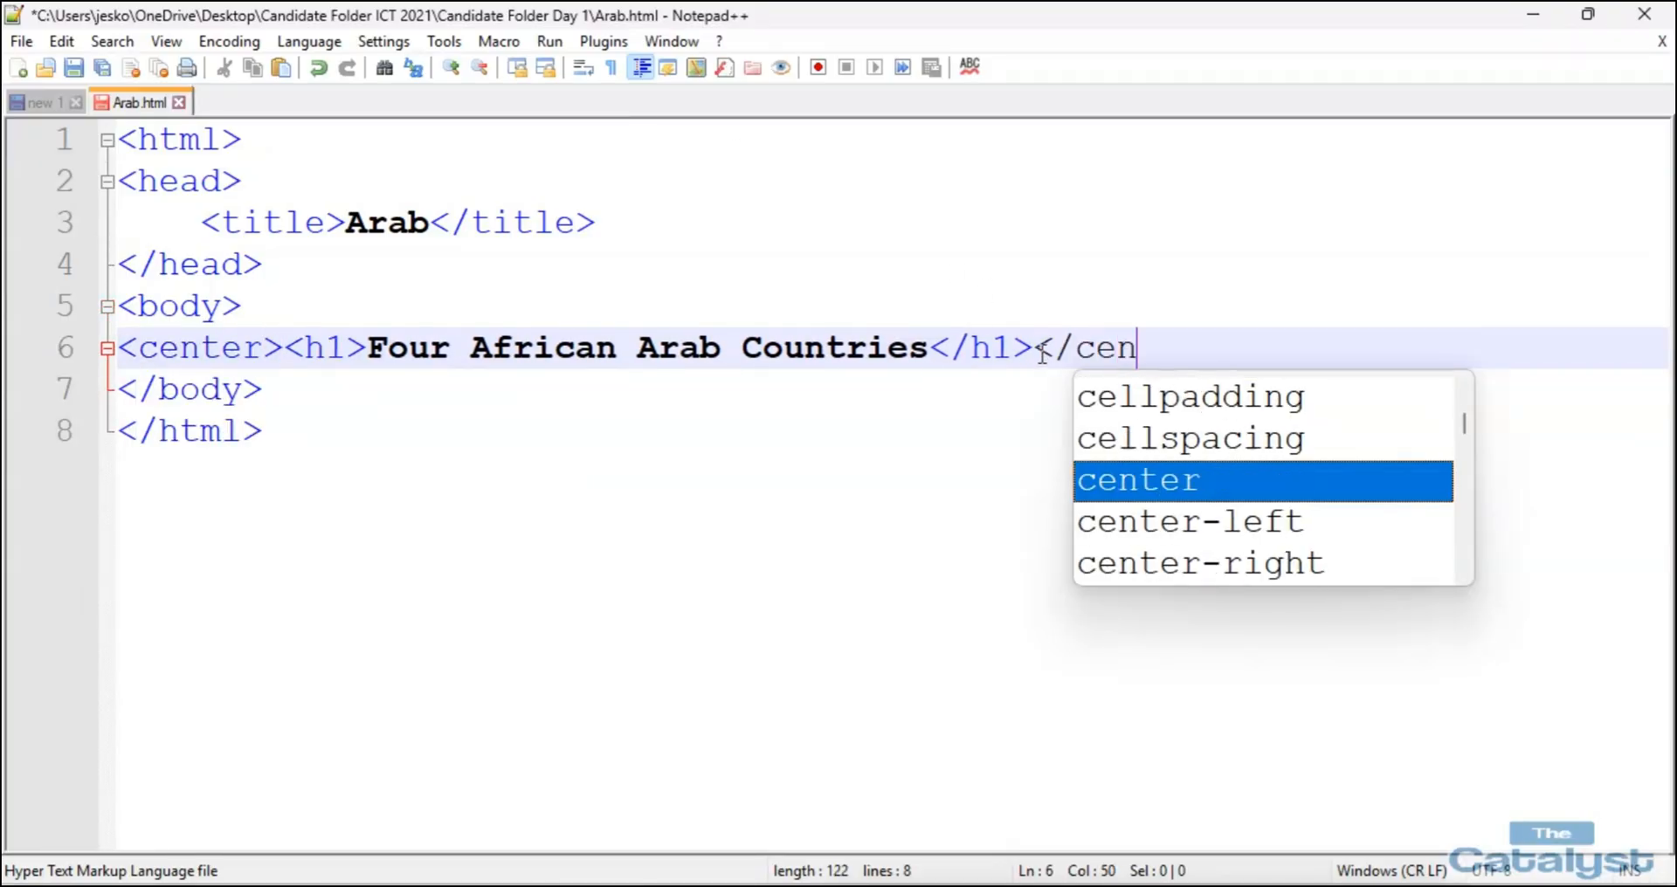
pyautogui.write('ter>')
pyautogui.hotkey('ctrl', 's')
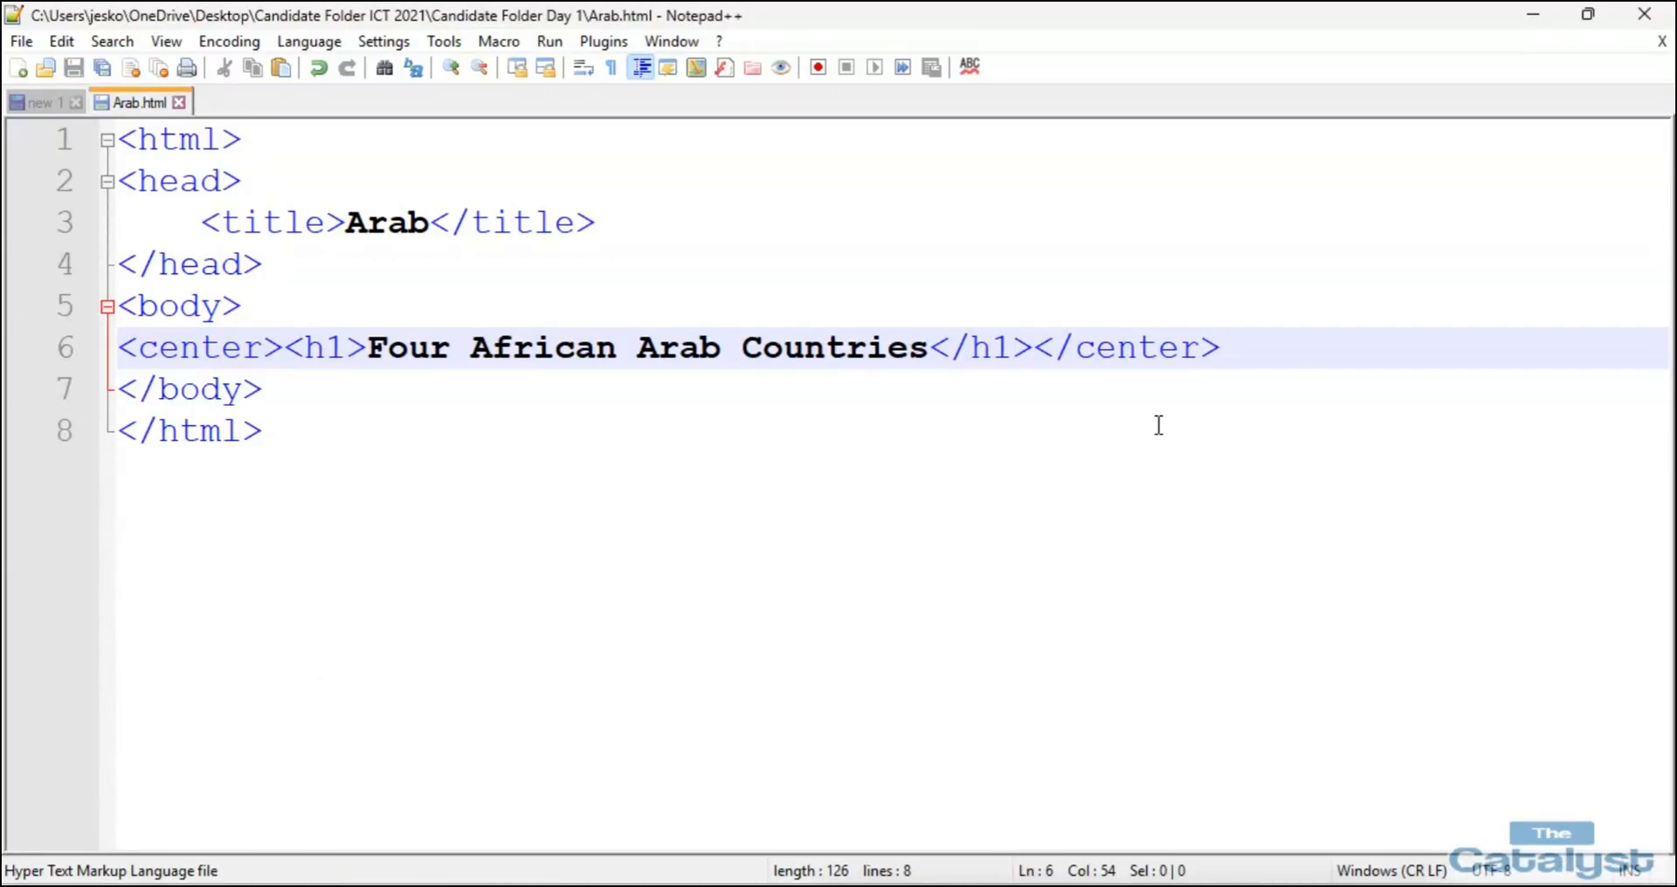
# Add an empty line below the heading and arrange the exam PDF and Notepad++ windows side by side with the page design in view.
pyautogui.press('Return')
pyautogui.click(710, 886)
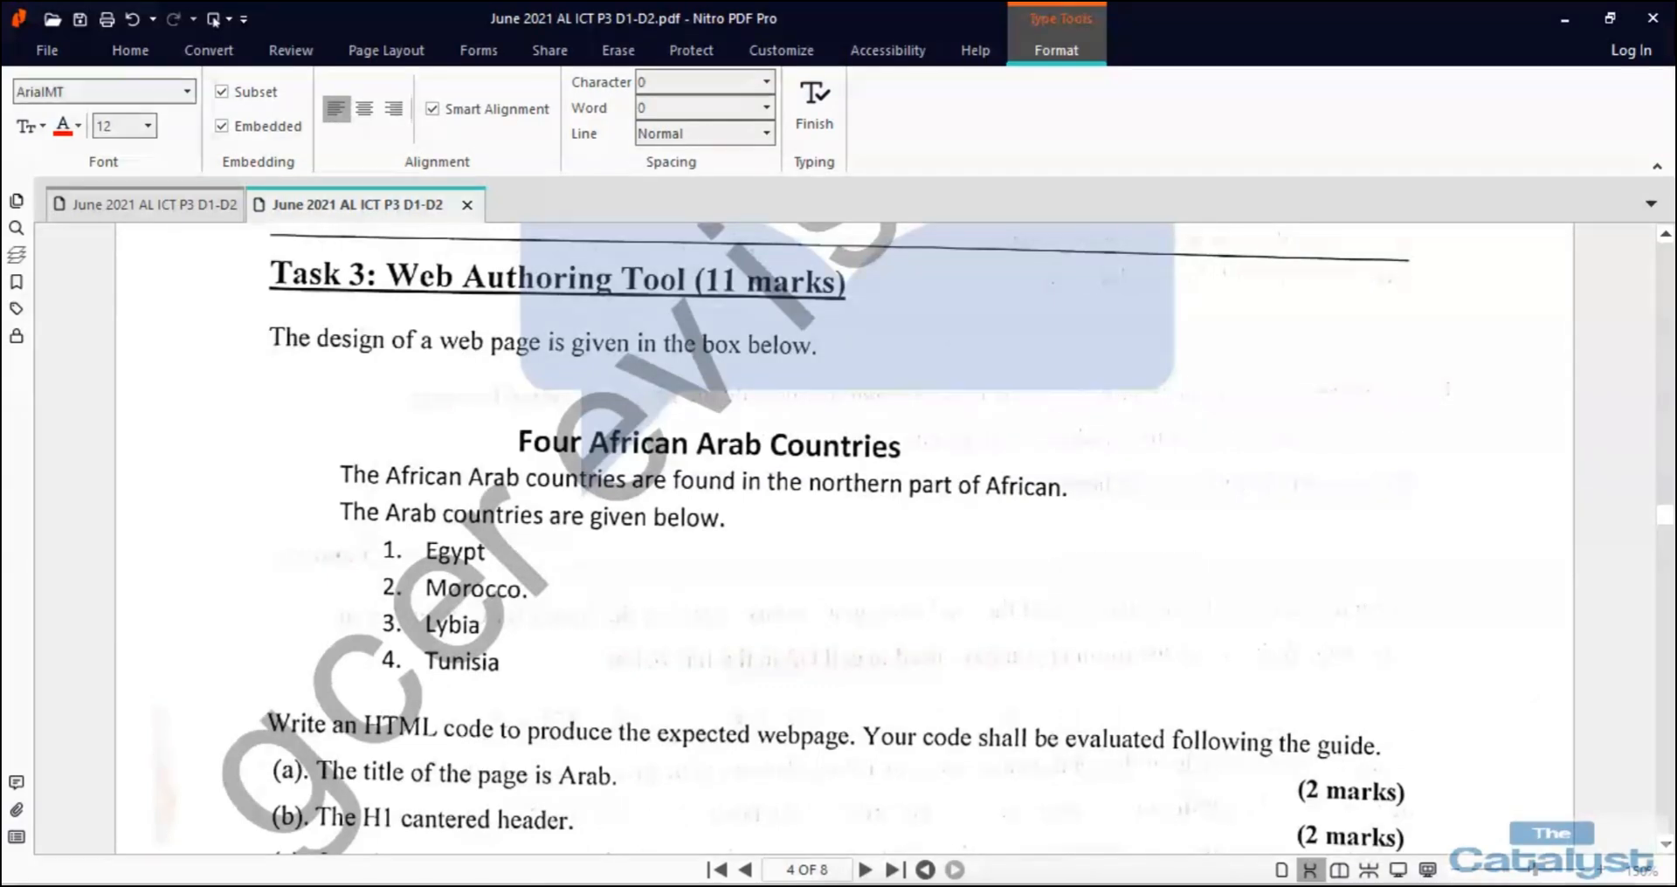
pyautogui.click(1609, 18)
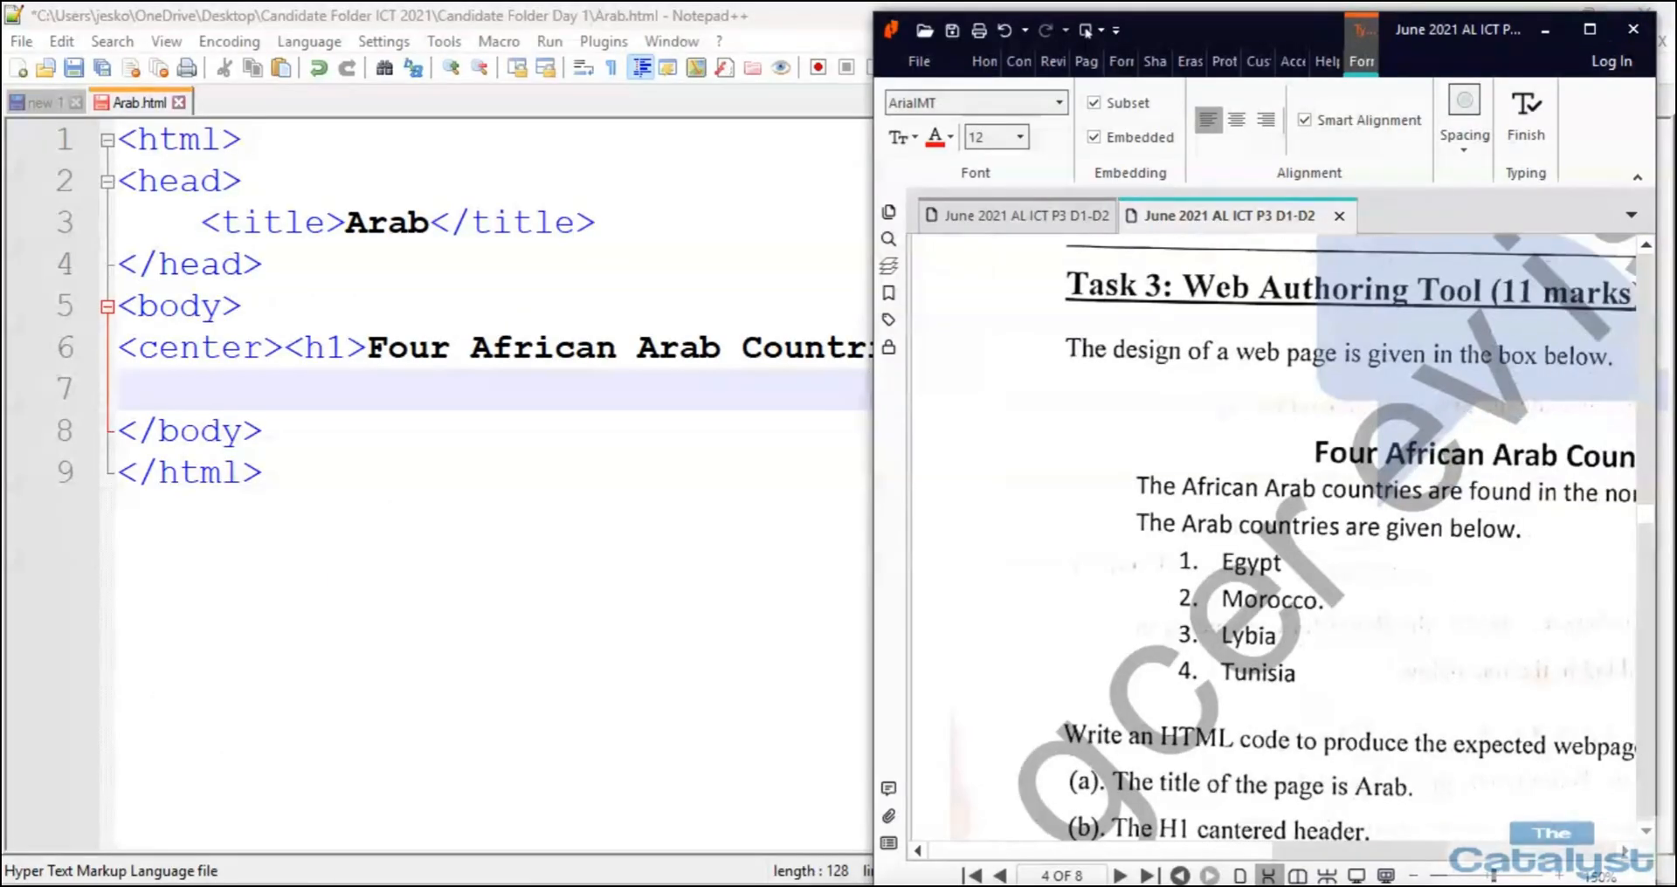
pyautogui.click(1625, 852)
pyautogui.click(1625, 852)
pyautogui.click(241, 391)
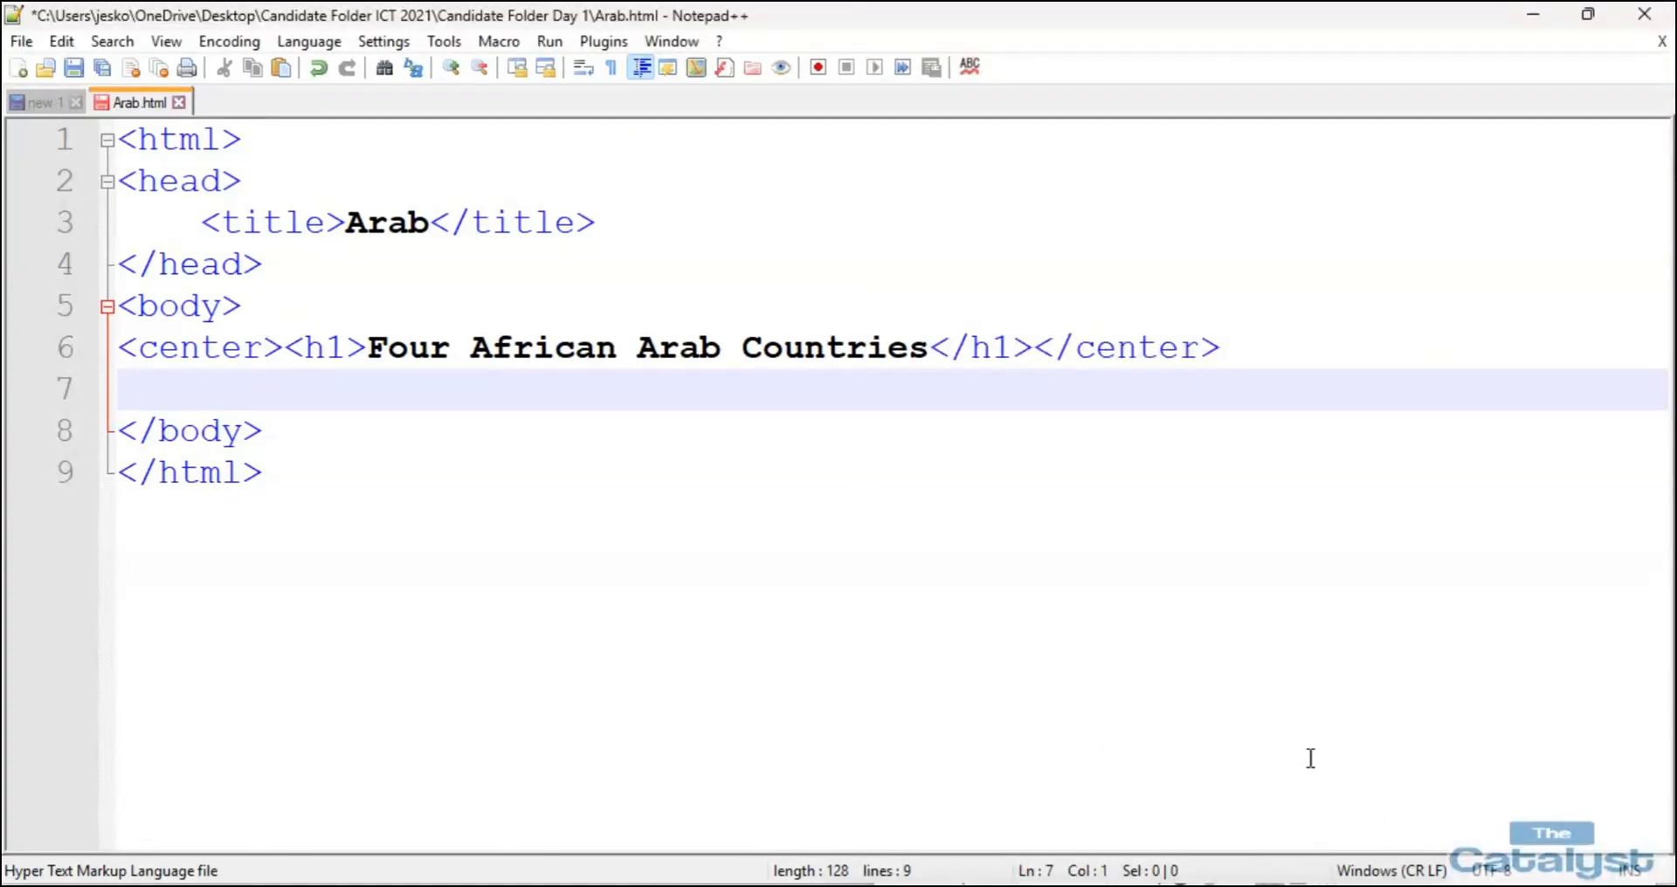
pyautogui.click(1597, 17)
pyautogui.moveTo(1341, 400); pyautogui.dragTo(936, 415)
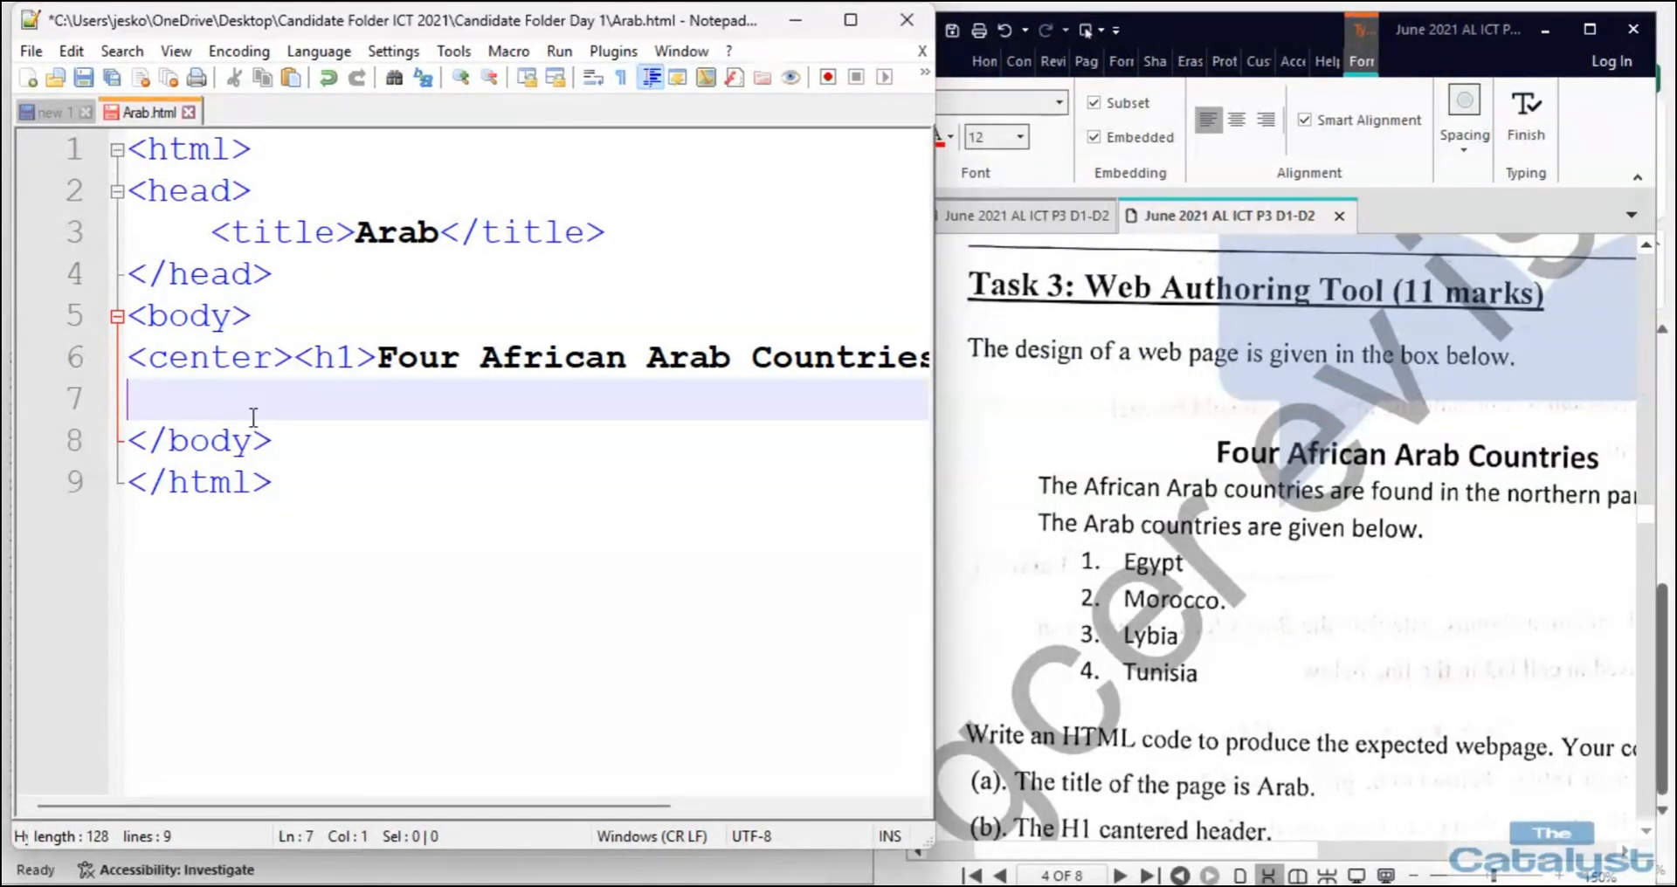
# Begin the paragraph on the line below the heading with the text The African Arab countries are found in the northern.
pyautogui.write('The A')
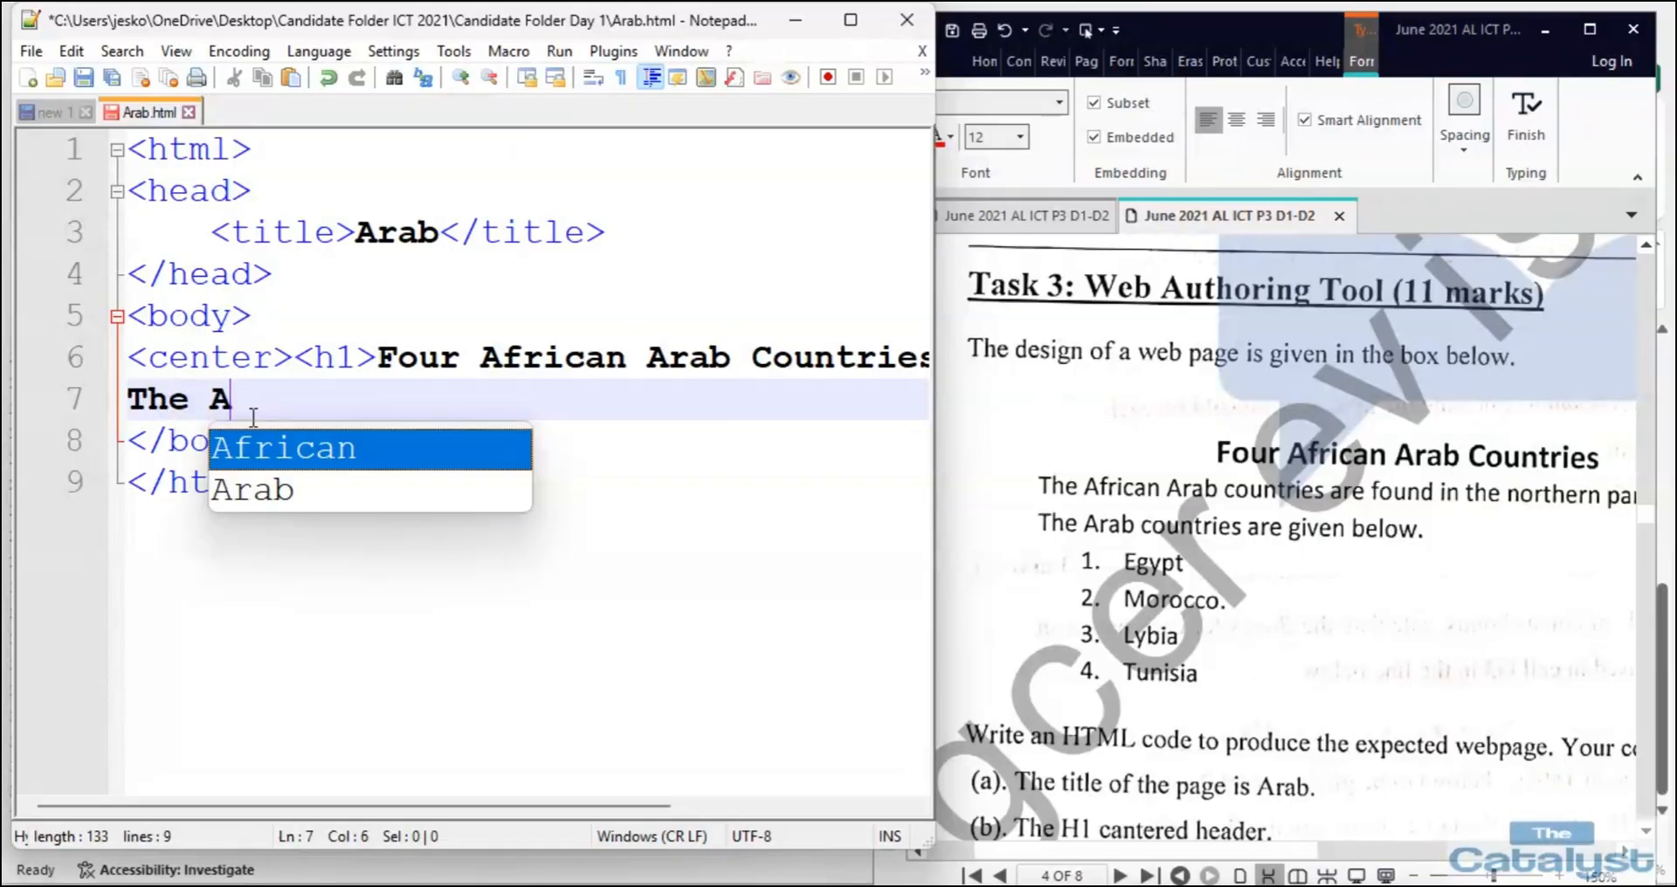
pyautogui.write('frican Ara')
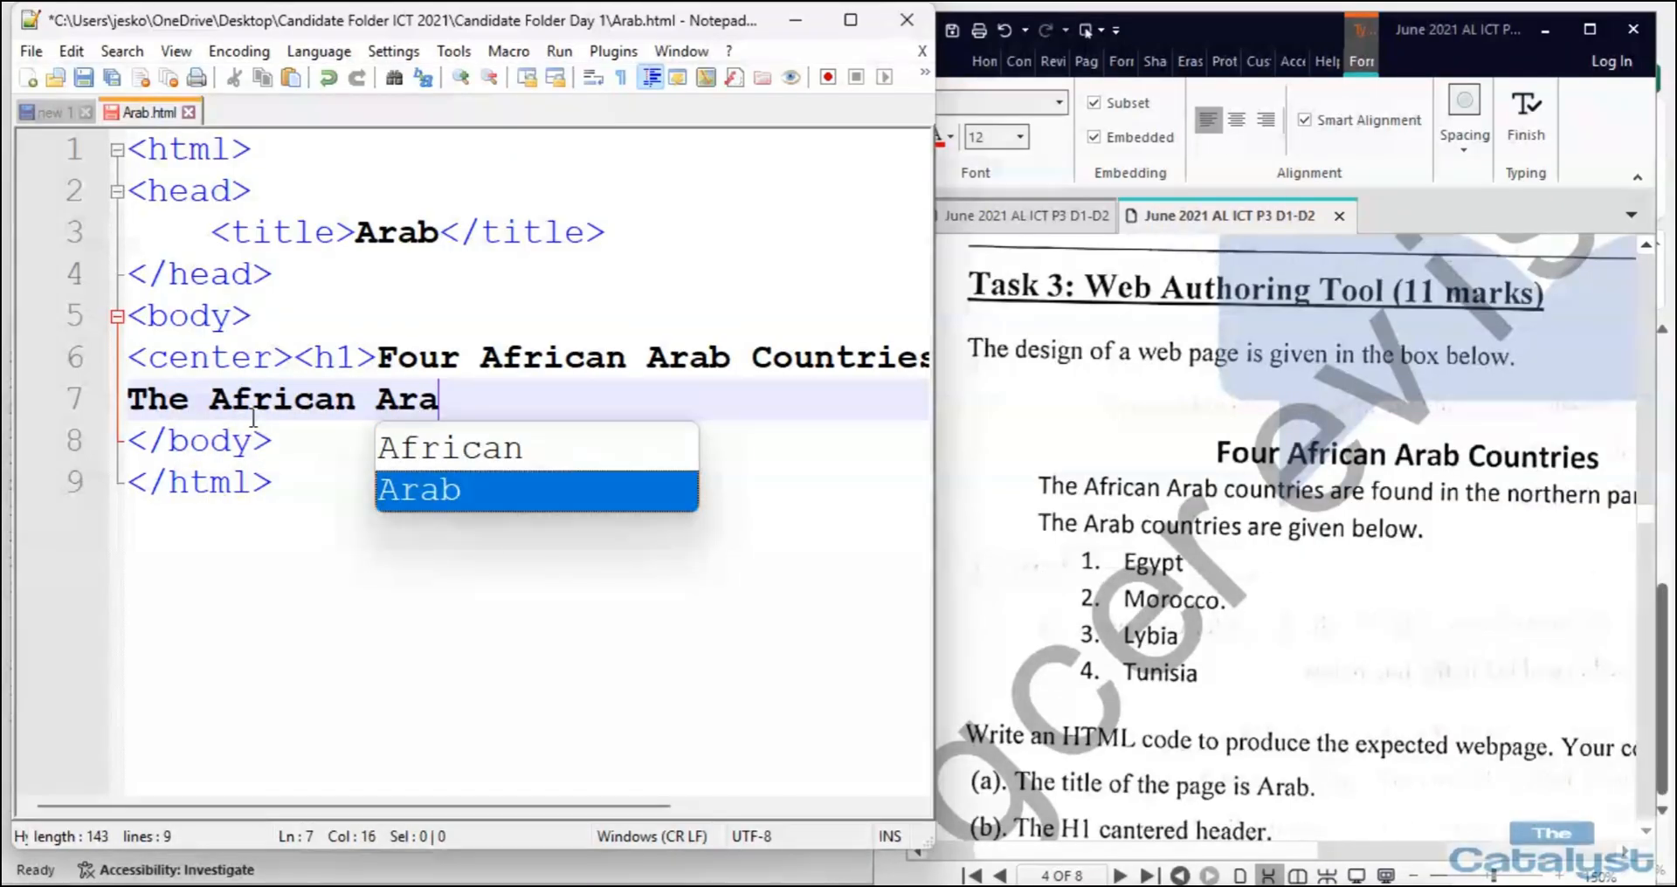
pyautogui.write('b countries ')
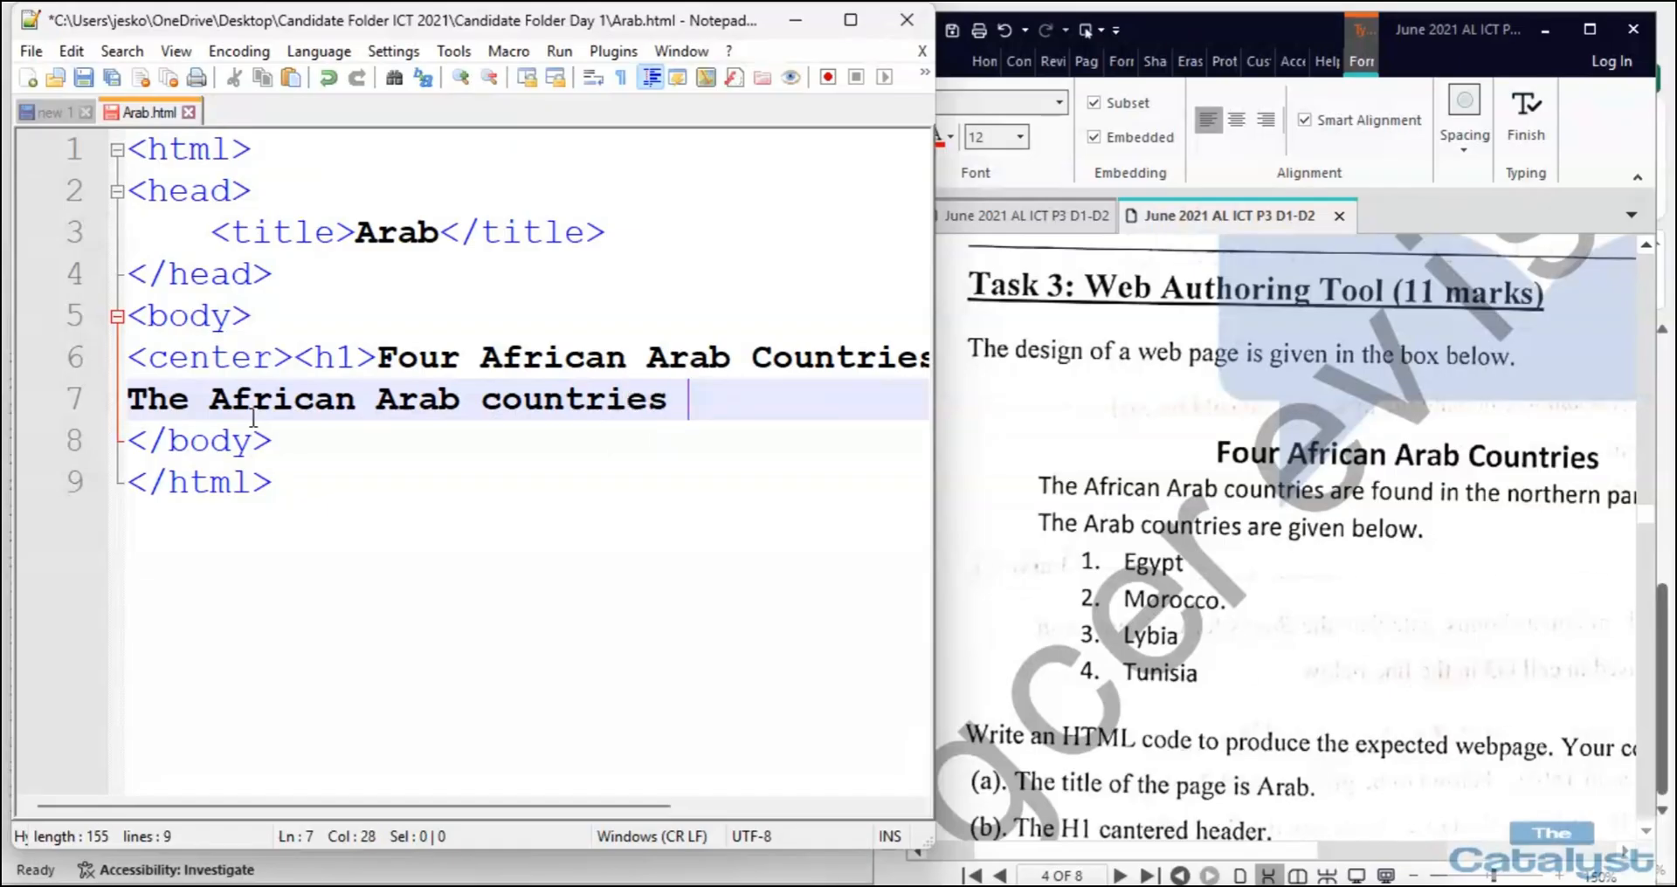
pyautogui.write('are found')
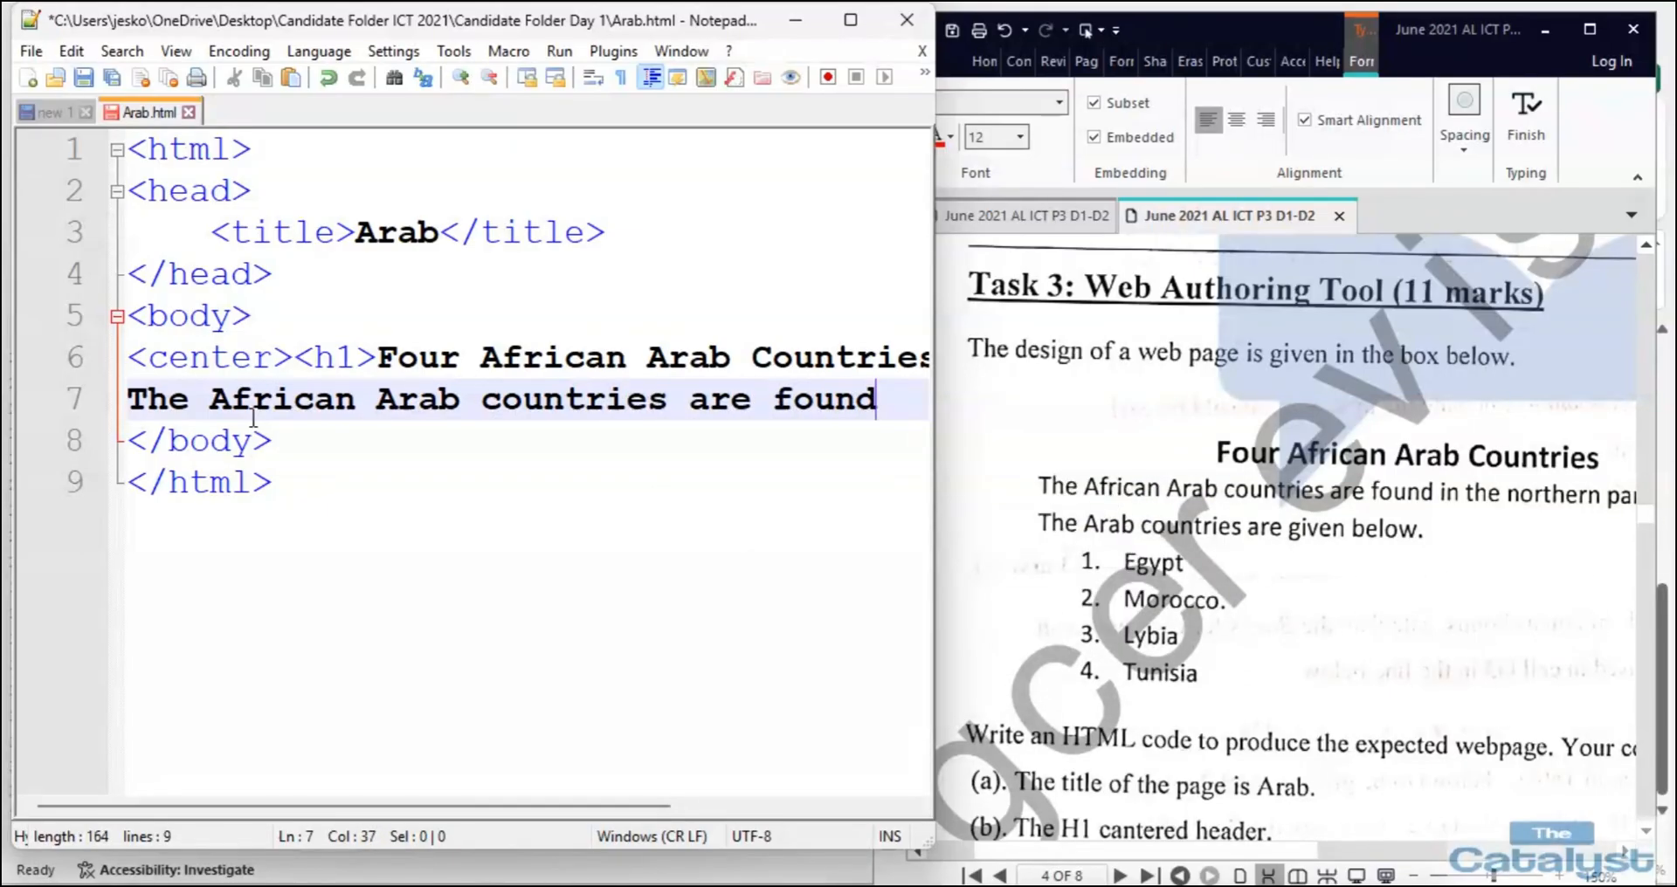
pyautogui.write(' in the northern')
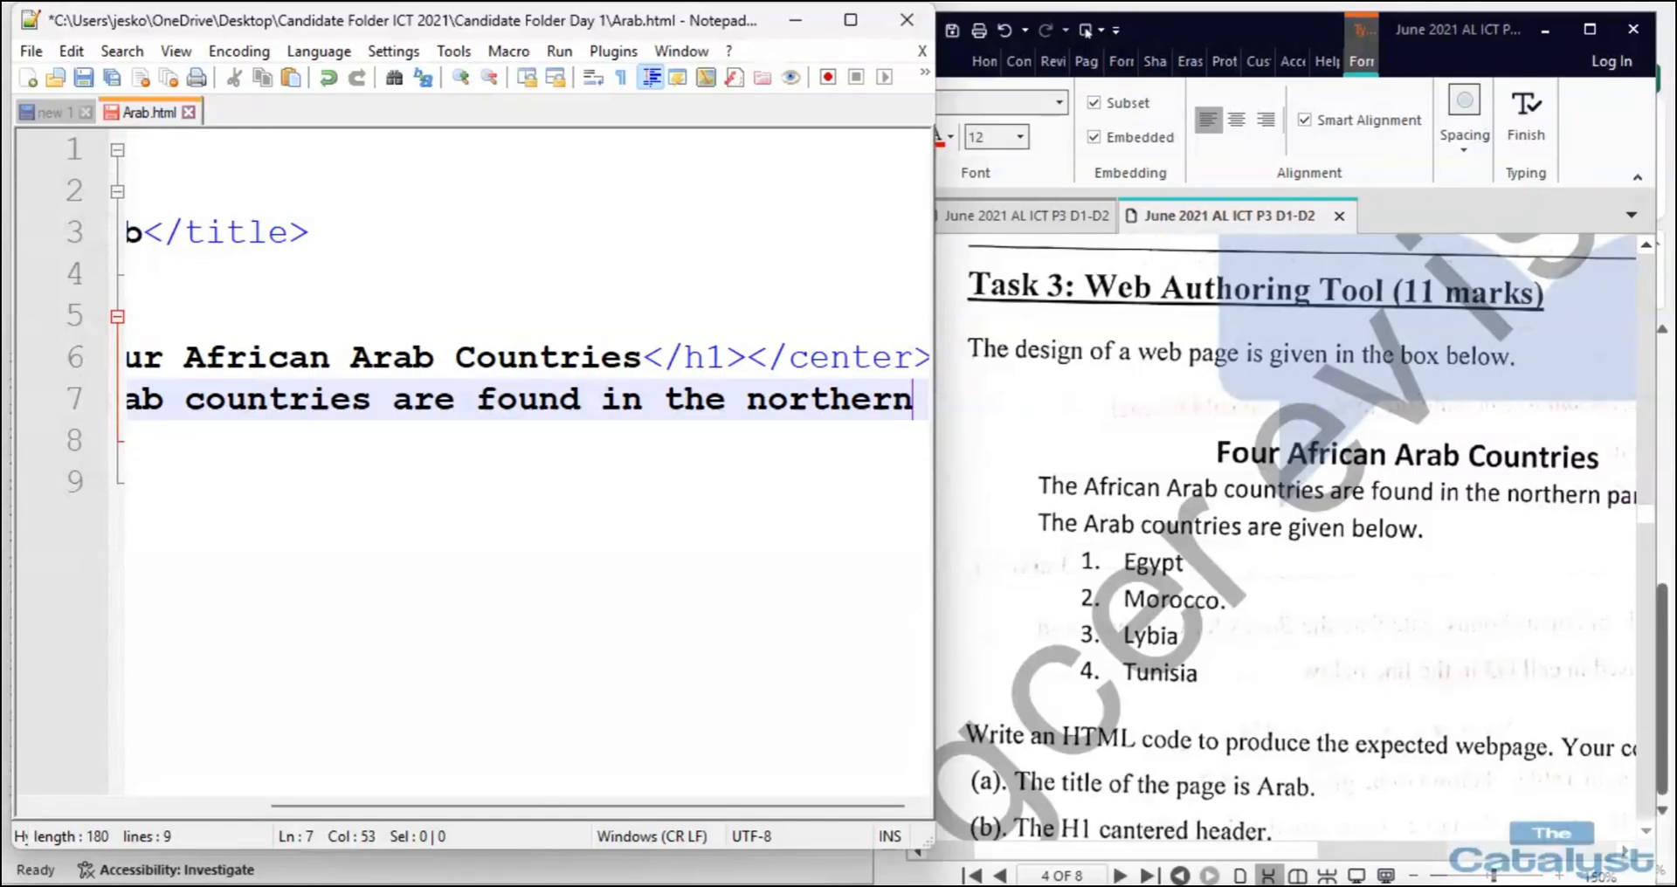
# Bring the rest of the sentence into view in the exam PDF, complete it with part of African. and start a new line.
pyautogui.click(1628, 855)
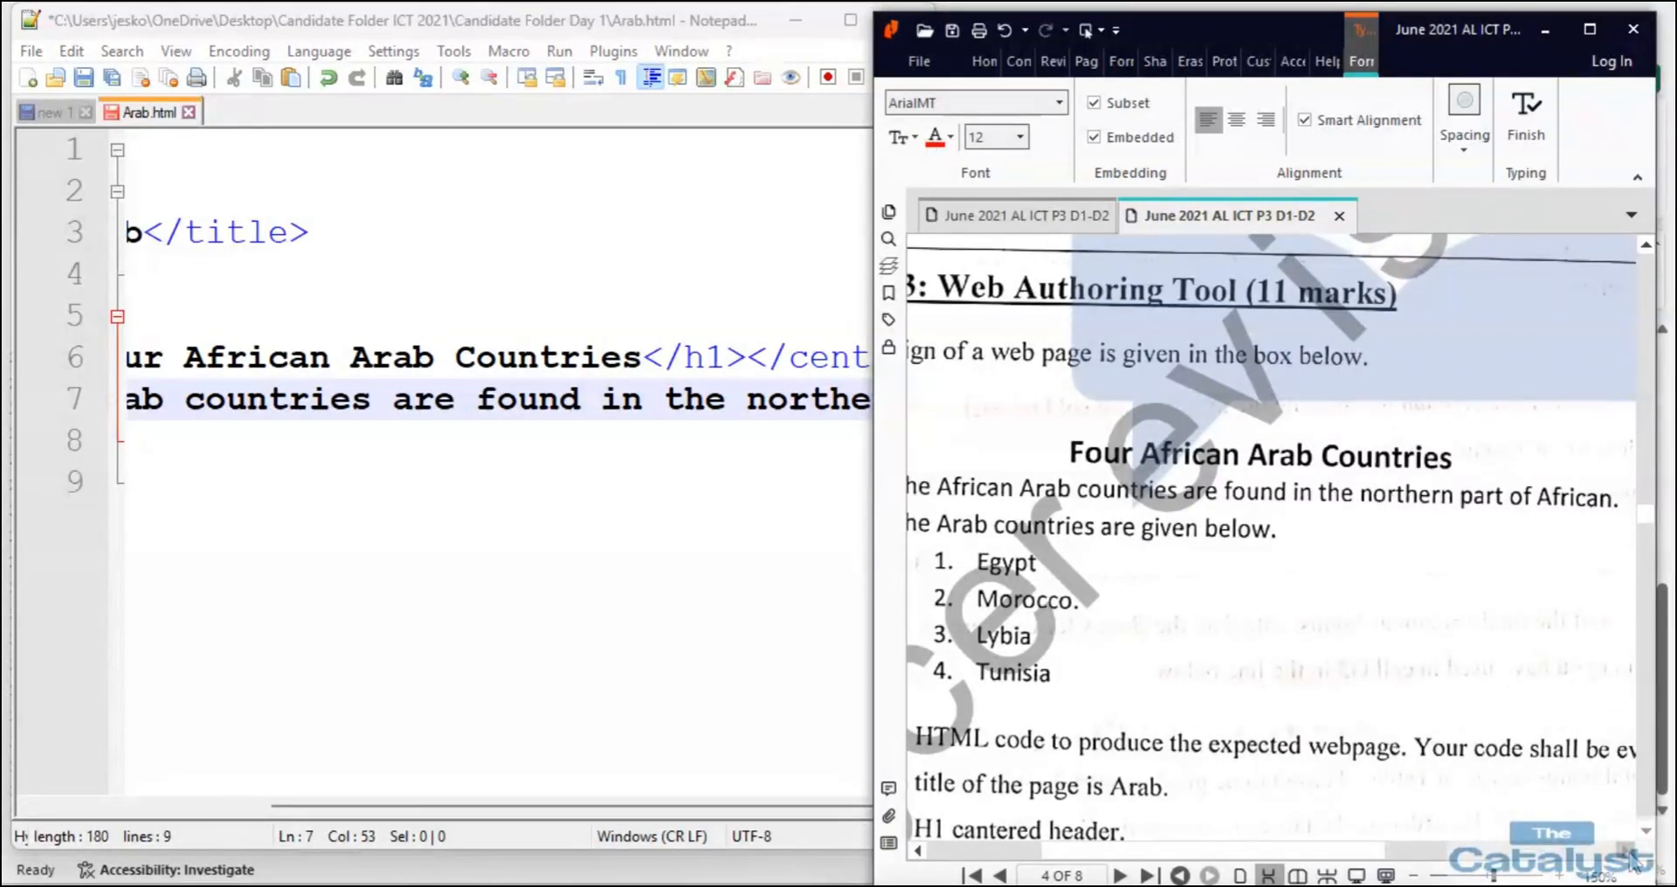
pyautogui.click(812, 427)
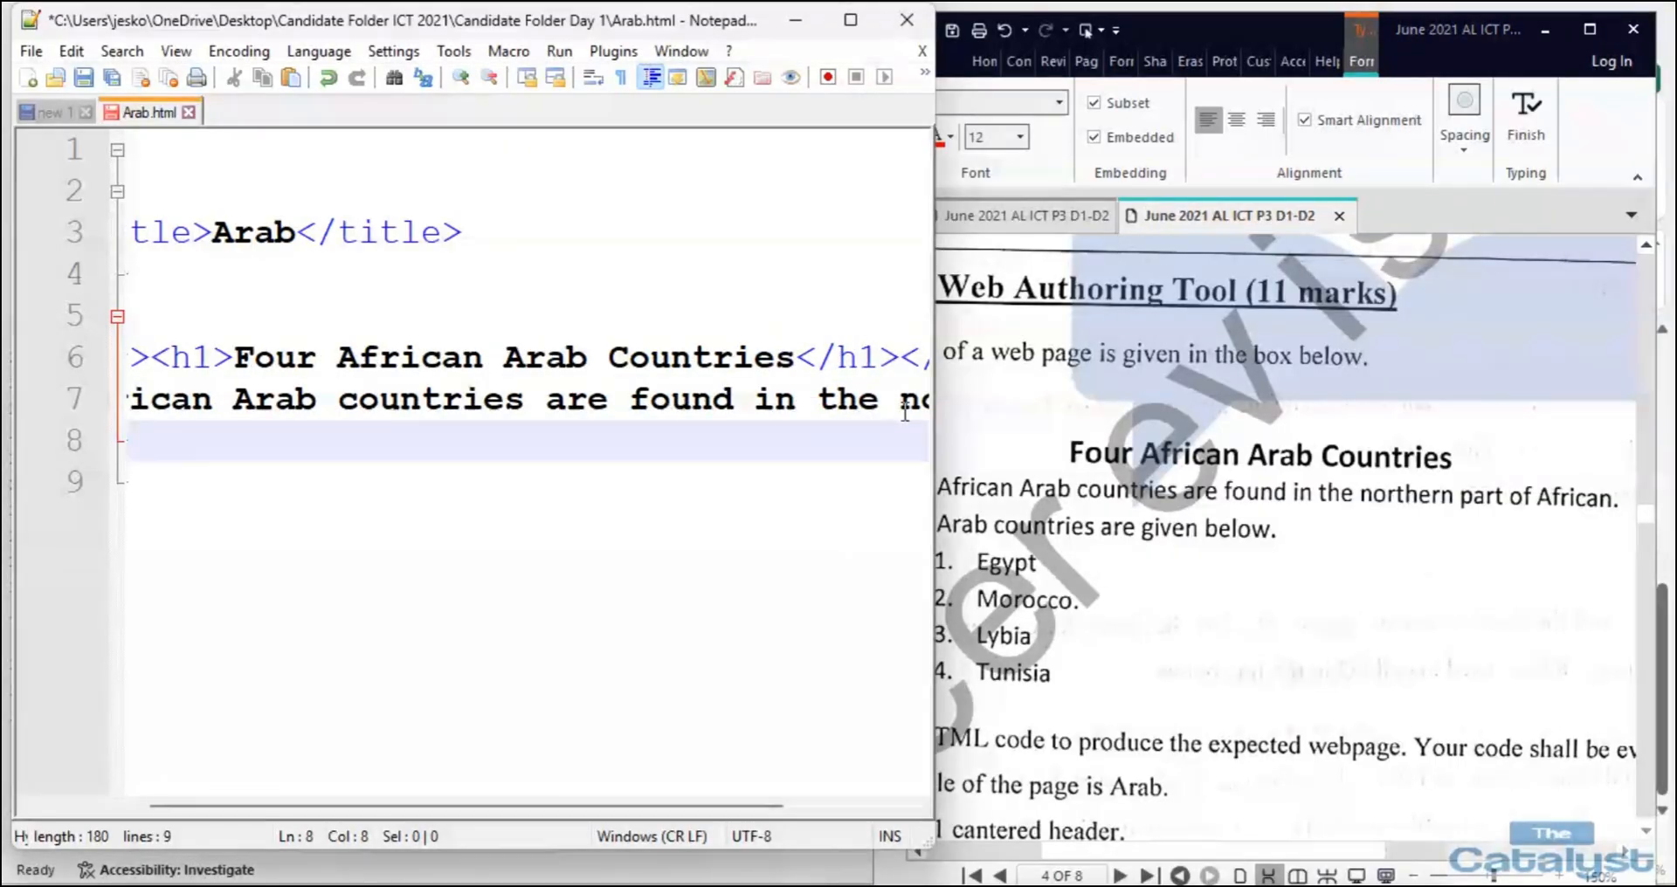
pyautogui.click(906, 407)
pyautogui.write('n')
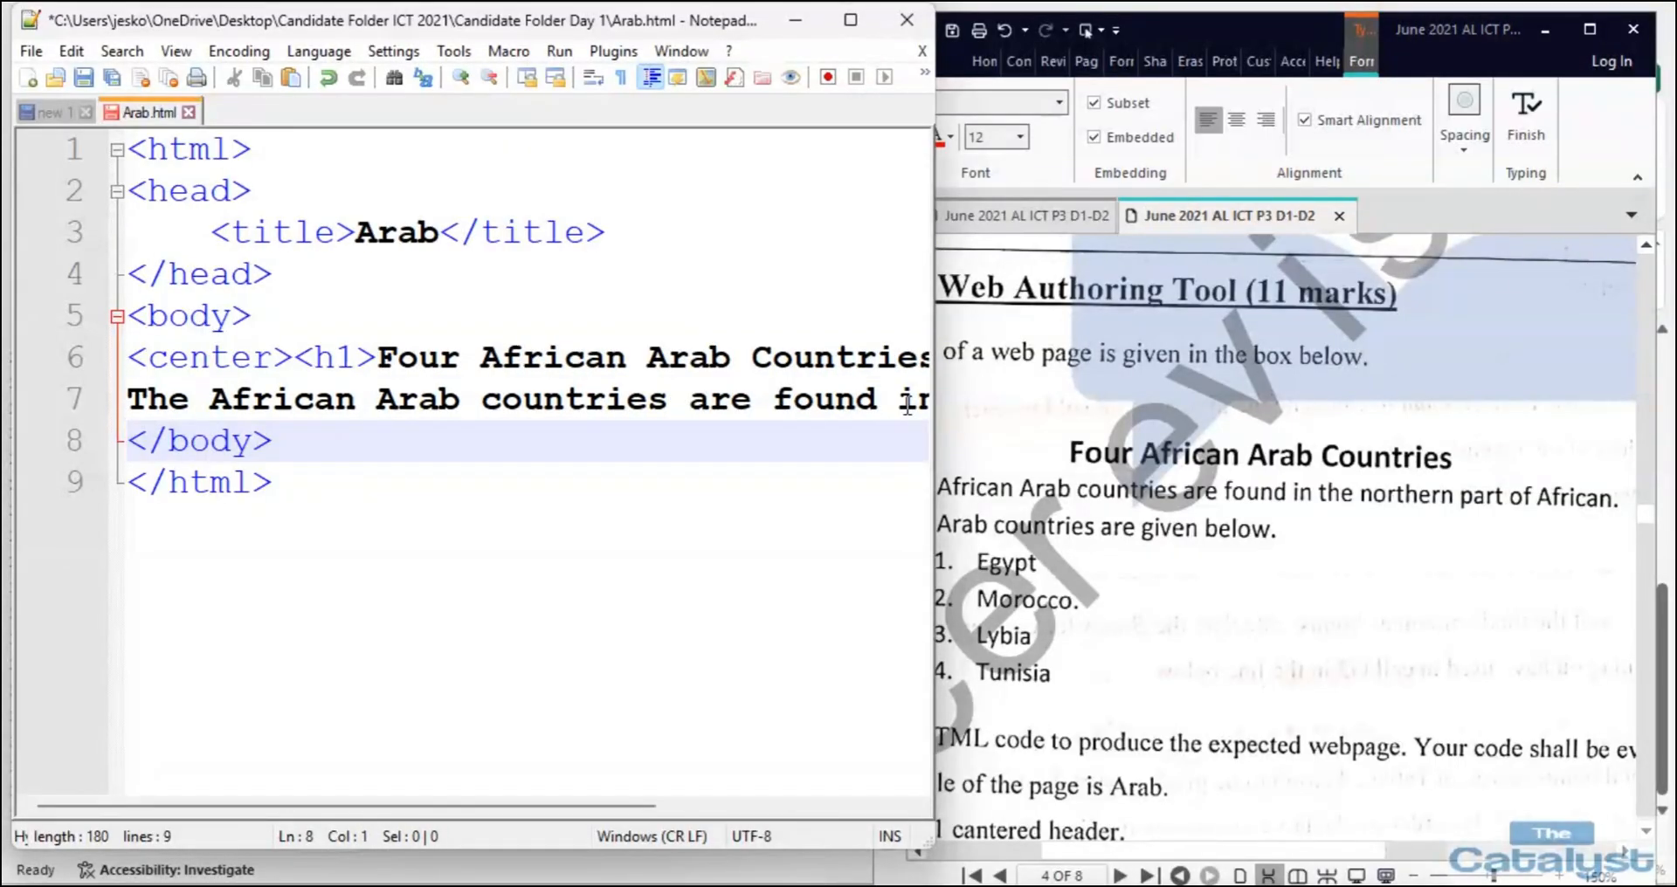
pyautogui.write(' pa')
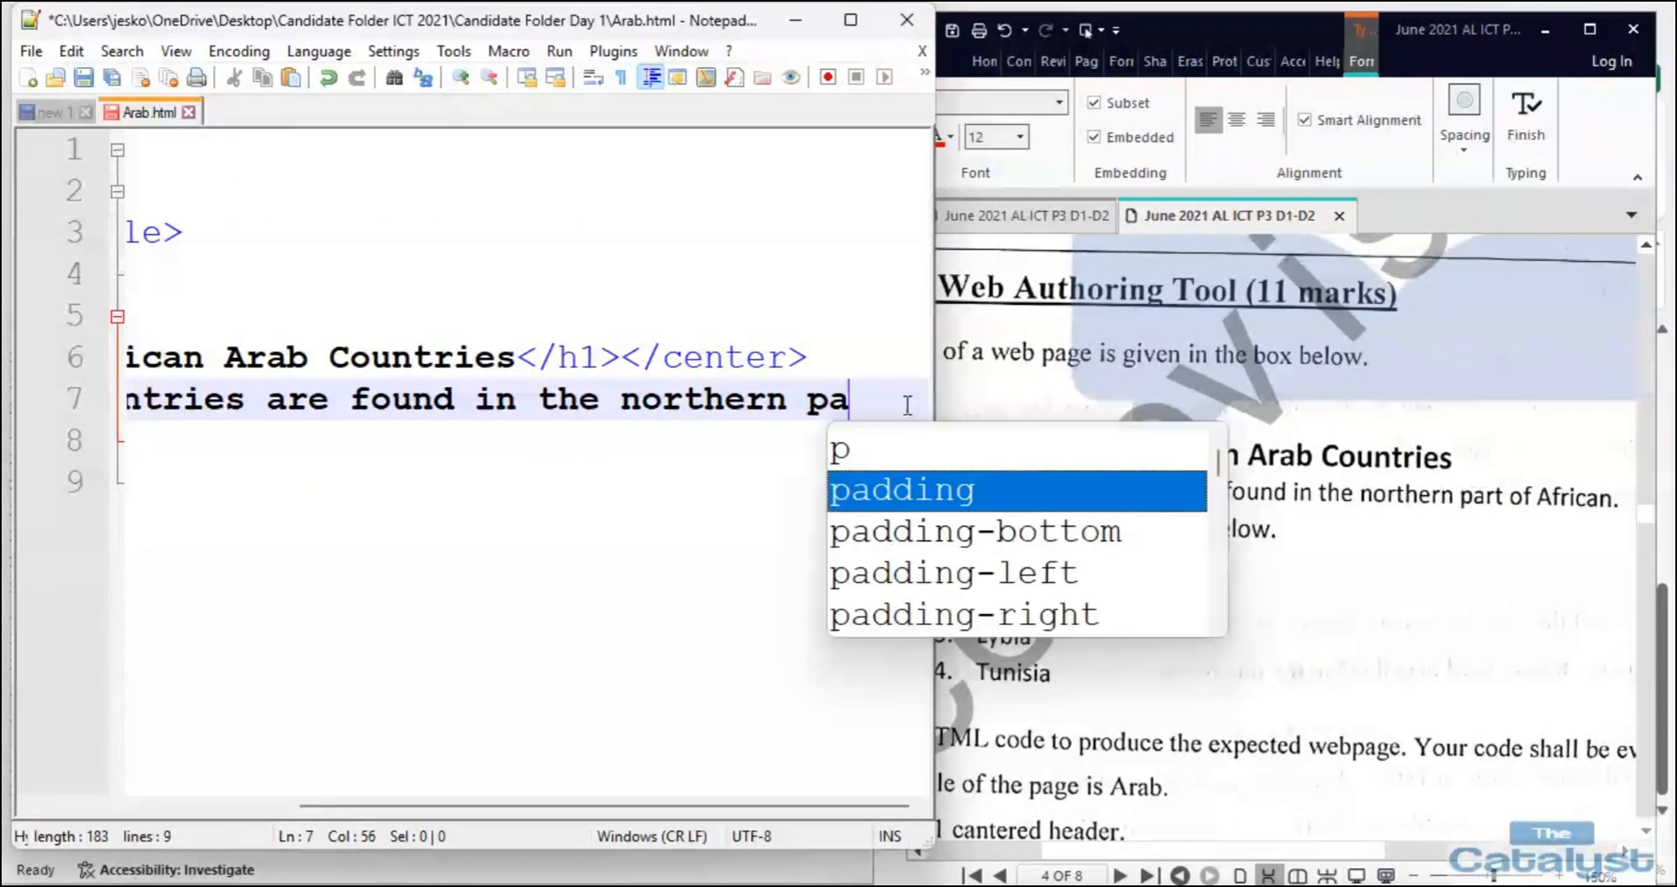
pyautogui.write('rt of ')
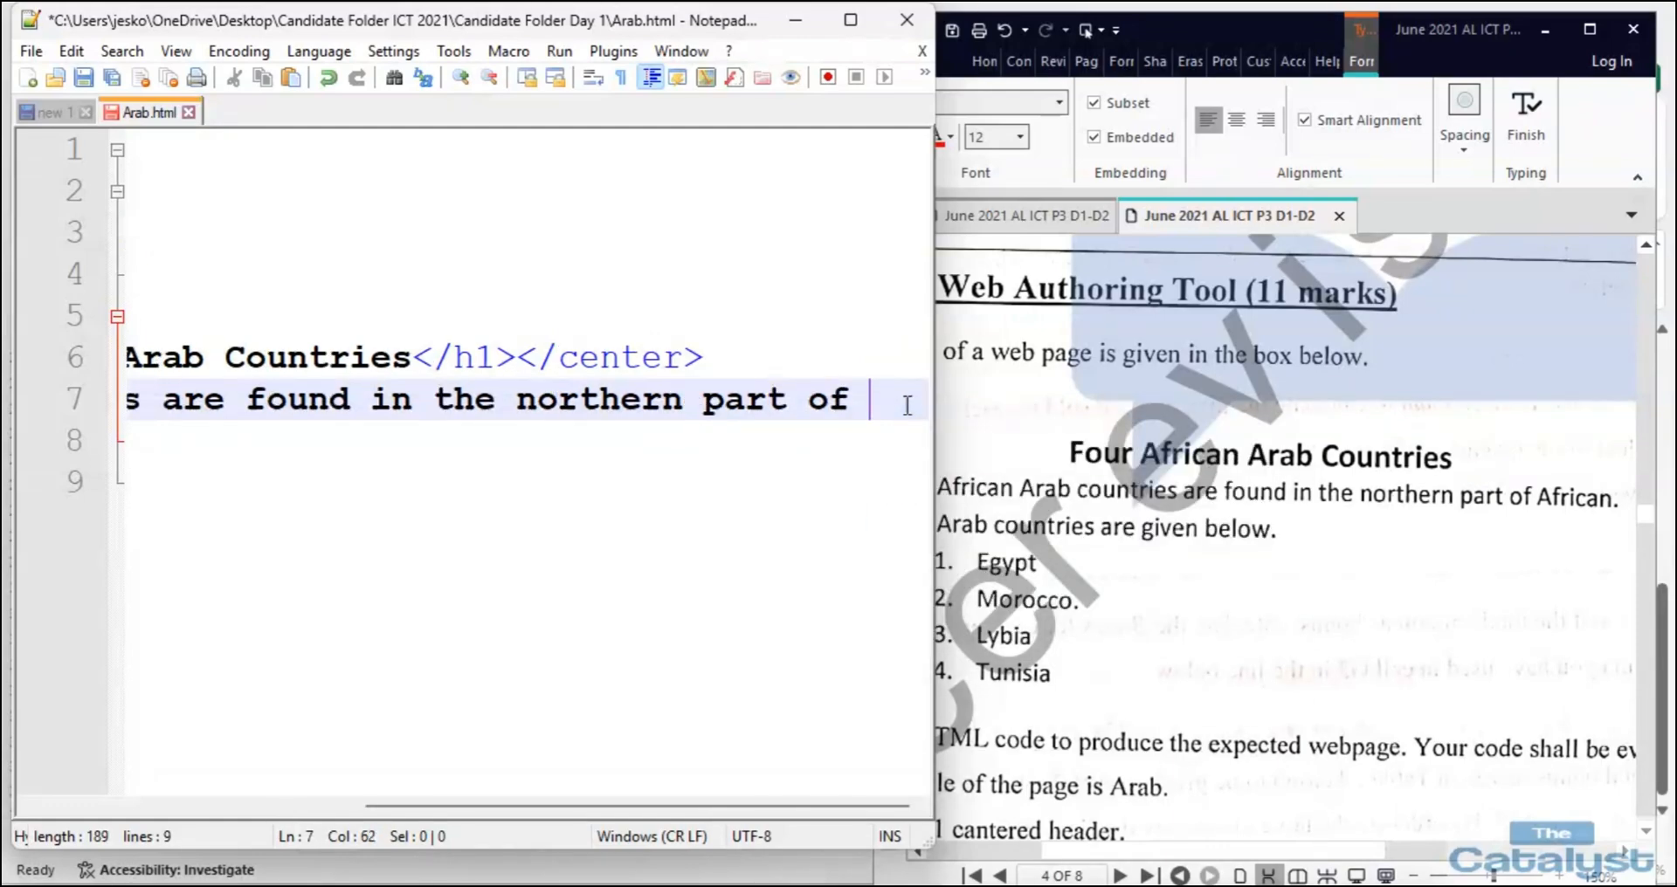
pyautogui.write('African')
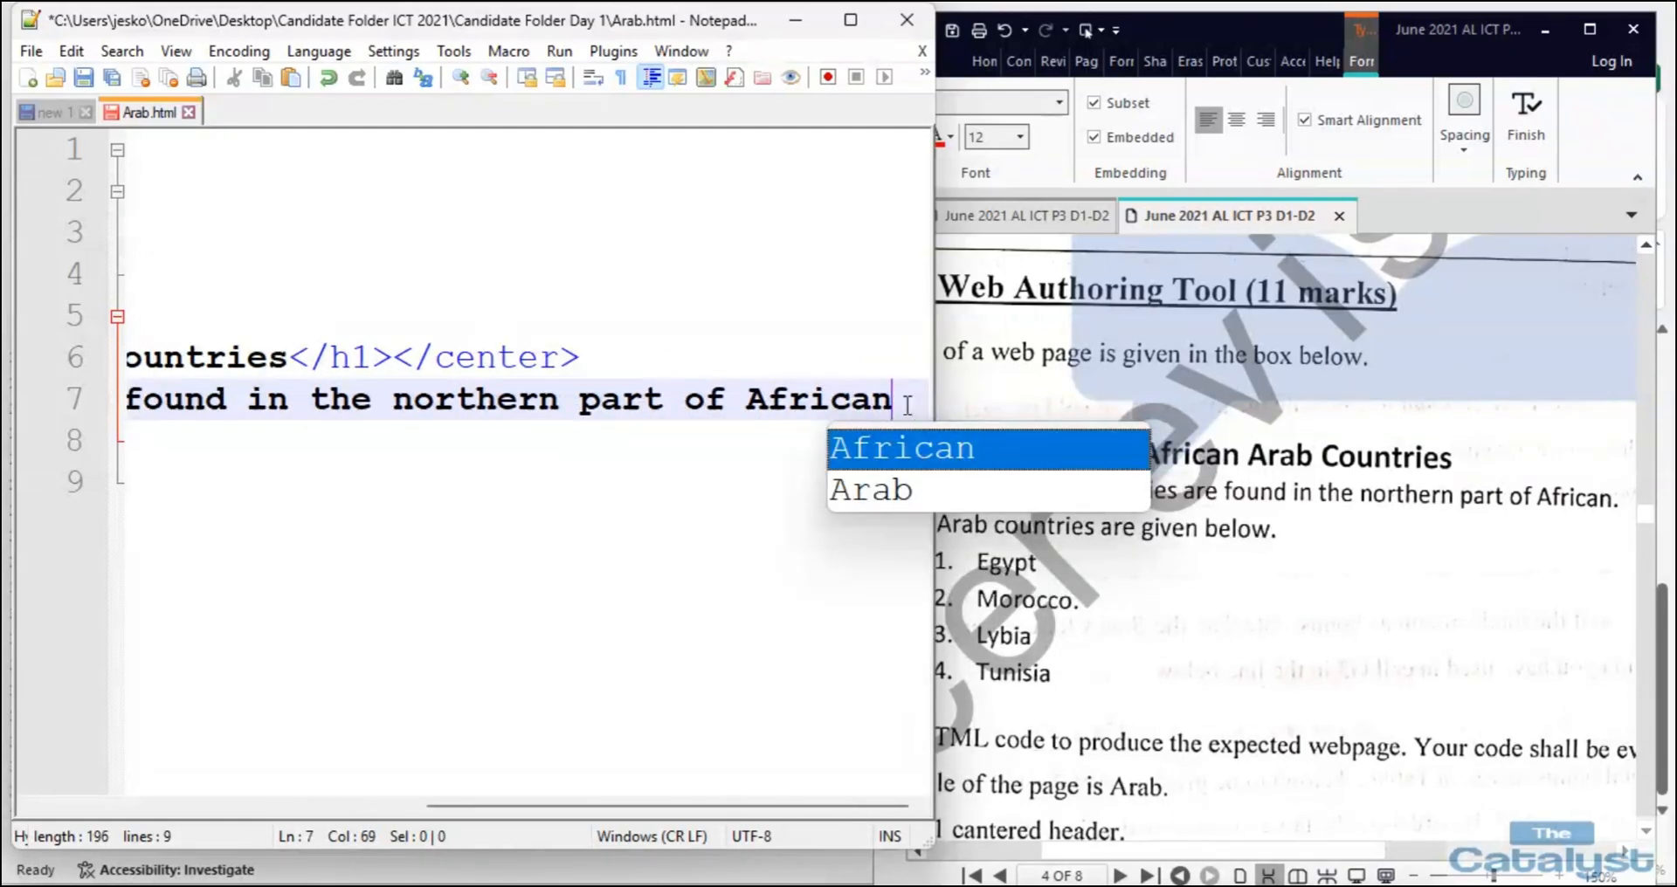
pyautogui.write('.')
pyautogui.press('Return')
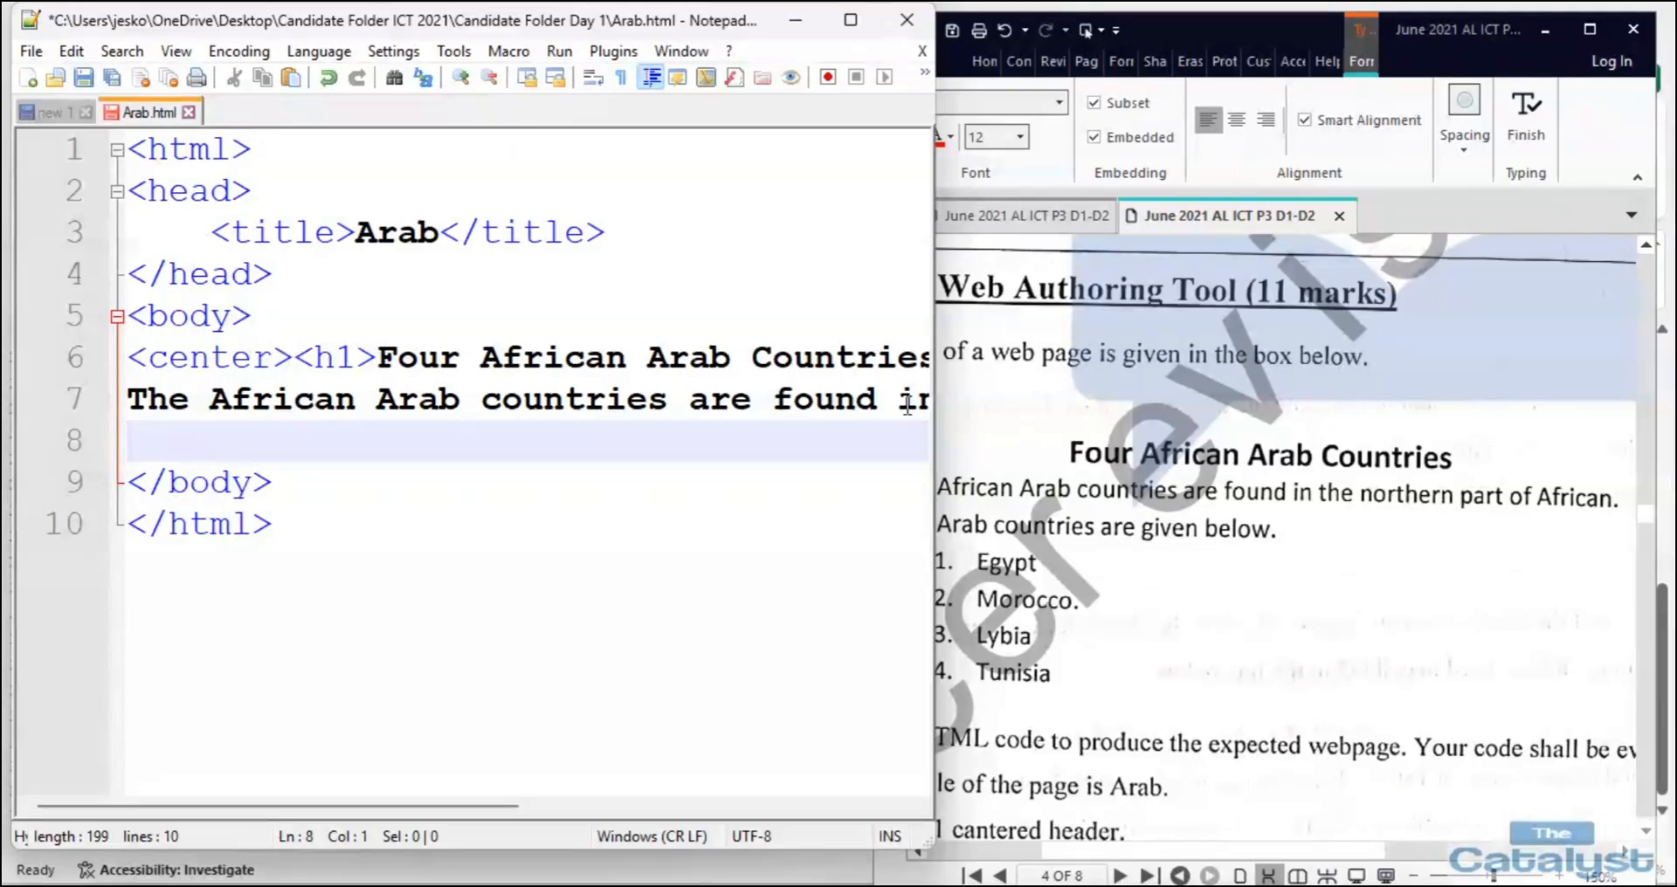
# Enter the second paragraph line The Arab countries are given Below. and add an empty line under it.
pyautogui.write('The Arab ')
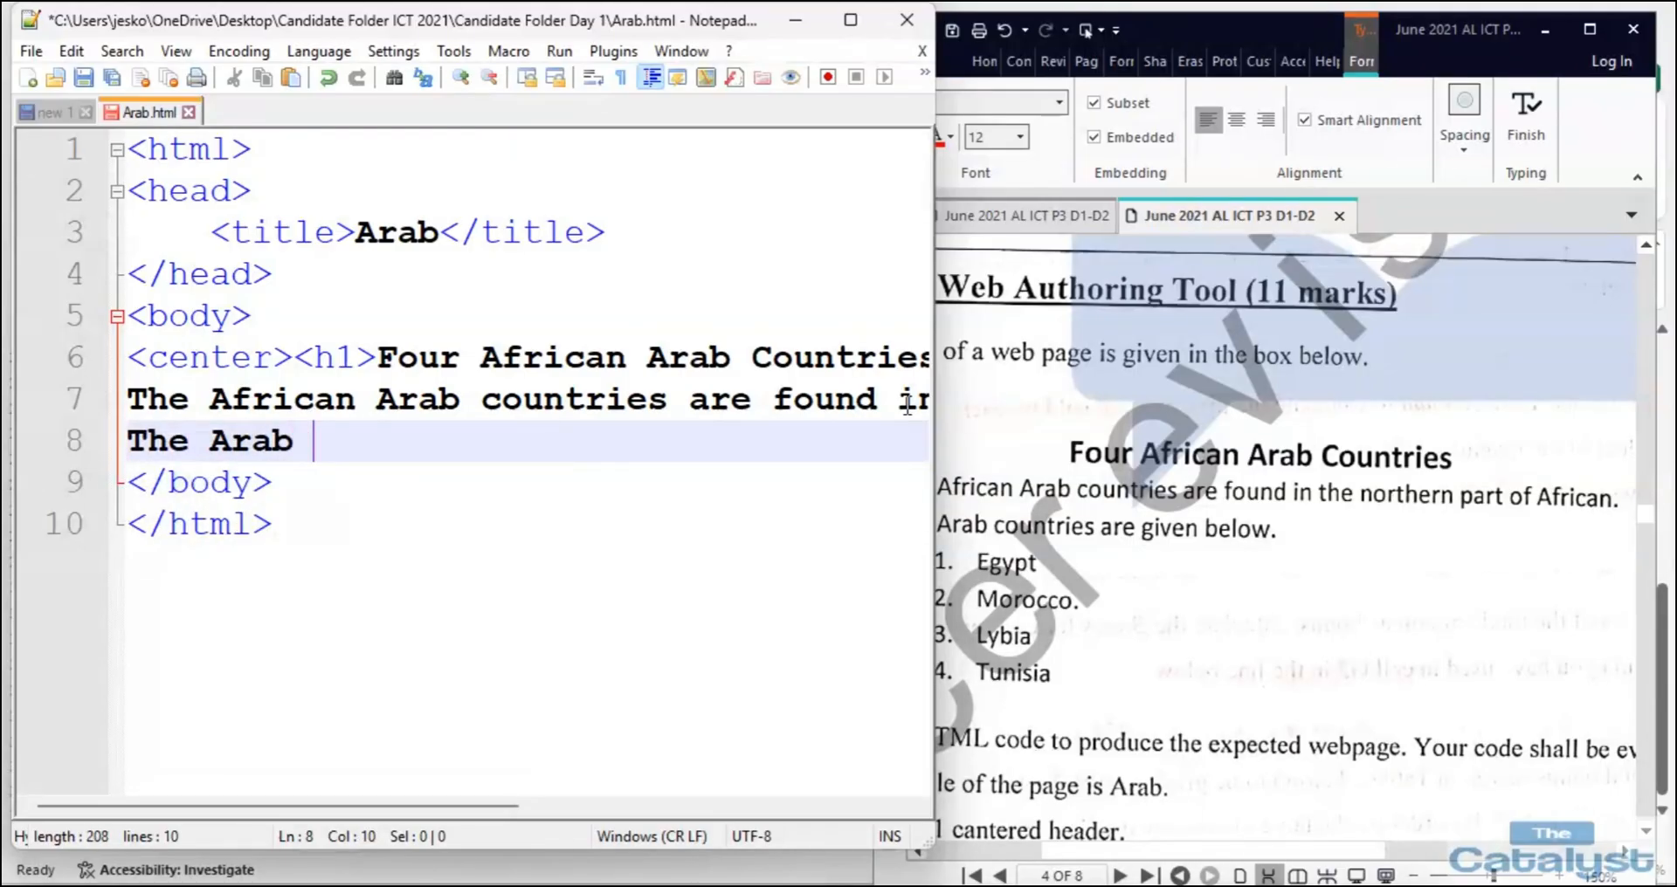
pyautogui.write('countries ')
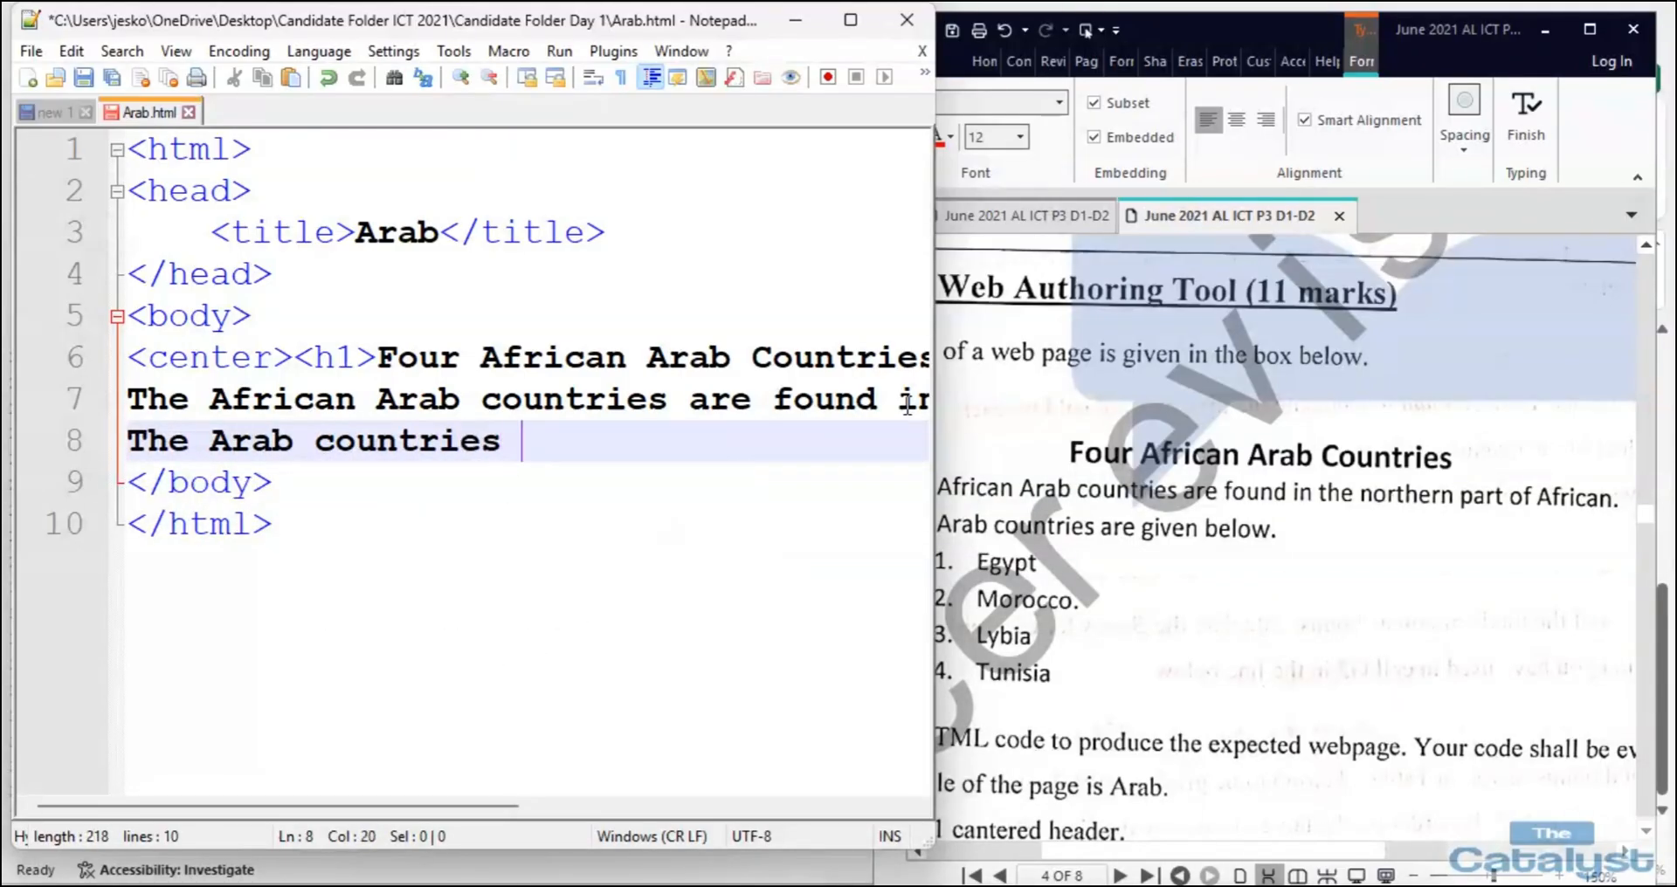
pyautogui.write('are given ')
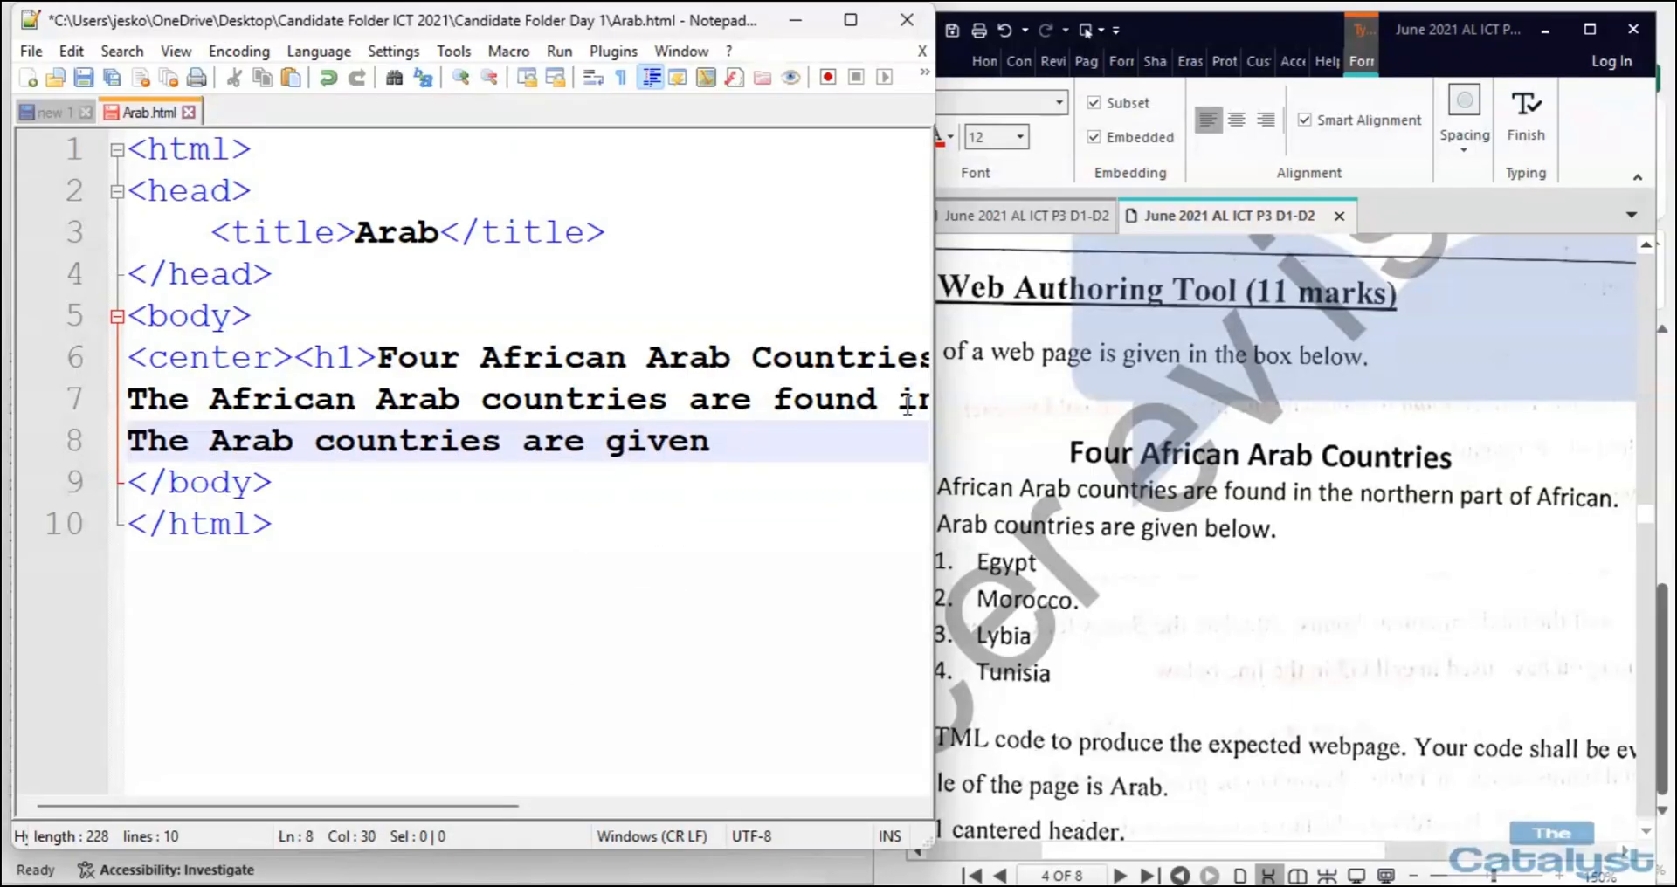
pyautogui.write('Below.')
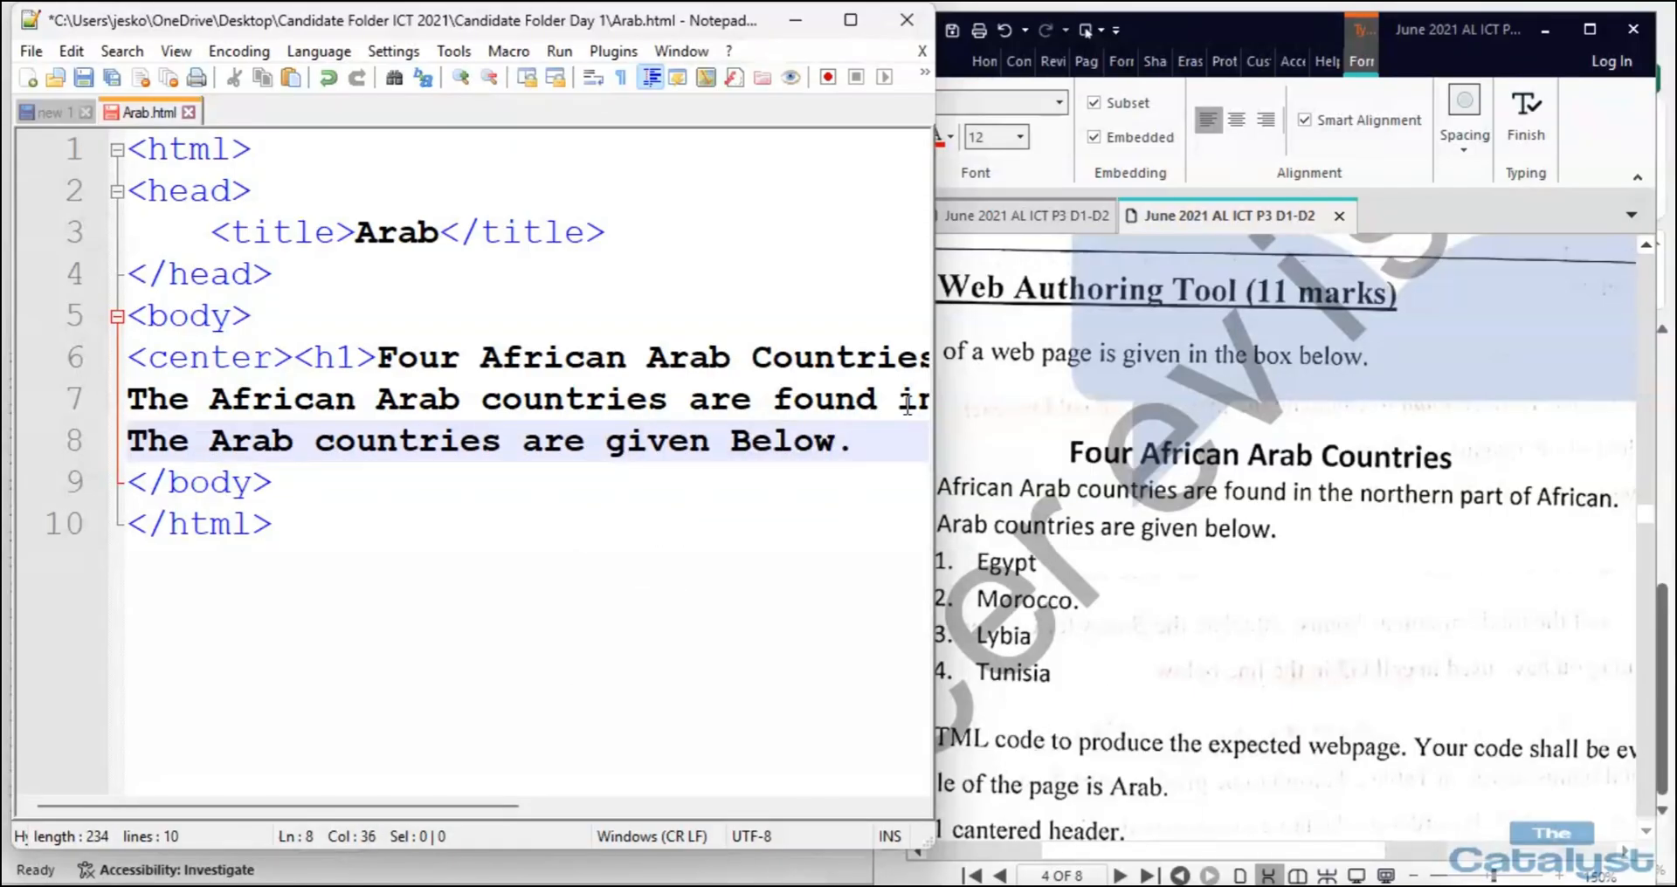
pyautogui.press('Return')
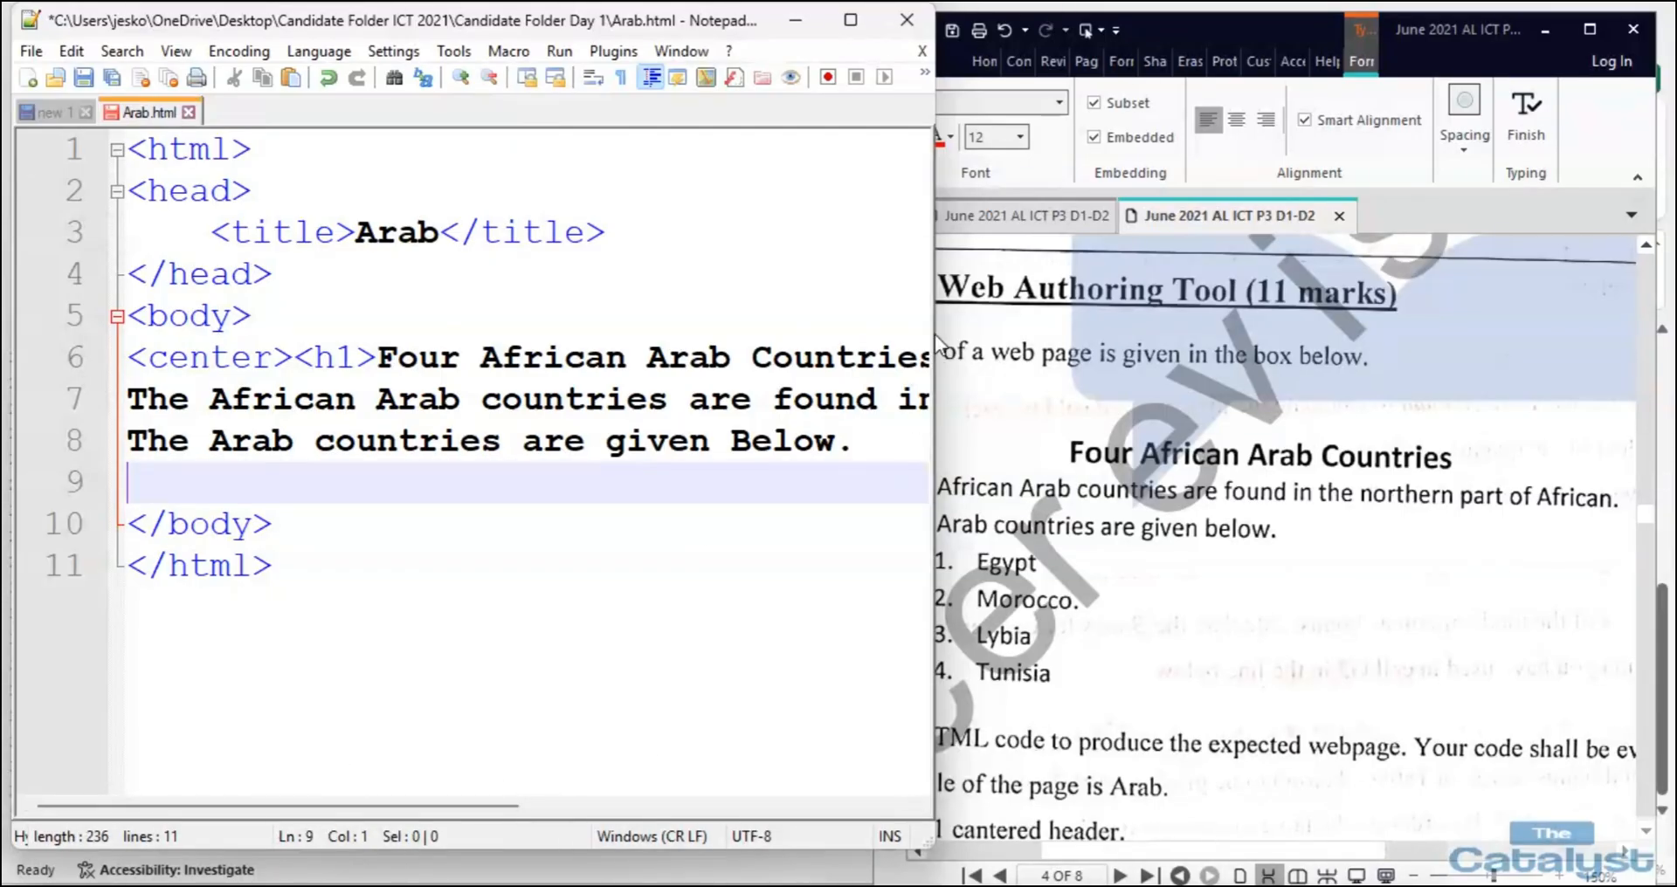
# Narrow the Notepad++ window to uncover the PDF, and add <ol> and </ol> tags below the paragraph with an empty line between them.
pyautogui.moveTo(939, 345); pyautogui.dragTo(871, 345)
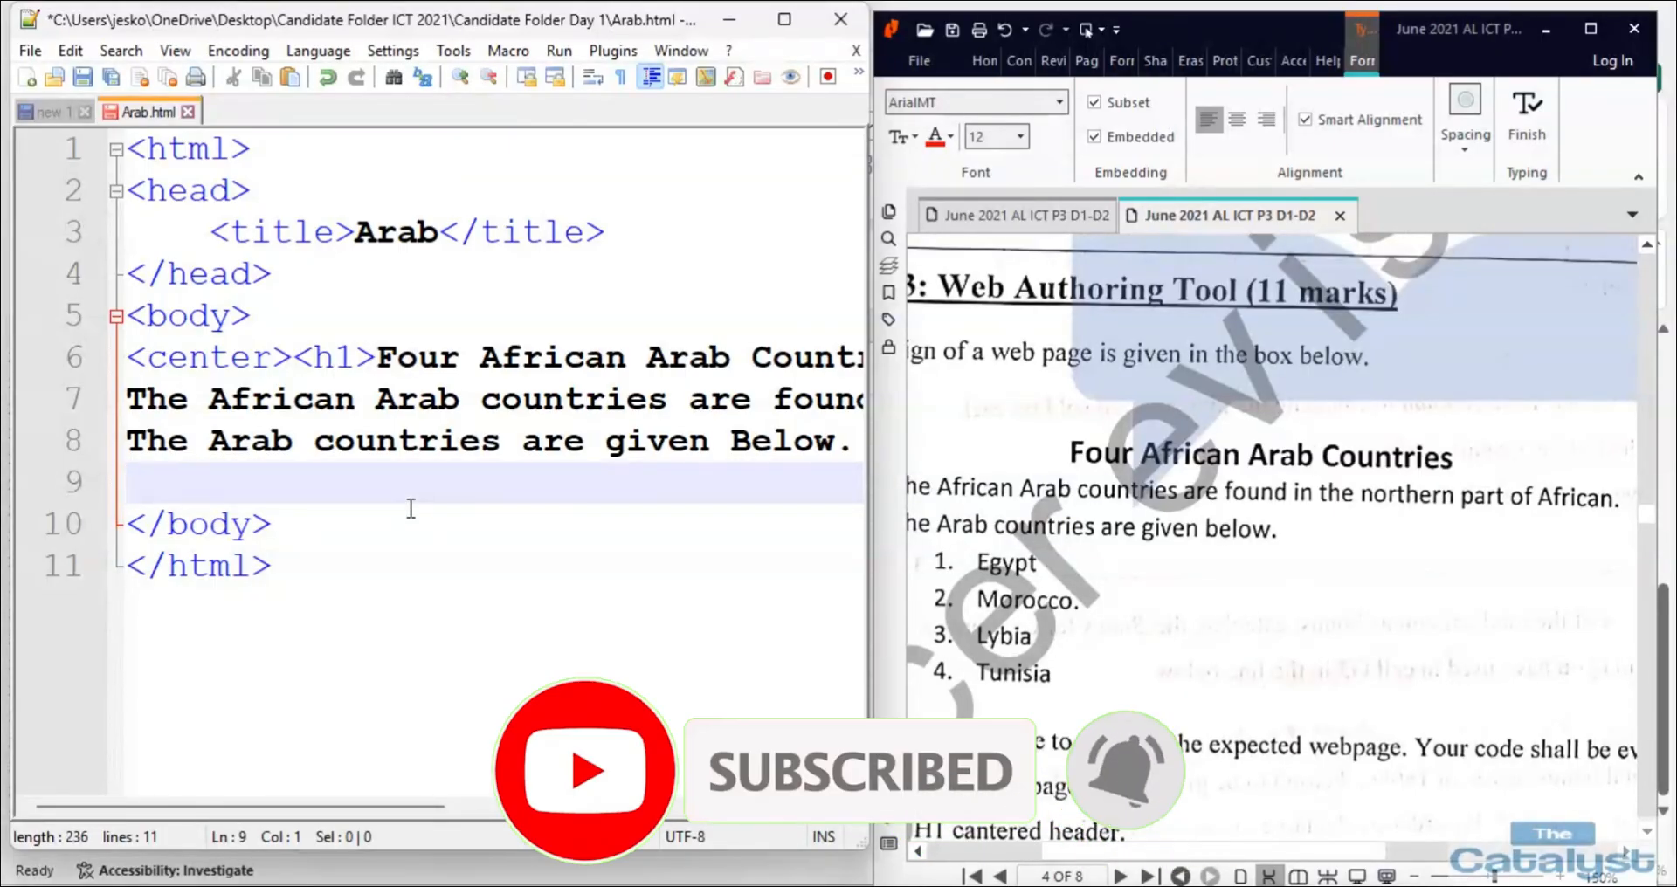
pyautogui.write('<')
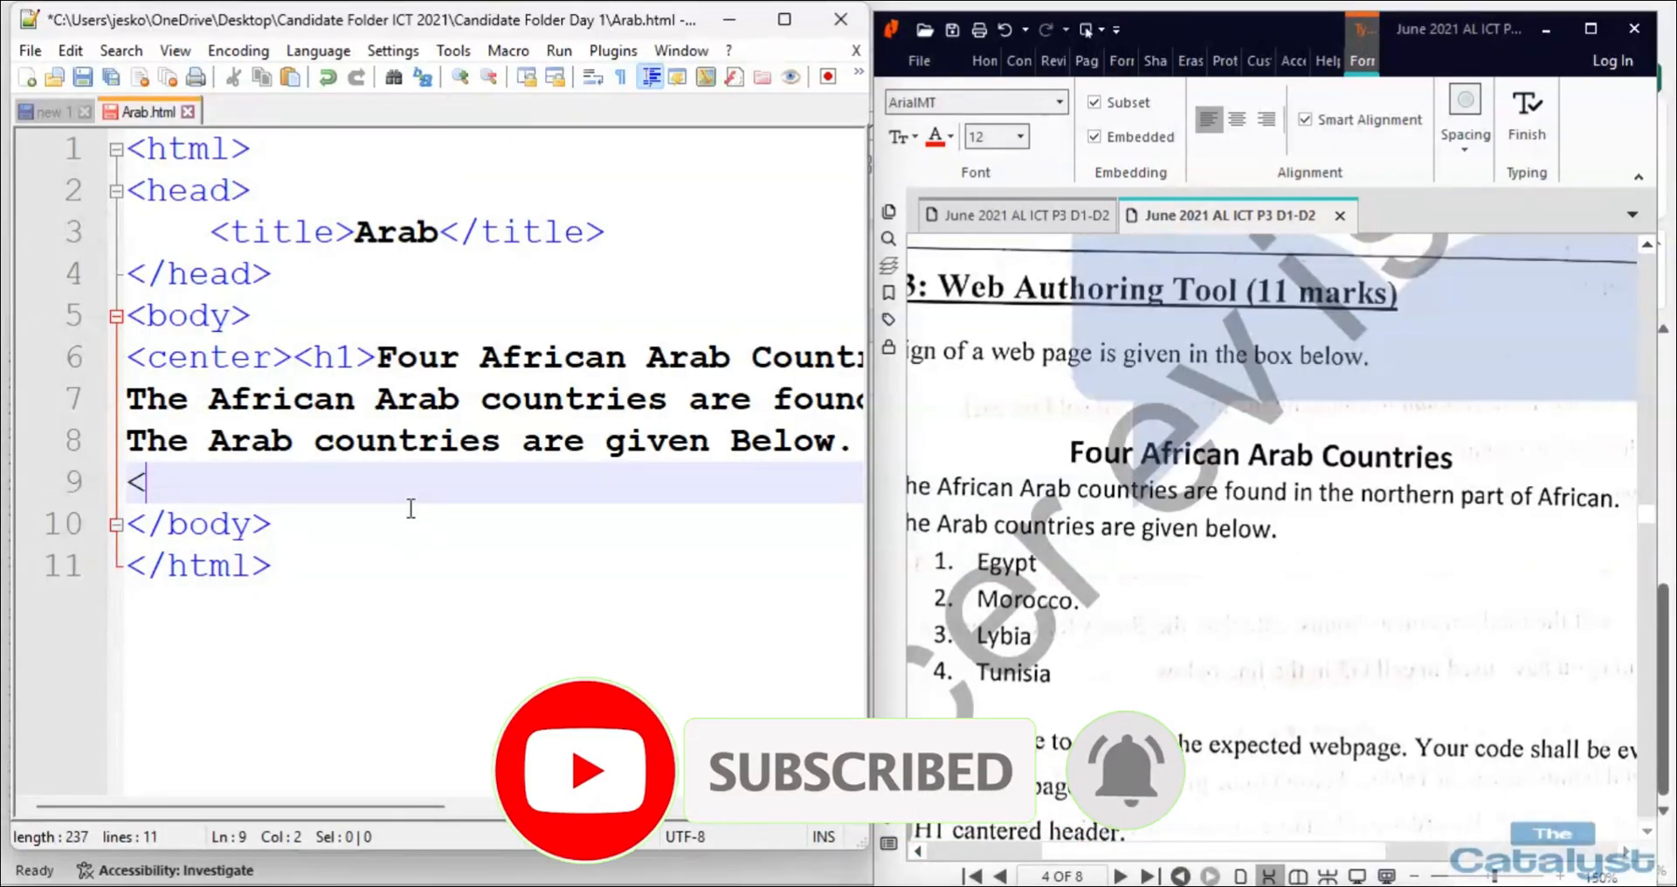
pyautogui.write('ol>')
pyautogui.press('Return')
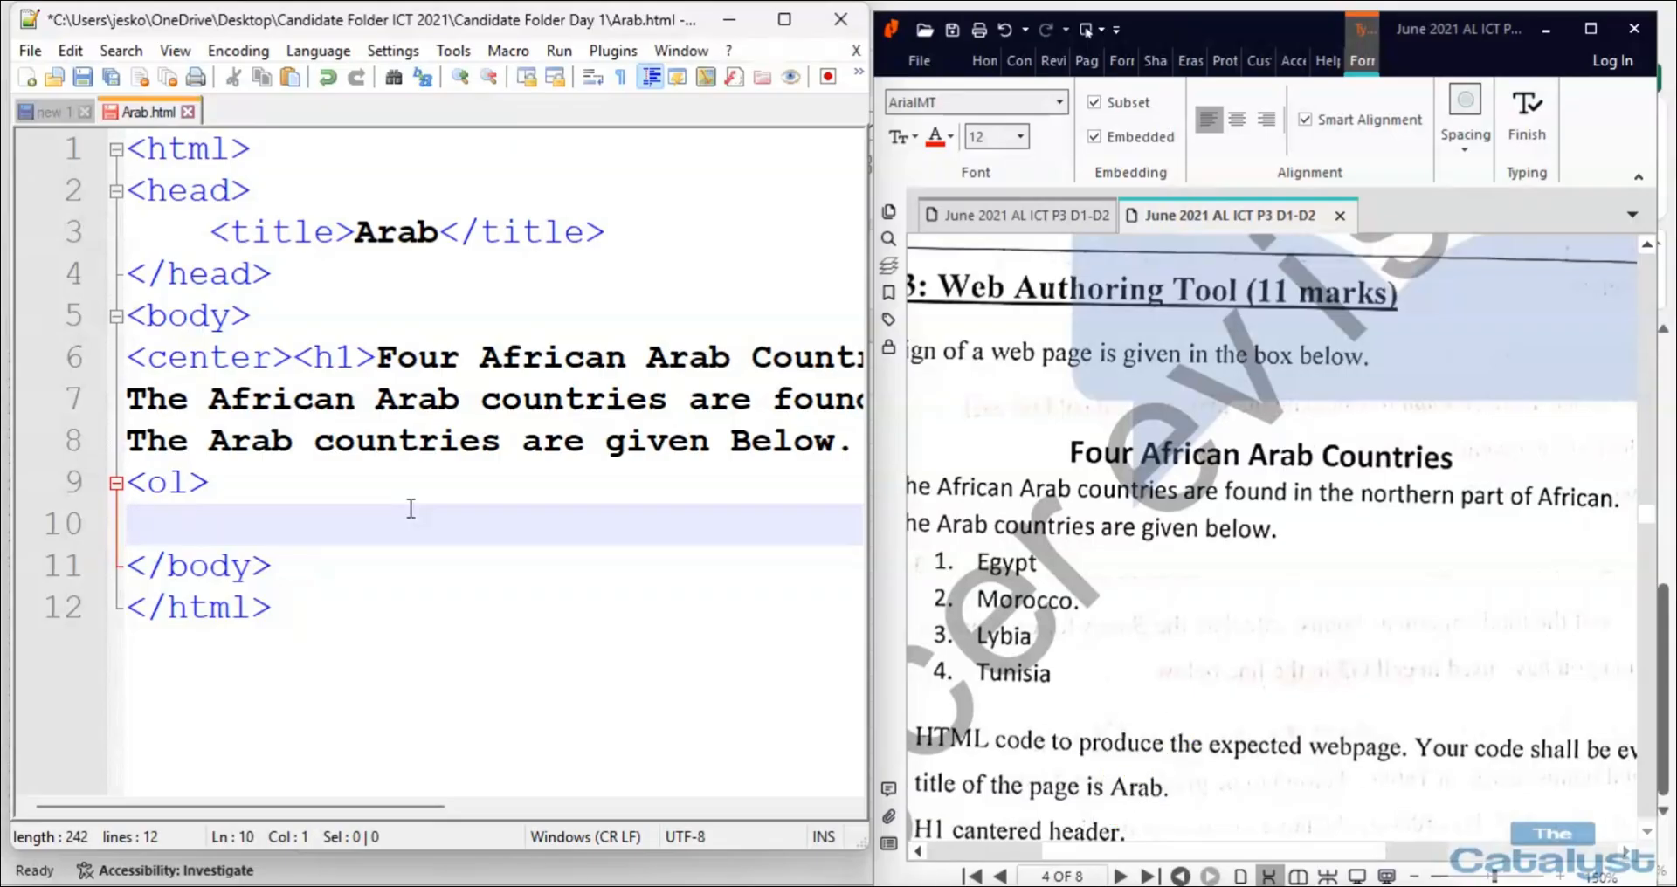
pyautogui.write('</ol>')
pyautogui.press('Up')
pyautogui.press('Return')
# Fill the ordered list with four indented <li> items: Egypt, Morocco, Lybia and Tunisia.
pyautogui.write('<')
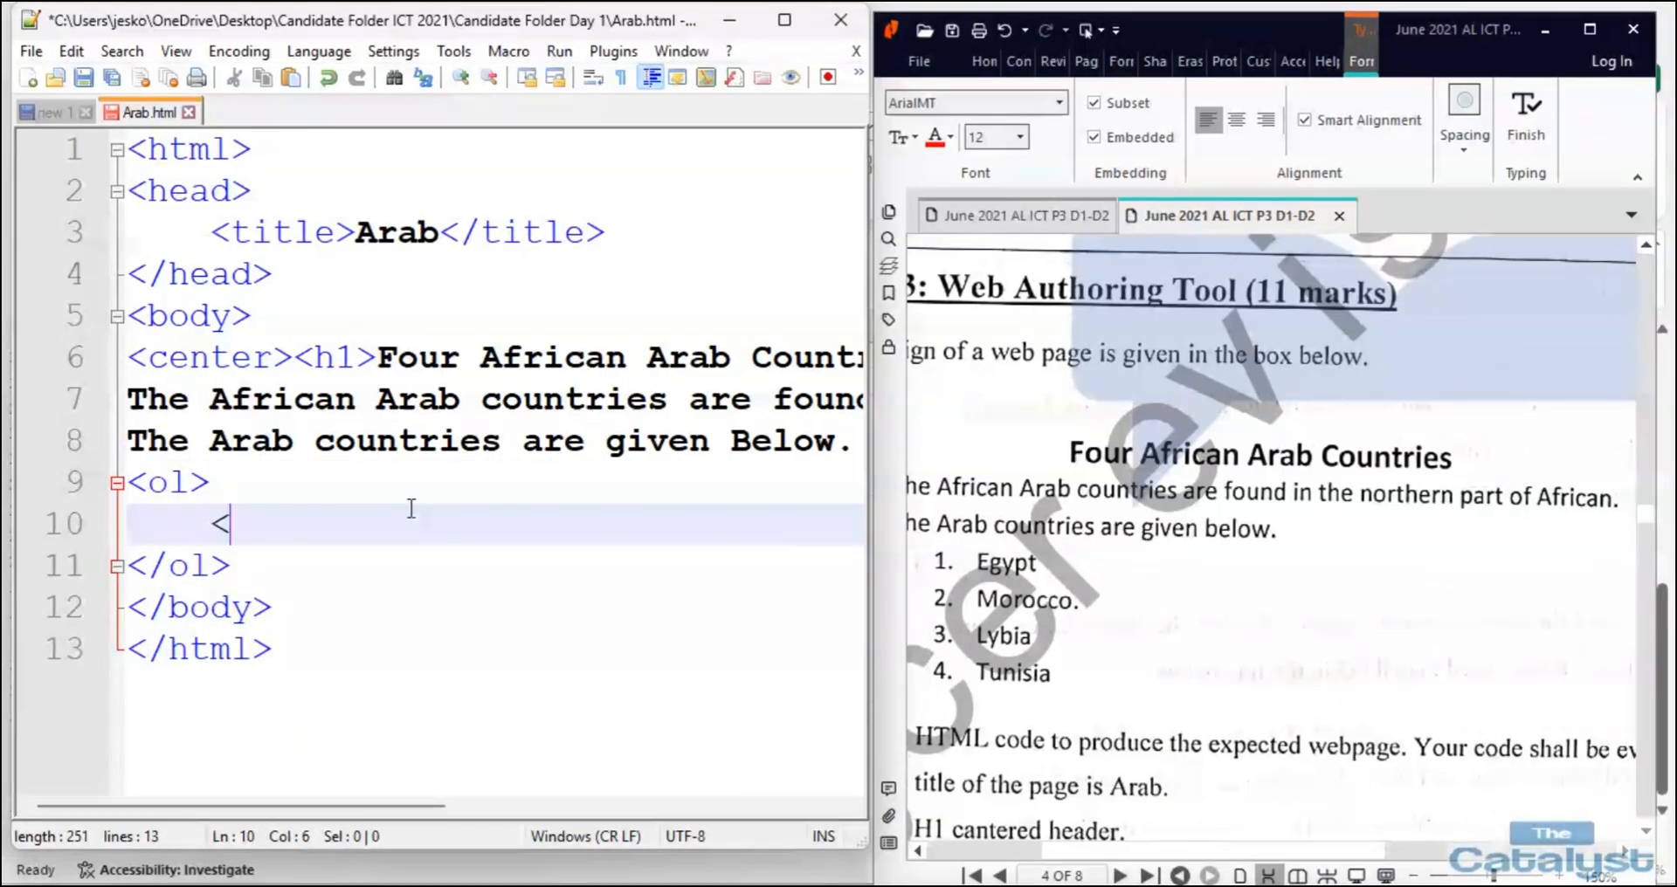
pyautogui.write('li> ')
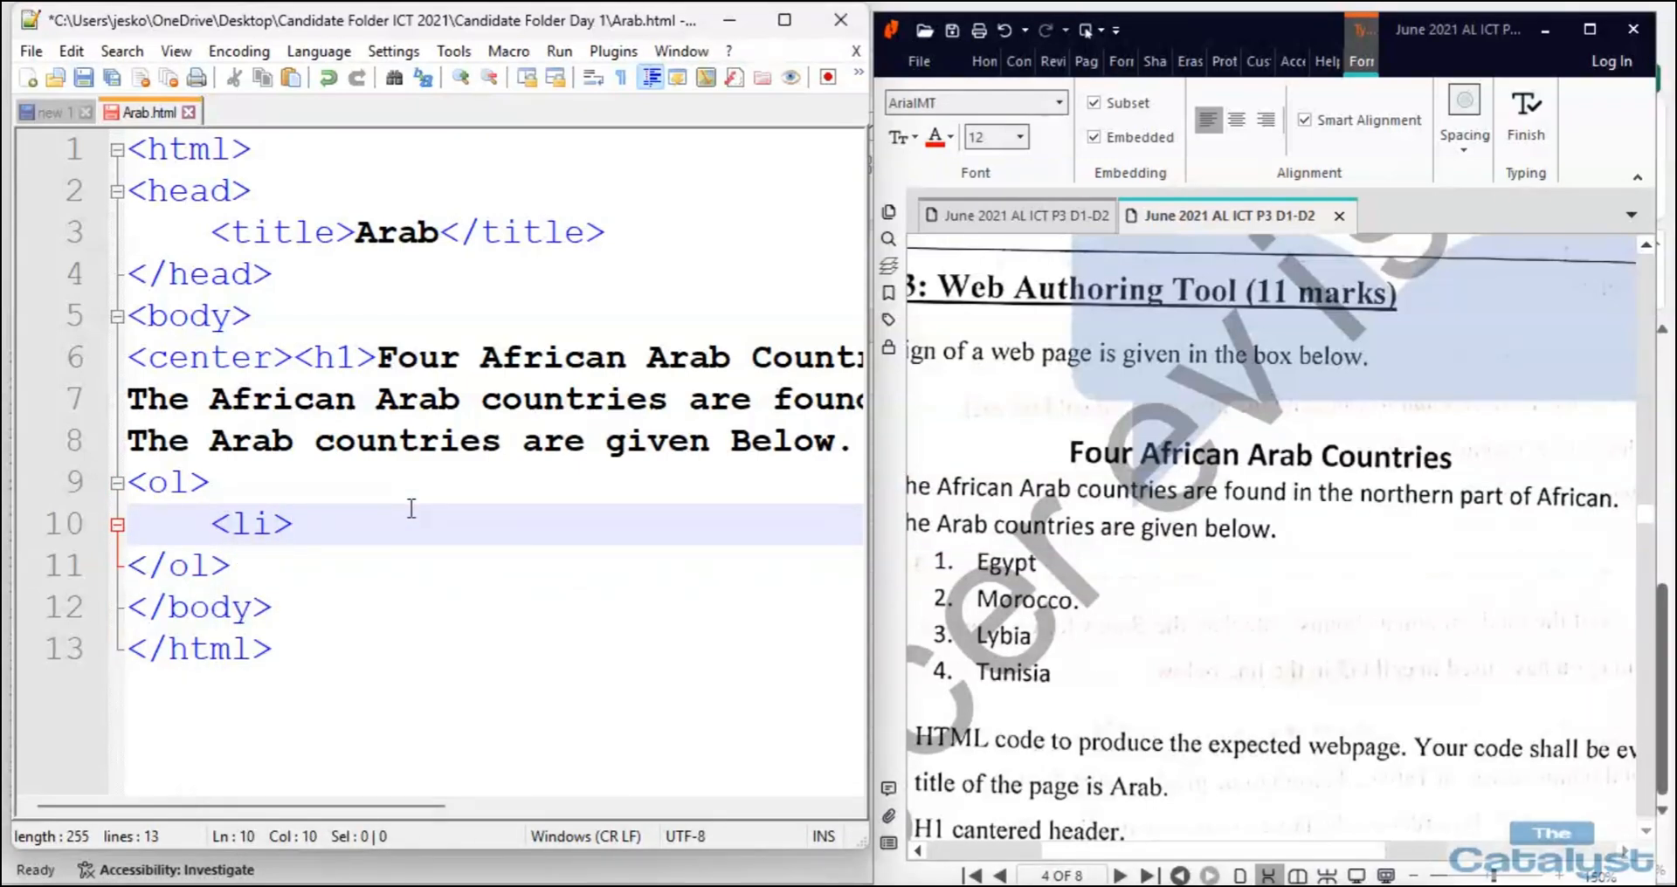
pyautogui.write('Egypt')
pyautogui.press('Return')
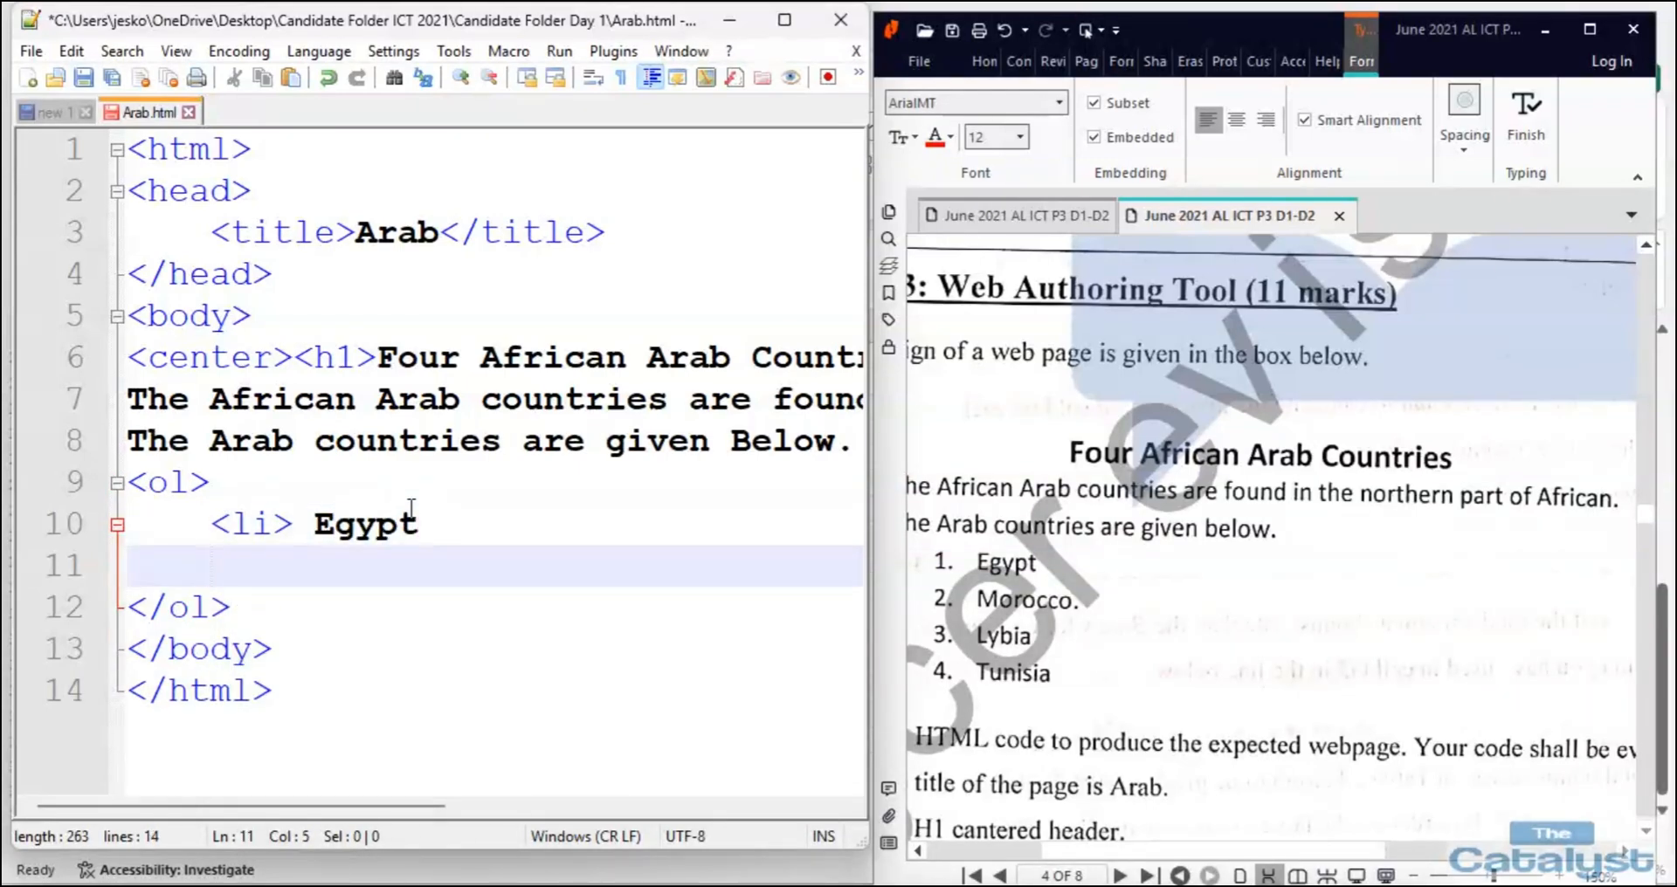
pyautogui.write('<li> Morocc')
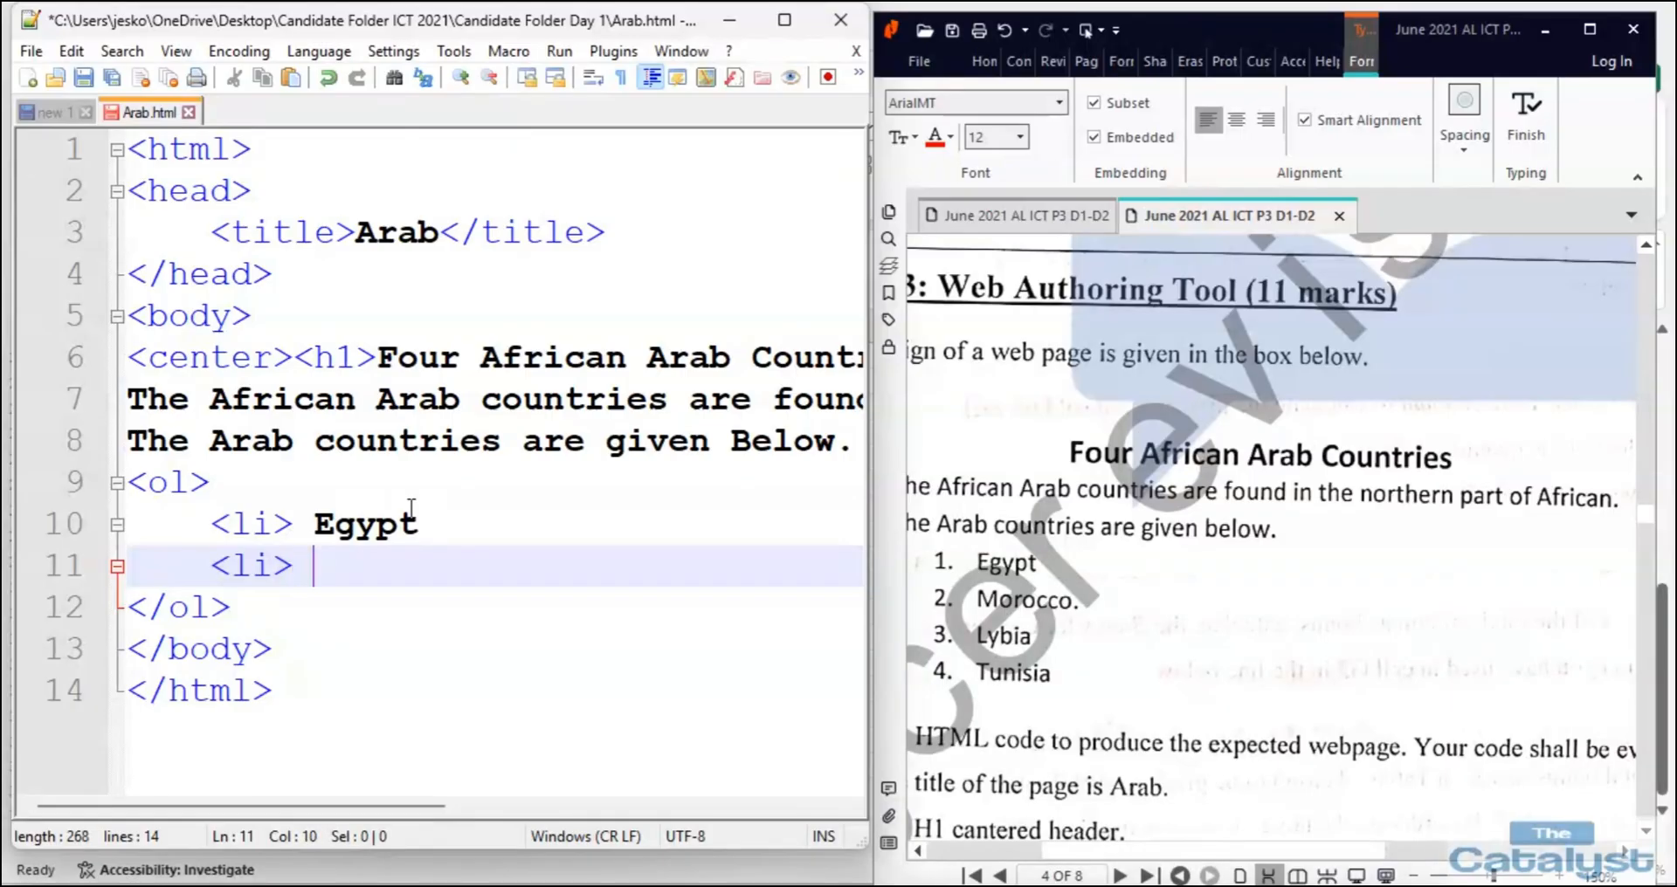
pyautogui.write('o')
pyautogui.press('Return')
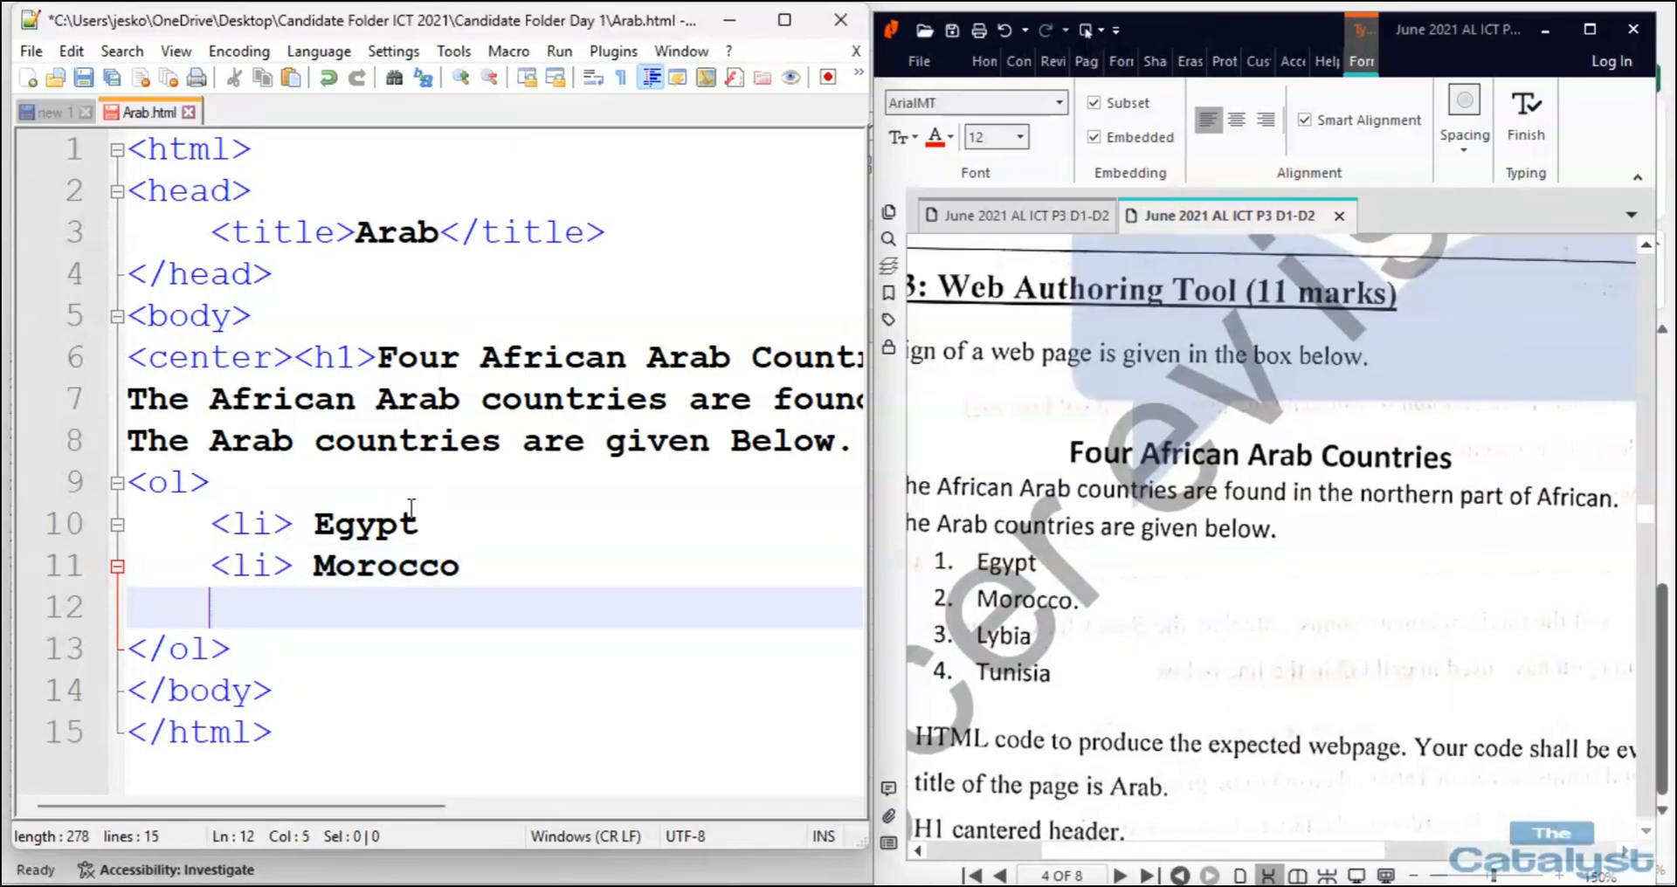
pyautogui.write('<li> ')
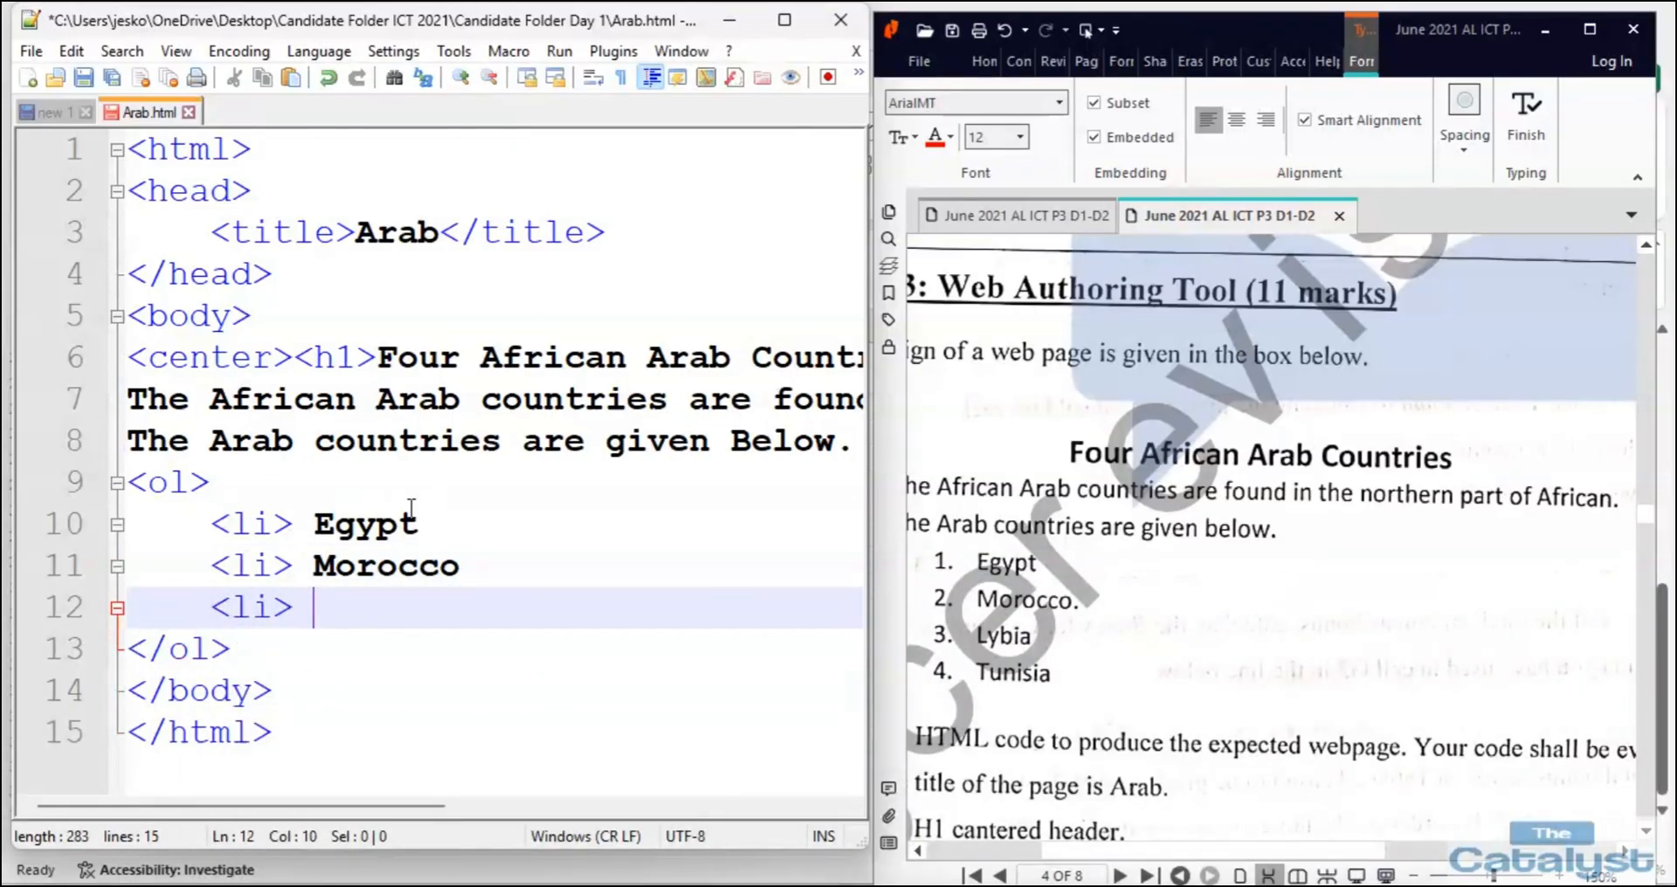
pyautogui.write('Lybia')
pyautogui.press('Return')
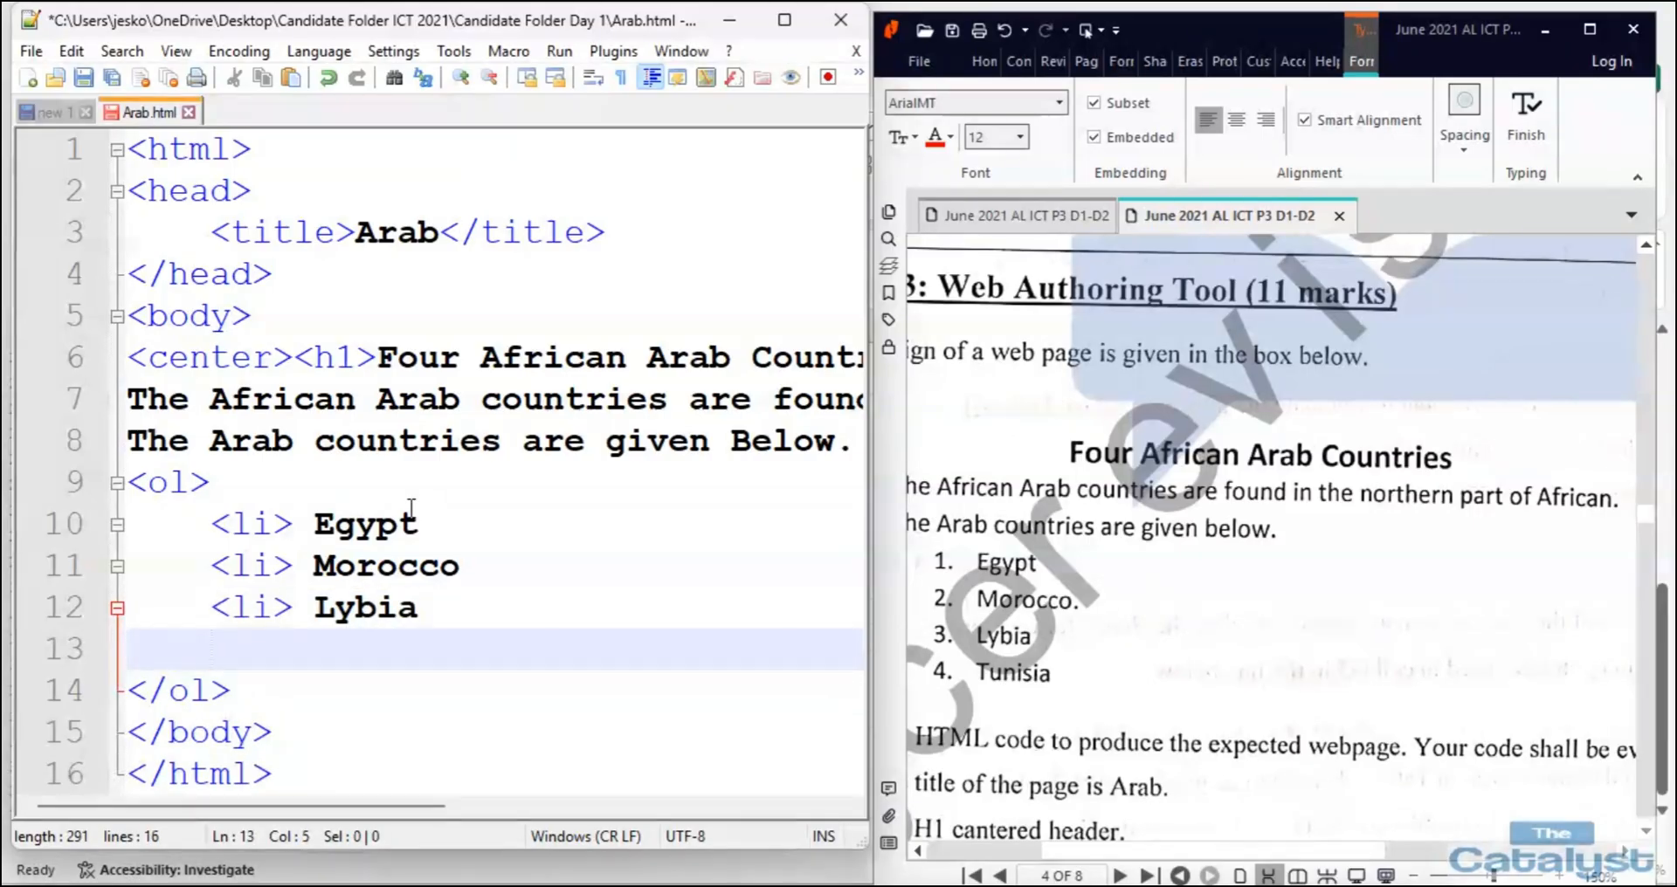
pyautogui.write('<li')
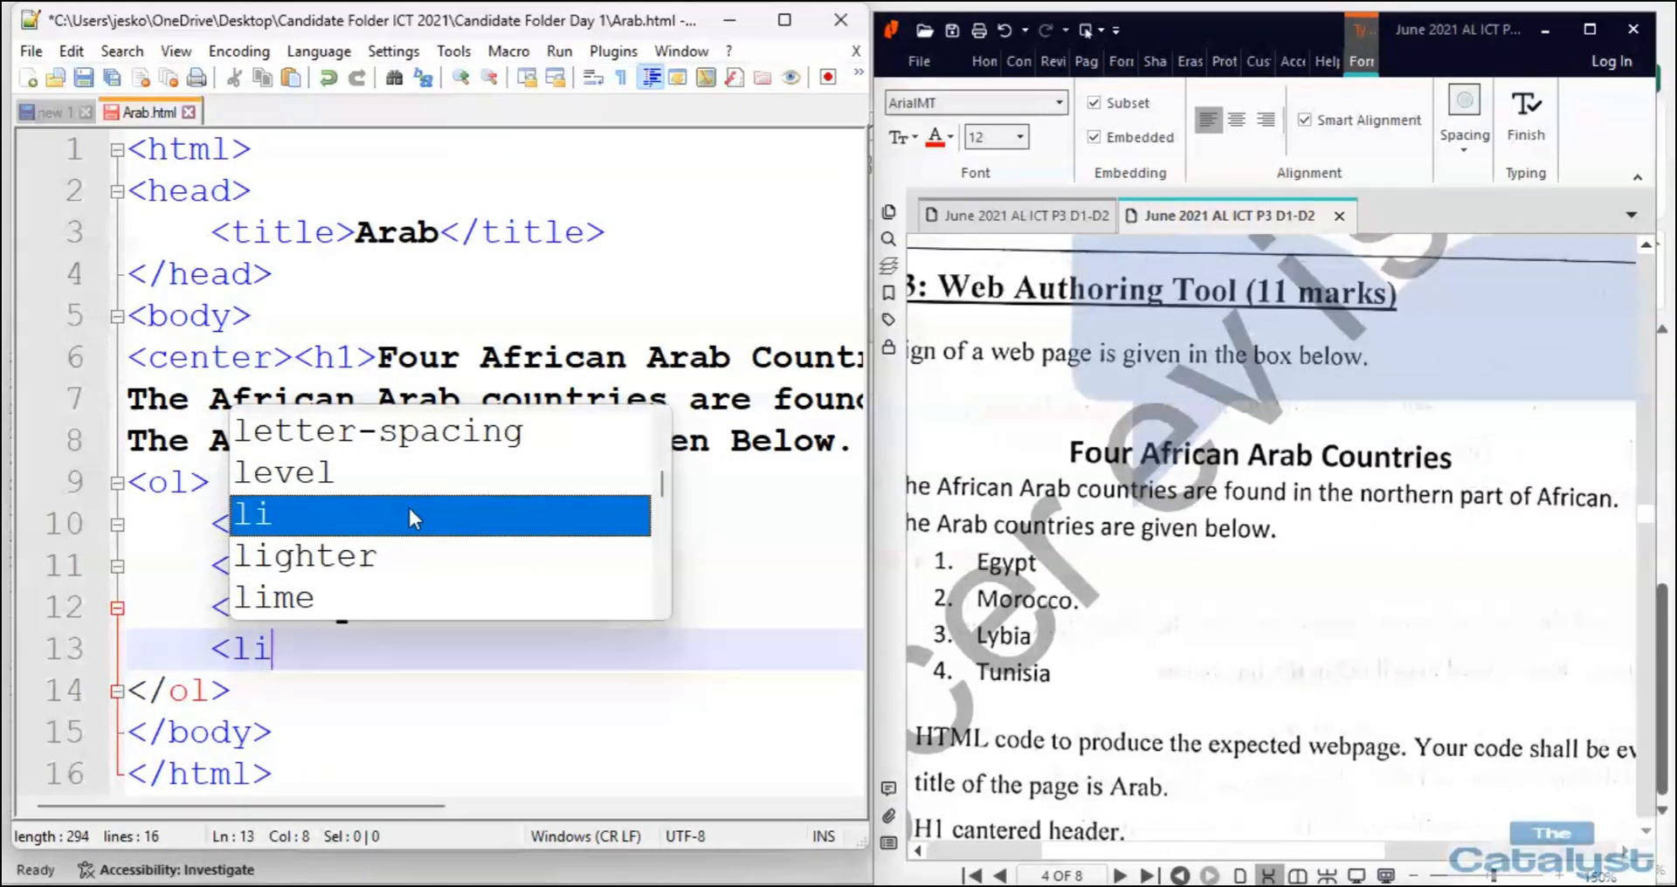
pyautogui.write('> Tunisia')
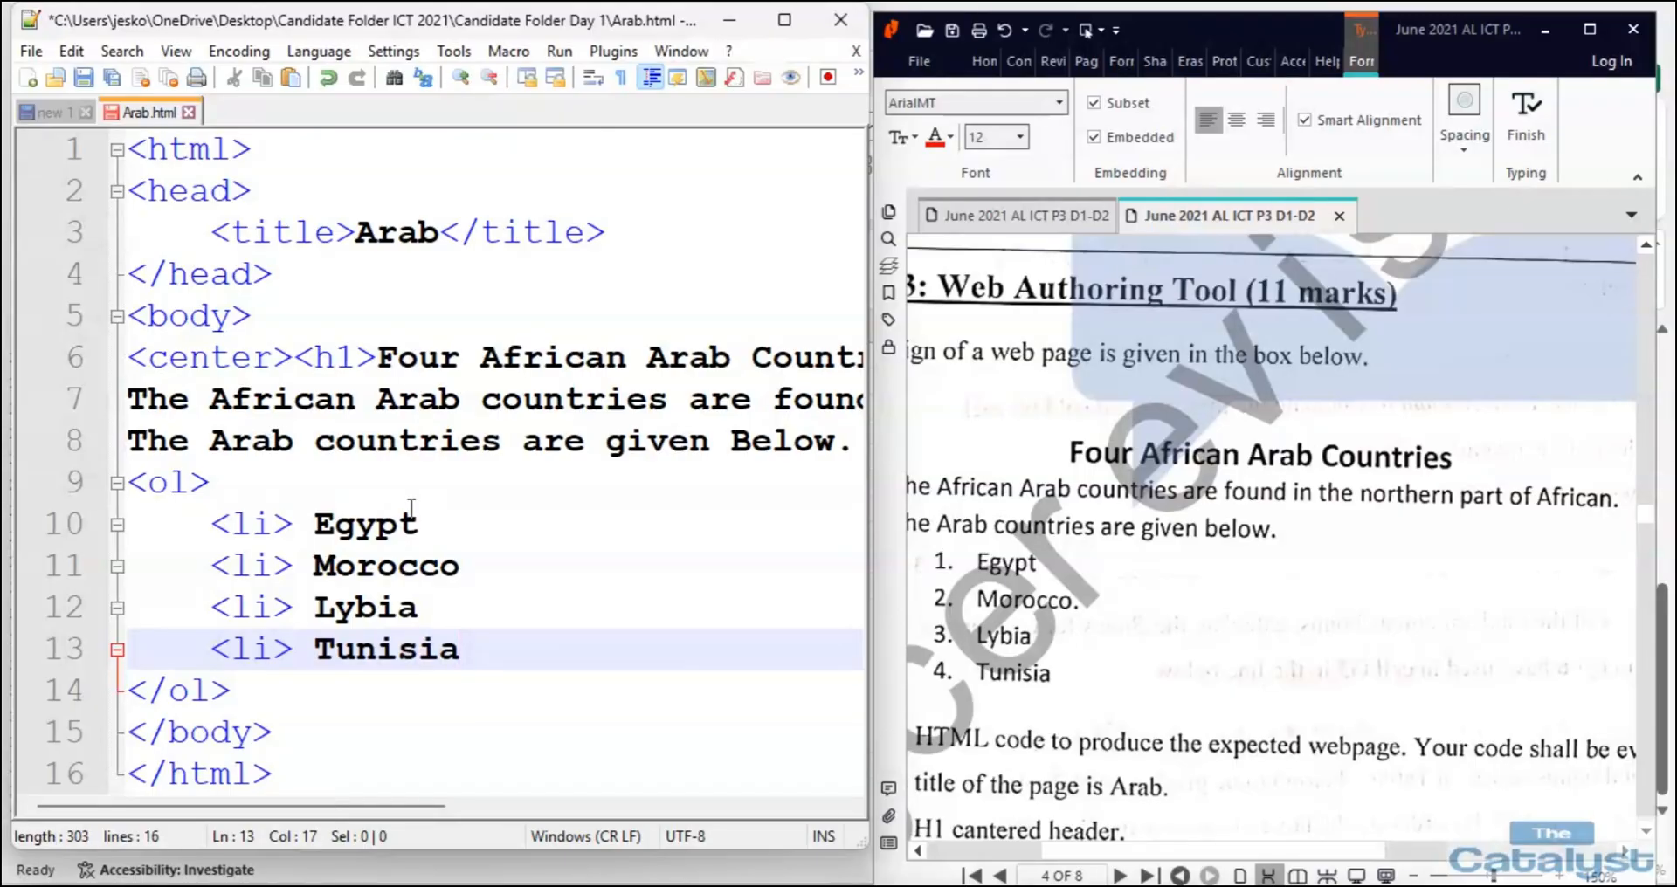
# Check the background requirement in the exam PDF and add a background-color attribute with the value Grey to the opening body tag.
pyautogui.moveTo(1158, 853); pyautogui.dragTo(1036, 853)
pyautogui.scroll(-3, 1136, 699)
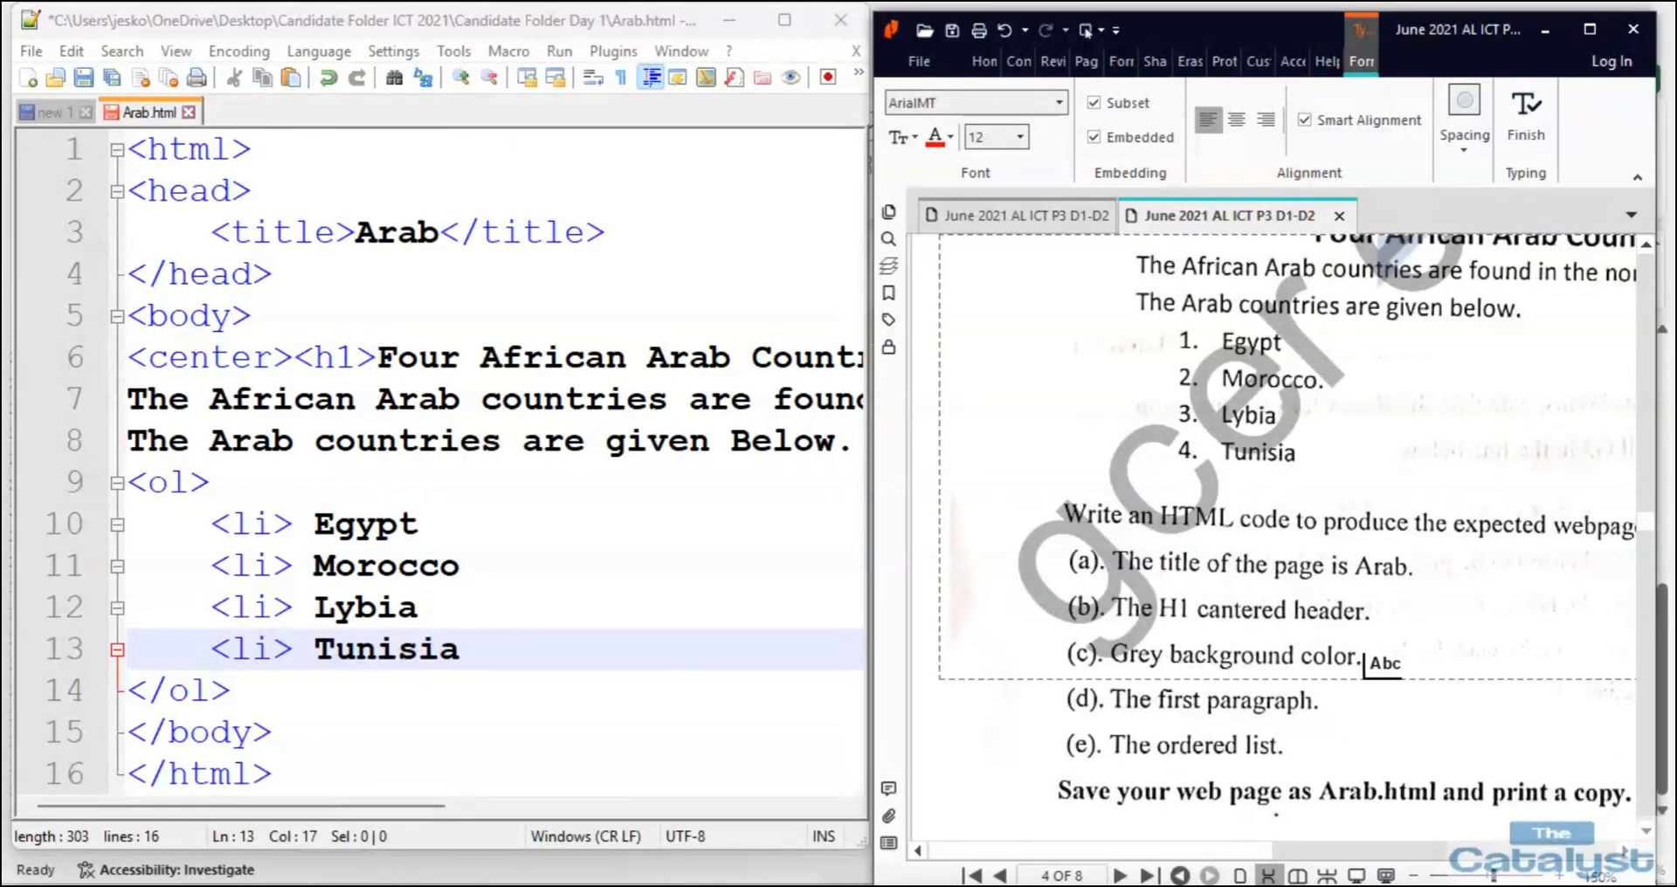
pyautogui.click(237, 315)
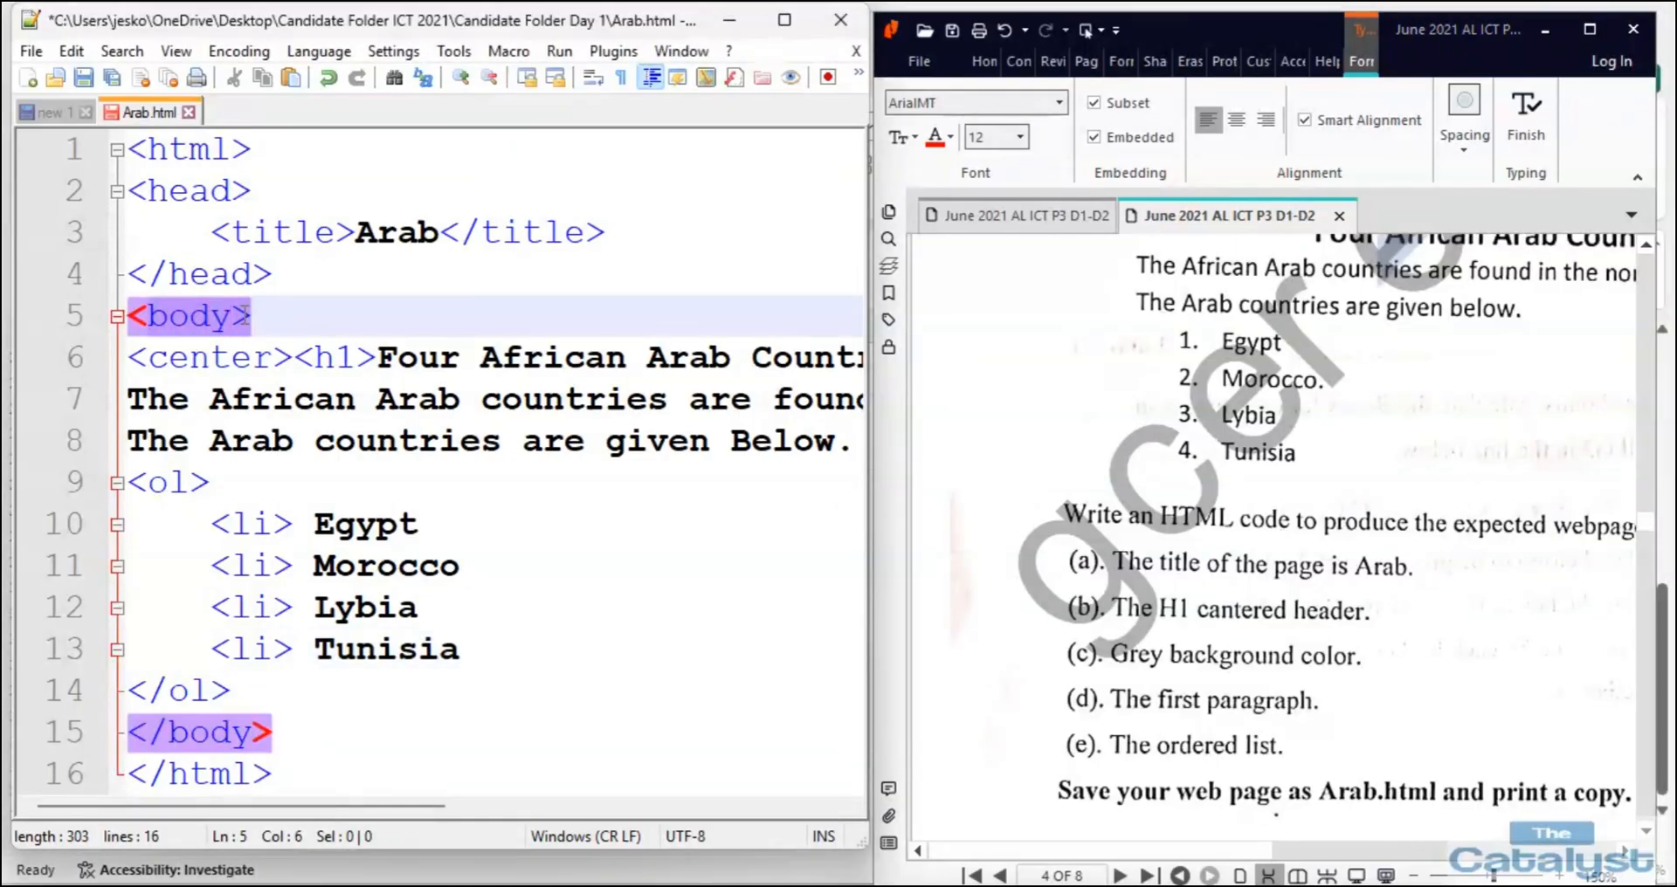
pyautogui.write('back')
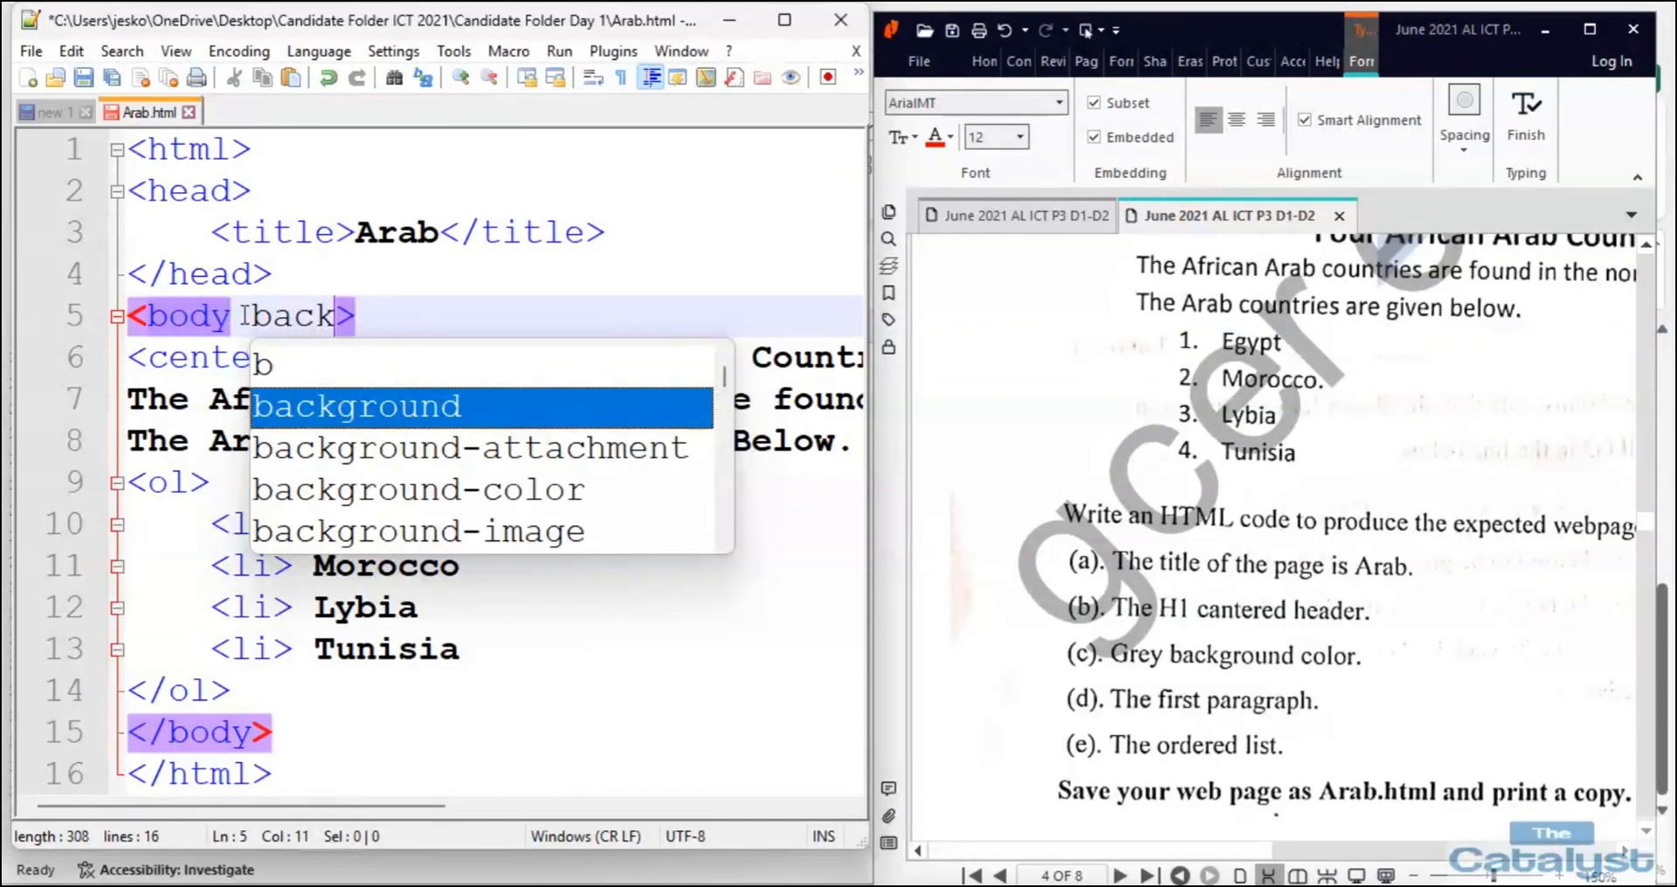
pyautogui.click(447, 502)
pyautogui.doubleClick(447, 502)
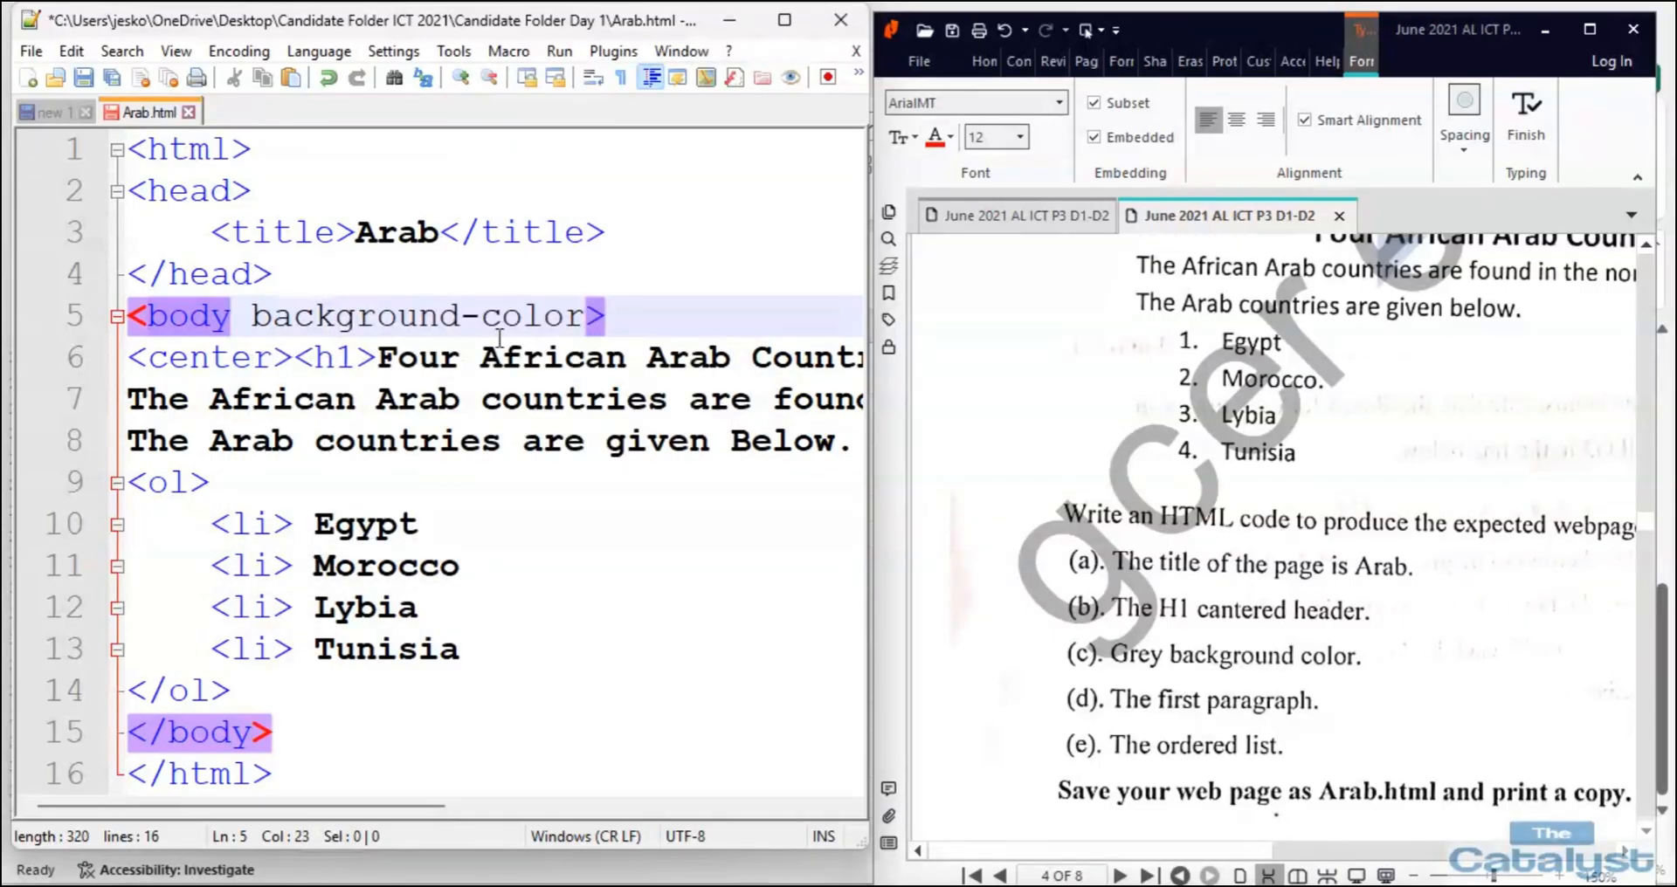
pyautogui.write('=')
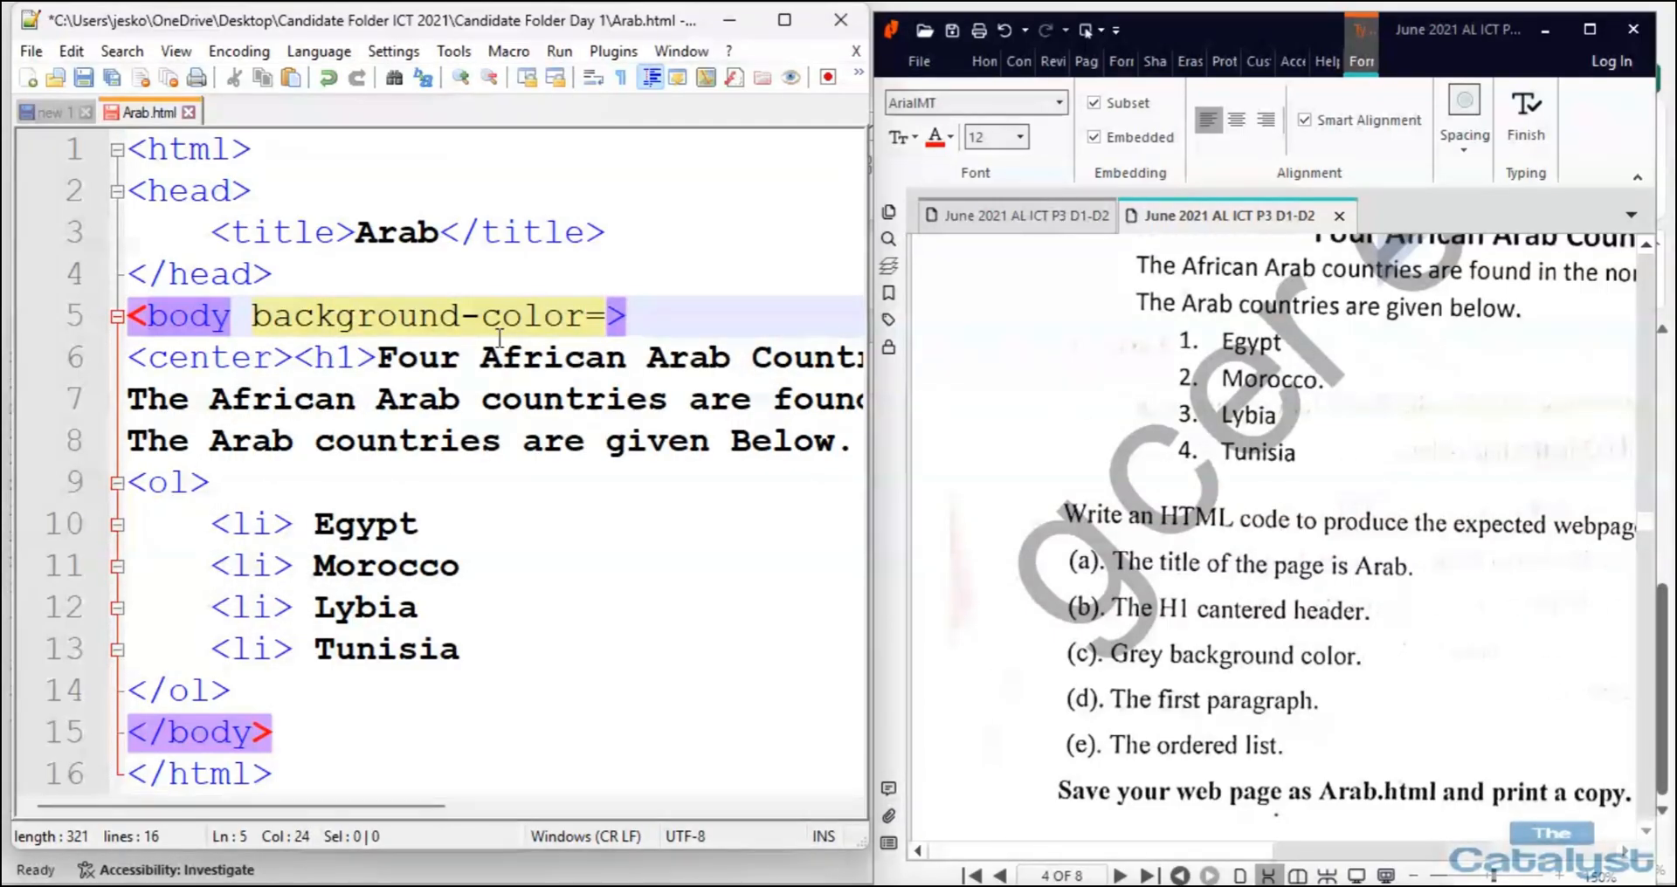
pyautogui.write('@Grey')
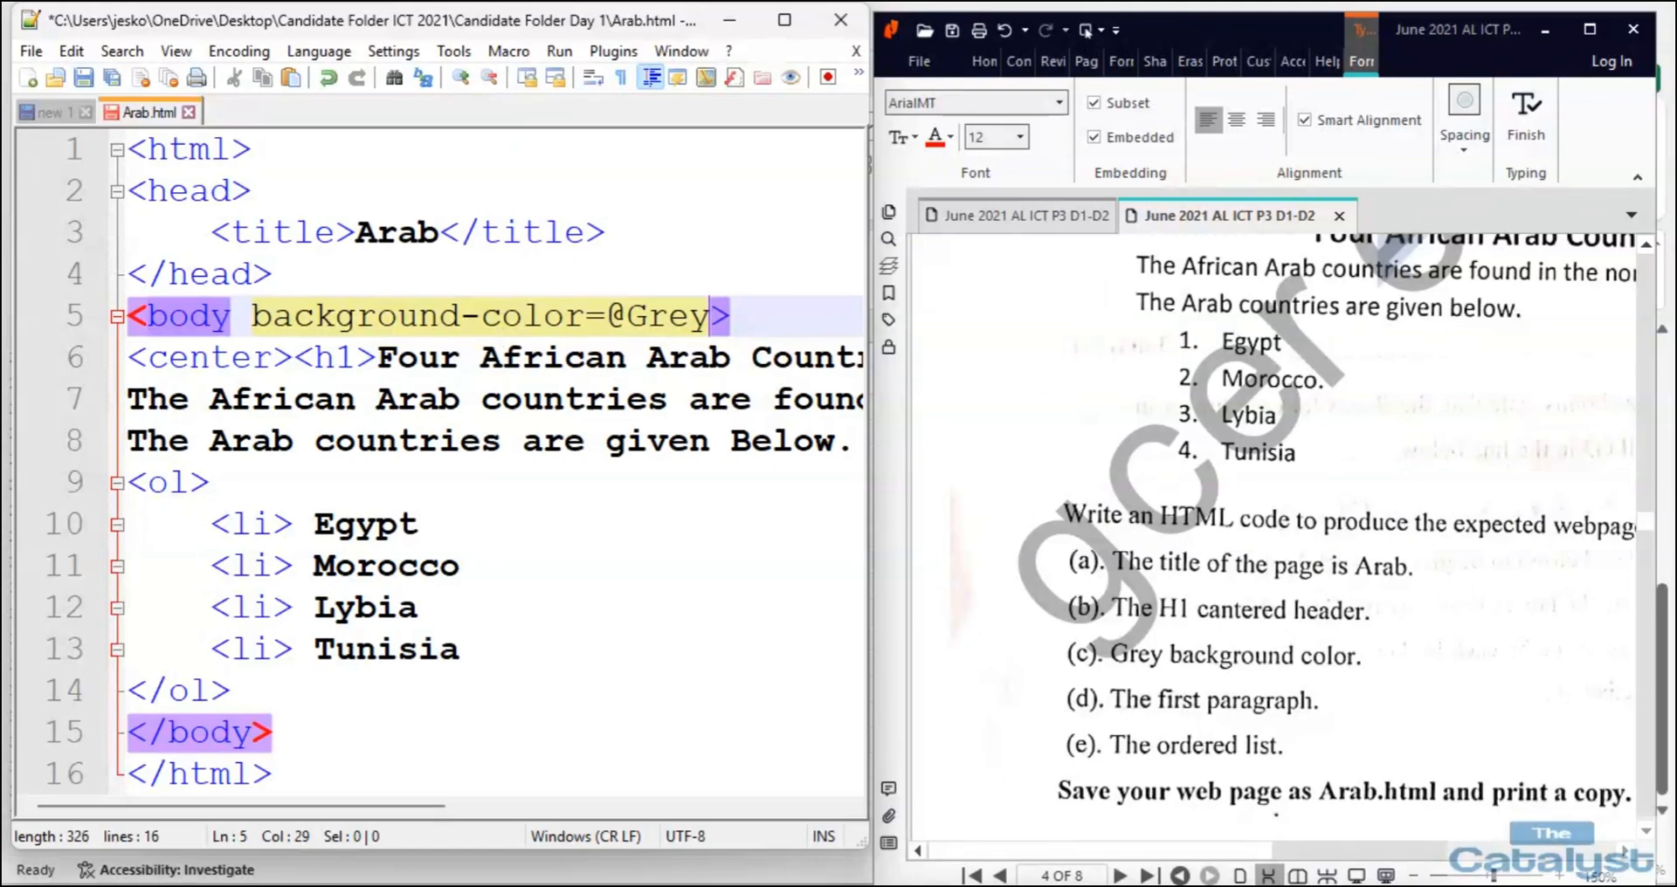
# Switch the keyboard layout to English (United States) and enclose the value Grey in double quotes, replacing the stray @ sign.
pyautogui.hotkey('alt', 'Tab')
pyautogui.press('super+space')
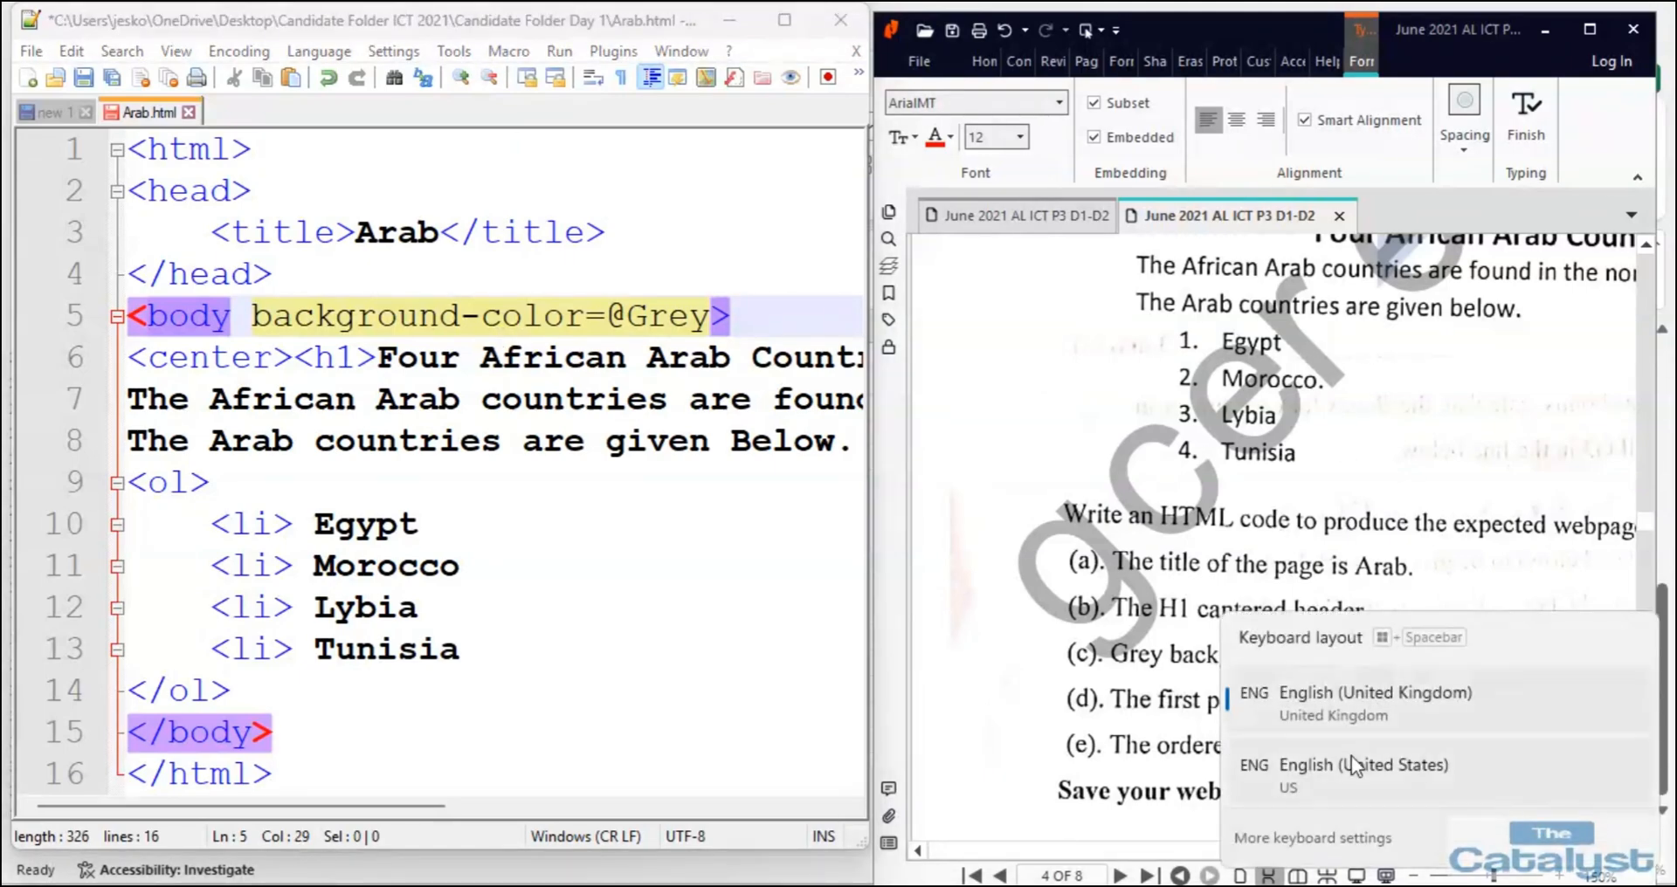
pyautogui.click(1354, 763)
pyautogui.click(712, 315)
pyautogui.write('"')
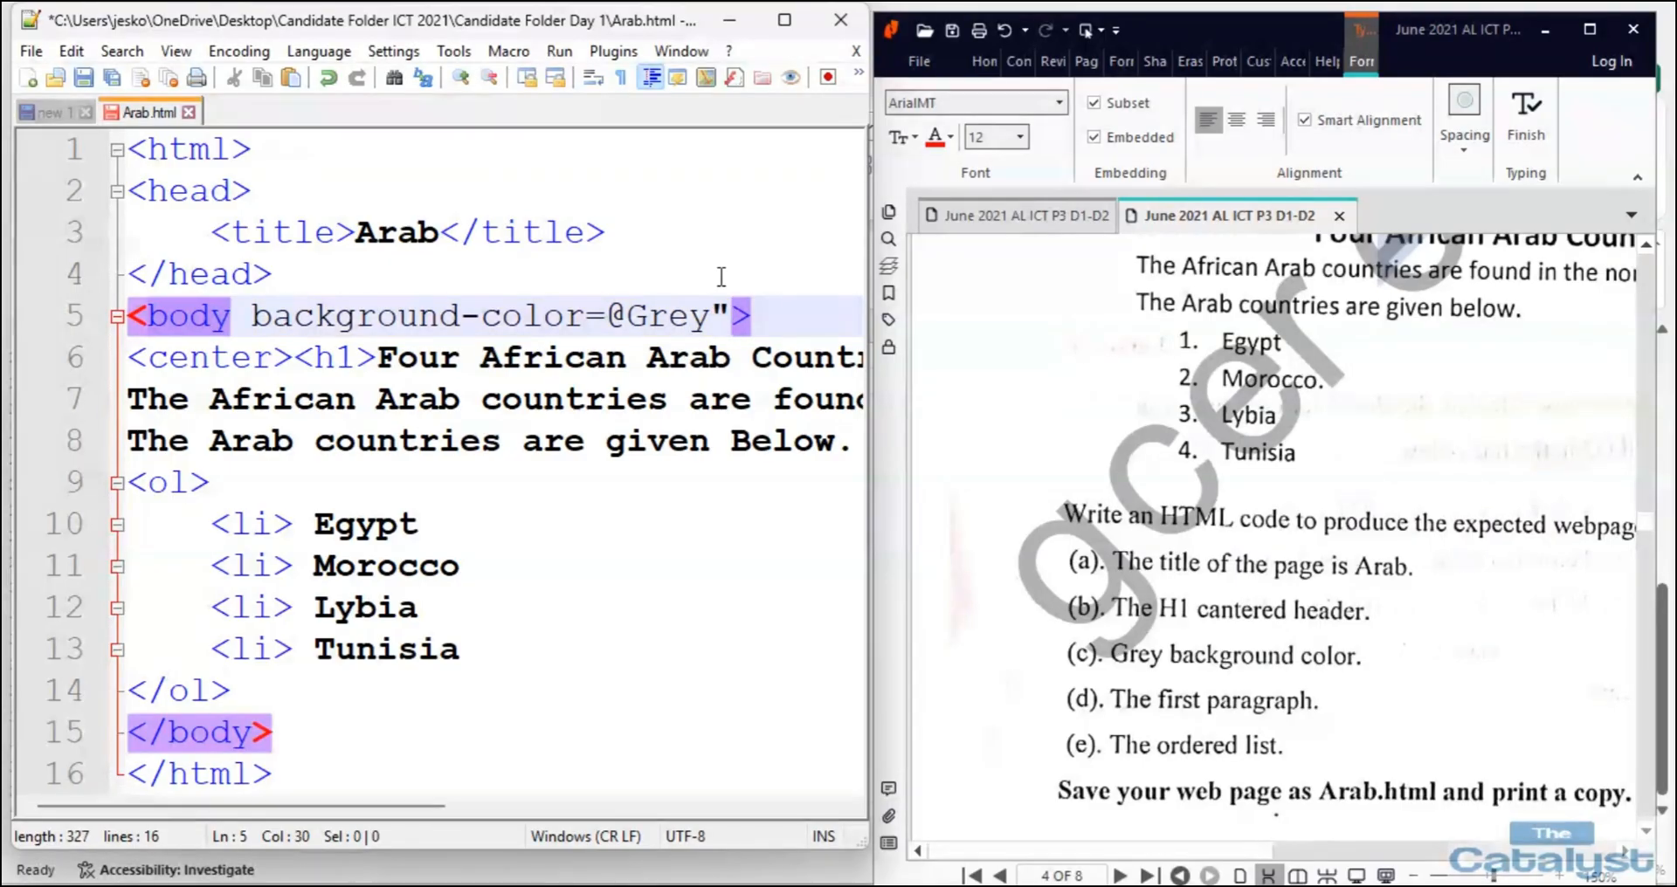
pyautogui.press('BackSpace')
pyautogui.write('"')
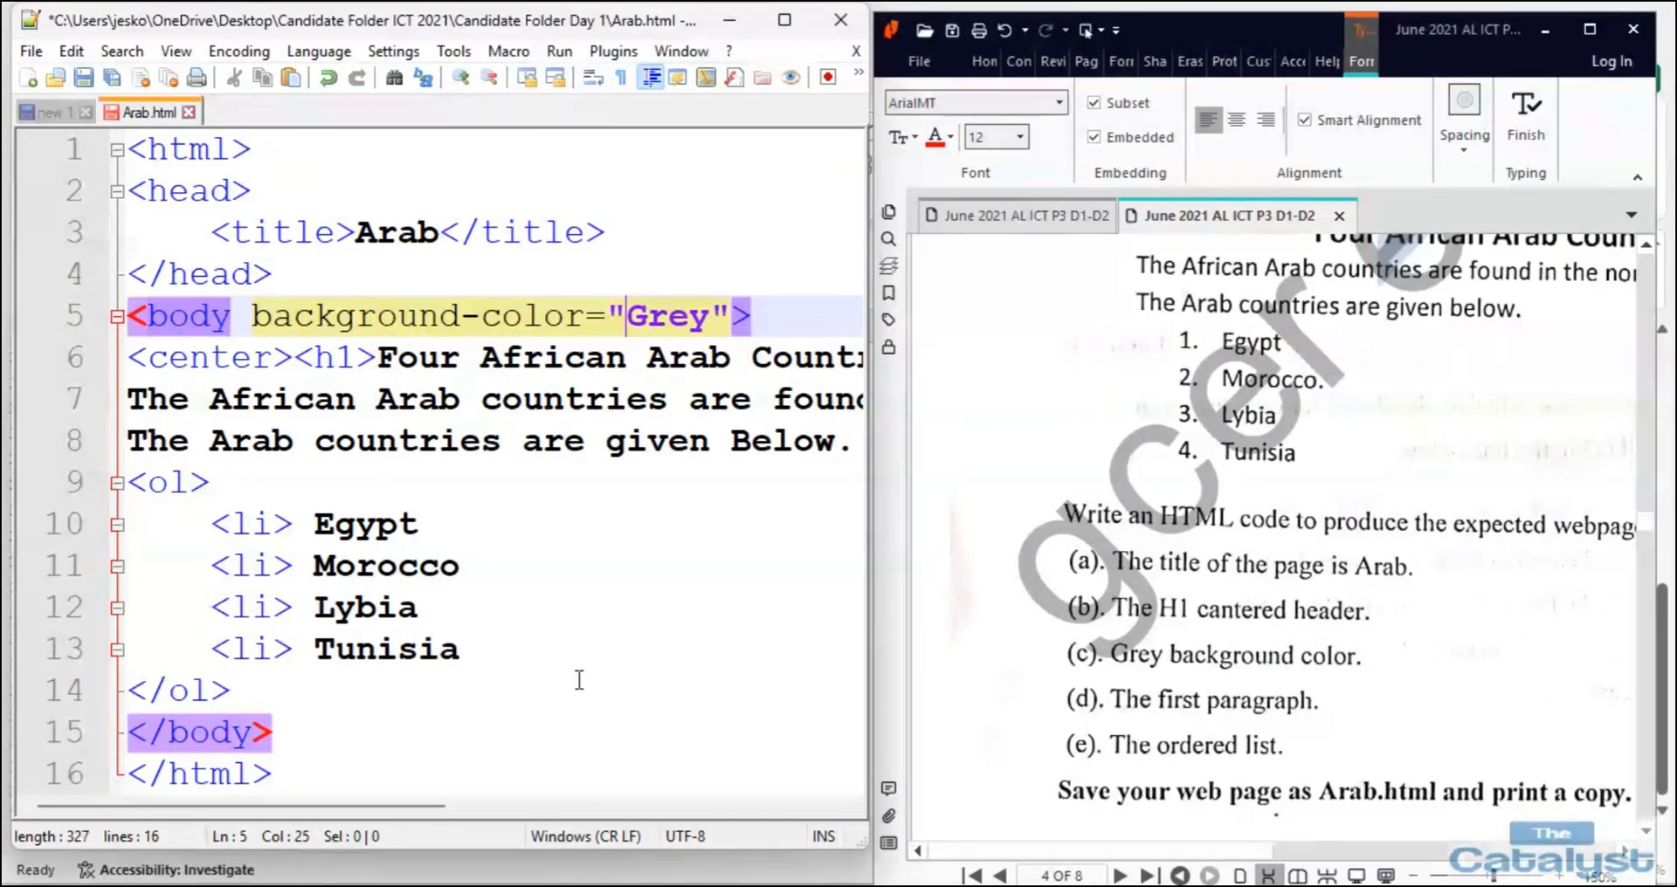
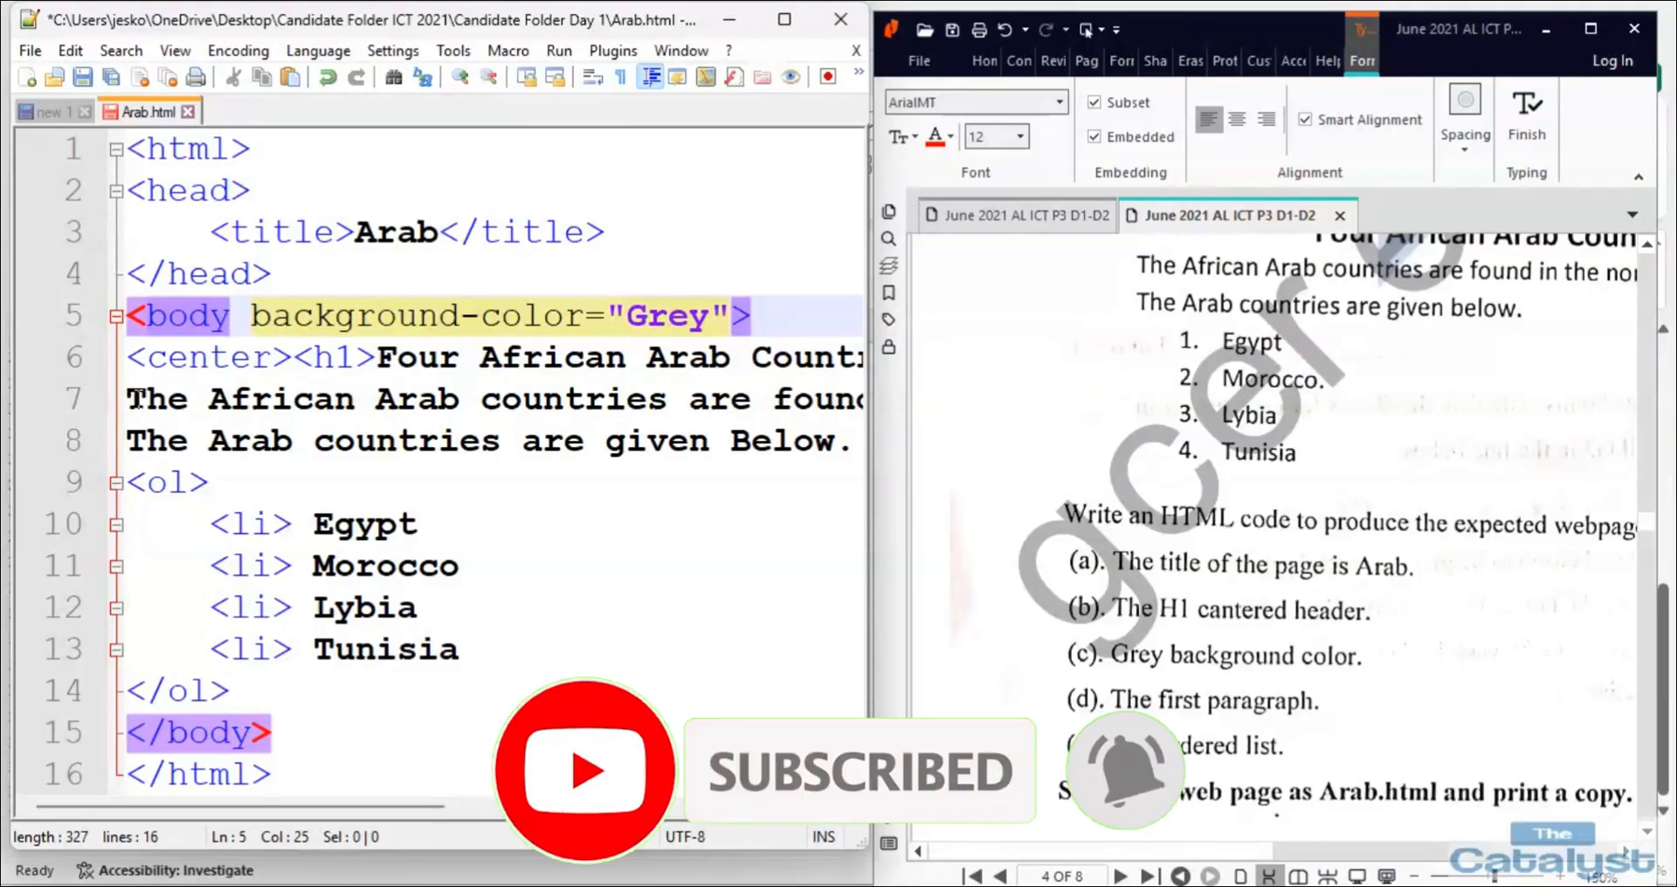
# Wrap the sentence about the African Arab countries on line 7 in <p> and </p> tags.
pyautogui.click(133, 400)
pyautogui.write('<')
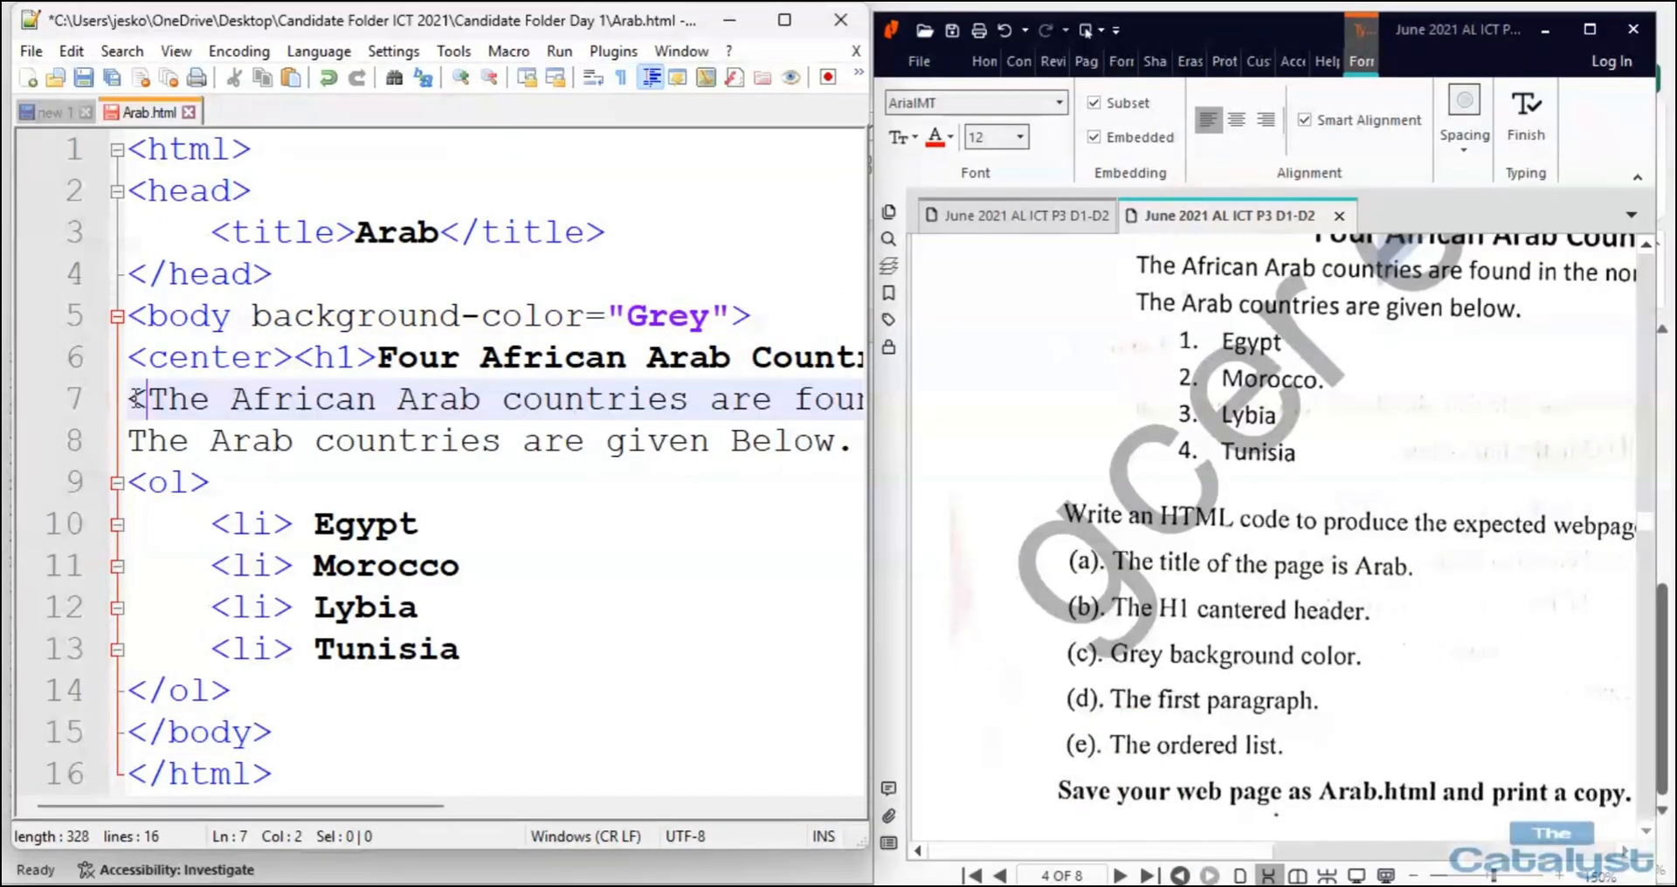
pyautogui.write('p>')
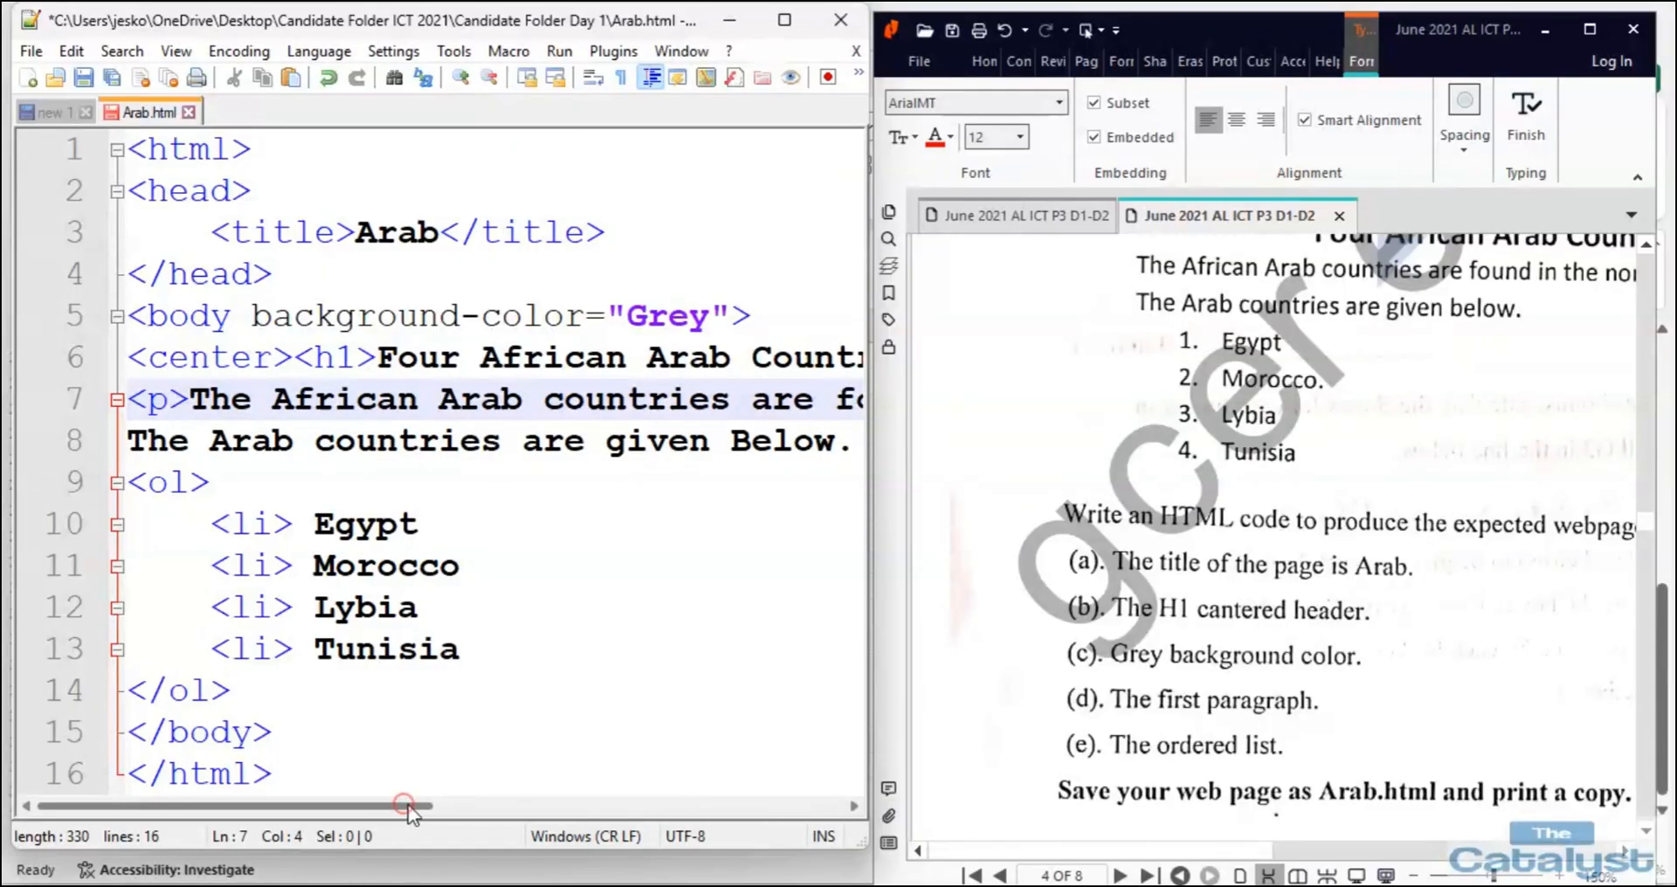
pyautogui.press('End')
pyautogui.click(849, 402)
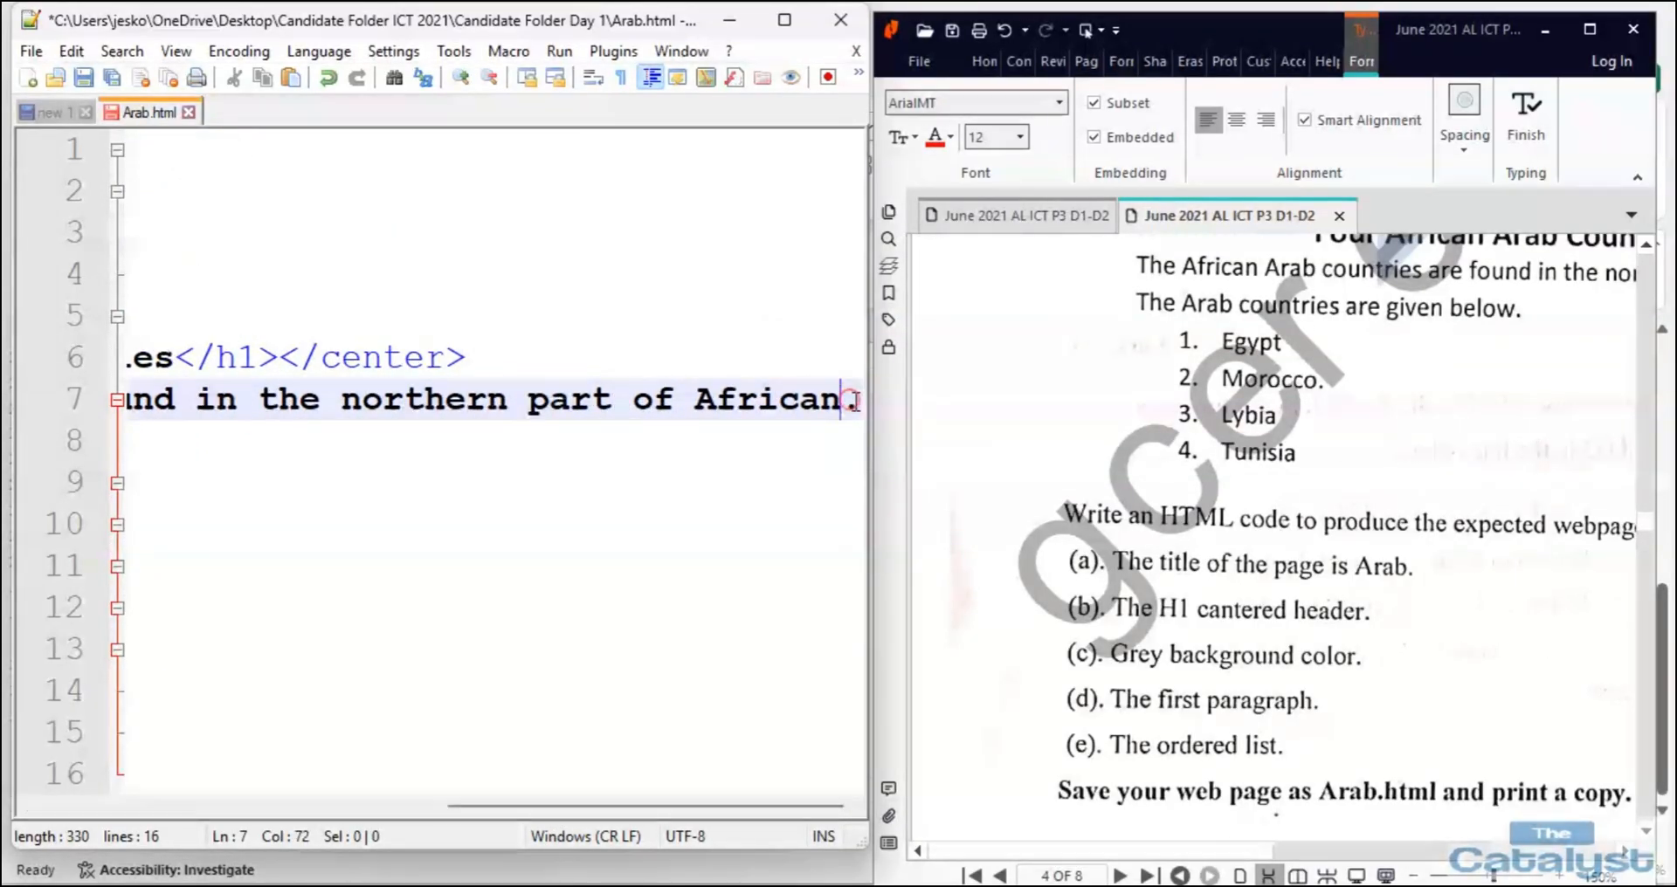
pyautogui.write('</p>')
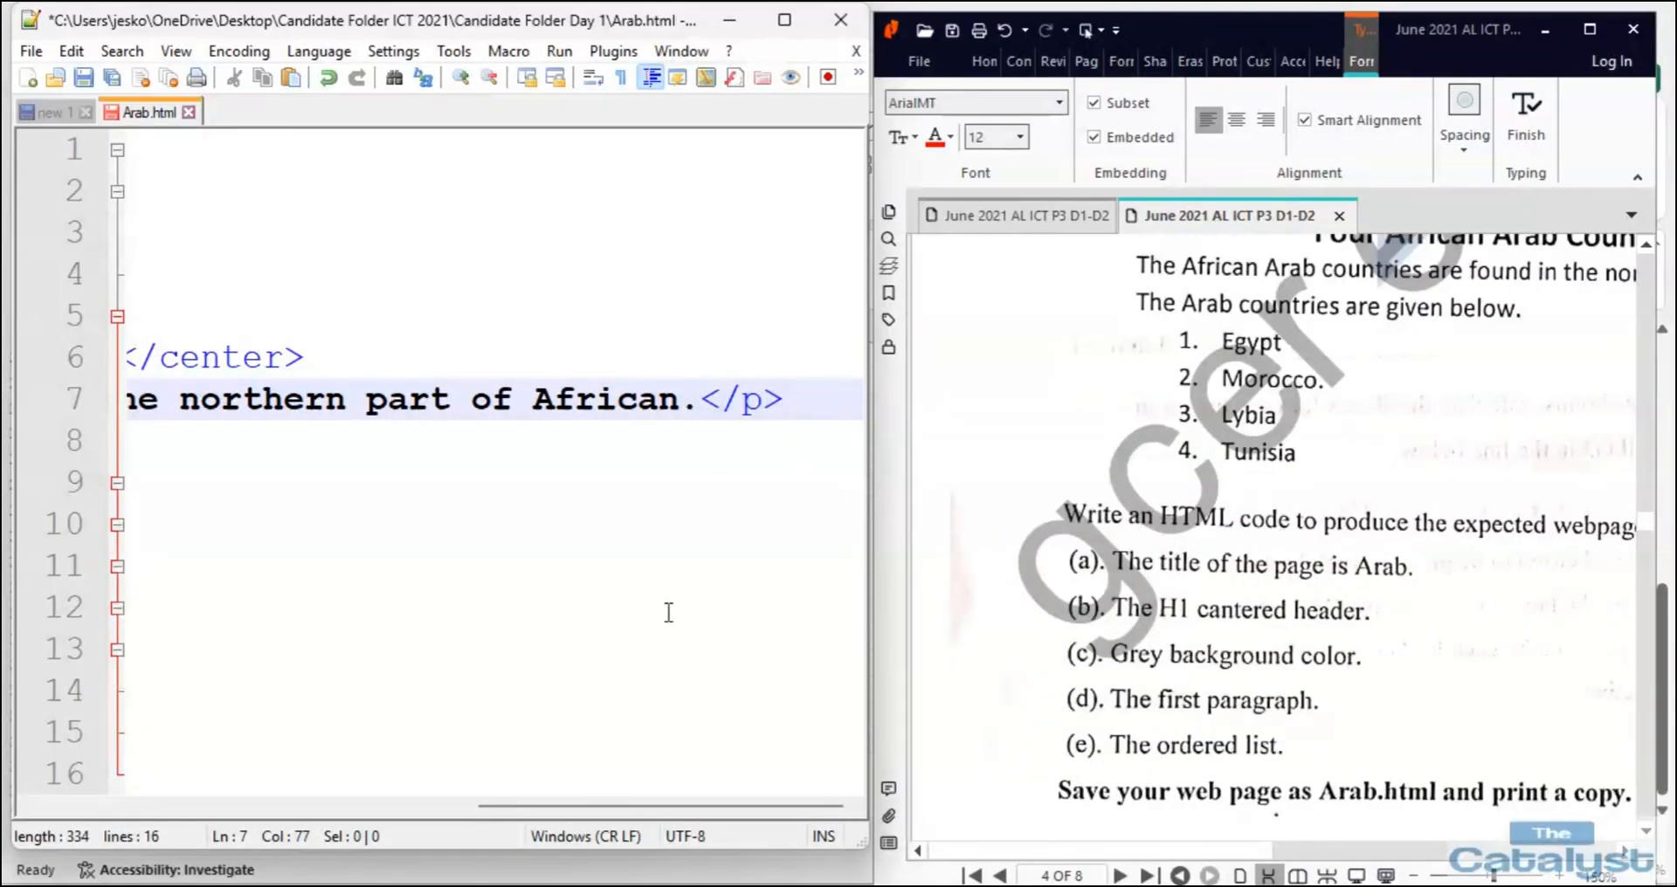
# Maximize the exam PDF and Notepad++ windows and save Arab.html.
pyautogui.moveTo(603, 805); pyautogui.dragTo(161, 791)
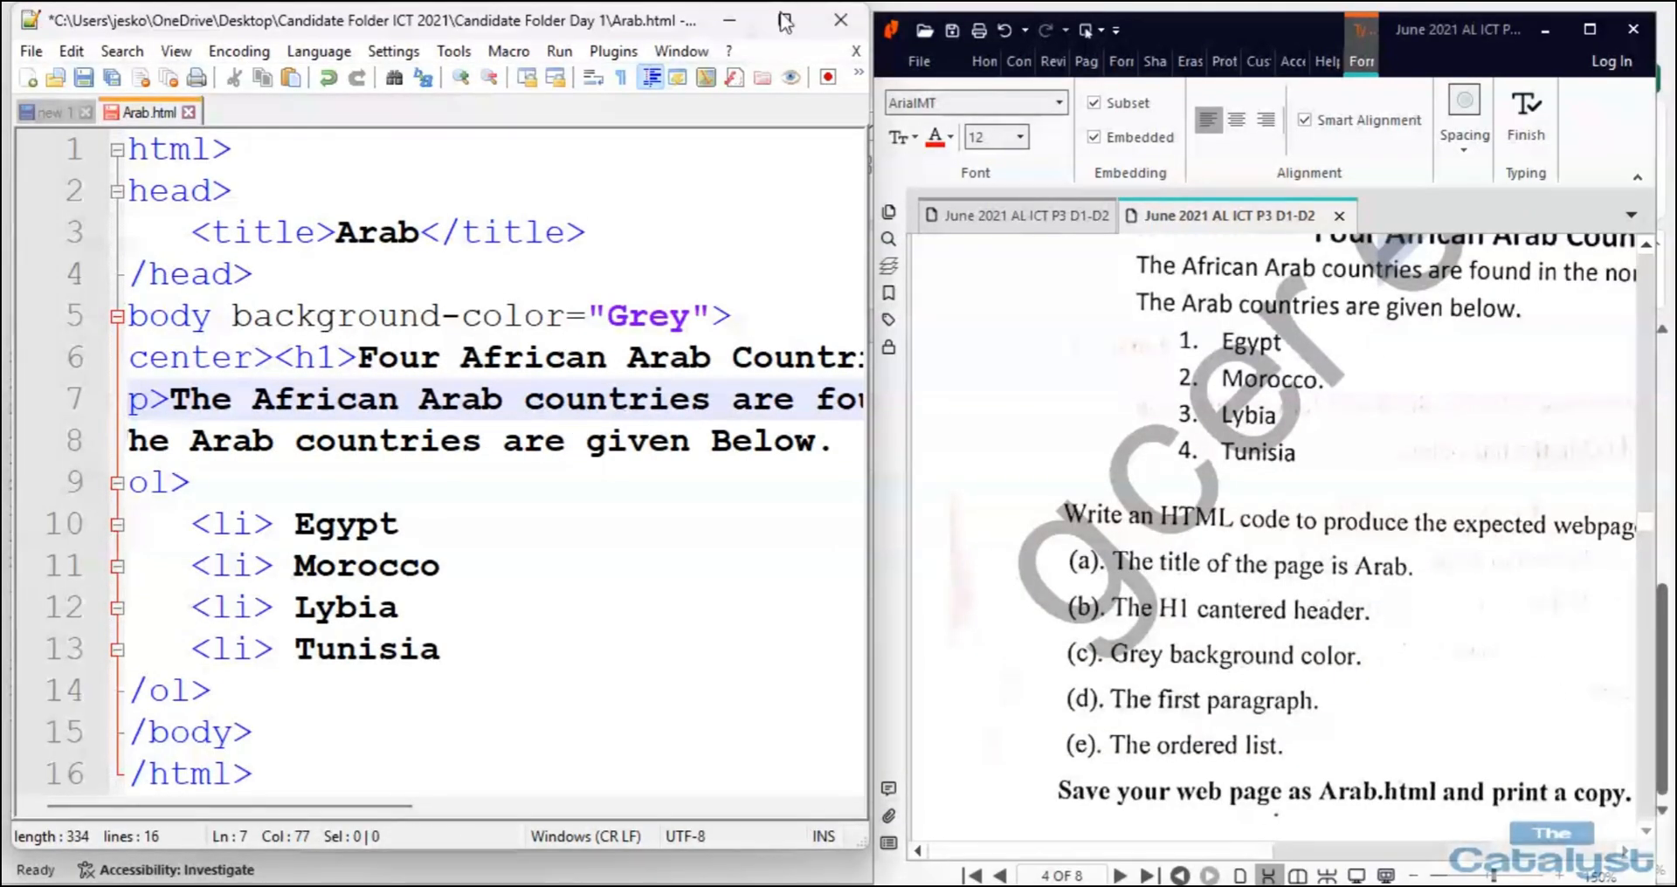
pyautogui.click(1590, 31)
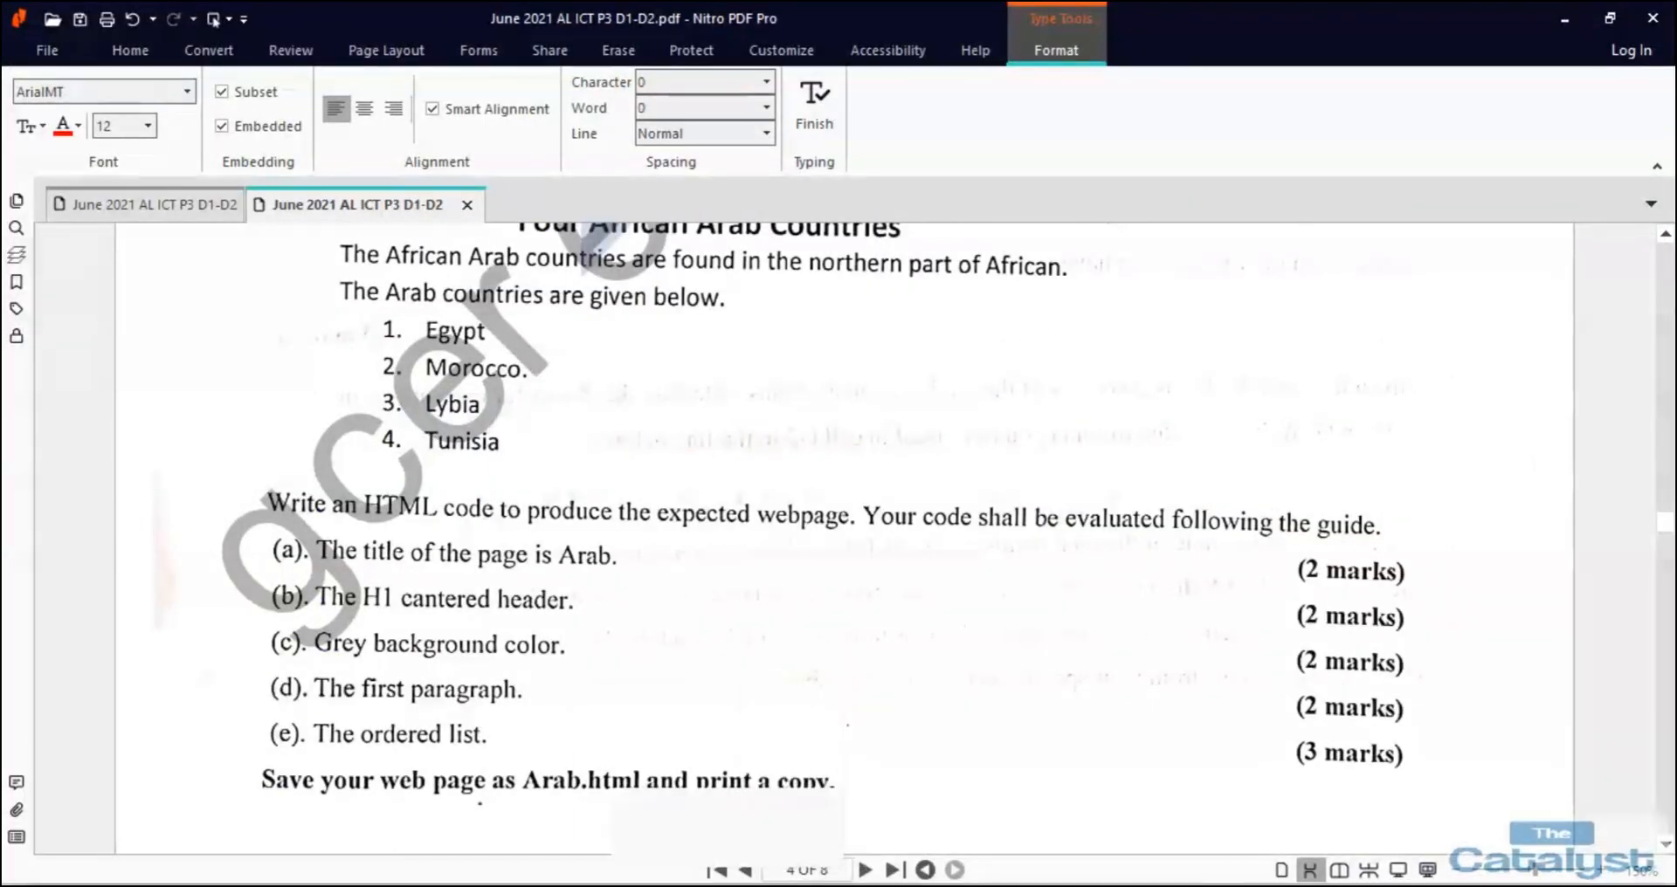
pyautogui.click(820, 885)
pyautogui.click(775, 31)
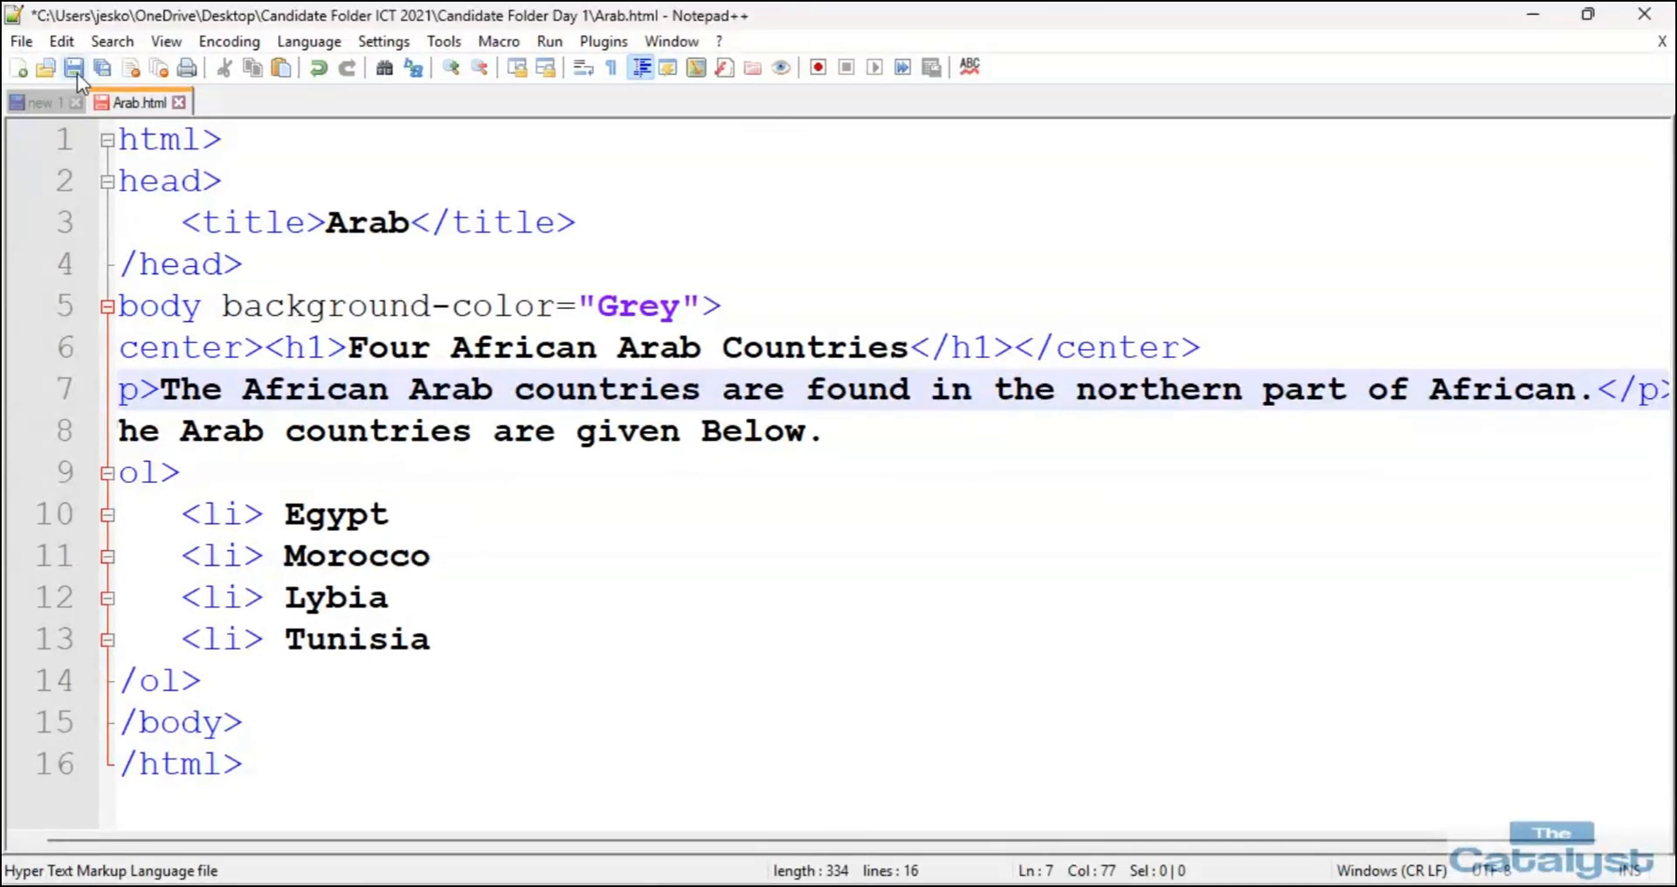
pyautogui.click(77, 74)
# Open the Arab file from Candidate Folder Day 1 in the browser, postponing the 360 Internet Protection installation.
pyautogui.moveTo(516, 884)
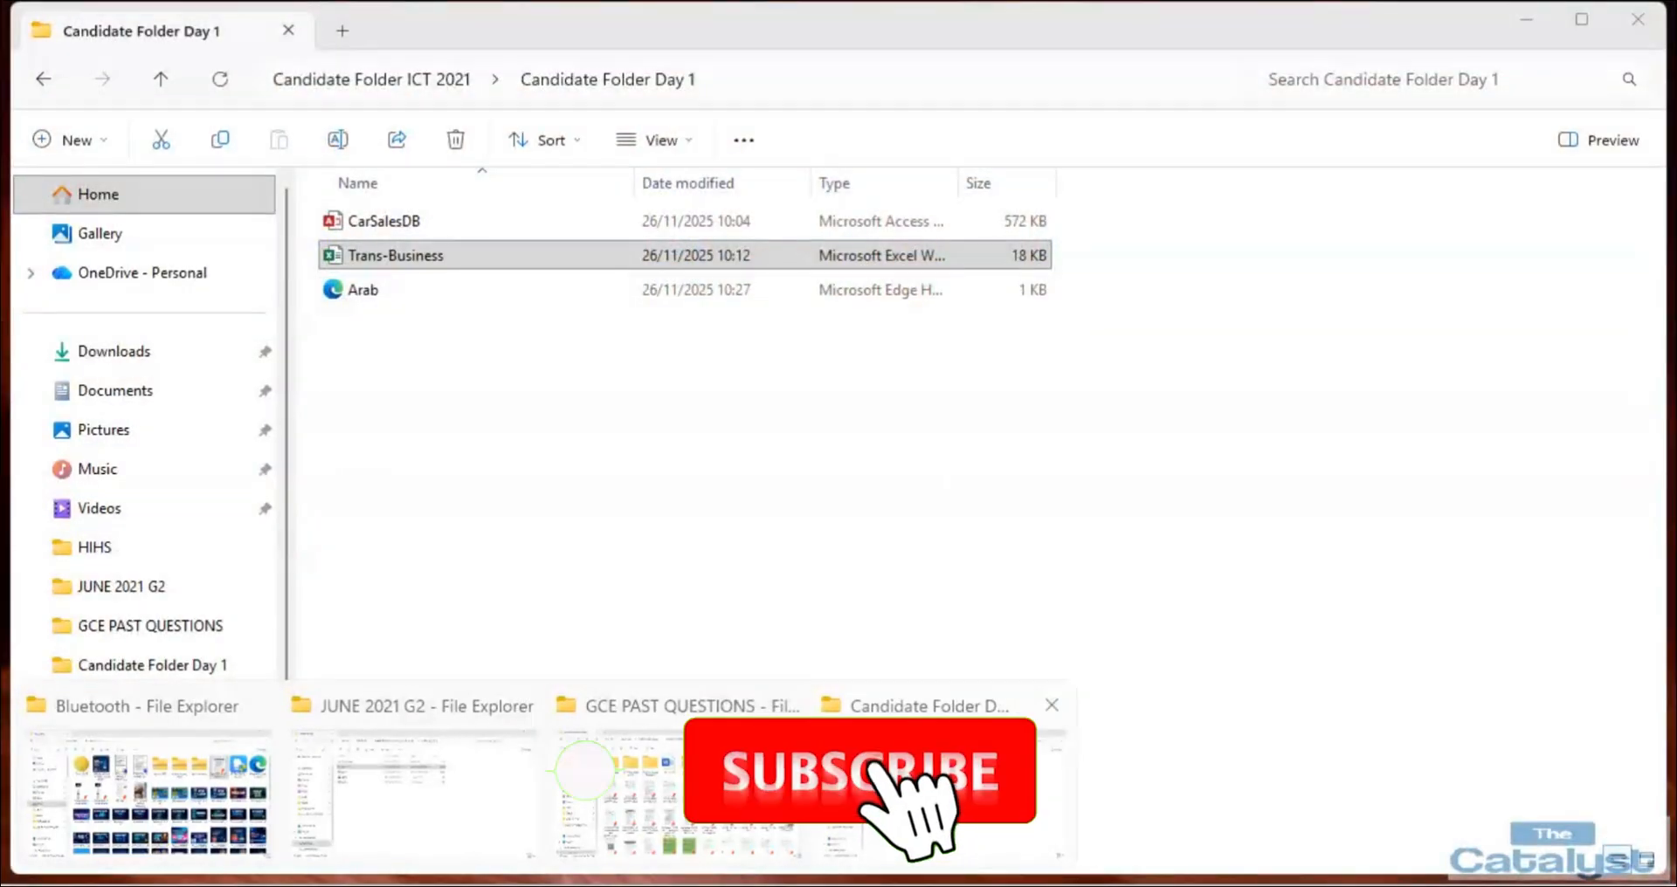
pyautogui.click(944, 786)
pyautogui.click(393, 292)
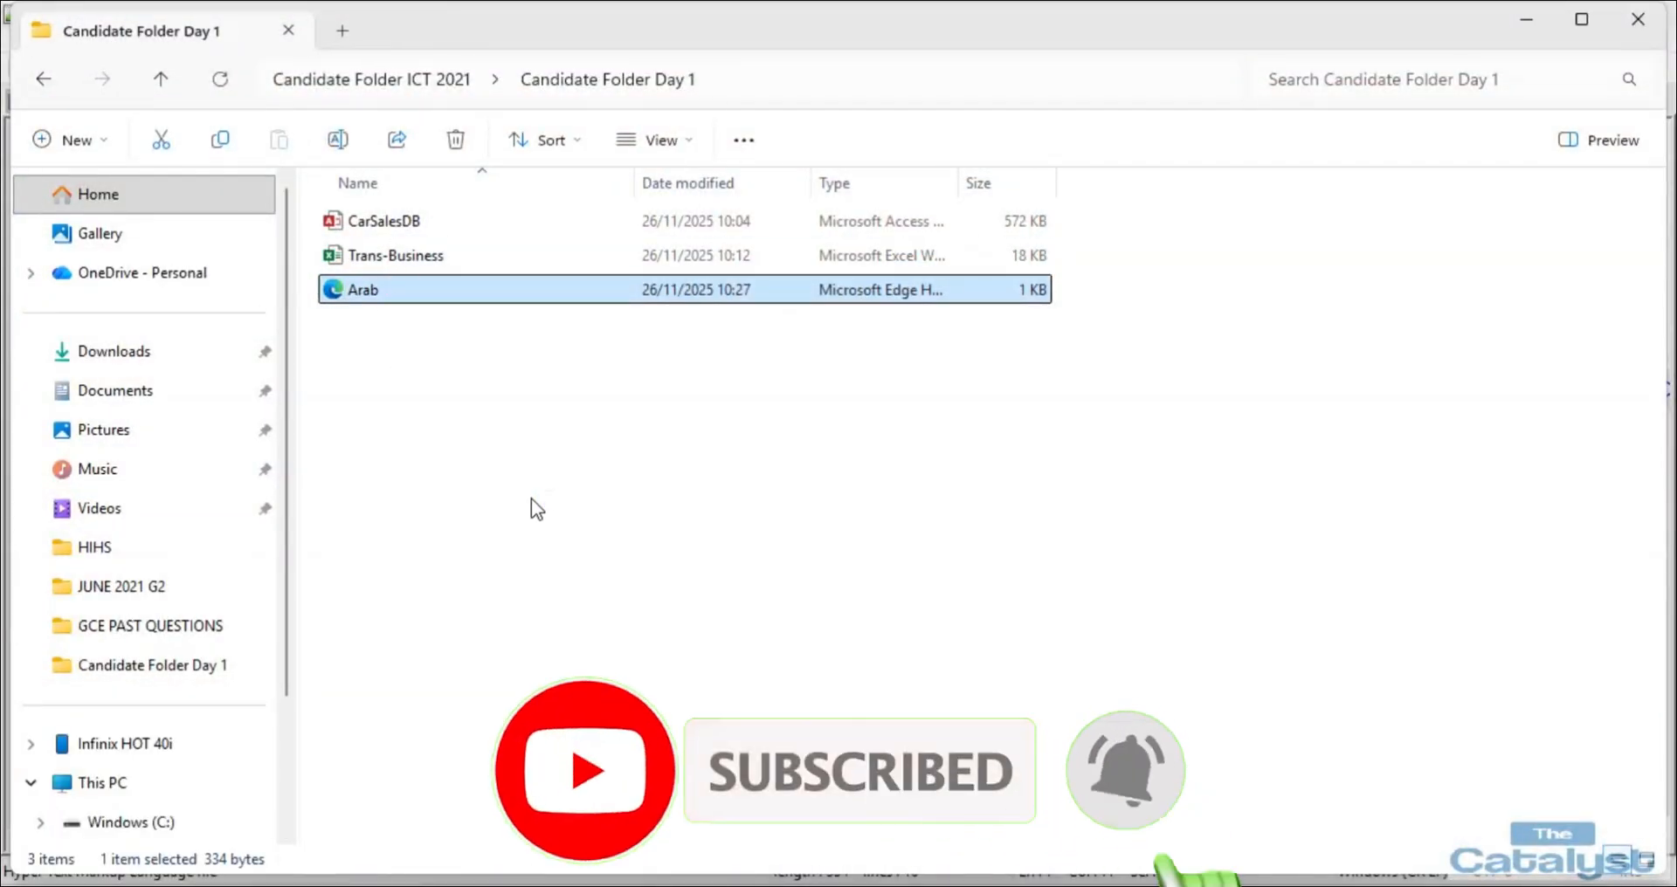
pyautogui.press('Return')
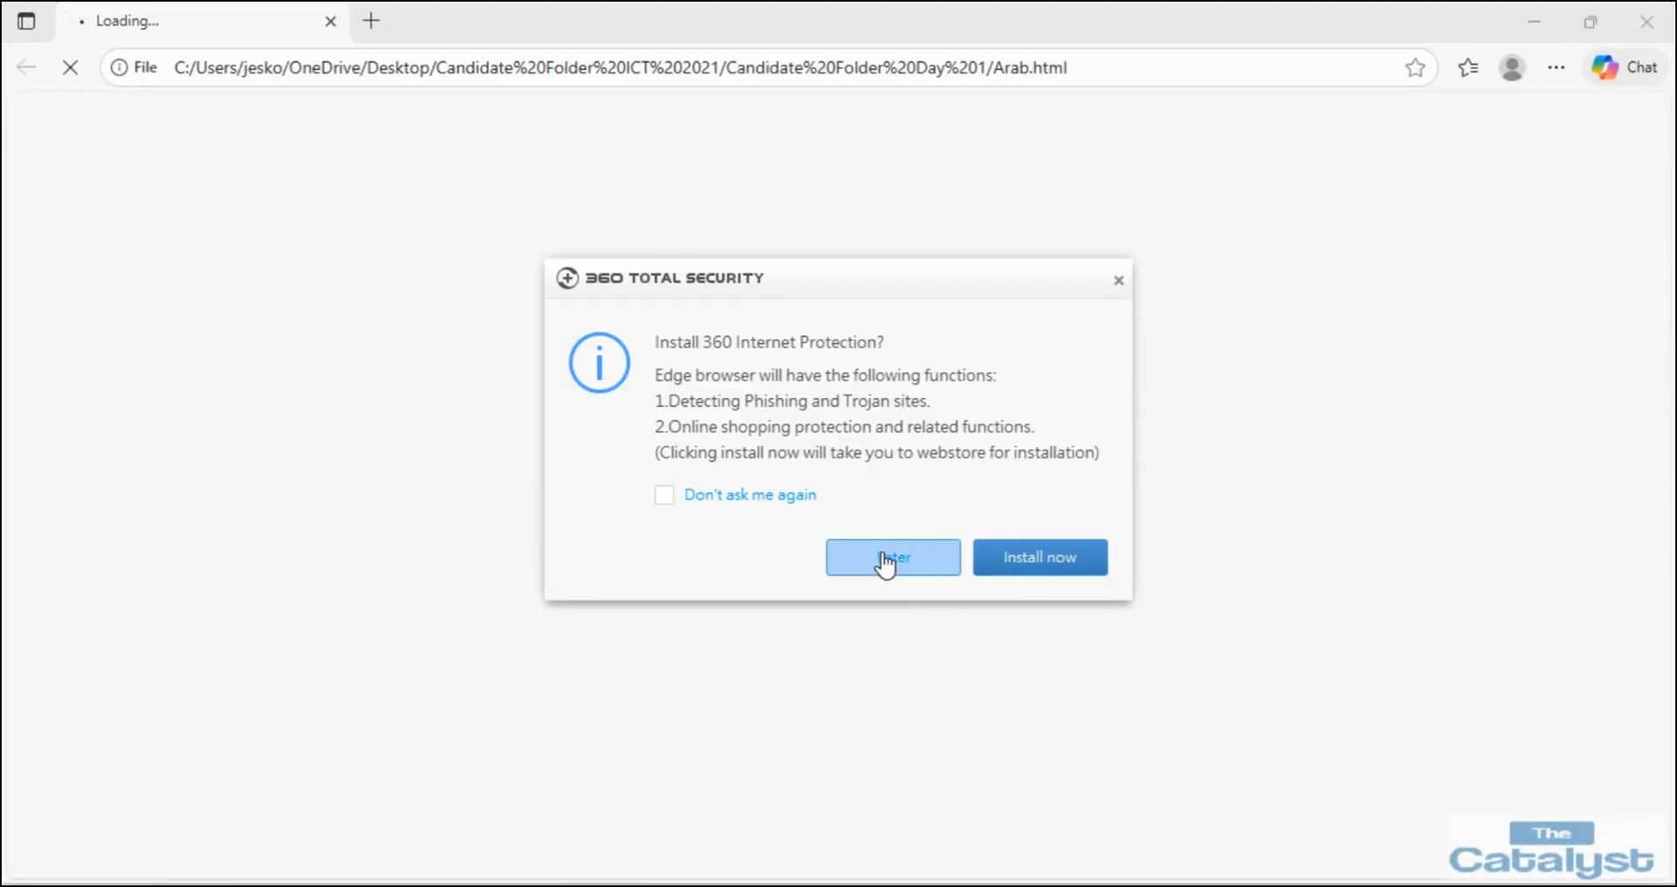
pyautogui.click(884, 563)
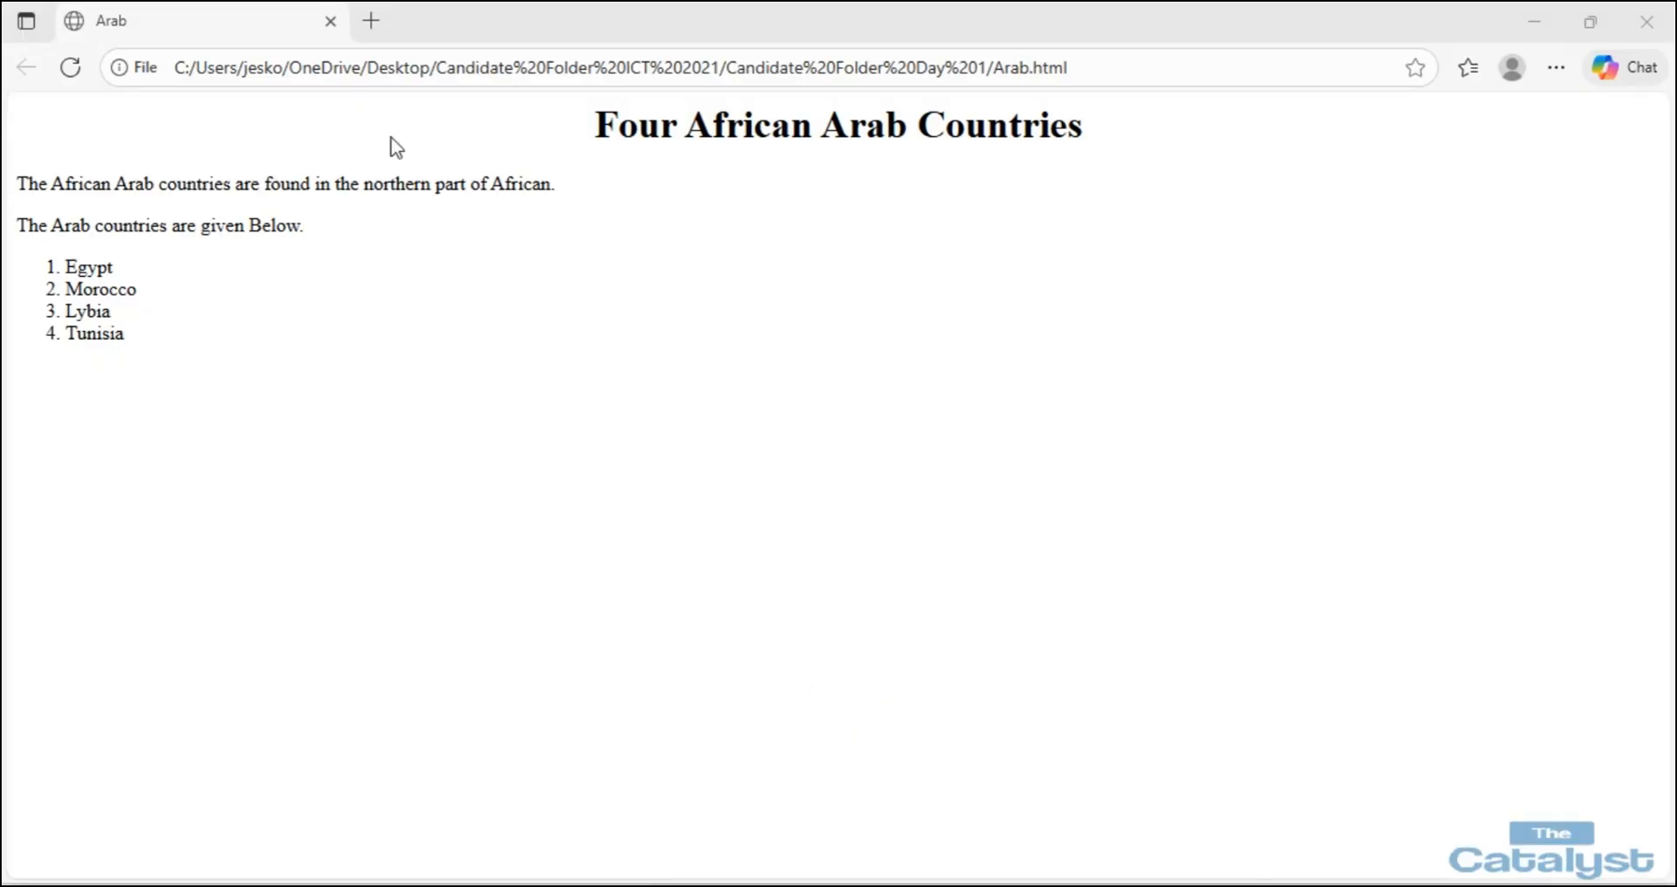
# Return to the exam PDF and review the Task 3 marking guide through the end of page 4.
pyautogui.click(712, 886)
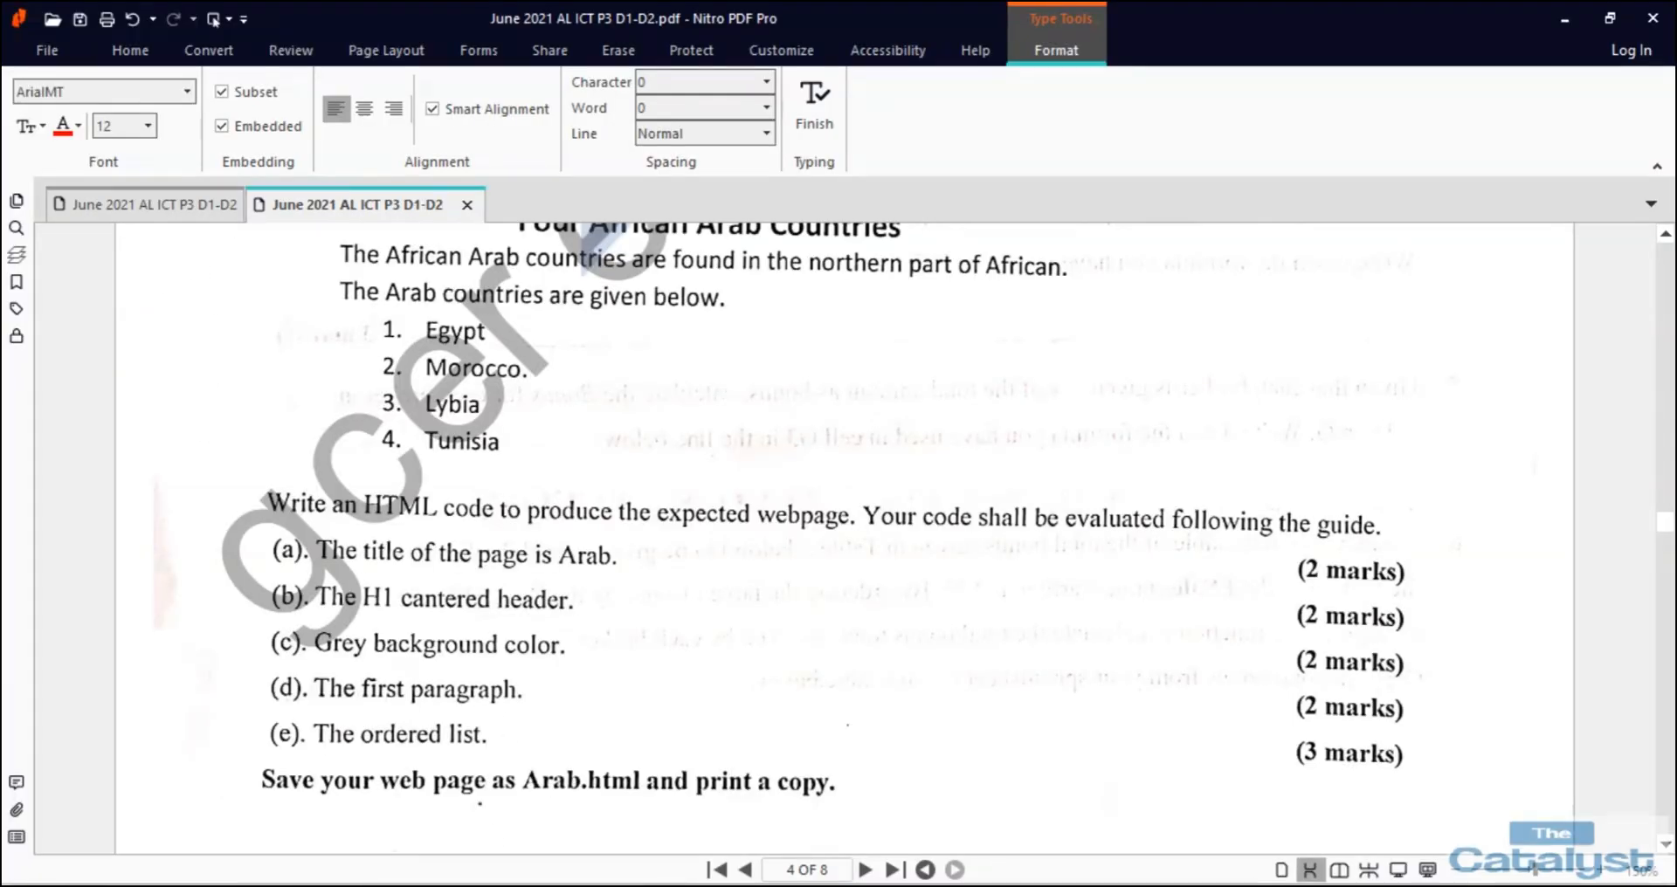
pyautogui.scroll(3, 844, 538)
pyautogui.scroll(-5, 844, 538)
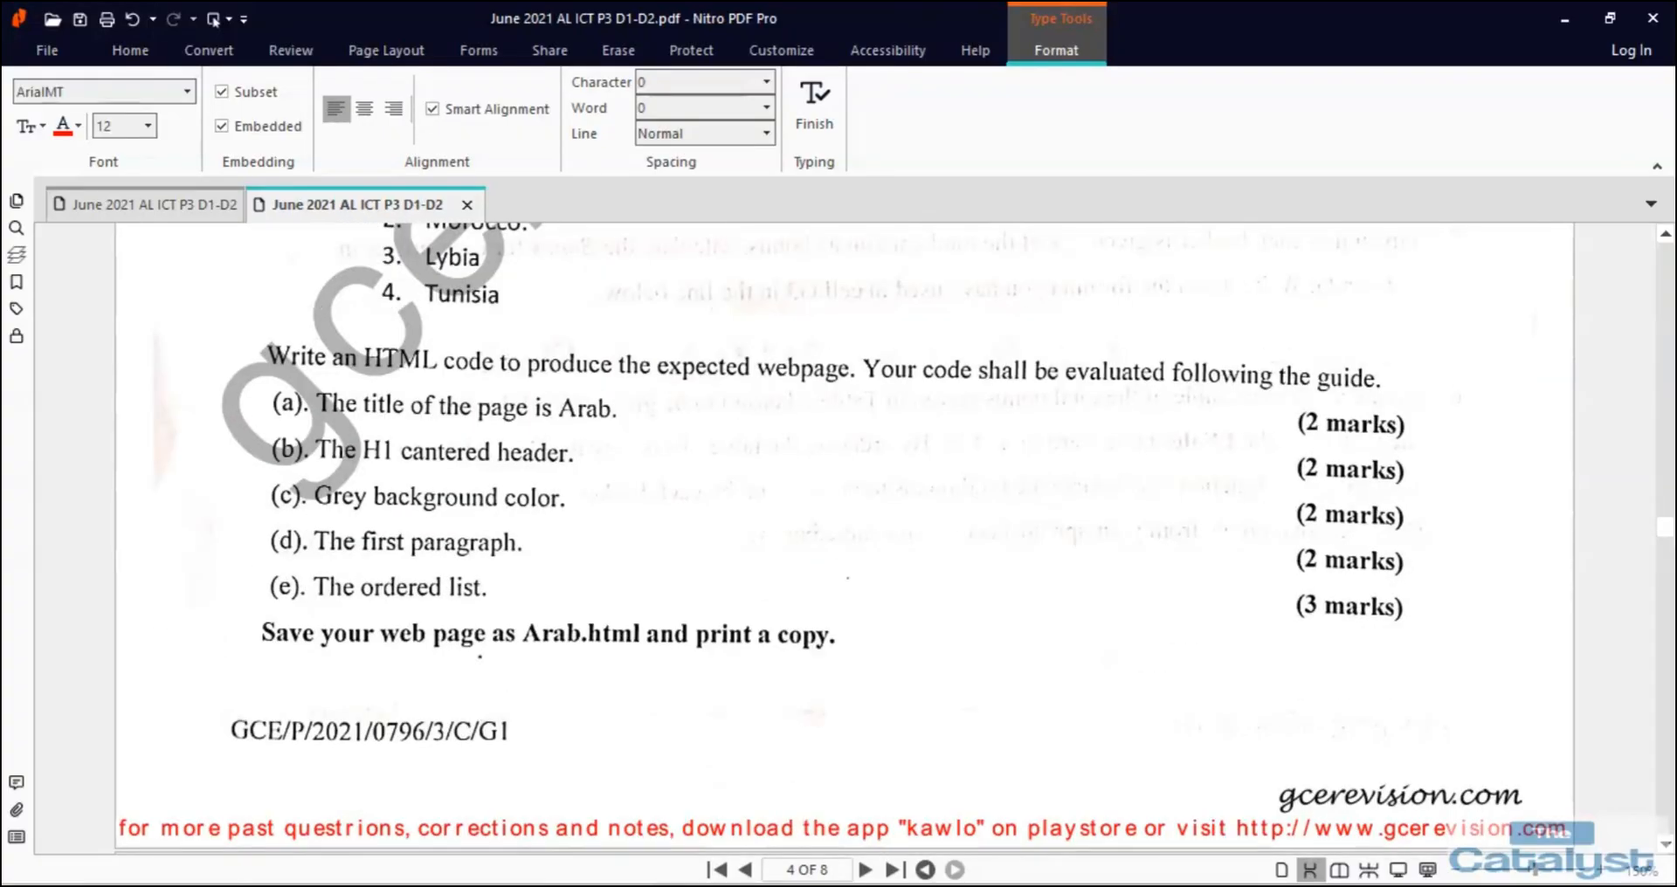
pyautogui.scroll(-2, 844, 538)
pyautogui.click(121, 53)
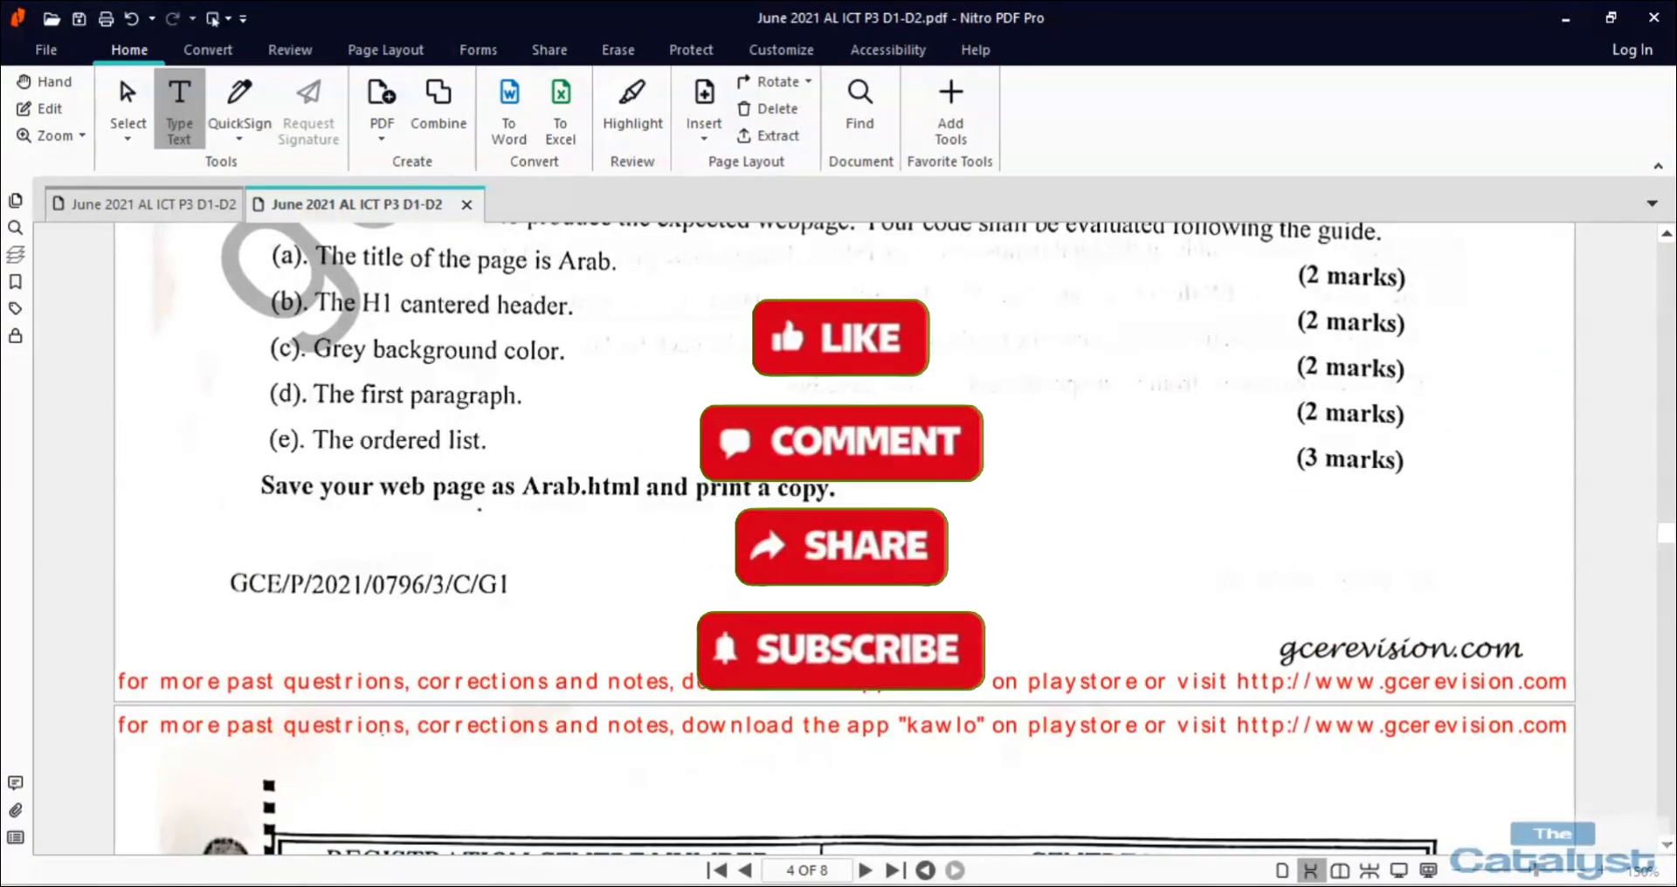